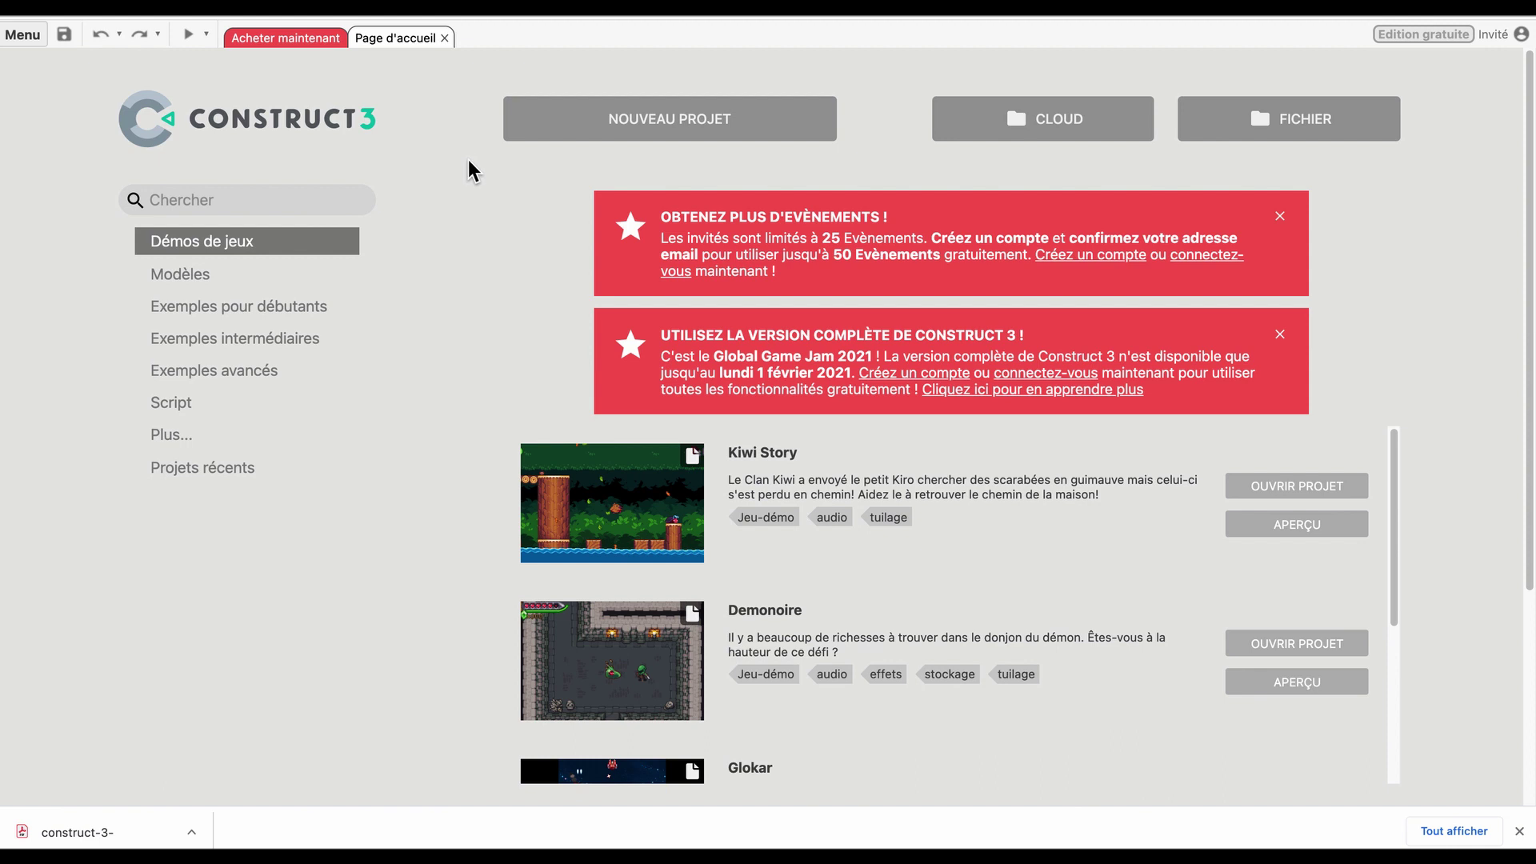
Close the browser's downloads bar and dismiss the zoom-level notice on the start page.
click(1519, 831)
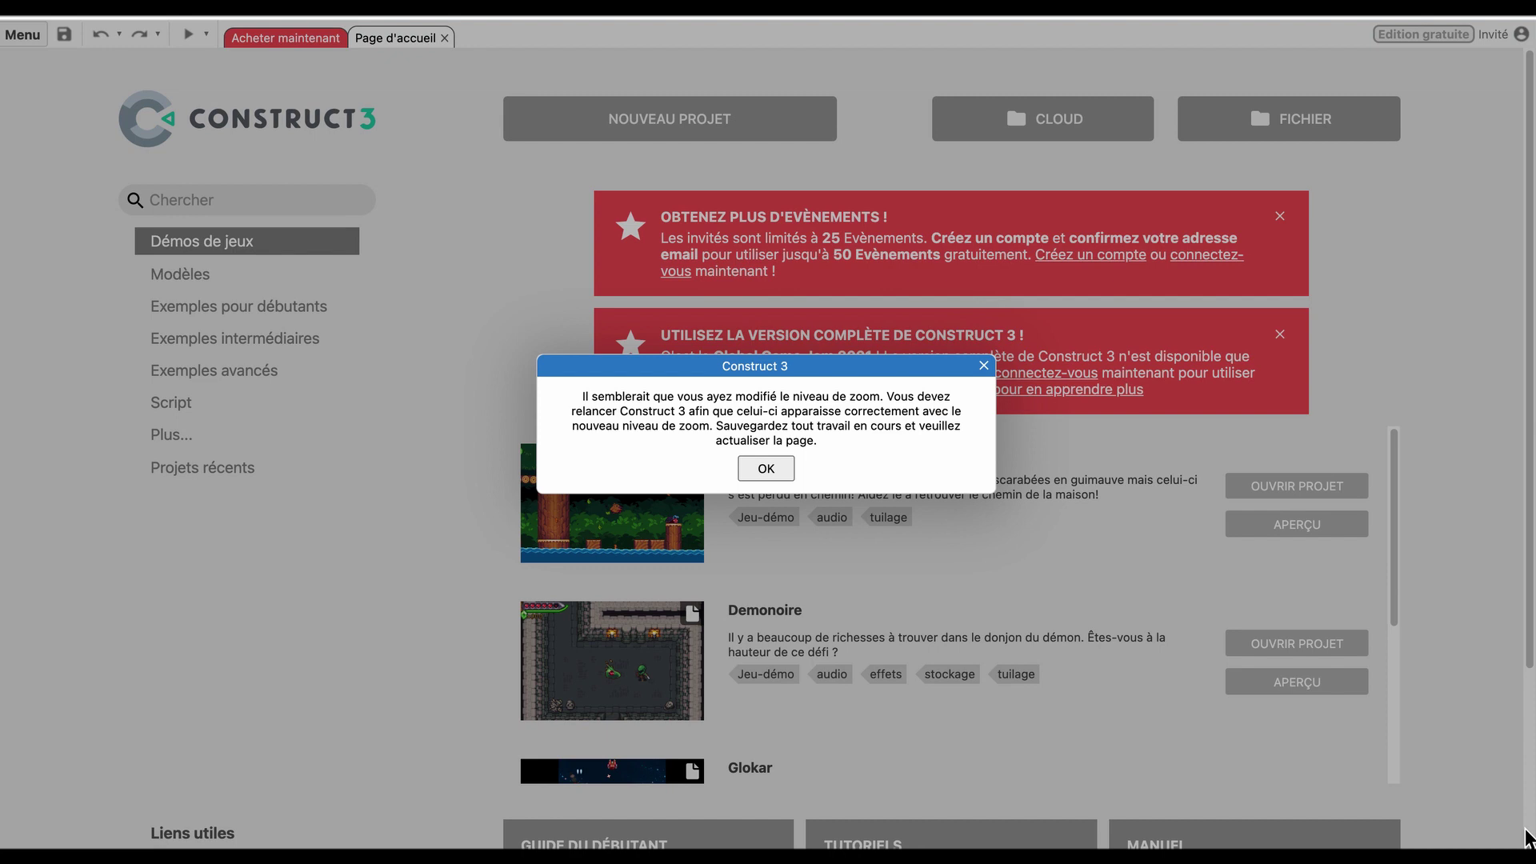
click(764, 470)
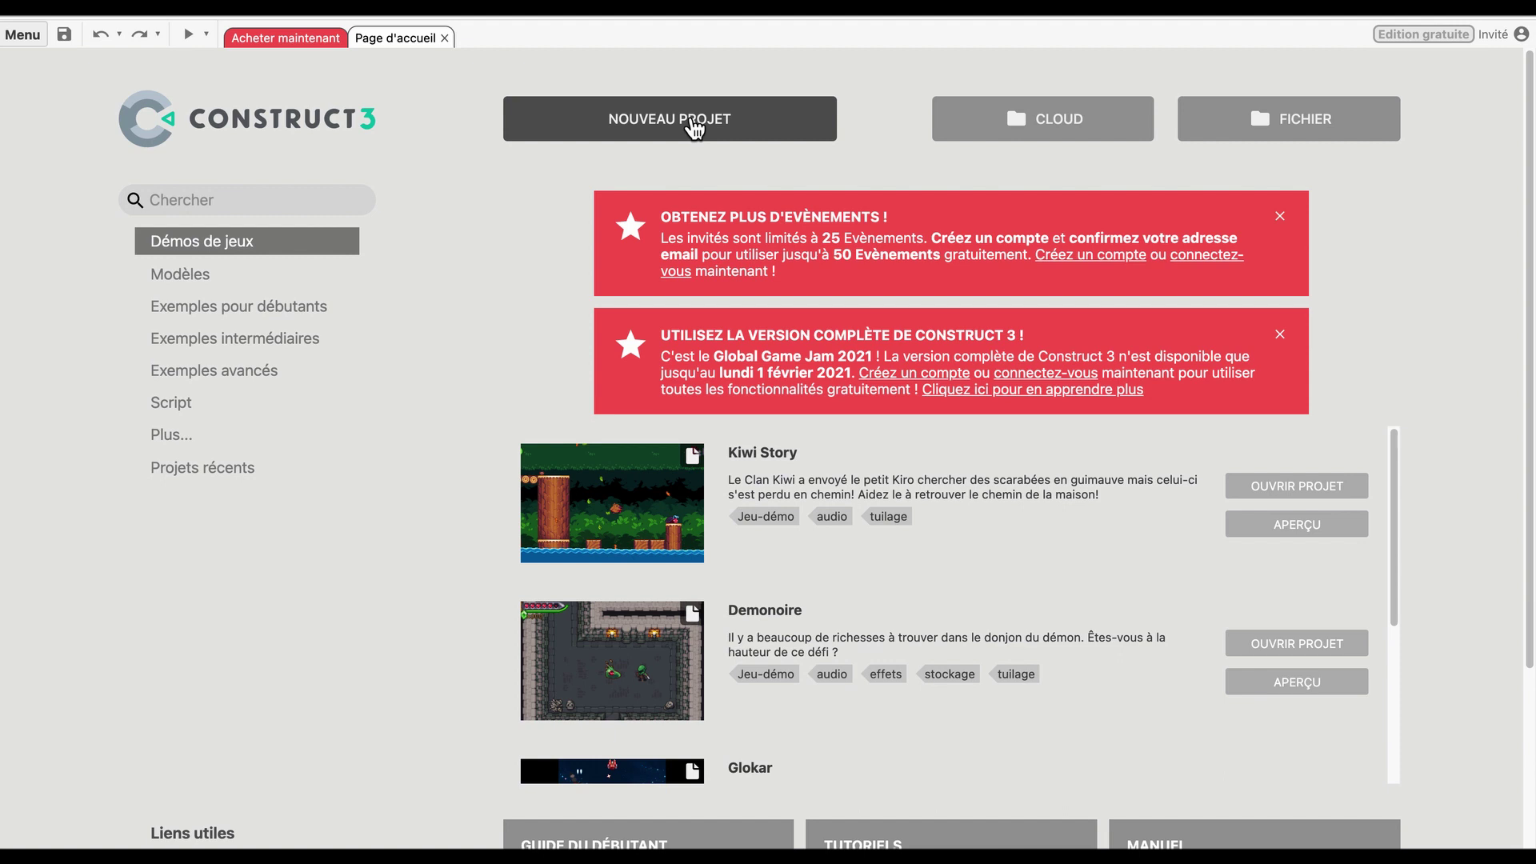
scroll(1130, 504, down, 4)
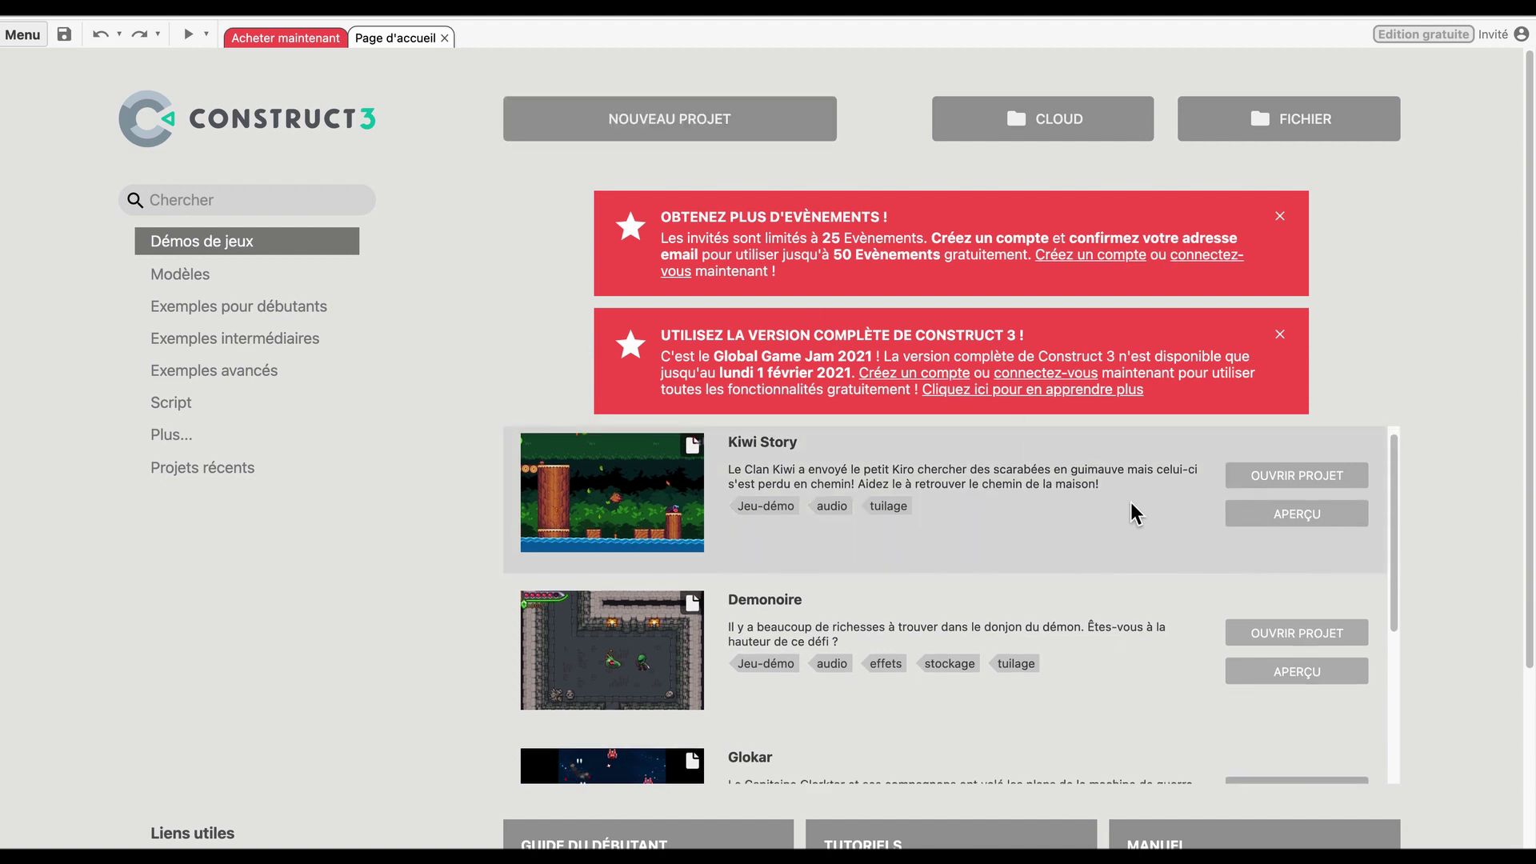
scroll(1130, 508, up, 4)
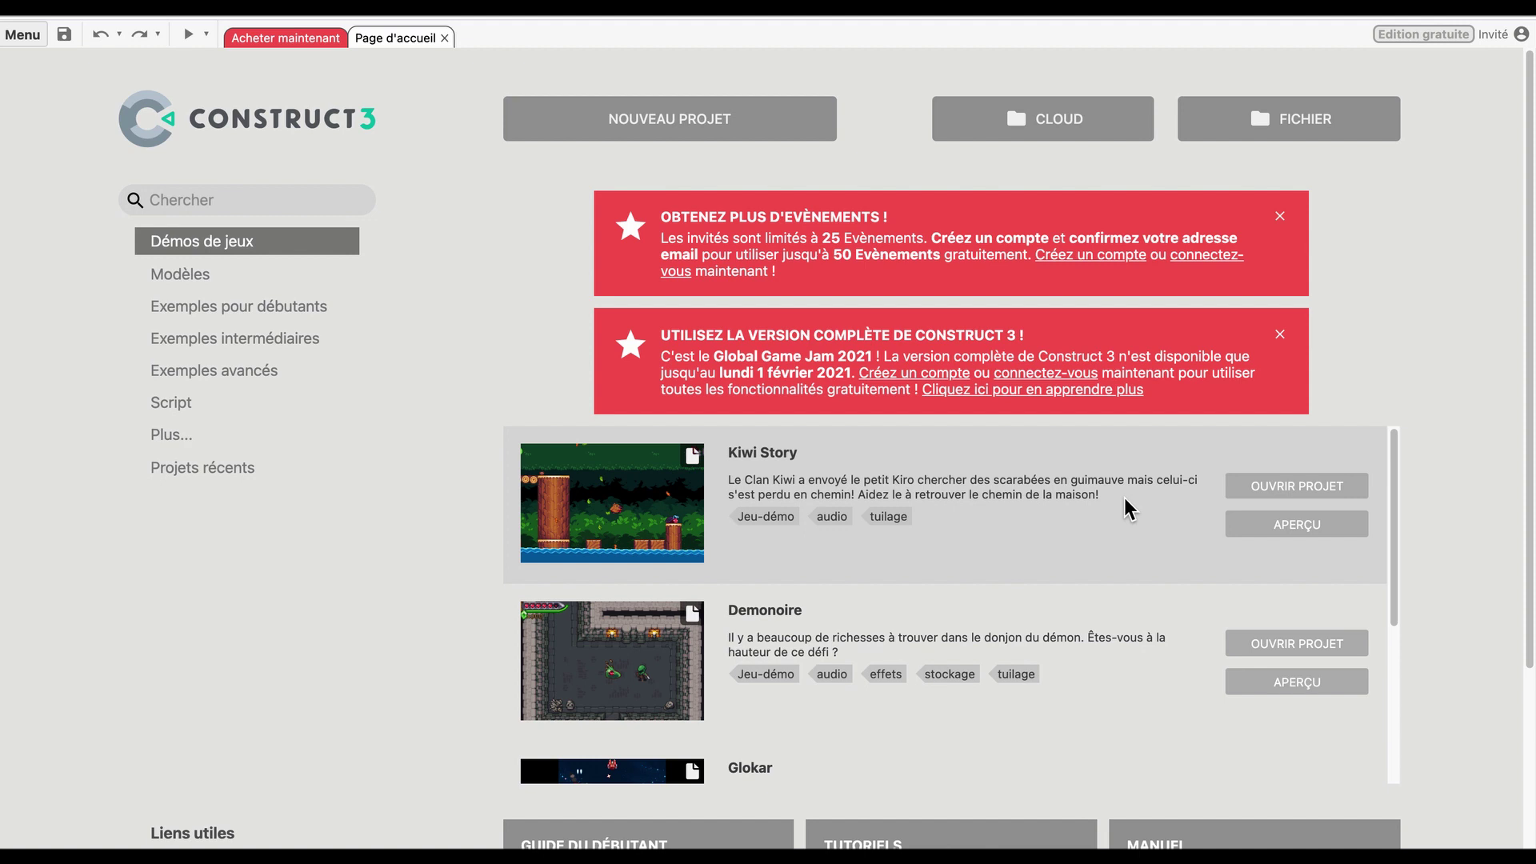
Start a new project named "Tir de l'espace" with the 720p portrait preset.
click(673, 135)
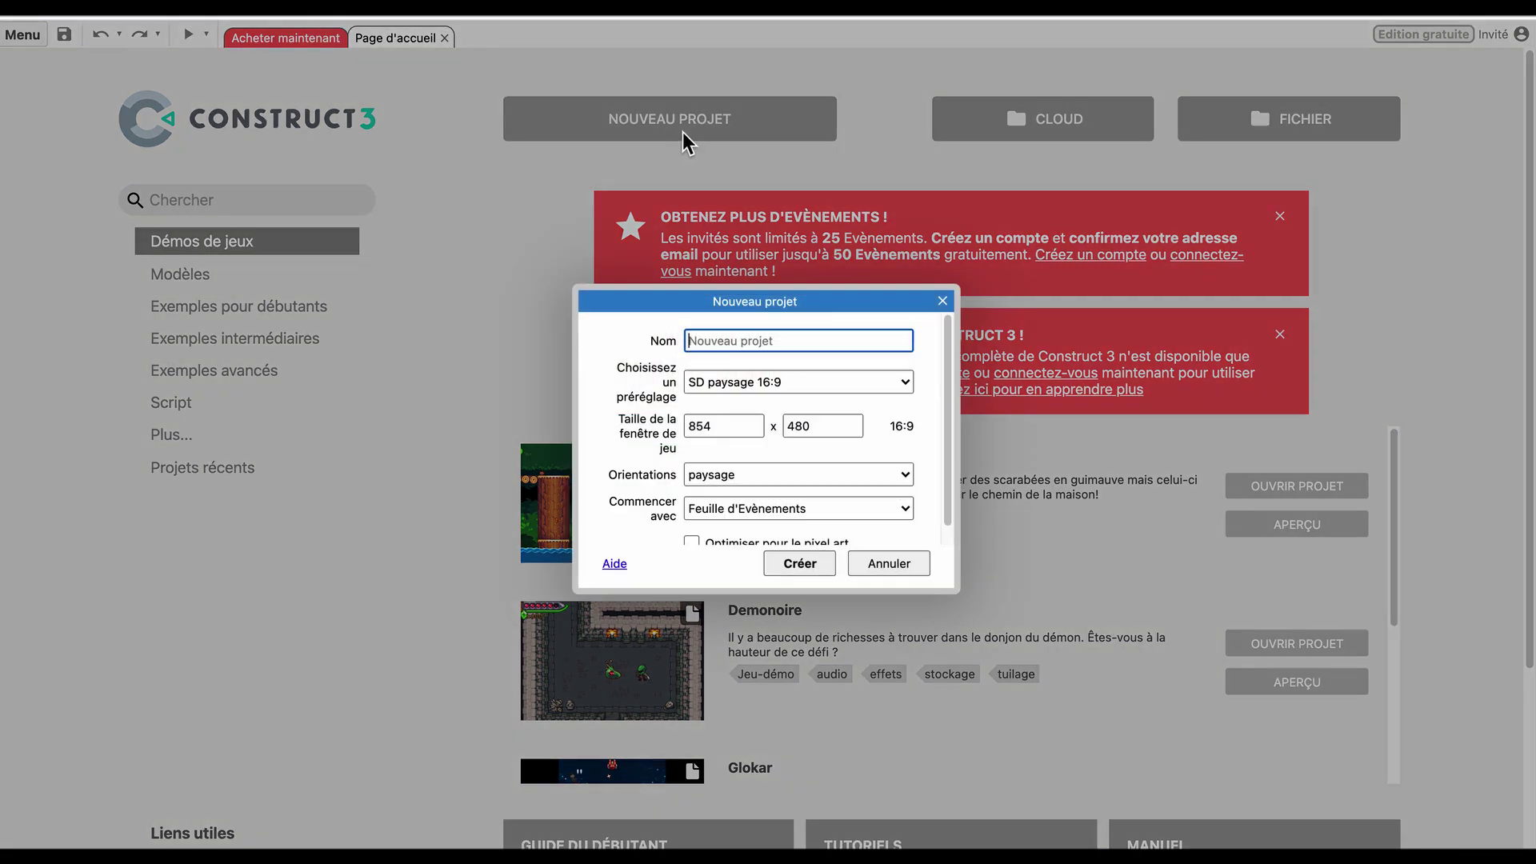
text(Tir de l'espace)
click(832, 384)
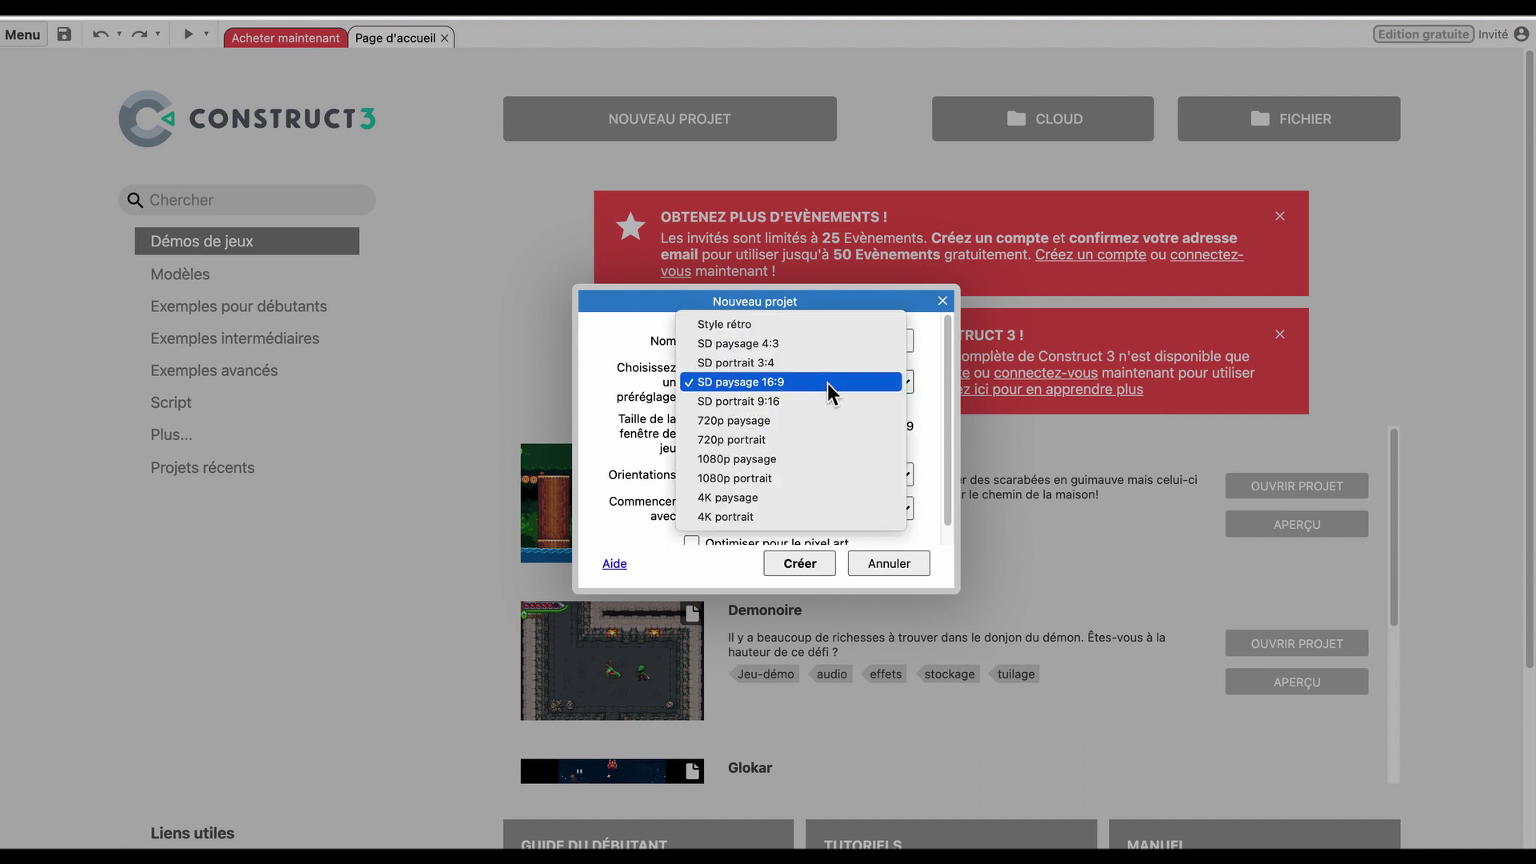
click(772, 440)
Set the new project's viewport size to 480 x 640 and create the project.
double_click(734, 428)
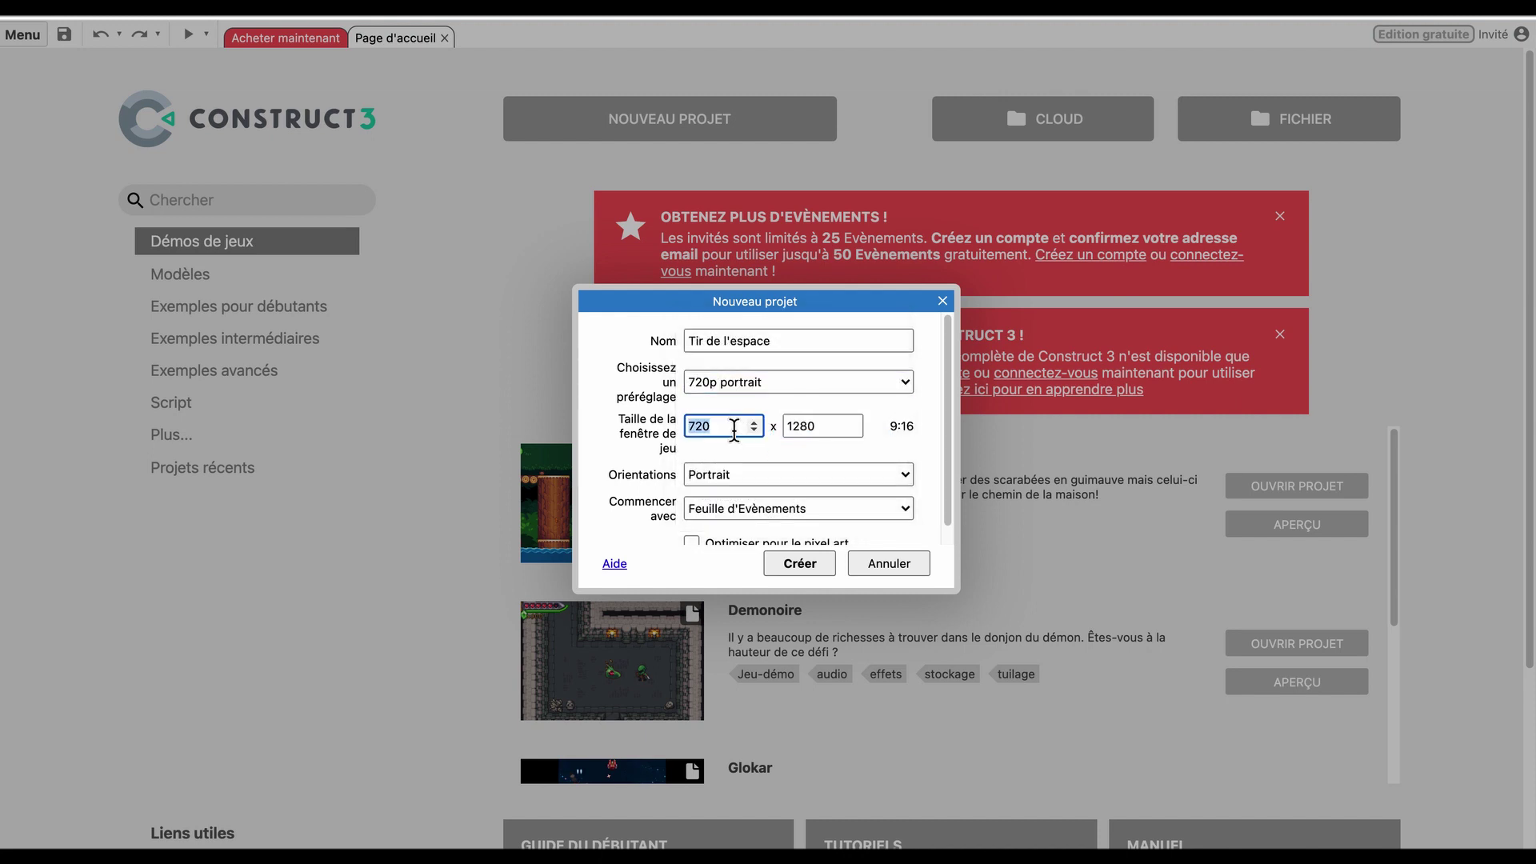
text(640)
key(shift+Left)
key(shift+Left)
key(shift+Left)
text(480)
key(Tab)
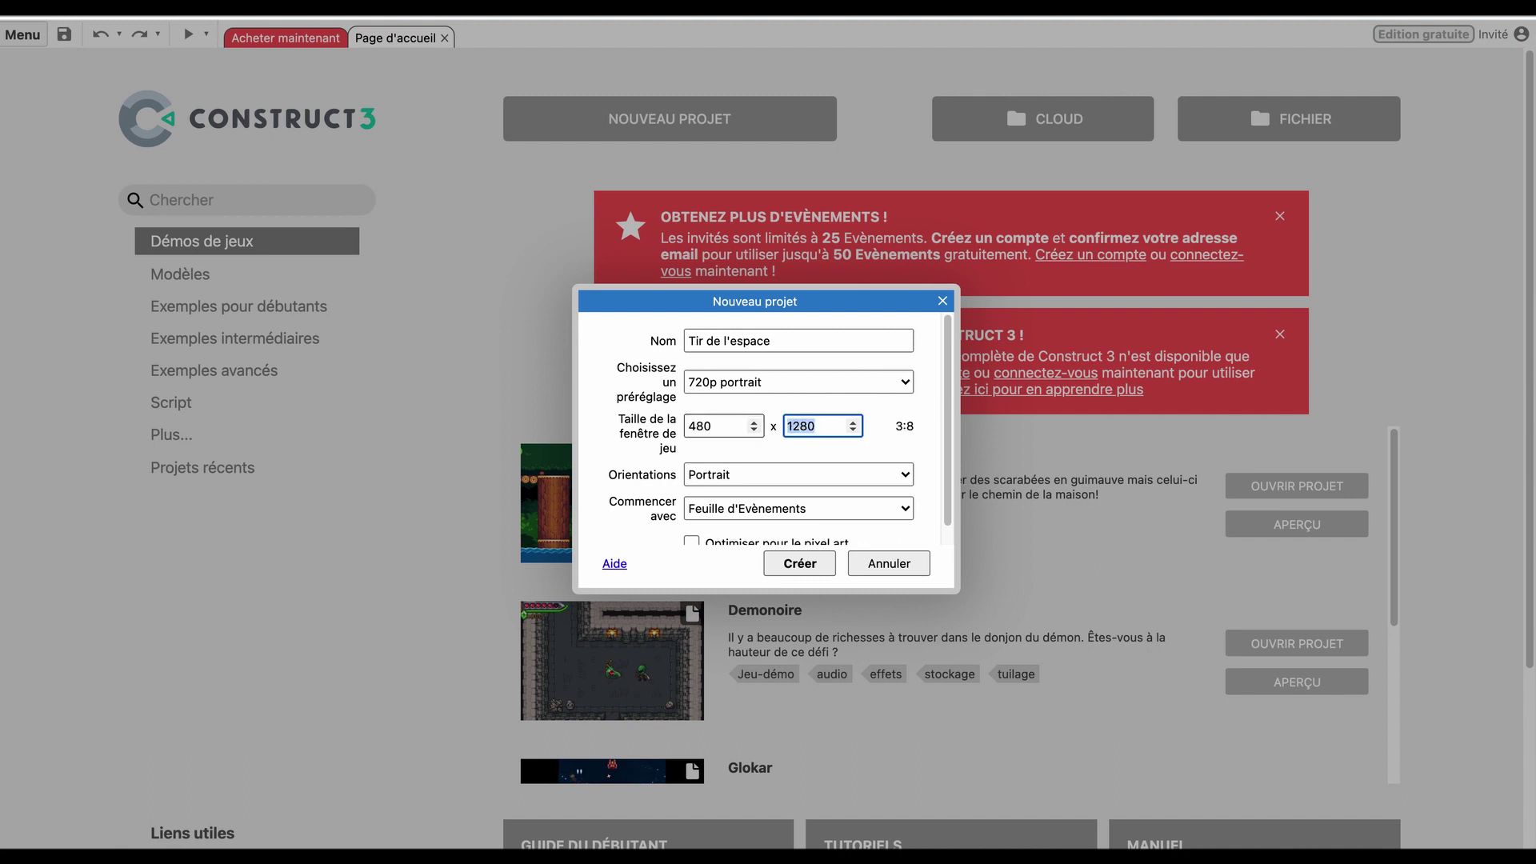
text(640)
key(Tab)
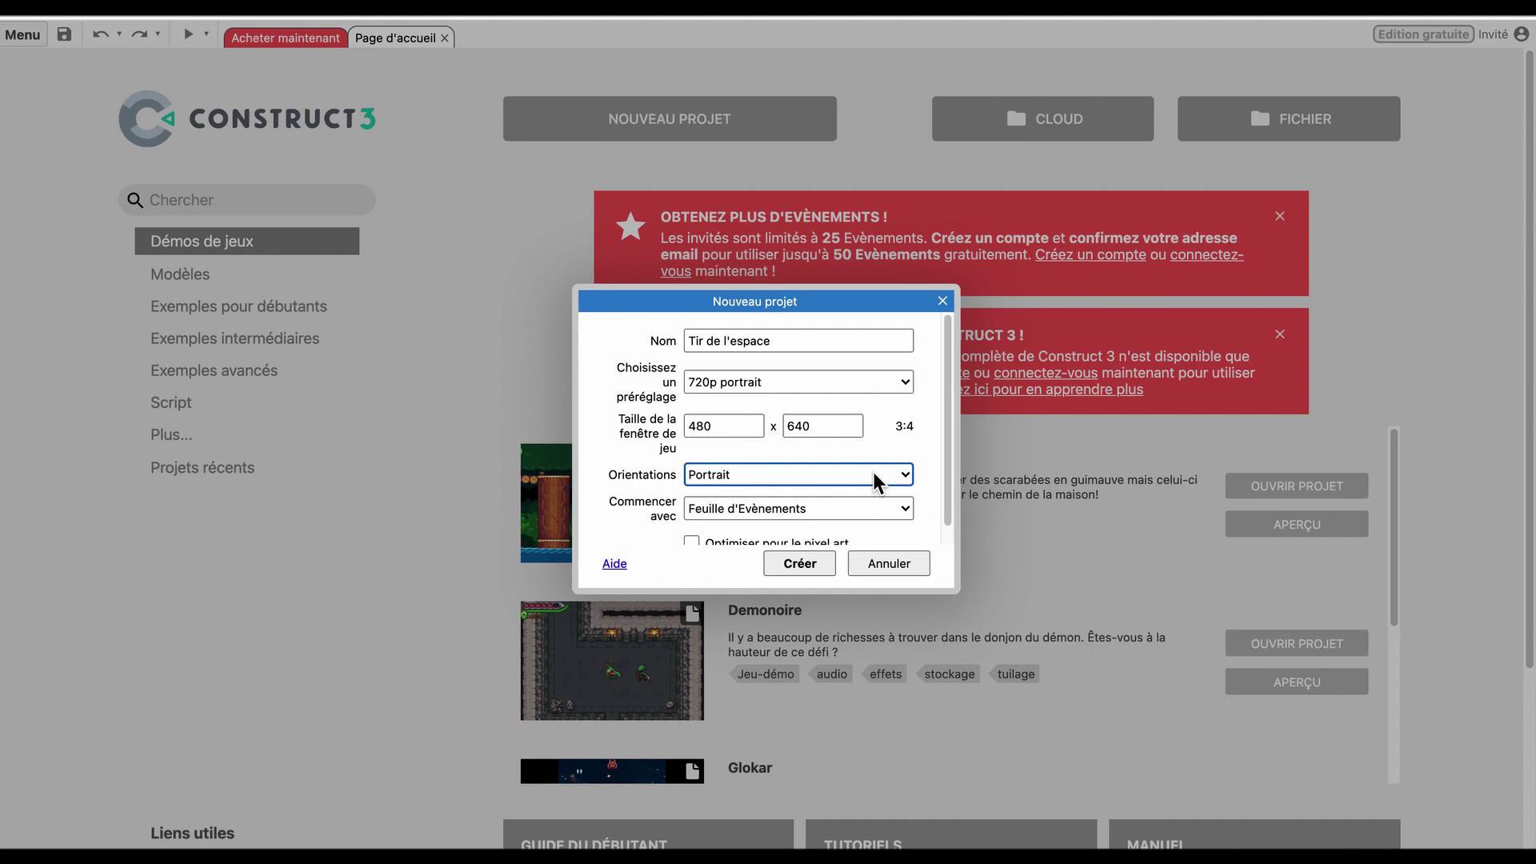
scroll(876, 480, down, 1)
click(799, 563)
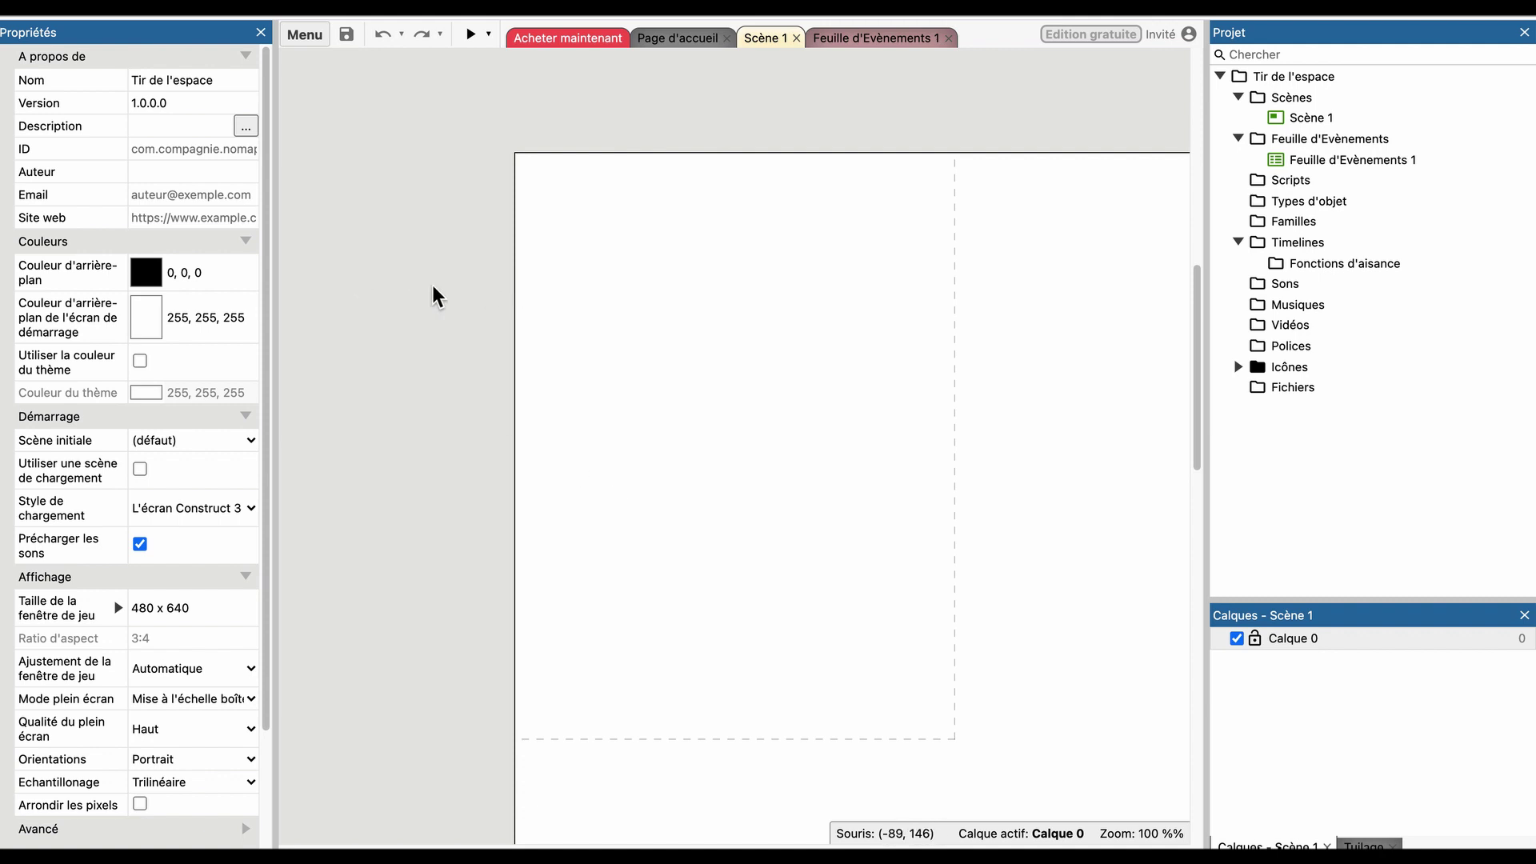
Save the project as a single-file project named "tir de l'espace.c3p" in the Construct folder.
key(super+s)
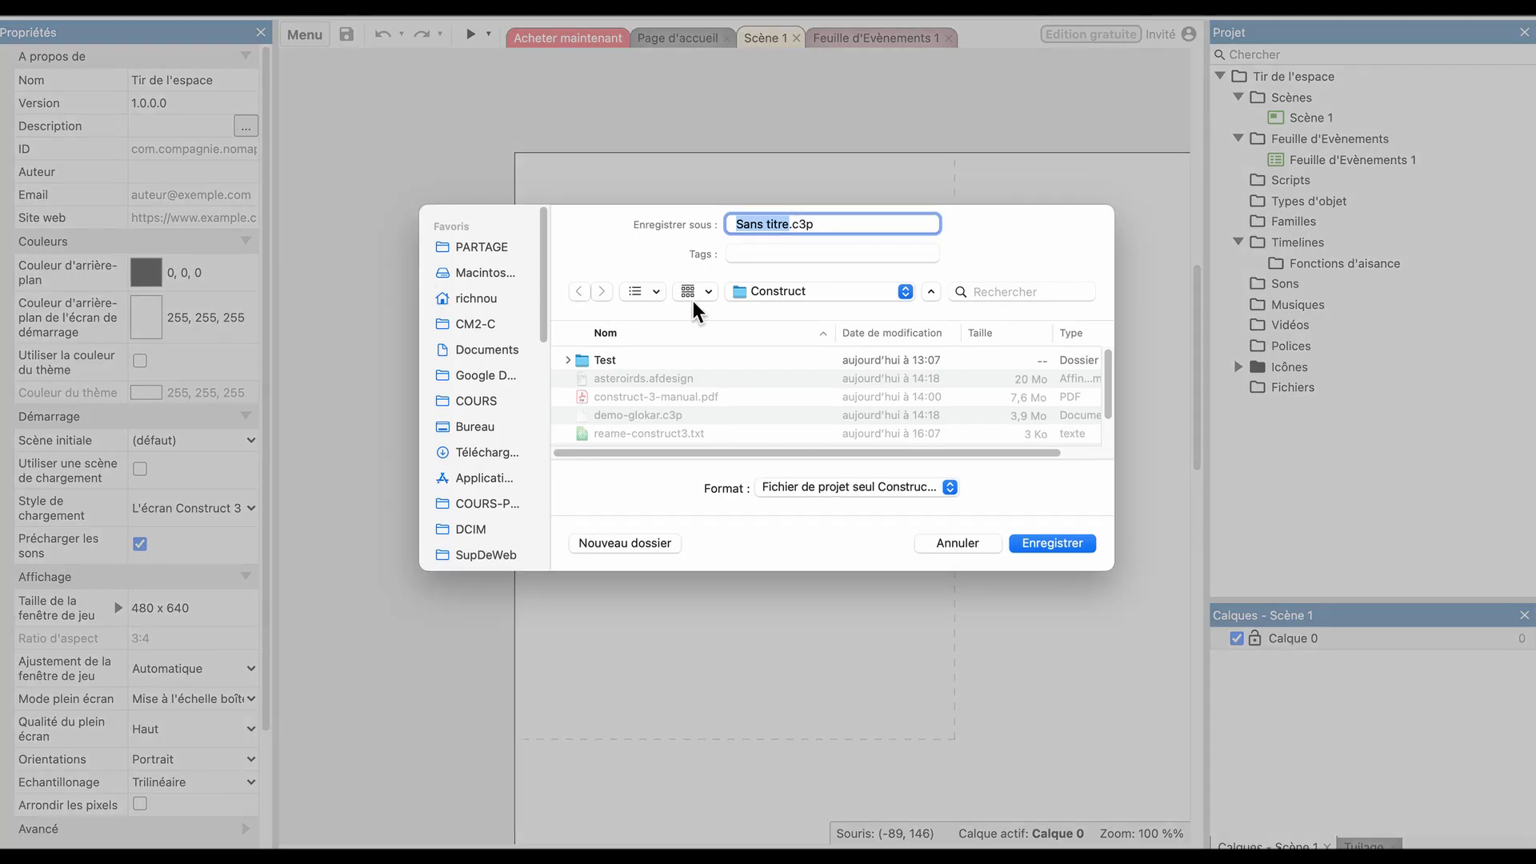
text(tir de l'e)
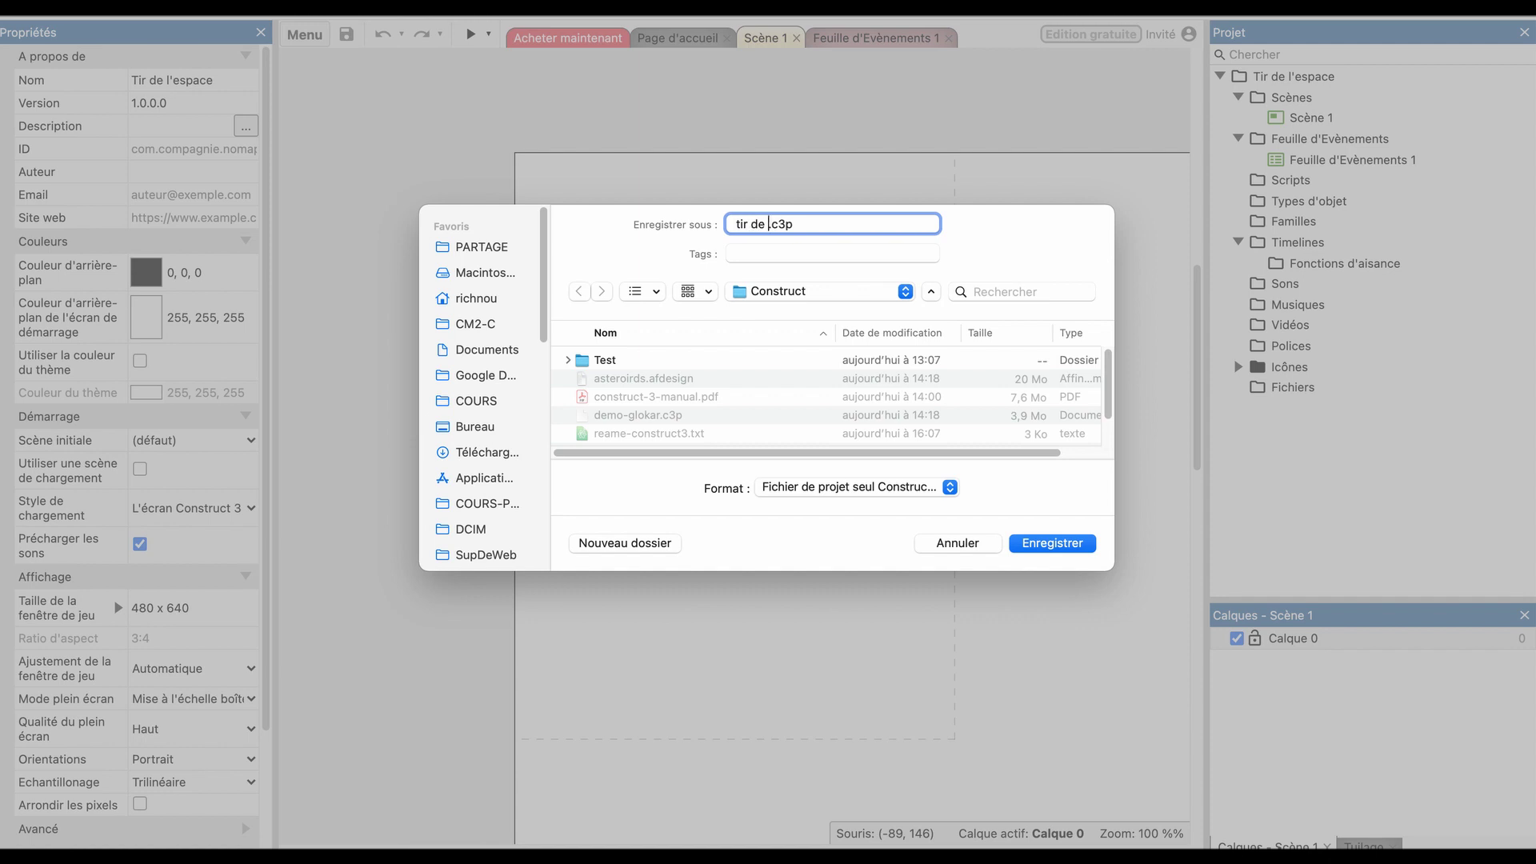
text(space)
key(Return)
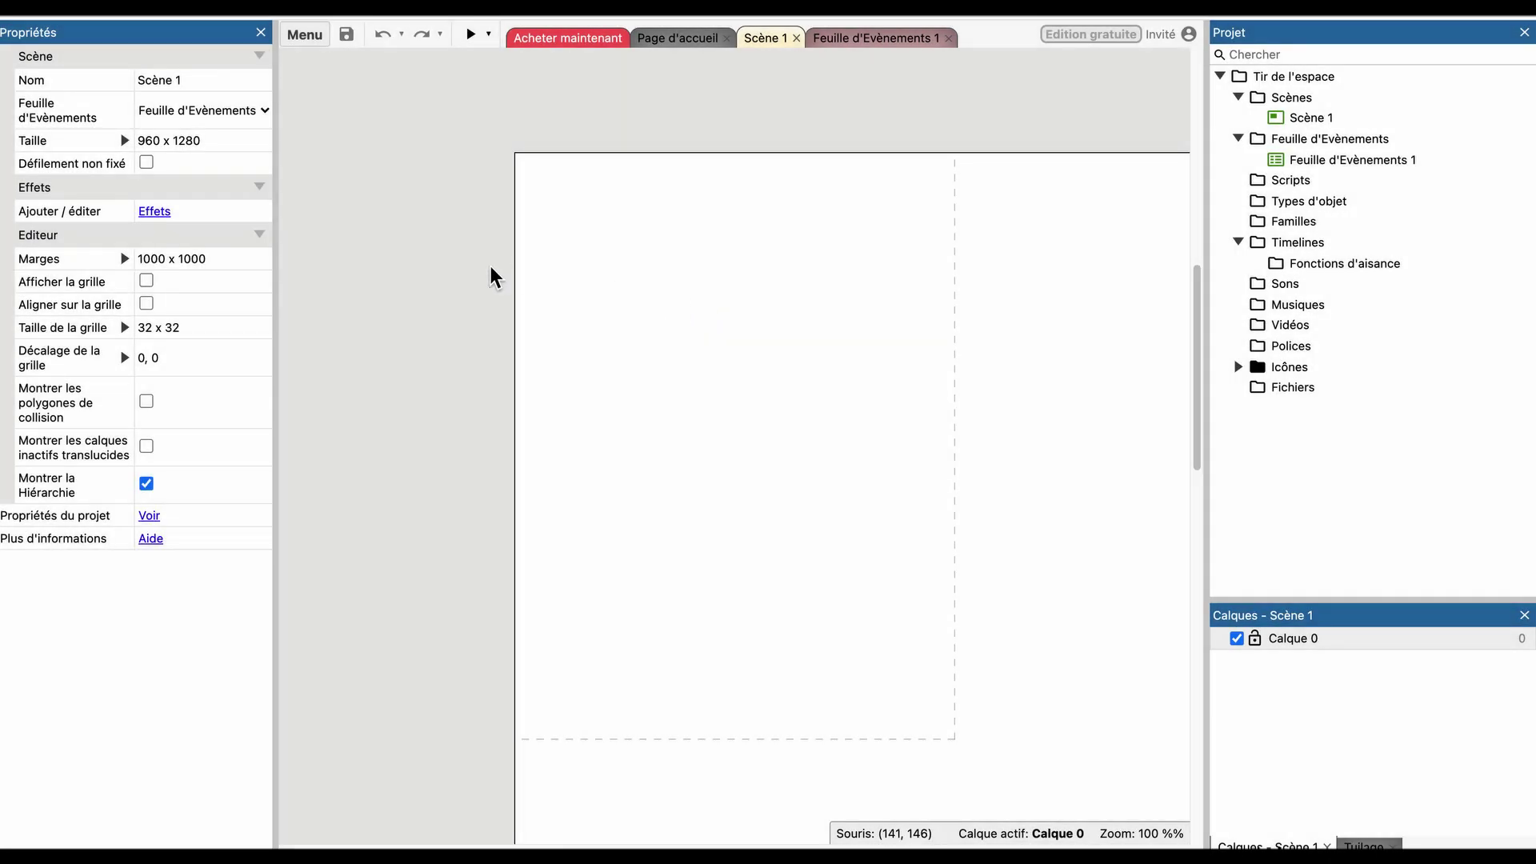
Set the size of Scène 1 to 480 x 640 and check the project properties.
click(182, 141)
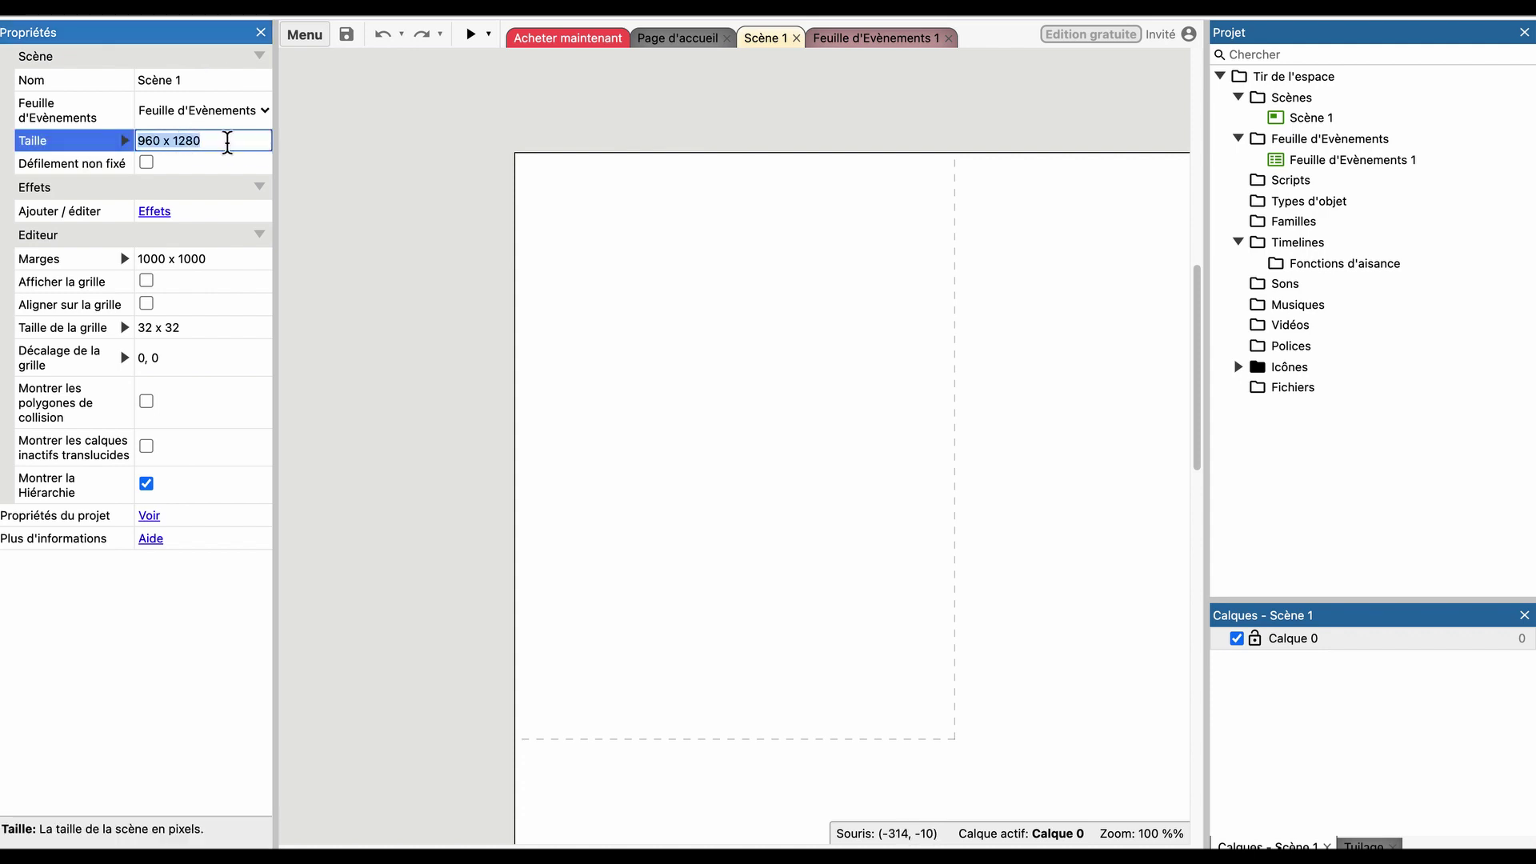
text(480 x 640)
key(Tab)
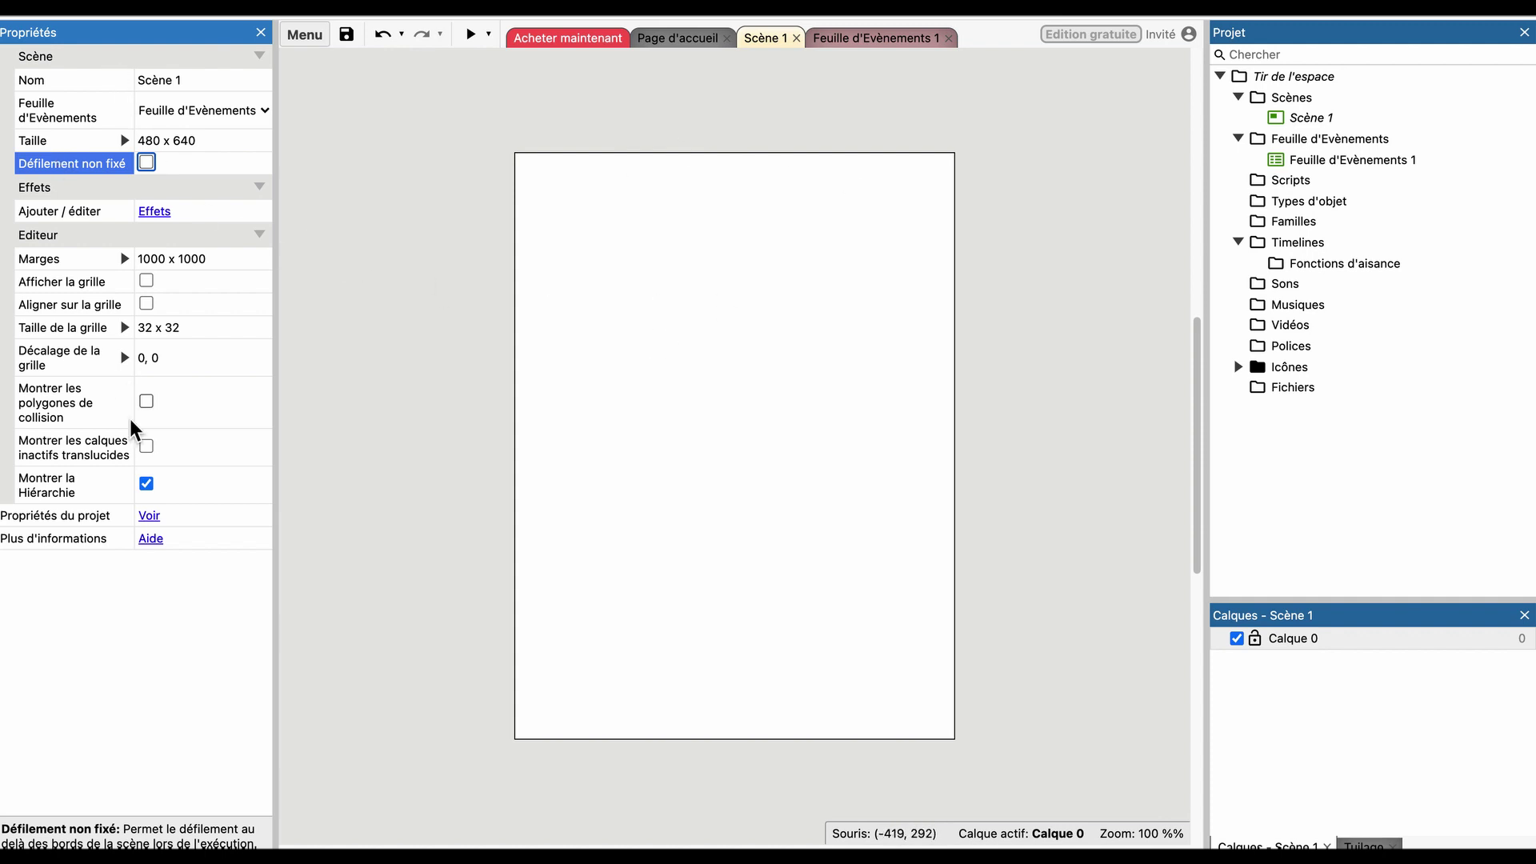
click(156, 516)
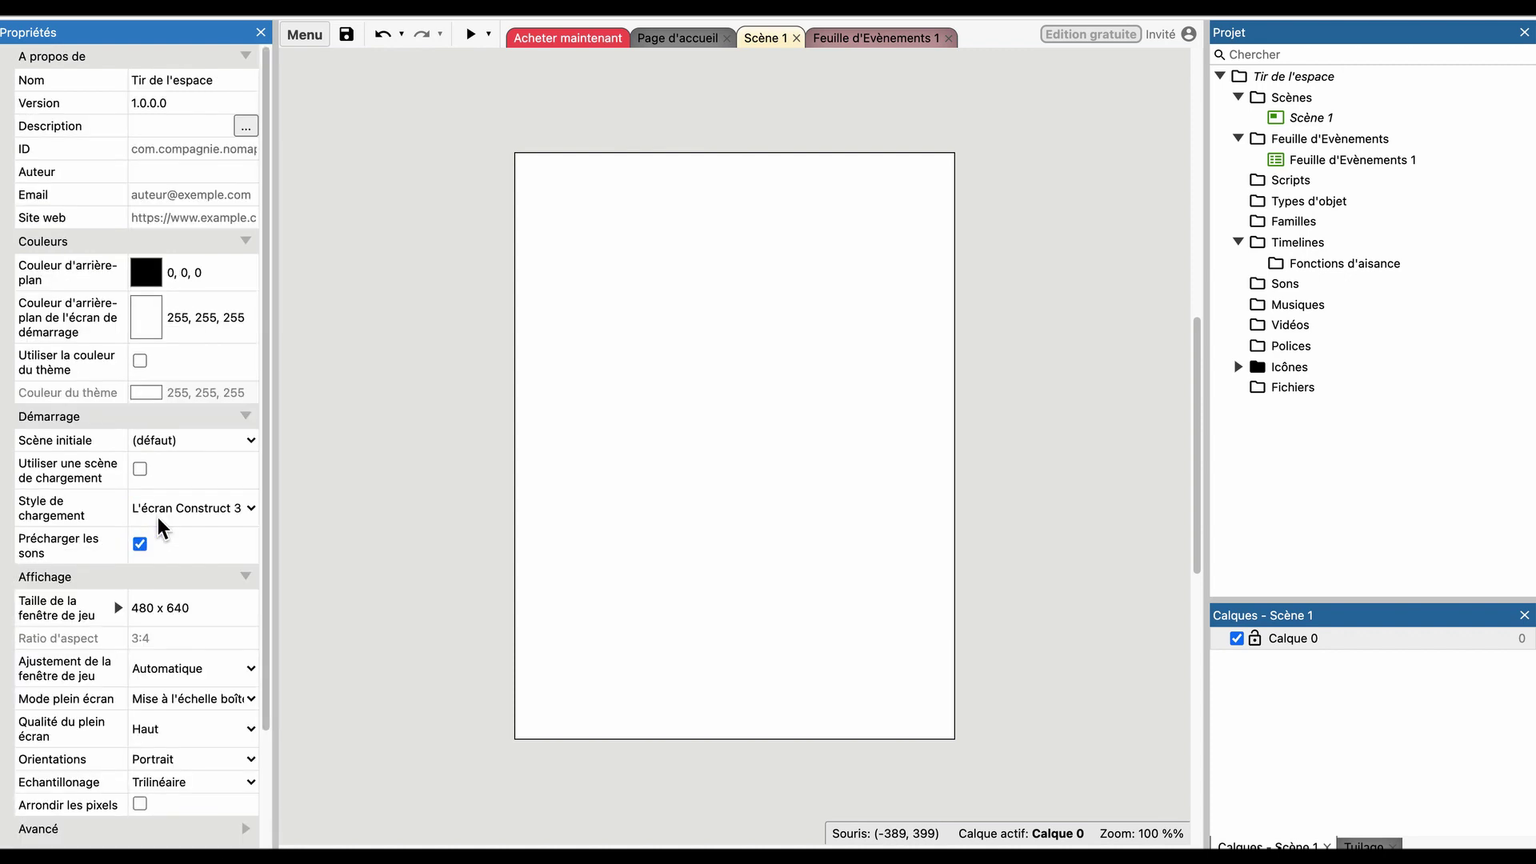
click(398, 386)
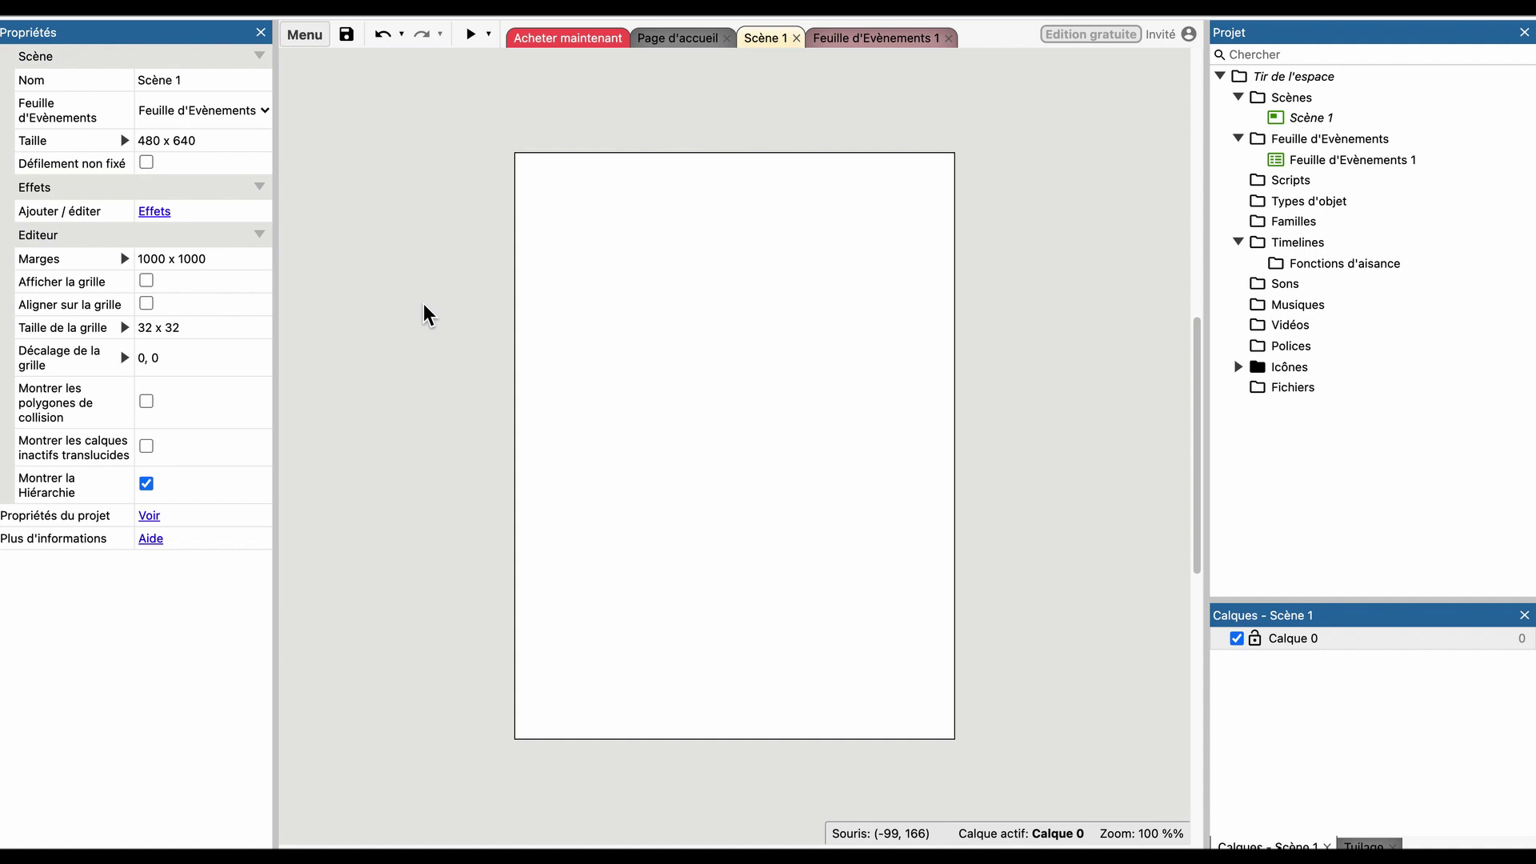
Insert an Arrière-plan Répété object into the upper-left area of the scene, at about 57, 104.
right_click(387, 184)
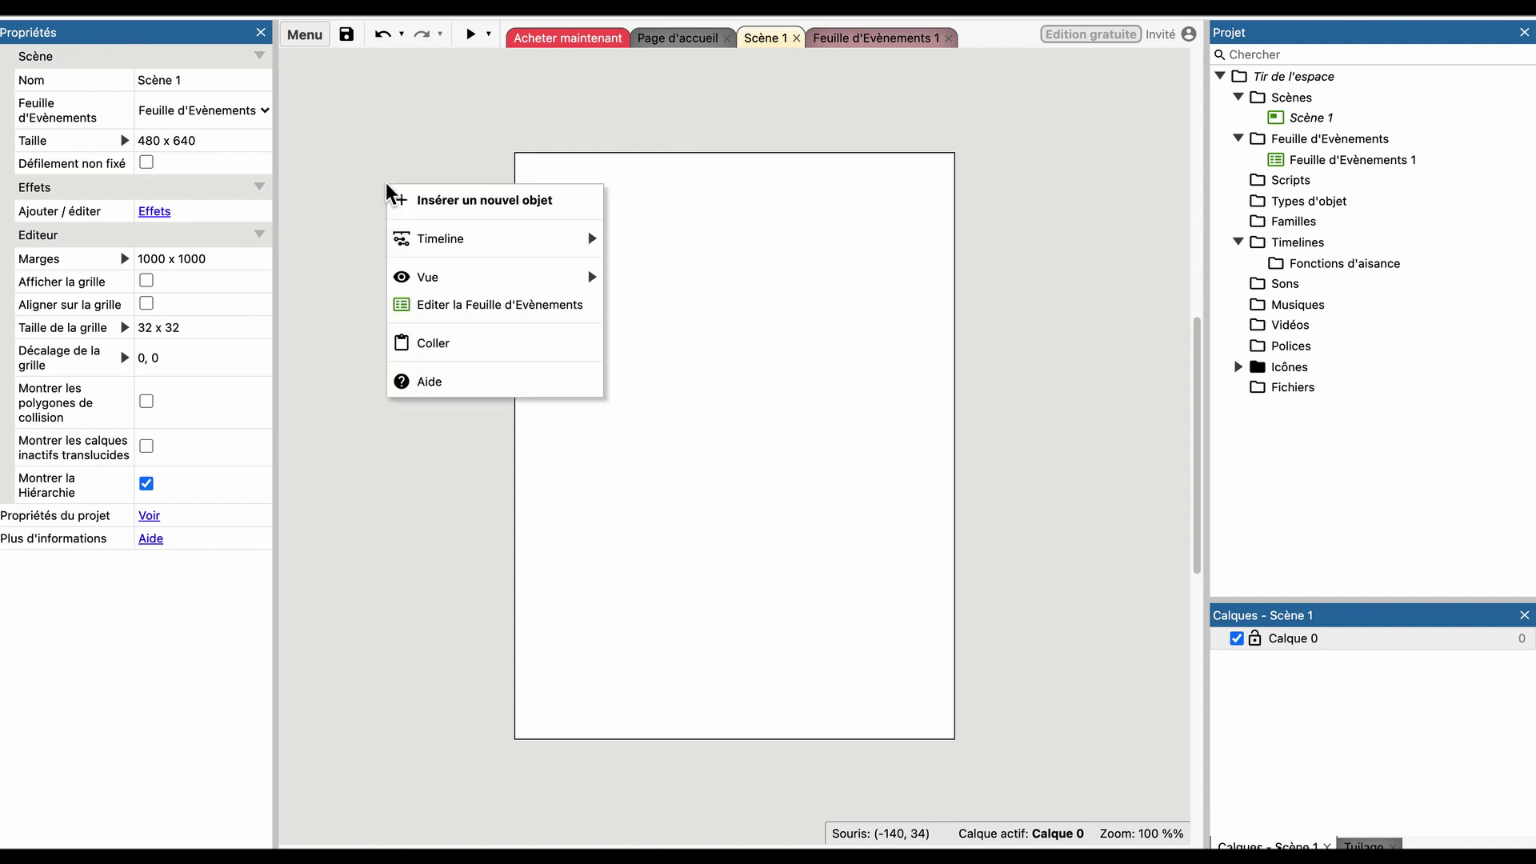
click(460, 202)
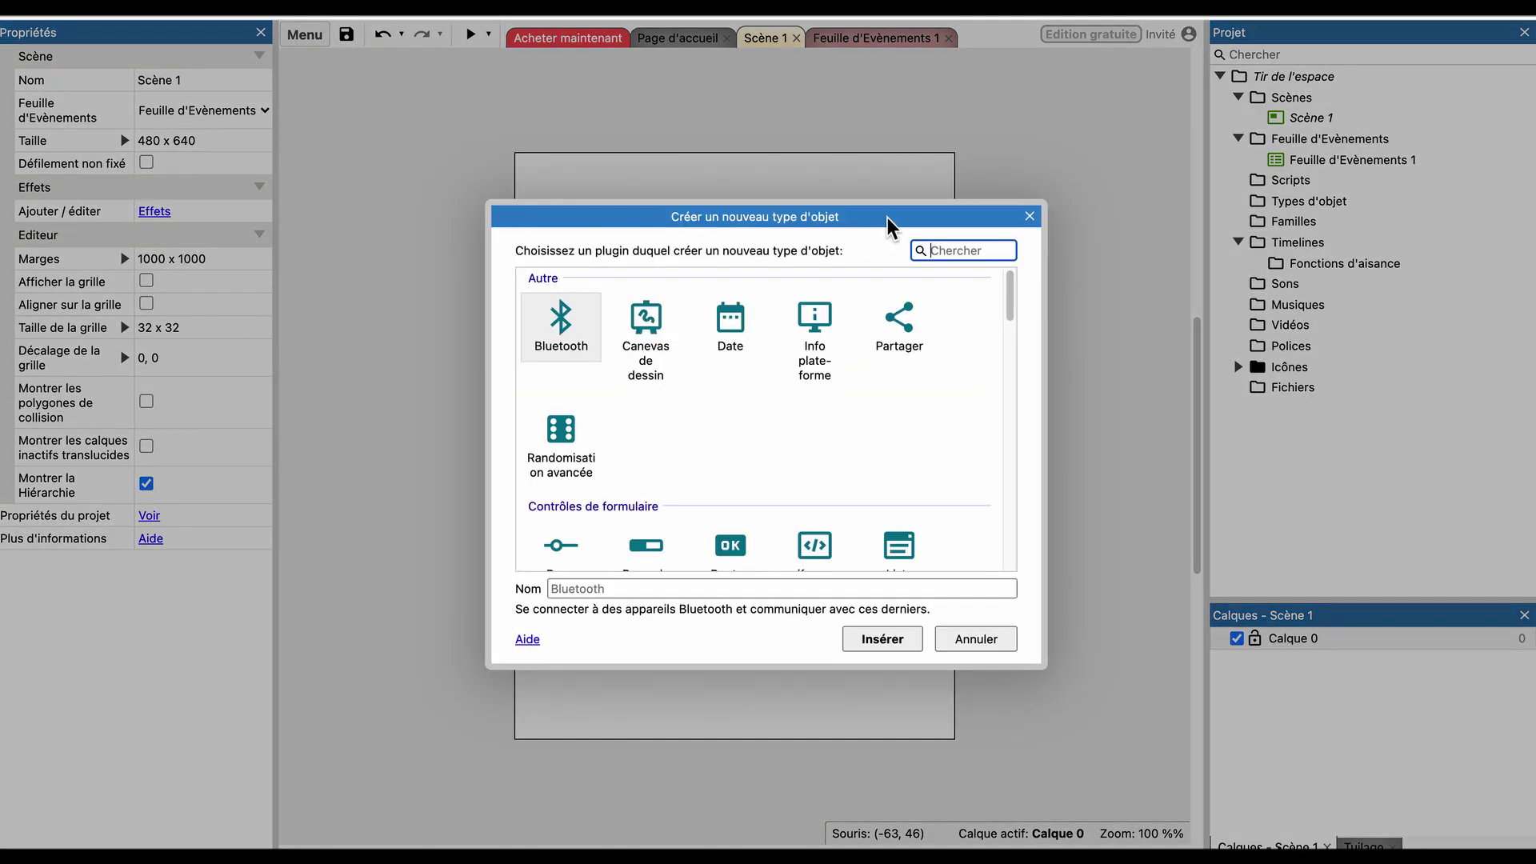
drag(1009, 302, 1018, 342)
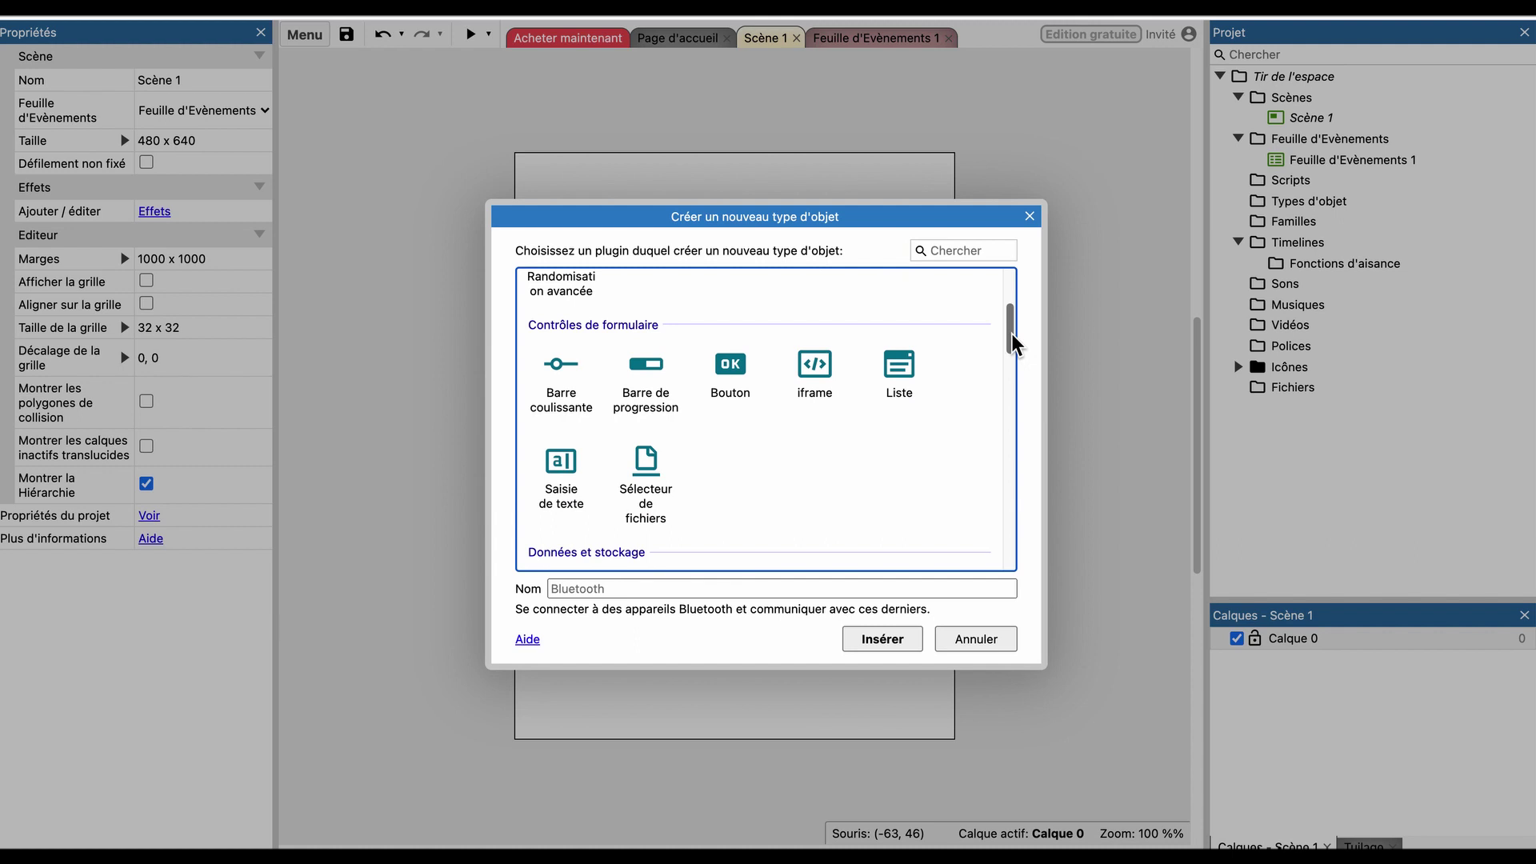
drag(1012, 342, 1021, 539)
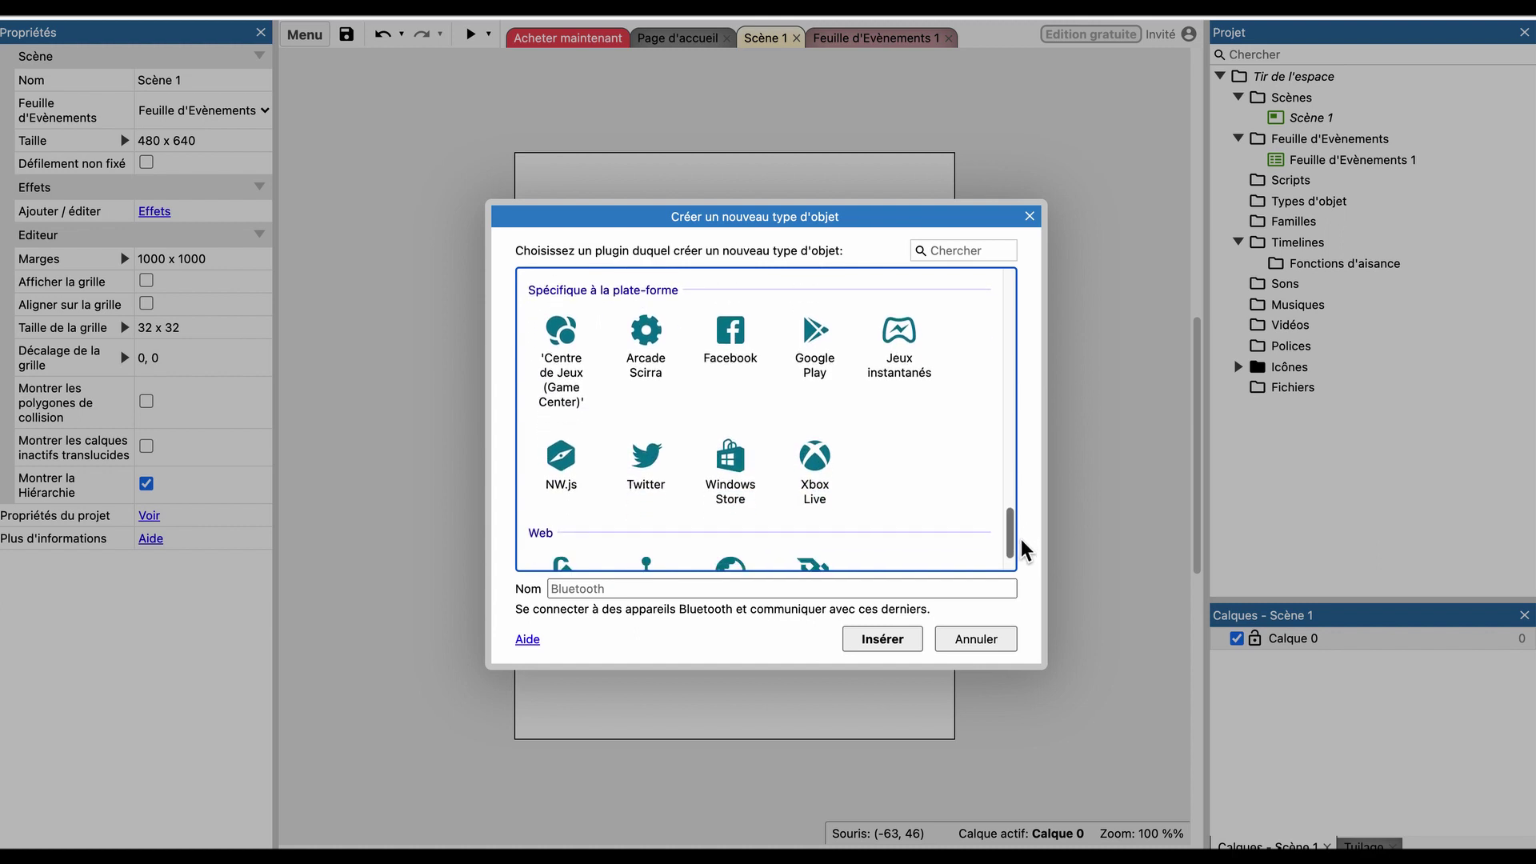
drag(1020, 539, 1021, 276)
click(981, 252)
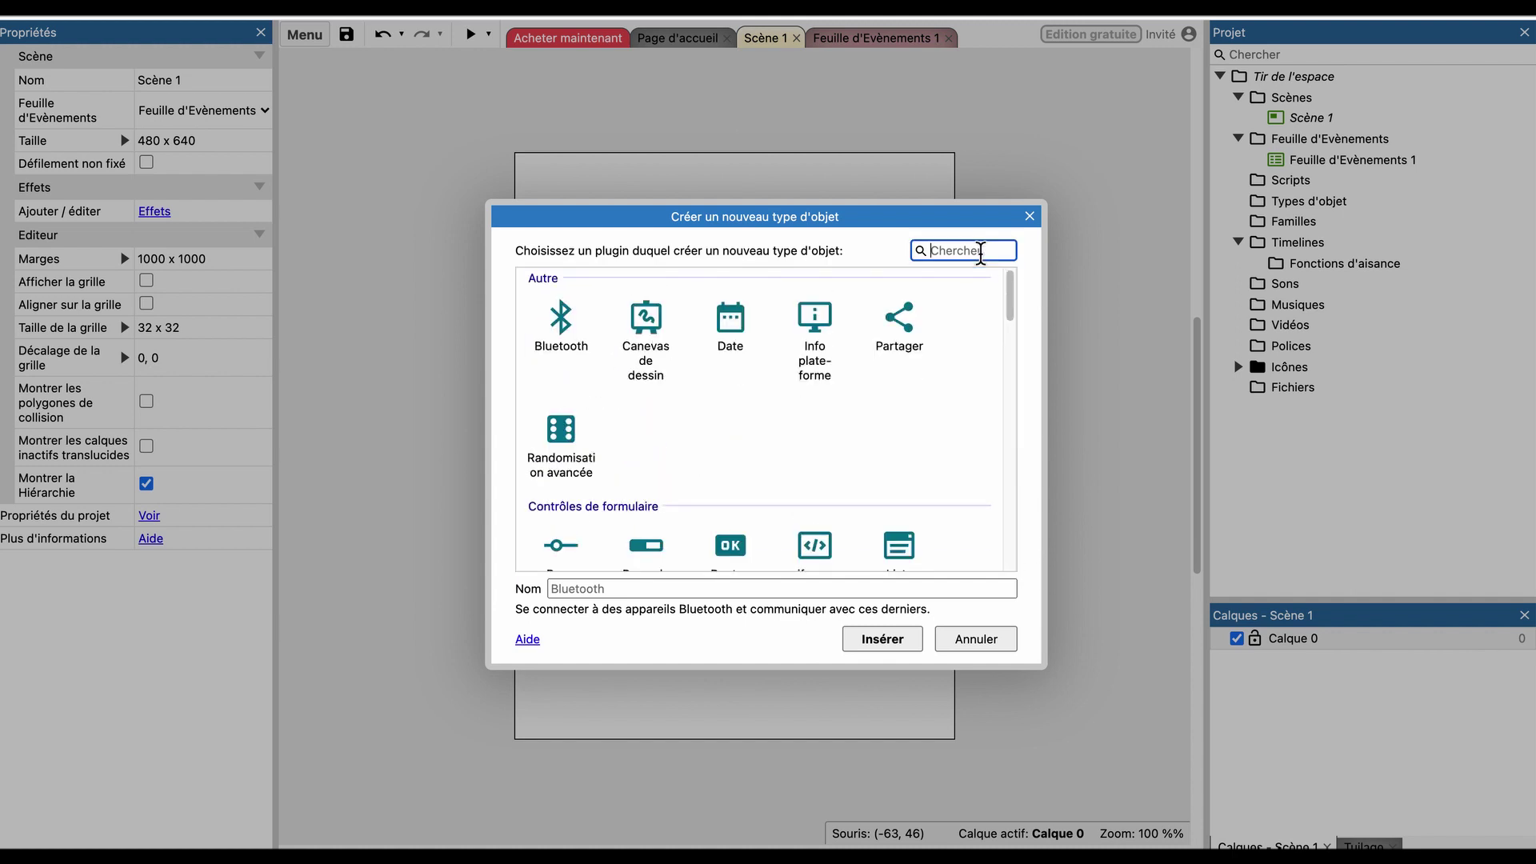
text(sp)
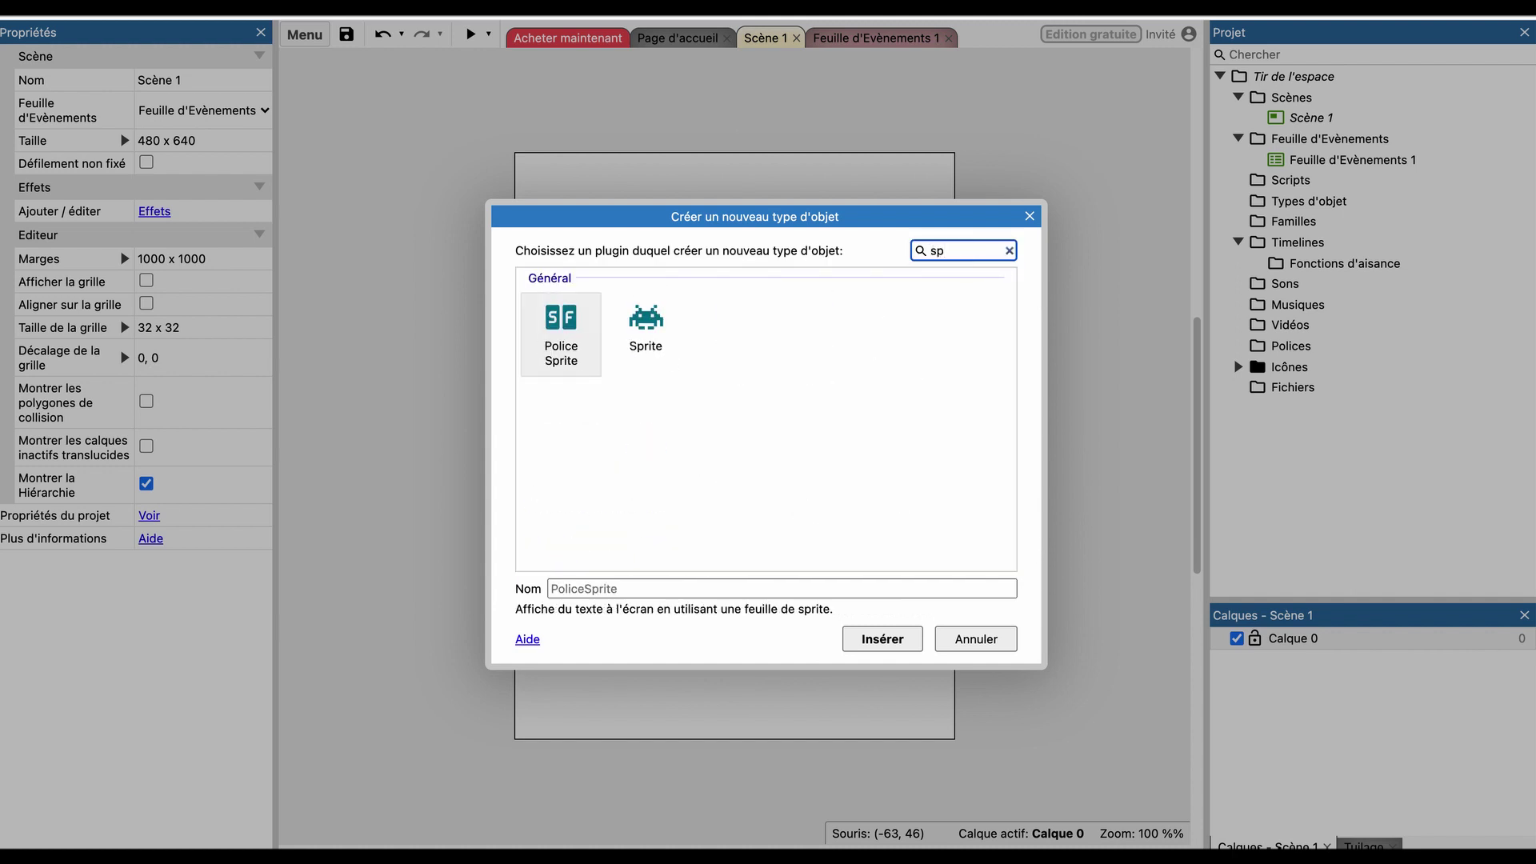
key(BackSpace)
key(BackSpace)
text(arri)
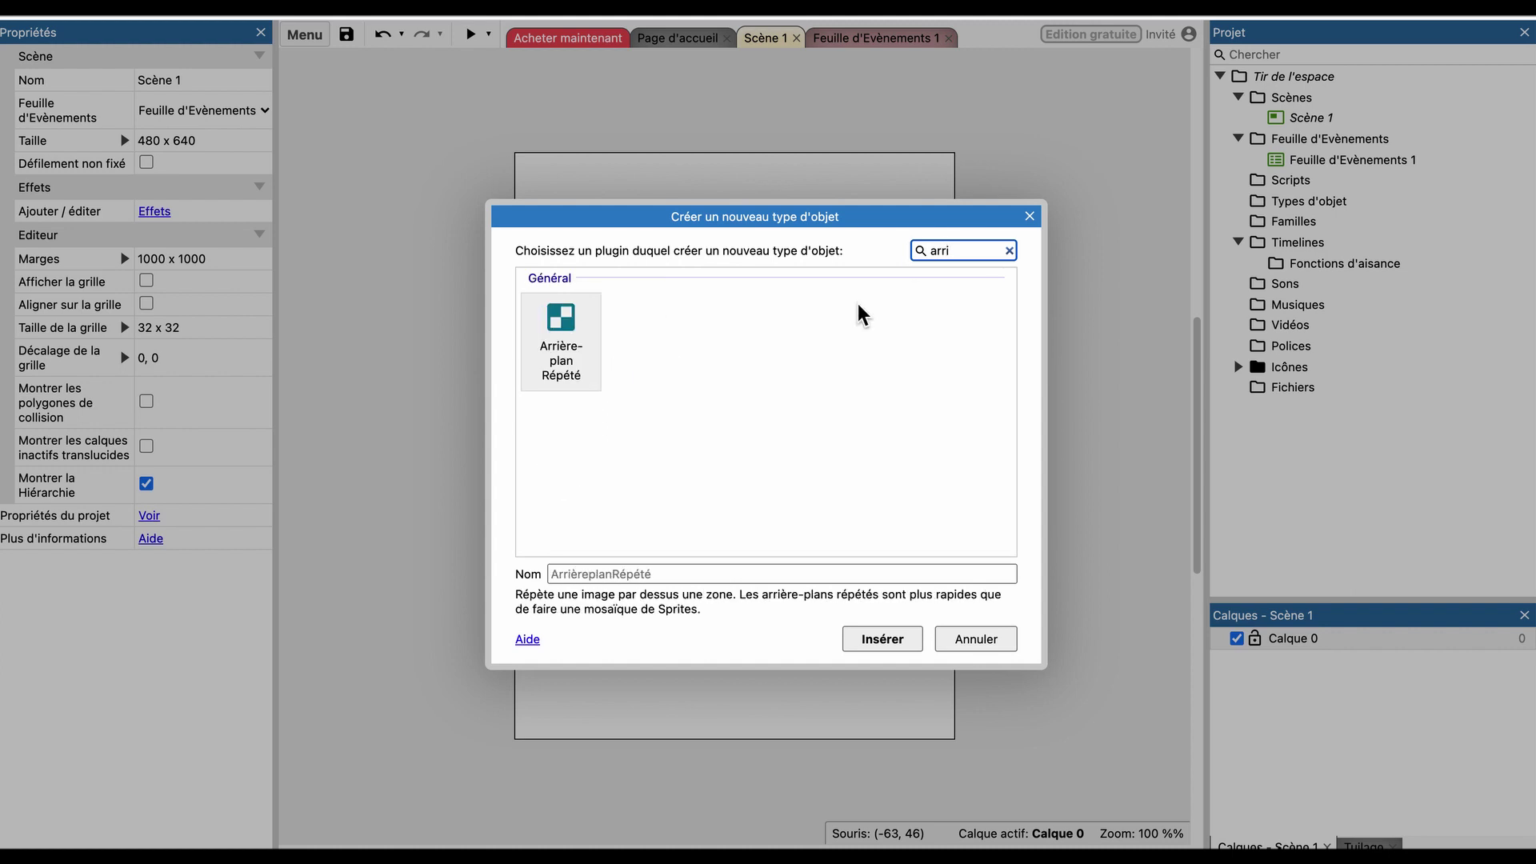
double_click(589, 319)
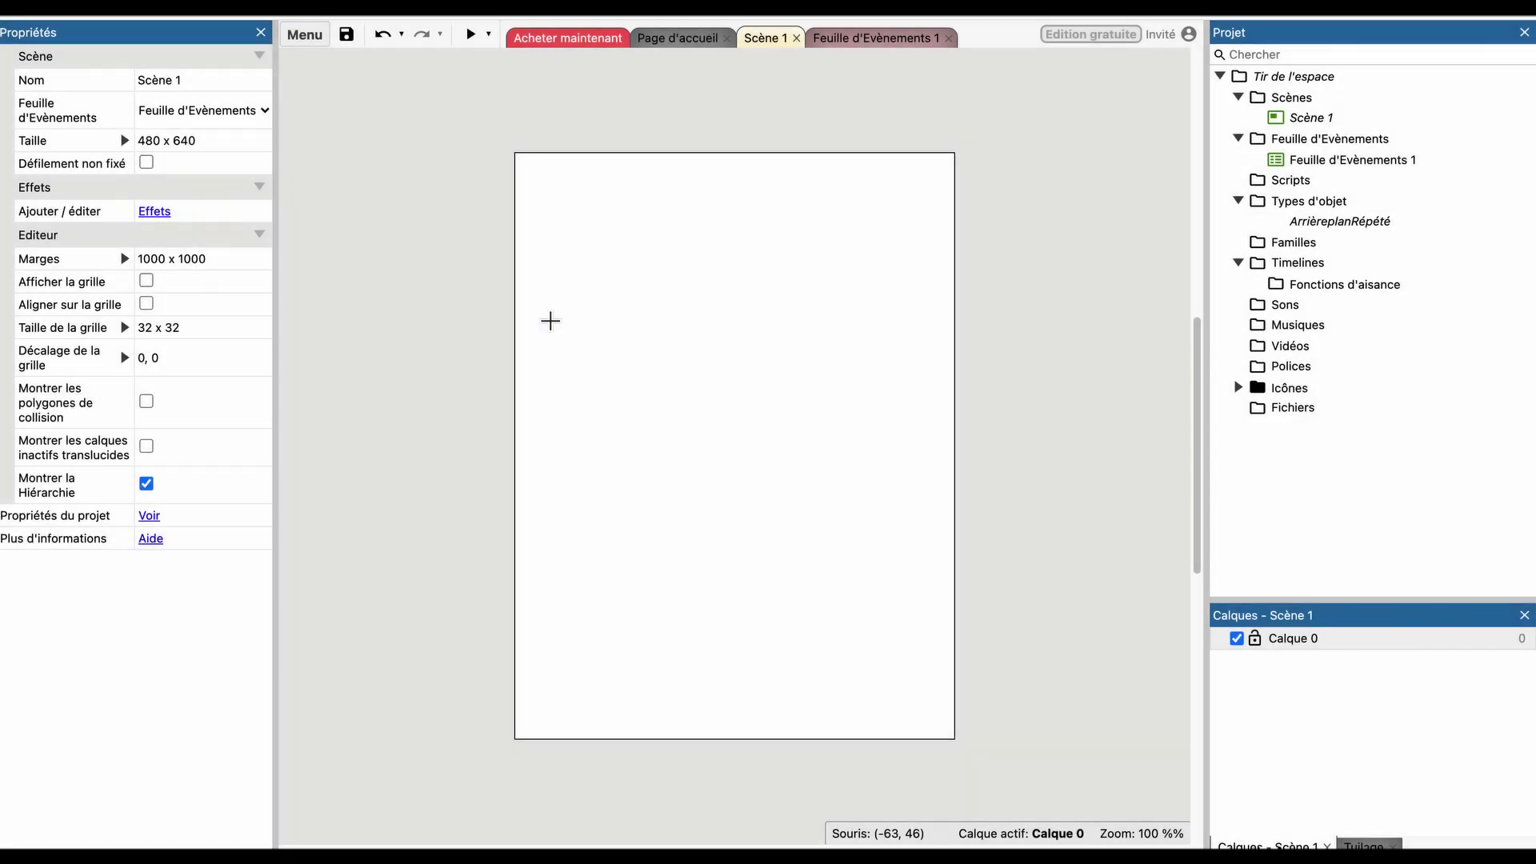
click(565, 247)
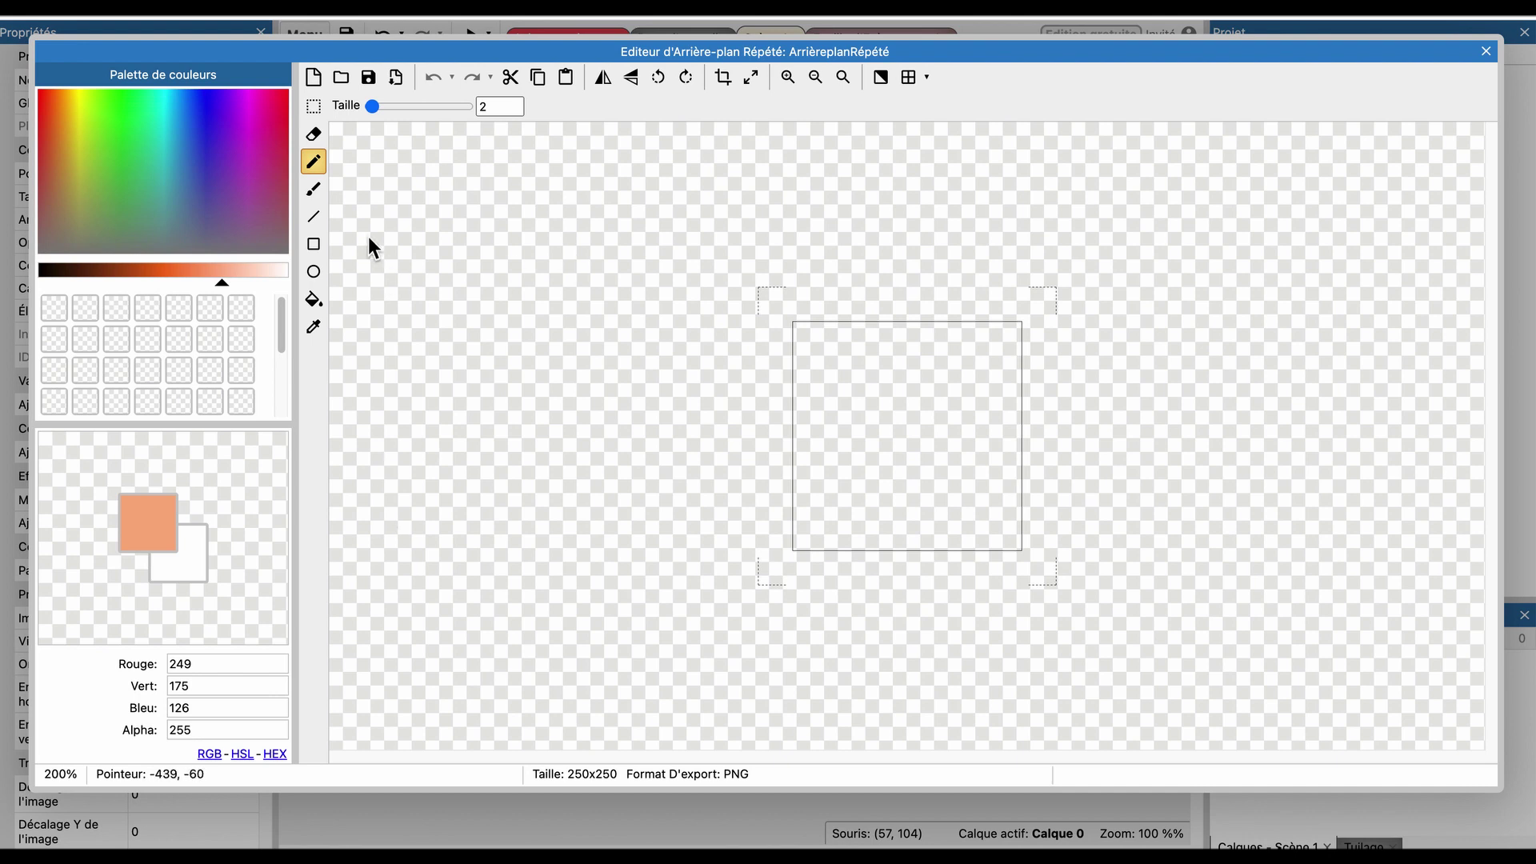
Fill the tiled background's image with dark blue (RGB 17, 6, 113) and close the image editor.
click(313, 299)
click(211, 107)
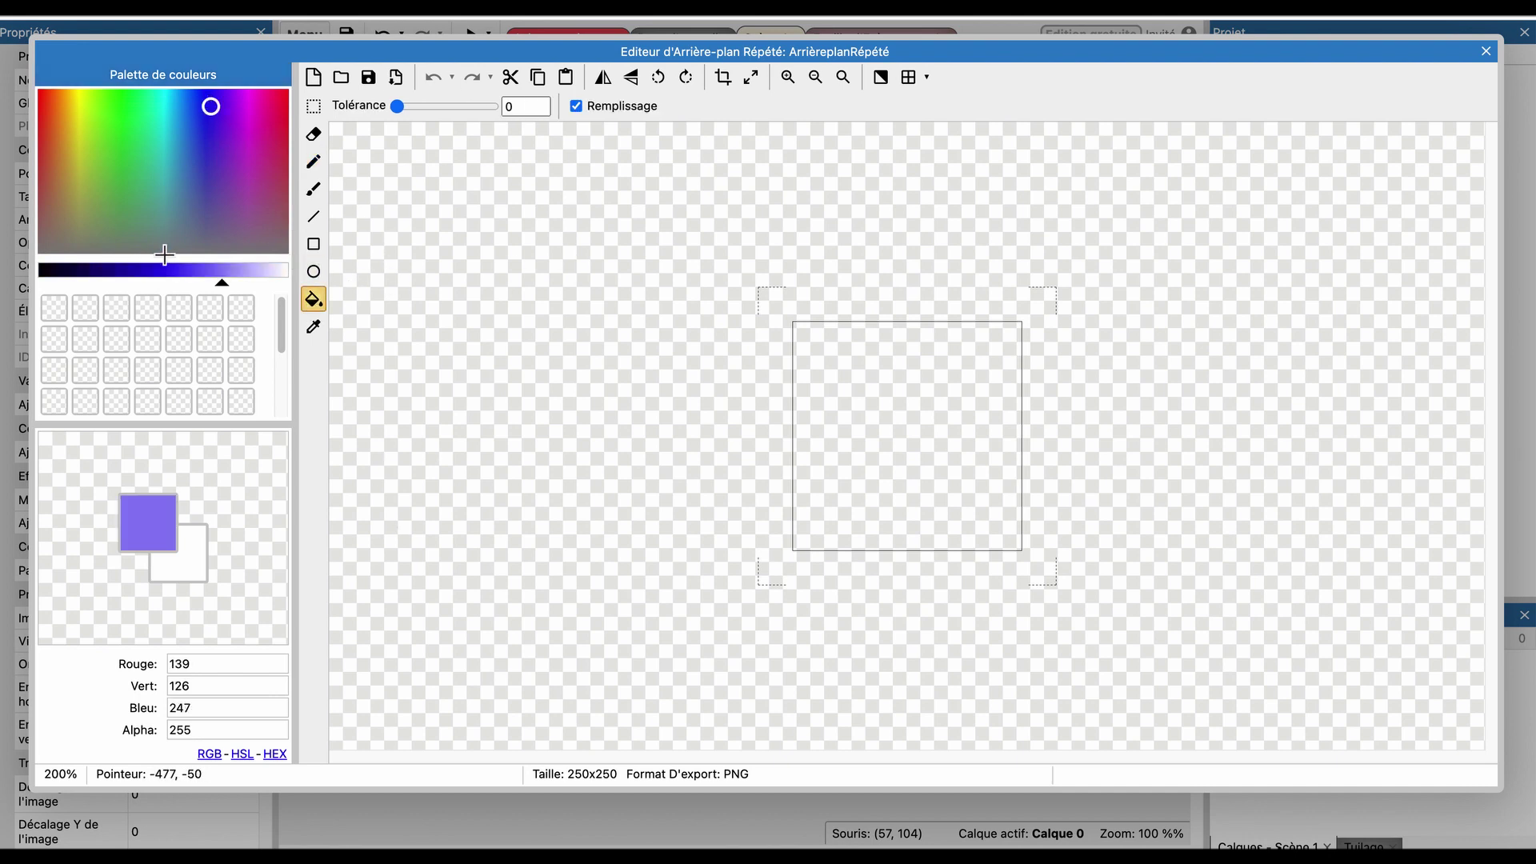
click(148, 276)
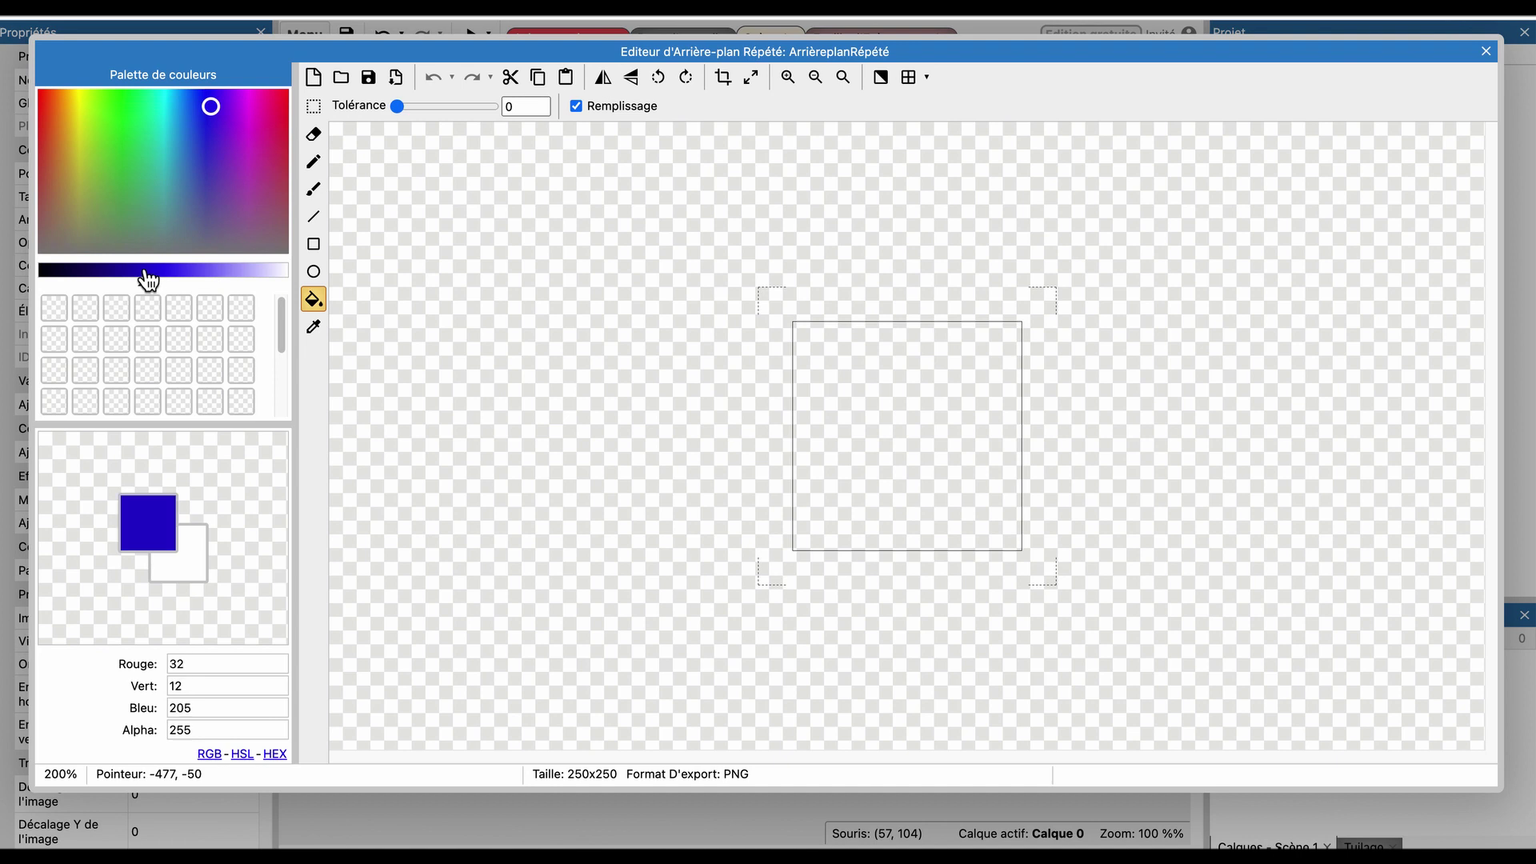
click(98, 273)
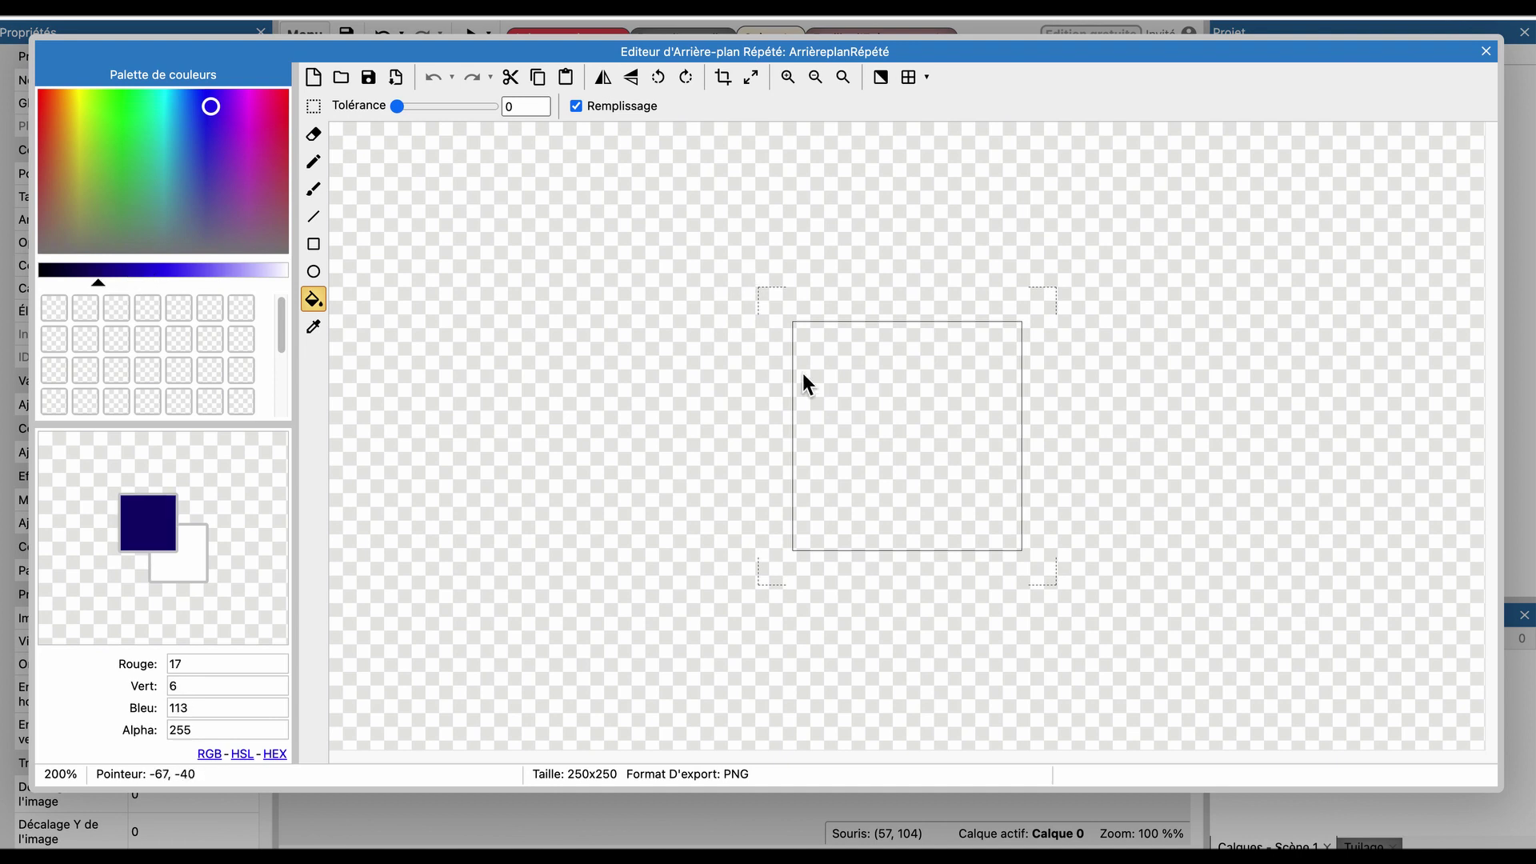
click(826, 360)
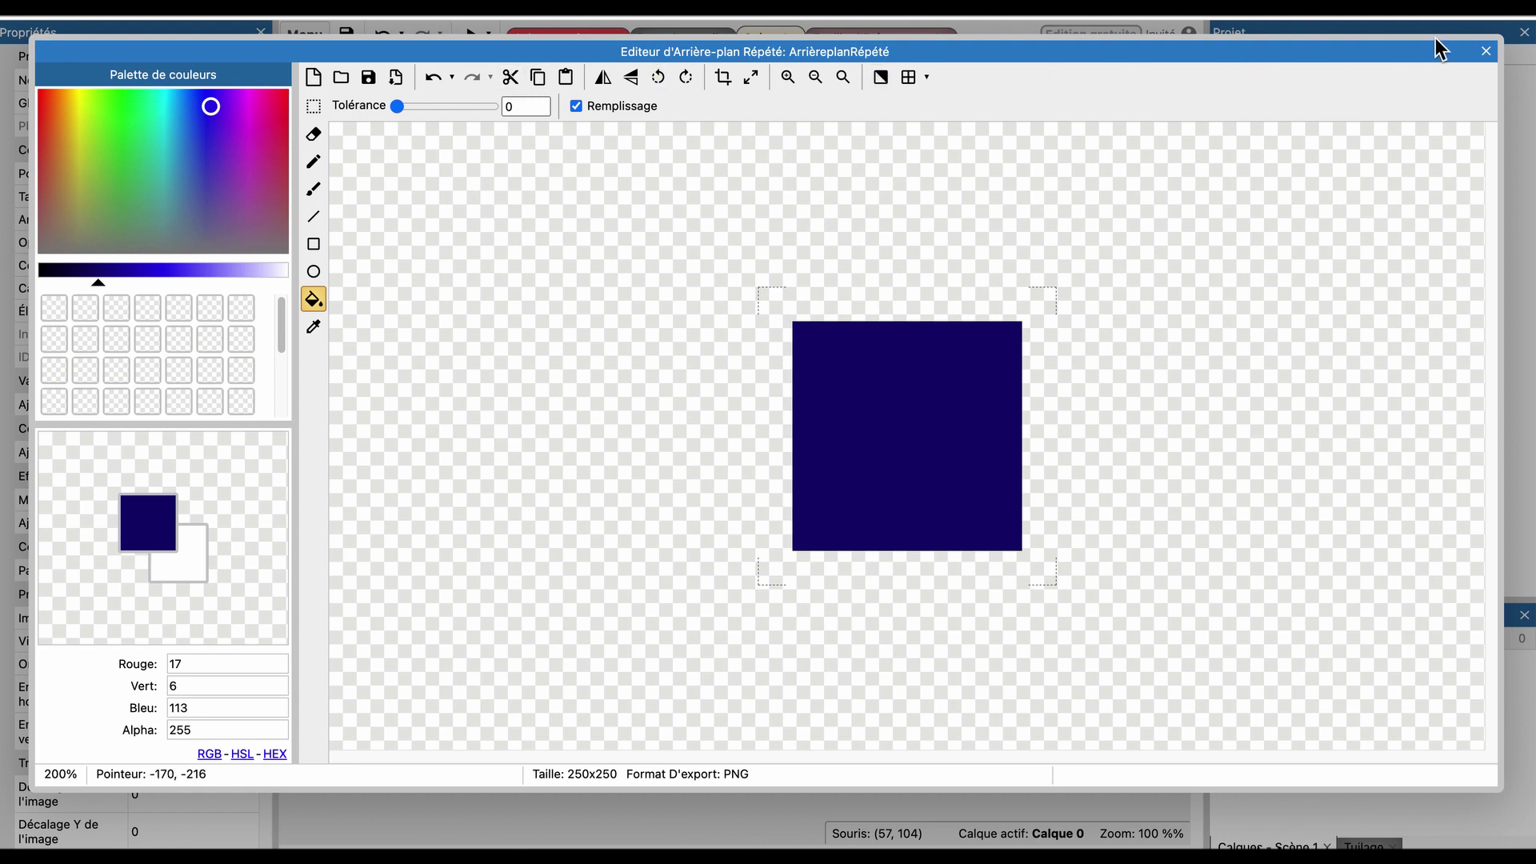
click(1485, 52)
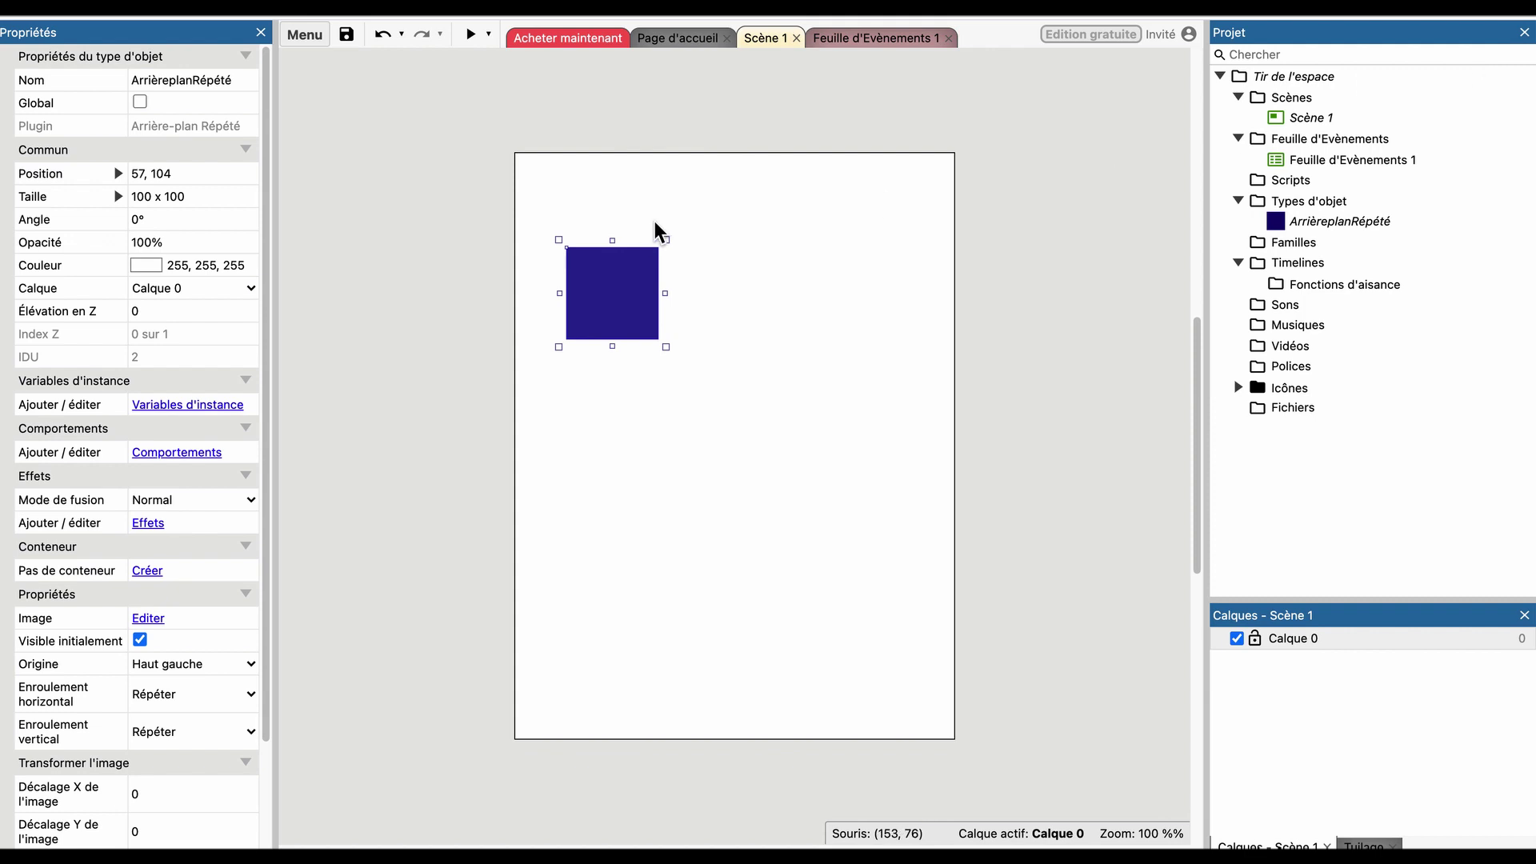
Align the tiled background object so that it covers the whole scene (Couvrir la Scène).
right_click(629, 286)
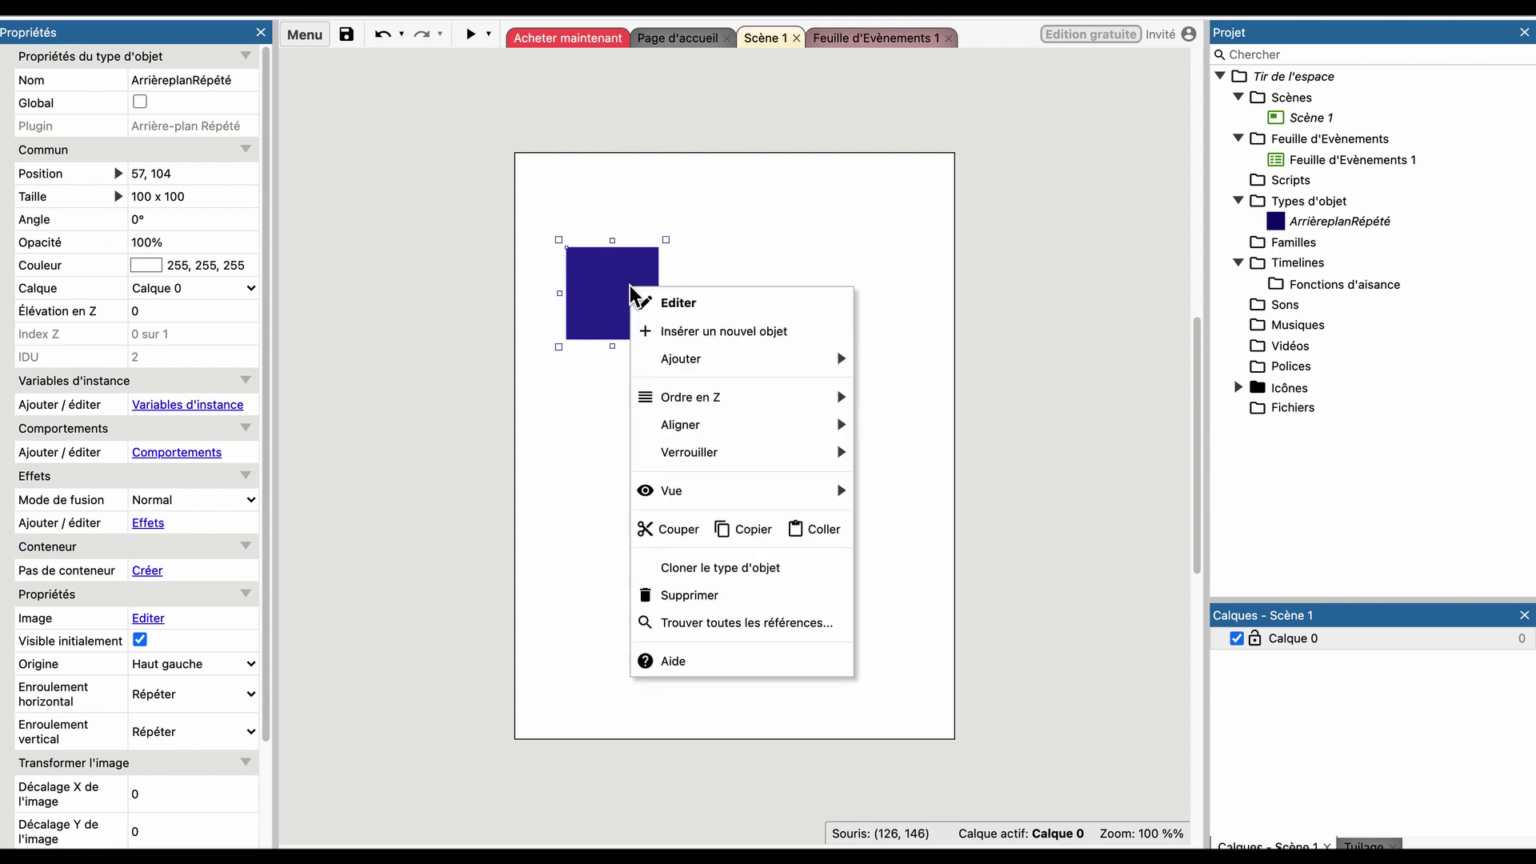
mouse_move(720, 452)
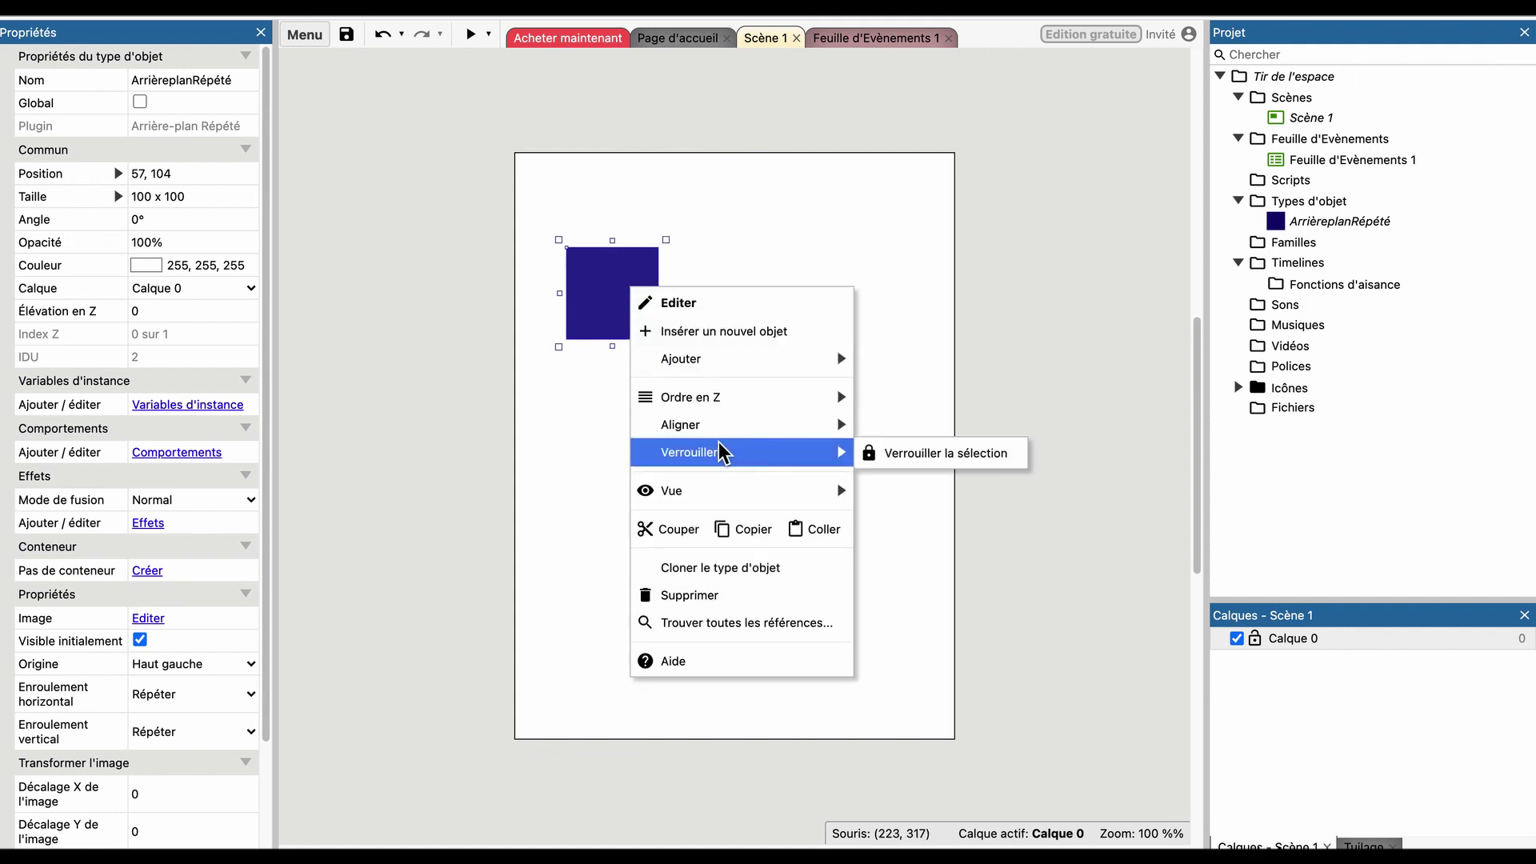
mouse_move(723, 424)
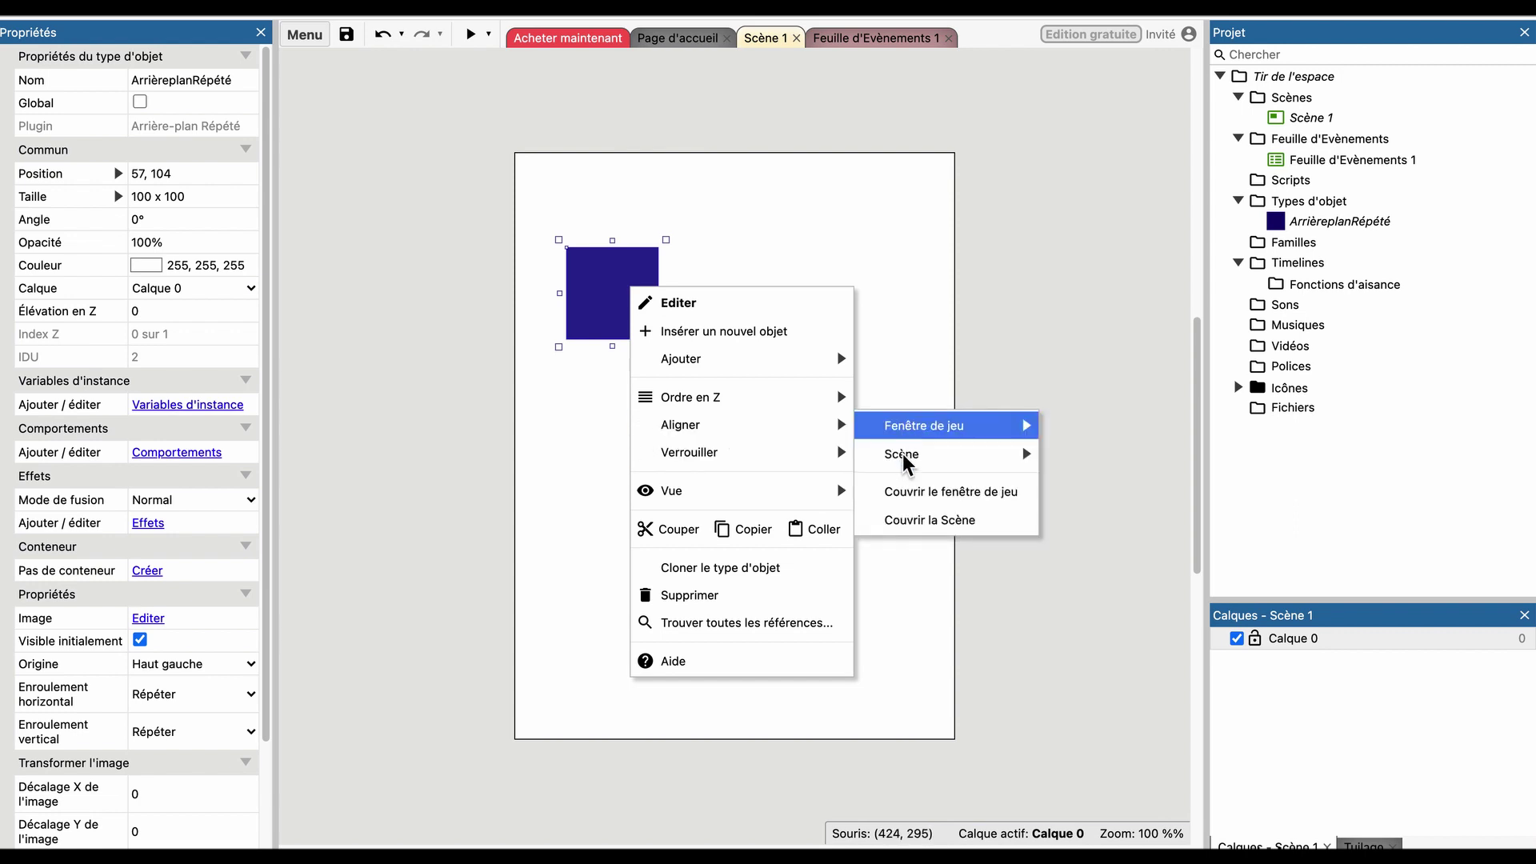
click(908, 520)
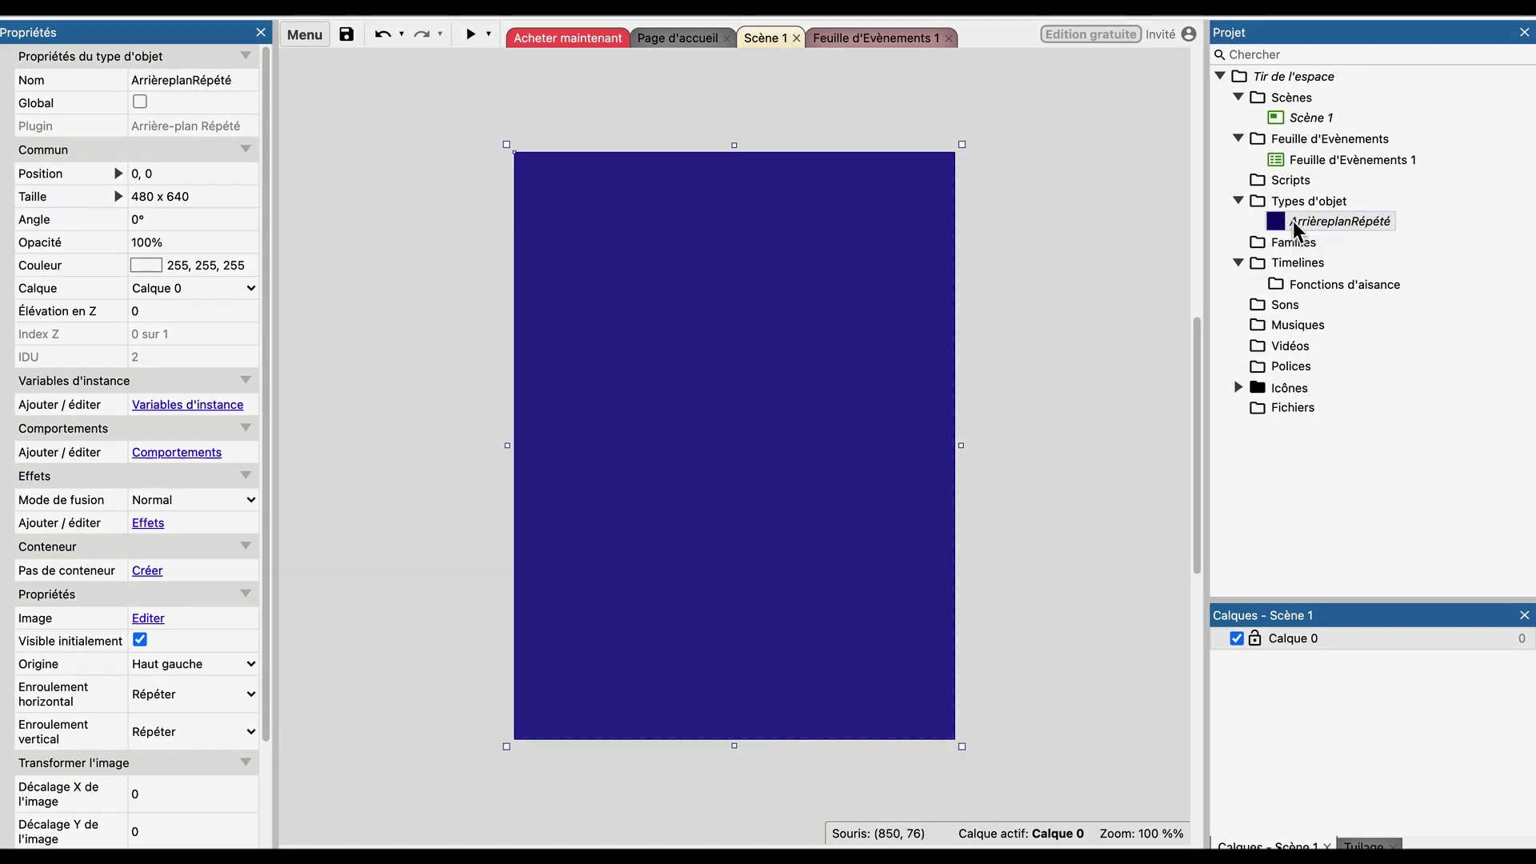
Try filling the tiled background's image with olive yellow (RGB 181, 181, 24) and undo the fill.
double_click(573, 250)
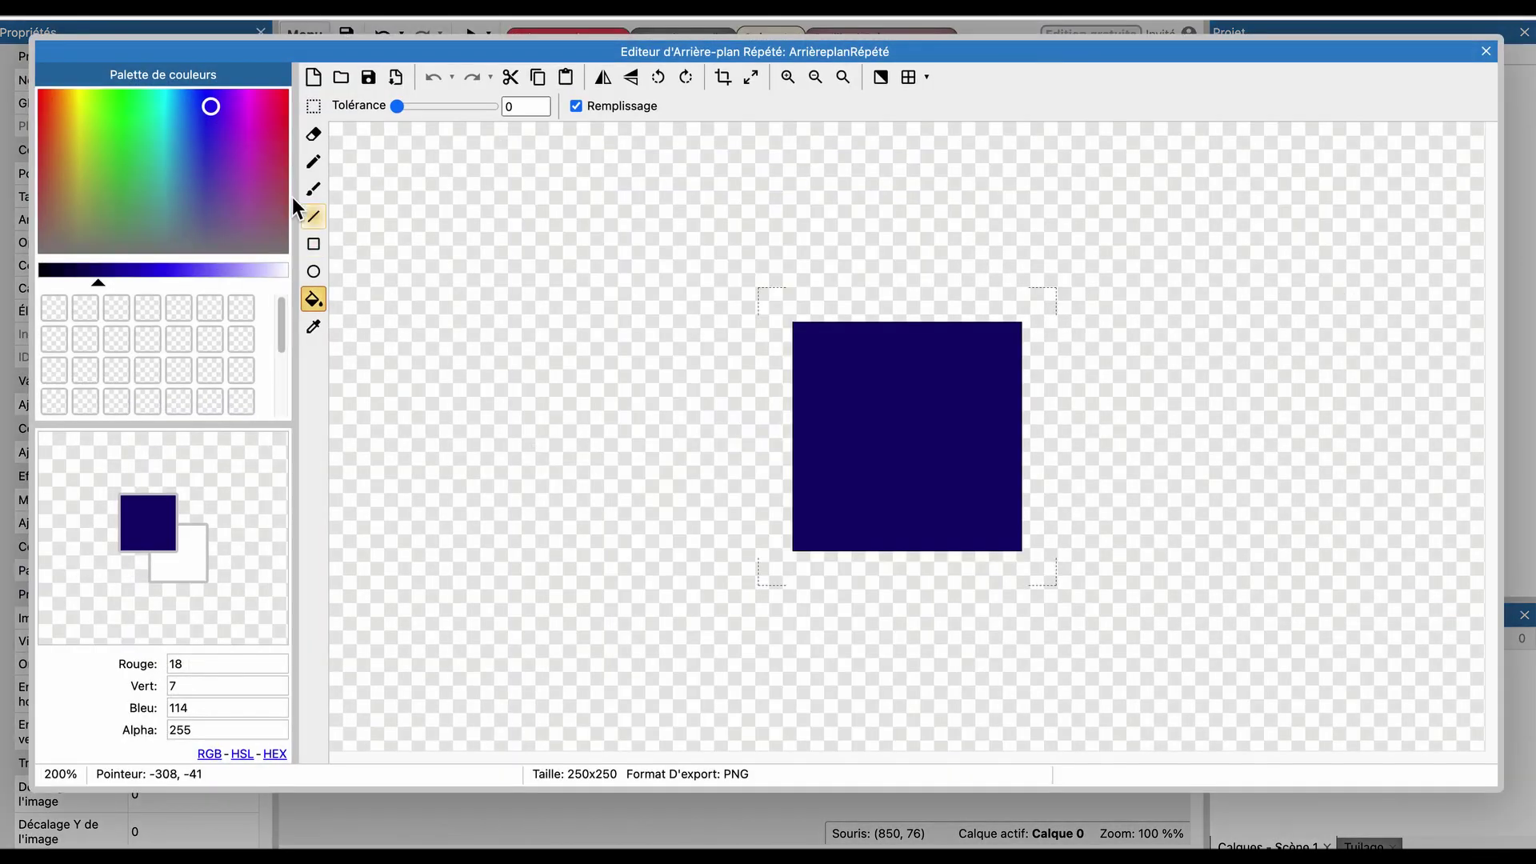
click(79, 127)
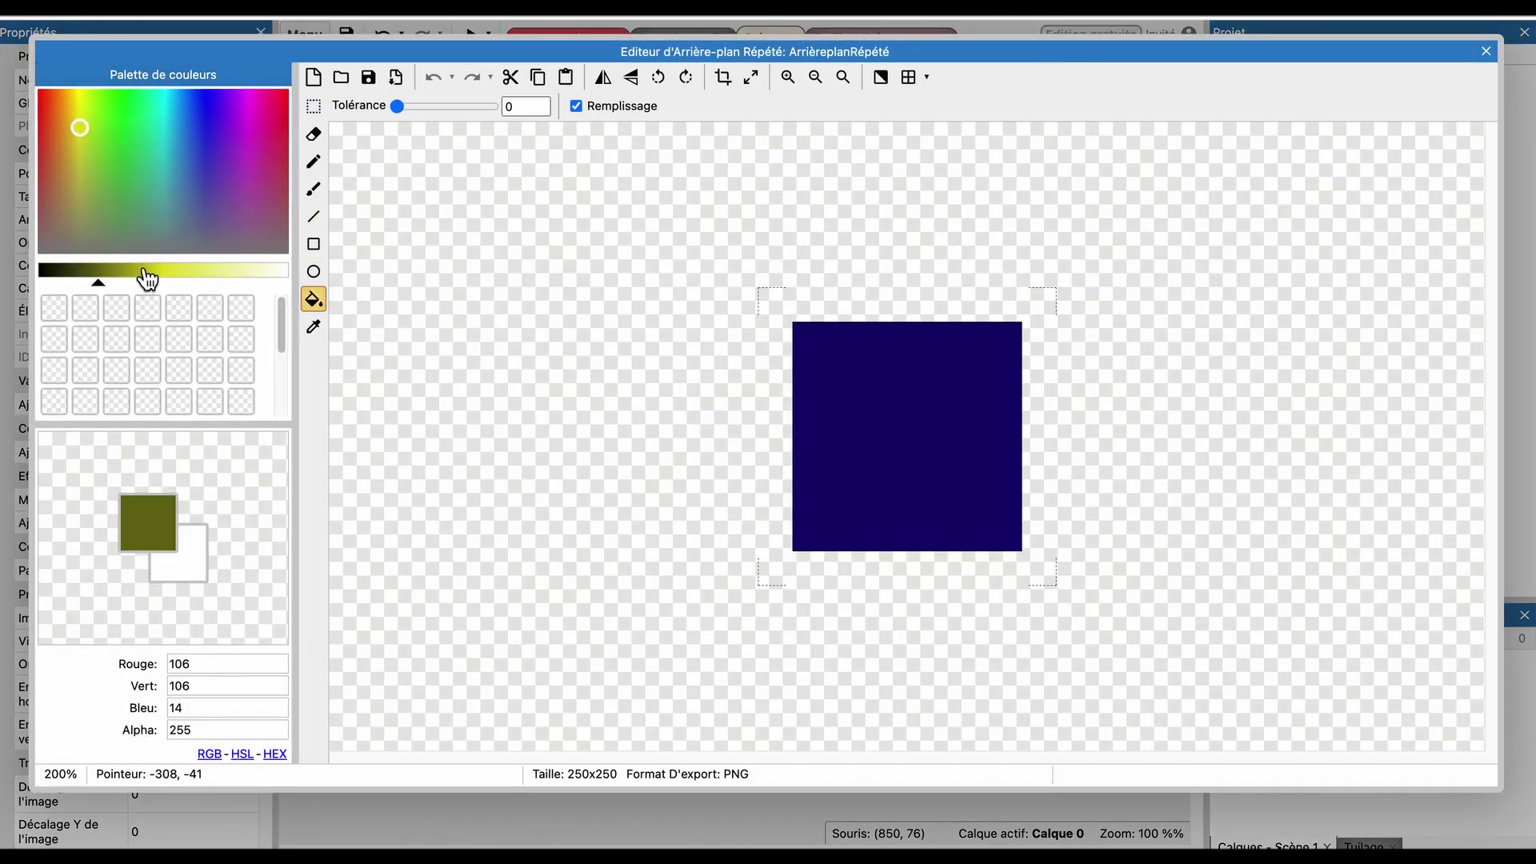
click(144, 272)
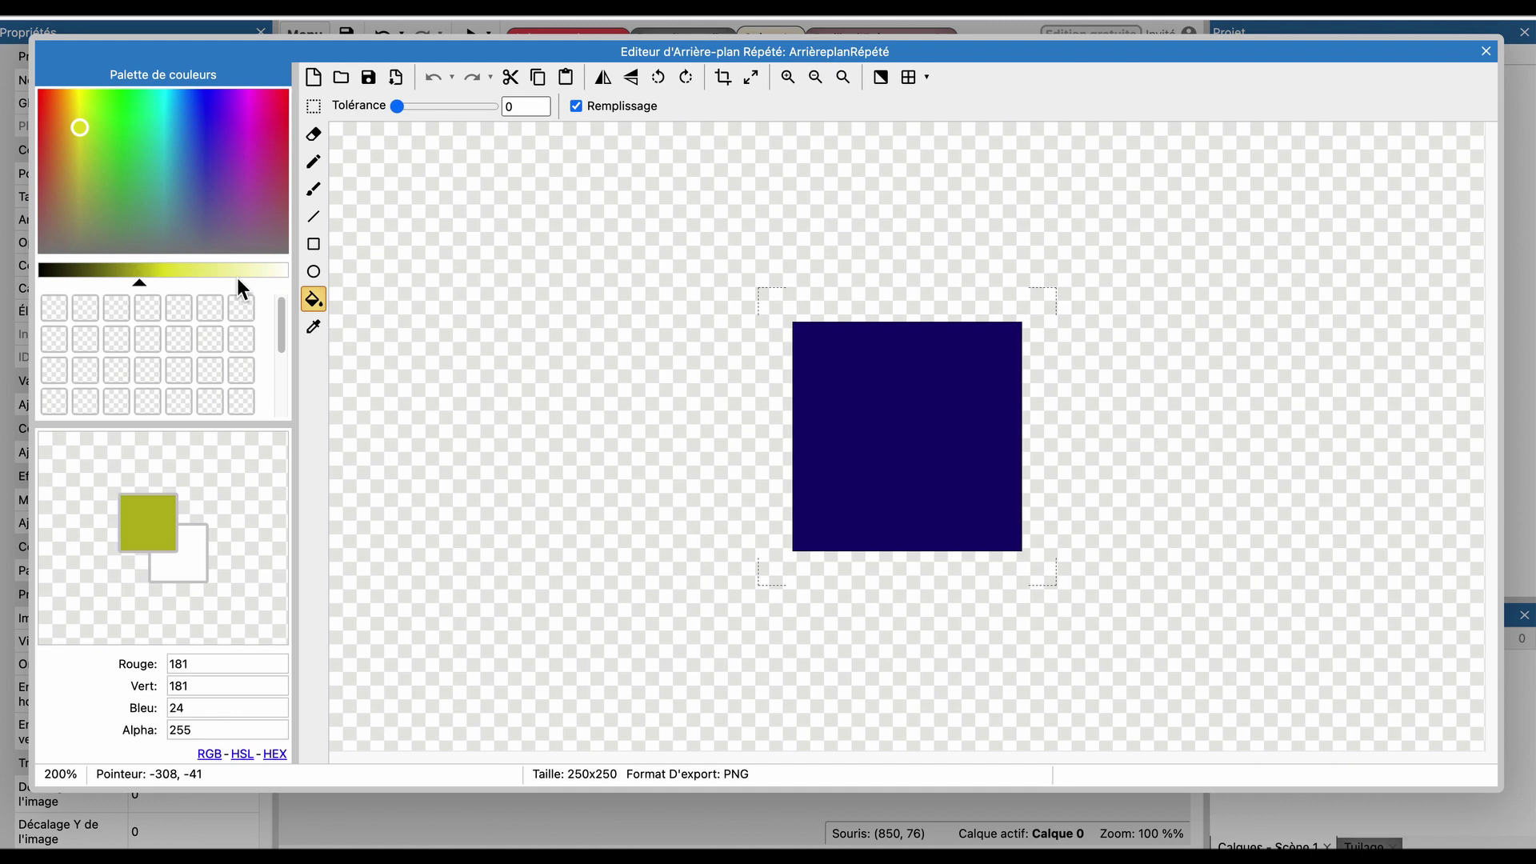
click(798, 328)
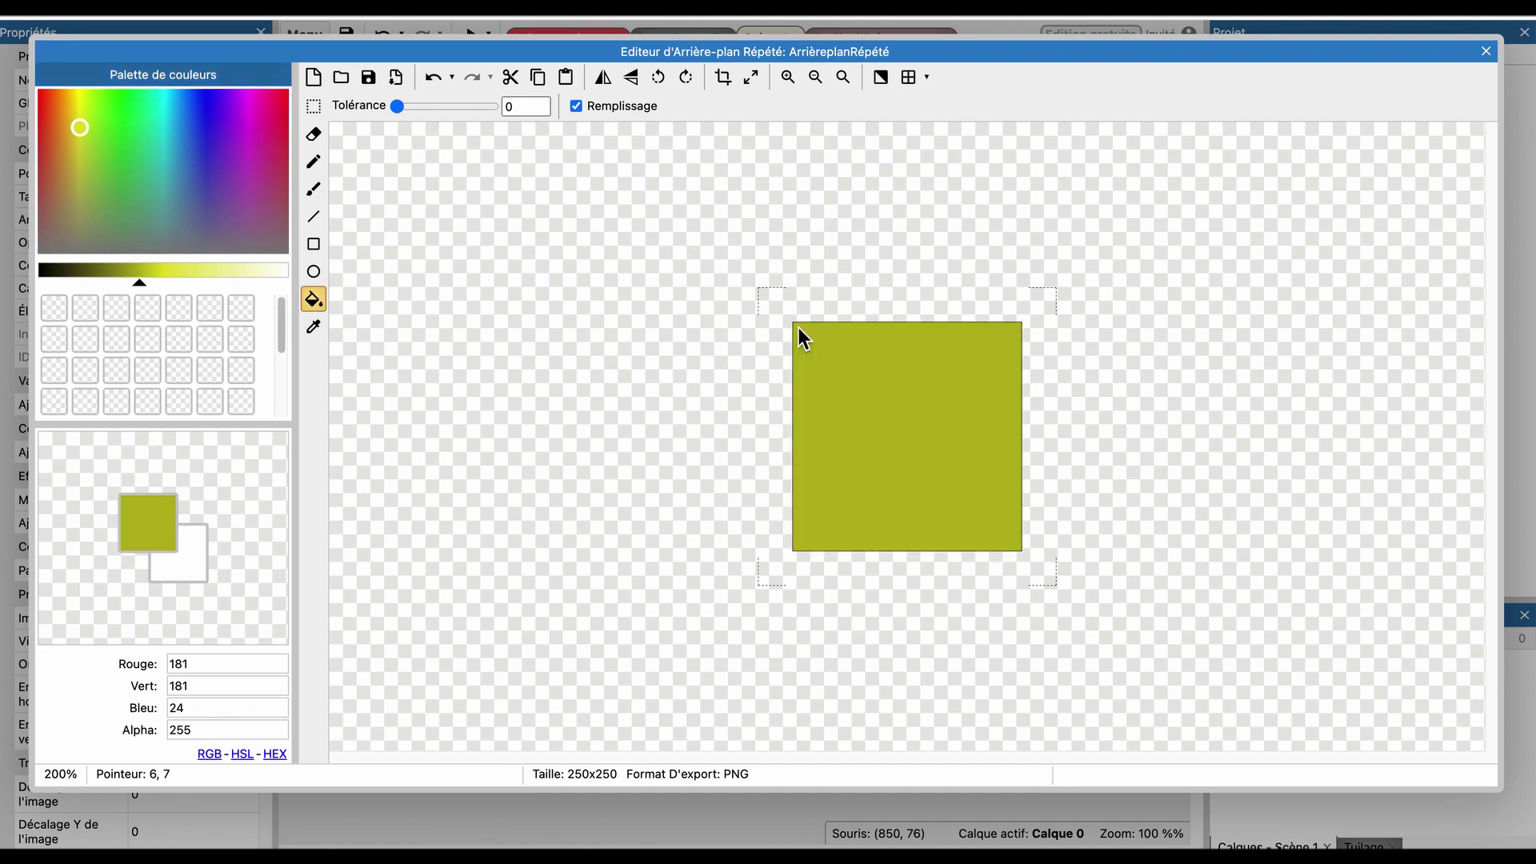
key(ctrl+z)
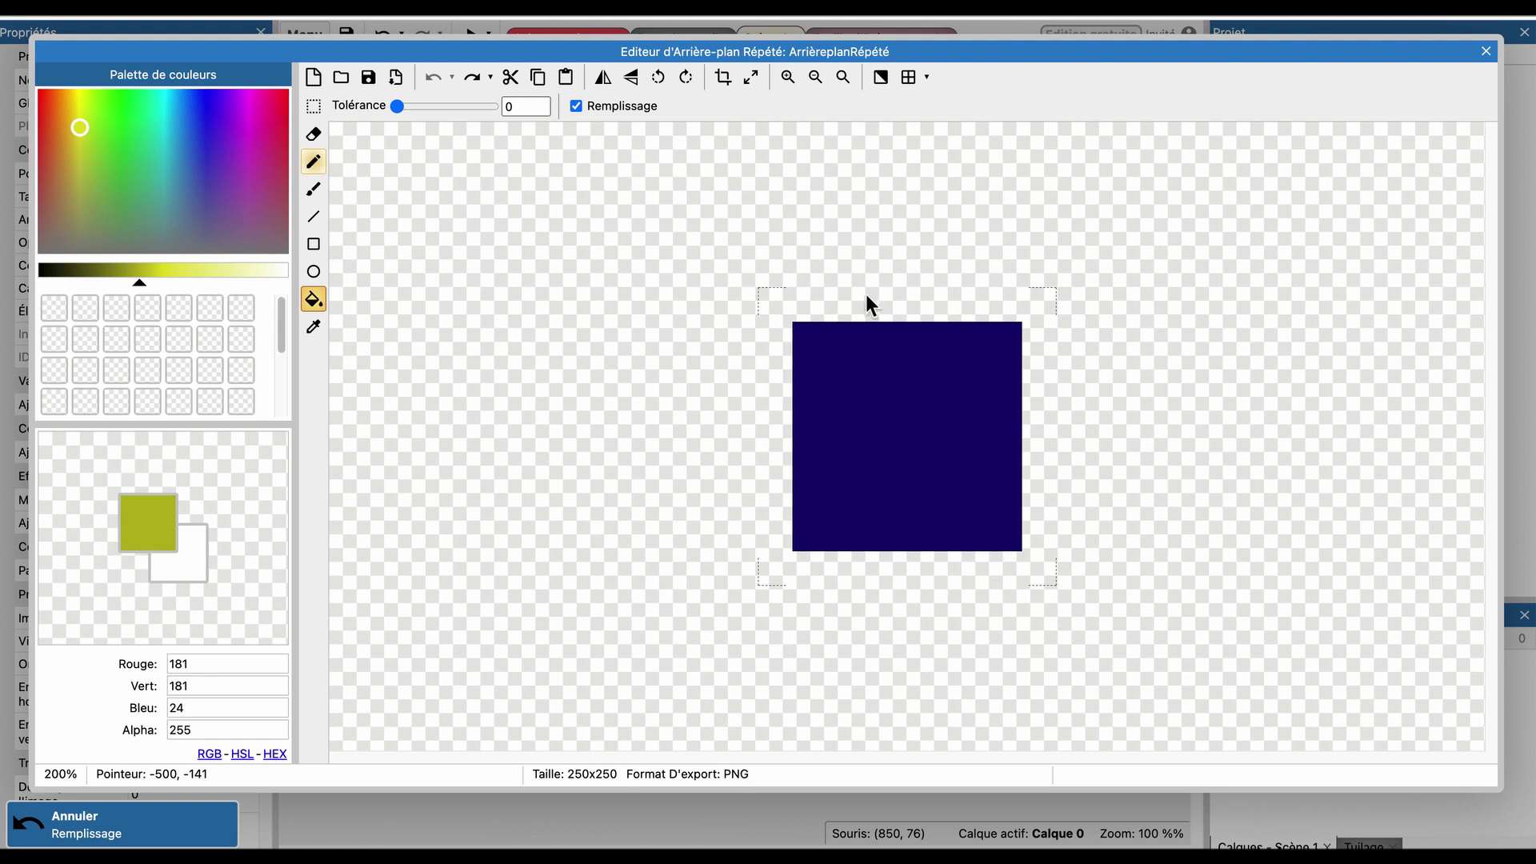
Draw an 18-pixel olive yellow square with the pencil in the upper-left corner of the background's image and close the image editor.
key(p)
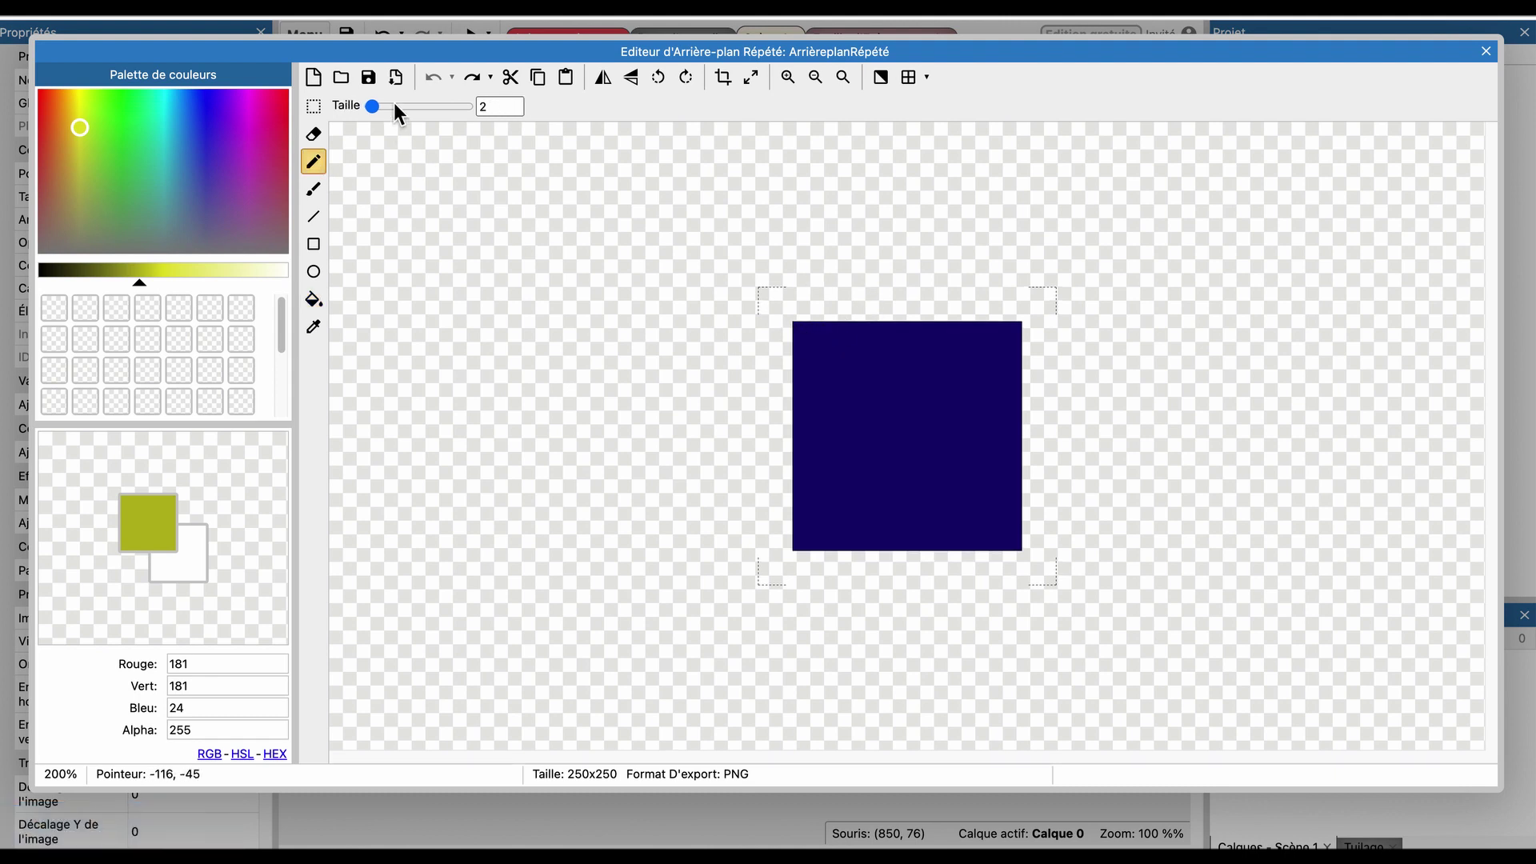
drag(371, 107, 387, 106)
click(801, 330)
click(1486, 51)
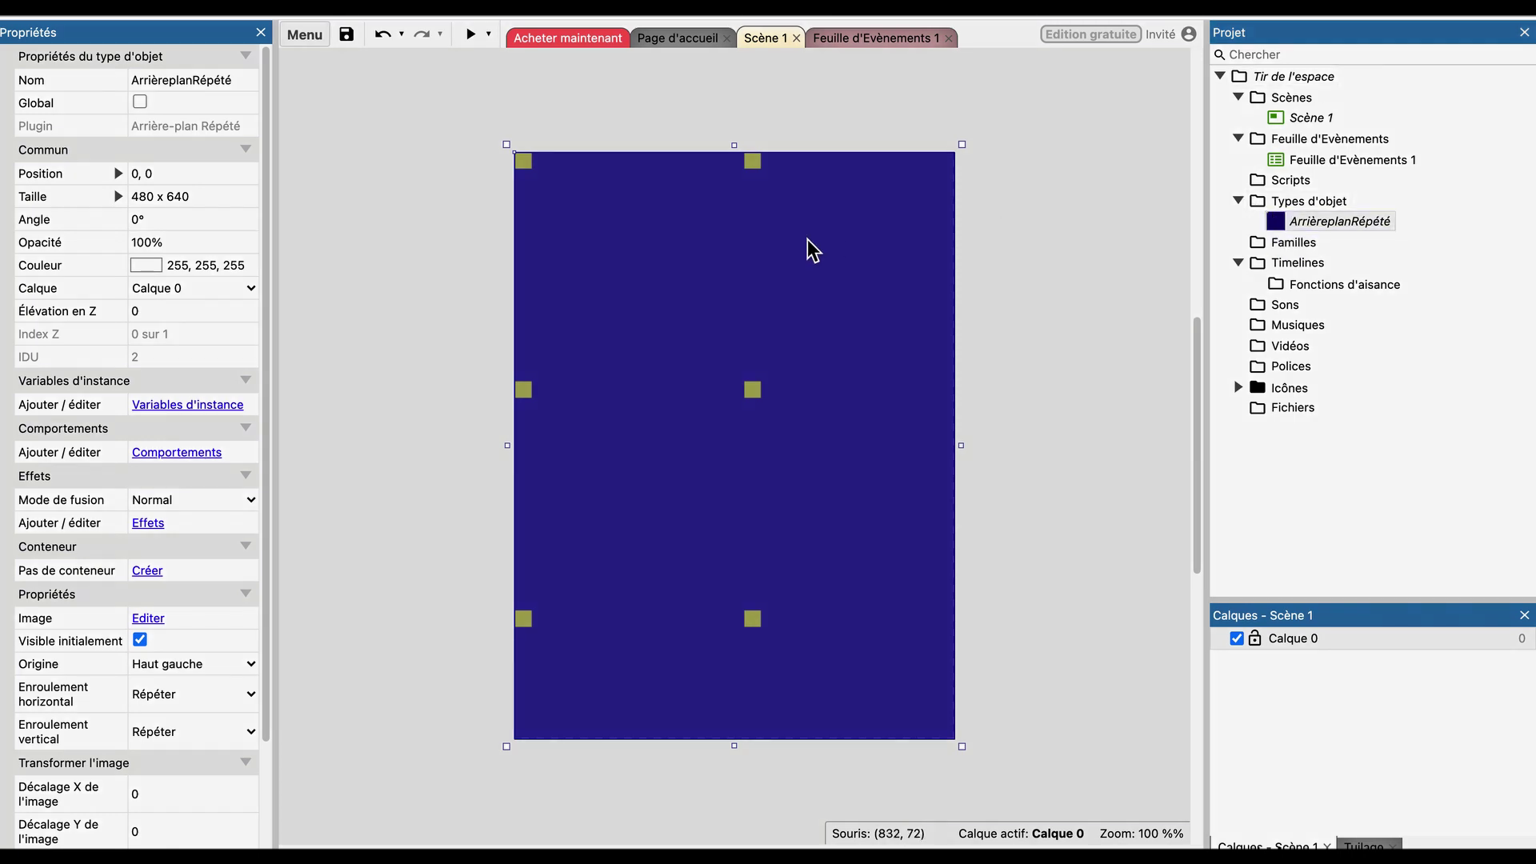
Reopen the background's image, try to crop it using a selection of about 55 x 65 pixels, and close the image editor.
double_click(807, 240)
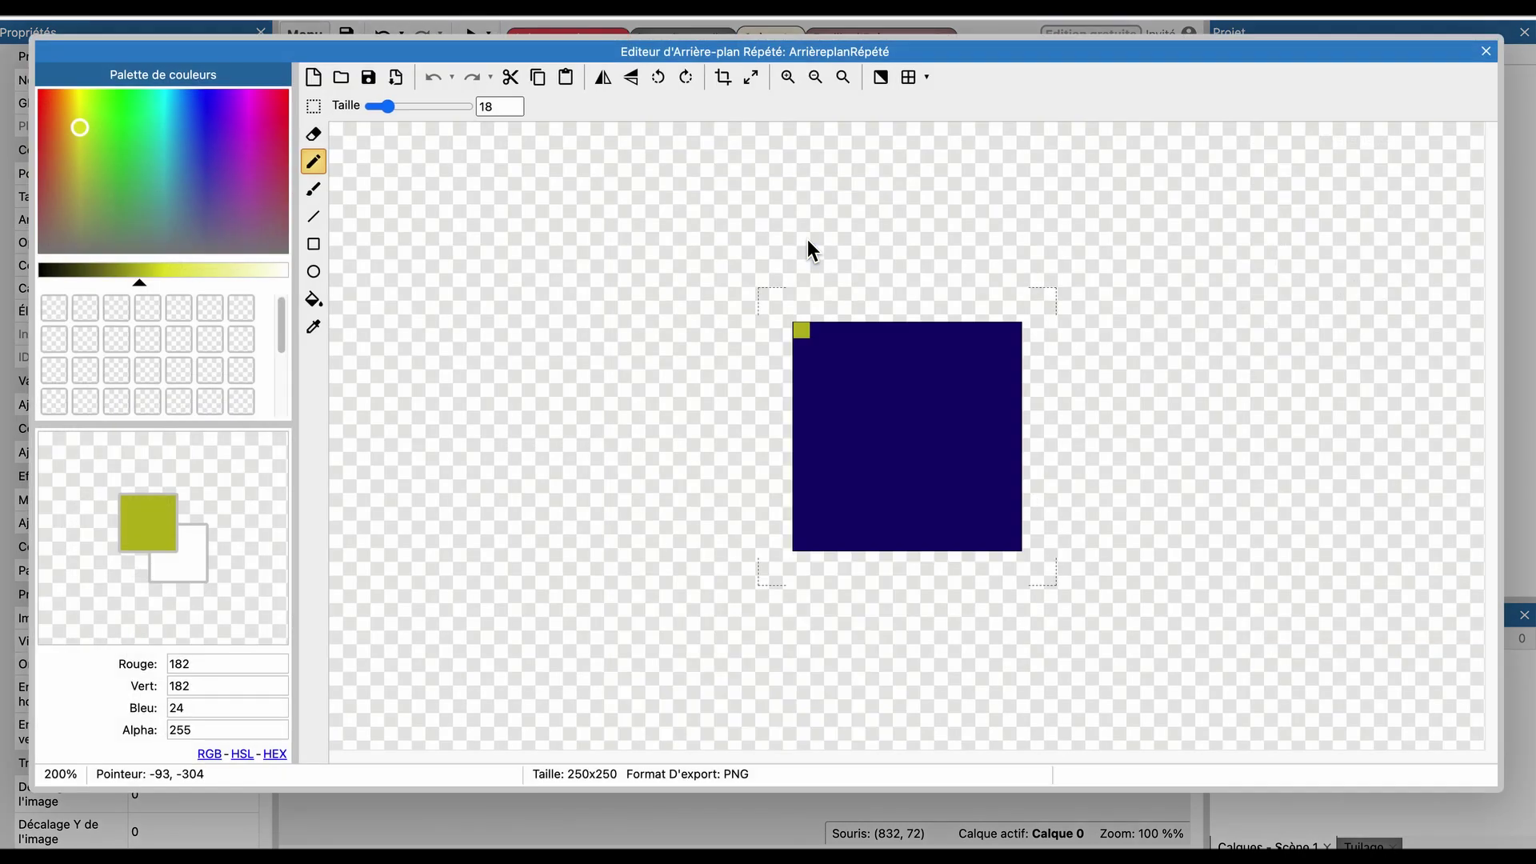
click(313, 106)
drag(833, 359, 882, 417)
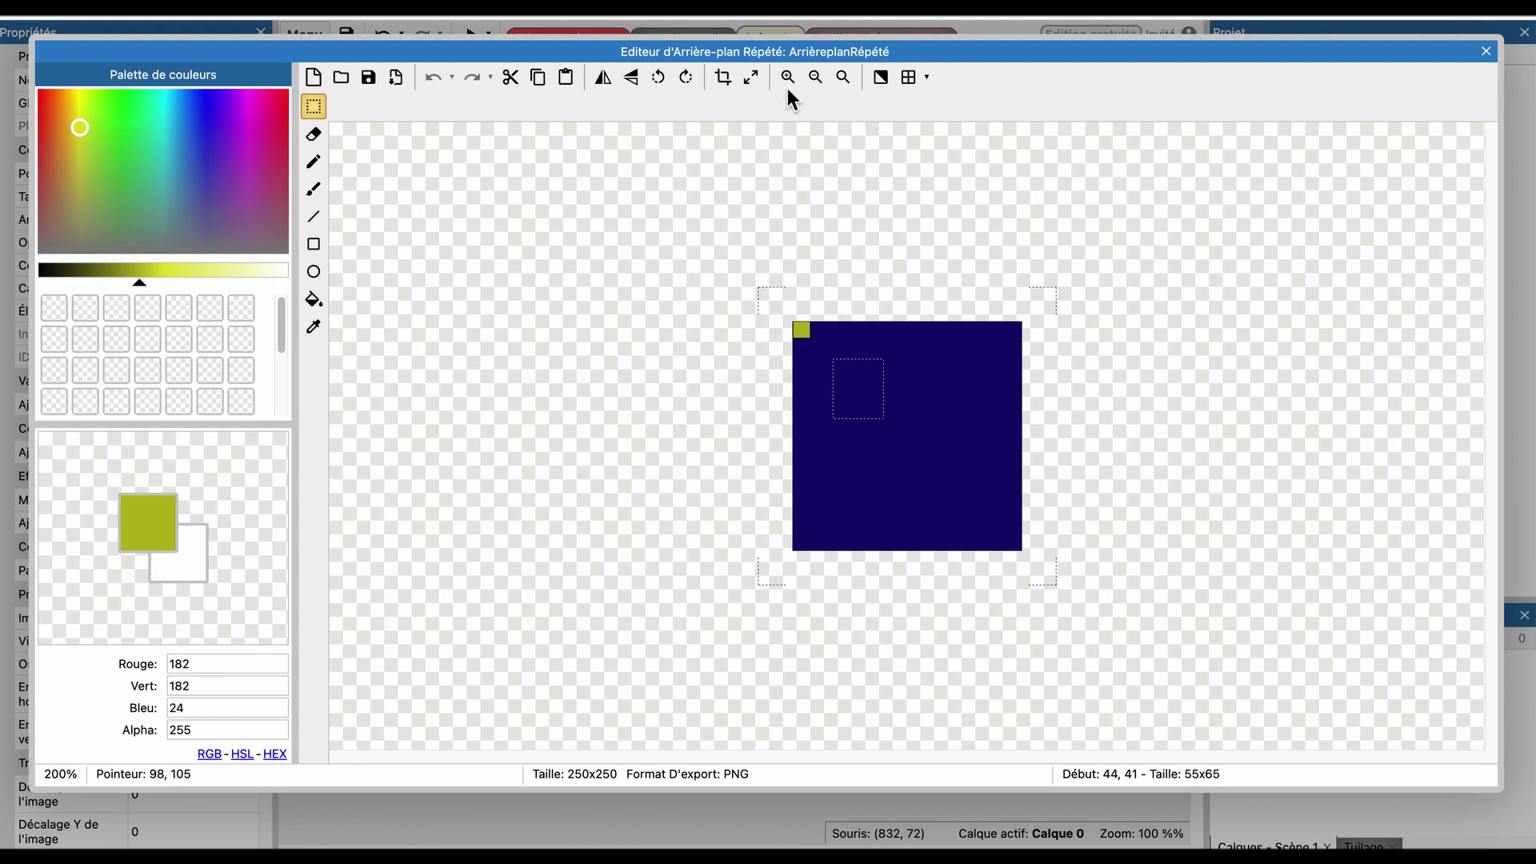
click(722, 78)
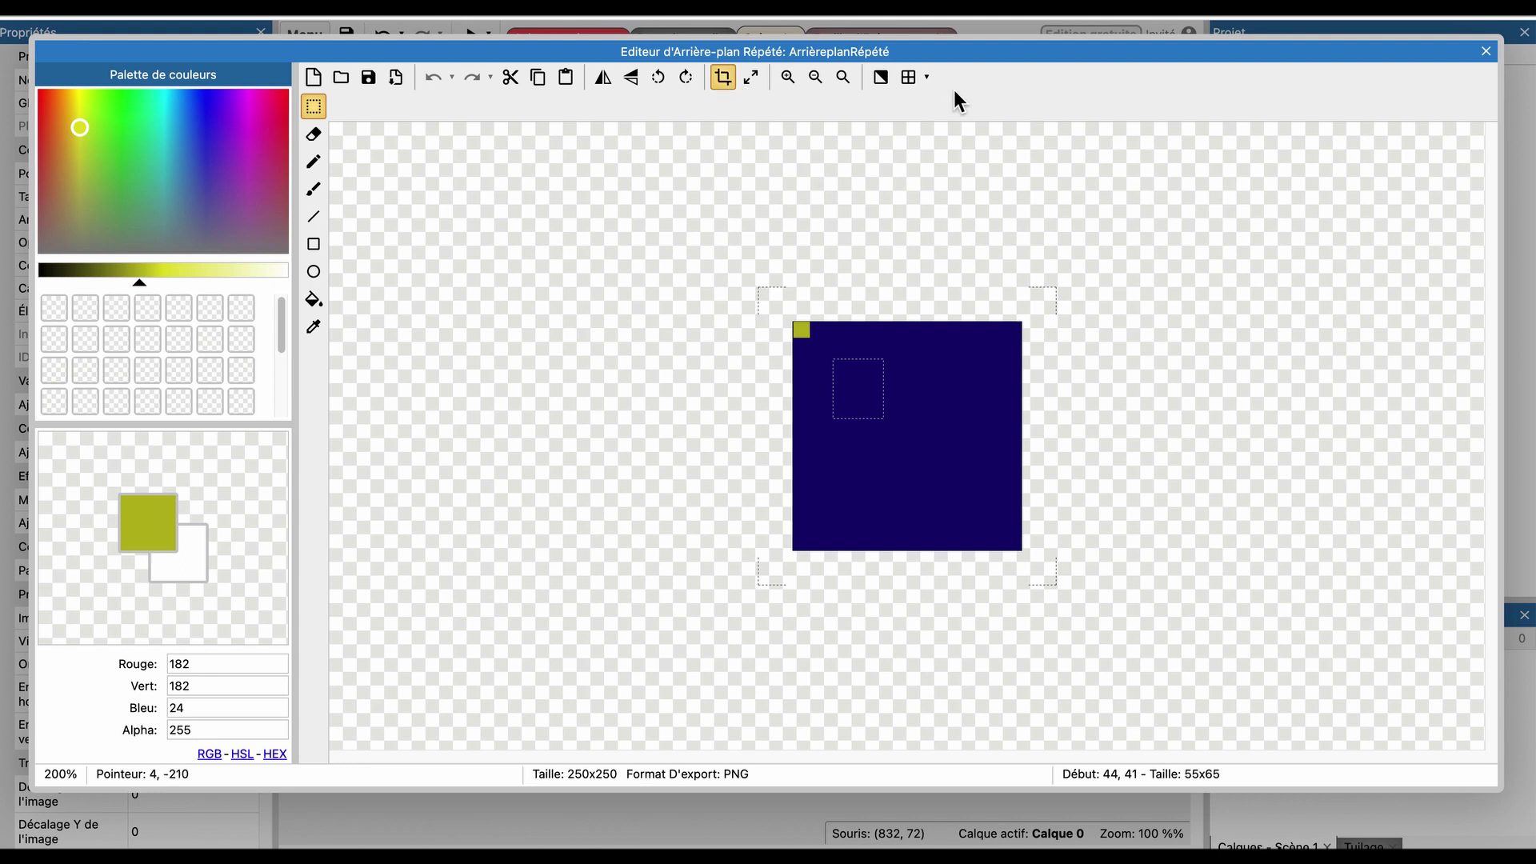
click(1484, 52)
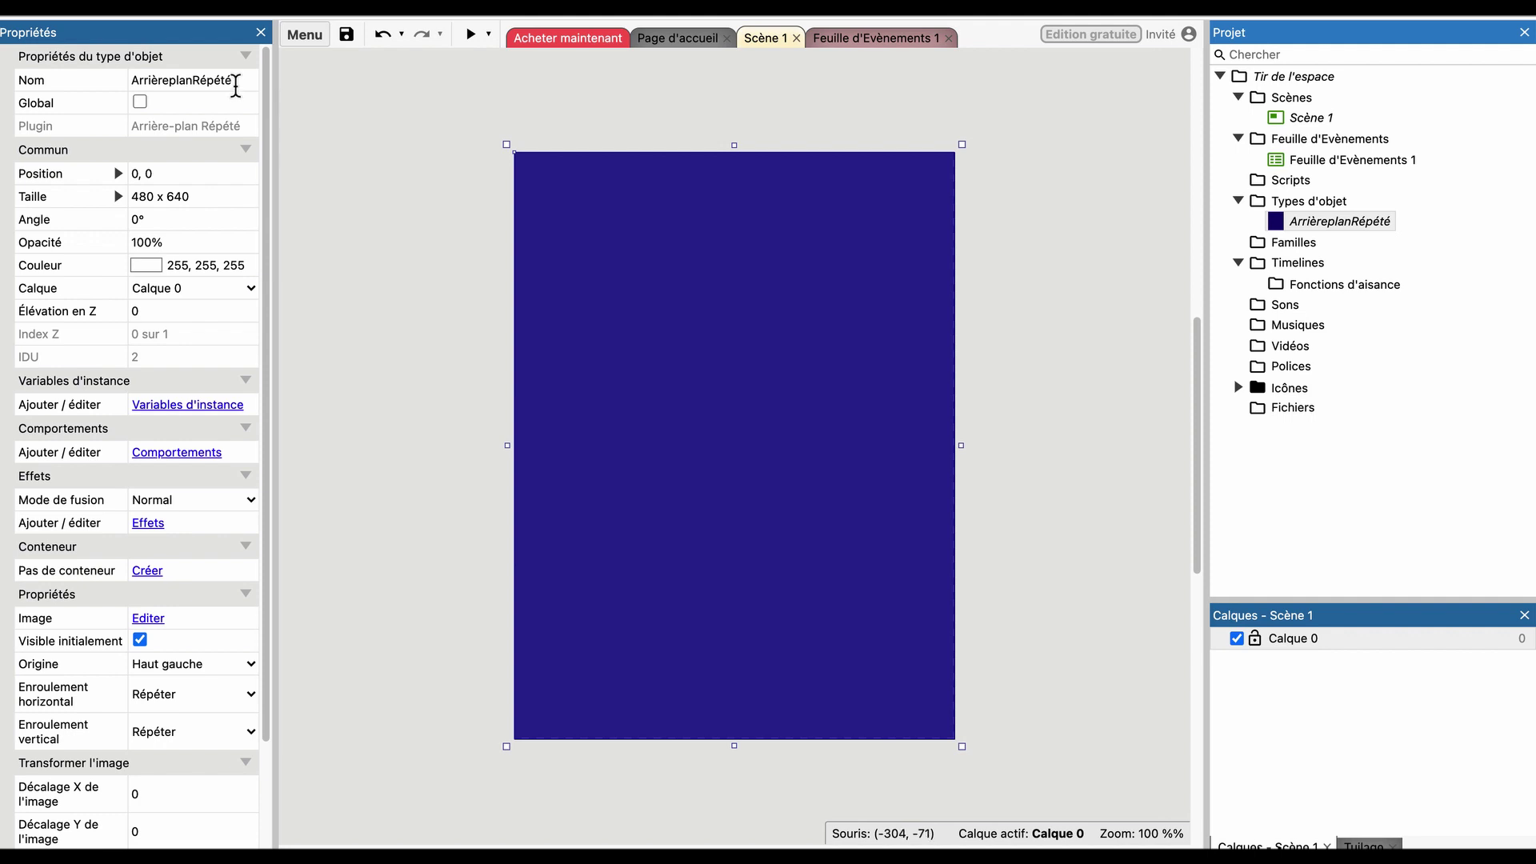
Rename the tiled background object to Arrière plan and deselect it.
click(235, 80)
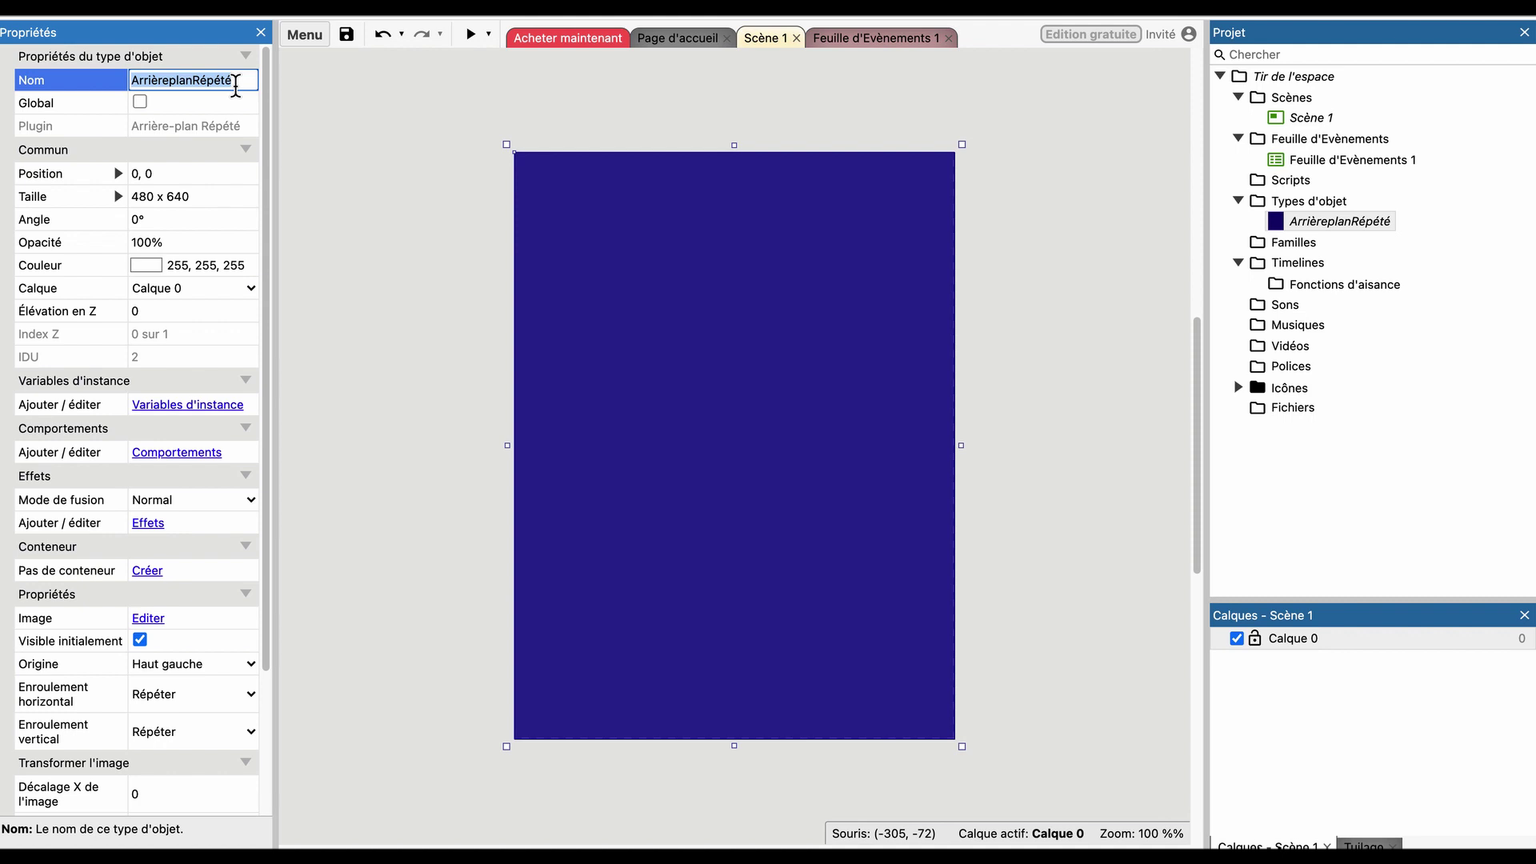
text(Arrière plan)
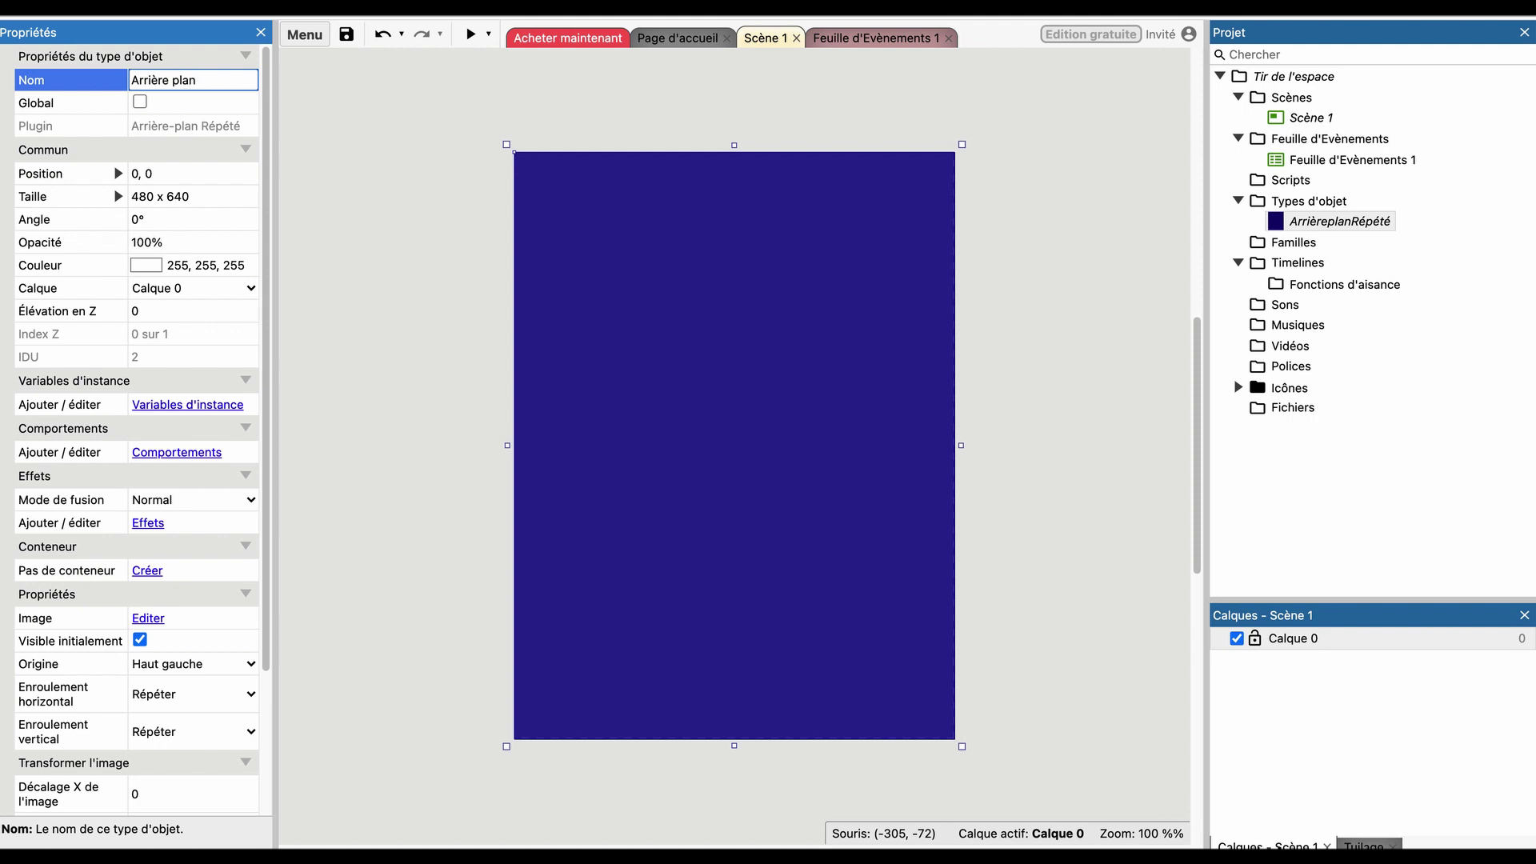
key(Return)
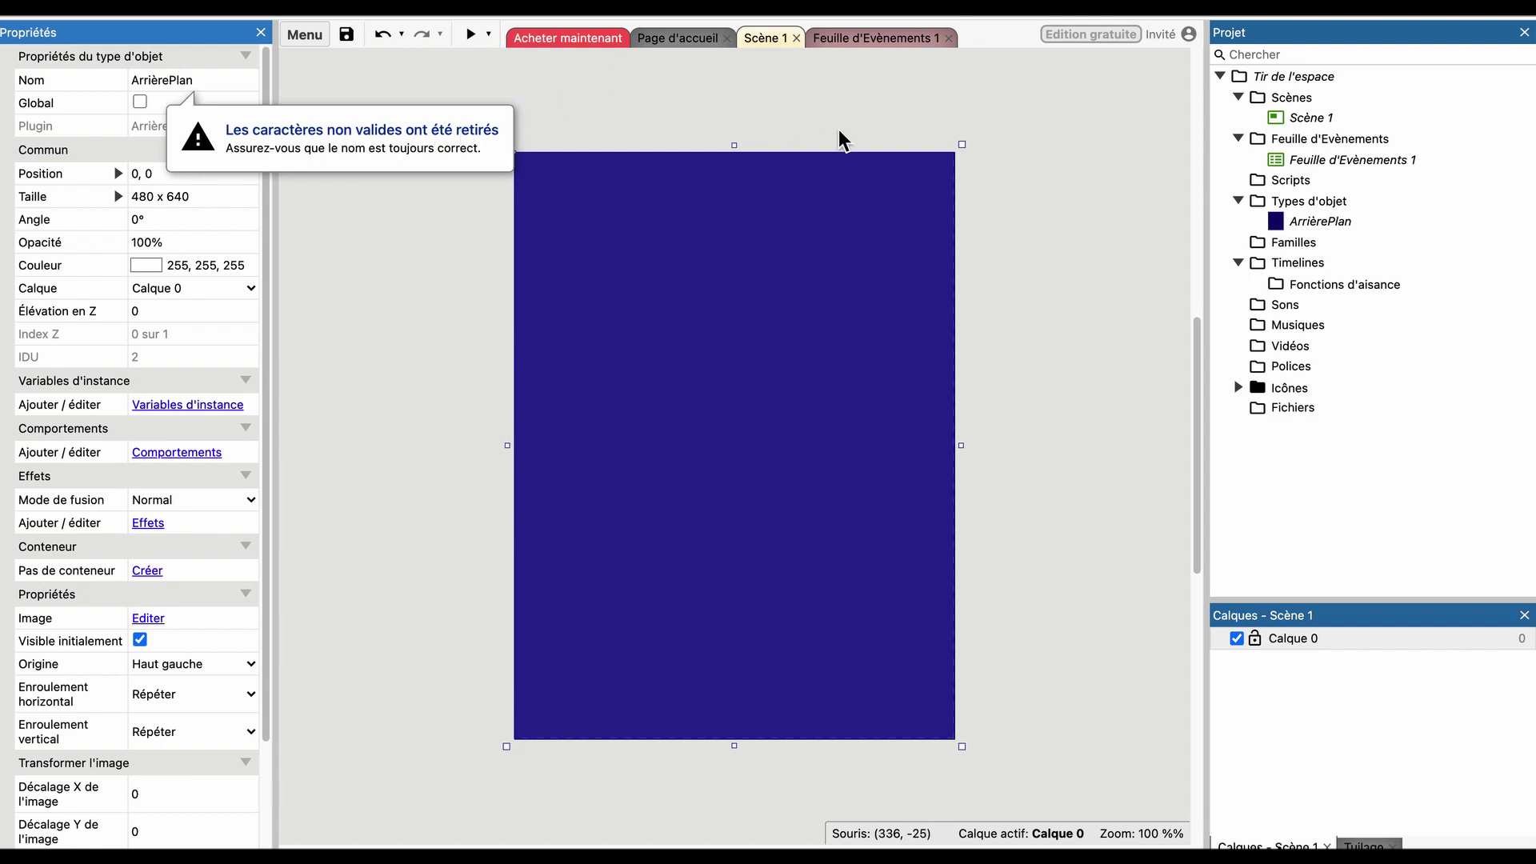
click(1073, 94)
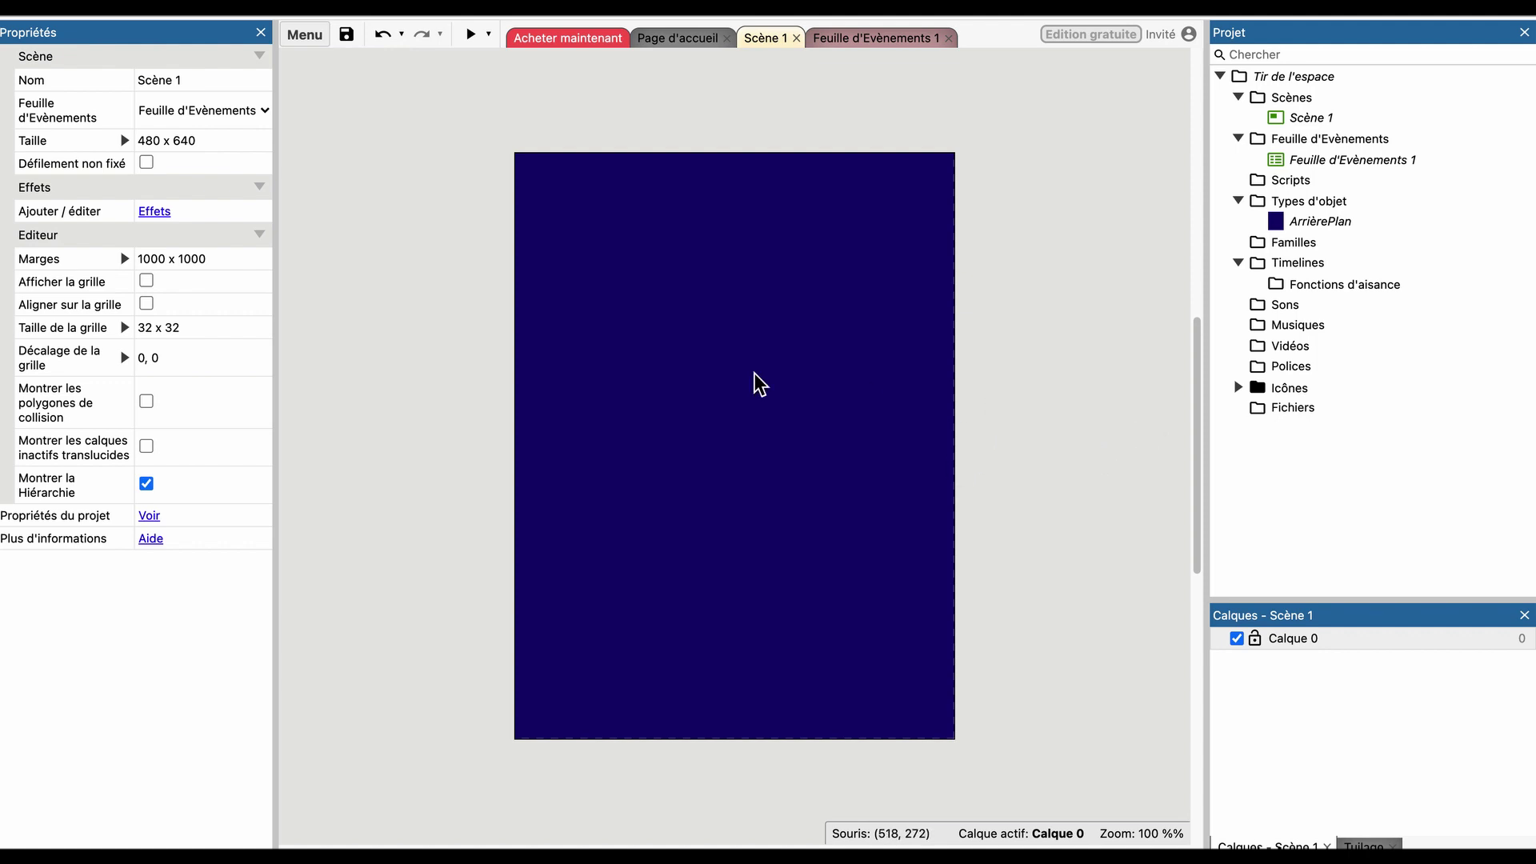
Insert a new Sprite object into the lower middle of the scene, at about 222, 366.
right_click(643, 327)
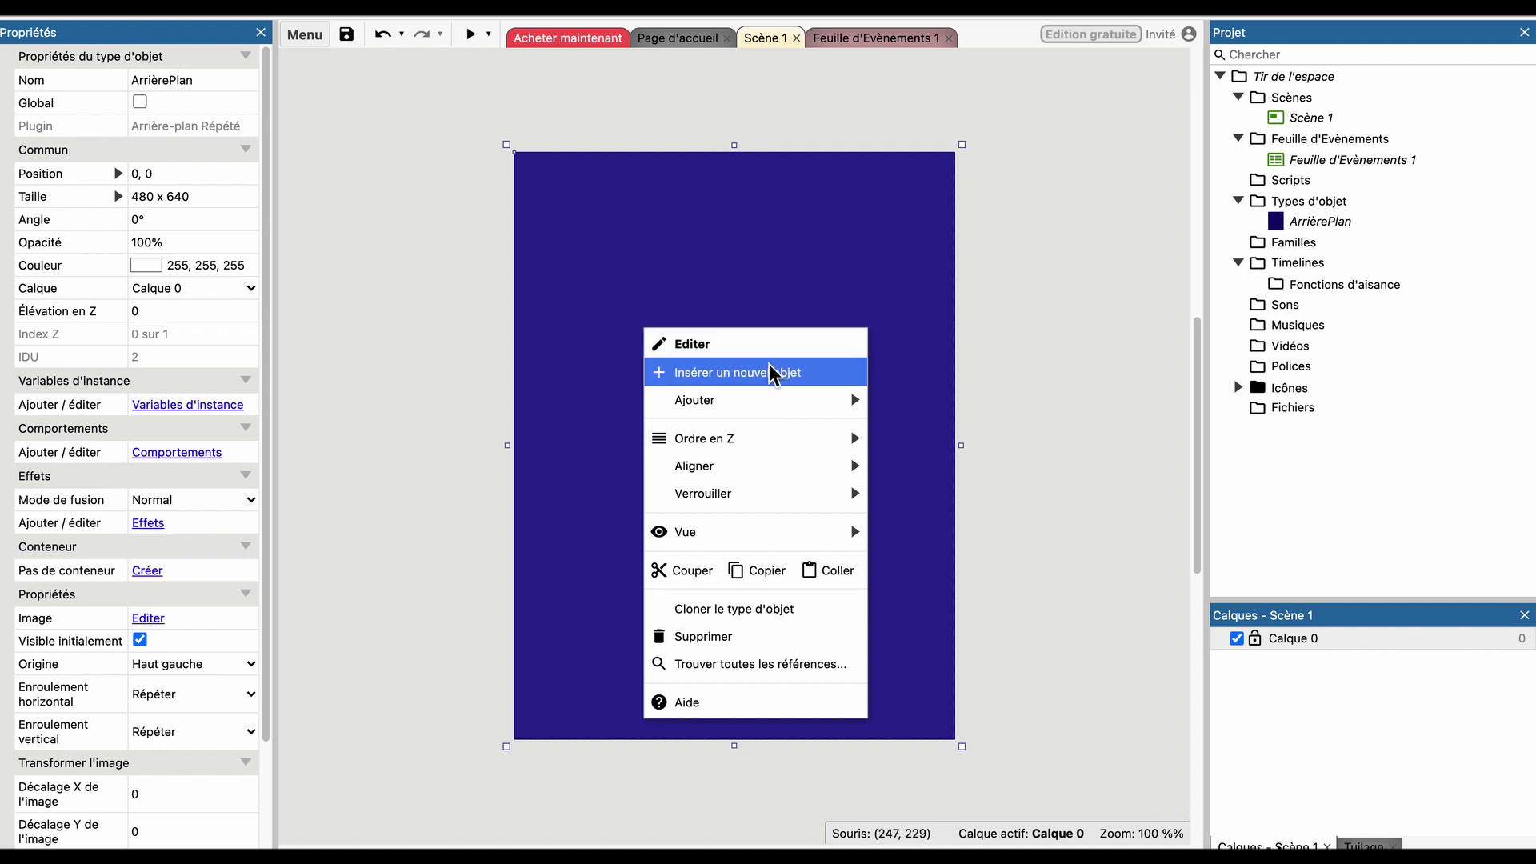
click(784, 385)
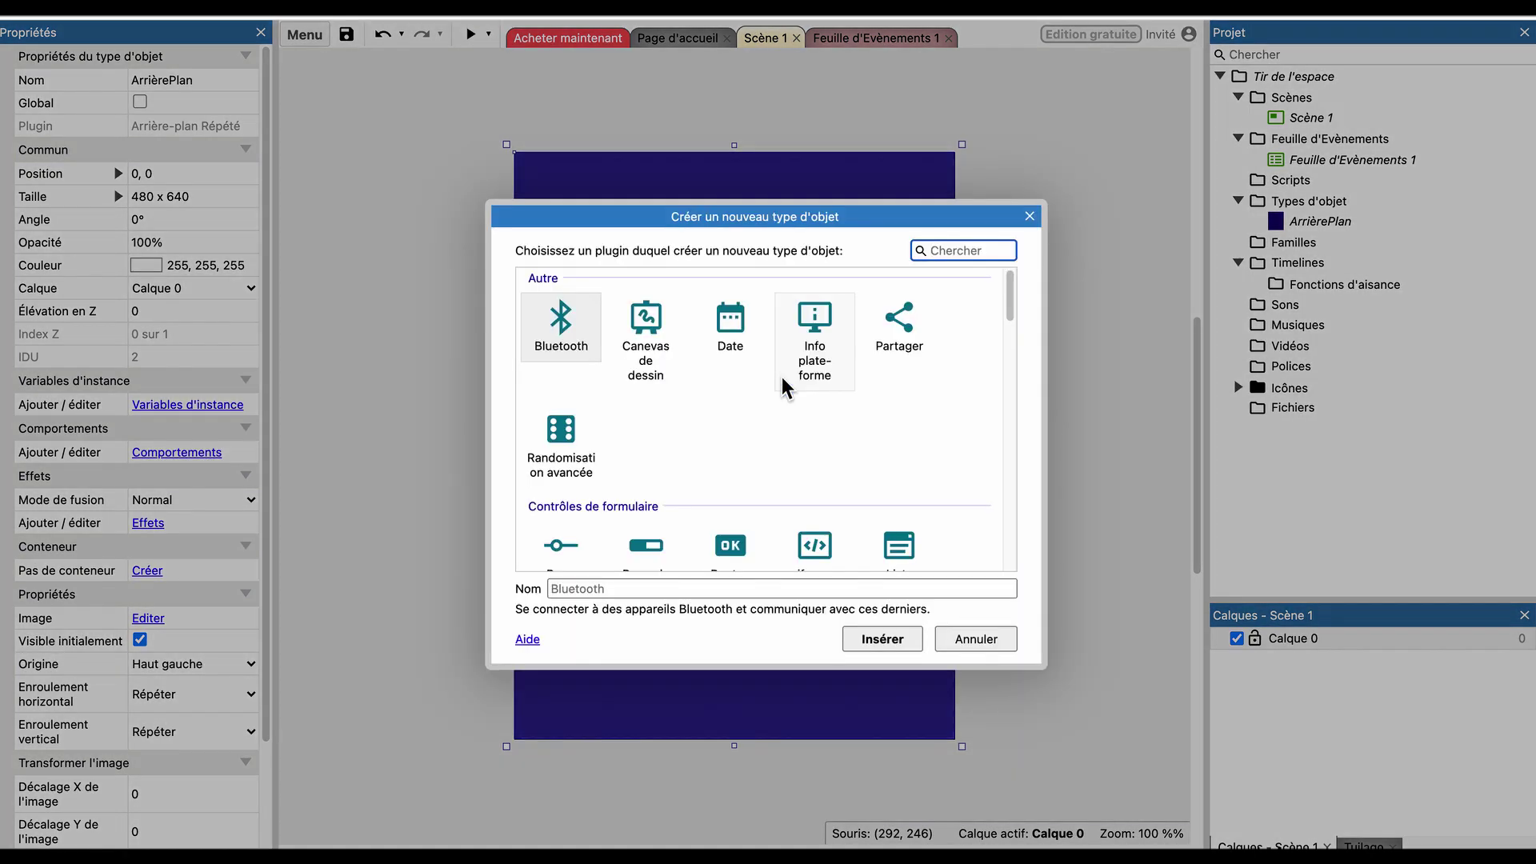
text(pri)
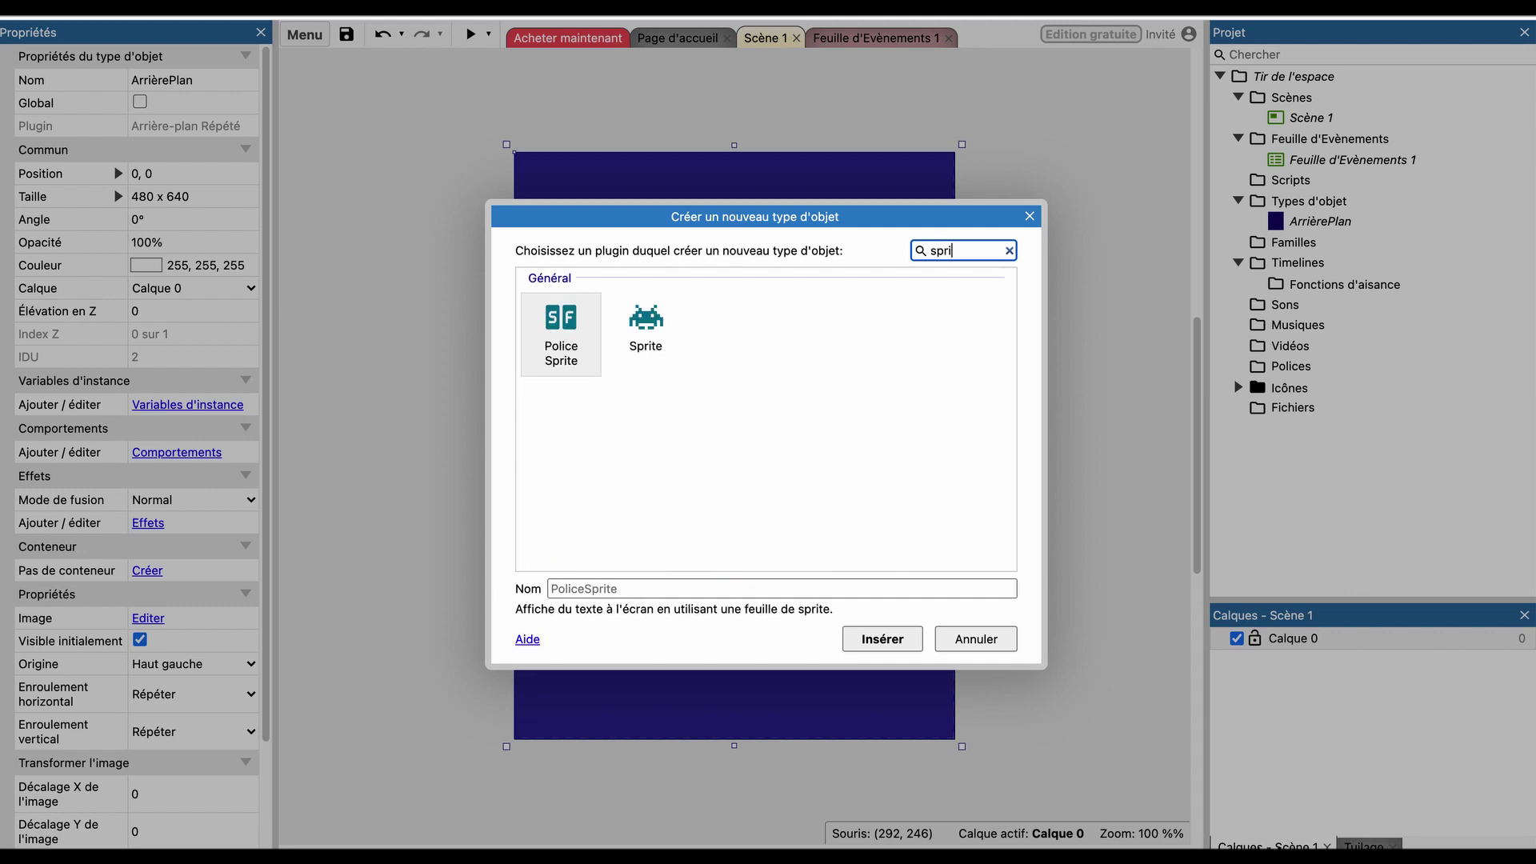
click(664, 330)
double_click(664, 330)
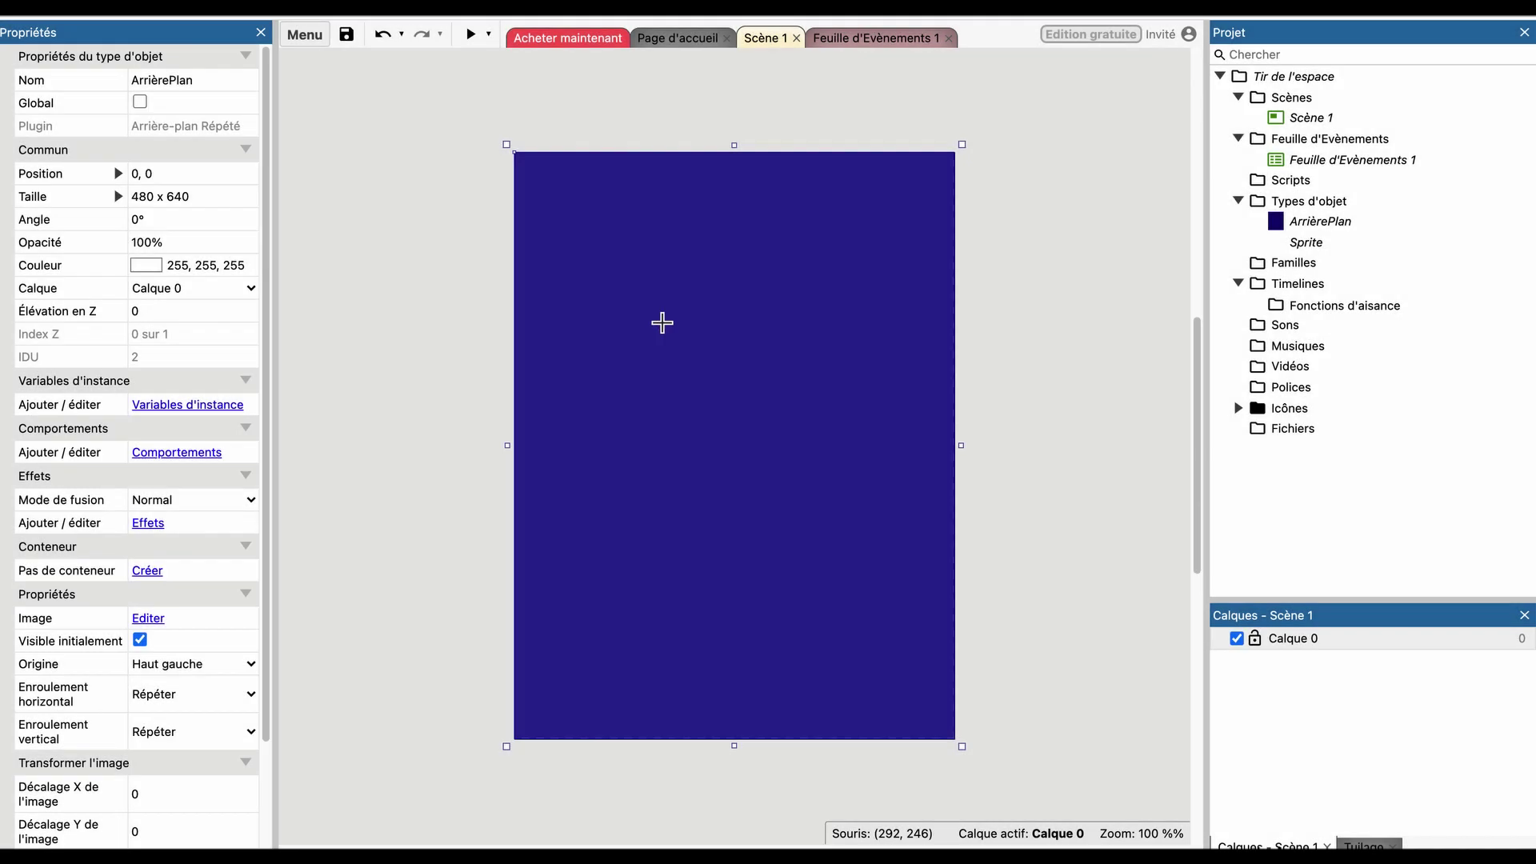
scroll(812, 421, right, 2)
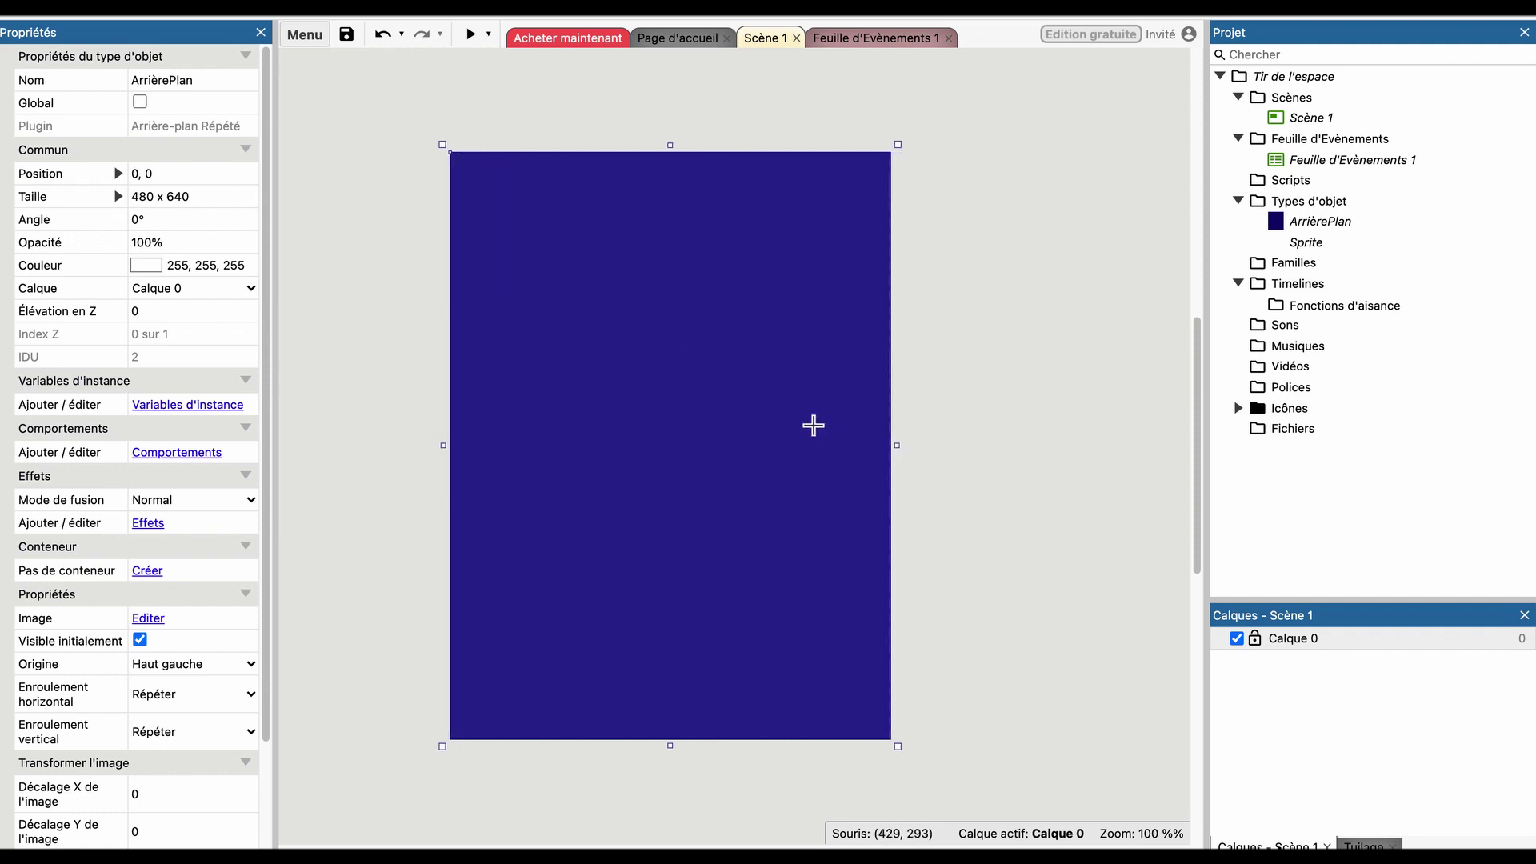
click(651, 487)
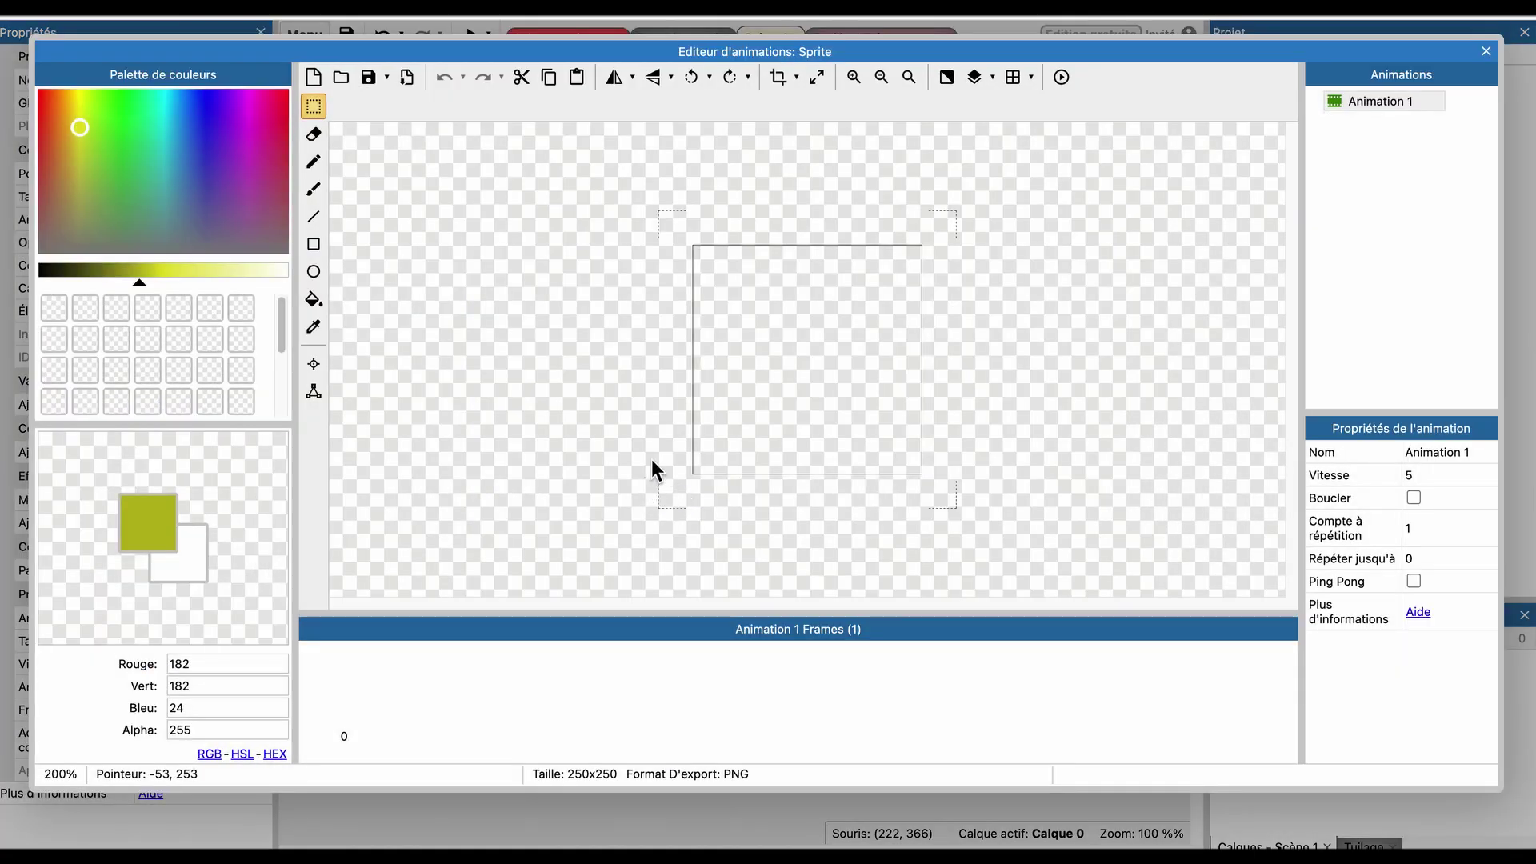
Draw a rounded yellow ring (RGB 227, 227, 51) on the sprite's canvas with the 18-pixel pencil.
click(312, 162)
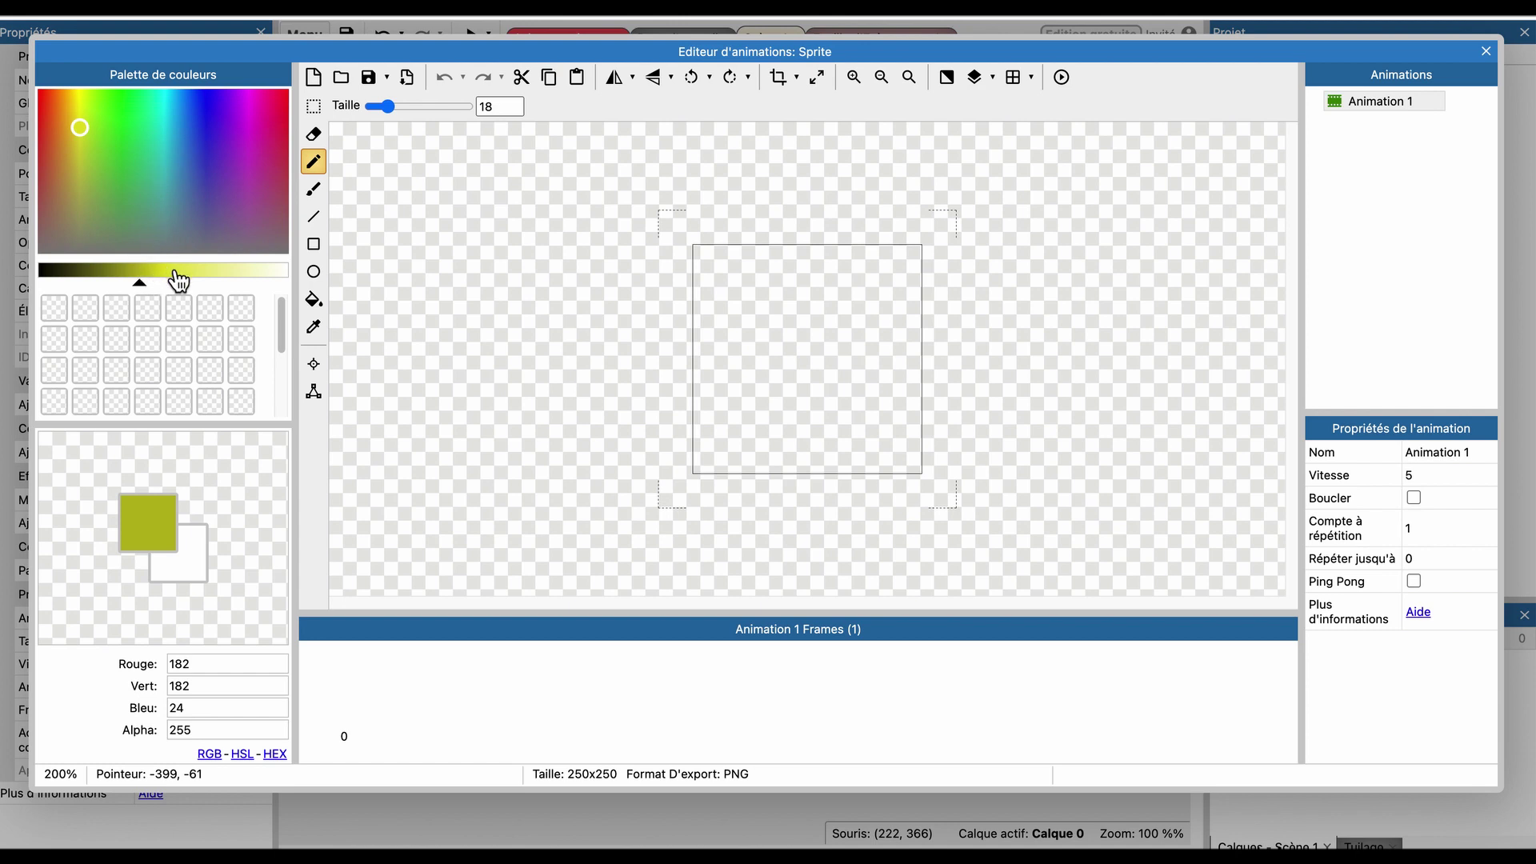
click(178, 280)
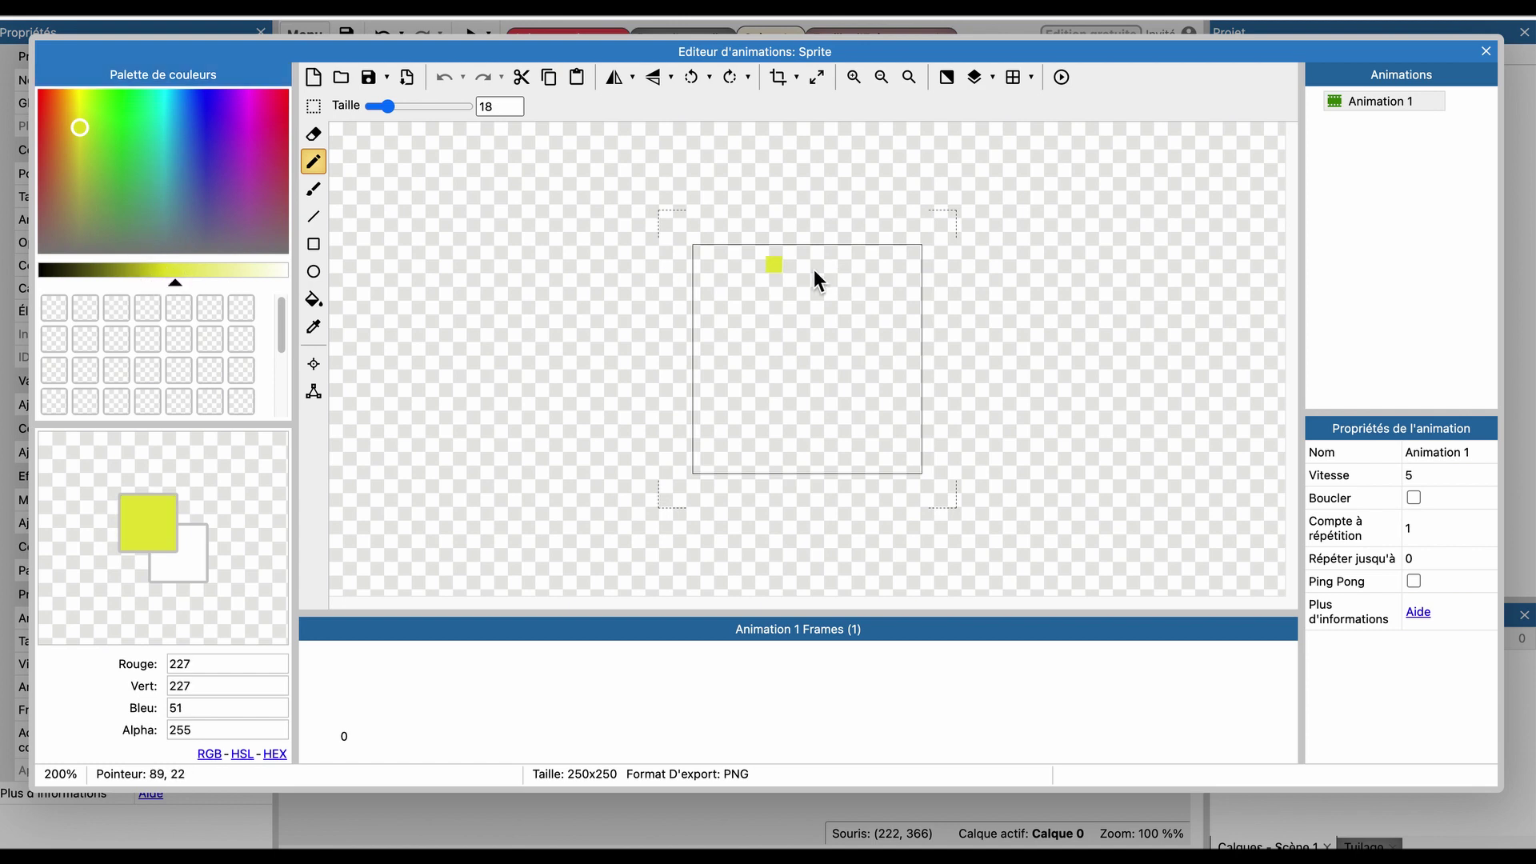
click(786, 286)
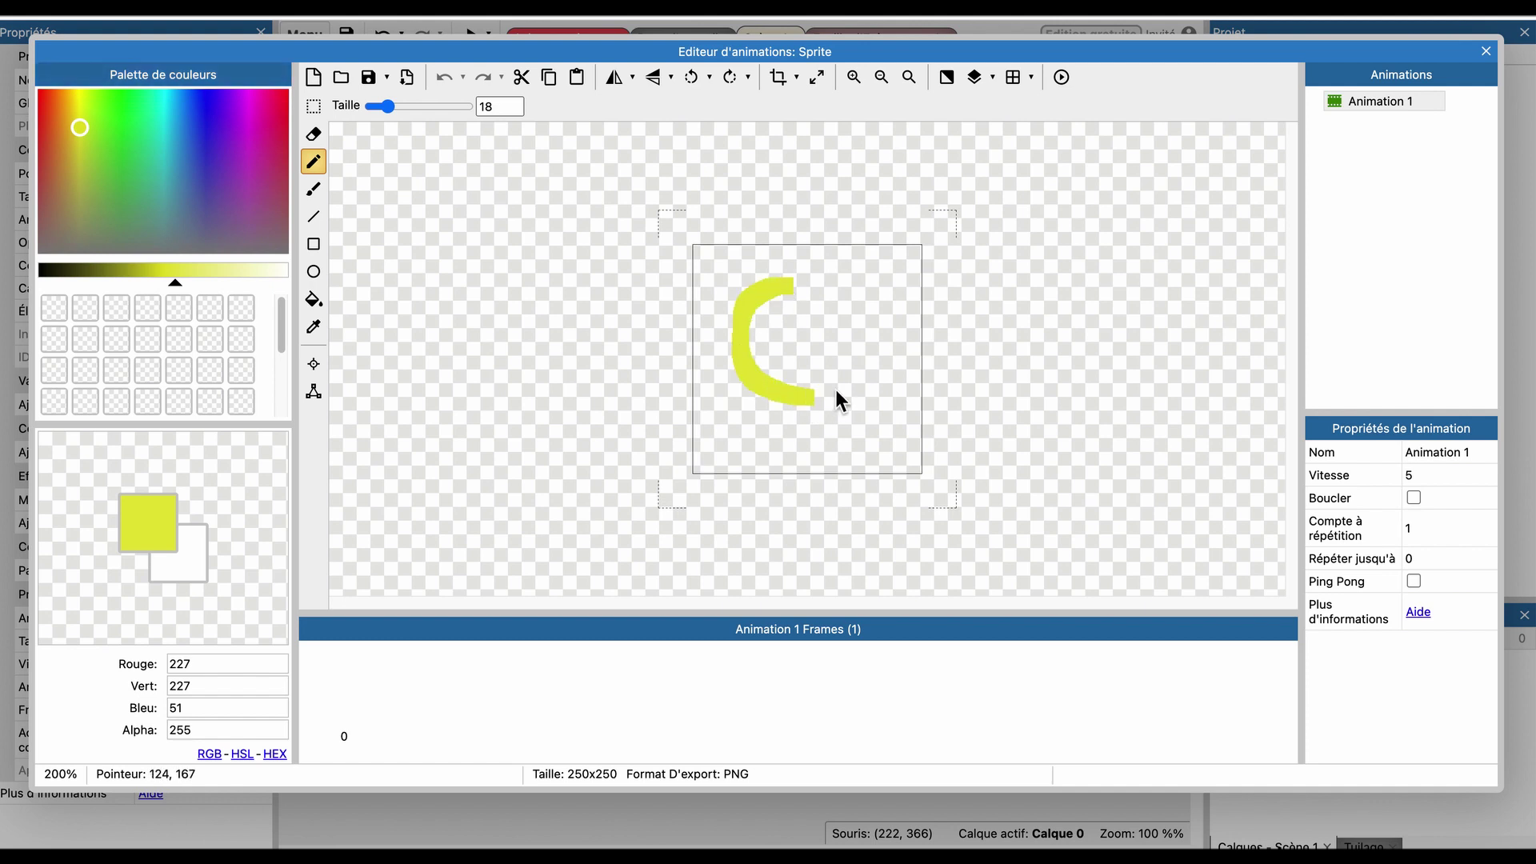
drag(836, 391, 851, 324)
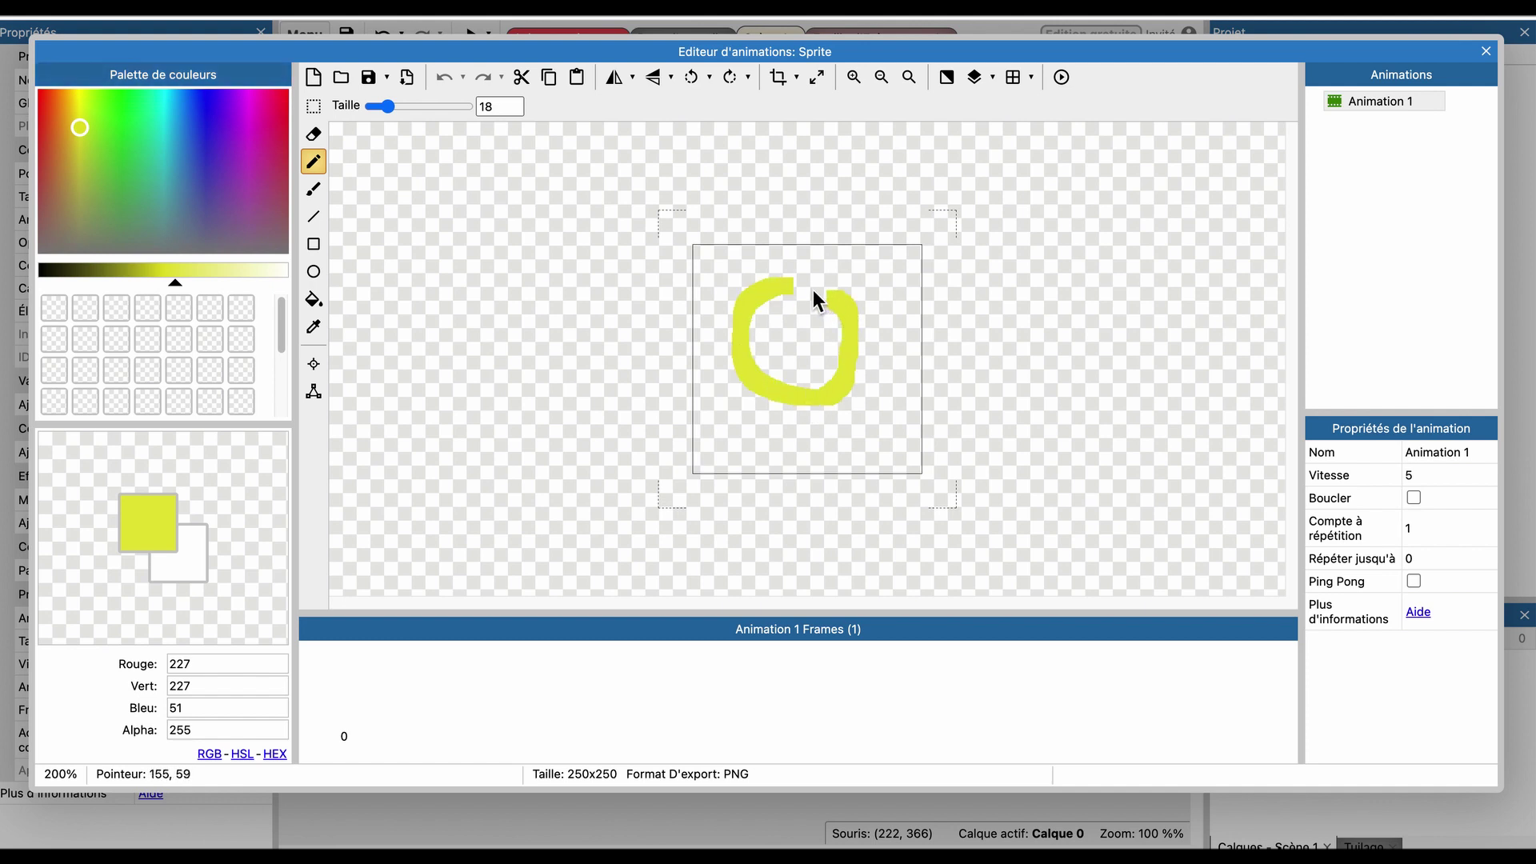
Fill the inside of the yellow ring with pale yellow (RGB 241, 241, 155).
click(314, 304)
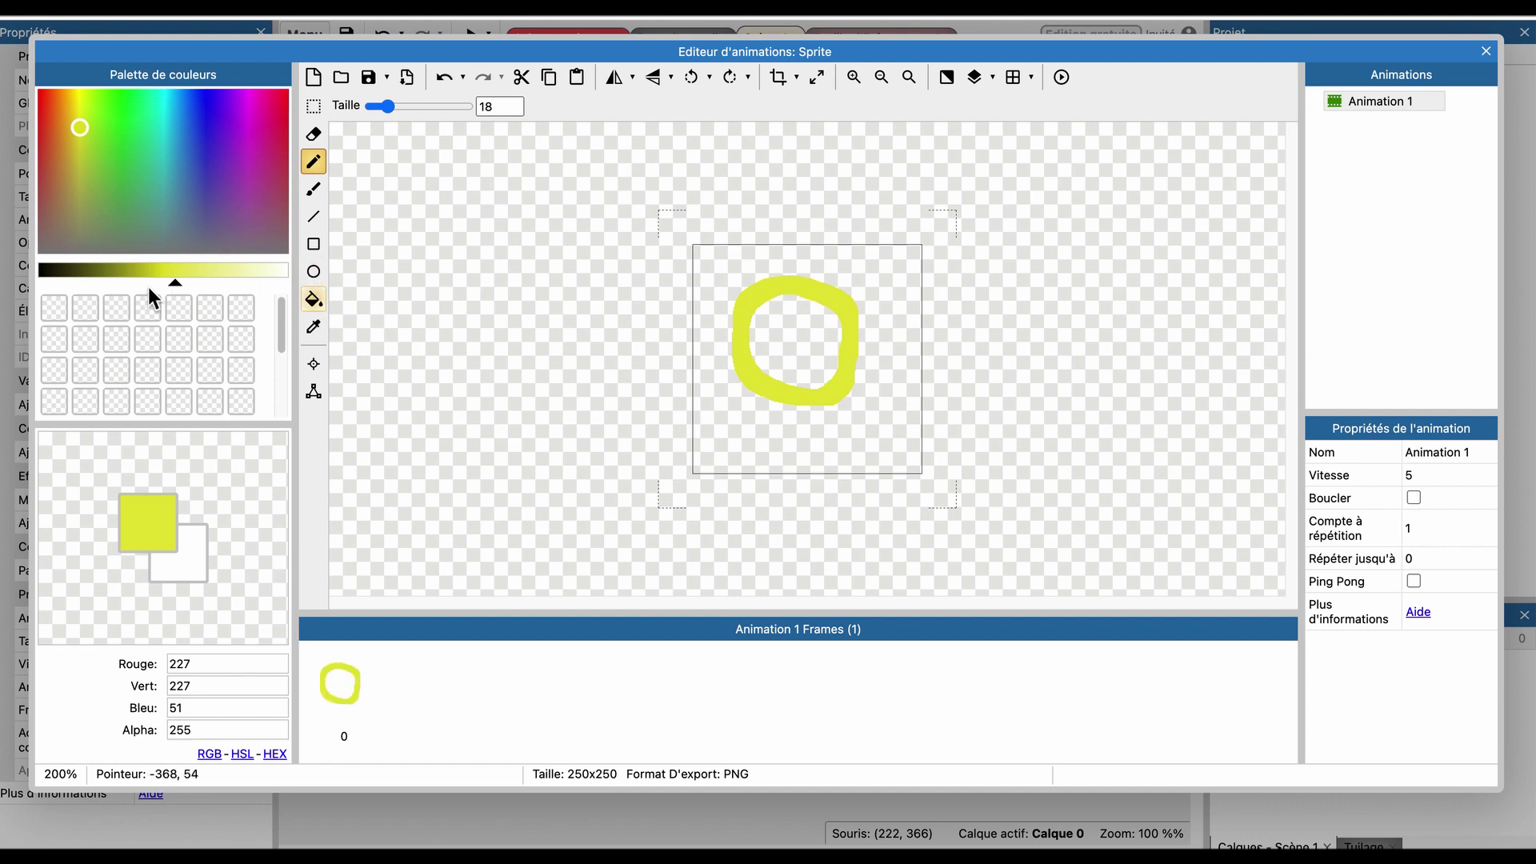
click(201, 280)
click(770, 328)
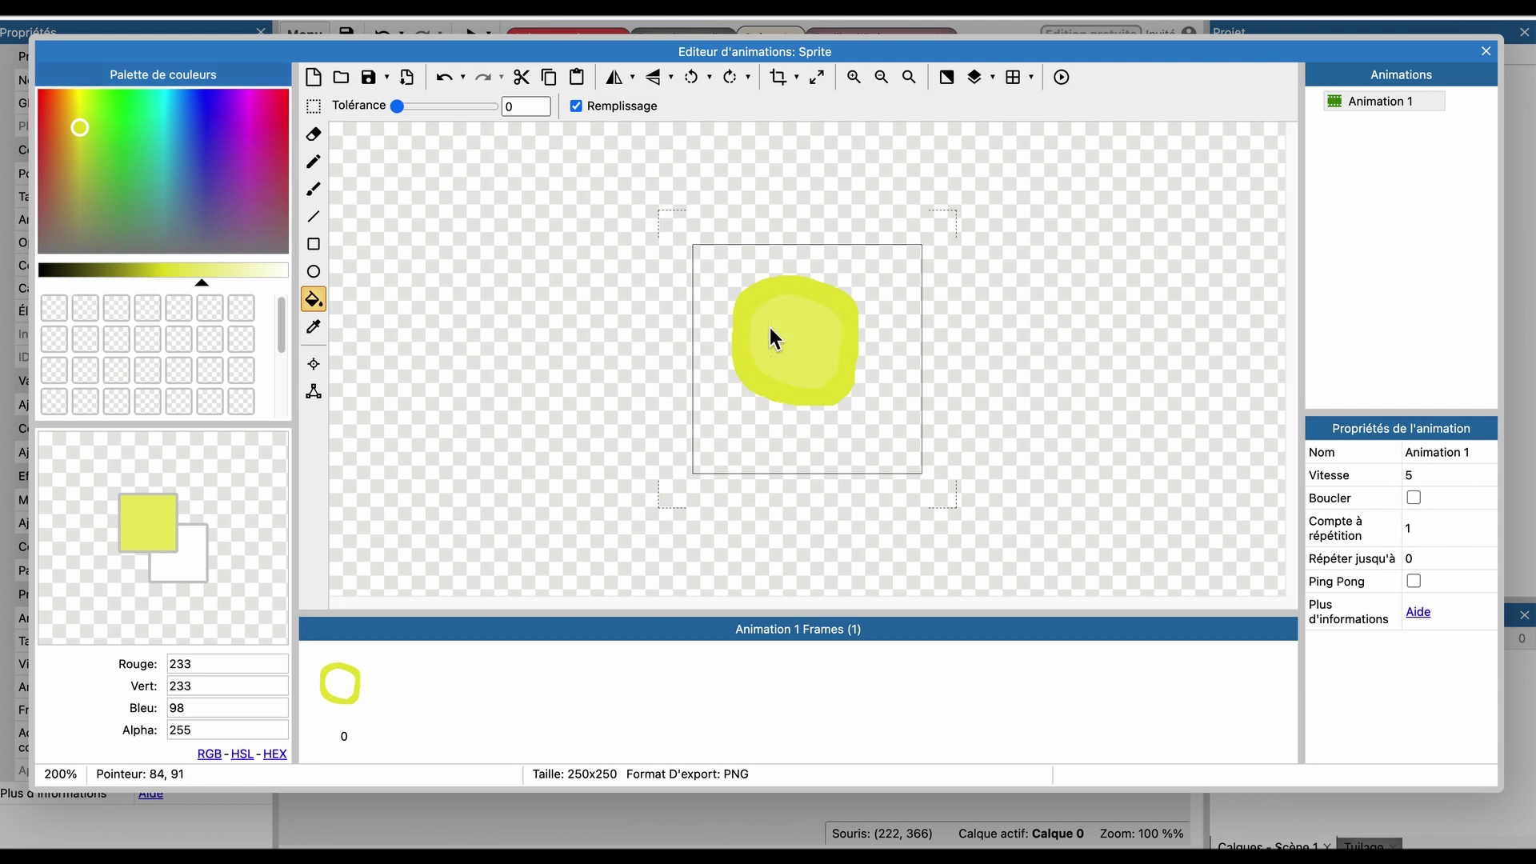
key(ctrl+z)
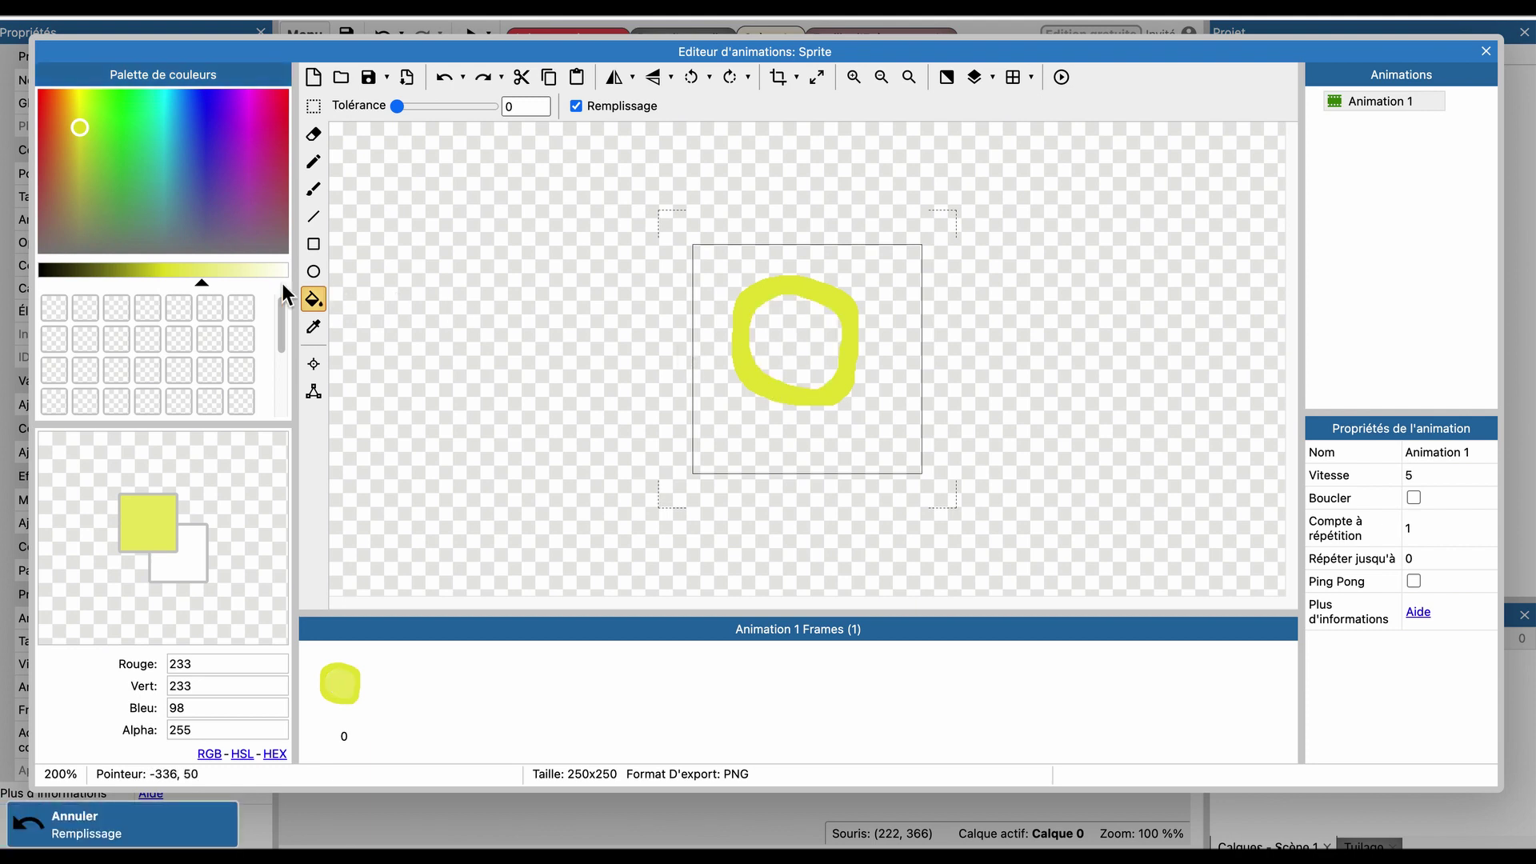
click(232, 274)
click(784, 334)
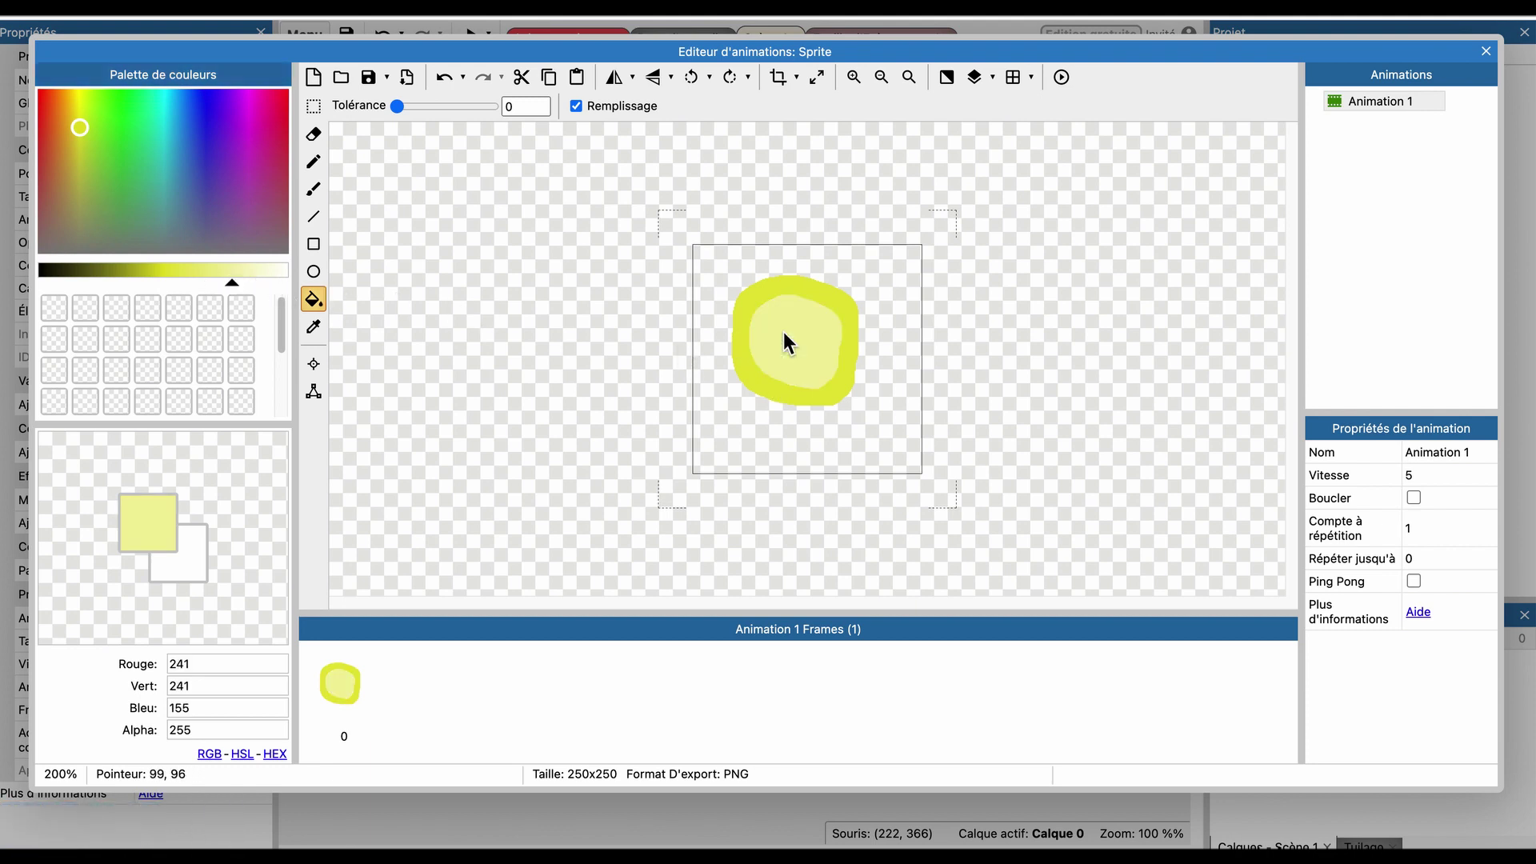
Draw two eyes and a frowning mouth in red (RGB 229, 69, 11) on the face with the pencil and close the animation editor.
click(317, 163)
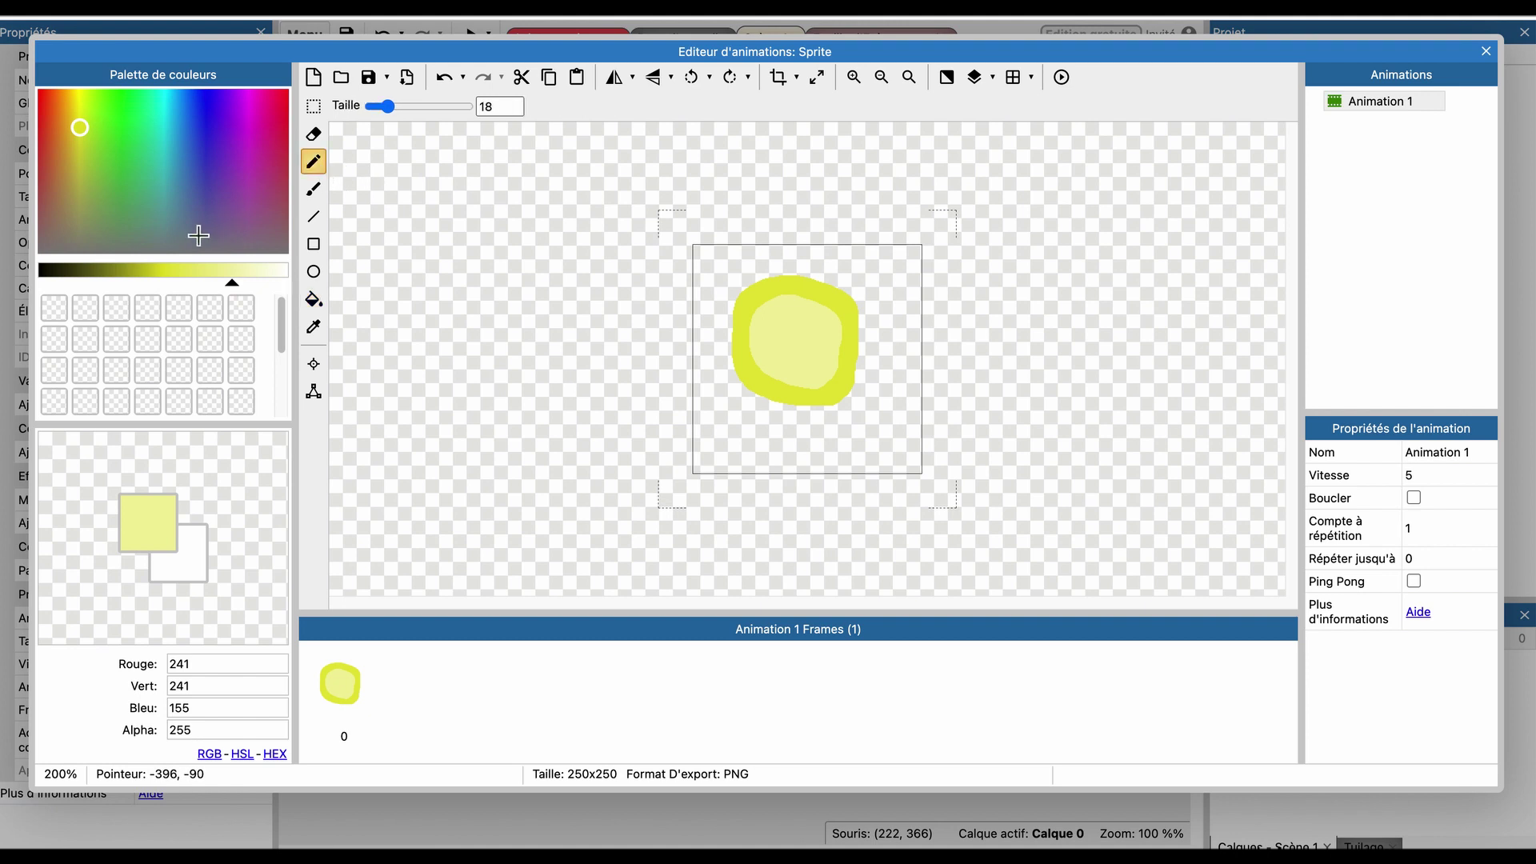
click(48, 104)
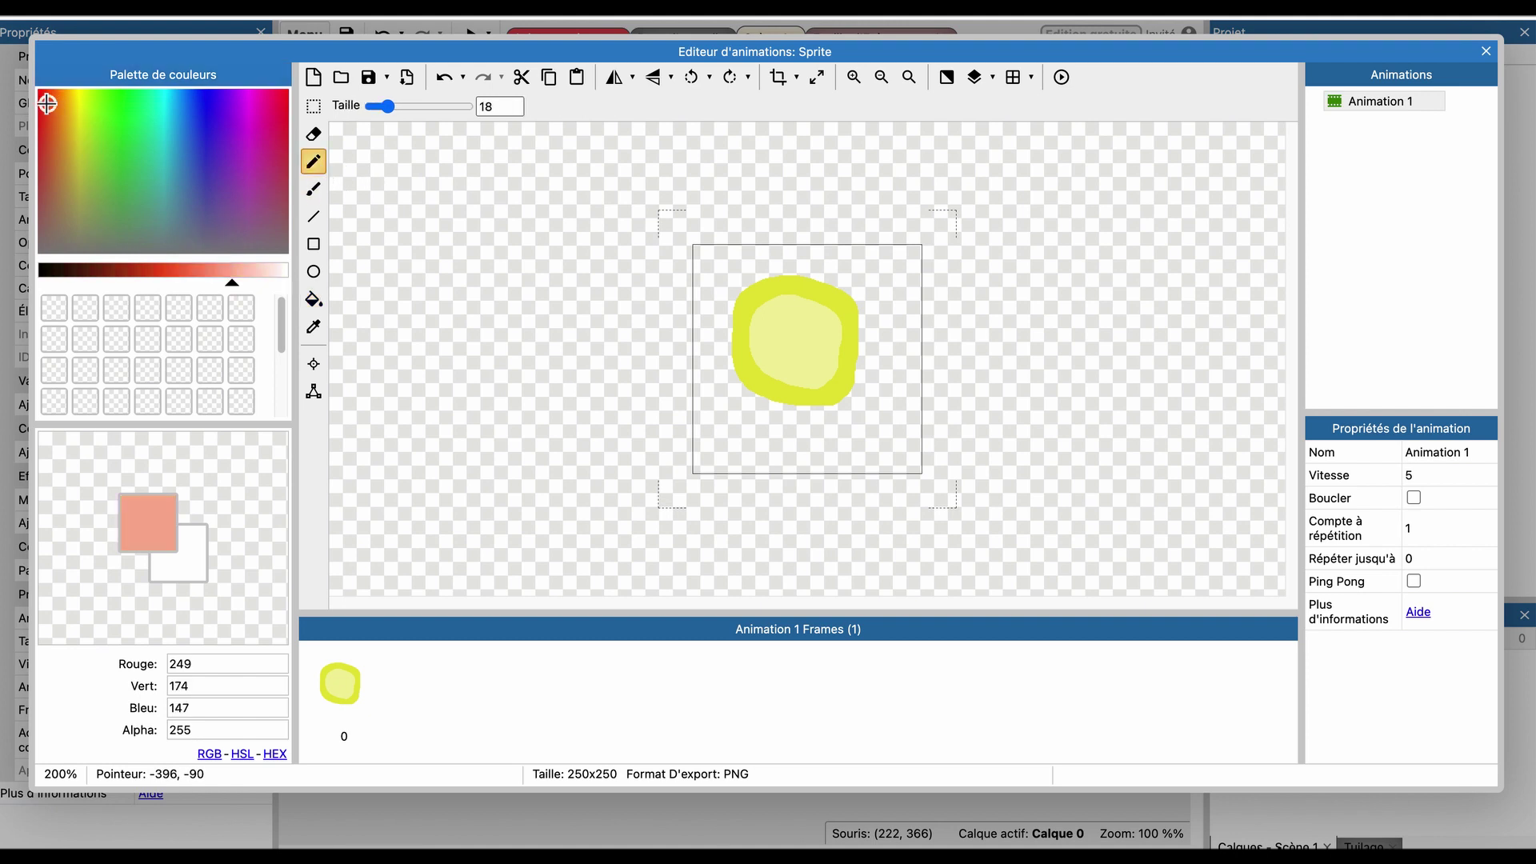
click(160, 280)
click(771, 320)
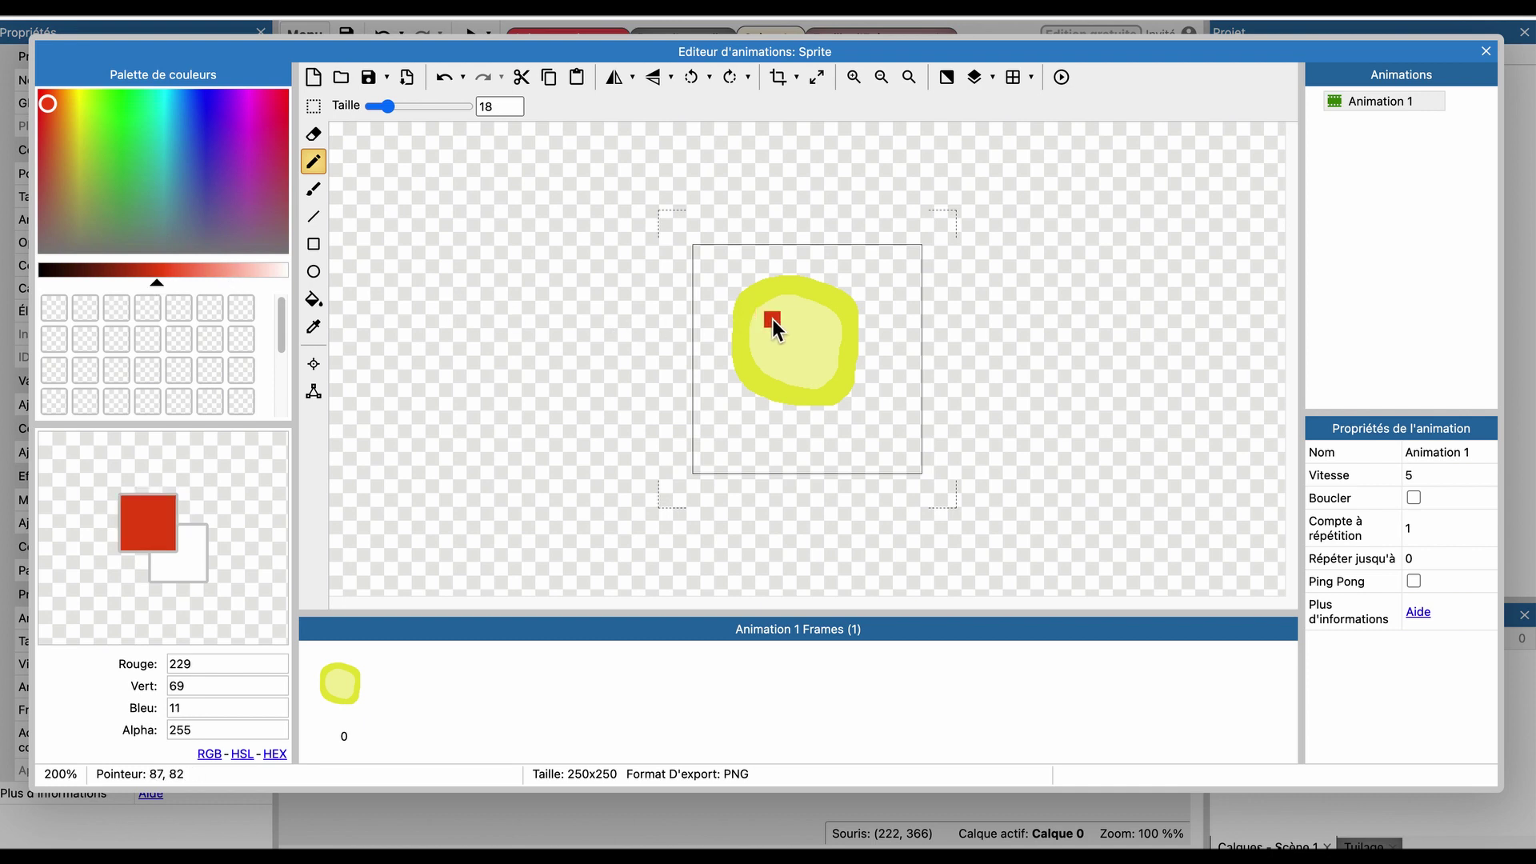
click(817, 318)
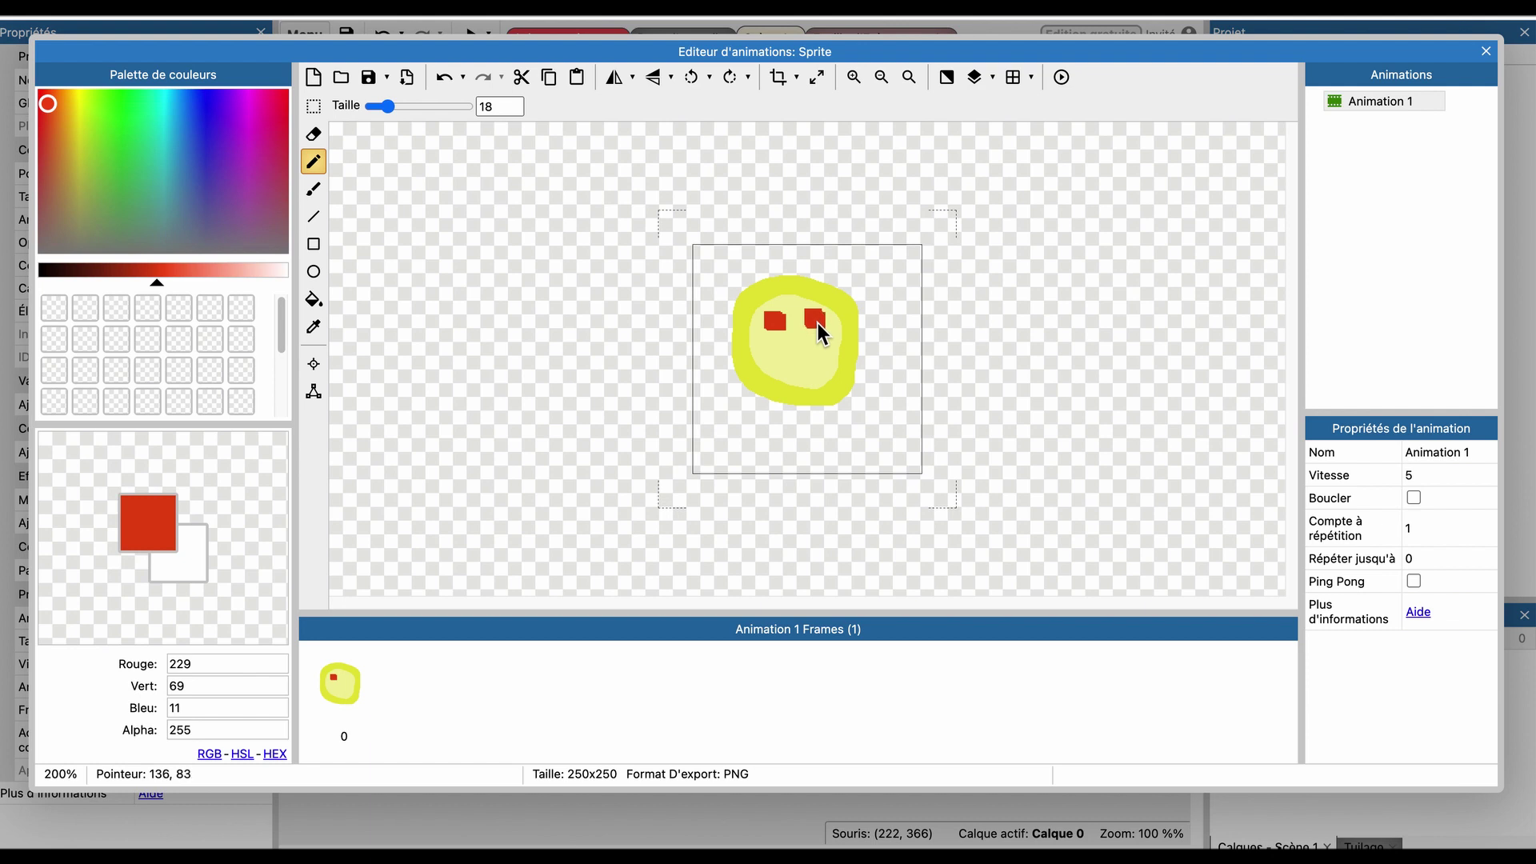
drag(789, 357, 836, 376)
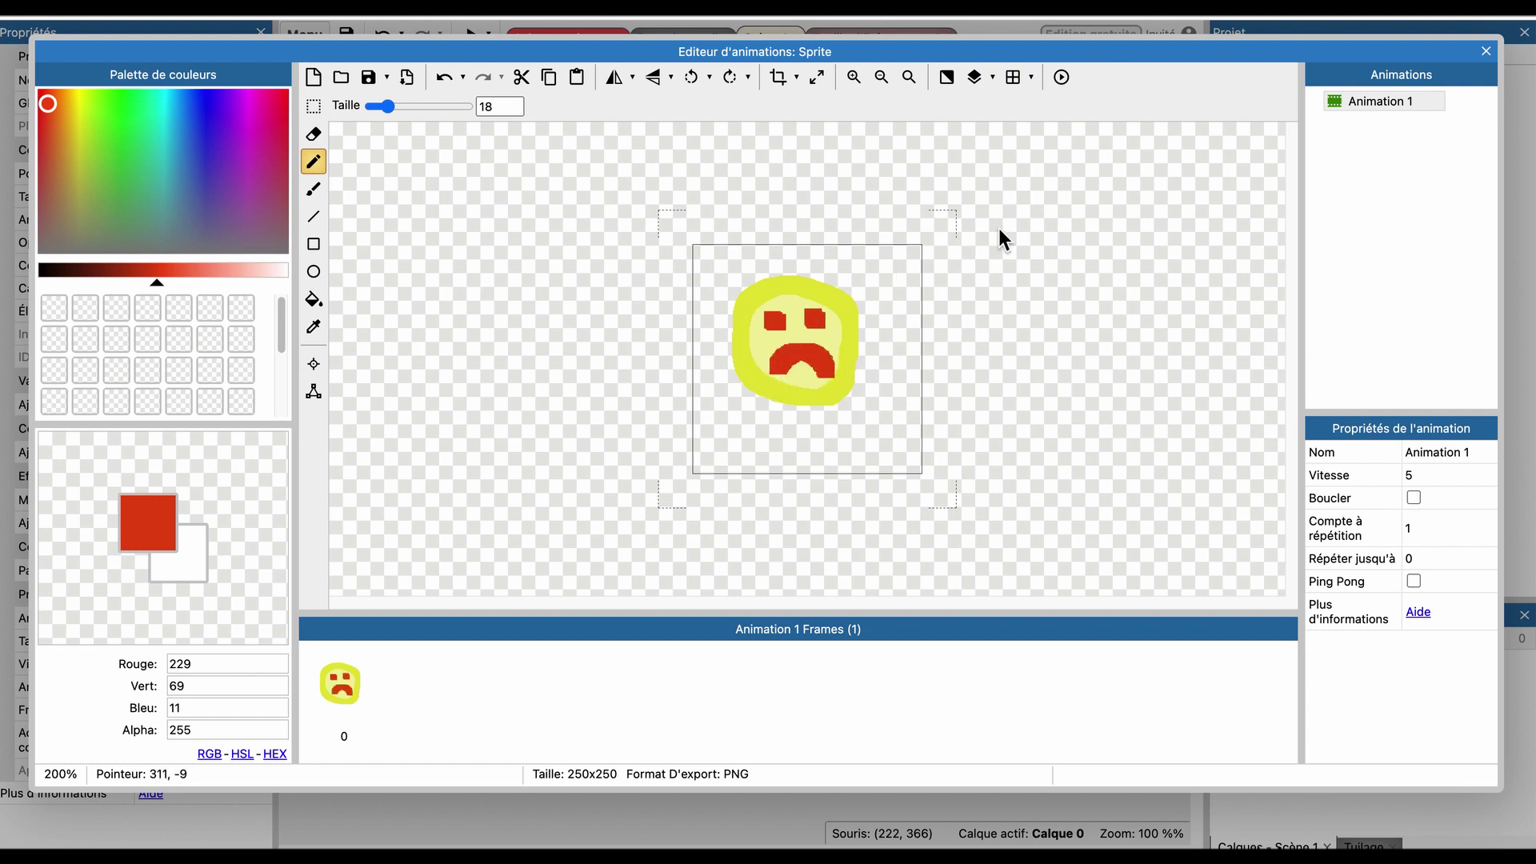
click(1485, 51)
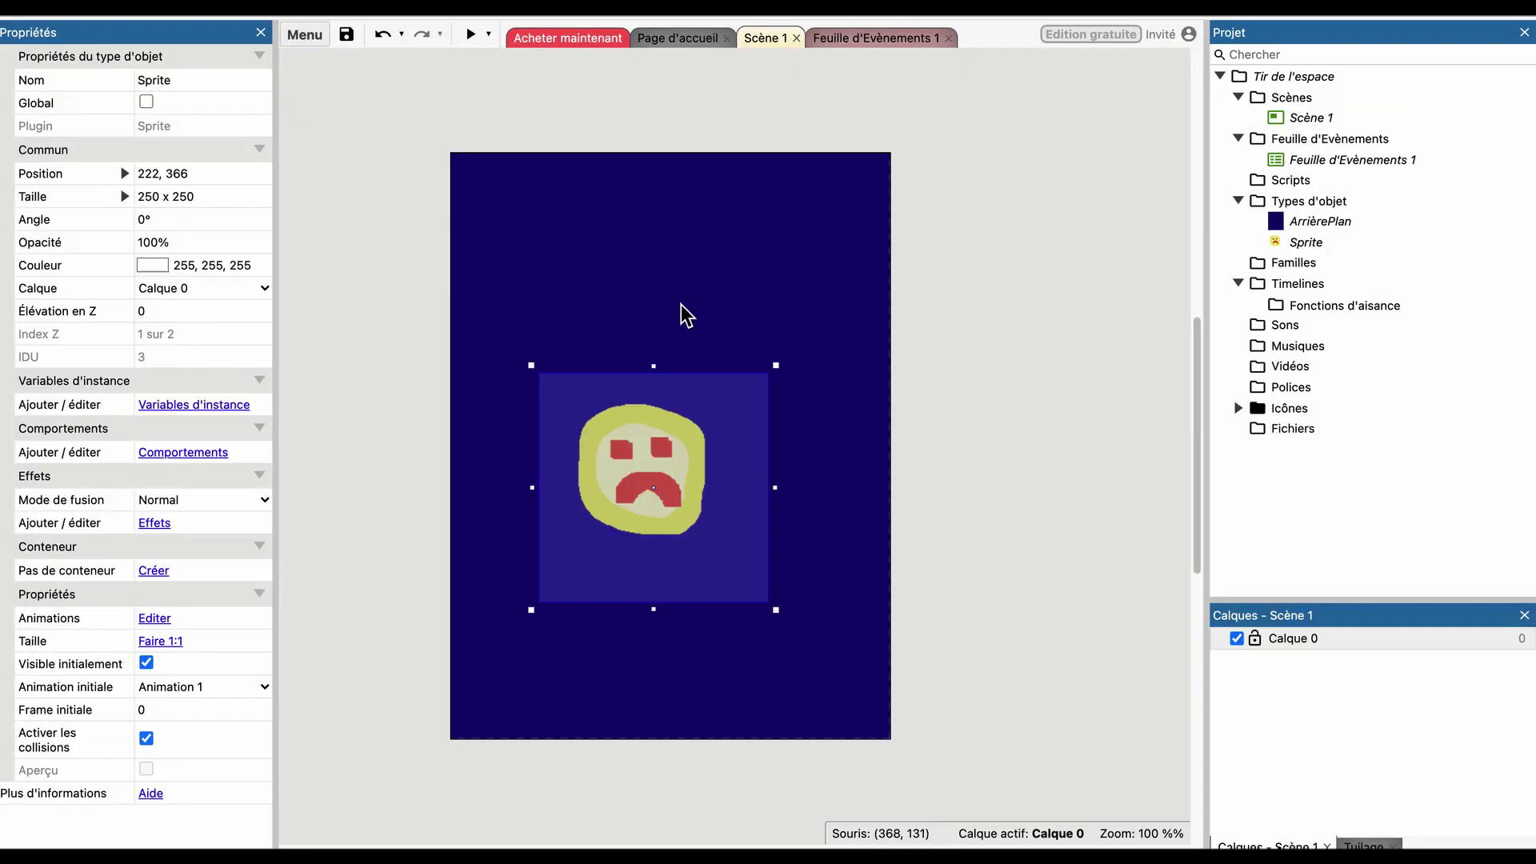
Open the yellow face sprite's image for editing and crop its canvas to the drawn face.
click(422, 232)
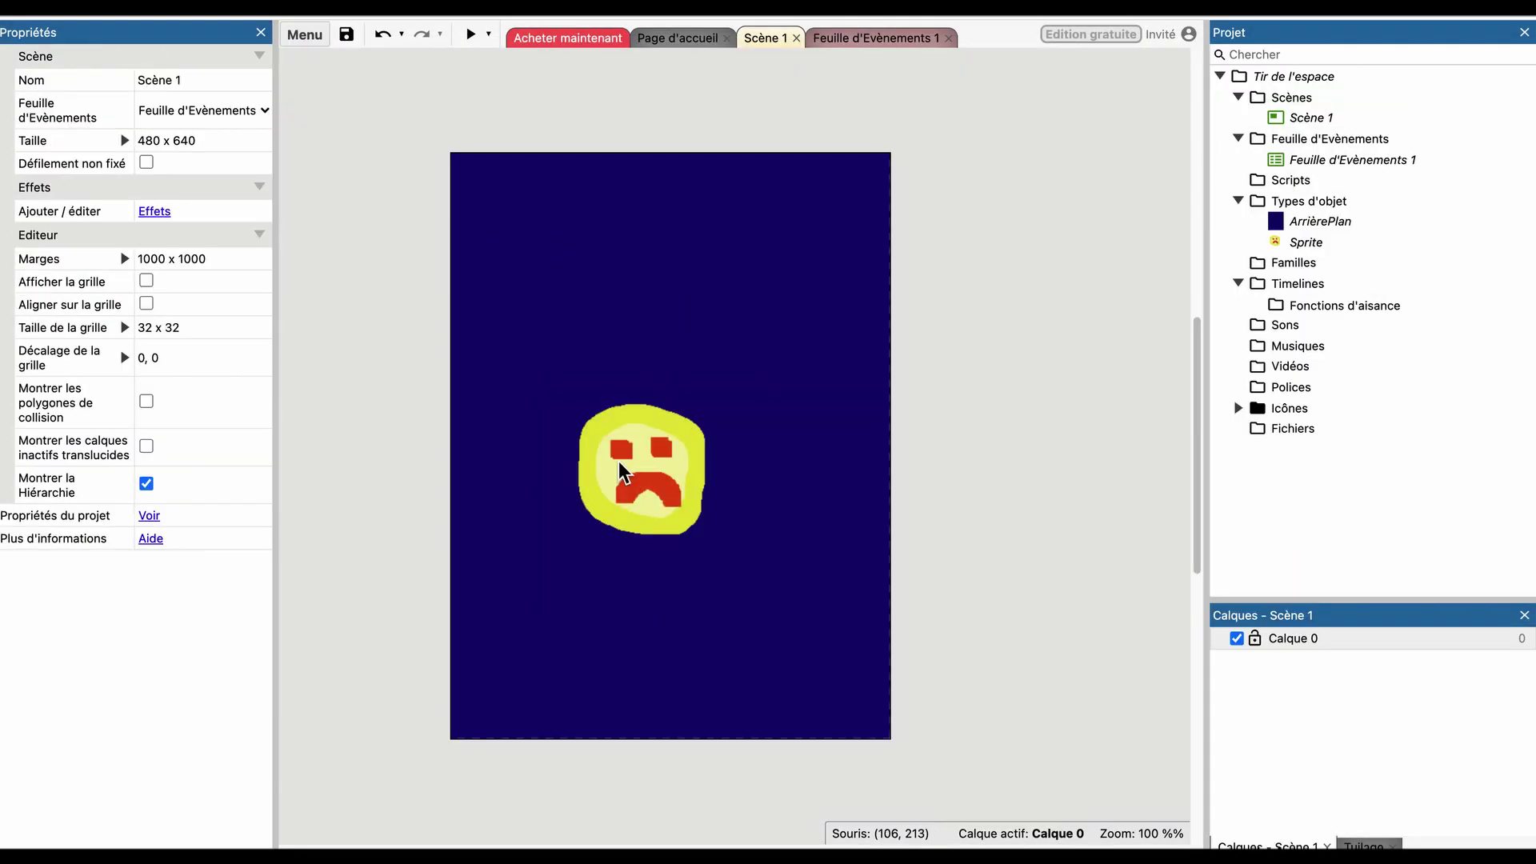
click(648, 476)
double_click(665, 489)
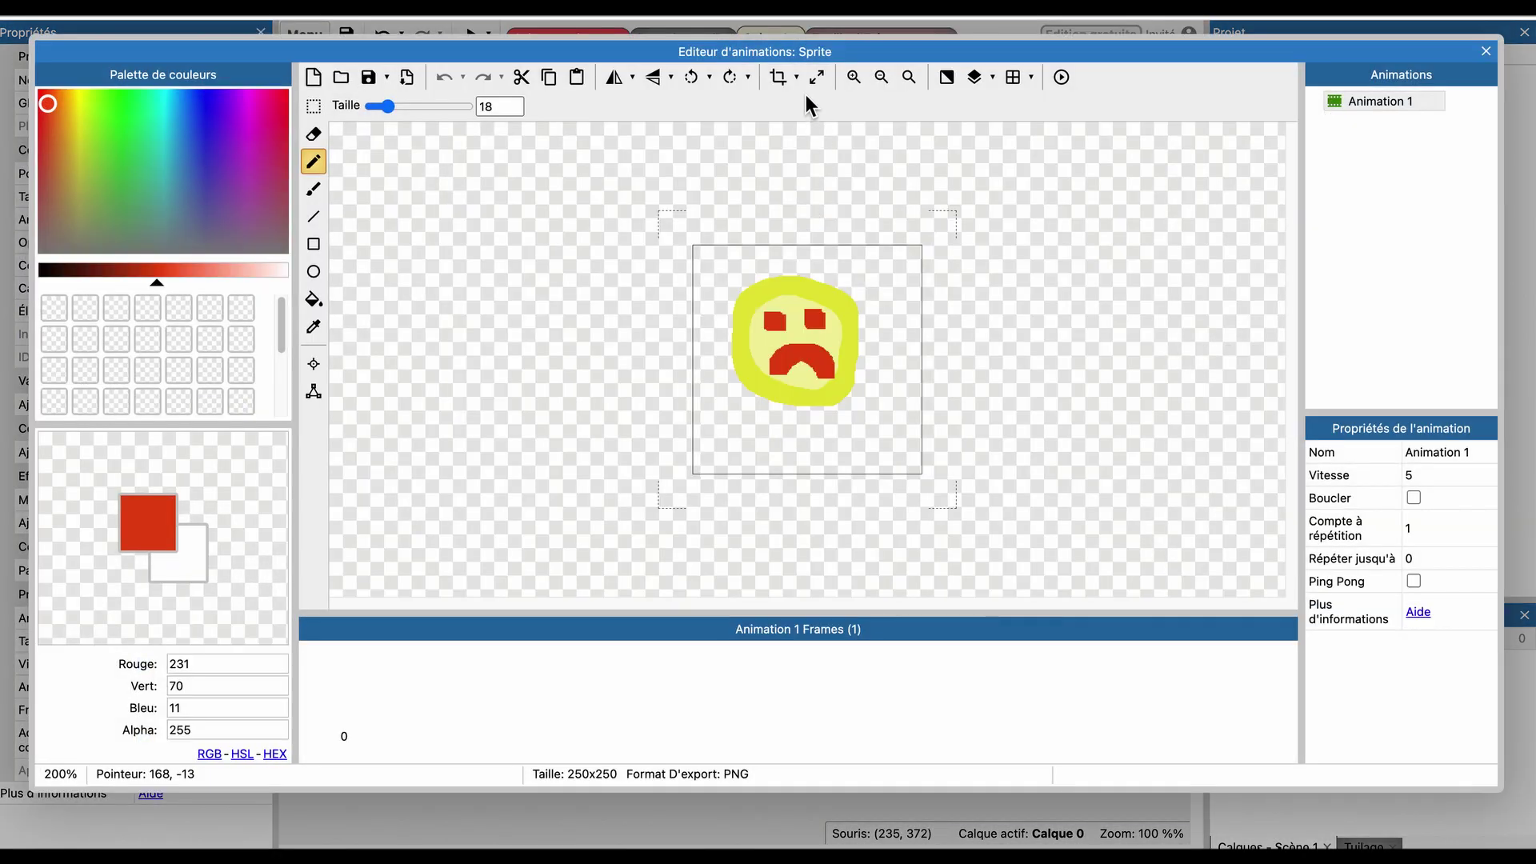
click(775, 74)
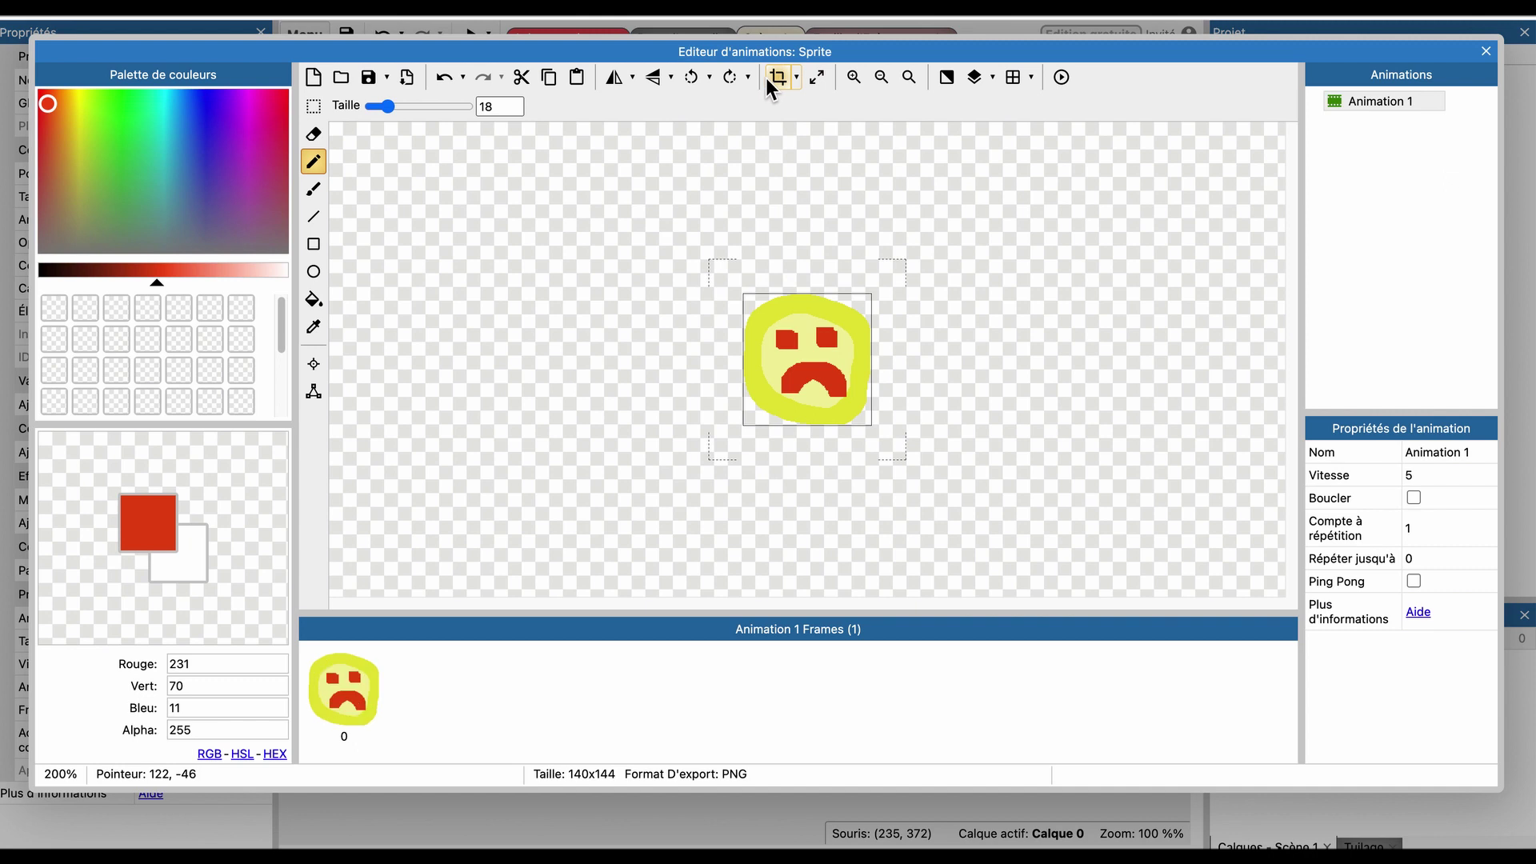
Resize the face sprite's image to 32 x 32 pixels with stretching and close the animation editor.
click(816, 77)
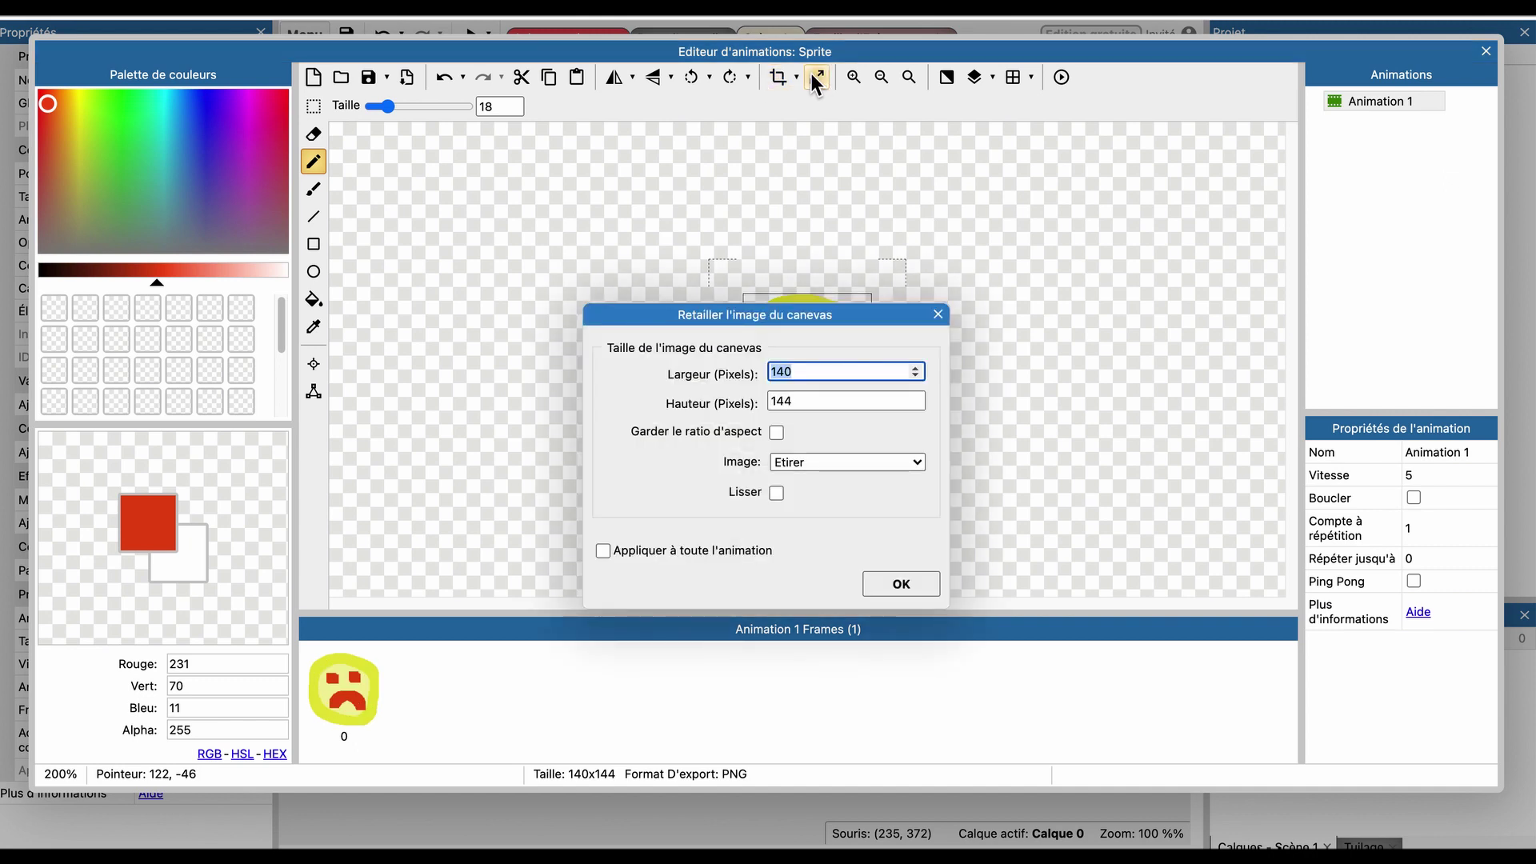
text(35)
key(Tab)
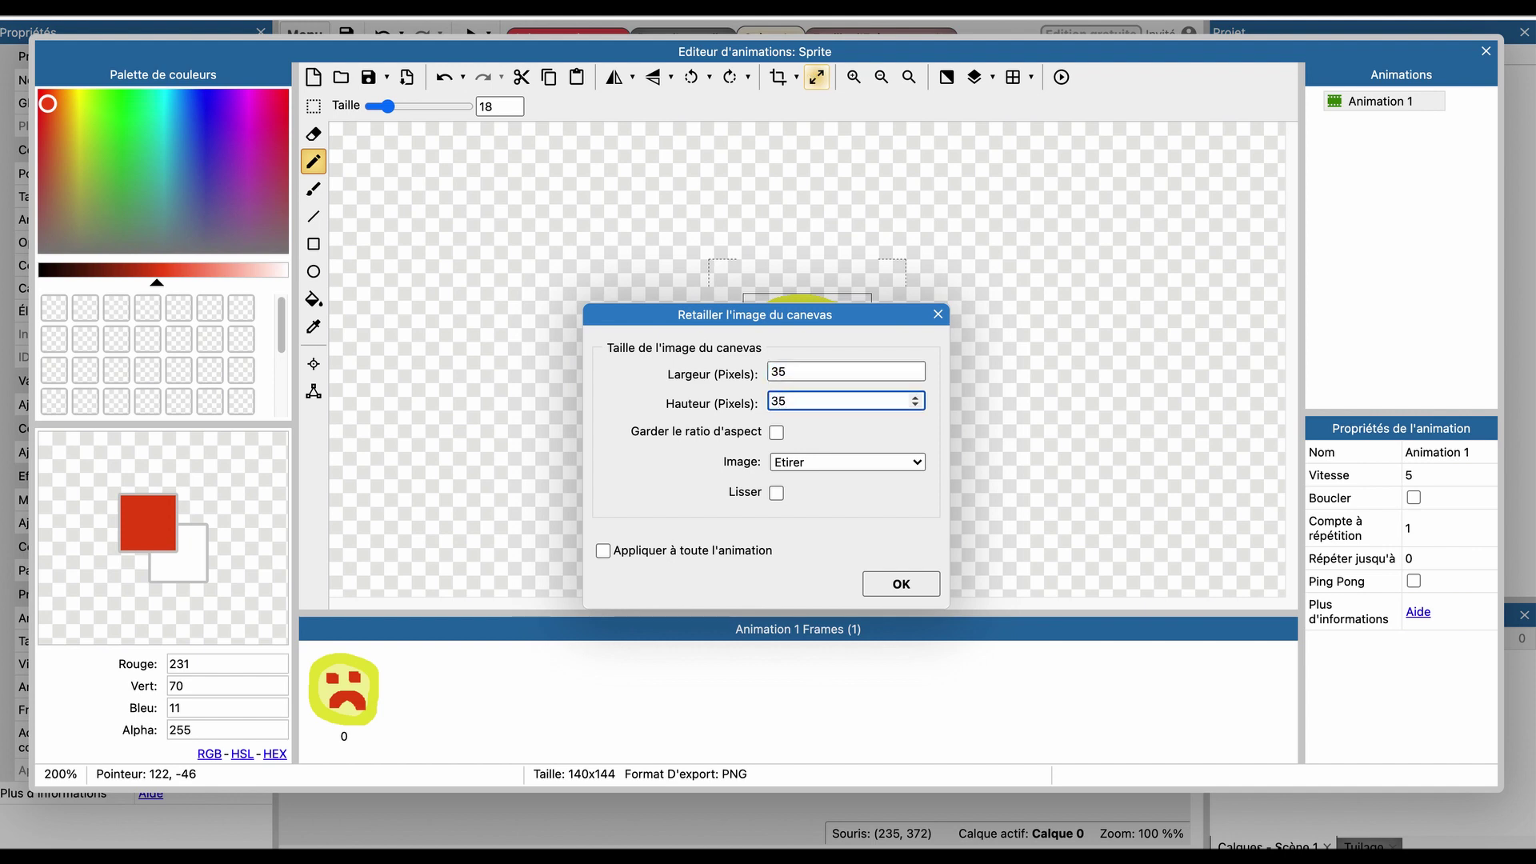
key(shift+Tab)
text(32)
key(Tab)
key(Return)
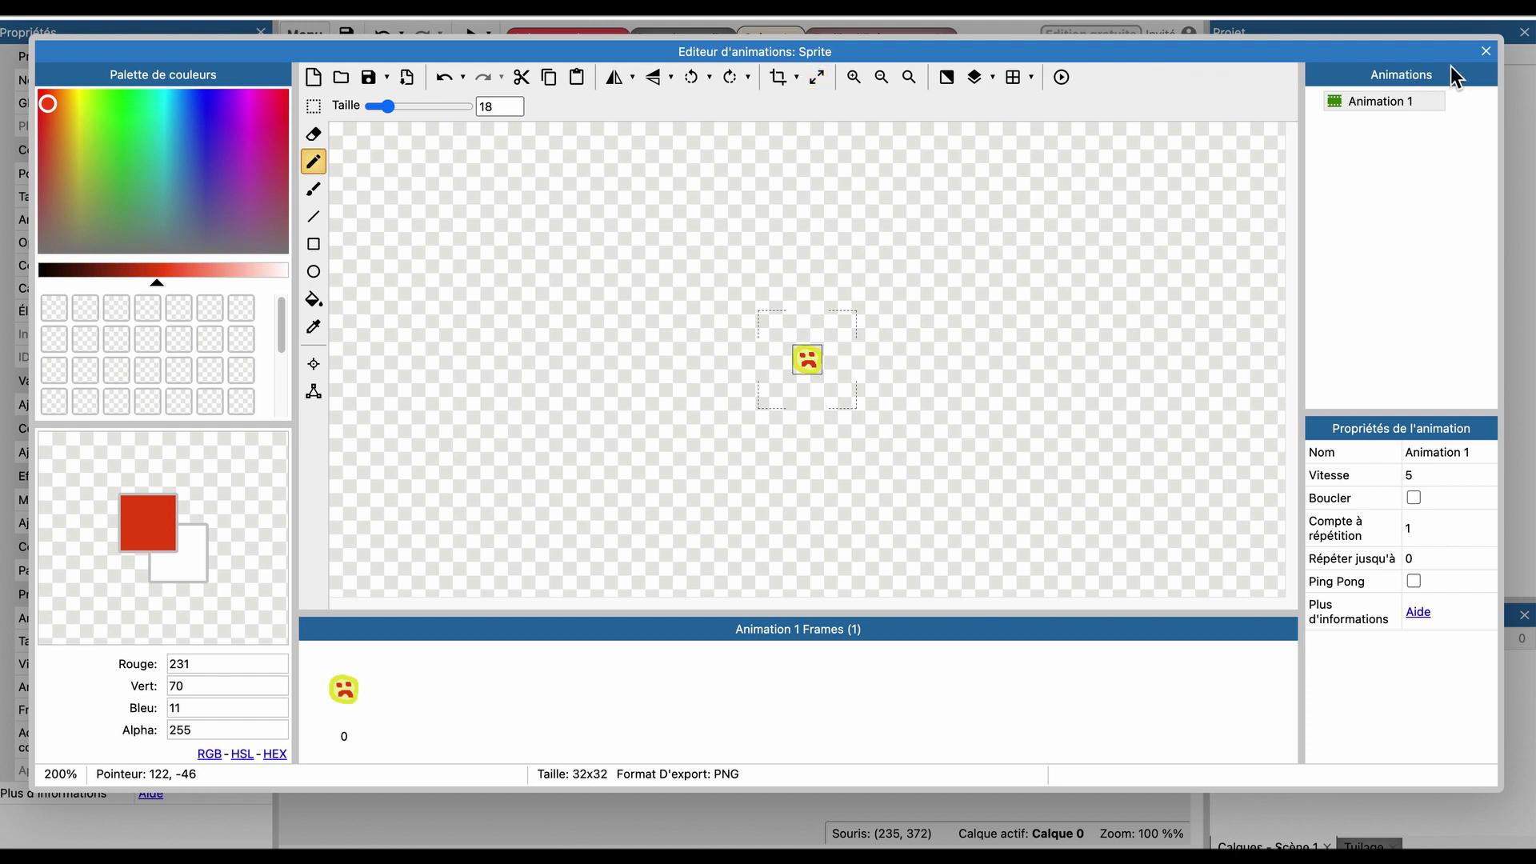
click(1484, 52)
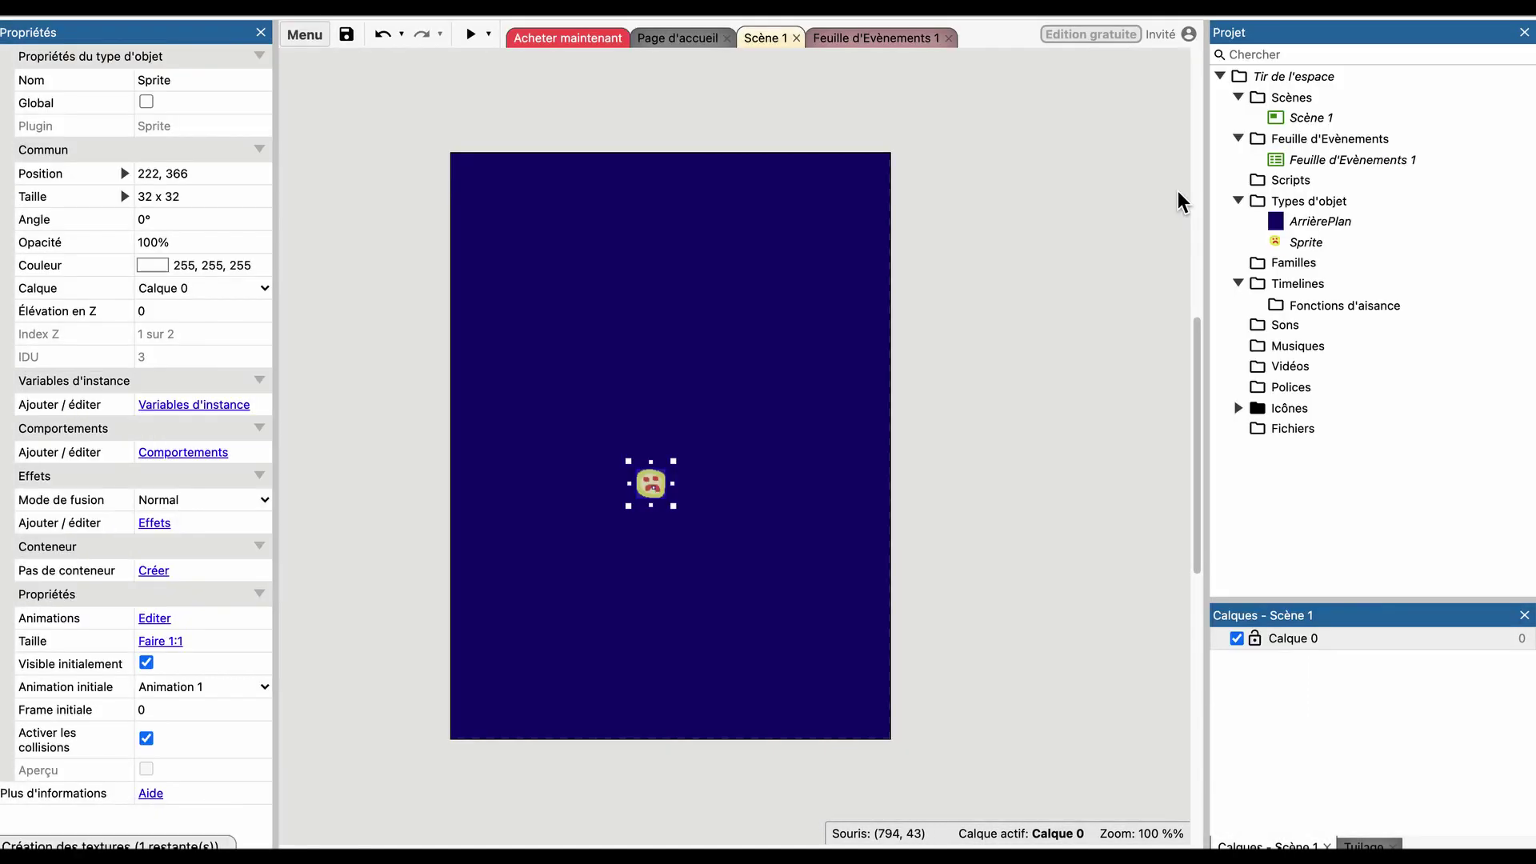
click(1061, 236)
click(651, 484)
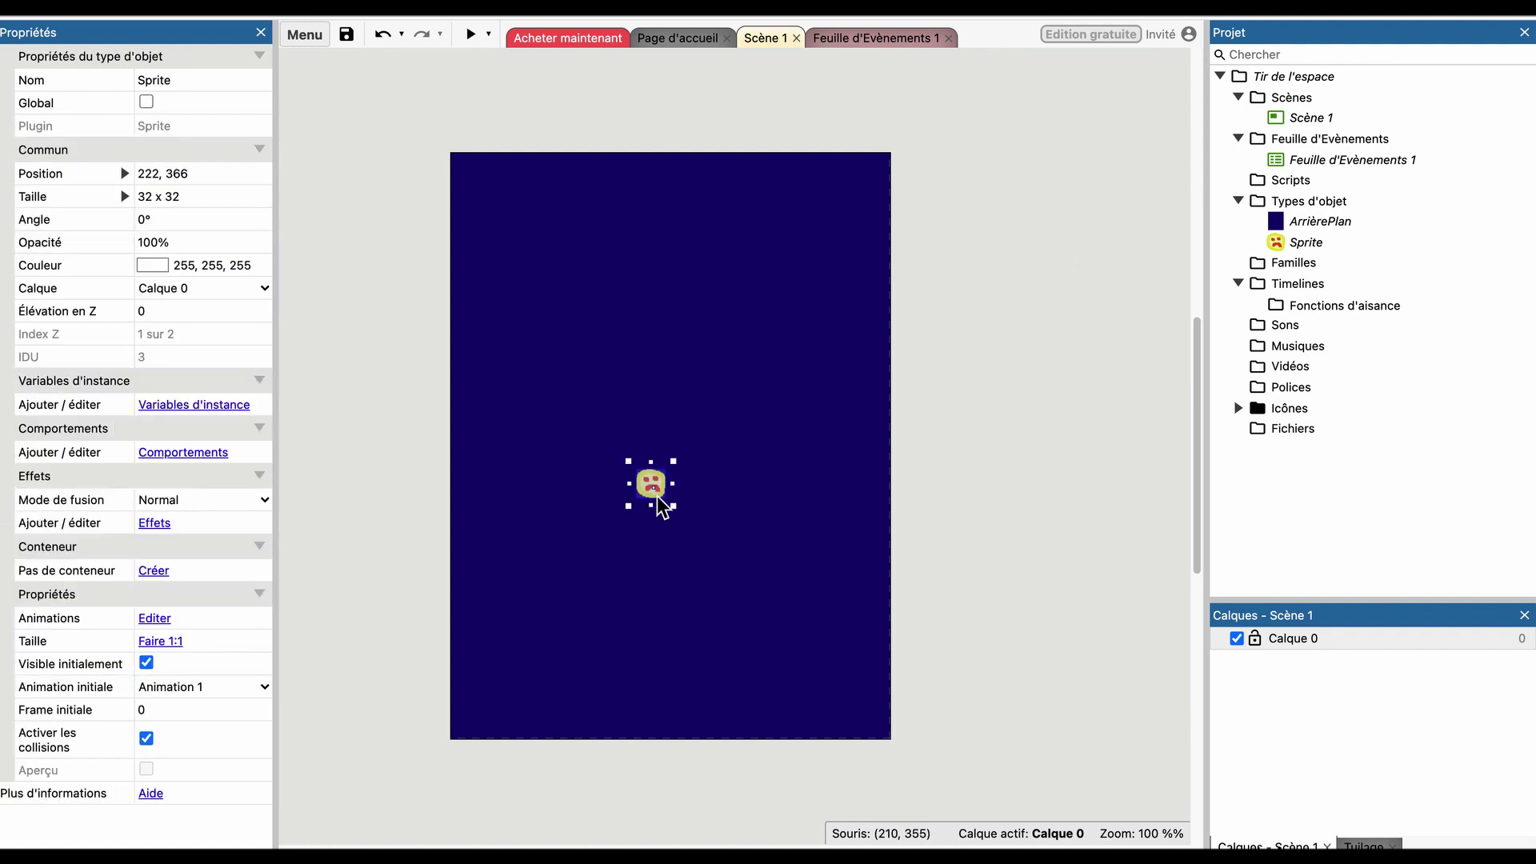
Reopen the face sprite's image, resize it to 64 x 64 pixels with stretching and close the animation editor.
click(1282, 242)
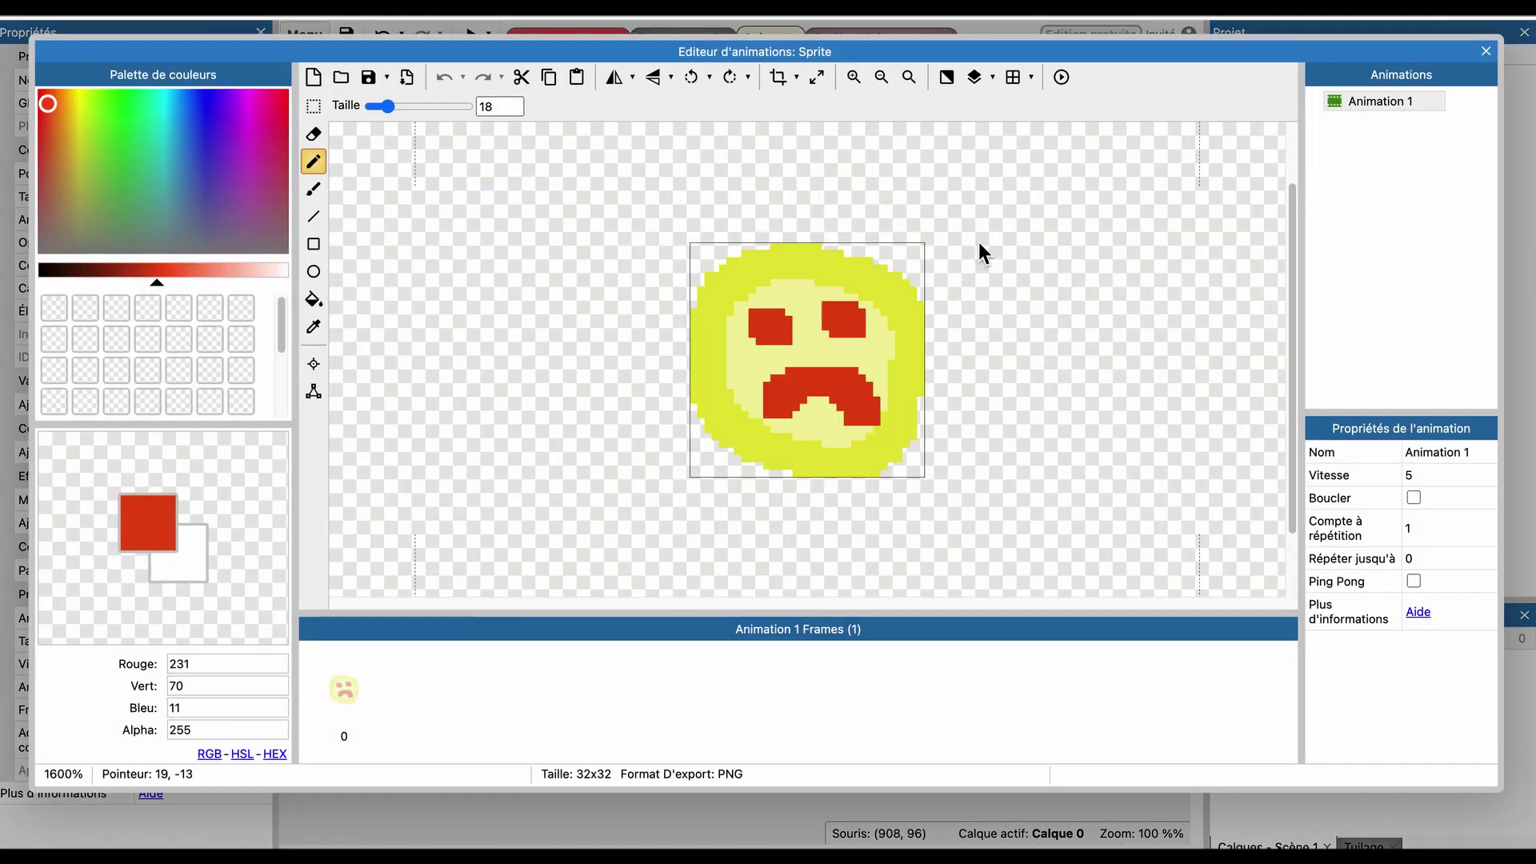
click(819, 78)
text(34)
key(Tab)
text(3)
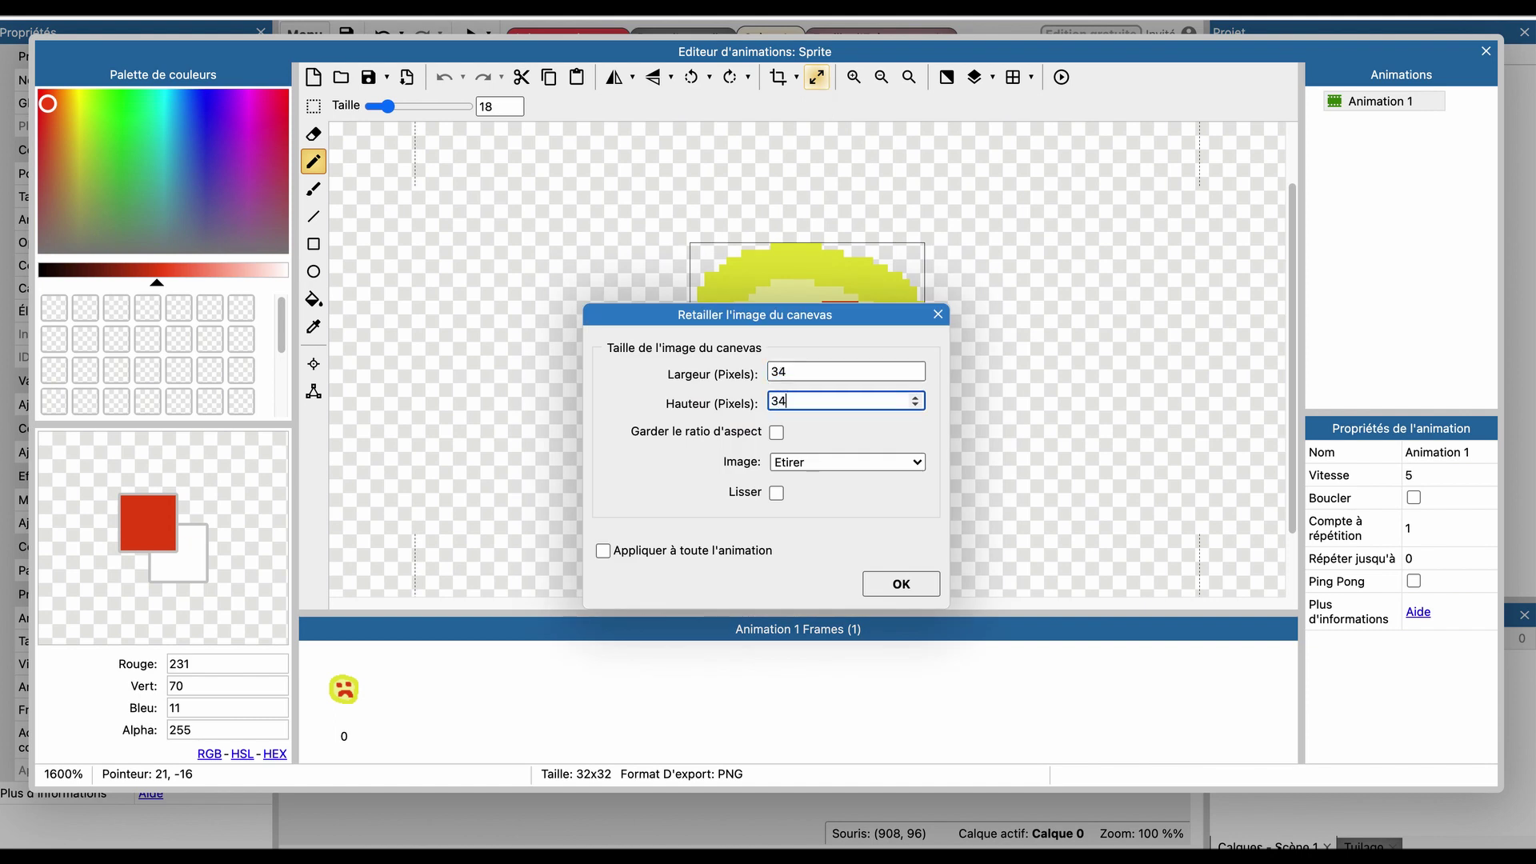
key(shift+Tab)
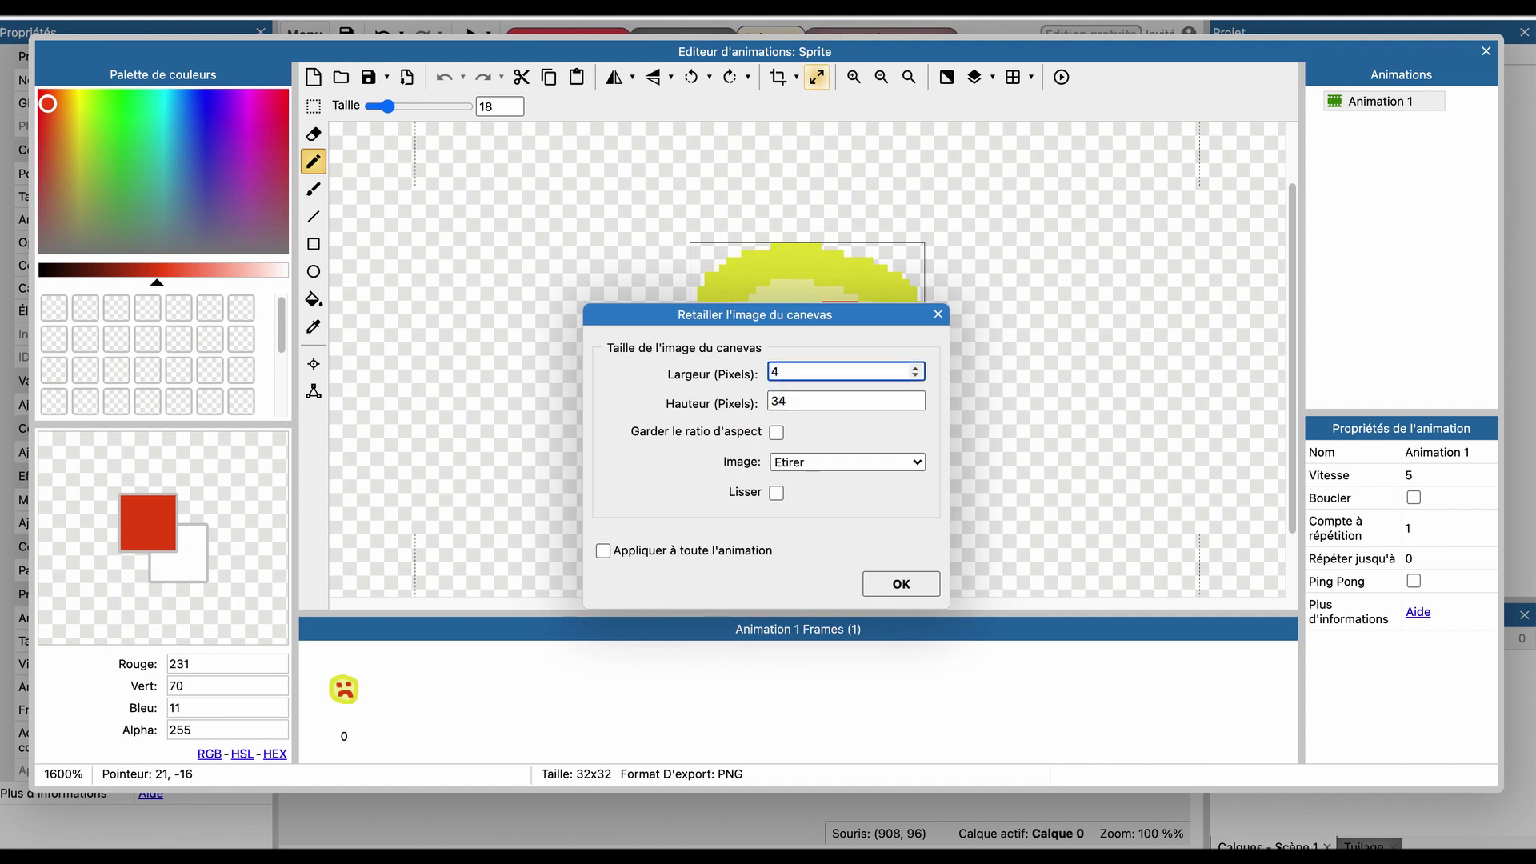
text(644)
key(BackSpace)
key(Tab)
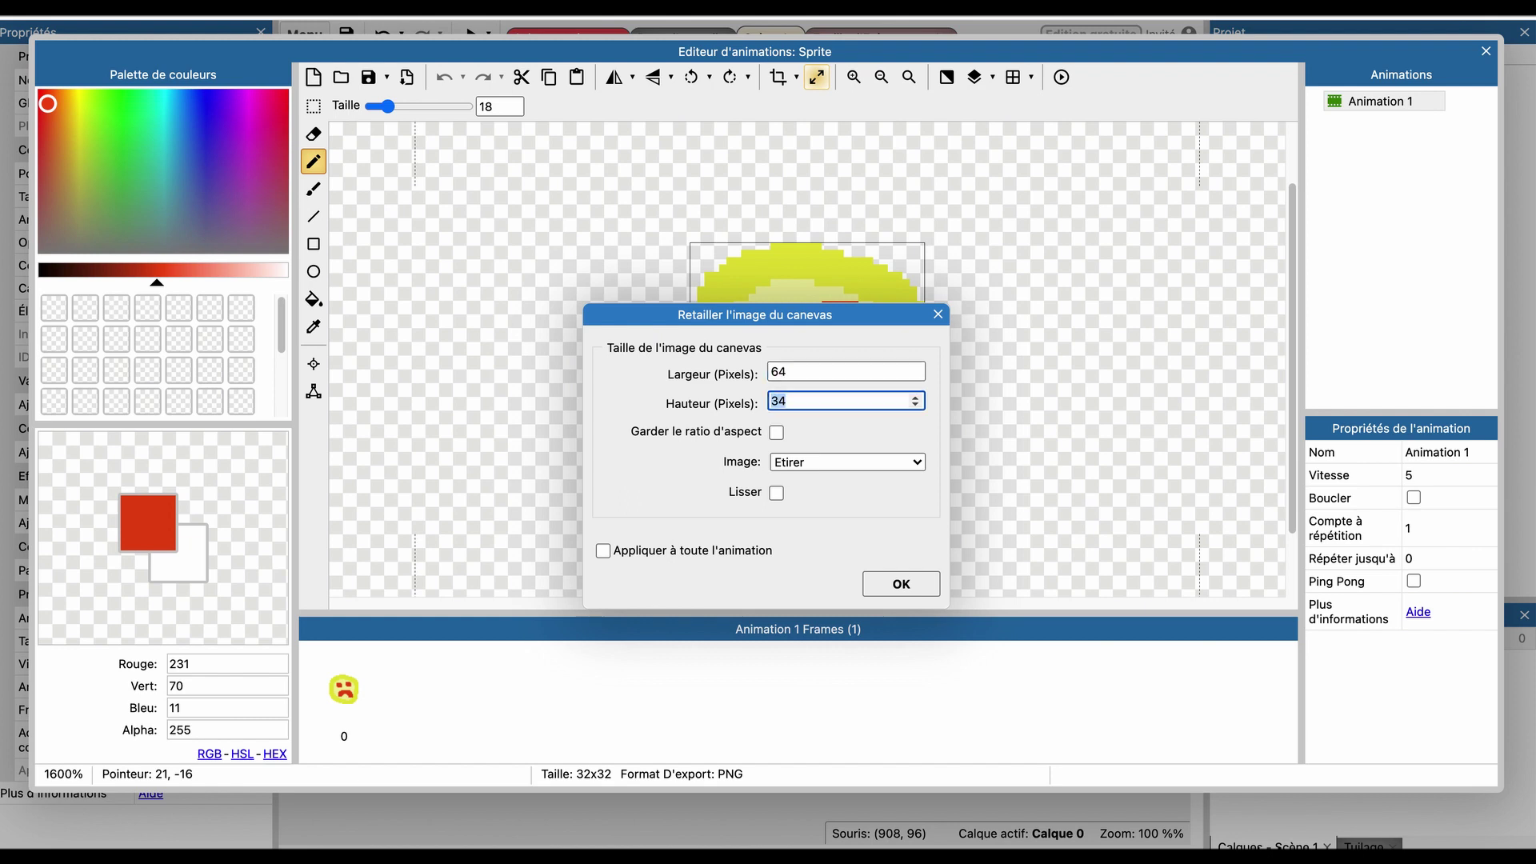
text(64)
key(Return)
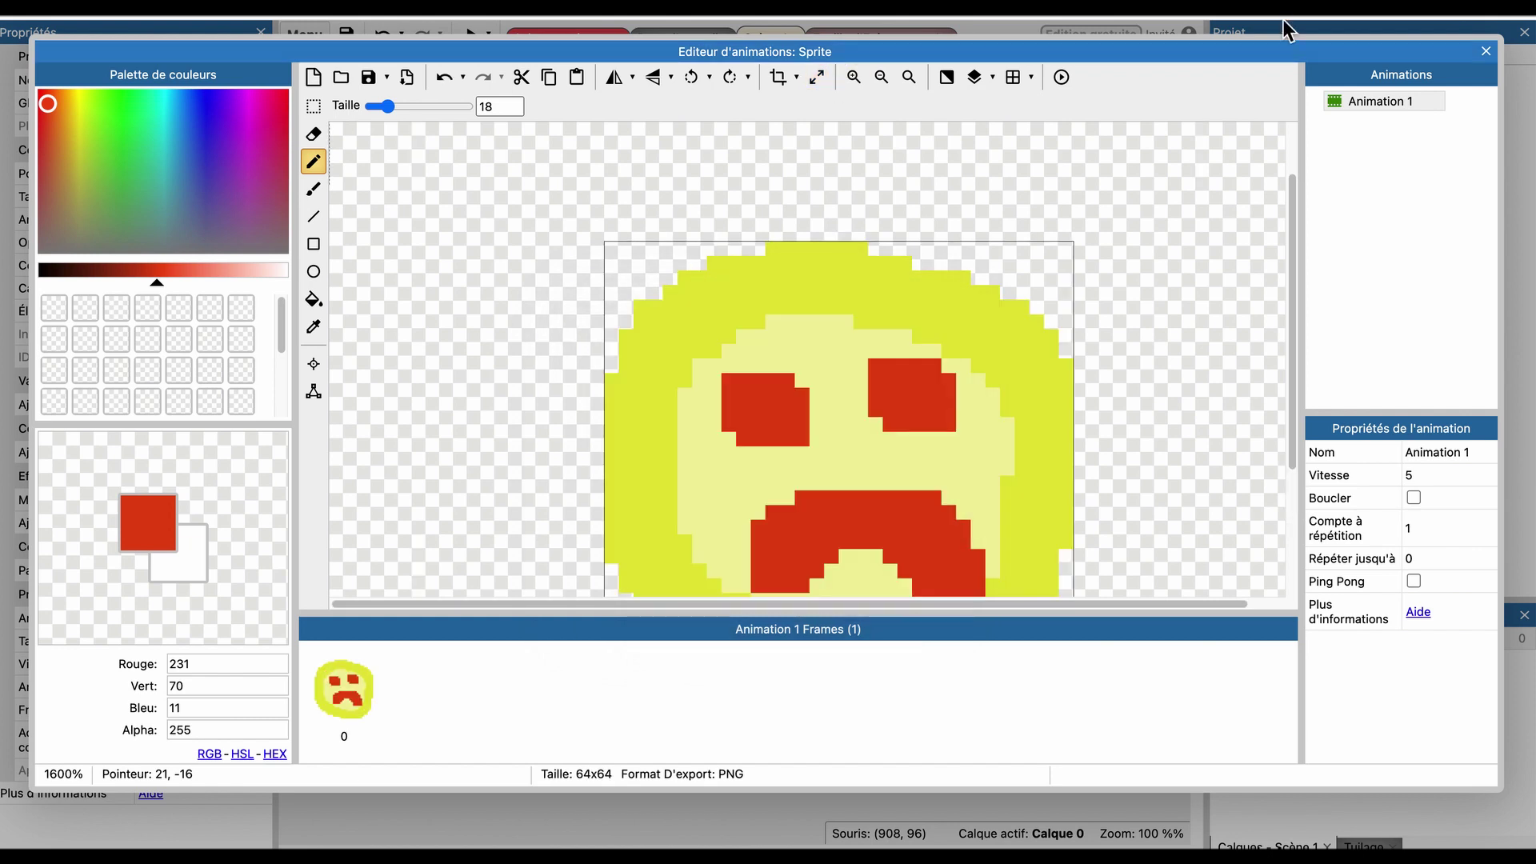
click(1486, 51)
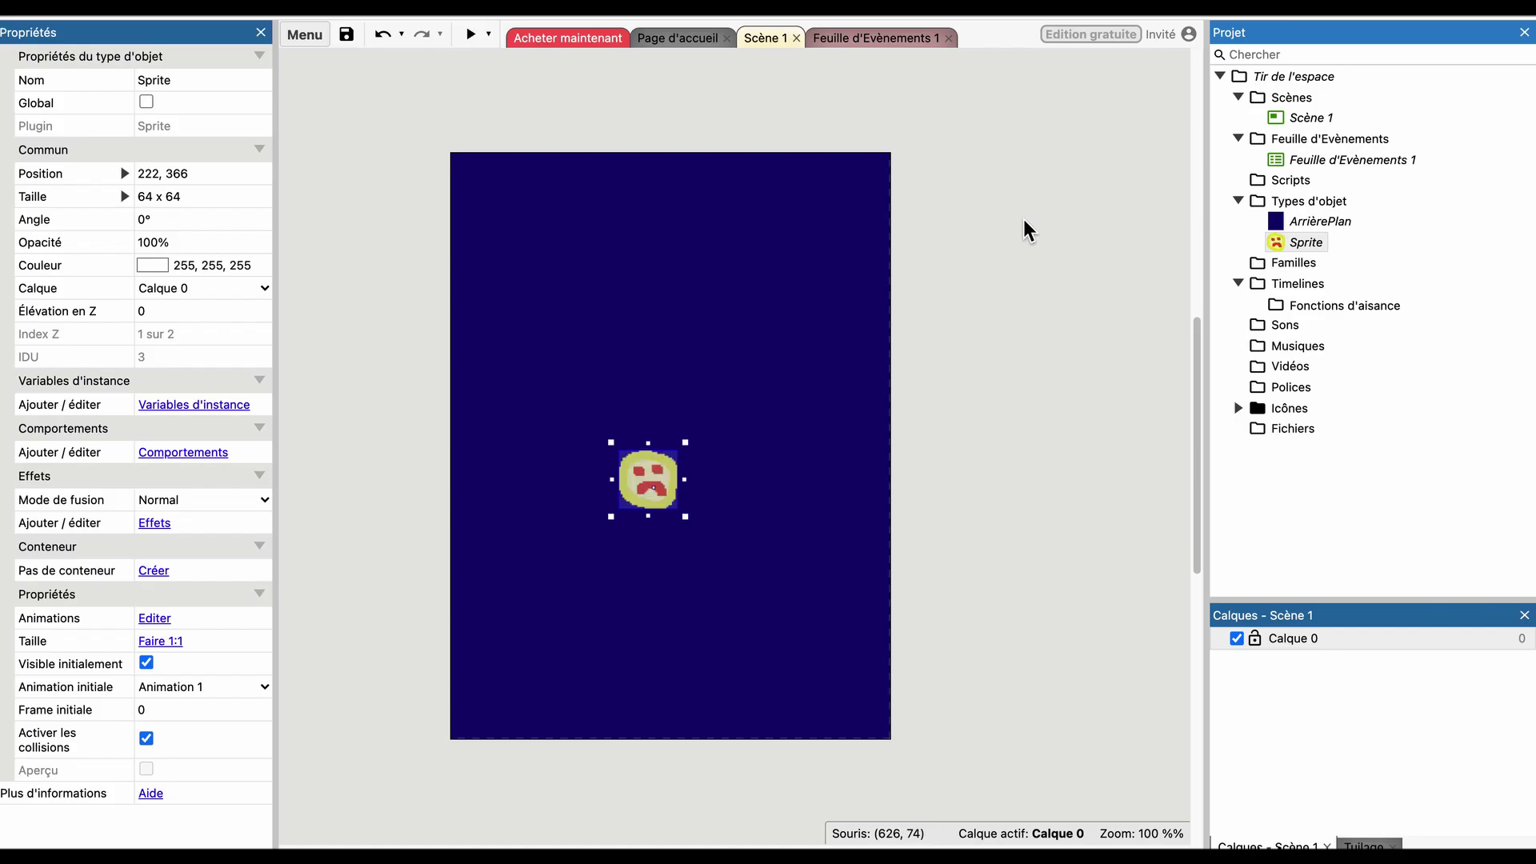
click(1000, 329)
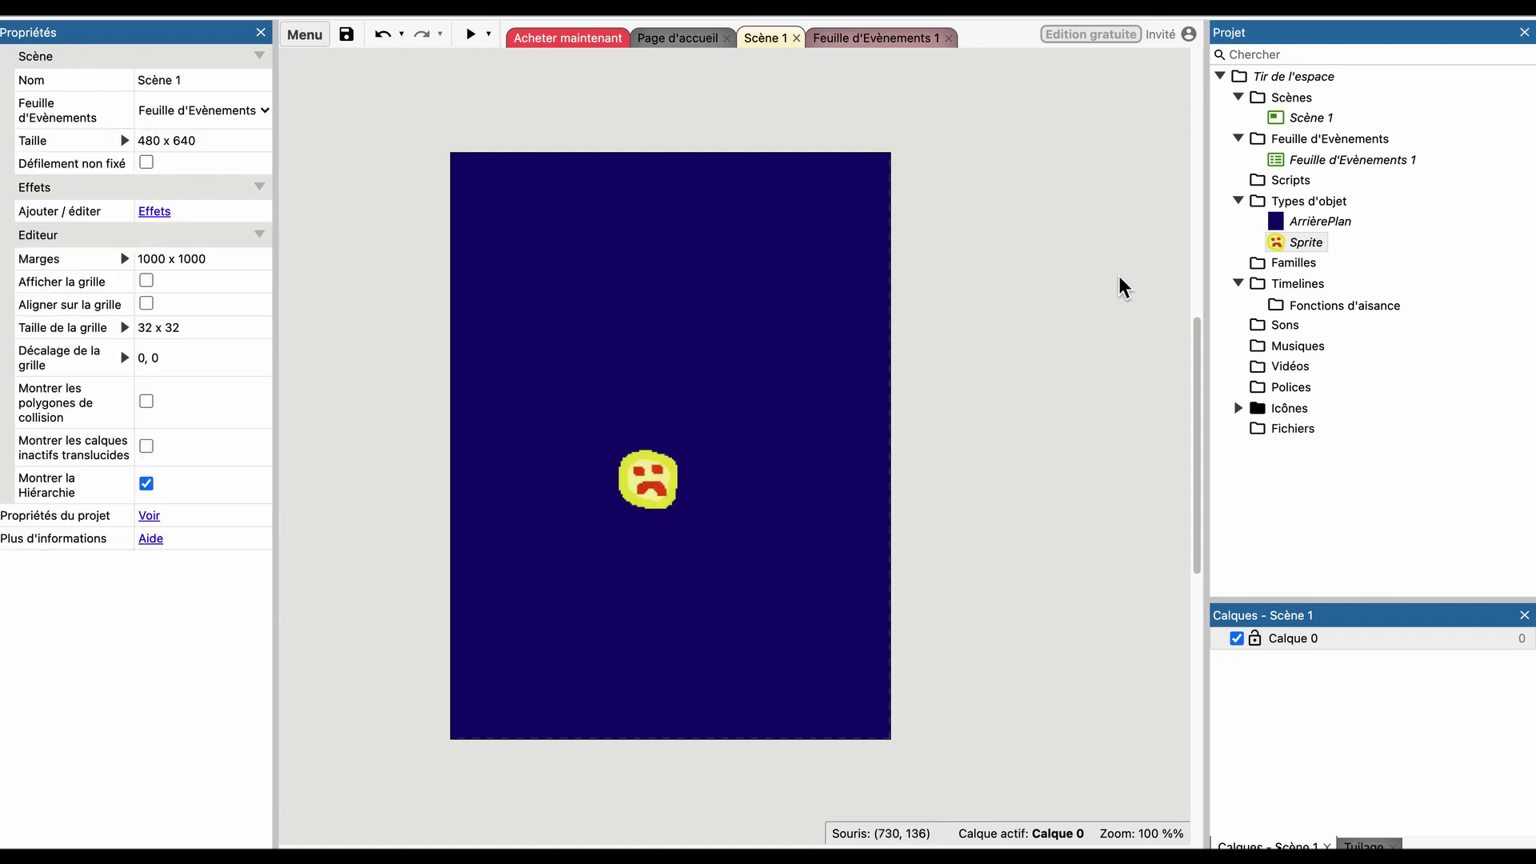
Lock the ArrièrePlan background object in the scene against selection.
click(1307, 229)
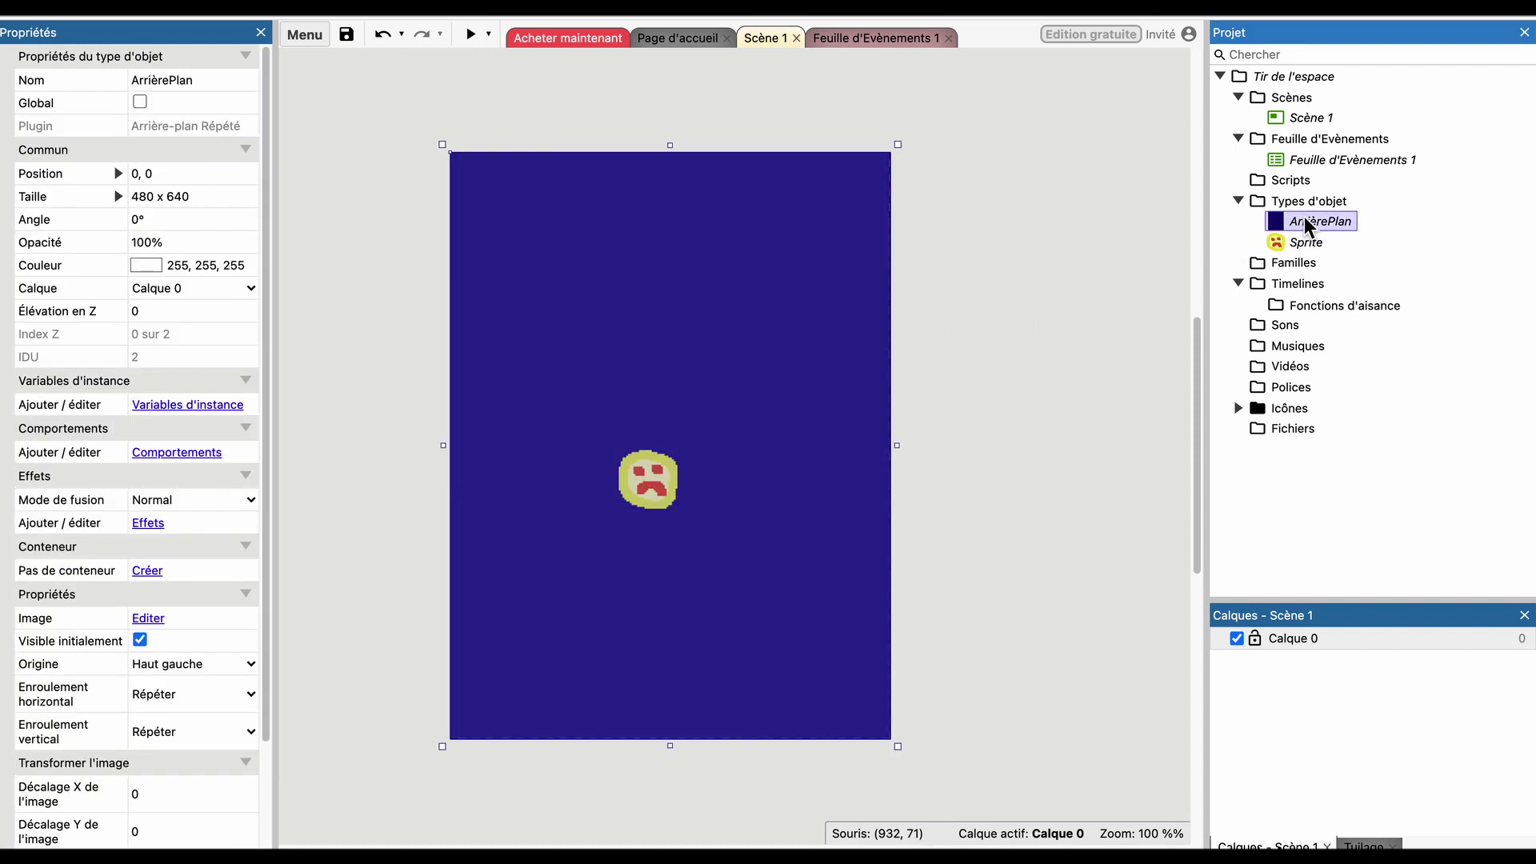
right_click(832, 237)
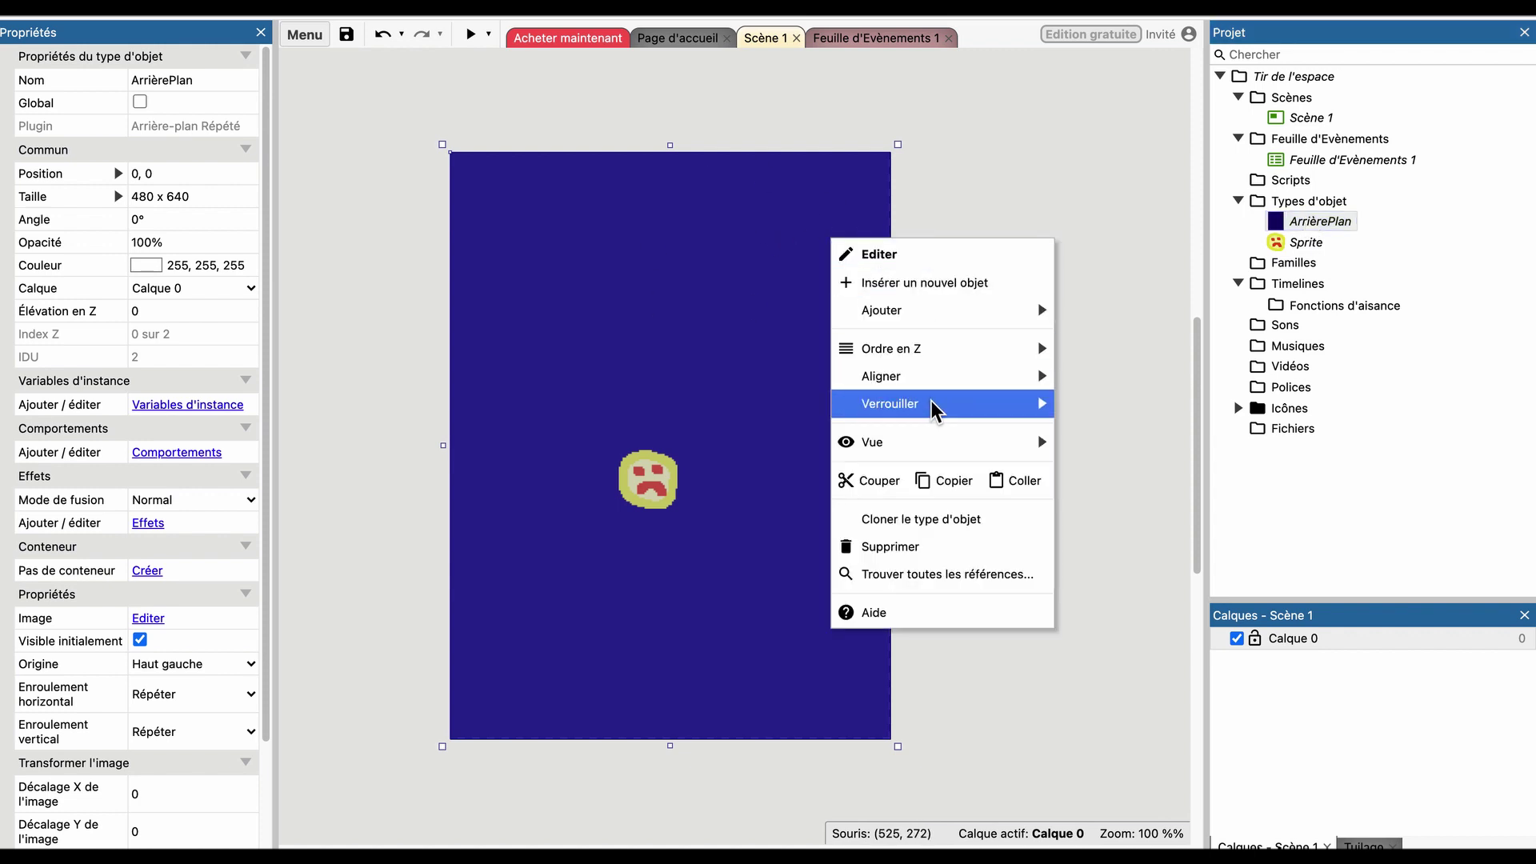
mouse_move(932, 403)
click(1127, 402)
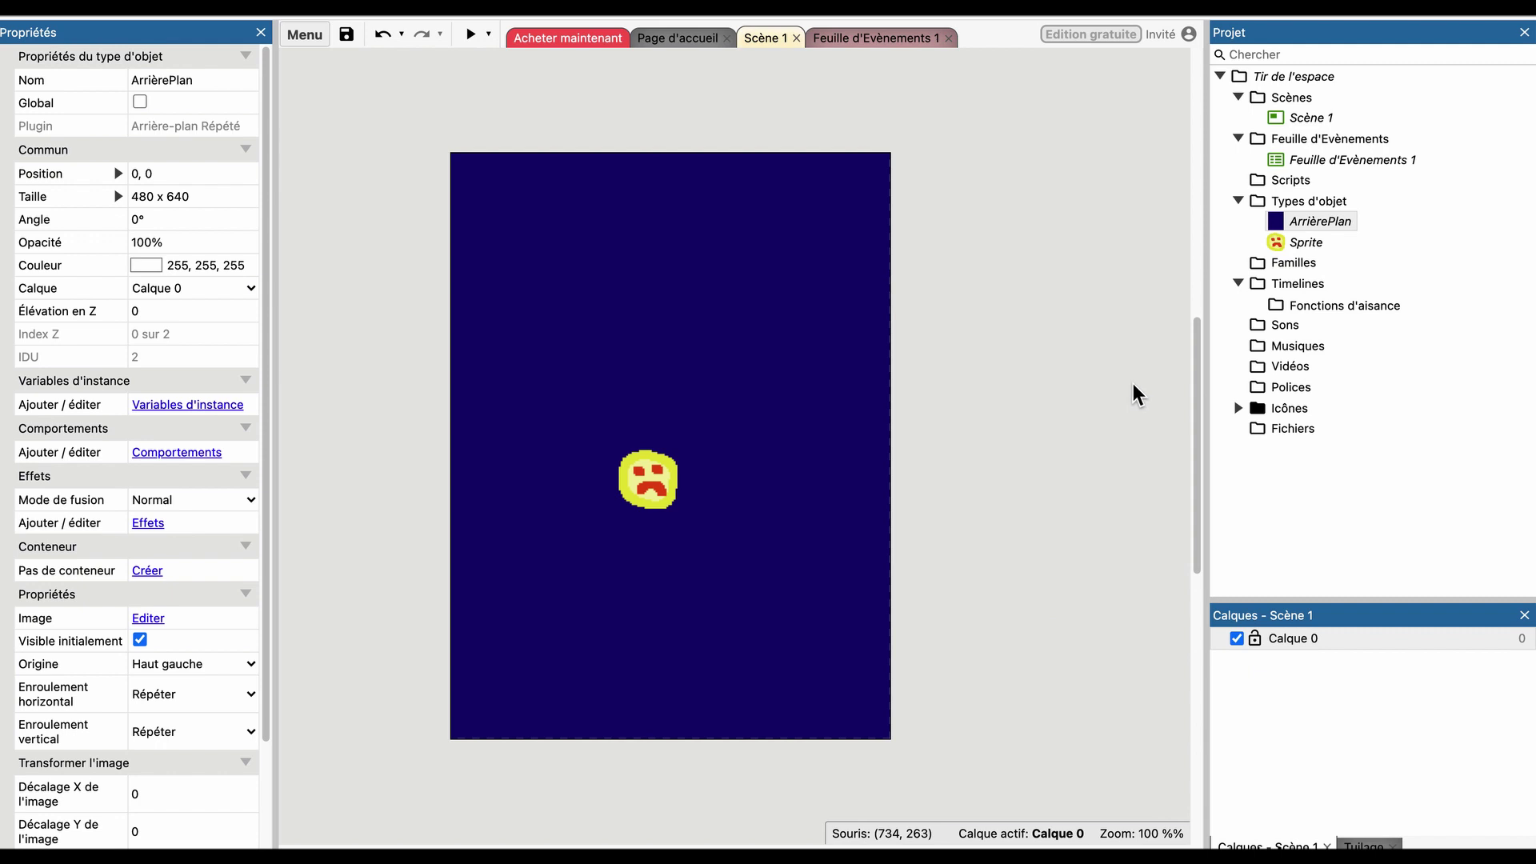
click(698, 384)
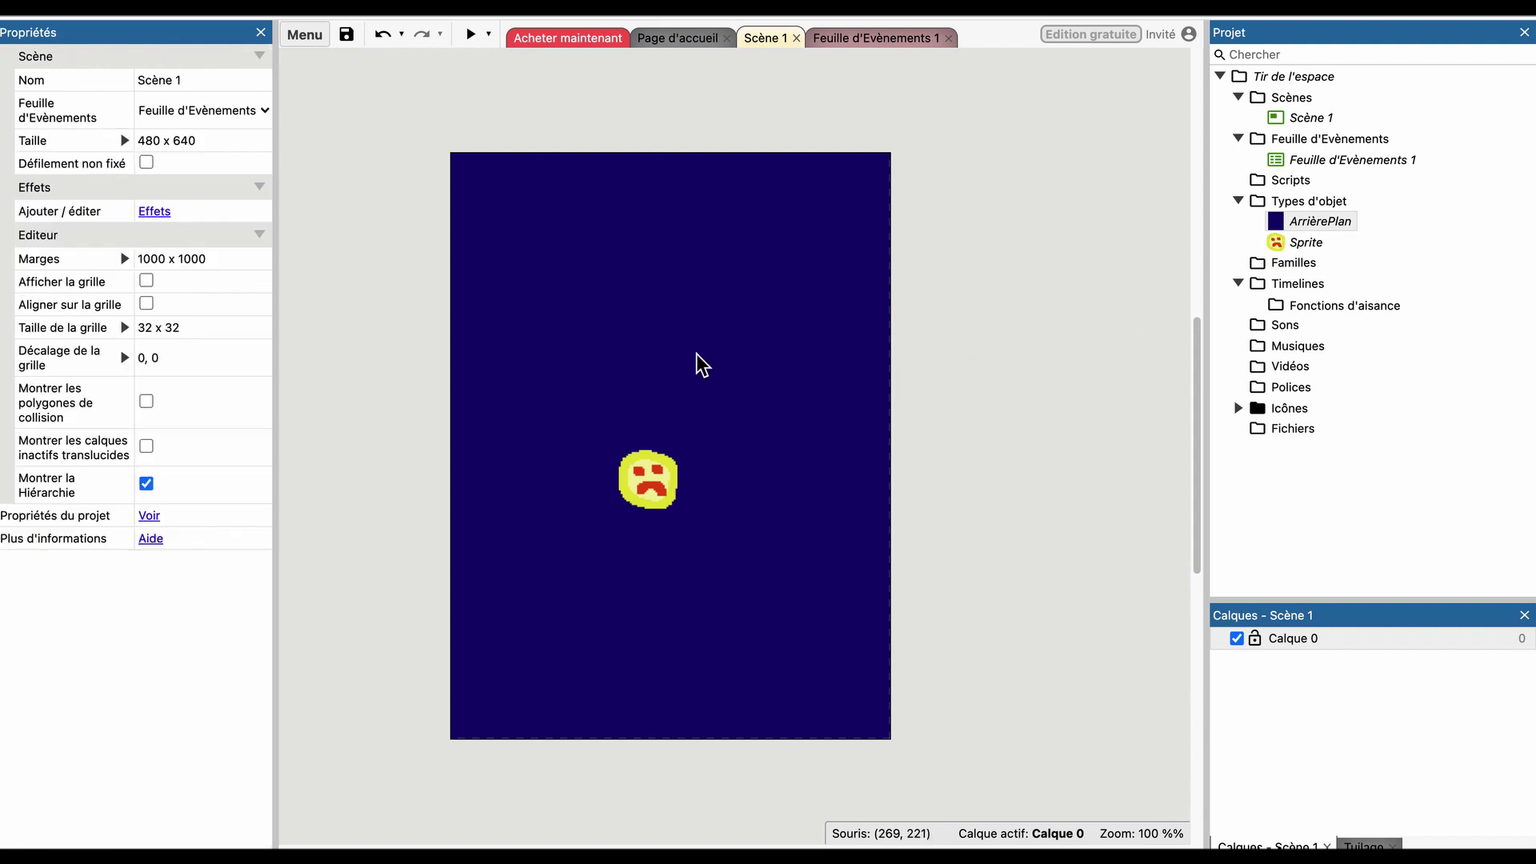
Move the yellow face sprite to the upper-left part of the dark blue scene and deselect it.
click(648, 479)
drag(648, 478, 575, 267)
click(695, 327)
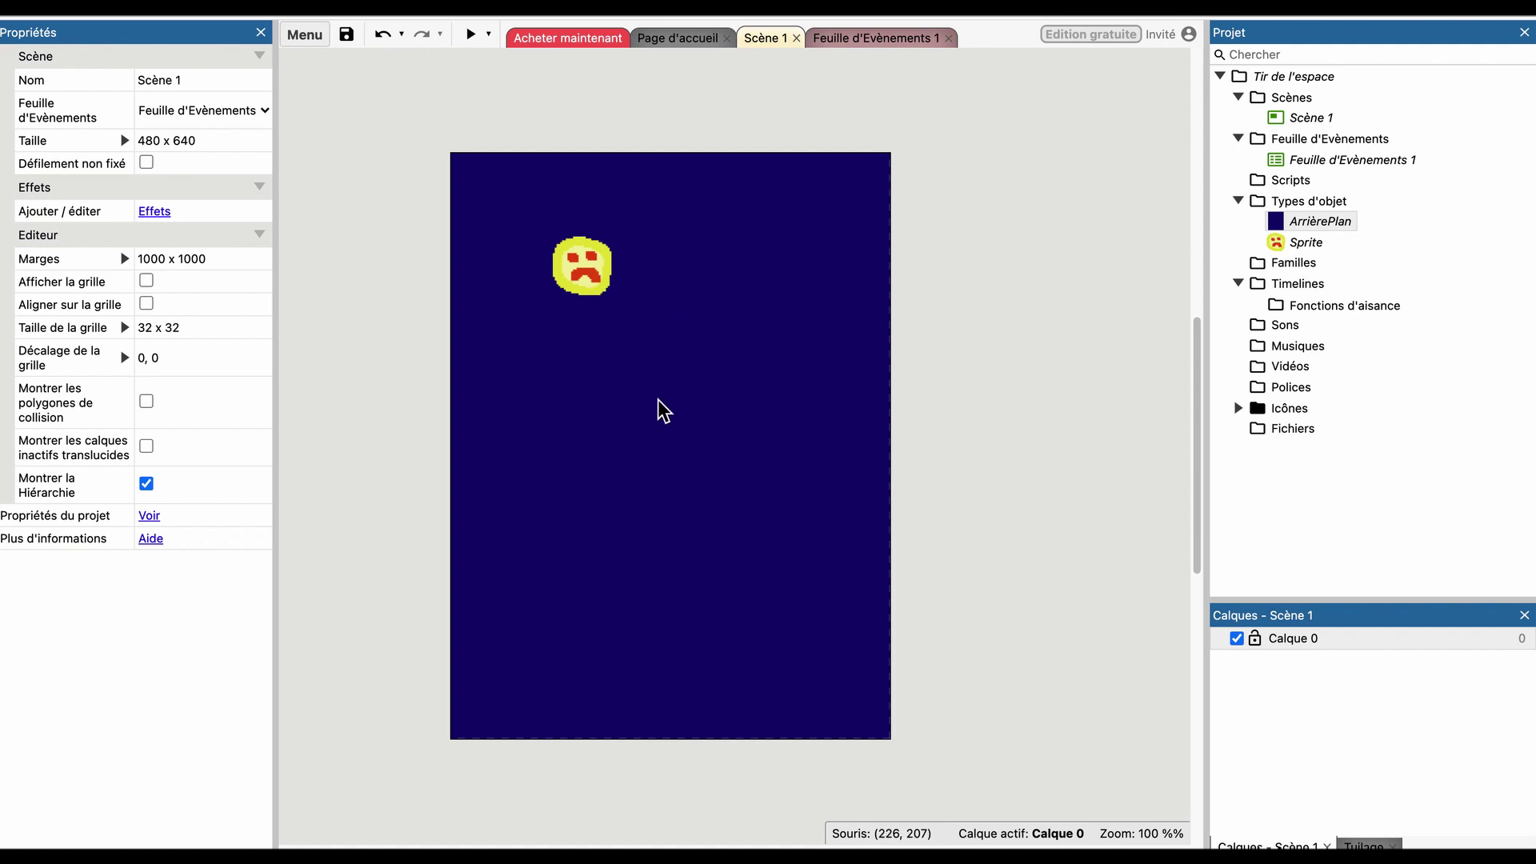
Insert a second Sprite object near the middle of the scene, at about 175, 295.
right_click(577, 387)
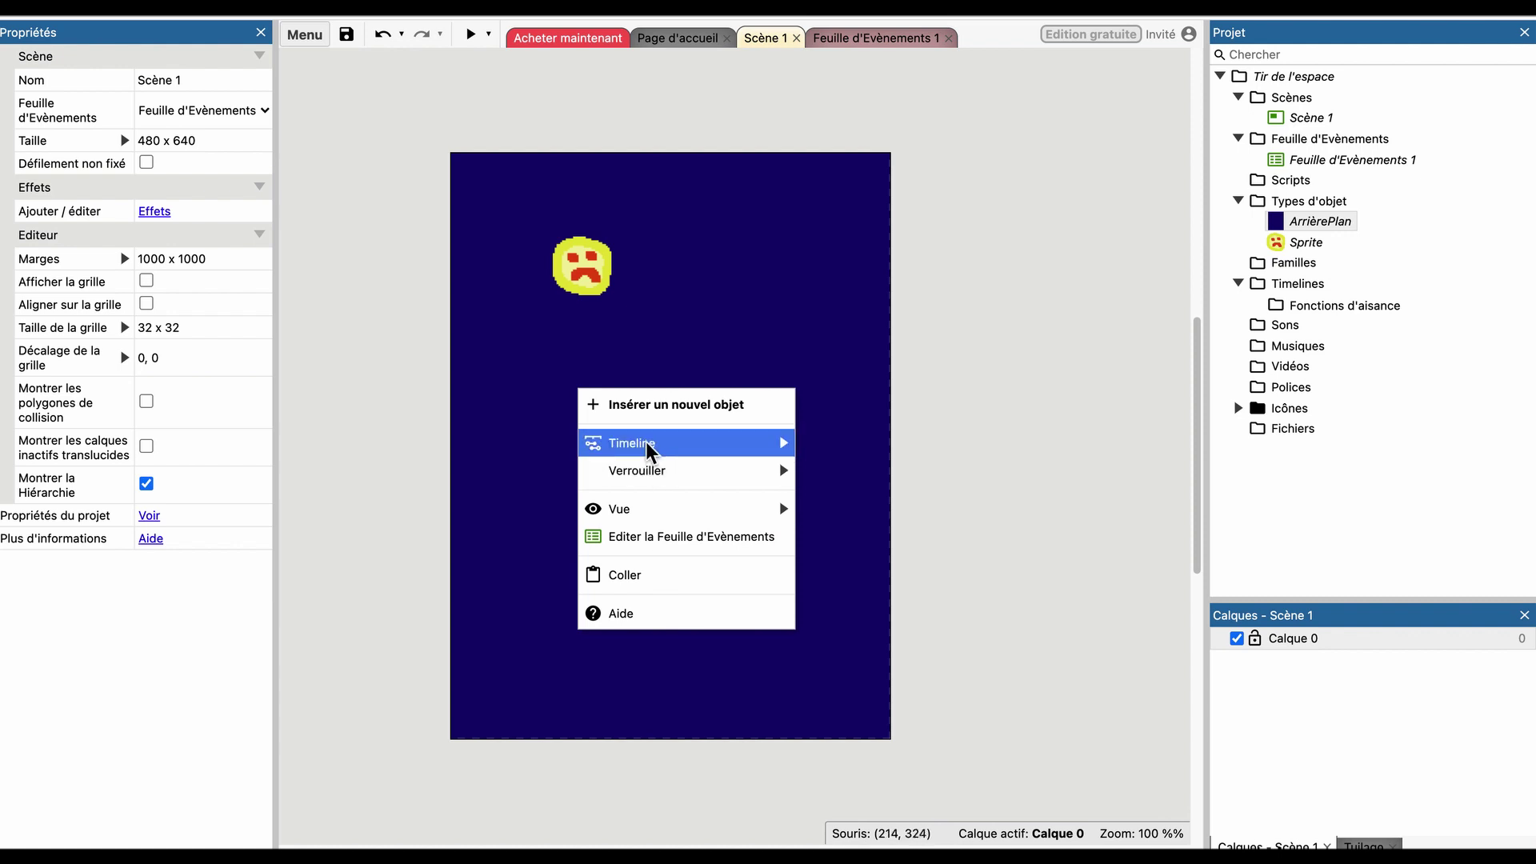
click(724, 404)
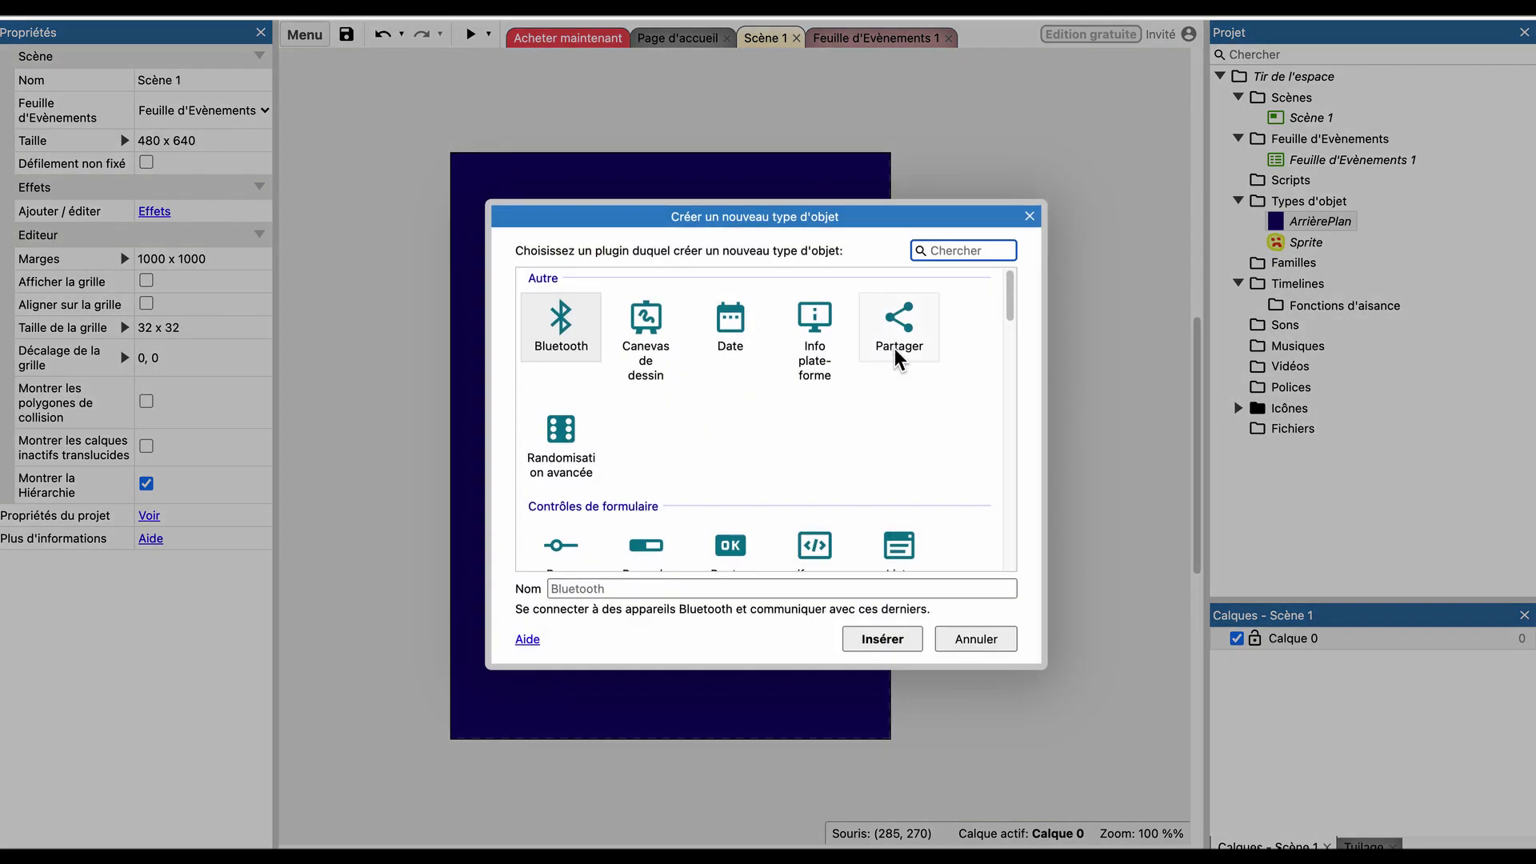
text(spri)
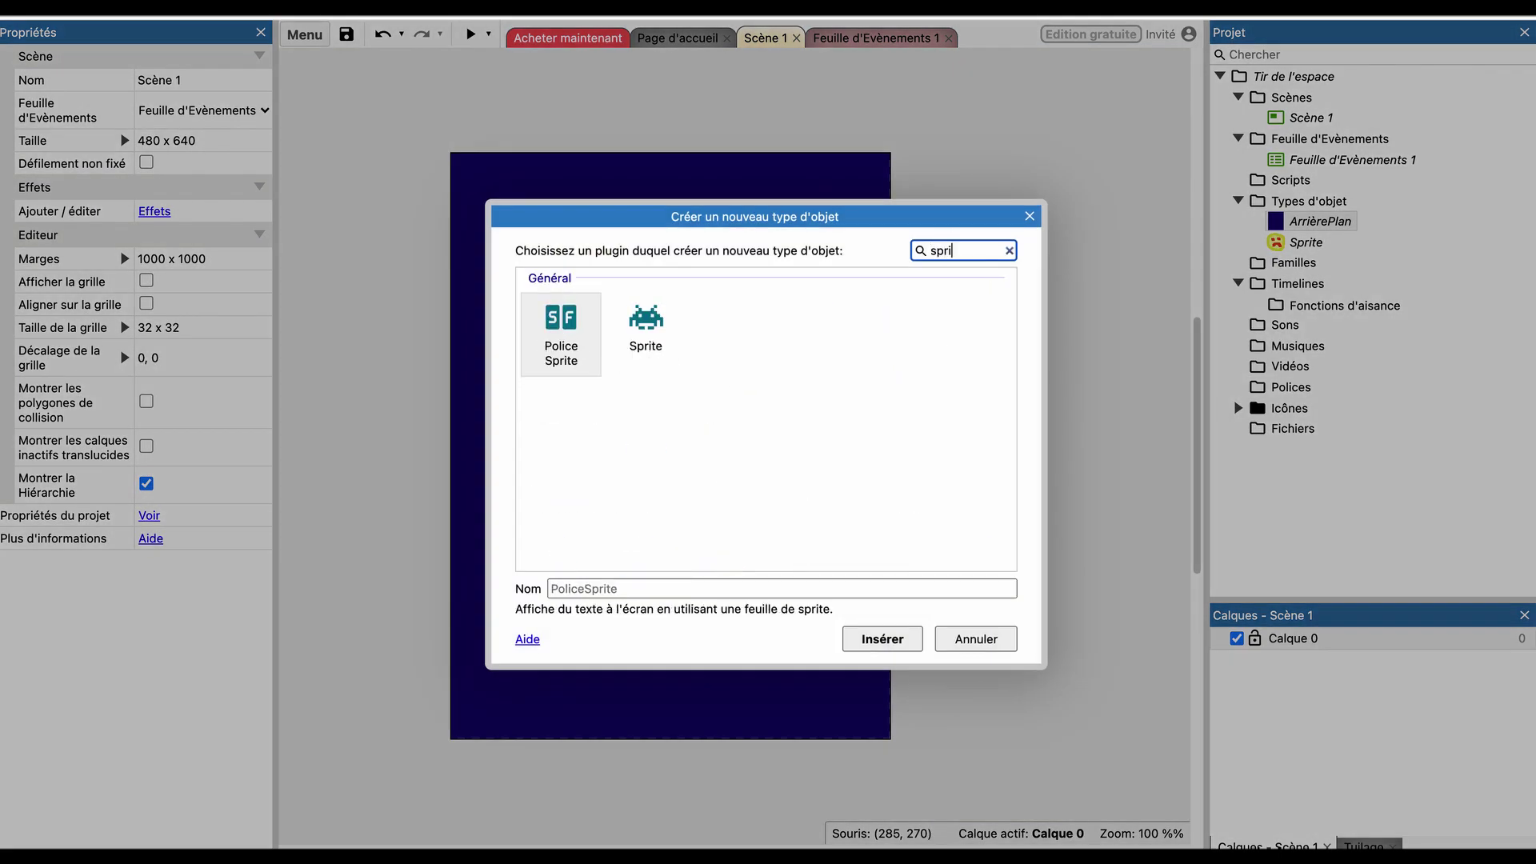
double_click(645, 320)
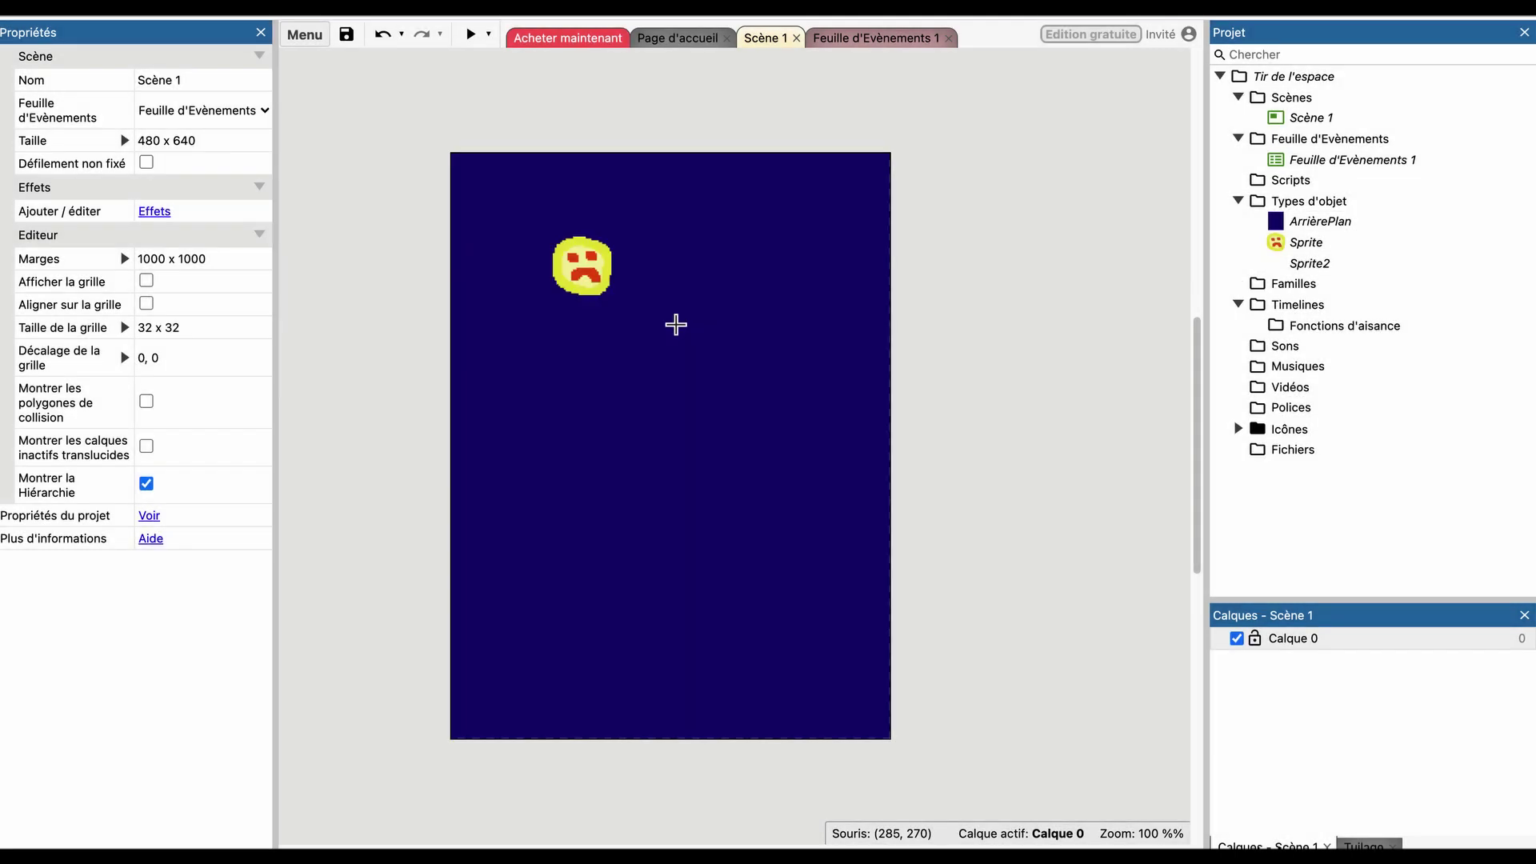
click(613, 448)
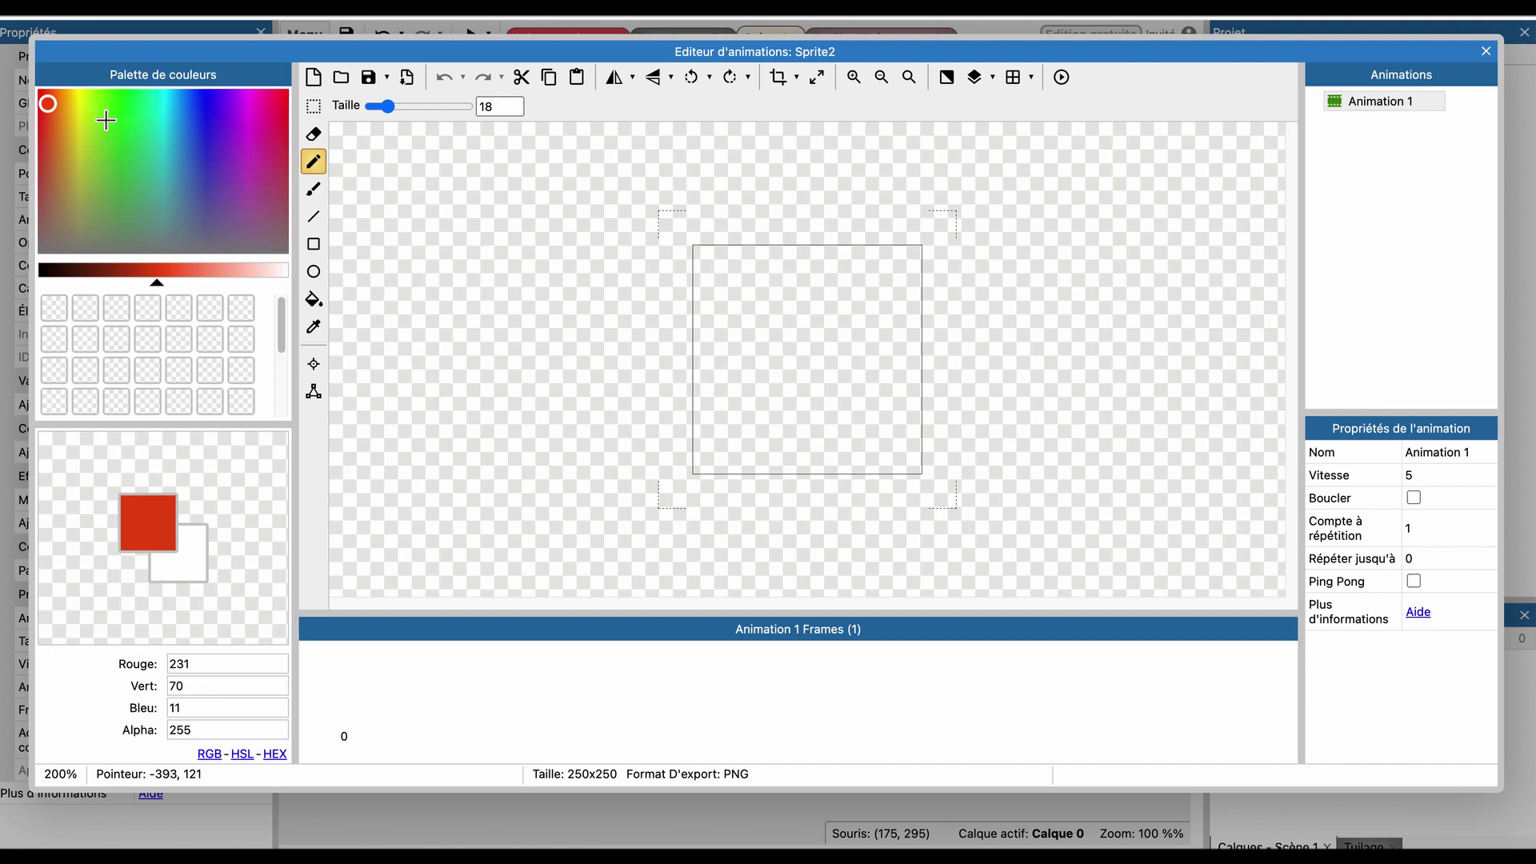
Draw an upright triangle outline in green (RGB 22, 187, 28) on the new sprite's canvas with the 18-pixel pencil.
click(118, 121)
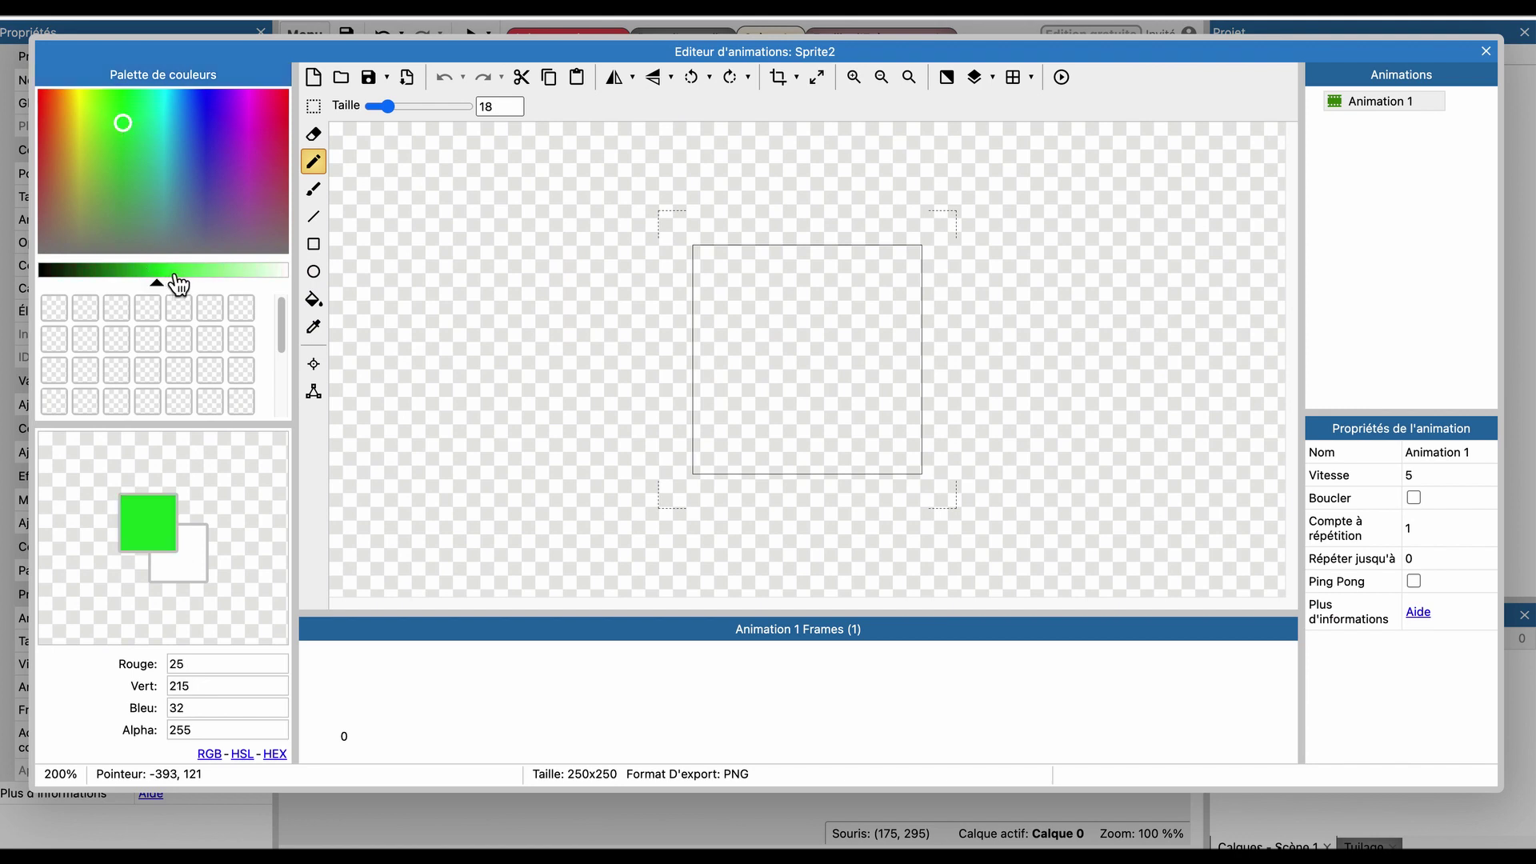
click(177, 280)
click(142, 275)
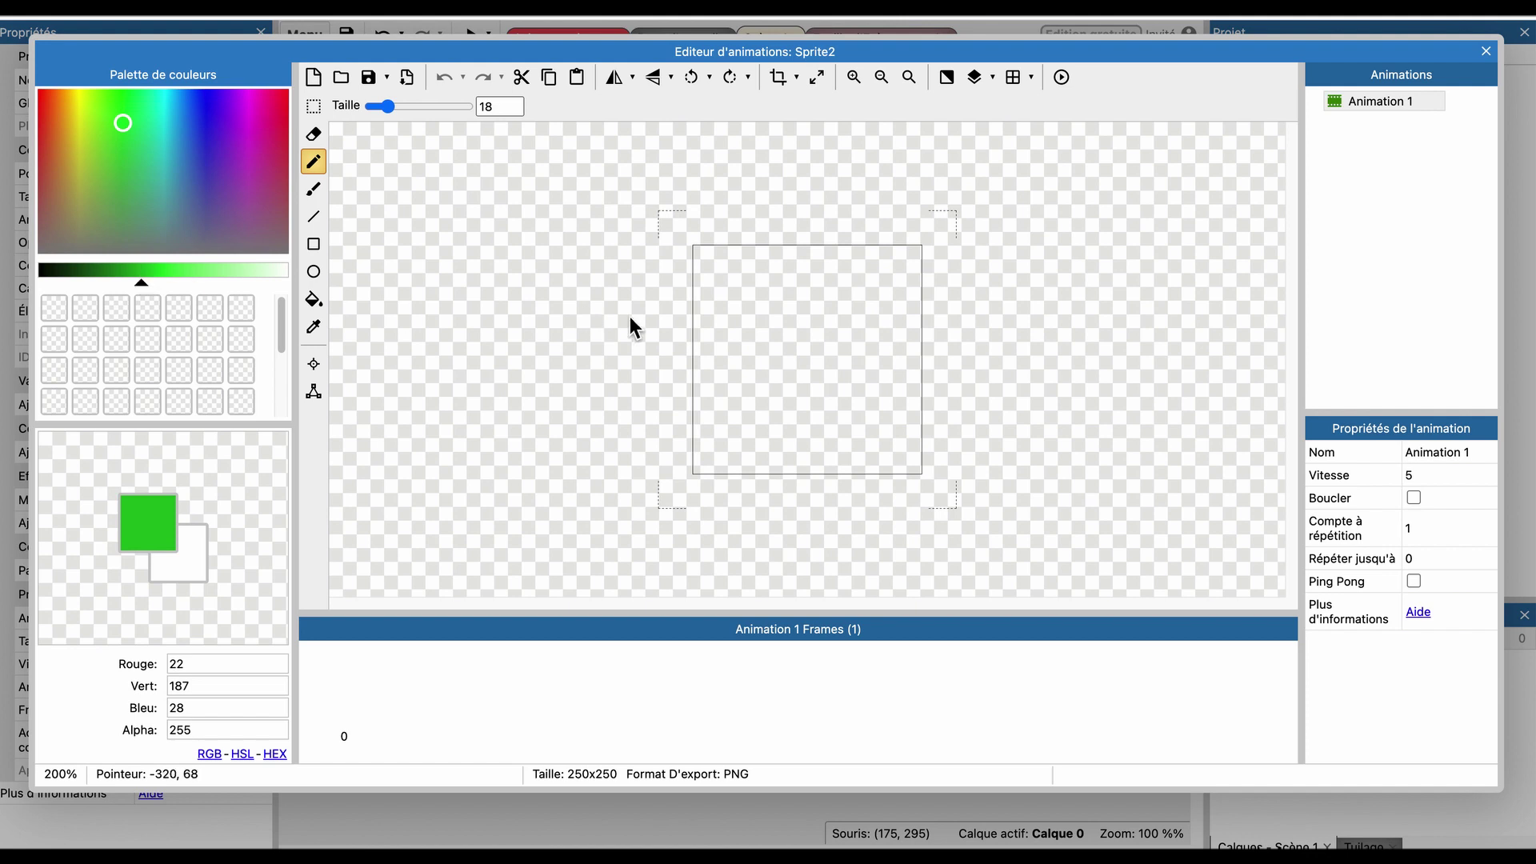
click(818, 322)
key(ctrl+z)
drag(765, 301, 765, 287)
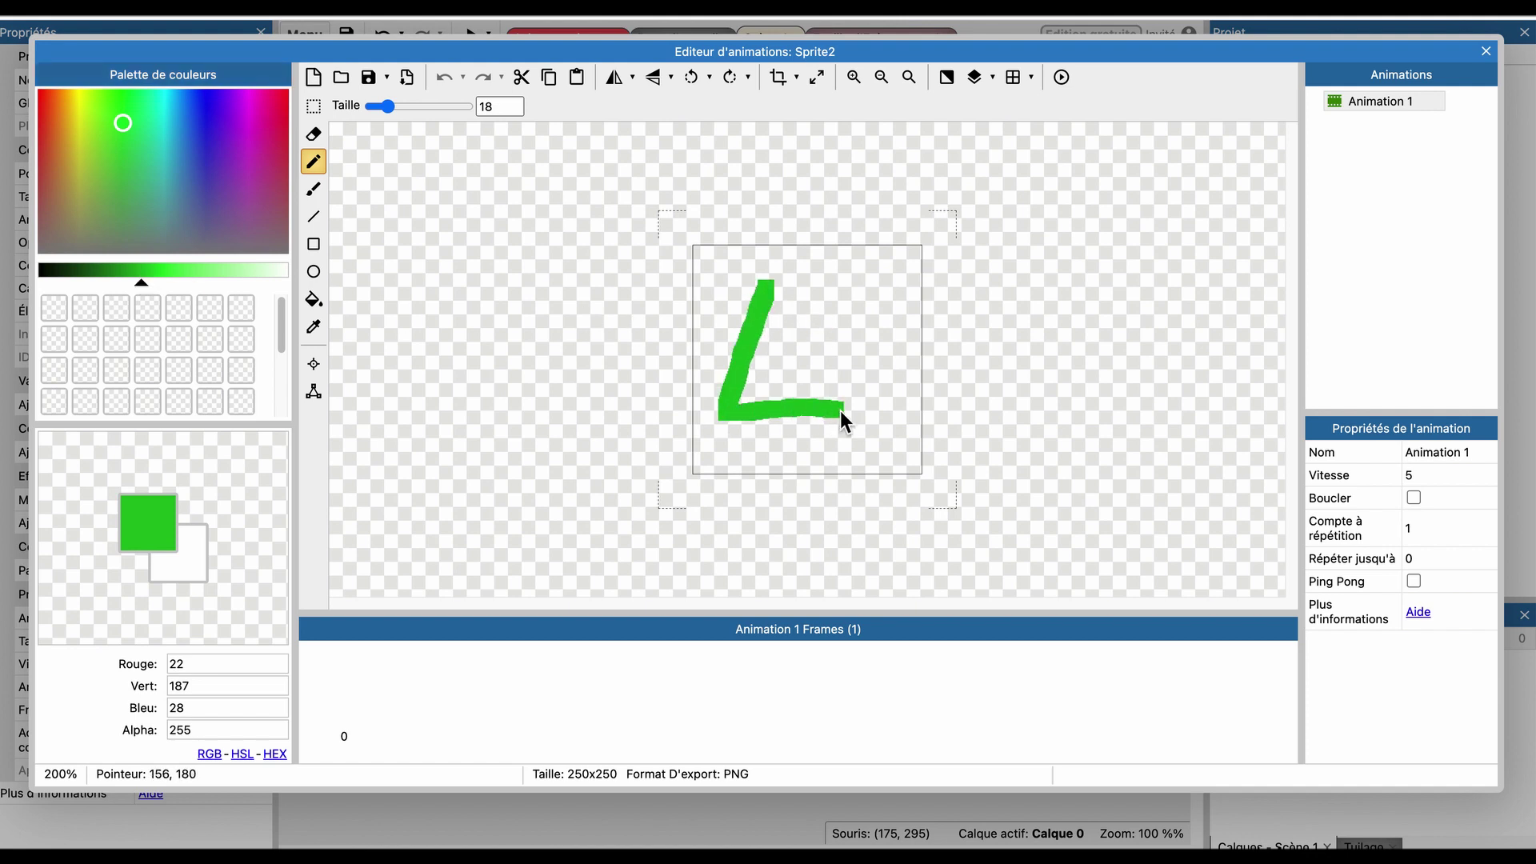
mouse_move(850, 411)
mouse_down()
mouse_move(771, 262)
mouse_move(759, 286)
mouse_up()
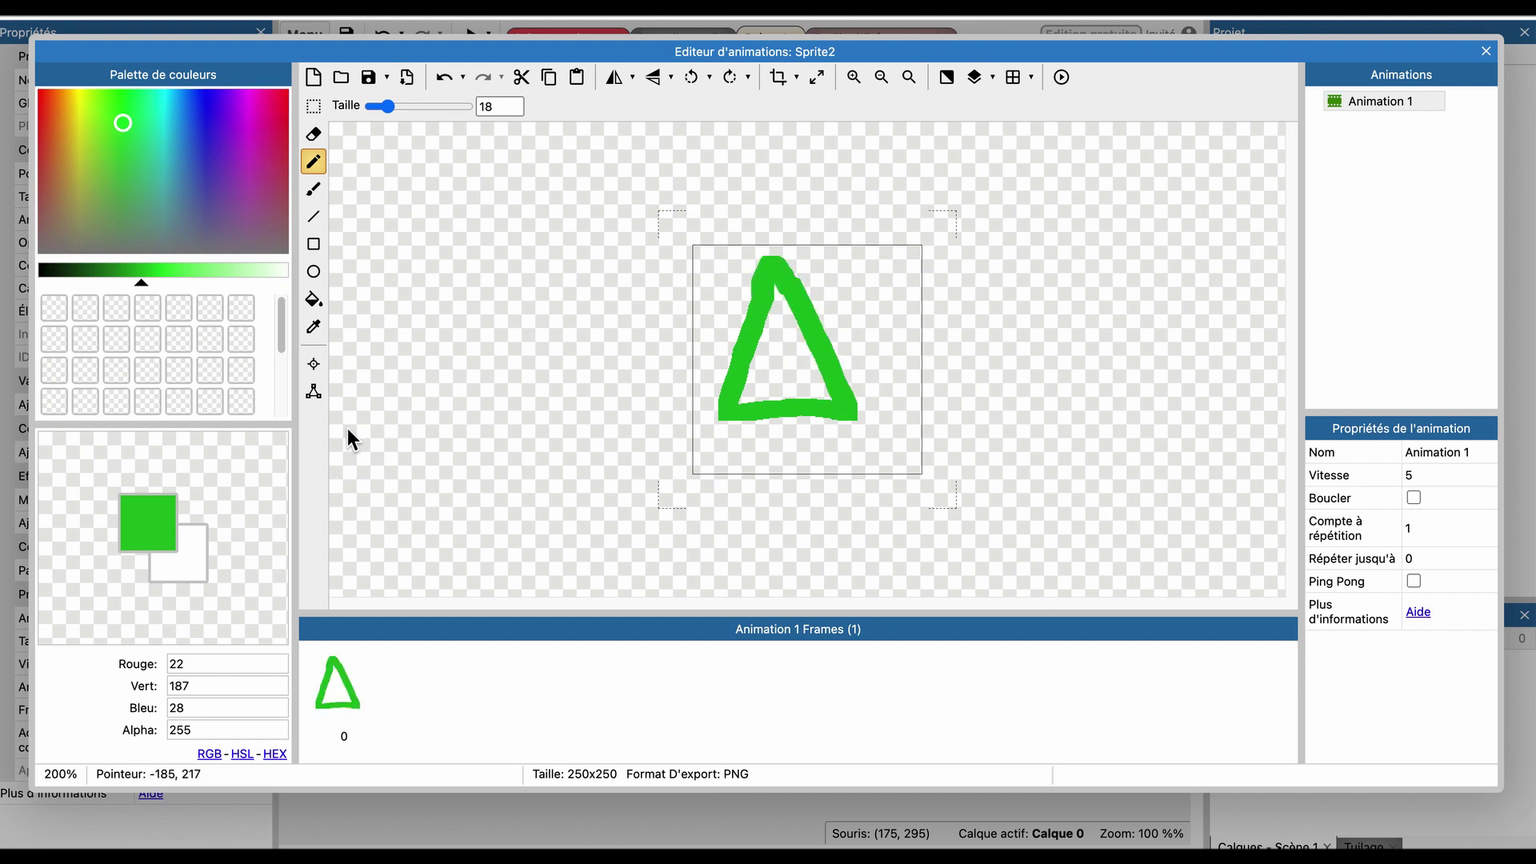
Fill the inside of the green triangle with light green (RGB 86, 234, 92).
click(196, 272)
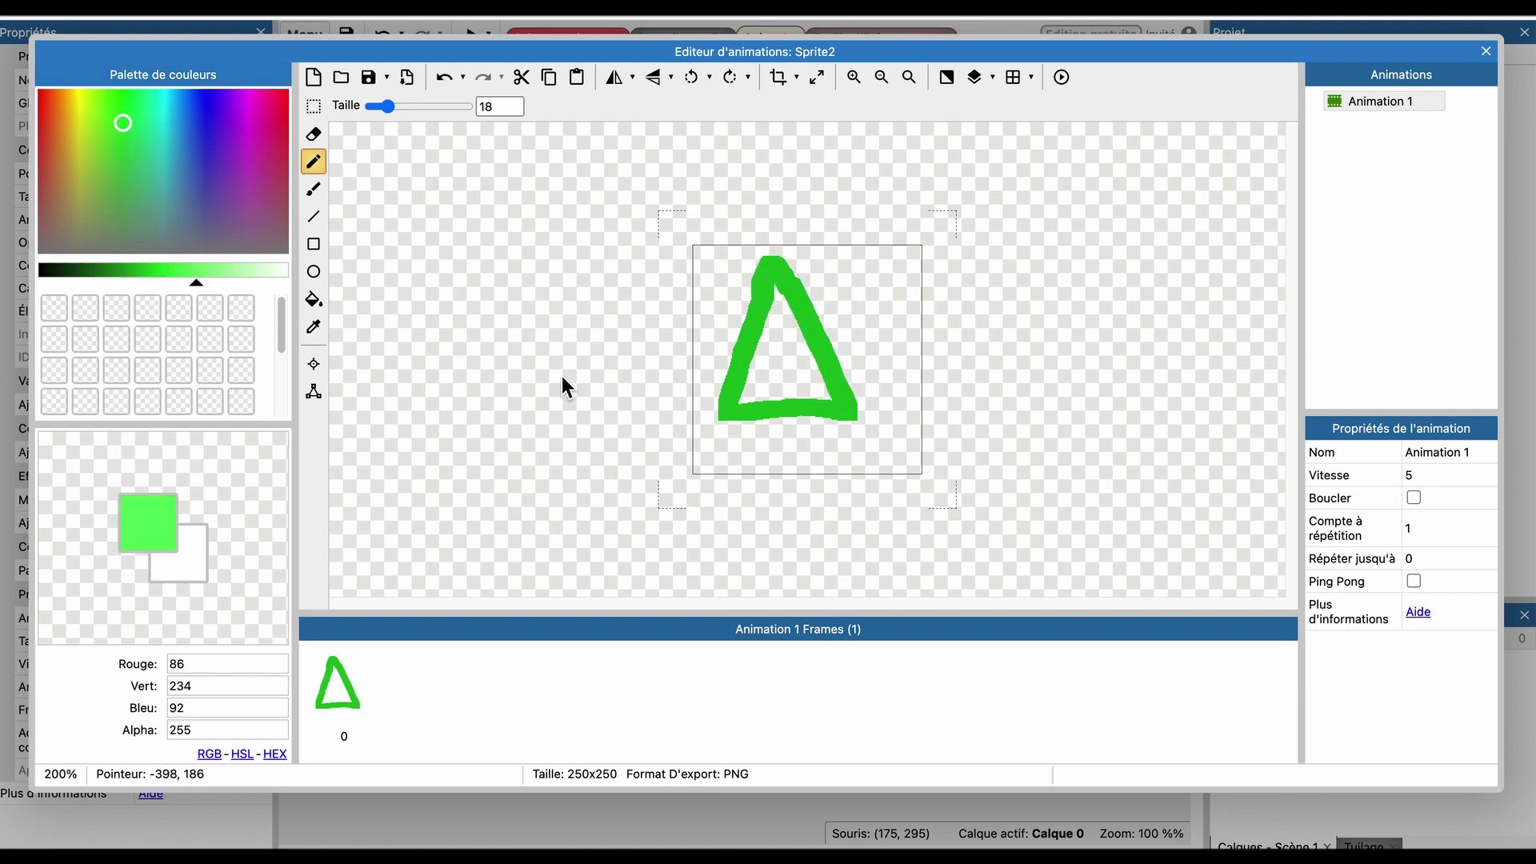
click(313, 299)
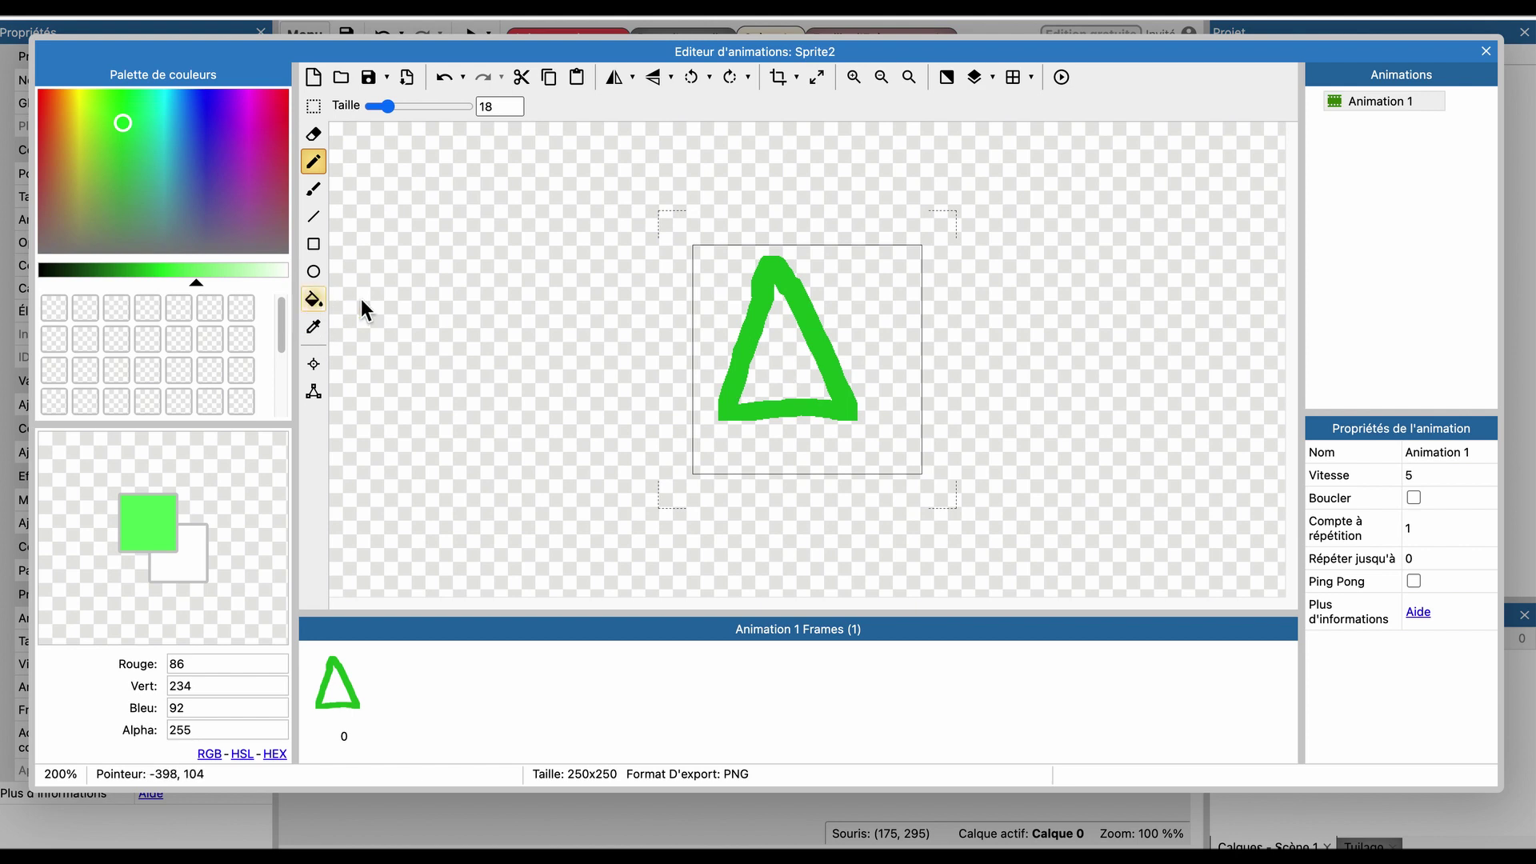
click(787, 351)
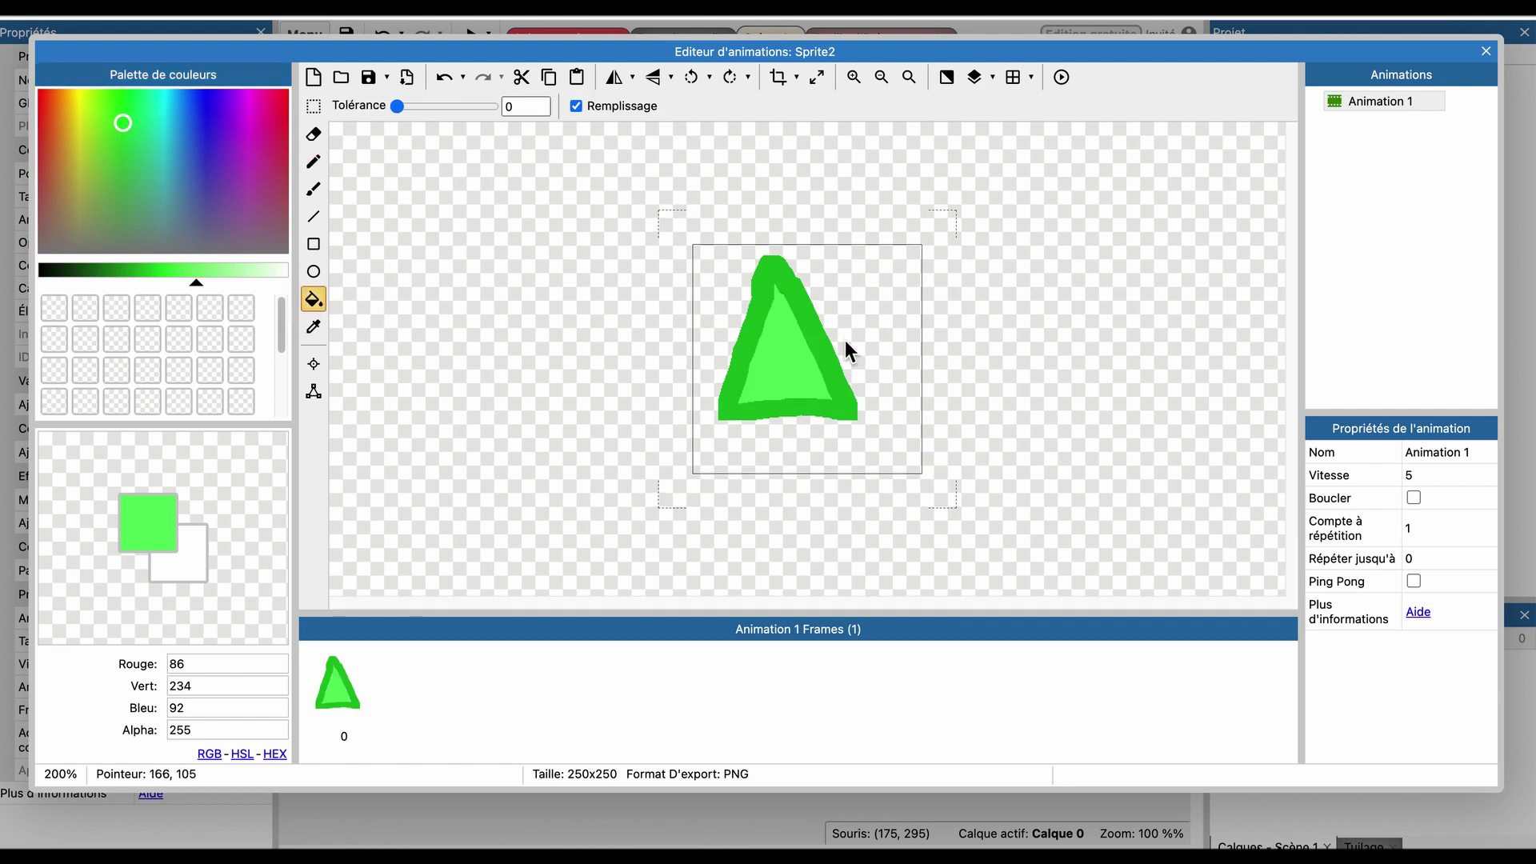
Draw two rectangular eyes and a smiling mouth on the green triangle in tan (RGB 211, 187, 109) with the 18-pixel pencil.
click(853, 77)
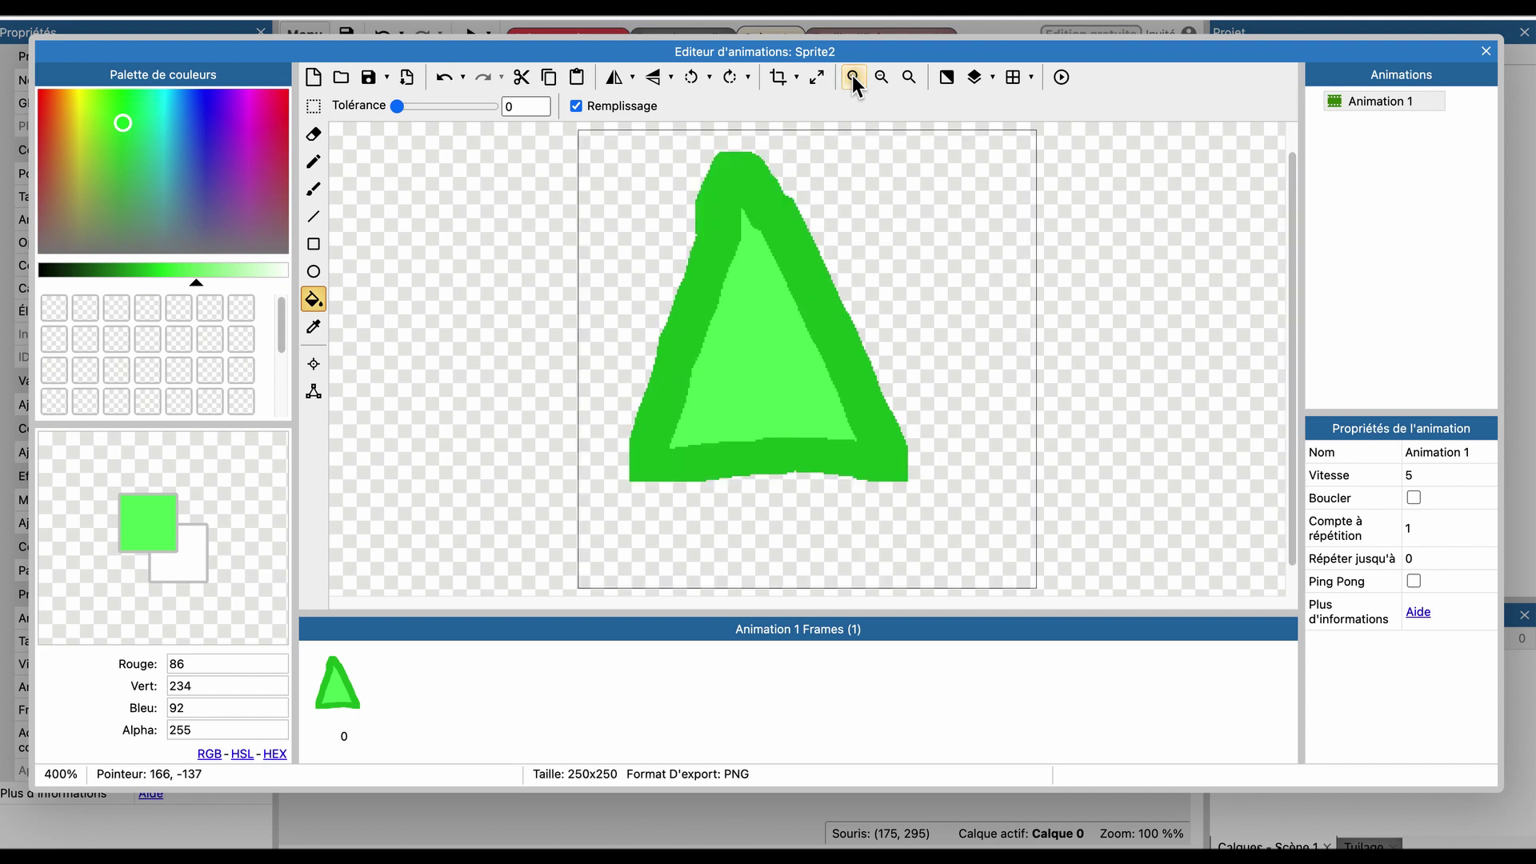
click(852, 76)
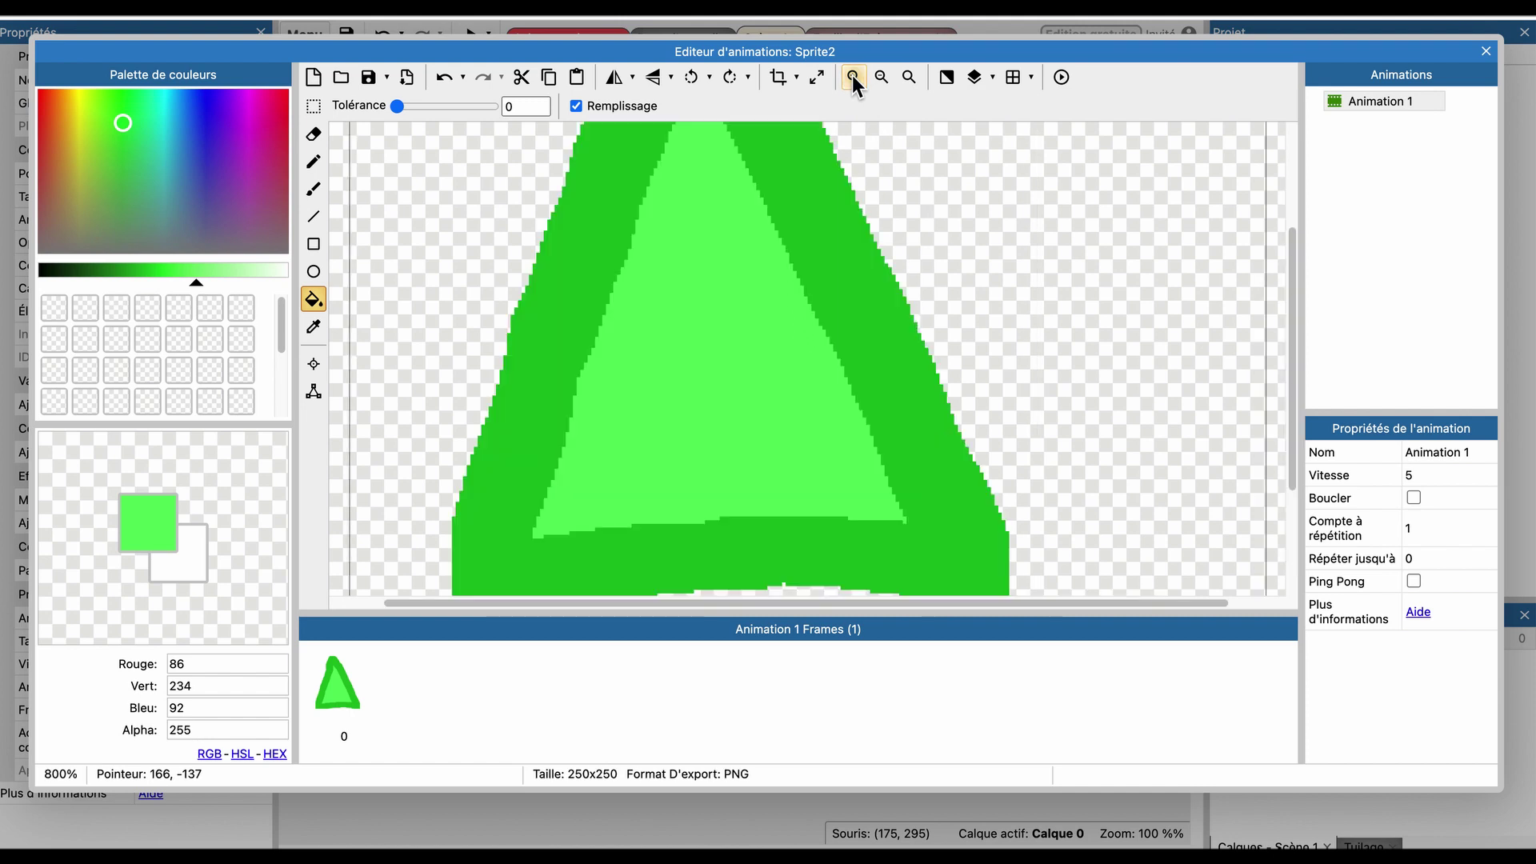
click(190, 118)
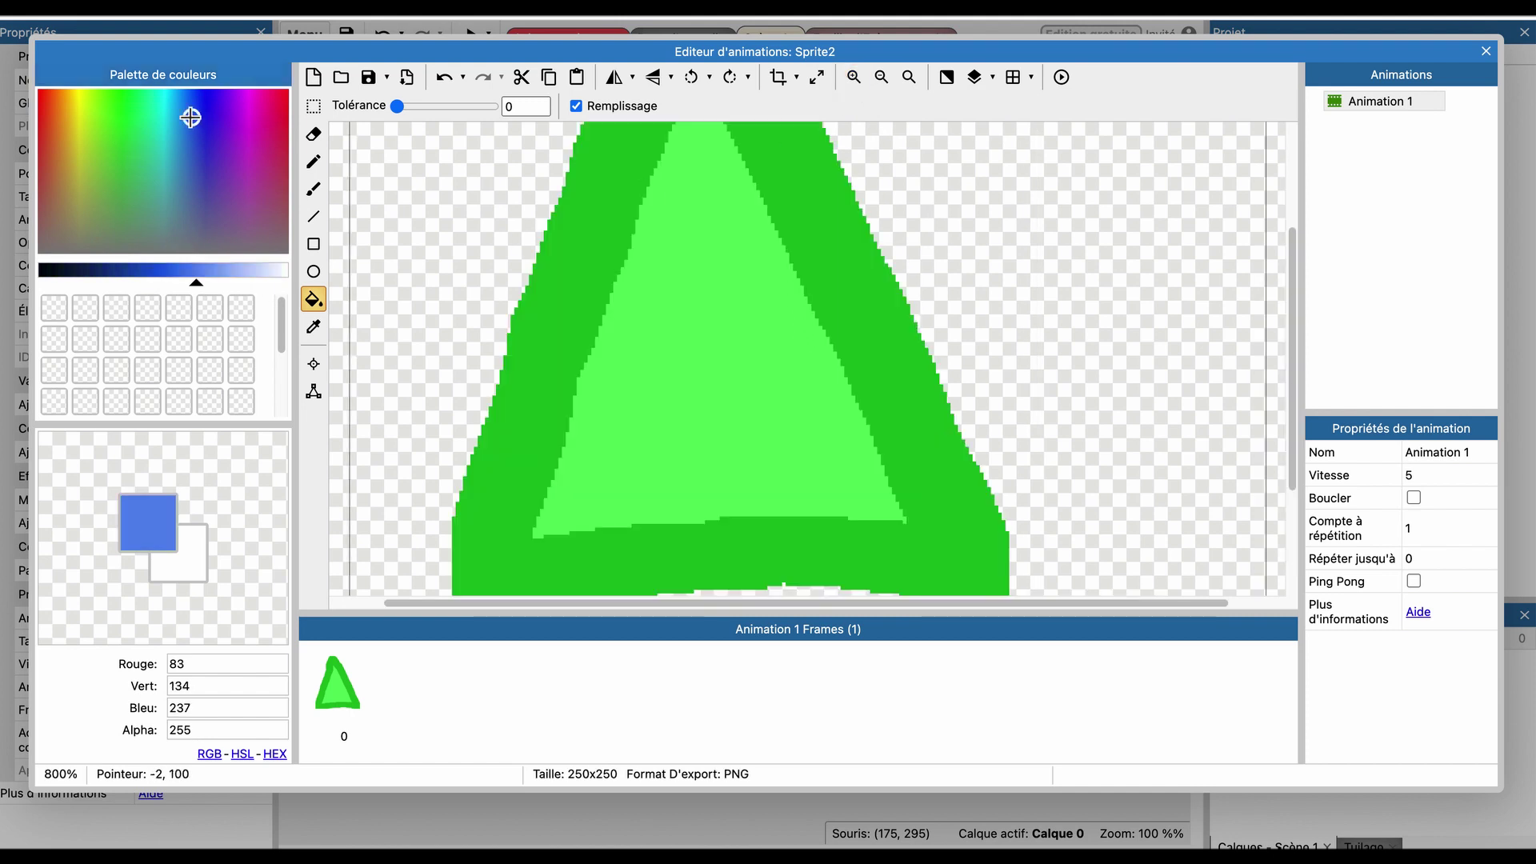
click(70, 165)
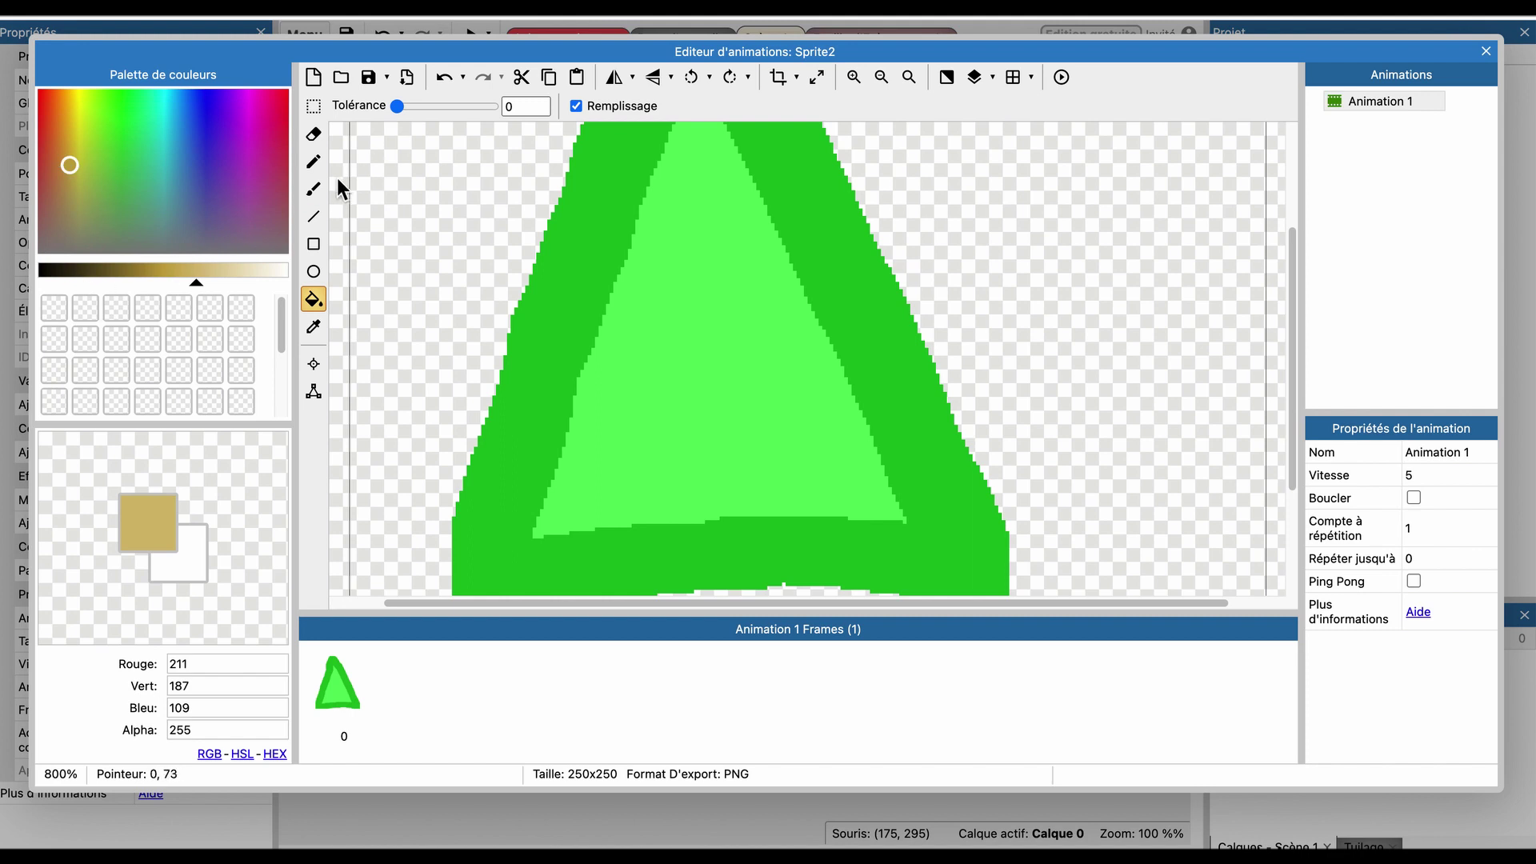
click(313, 161)
click(644, 286)
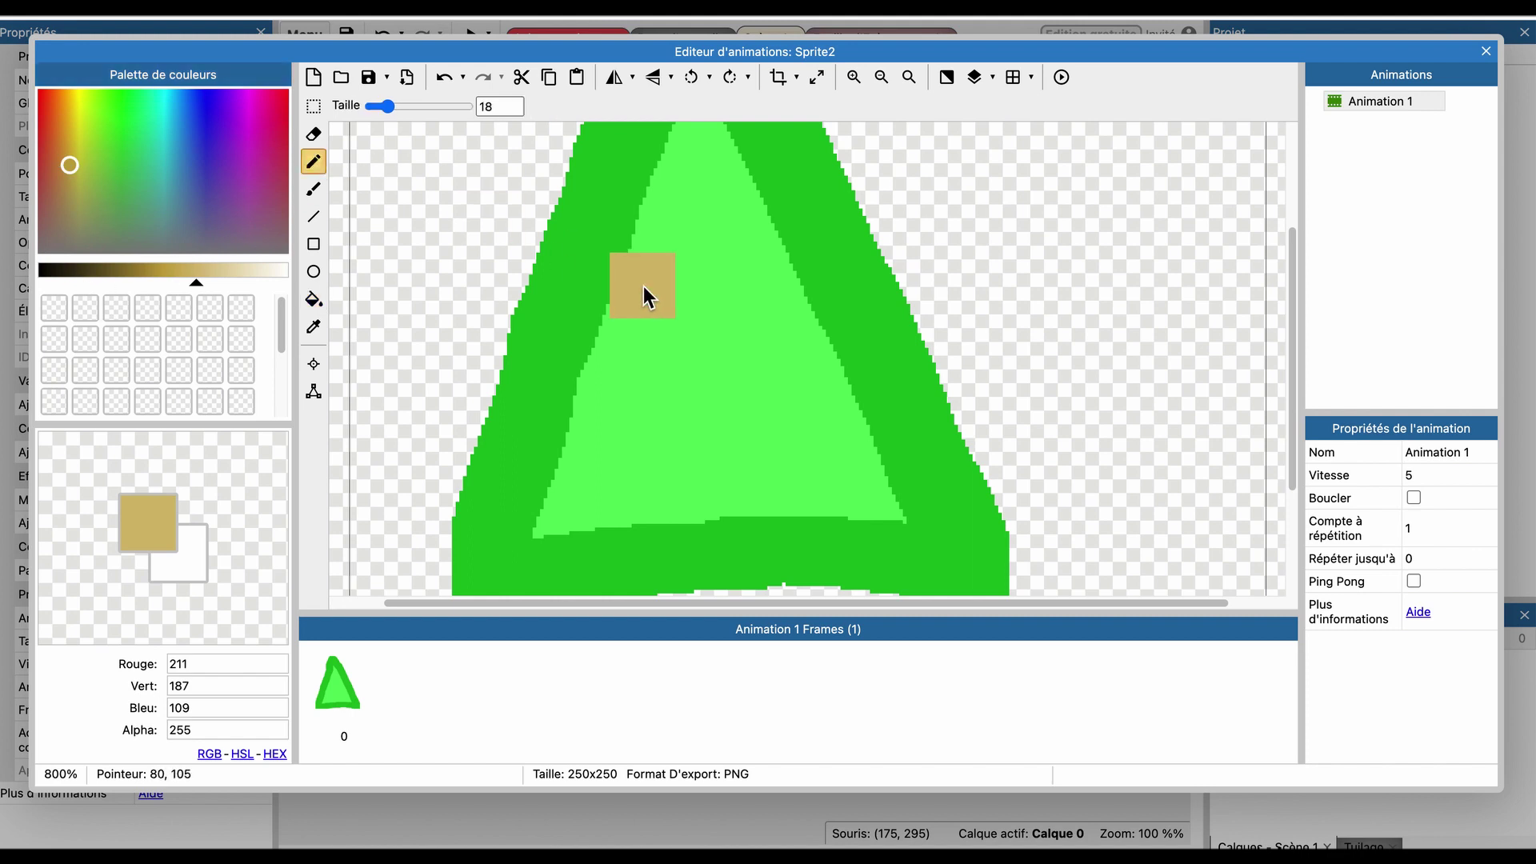
drag(644, 286, 618, 286)
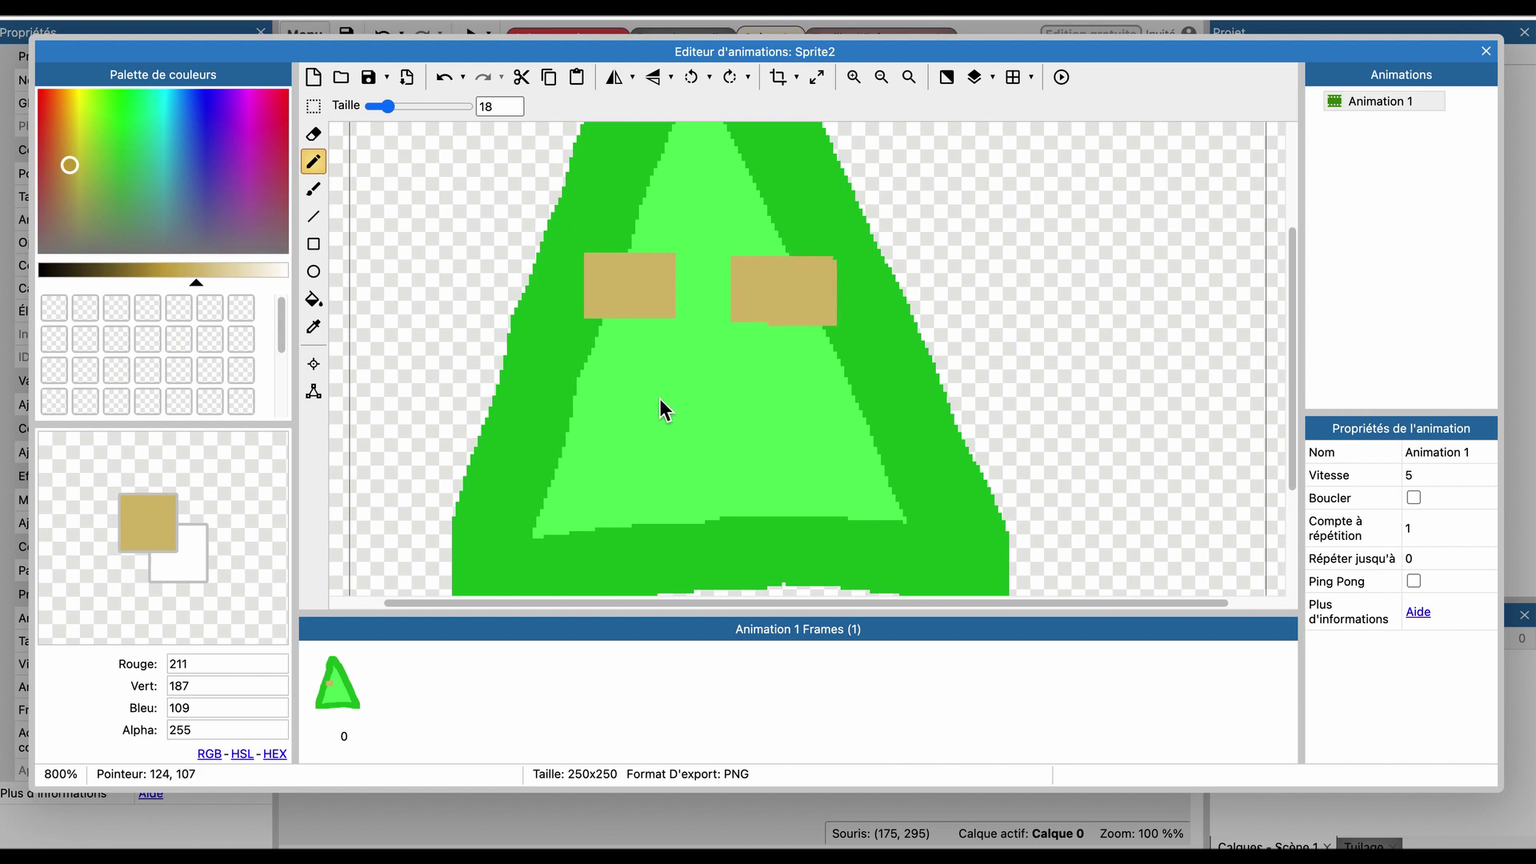
click(622, 399)
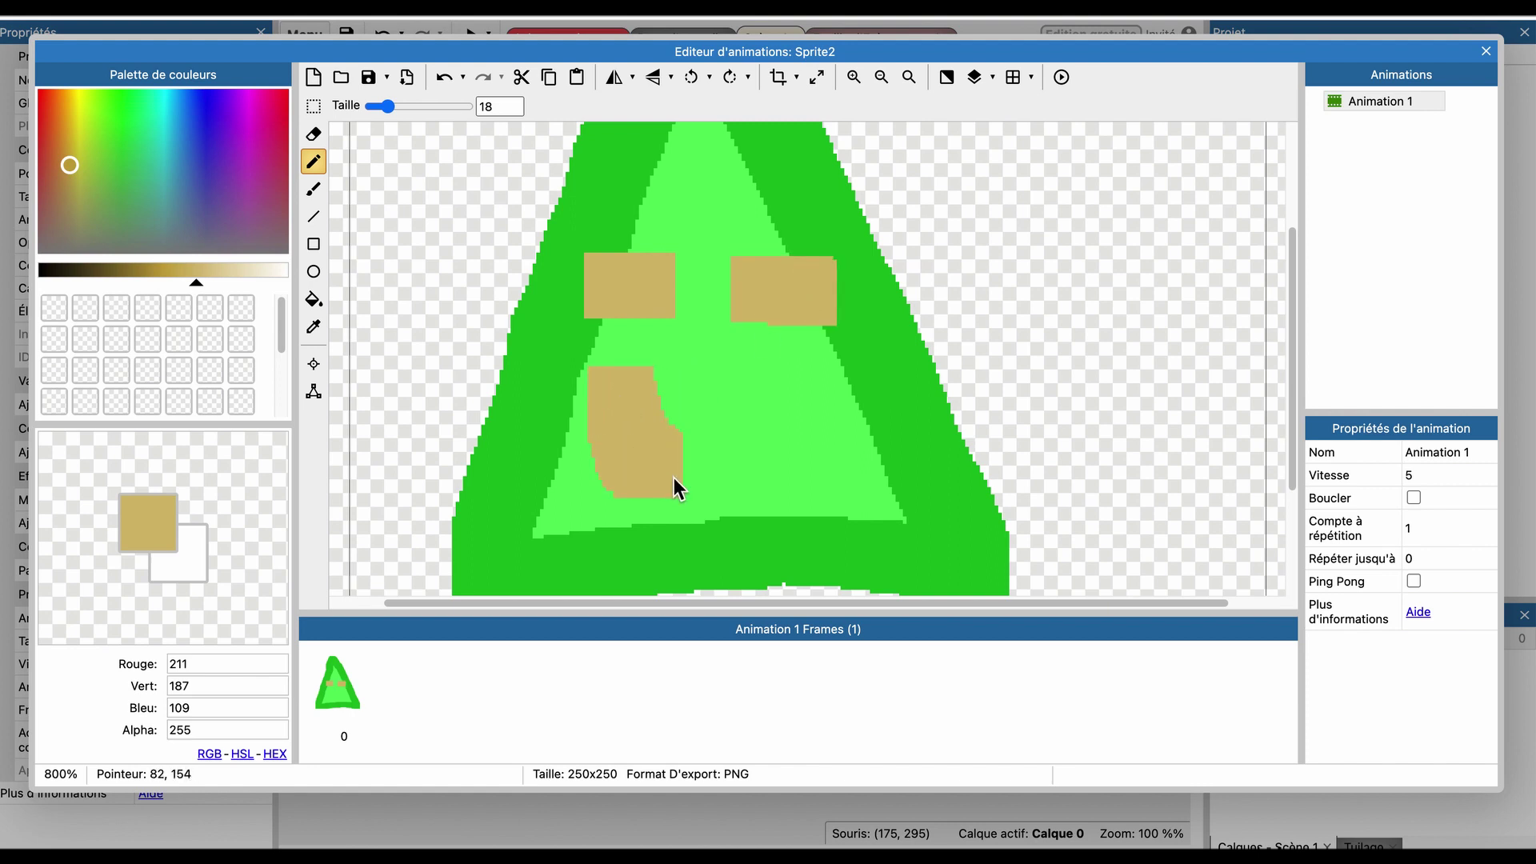
drag(731, 477, 790, 386)
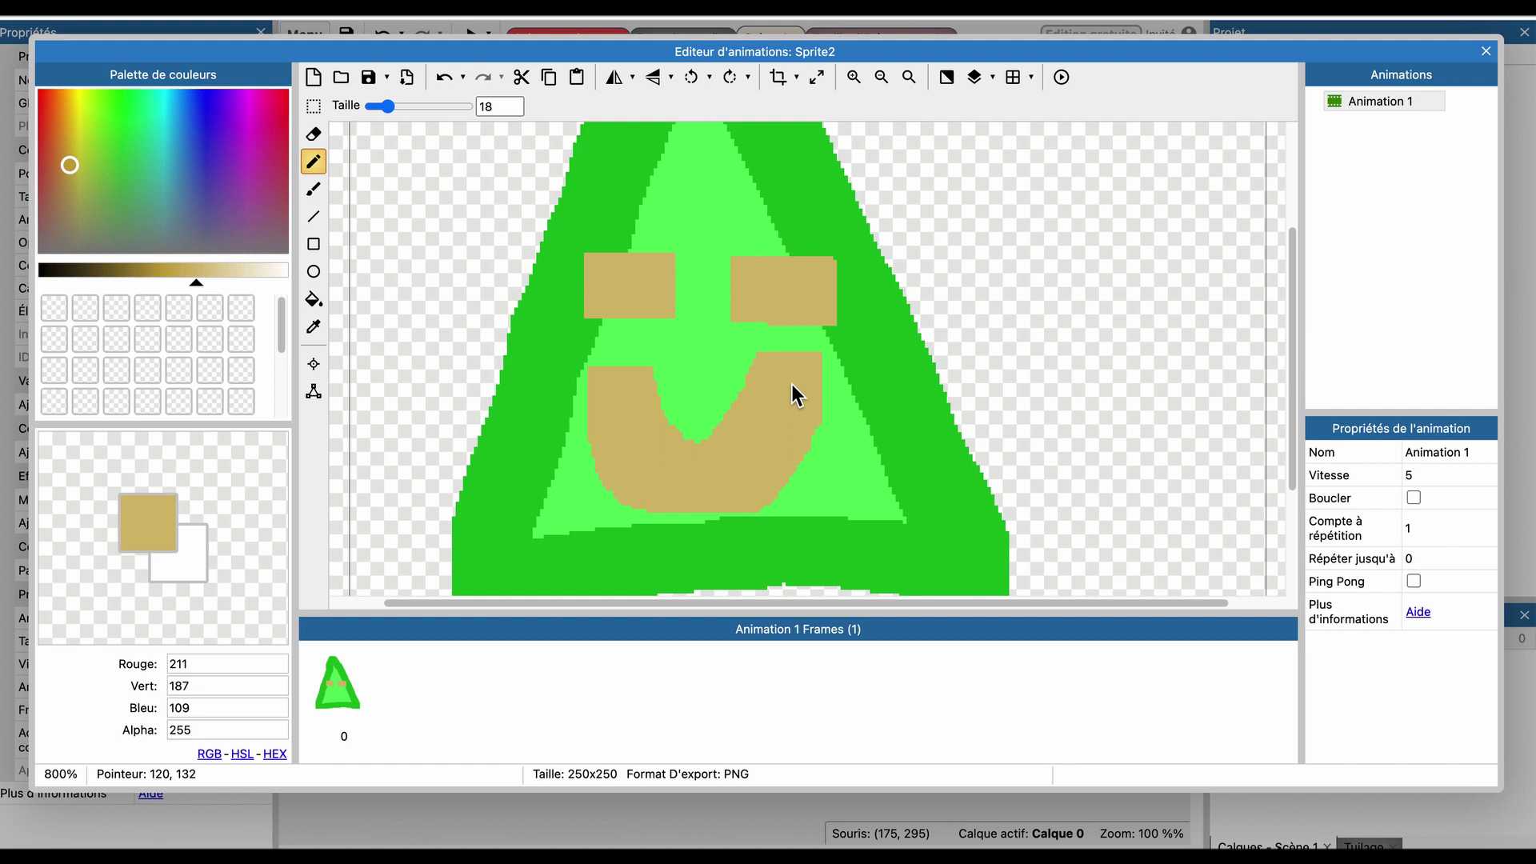
Crop the canvas to the triangle, resize the image to 32 pixels wide with the aspect ratio kept, and close the animation editor.
click(777, 76)
click(902, 85)
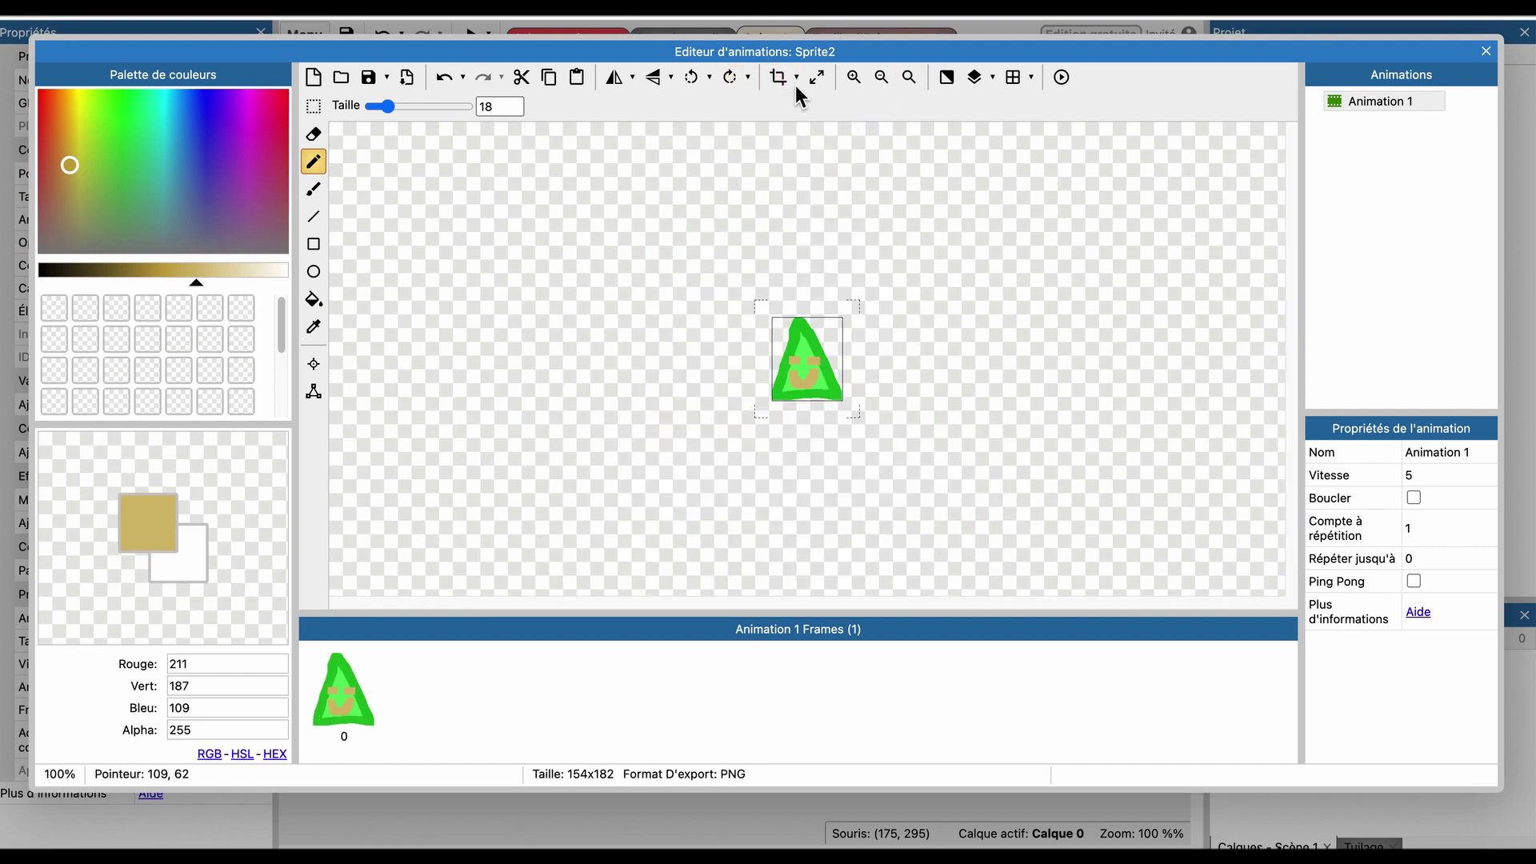
click(816, 78)
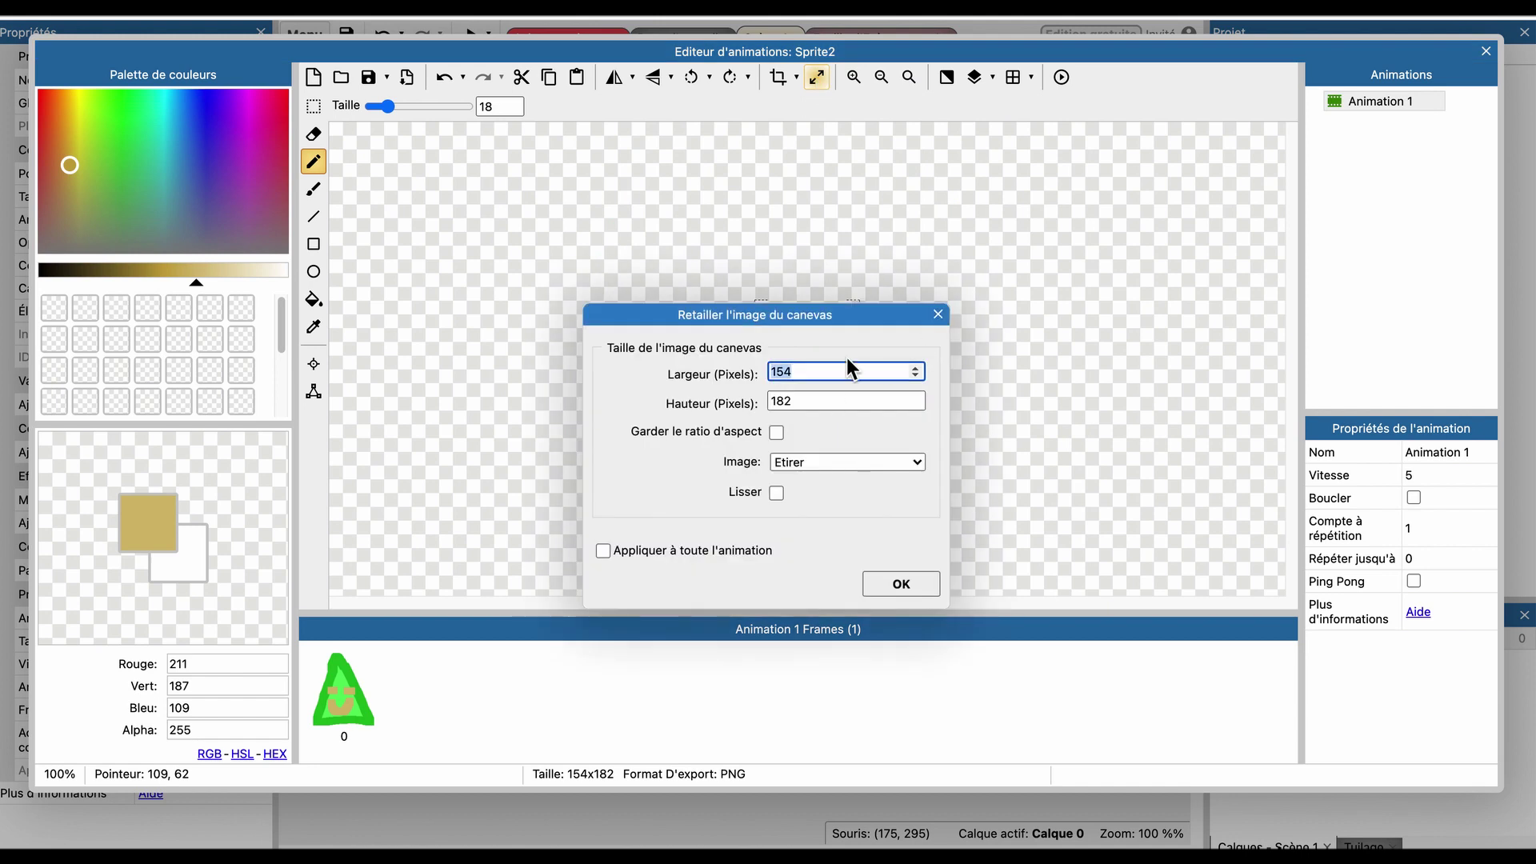
click(776, 432)
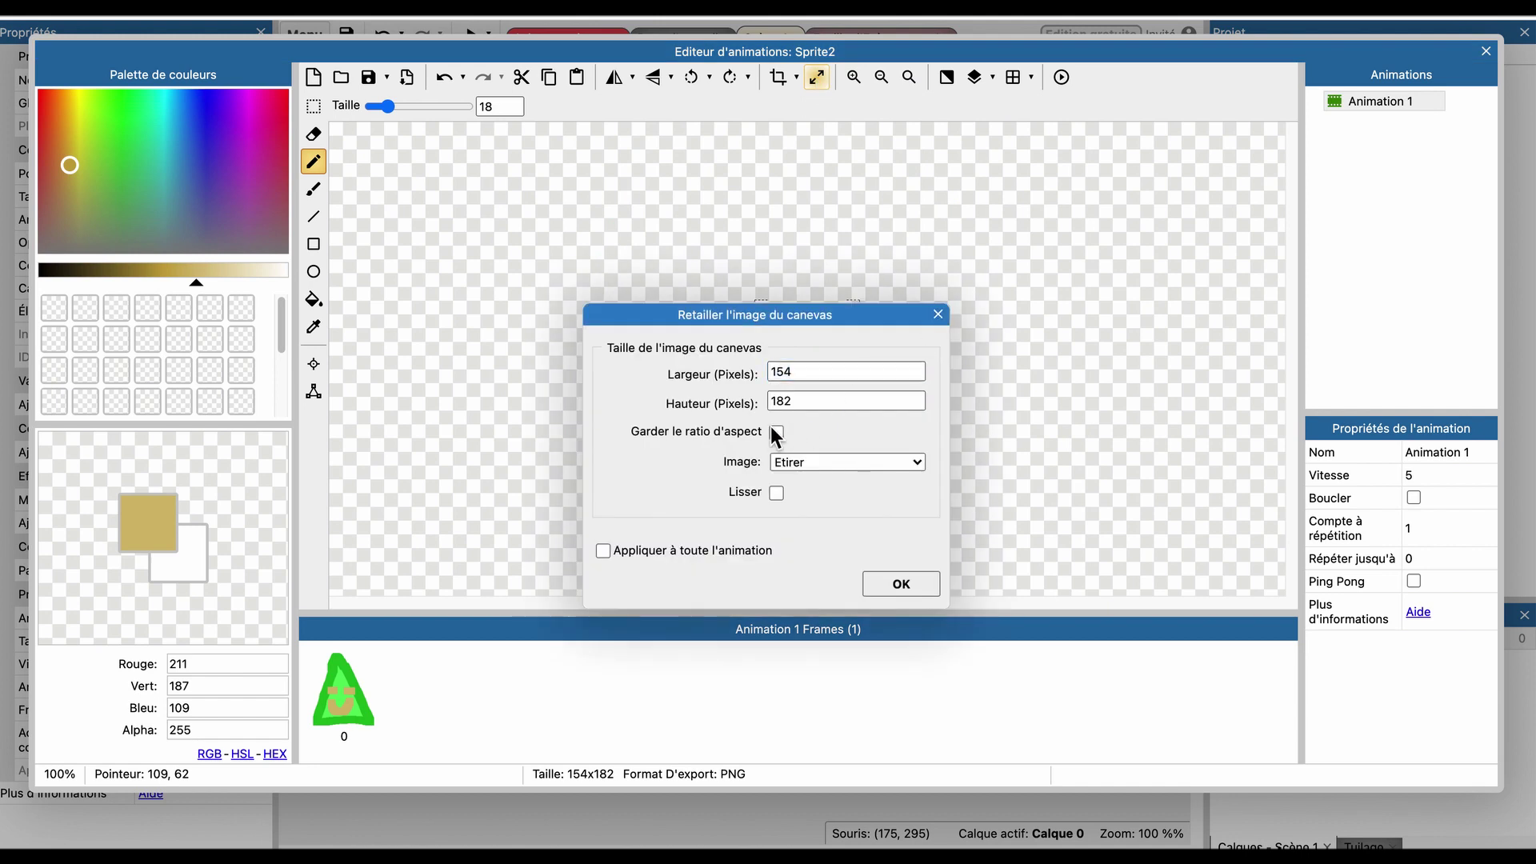
double_click(834, 371)
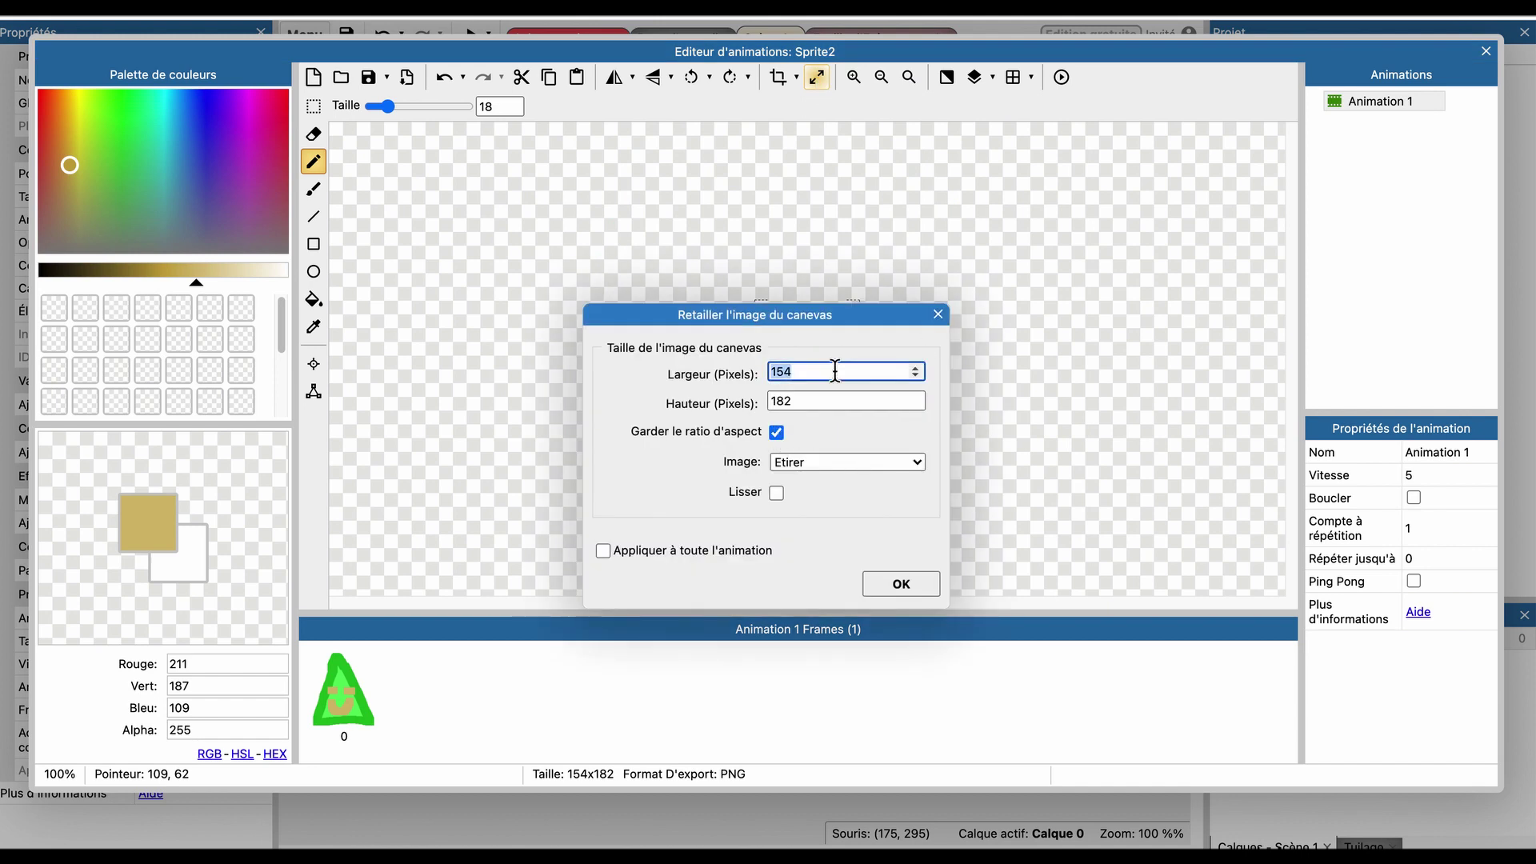
text(32)
key(Tab)
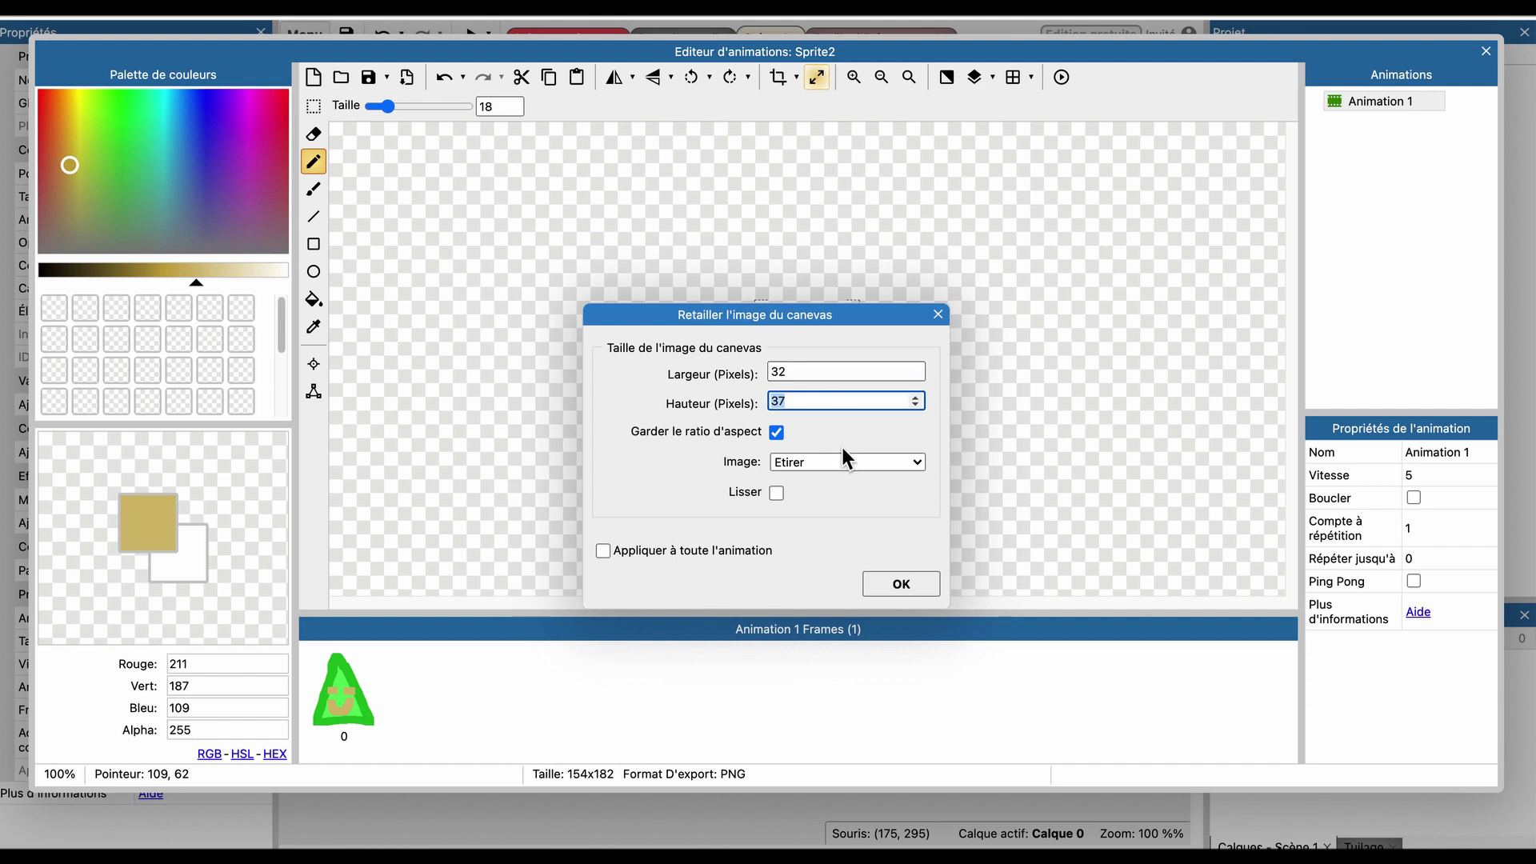
click(902, 584)
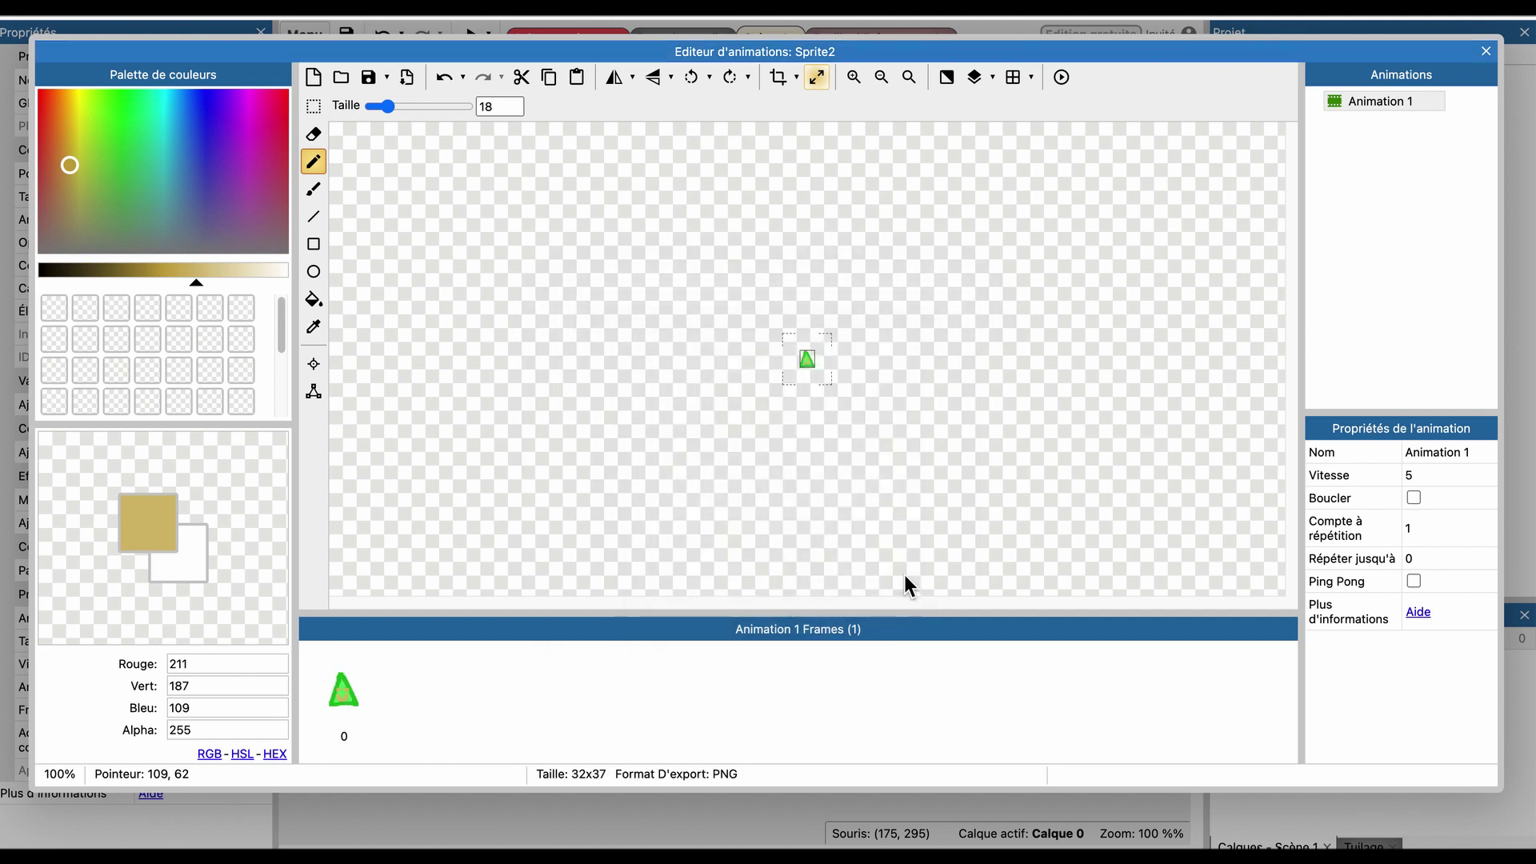
click(1485, 50)
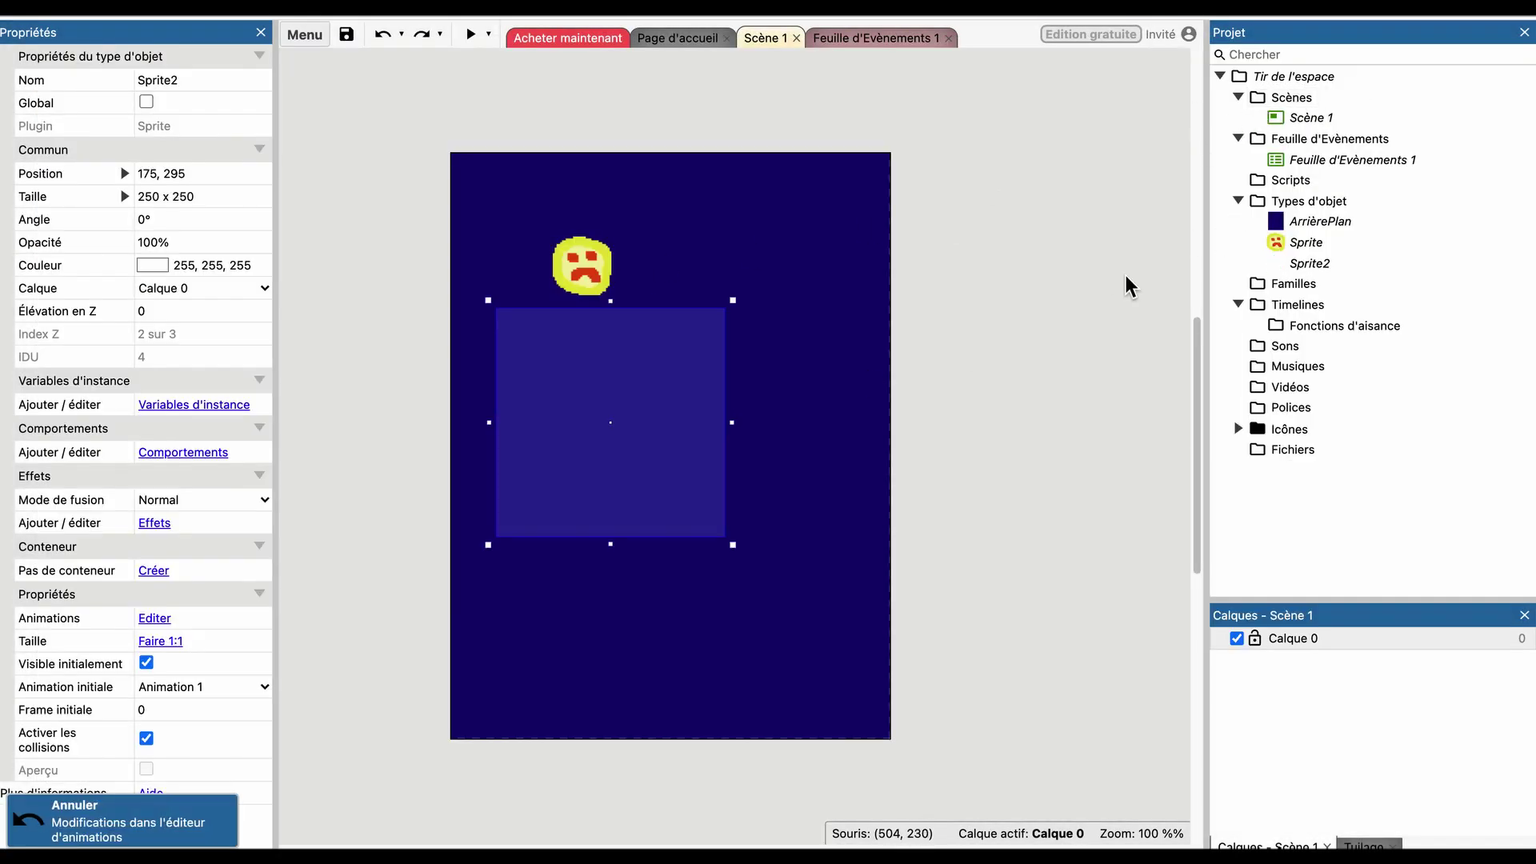
Reopen Sprite2's image and draw an upright triangle outline in green (RGB 66, 170, 14) with the 18-pixel pencil.
double_click(1291, 263)
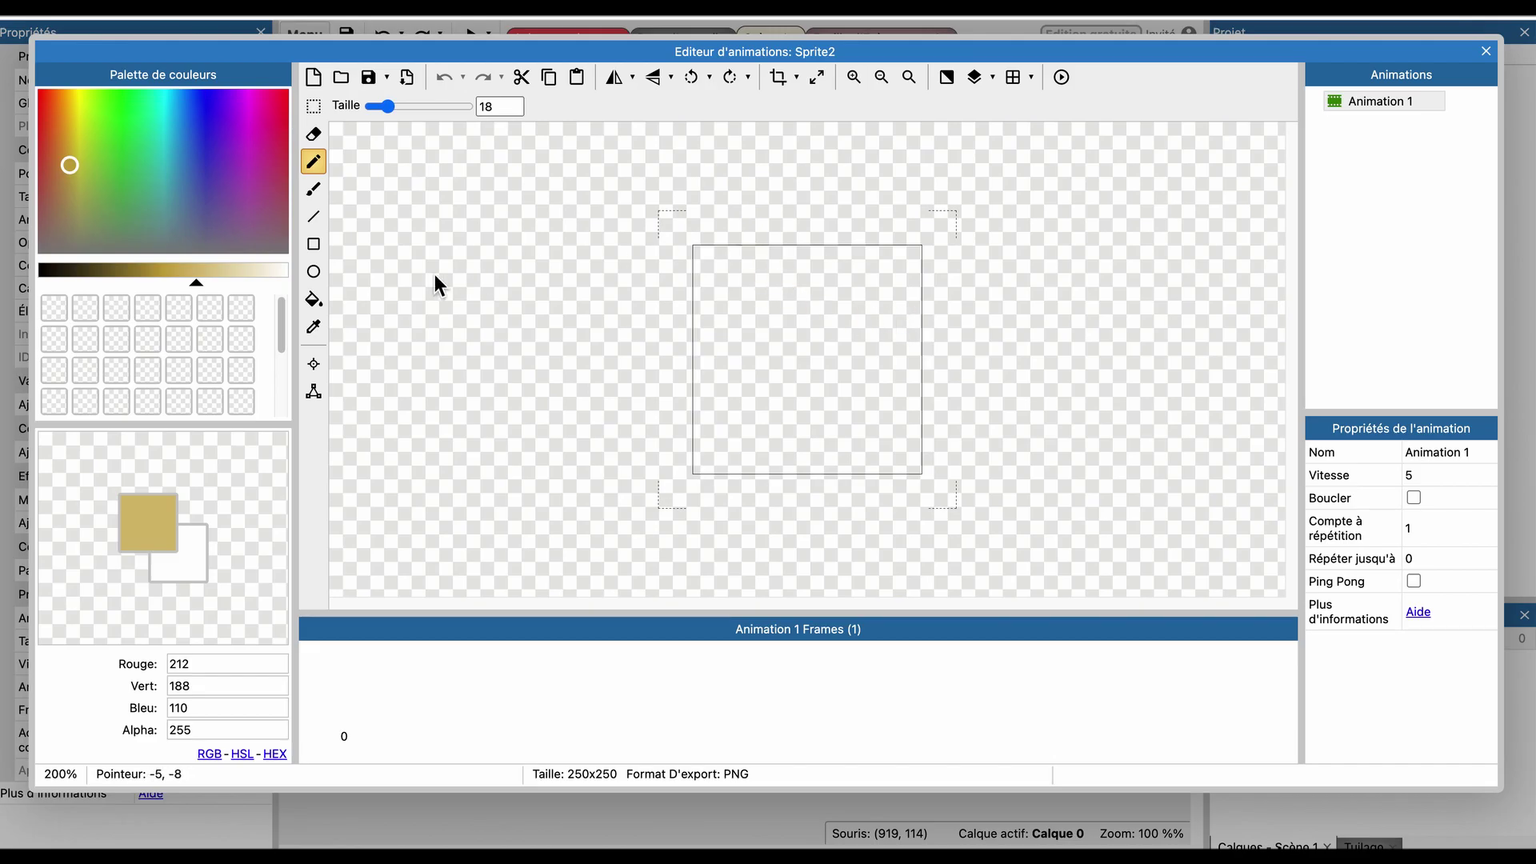
click(718, 272)
click(106, 113)
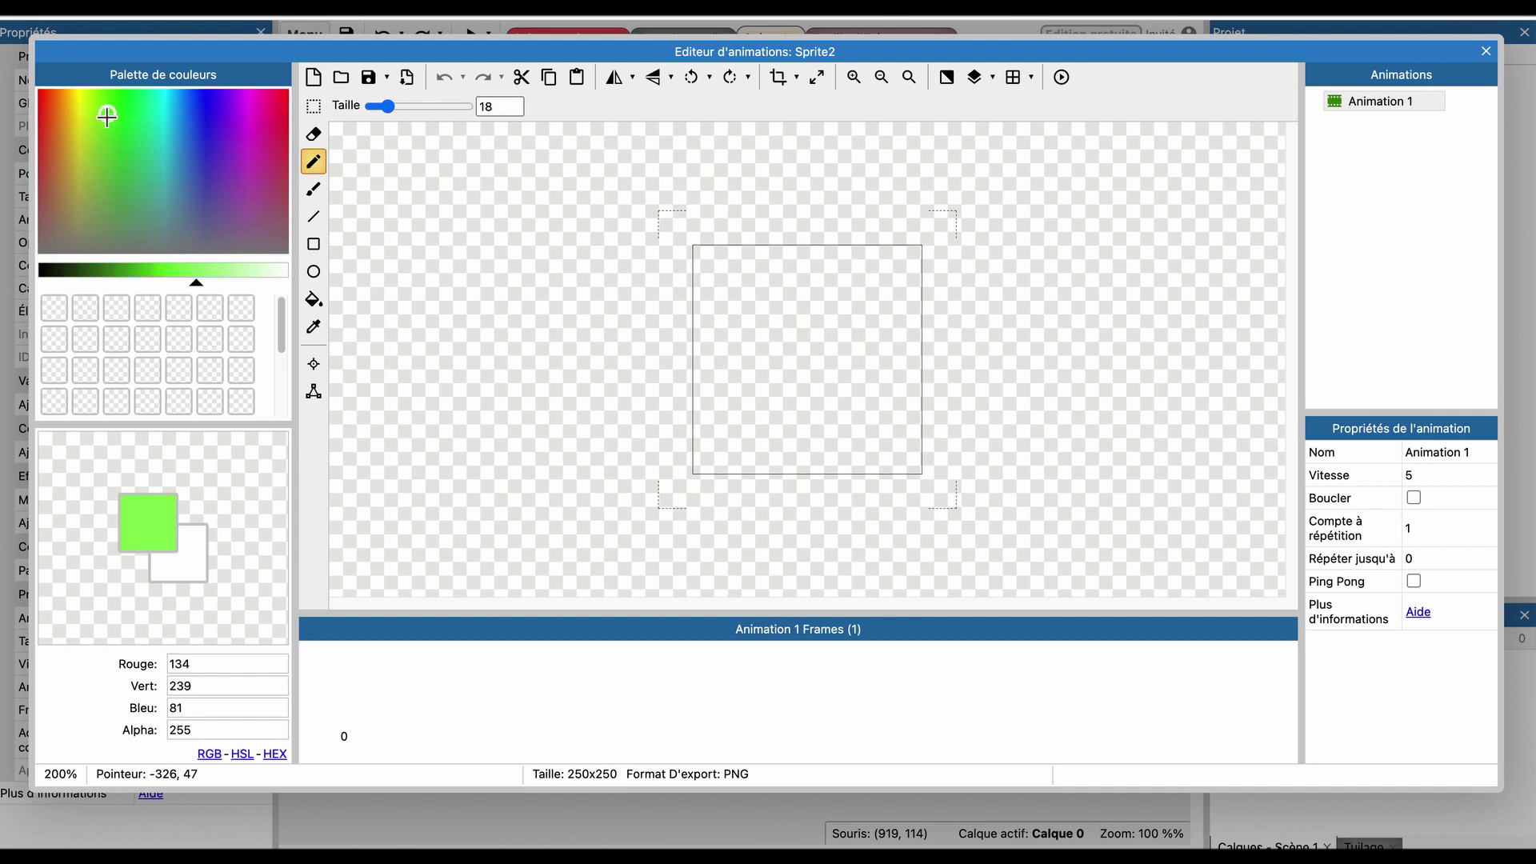
click(130, 272)
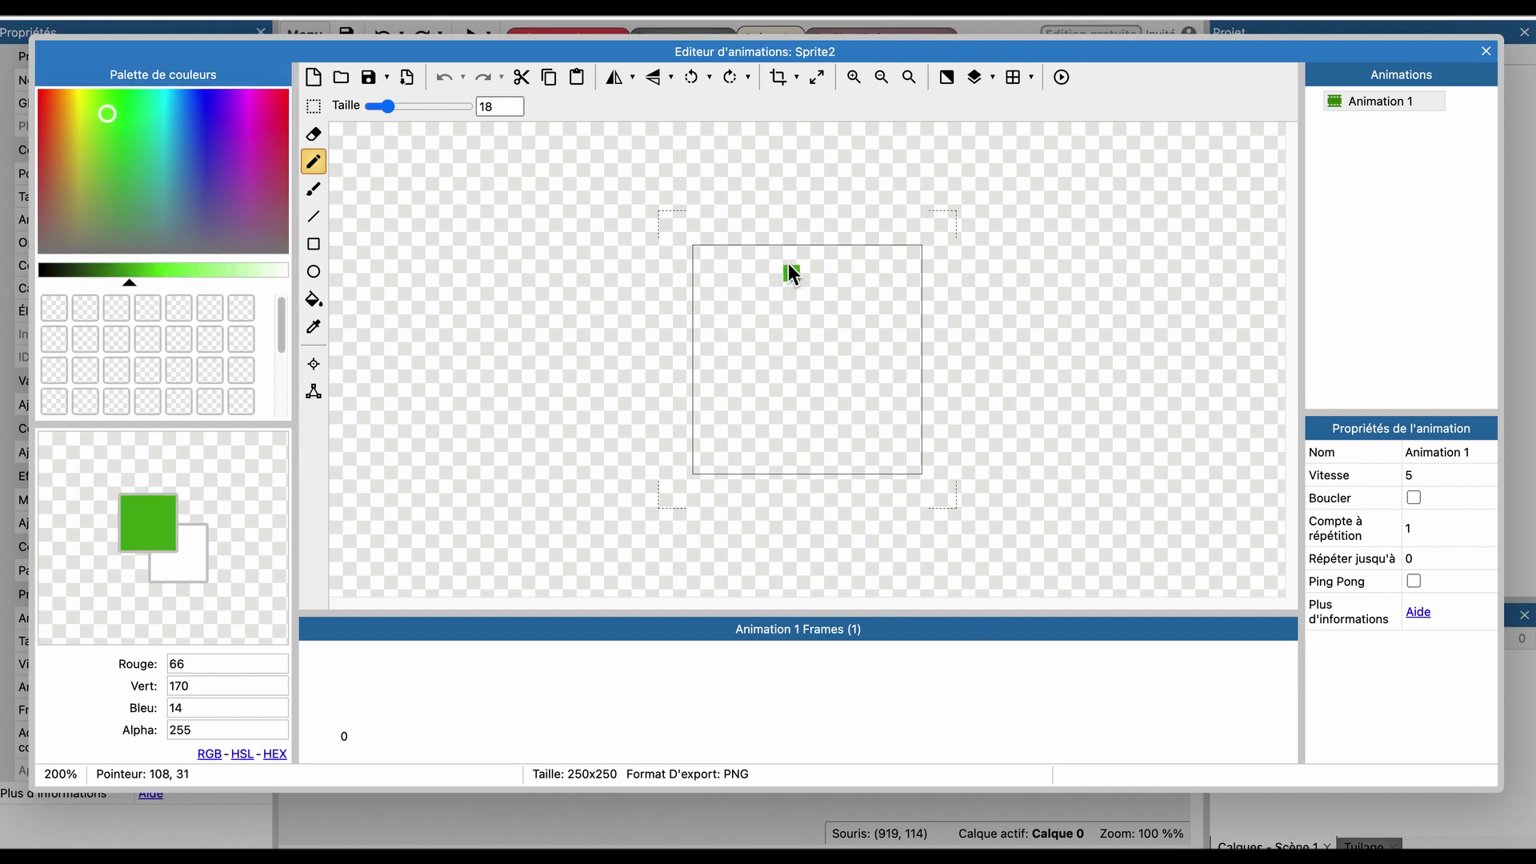
drag(783, 258, 764, 292)
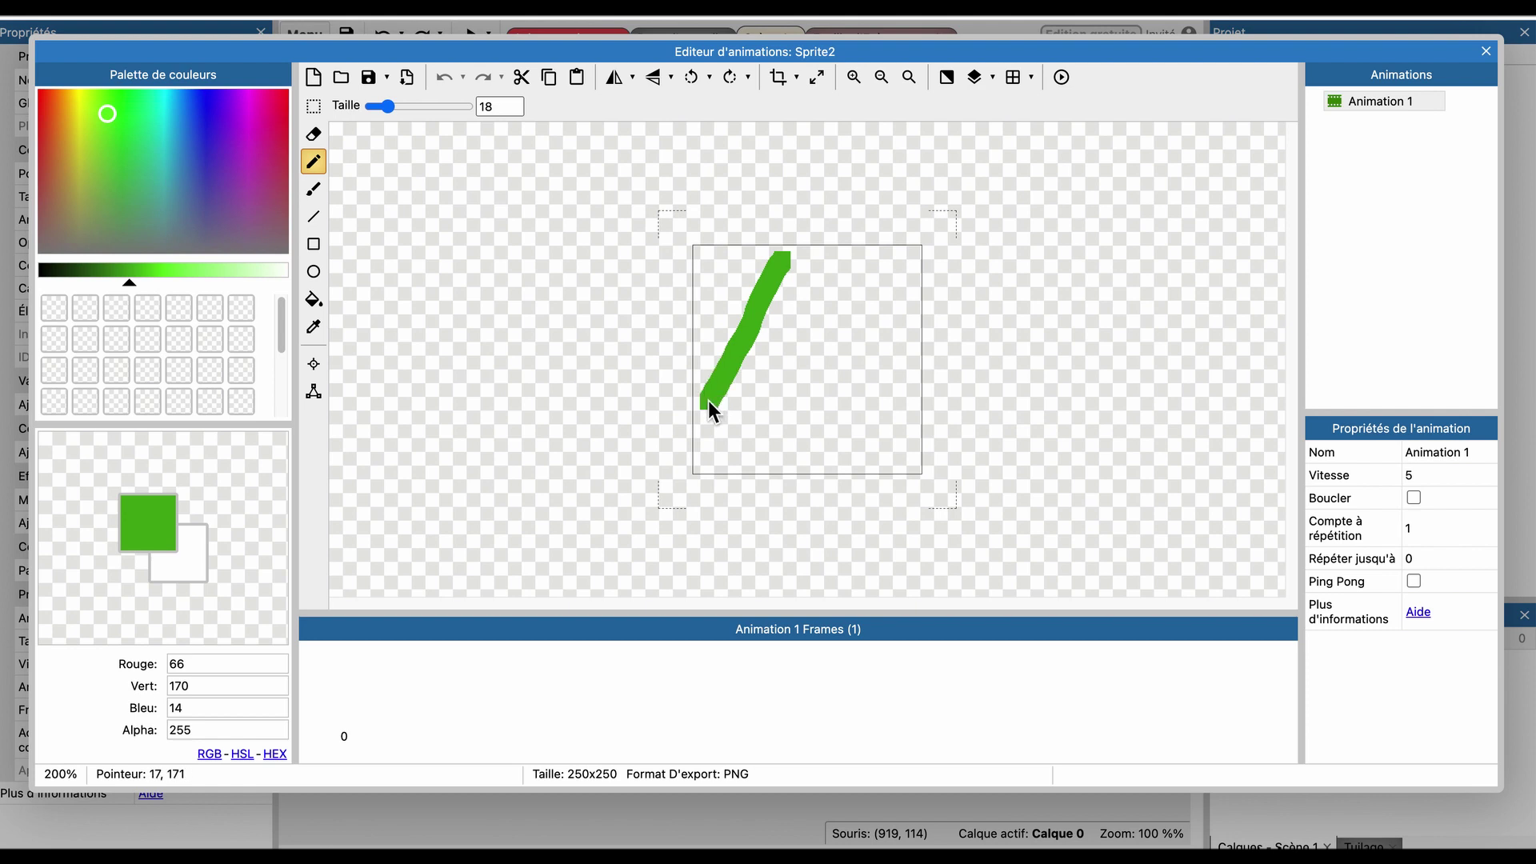
mouse_move(849, 411)
mouse_down()
mouse_move(861, 409)
mouse_move(816, 291)
mouse_move(782, 257)
mouse_up()
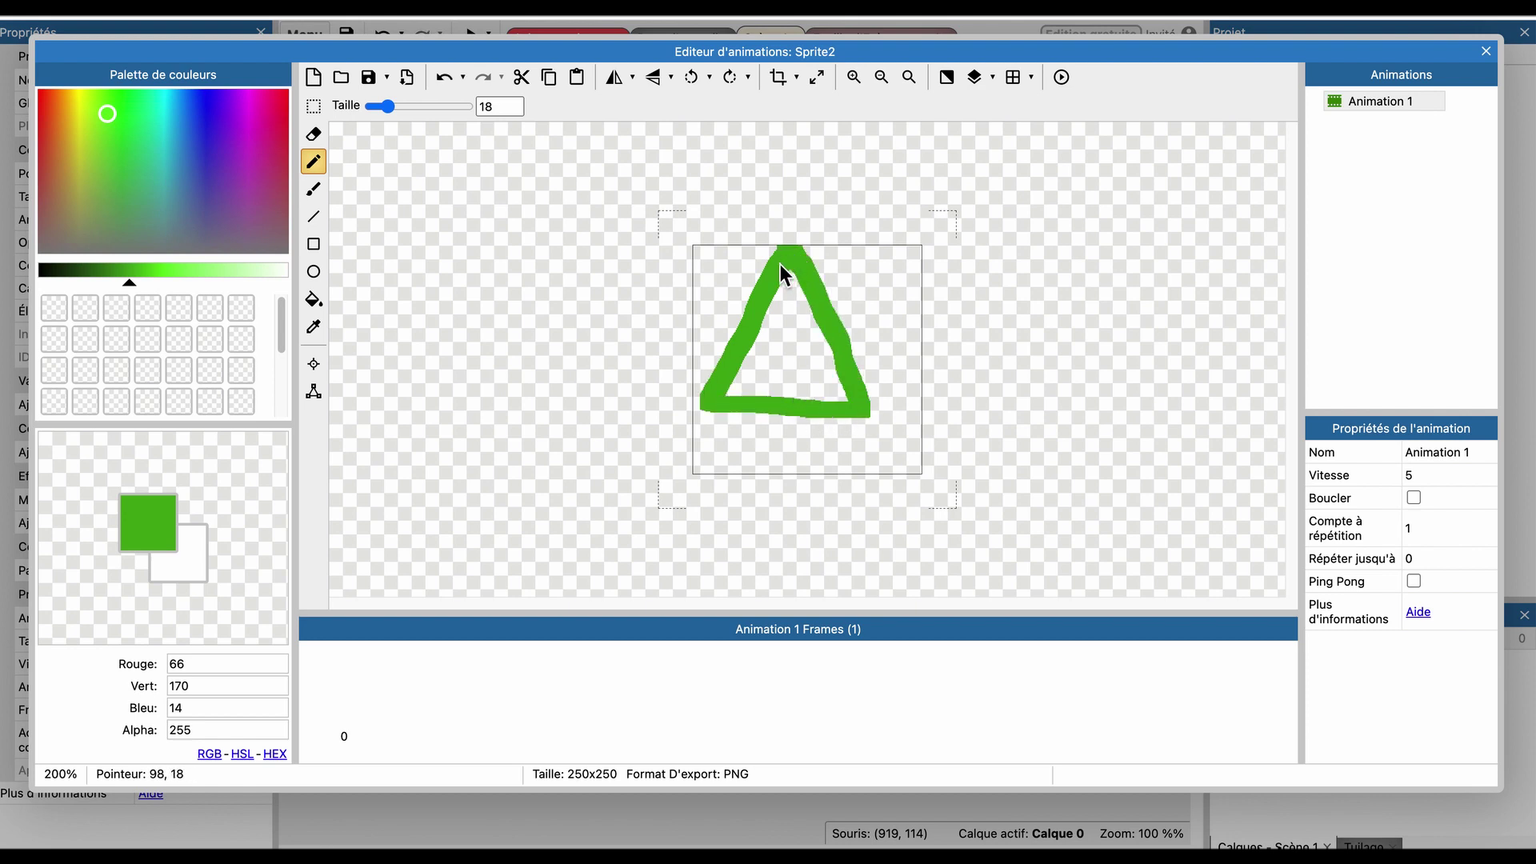
Crop the canvas to the triangle outline and fill its inside with light green (RGB 132, 239, 79).
click(779, 76)
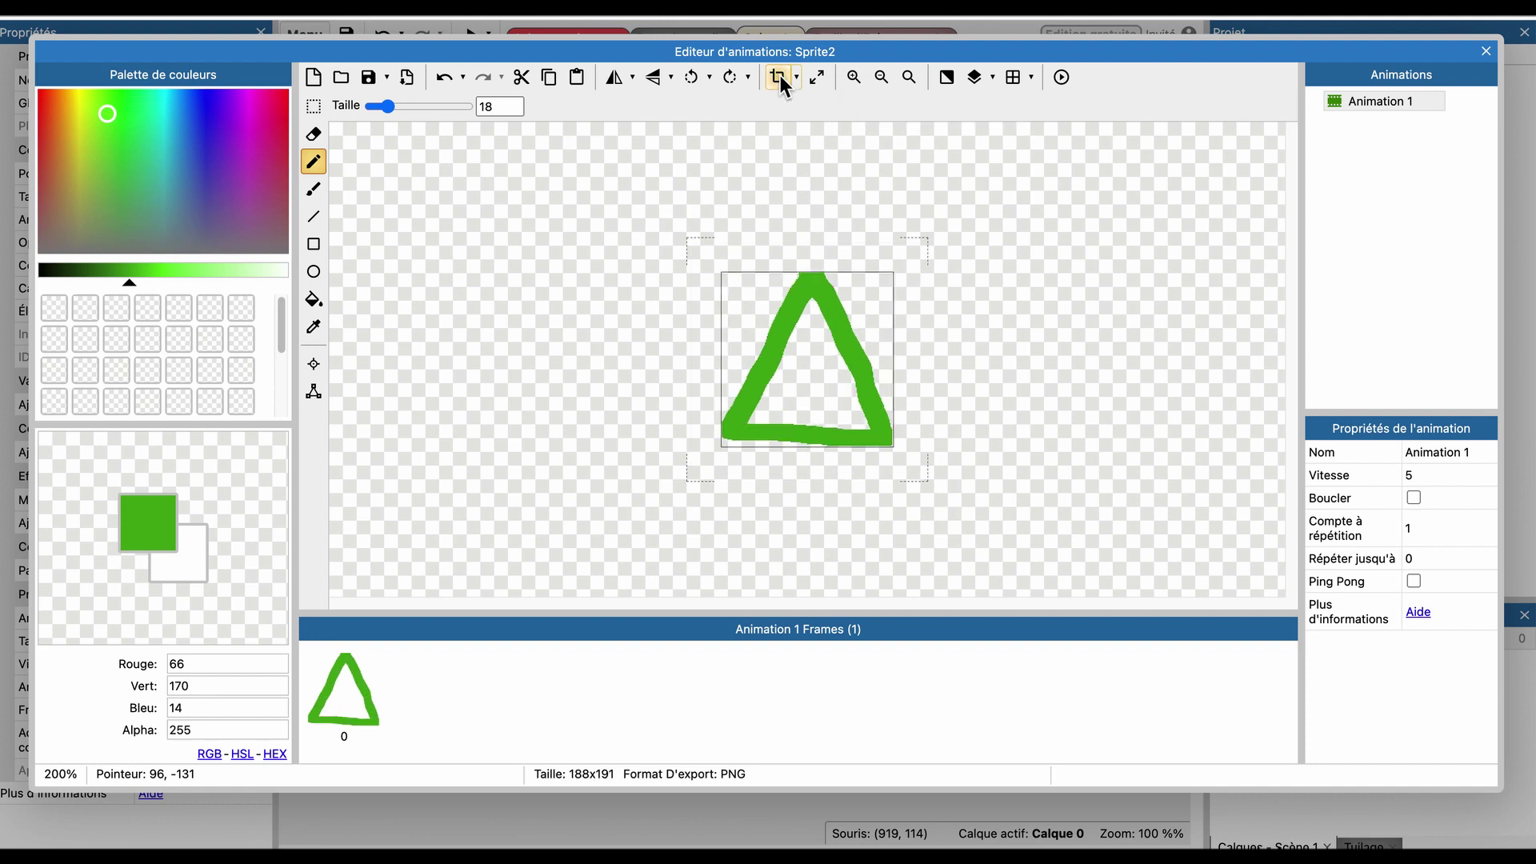
click(195, 281)
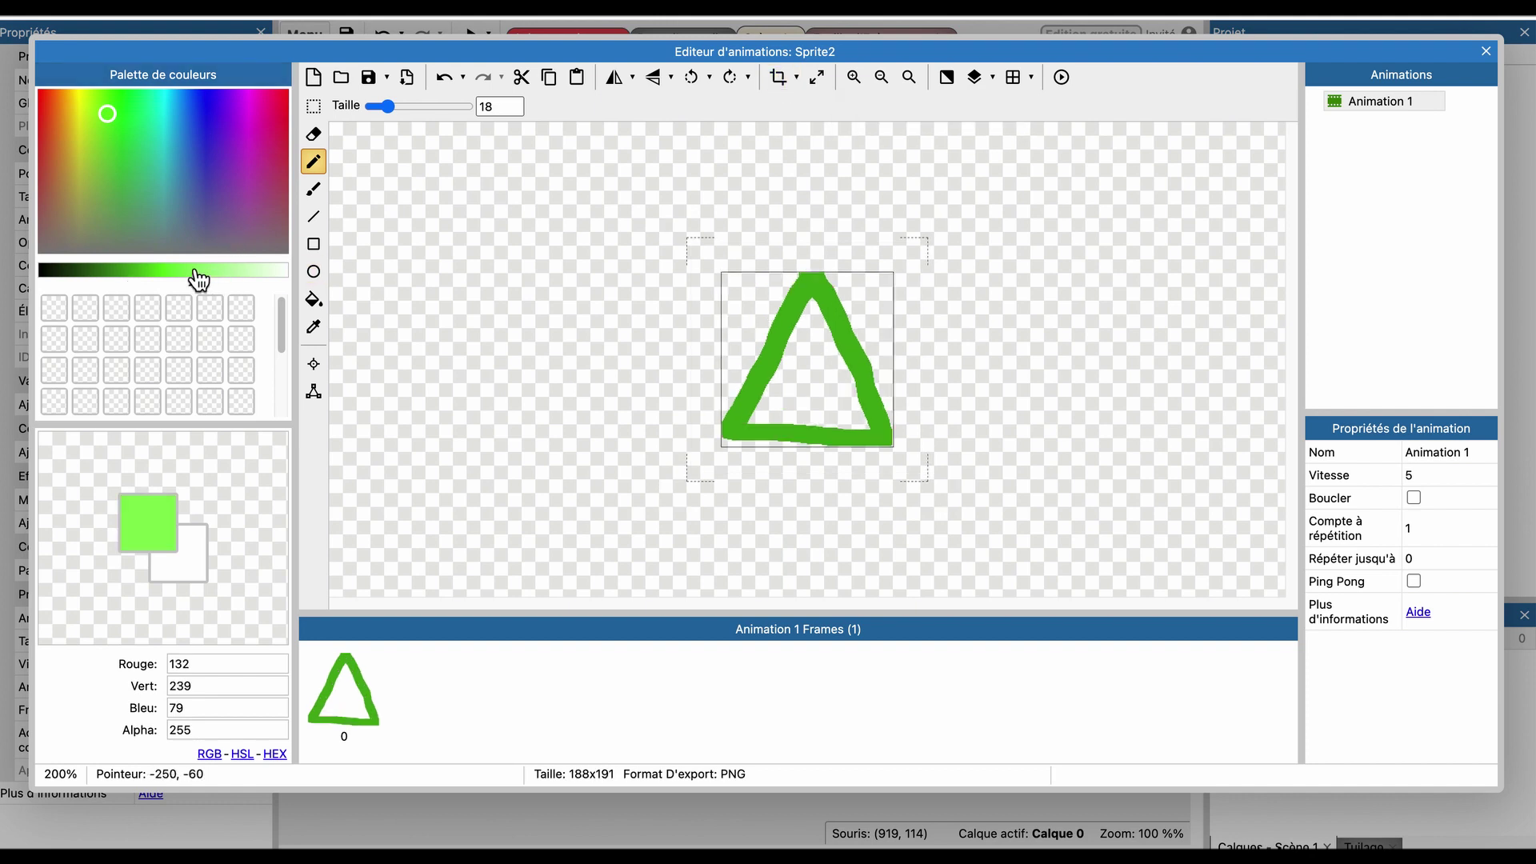
click(317, 300)
click(791, 379)
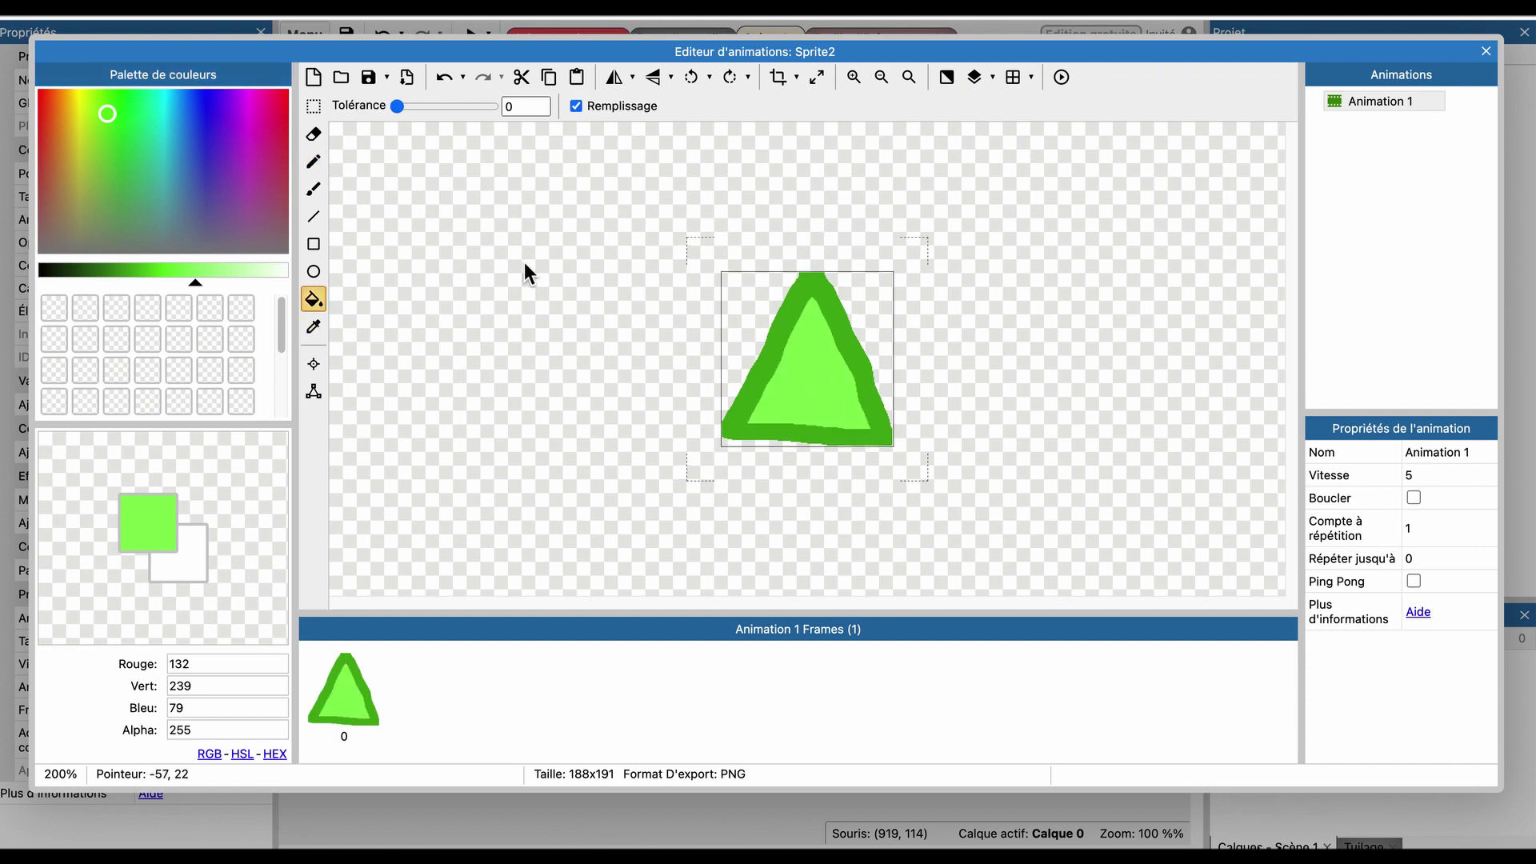
Draw two oval eyes and a curved smile inside the triangle in blue (RGB 87, 169, 231) with a 6-pixel pencil.
click(182, 127)
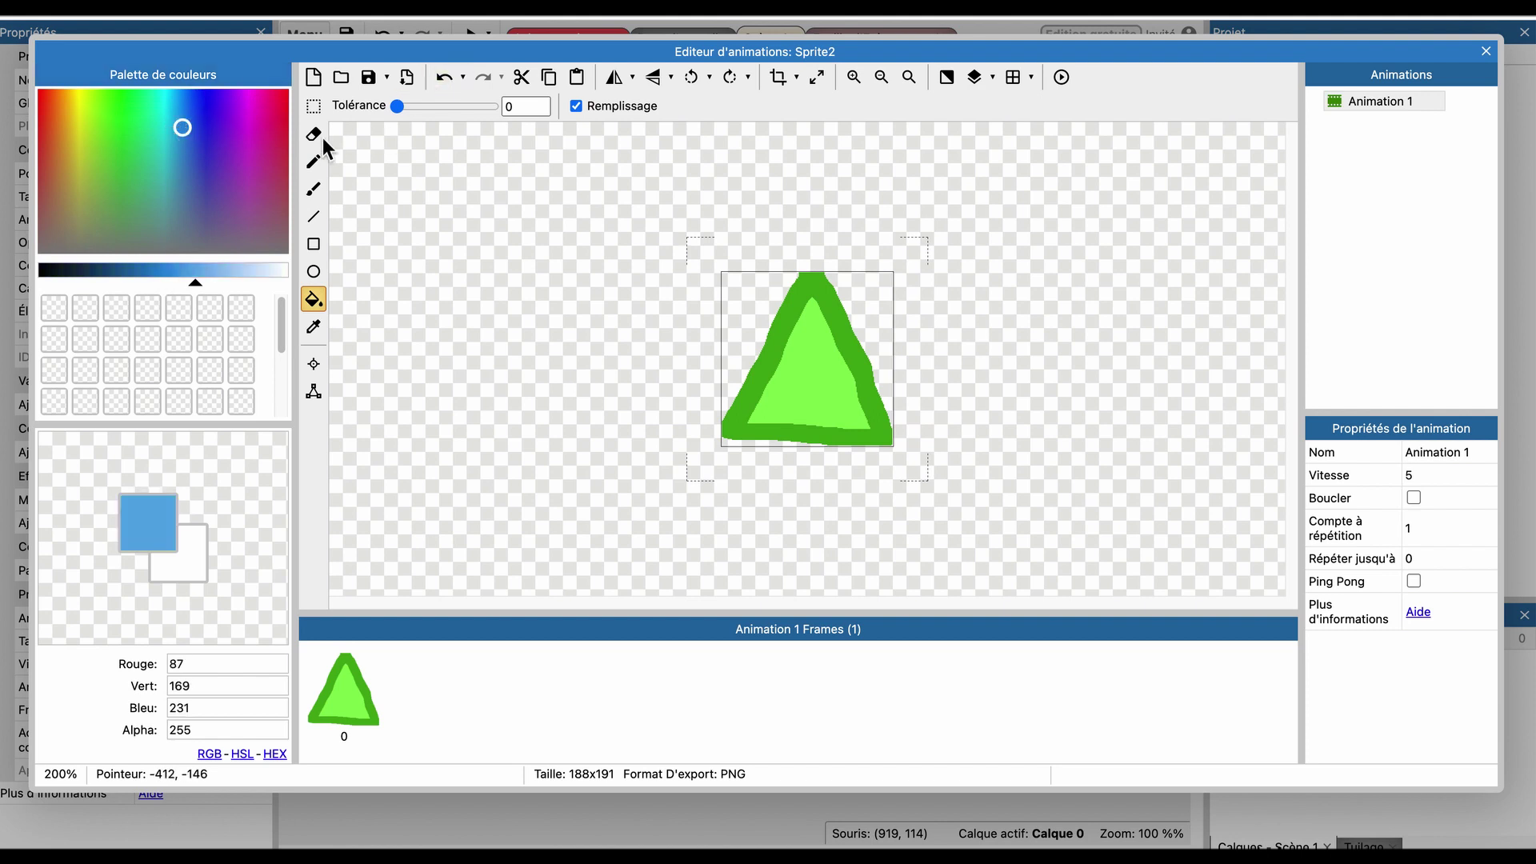
click(314, 159)
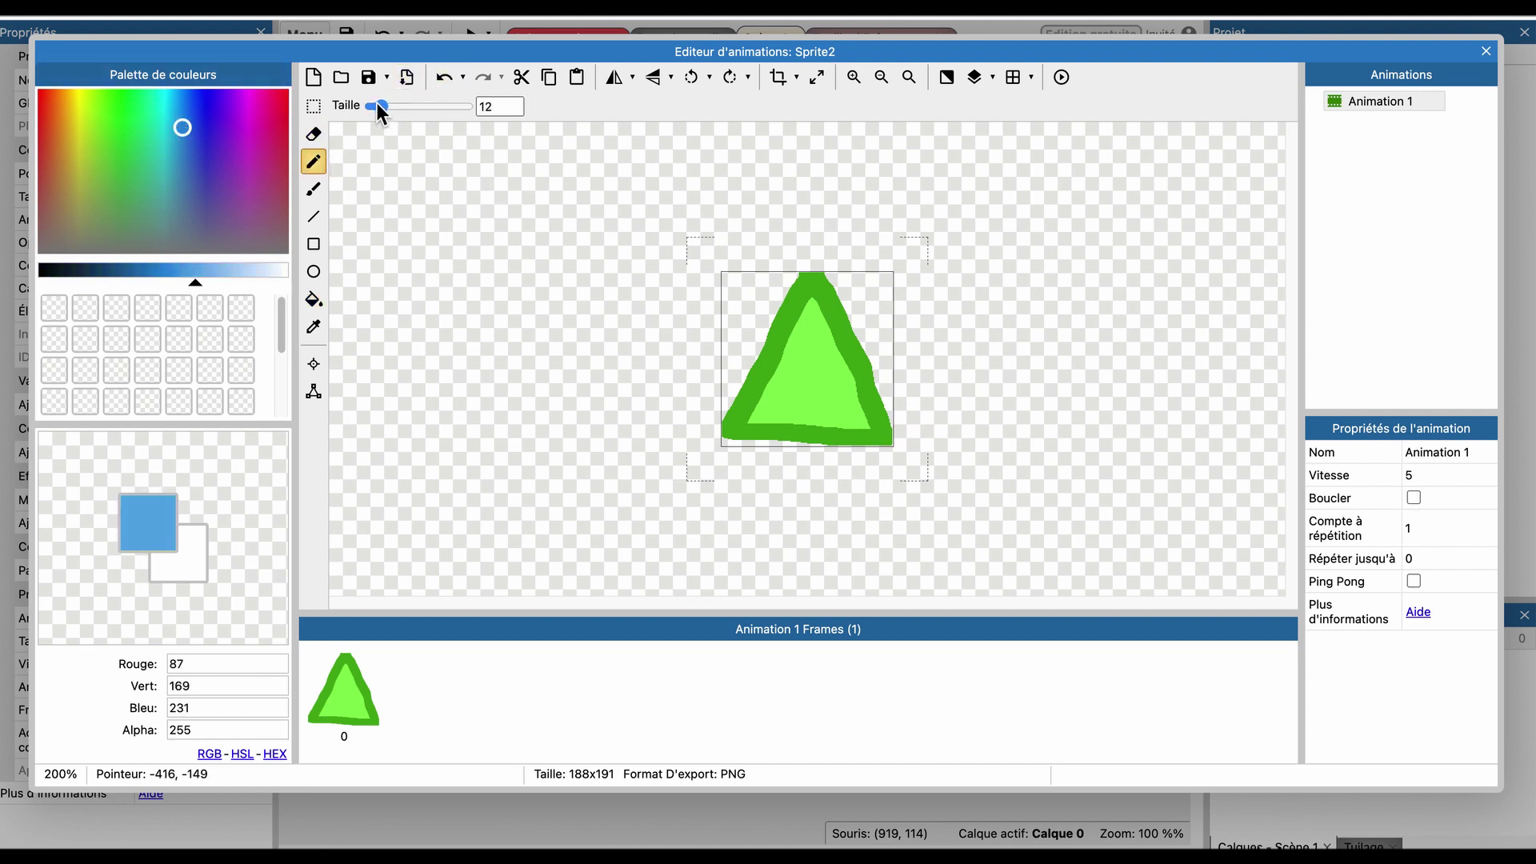
drag(379, 106, 373, 106)
click(791, 332)
click(857, 80)
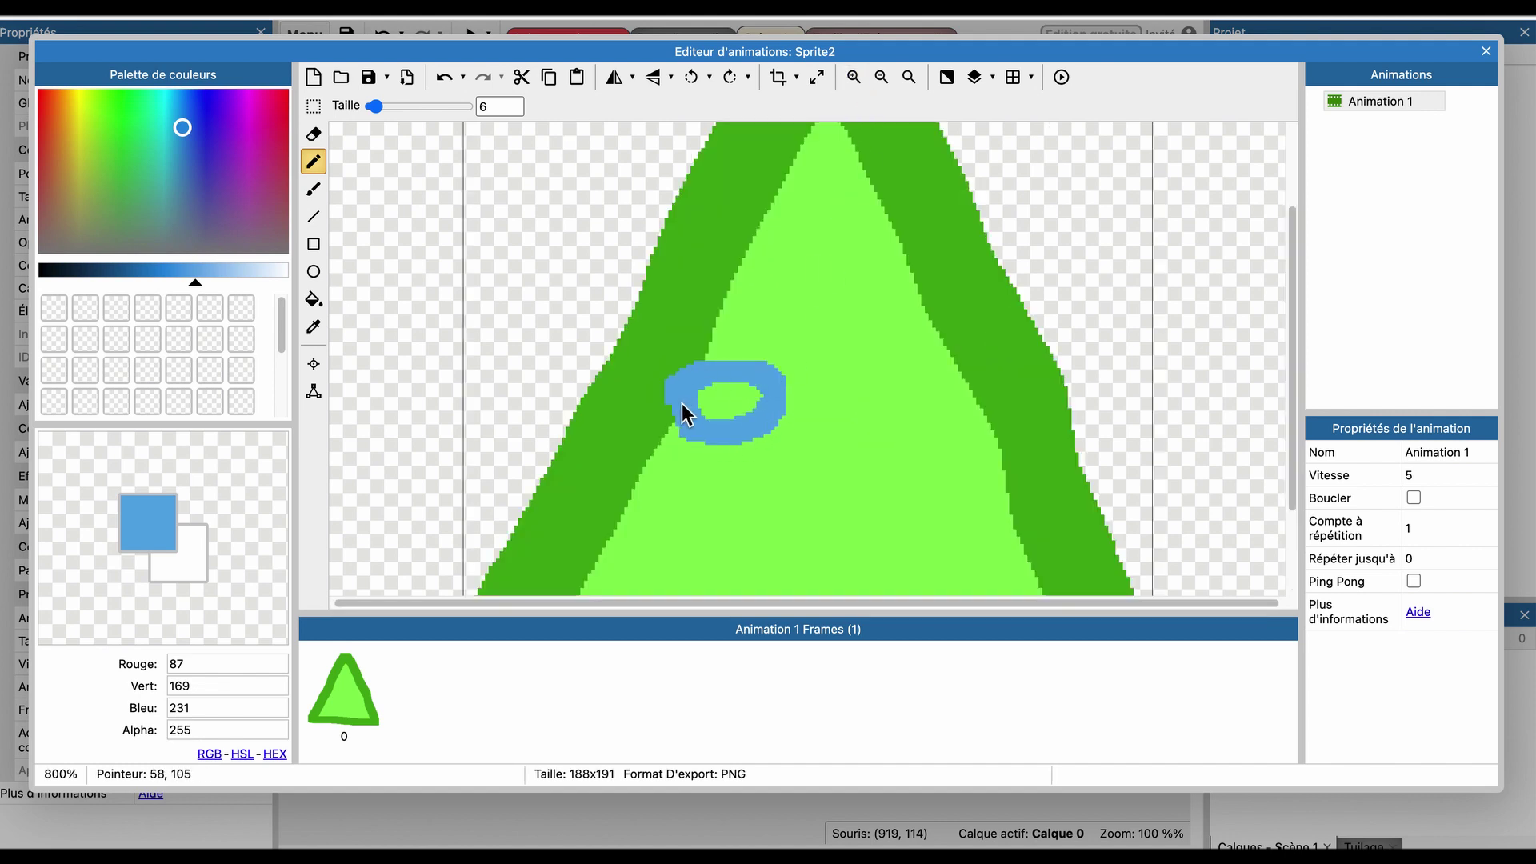
click(903, 368)
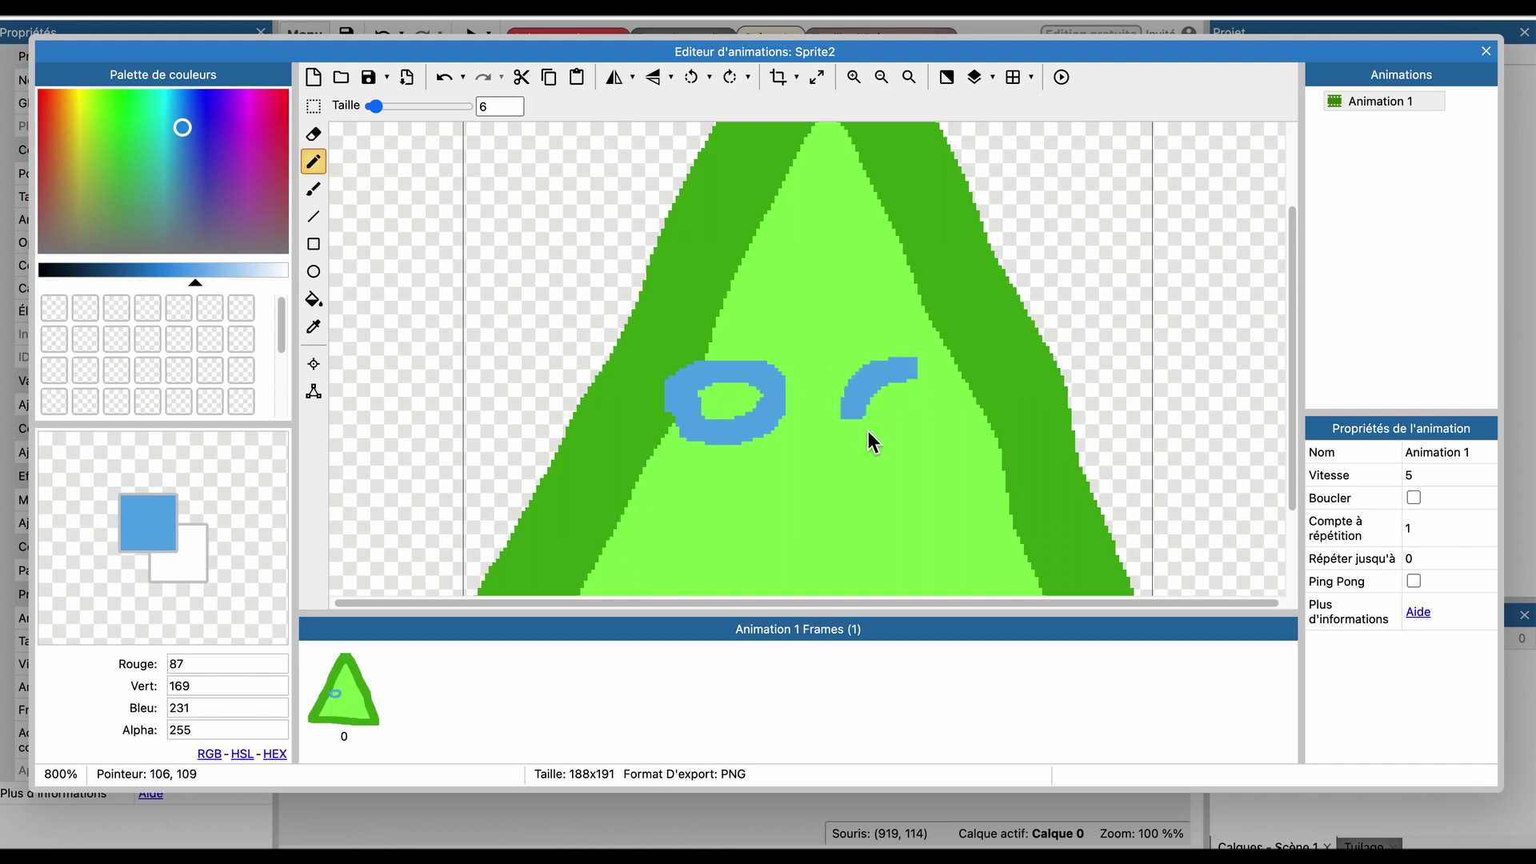
drag(940, 376, 914, 367)
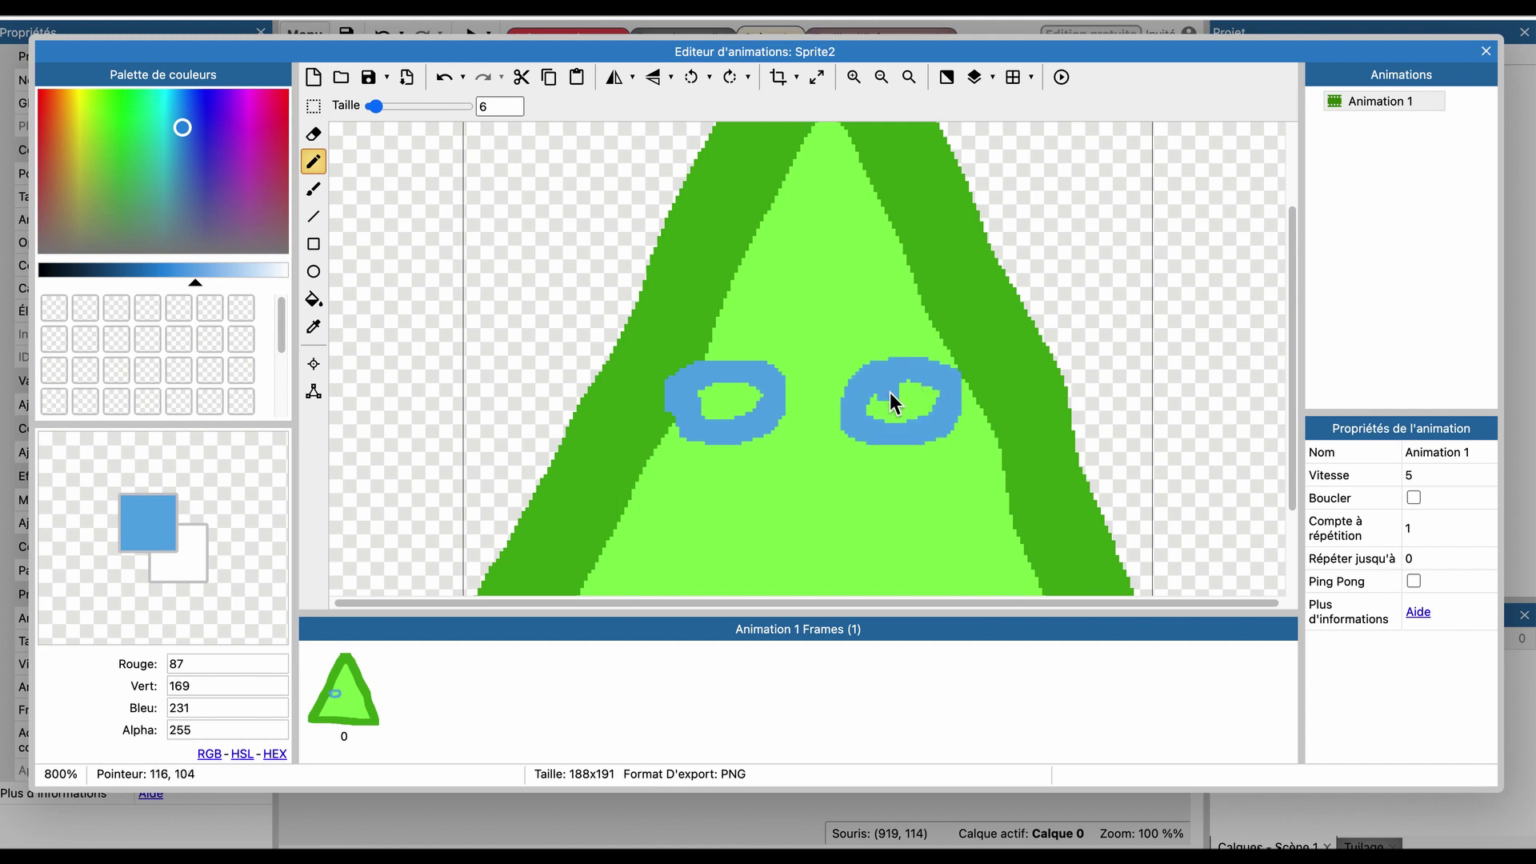
scroll(889, 392, down, 3)
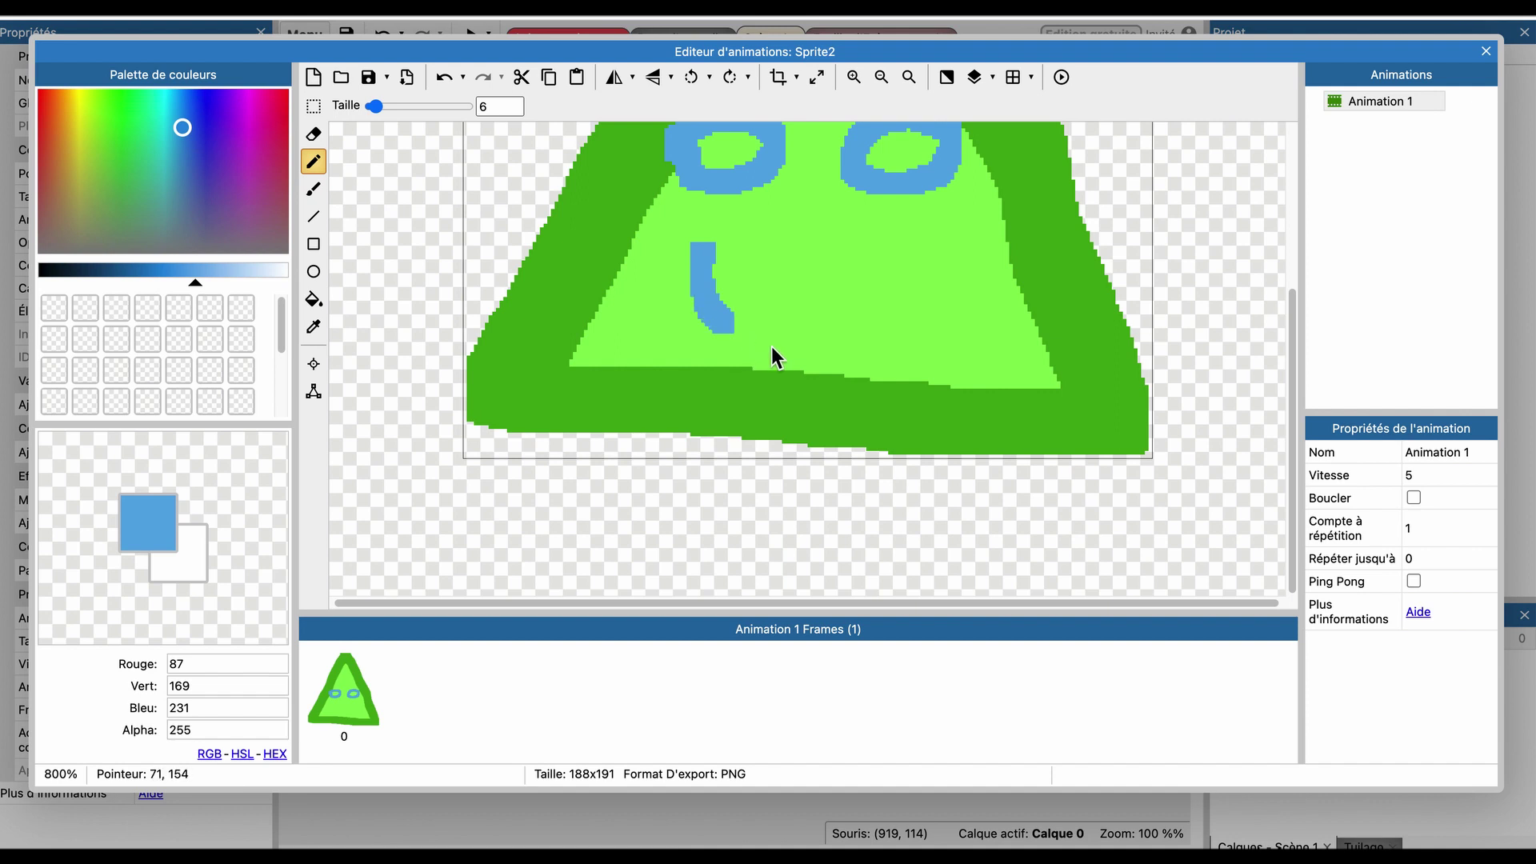
drag(931, 273, 934, 261)
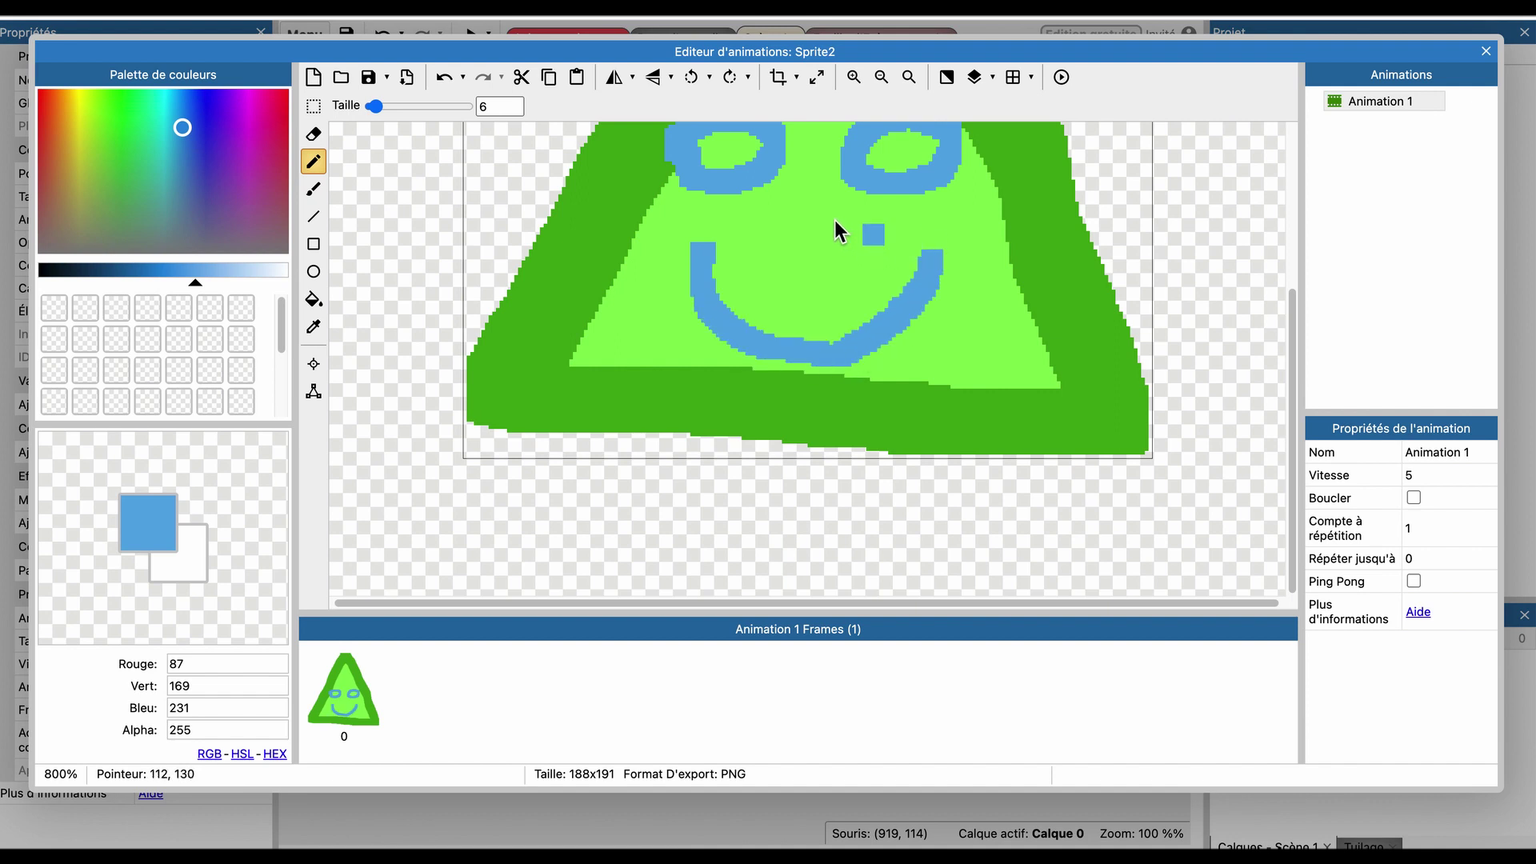
Resize the triangle face image to 64 pixels wide, keeping the aspect ratio.
scroll(833, 240, up, 5)
click(904, 85)
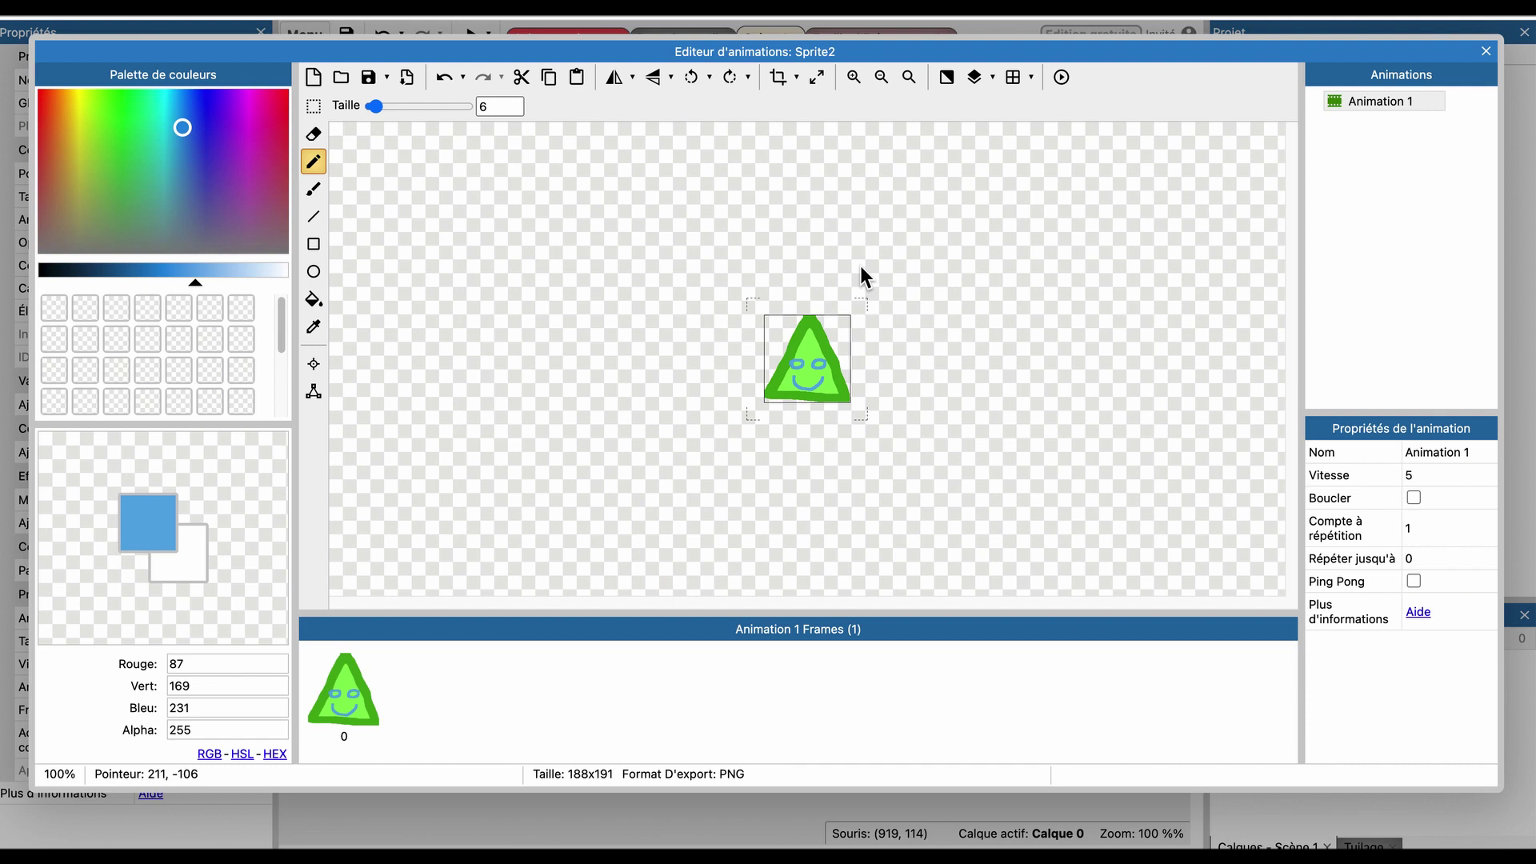
click(816, 77)
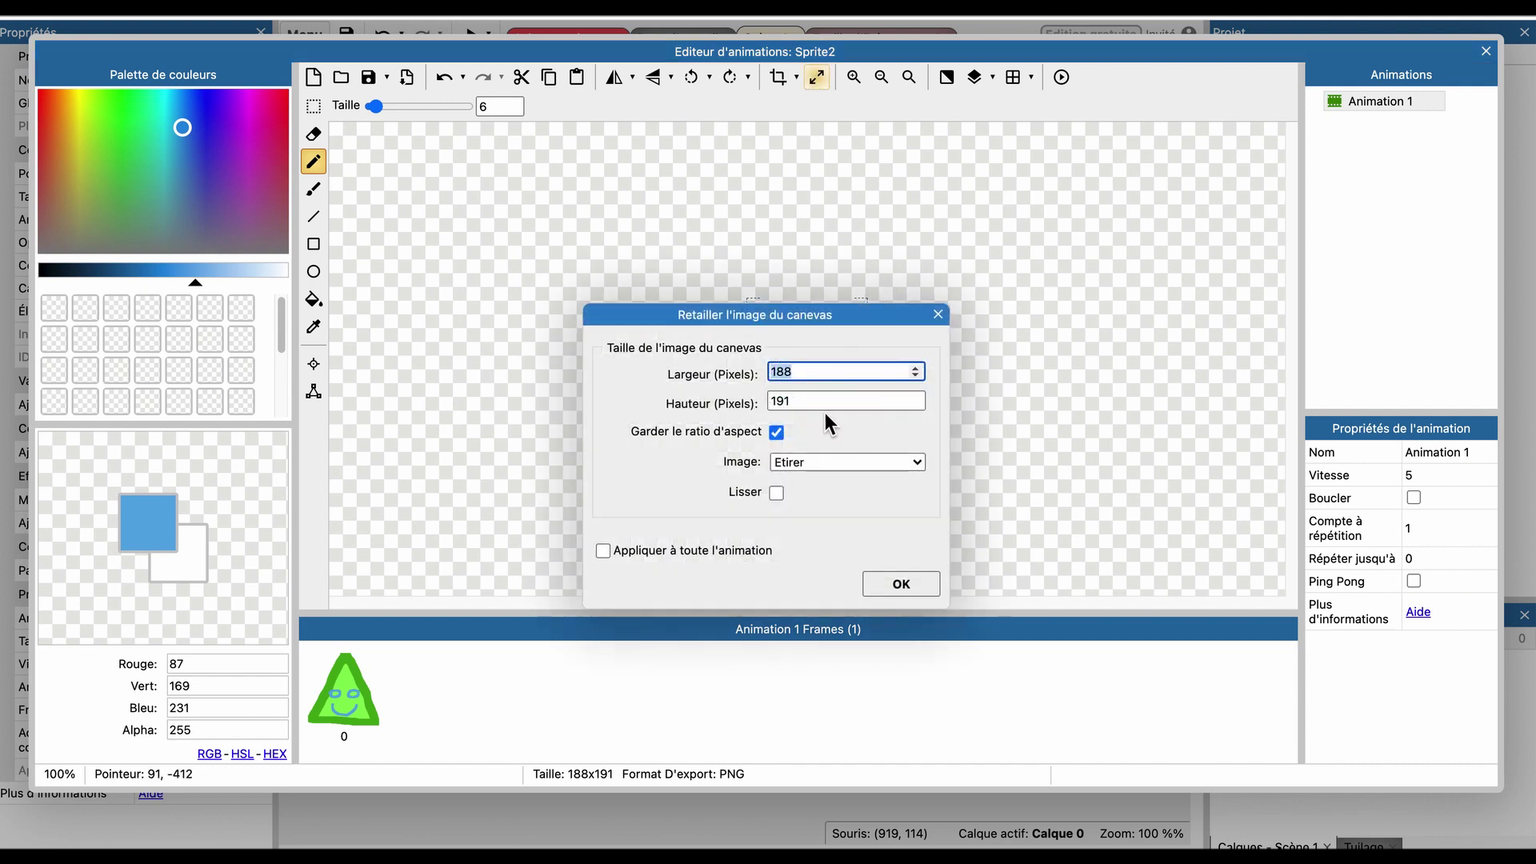
text(64)
key(Tab)
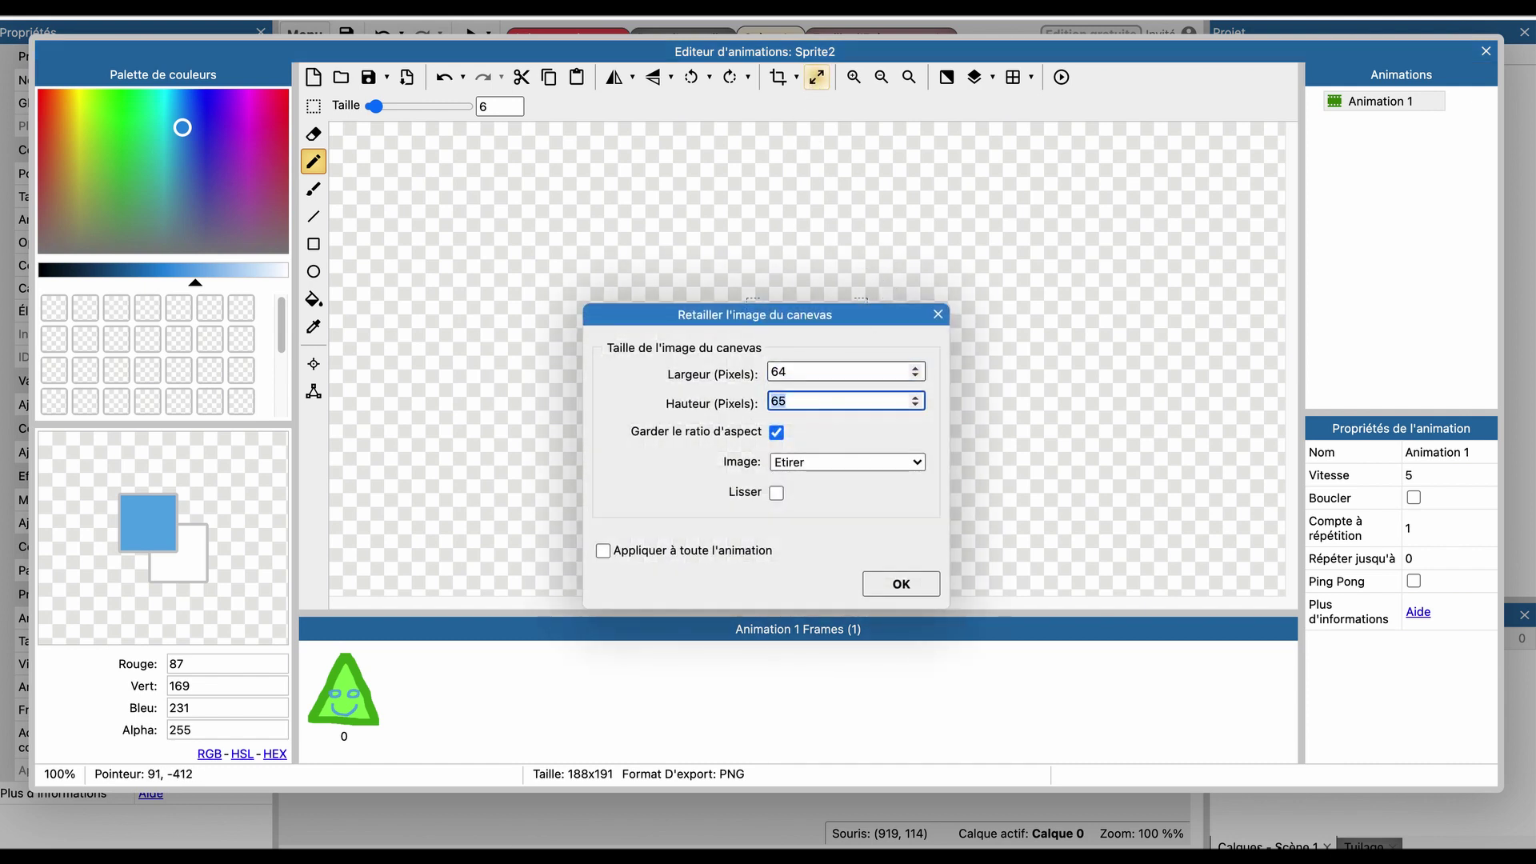
click(920, 583)
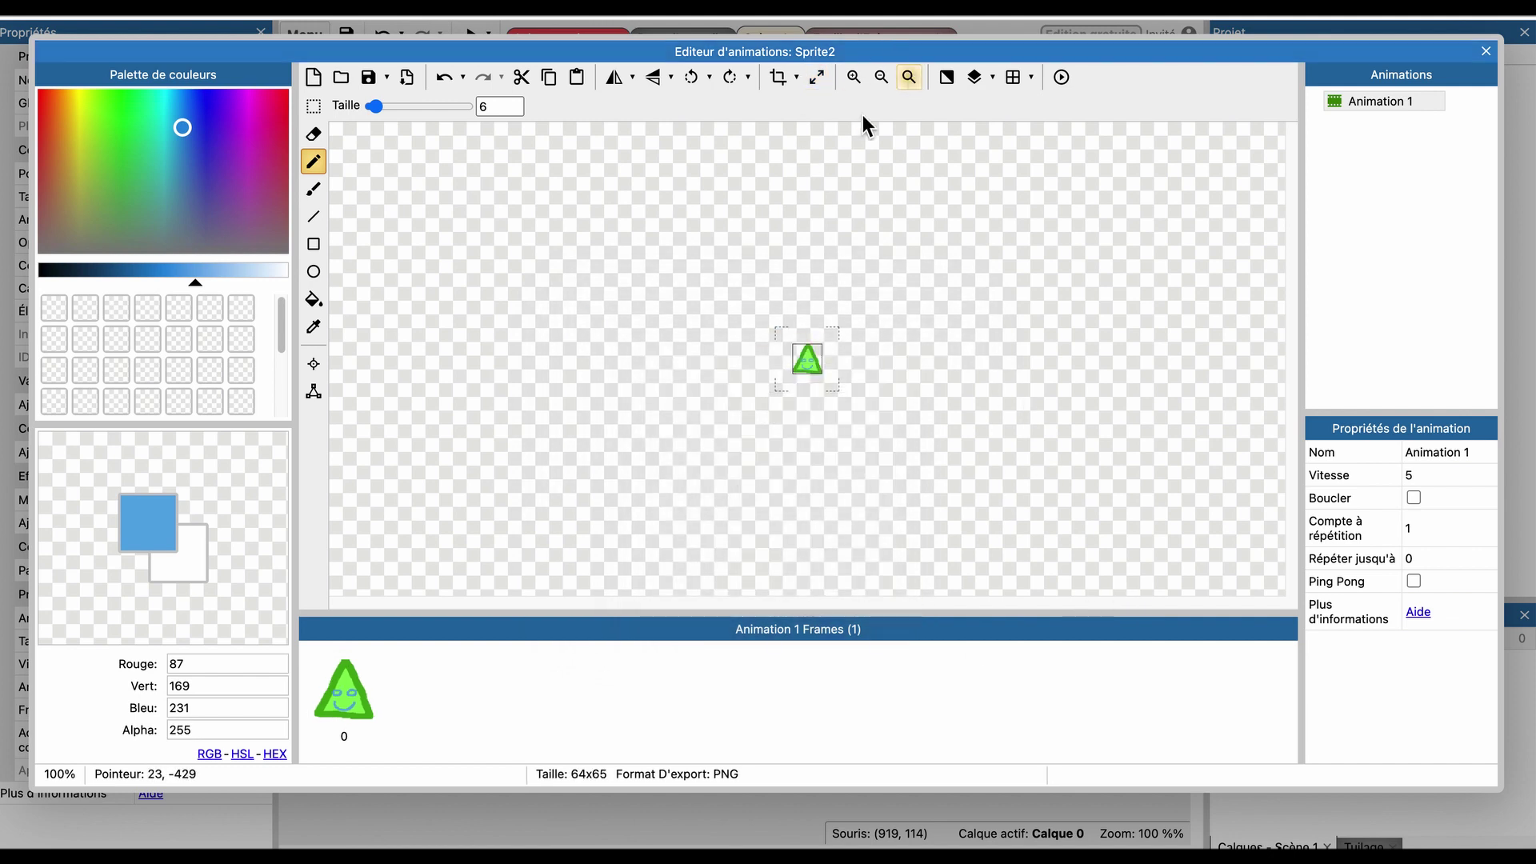
click(852, 77)
click(852, 77)
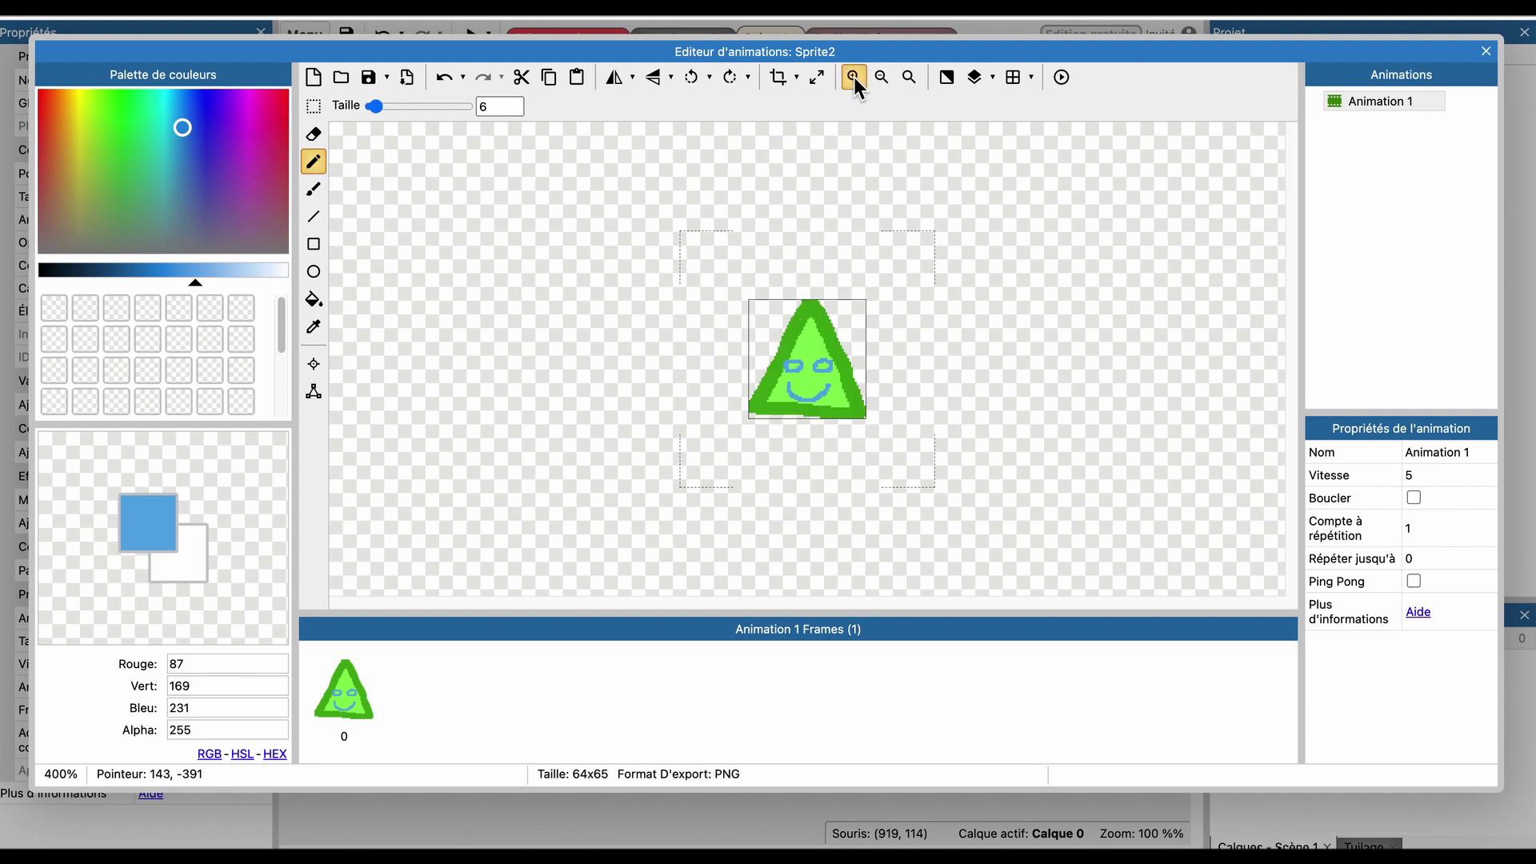
Add a new image point to Sprite2 and place it on the triangle's tip, at about X 35, Y 3.
click(852, 77)
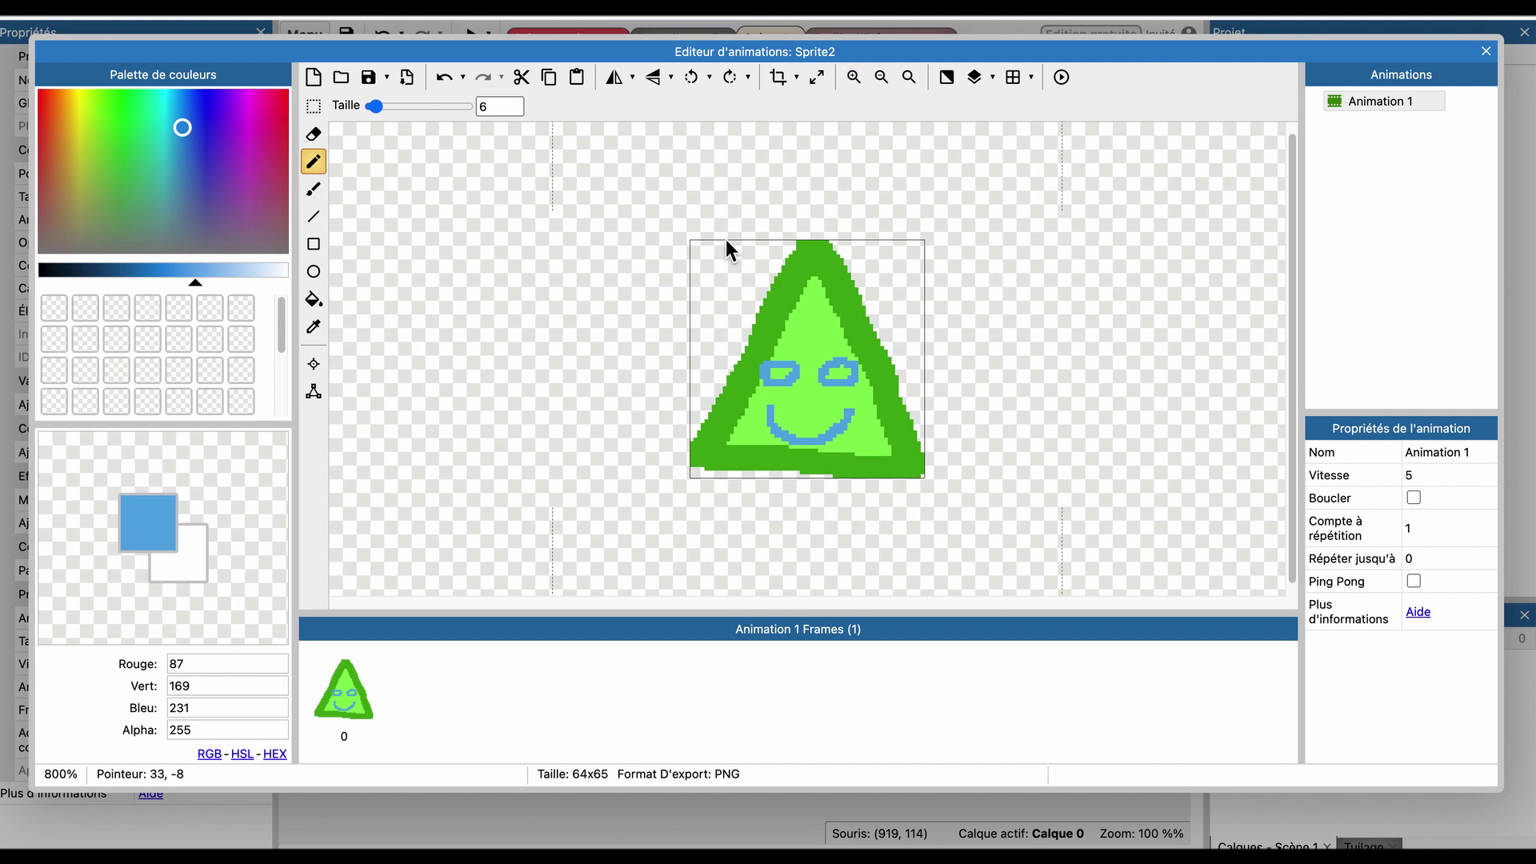
click(314, 364)
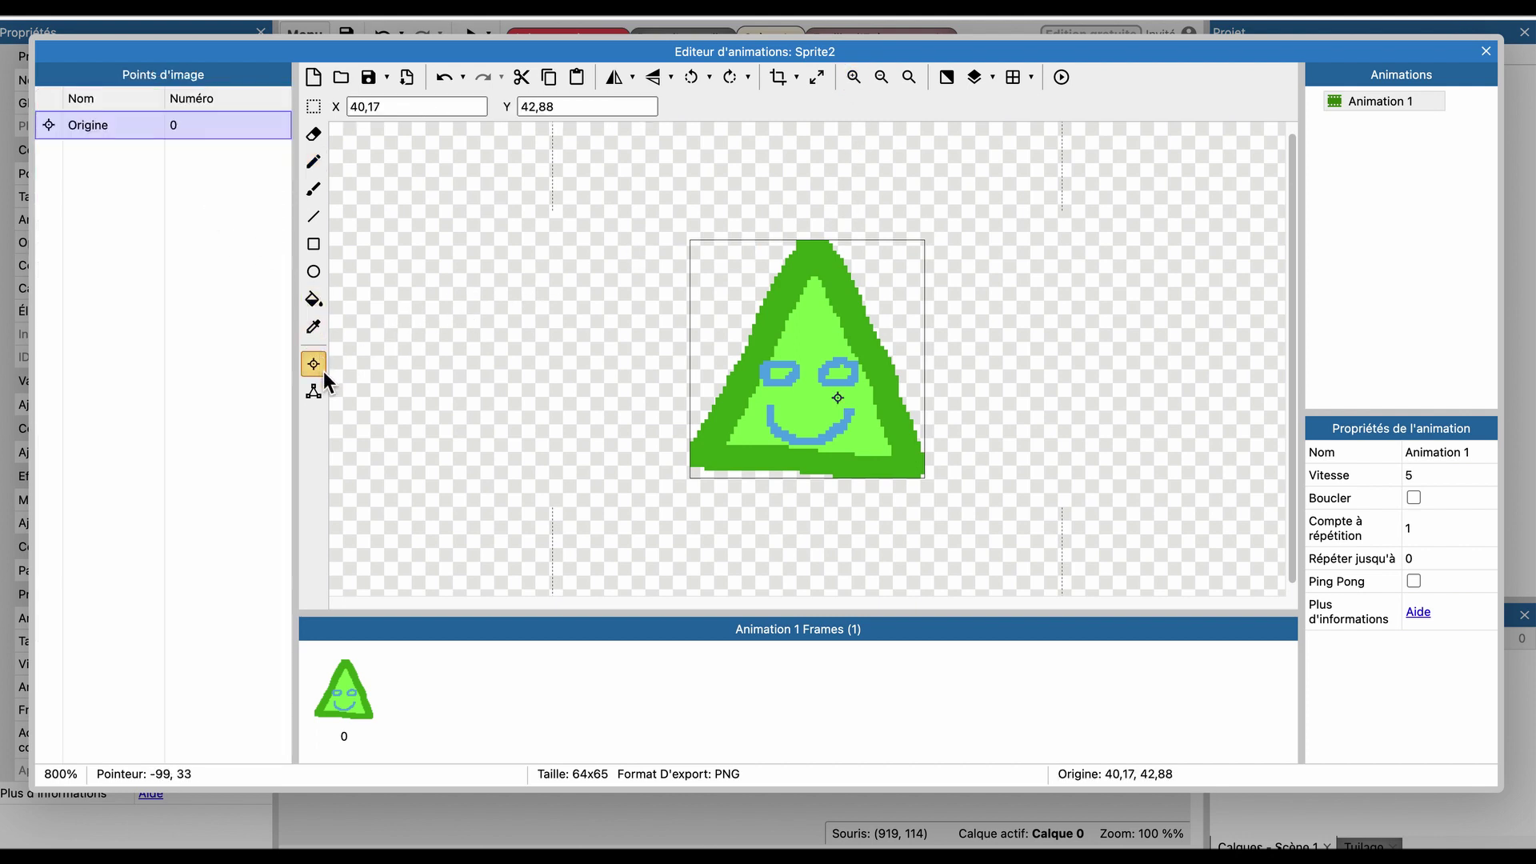
right_click(114, 182)
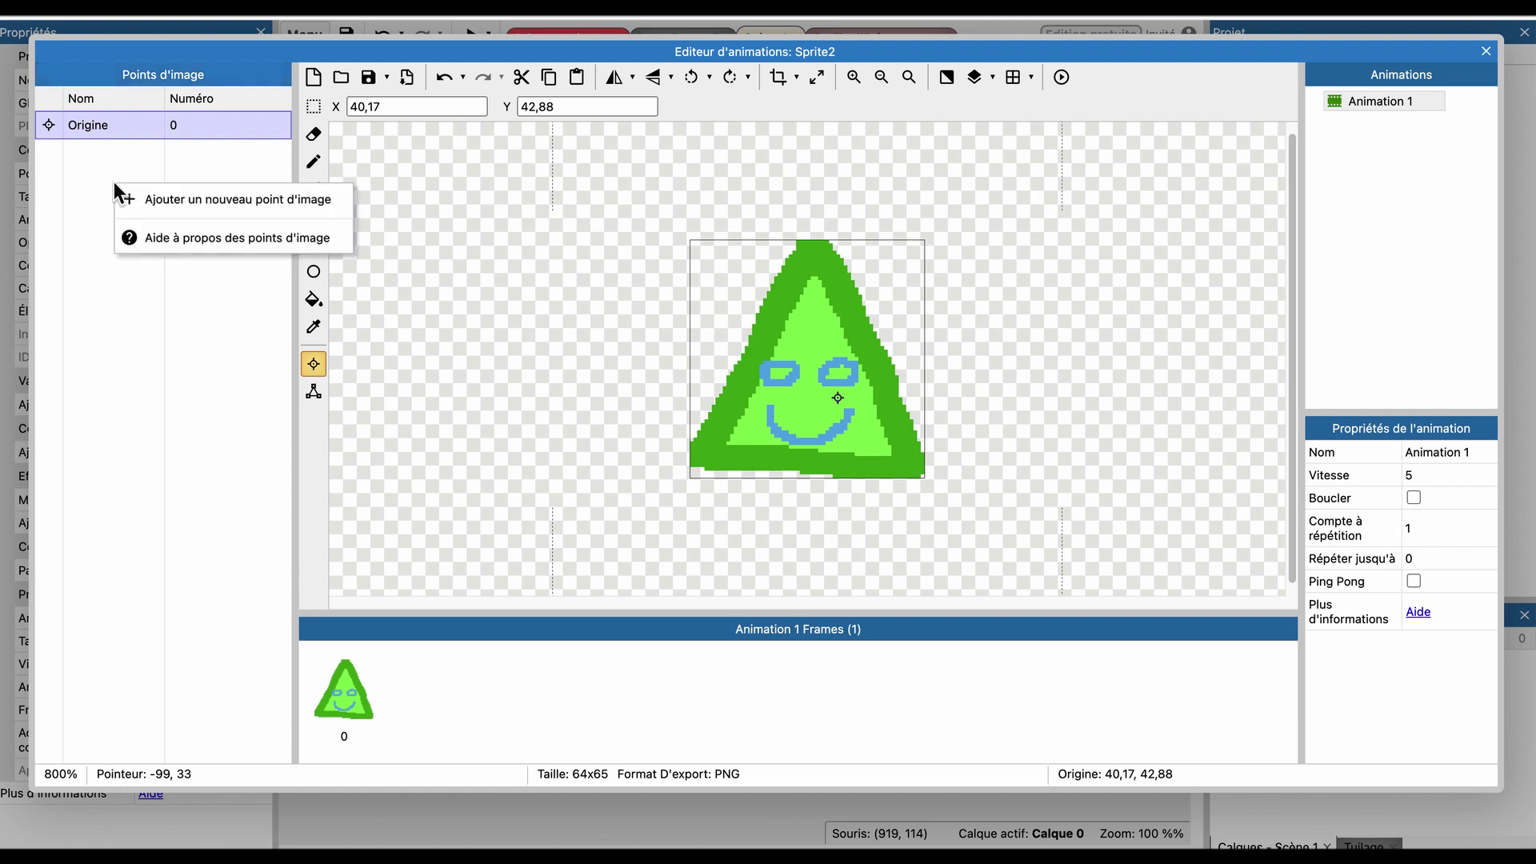
click(163, 199)
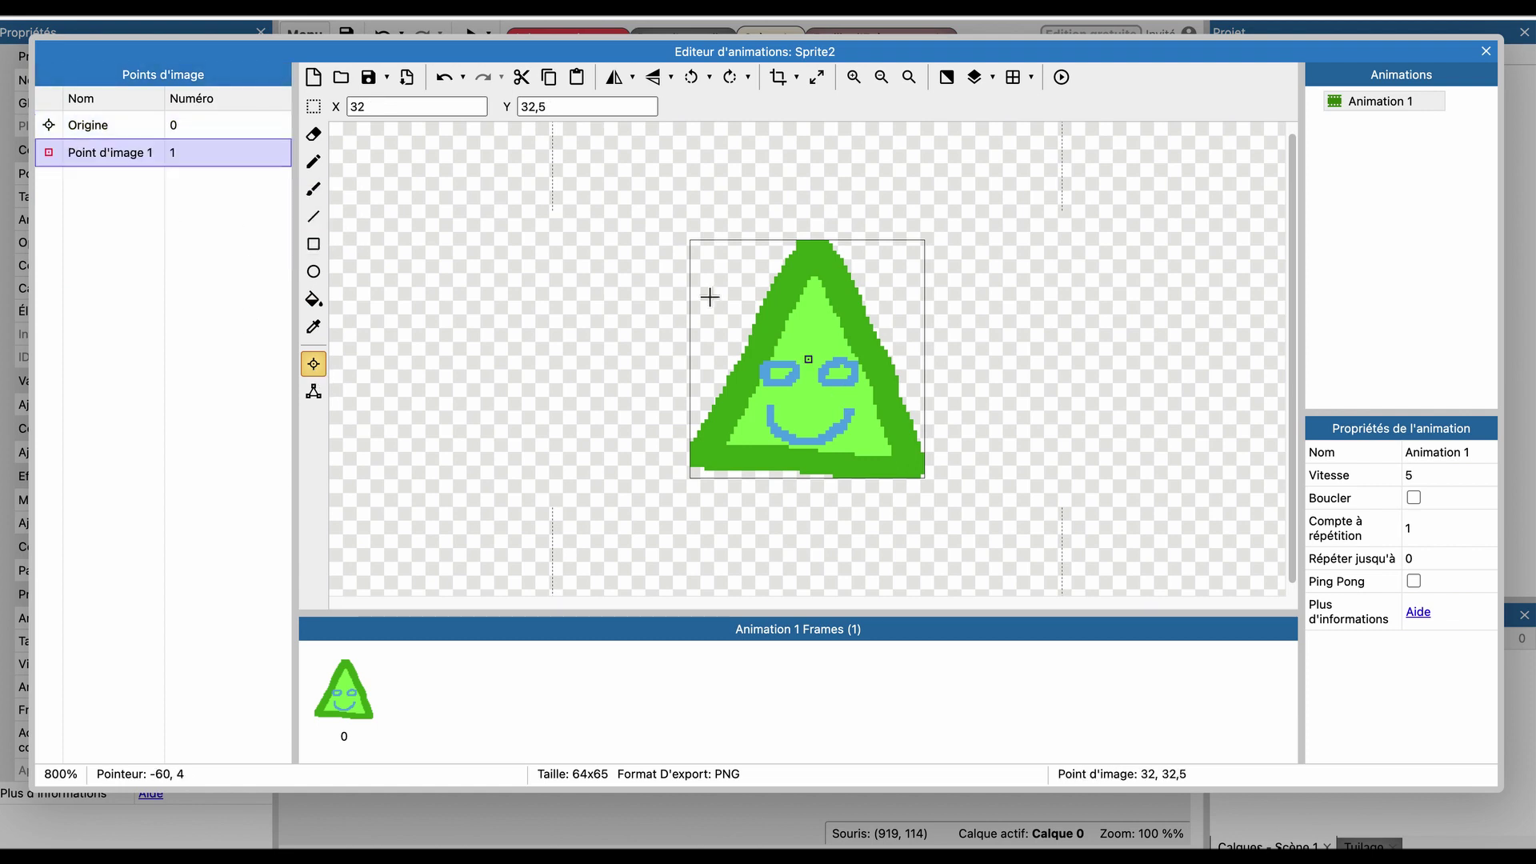
click(818, 247)
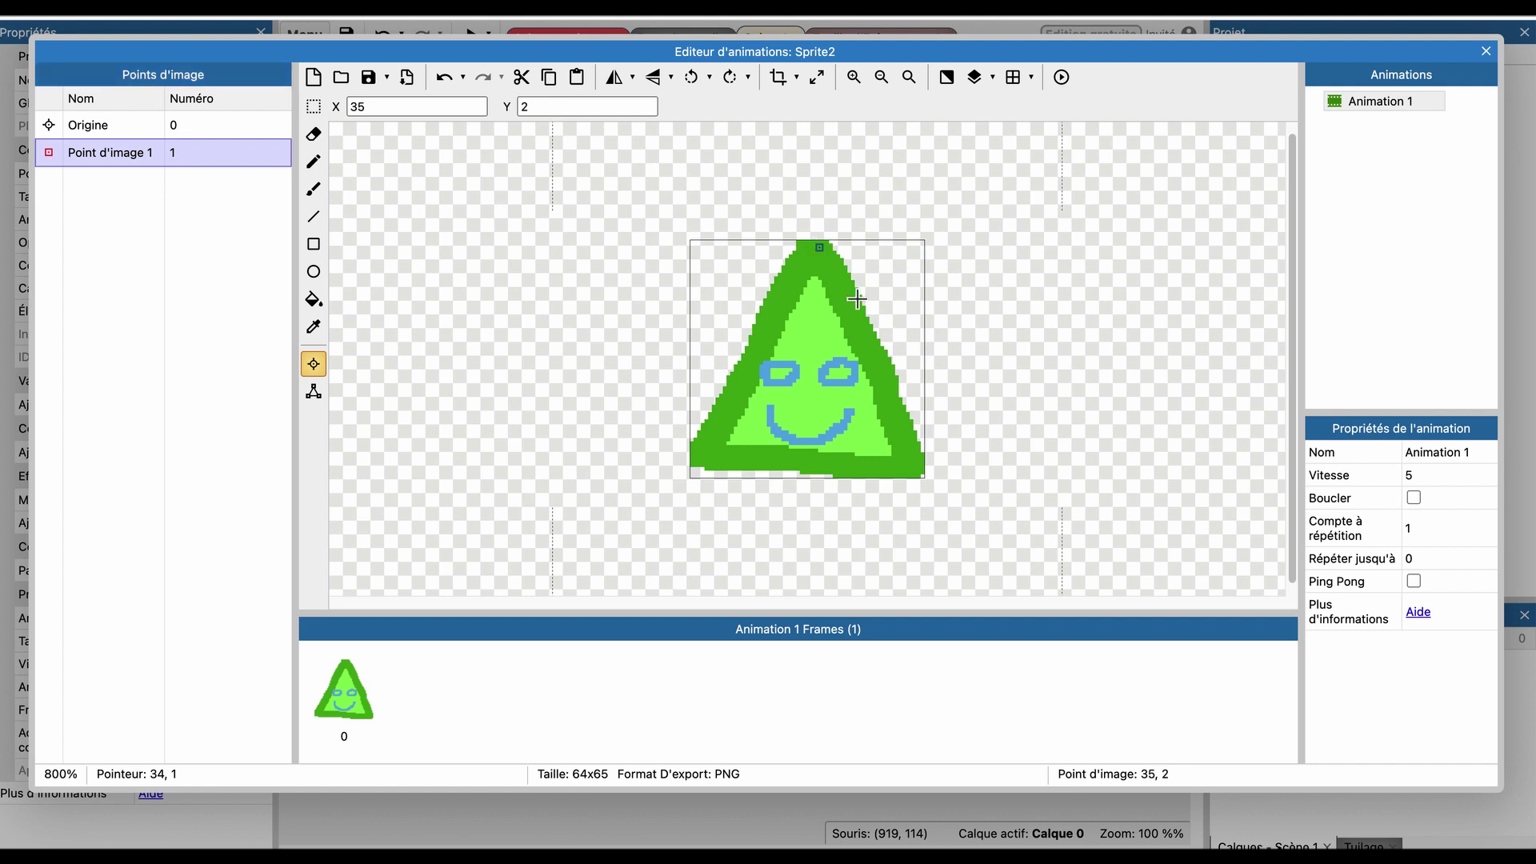
click(815, 253)
Move the triangle image's origin to its middle between the eyes, at about X 34, Y 37, and close the animation editor.
click(184, 132)
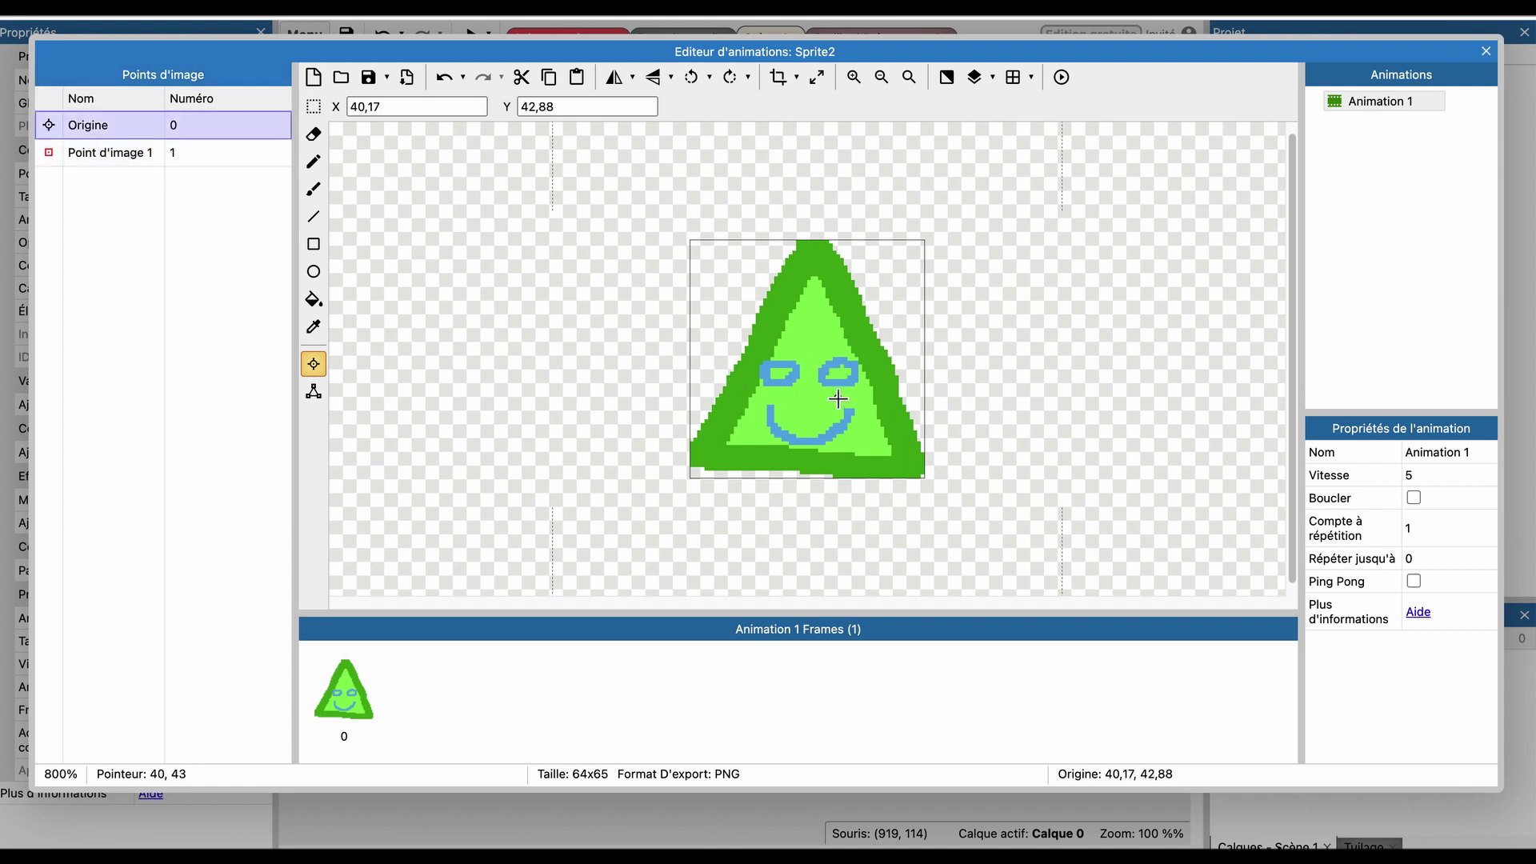
click(841, 398)
click(813, 376)
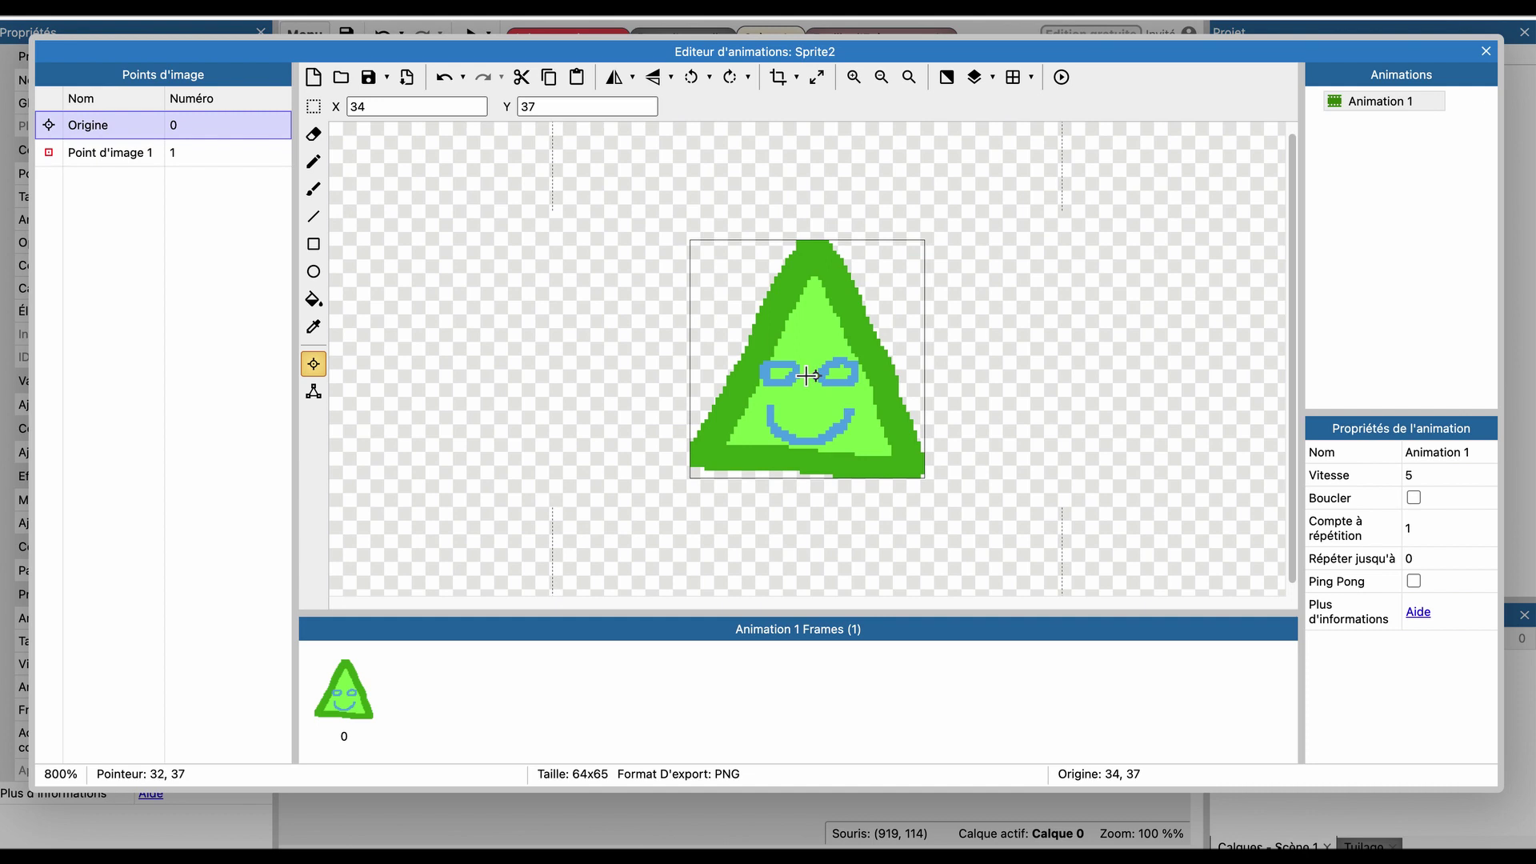
click(94, 155)
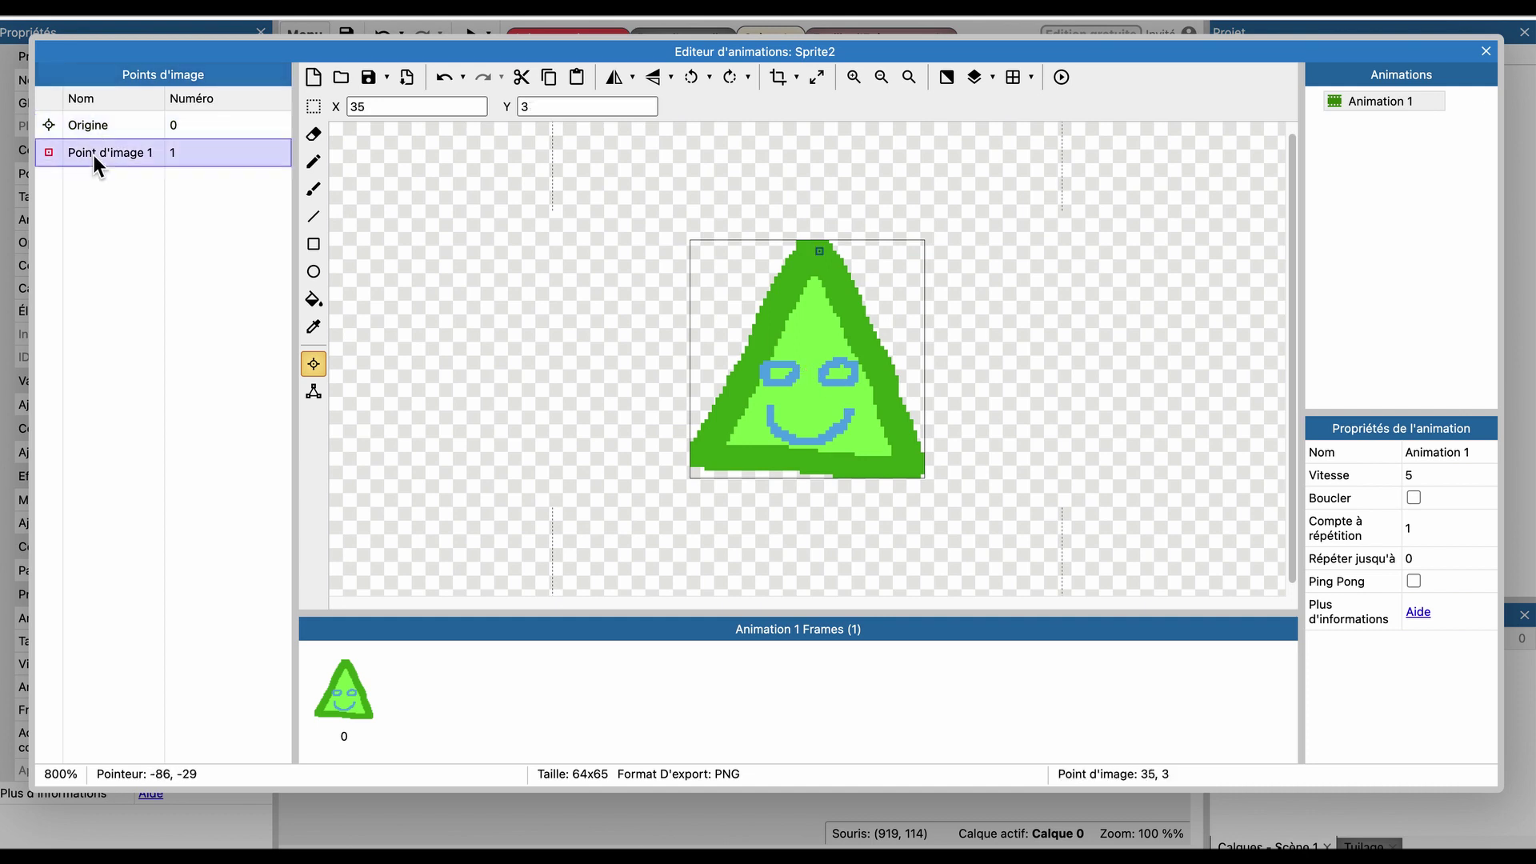
click(1486, 51)
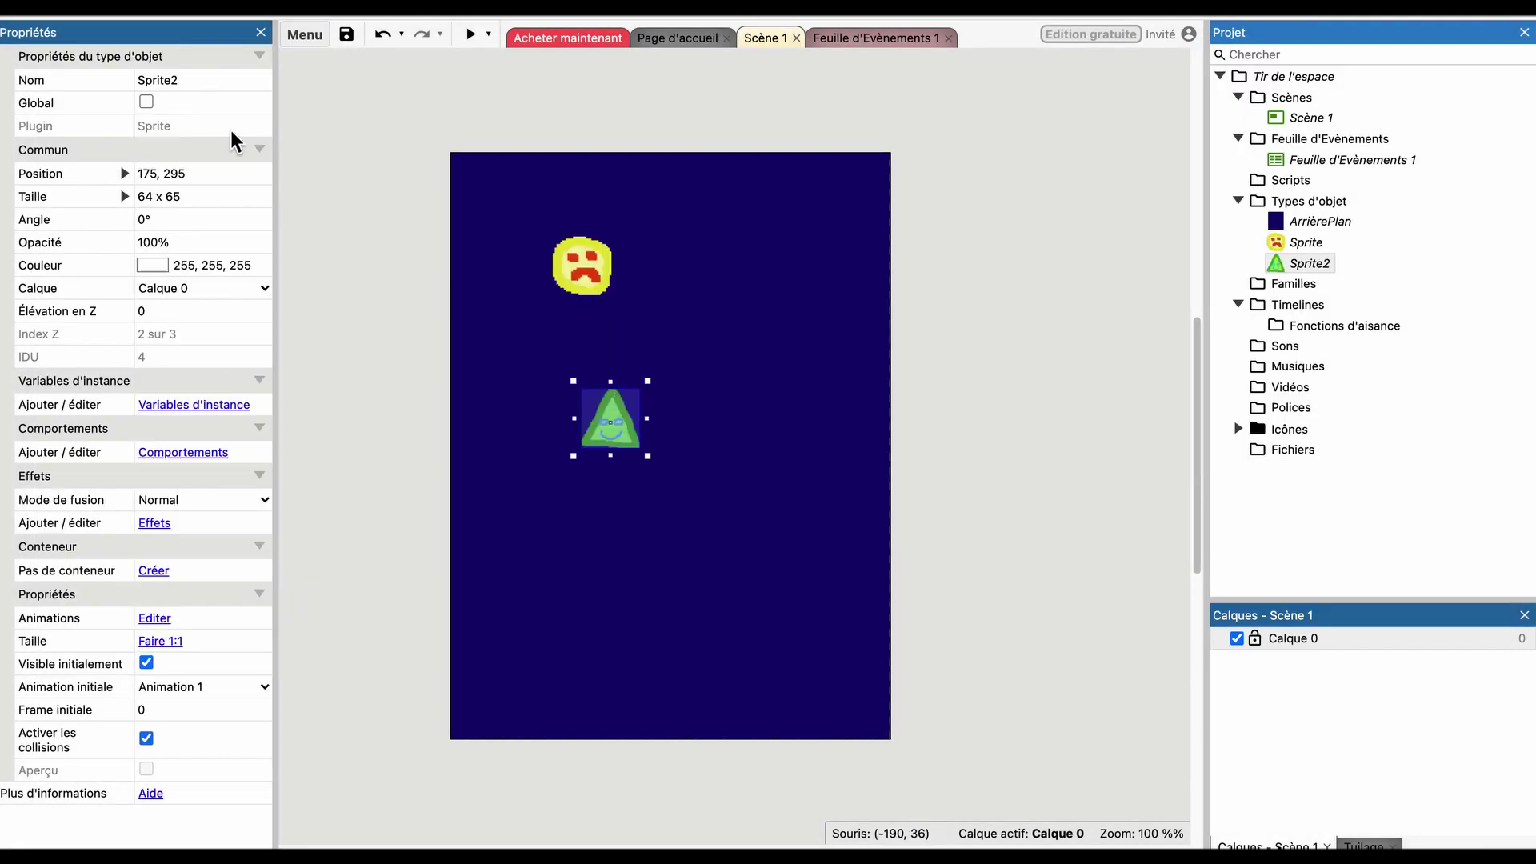
Rename the triangle sprite Sprite2 as Joueur.
click(188, 77)
text(Joueur)
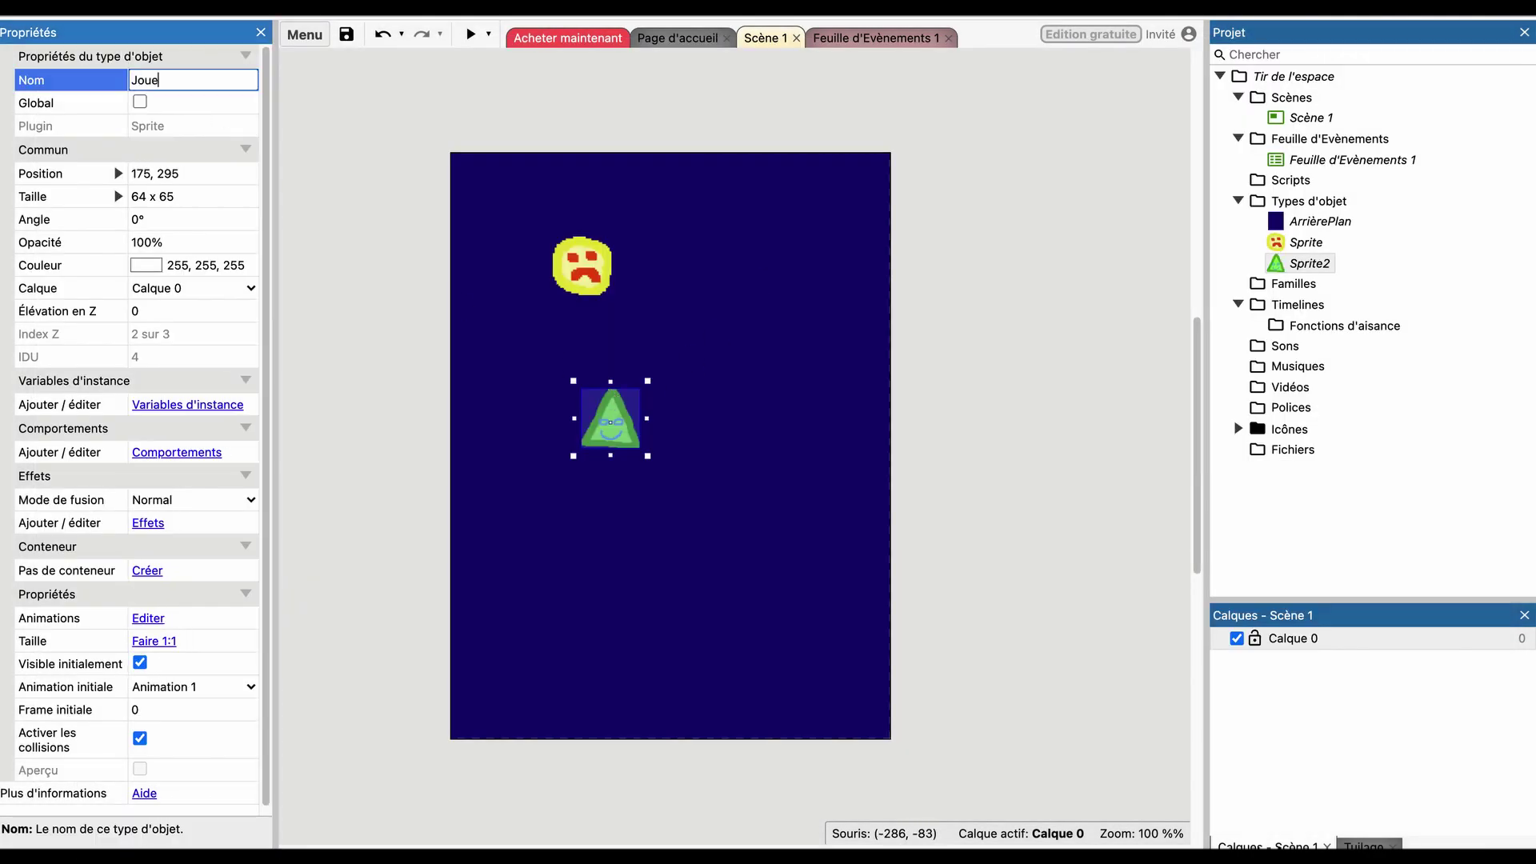
key(Return)
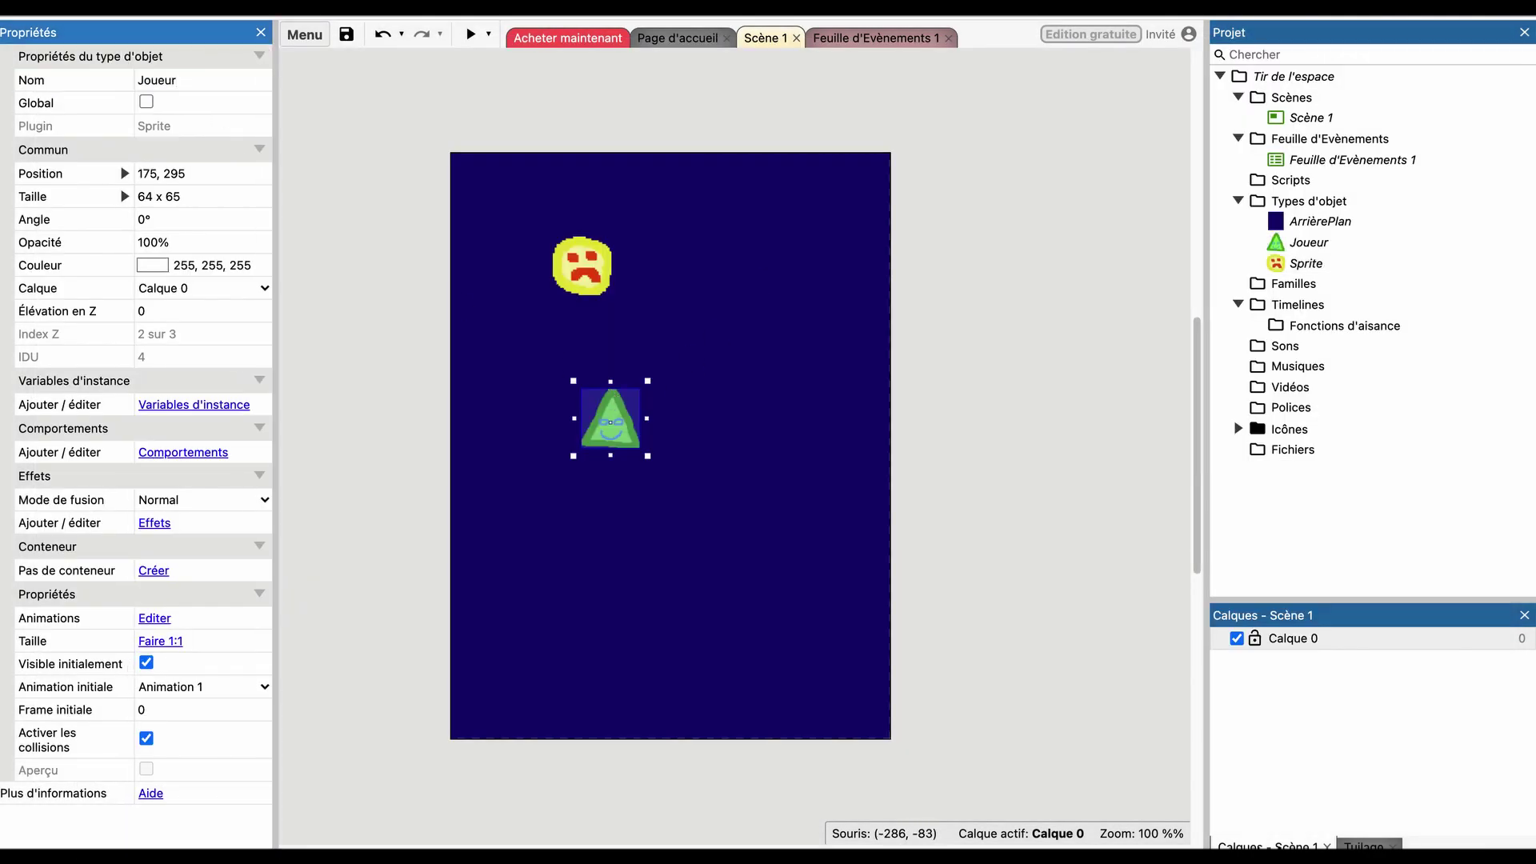
Center the sad yellow face's origin at about X 33, Y 31 and rename that sprite as Méchant.
double_click(1291, 269)
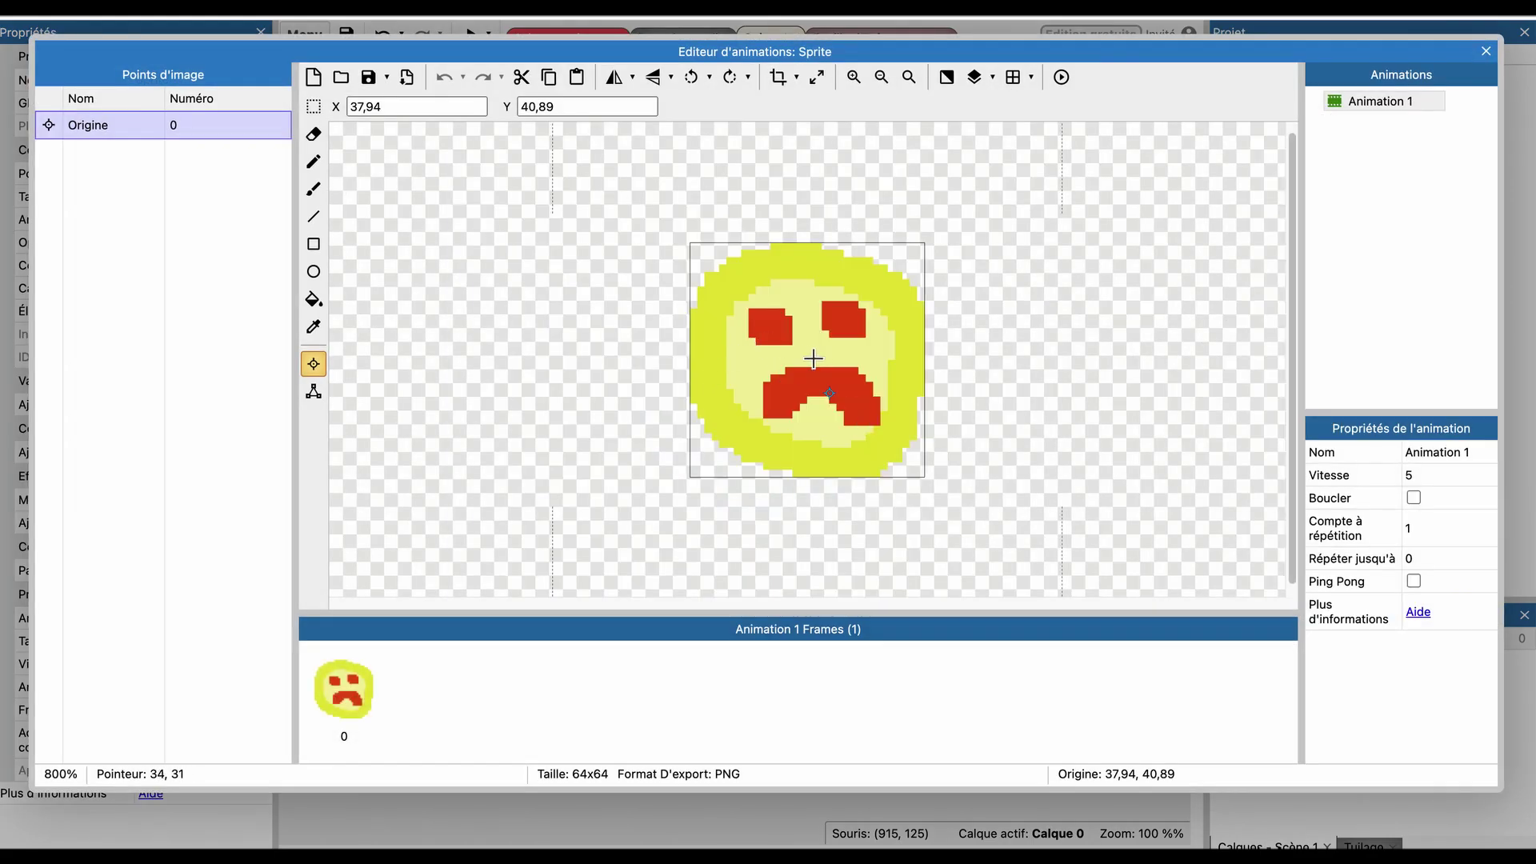
click(810, 356)
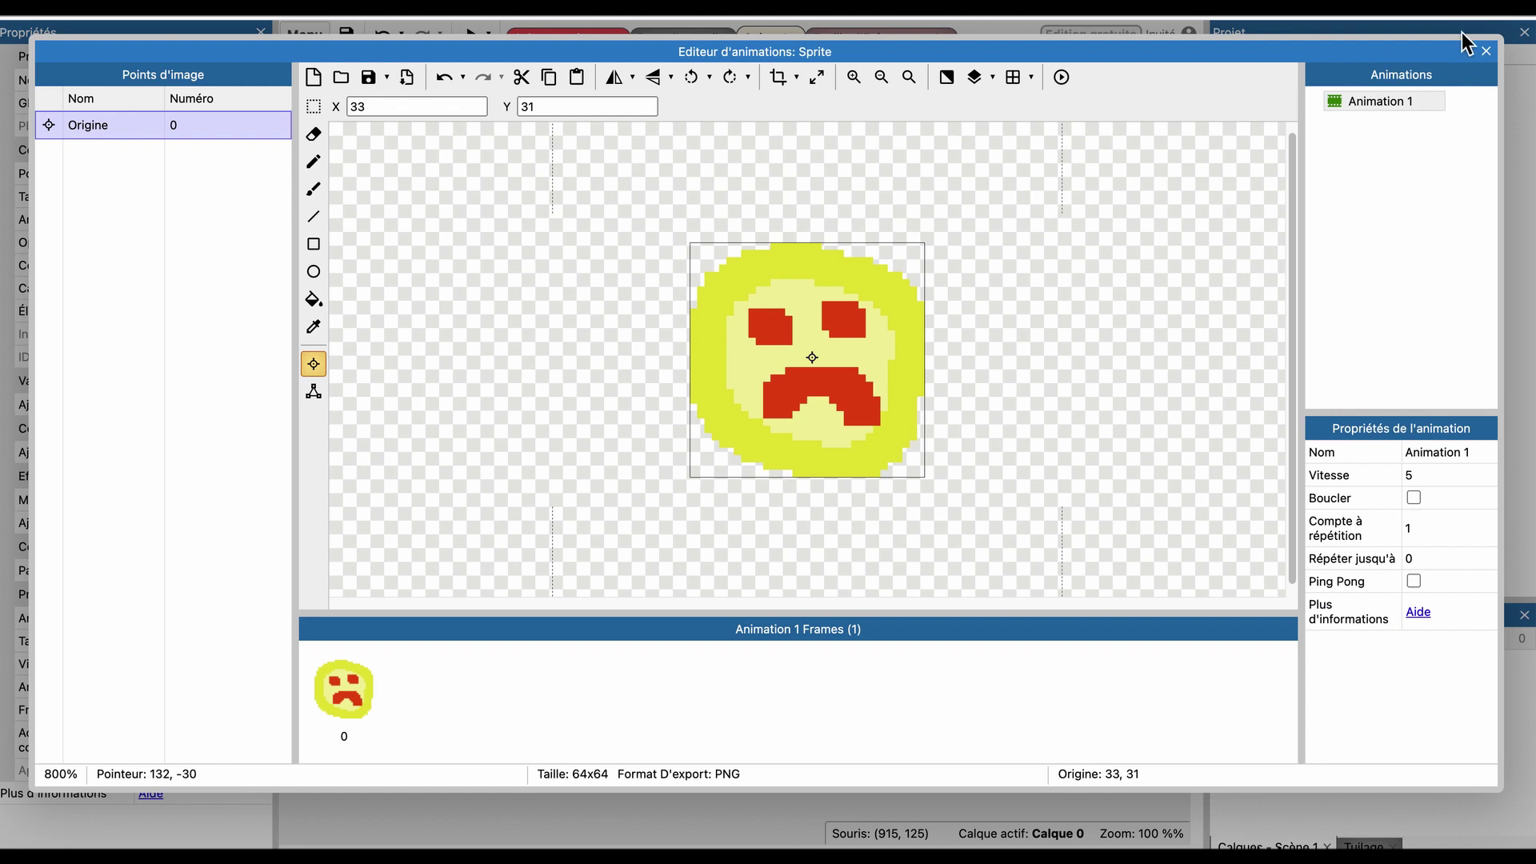
click(1486, 51)
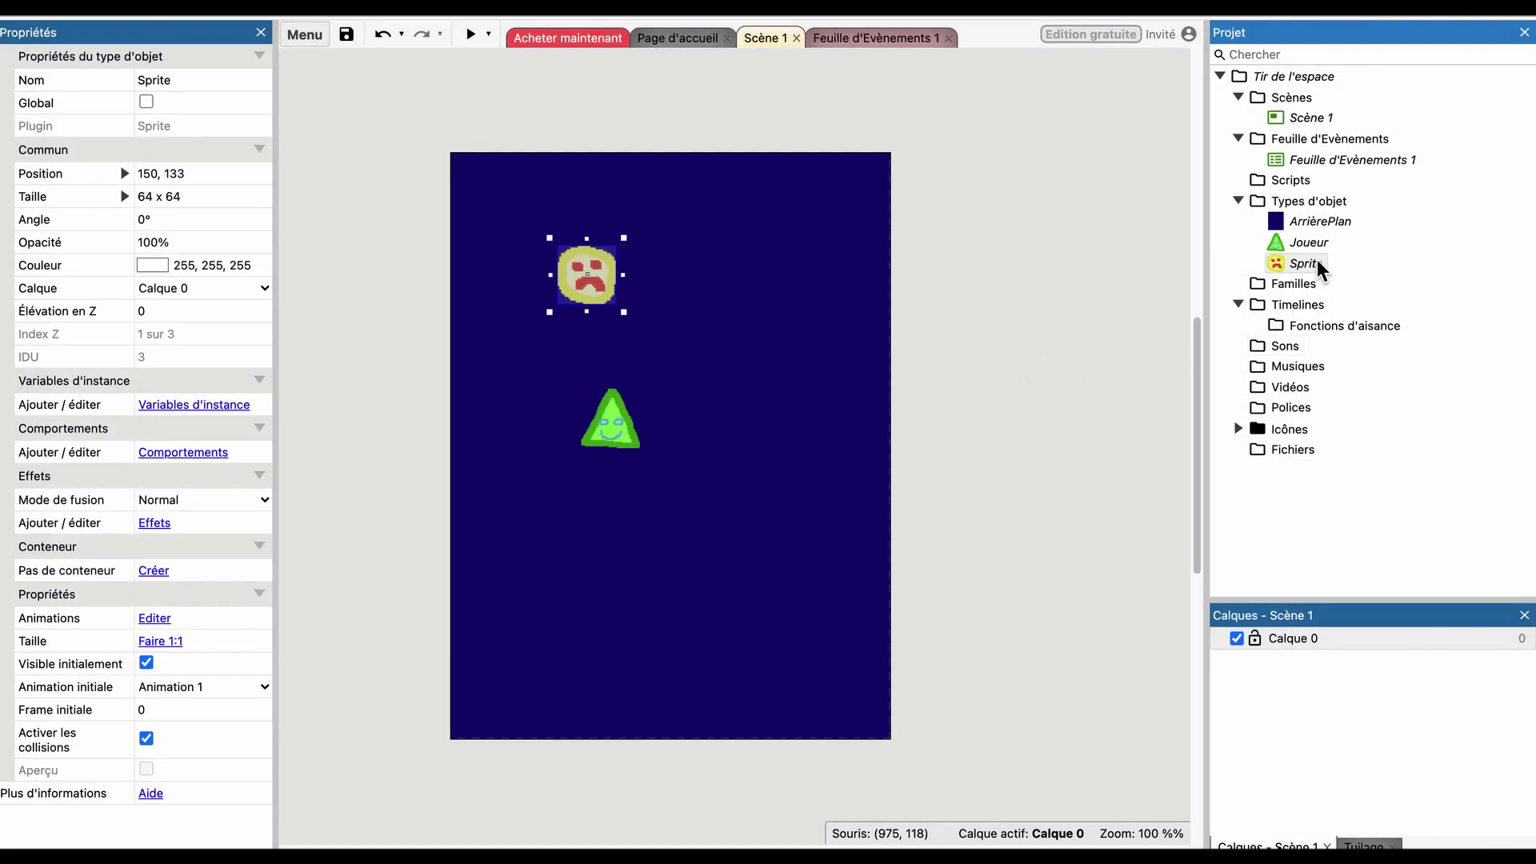
click(204, 80)
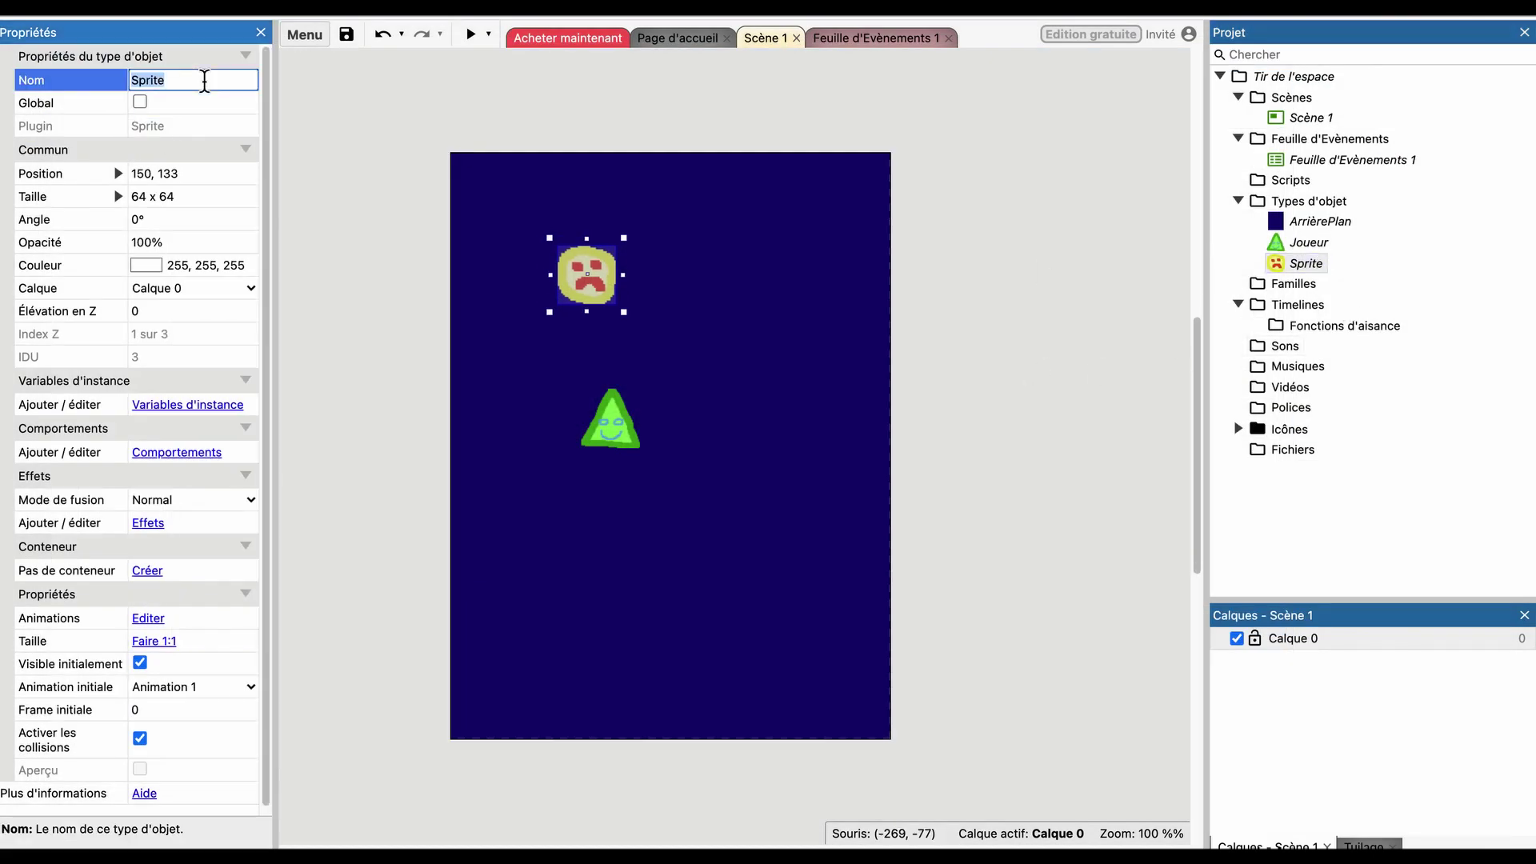
text(Joueunt)
key(Tab)
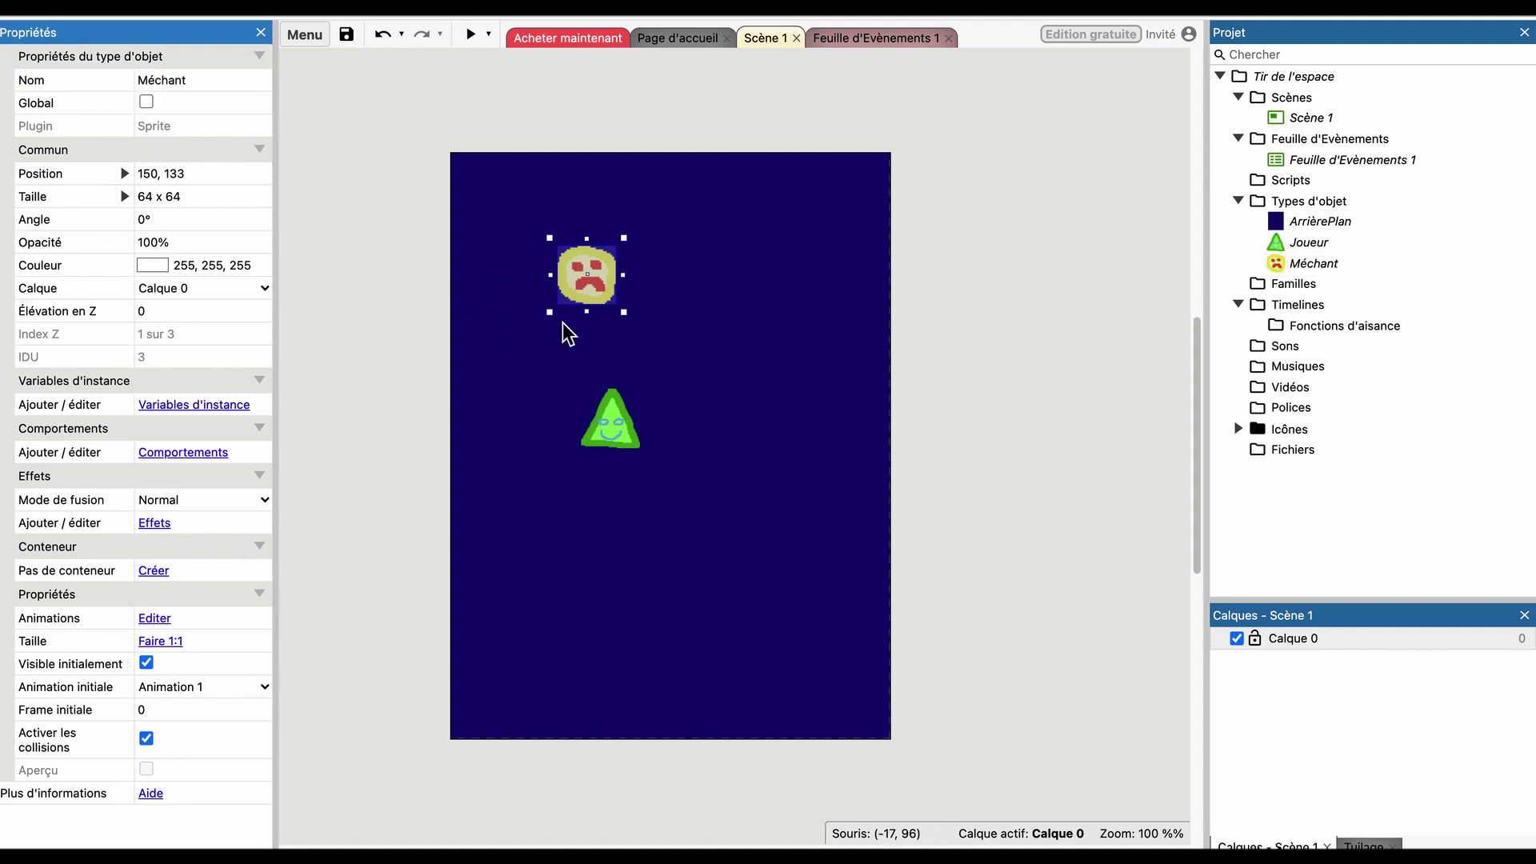
Move Joueur near the scene's bottom edge at about 123, 574 and Méchant near its upper-left corner at about 88, 56.
drag(617, 432, 560, 689)
click(1000, 525)
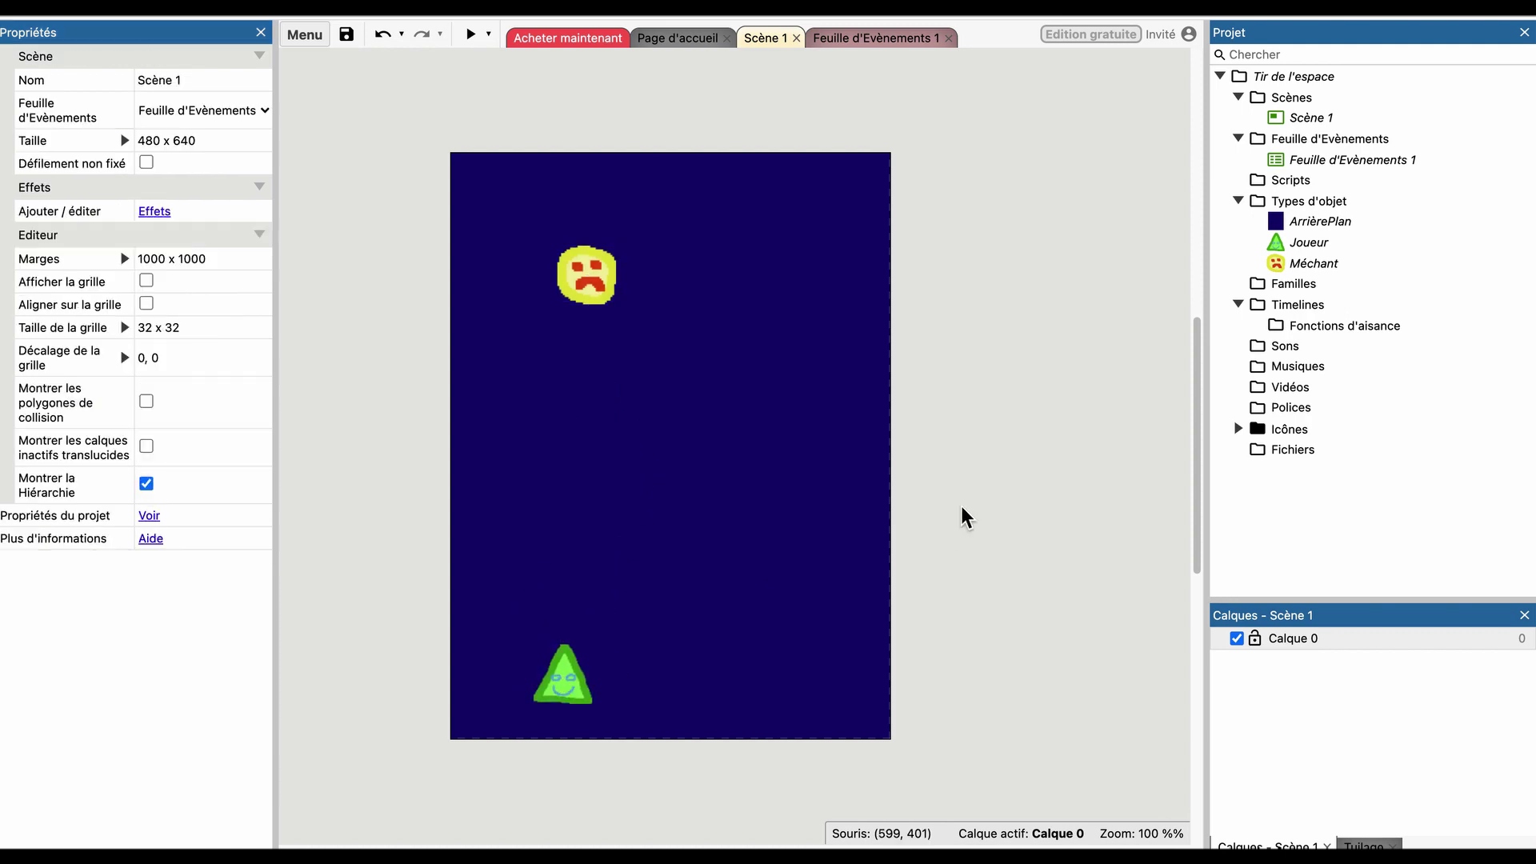
drag(595, 289, 538, 221)
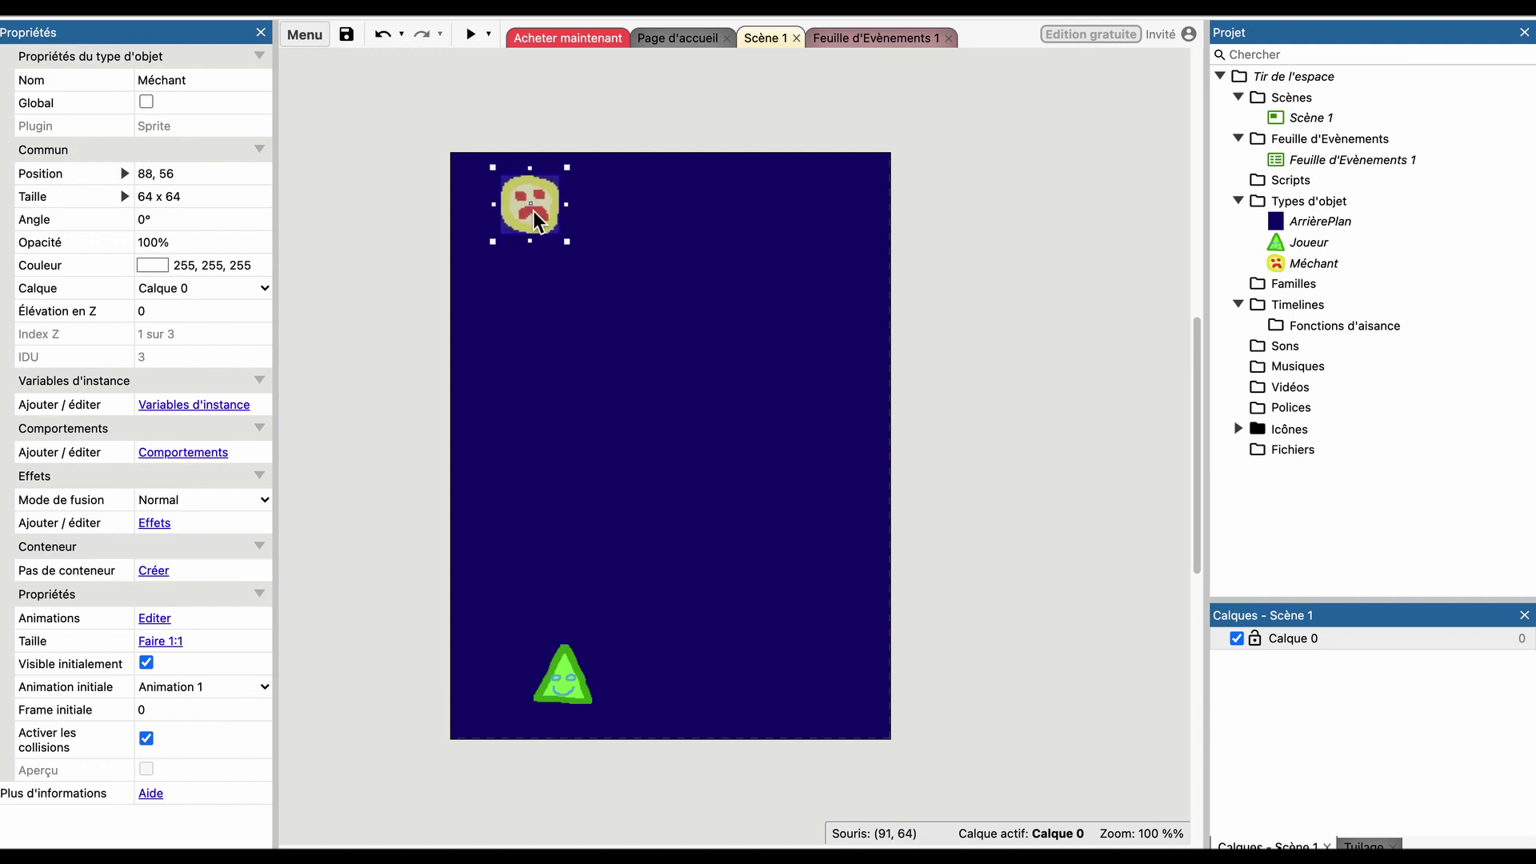
click(343, 243)
double_click(563, 674)
click(814, 335)
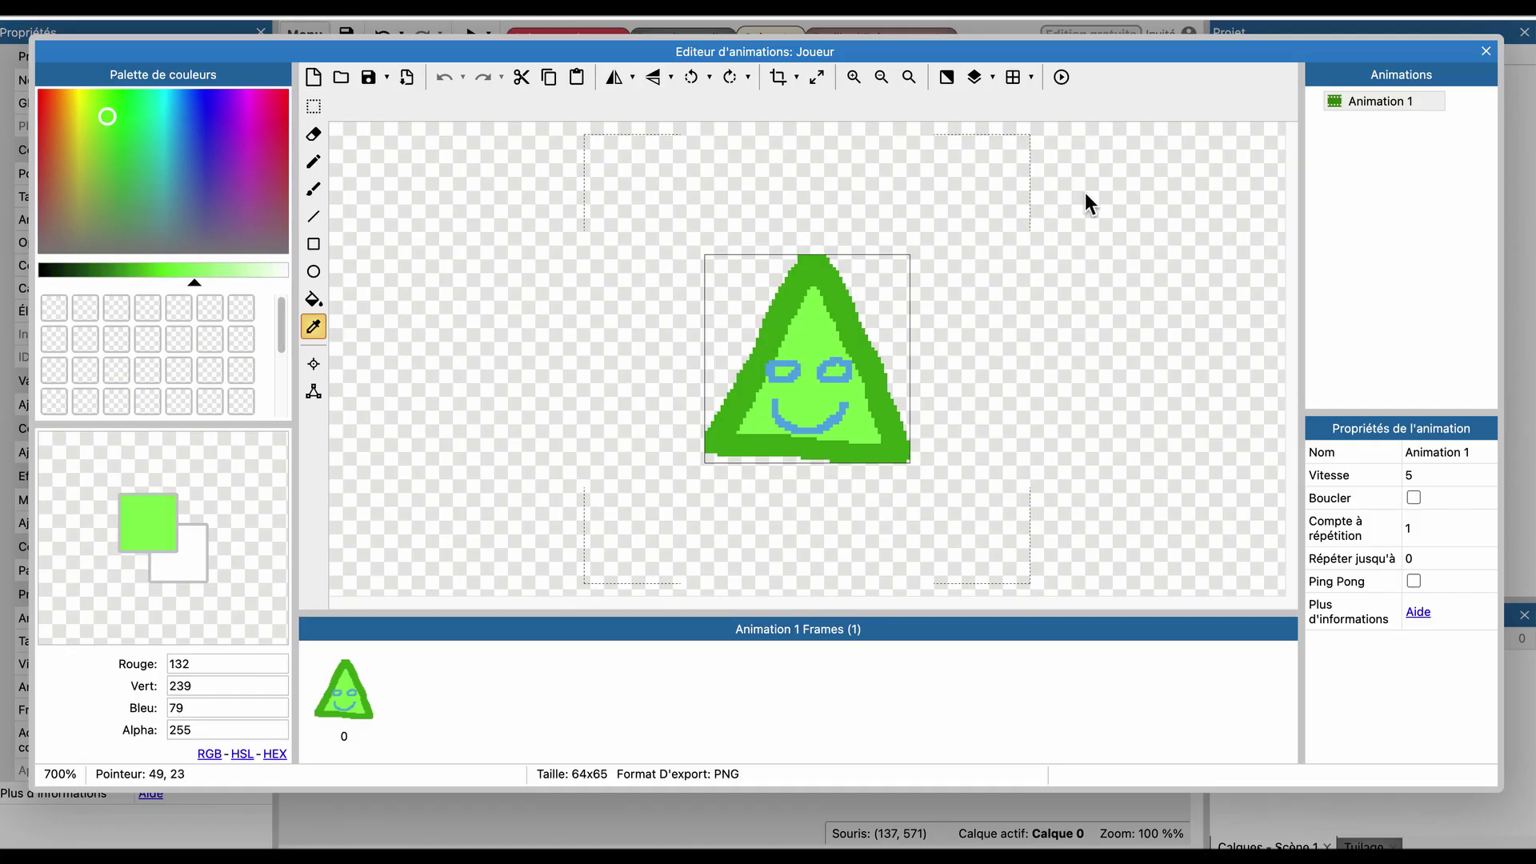
click(1485, 51)
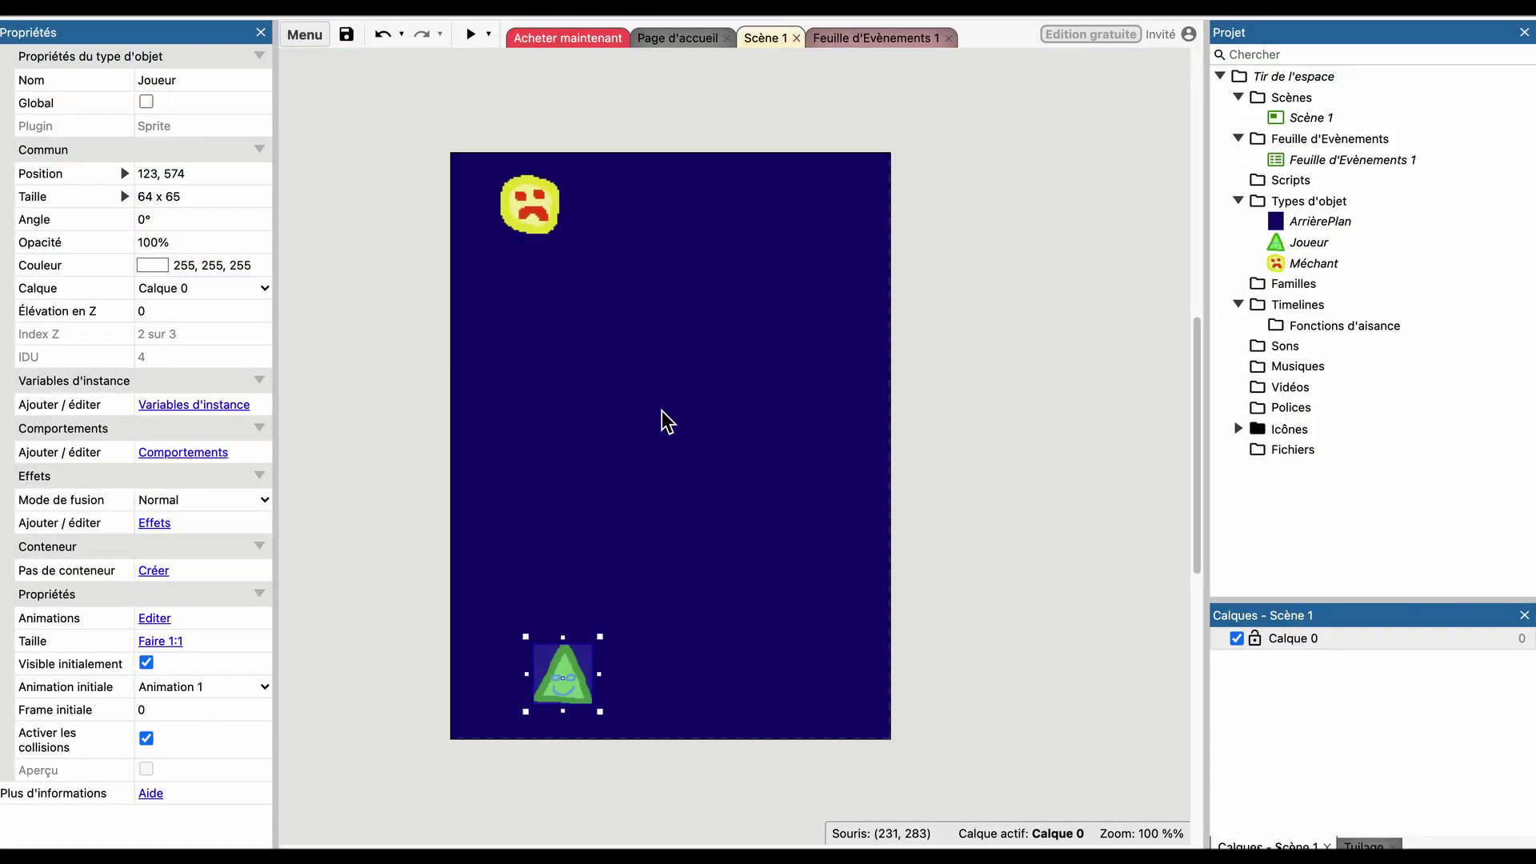
Insert a new Sprite object in the empty area outside the scene, left of the player, at about -105, 500.
click(381, 593)
right_click(380, 588)
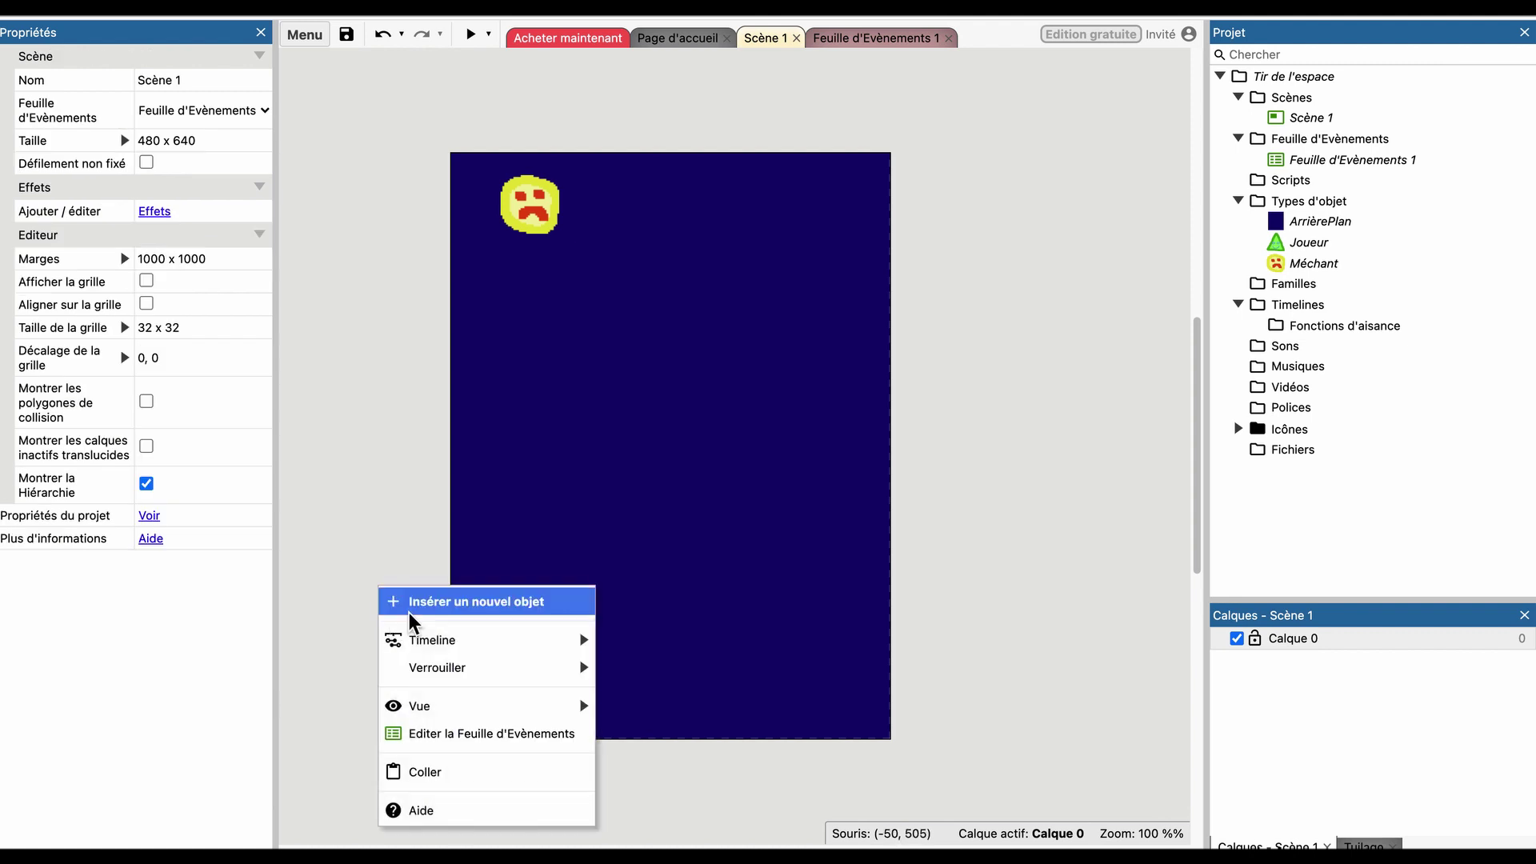
click(432, 604)
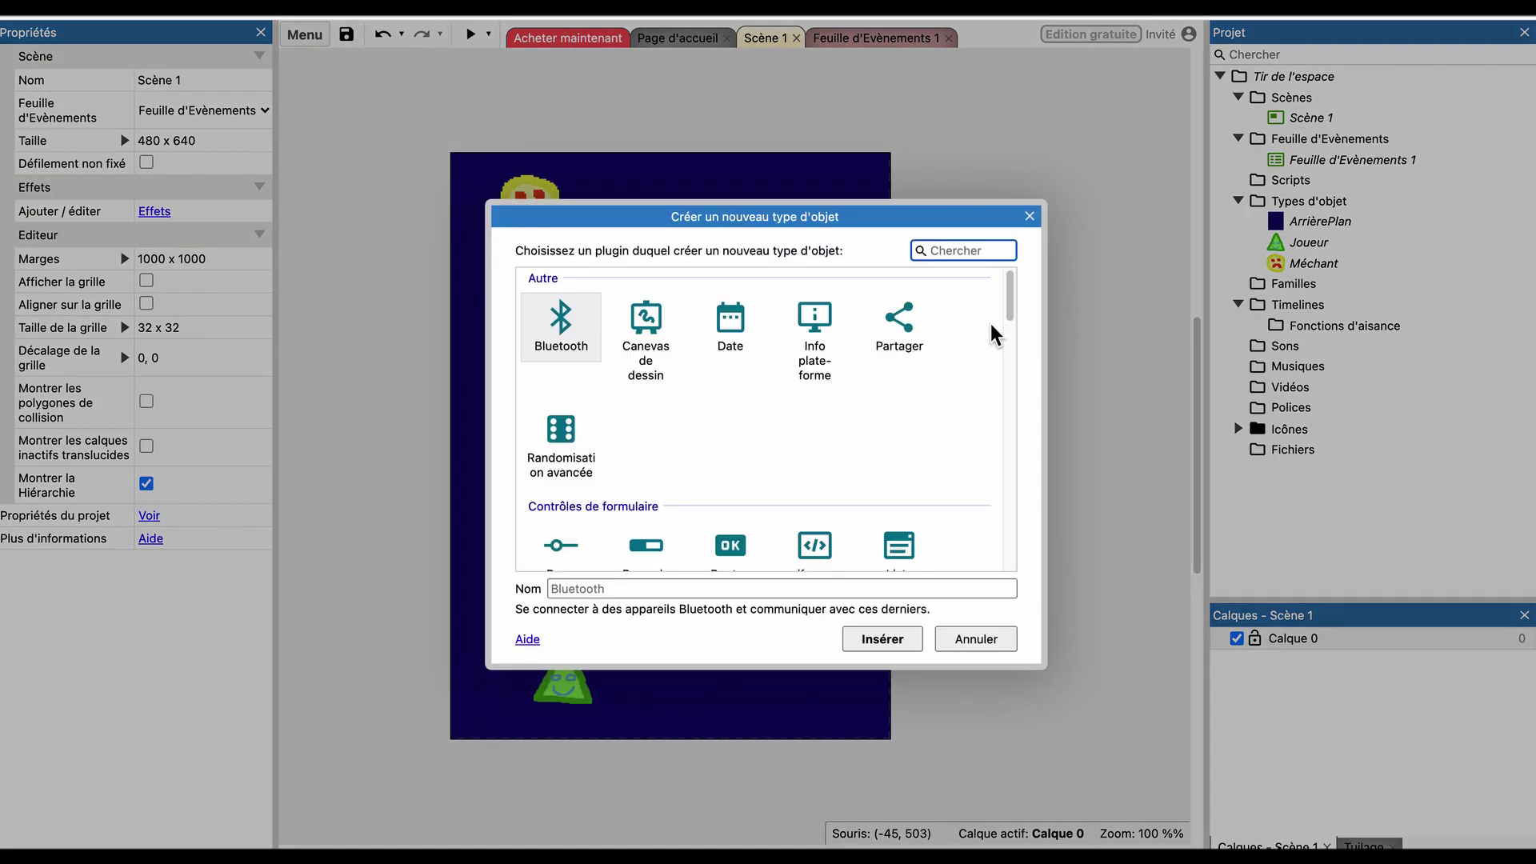
text(spri)
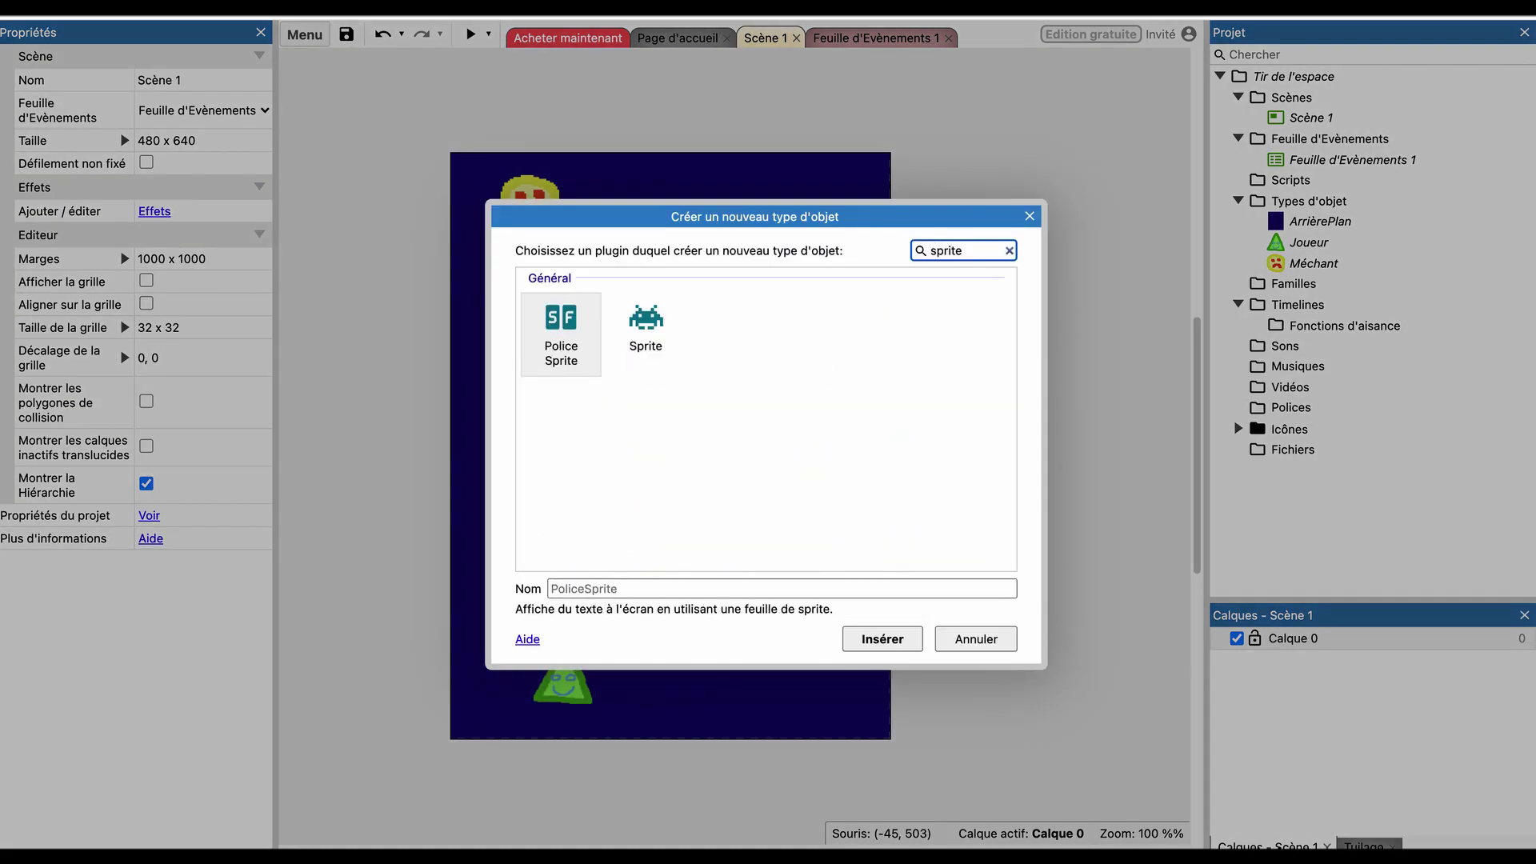
text(te)
double_click(647, 326)
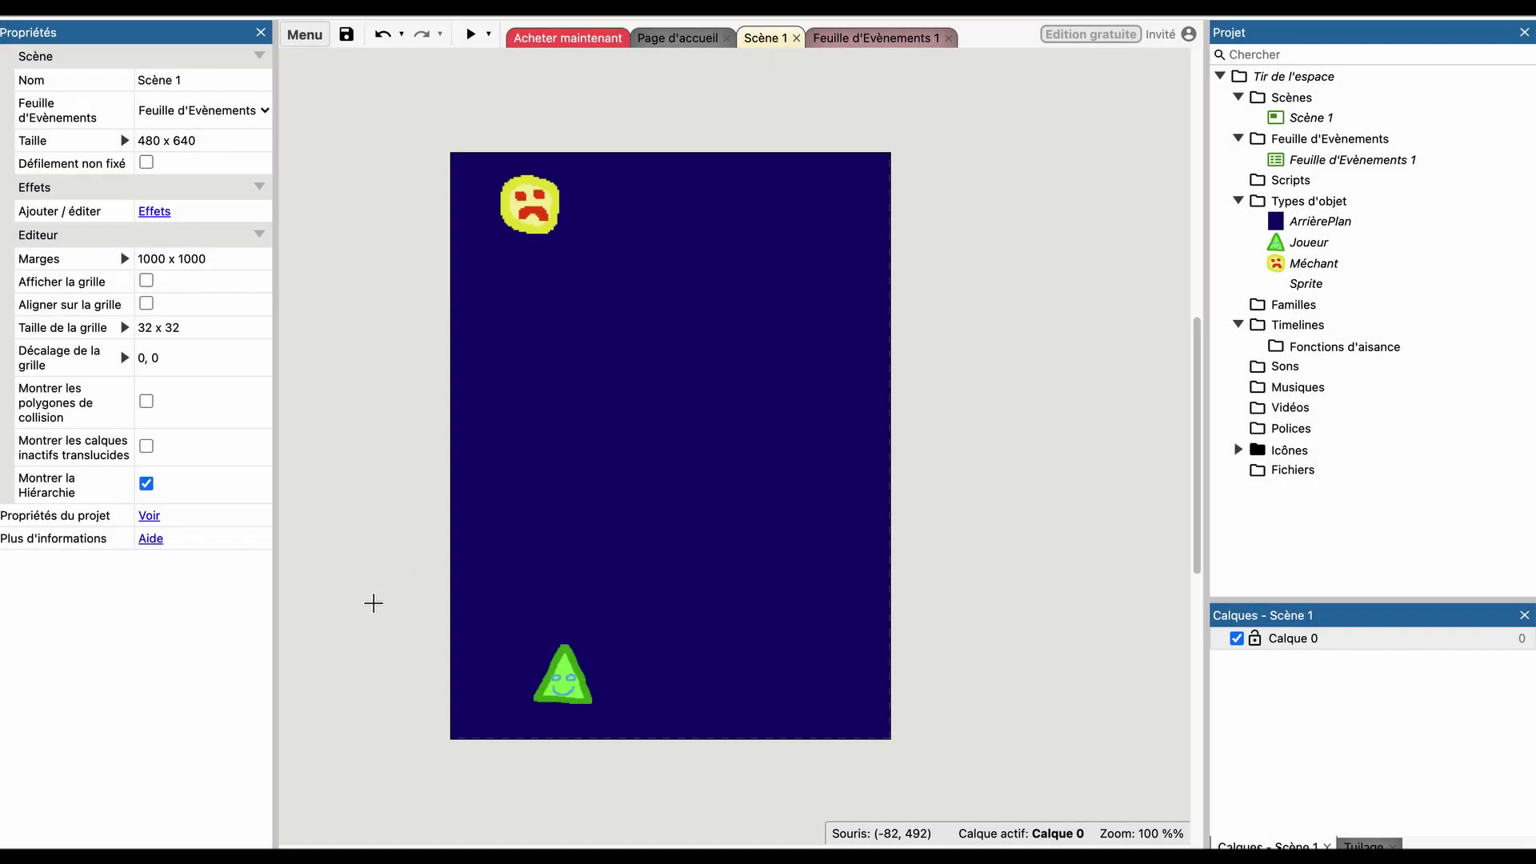
click(354, 608)
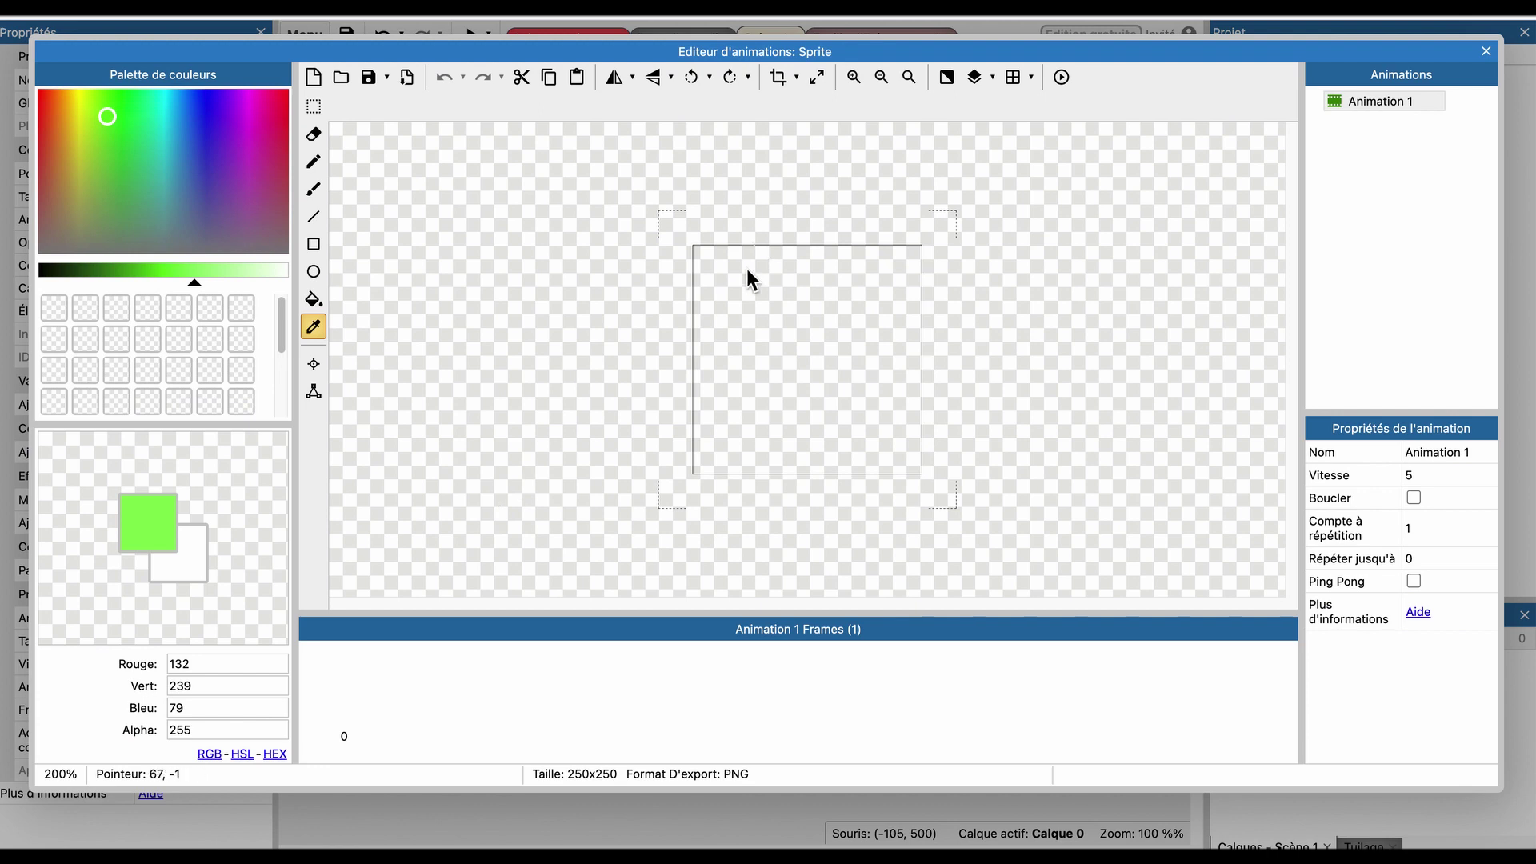
Draw a thick vertical bar in green (RGB 40, 214, 110) with a 17-pixel pencil and crop the canvas to it.
click(715, 275)
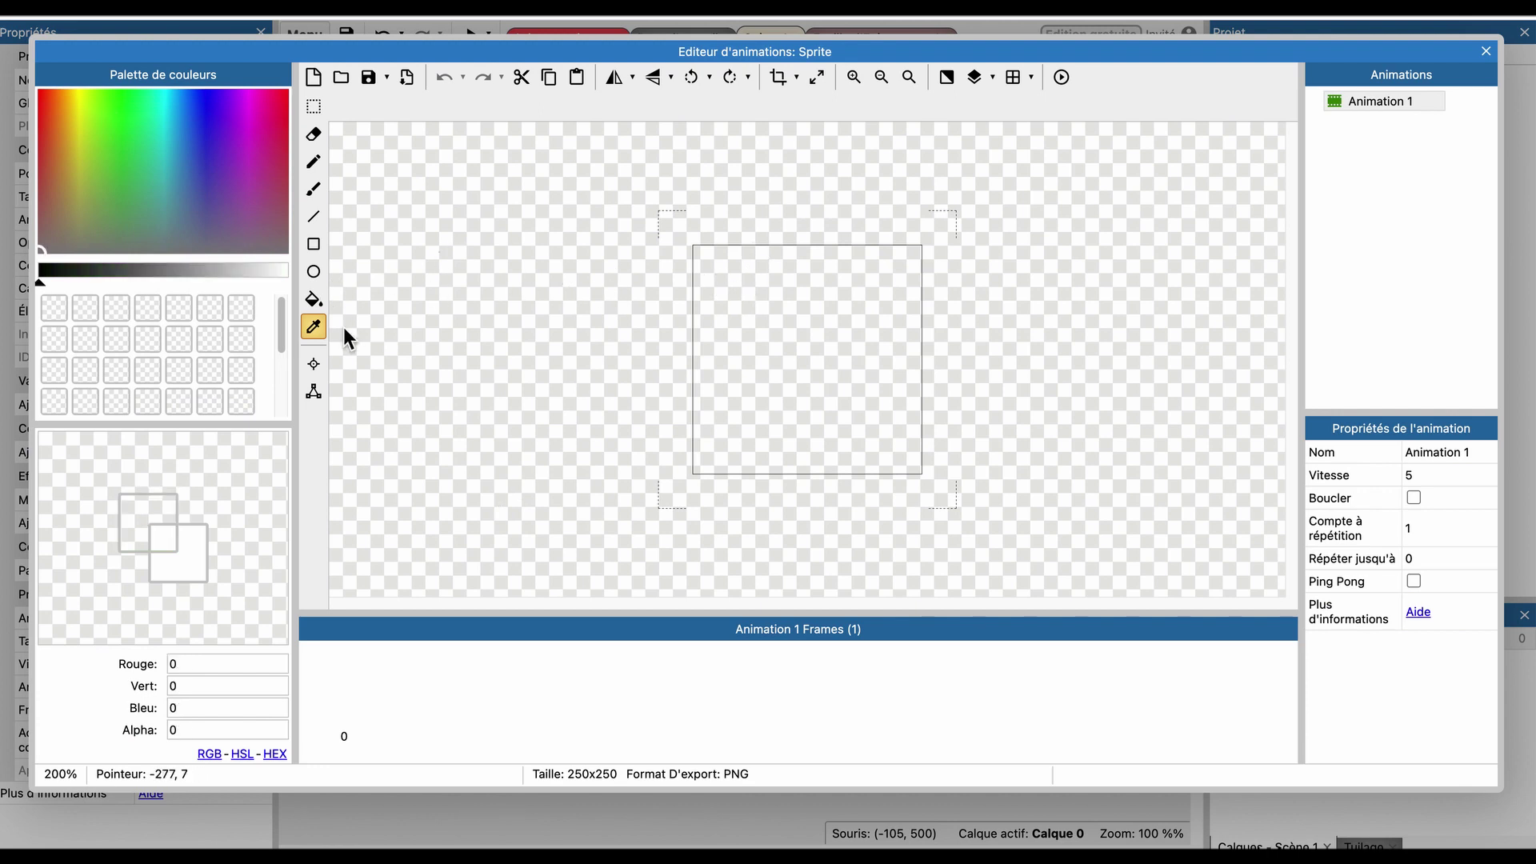
click(78, 108)
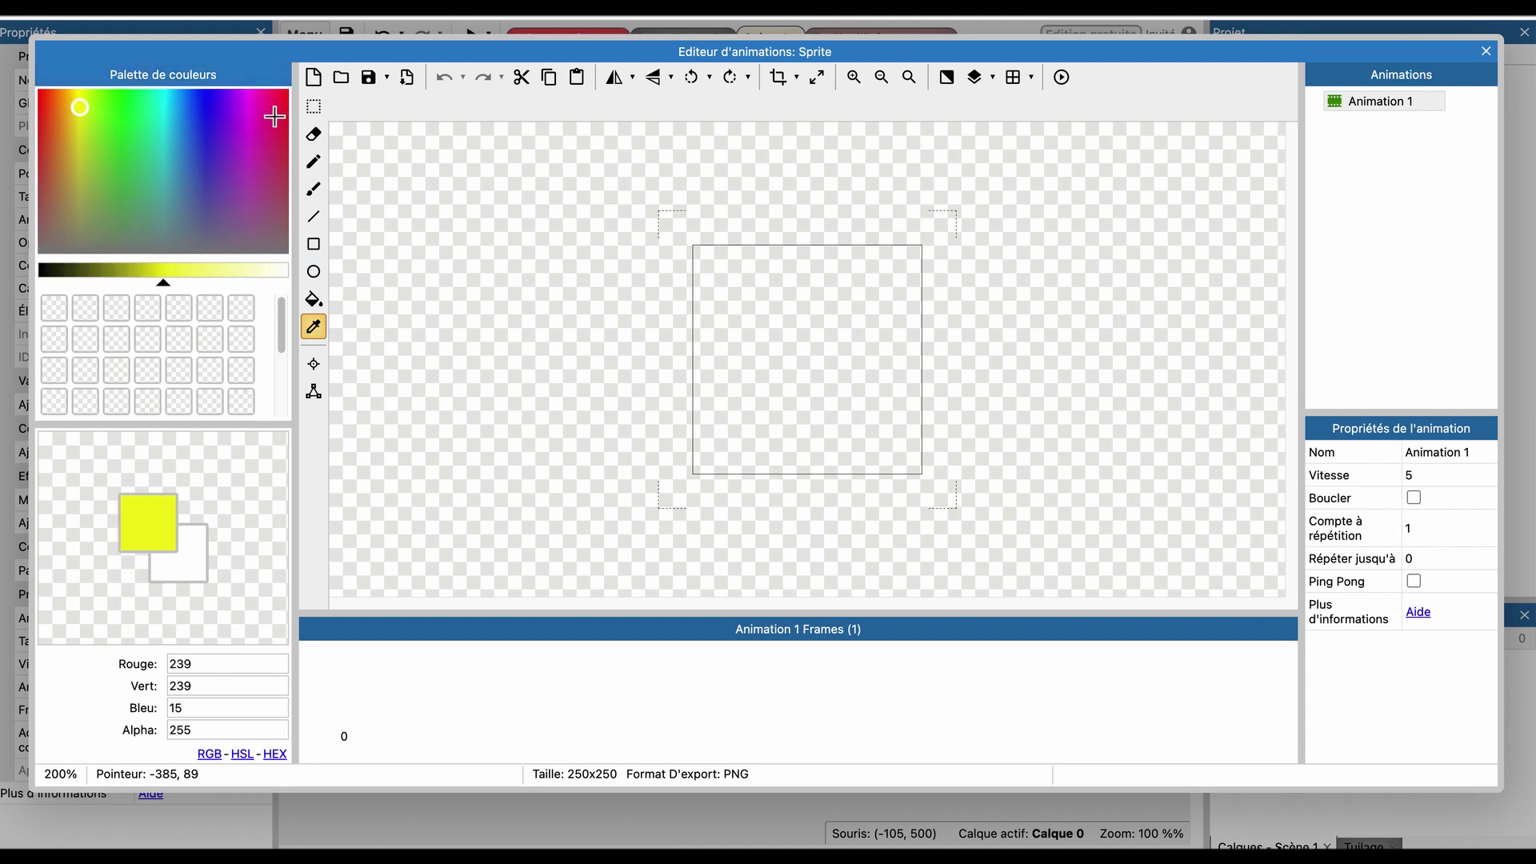
click(138, 140)
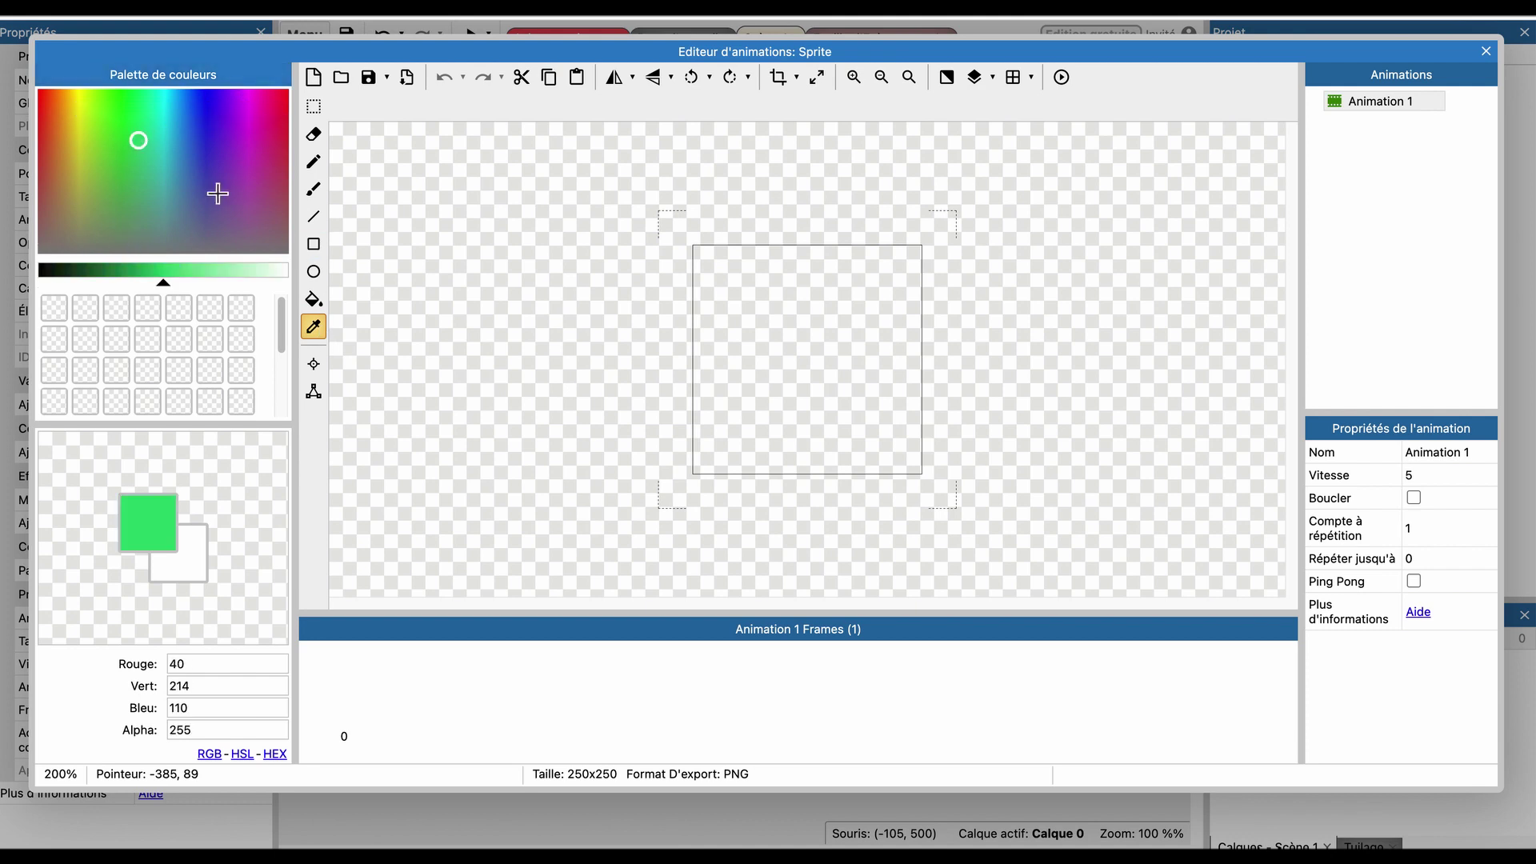
click(312, 161)
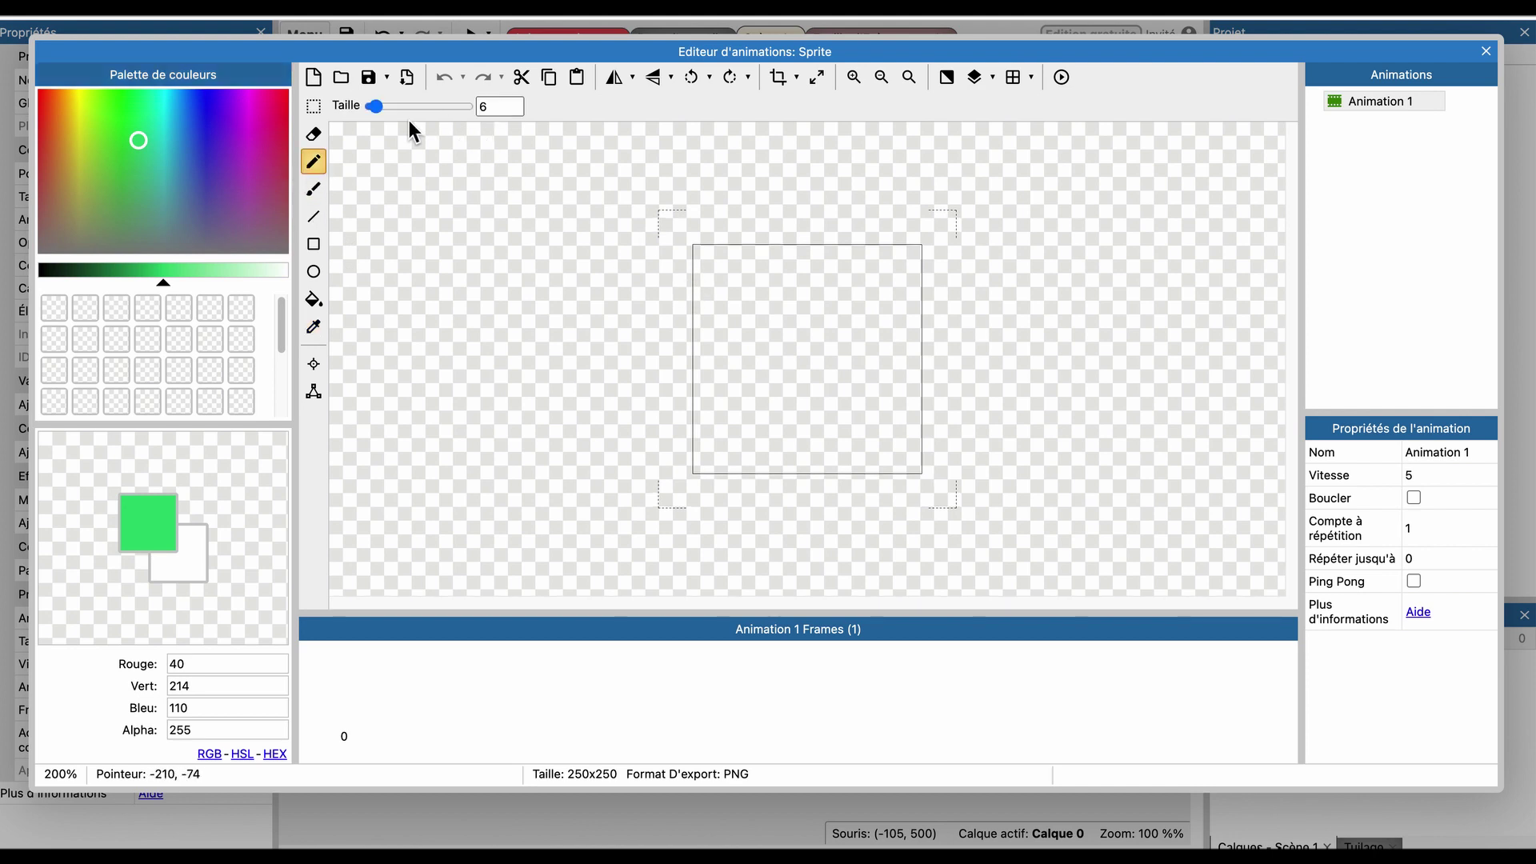
drag(374, 107, 385, 108)
click(731, 292)
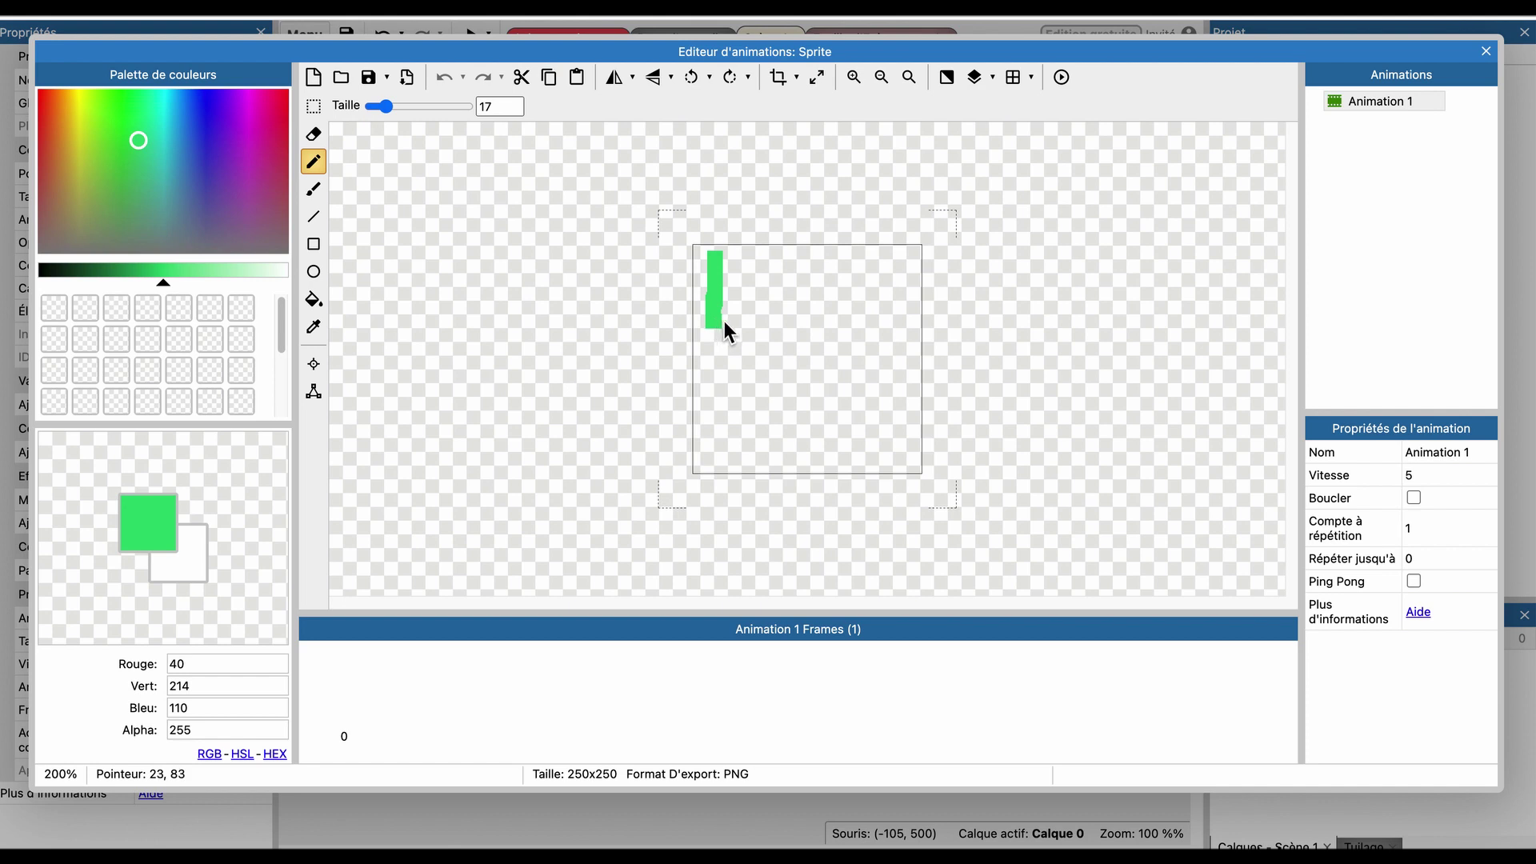
drag(731, 276, 723, 258)
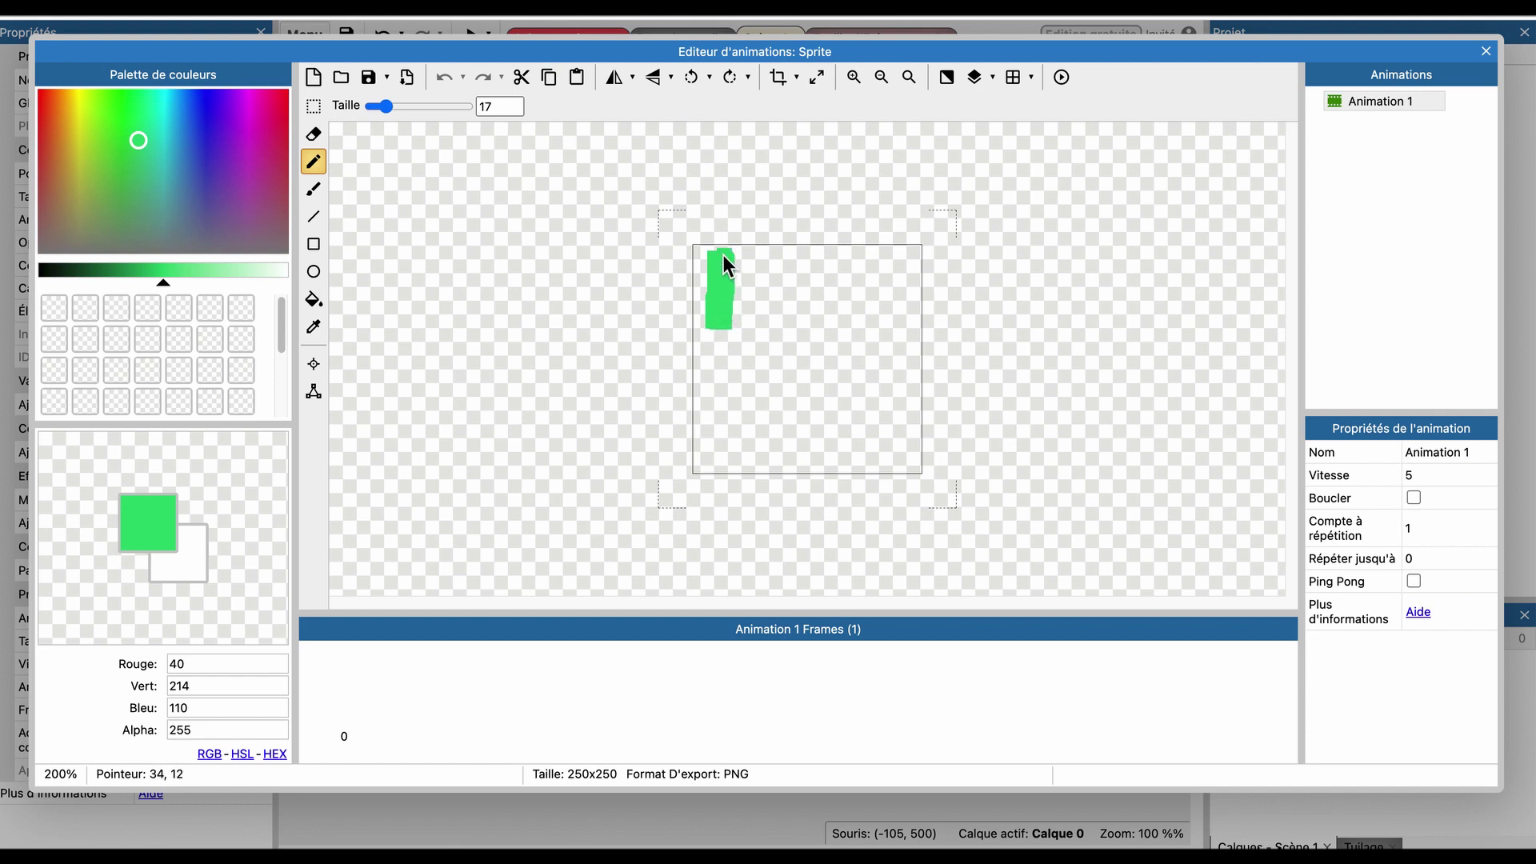
click(780, 82)
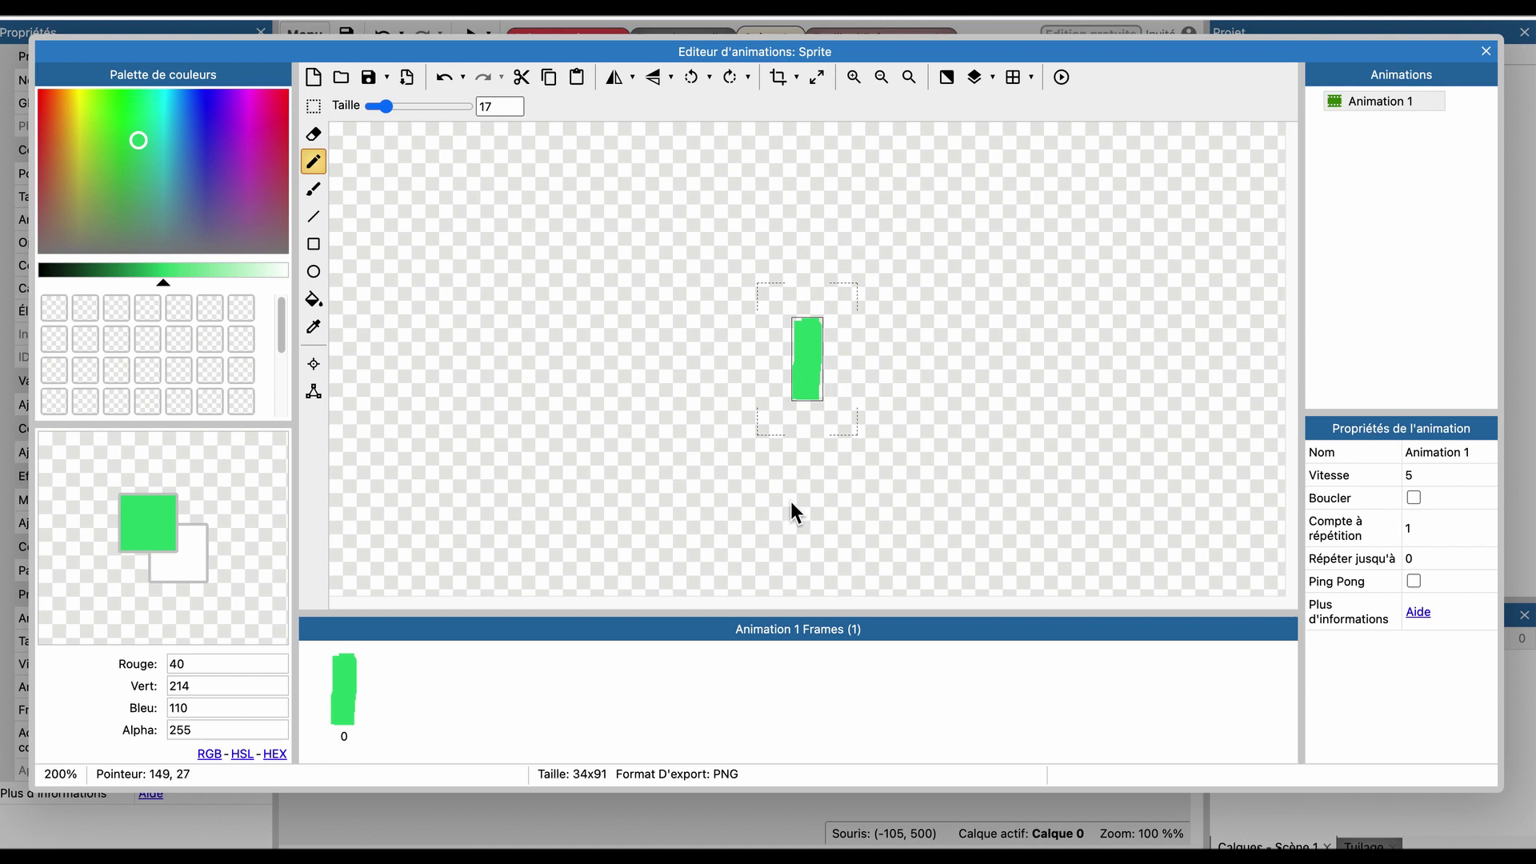
click(1485, 50)
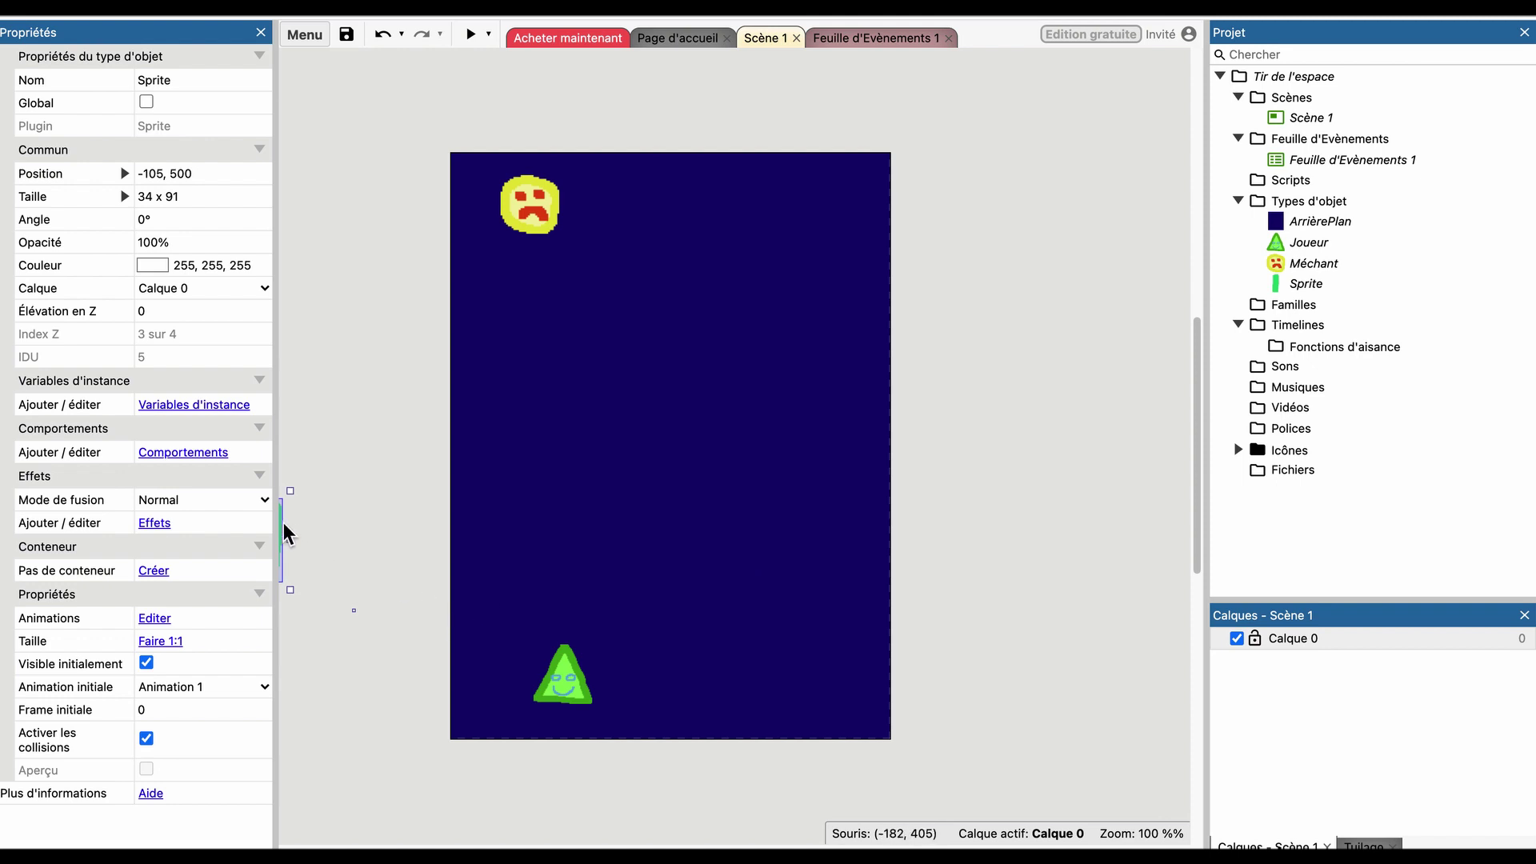
Move the green bar sprite just outside the scene's lower-left edge, beside the player, at about 53, 625.
drag(288, 520, 596, 588)
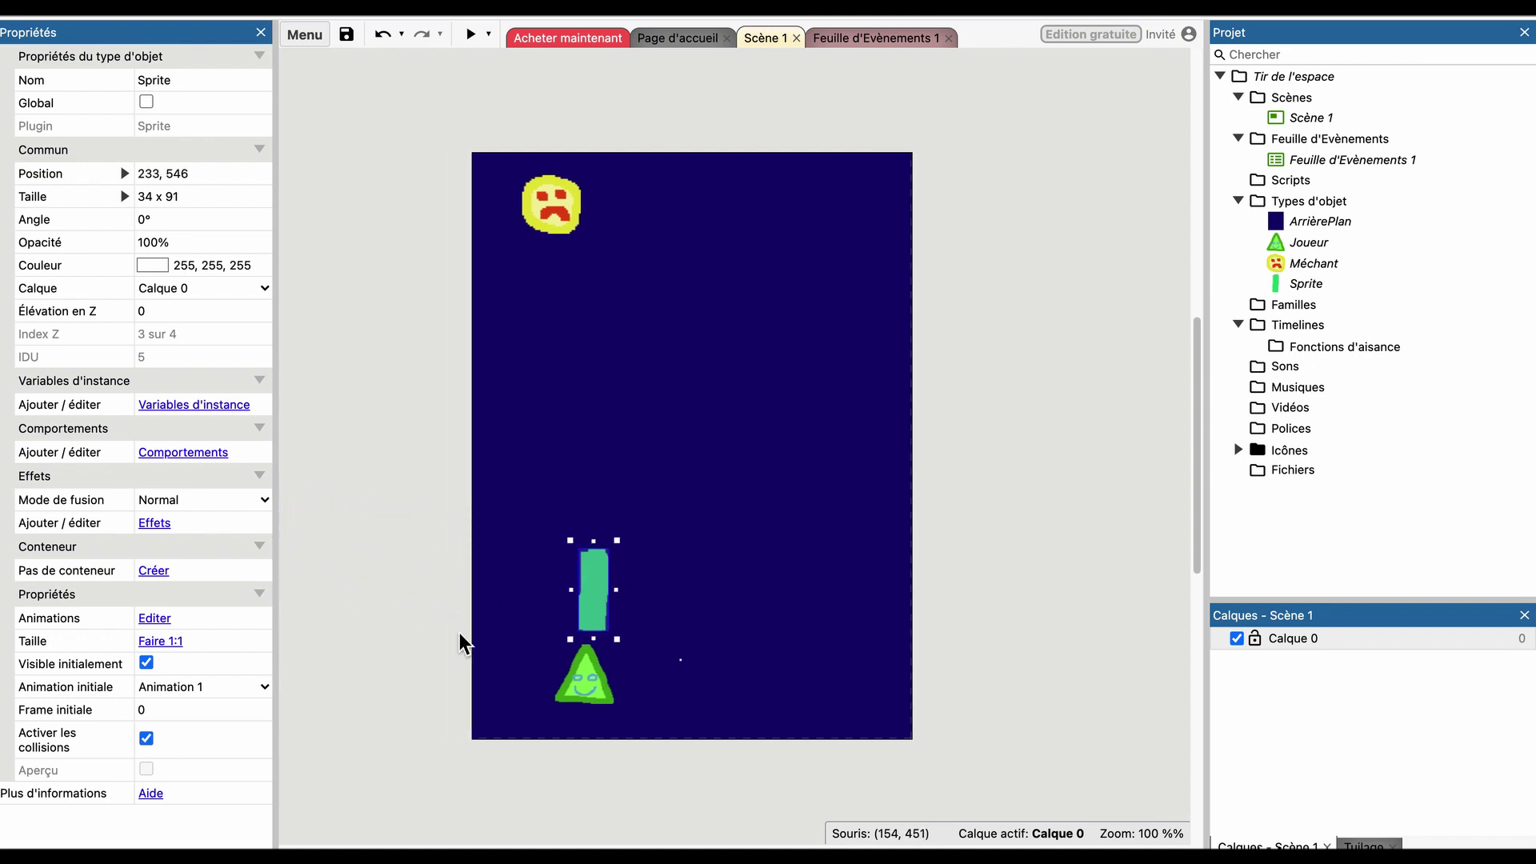
drag(462, 642, 417, 636)
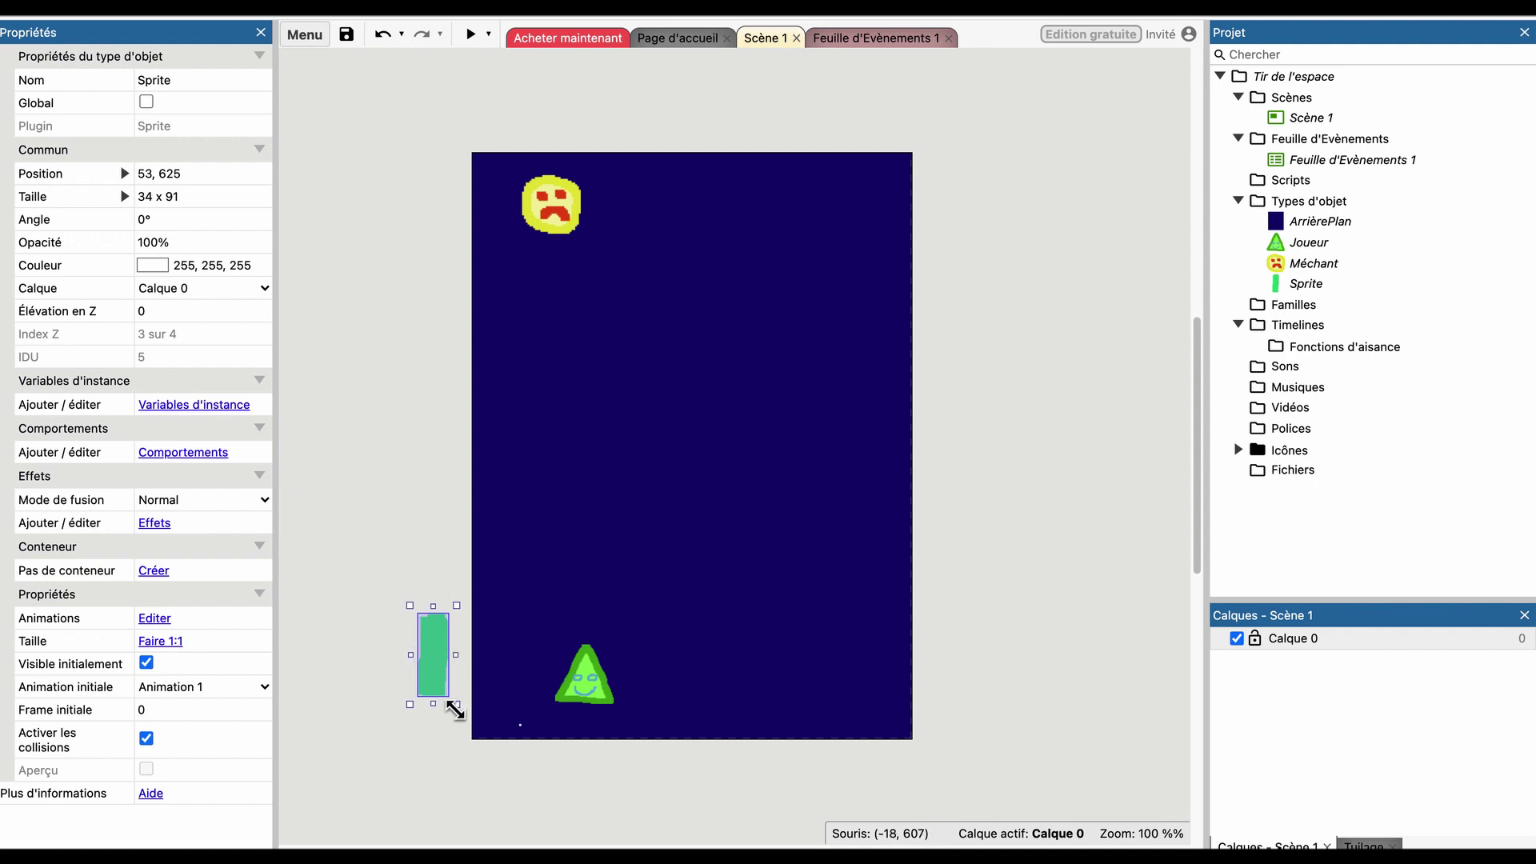
Try to shrink the green bar sprite to about 11 x 46 directly in the scene, and undo the resize.
drag(456, 710, 436, 668)
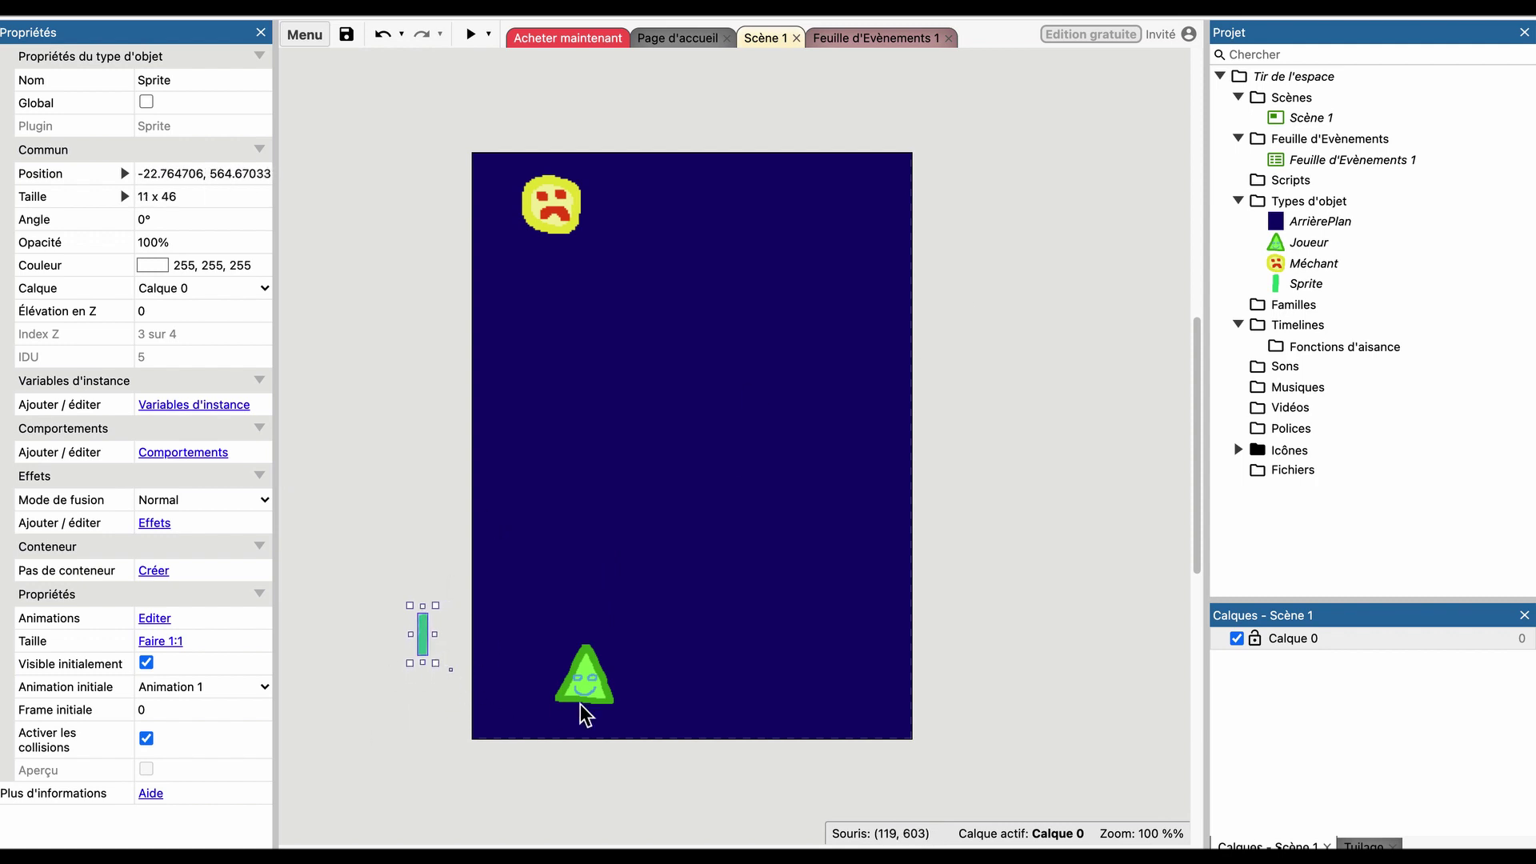
key(ctrl+z)
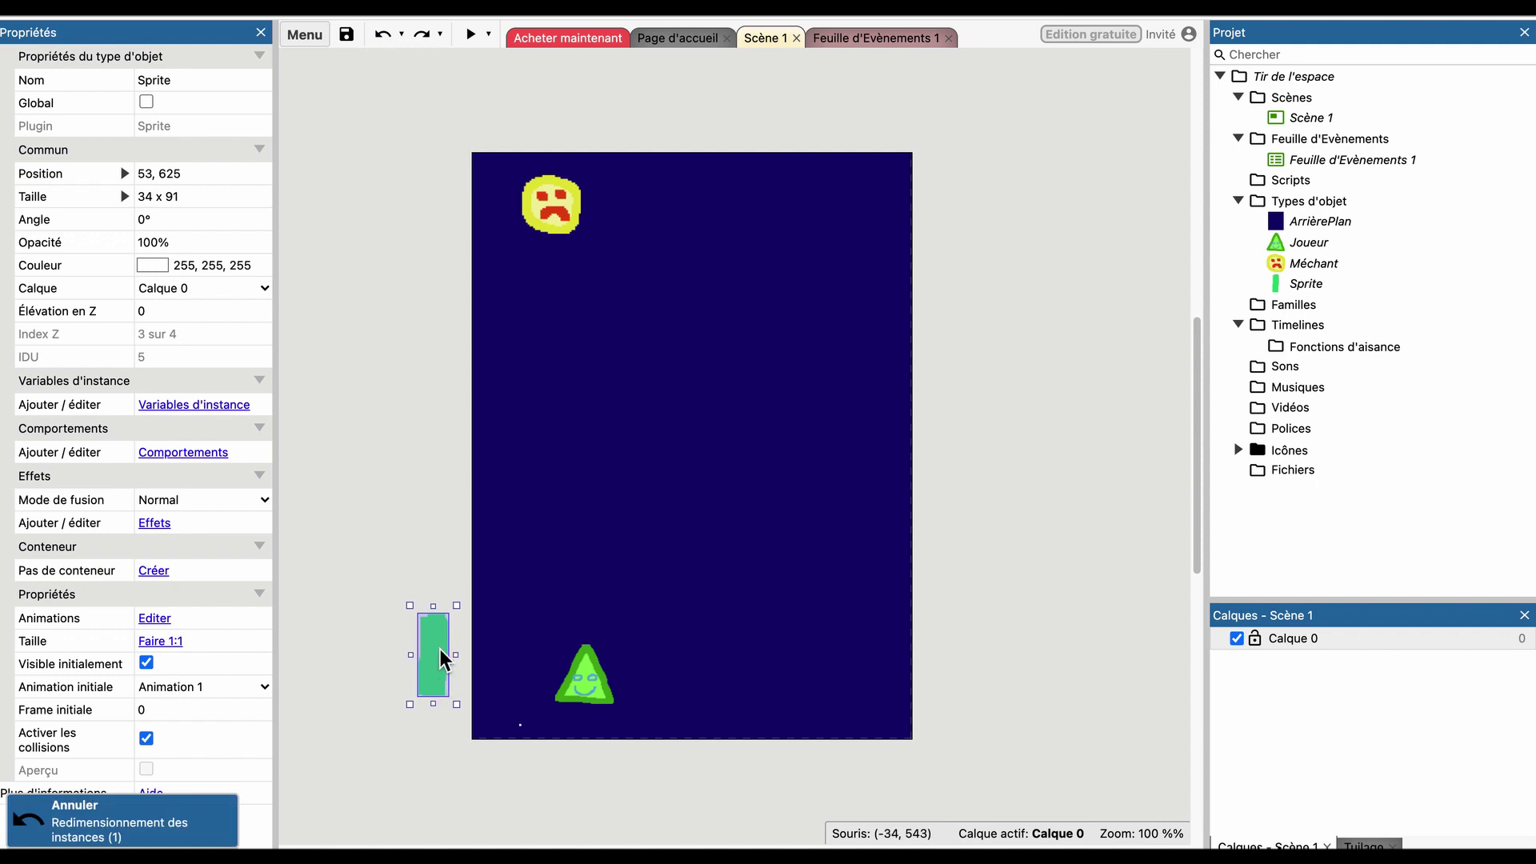
Stretch the green bar's image to 11 x 32 pixels with its aspect ratio kept, and move the sprite outside the scene, left of Joueur.
double_click(440, 658)
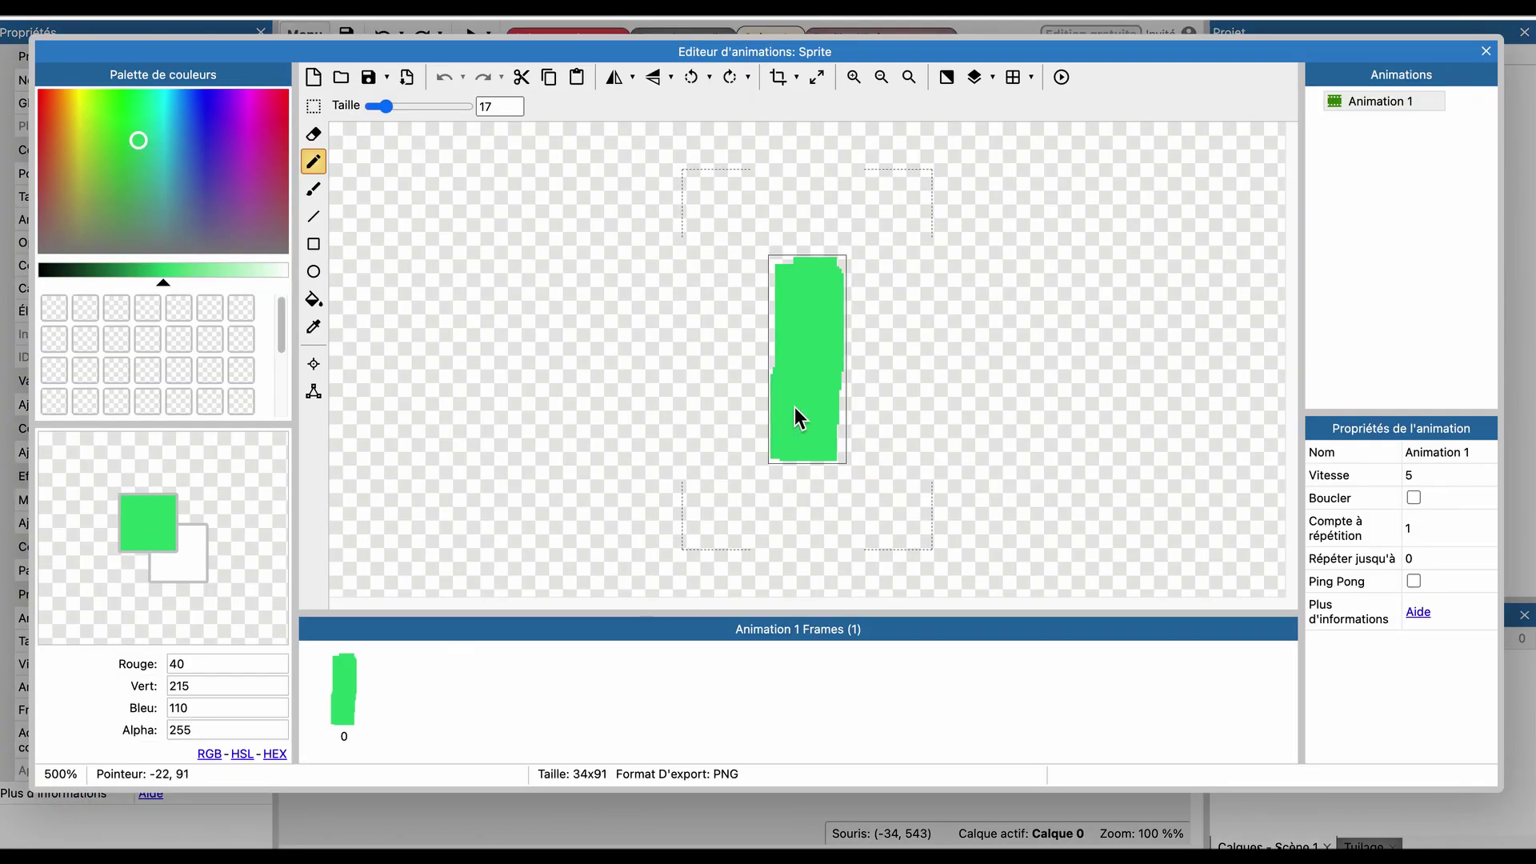
click(818, 76)
key(Tab)
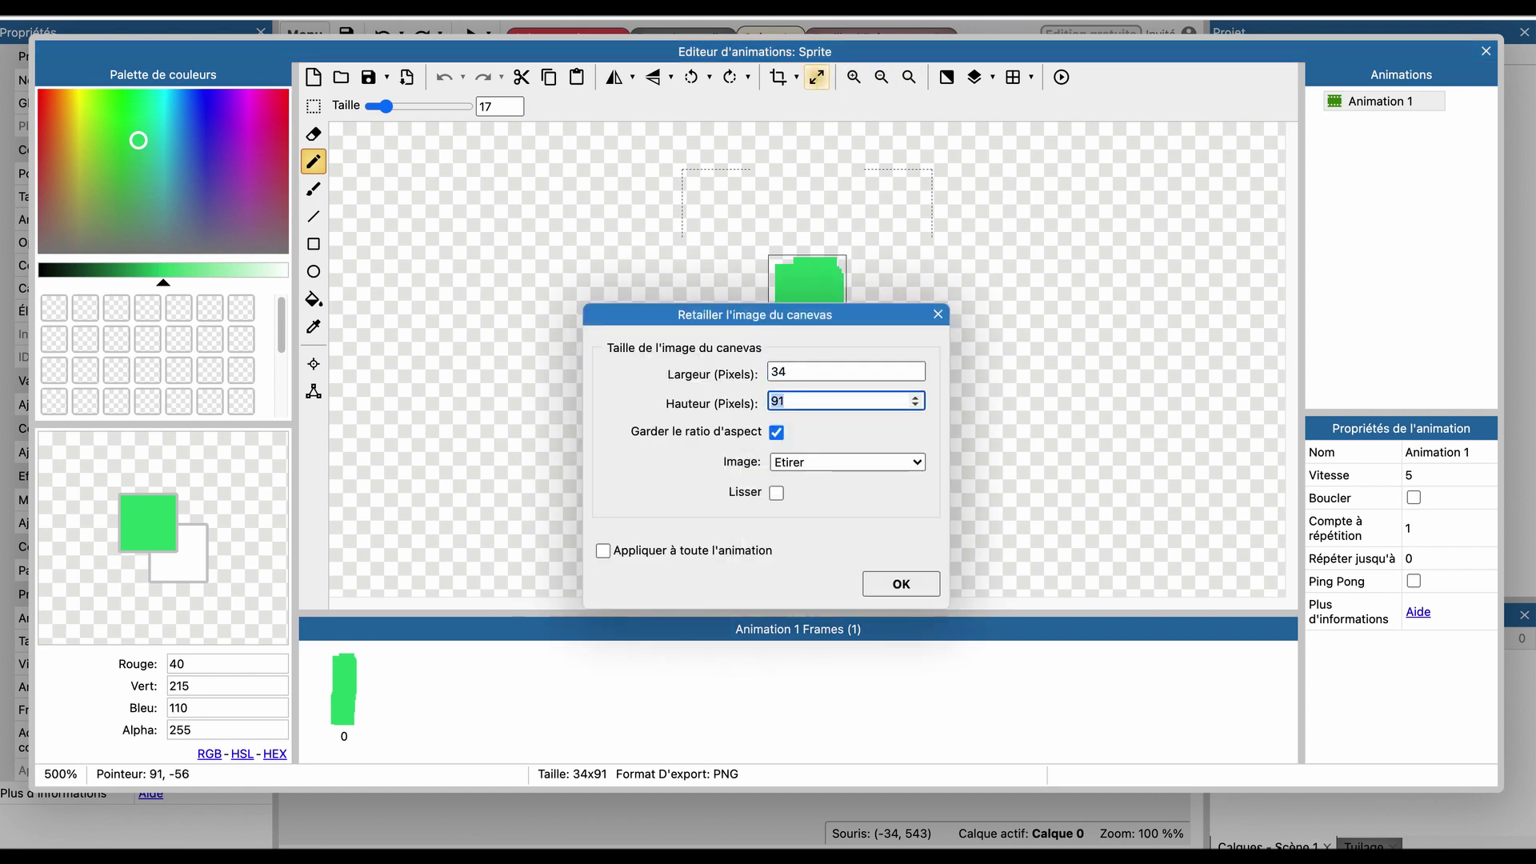
text(32)
click(899, 582)
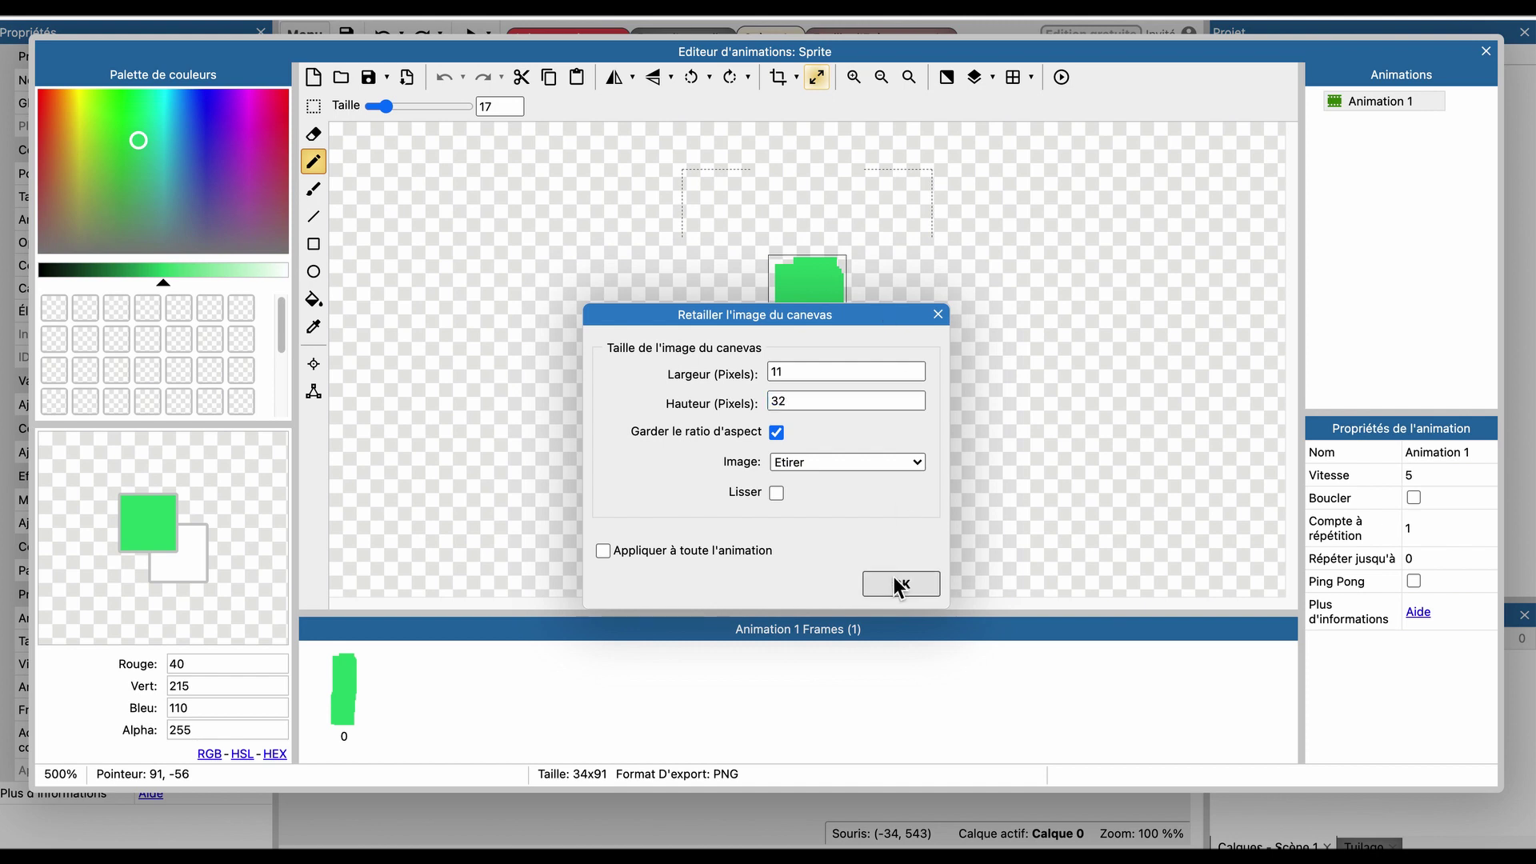
click(1486, 52)
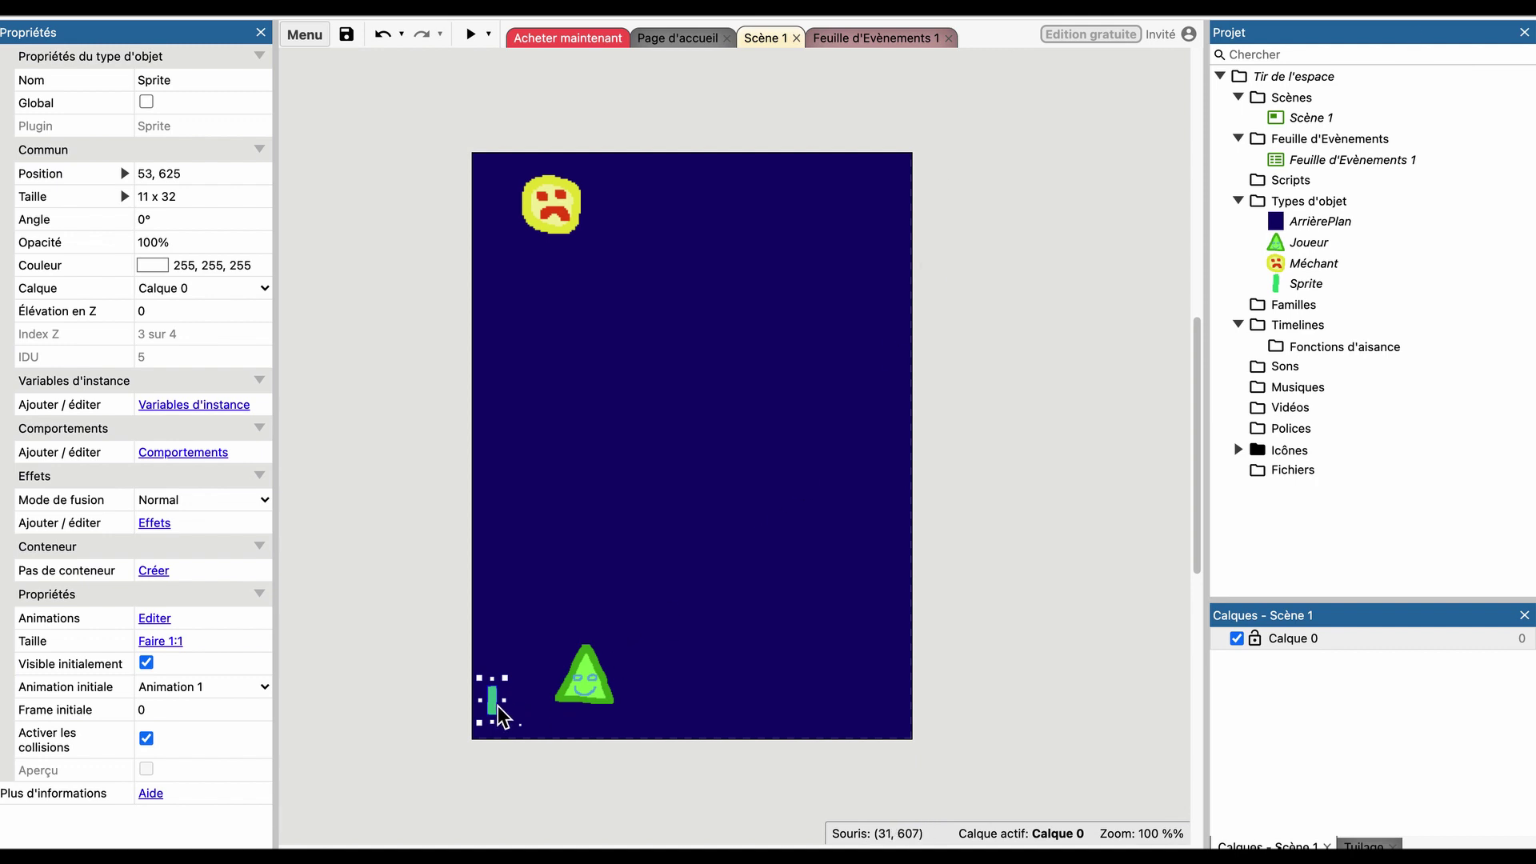
drag(503, 697, 410, 678)
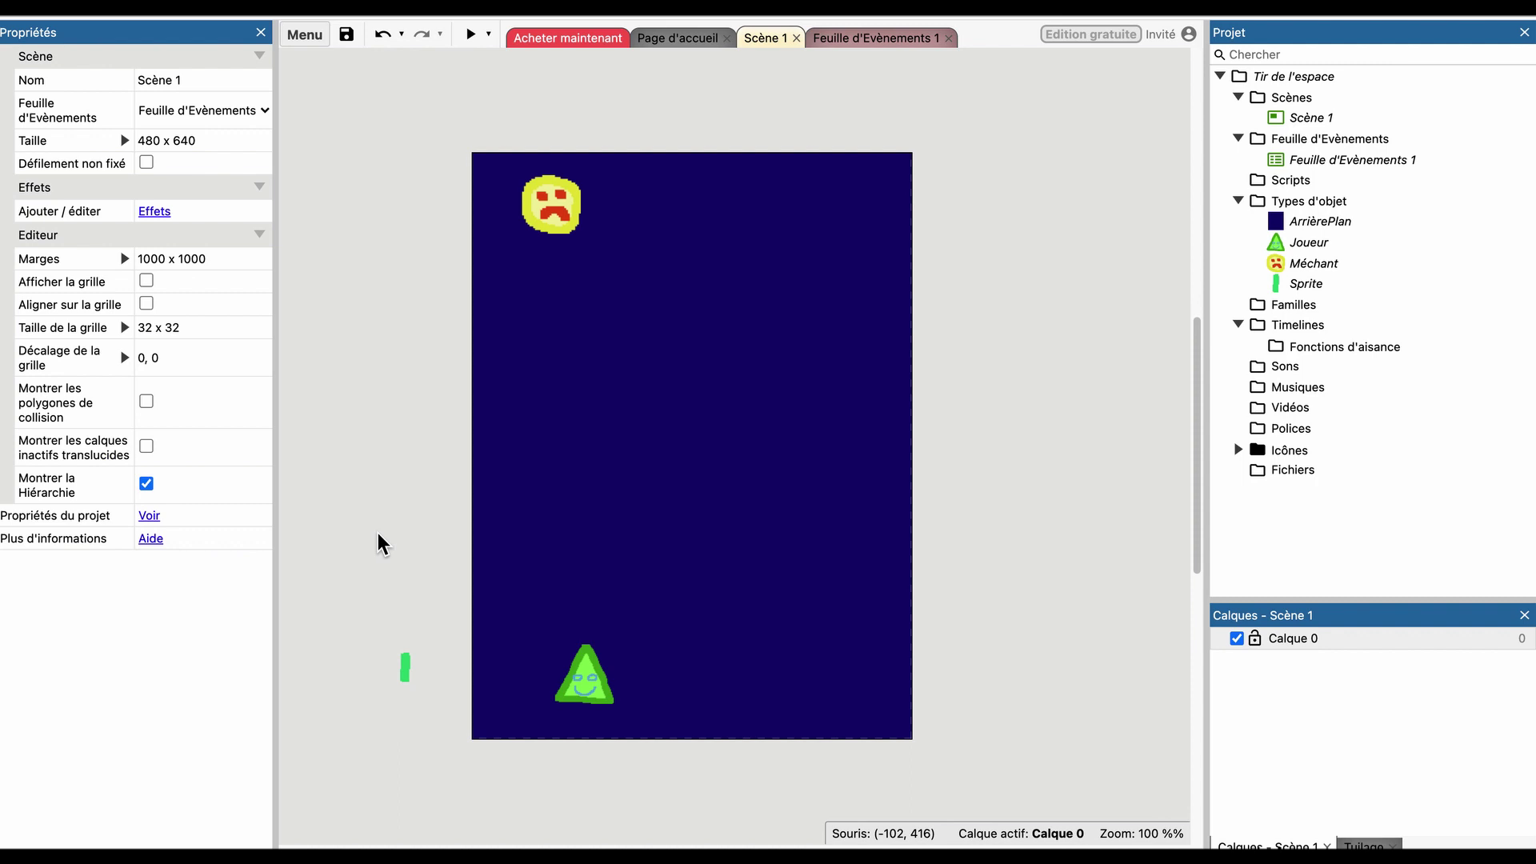
click(569, 240)
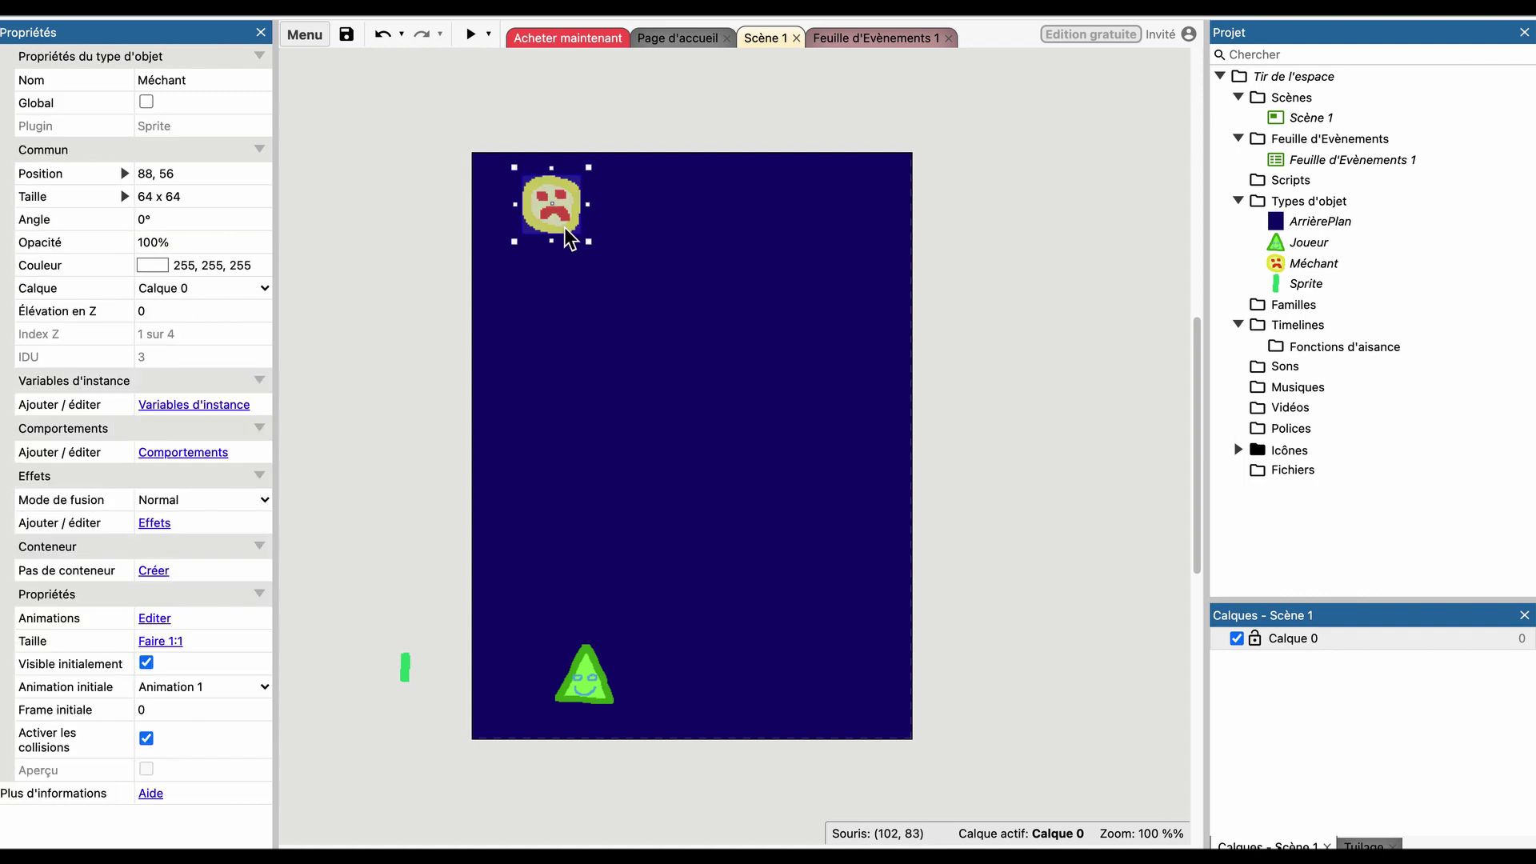
click(442, 255)
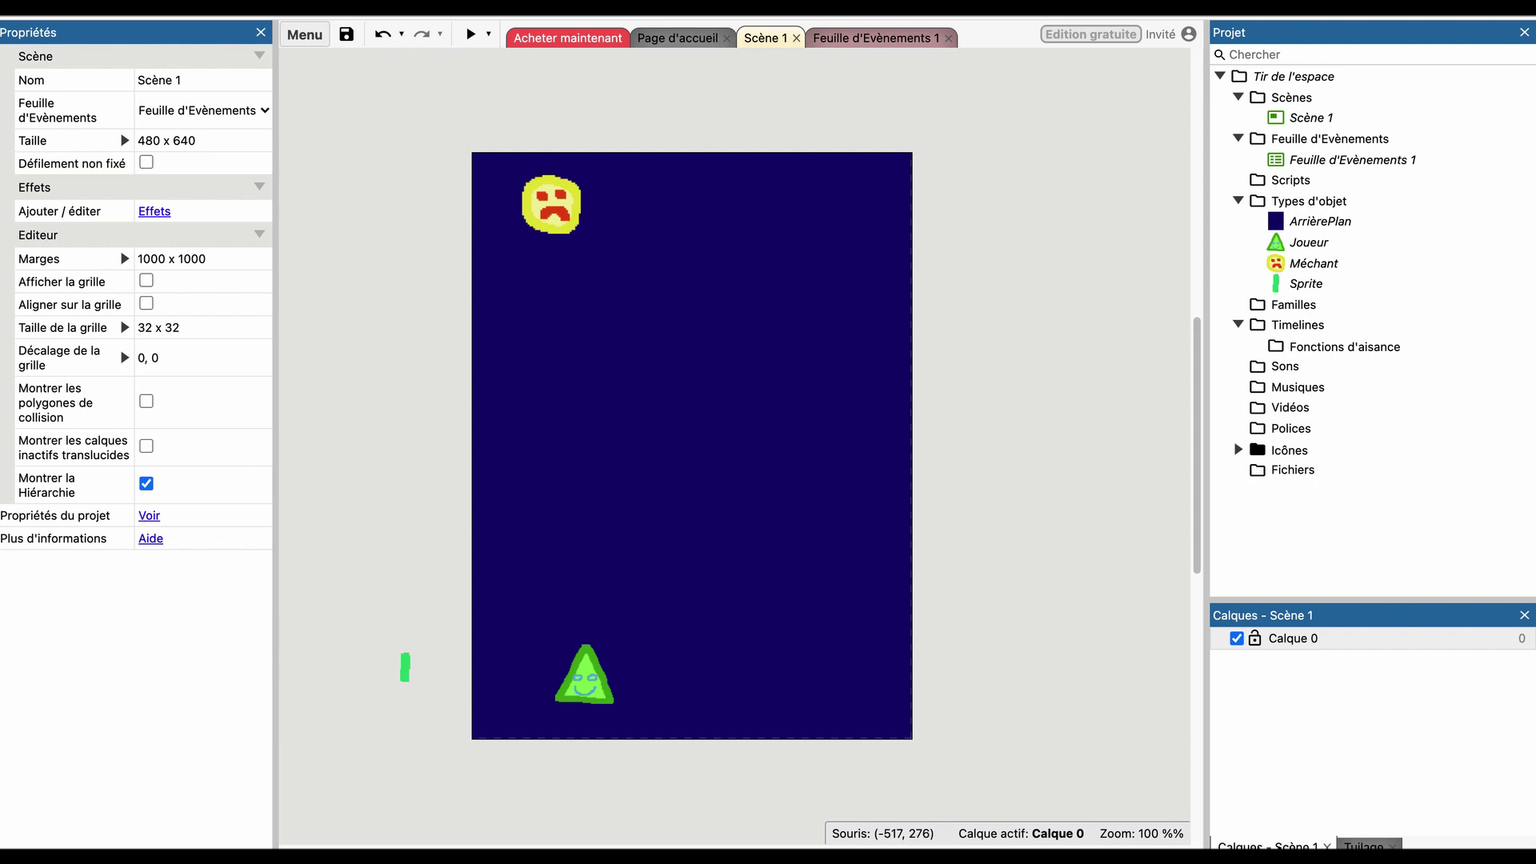
Add the 8 Directions movement behavior to Joueur.
click(599, 688)
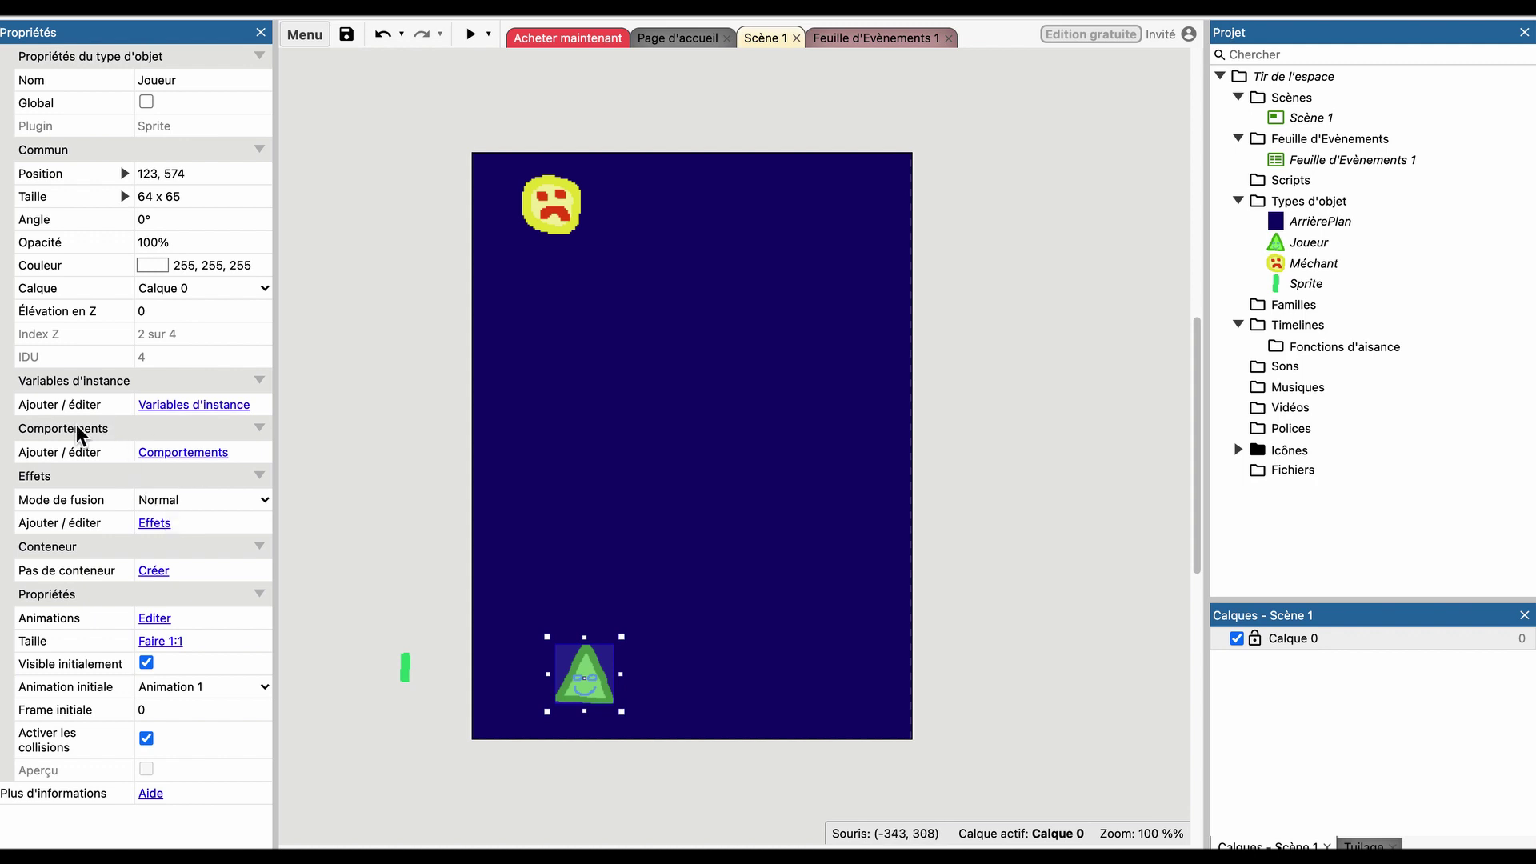
click(181, 453)
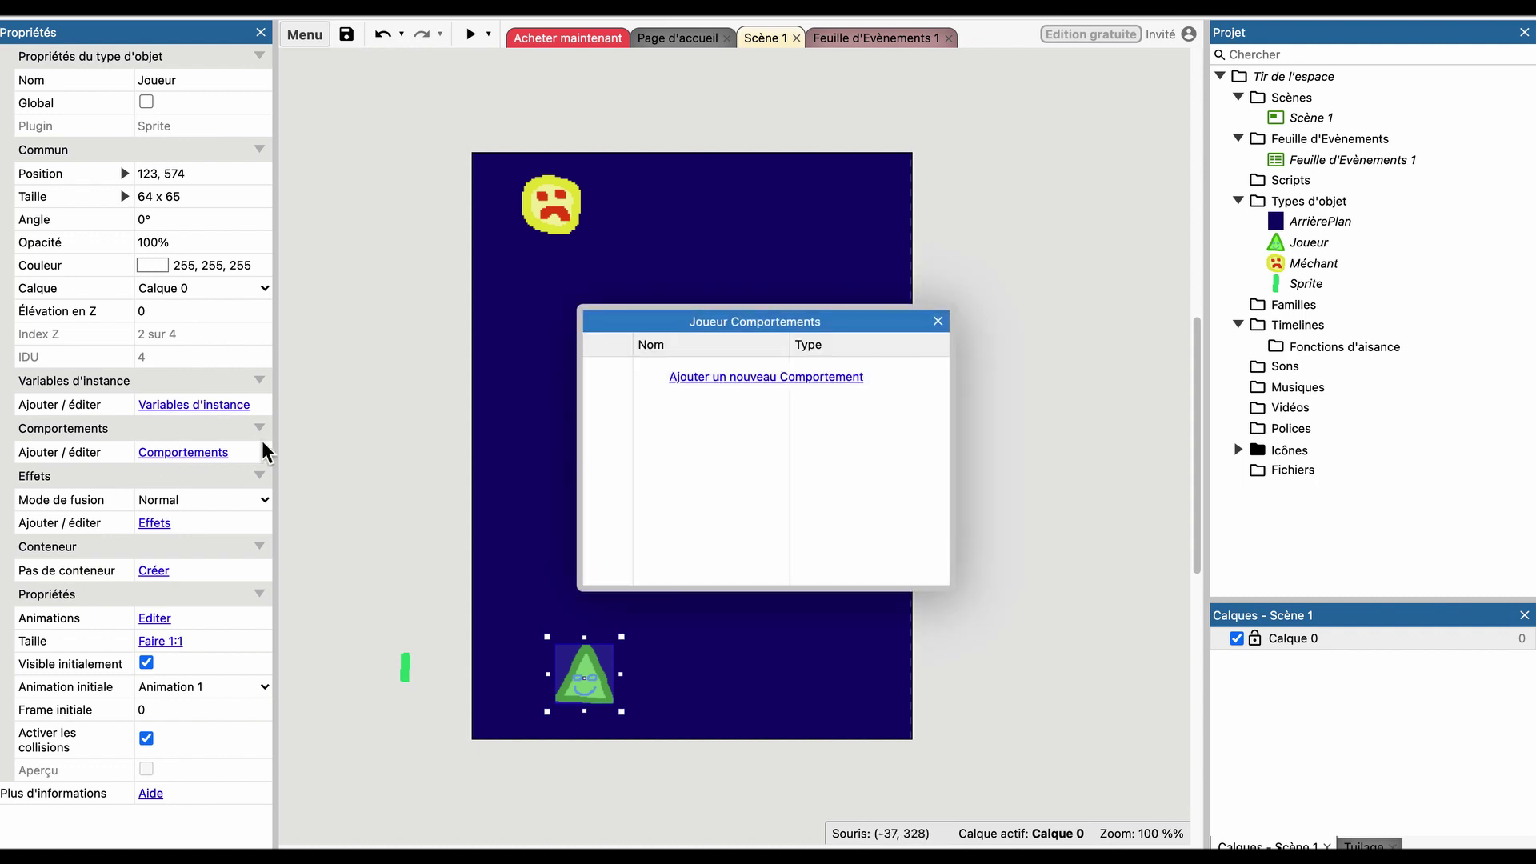
click(755, 379)
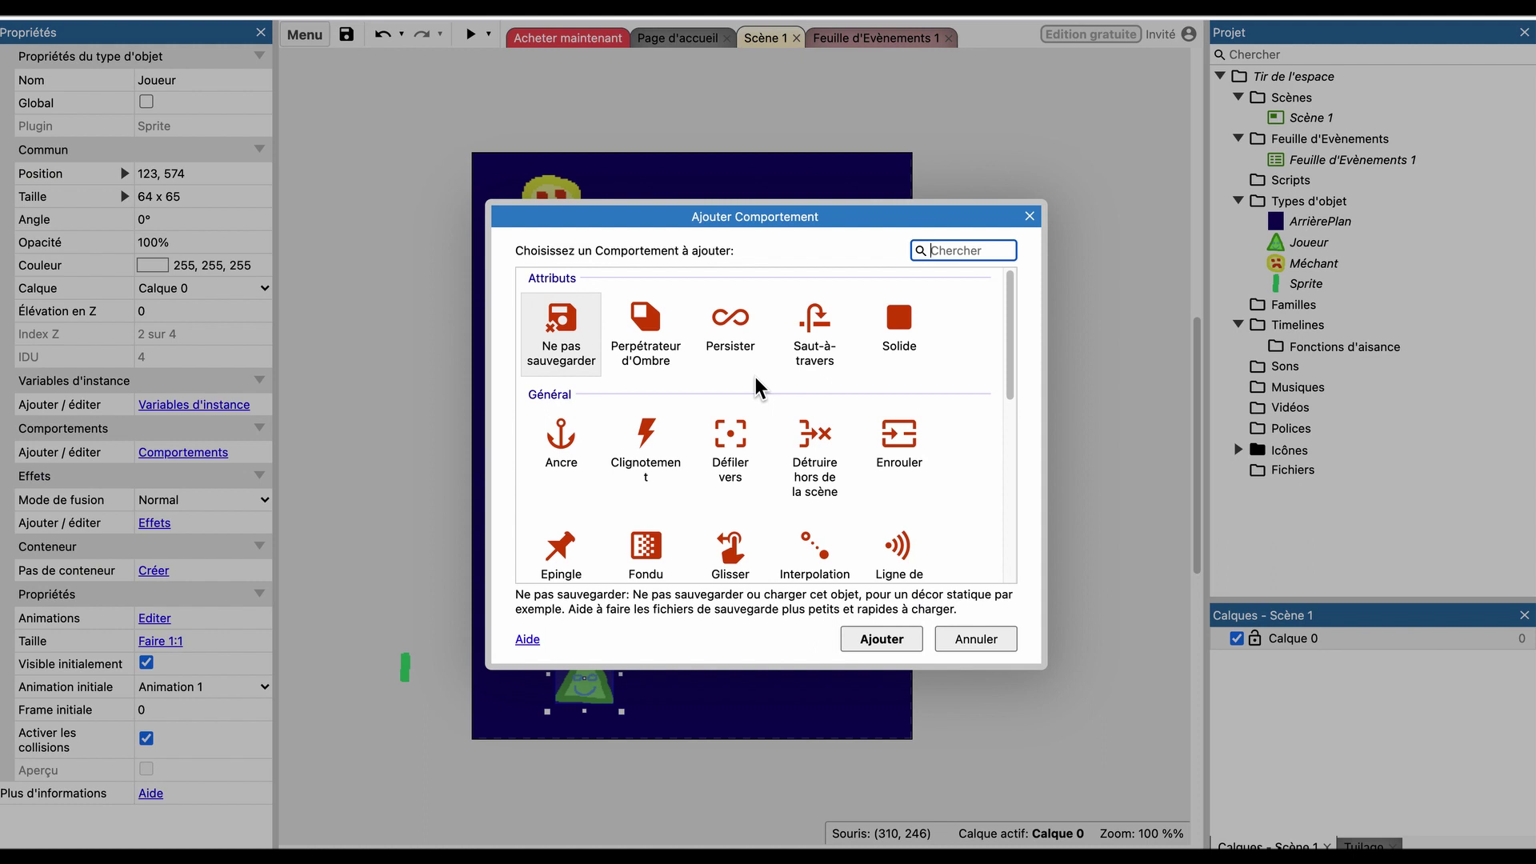
drag(1010, 374, 1026, 552)
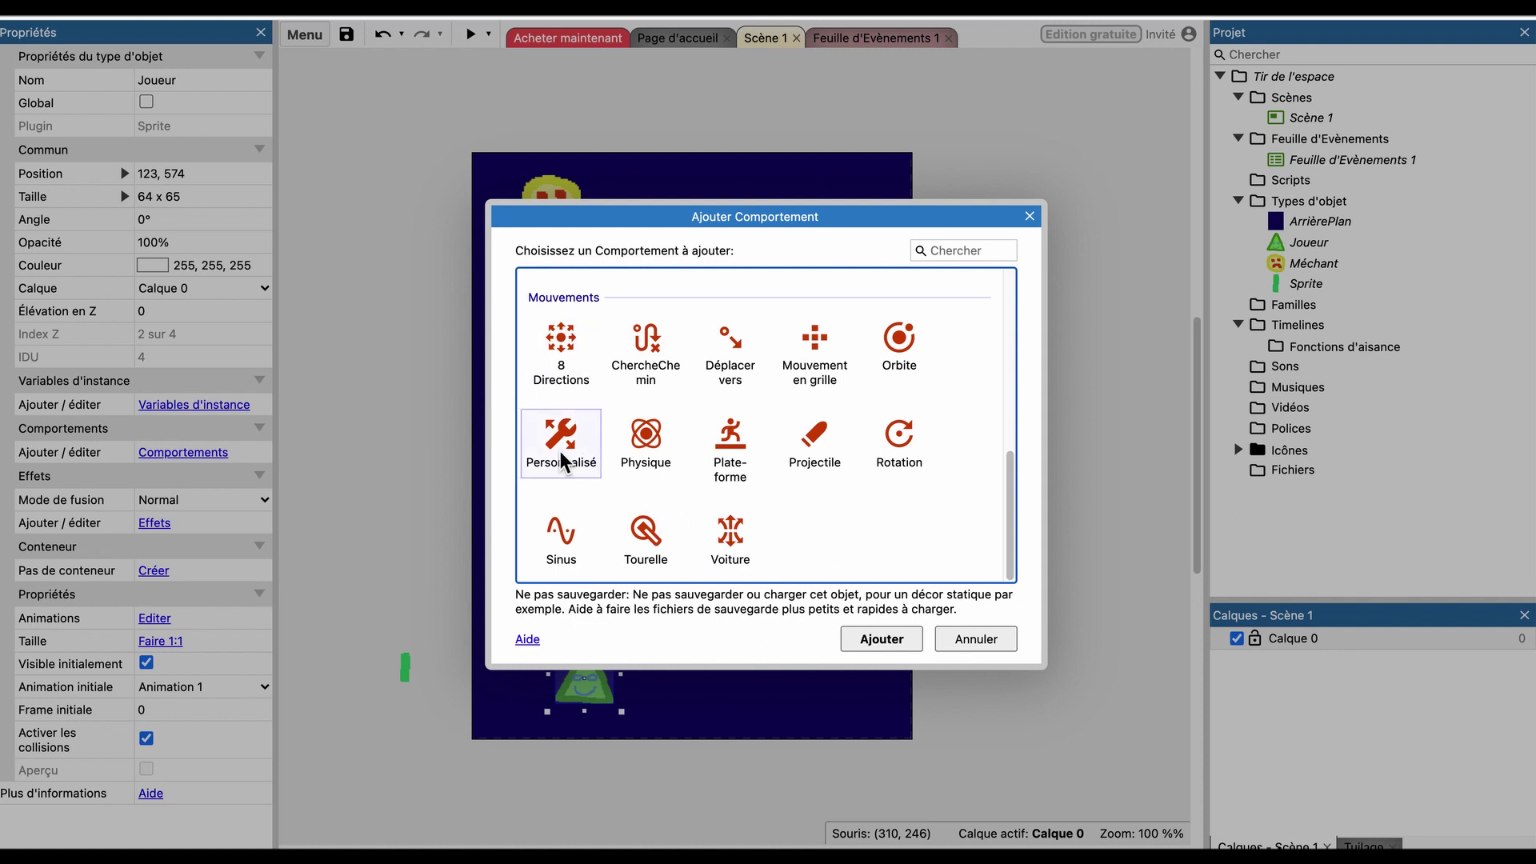
click(545, 372)
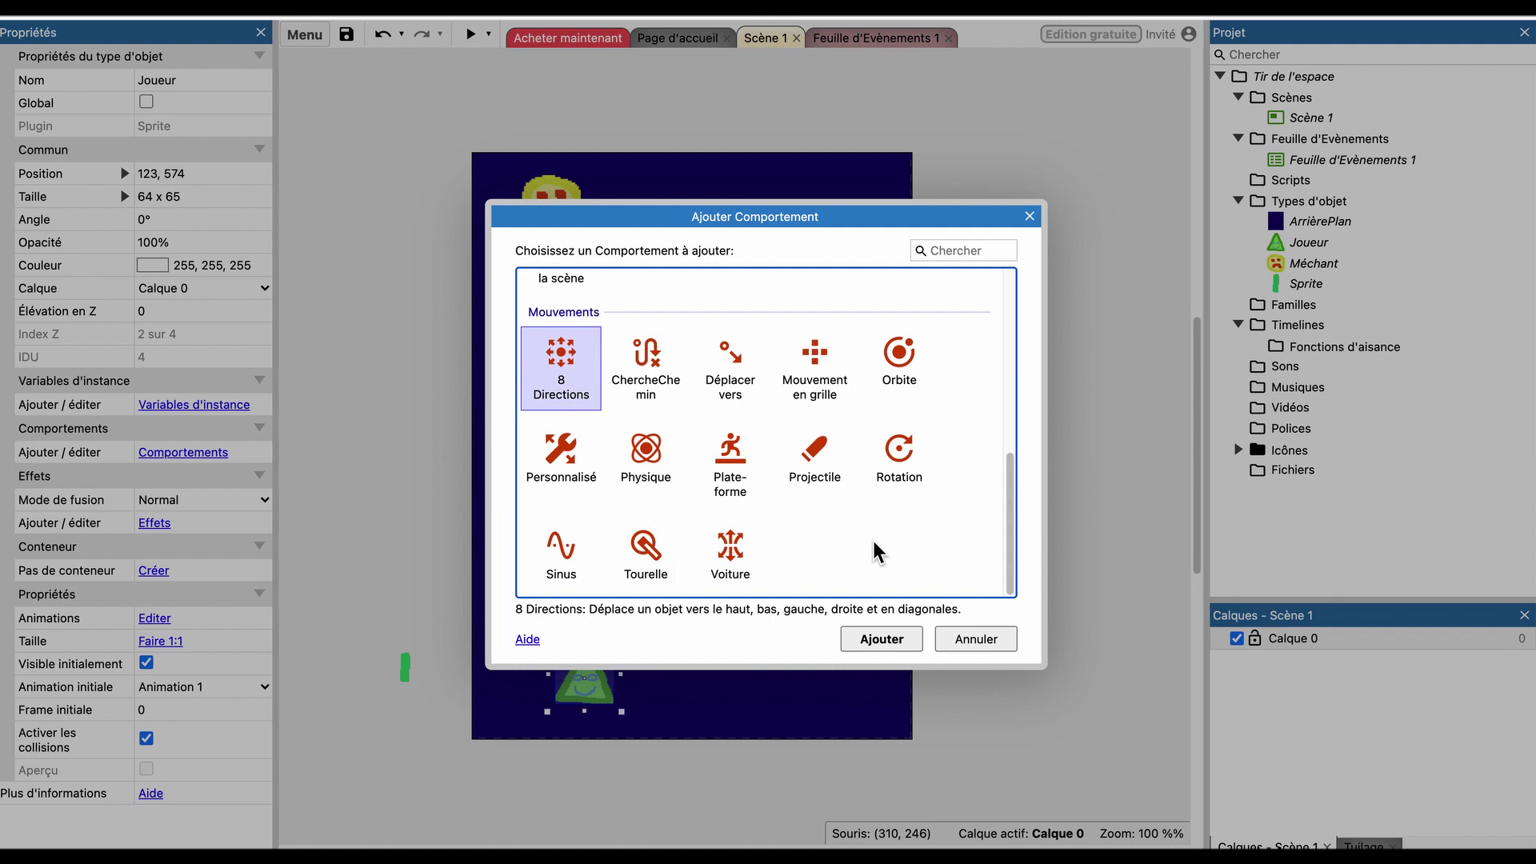
click(881, 638)
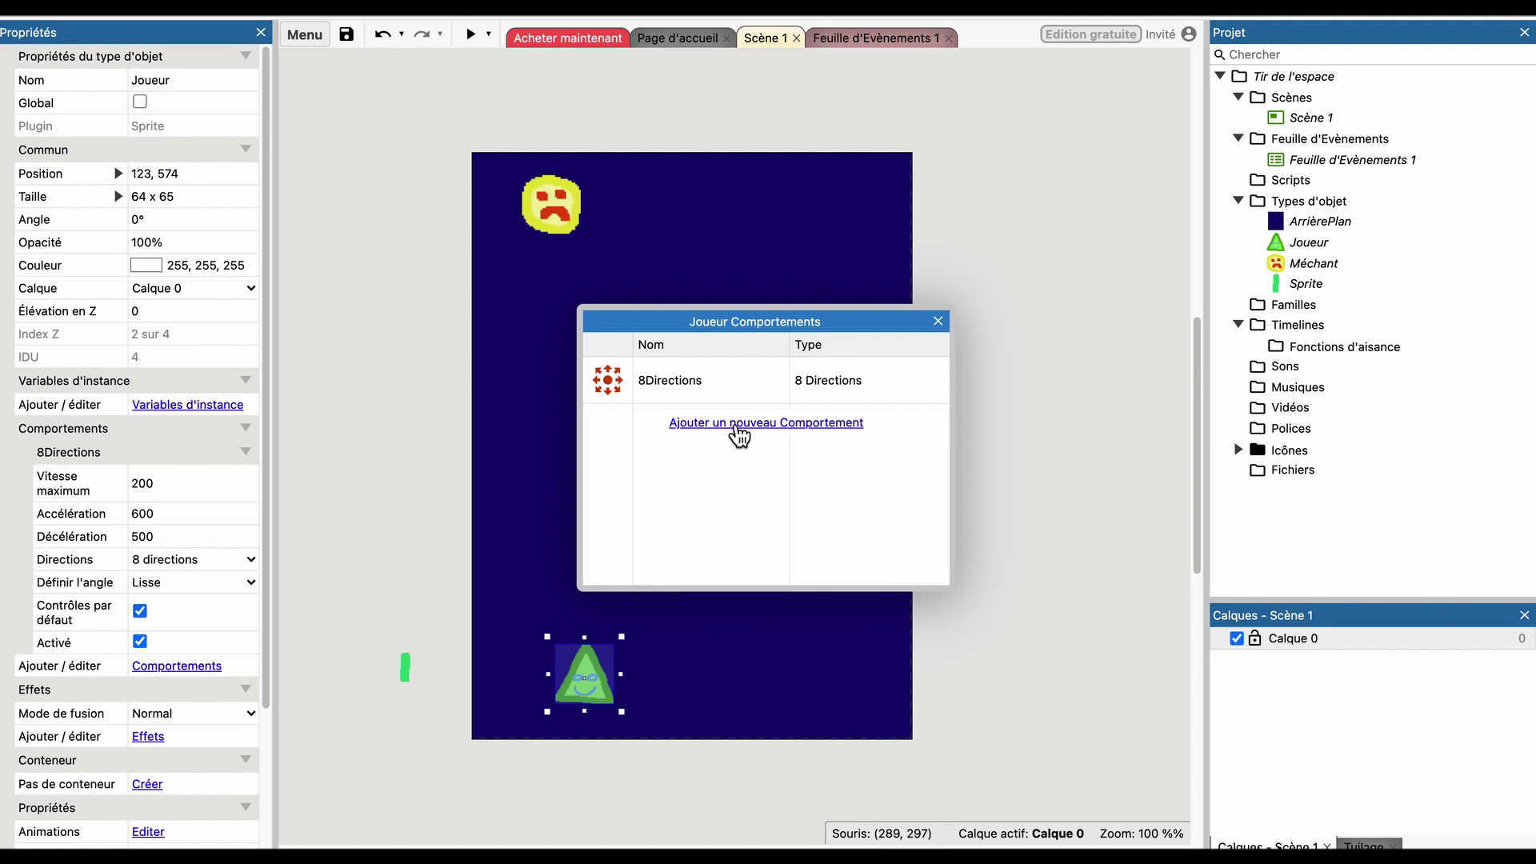
click(937, 320)
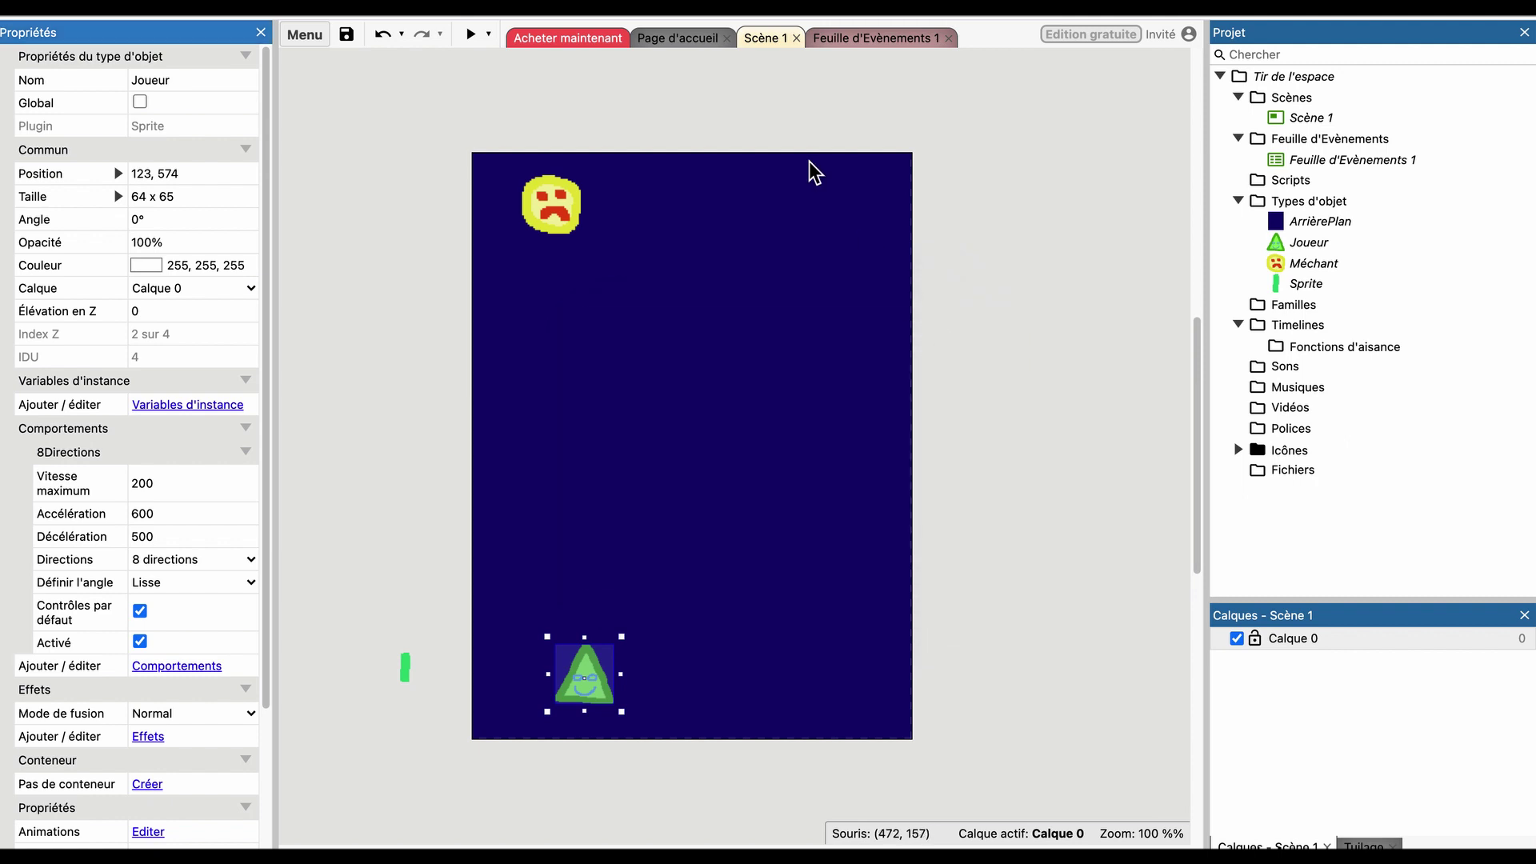
Preview the game and steer Joueur in all directions to test its movement and rotation, and close the preview.
click(469, 33)
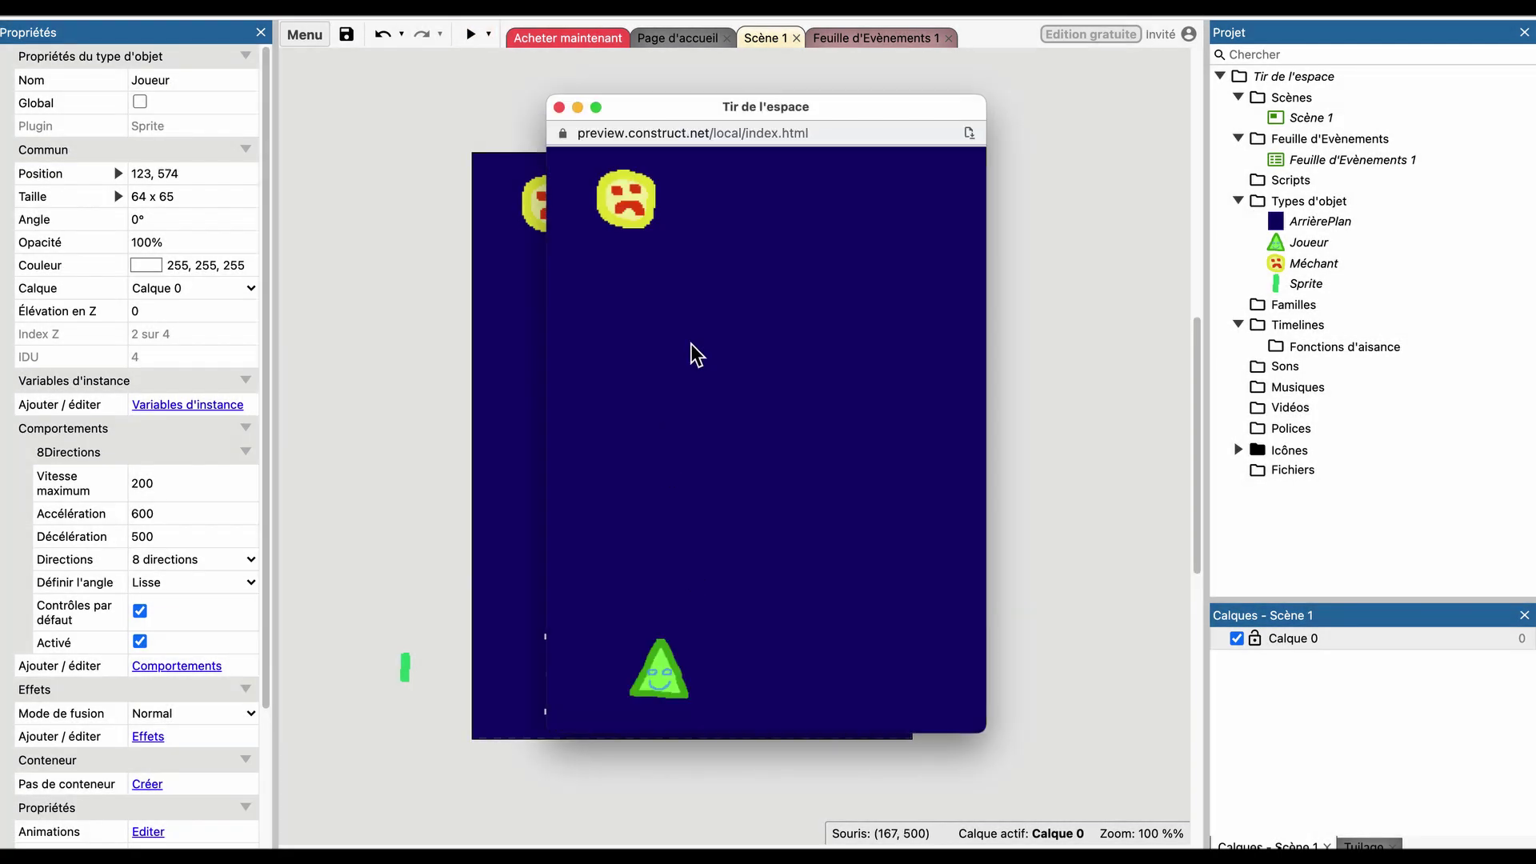
key(Right)
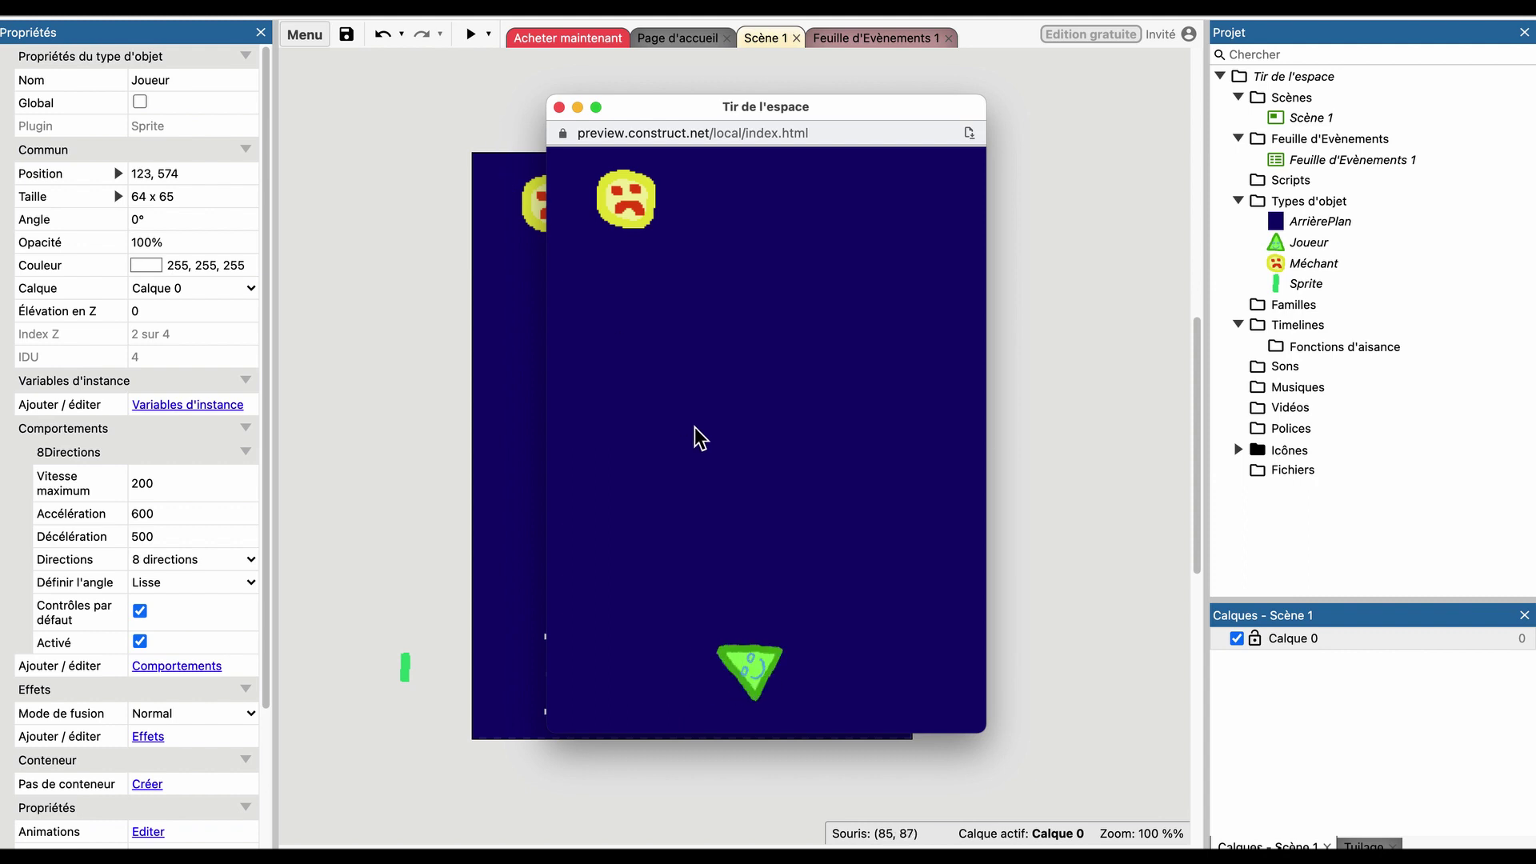
key(Up)
key(Right)
key(Down)
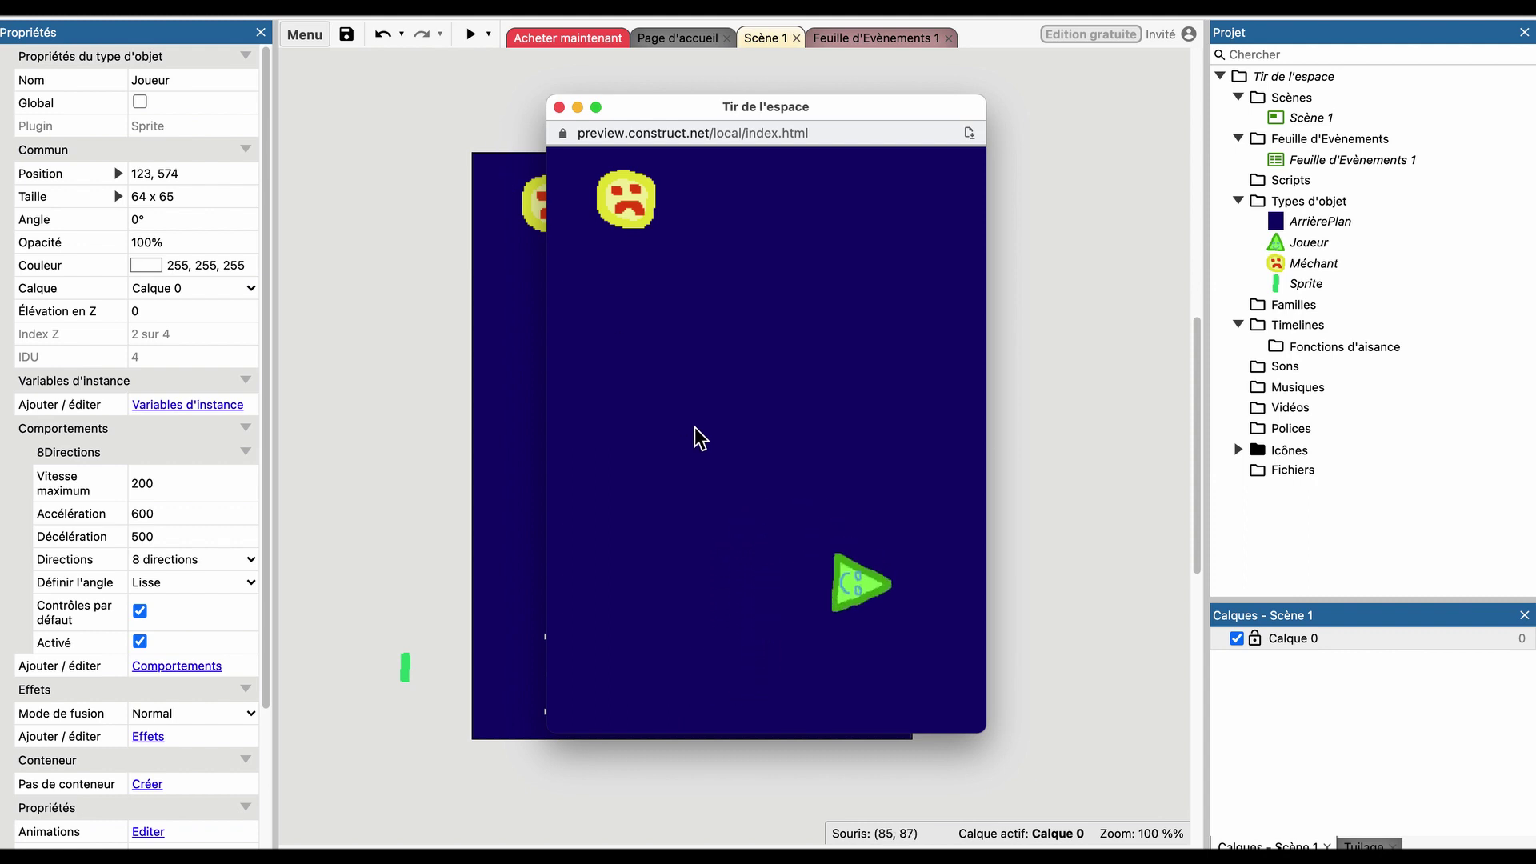
key(Down)
key(Left)
key(Up)
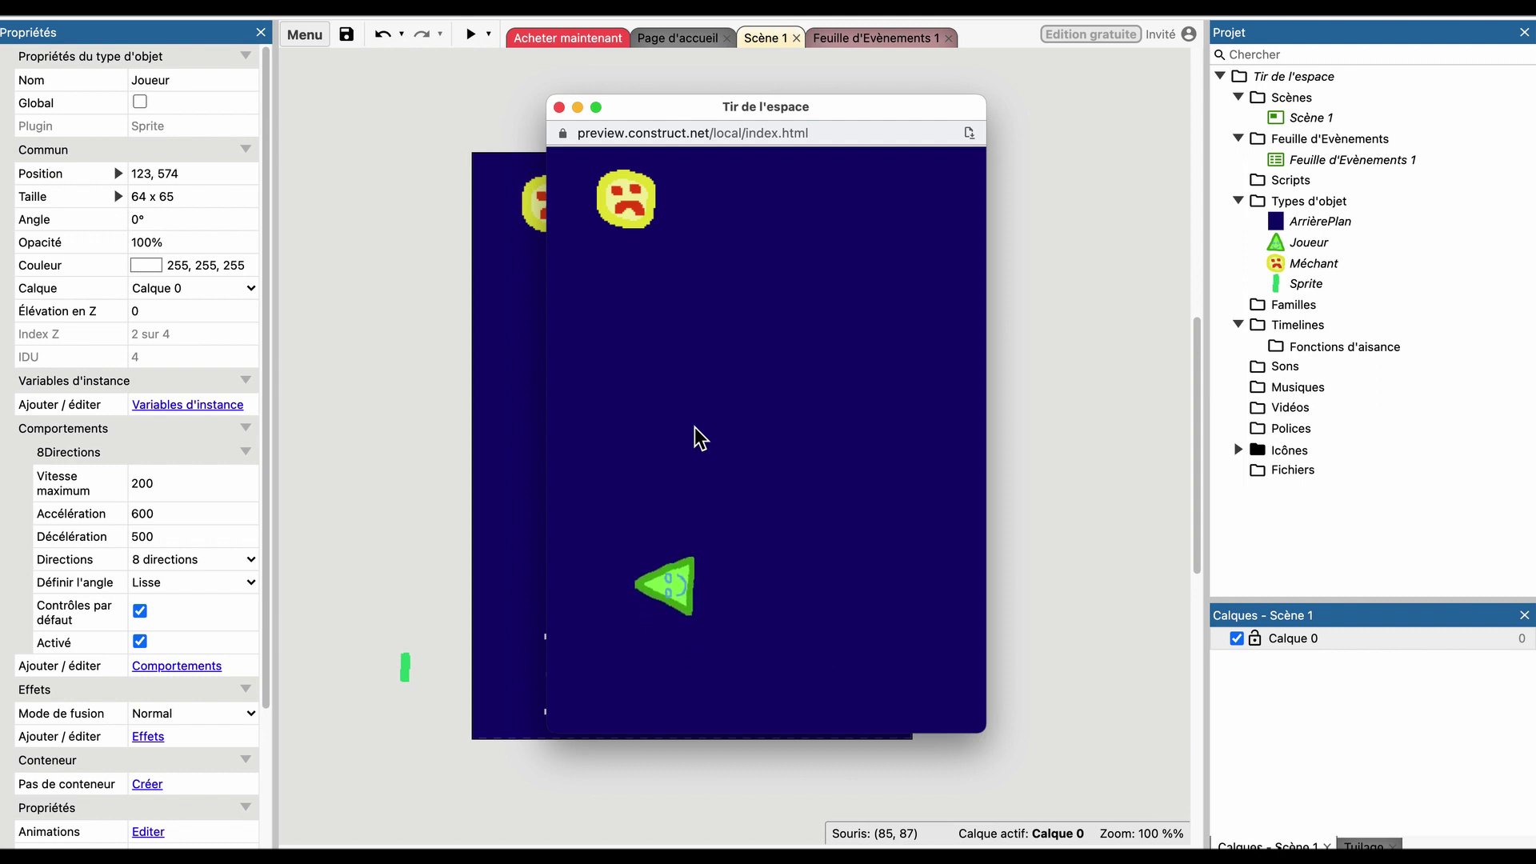
key(Up)
key(Right)
key(Left)
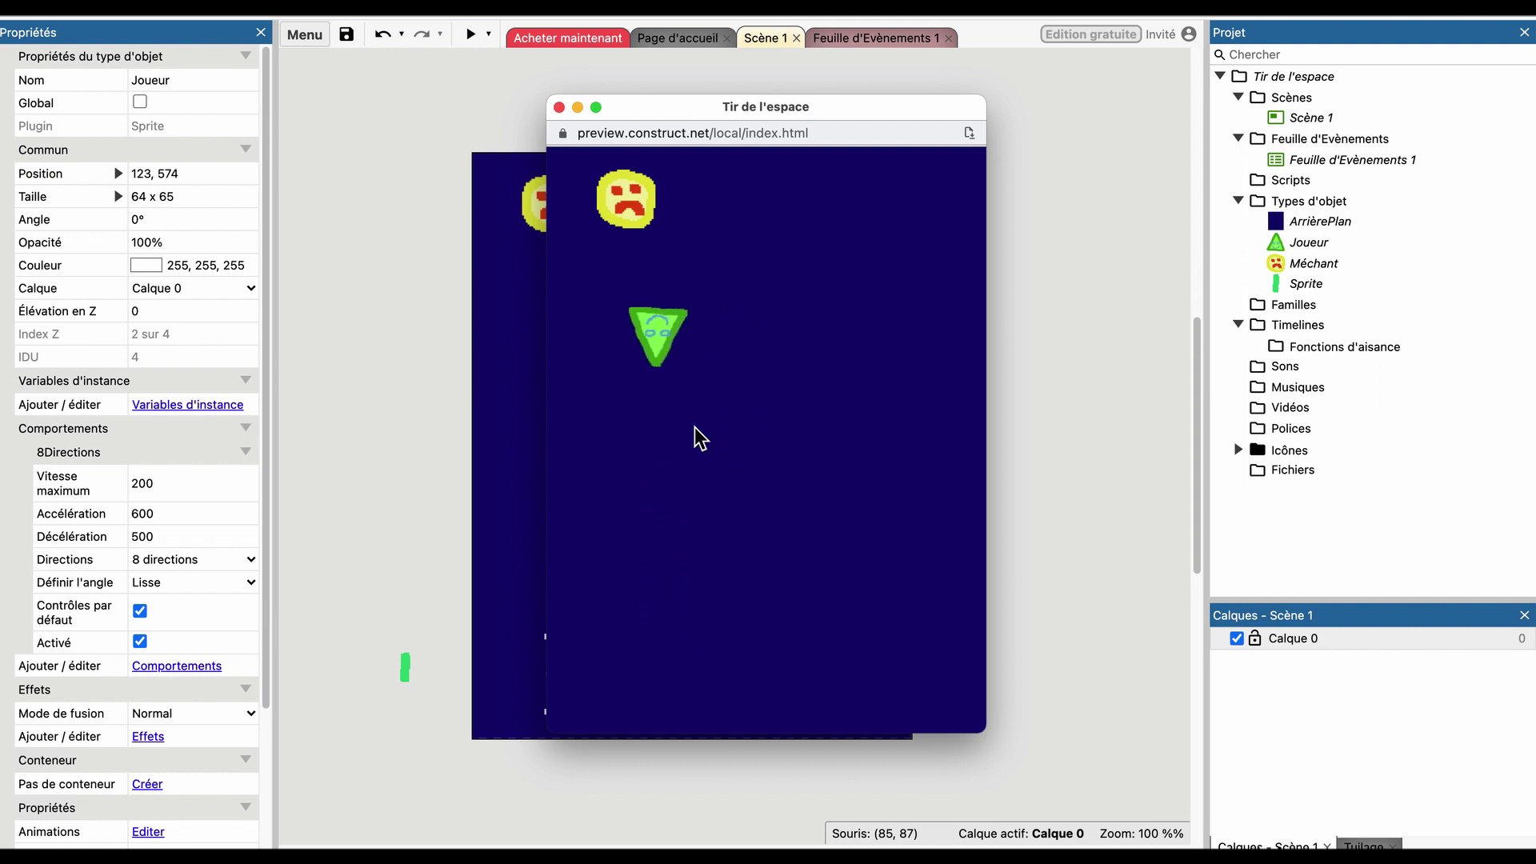
key(Left)
key(Down)
key(Right)
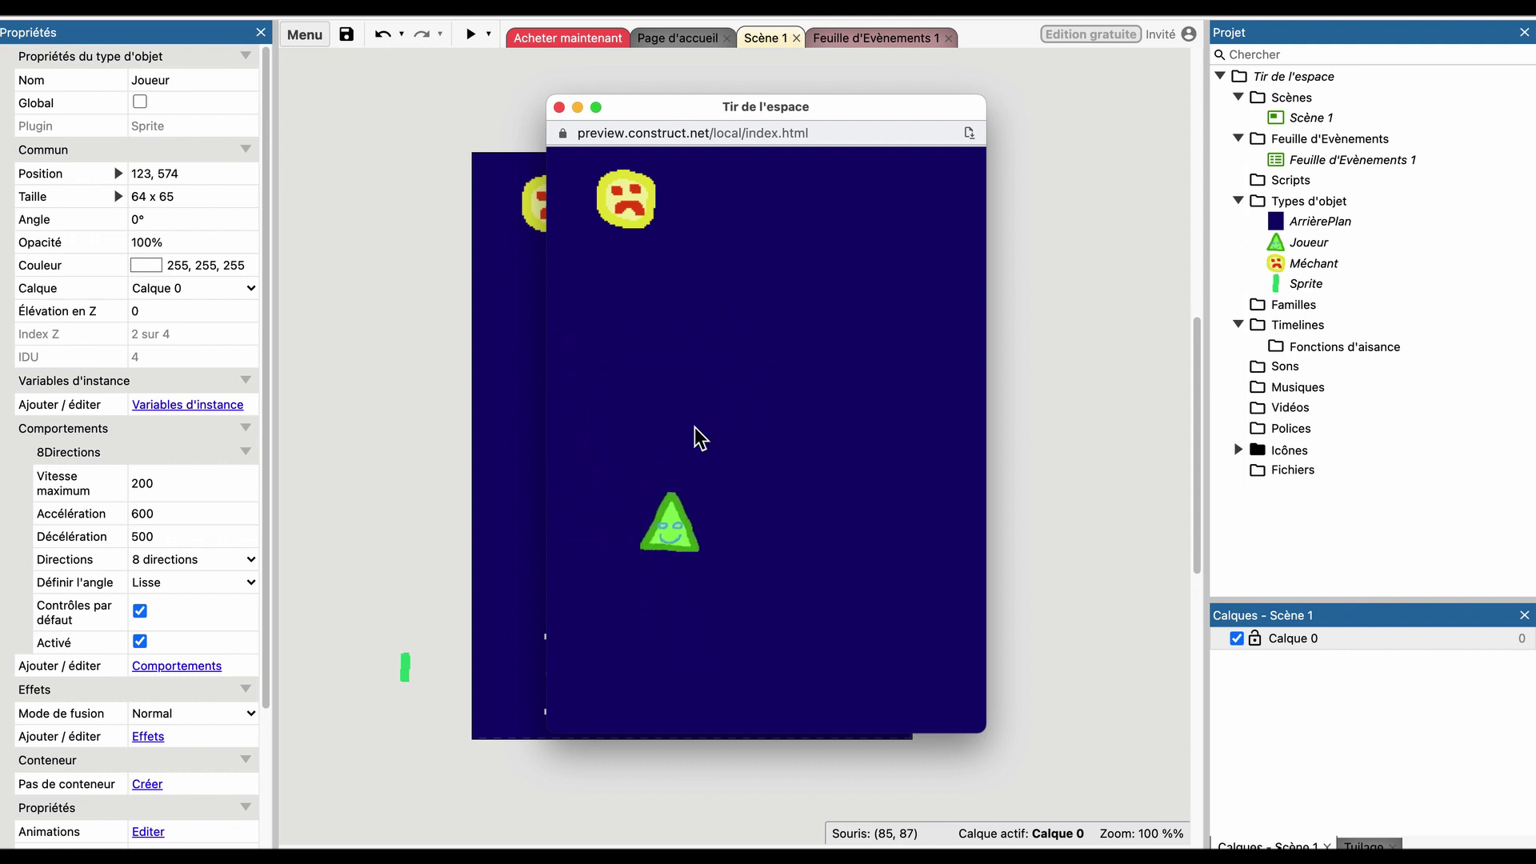
key(Up)
key(Down)
key(Right)
key(Down)
key(Right)
key(Left)
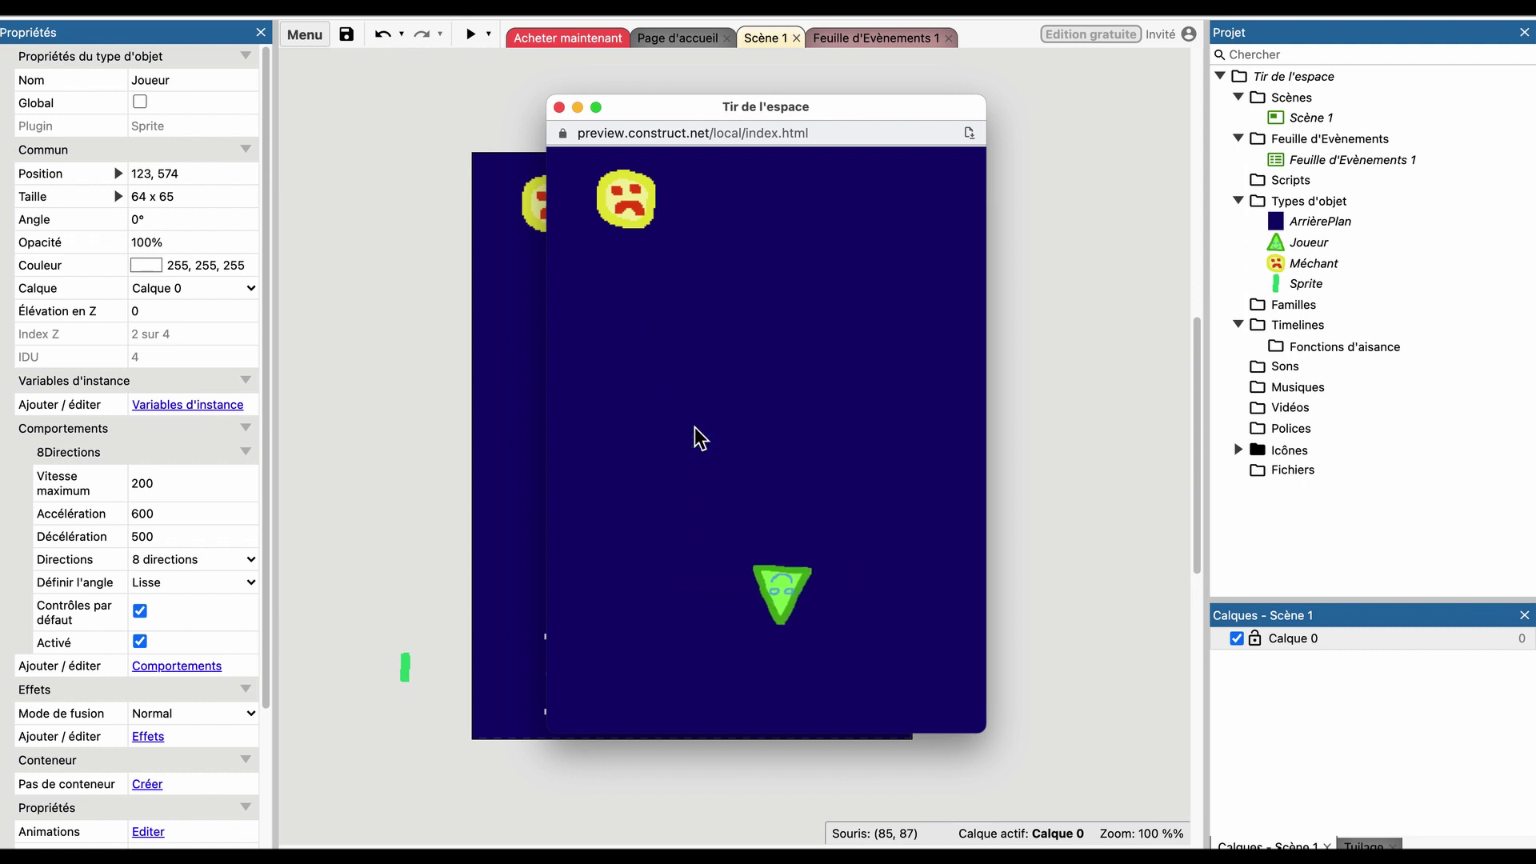
key(Left)
key(Up)
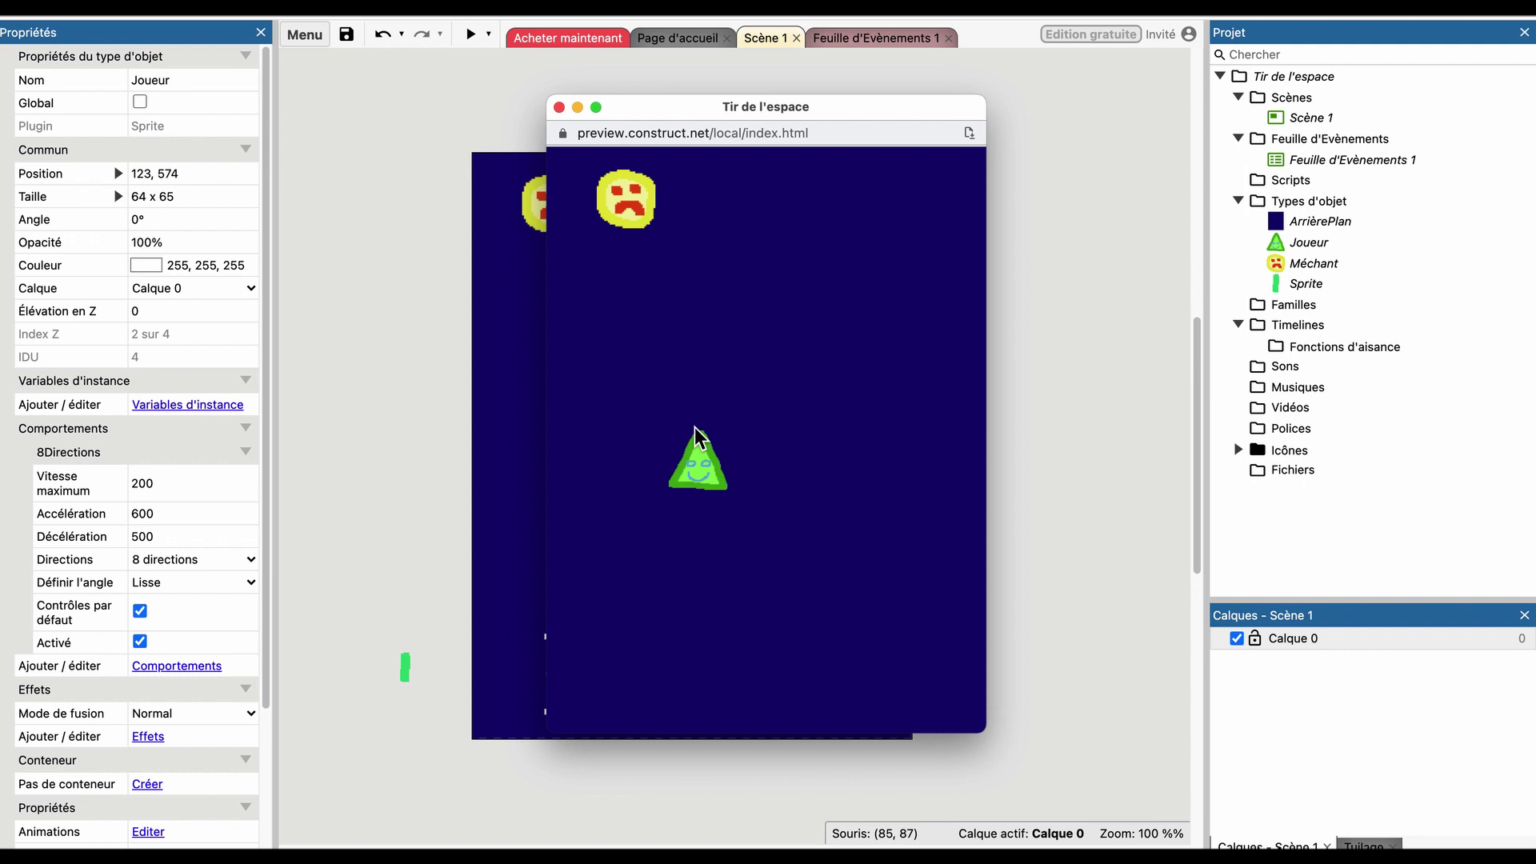
key(Right)
key(Left)
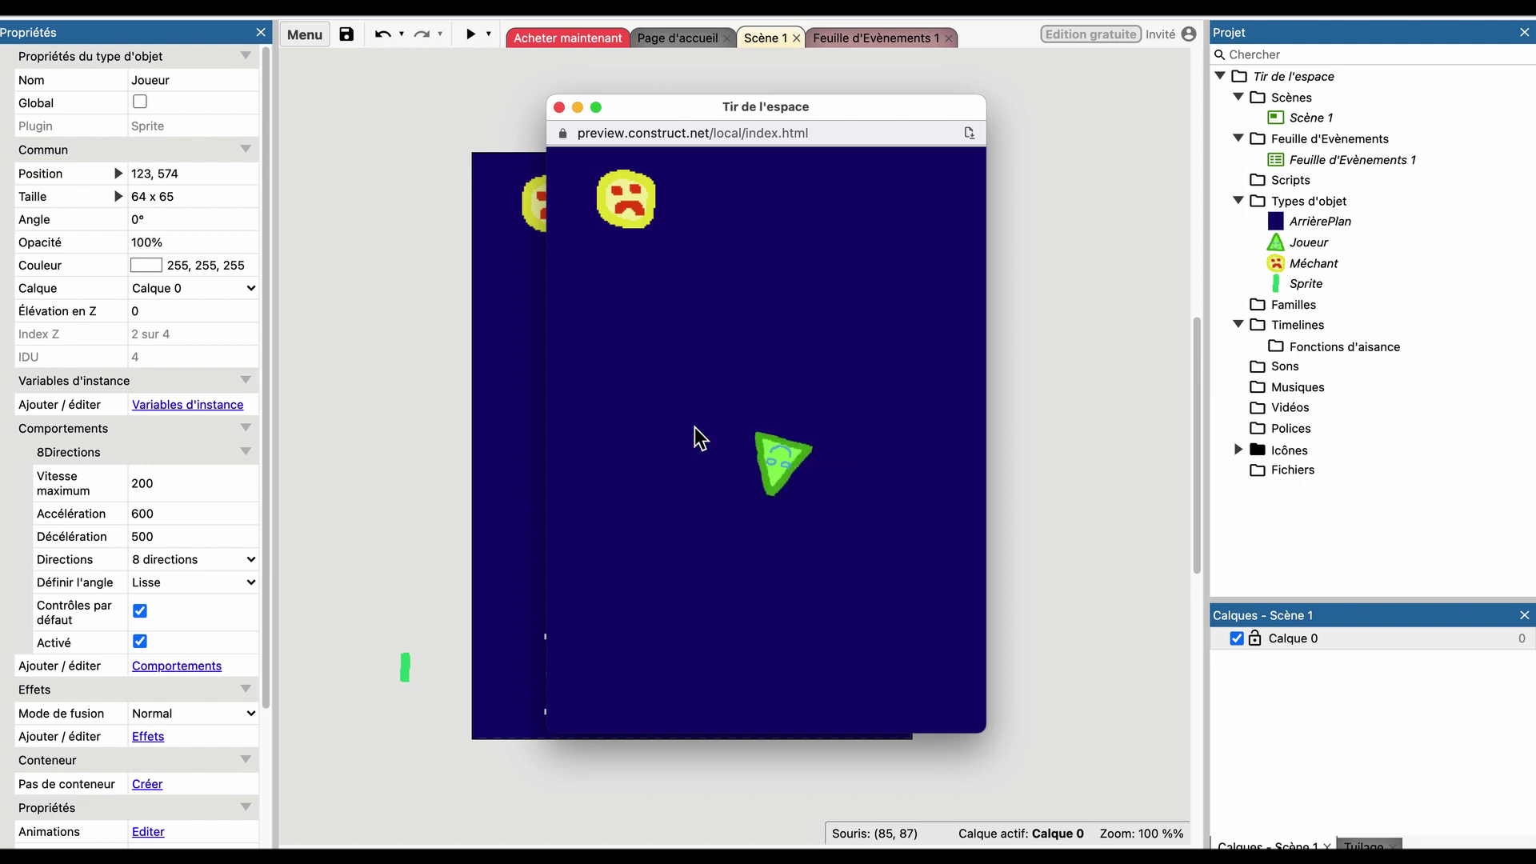
key(Up)
key(Down)
key(Down)
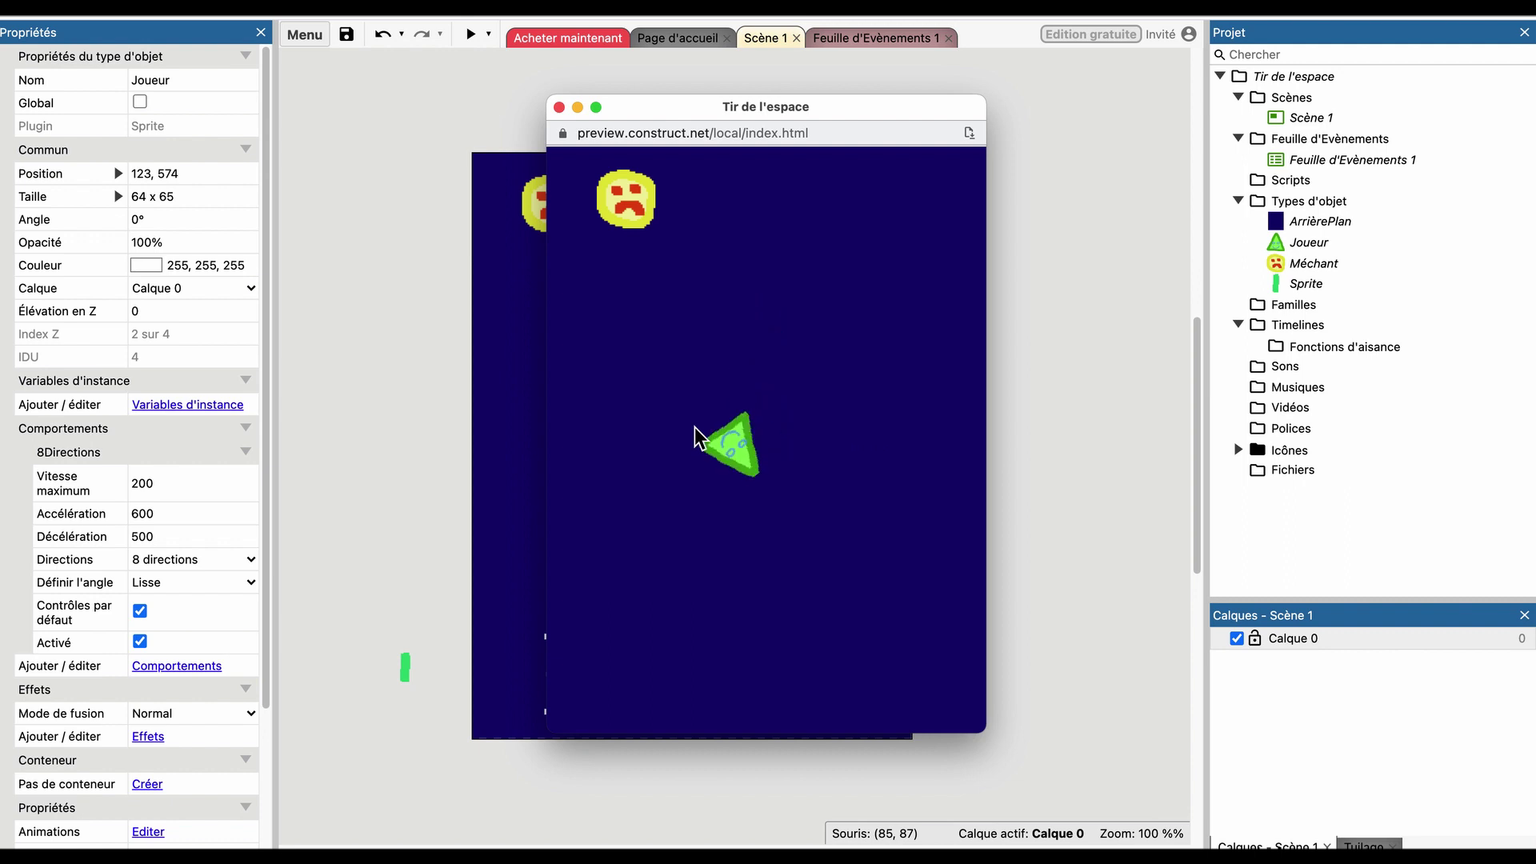
key(Left)
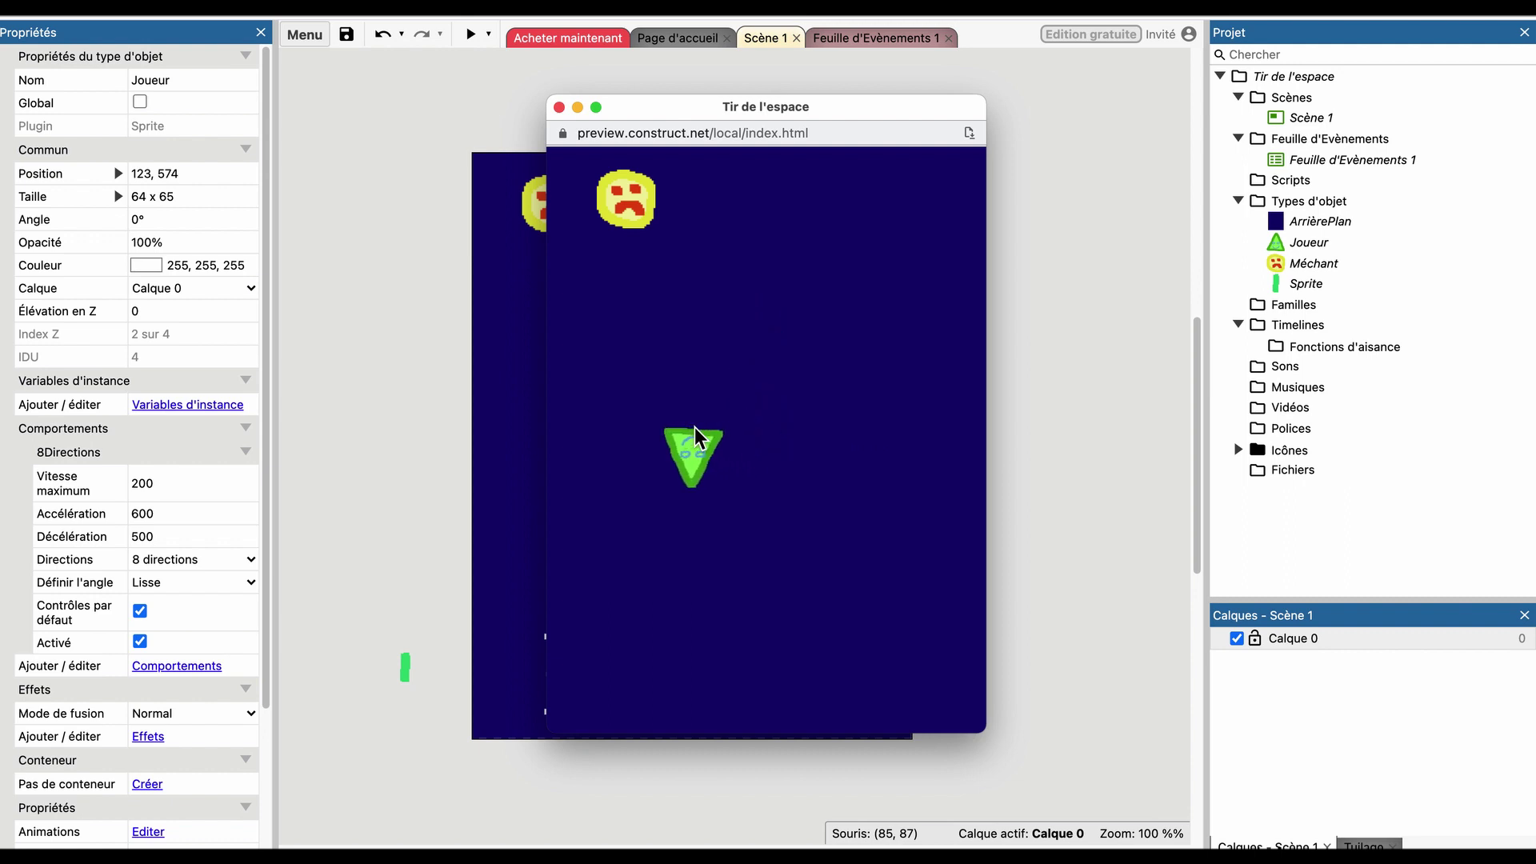
click(559, 107)
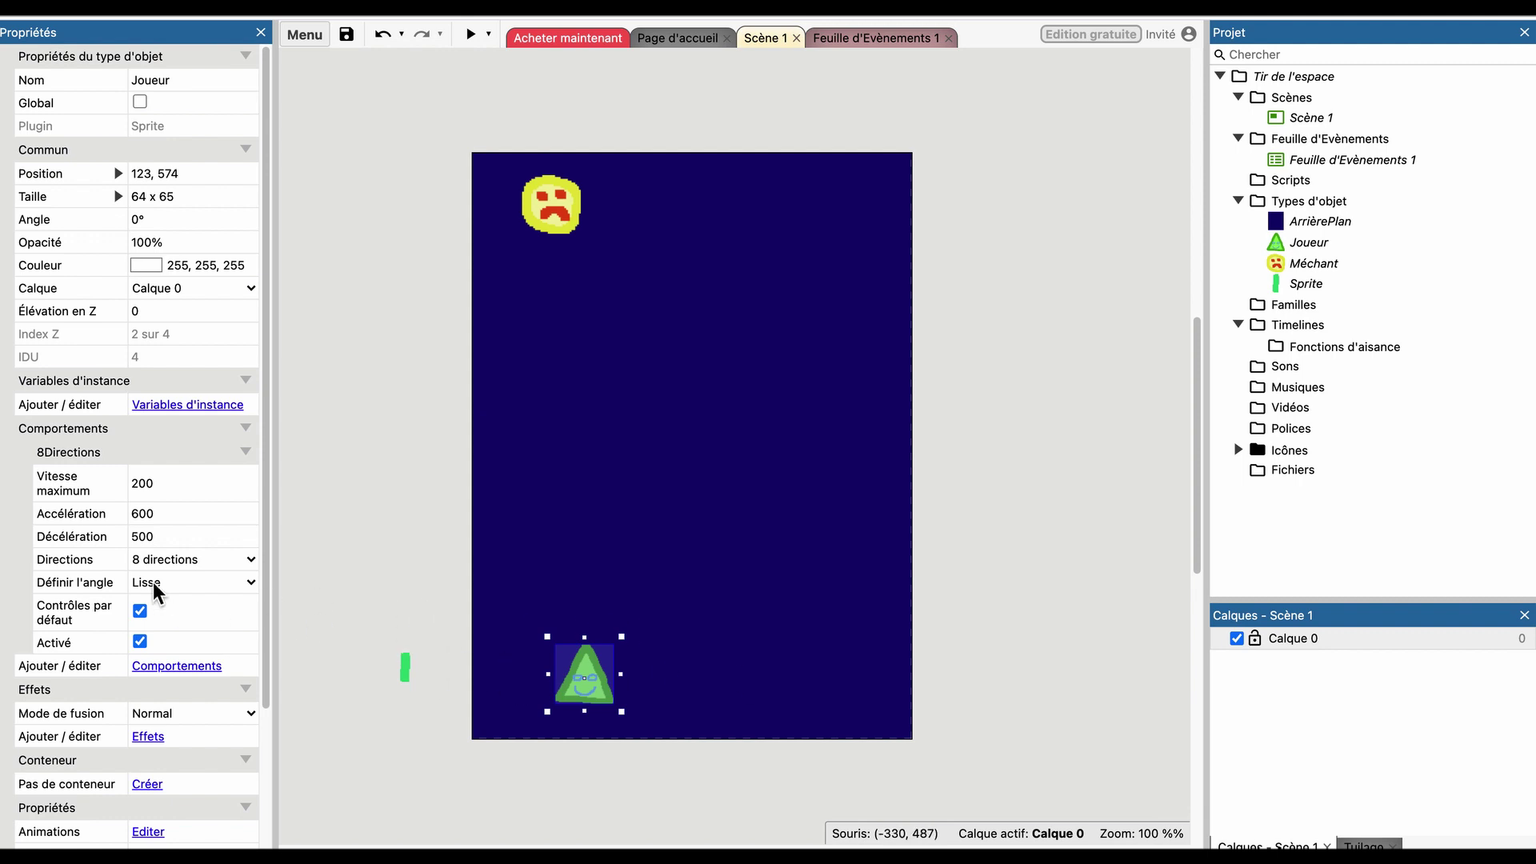
Limit Joueur's 8Directions movement to Gauche et Droite and test it by moving the player both ways in a preview.
click(252, 559)
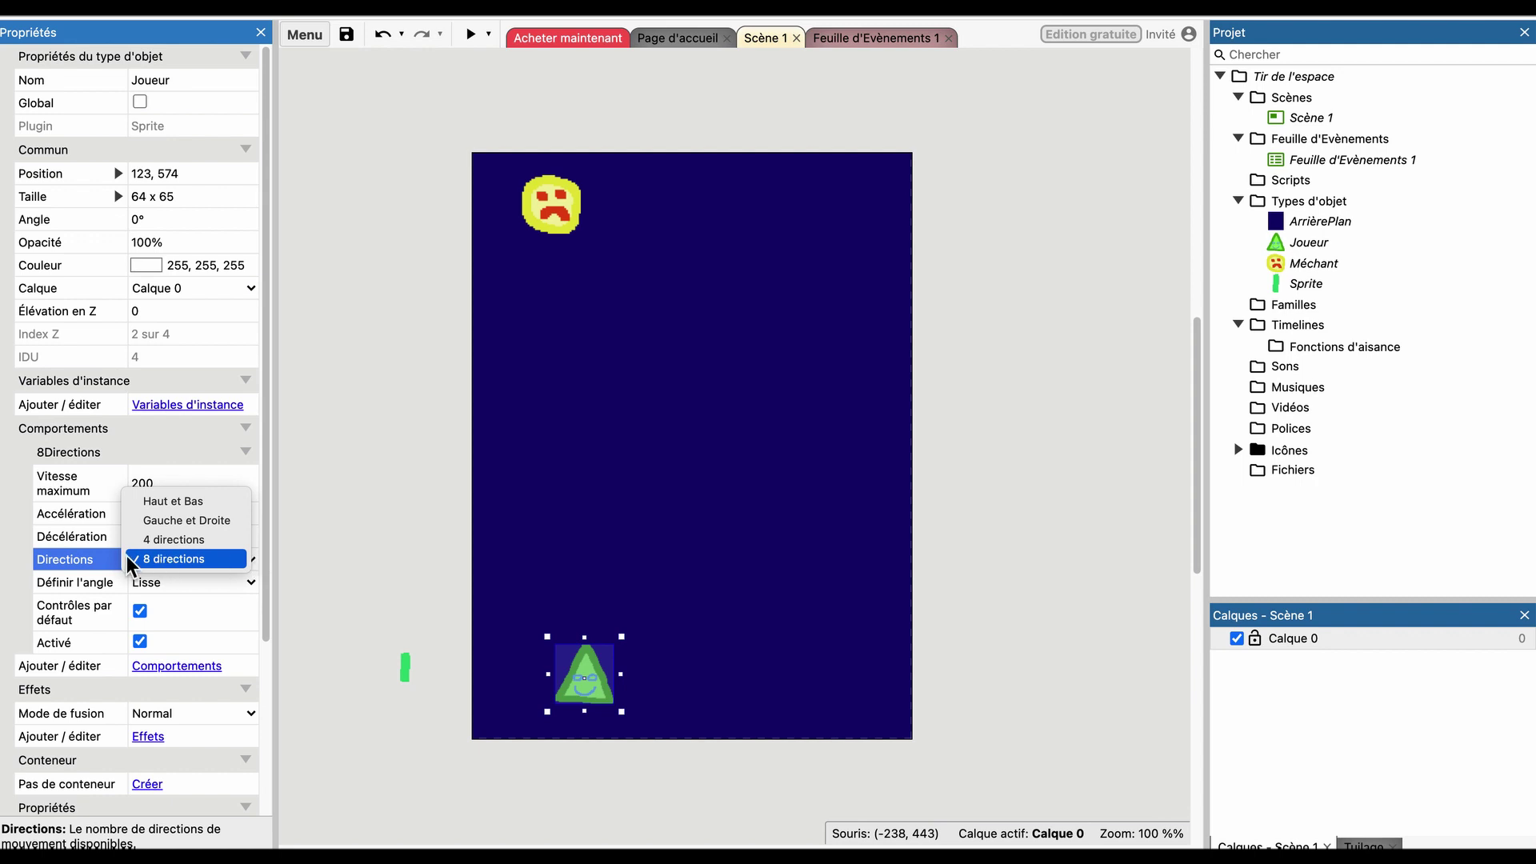
click(194, 517)
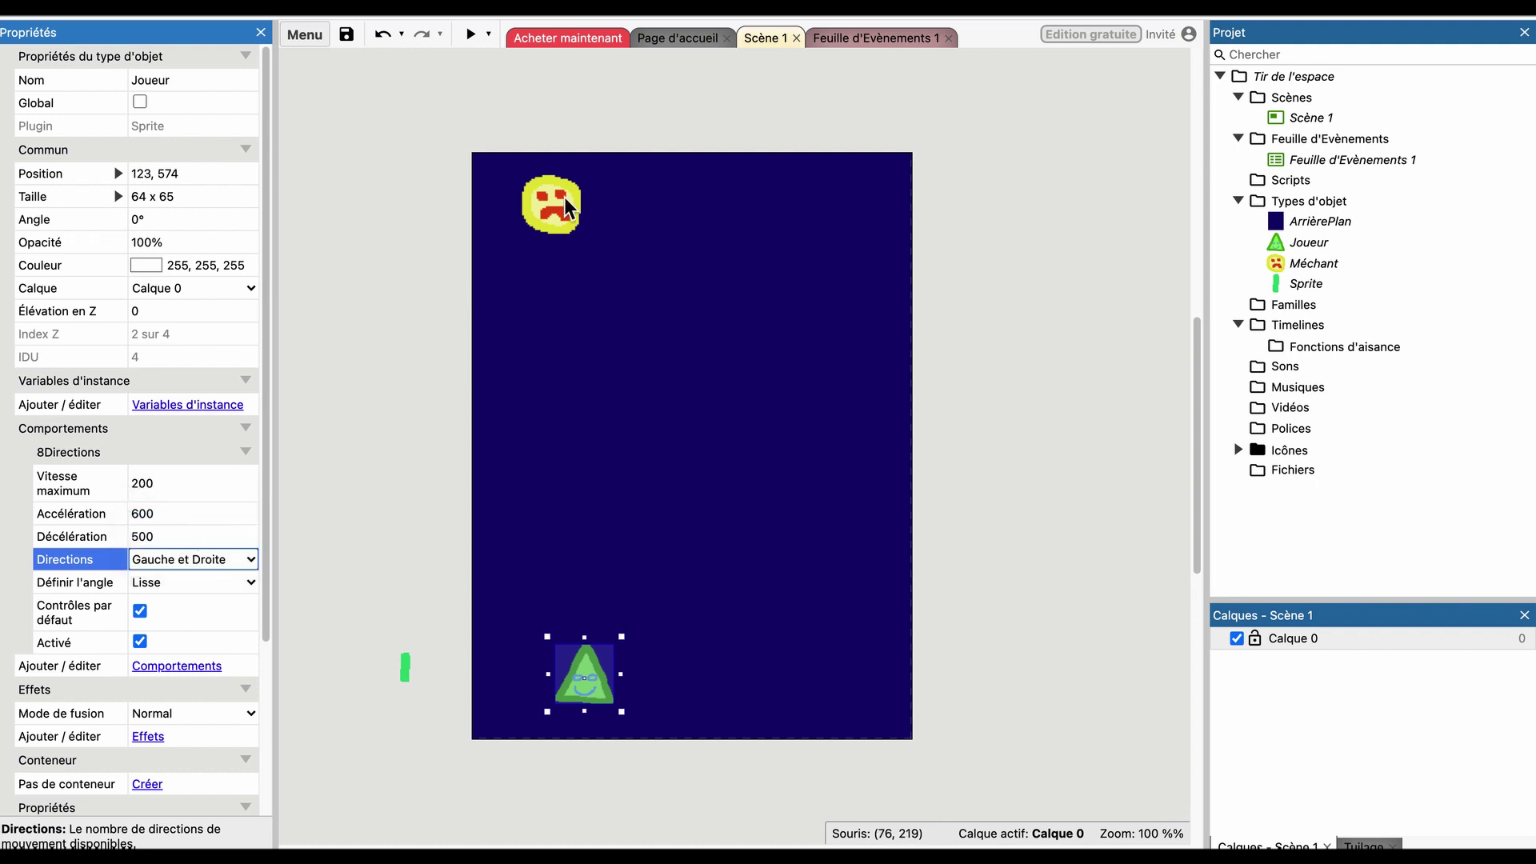
click(468, 35)
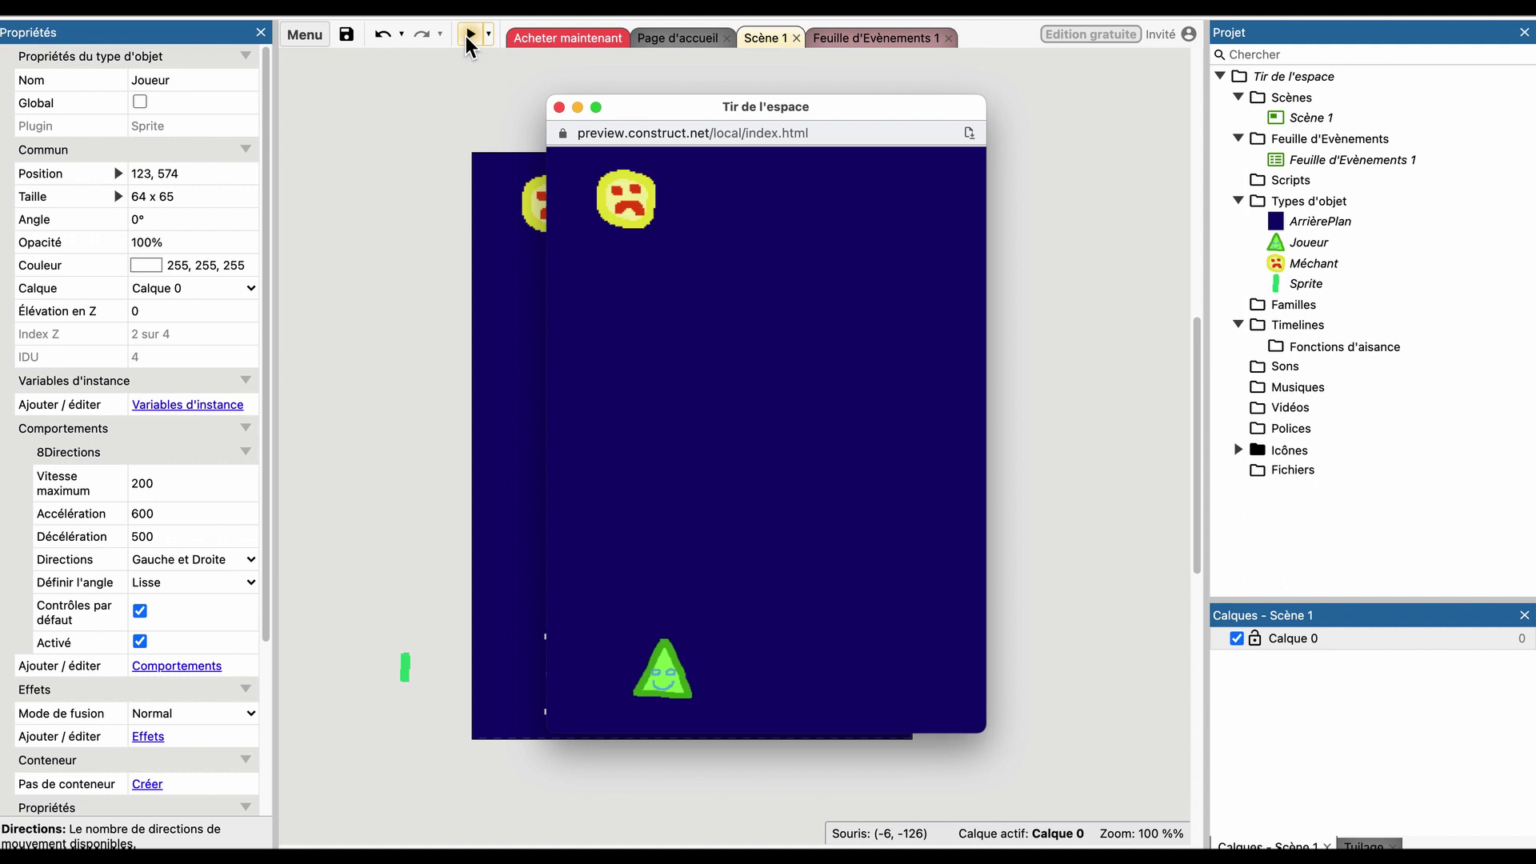
key(Right)
key(Left)
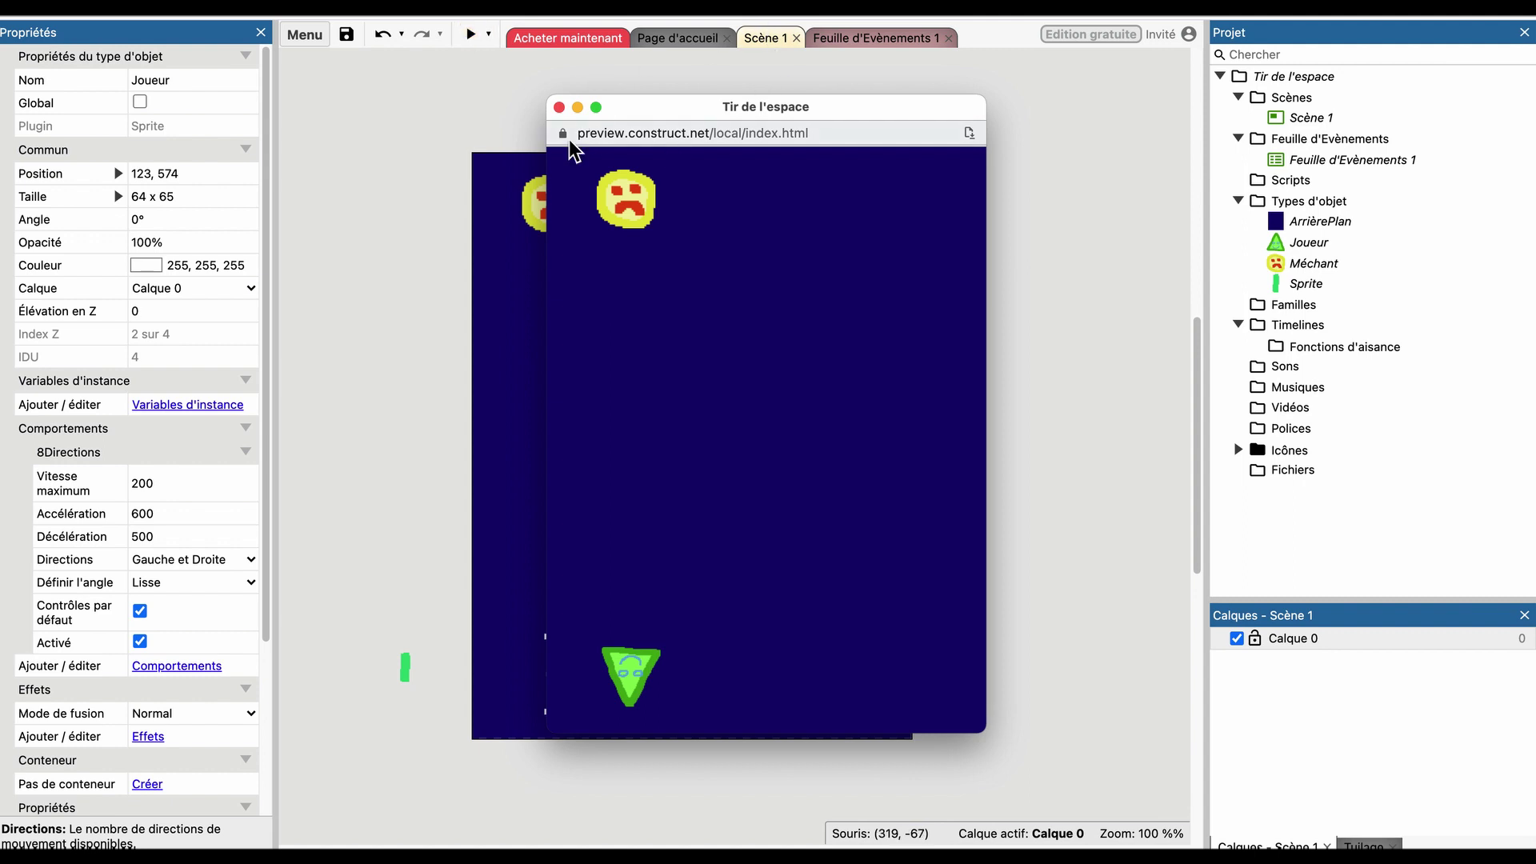
click(559, 107)
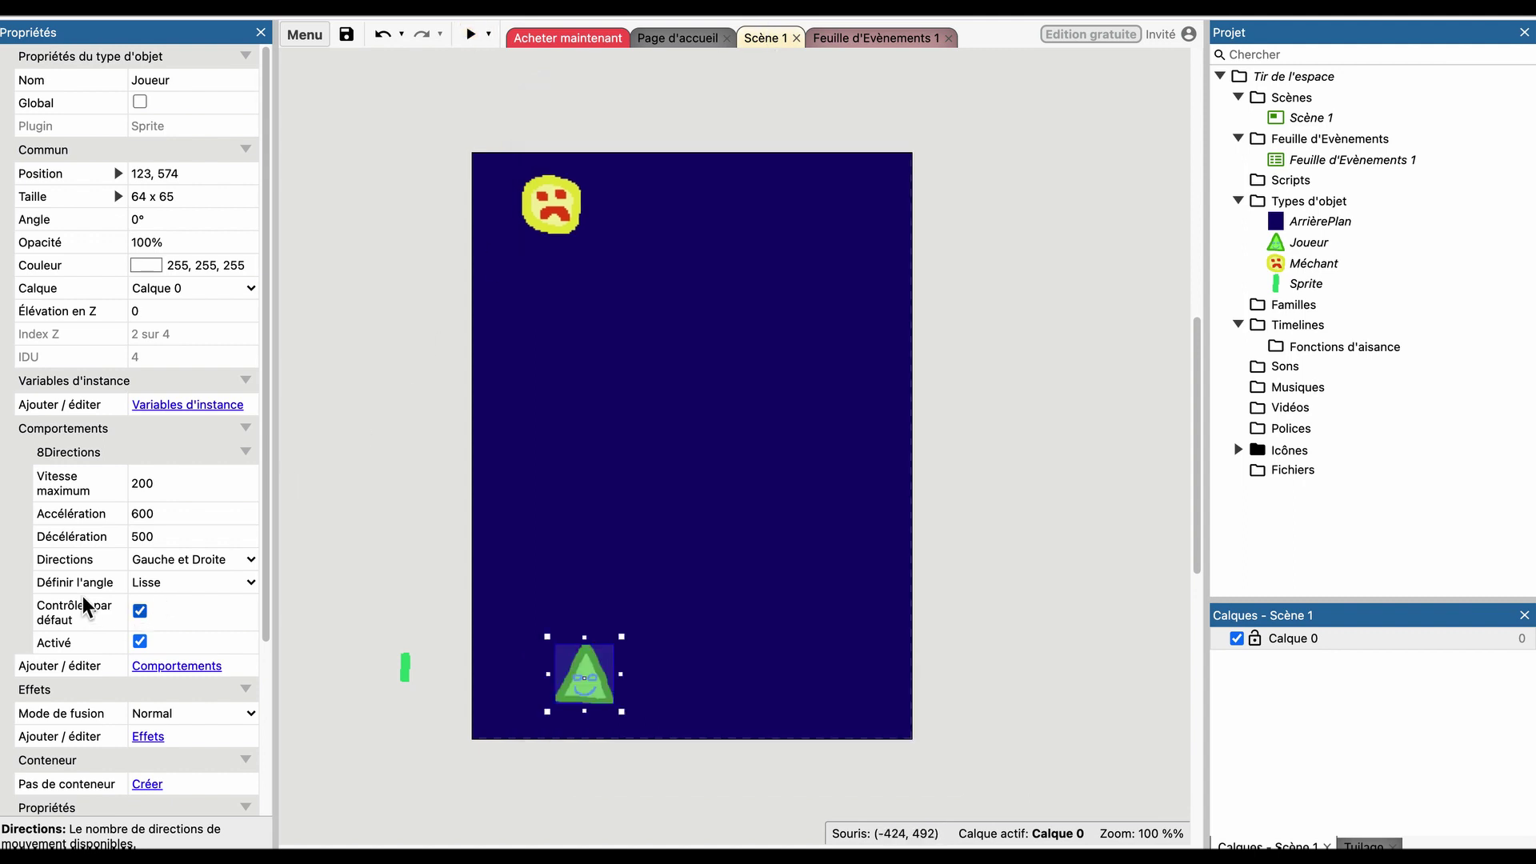
Set the Définir l'angle option of Joueur's 8Directions behavior to Non.
click(248, 581)
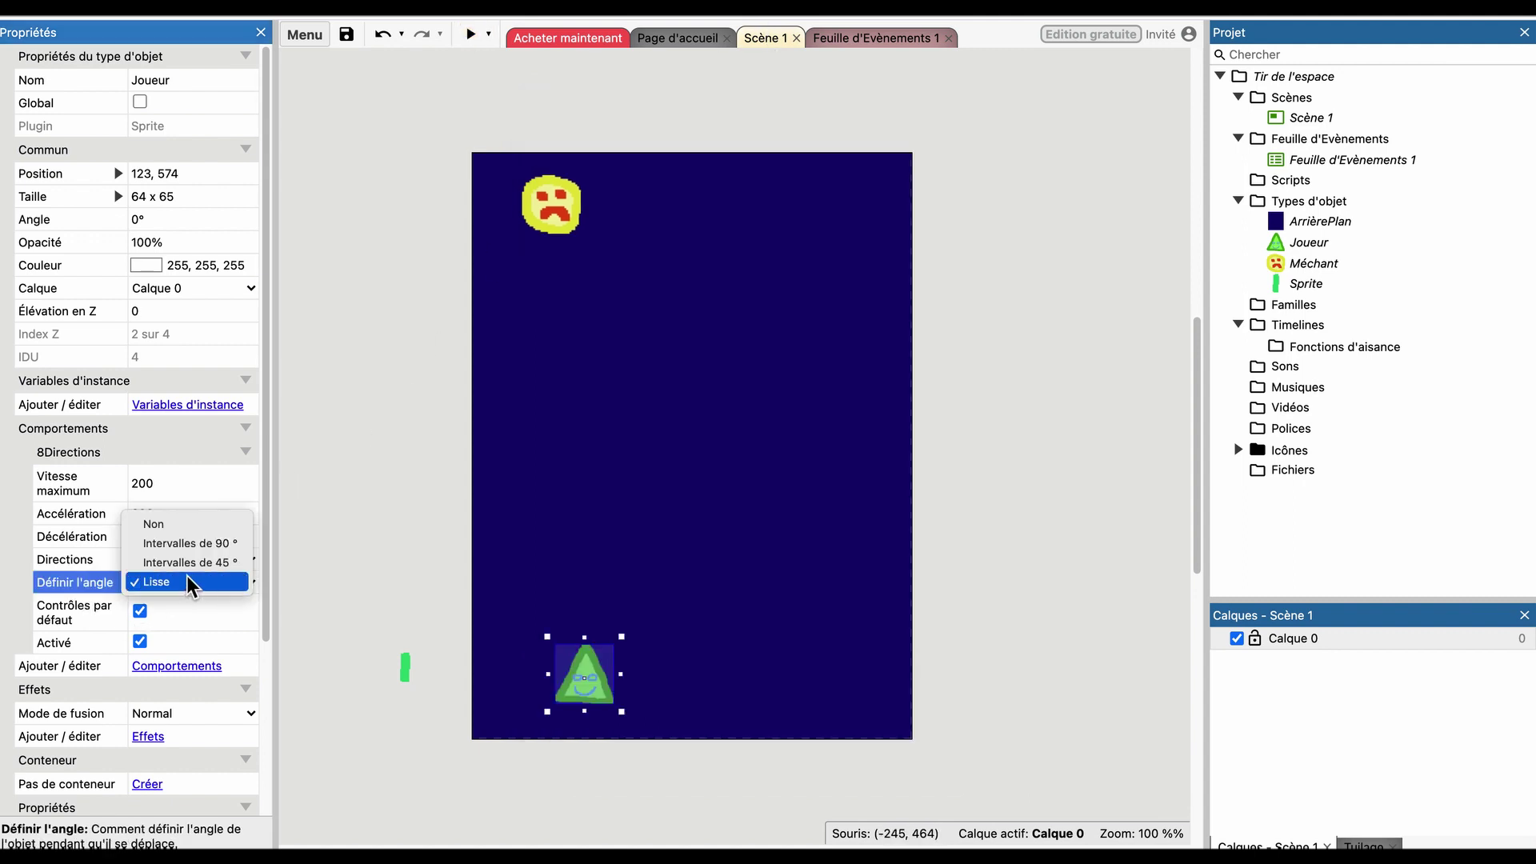
click(176, 524)
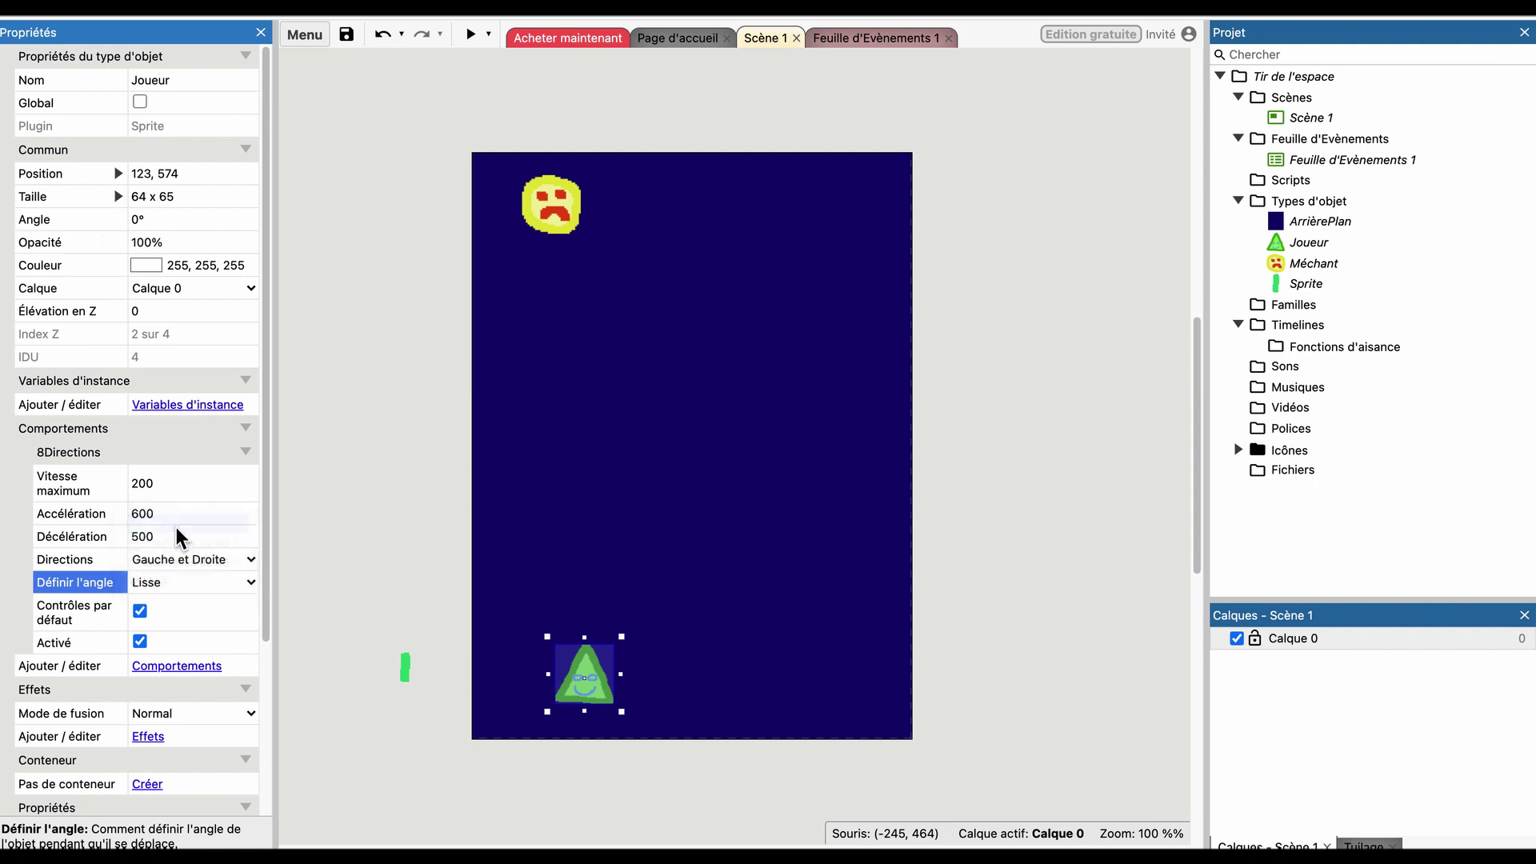
Preview the game and move Joueur right and left to check that it keeps its orientation, and close the preview.
click(459, 37)
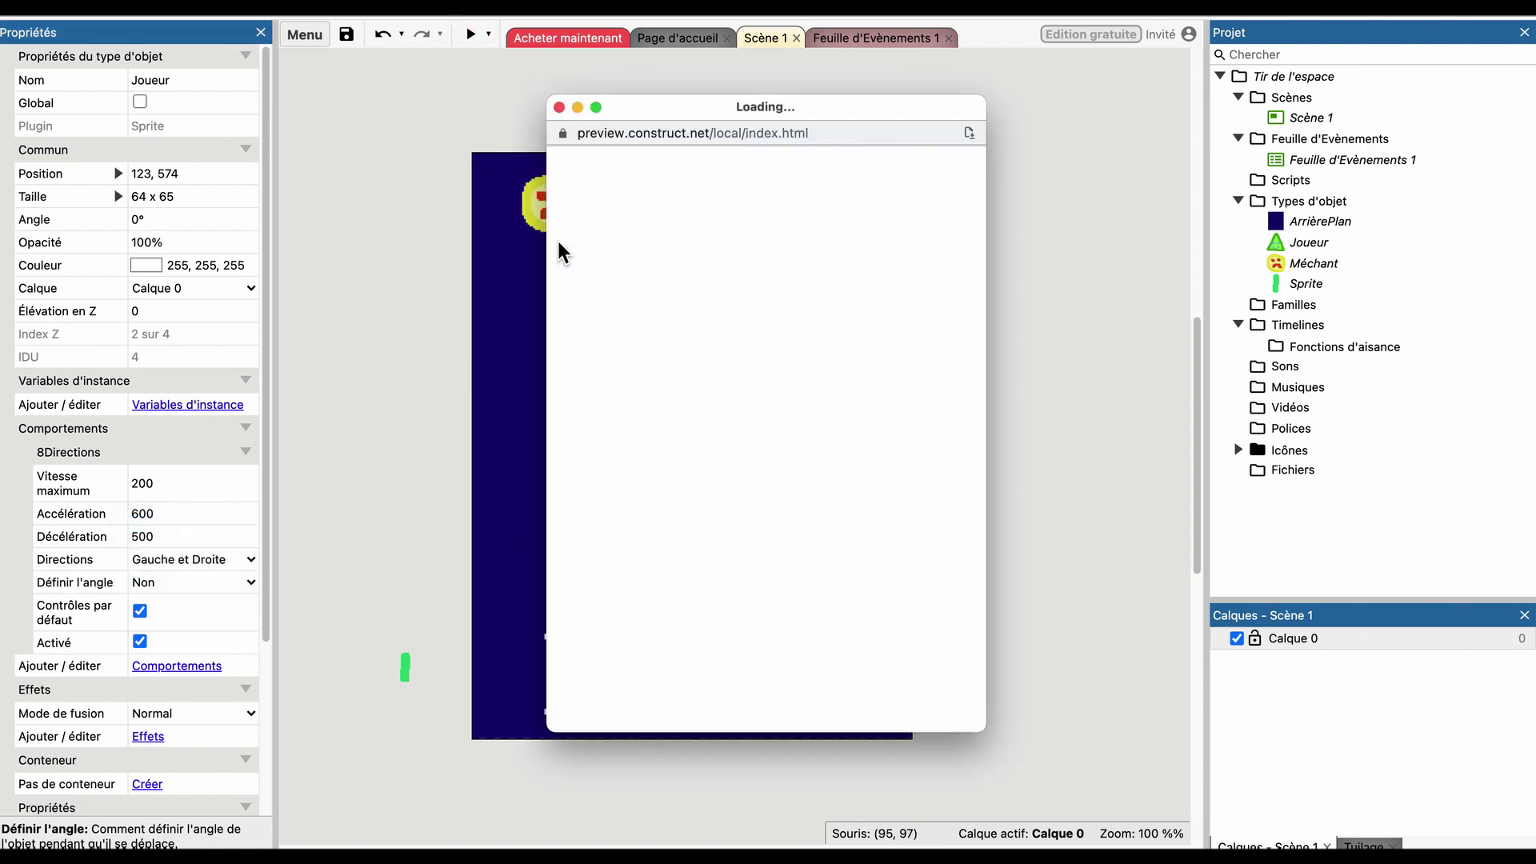
key(Right)
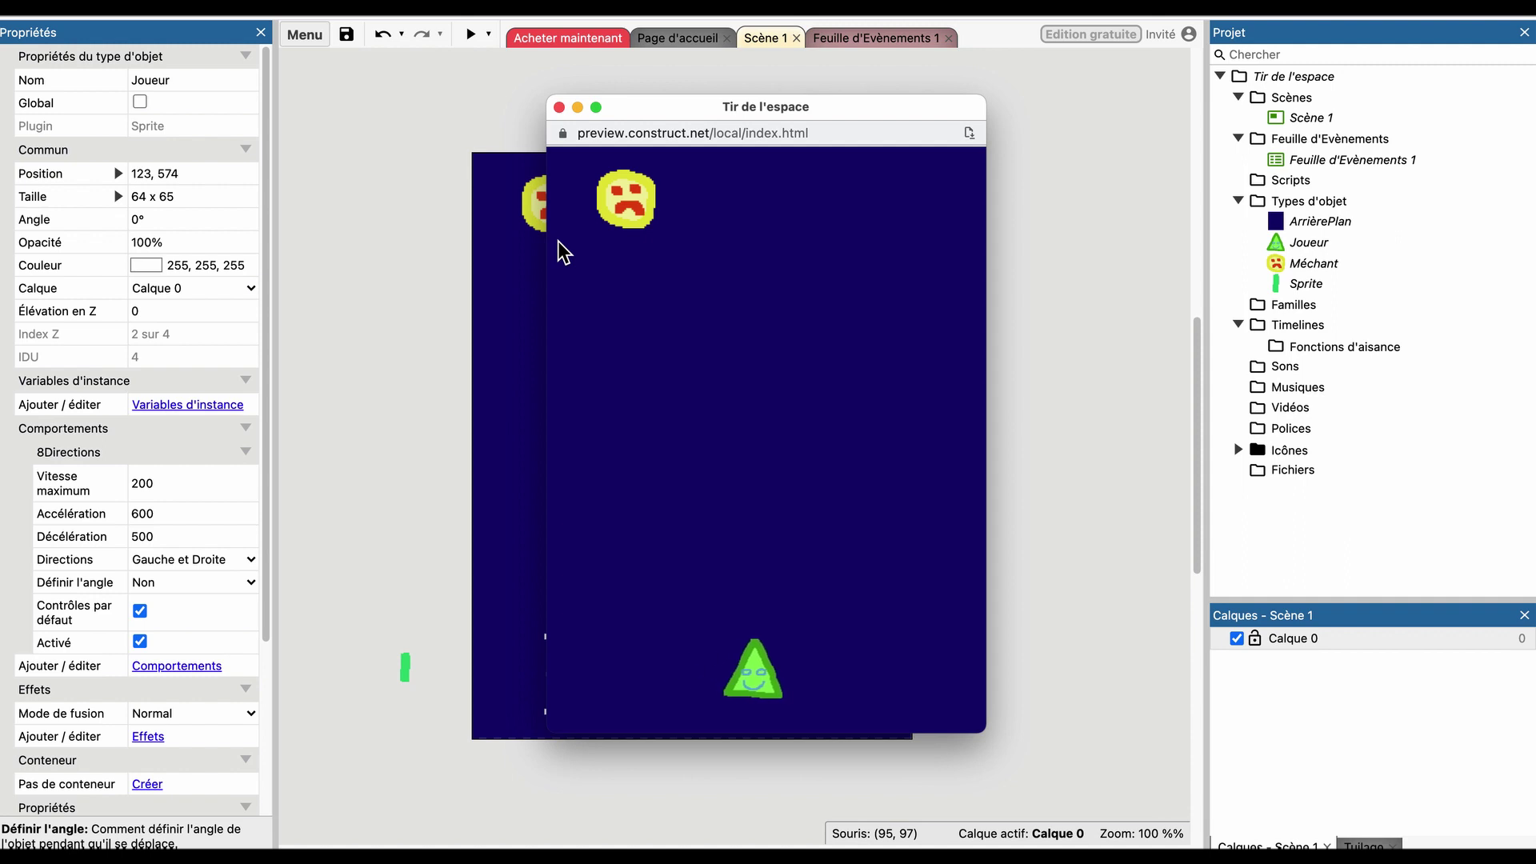
key(Left)
key(Right)
key(Right)
click(559, 107)
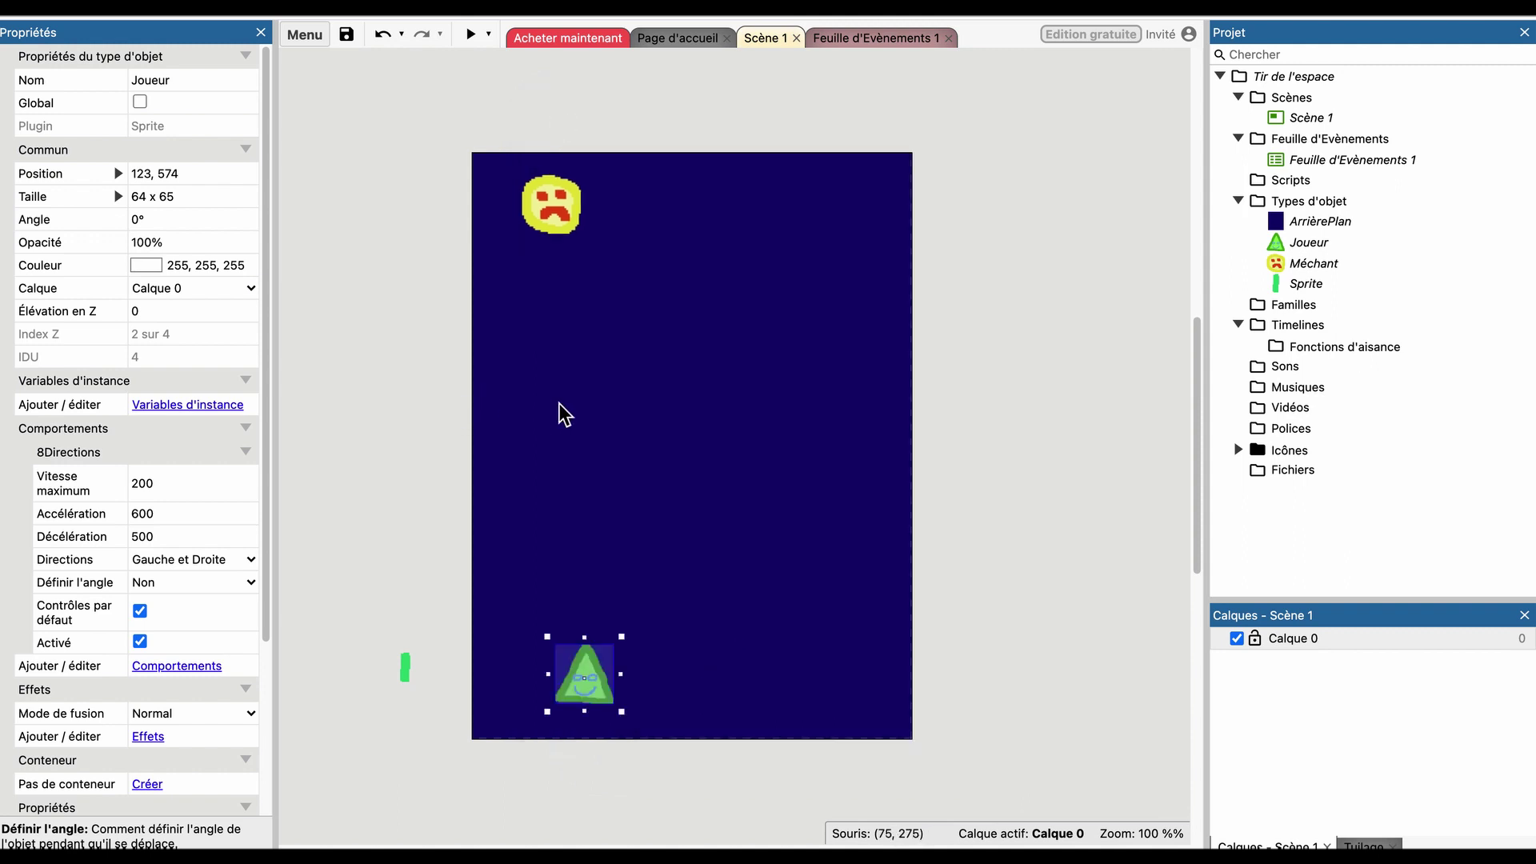
Run another preview, steering Joueur past the scene's left edge and back to the right to test its boundaries, and close it.
click(464, 42)
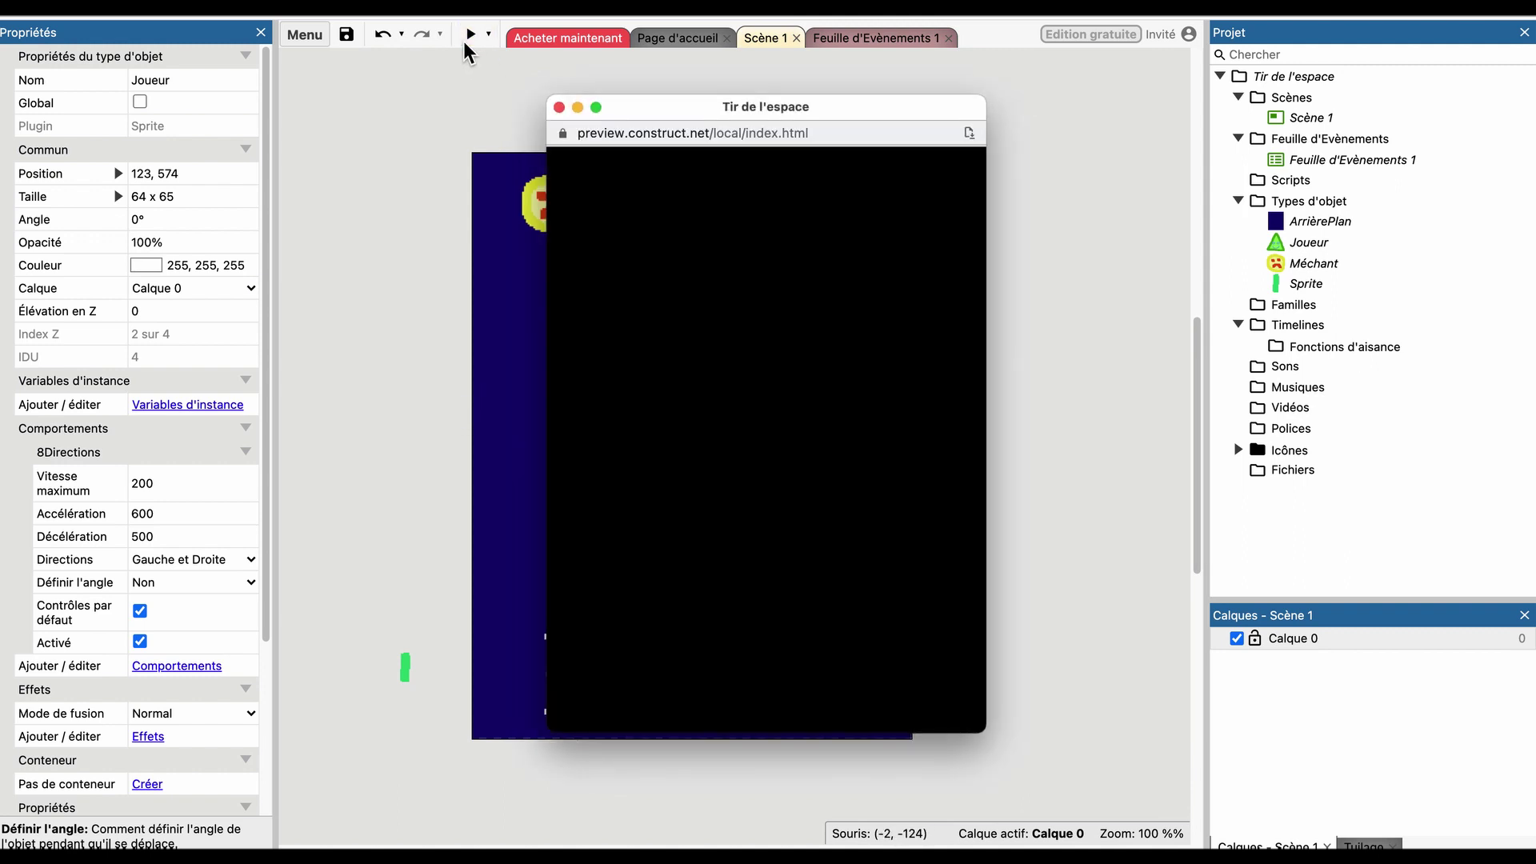
key(Left)
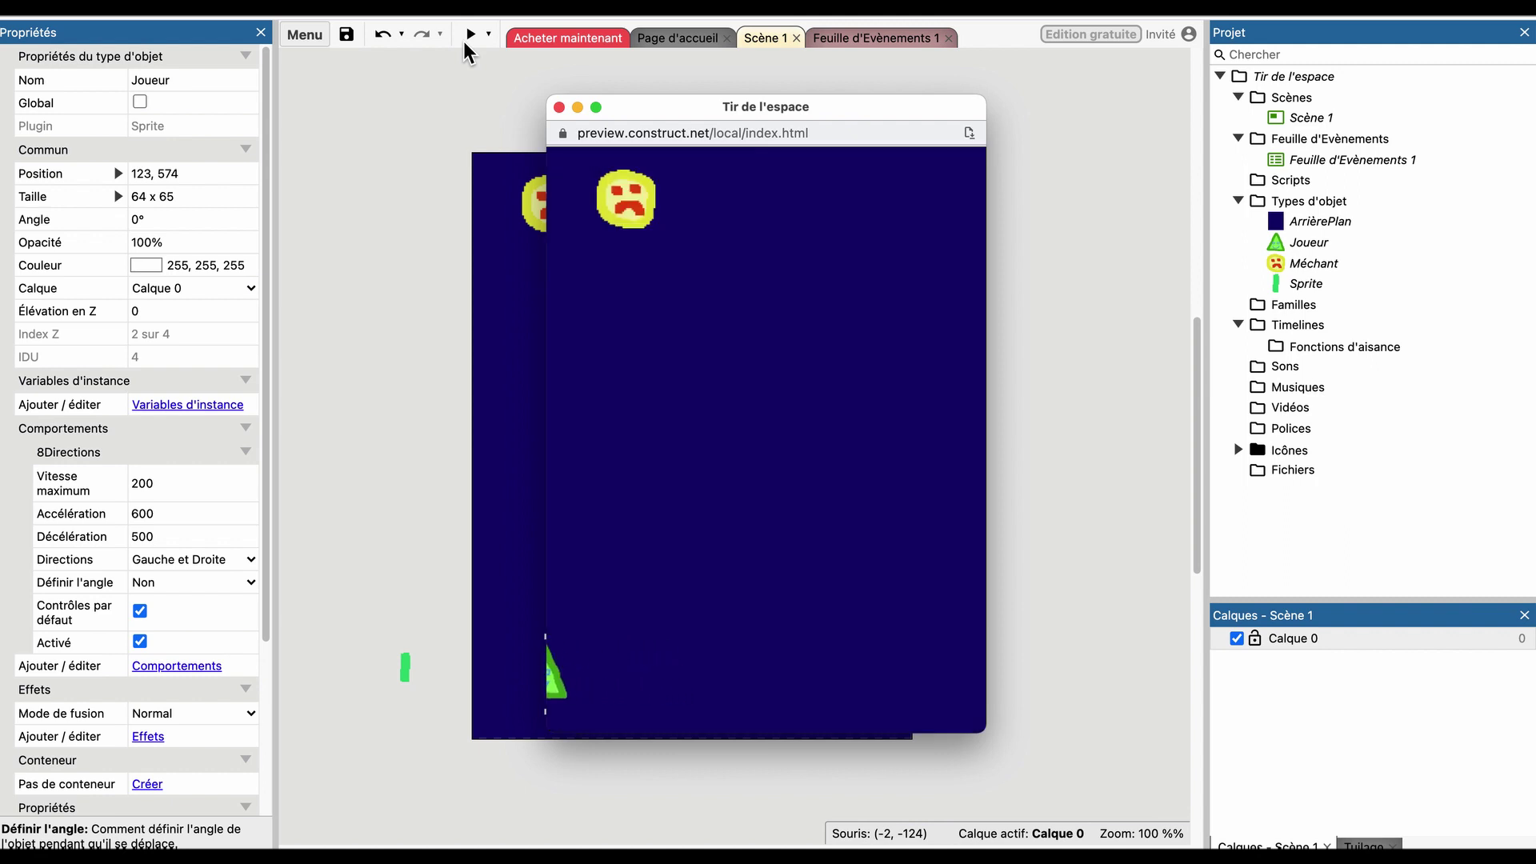
key(Right)
key(Right)
click(558, 108)
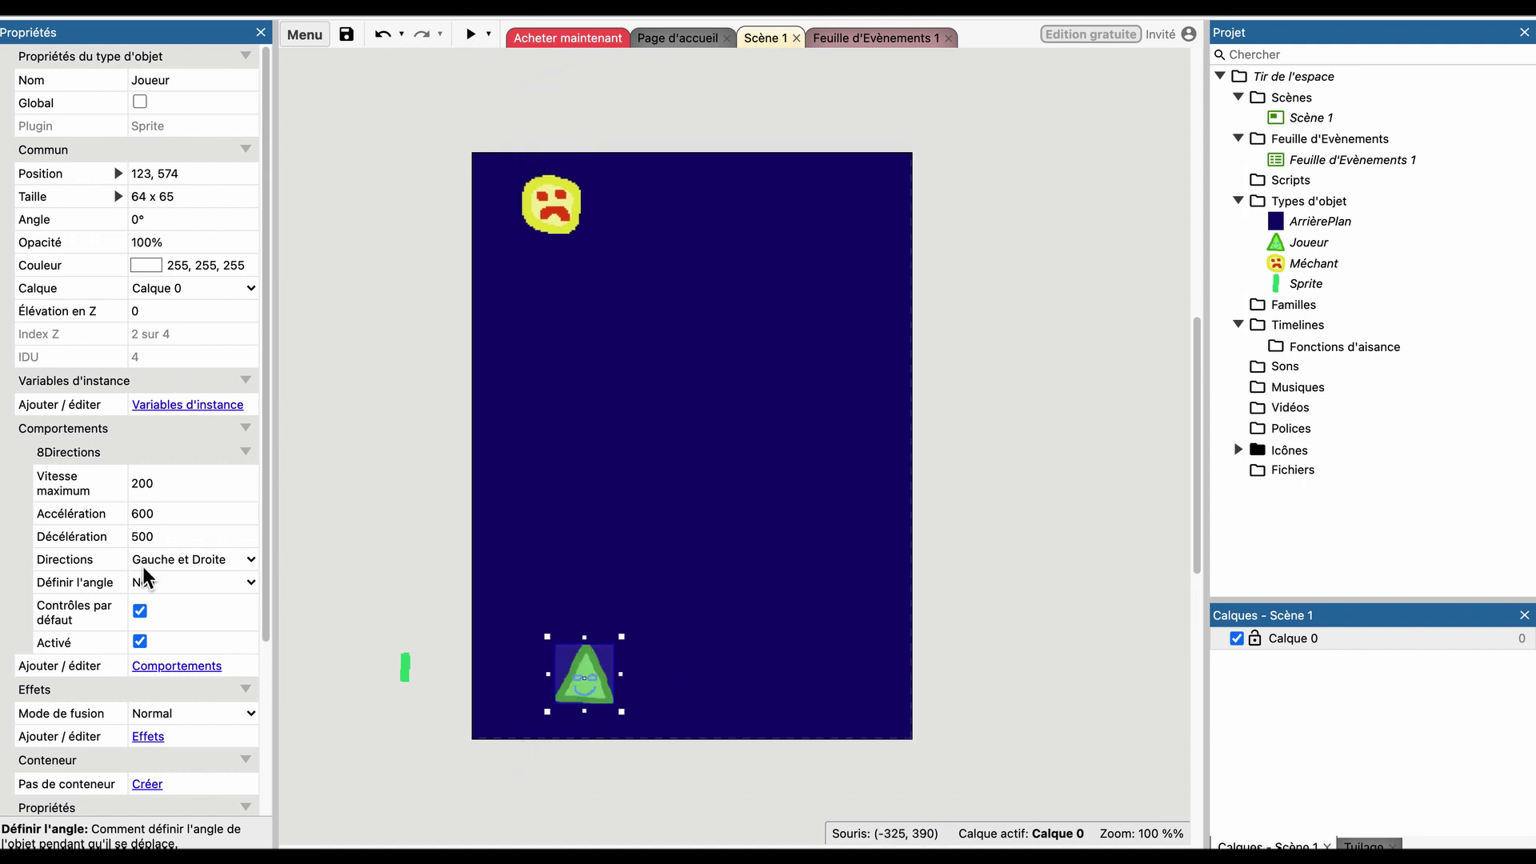
Add the Limité à la scène behavior to Joueur and close its behaviors dialog.
click(178, 667)
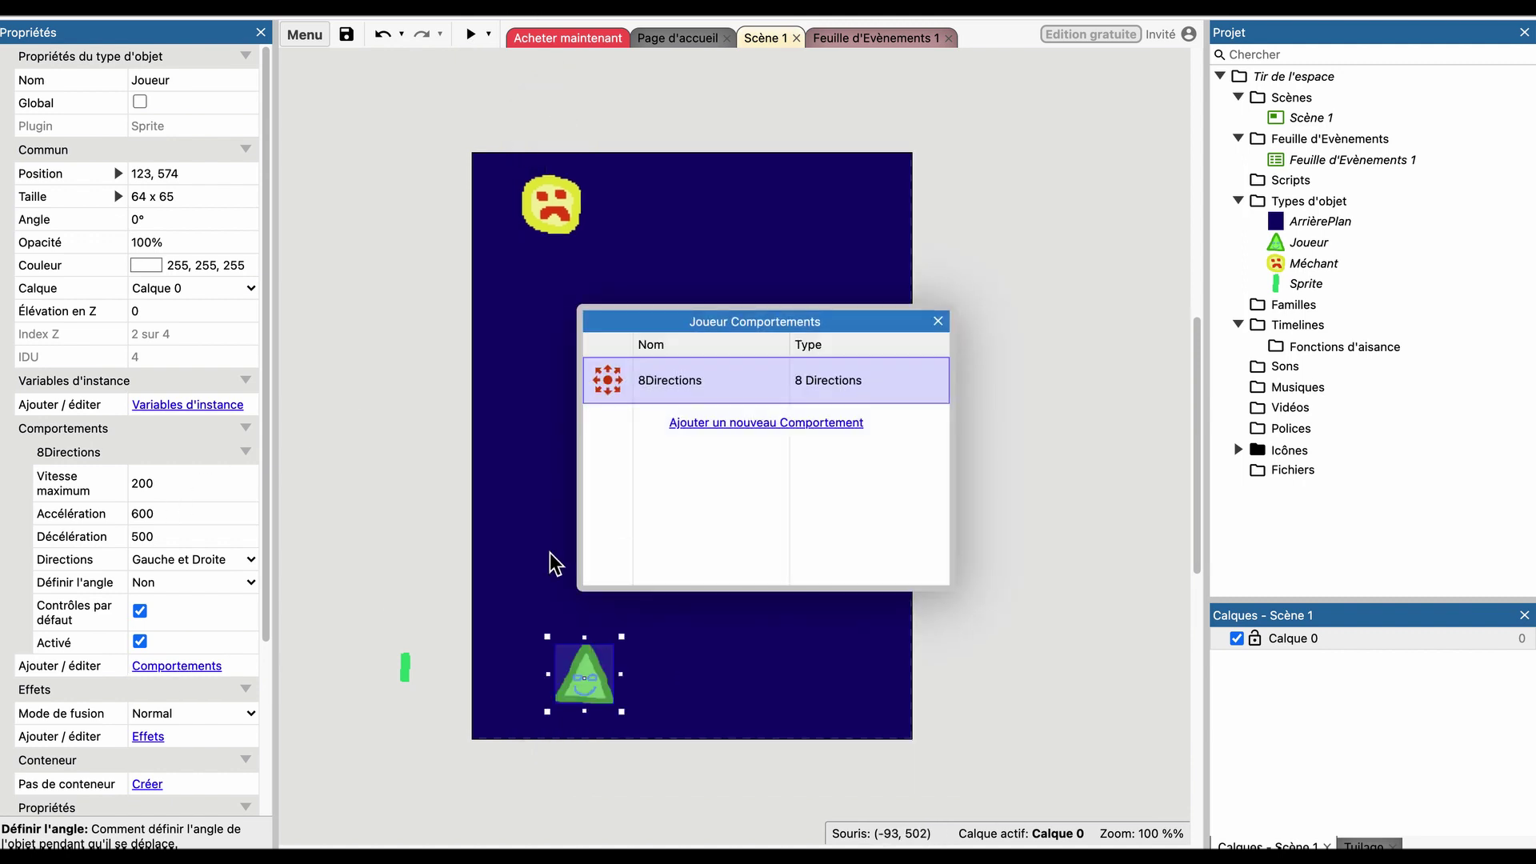
click(778, 423)
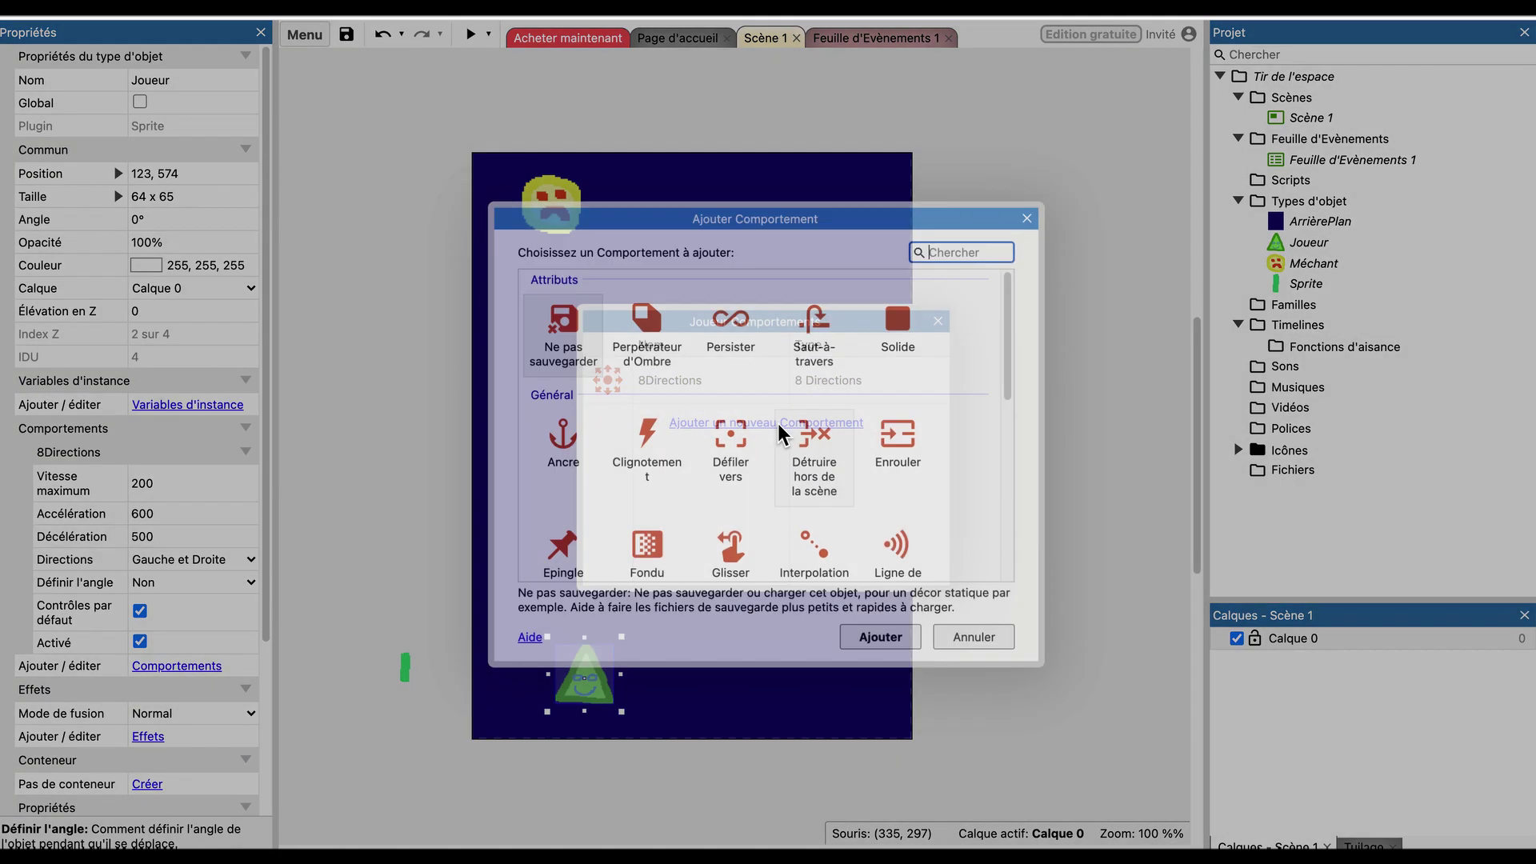
text(imi)
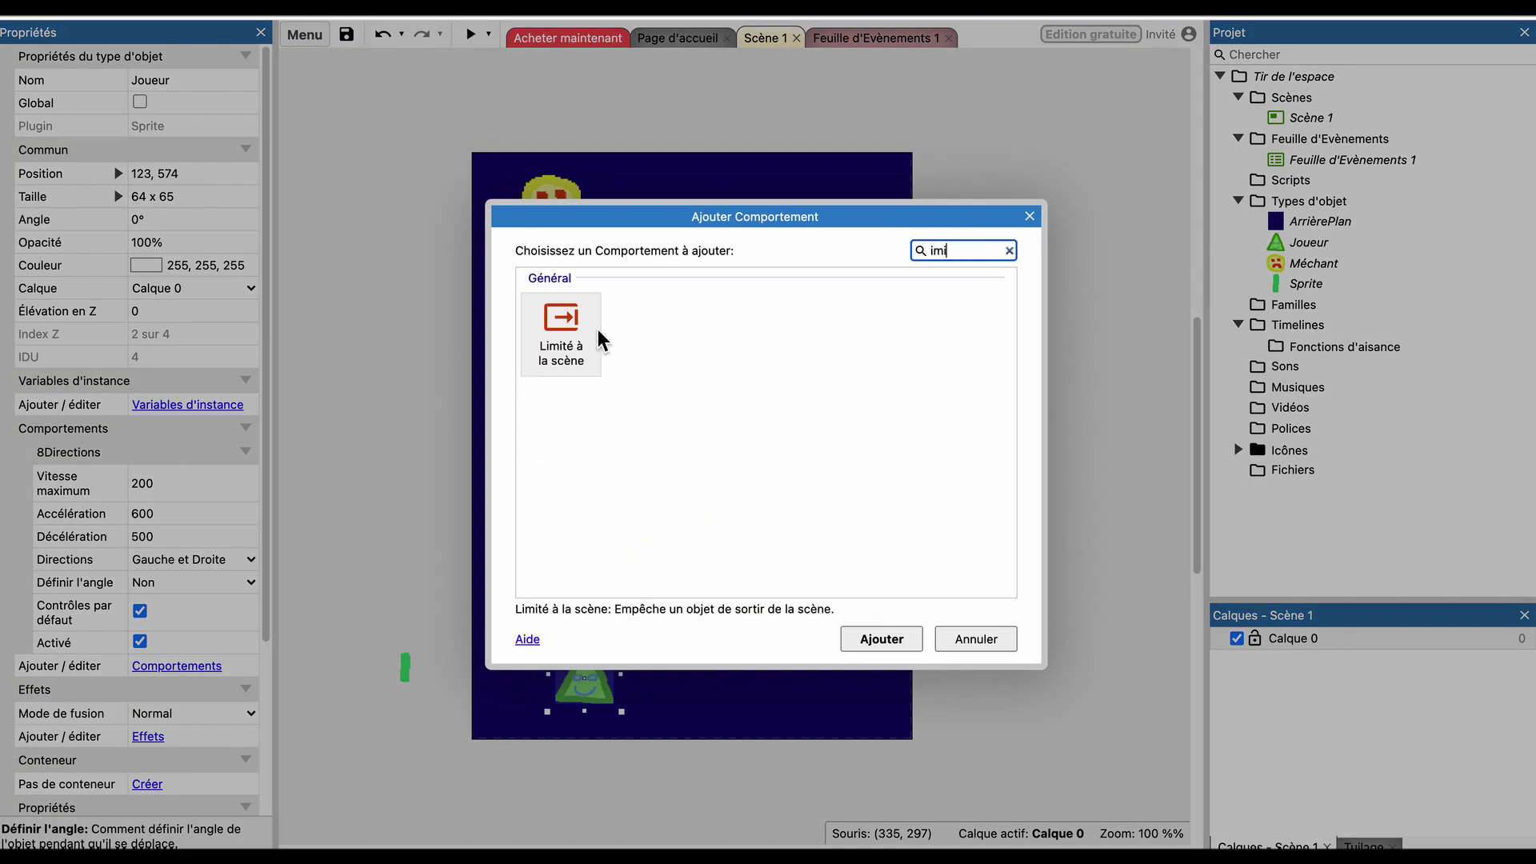
double_click(557, 327)
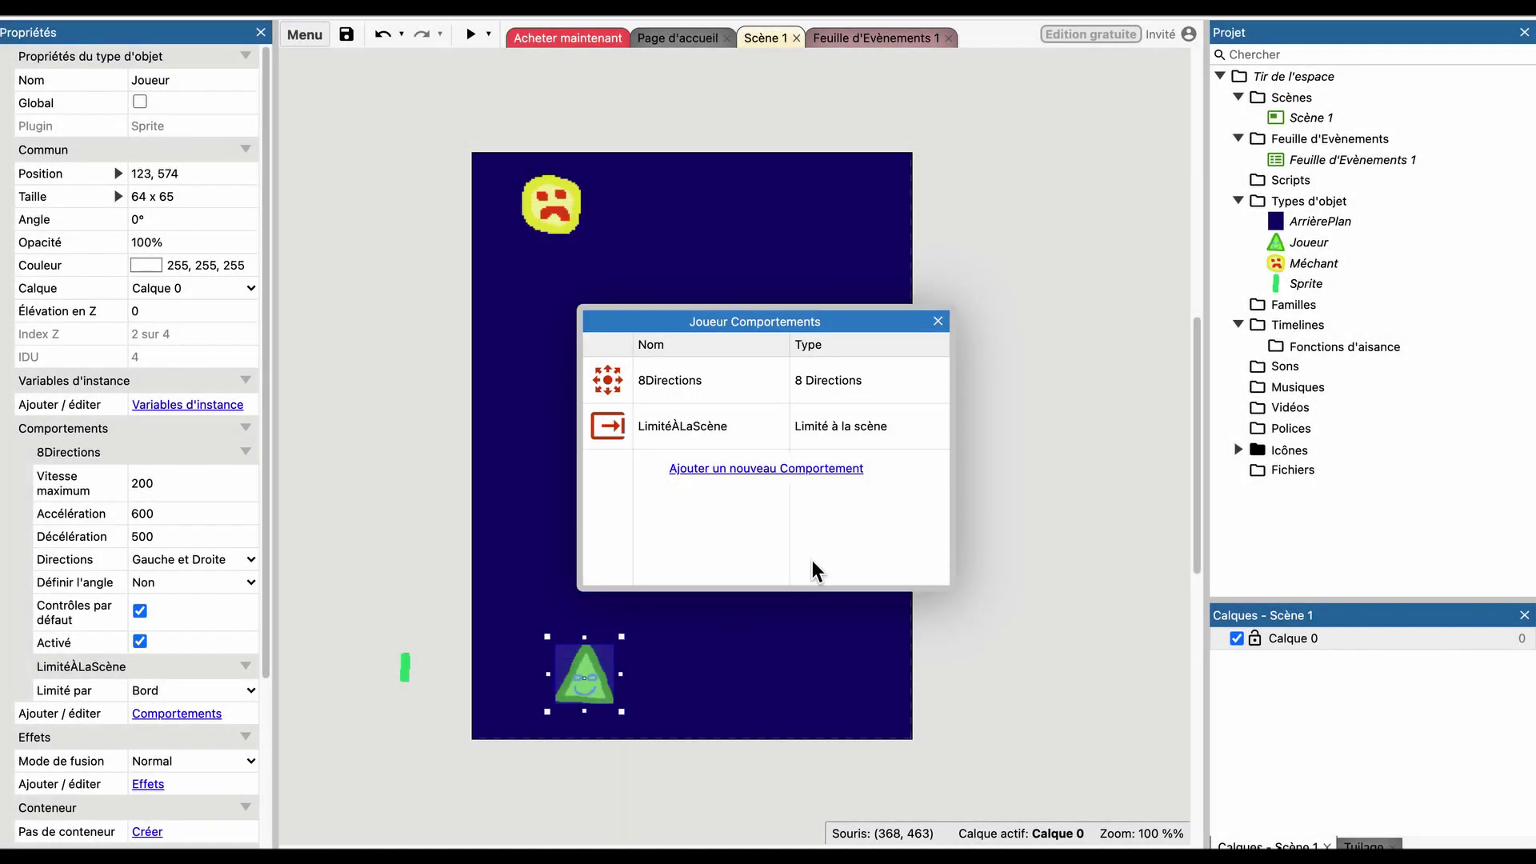
click(938, 321)
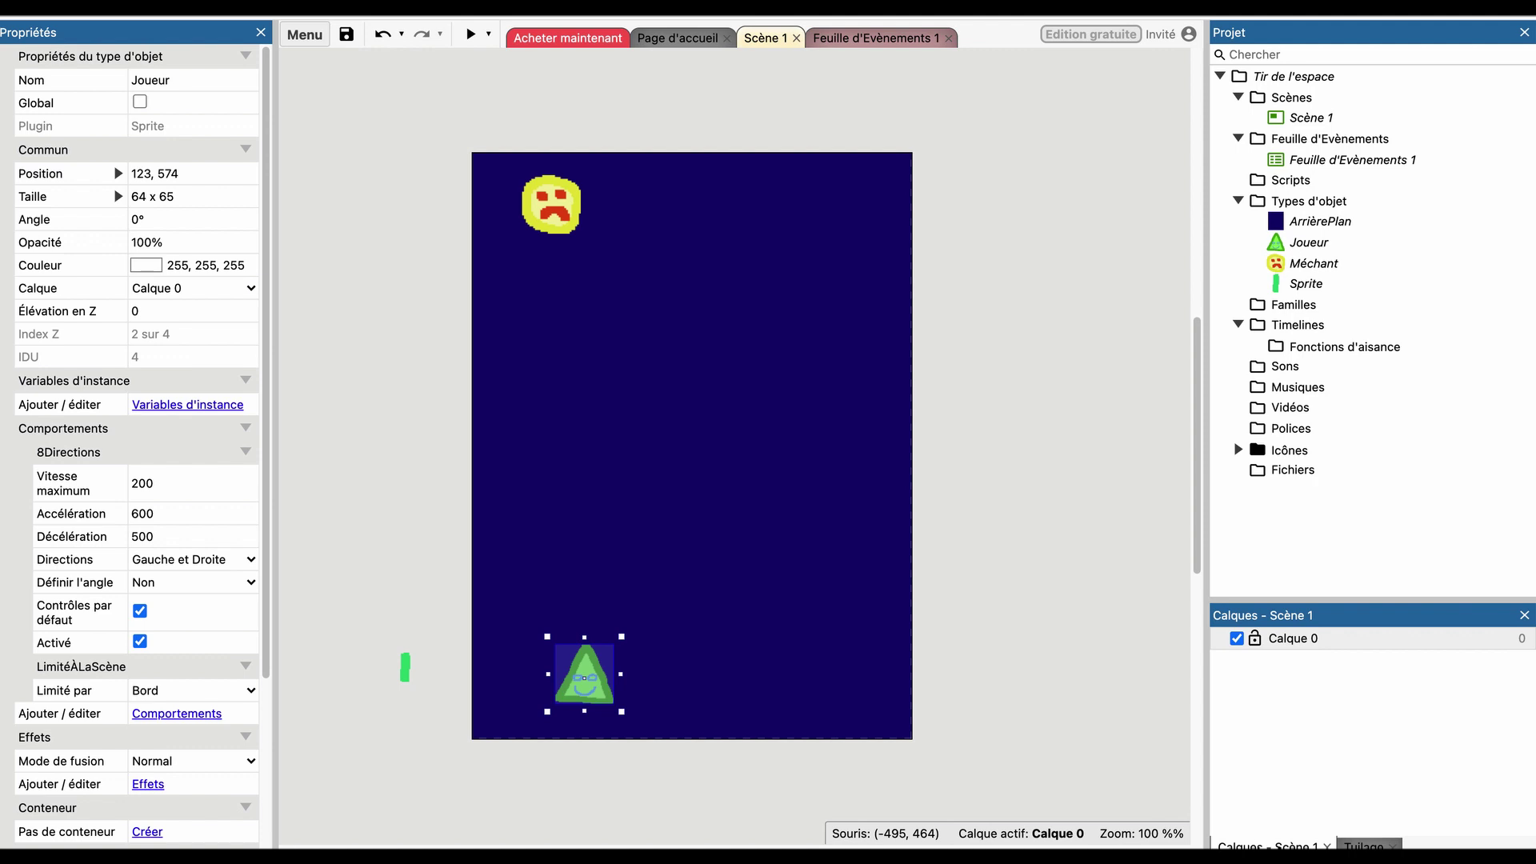
Create an event in Feuille d'Evènements 1 with the Système condition Chaque tick.
click(875, 40)
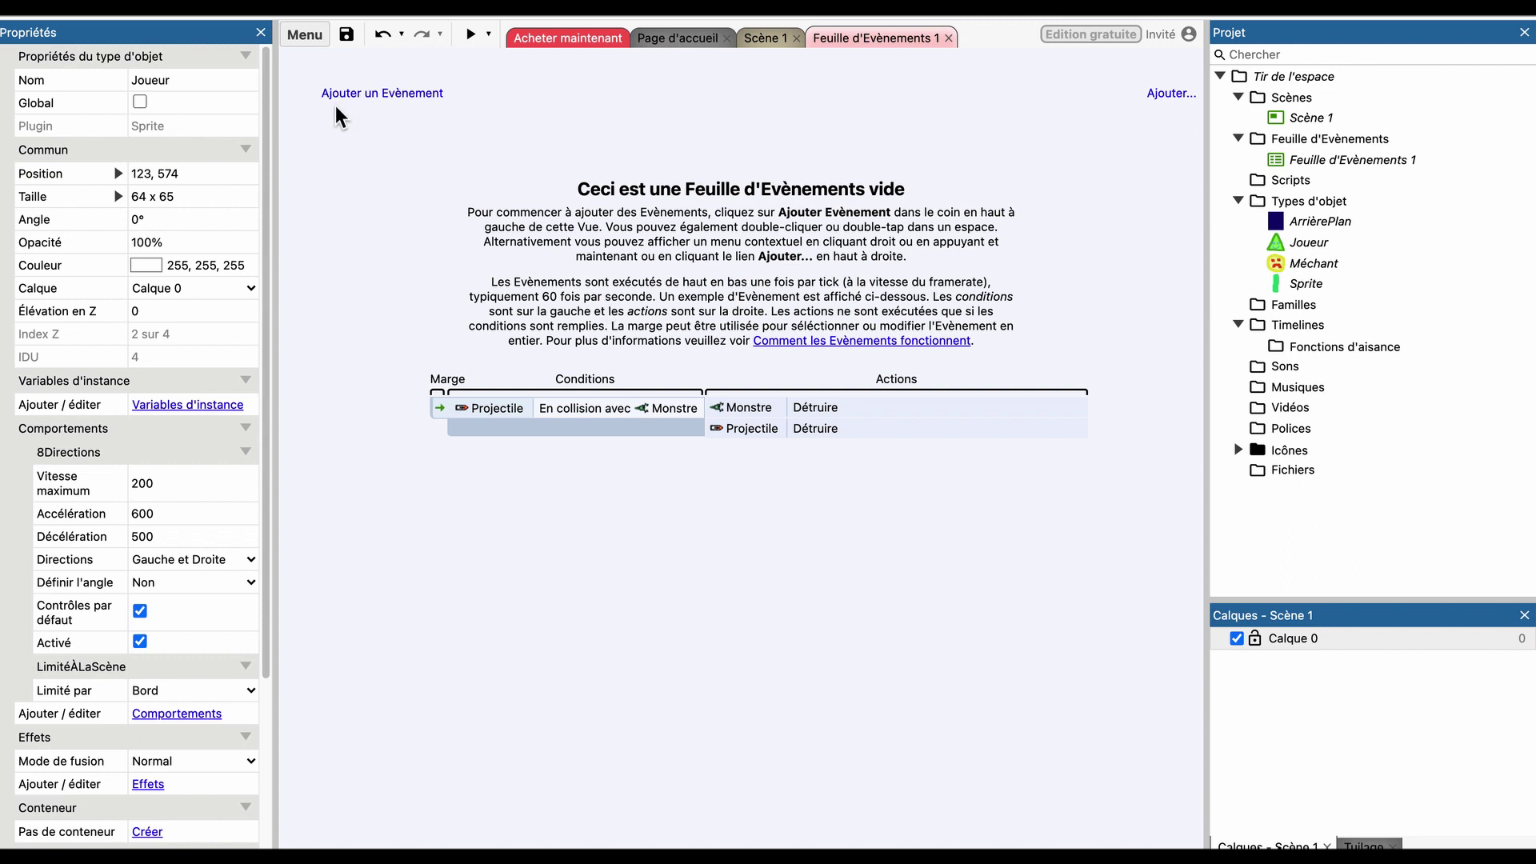
click(386, 94)
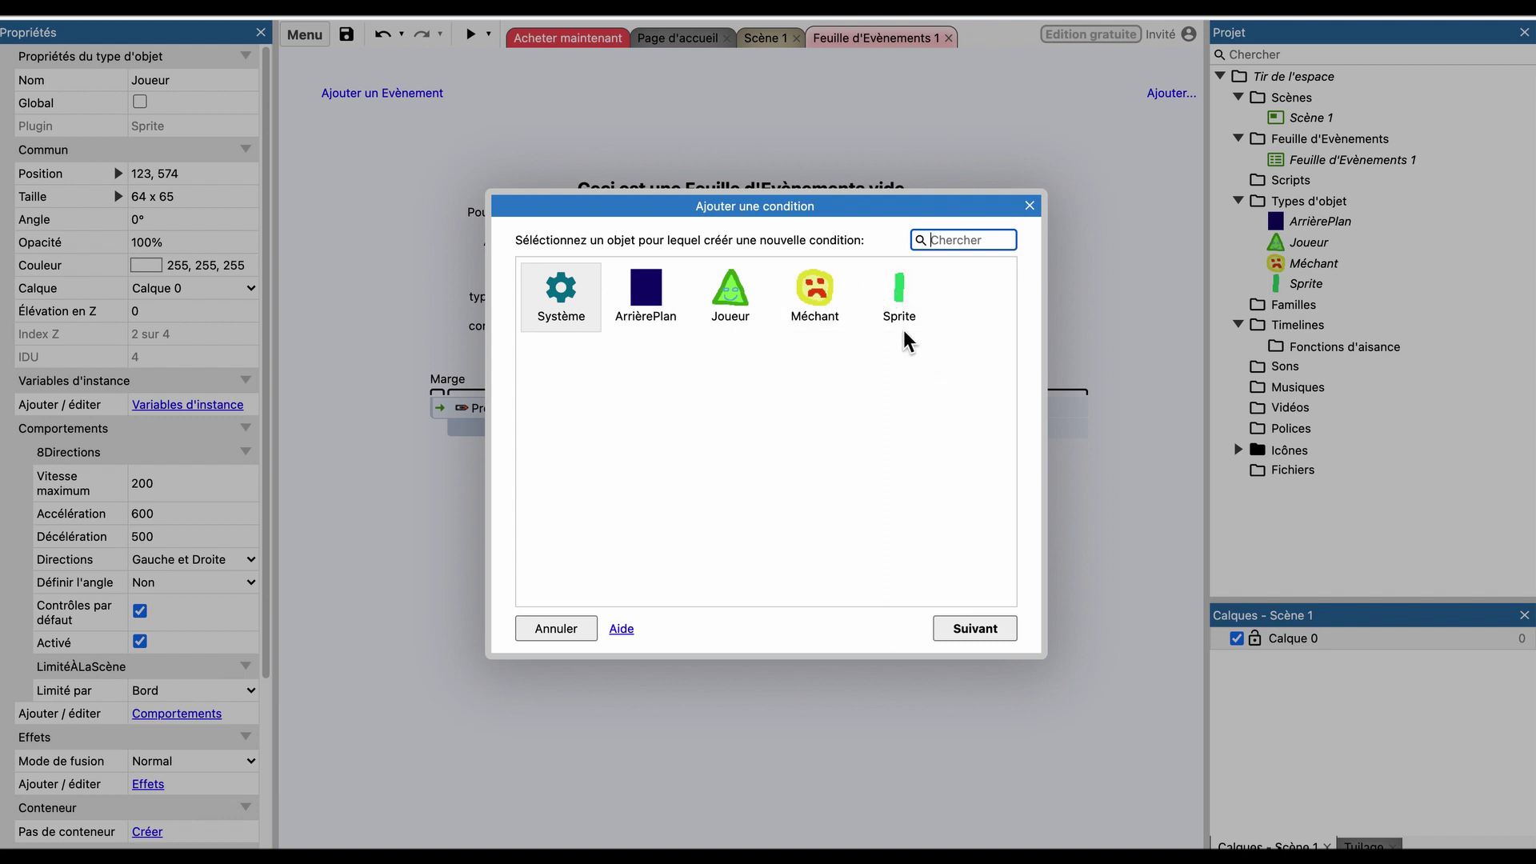
click(780, 308)
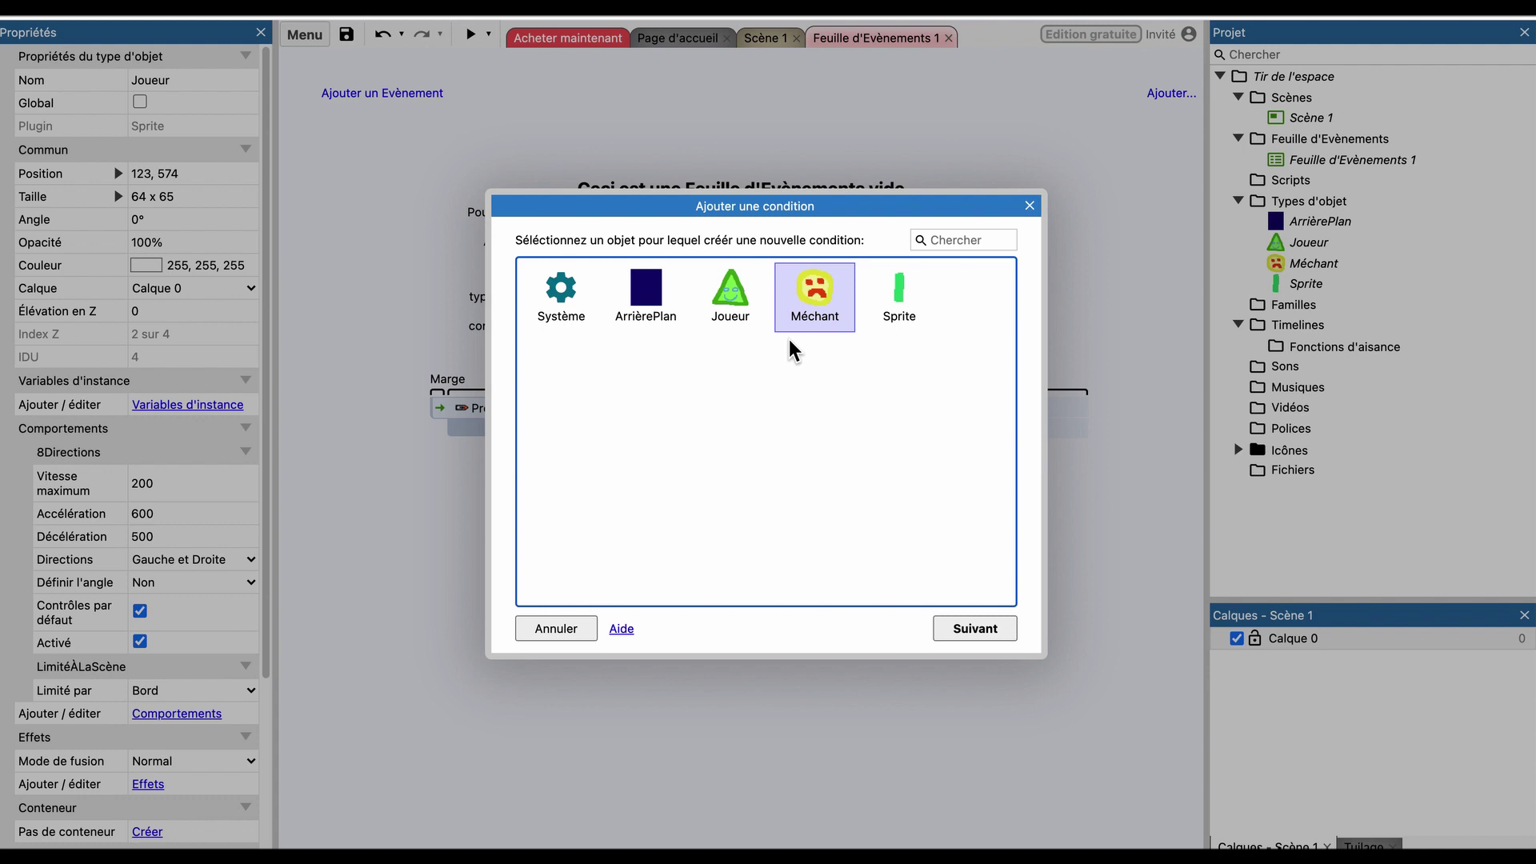
click(569, 316)
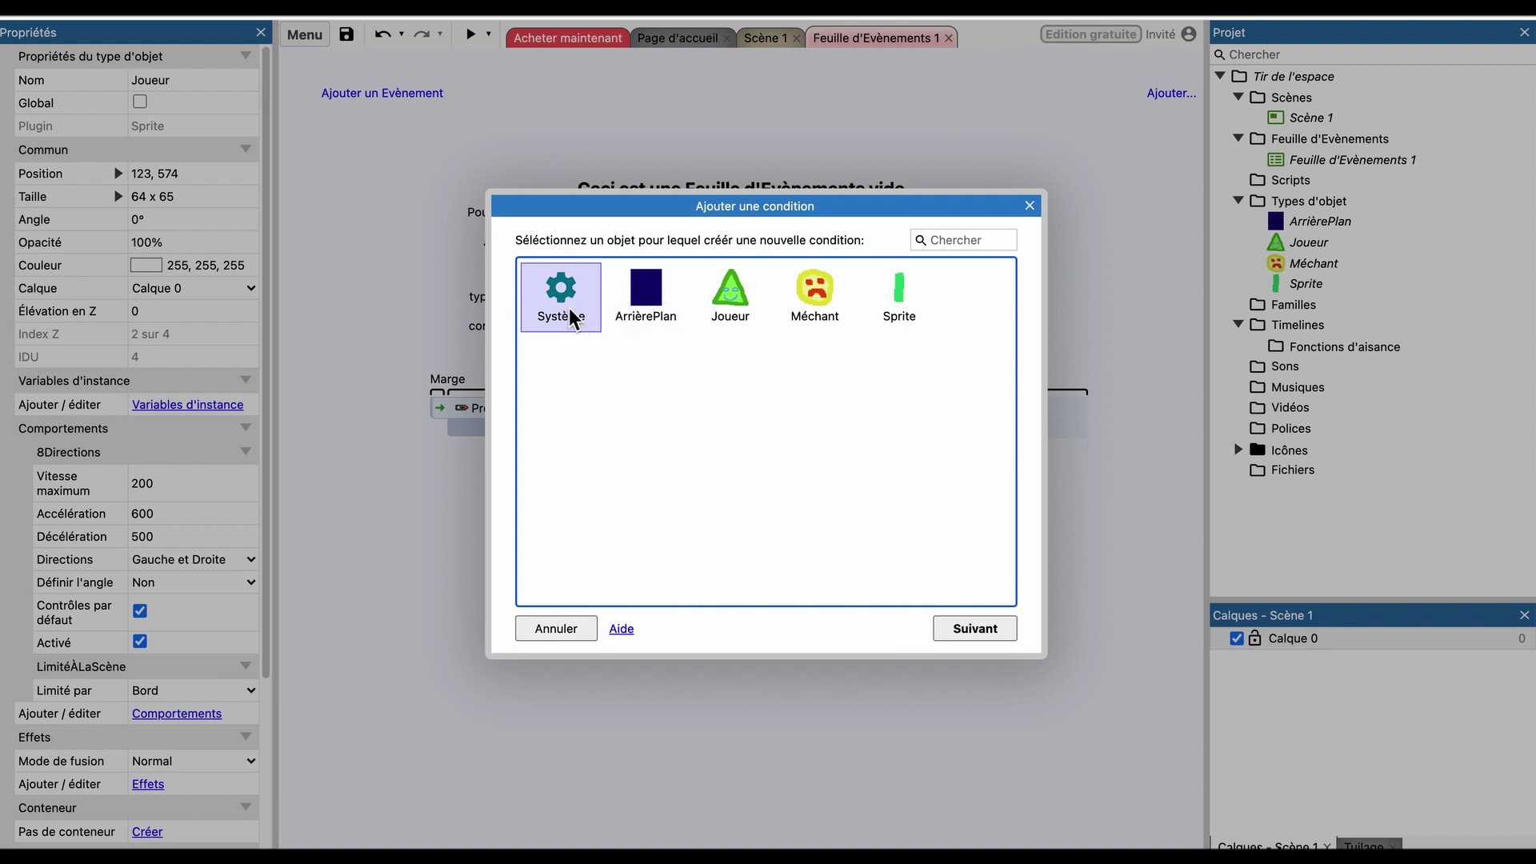
double_click(571, 315)
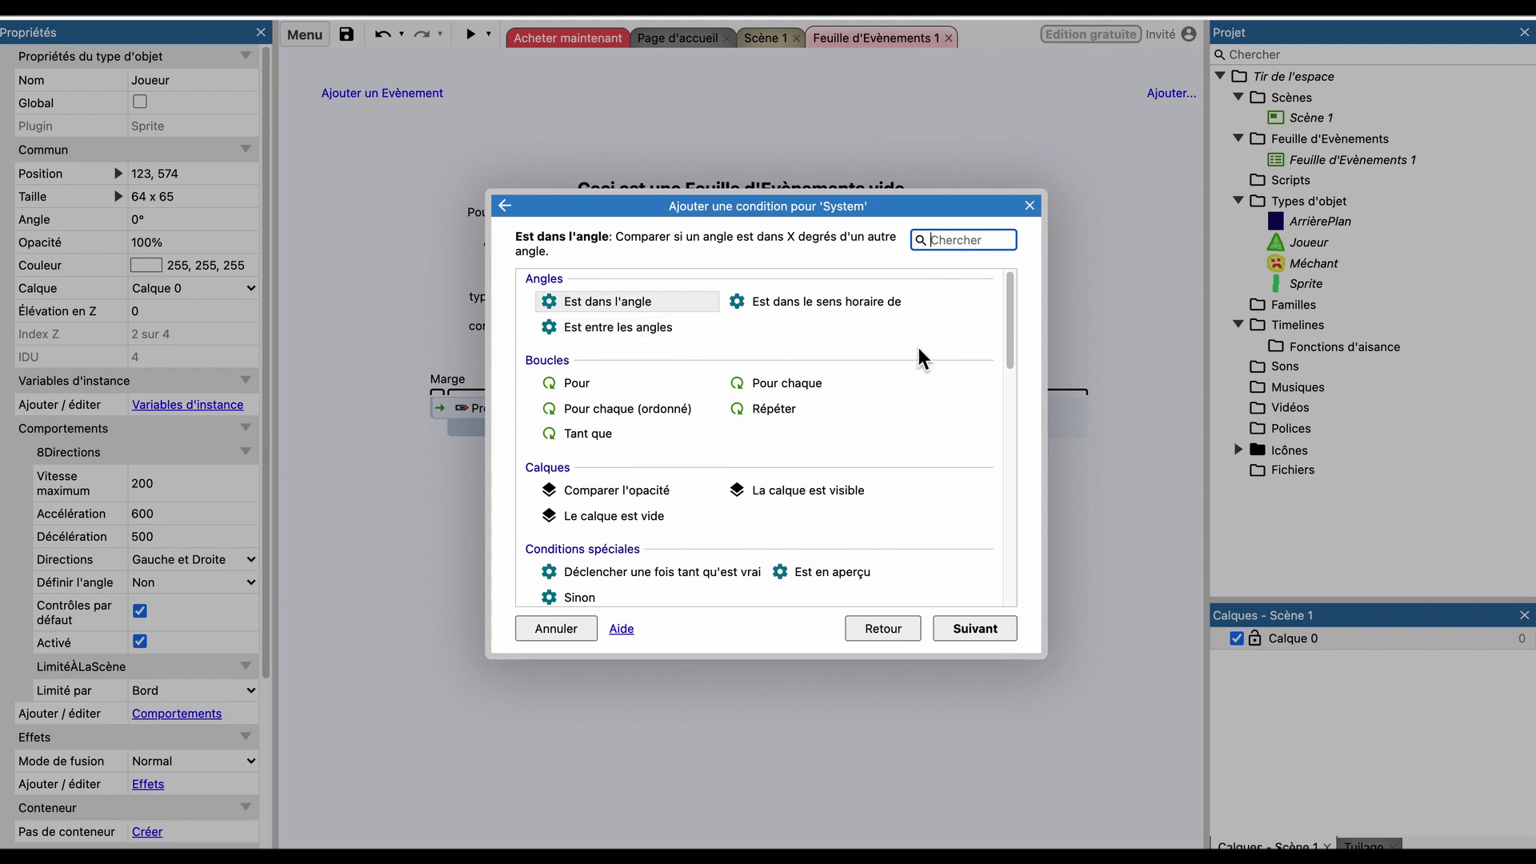
drag(1010, 343, 1027, 285)
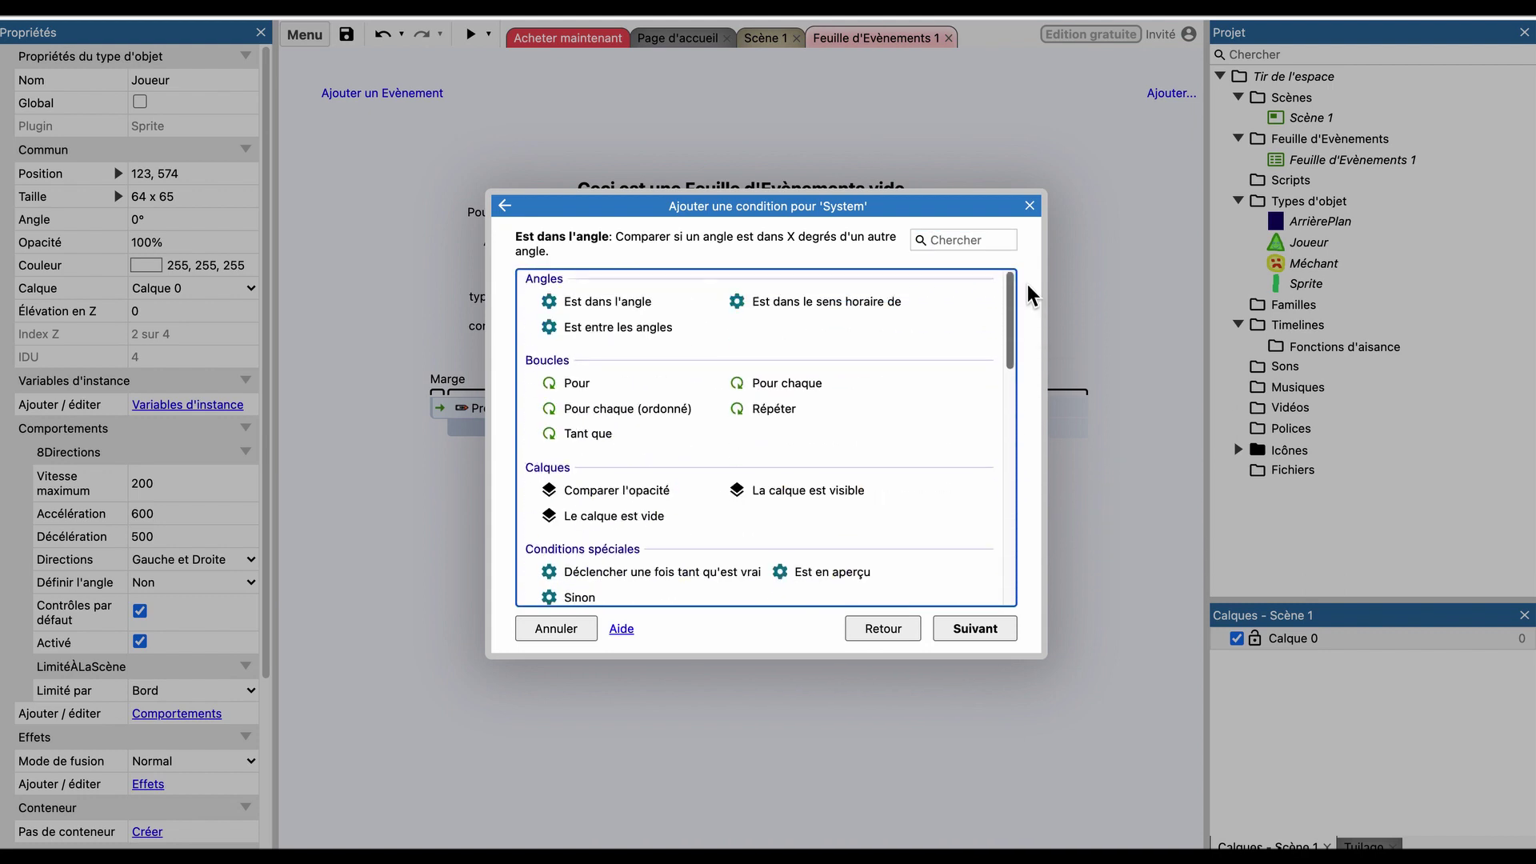
click(970, 249)
text(tou)
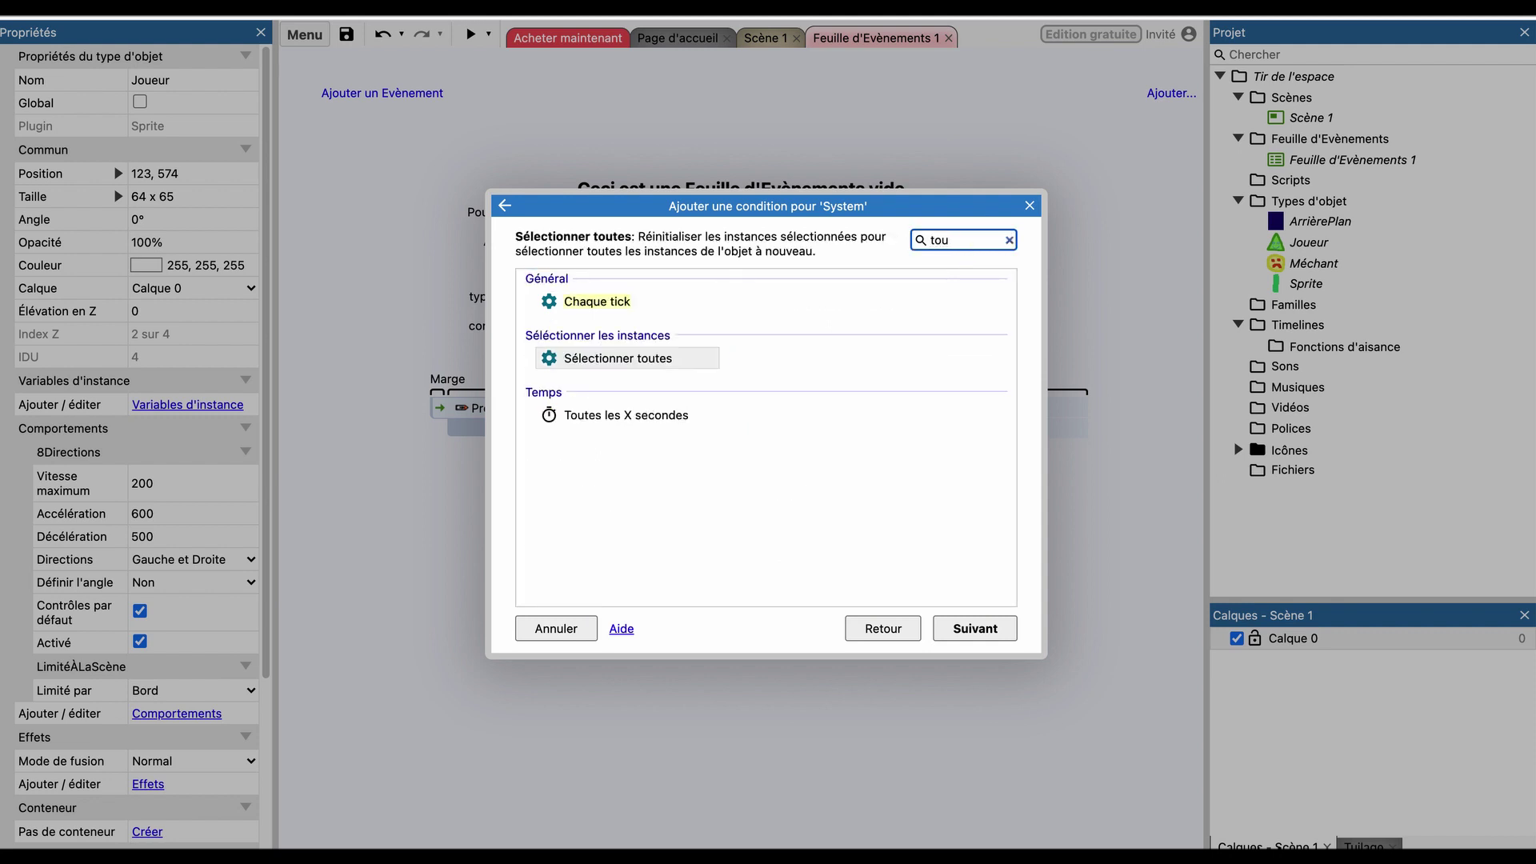
click(589, 299)
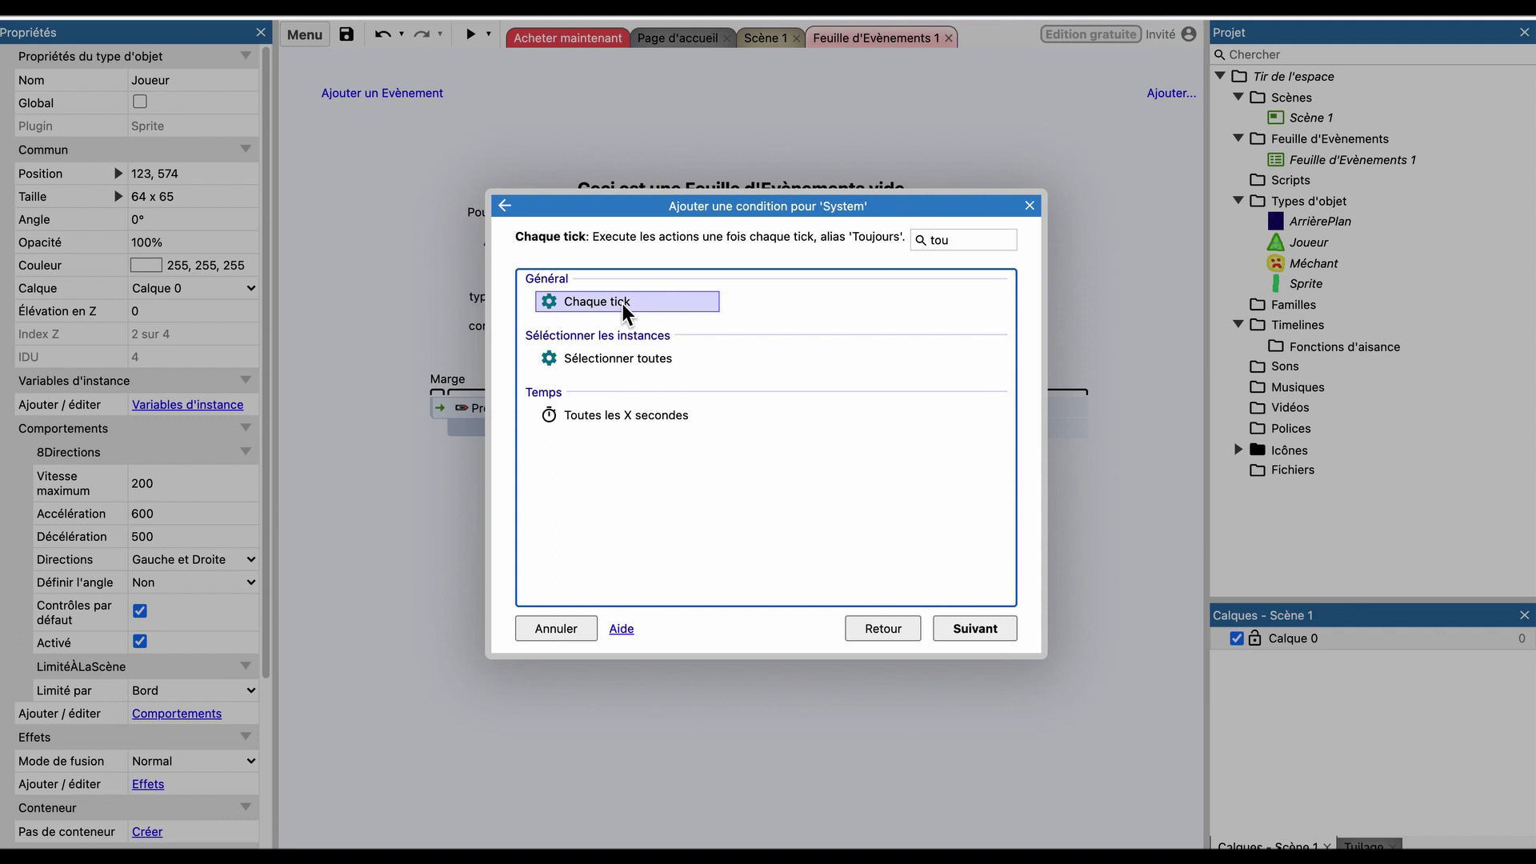
double_click(624, 306)
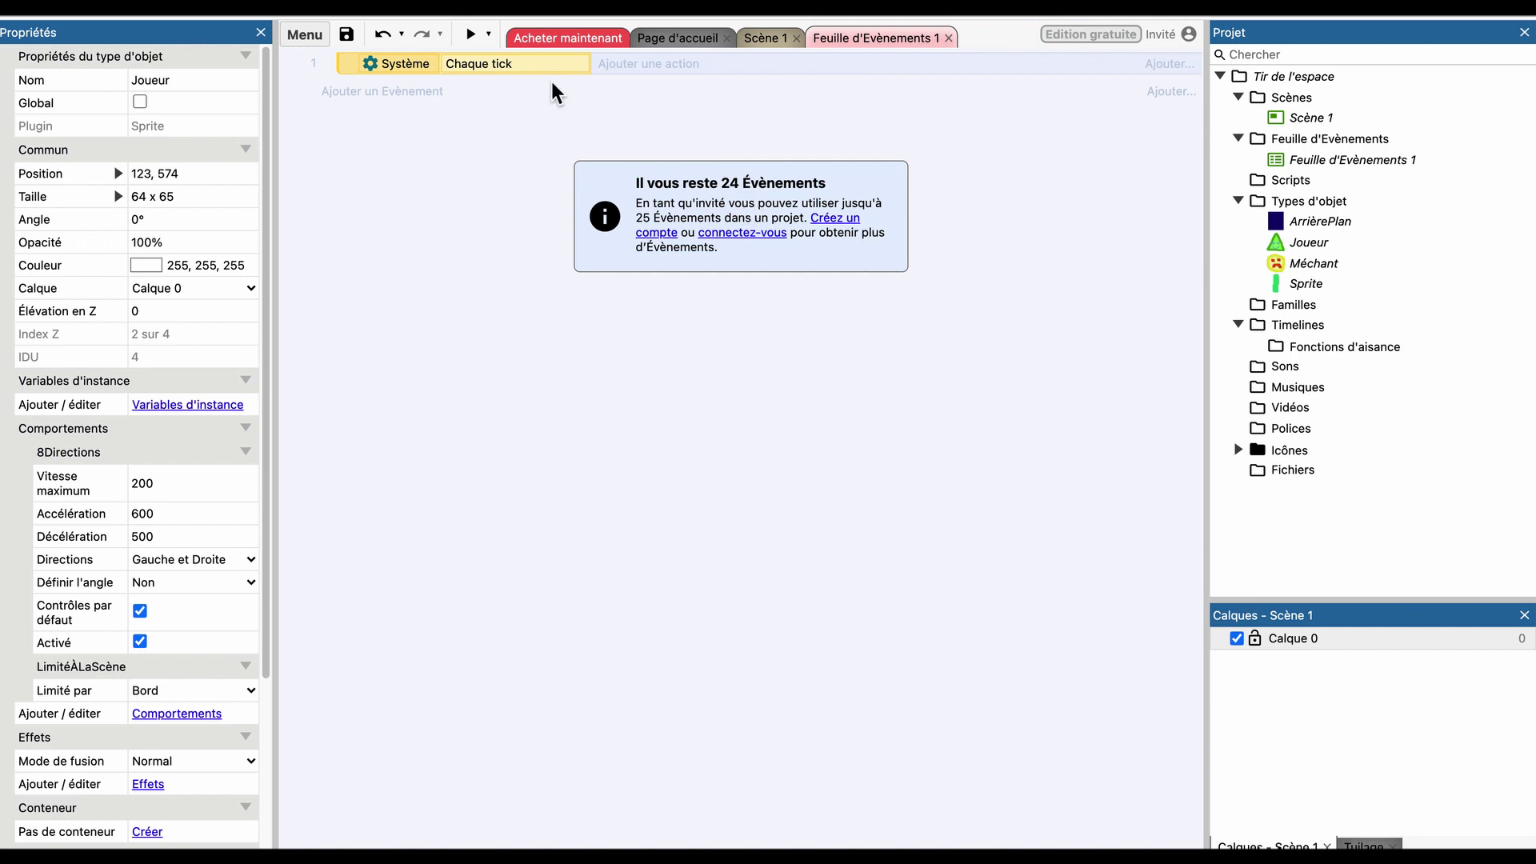
Start a Définir Y action for Méchant in the Chaque tick event.
click(623, 71)
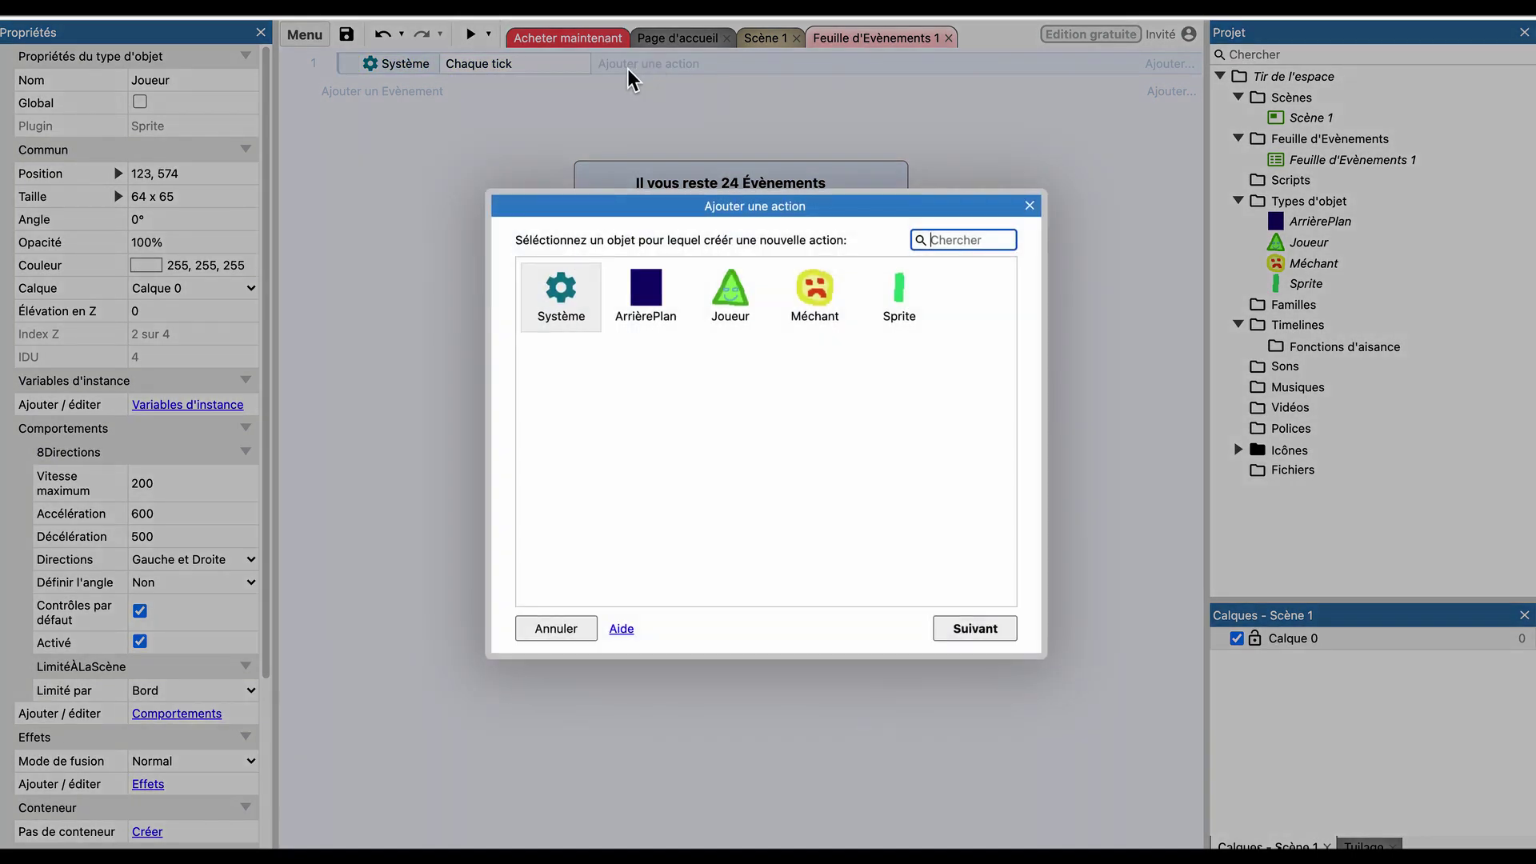
click(838, 278)
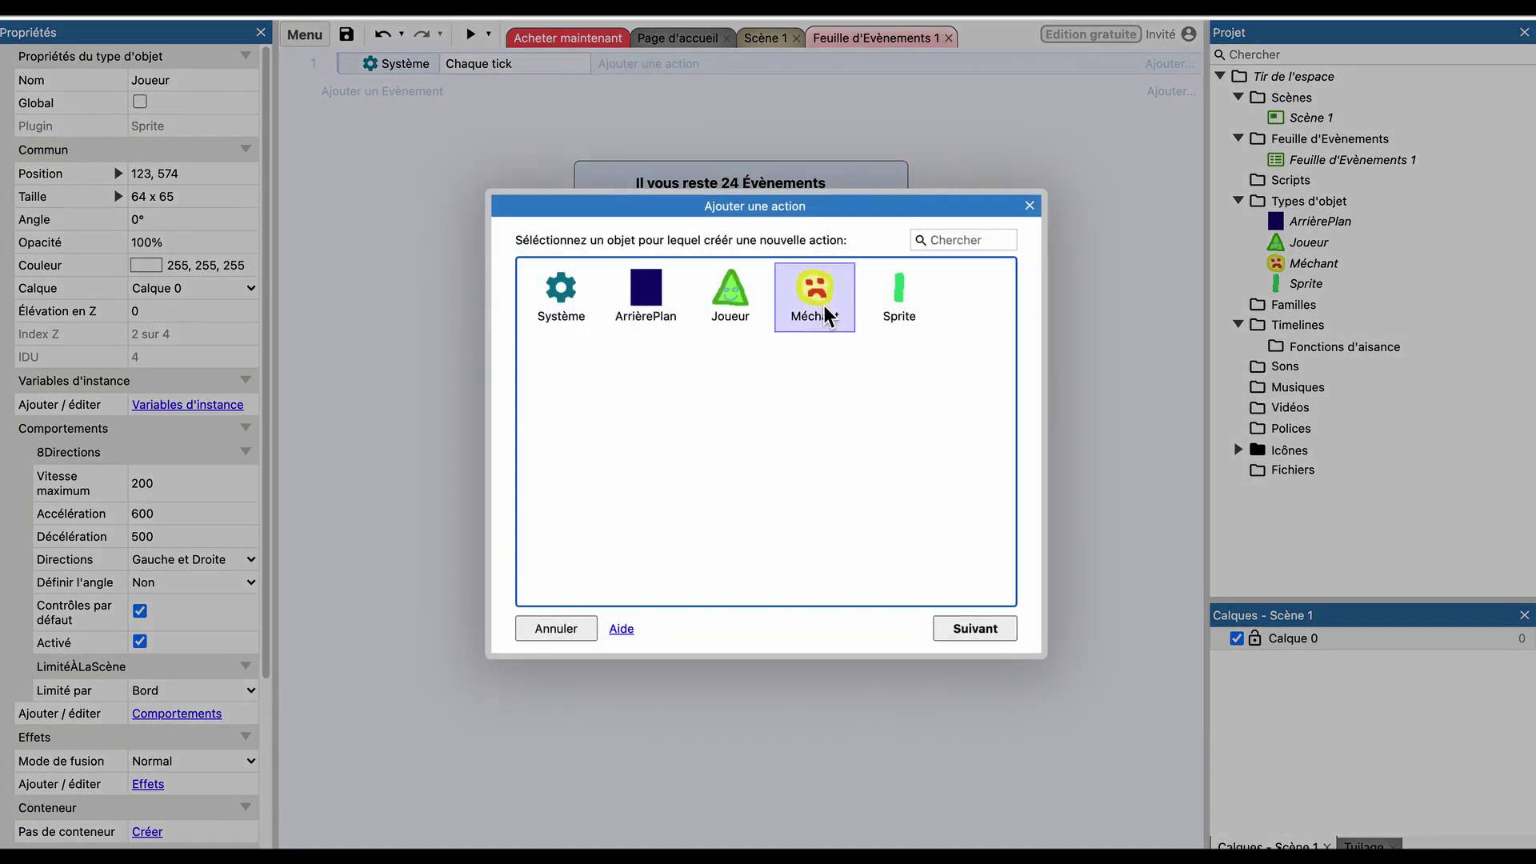
double_click(823, 305)
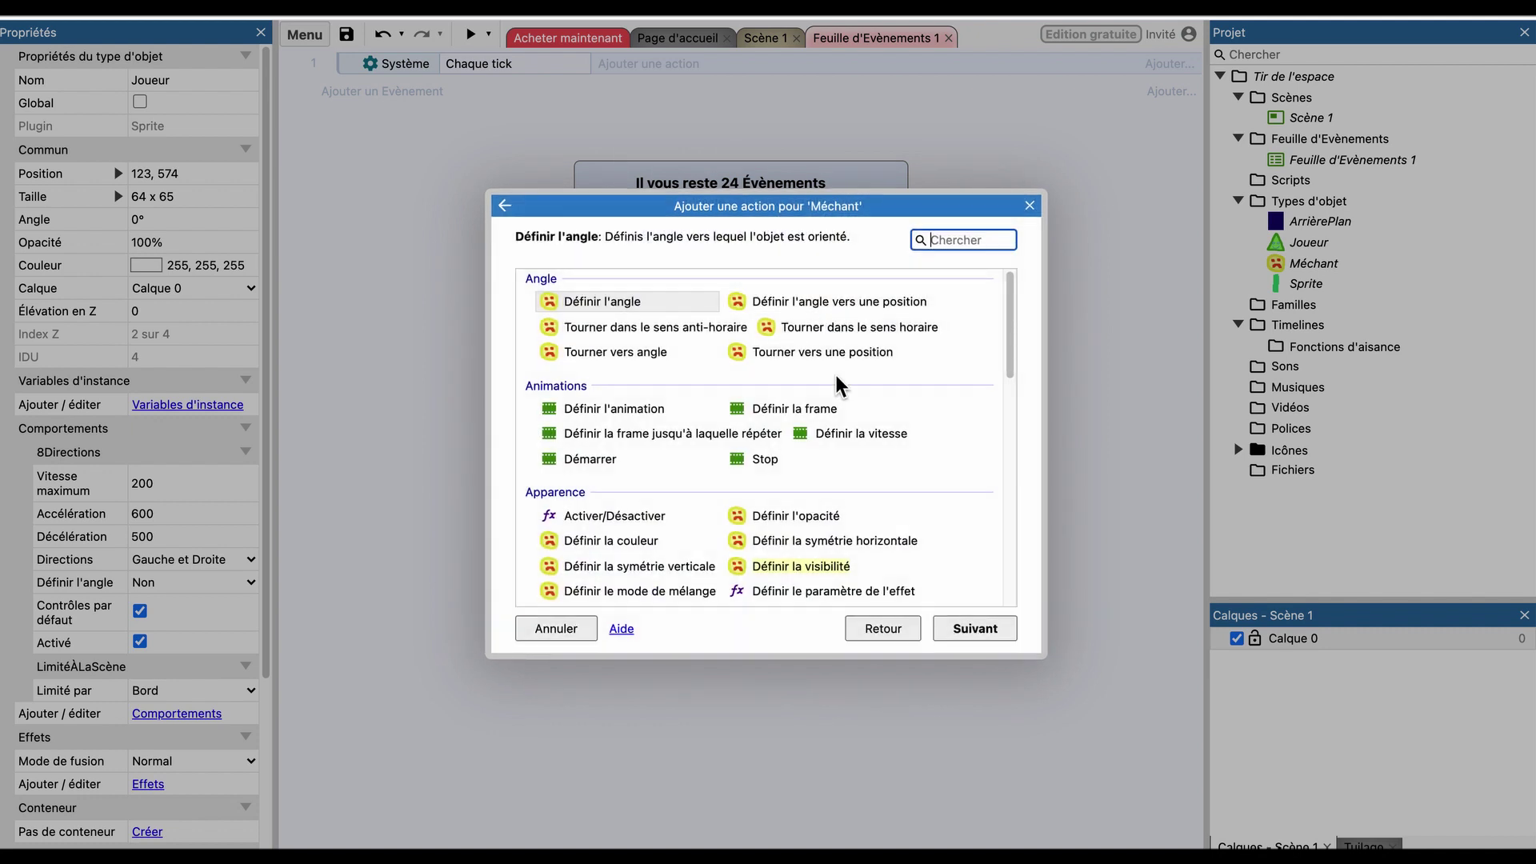
text(d)
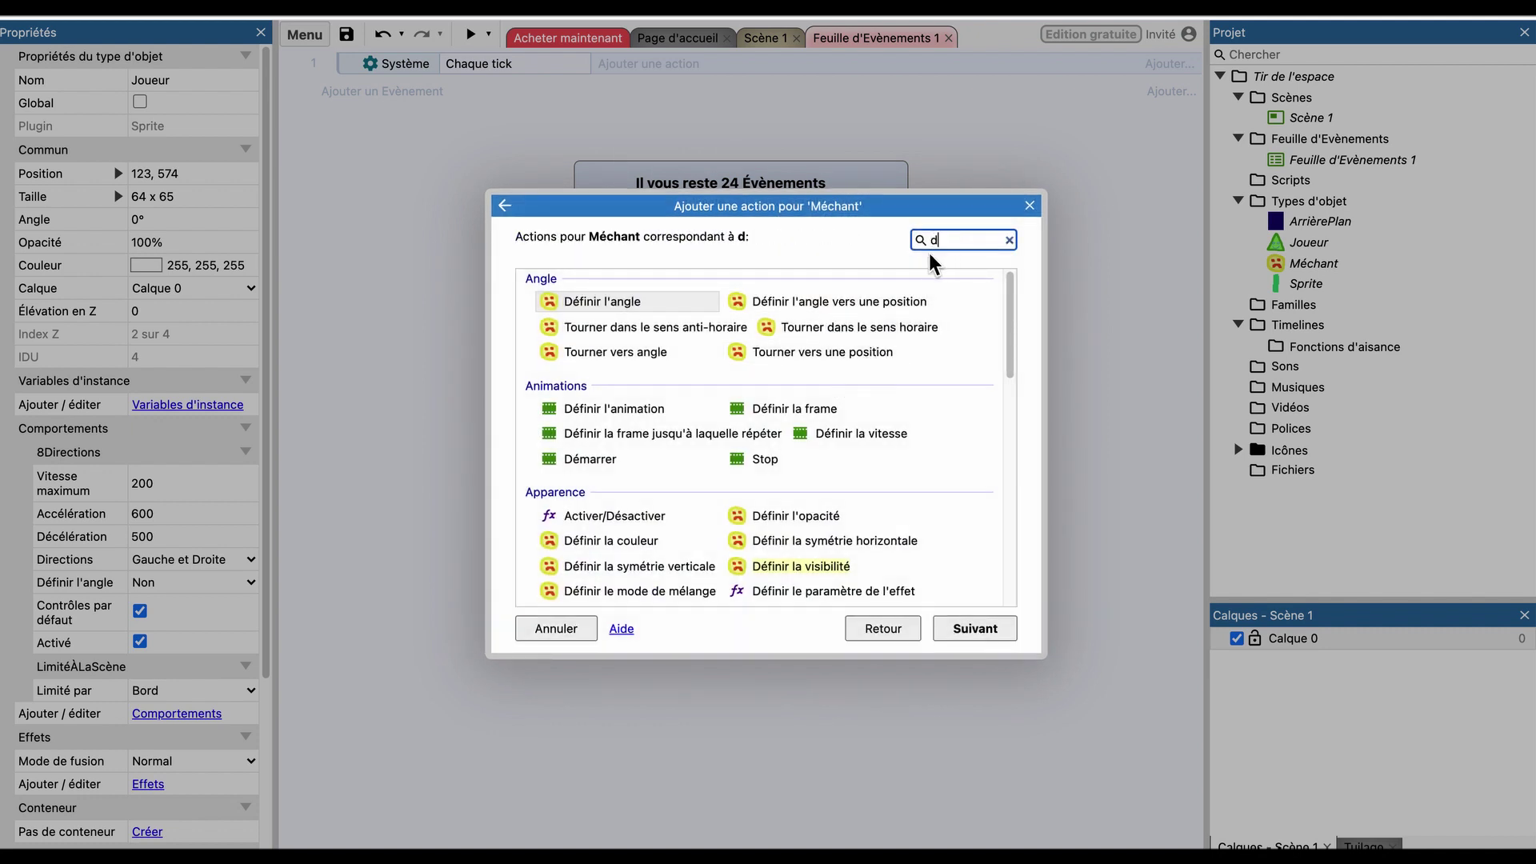
text(éfinir)
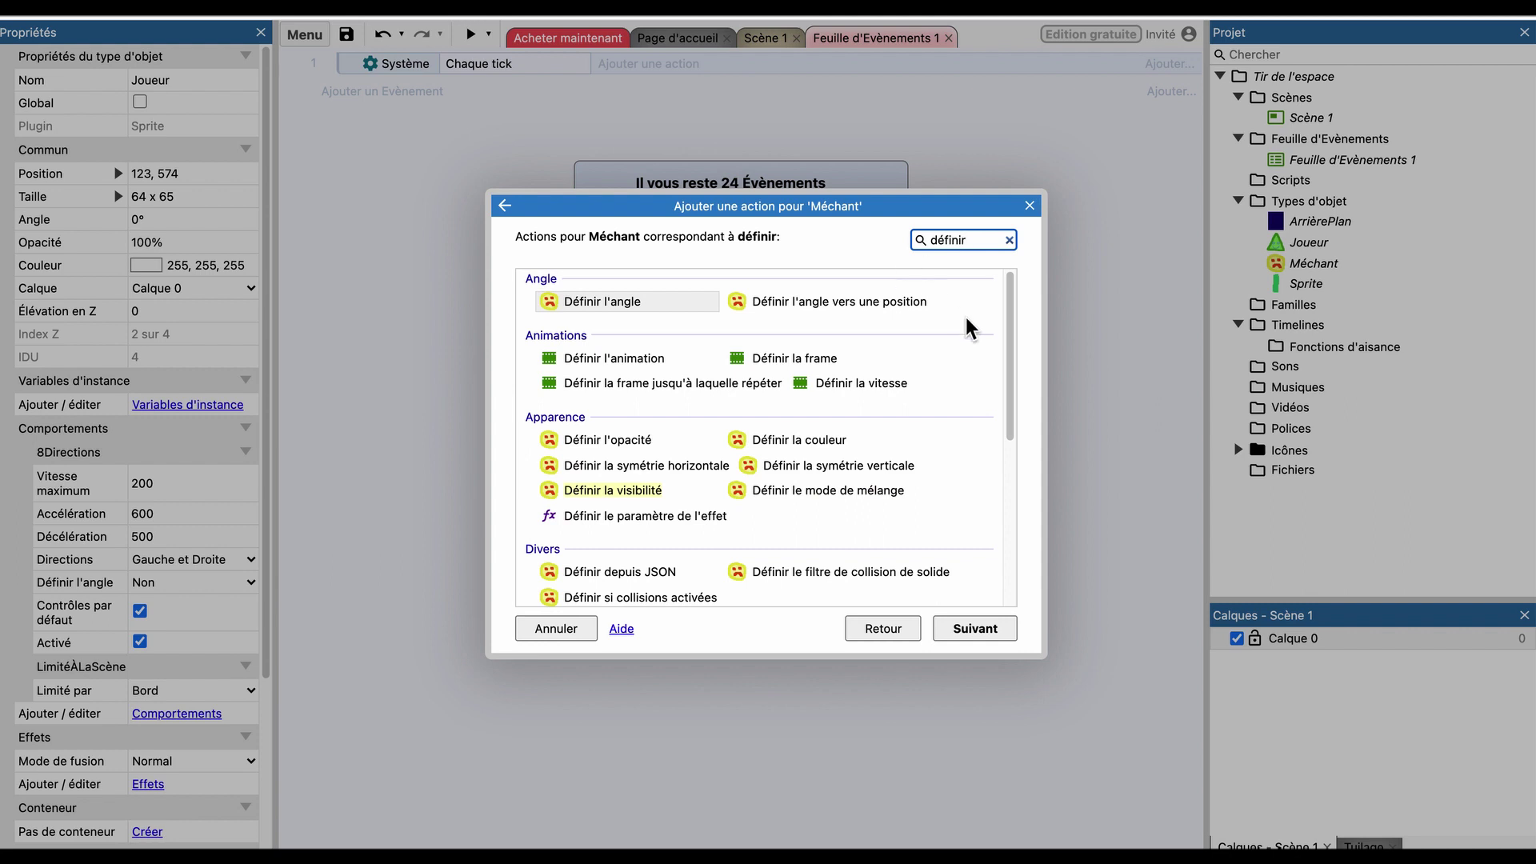
scroll(976, 334, down, 5)
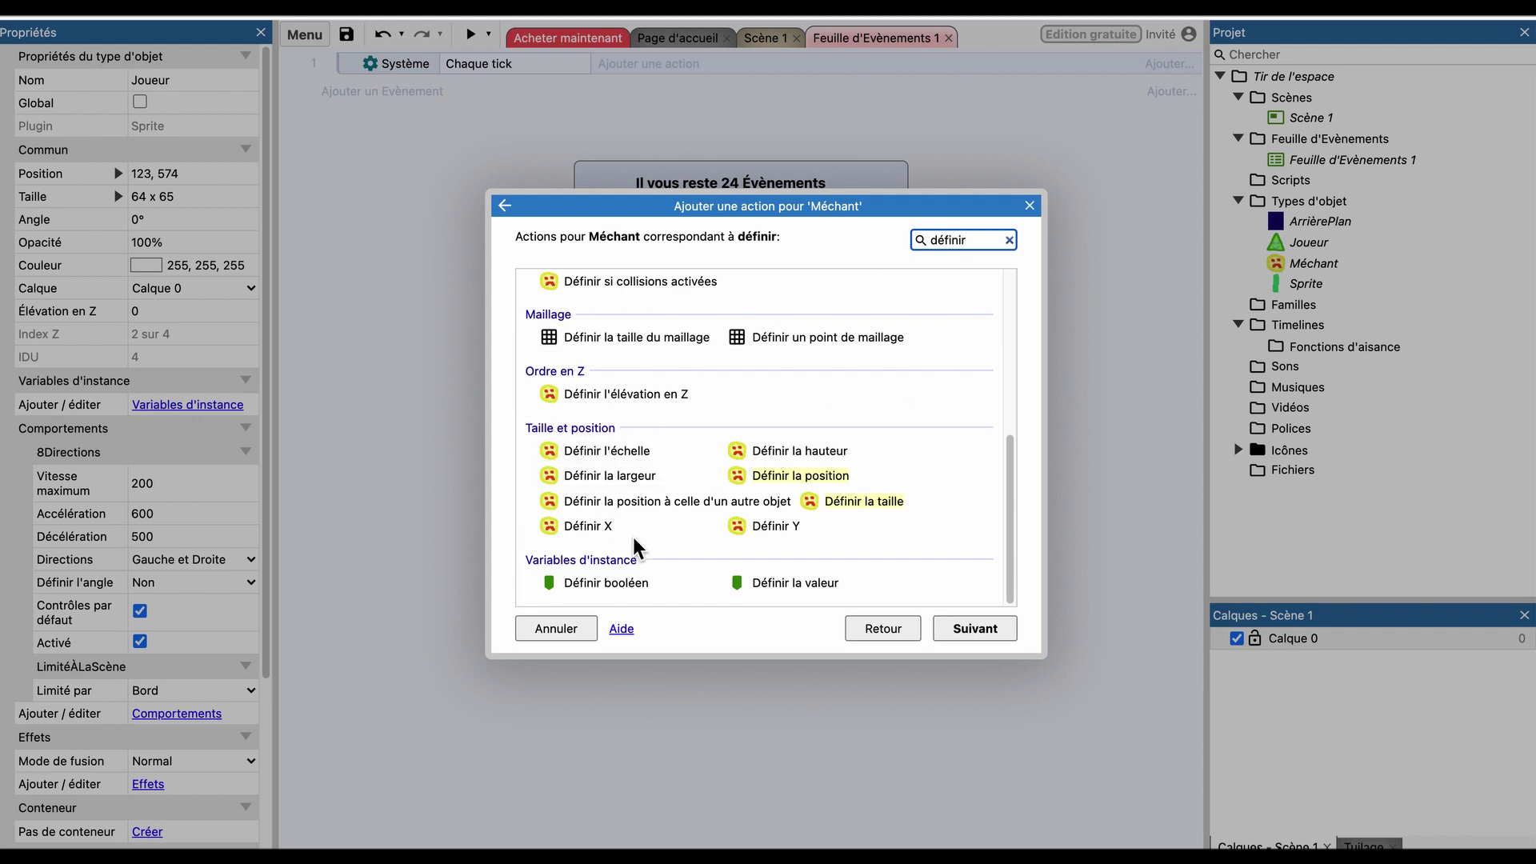
click(779, 530)
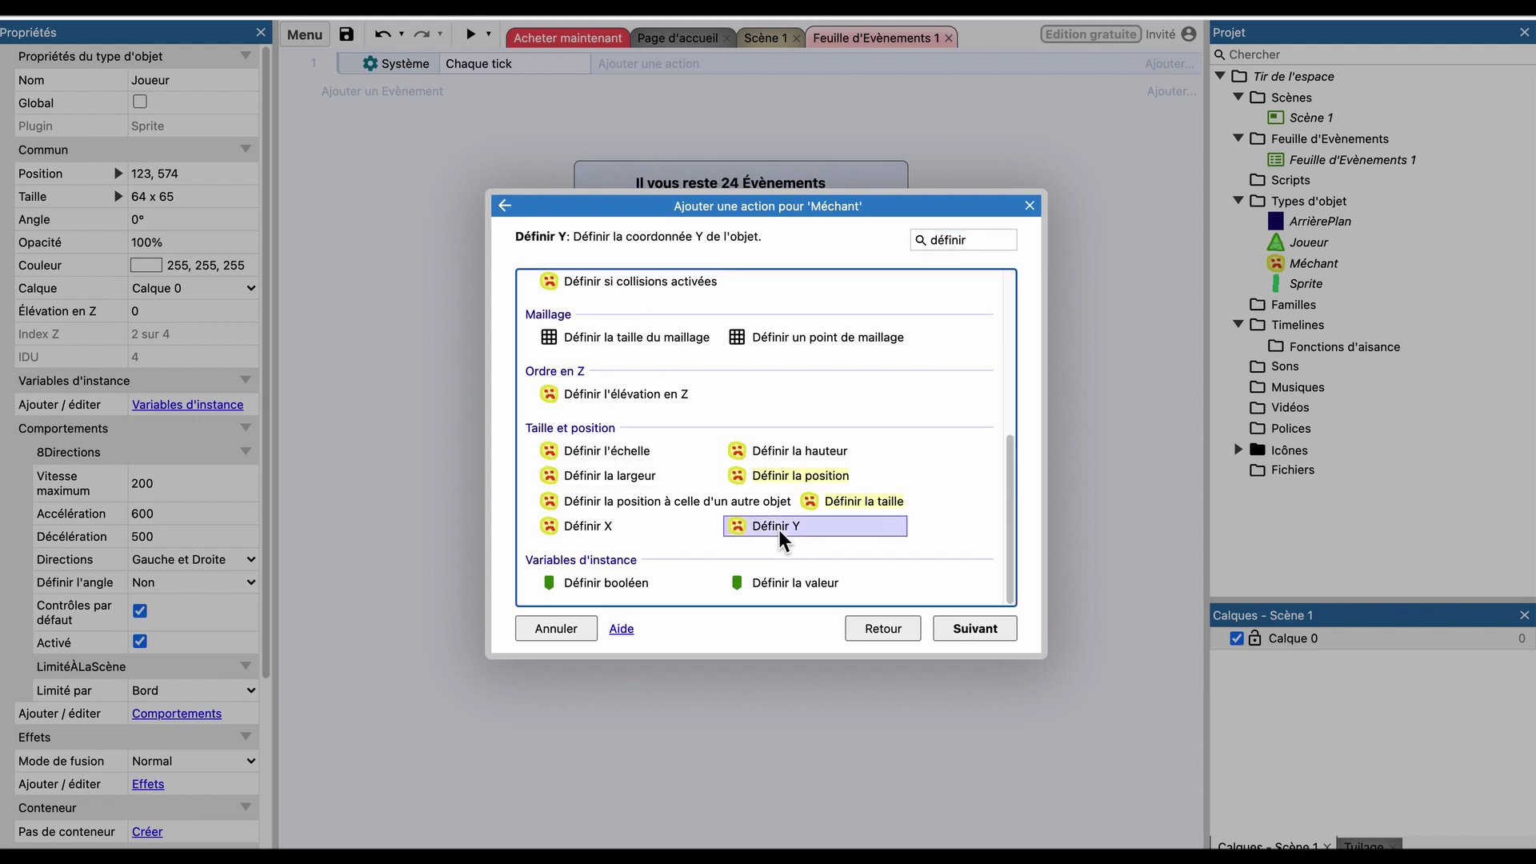
click(779, 529)
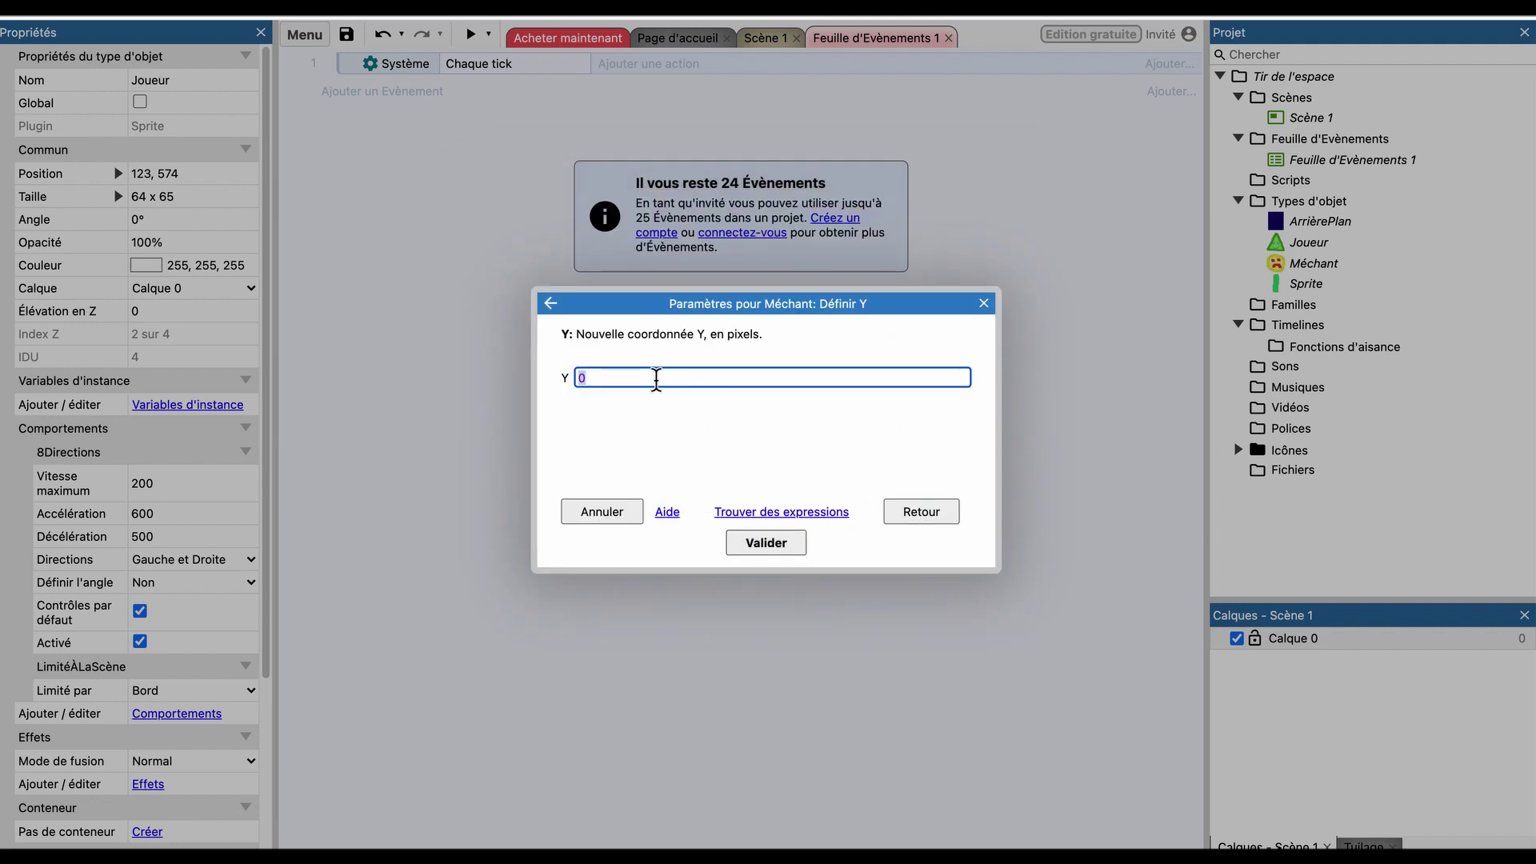
Set the action's Y coordinate to the expression Self.Y + 2 and validate it.
text(Slef)
key(BackSpace)
key(BackSpace)
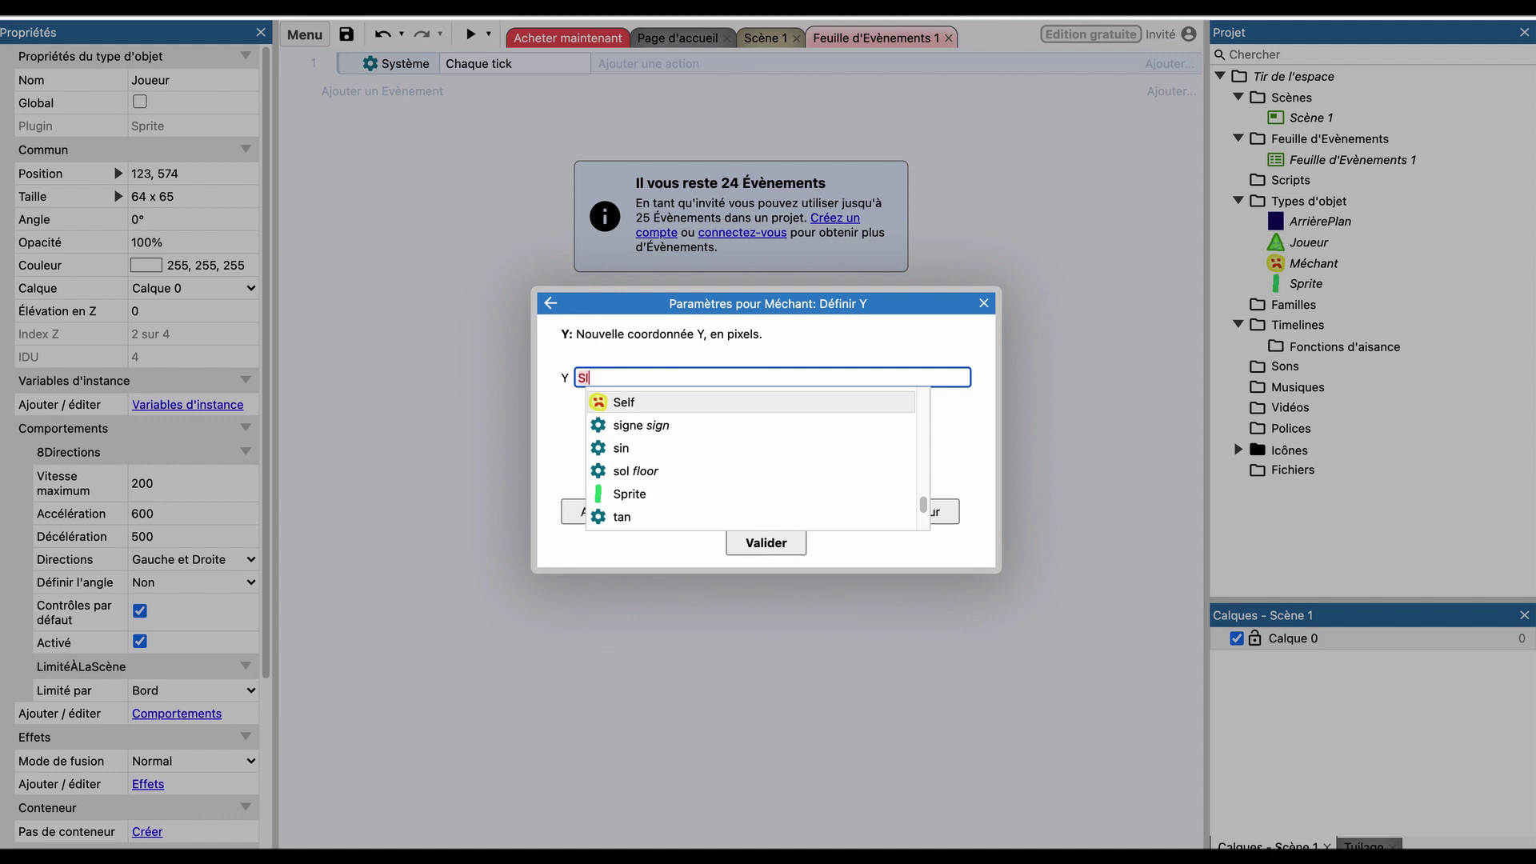
text(ef.y)
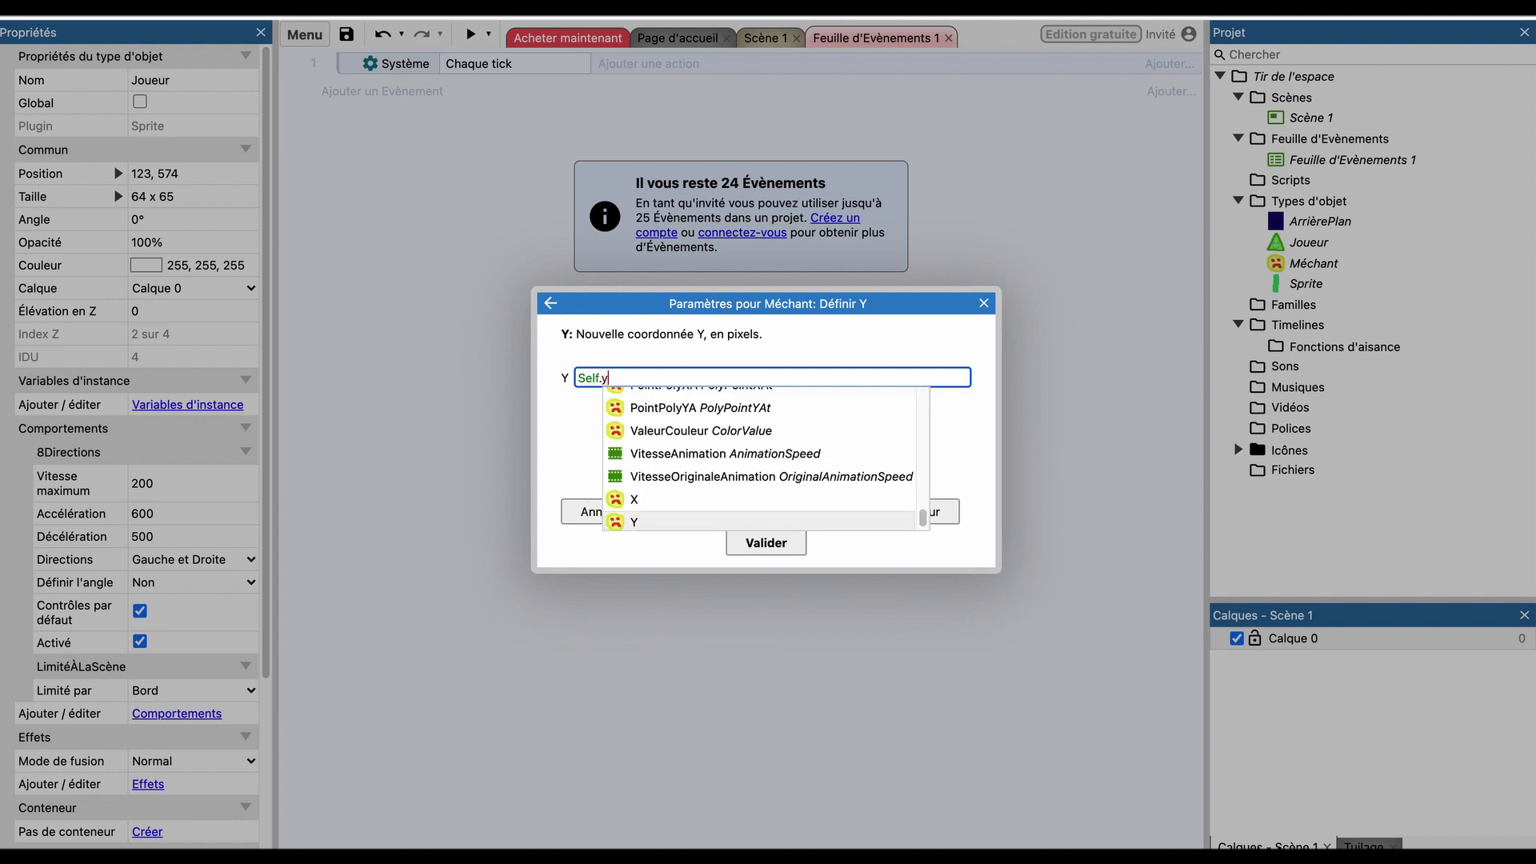
key(Return)
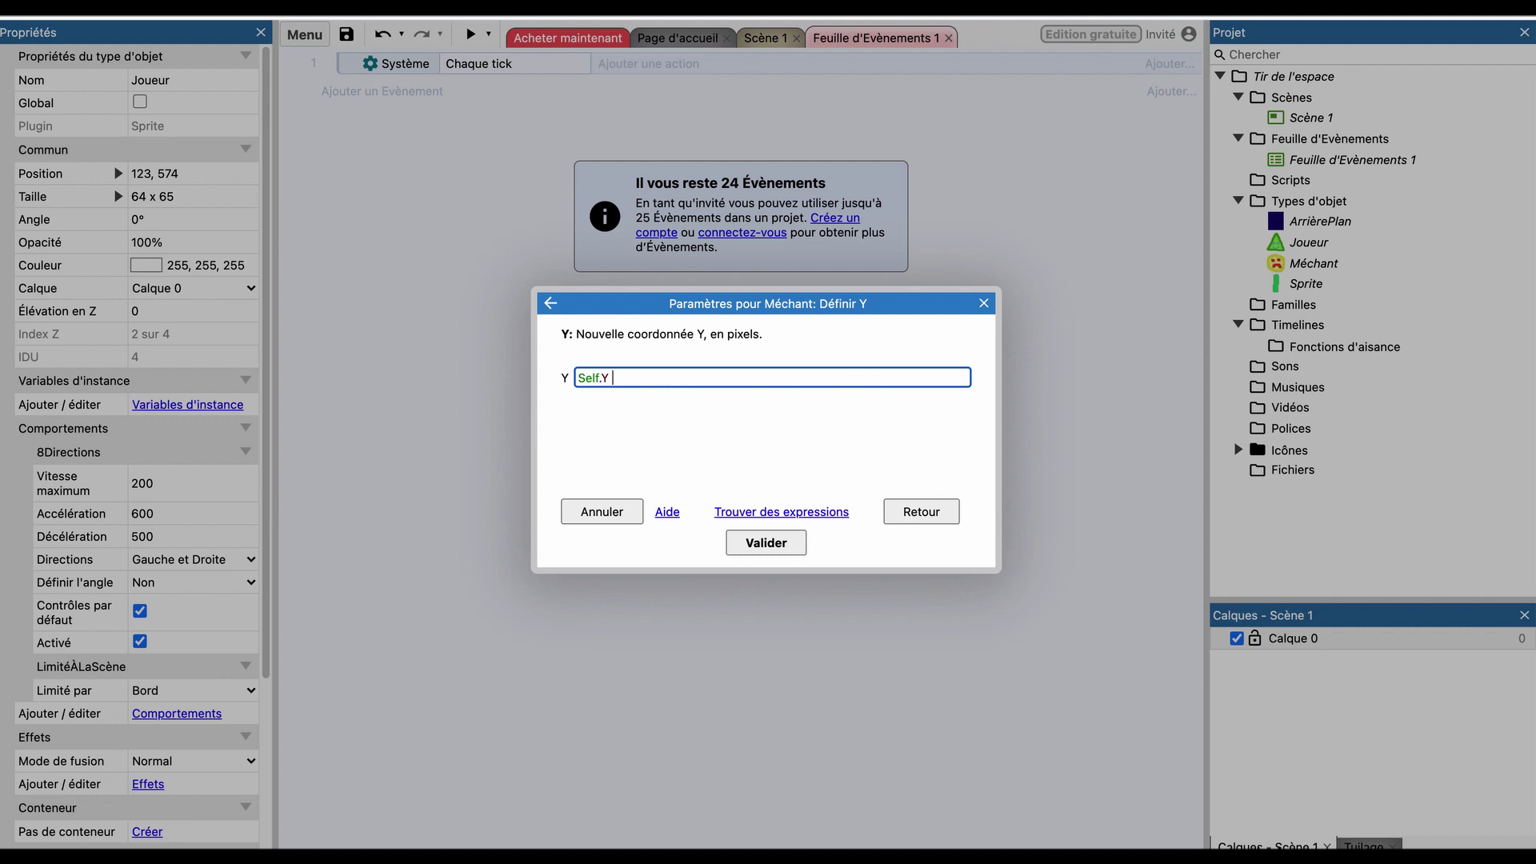
text(+ 2)
click(748, 543)
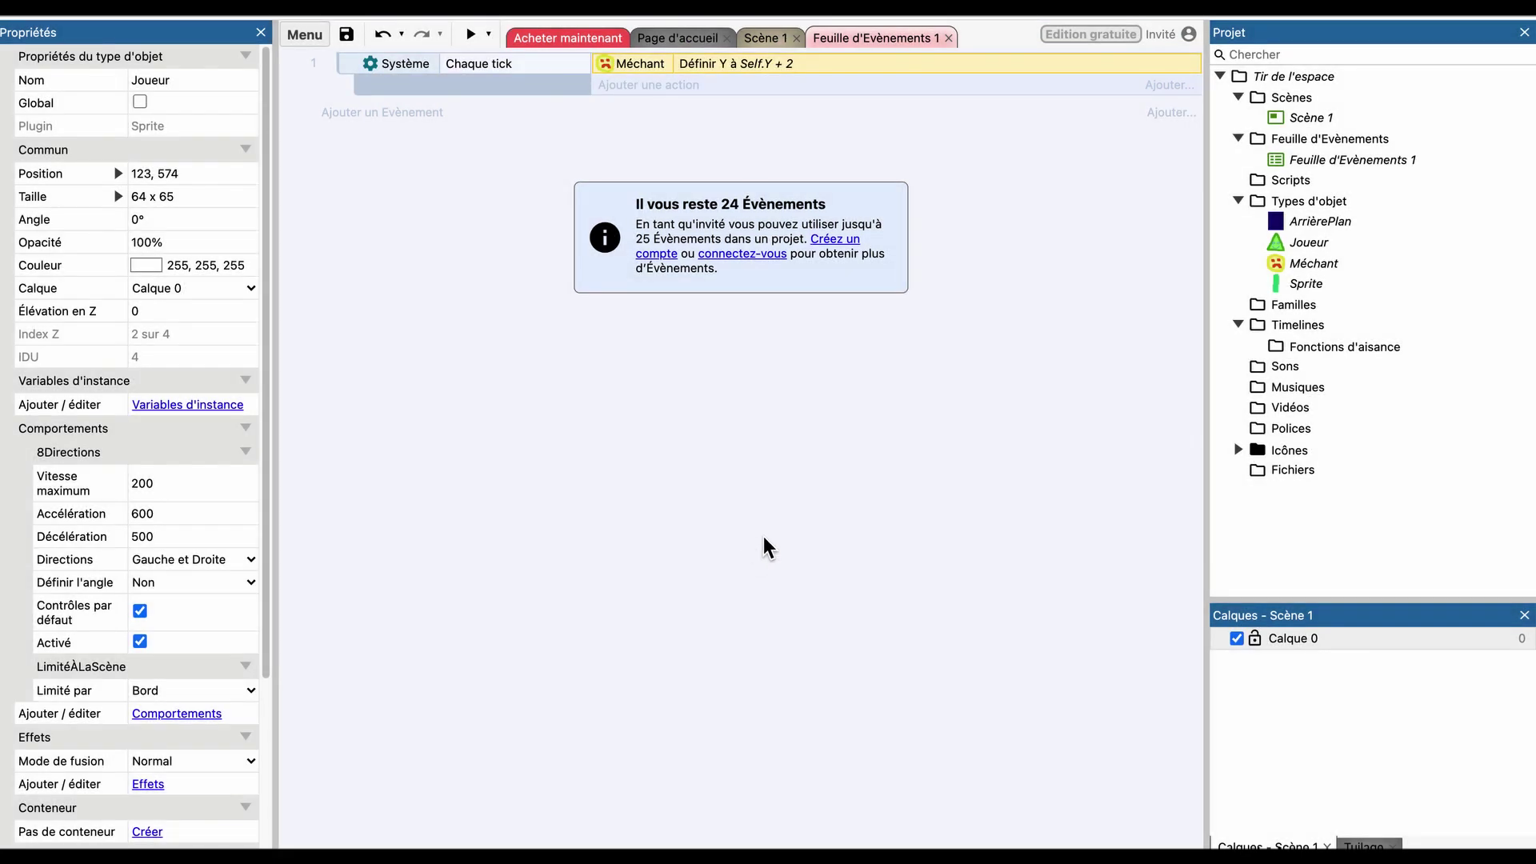
Preview the game to watch Méchant's downward movement, close the preview and return to Scène 1.
click(467, 38)
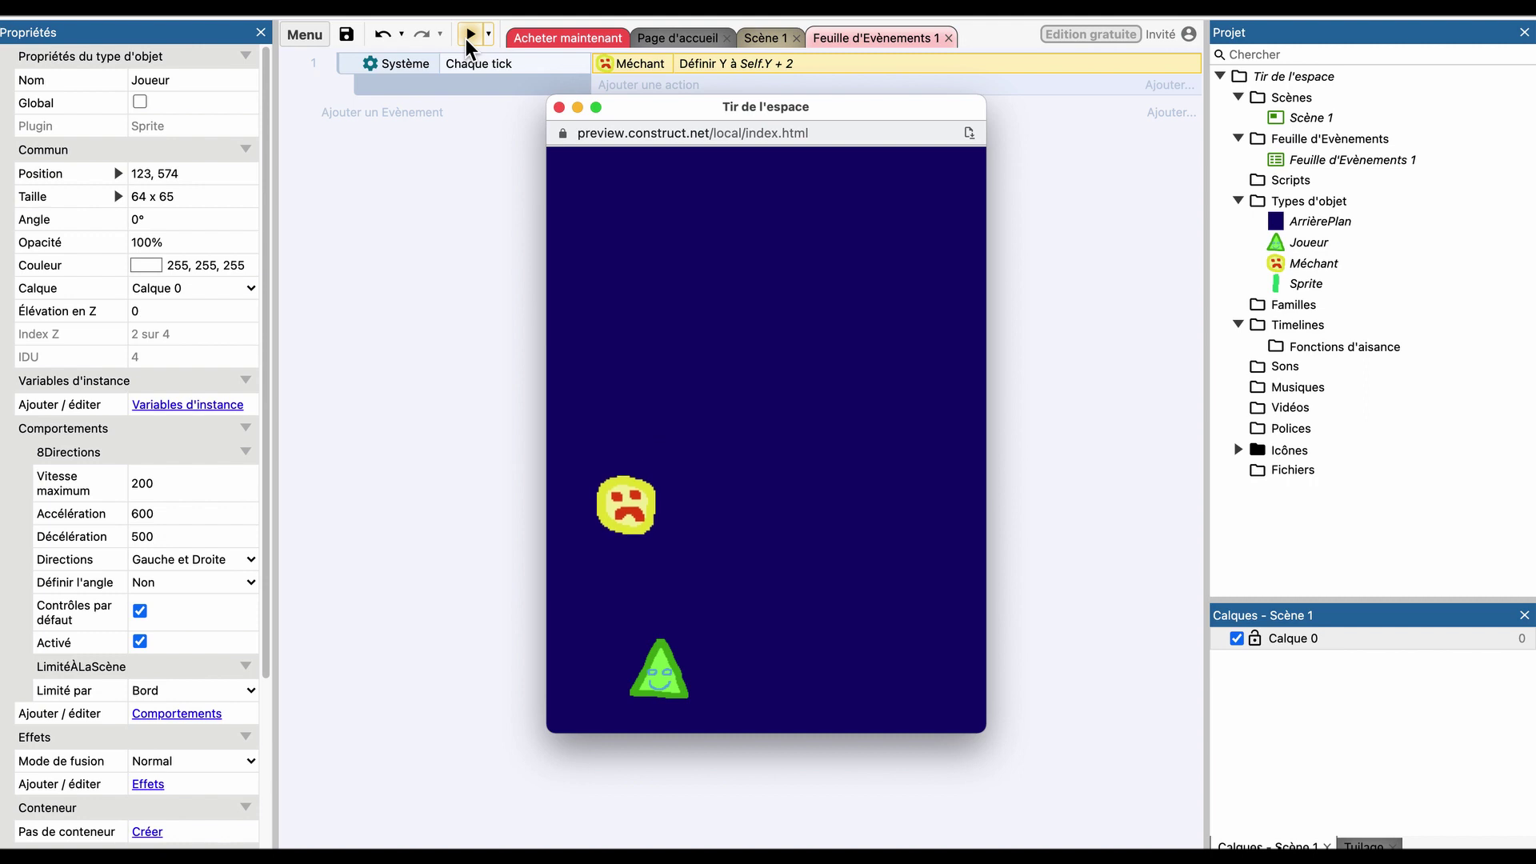
click(558, 107)
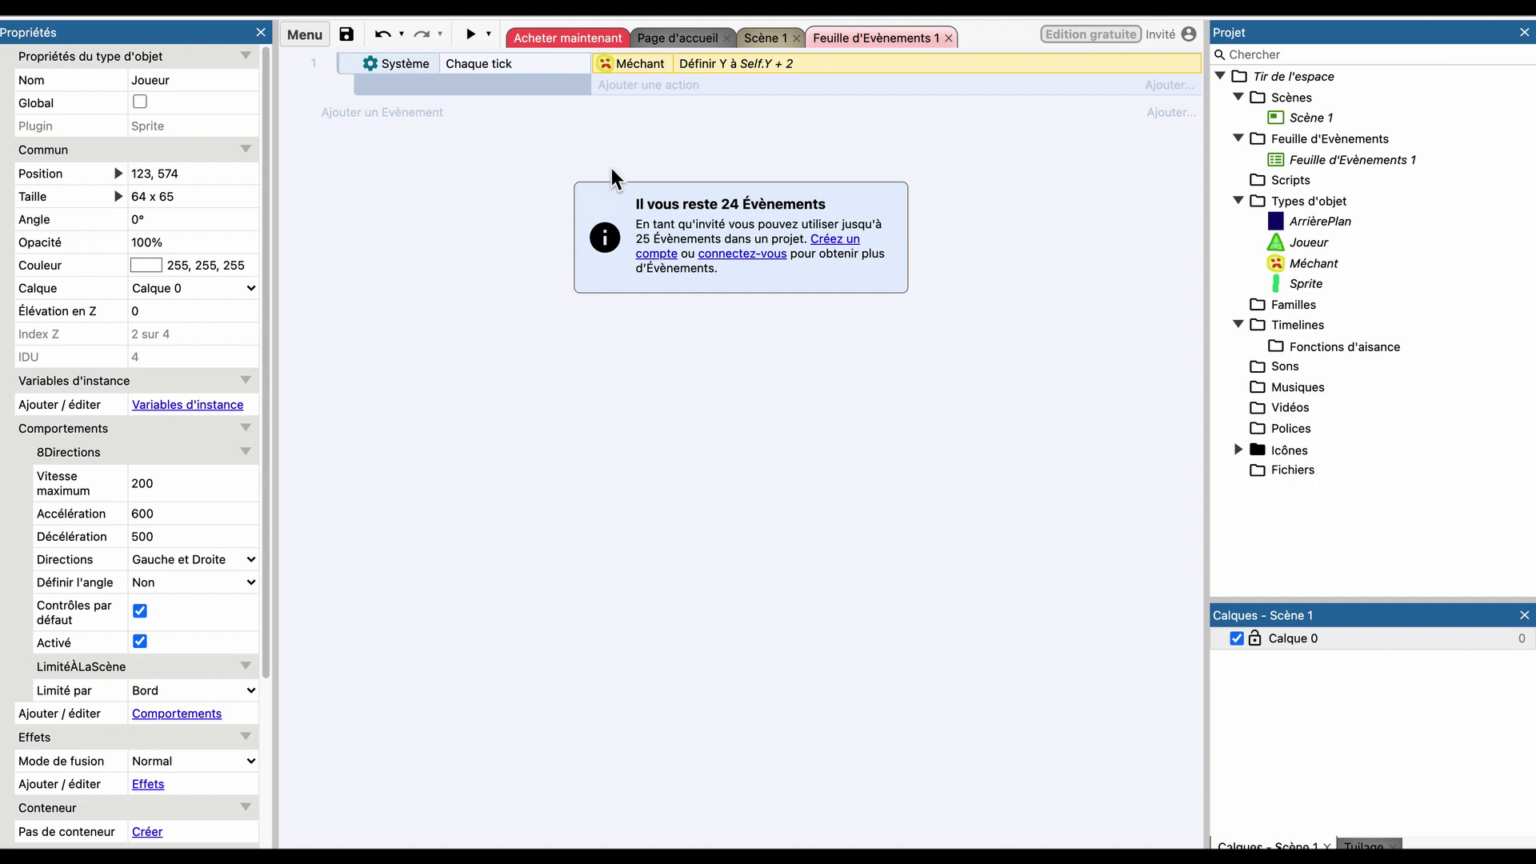
click(769, 39)
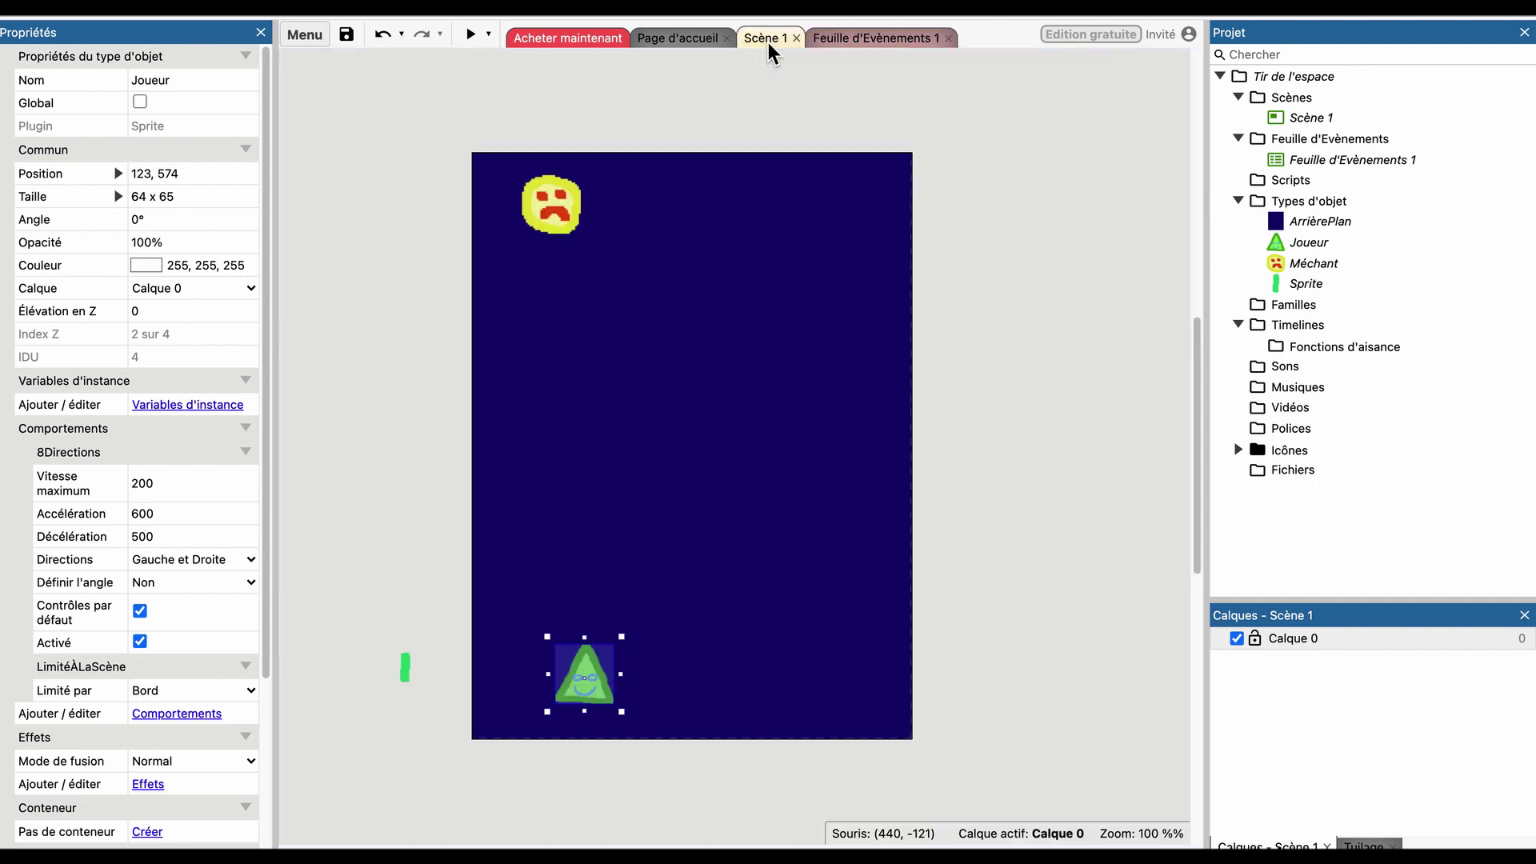
Add the Détruire hors de la scène behavior to Méchant and close its behaviors dialog.
click(558, 210)
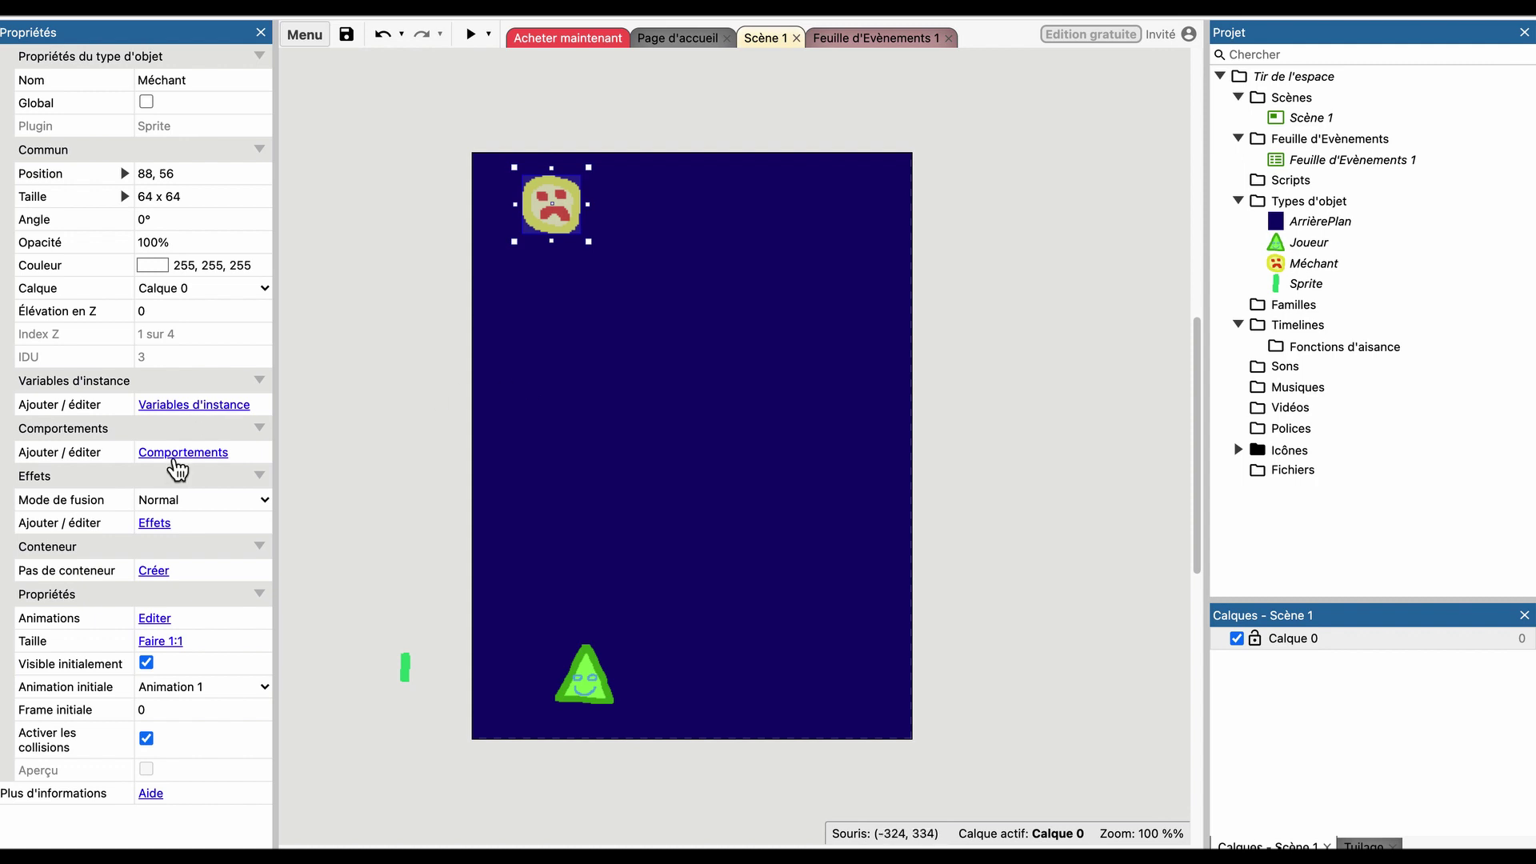
click(177, 458)
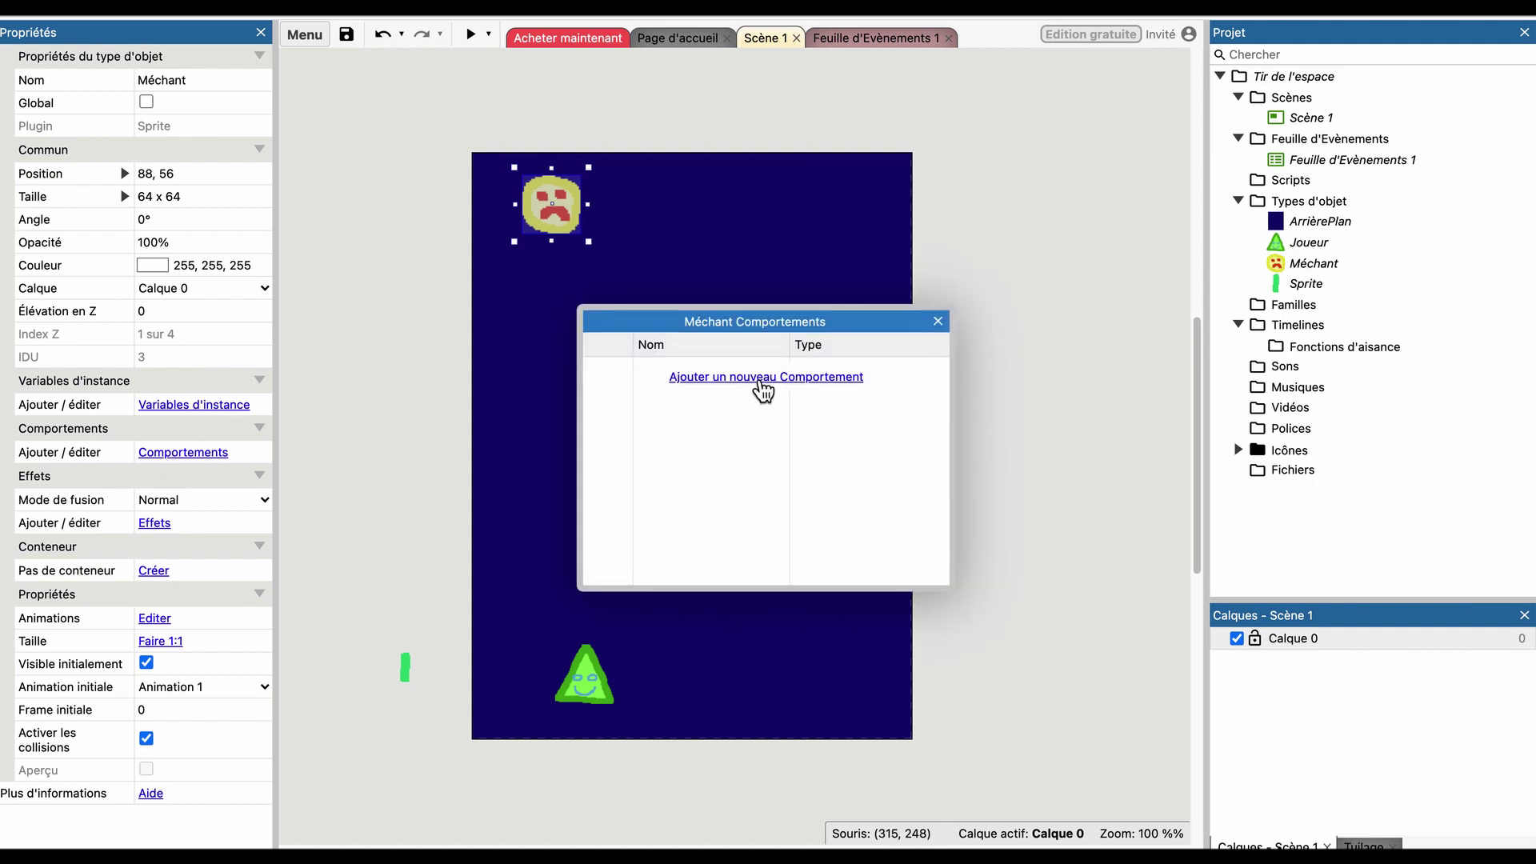
click(760, 378)
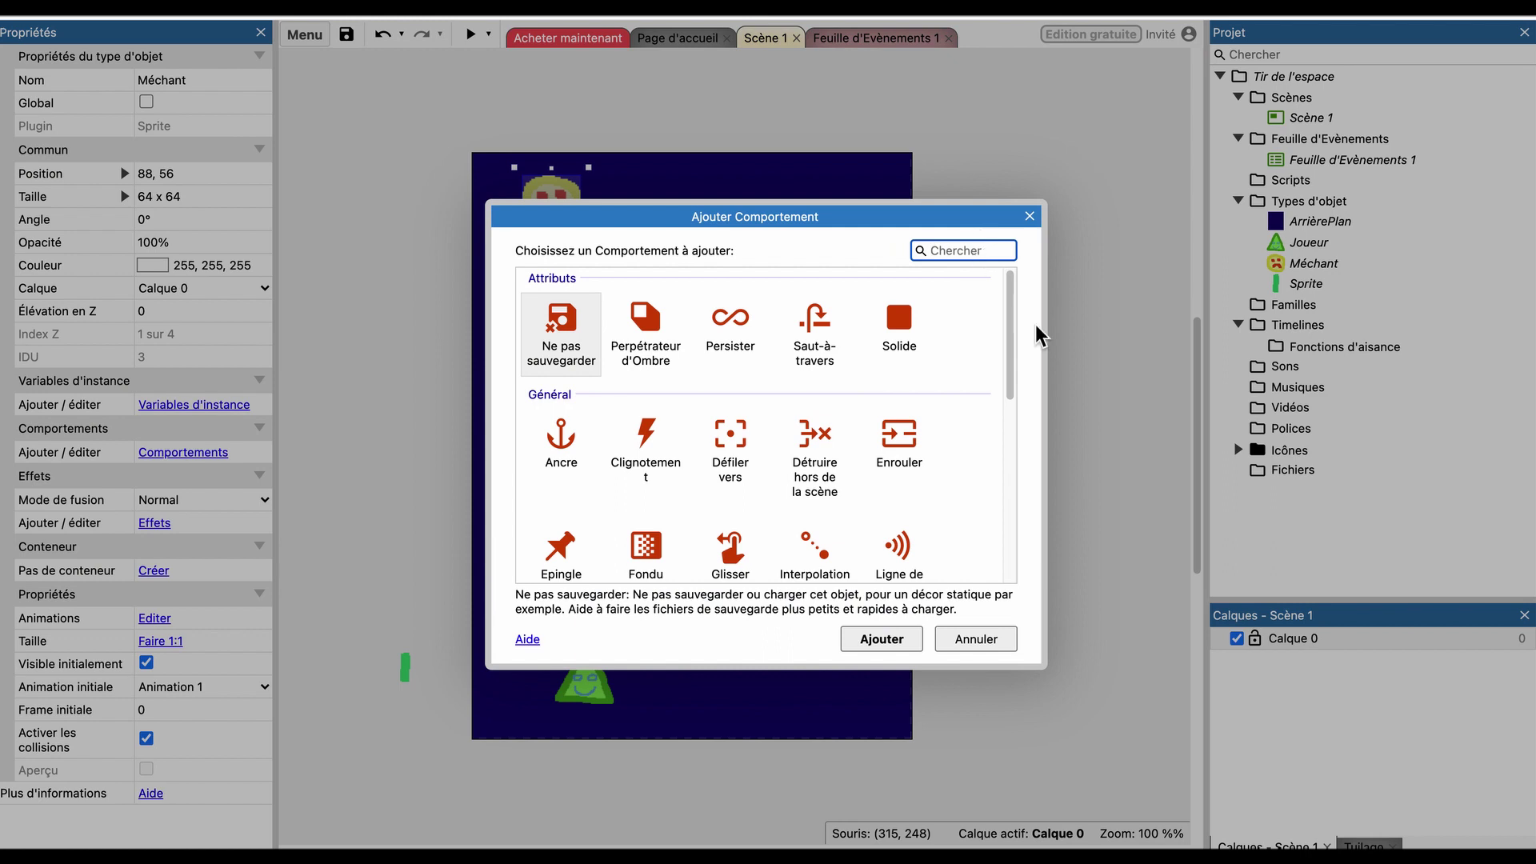
click(1009, 386)
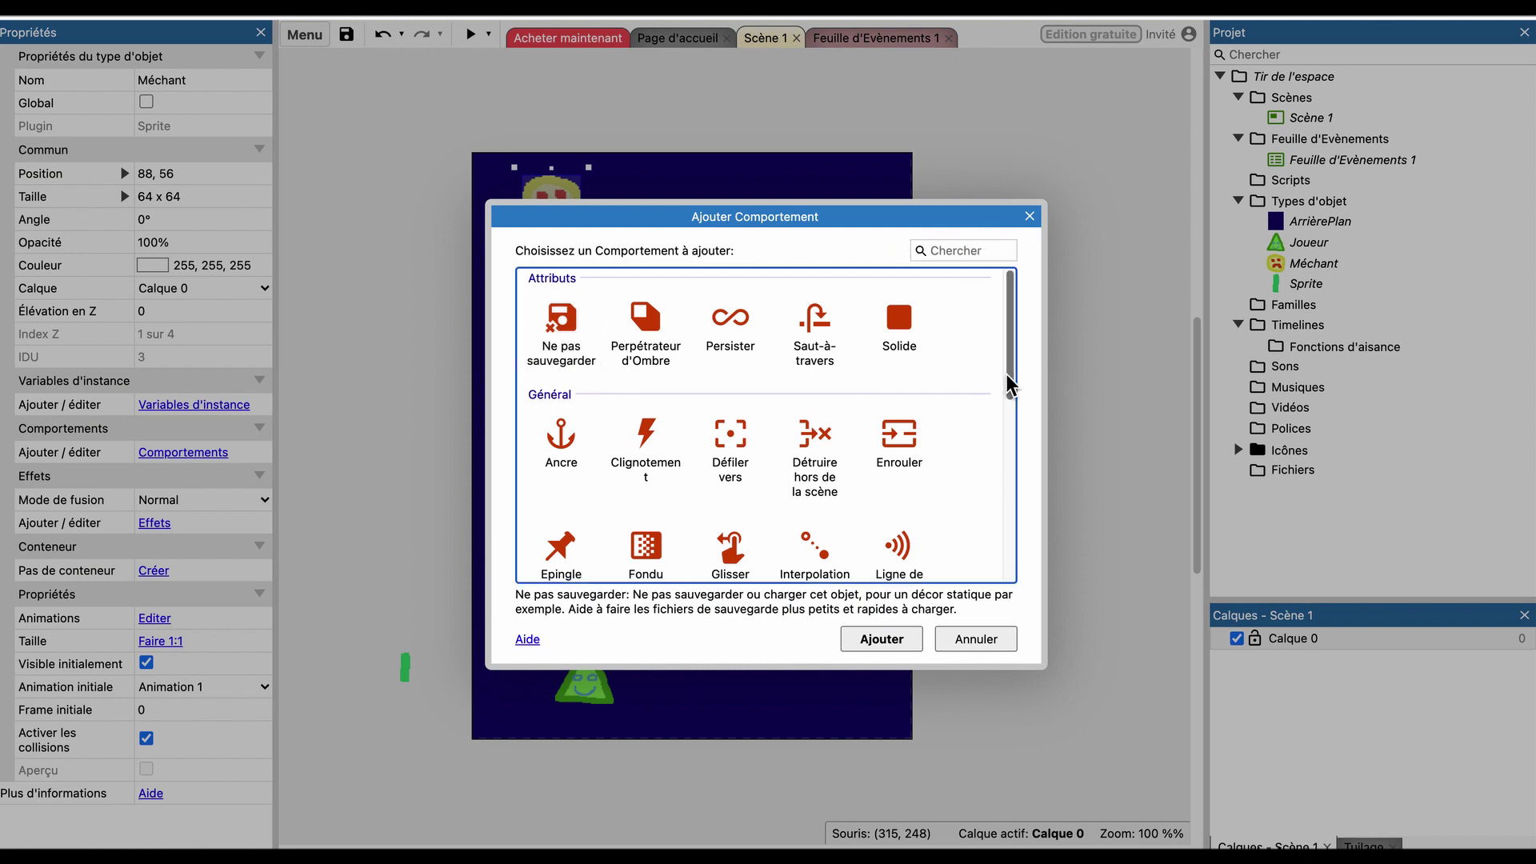
click(829, 476)
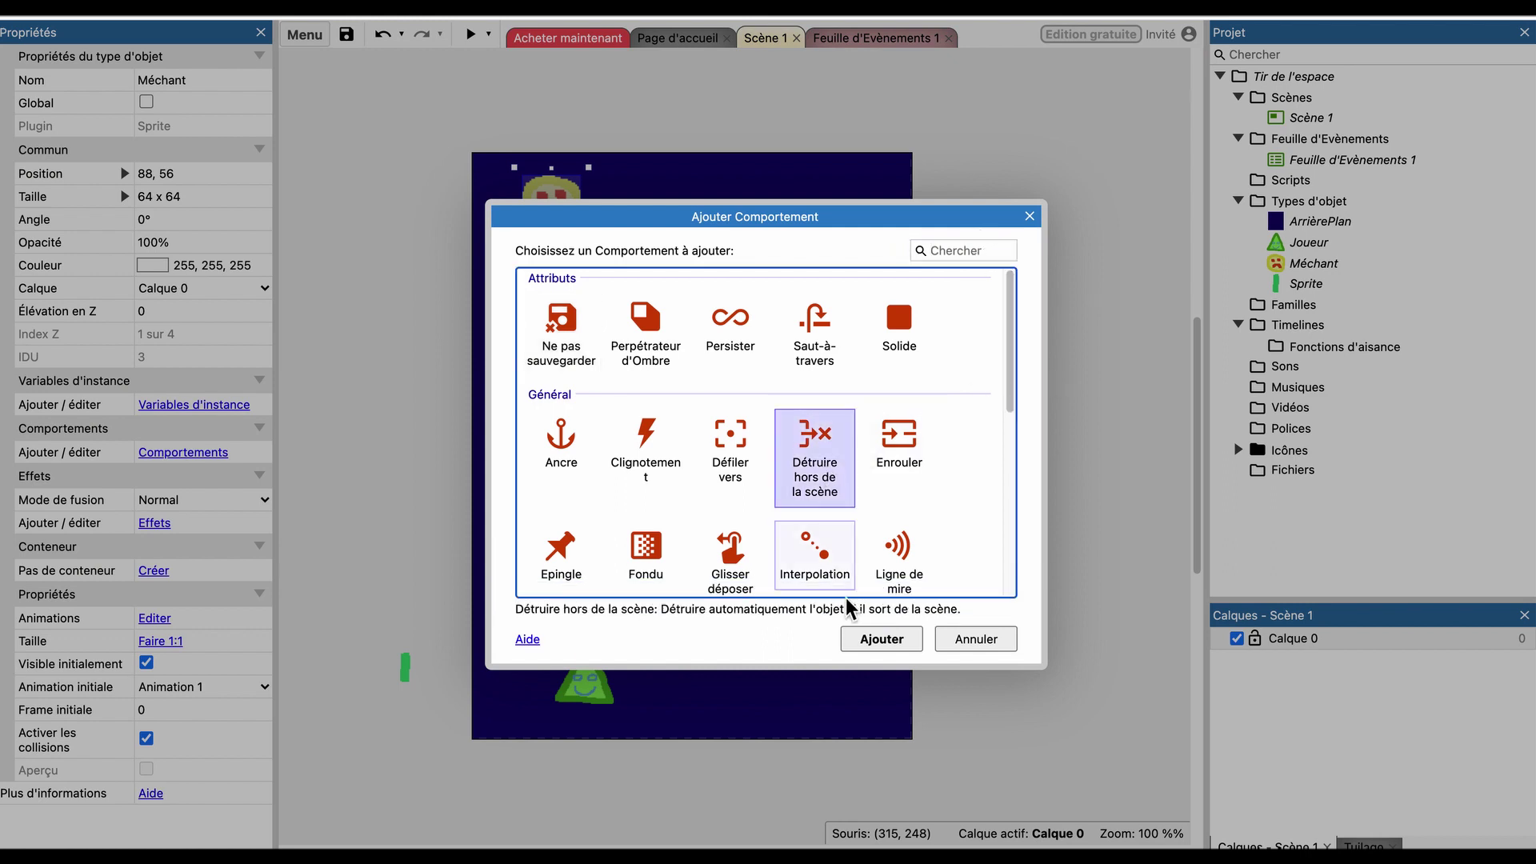
click(878, 638)
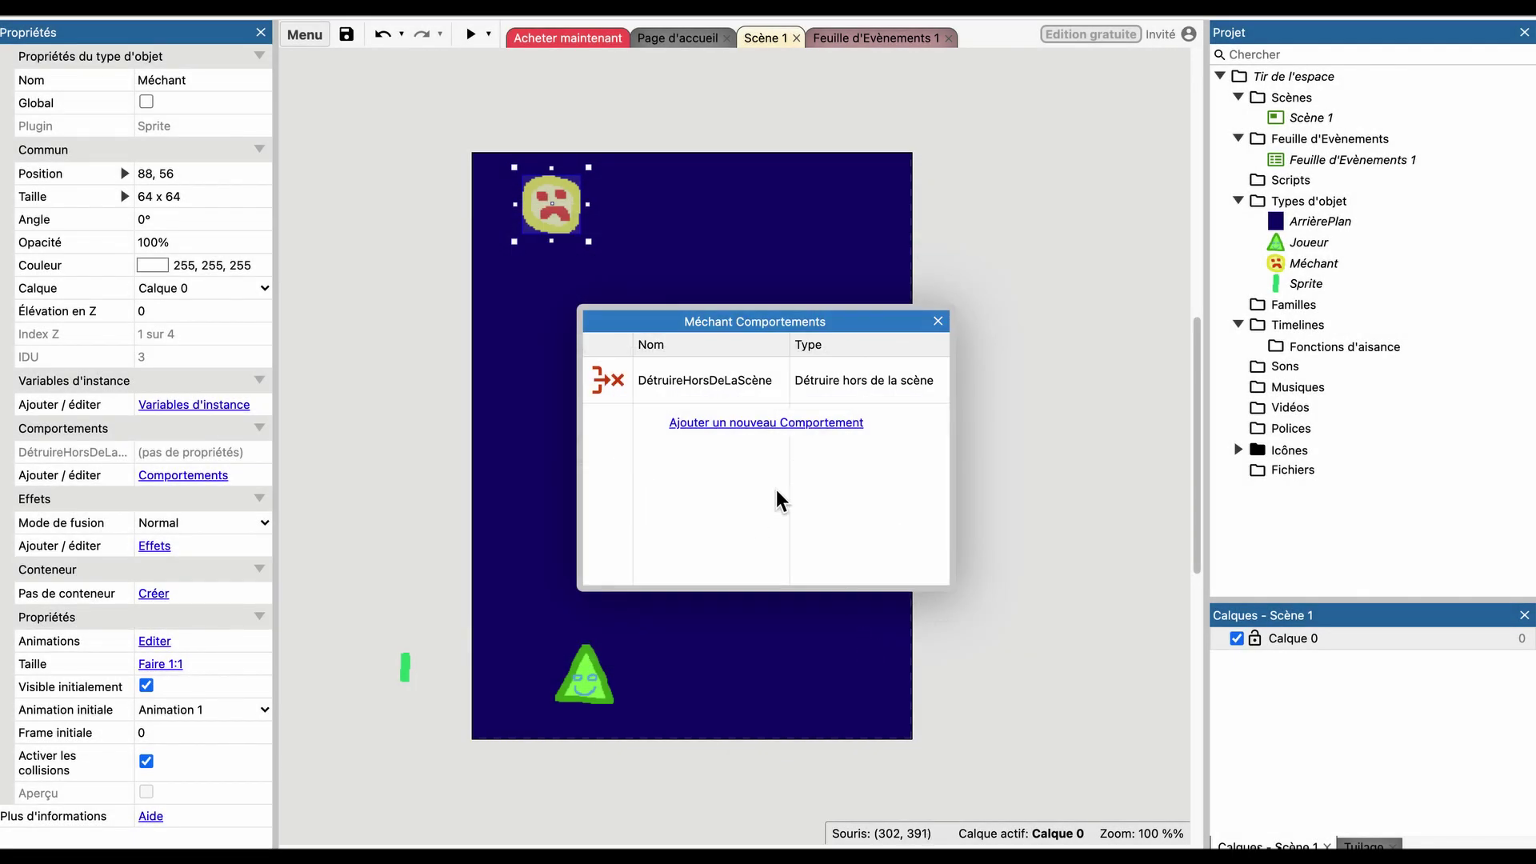
click(937, 320)
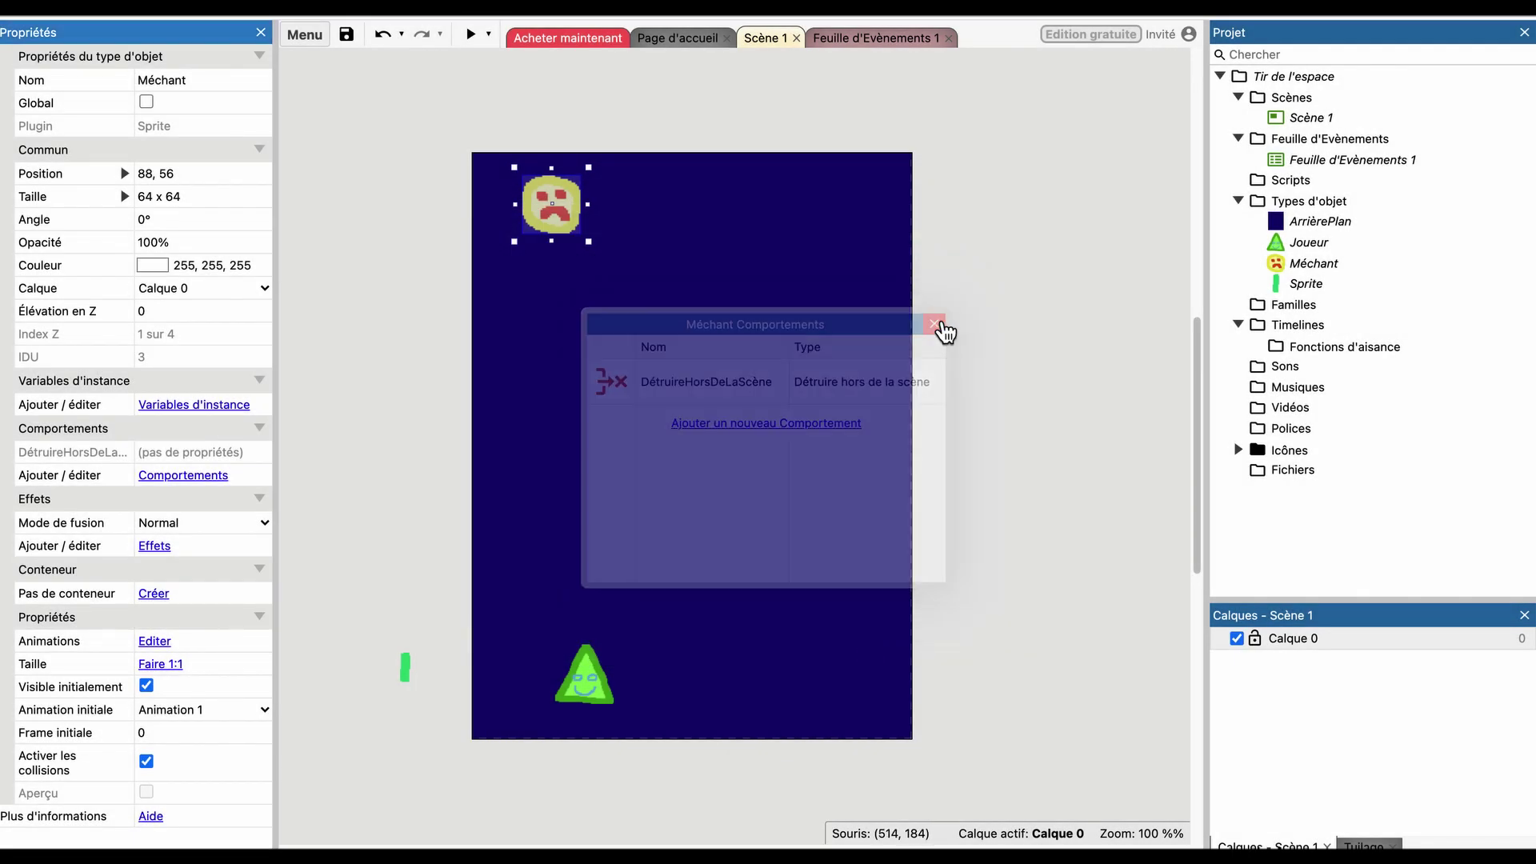
Preview the game to check Méchant leaving the scene, close the preview and deselect Méchant.
click(472, 35)
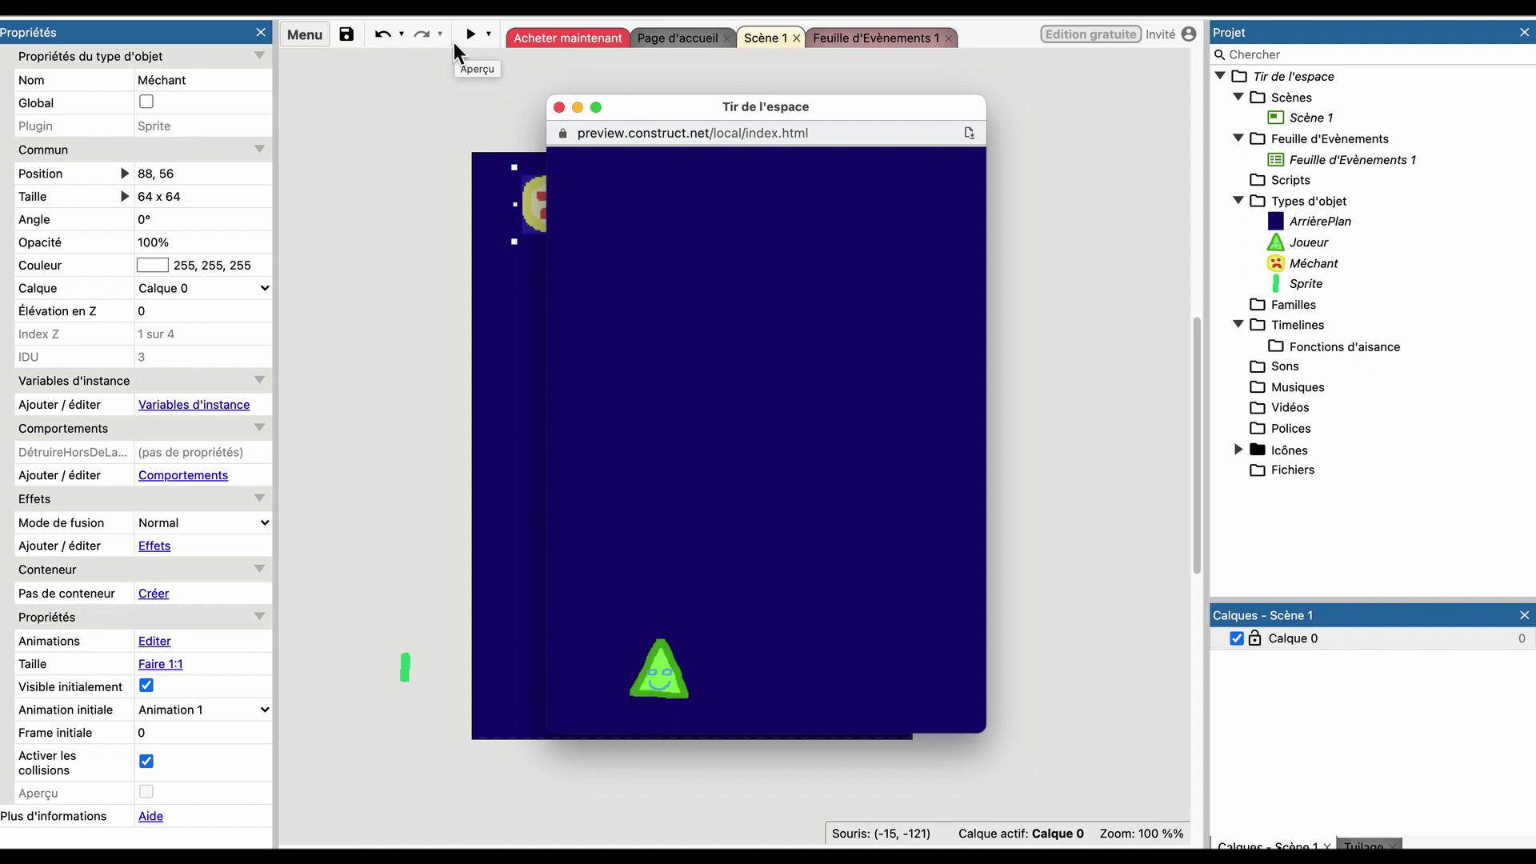
click(558, 108)
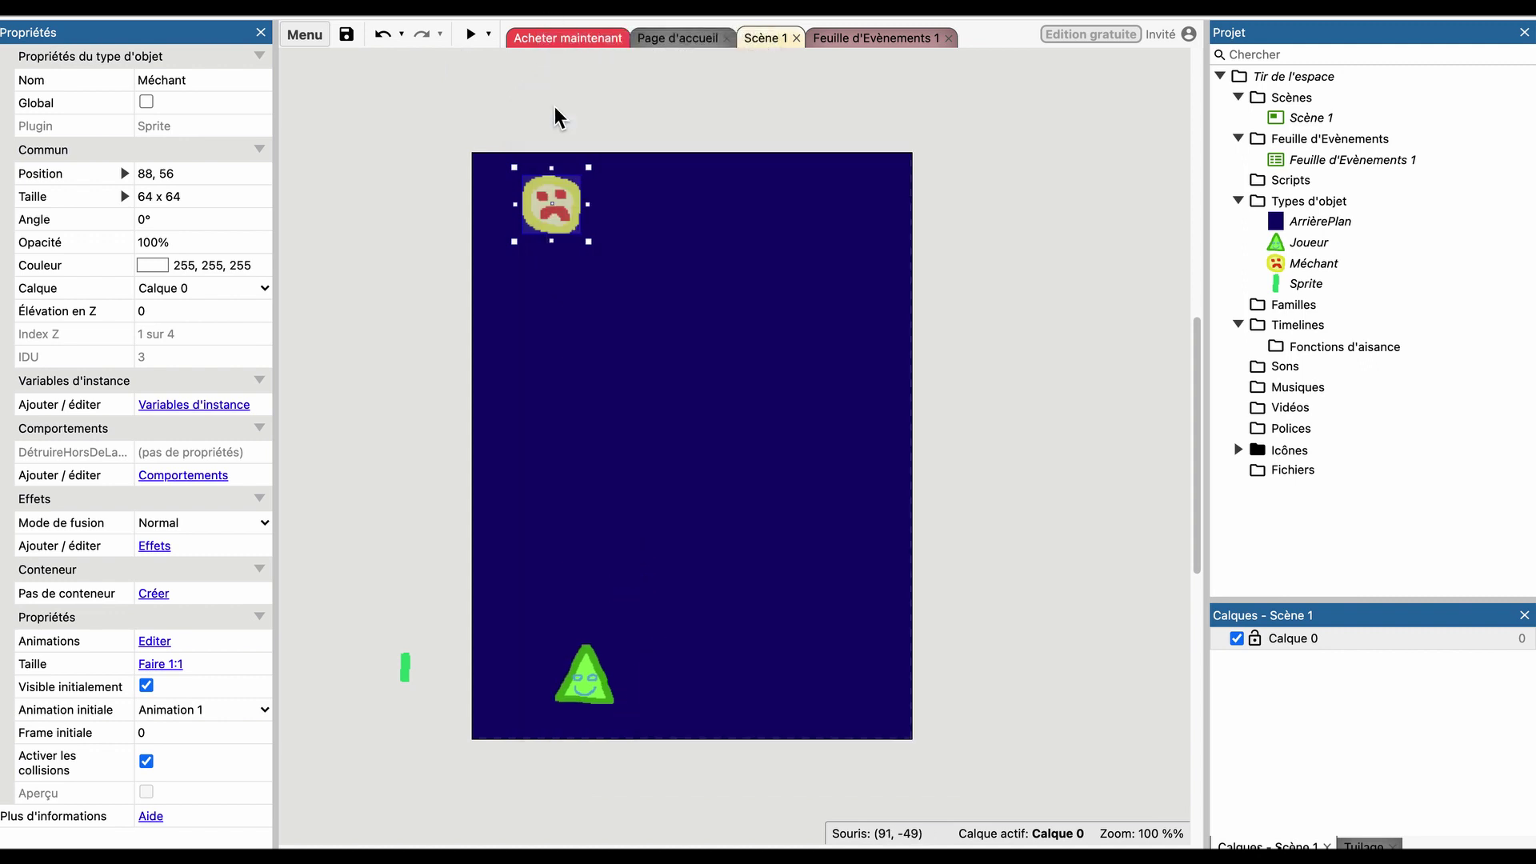
click(686, 203)
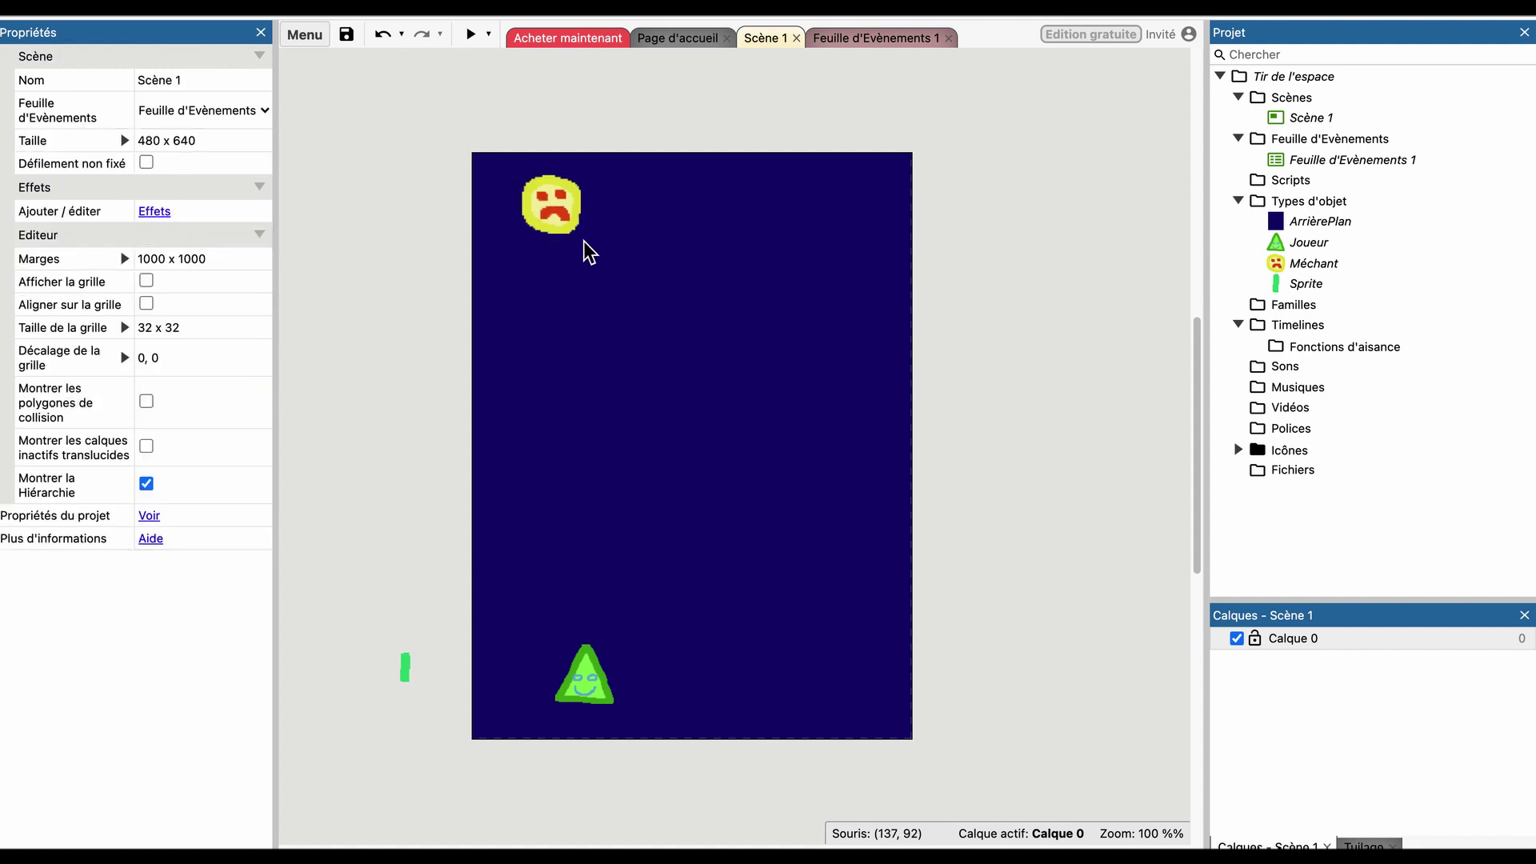
click(548, 210)
click(803, 140)
Create a second event in Feuille d'Evènements 1 with the Système condition Toutes les X secondes, using a 2.0-second interval.
click(875, 37)
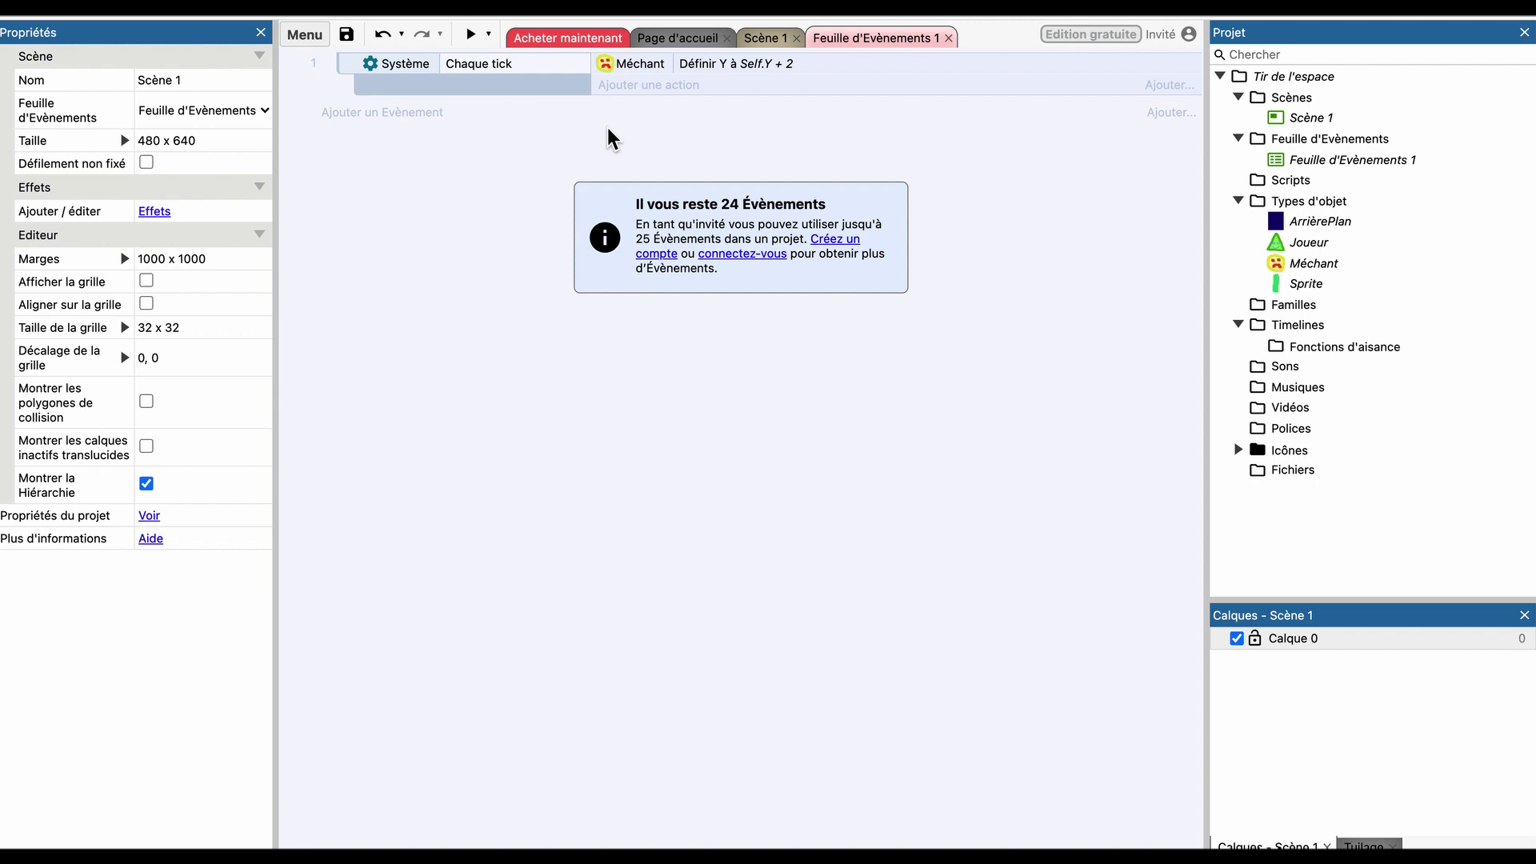
click(426, 116)
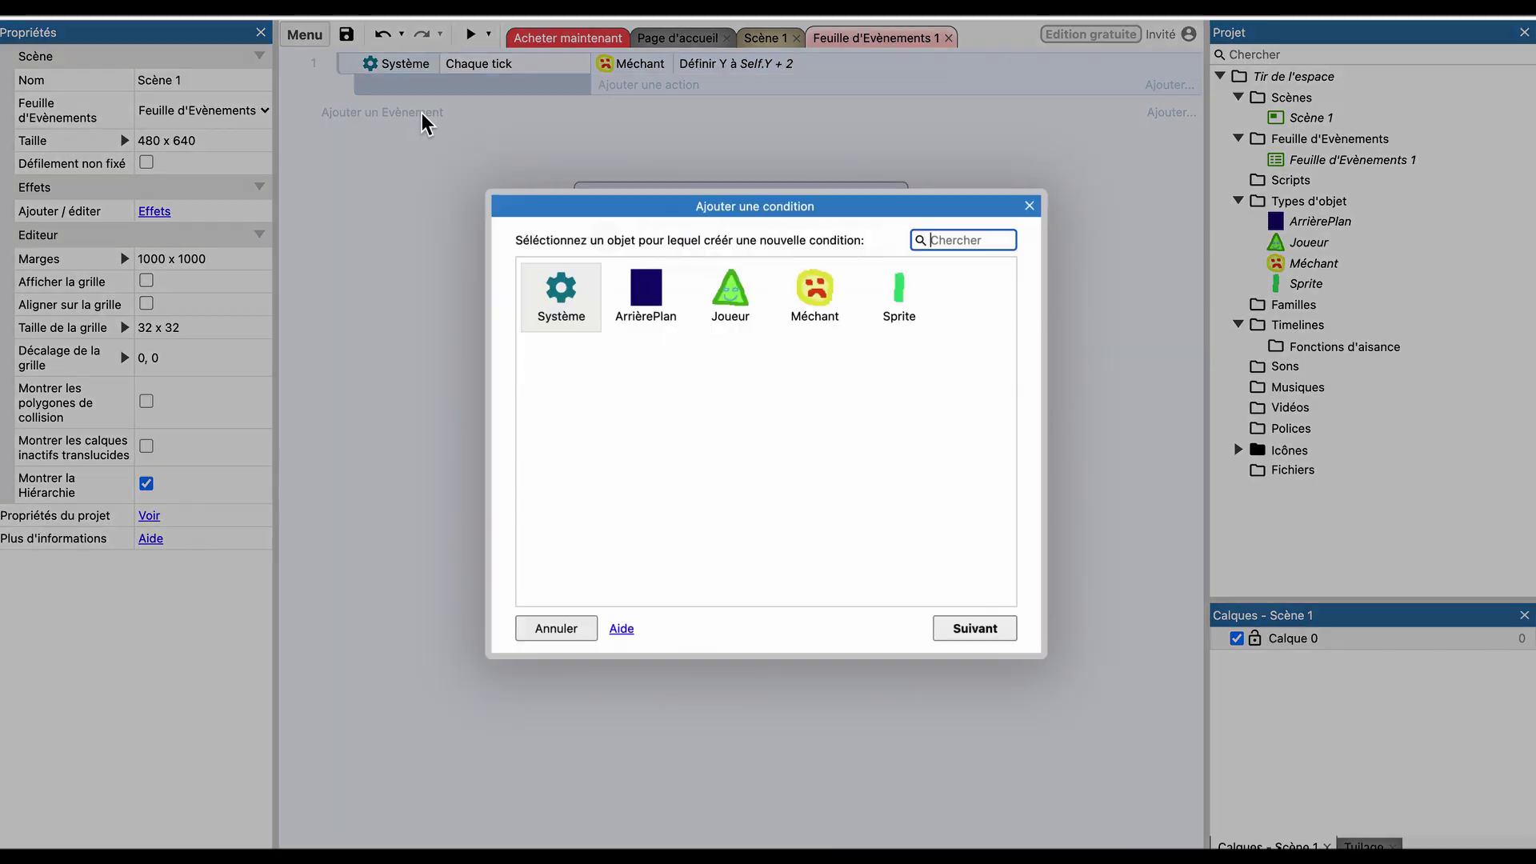
double_click(562, 292)
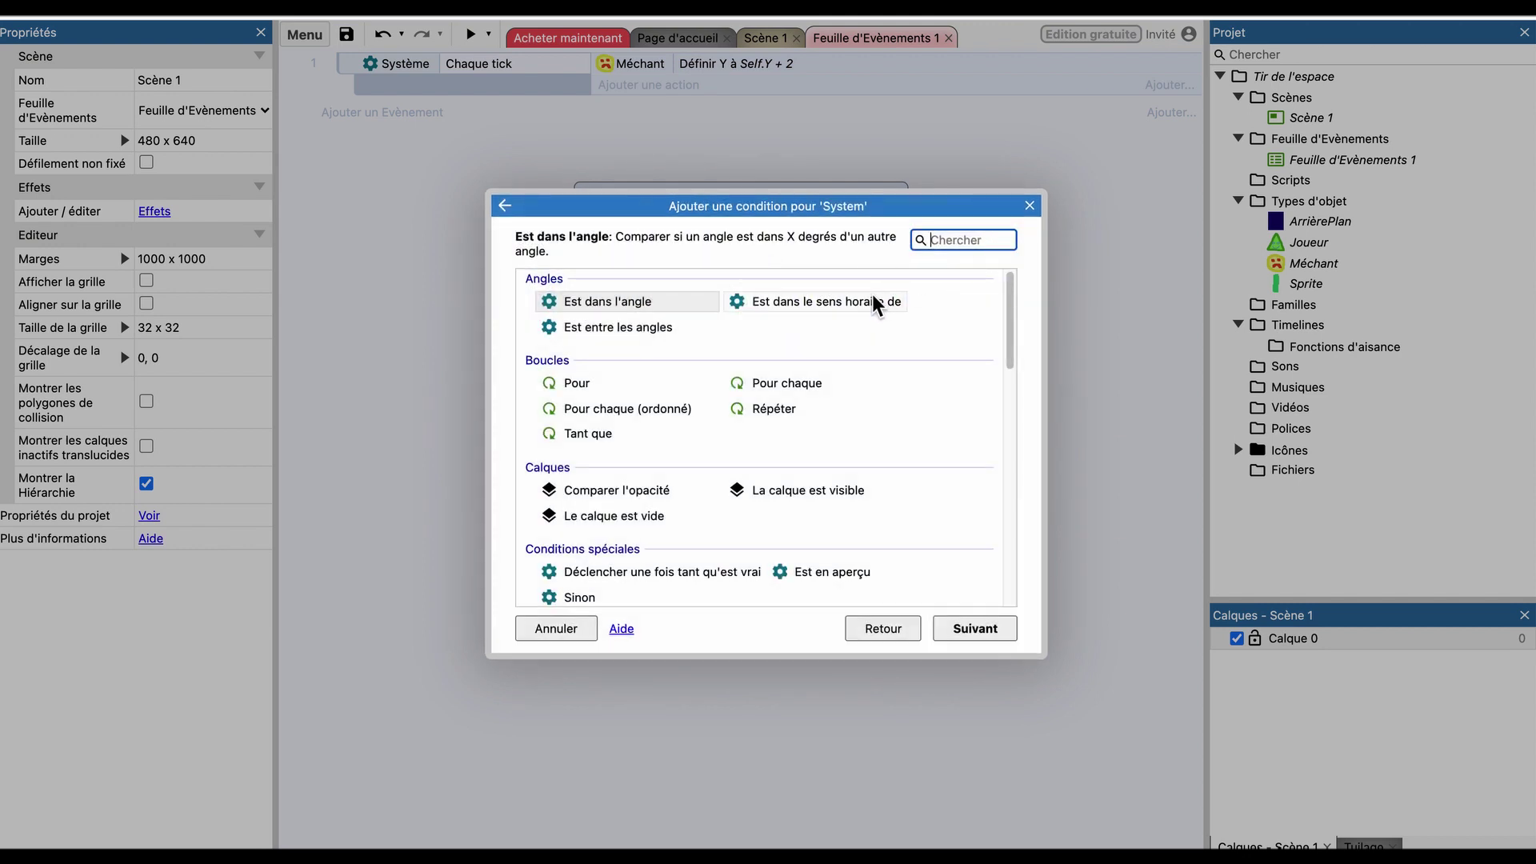
text(sec)
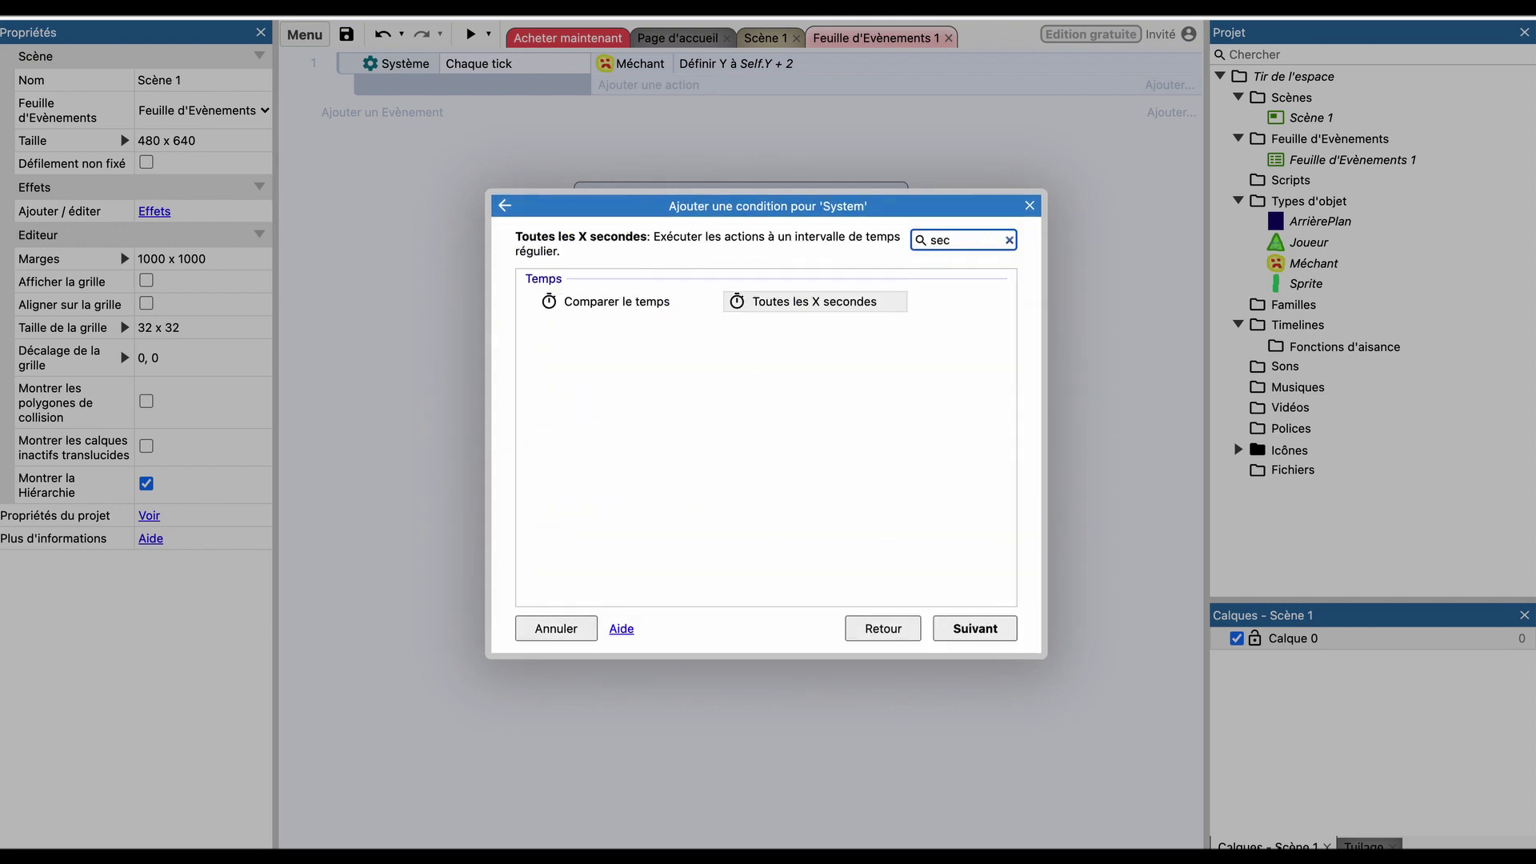
double_click(840, 302)
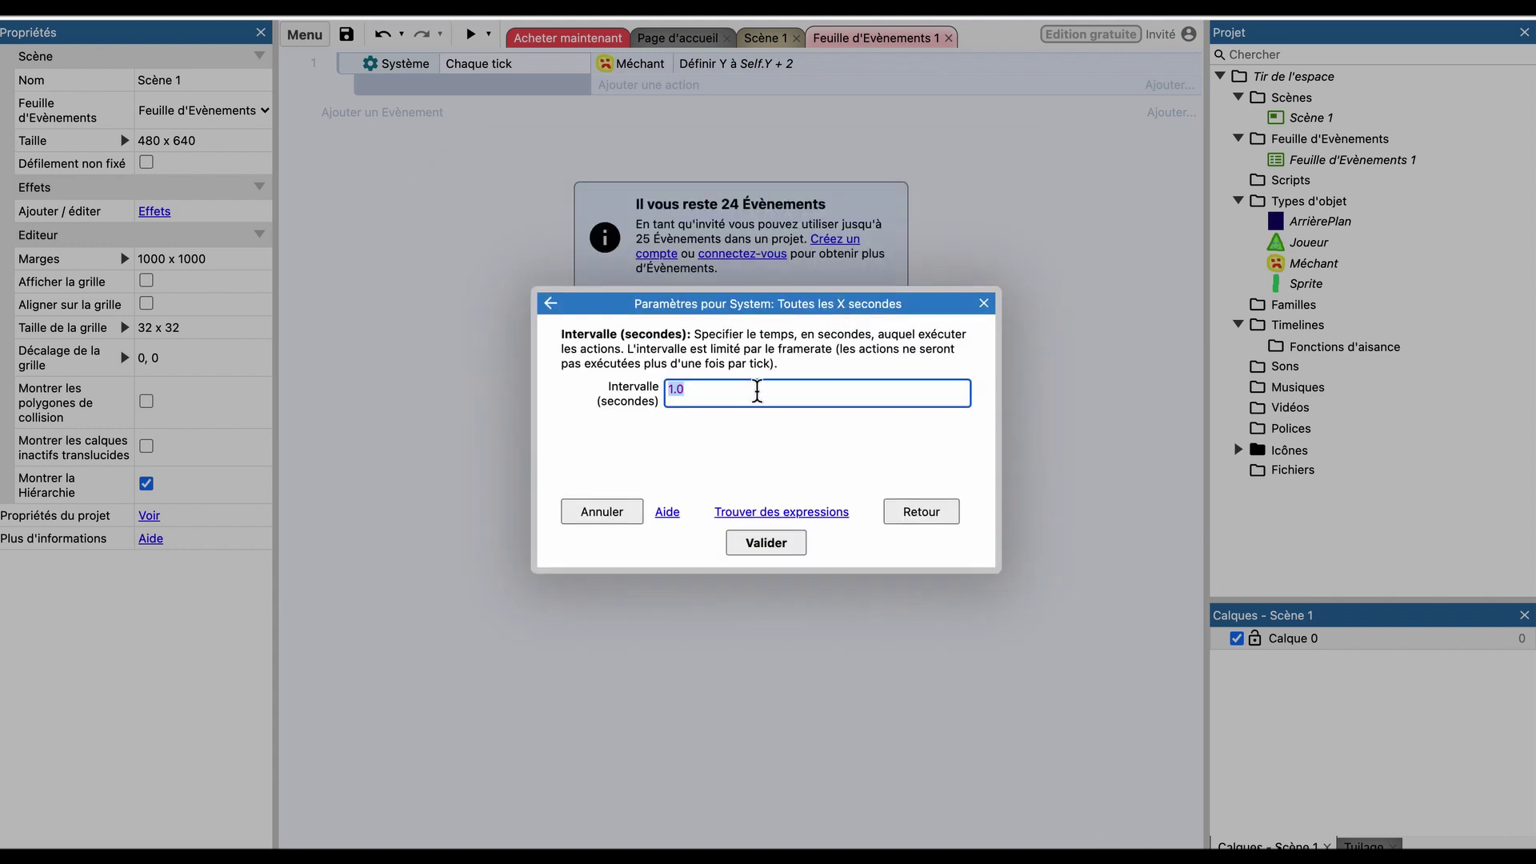
click(756, 390)
click(768, 542)
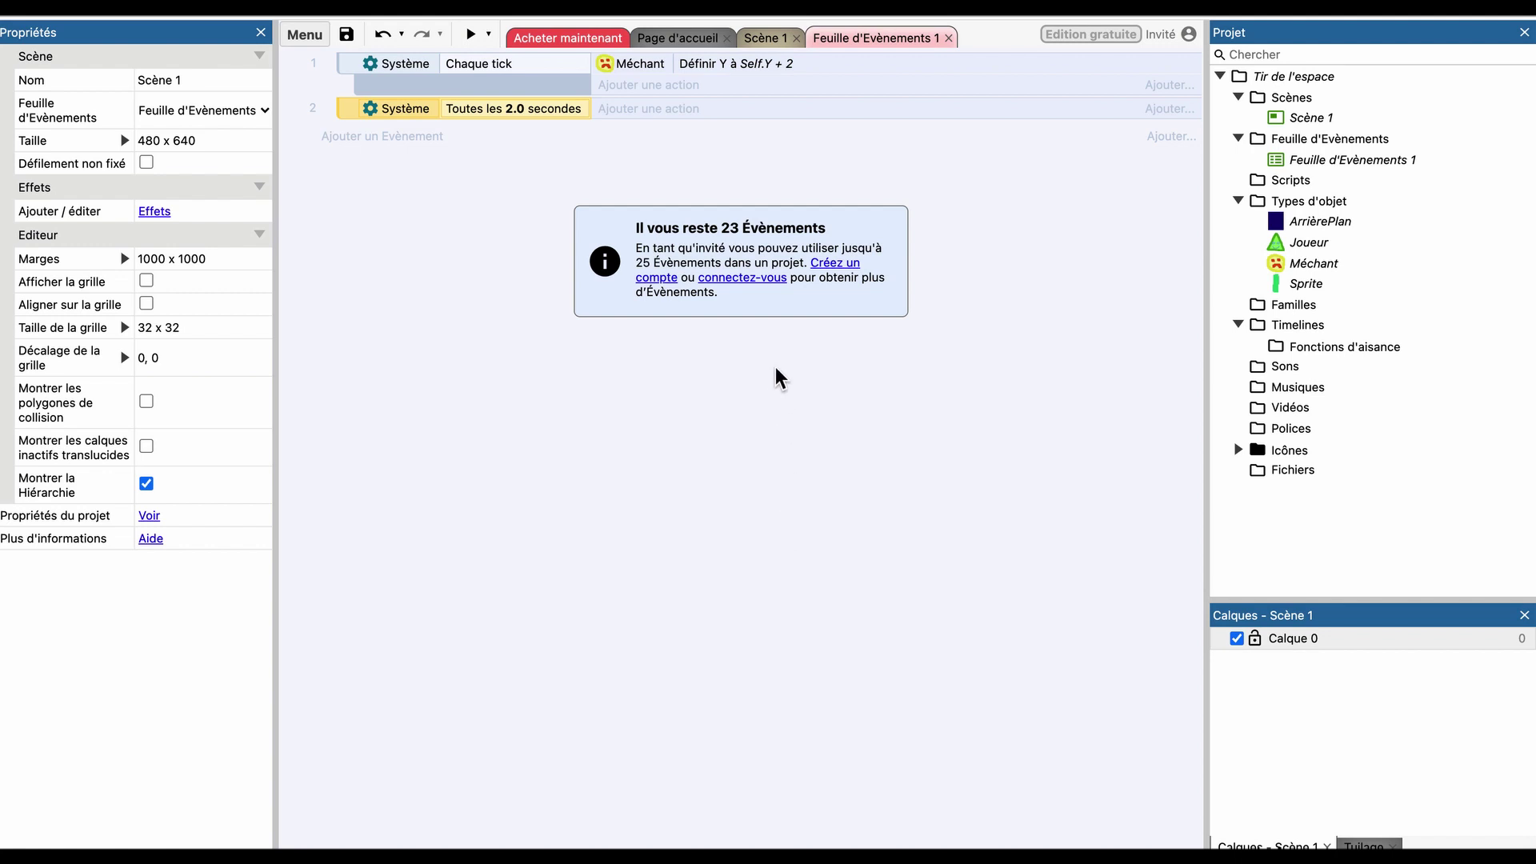
Start a Système Créer objet action in the Toutes les 2.0 secondes event, with Méchant as the object to create.
click(657, 111)
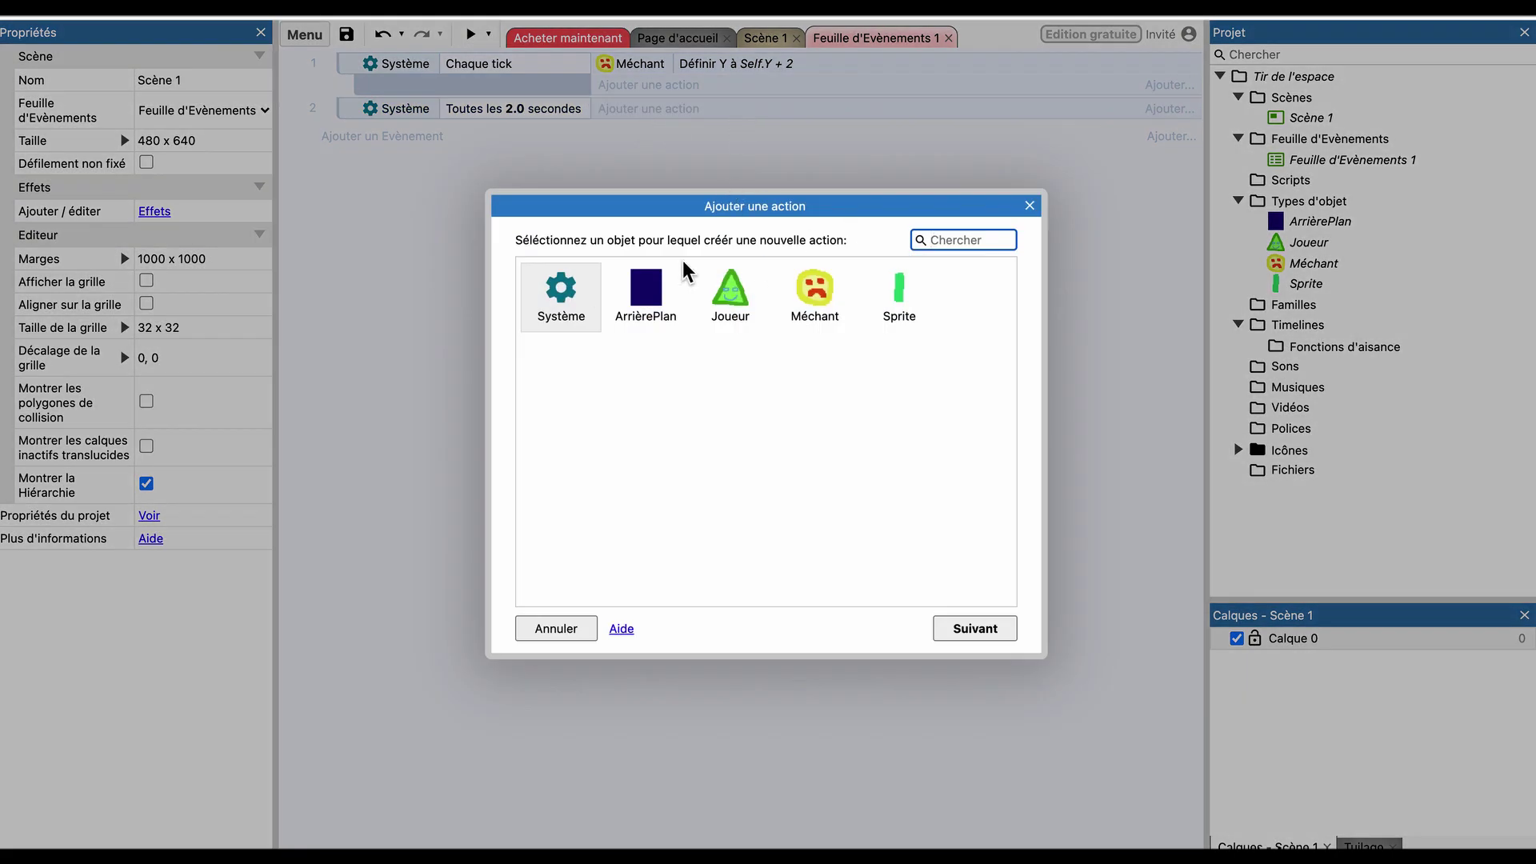
key(Return)
text(cré)
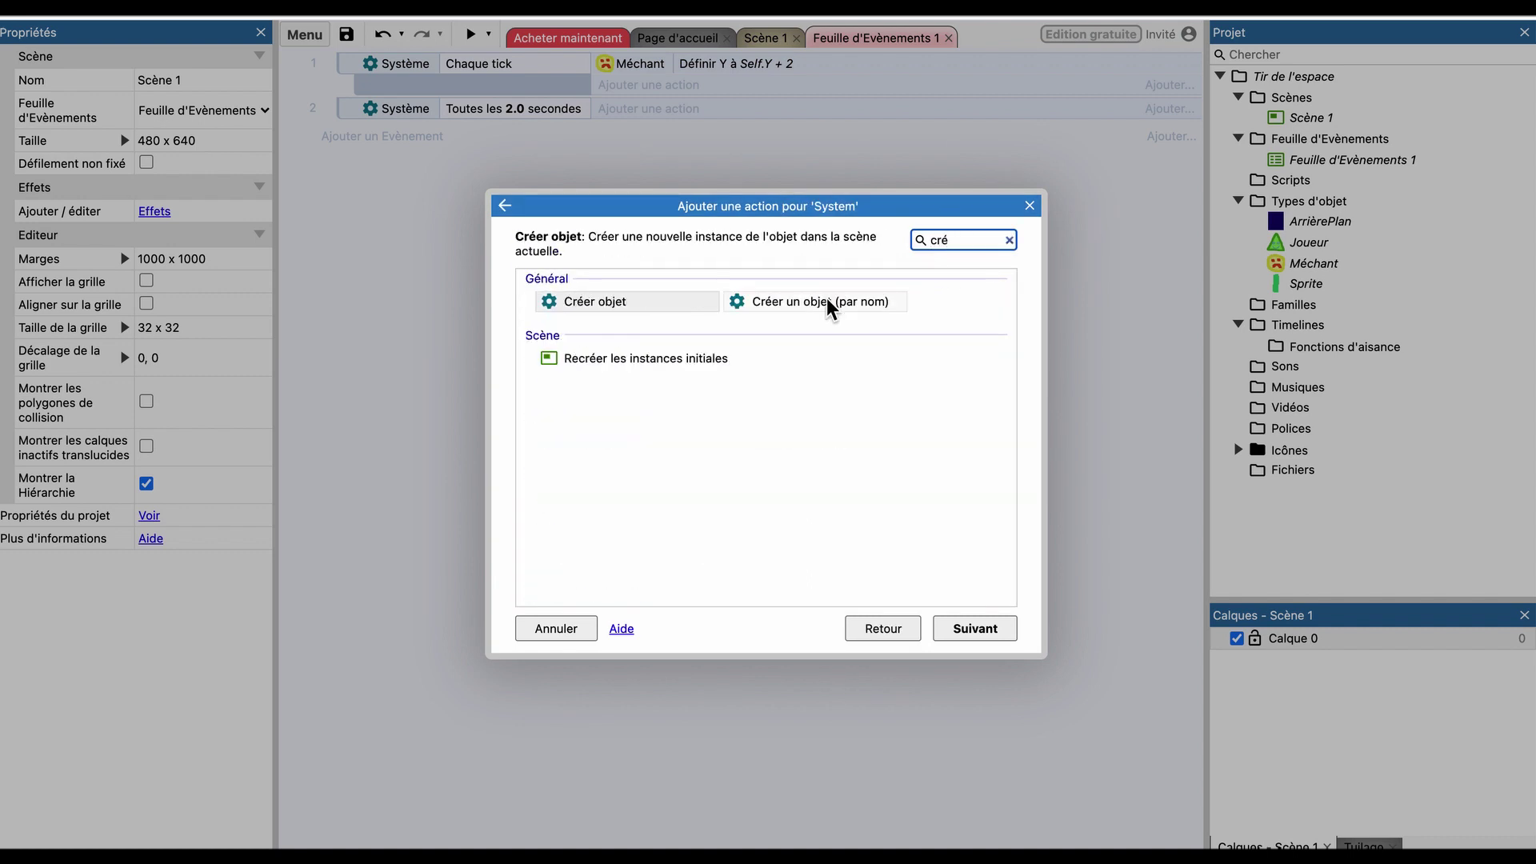
double_click(669, 301)
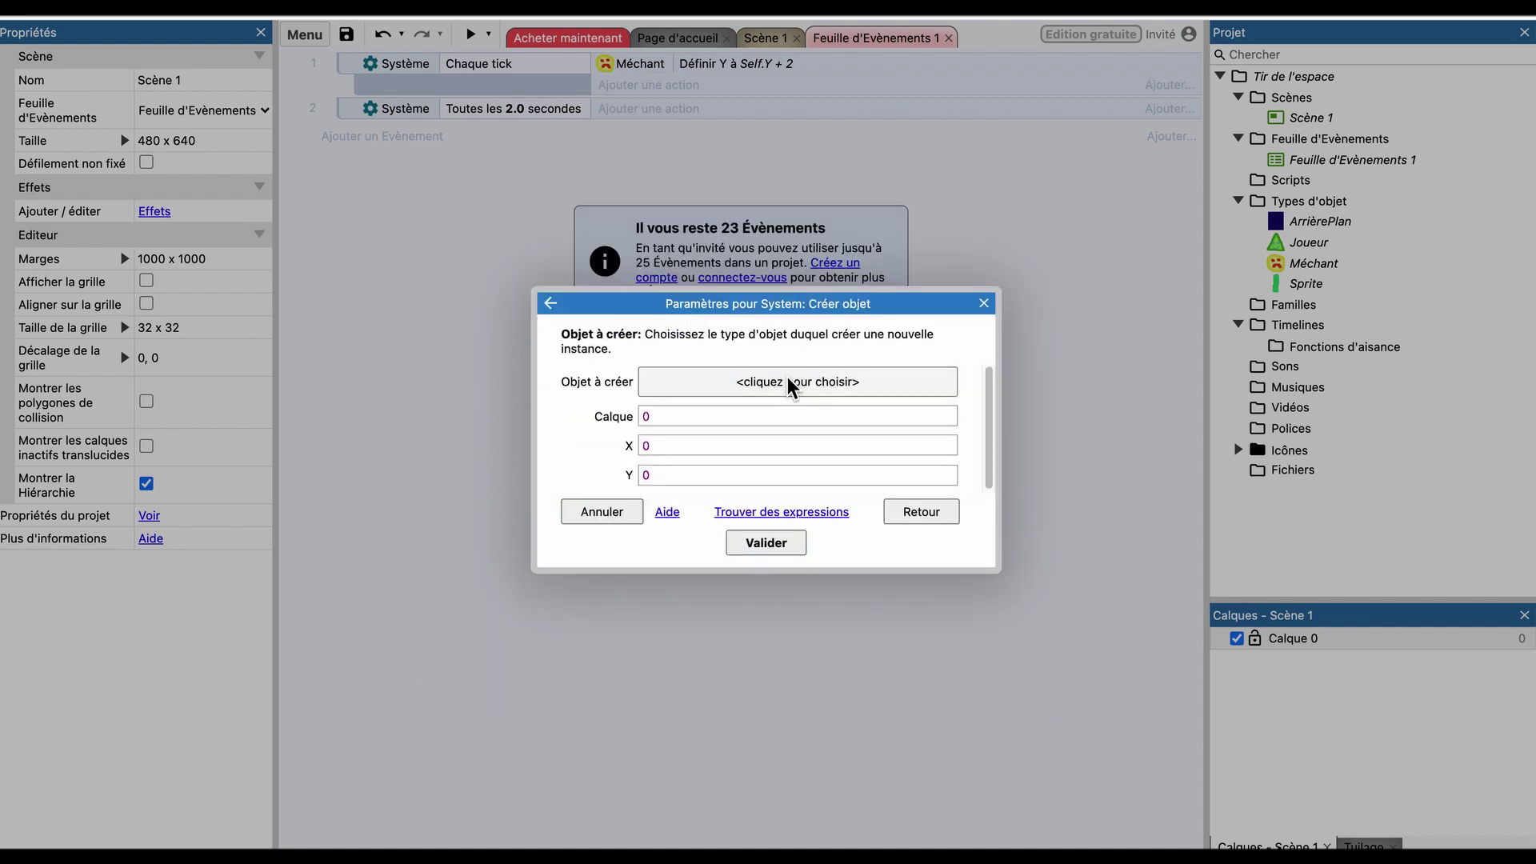
click(833, 381)
click(635, 412)
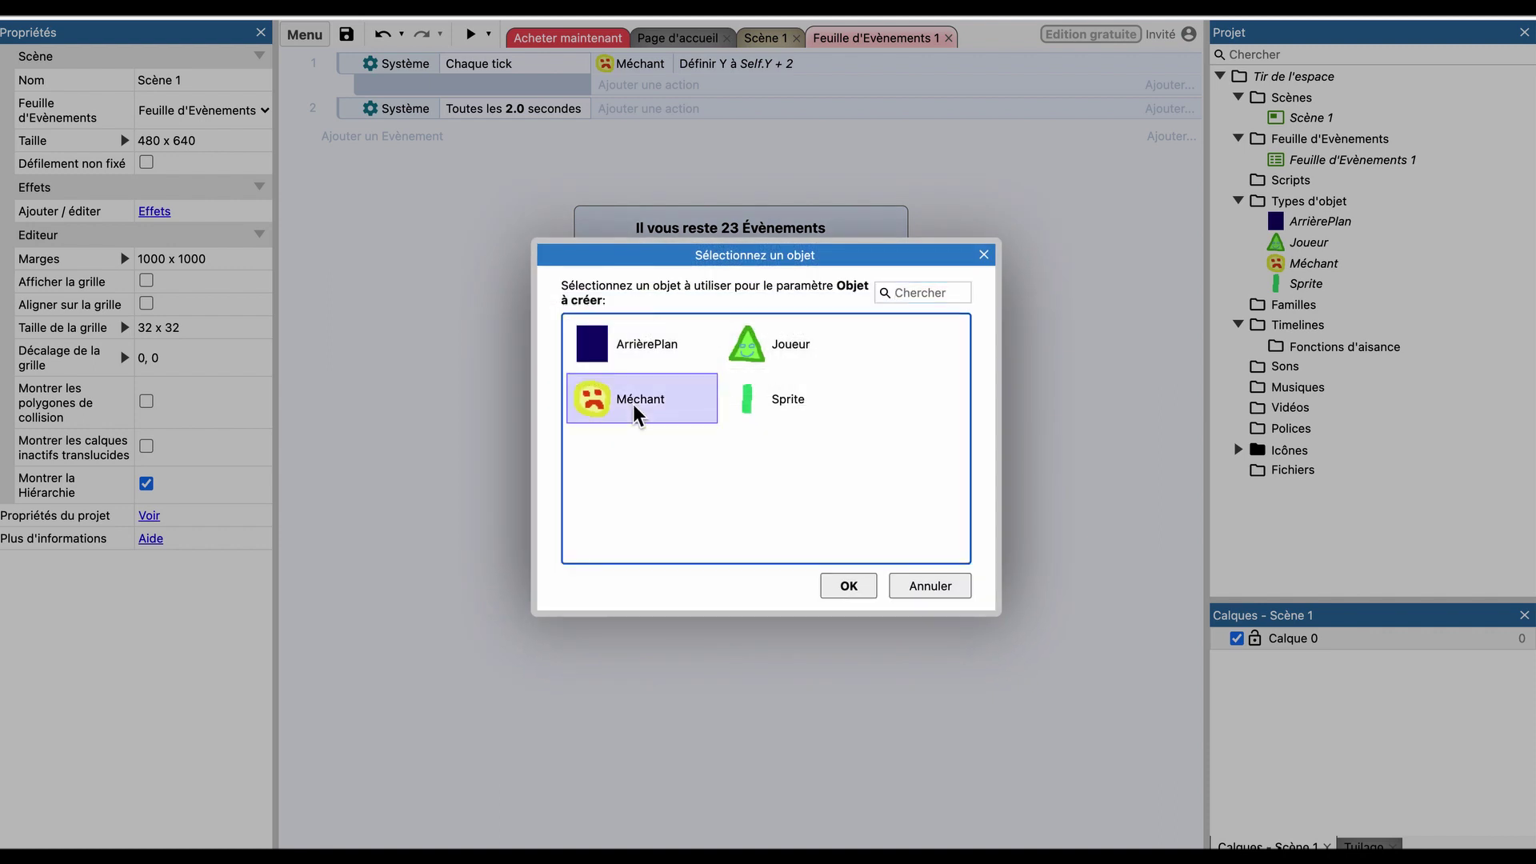
double_click(636, 413)
scroll(806, 455, down, 1)
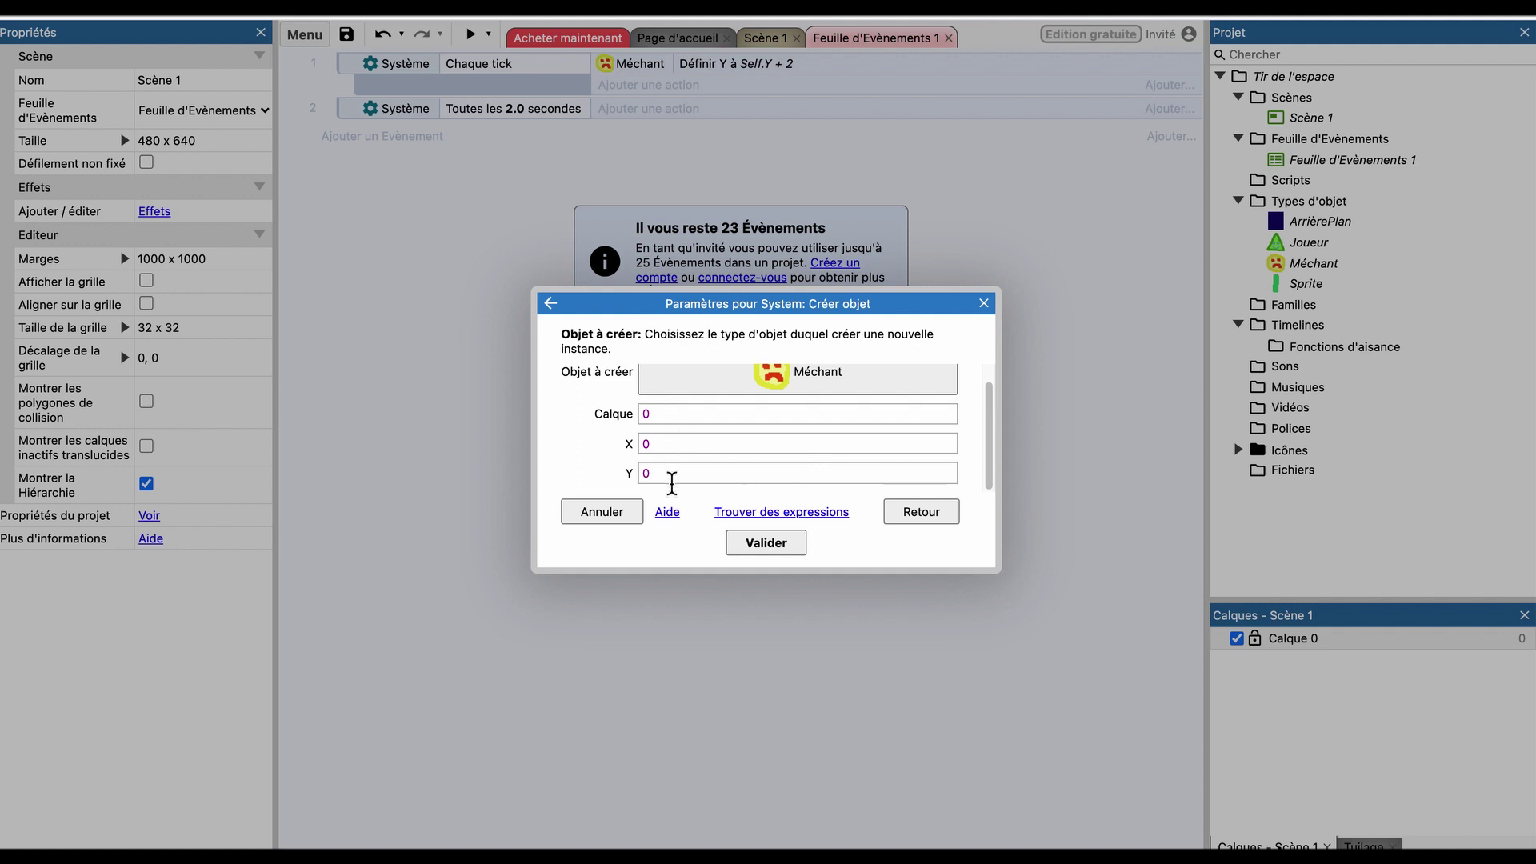
click(672, 476)
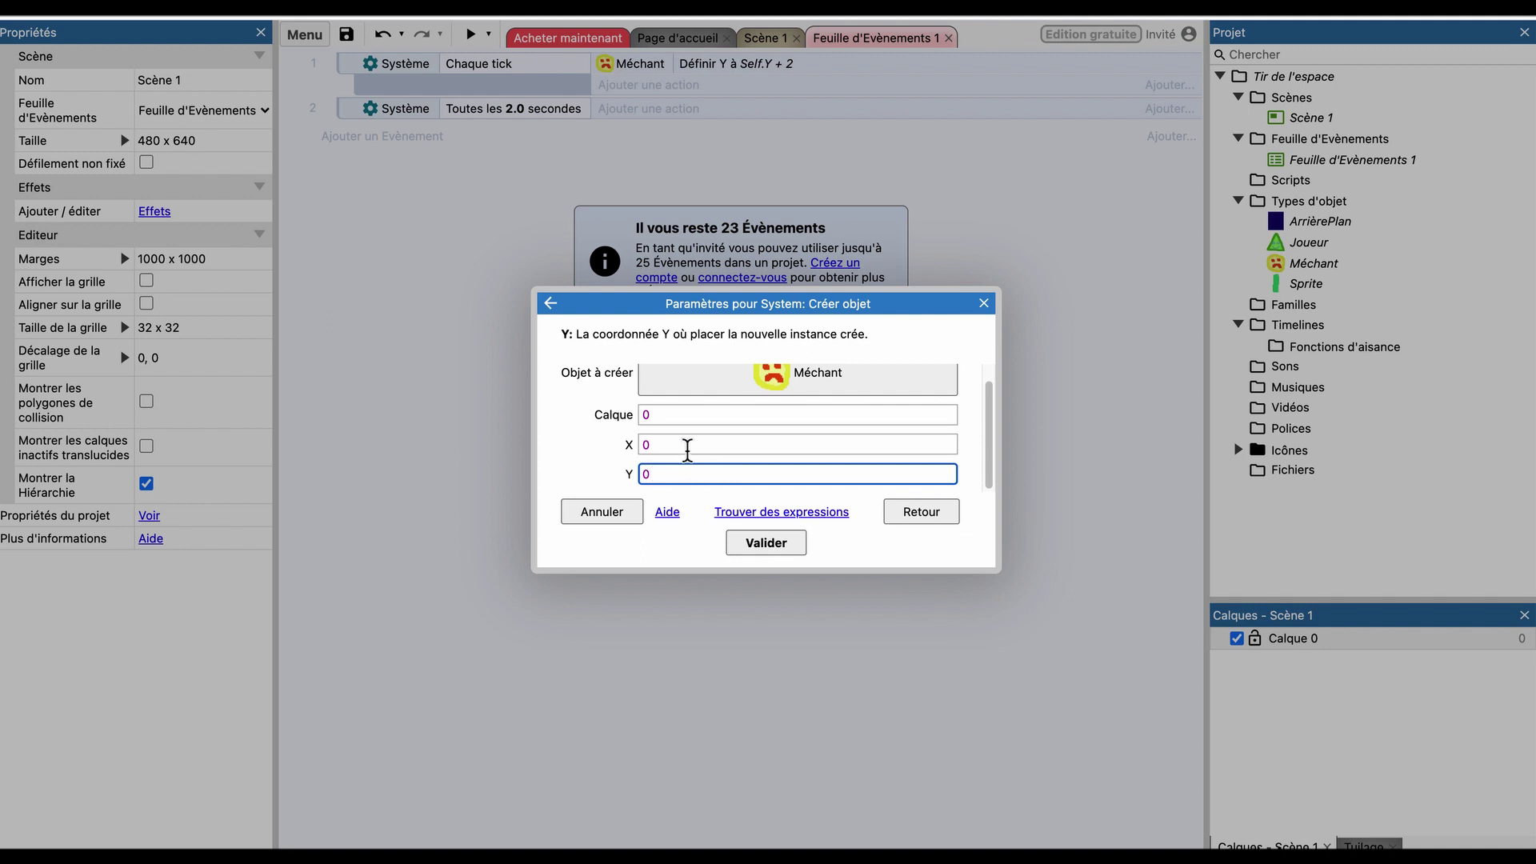
click(687, 450)
key(super+a)
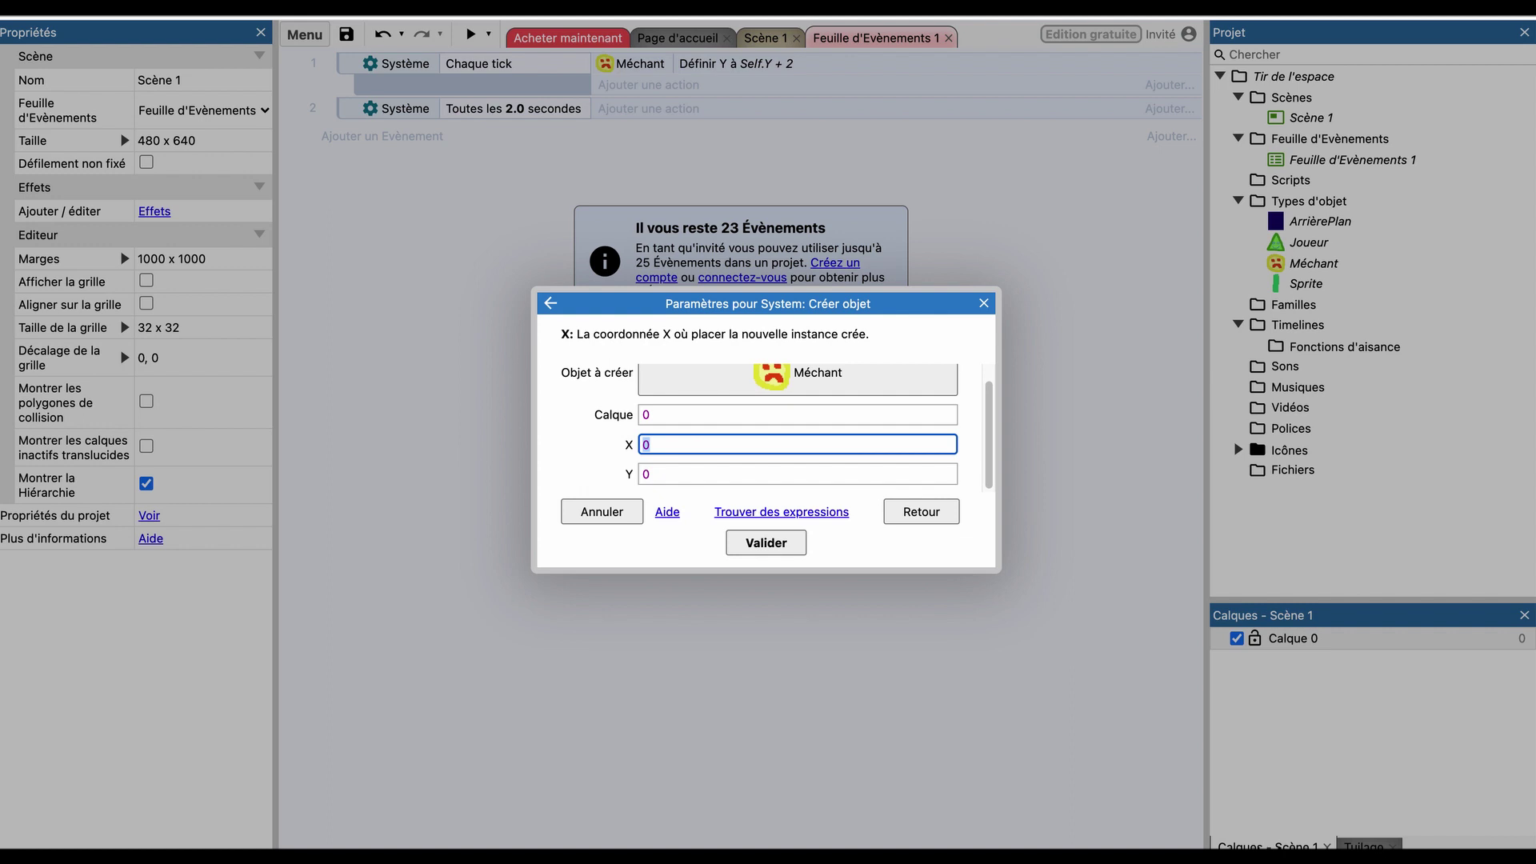
text(al)
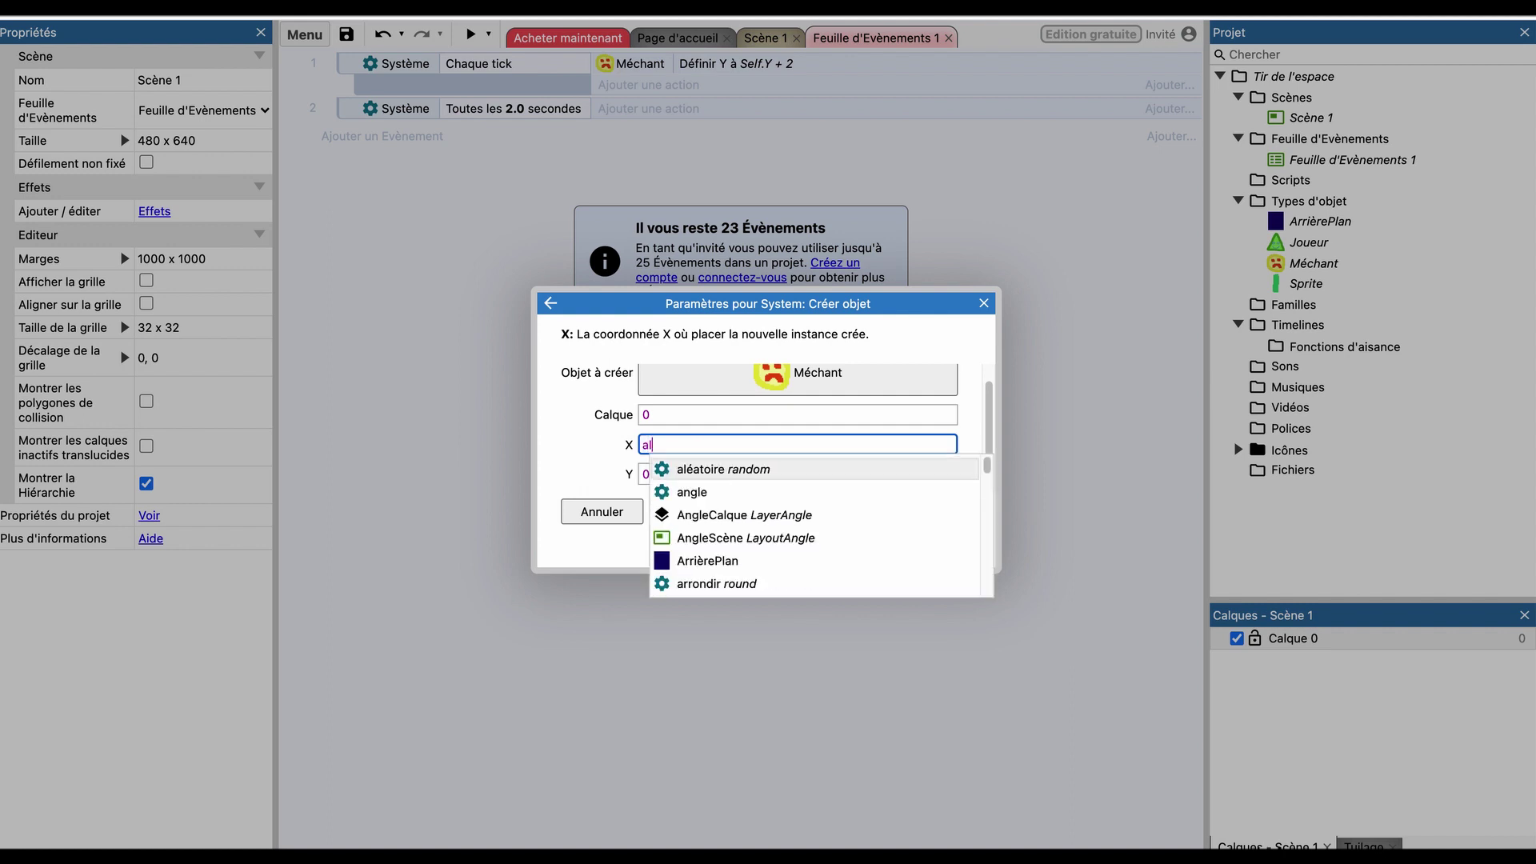
key(Return)
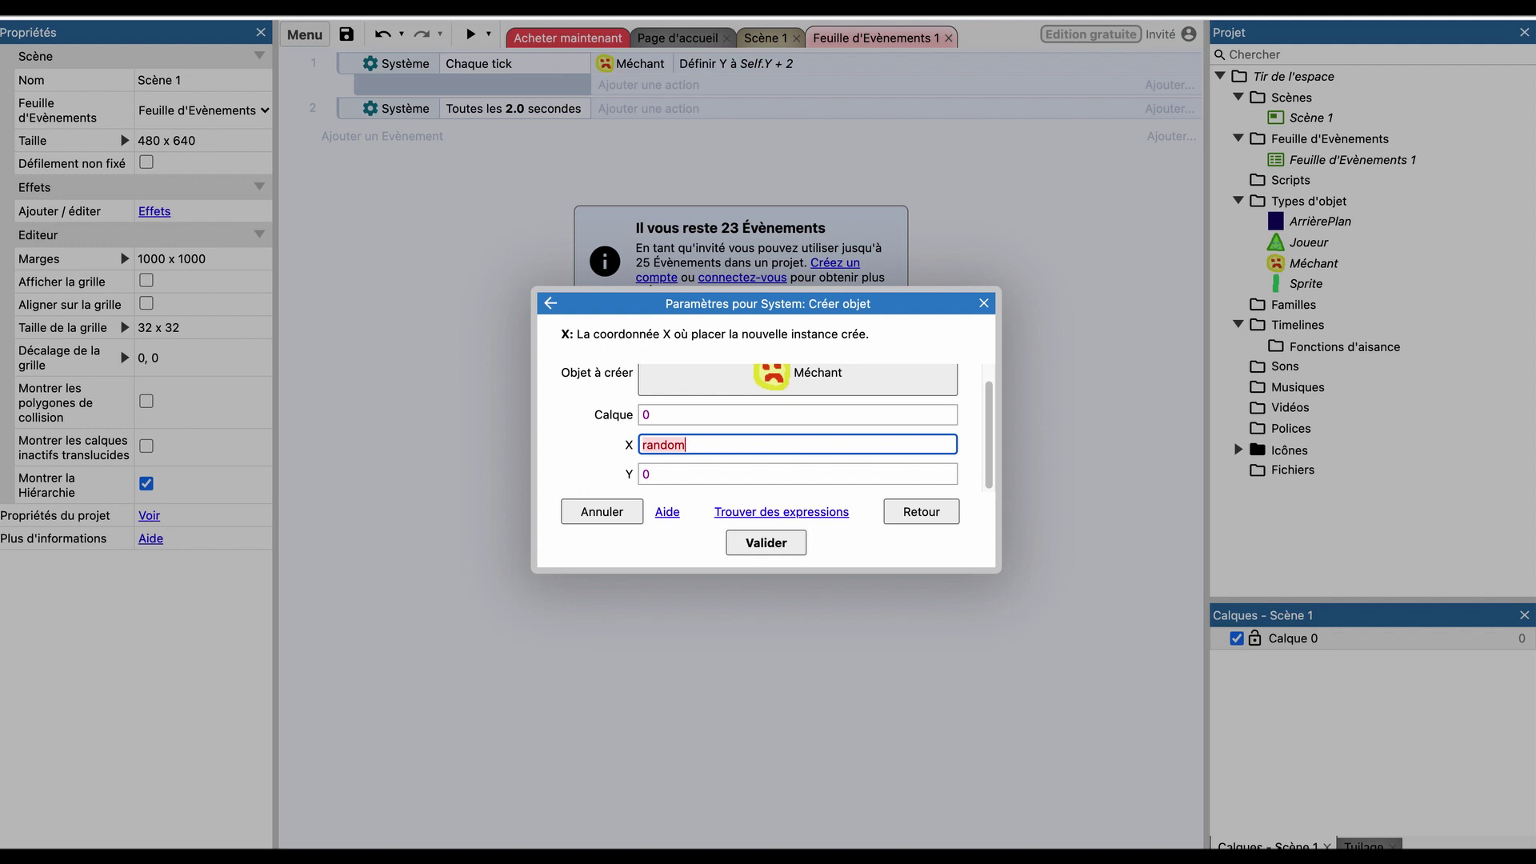
key(BackSpace)
key(BackSpace)
key(BackSpace)
key(BackSpace)
text(al)
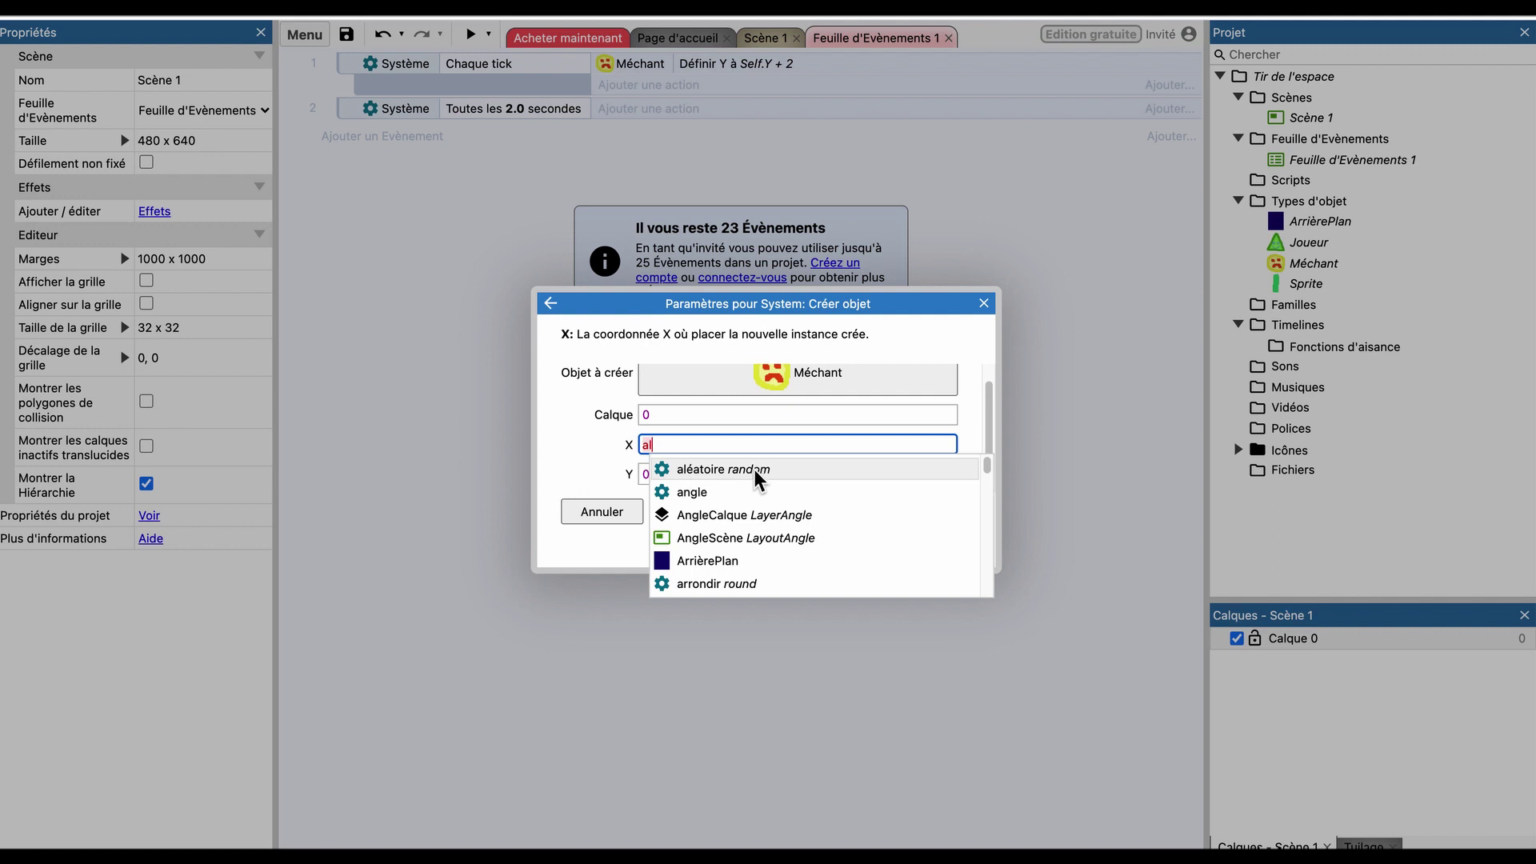
key(BackSpace)
key(BackSpace)
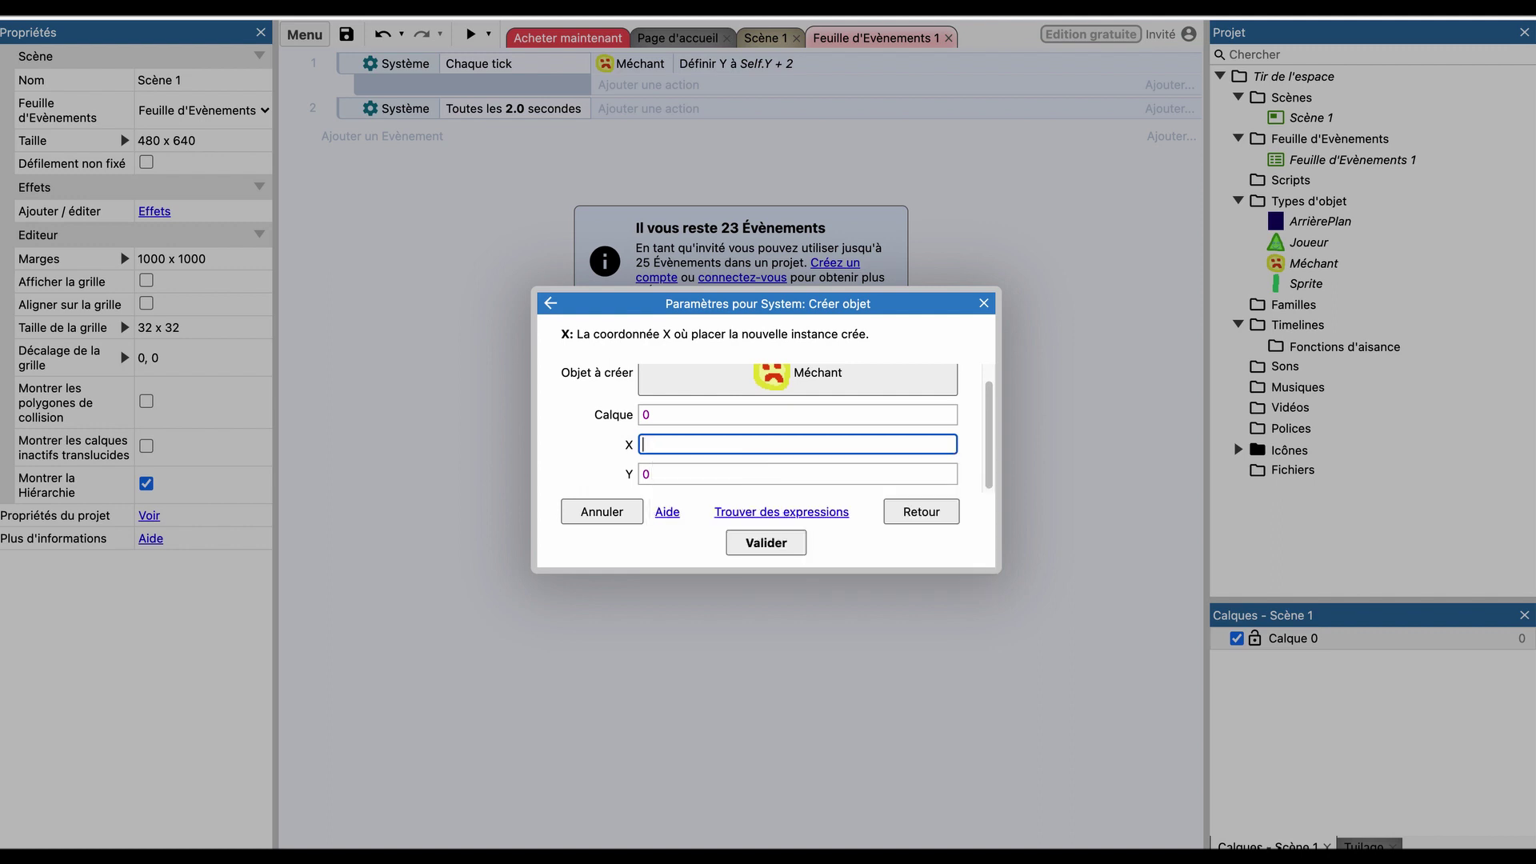
text(random)
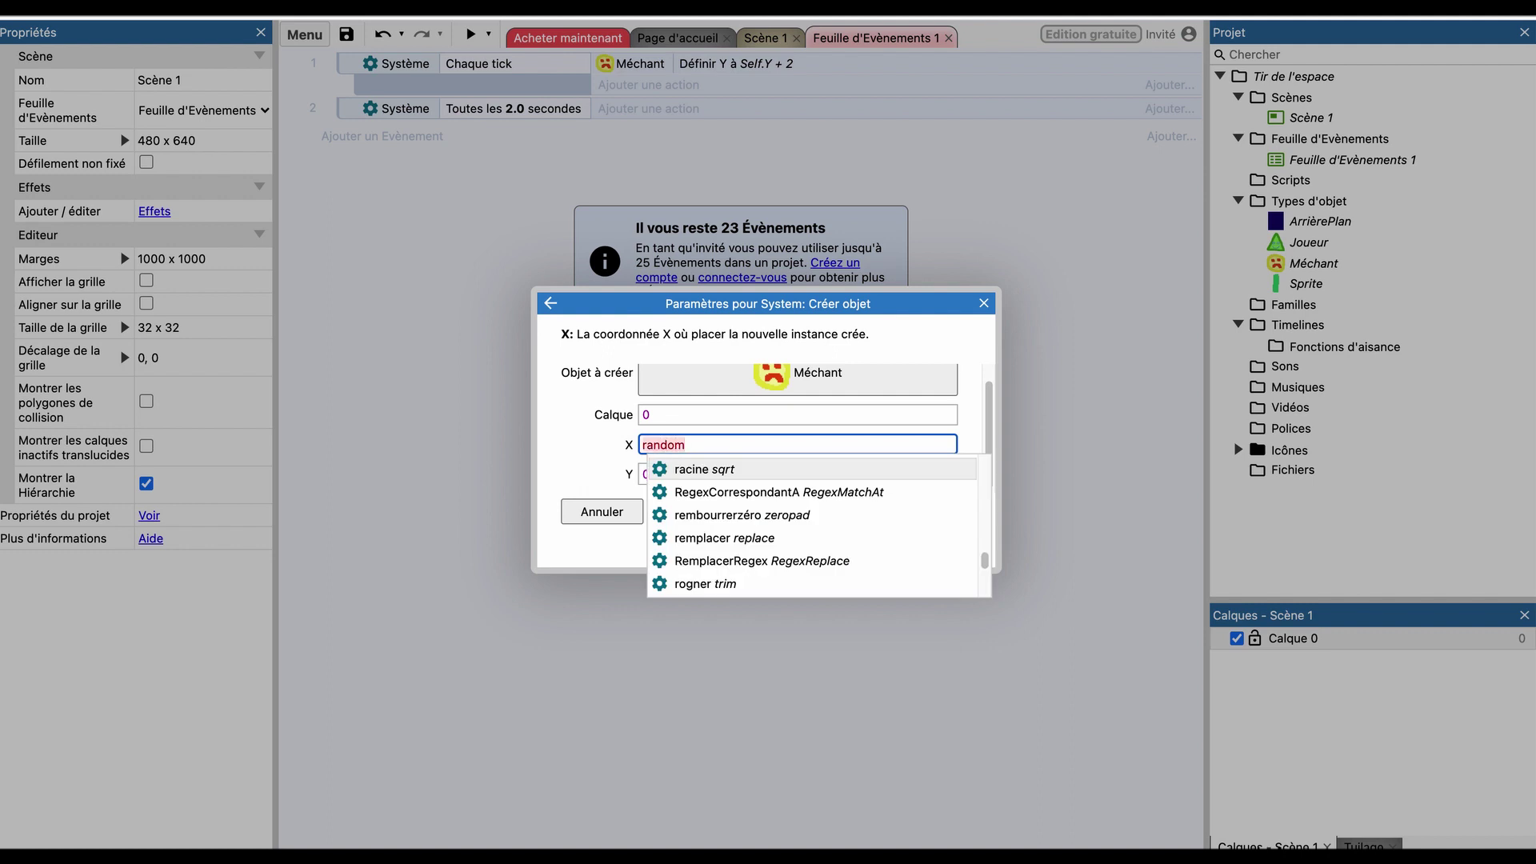
key(BackSpace)
key(BackSpace)
key(BackSpace)
key(BackSpace)
key(BackSpace)
key(BackSpace)
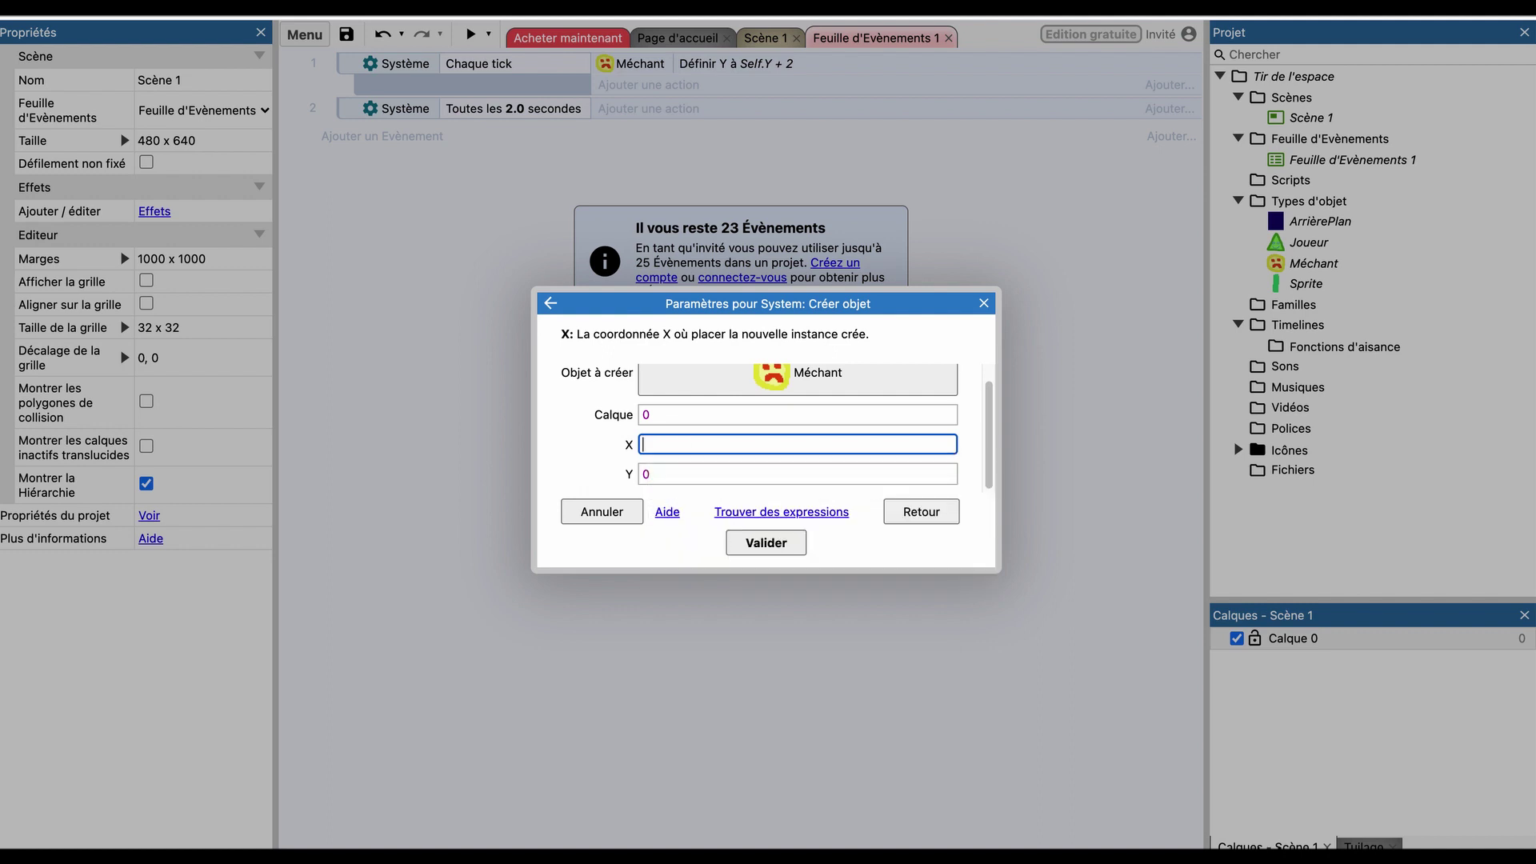
Set the new Méchant's X coordinate to random(LayoutWidth), validate the action and preview the game briefly.
text(al)
key(Return)
text(()
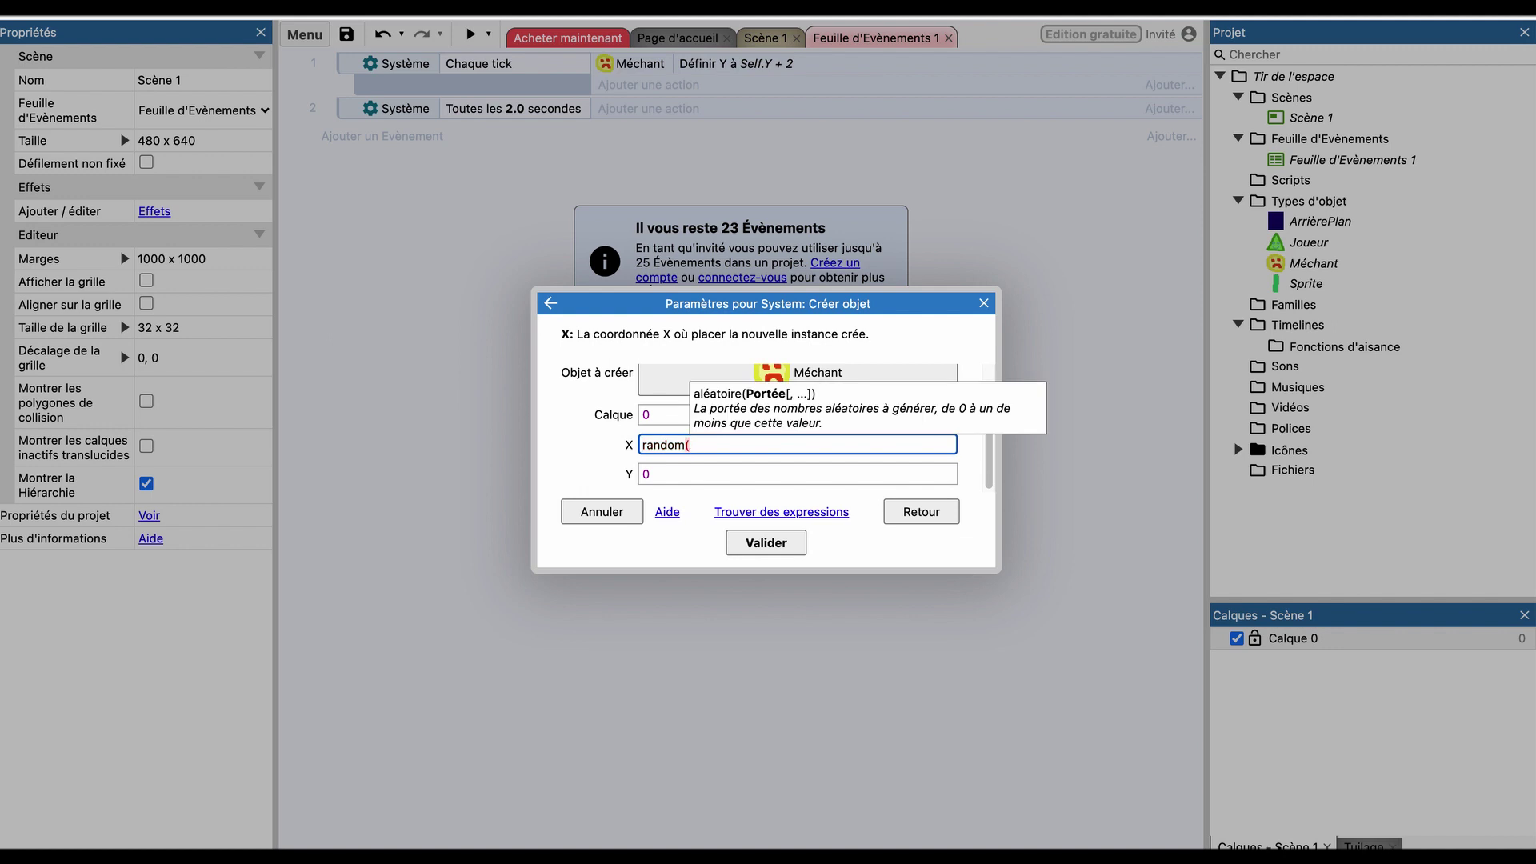
text(Largeur)
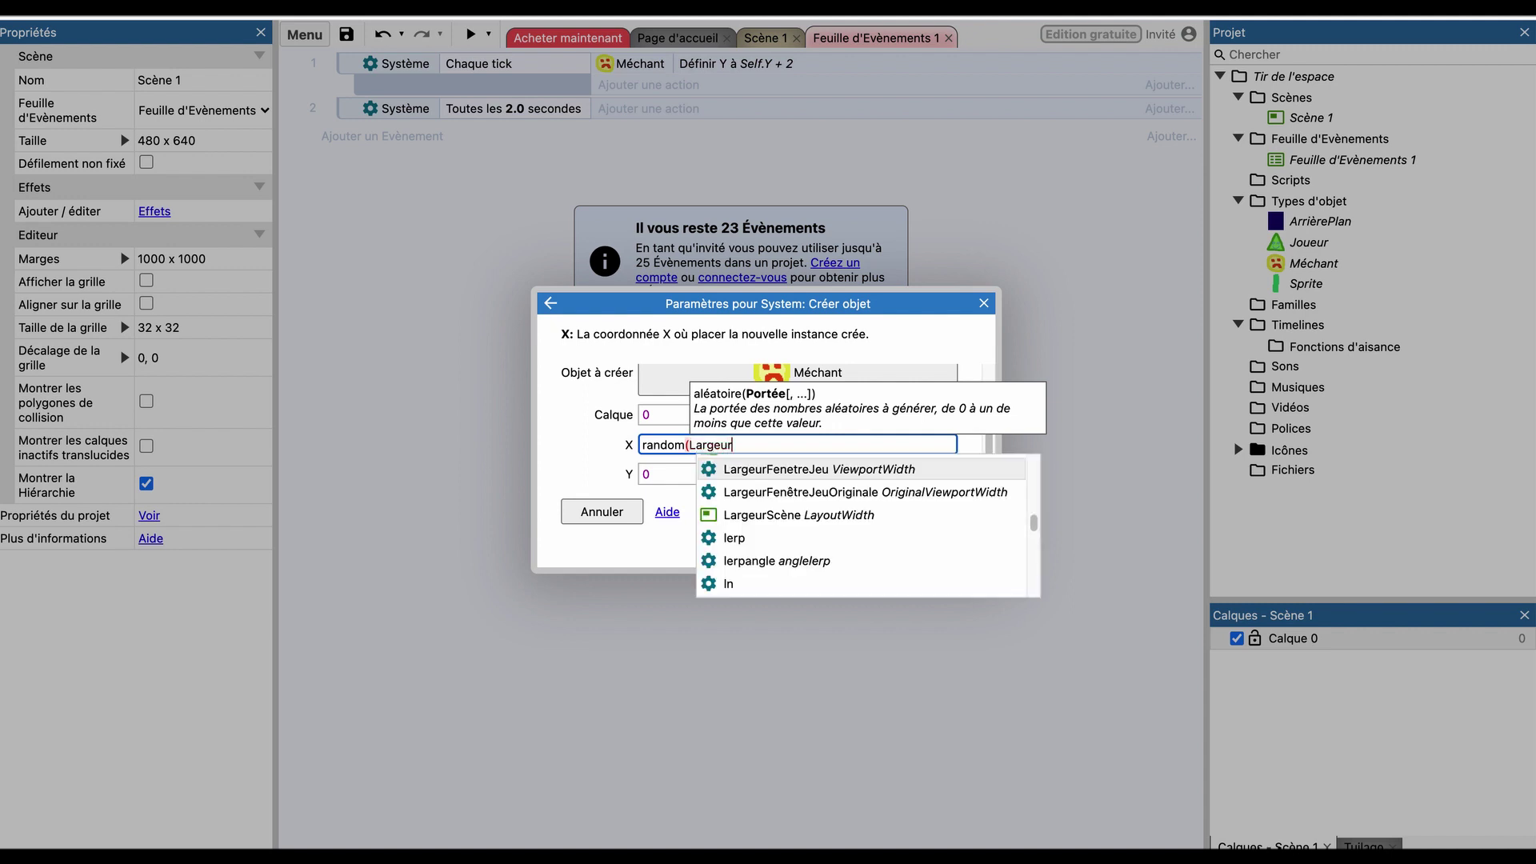
key(Down)
key(Down)
key(Return)
text())
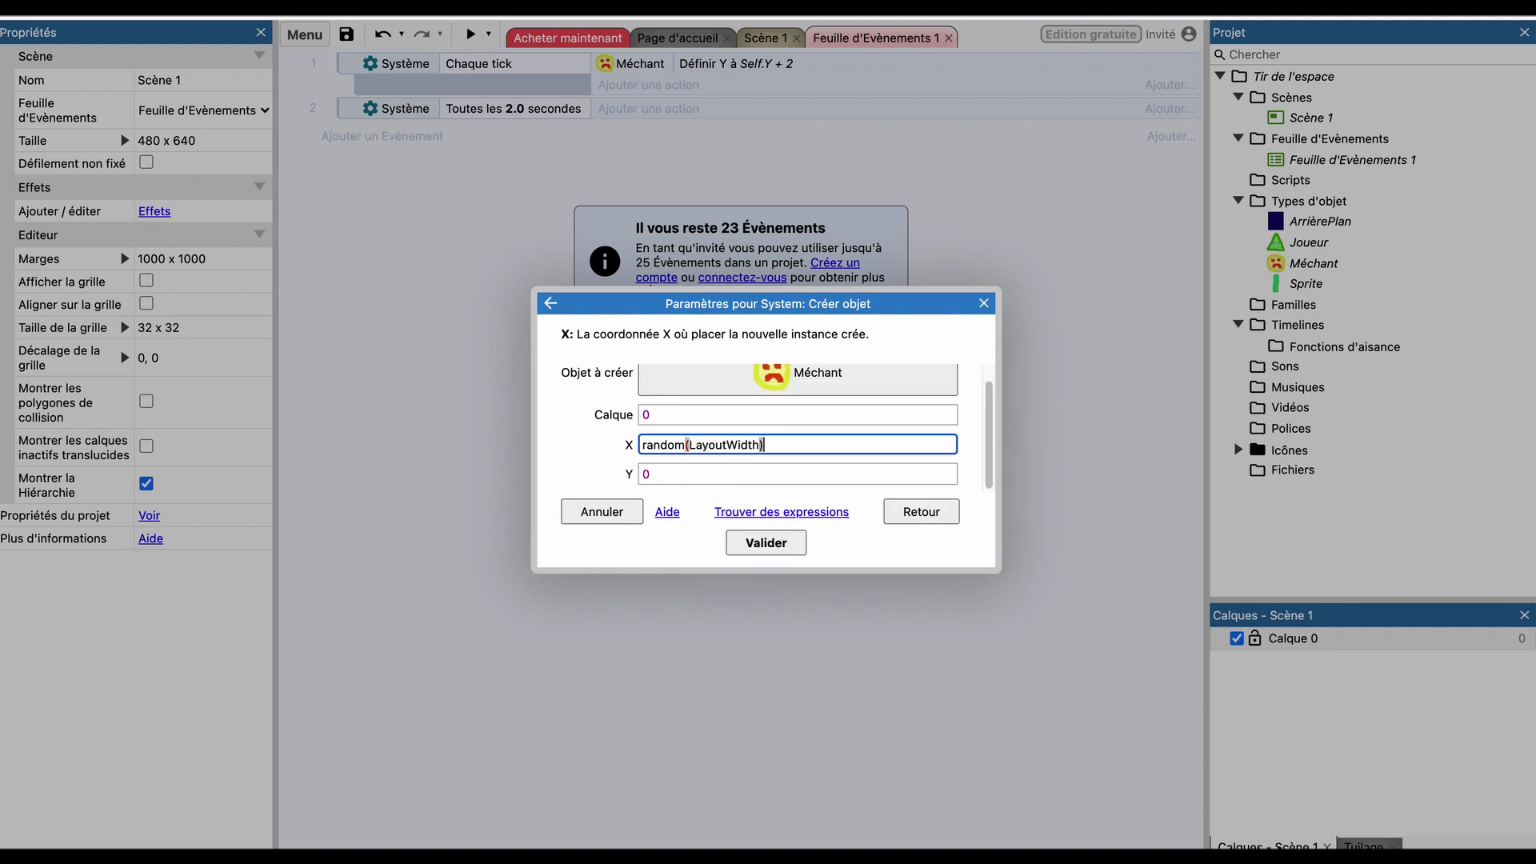
key(Return)
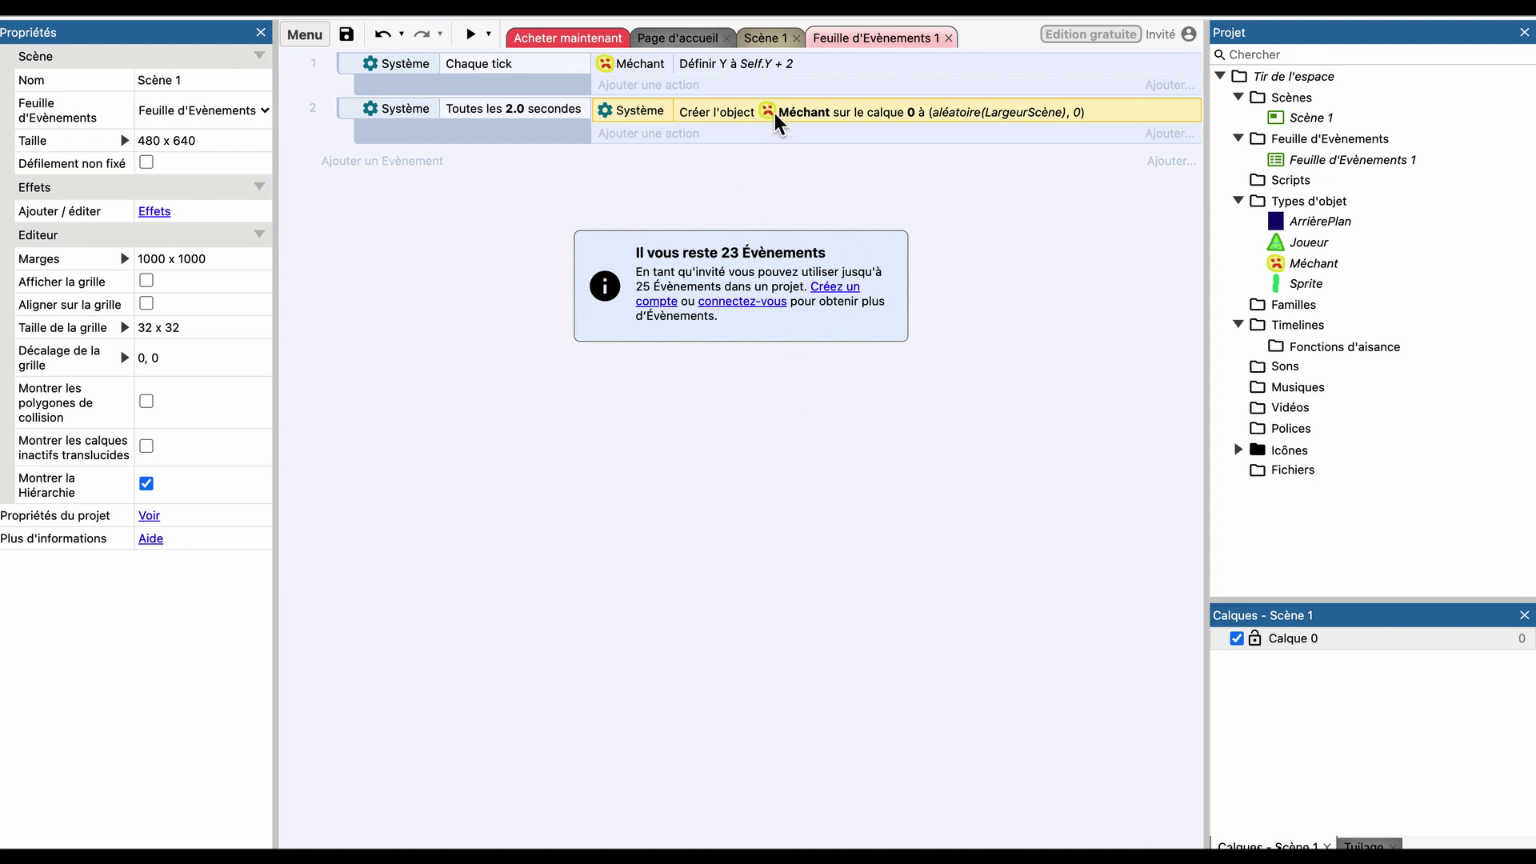
click(469, 35)
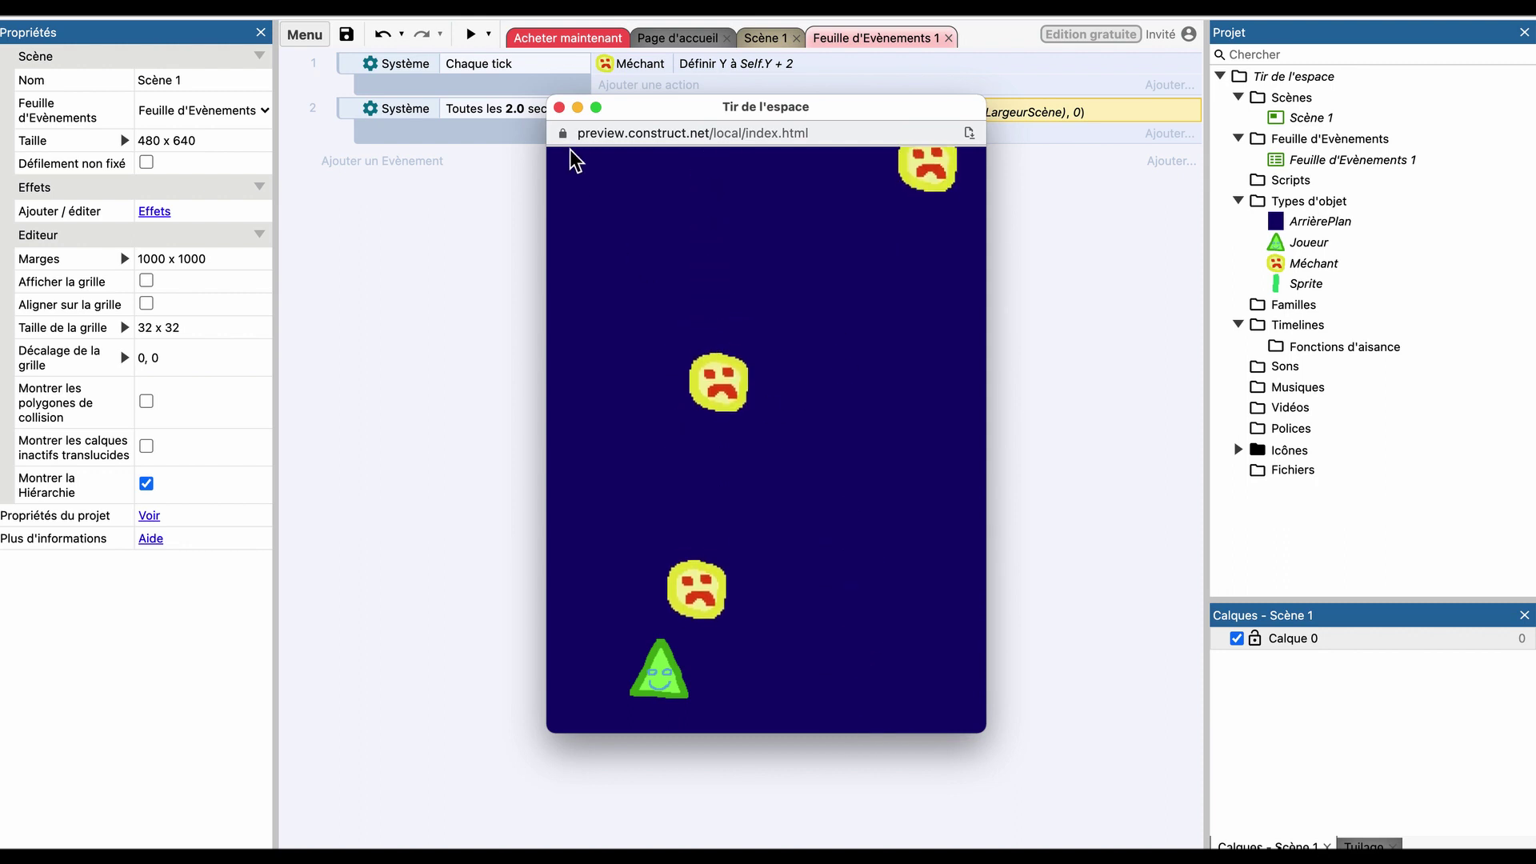
click(559, 108)
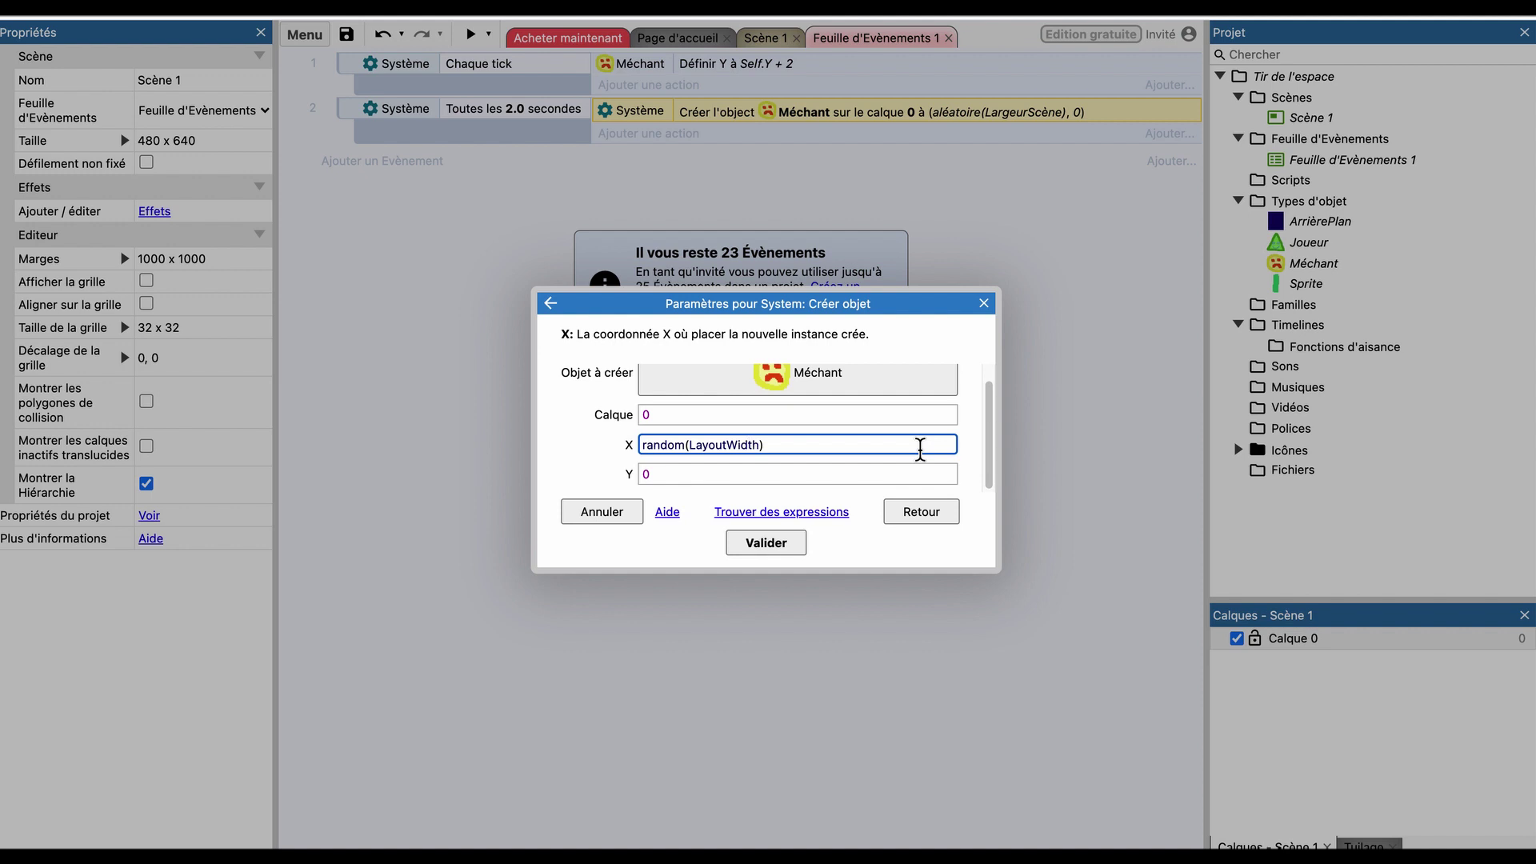
Change the Créer objet action's X coordinate to random(LayoutWidth - 100) + 50 and validate it.
click(849, 445)
key(Left)
text(- 100)
key(Right)
text(+ 50)
key(Tab)
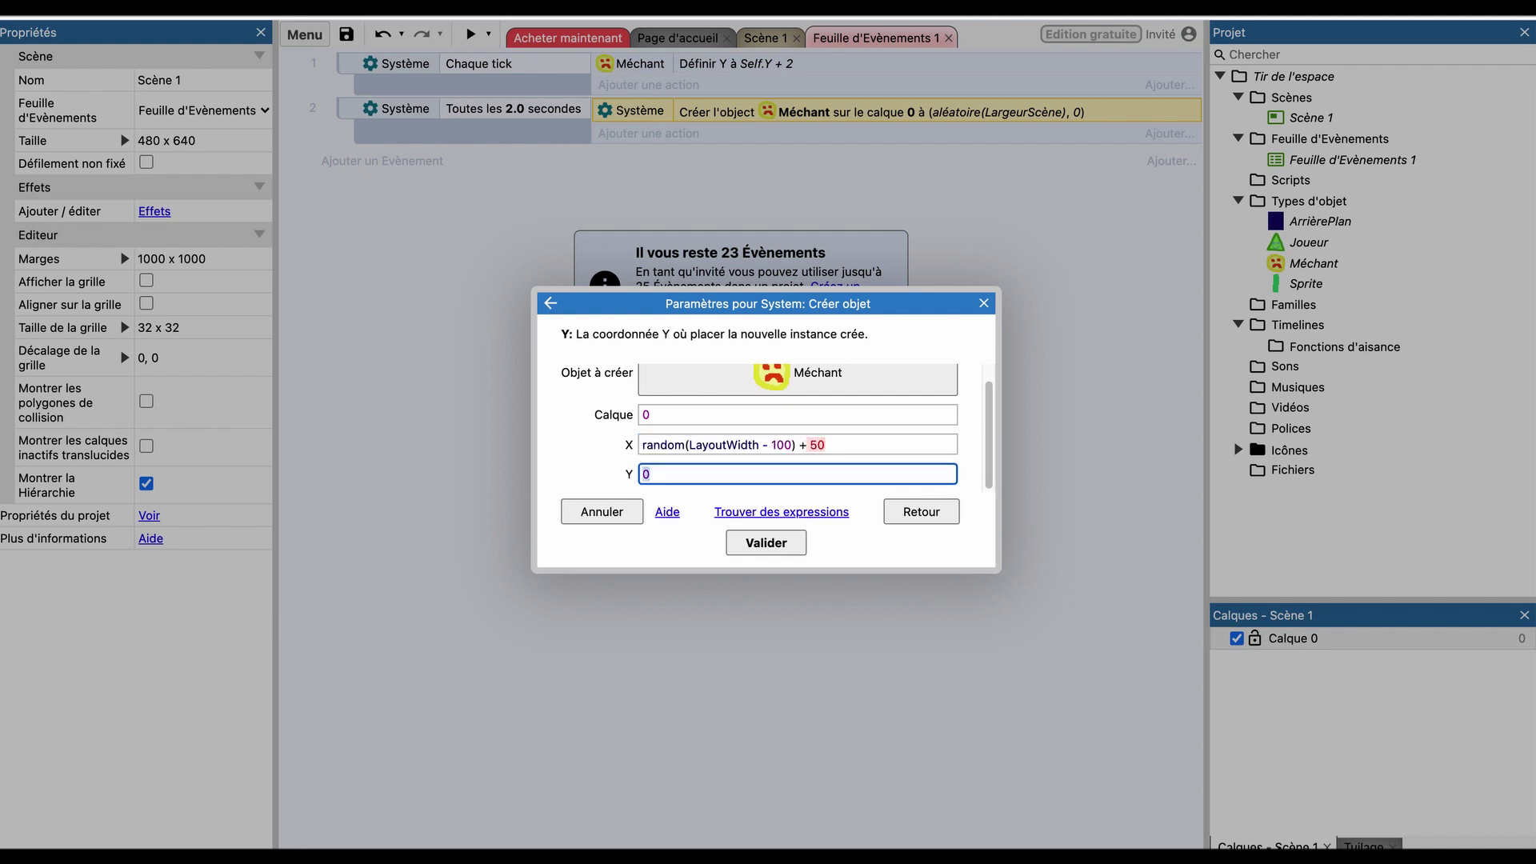
click(765, 543)
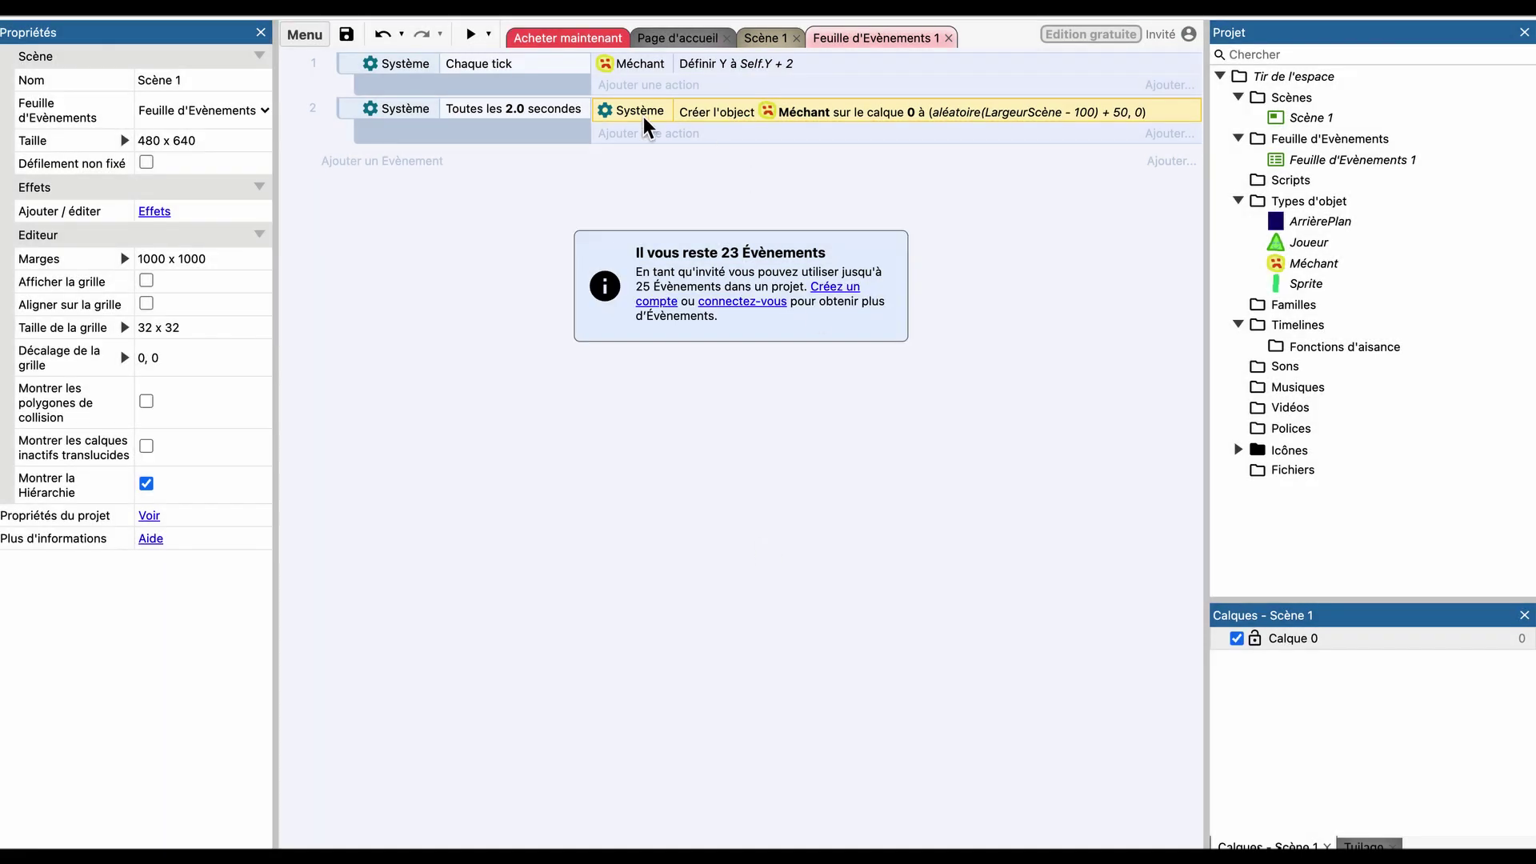
Try to set the interval of the Toutes les X secondes condition to 0,5.
double_click(535, 106)
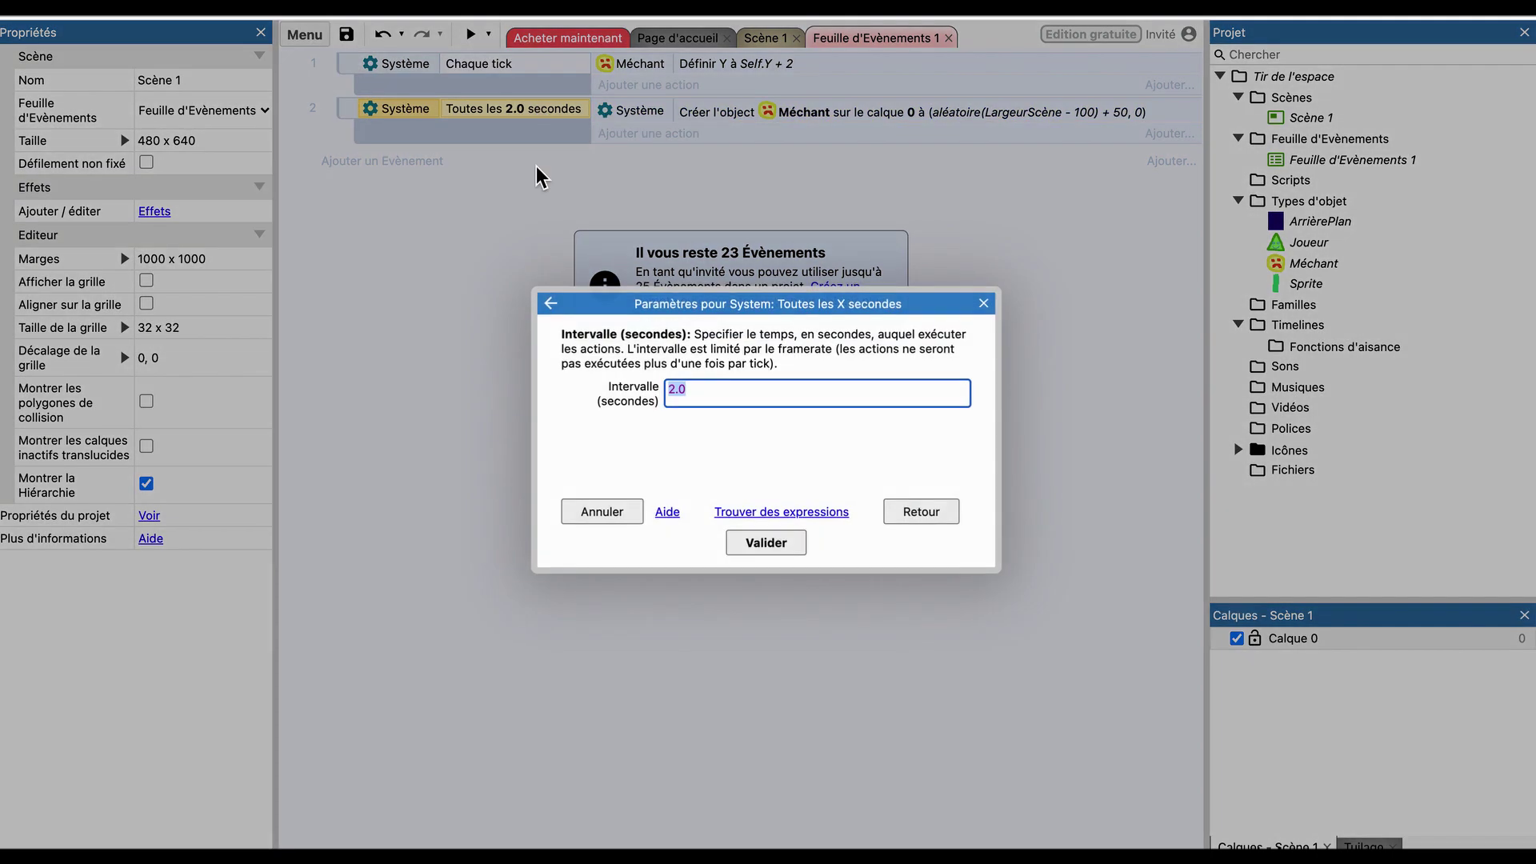
drag(720, 384, 531, 391)
text(0,5)
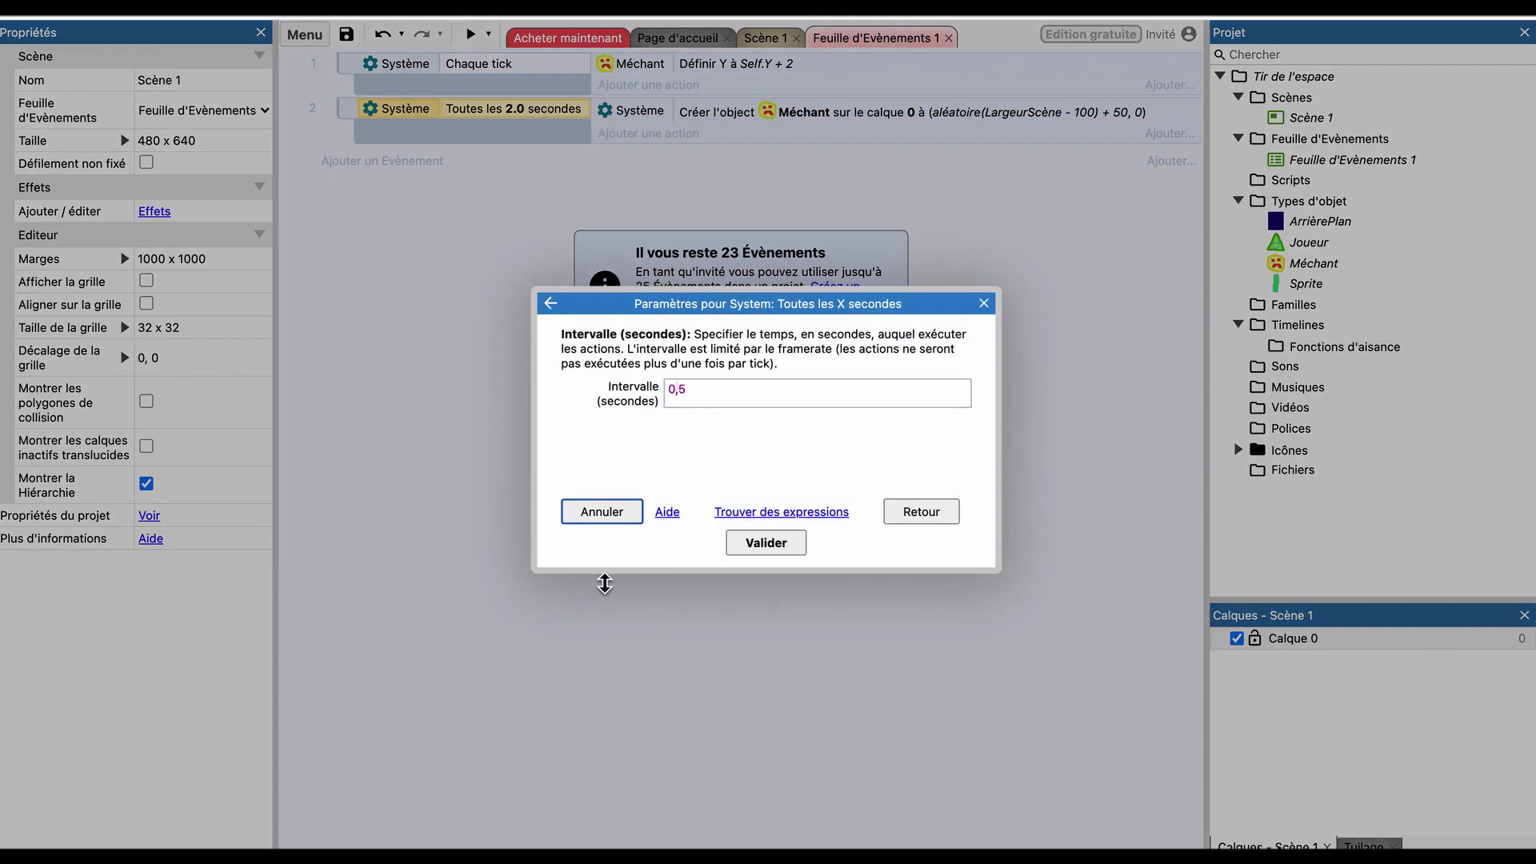
click(775, 546)
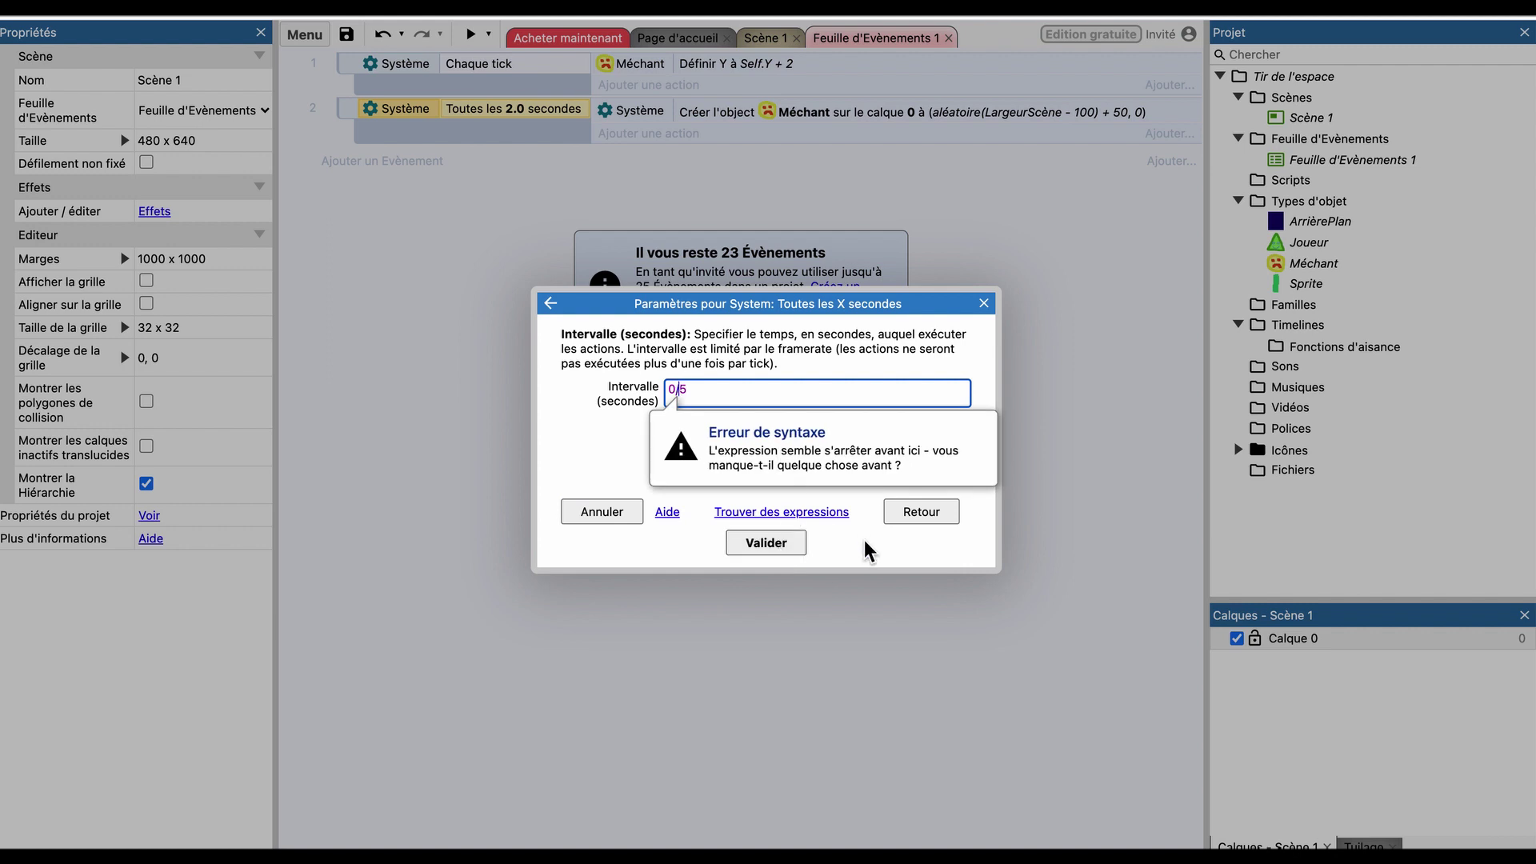
Set the enemy creation event's interval to 0.5 seconds and preview the game.
key(BackSpace)
text(.)
key(Escape)
click(768, 546)
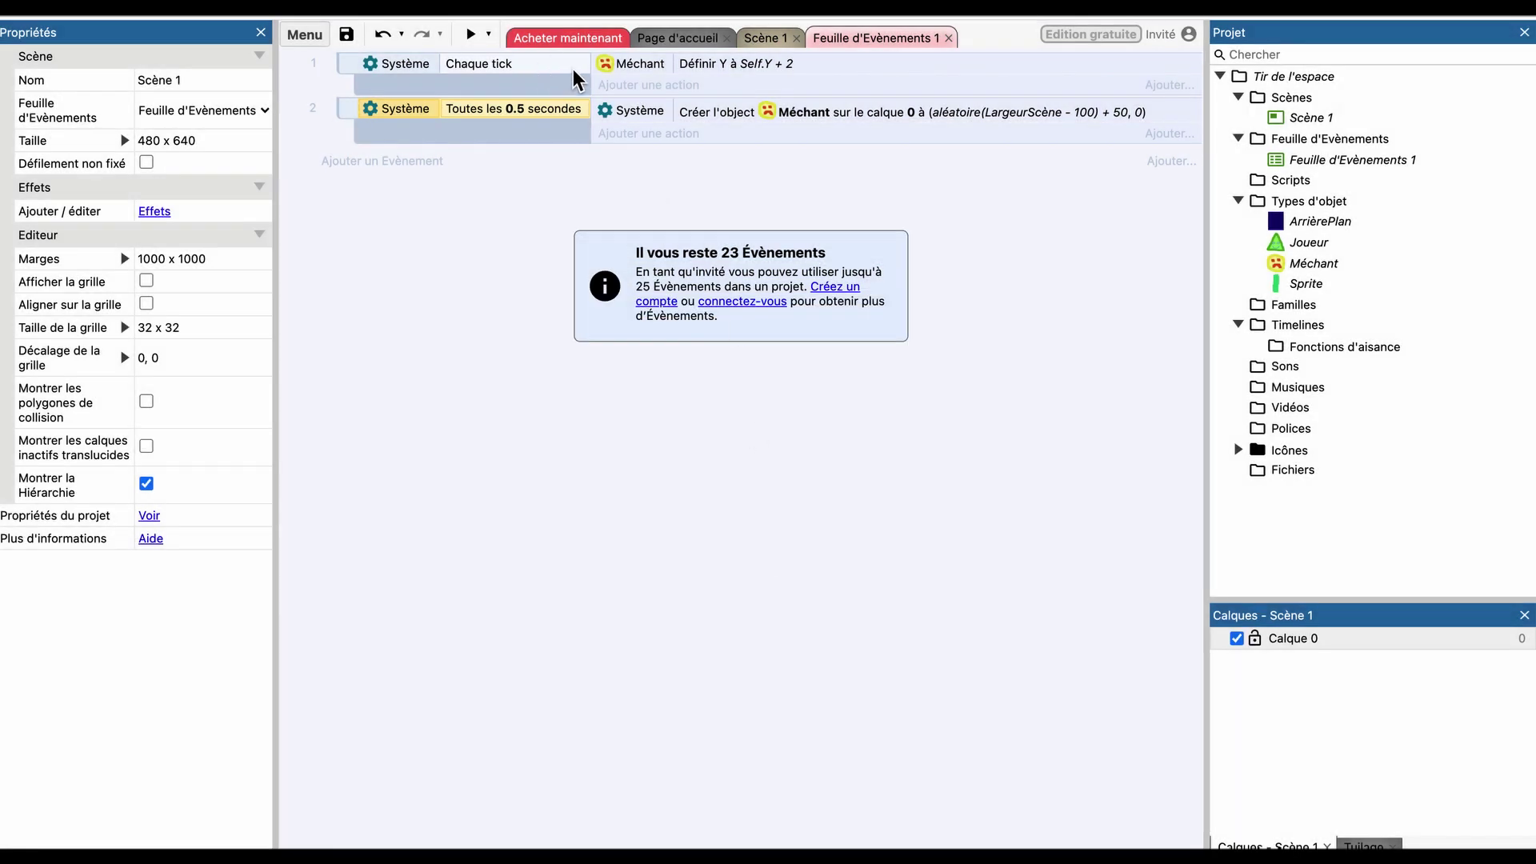
click(471, 34)
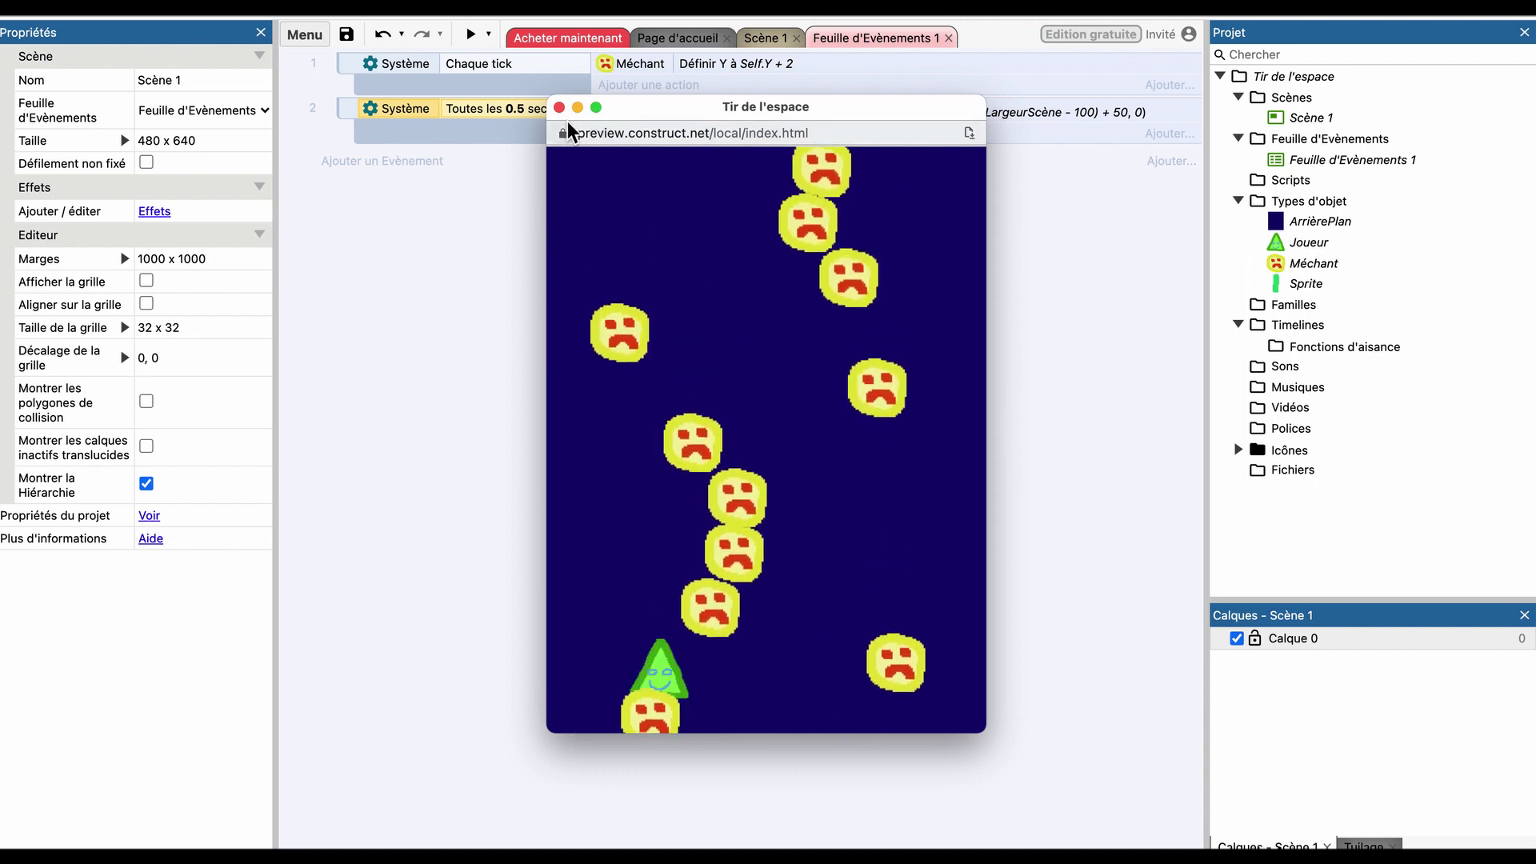
key(super+w)
Set the interval of the event that creates Méchant objects to 2 seconds.
double_click(535, 108)
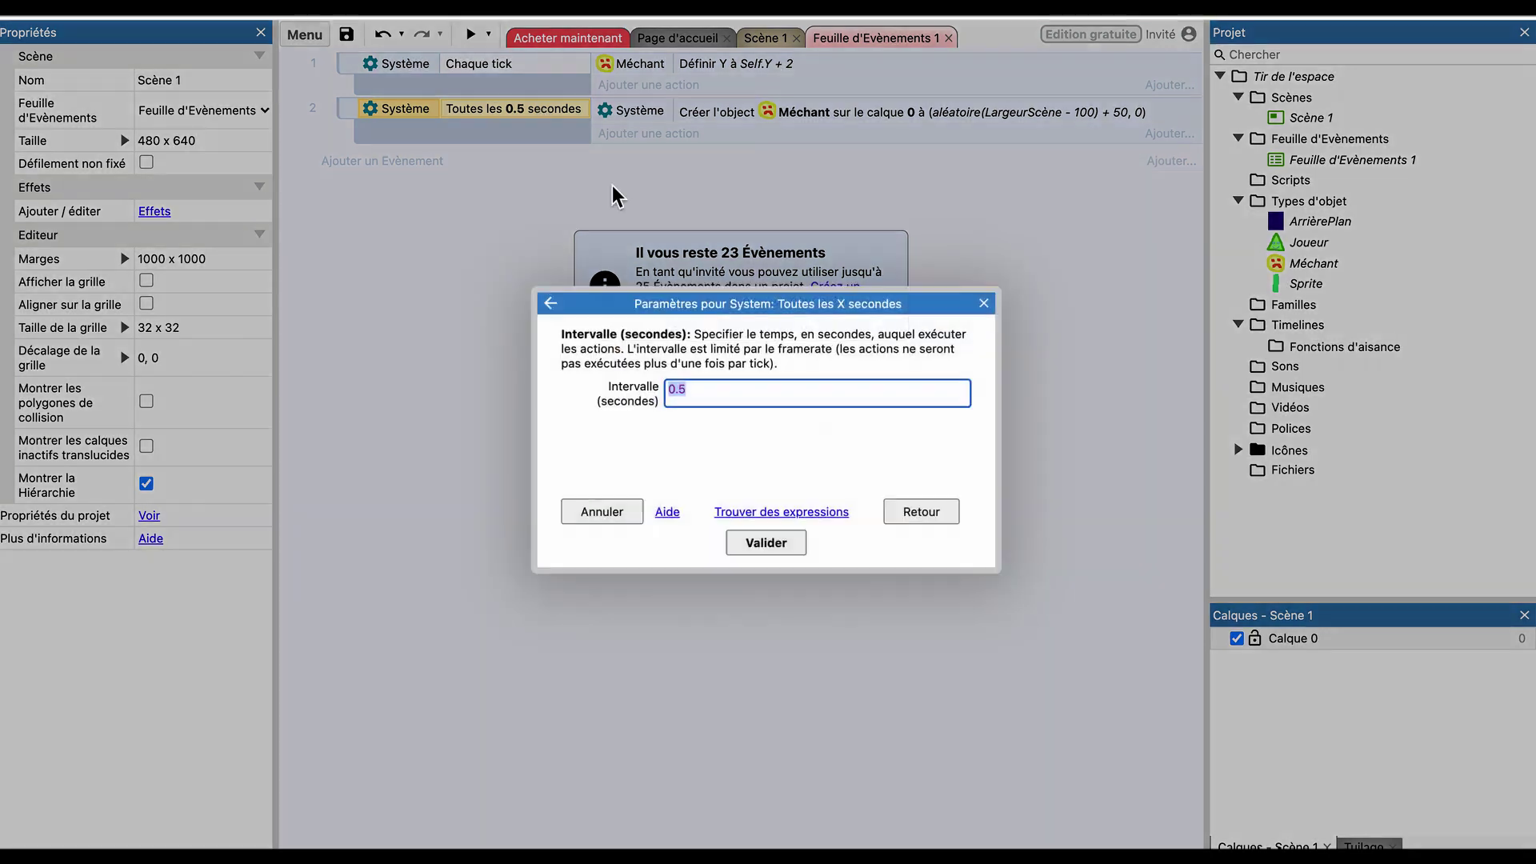
text(2)
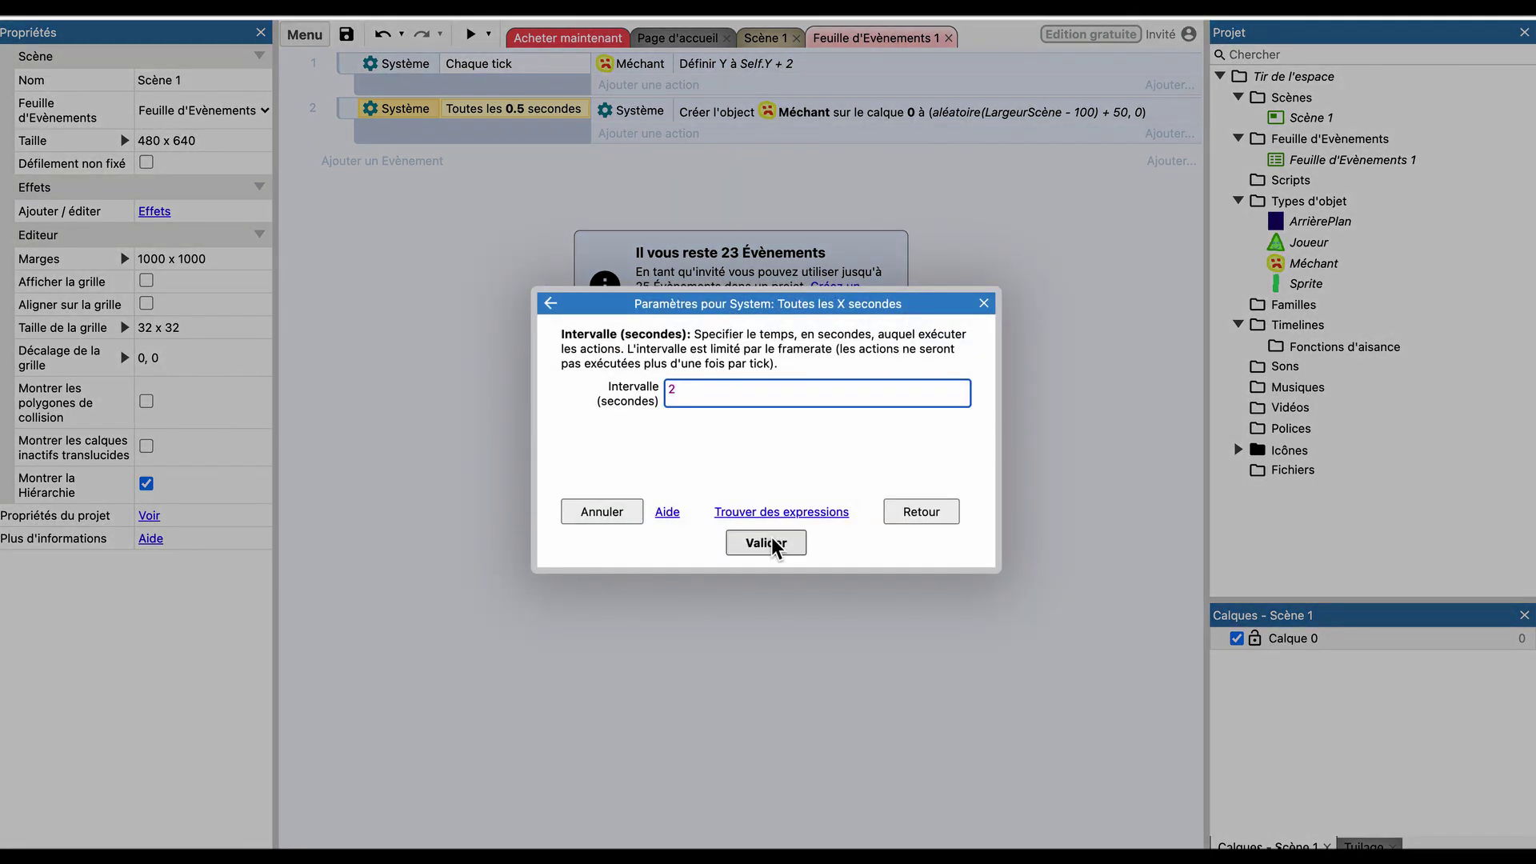
click(765, 543)
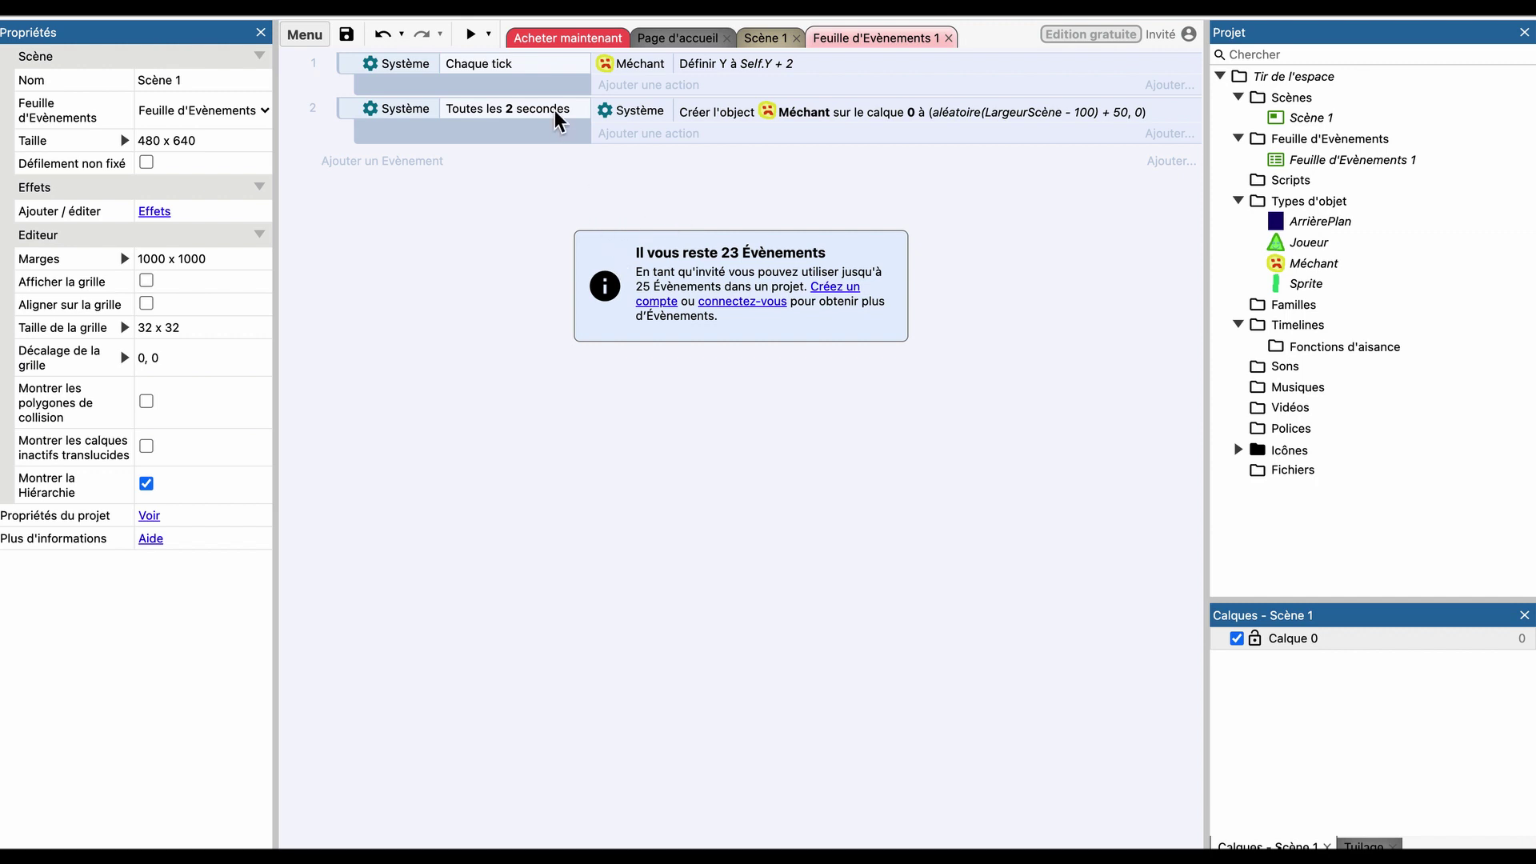
Add the Clavier input object to the project from Scène 1.
click(762, 41)
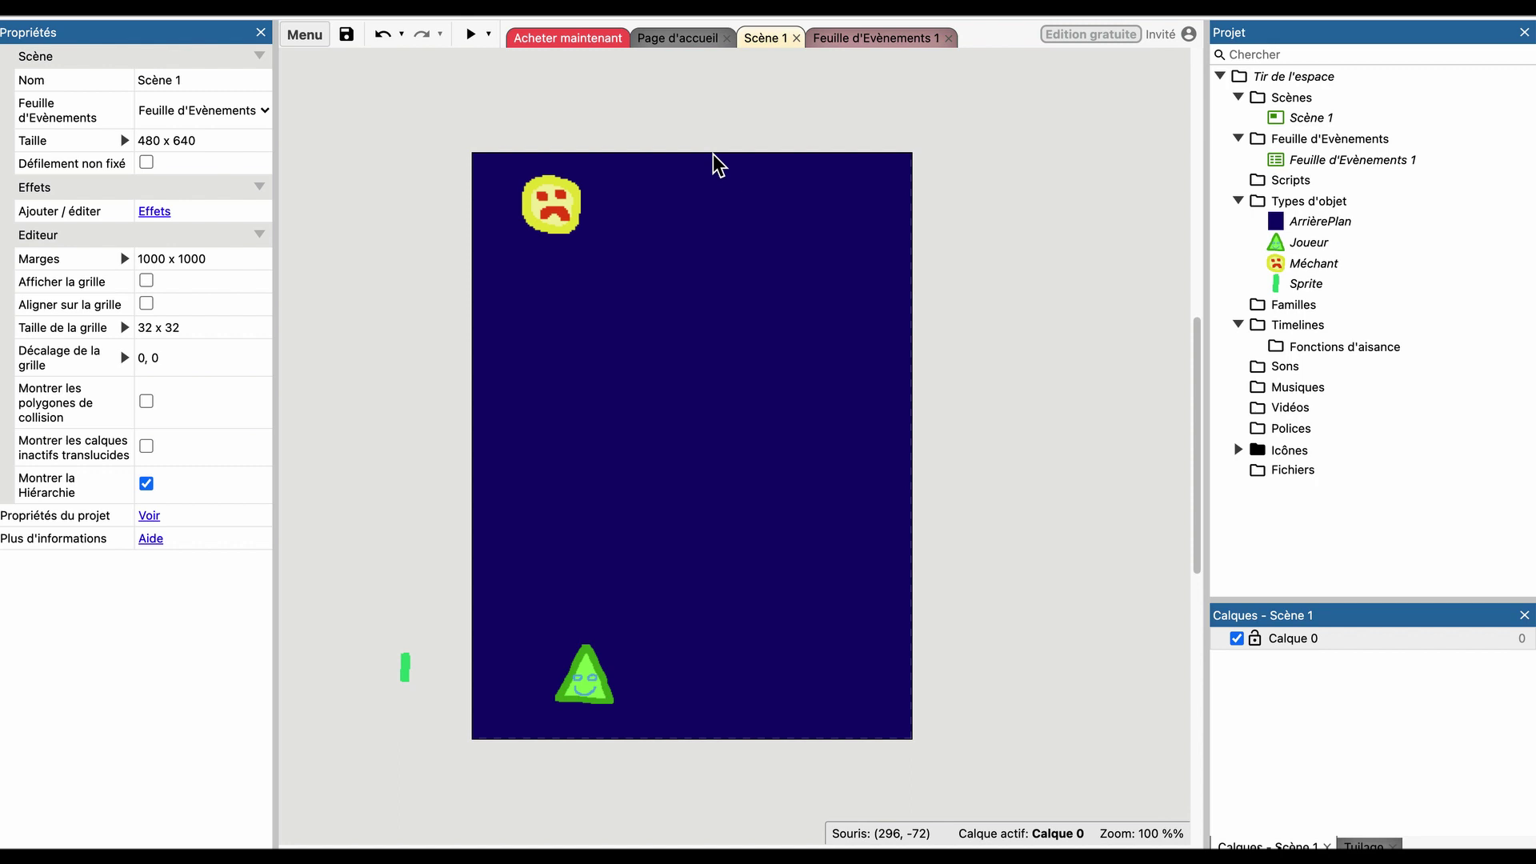
right_click(1098, 285)
click(1113, 300)
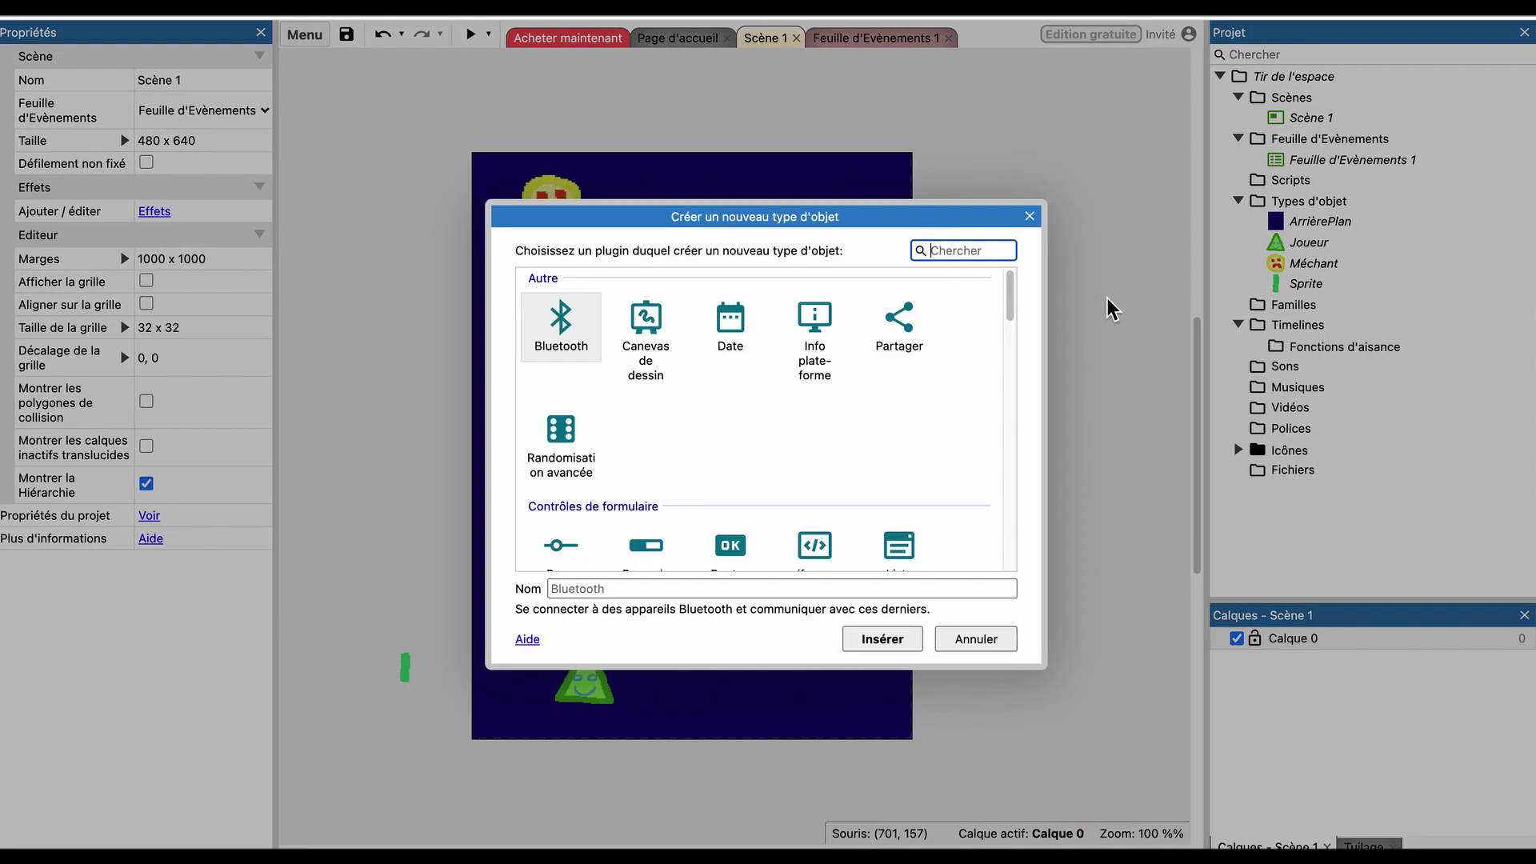
text(cla)
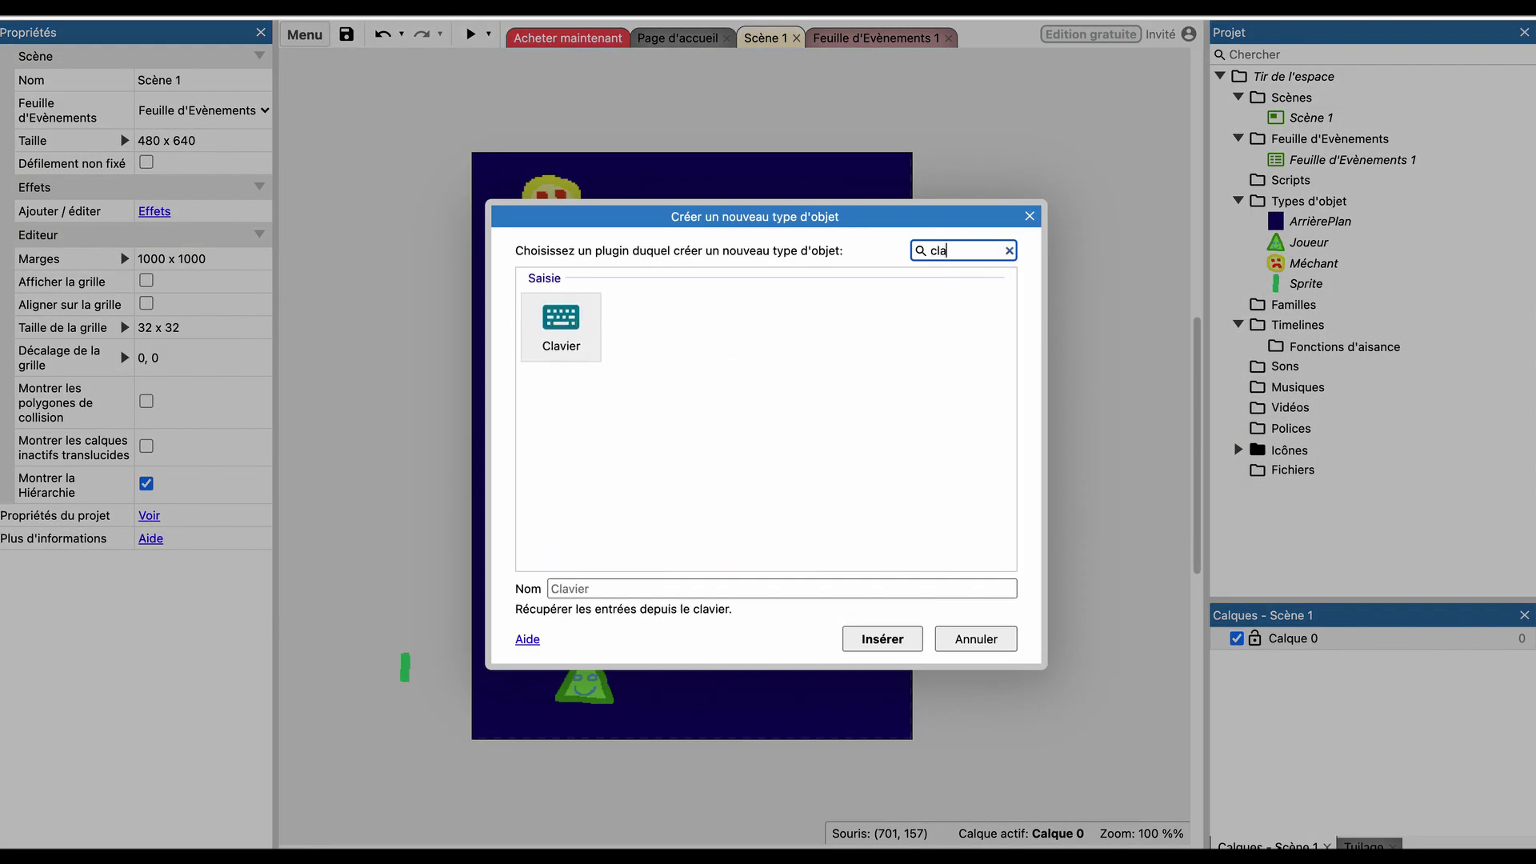
click(589, 322)
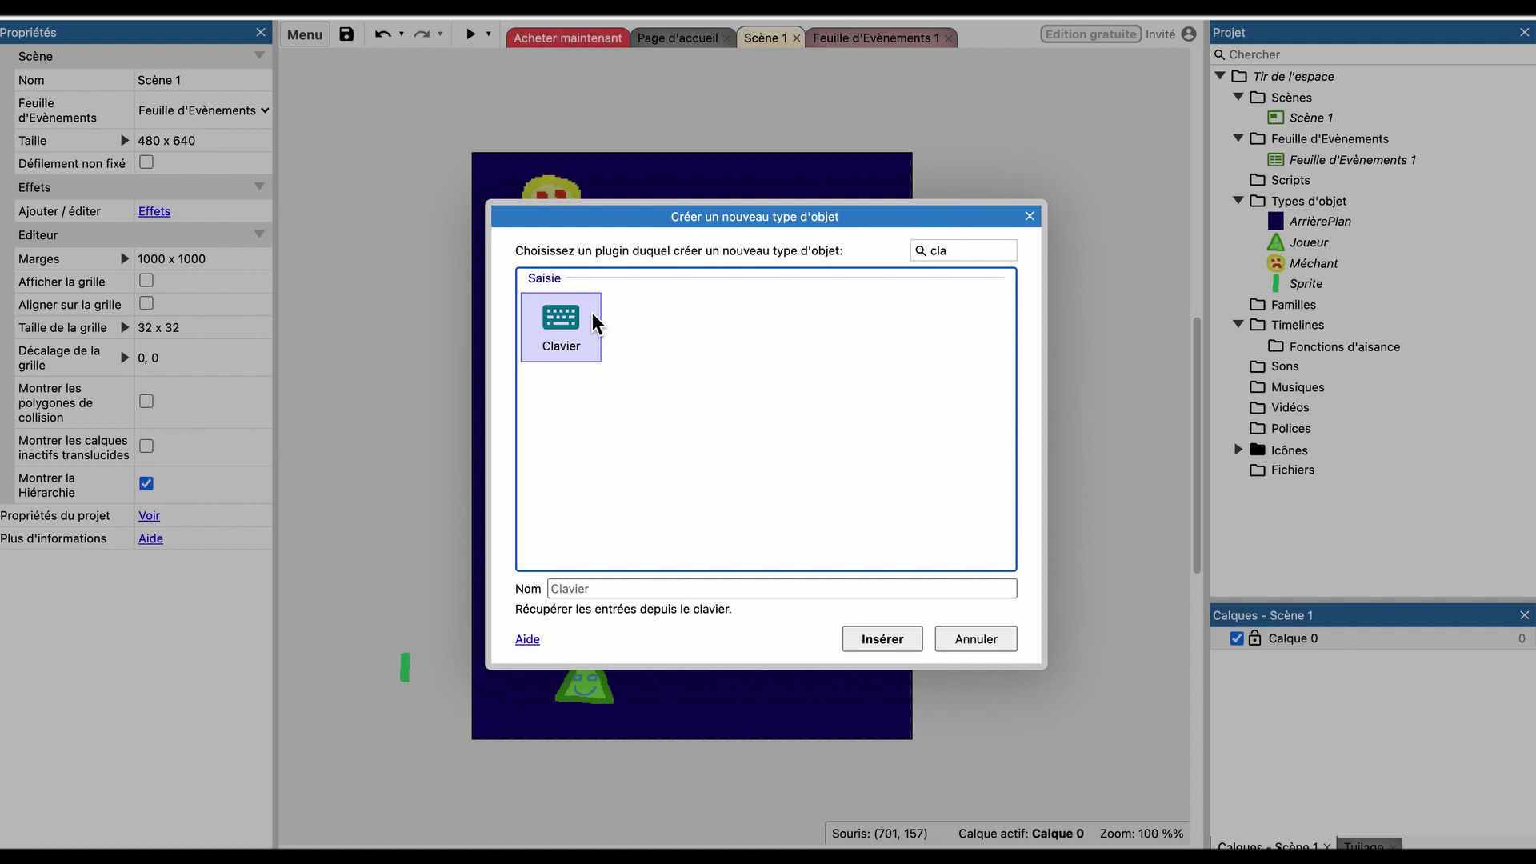
double_click(594, 324)
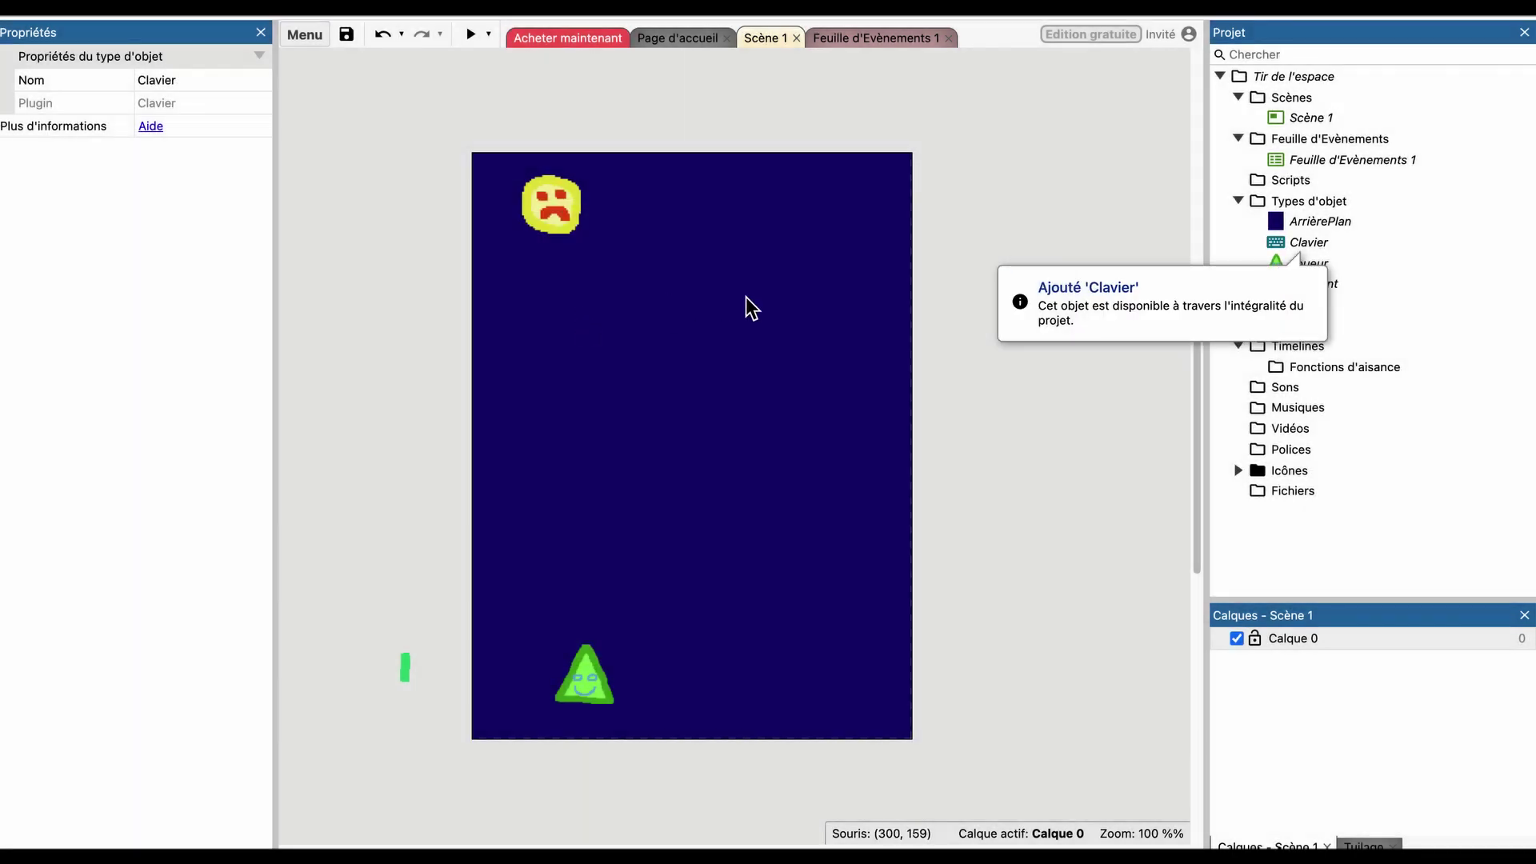
Add an event to Feuille d'Evènements 1 with the Clavier condition "Lors de la pression d'une touche" for the Espace key.
click(883, 40)
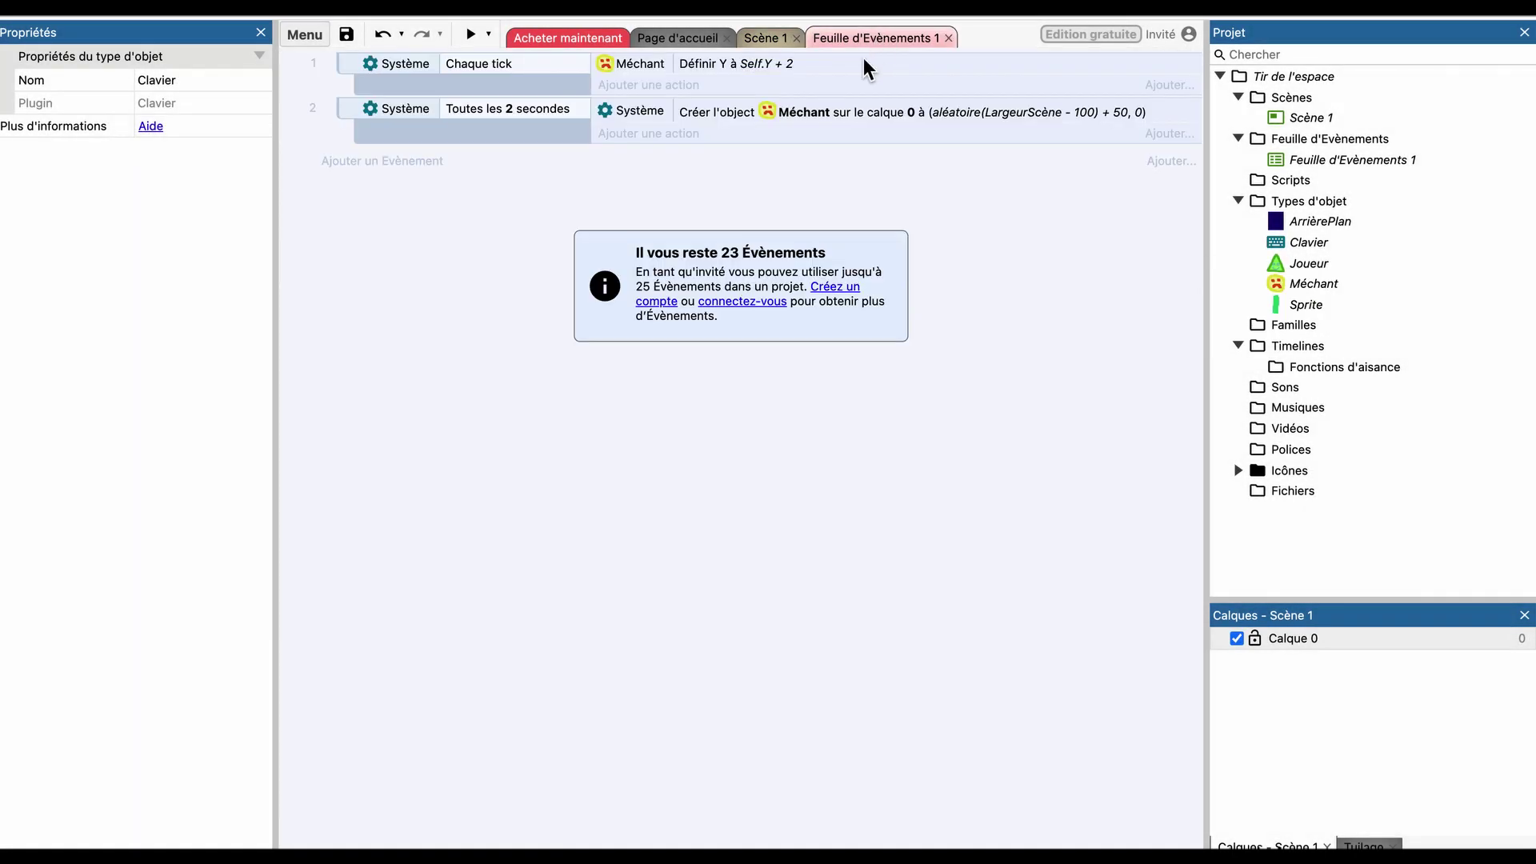
click(419, 163)
click(737, 288)
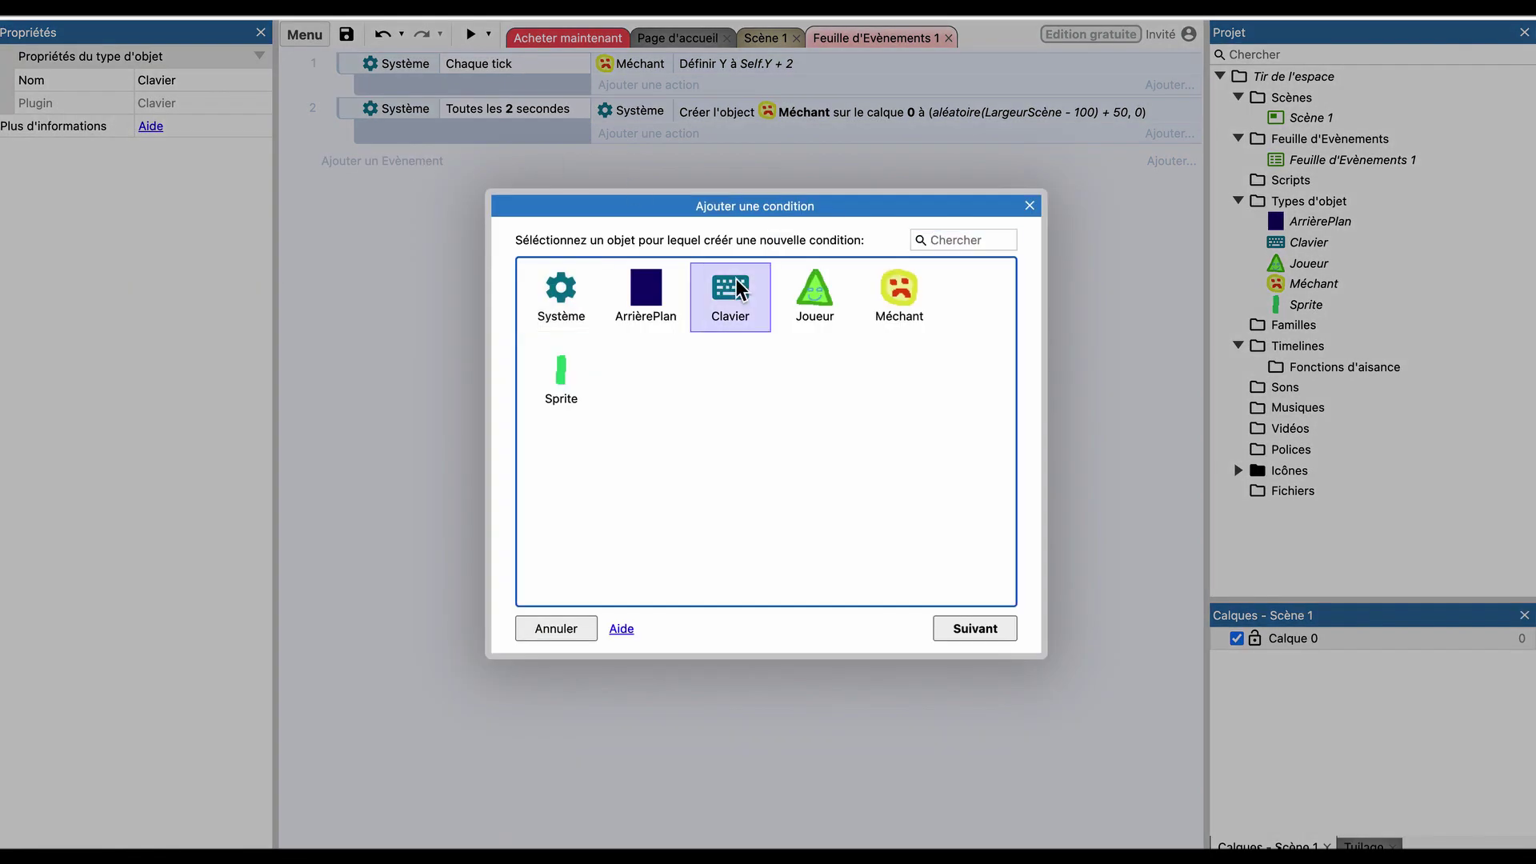
double_click(736, 279)
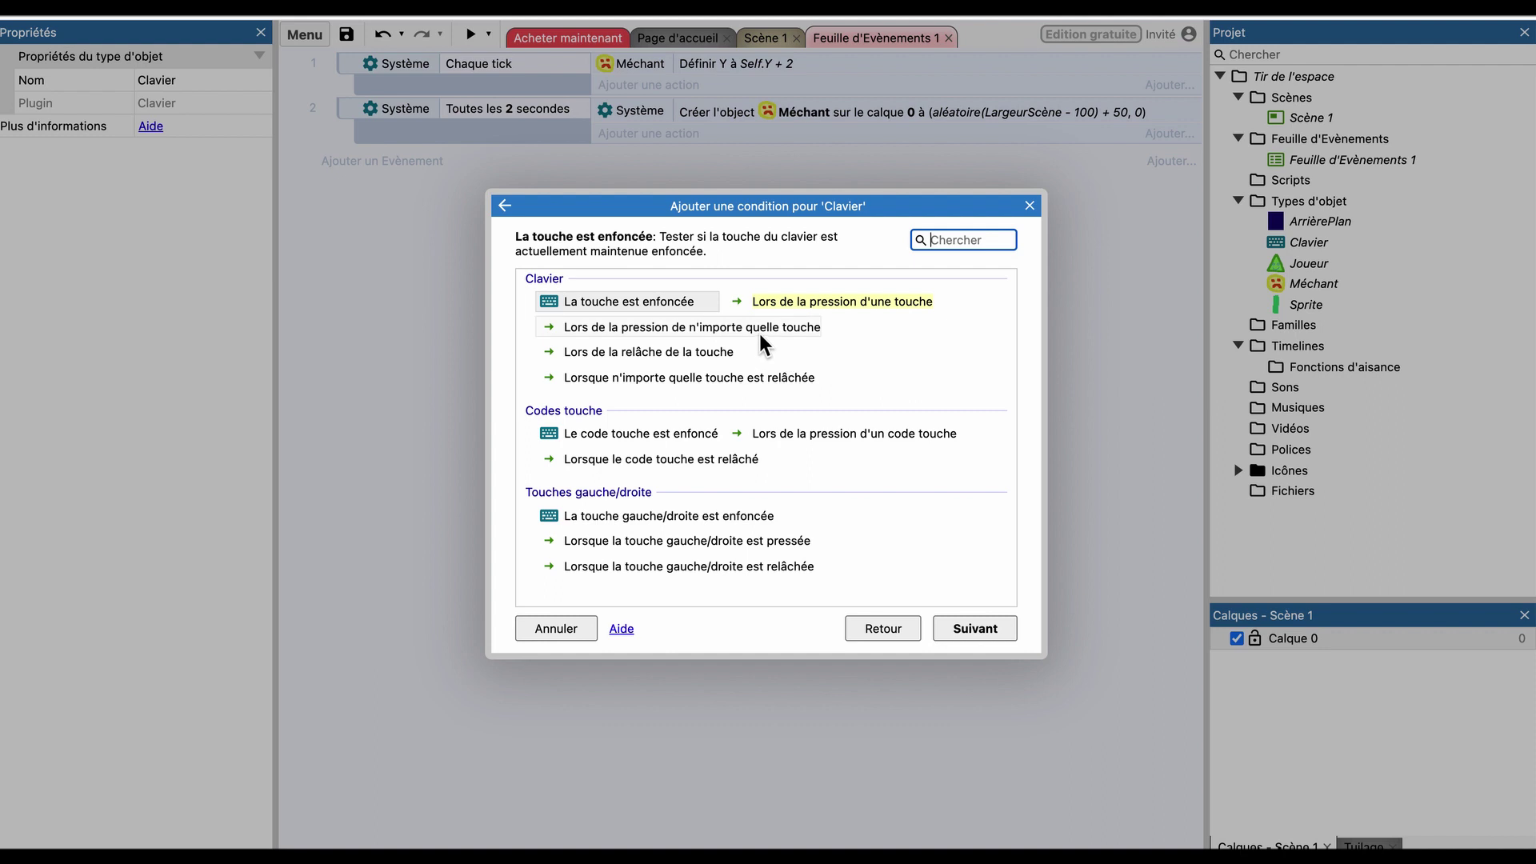
click(891, 308)
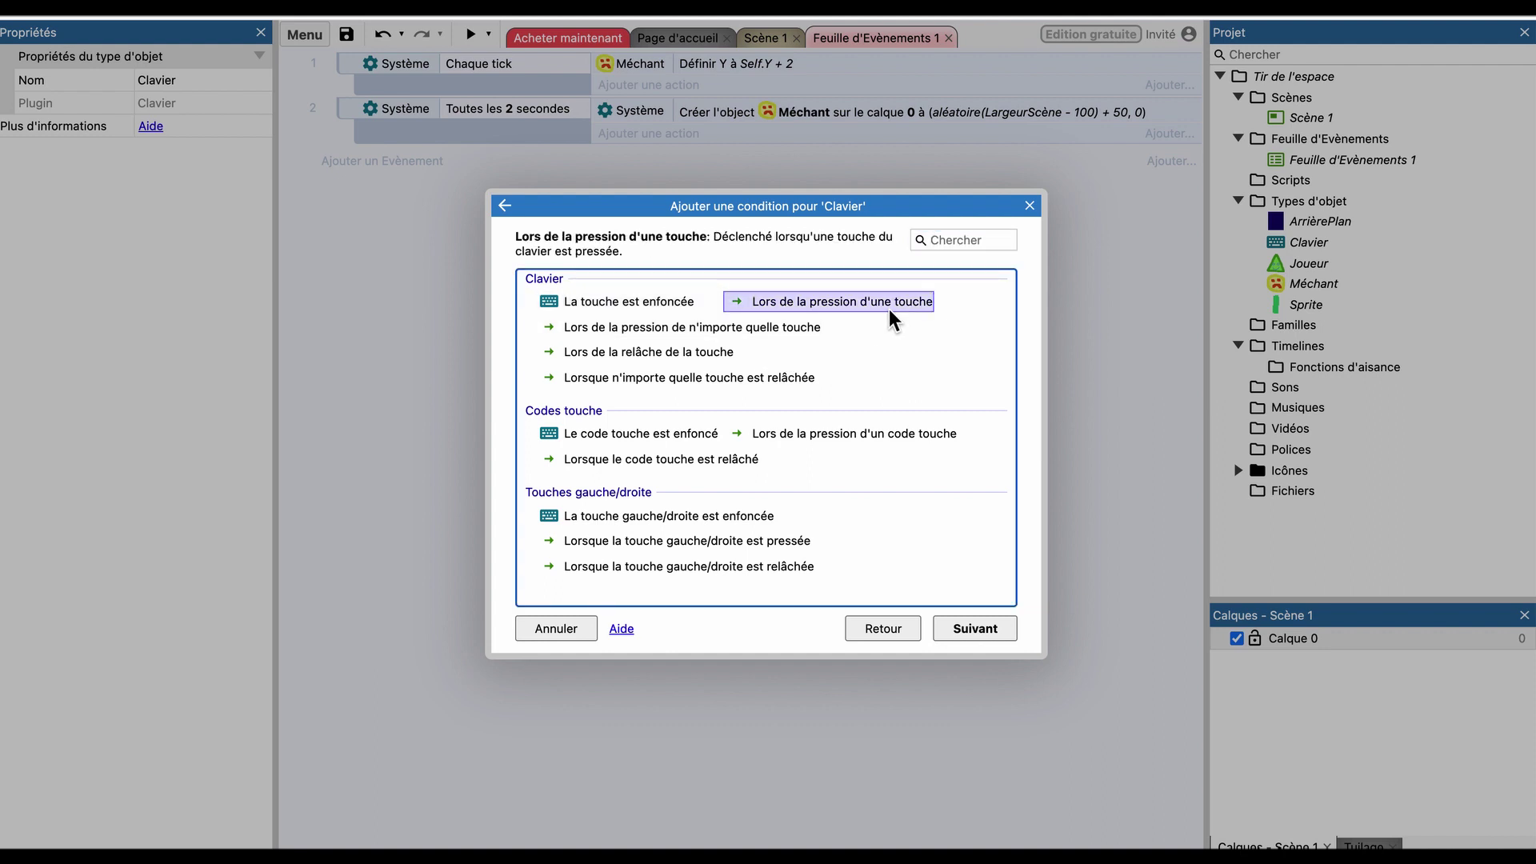
double_click(851, 304)
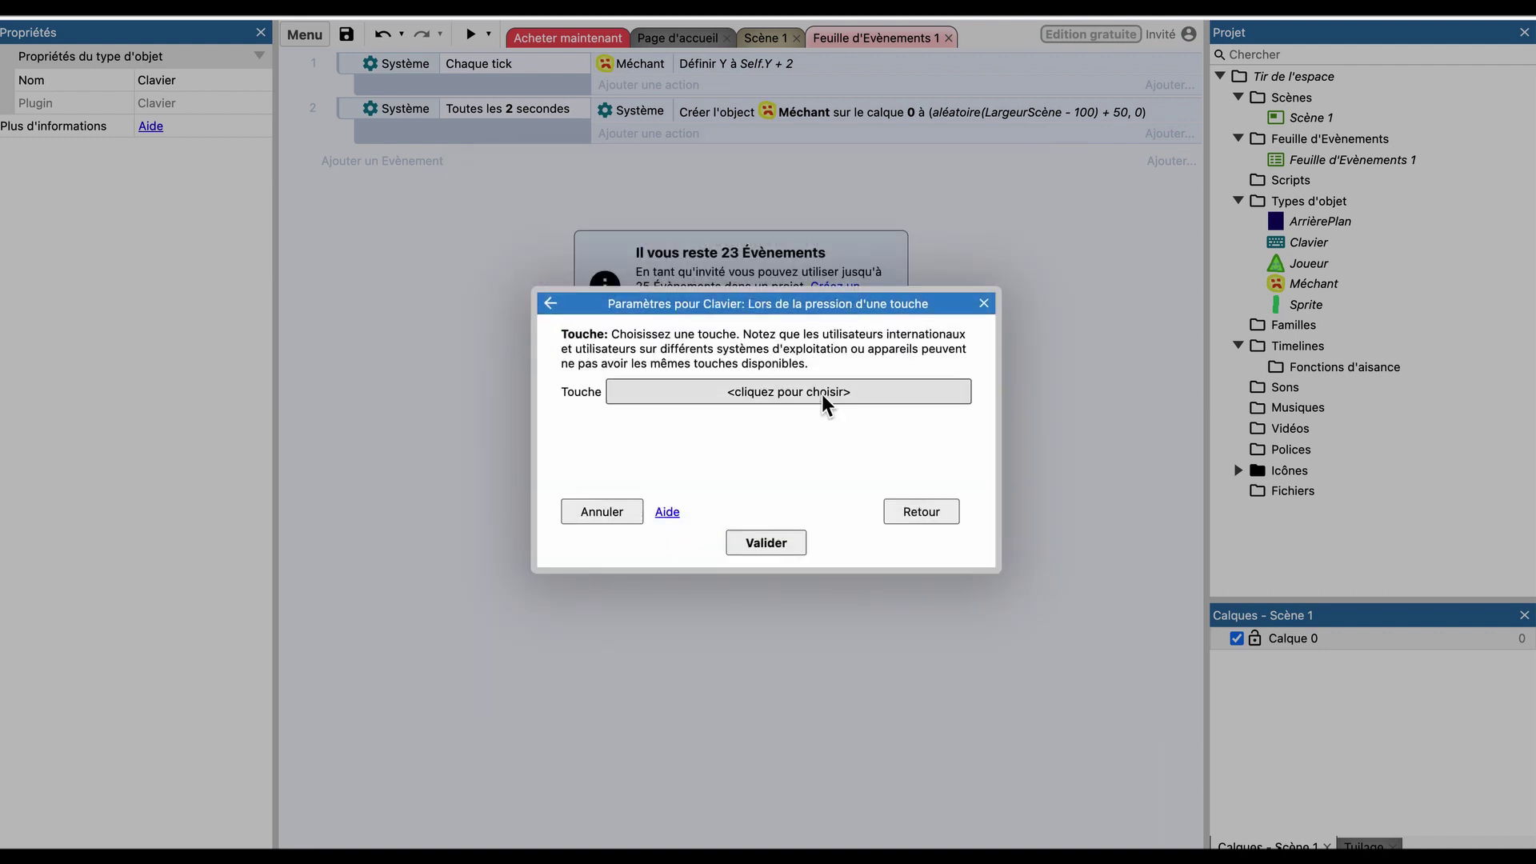
click(823, 393)
key(space)
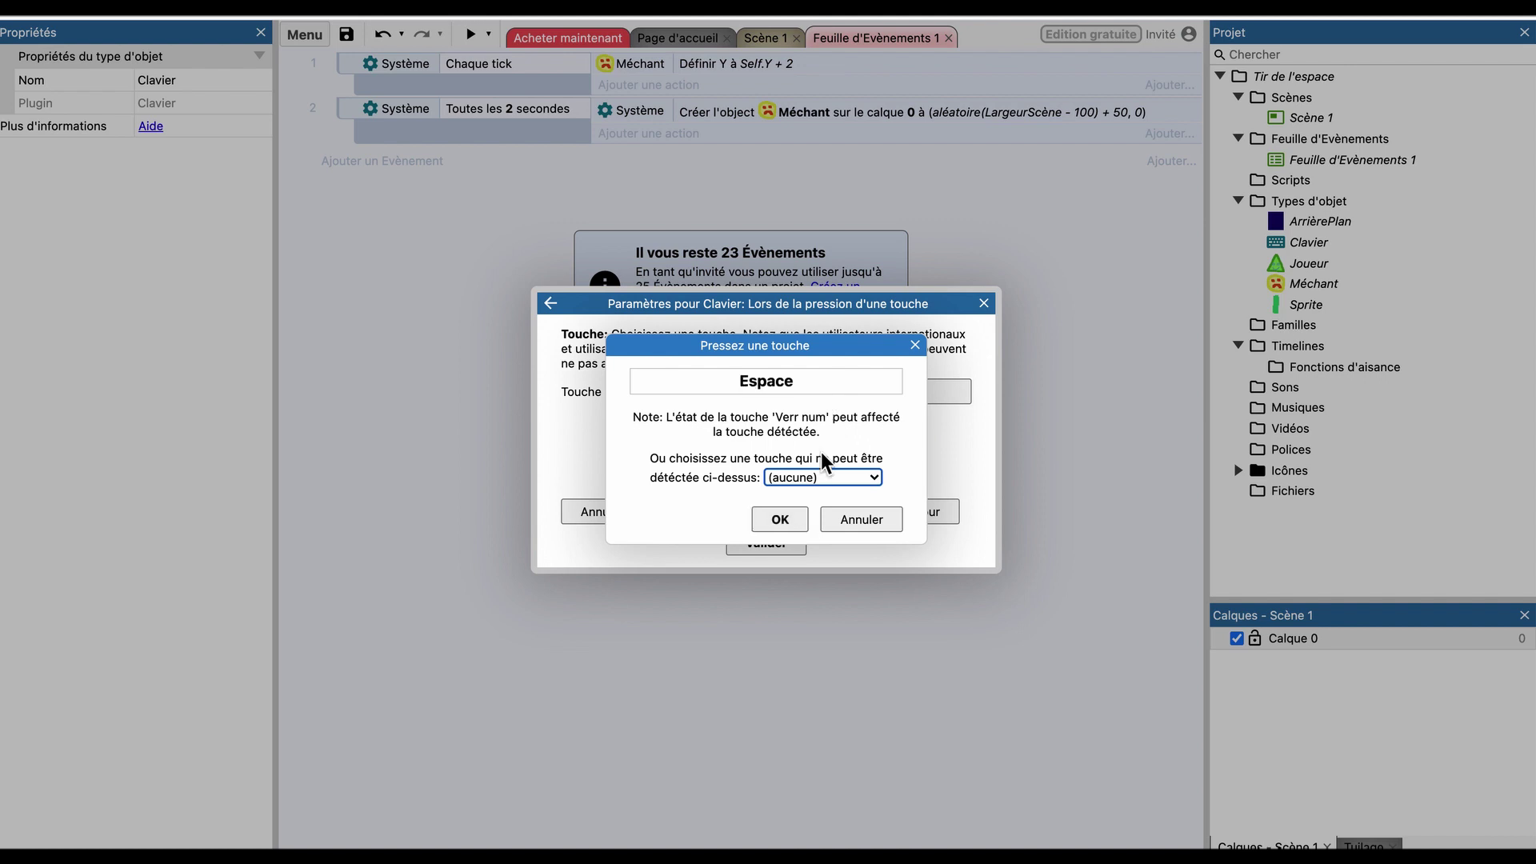
click(778, 515)
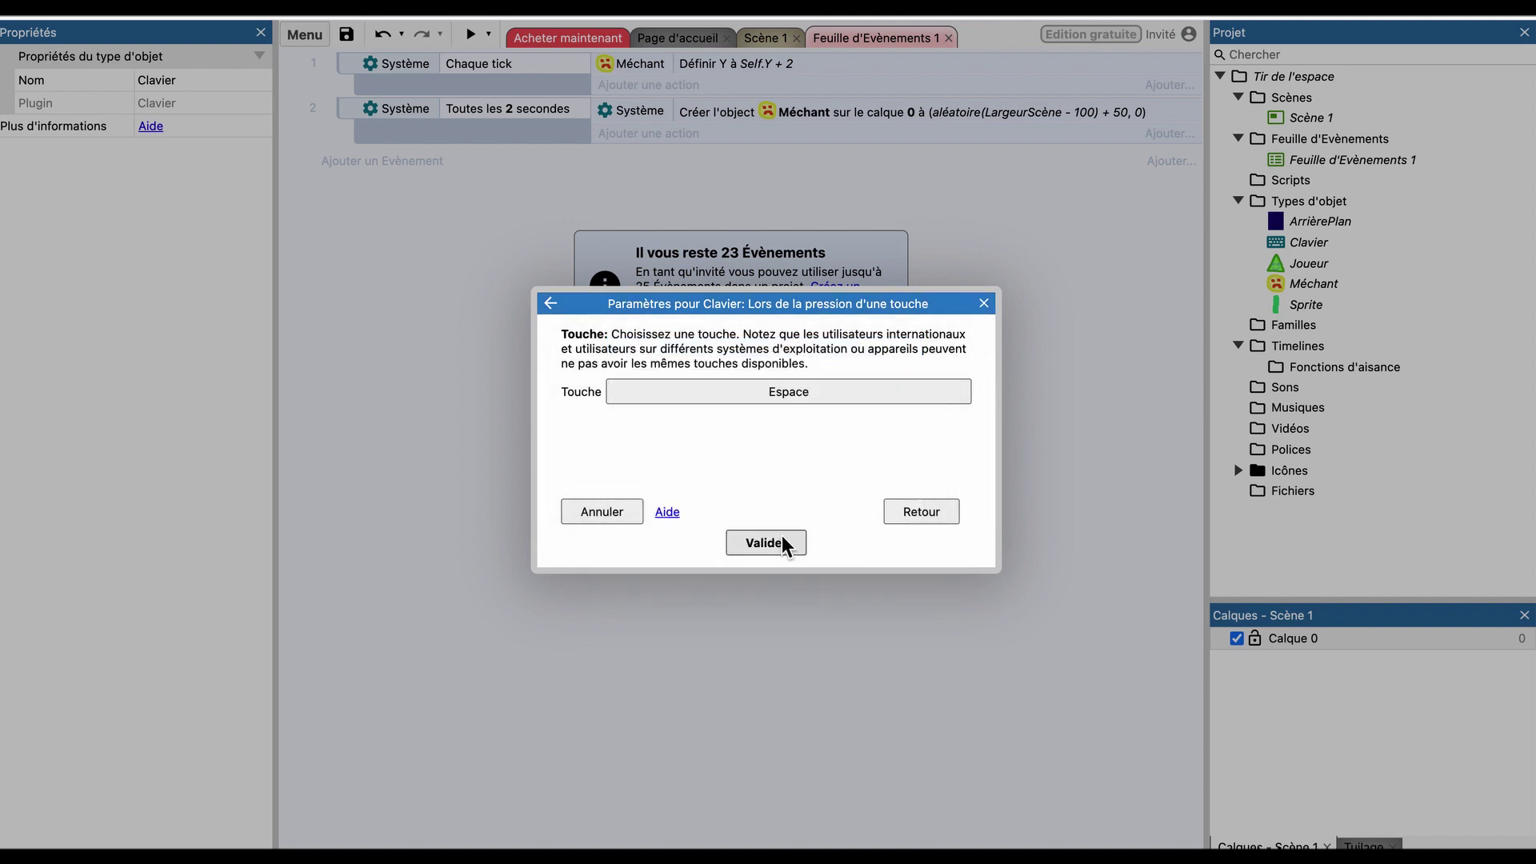
click(780, 541)
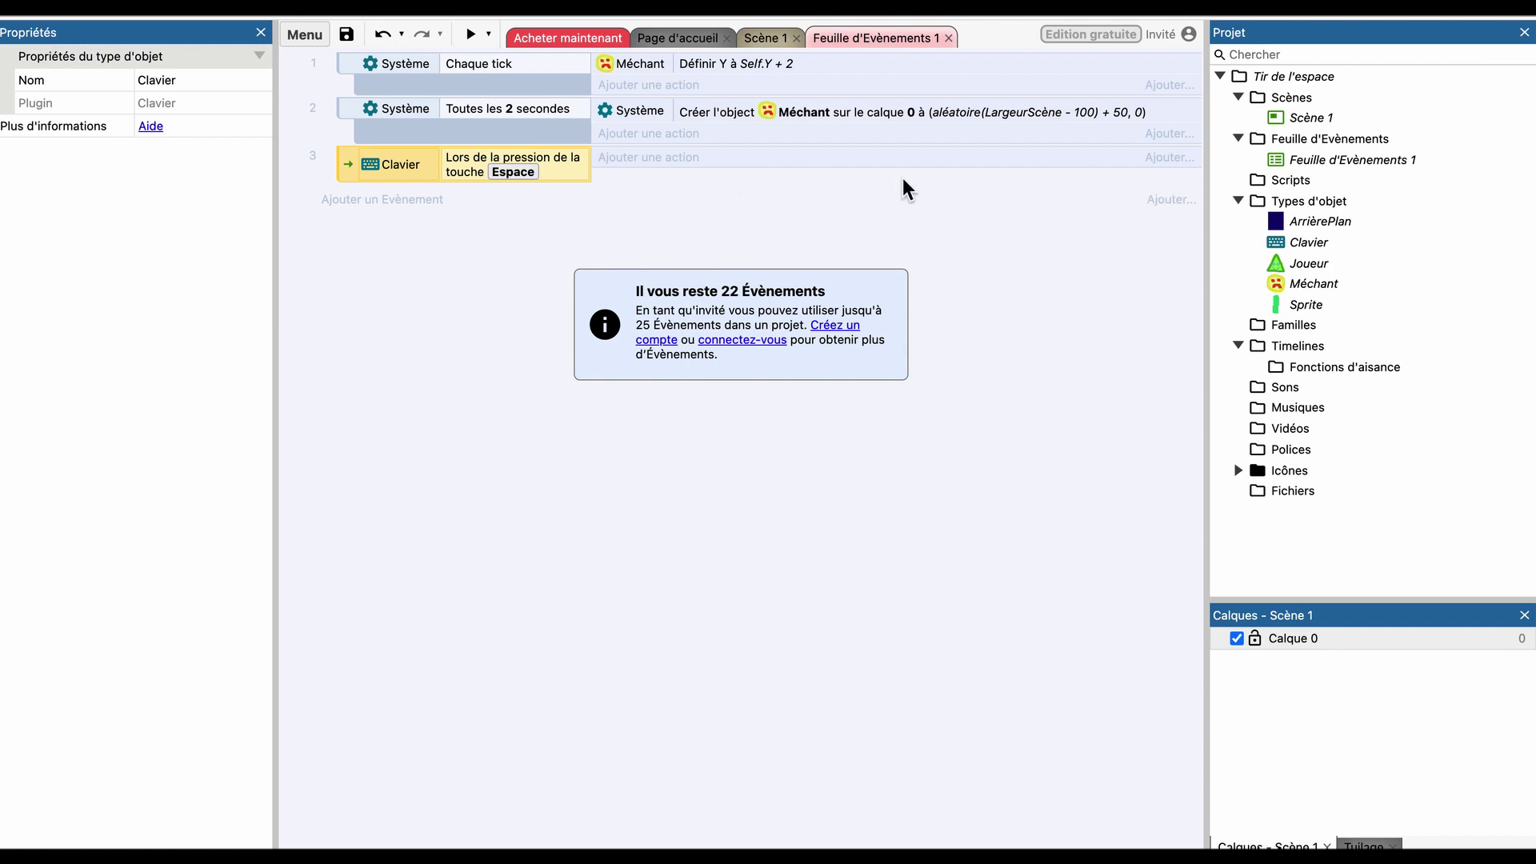
Add a Joueur action to the Espace event, "Faire apparaître un autre objet", spawning Sprite on layer 0 at image point 1.
click(639, 159)
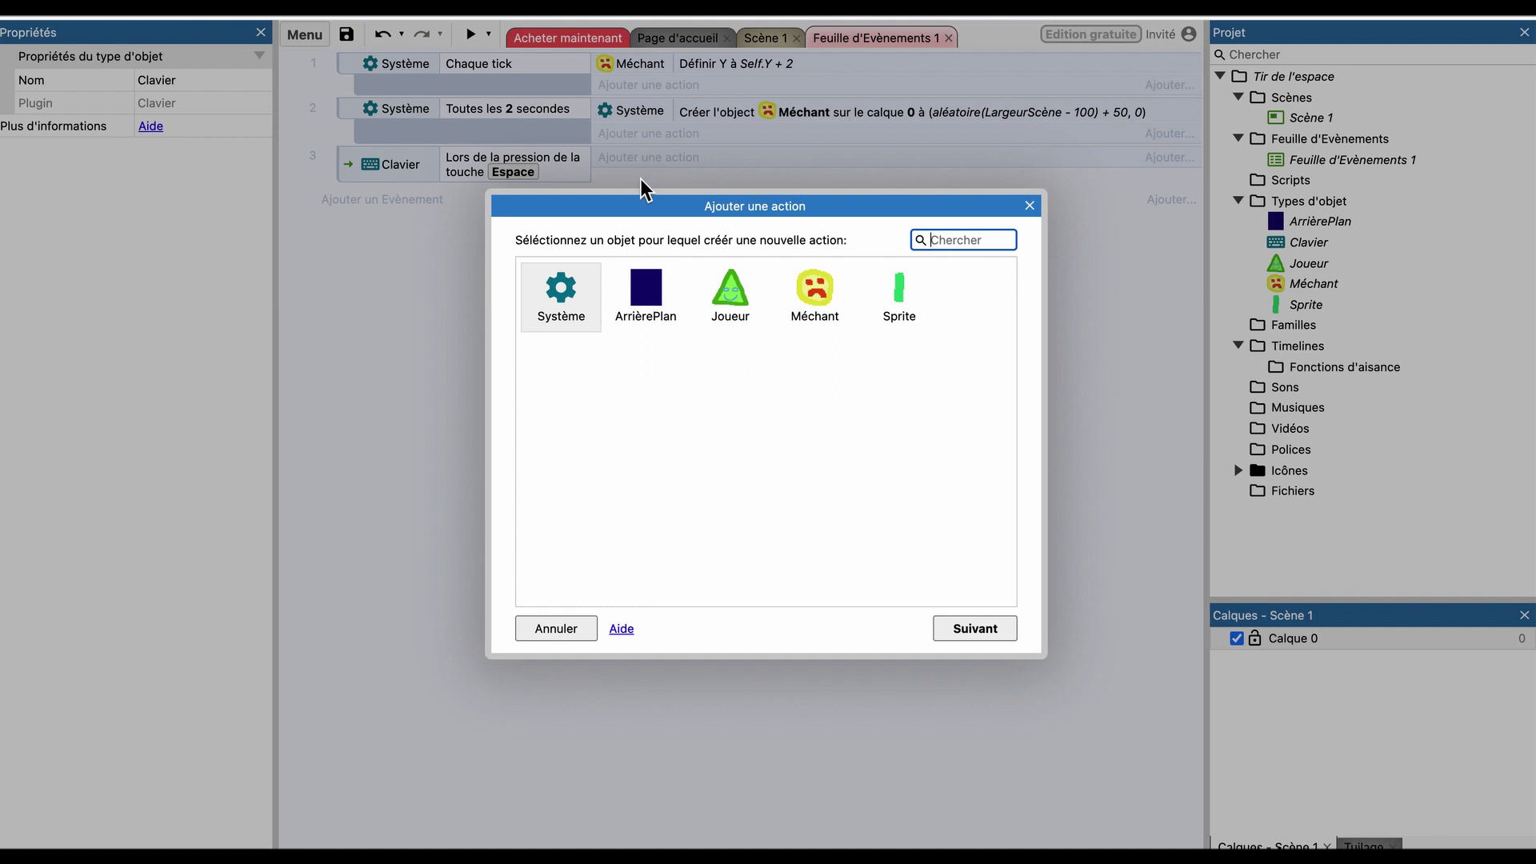
click(728, 299)
double_click(727, 299)
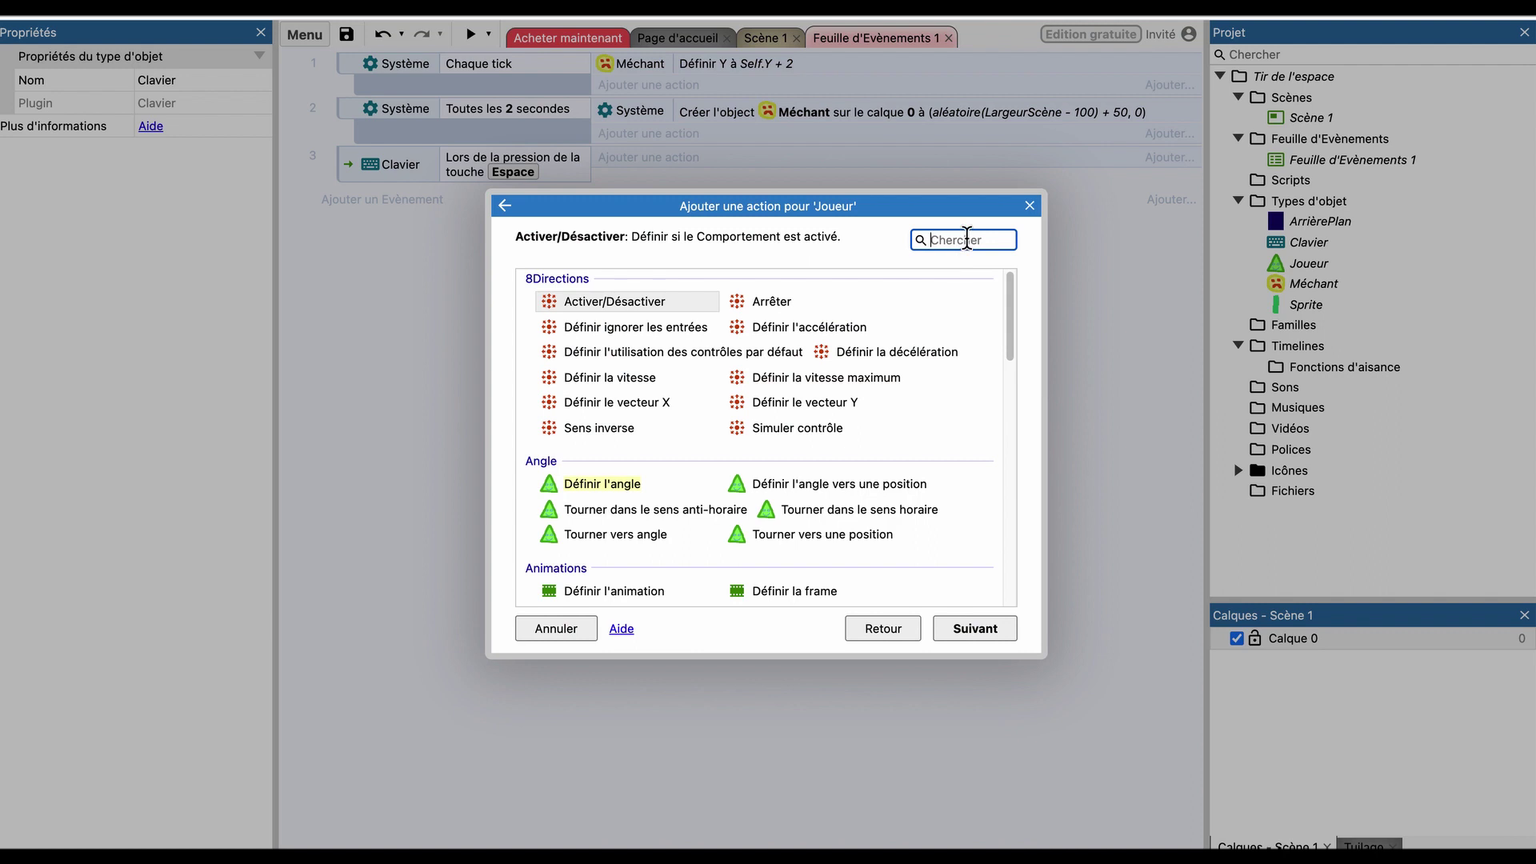
text(fa)
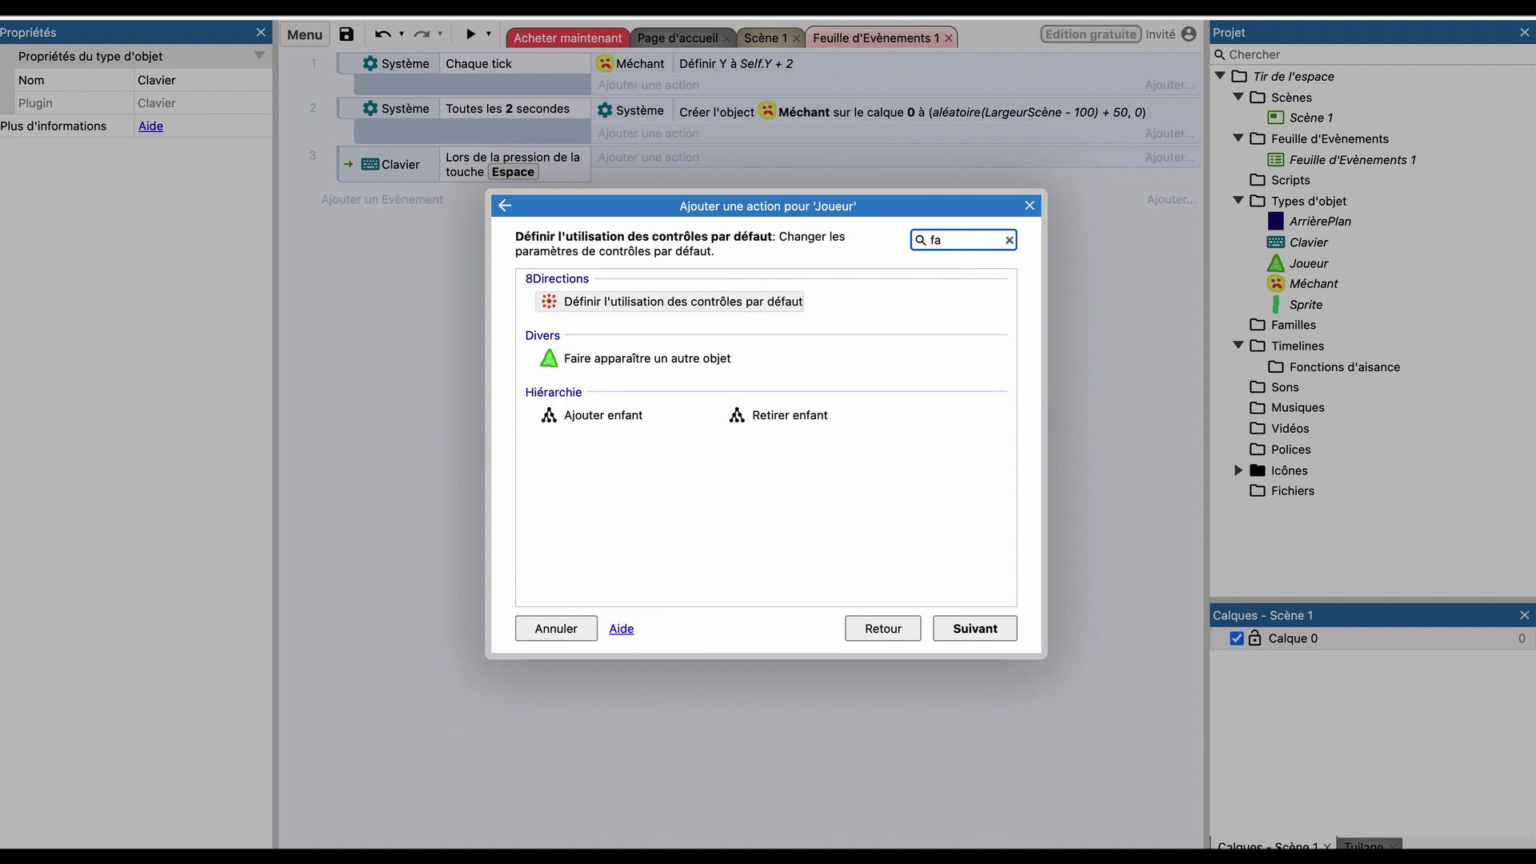
text(i)
double_click(664, 306)
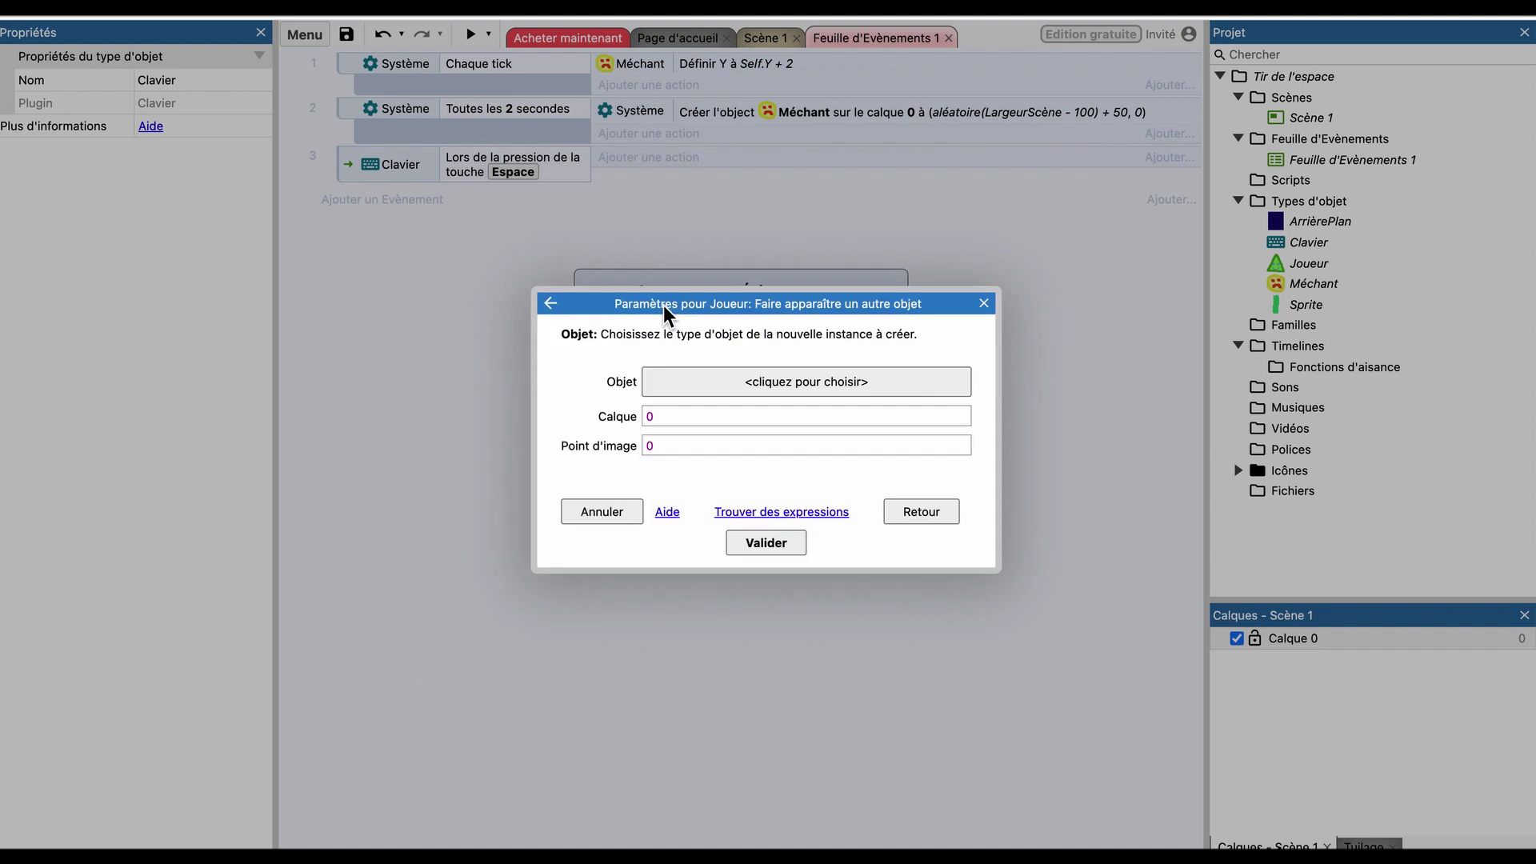
click(766, 377)
double_click(795, 406)
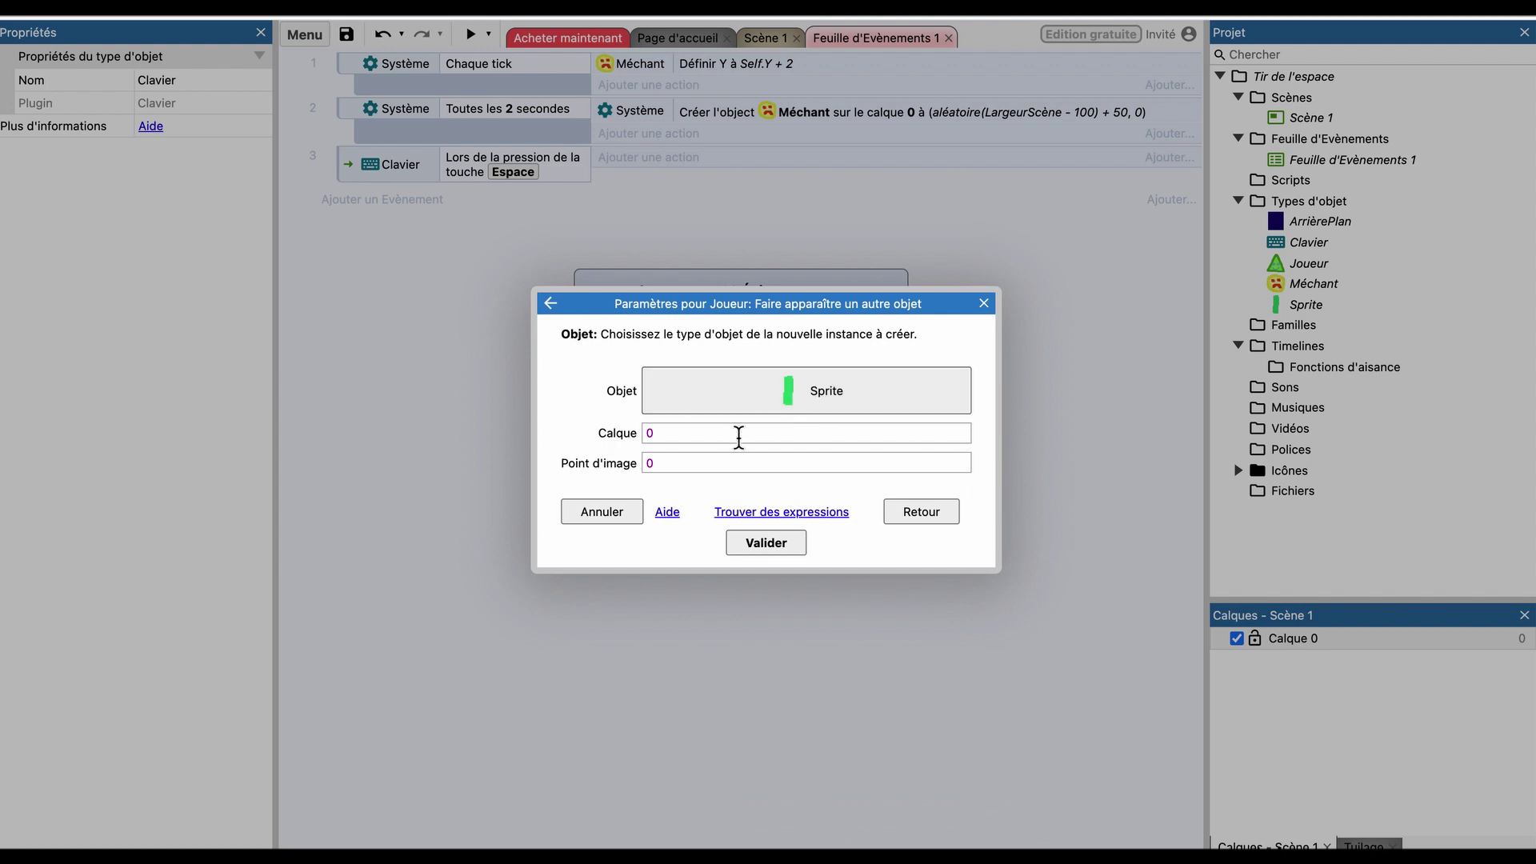
click(694, 455)
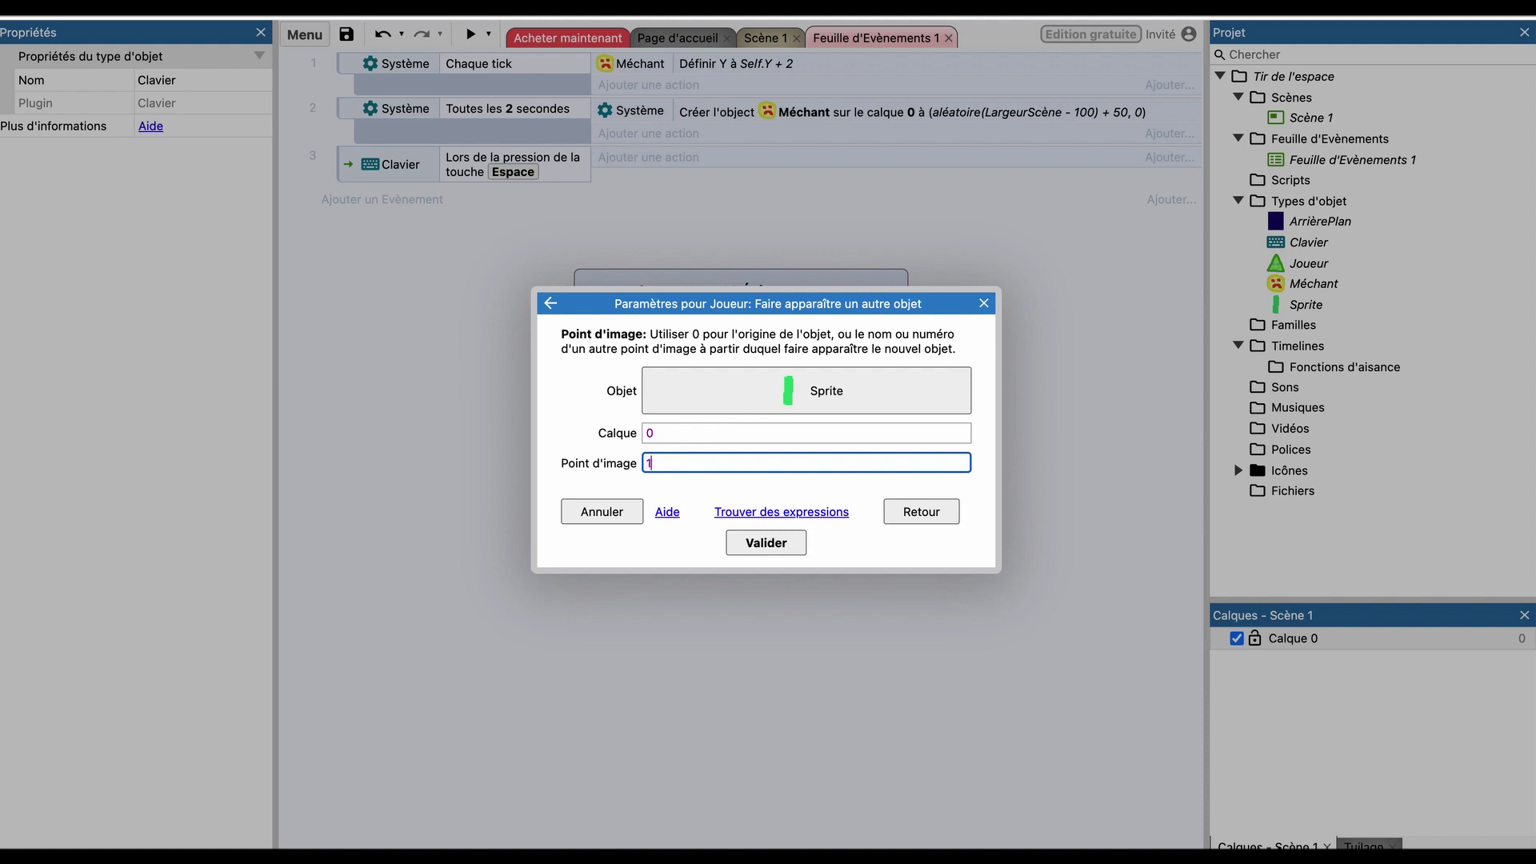
key(Tab)
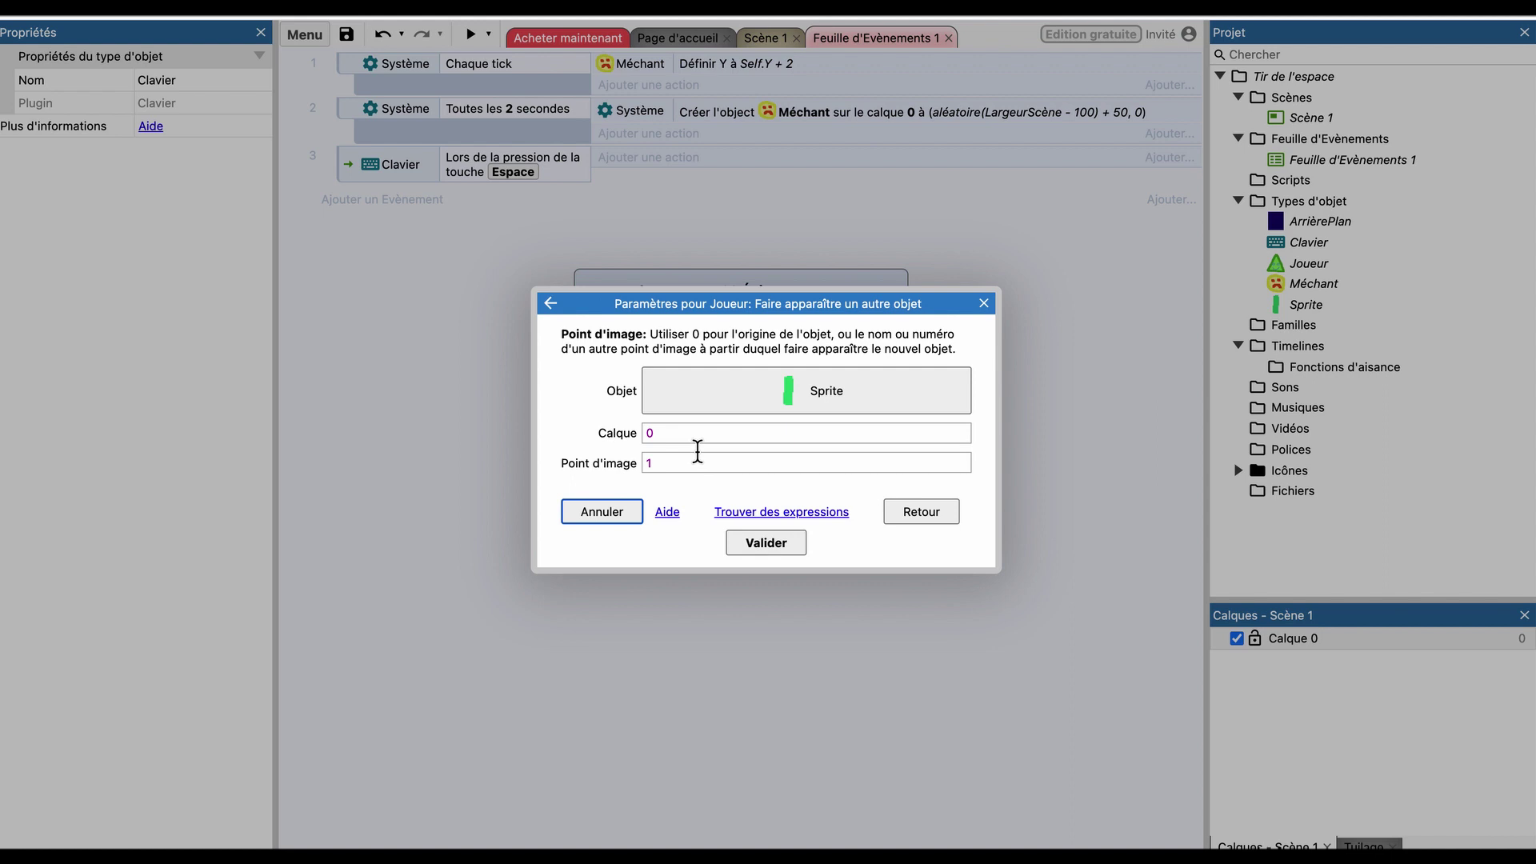
click(790, 551)
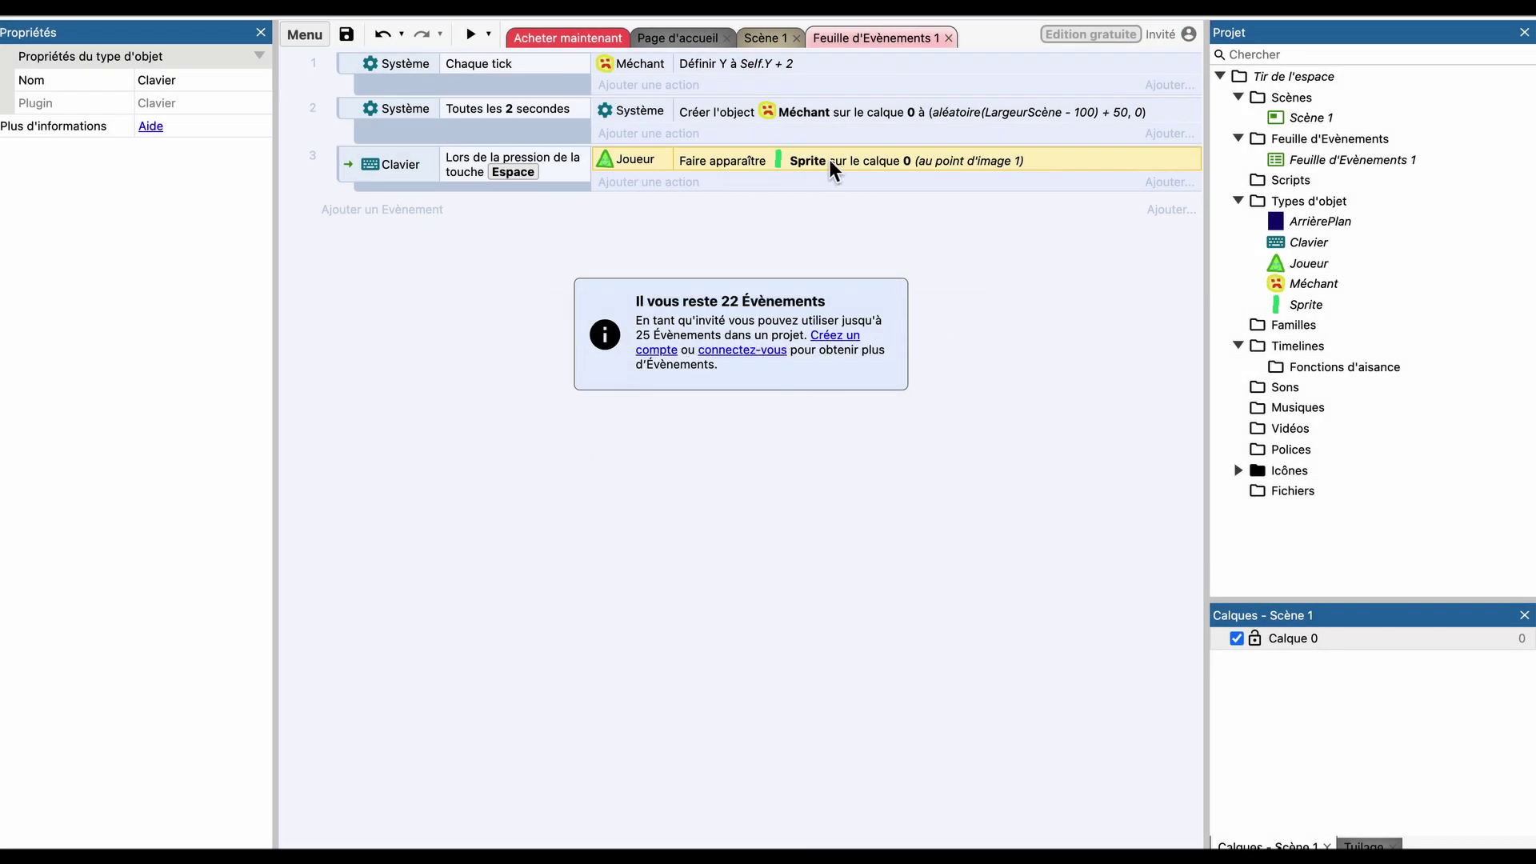
Rename the Sprite object type as Missile.
click(1303, 304)
right_click(1305, 307)
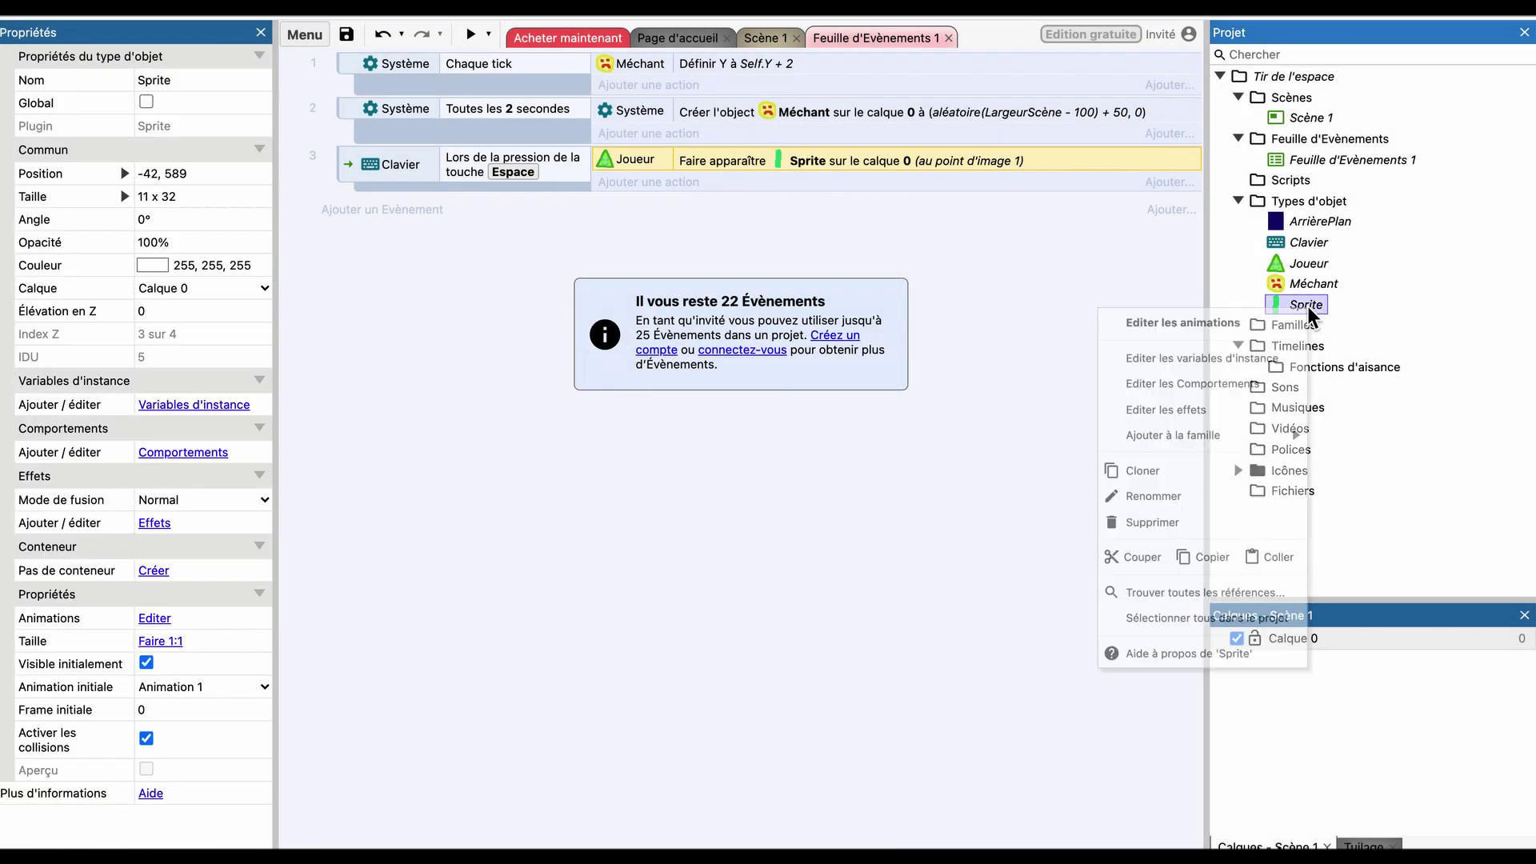
click(249, 80)
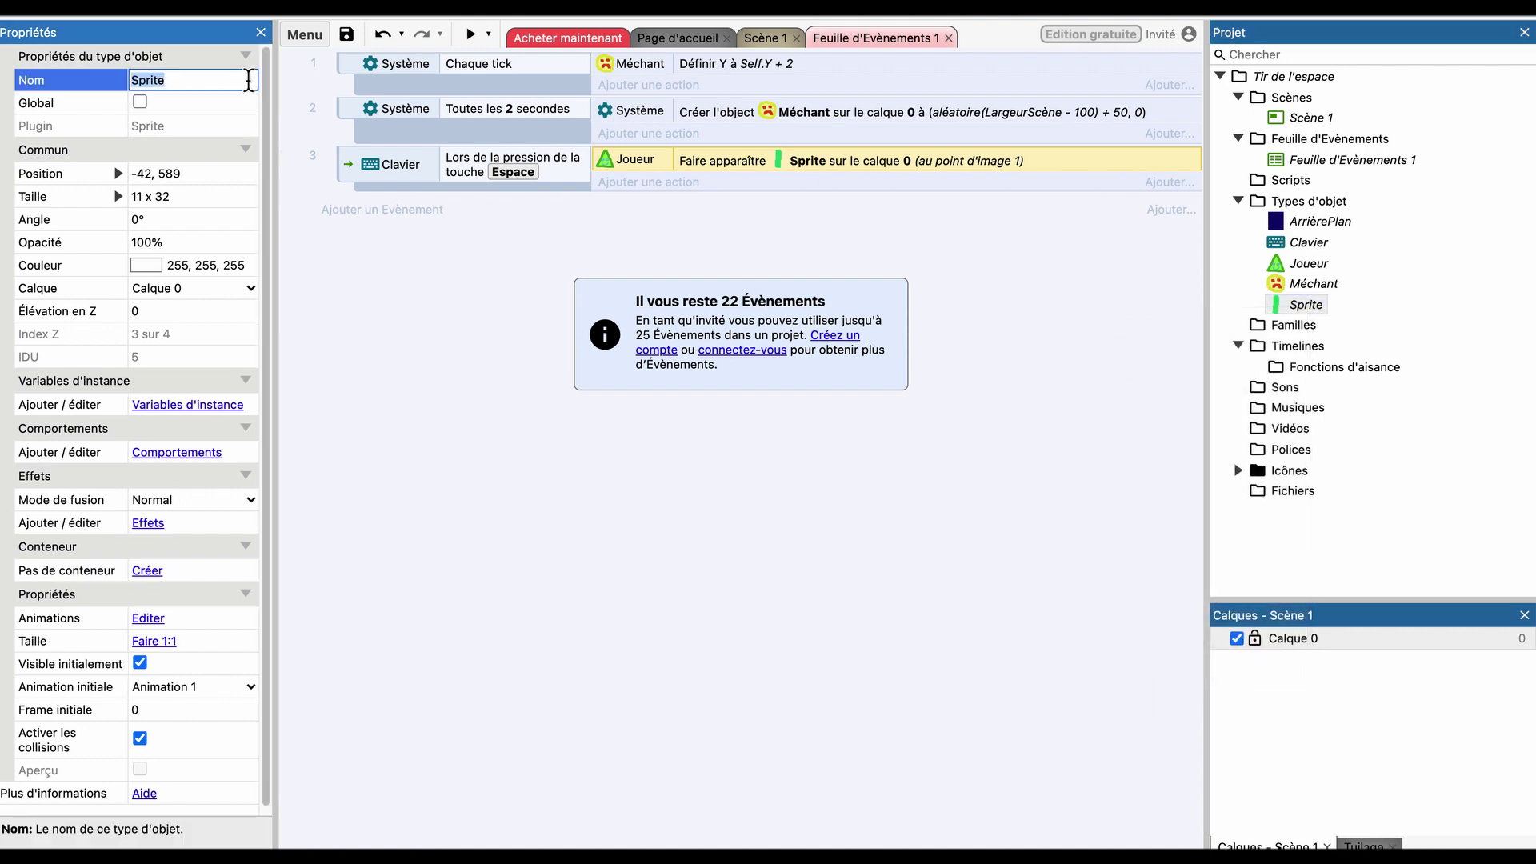
text(Missile)
key(Return)
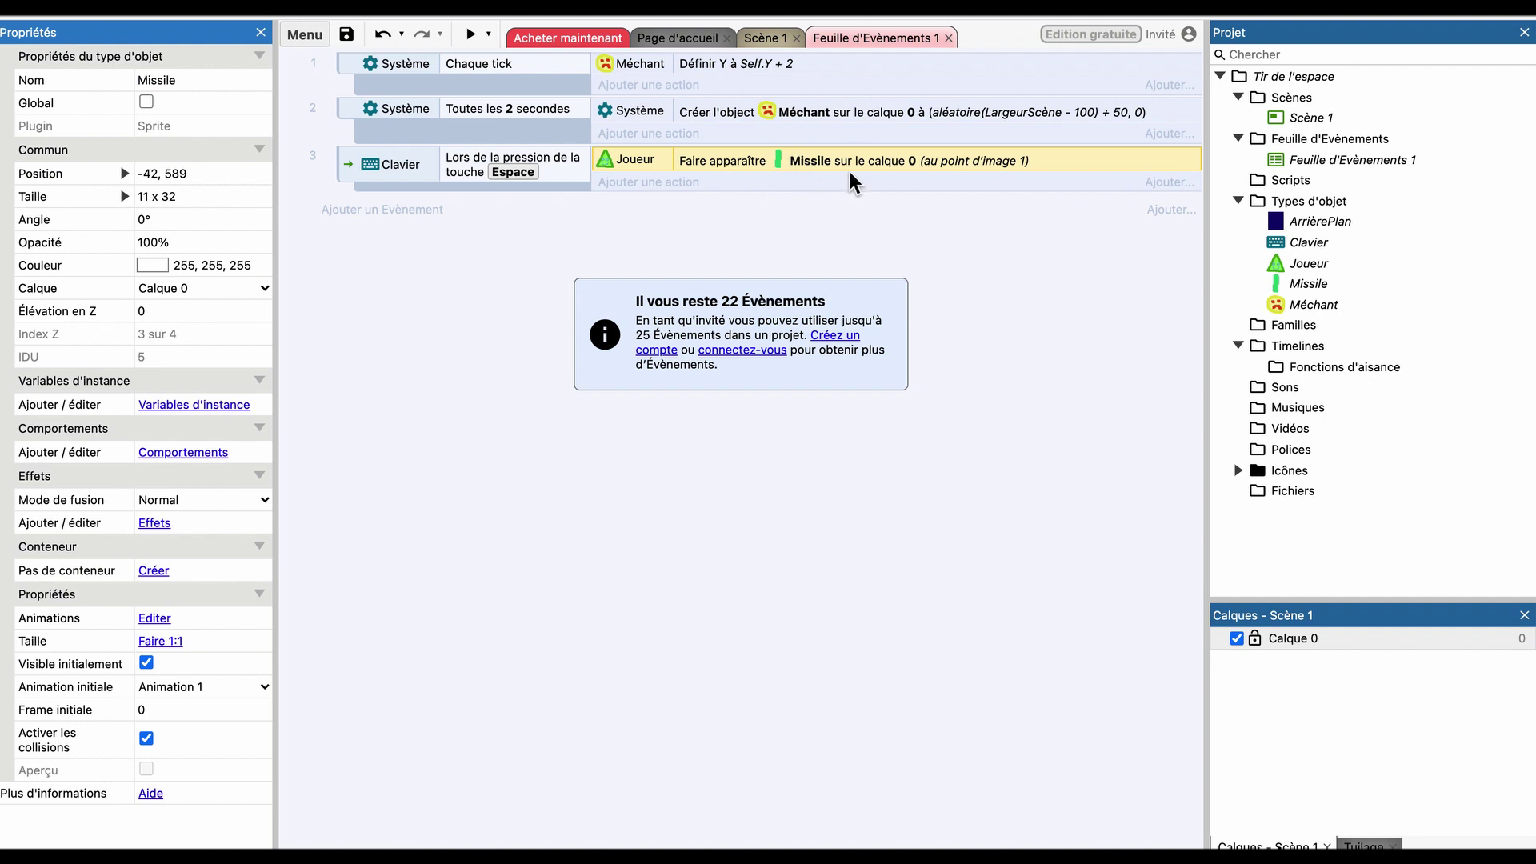
Preview the game, test moving the player sideways while firing missiles, and close the preview.
click(470, 35)
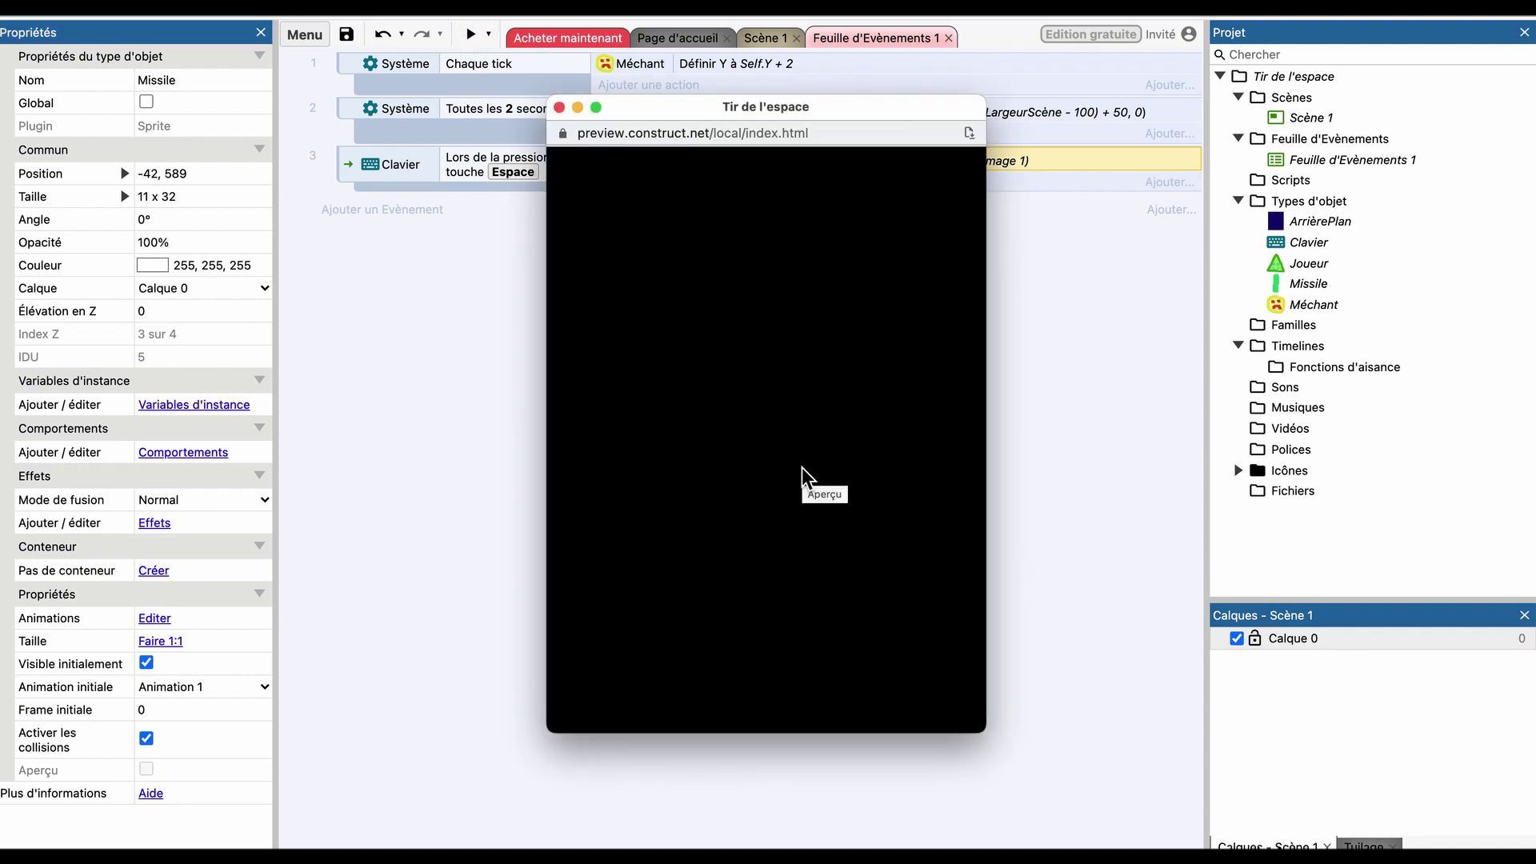
key(space)
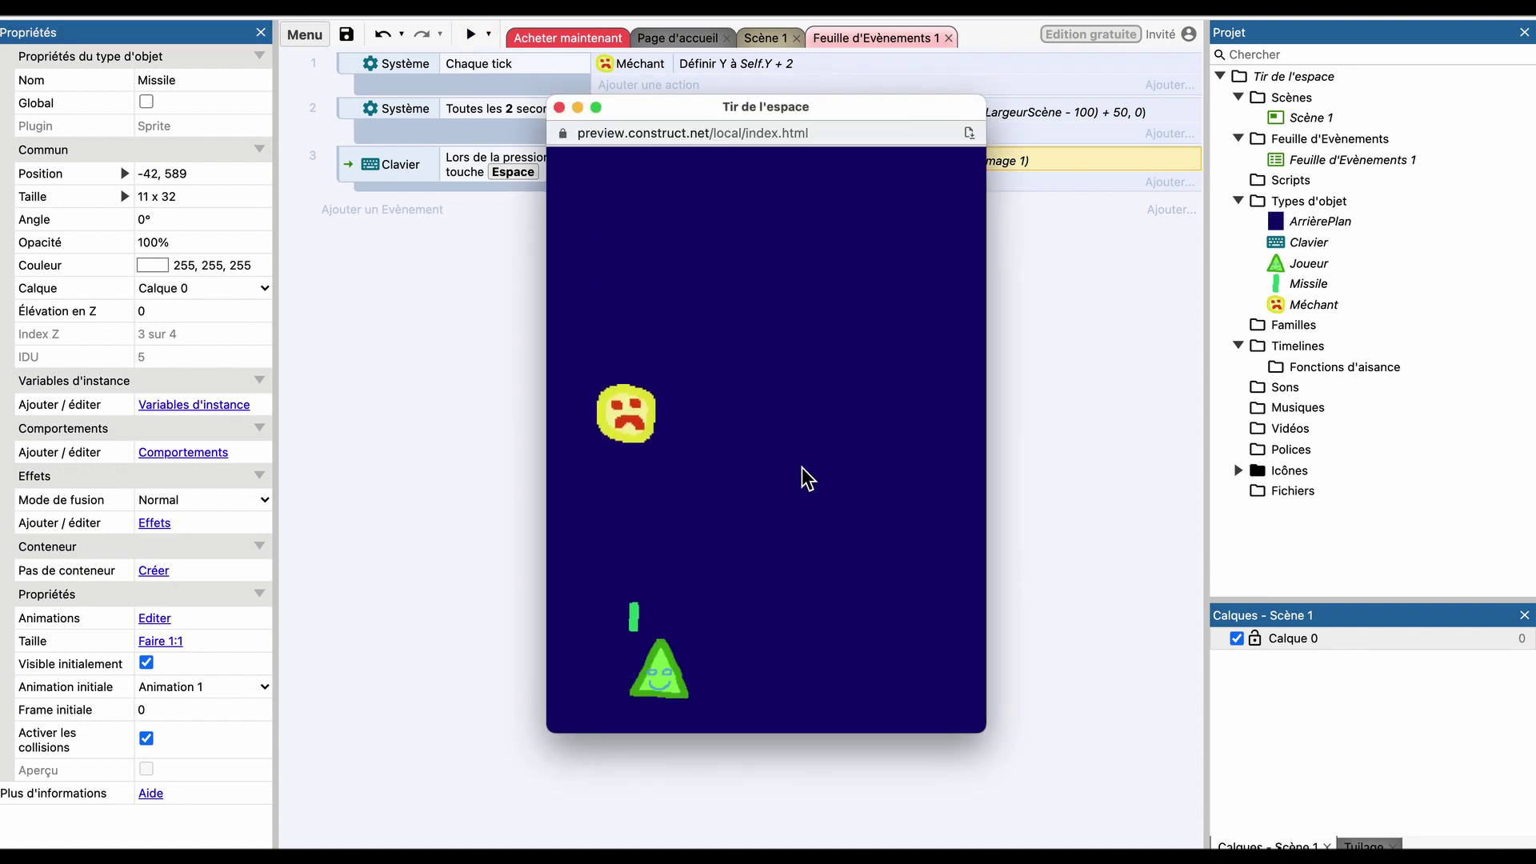
key(Right)
key(Right)
key(space)
key(space)
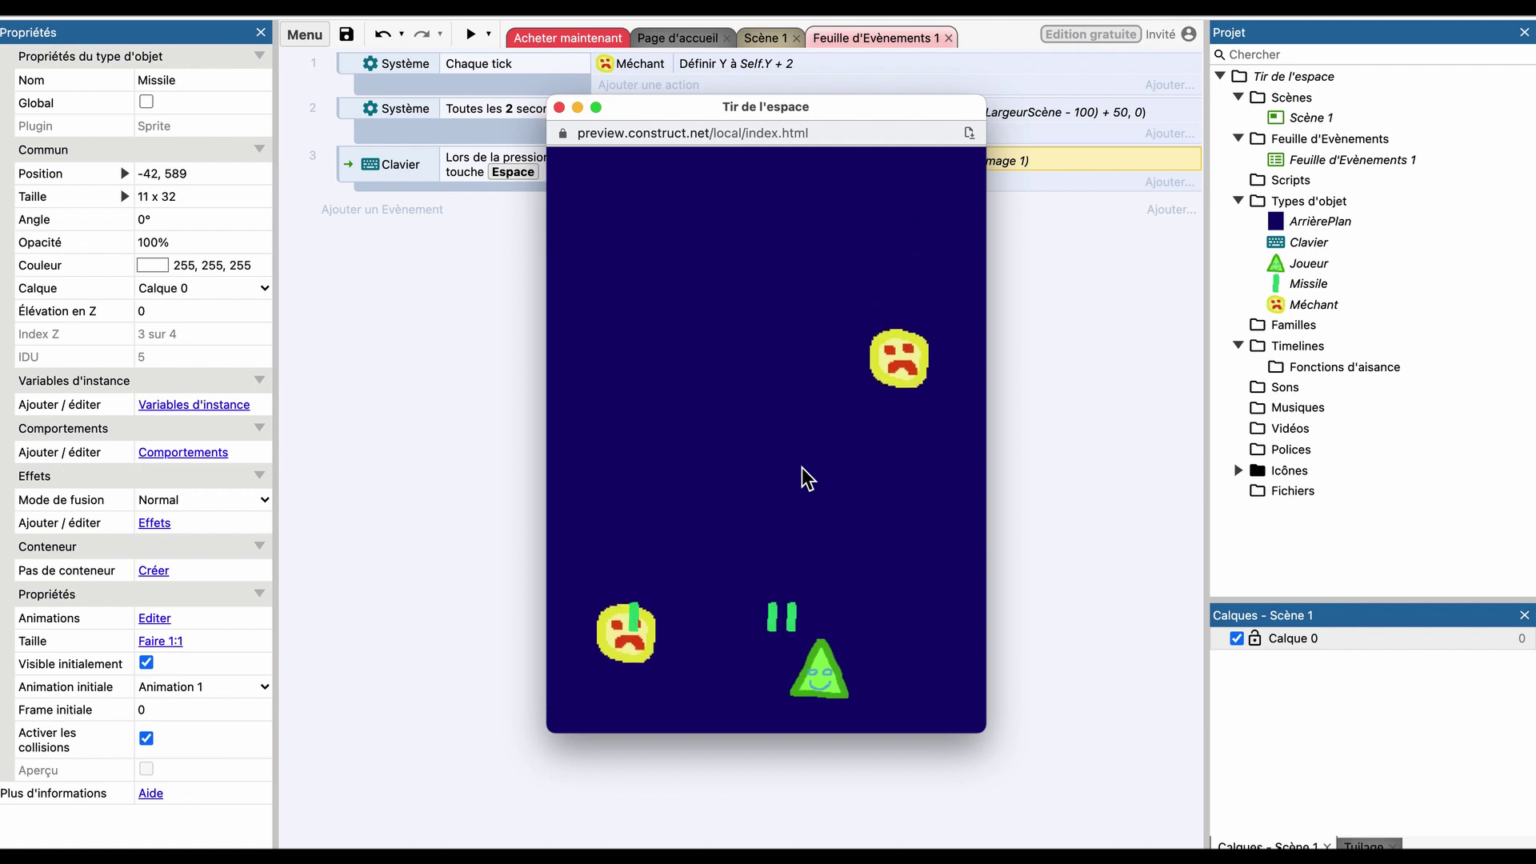
key(Right)
key(space)
key(Left)
key(space)
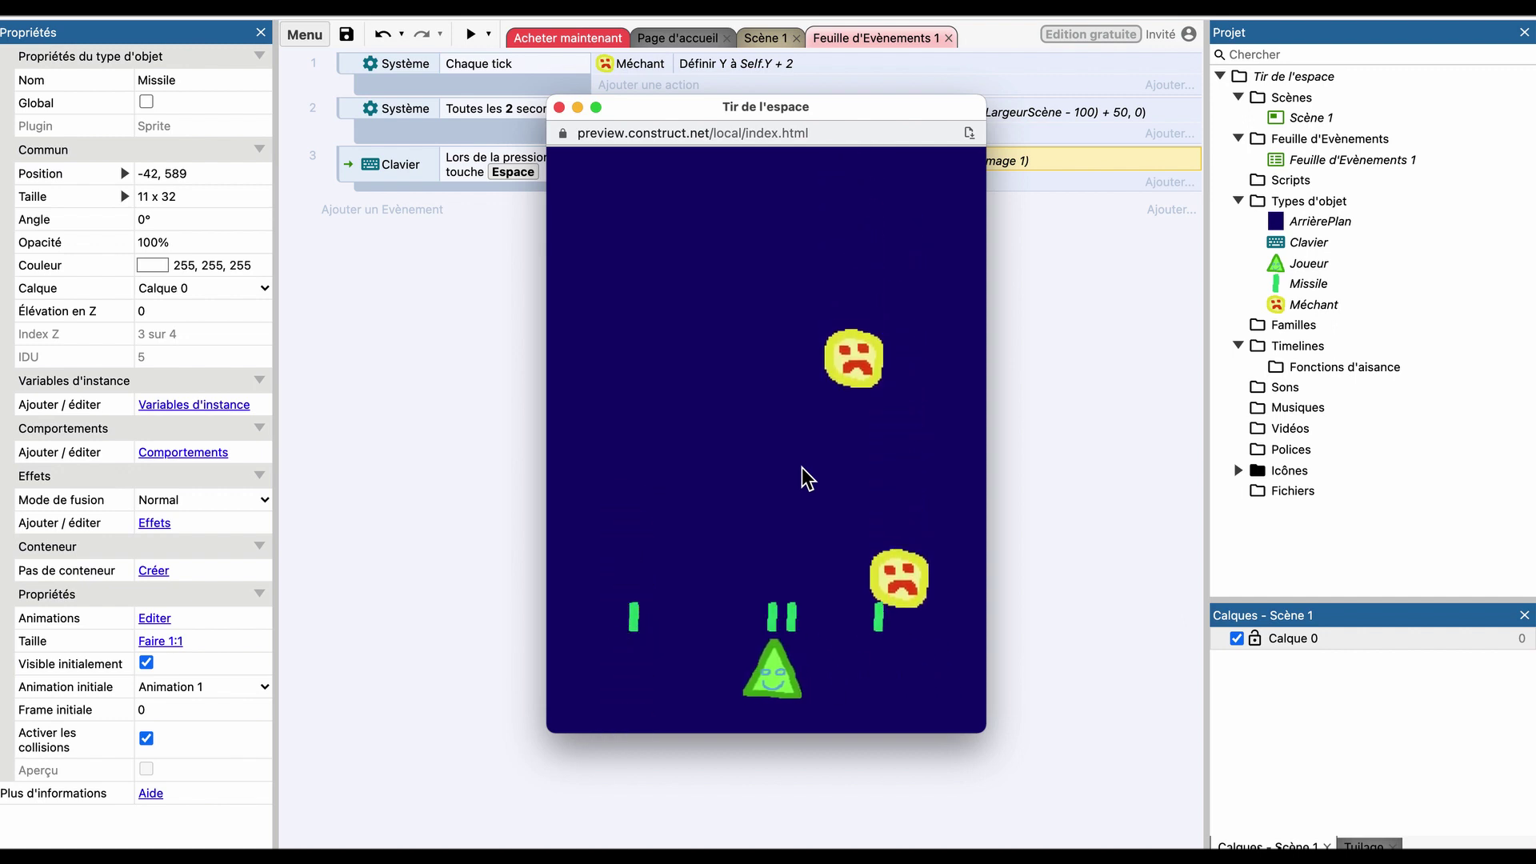
key(Left)
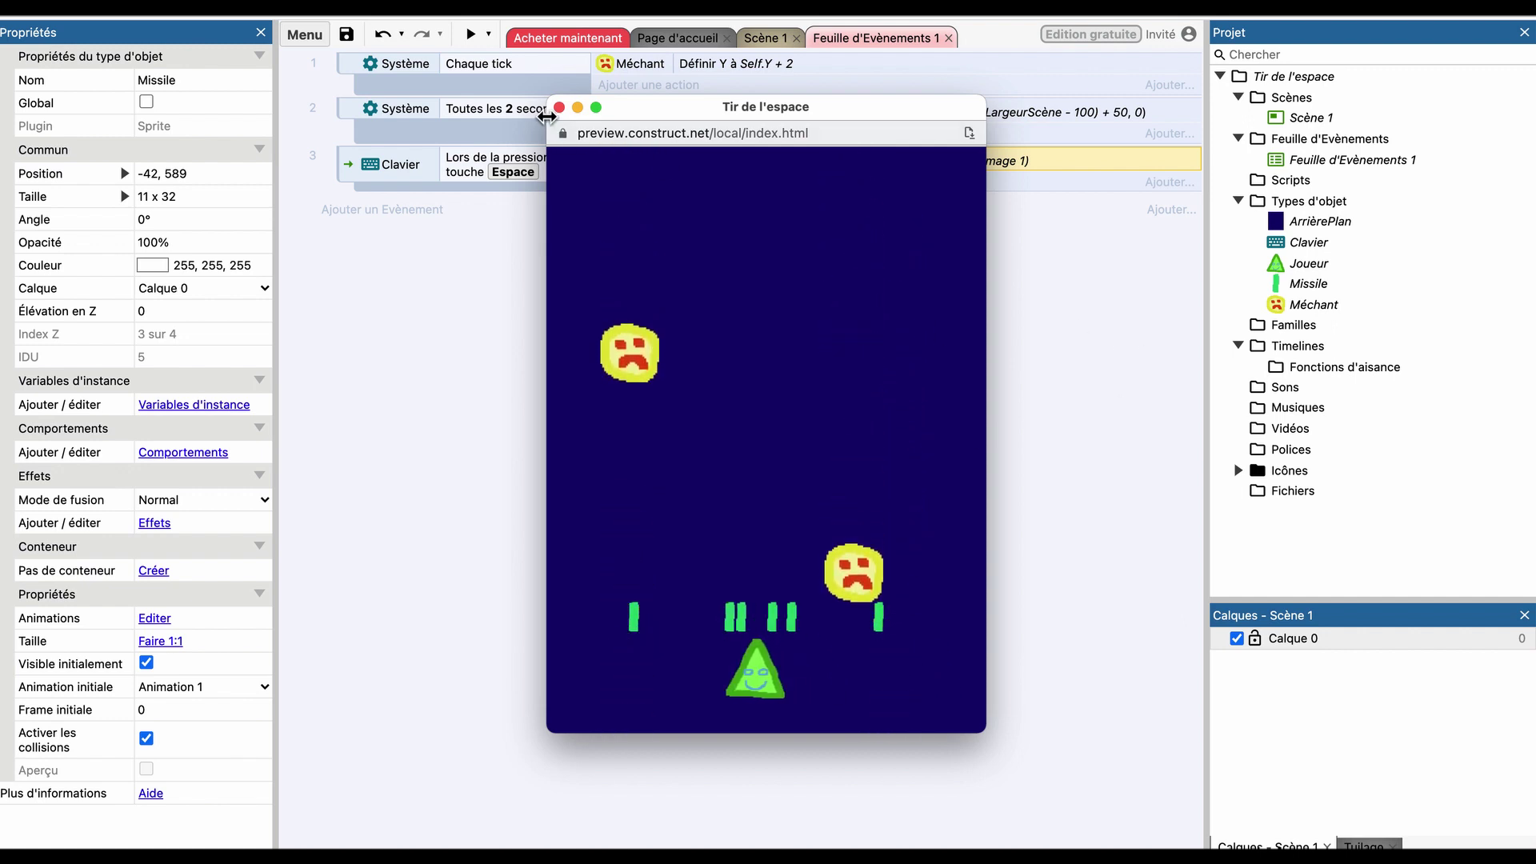
click(558, 108)
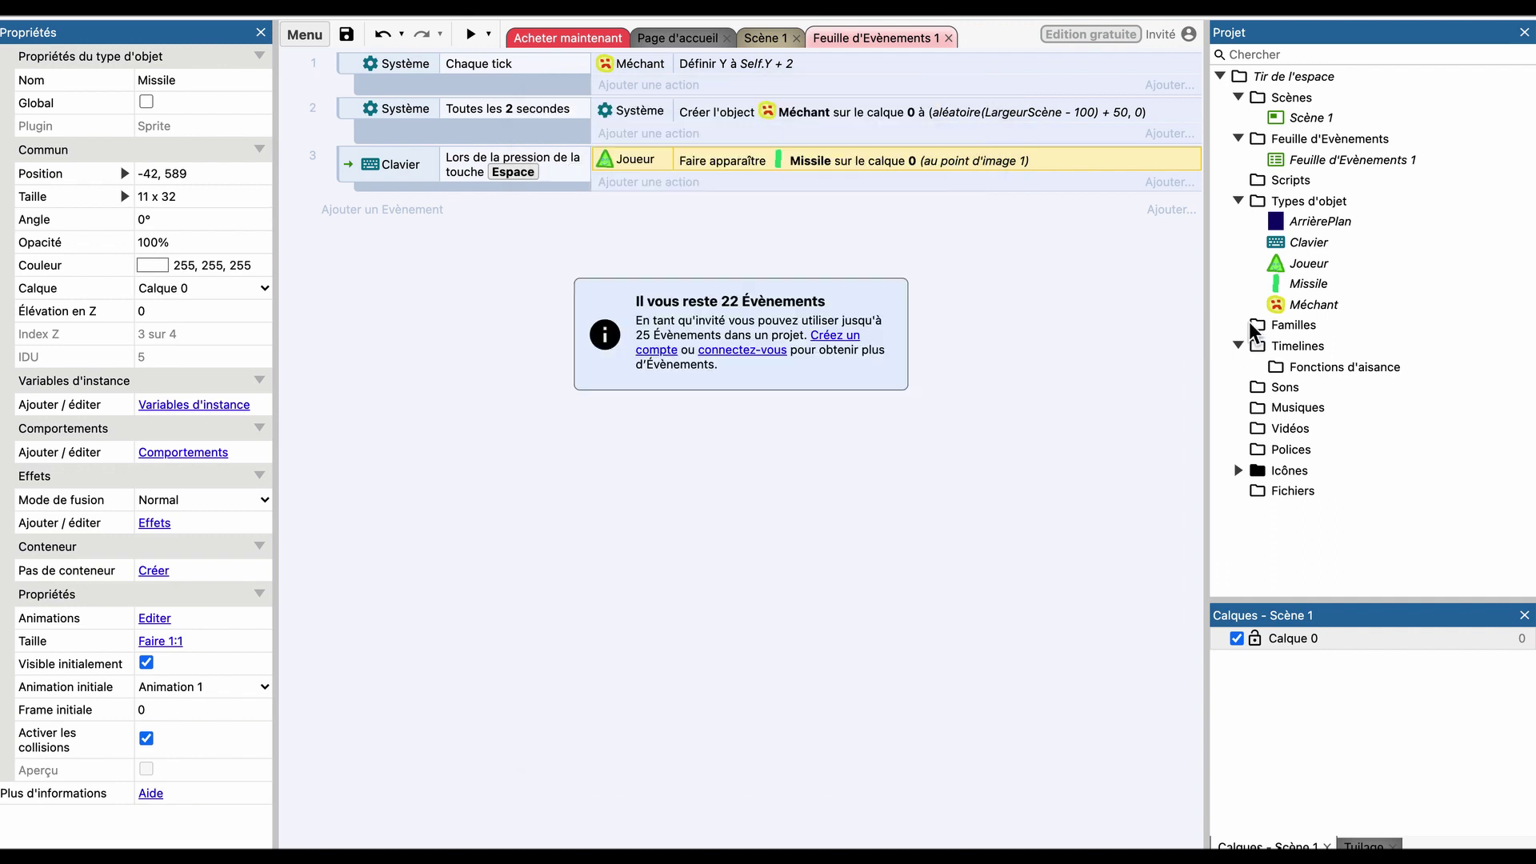
Check where Point d'image 1 sits on the Joueur sprite in its animation editor, and close the editor.
click(1296, 266)
double_click(1296, 268)
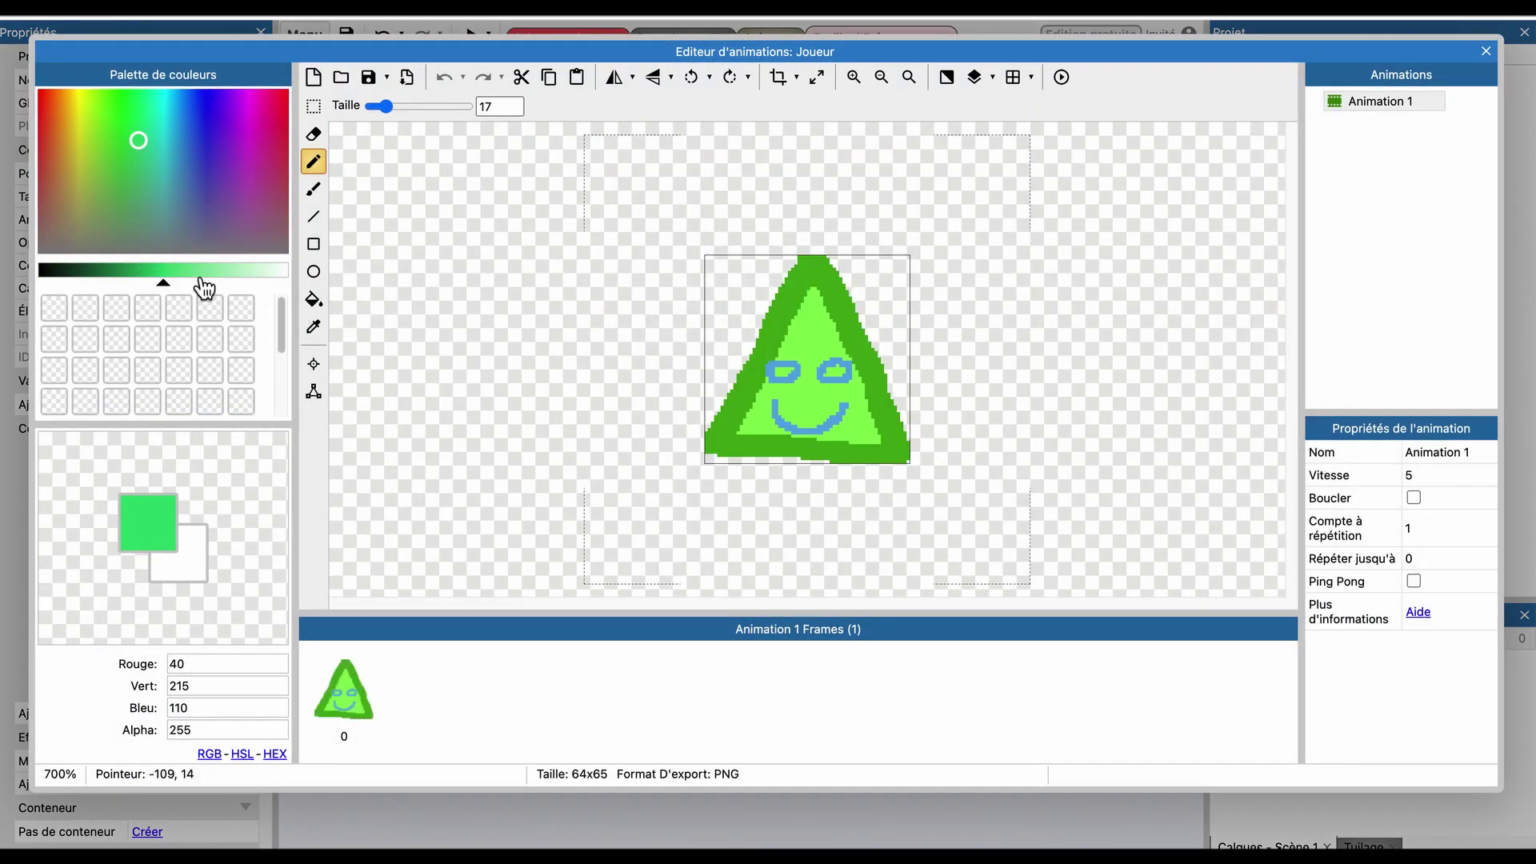
click(314, 364)
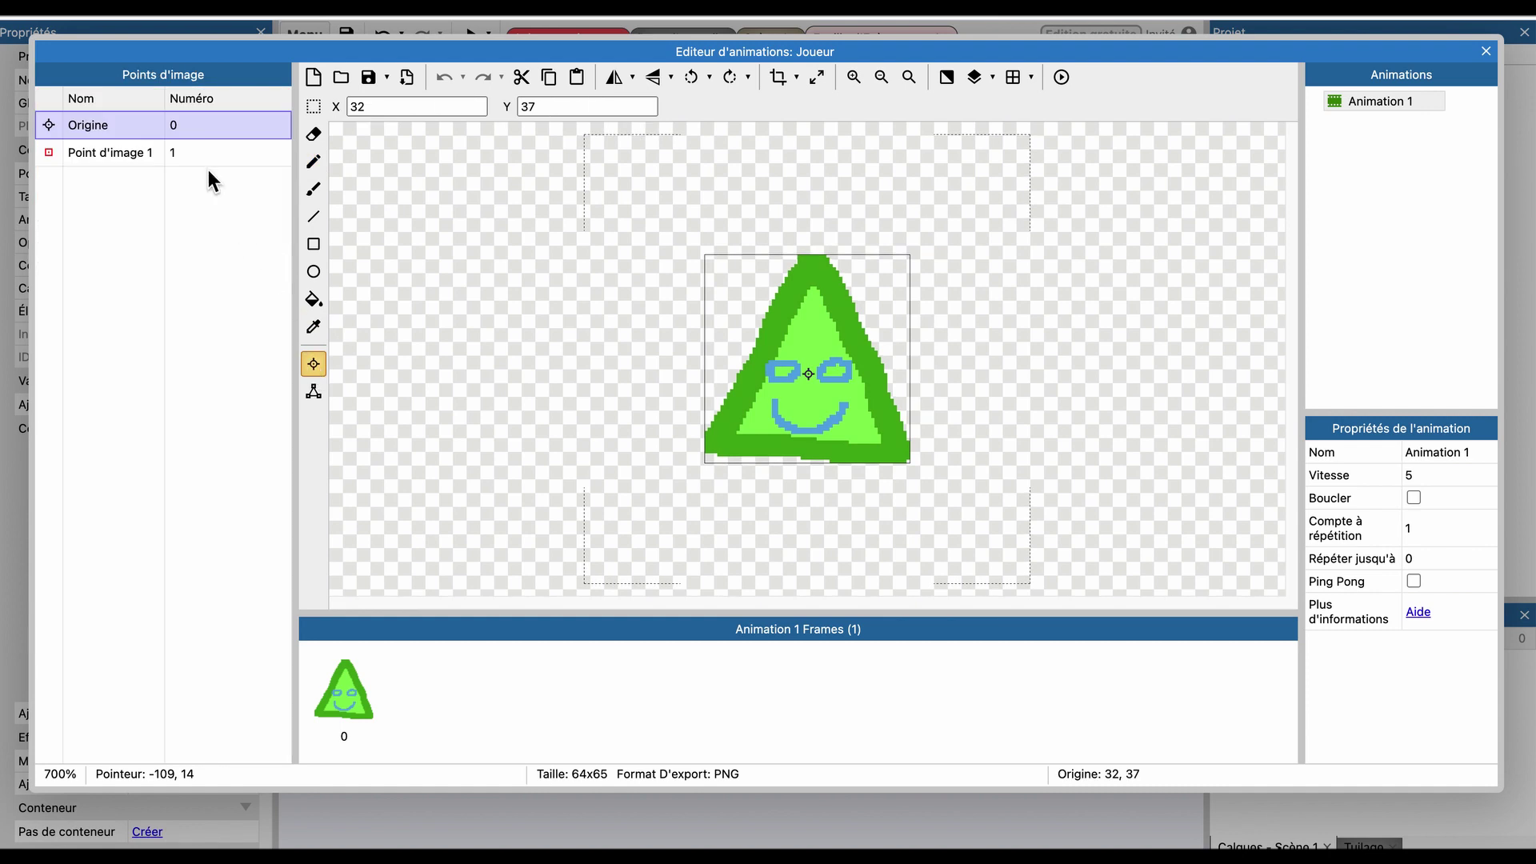
click(94, 154)
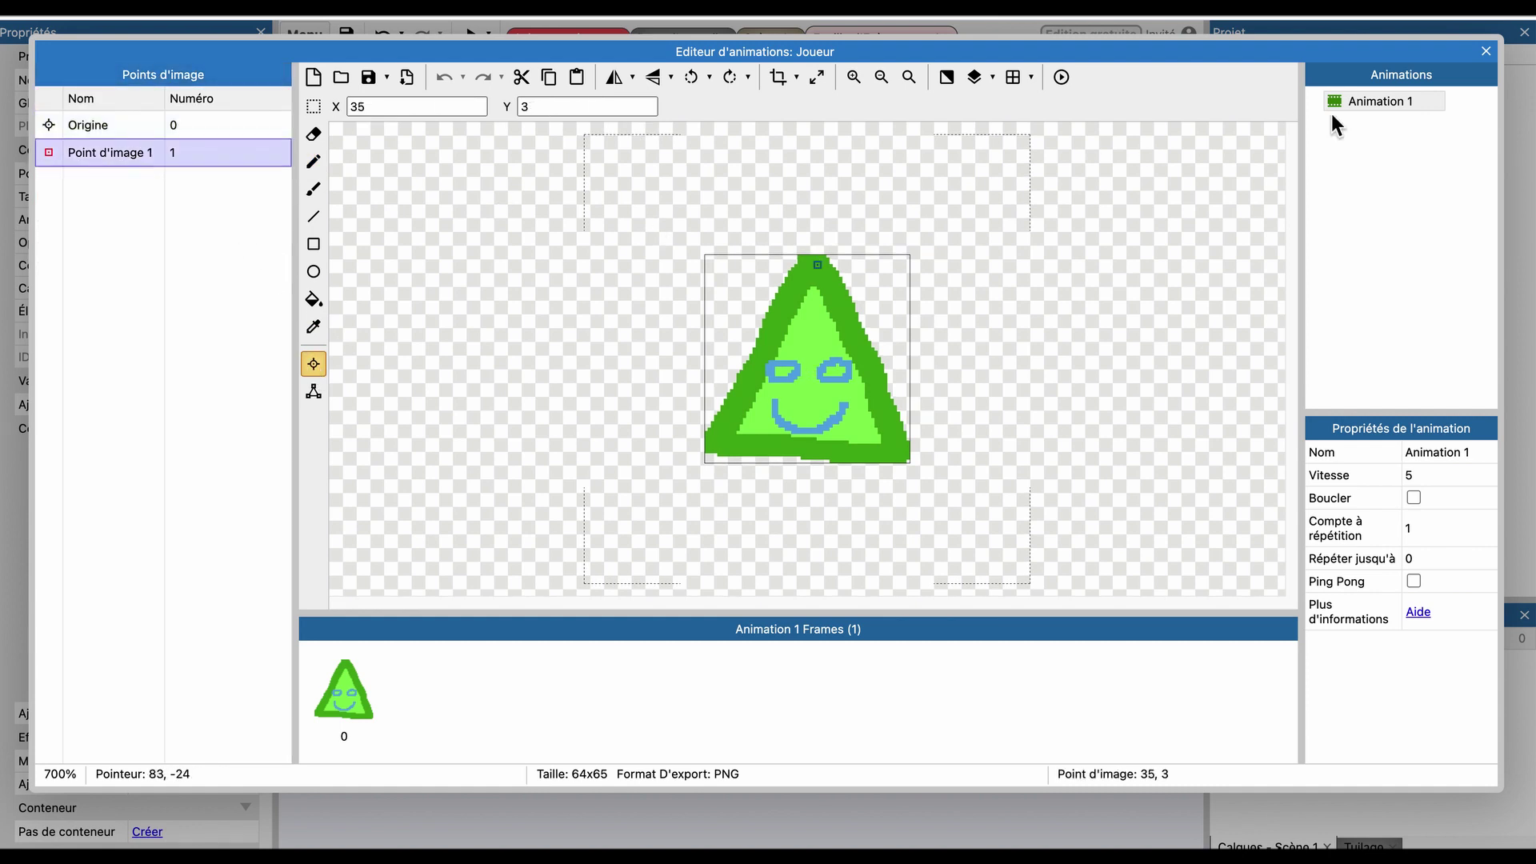
click(1485, 51)
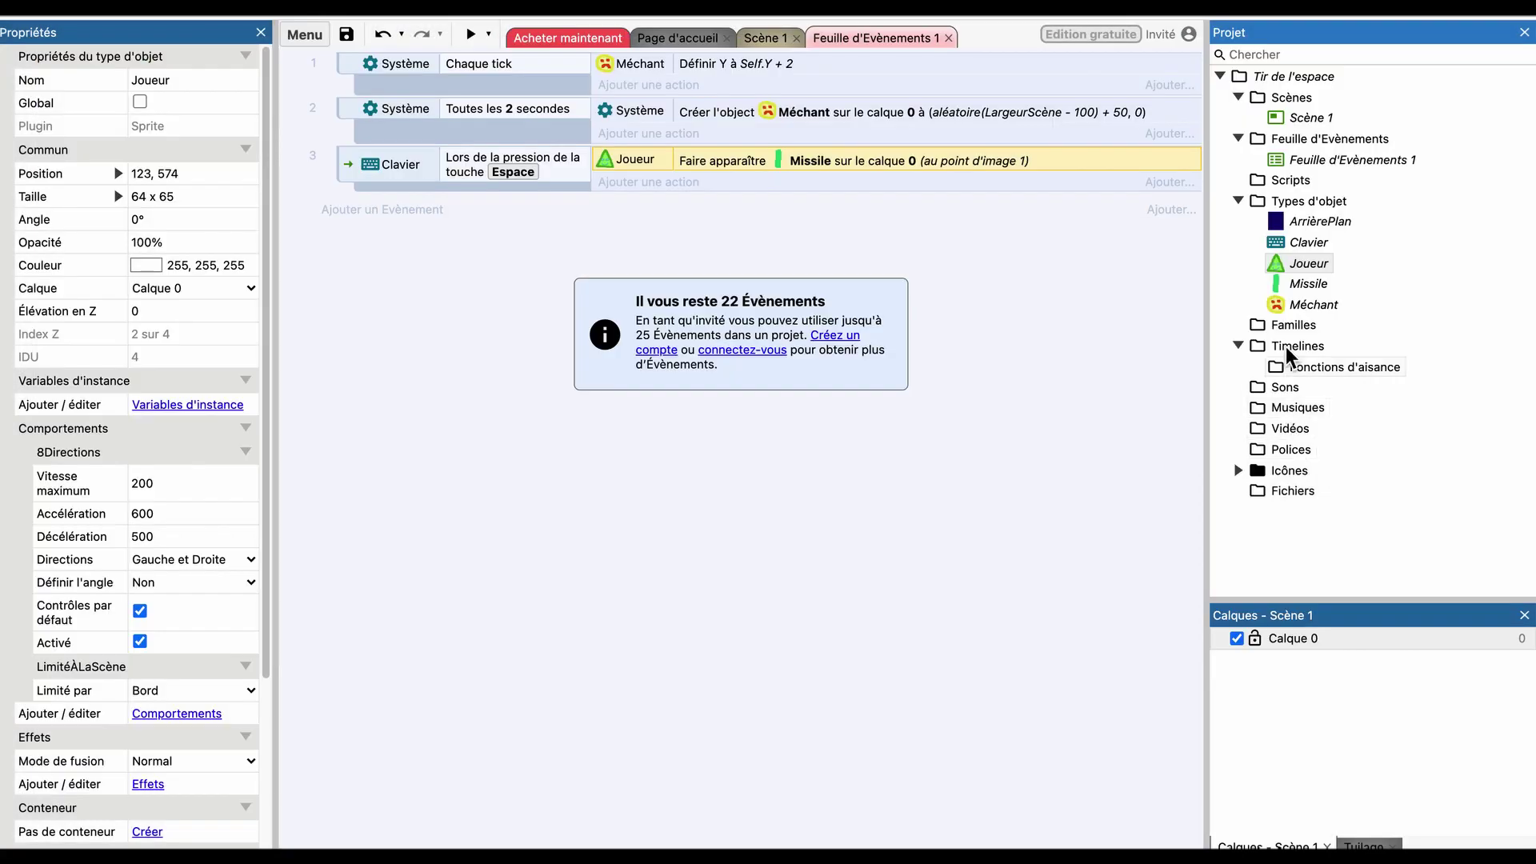
Move the Missile sprite's origin point to the middle of the missile, at X 5, Y 15, and close the animation editor.
double_click(1308, 283)
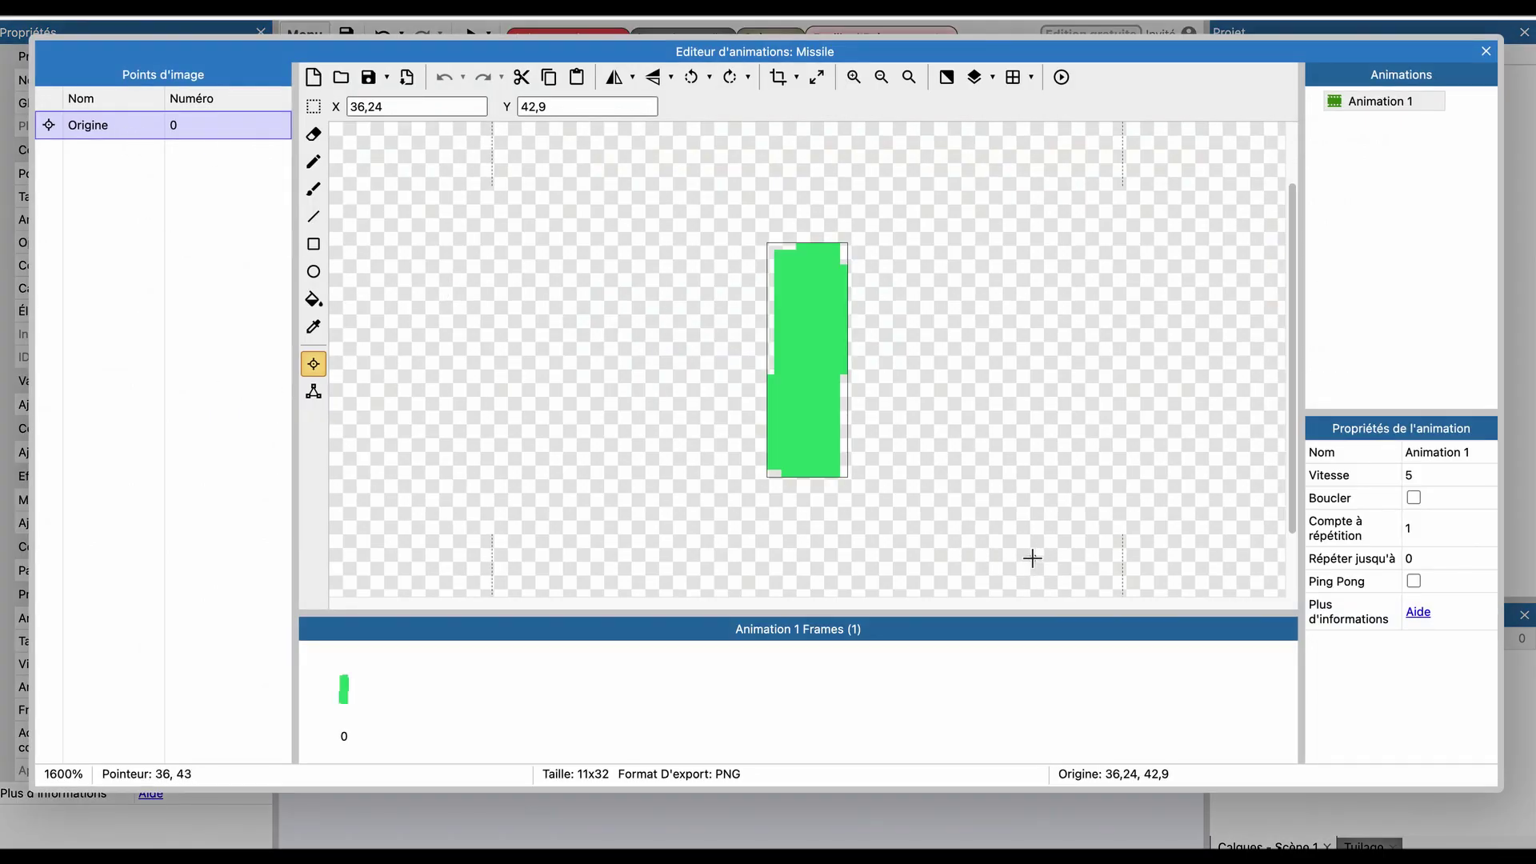
click(1032, 558)
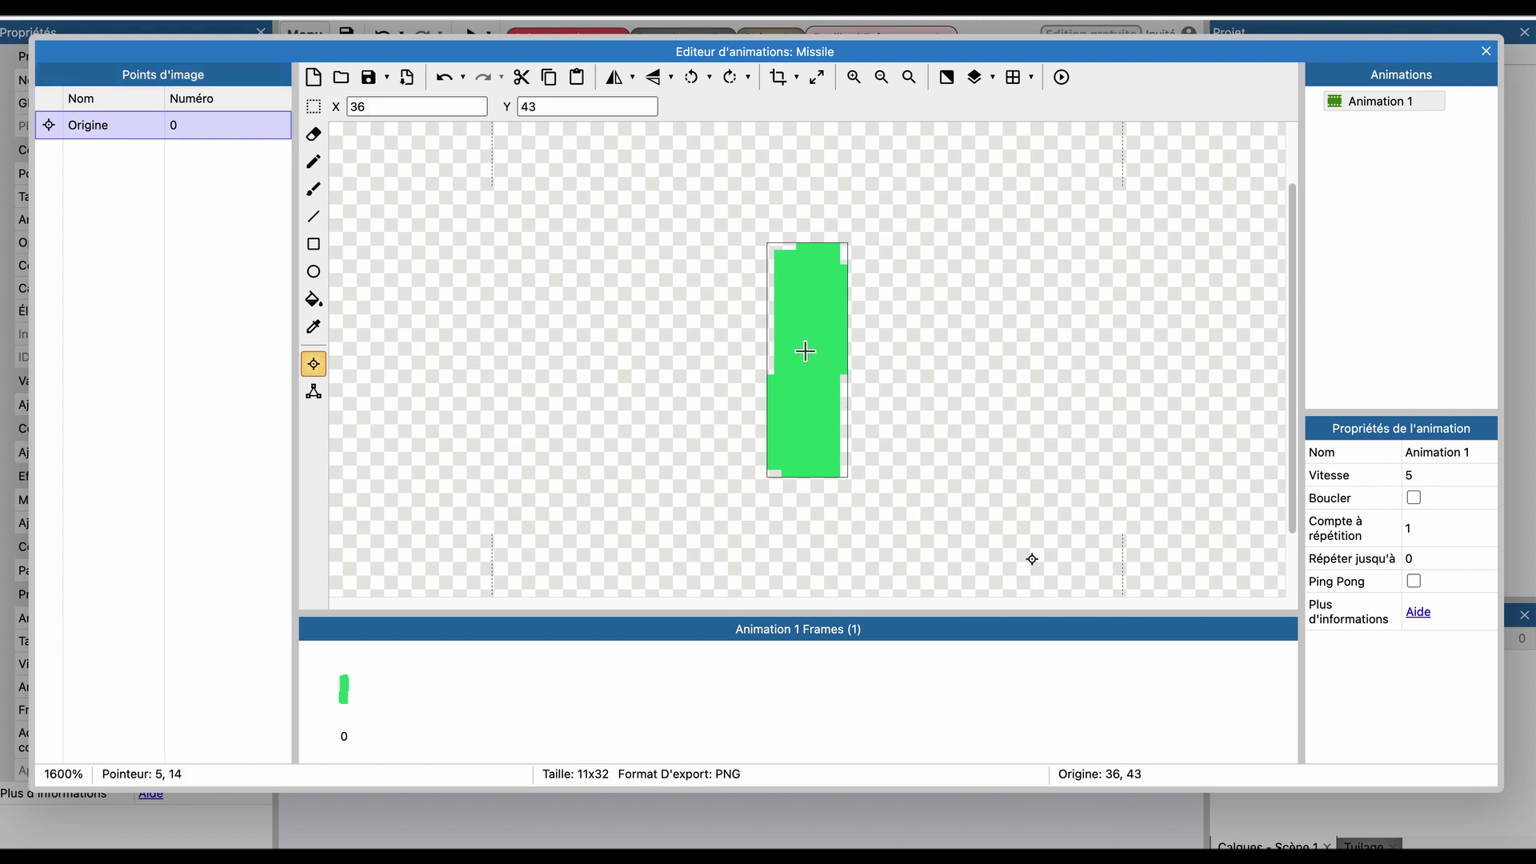
click(805, 470)
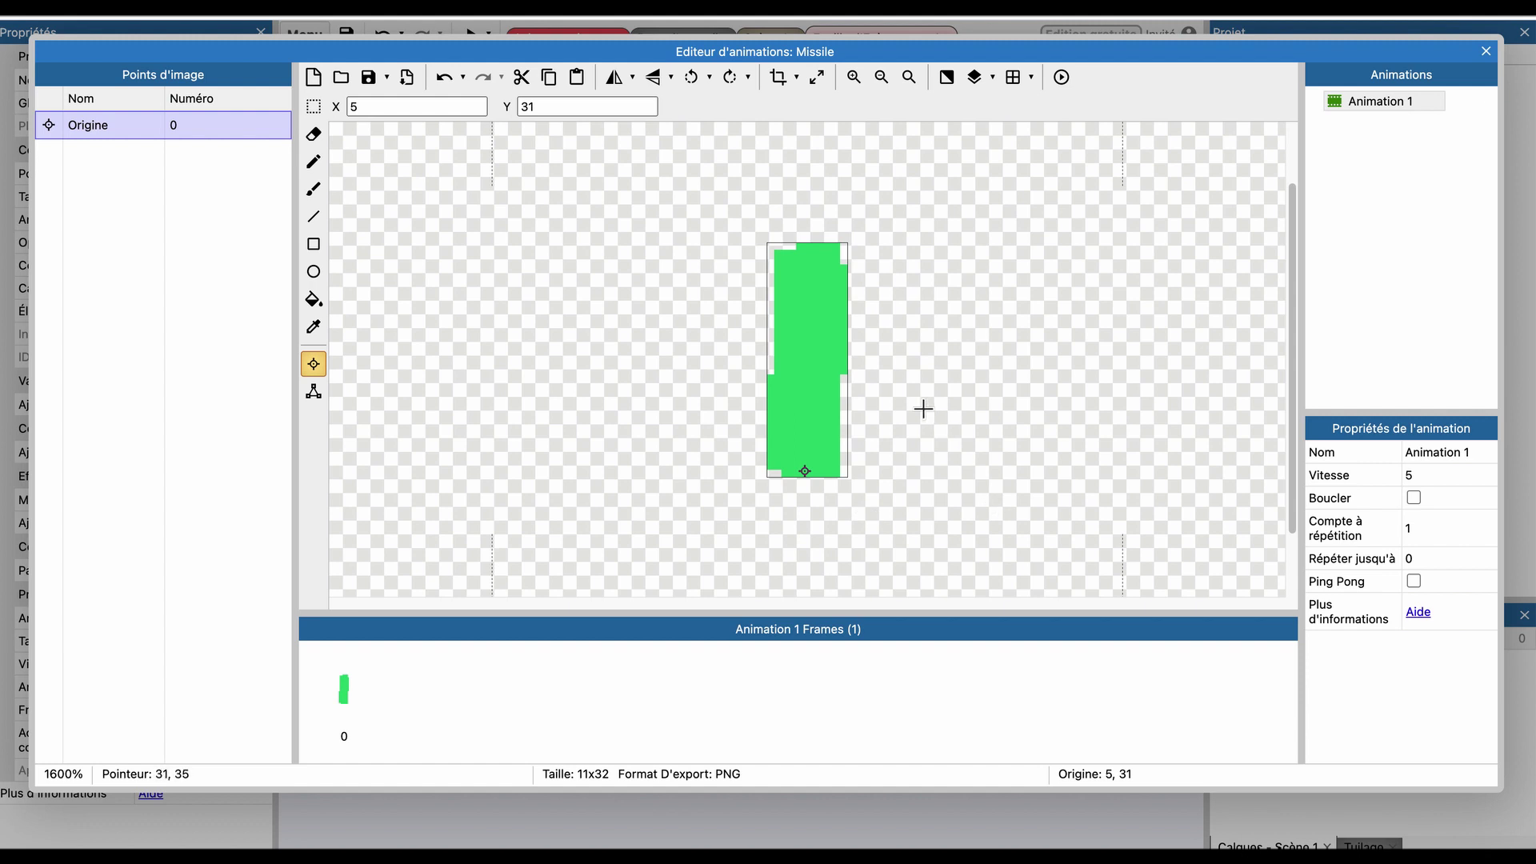
click(804, 353)
click(1485, 51)
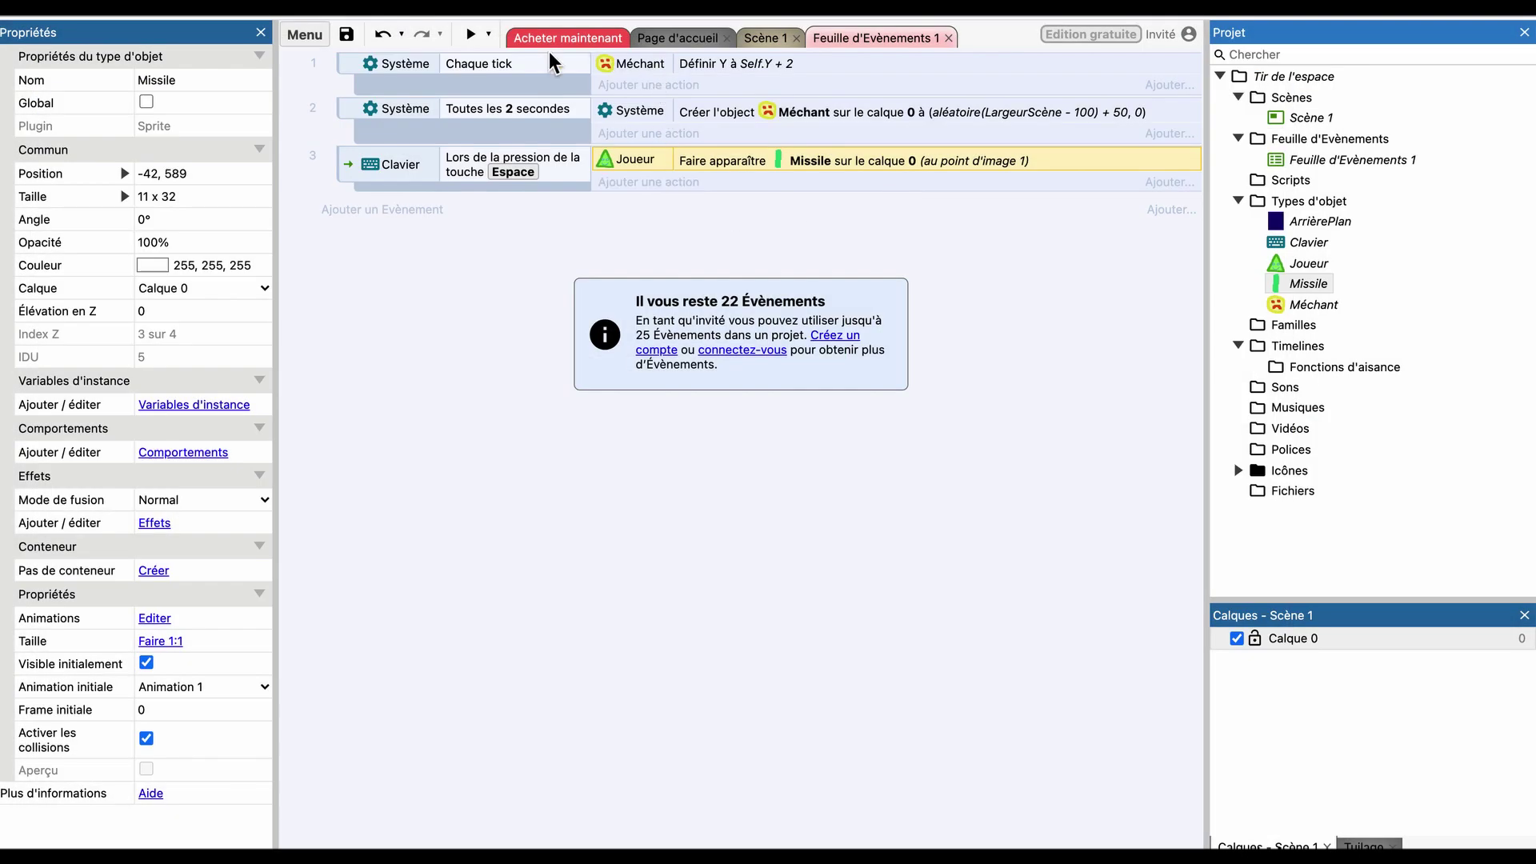
Preview the game, fire missiles while moving the player to check where they appear, and close the preview.
click(472, 34)
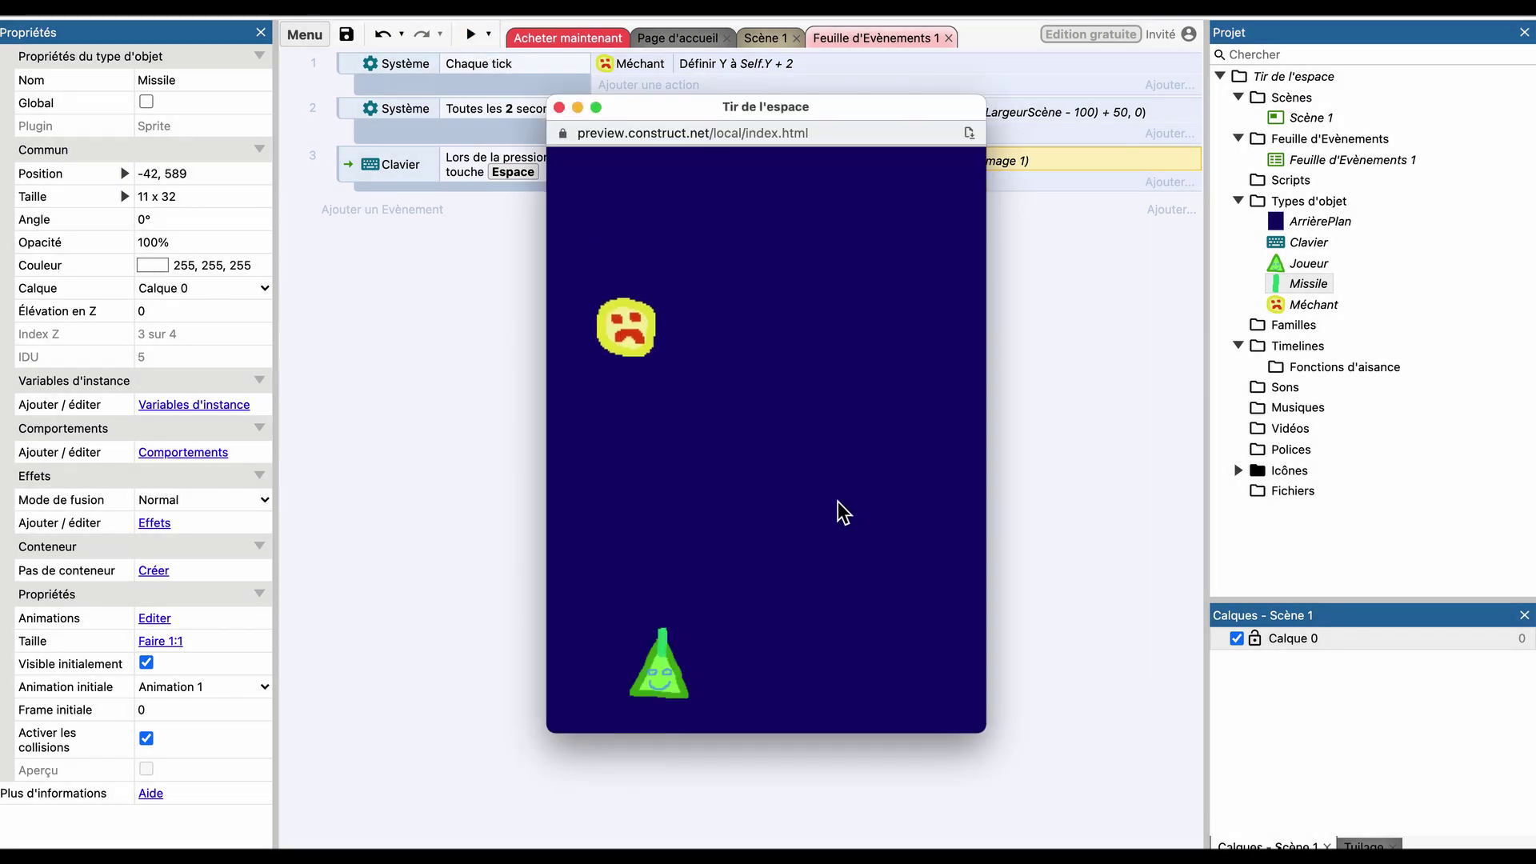
key(space)
key(Right)
key(space)
key(space)
key(space)
key(Right)
key(space)
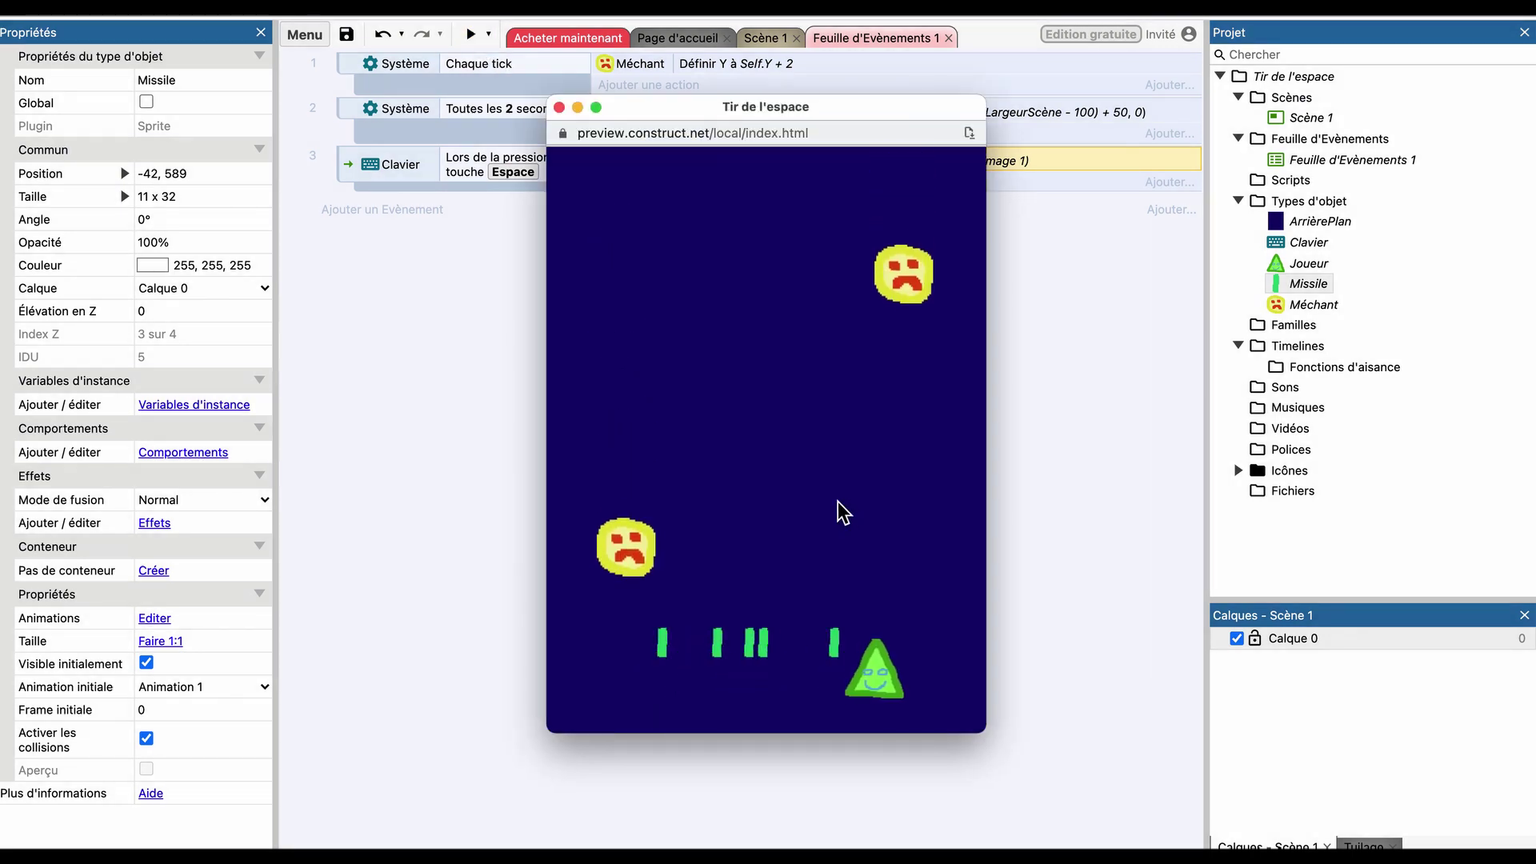
key(space)
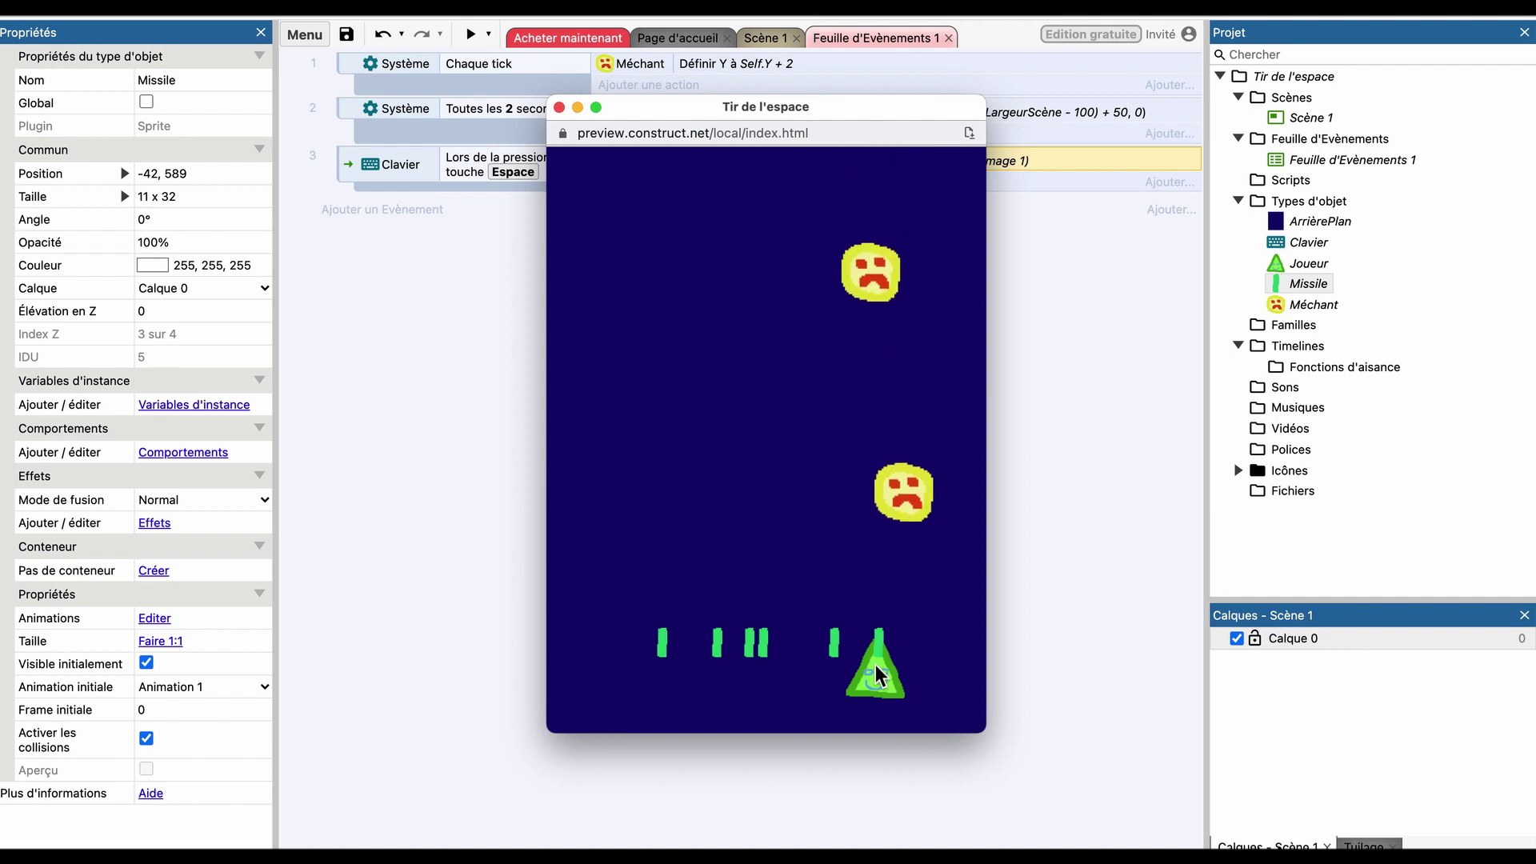
click(577, 107)
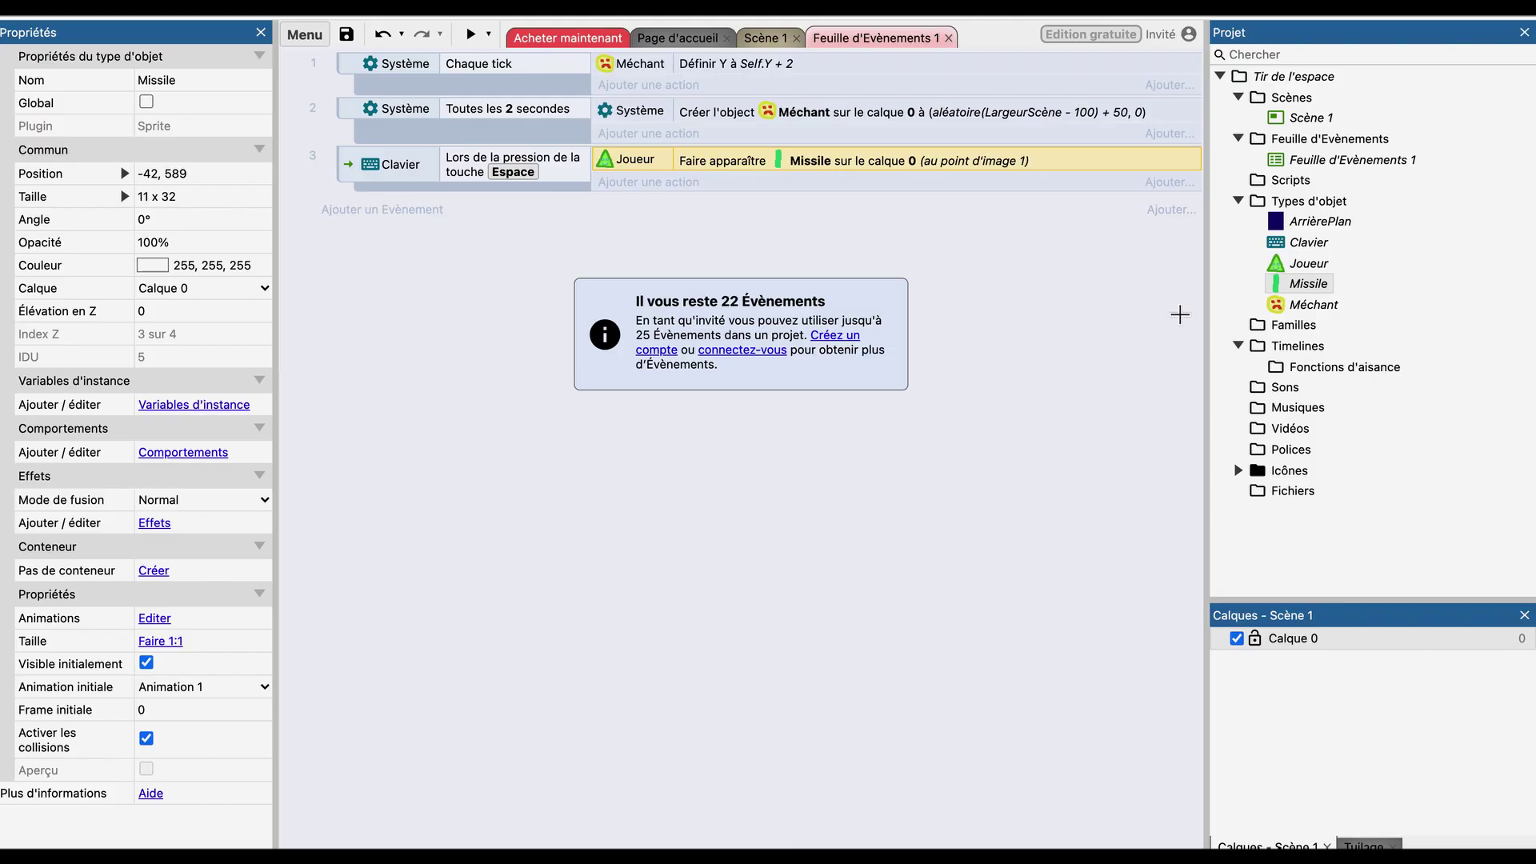
Move the Missile sprite's origin point to the bottom centre of the missile, at X 6, Y 31, and close the animation editor.
double_click(1307, 284)
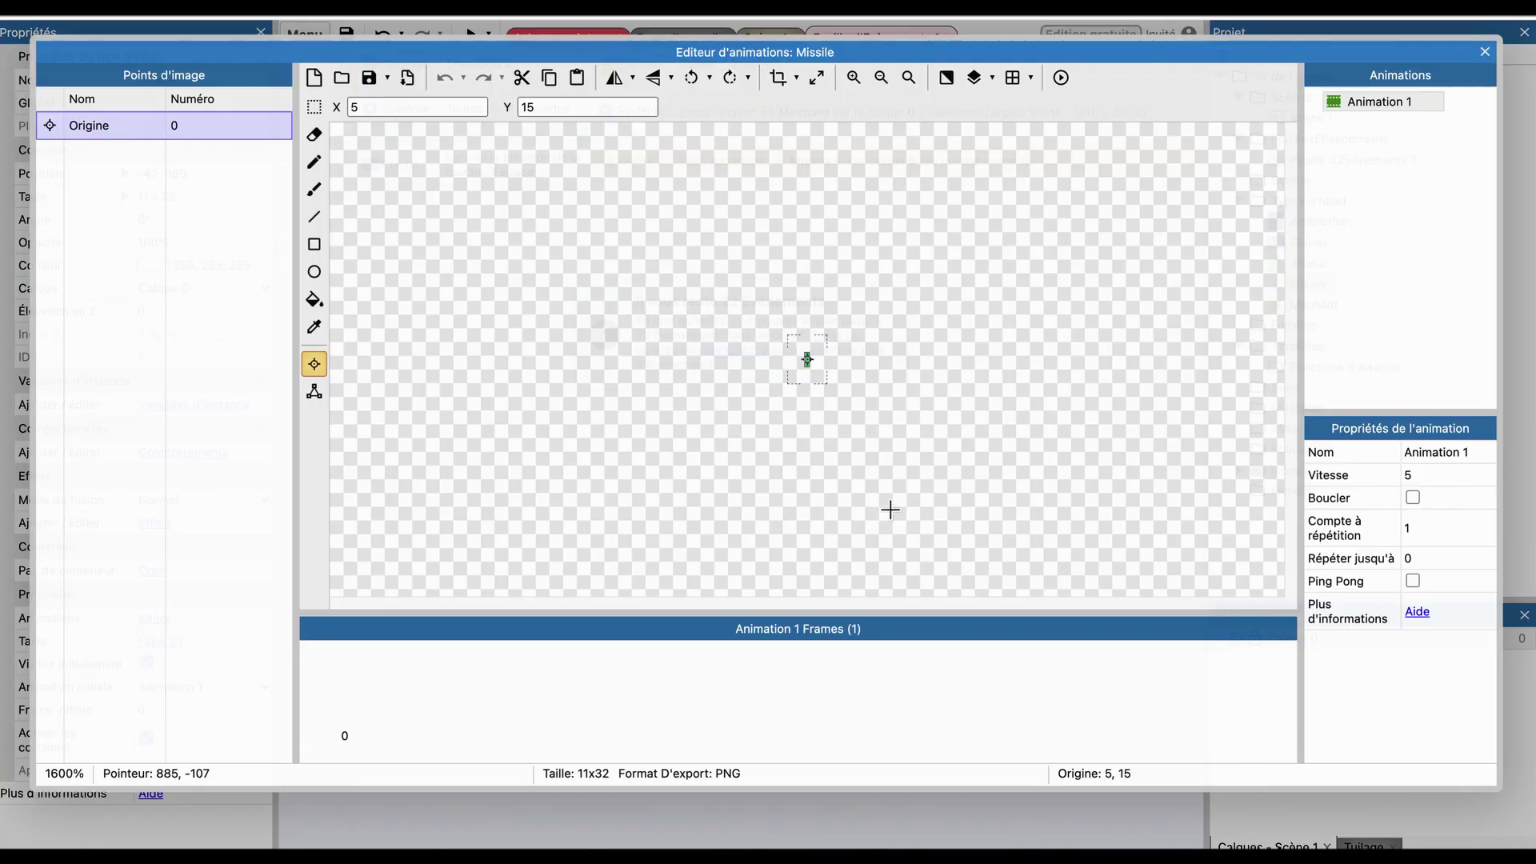
click(811, 477)
click(810, 470)
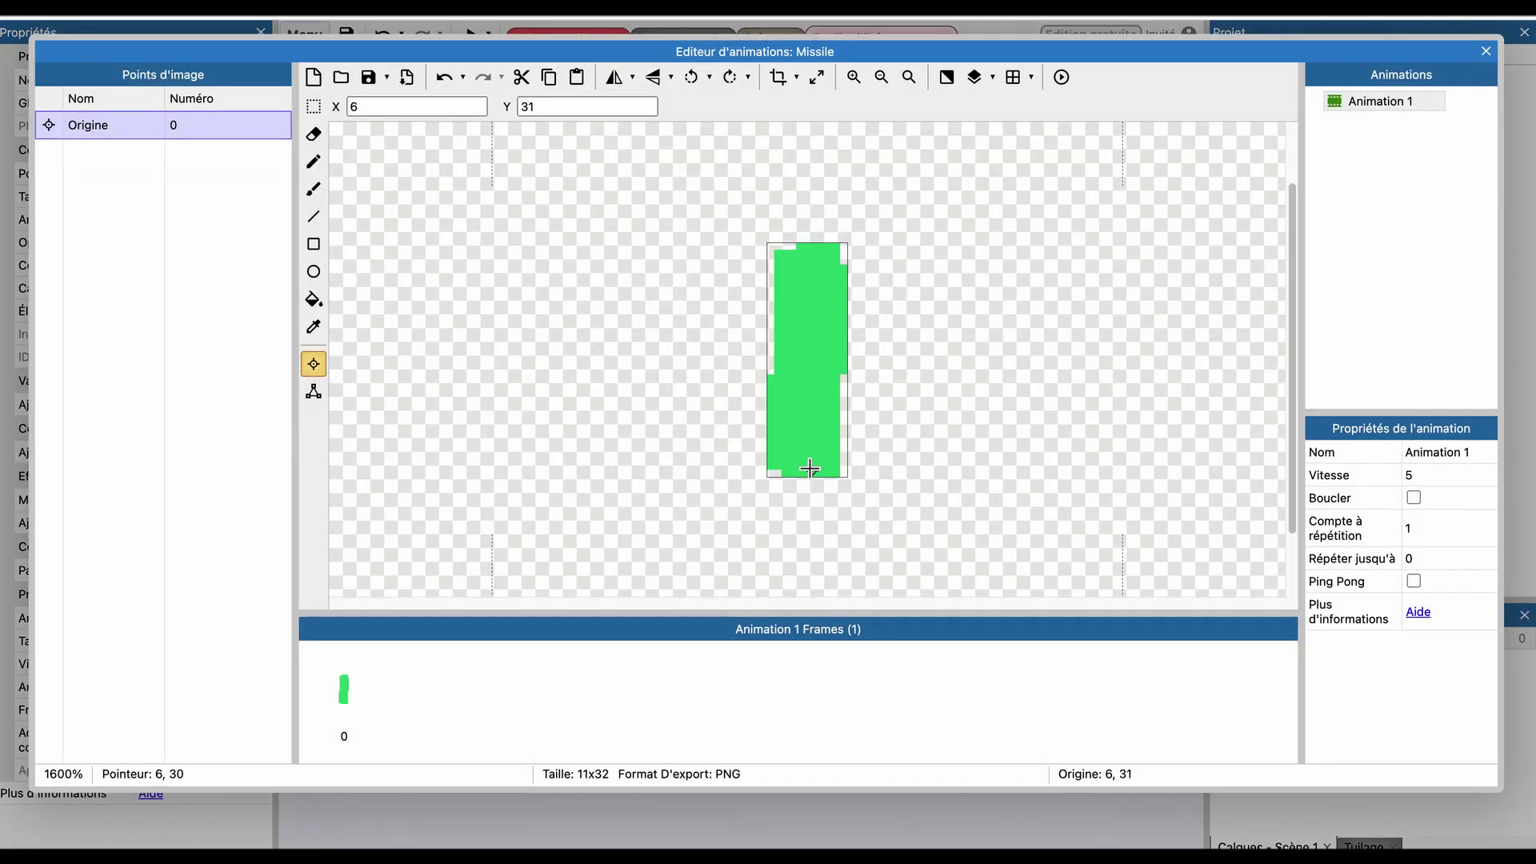
click(1485, 52)
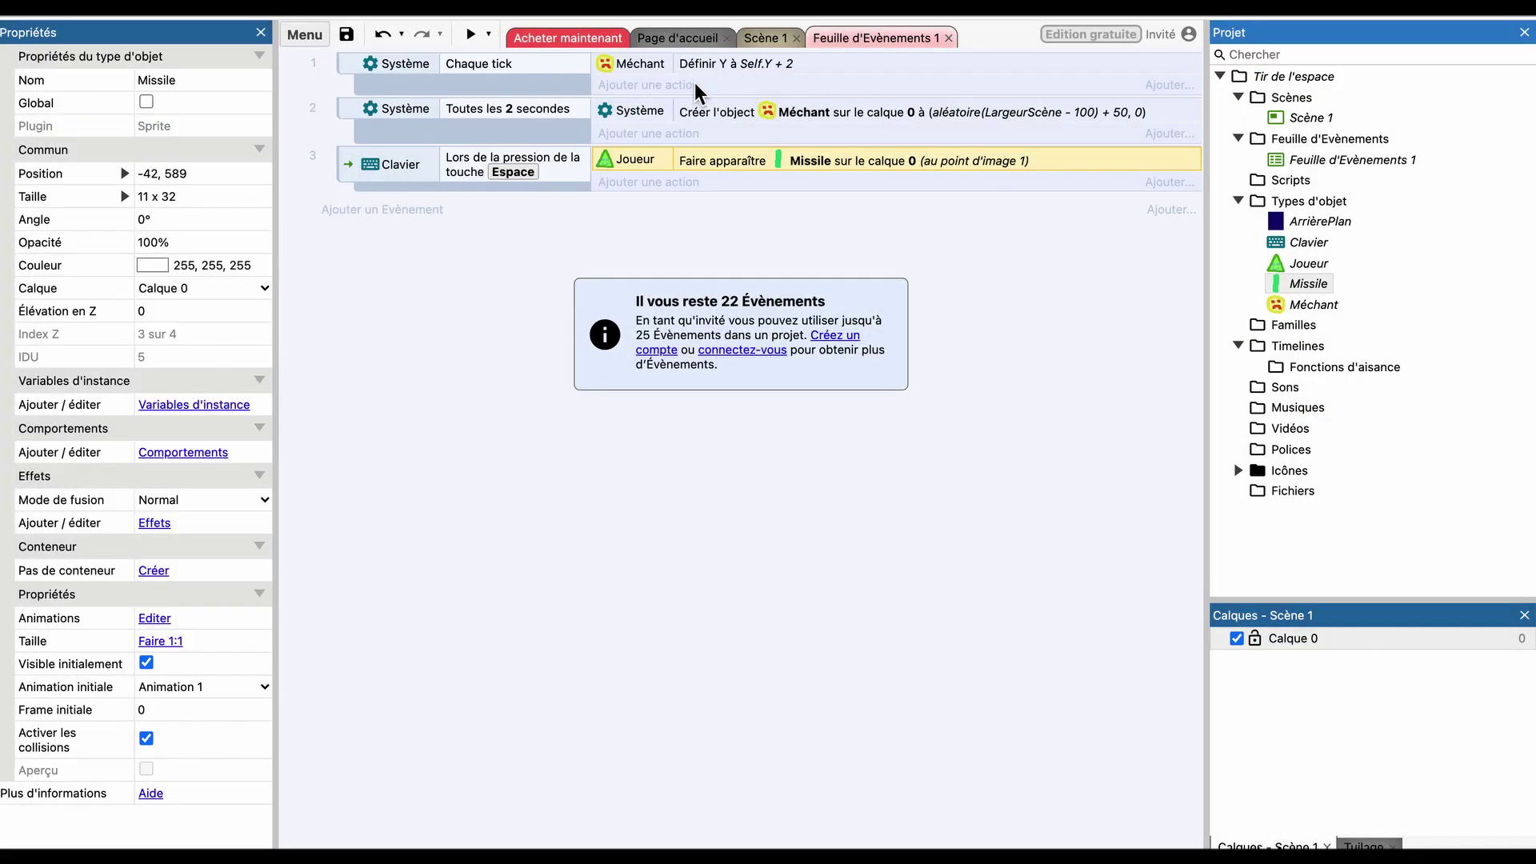
Preview the game again to check the missiles' spawn position at the player's tip, and close the preview.
click(470, 34)
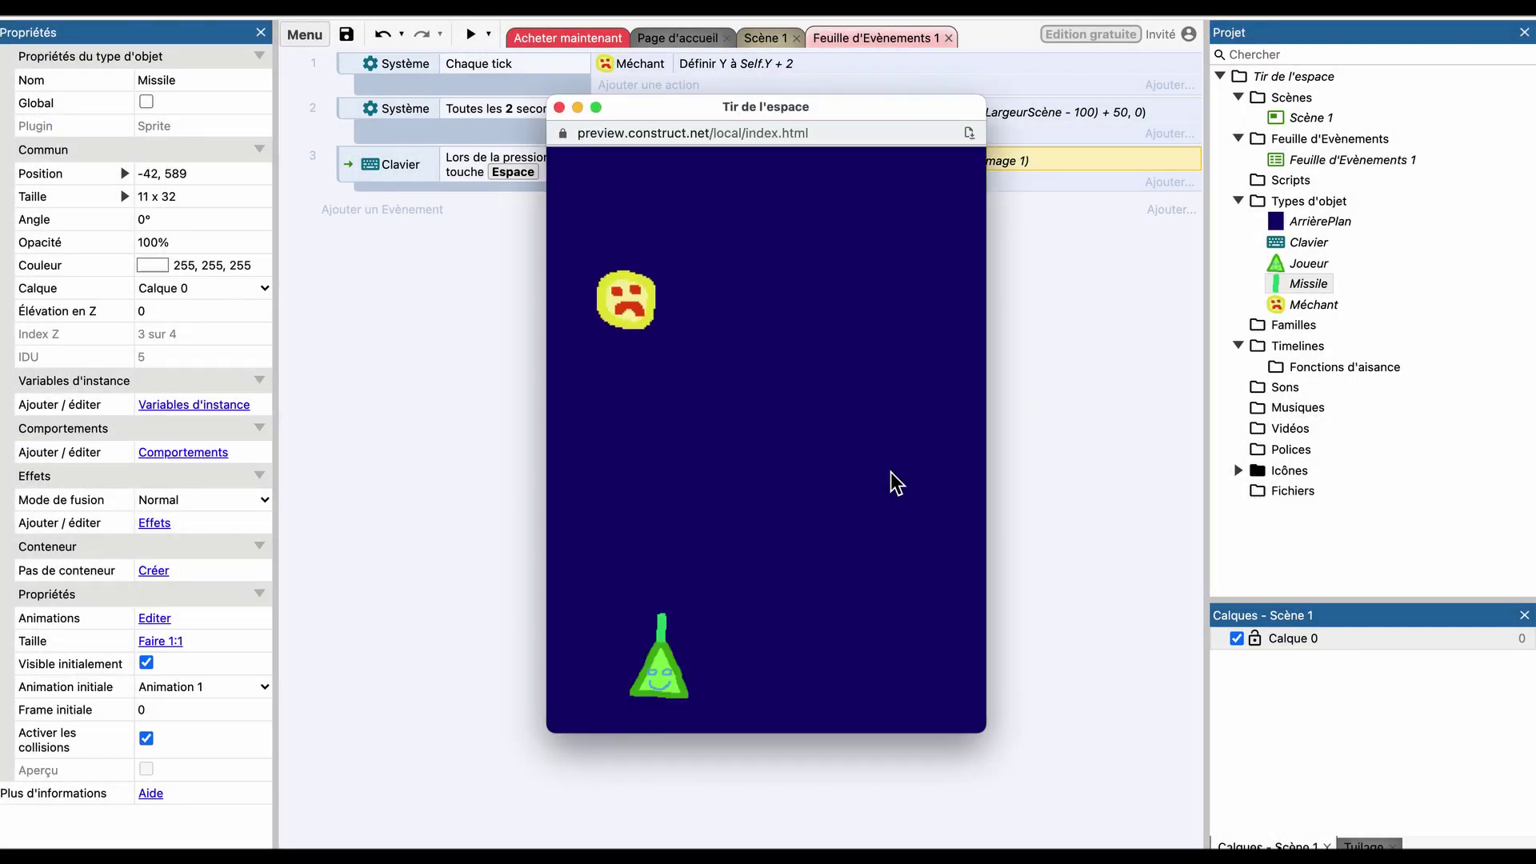
key(space)
key(Right)
key(space)
key(space)
key(Right)
key(space)
key(space)
key(space)
key(space)
key(space)
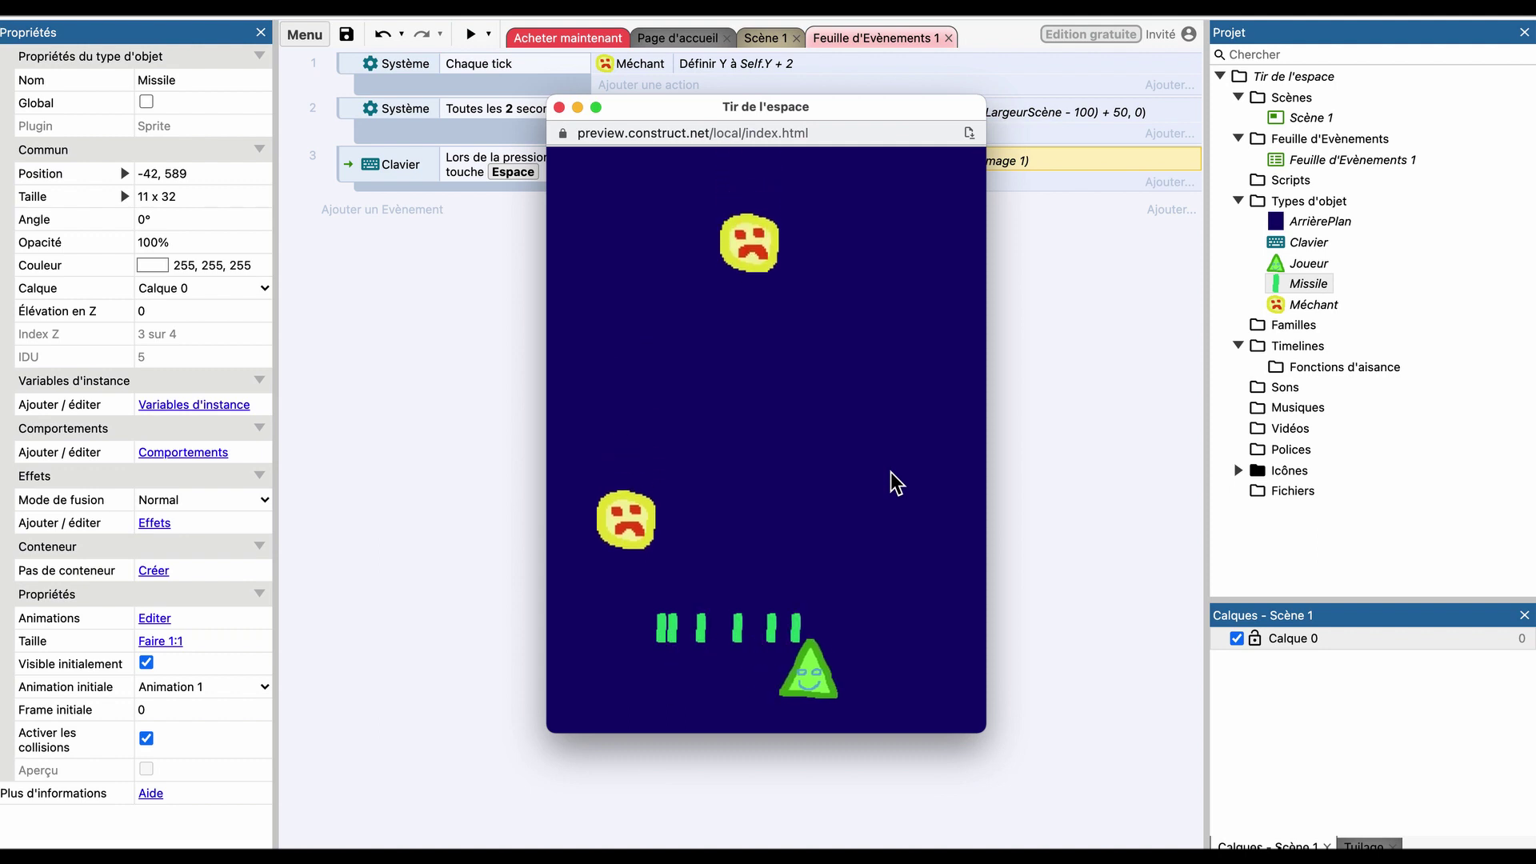
click(559, 108)
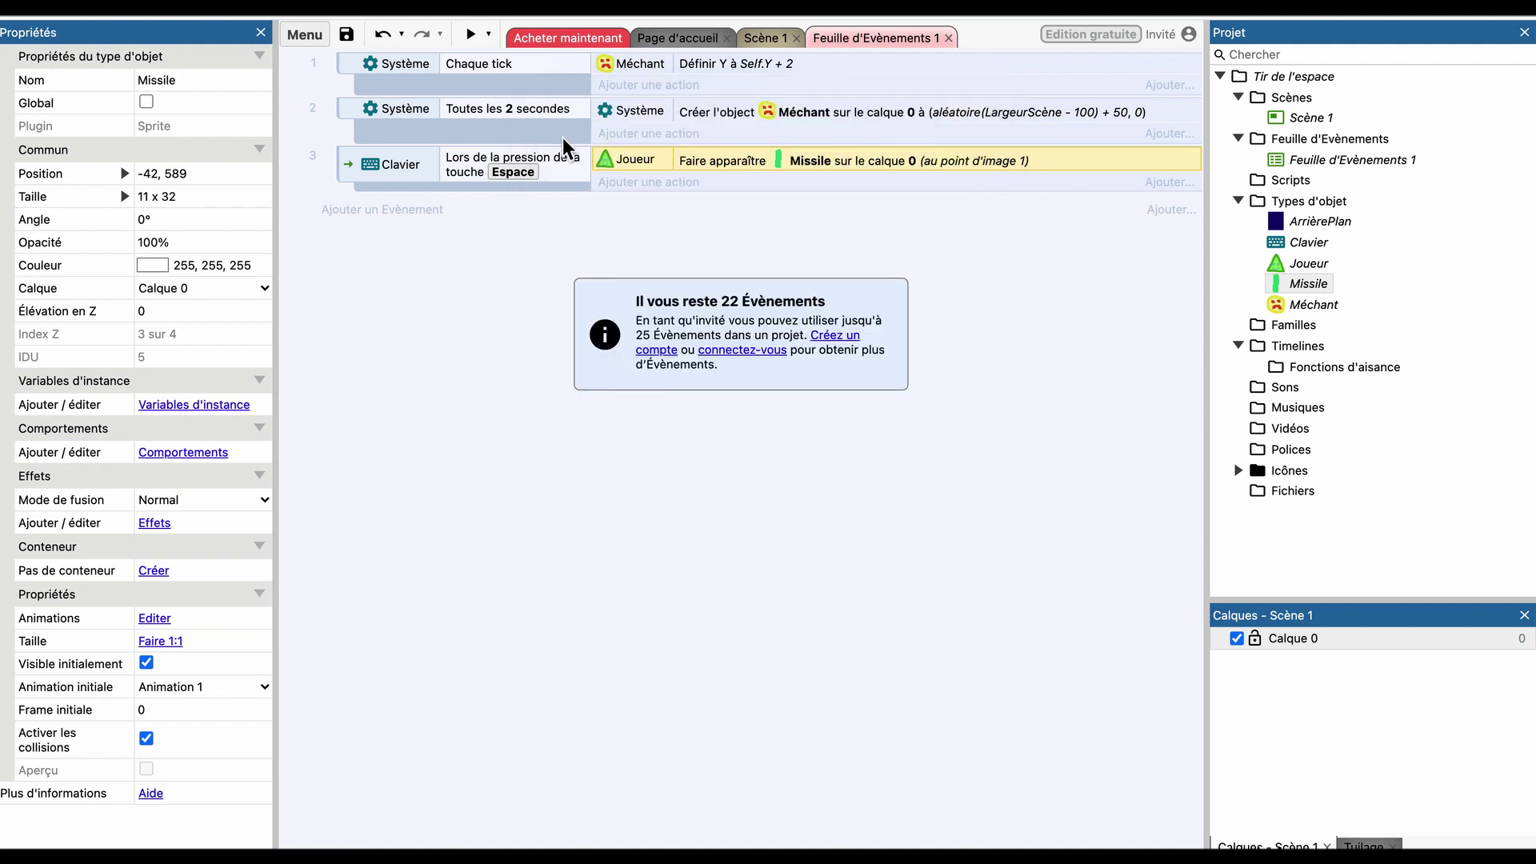
Add a Missile action "Définir Y" to the Système "Chaque tick" event.
click(496, 79)
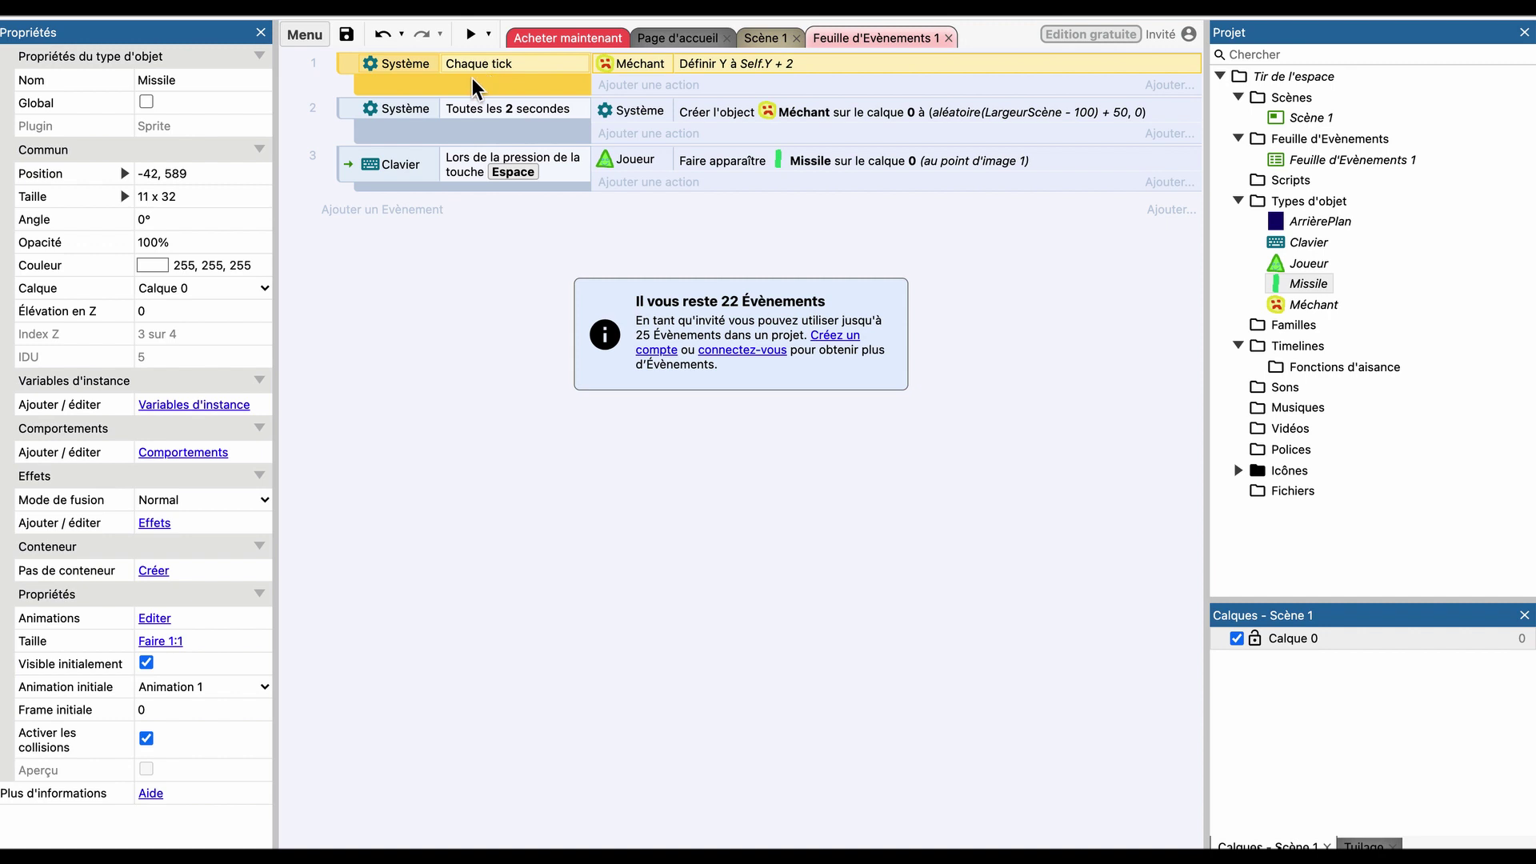
click(740, 65)
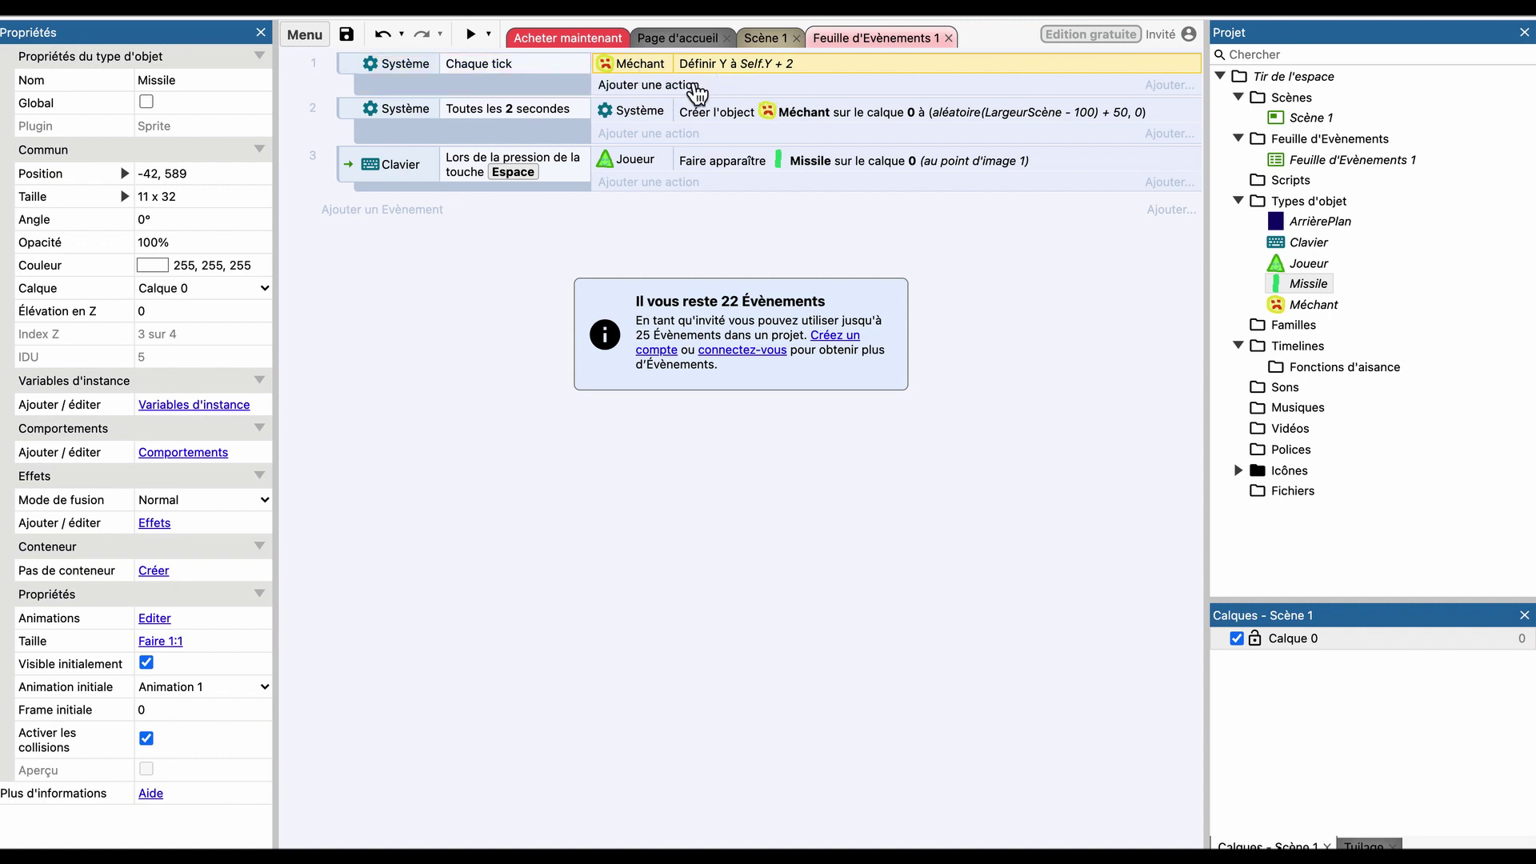
click(694, 87)
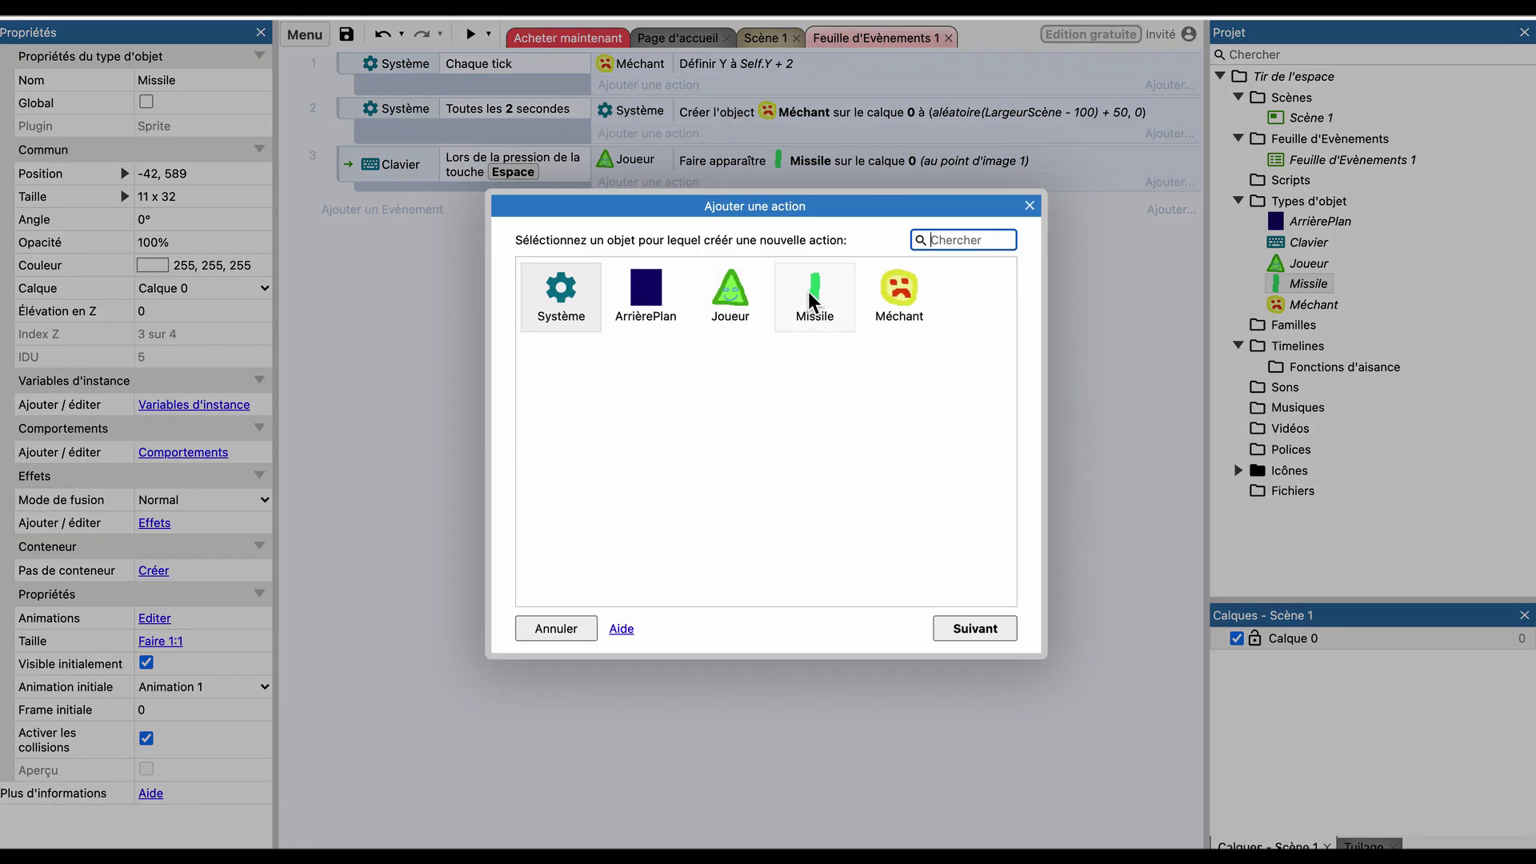
click(812, 296)
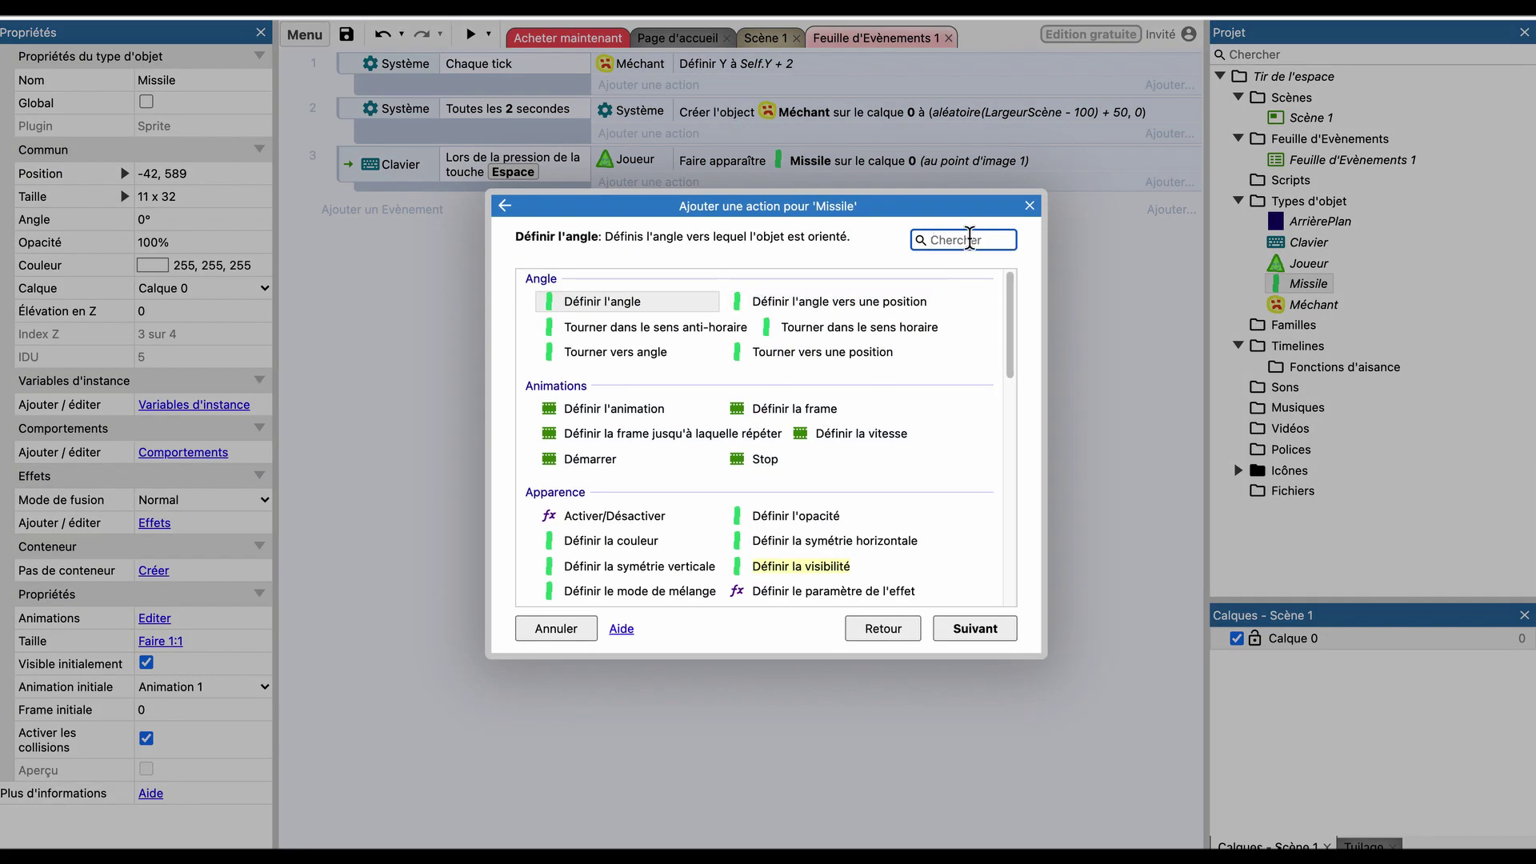
text(défini)
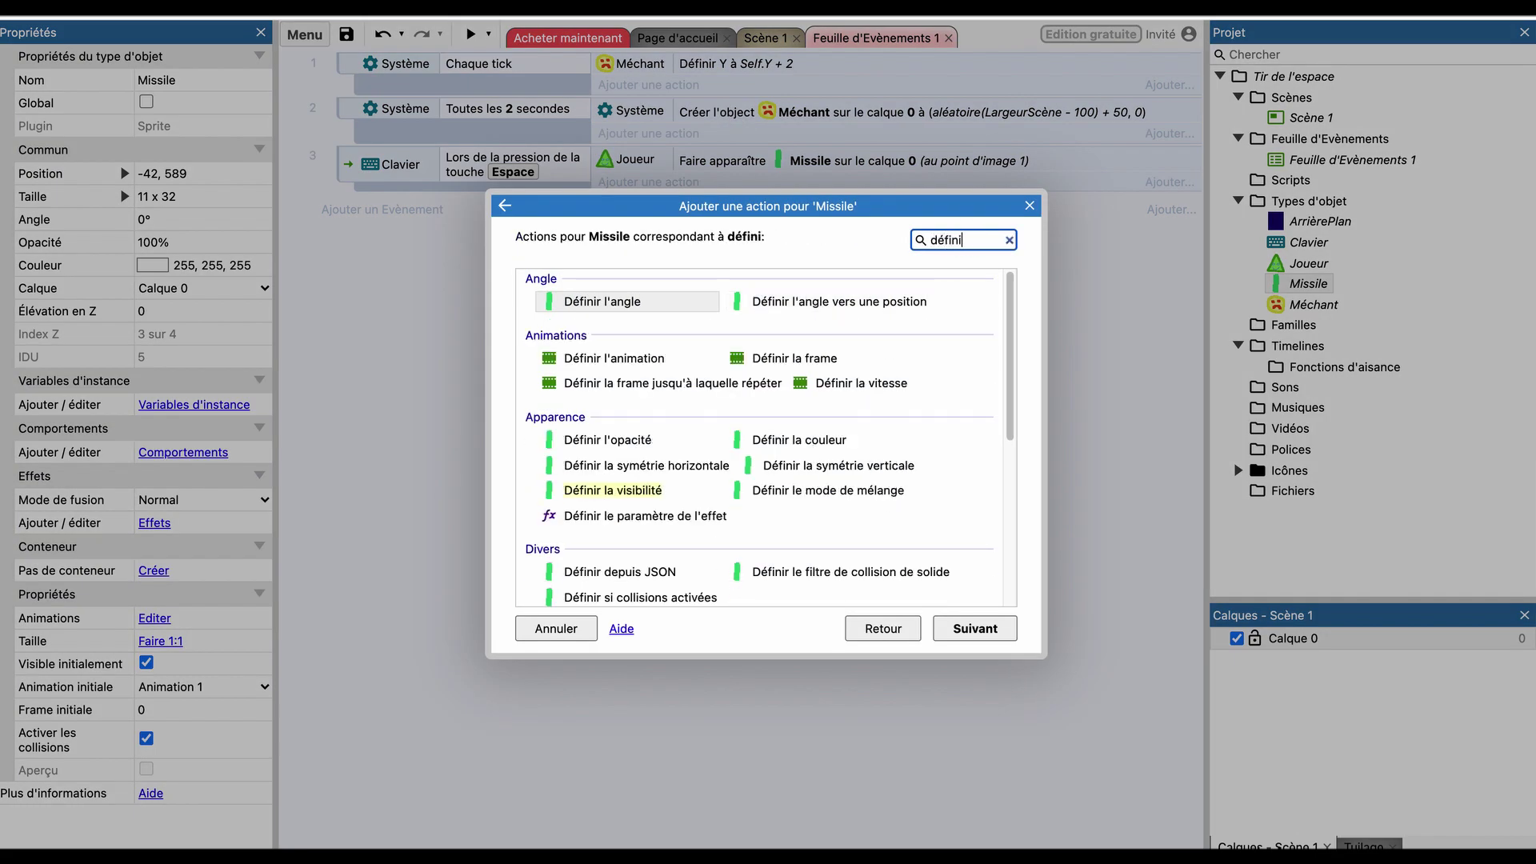
scroll(896, 452, down, 5)
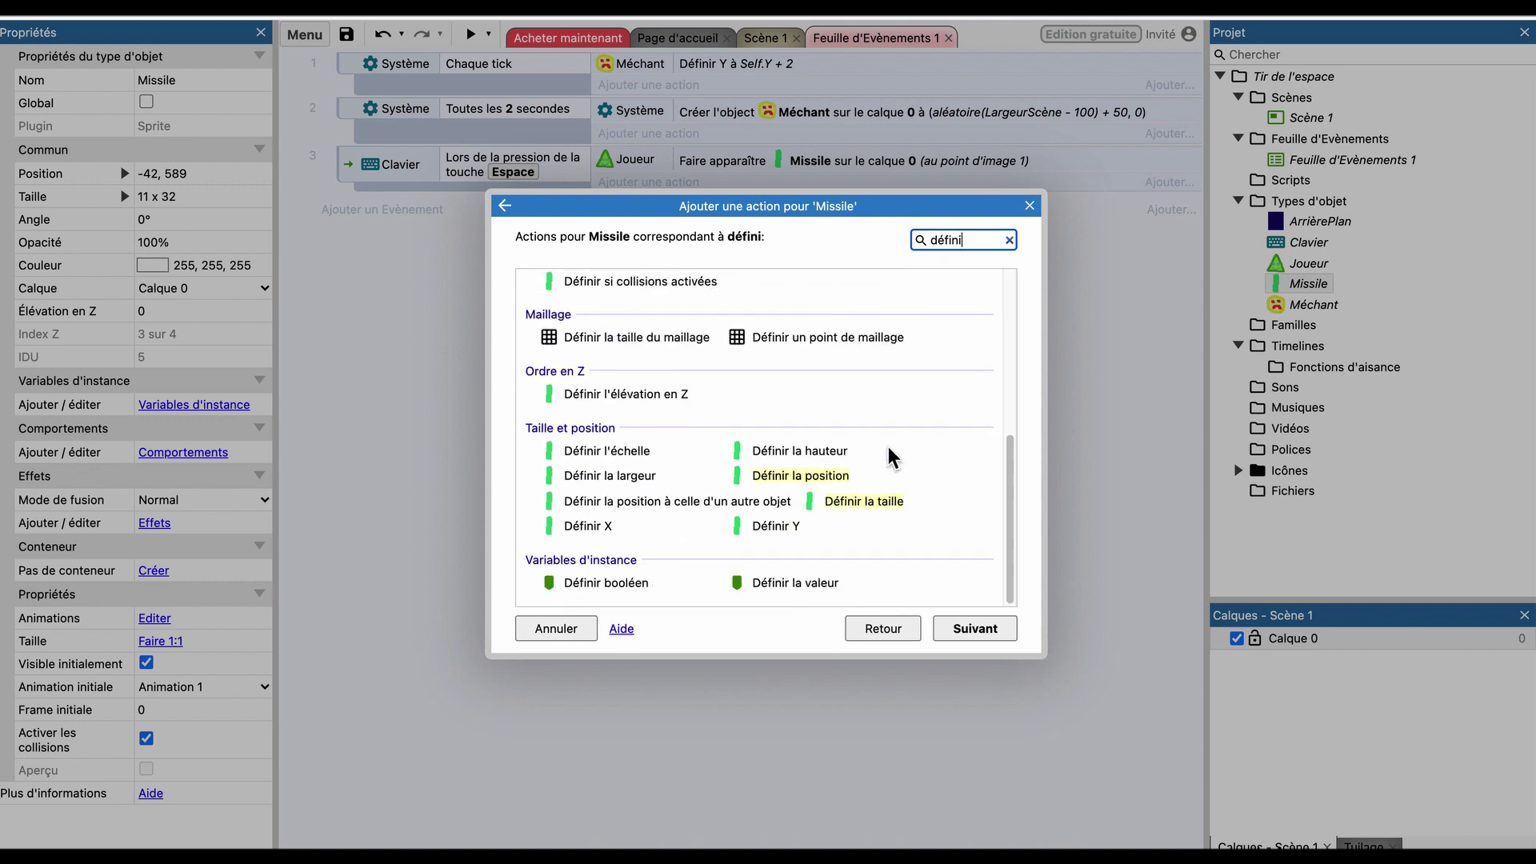
double_click(775, 526)
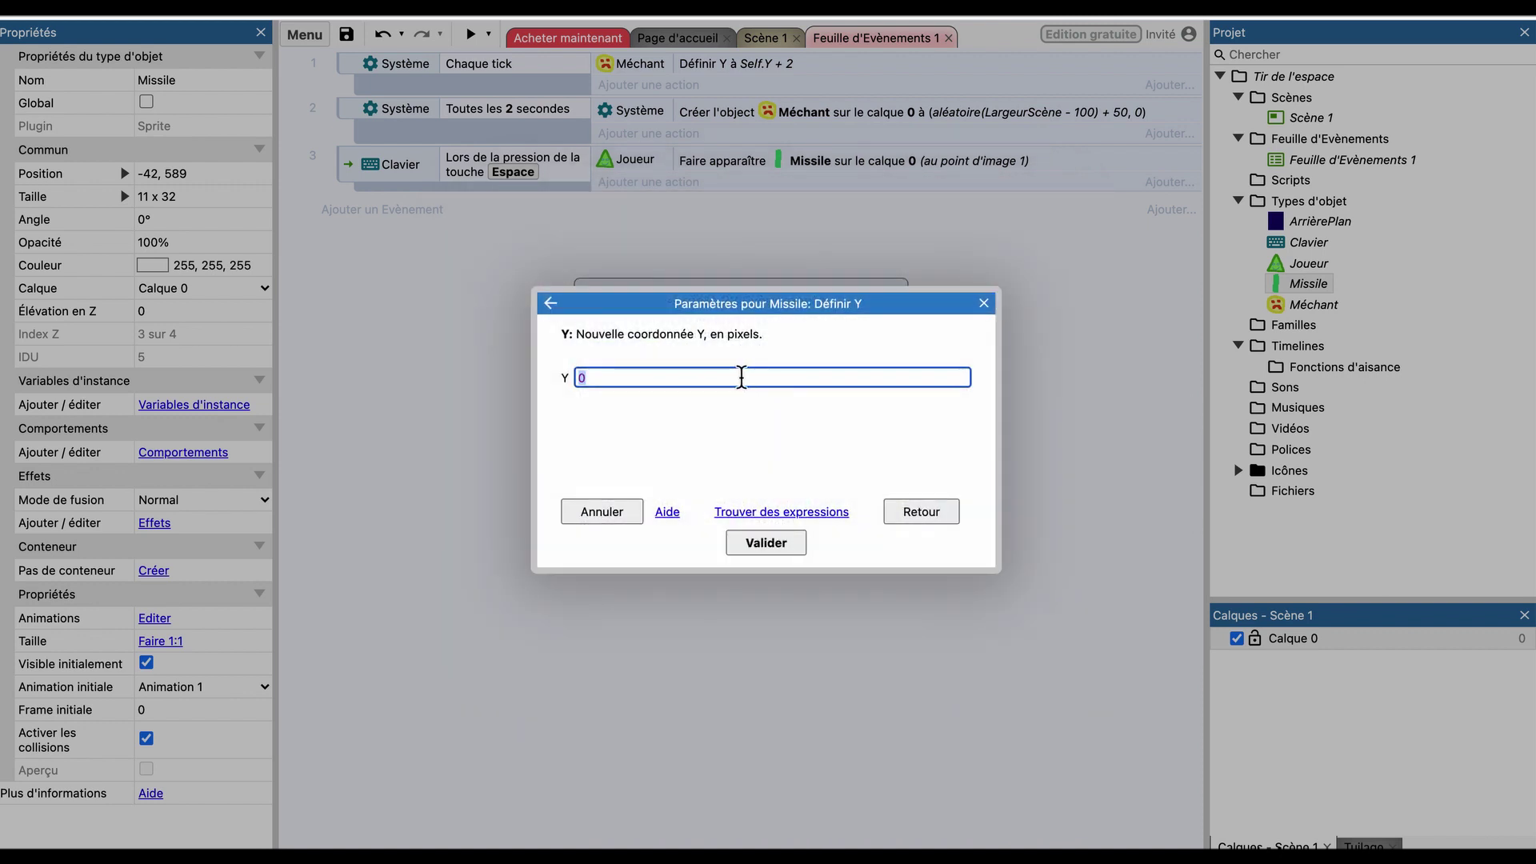
Set the Missile action's Y coordinate to Self.Y - 10 and validate it.
click(742, 377)
text(Self.)
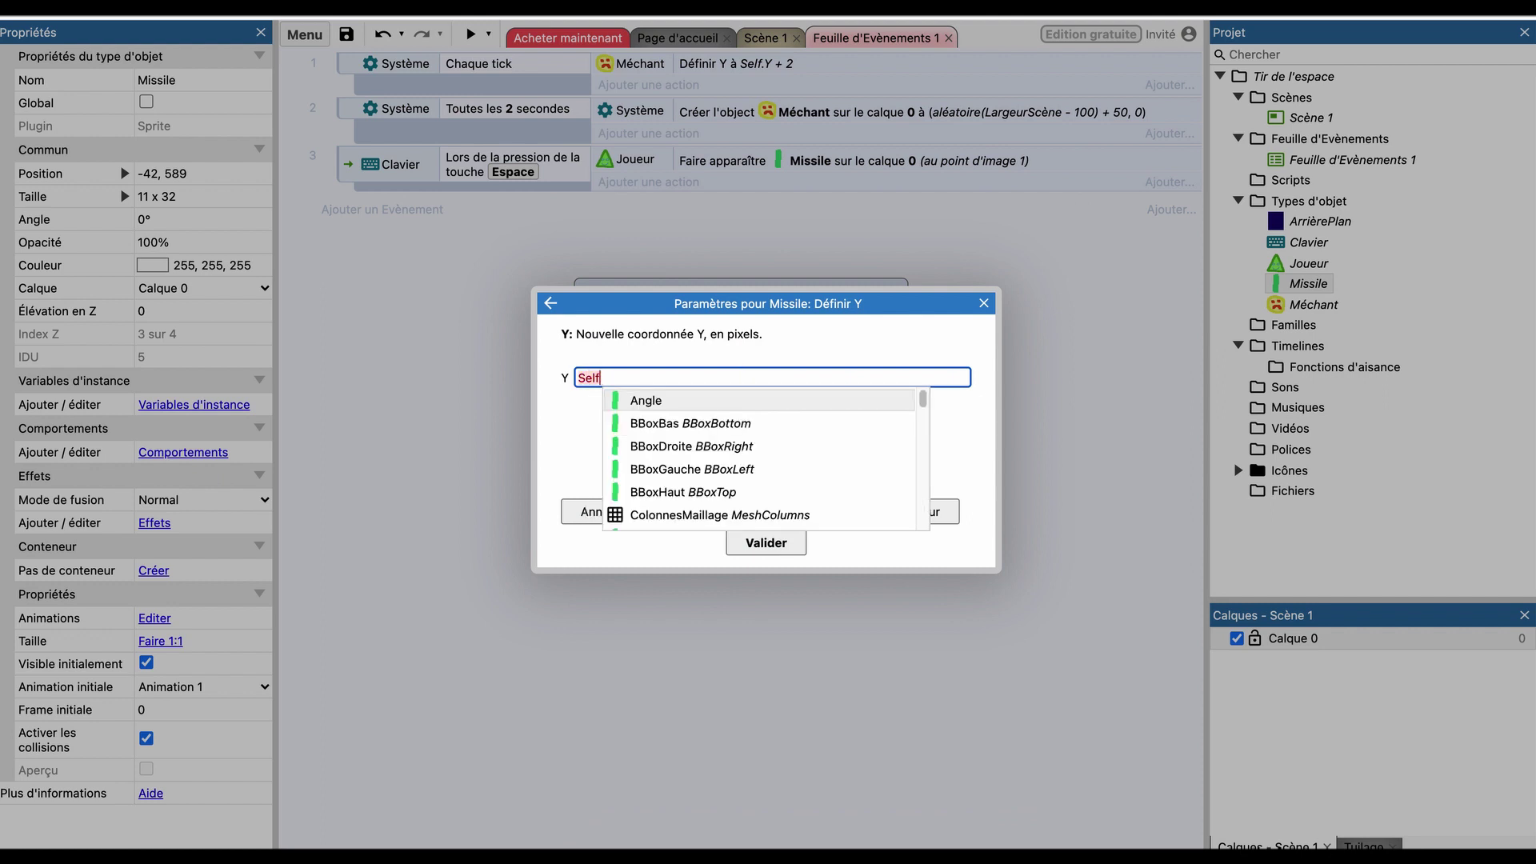
text(Angle.y)
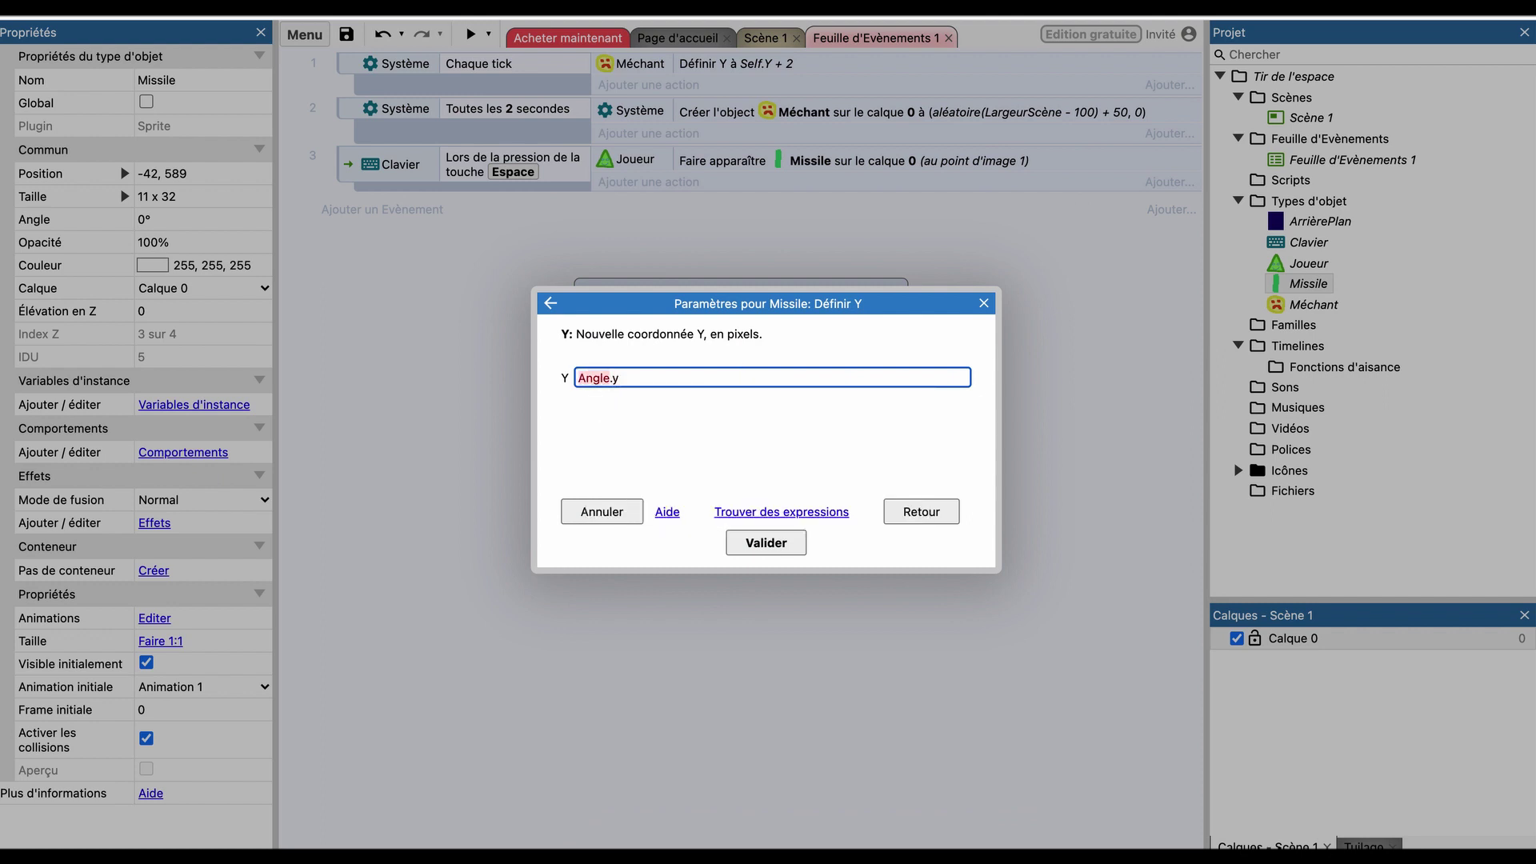
key(super+a)
text(Self)
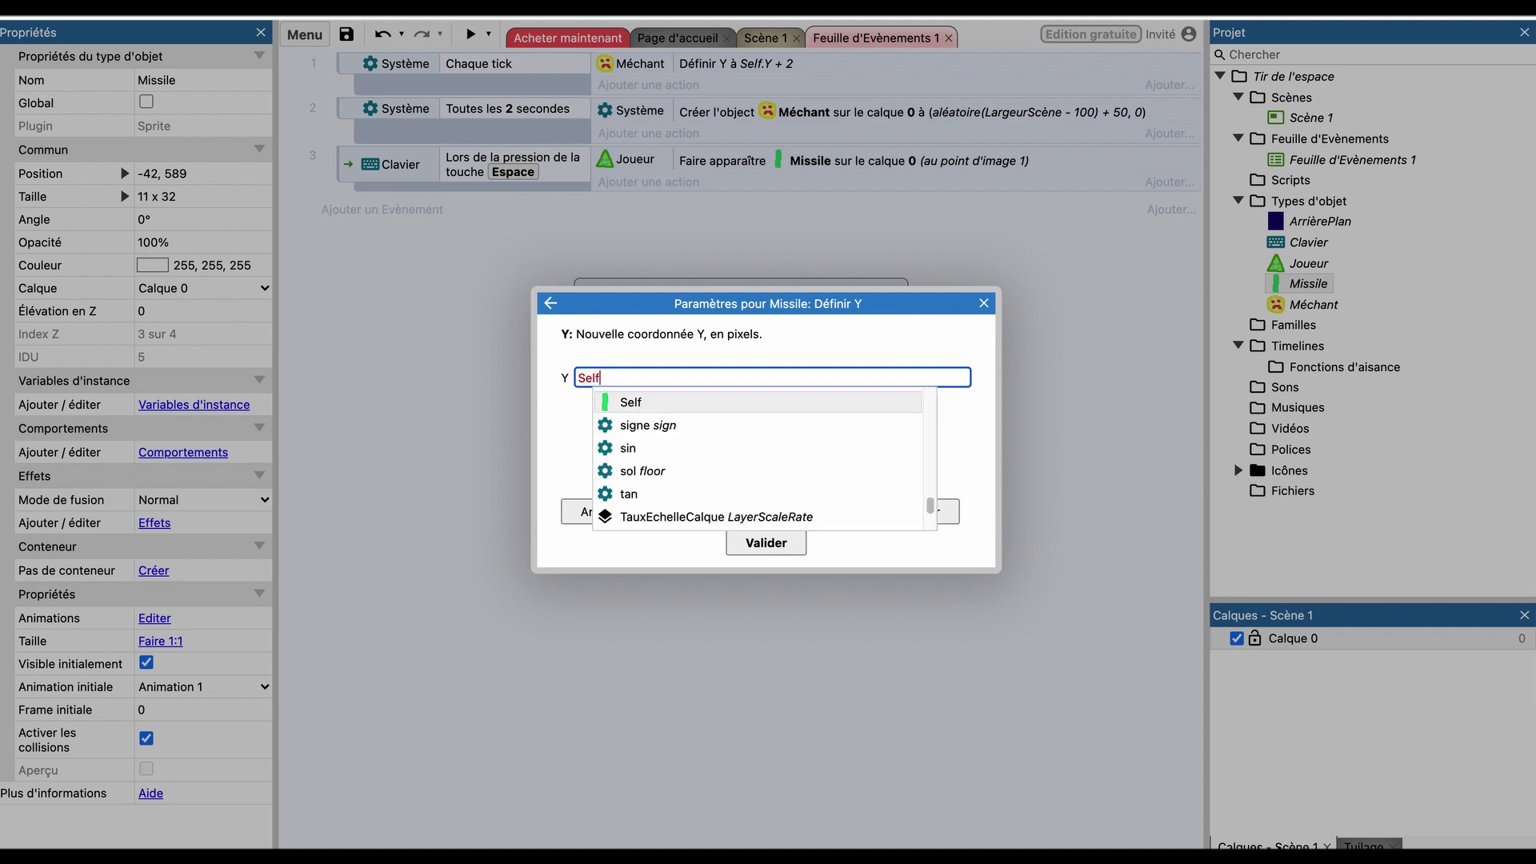
text(.Y - 10)
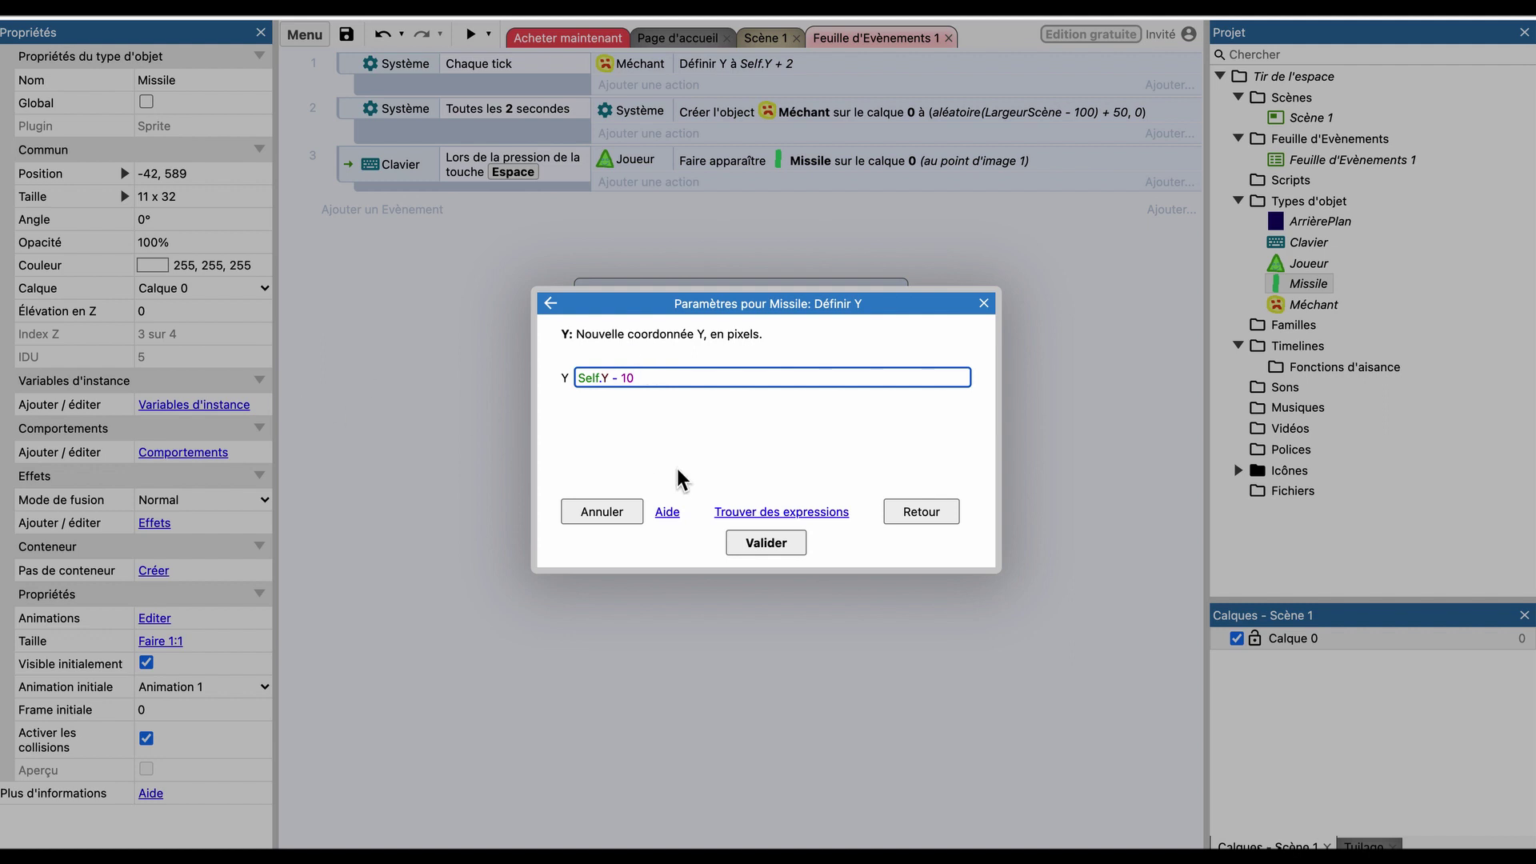
click(735, 549)
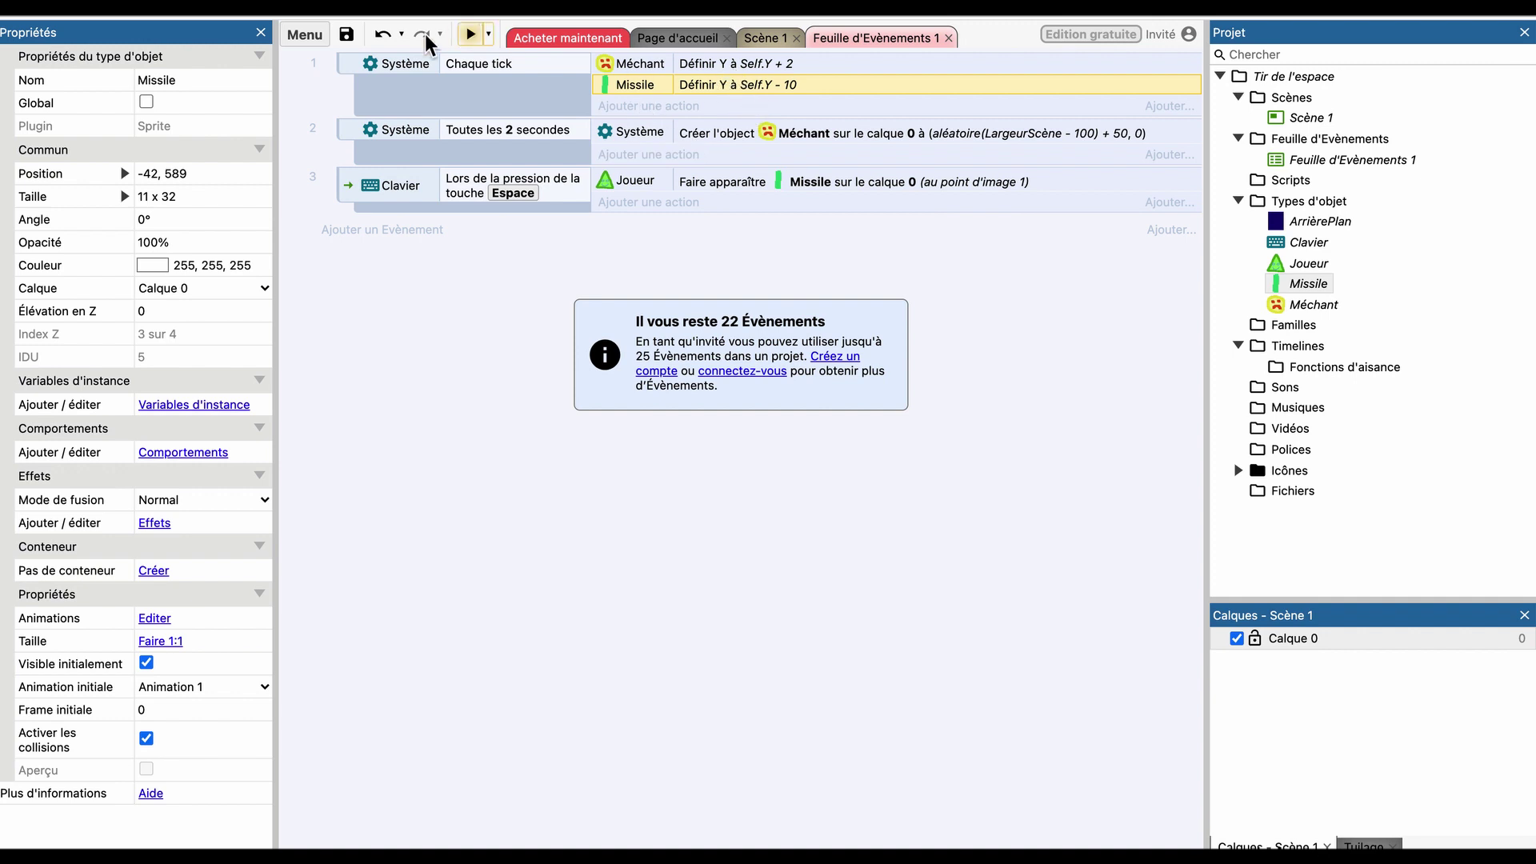
Preview the game, test the missiles' upward flight while moving the player sideways, and close the preview.
click(470, 35)
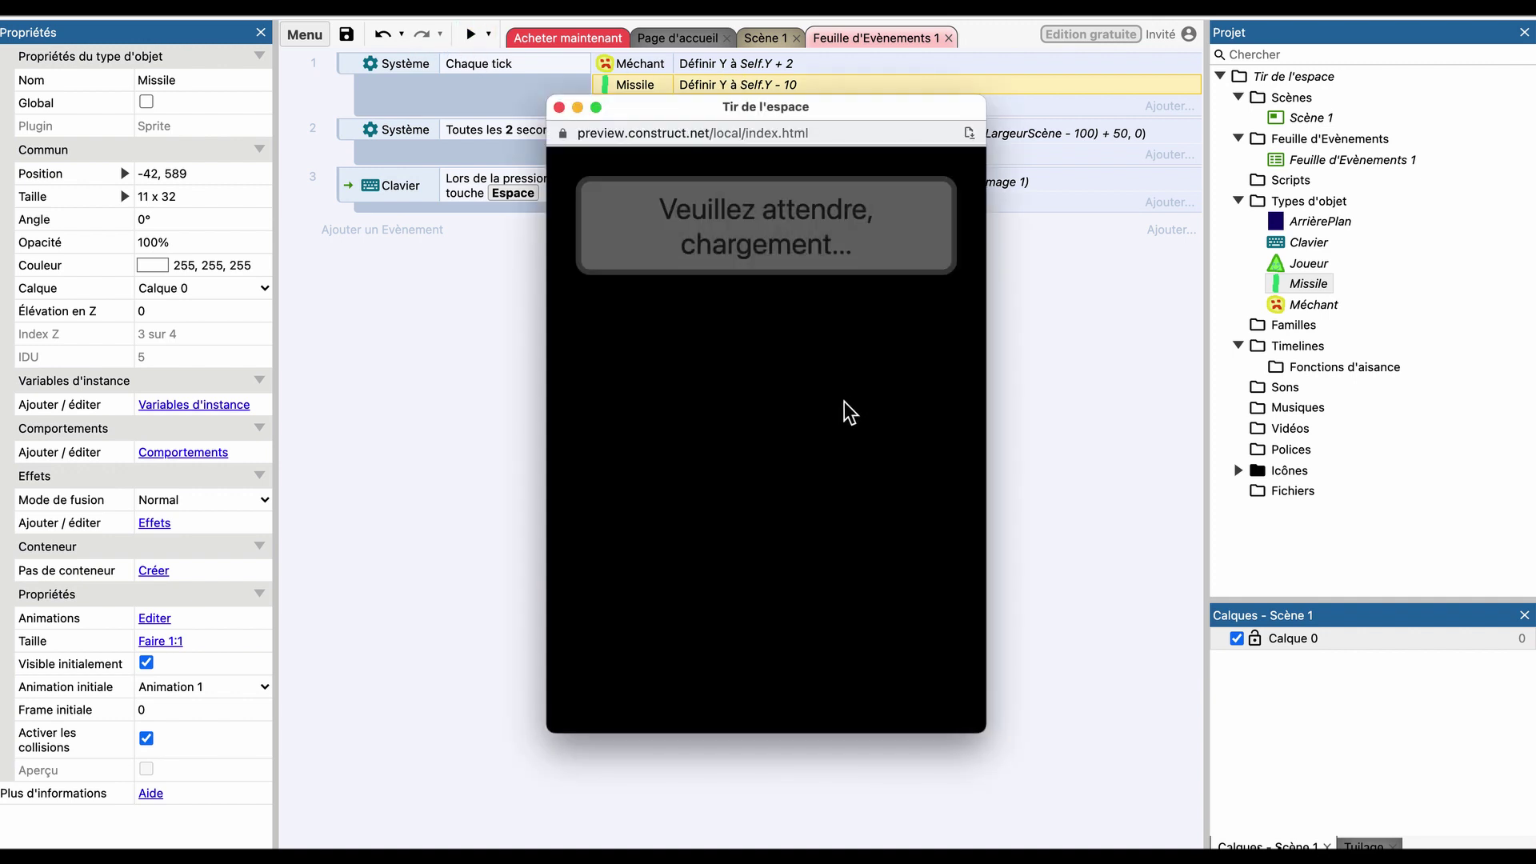
key(space)
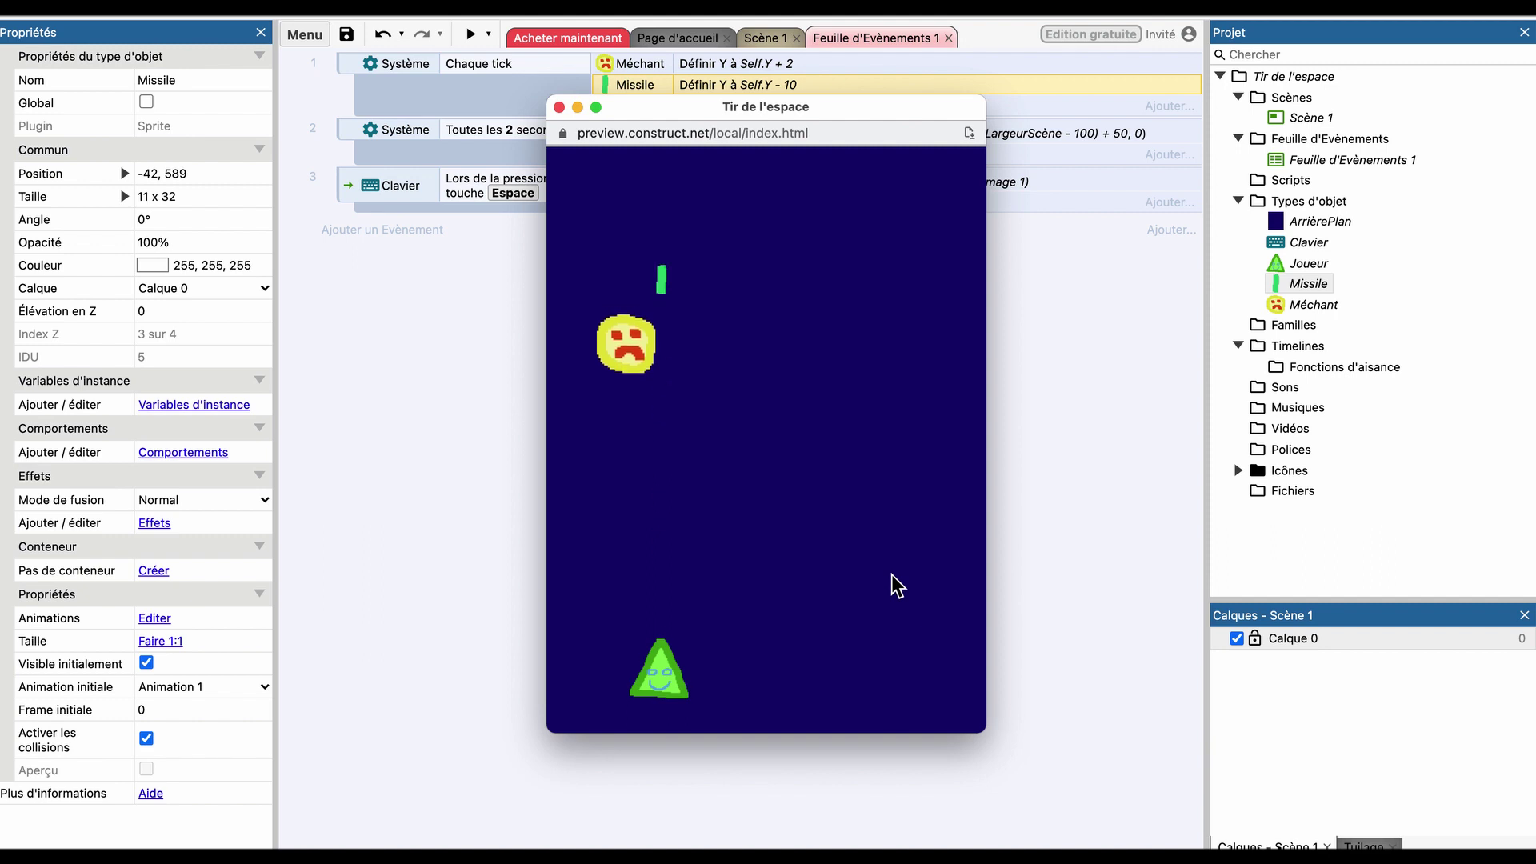
key(space)
key(Right)
key(space)
key(space)
key(space)
key(space)
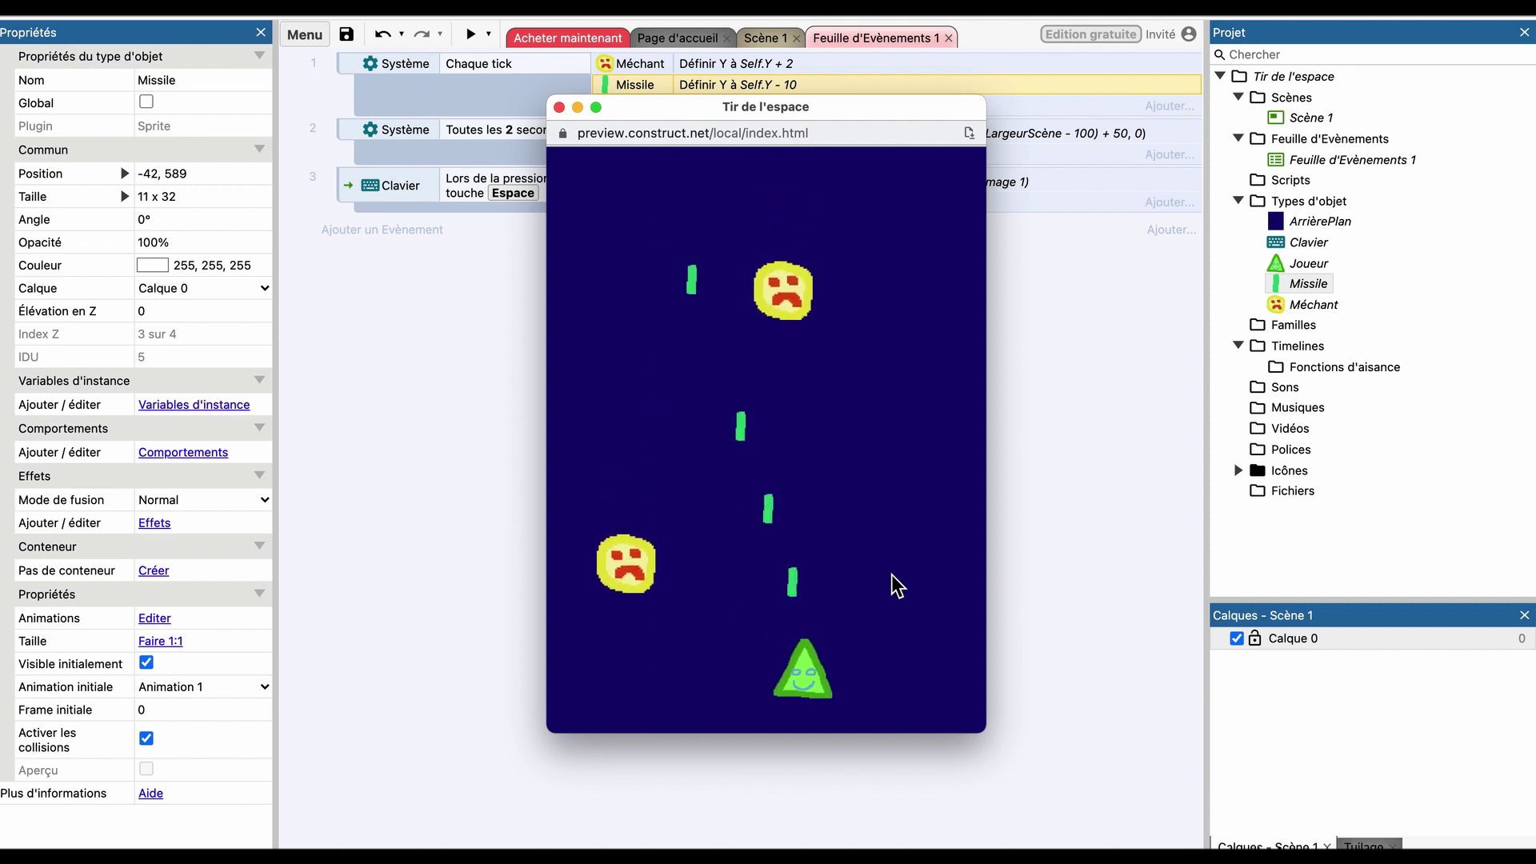
key(Right)
key(Left)
key(space)
key(space)
key(space)
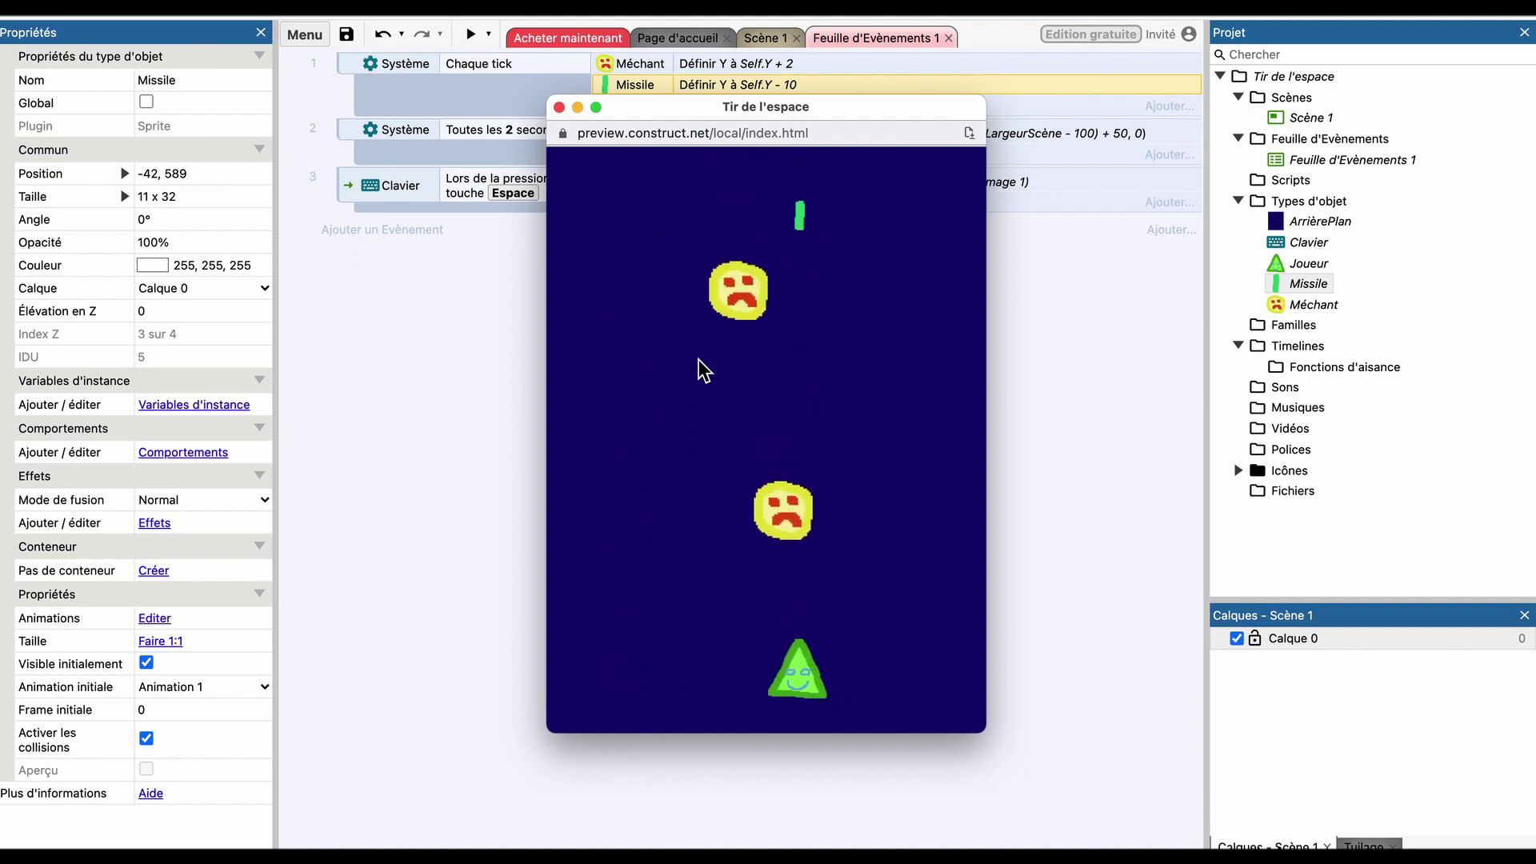
click(559, 108)
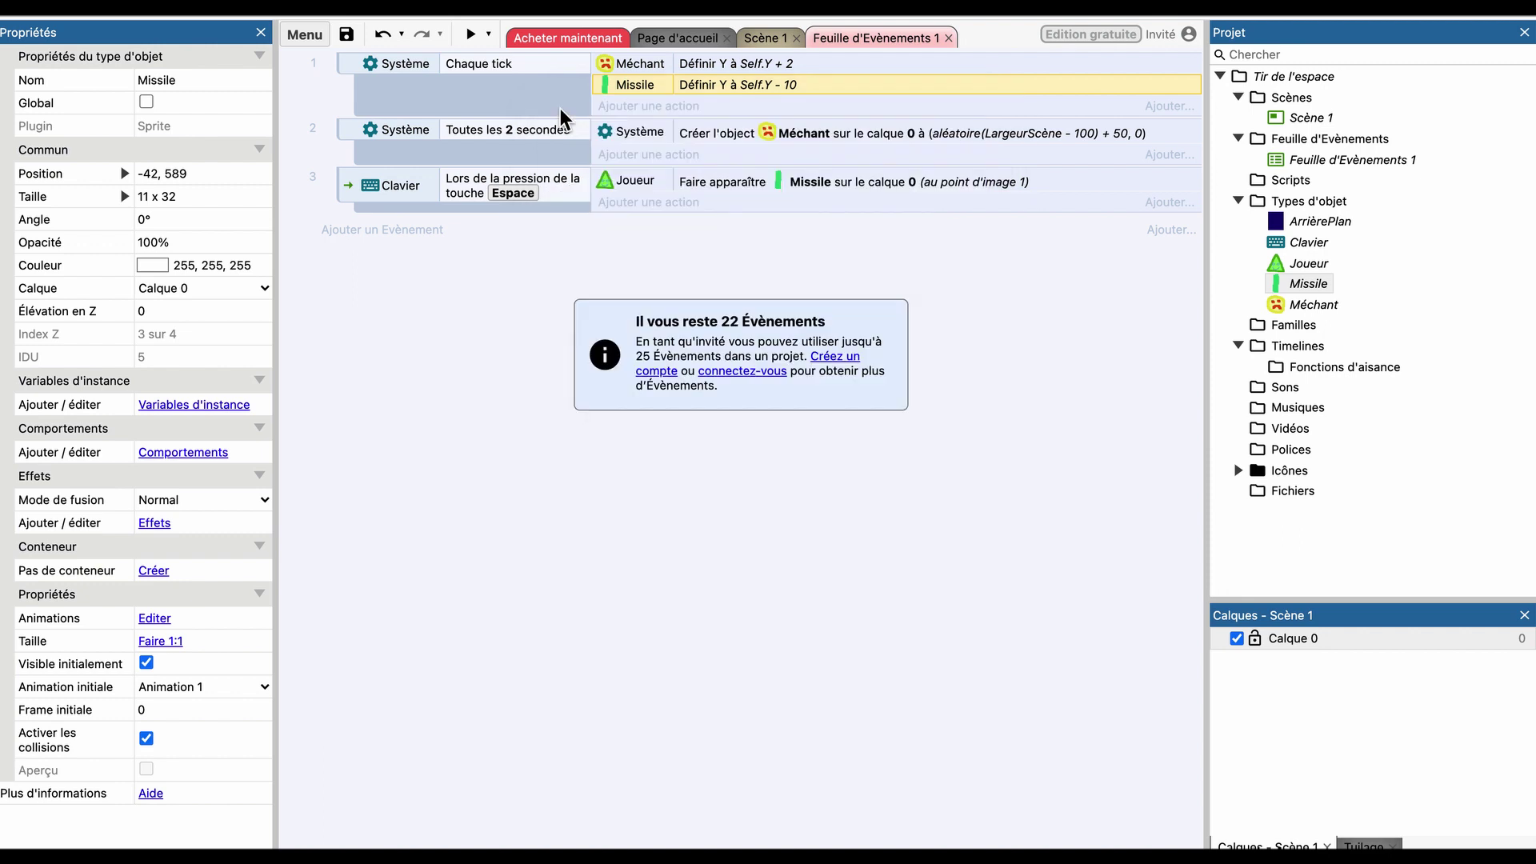
Examine the Y expression of the Missile's "Définir Y" action and close its parameters.
double_click(795, 87)
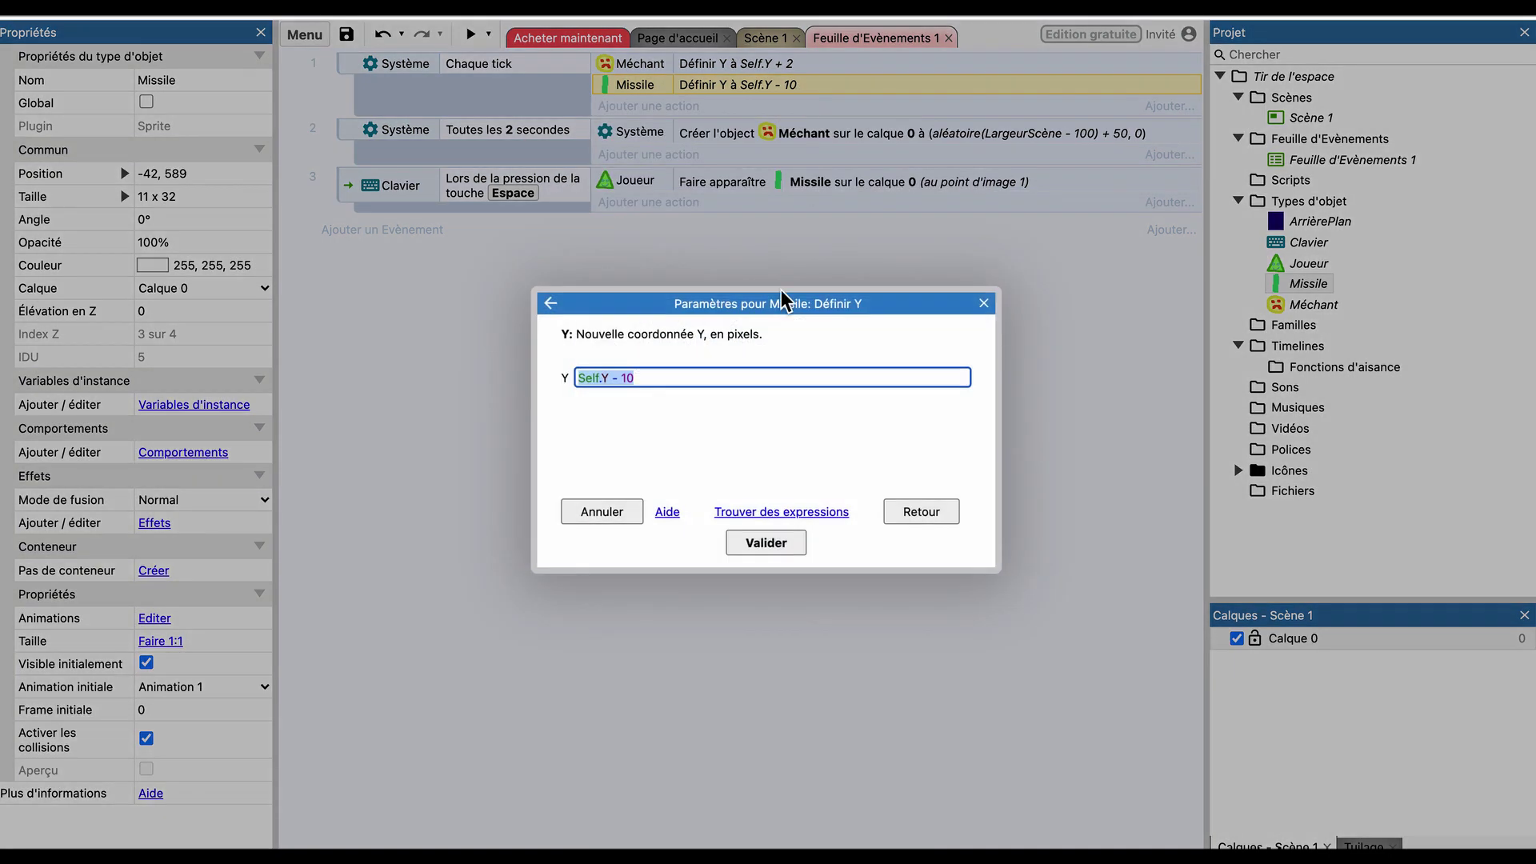
click(984, 304)
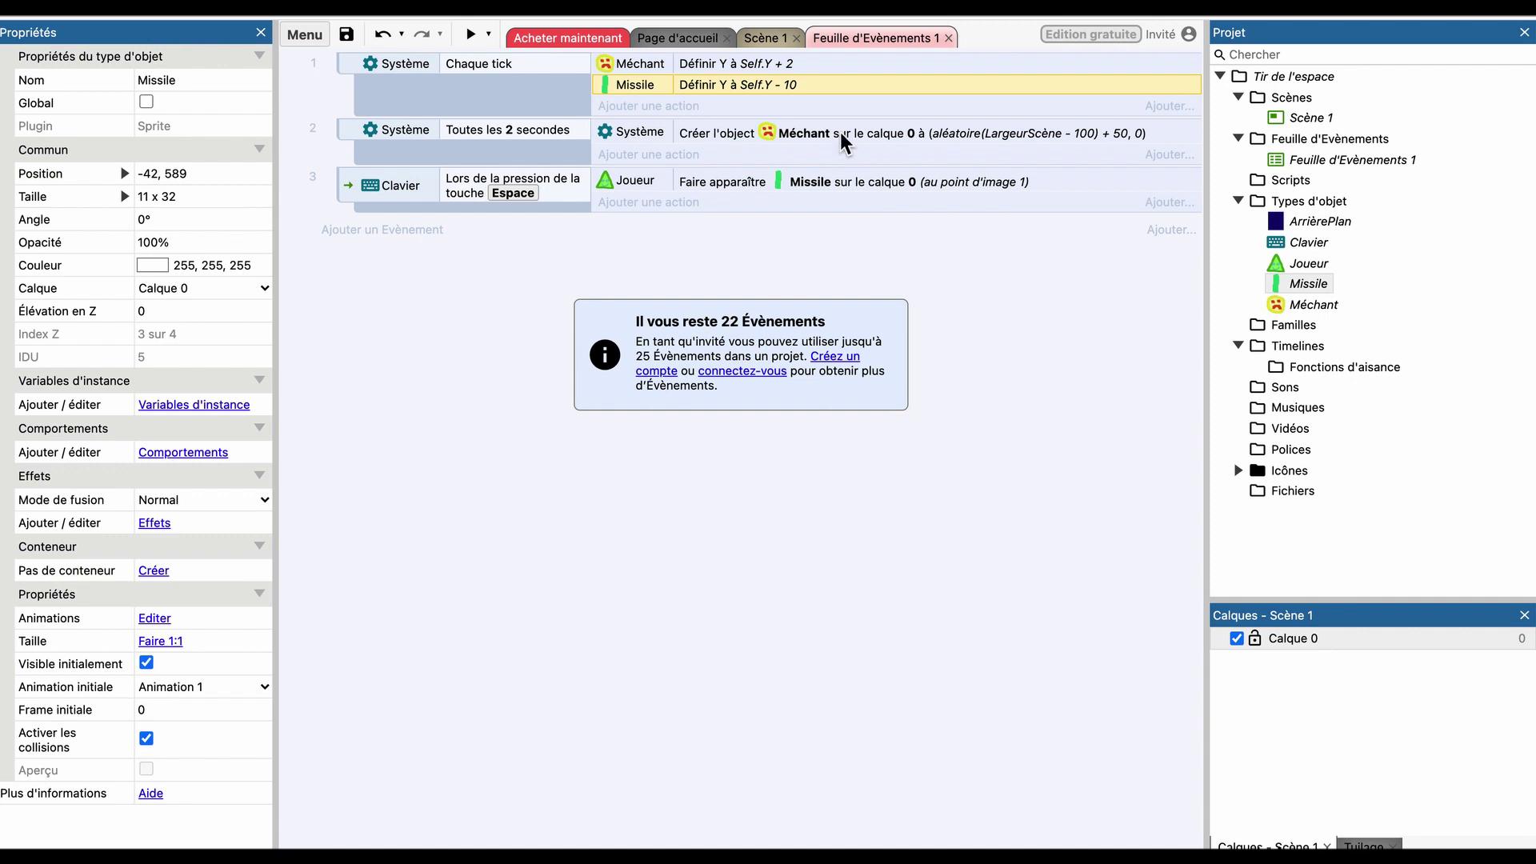
Add a new event with the Missile condition "Lors de la collision avec un autre objet", choosing Méchant as the object.
click(387, 226)
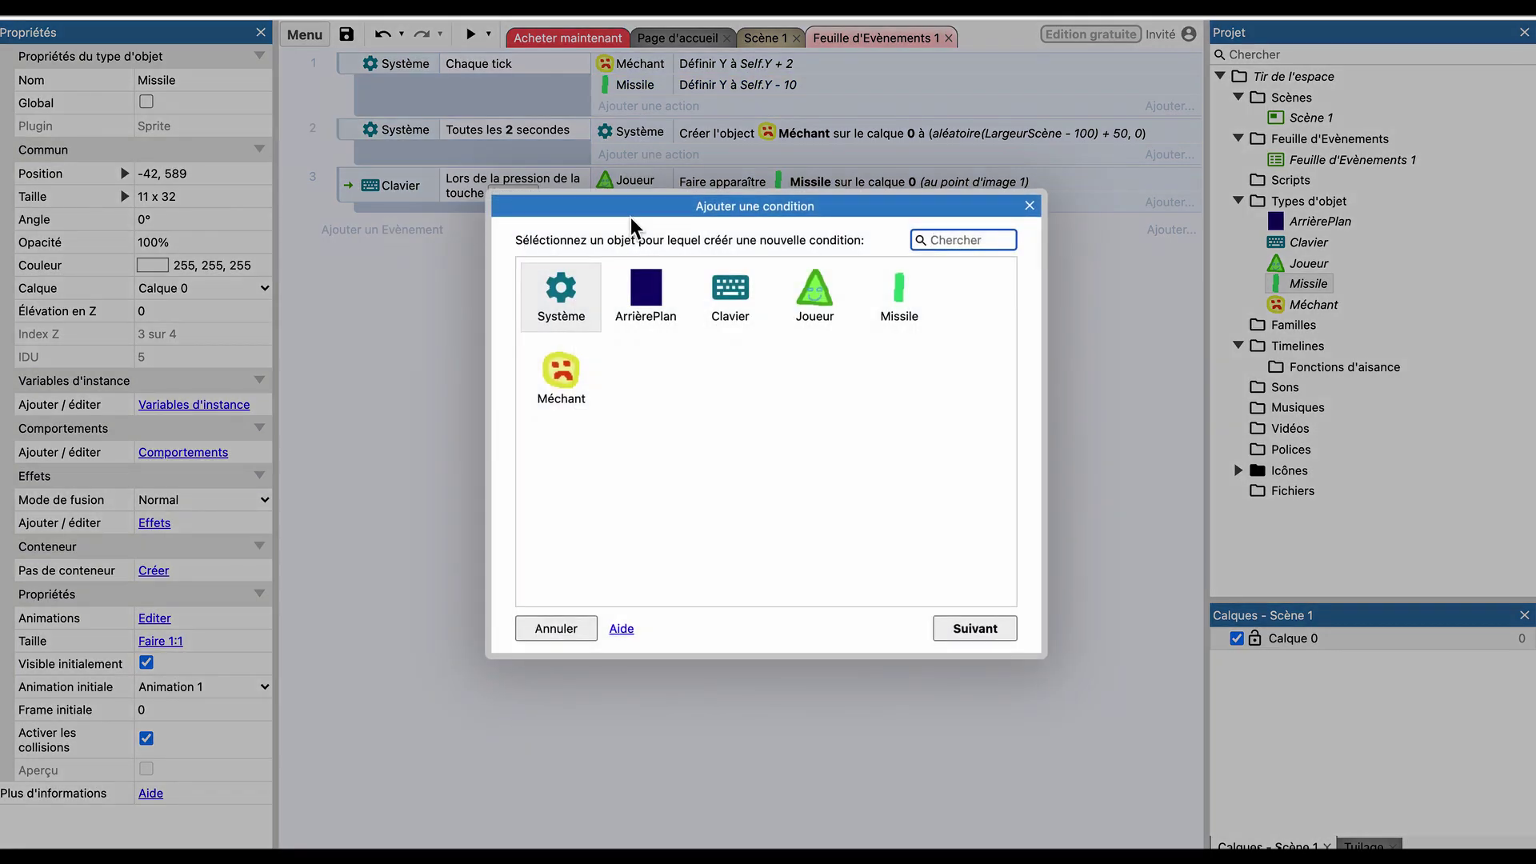
click(912, 282)
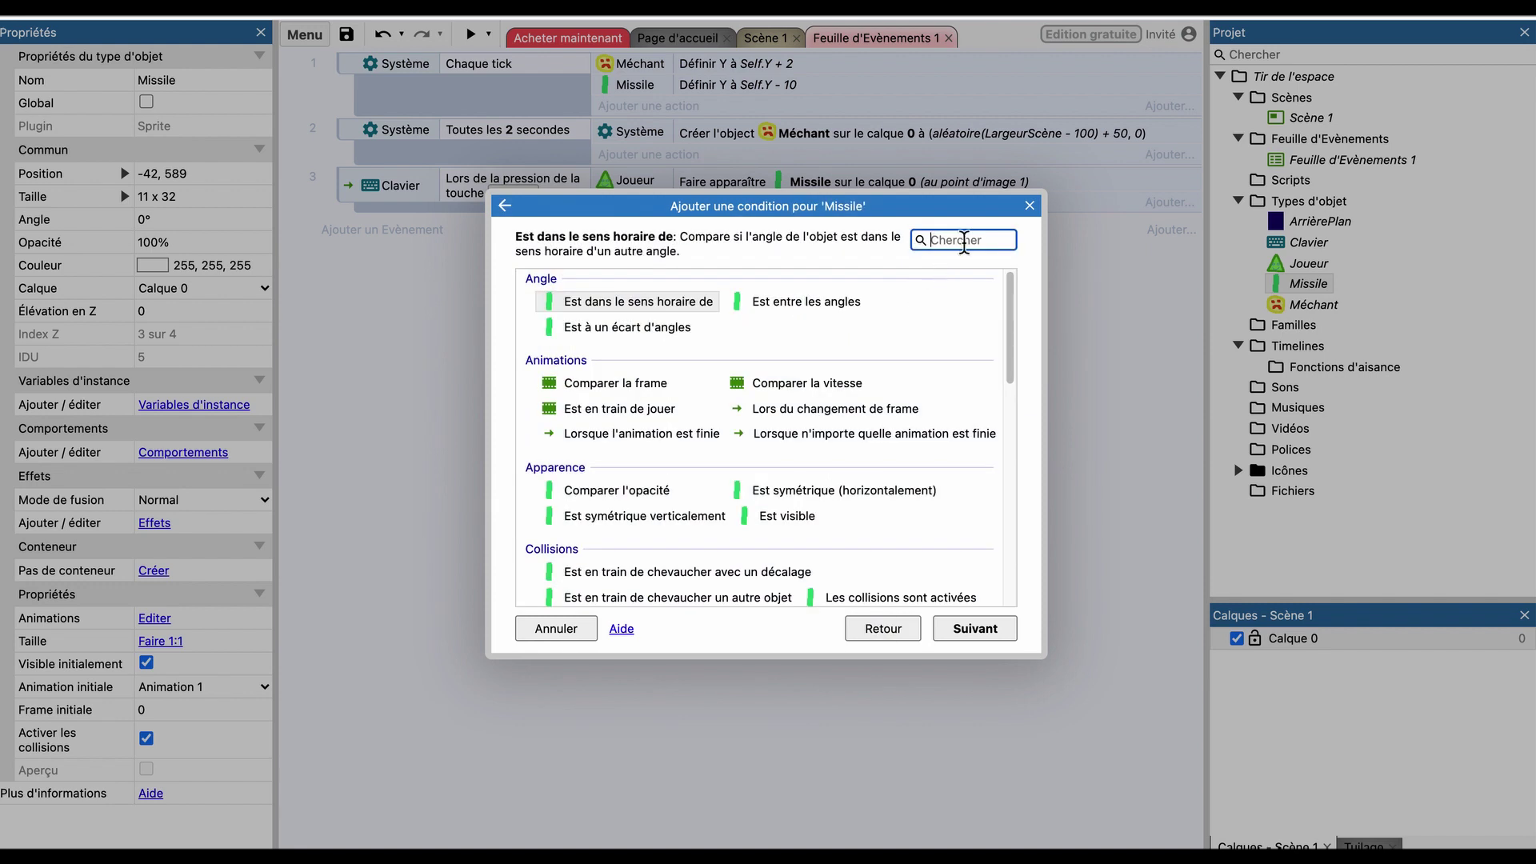
text(coll)
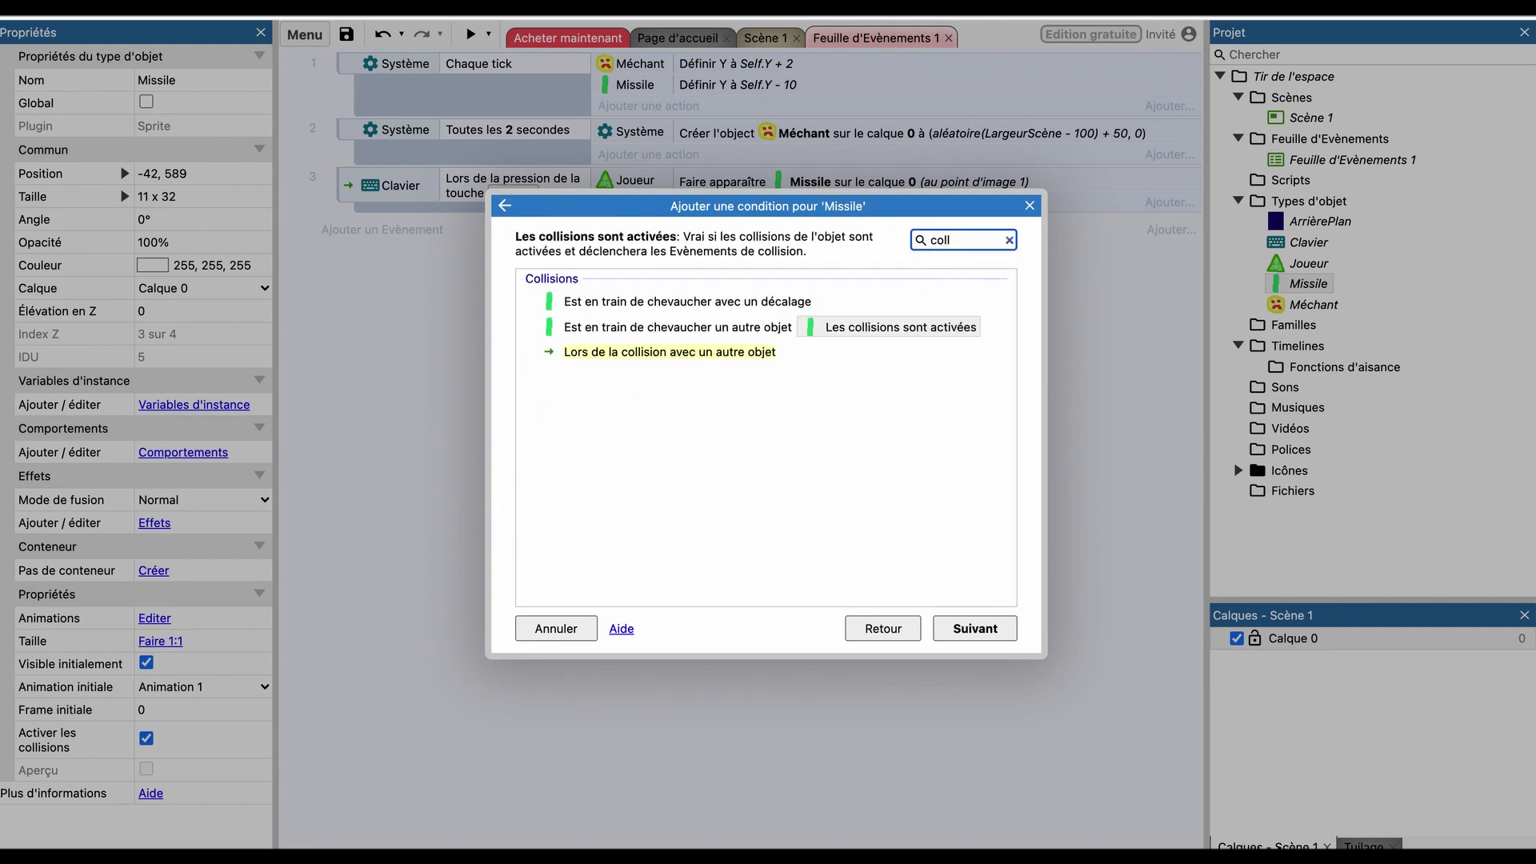
click(653, 350)
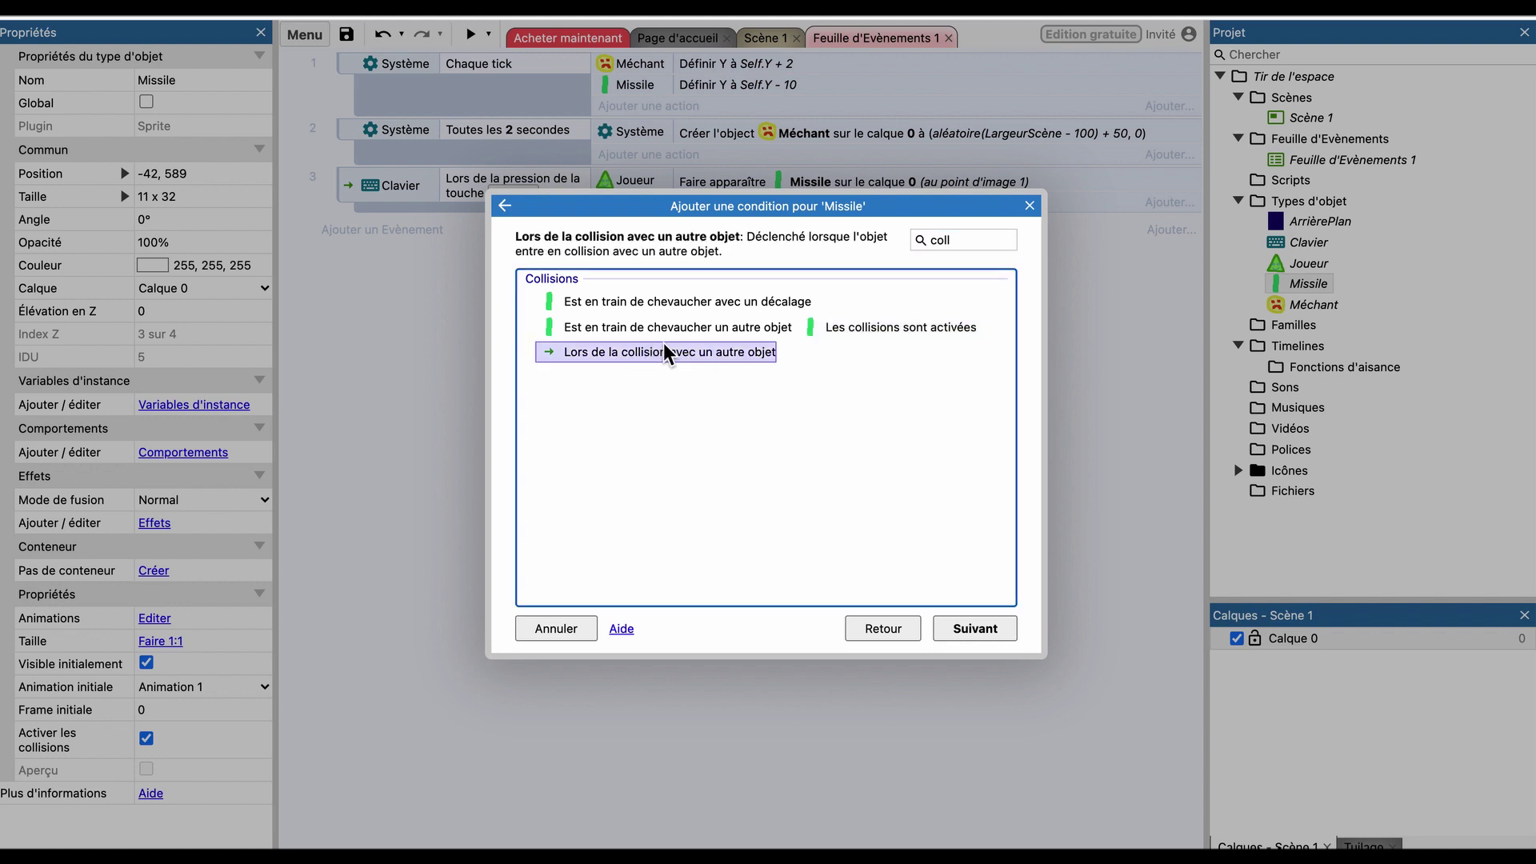
double_click(708, 357)
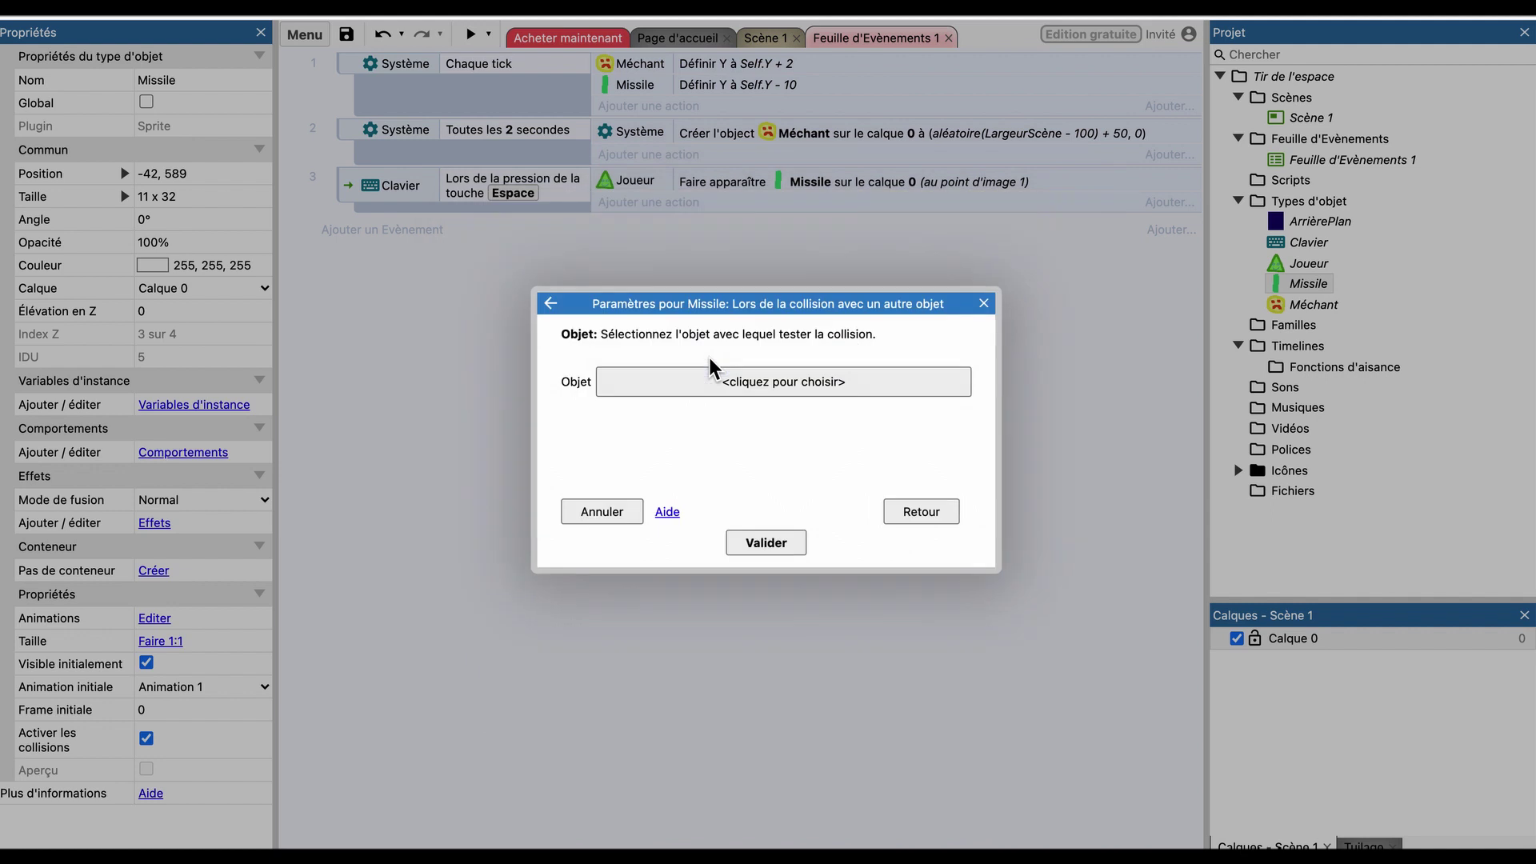
click(745, 386)
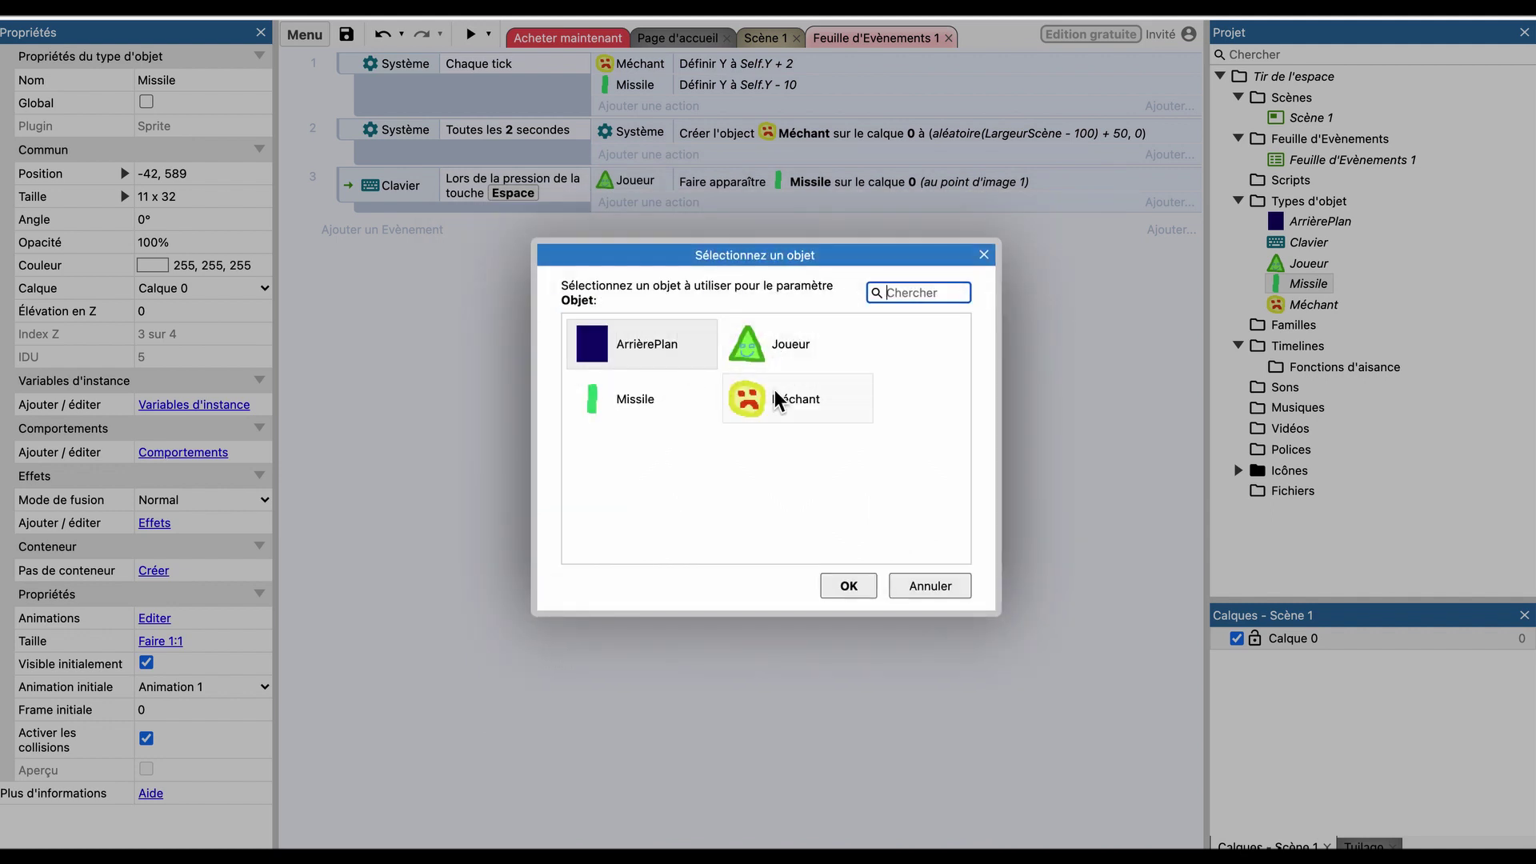
double_click(793, 403)
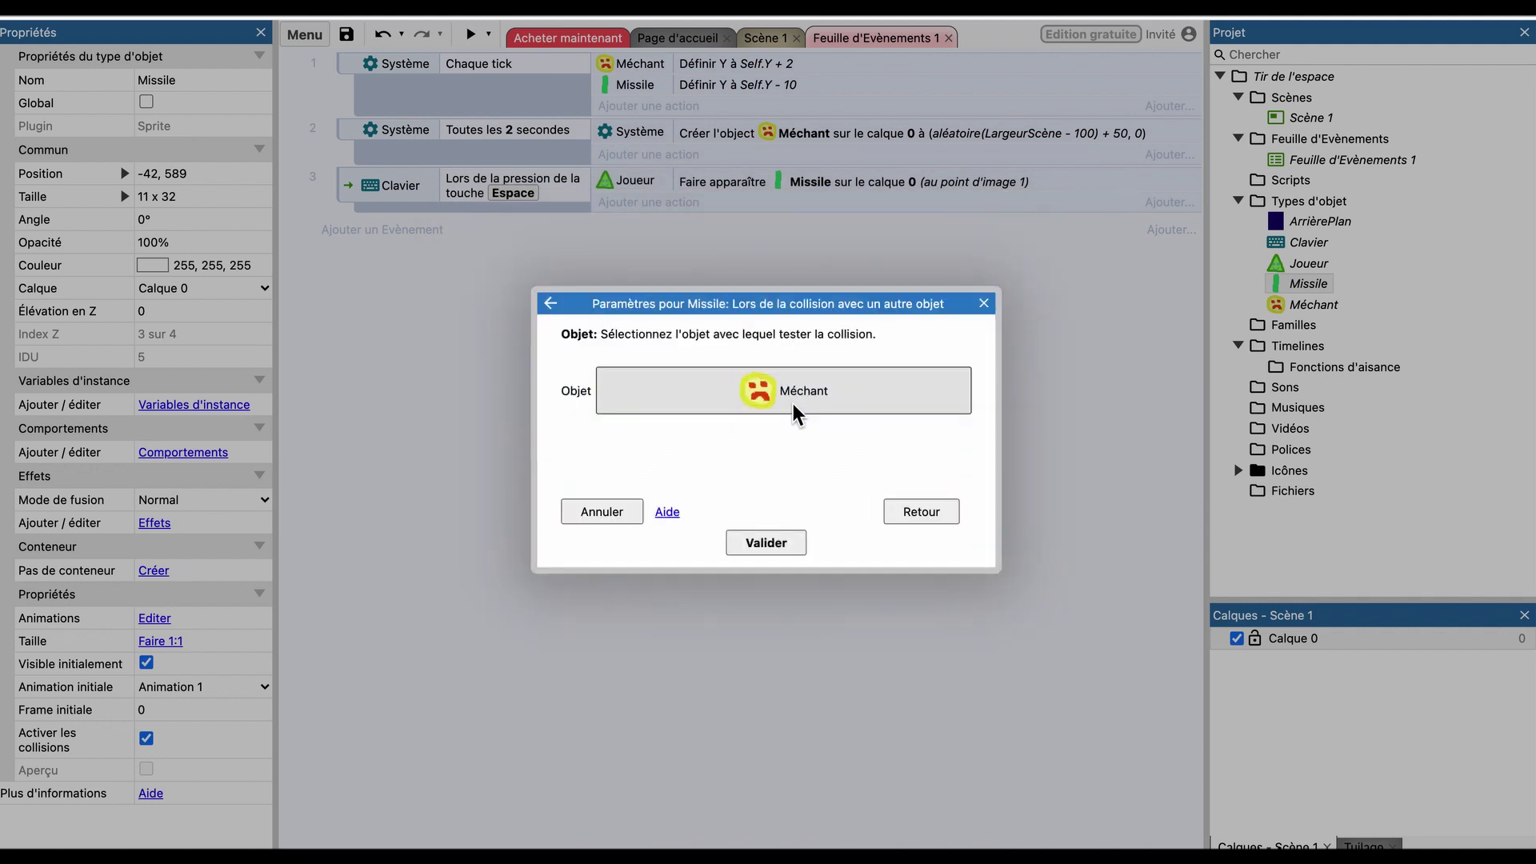
click(765, 544)
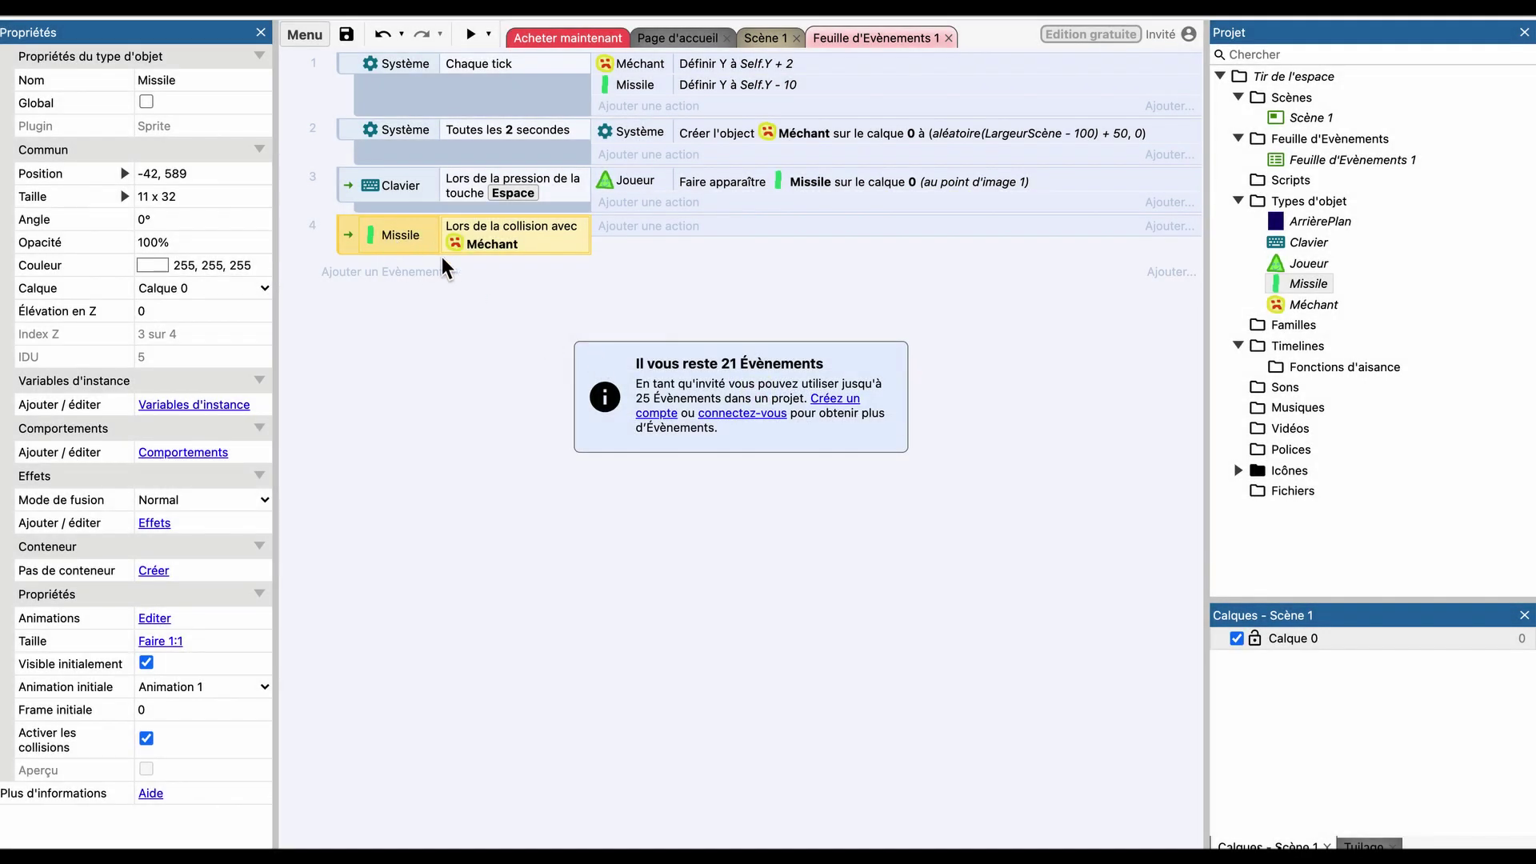
Add "Détruire" actions for both Missile and Méchant to the Missile–Méchant collision event.
click(646, 227)
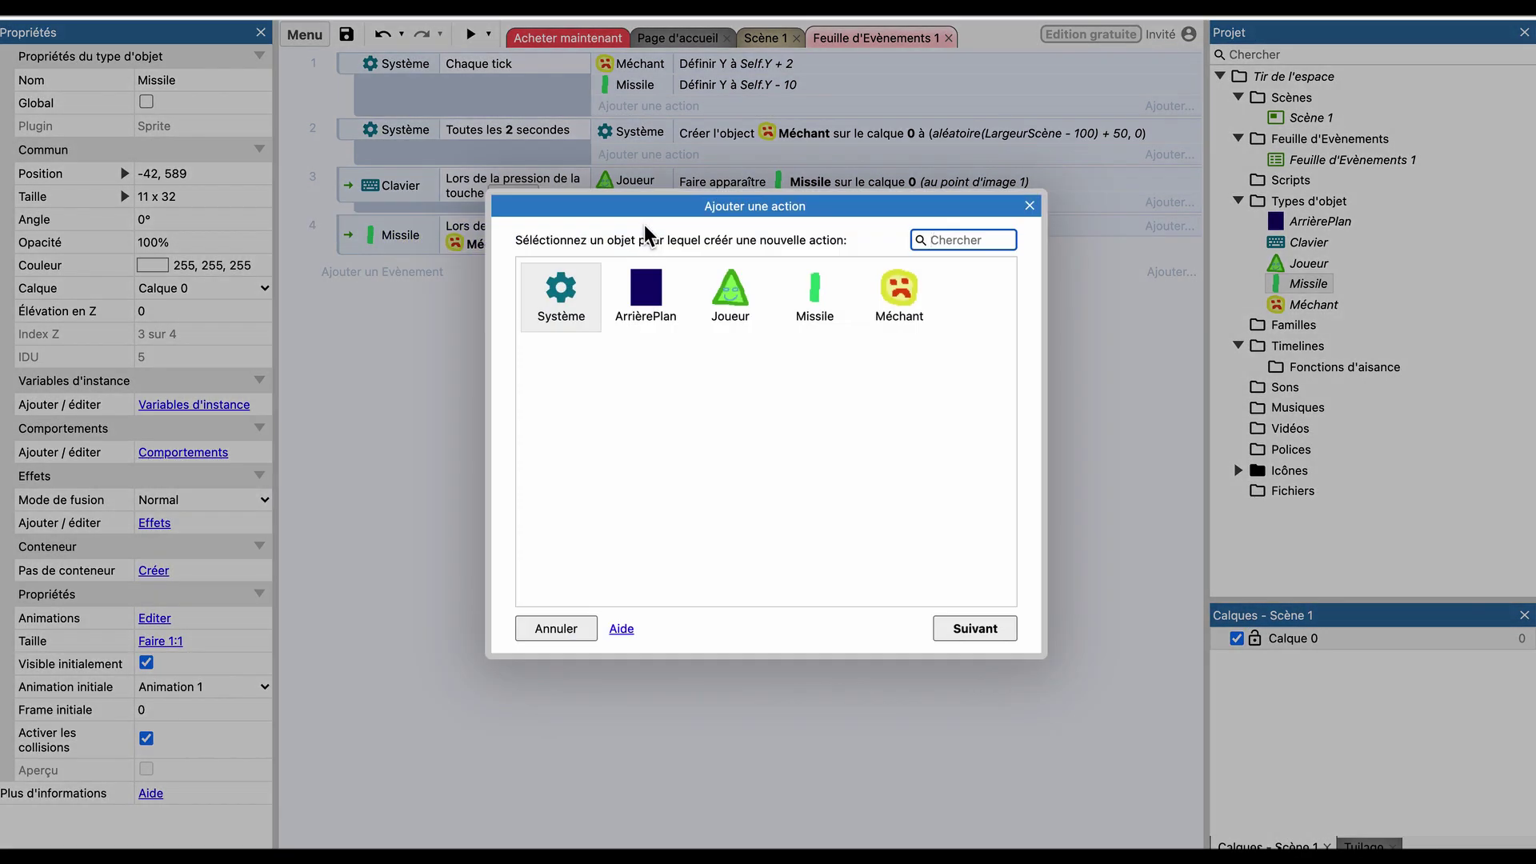
double_click(828, 294)
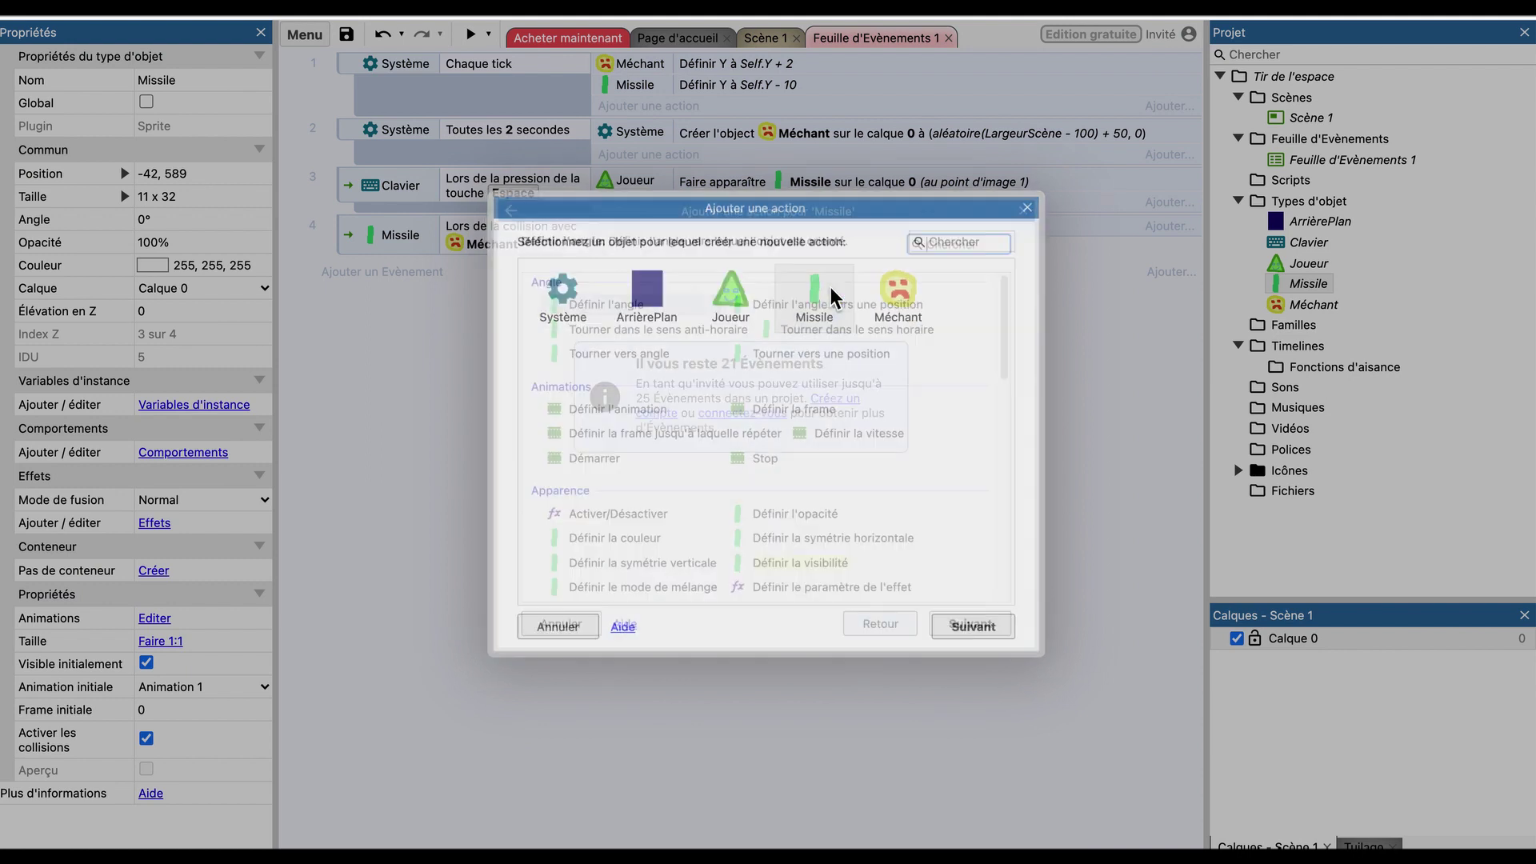
text(détr)
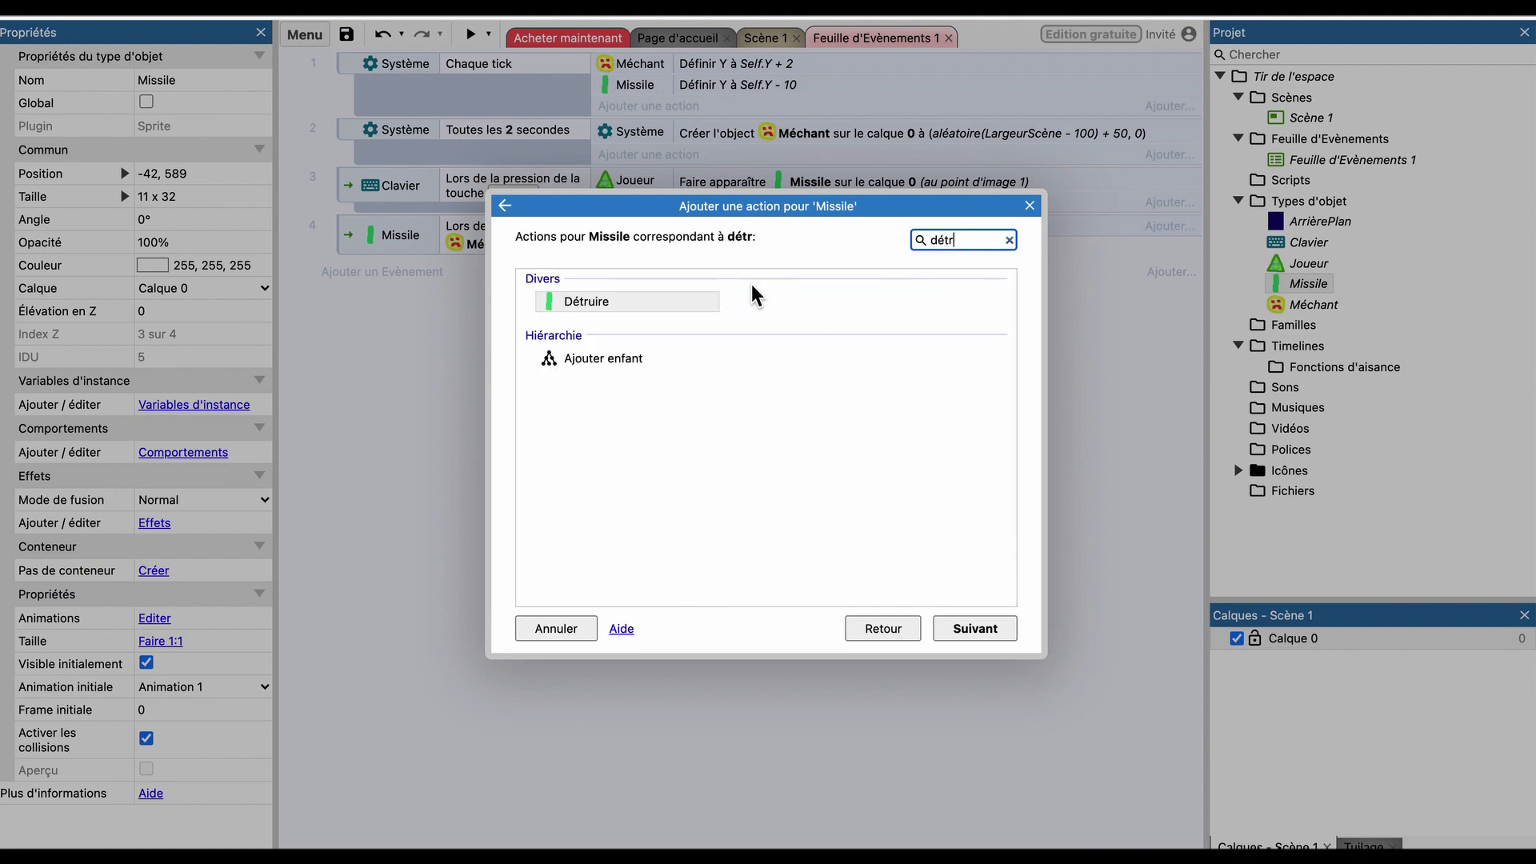
double_click(661, 301)
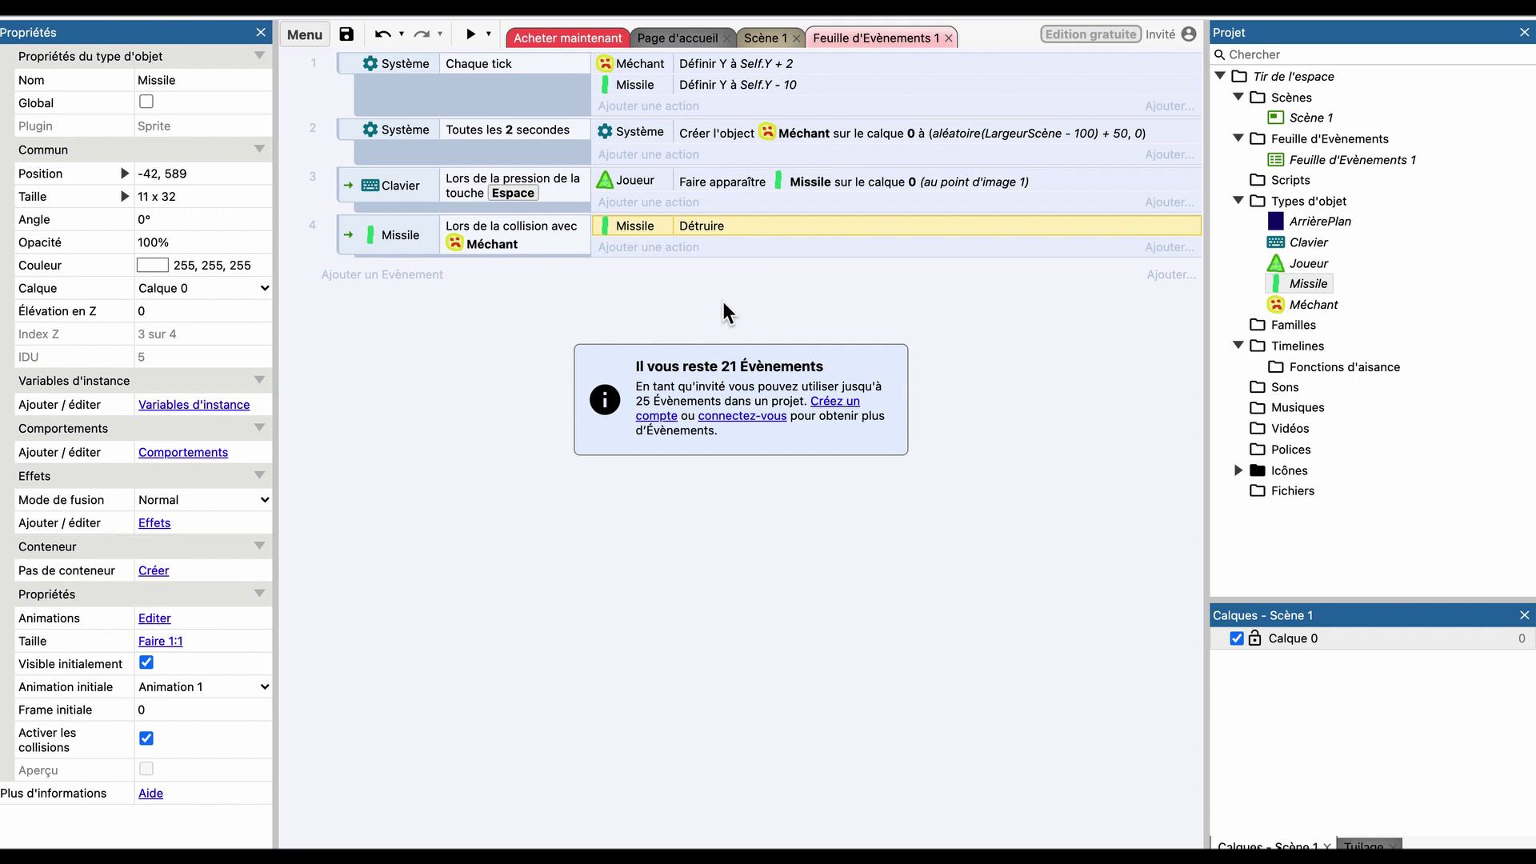
click(667, 249)
click(880, 285)
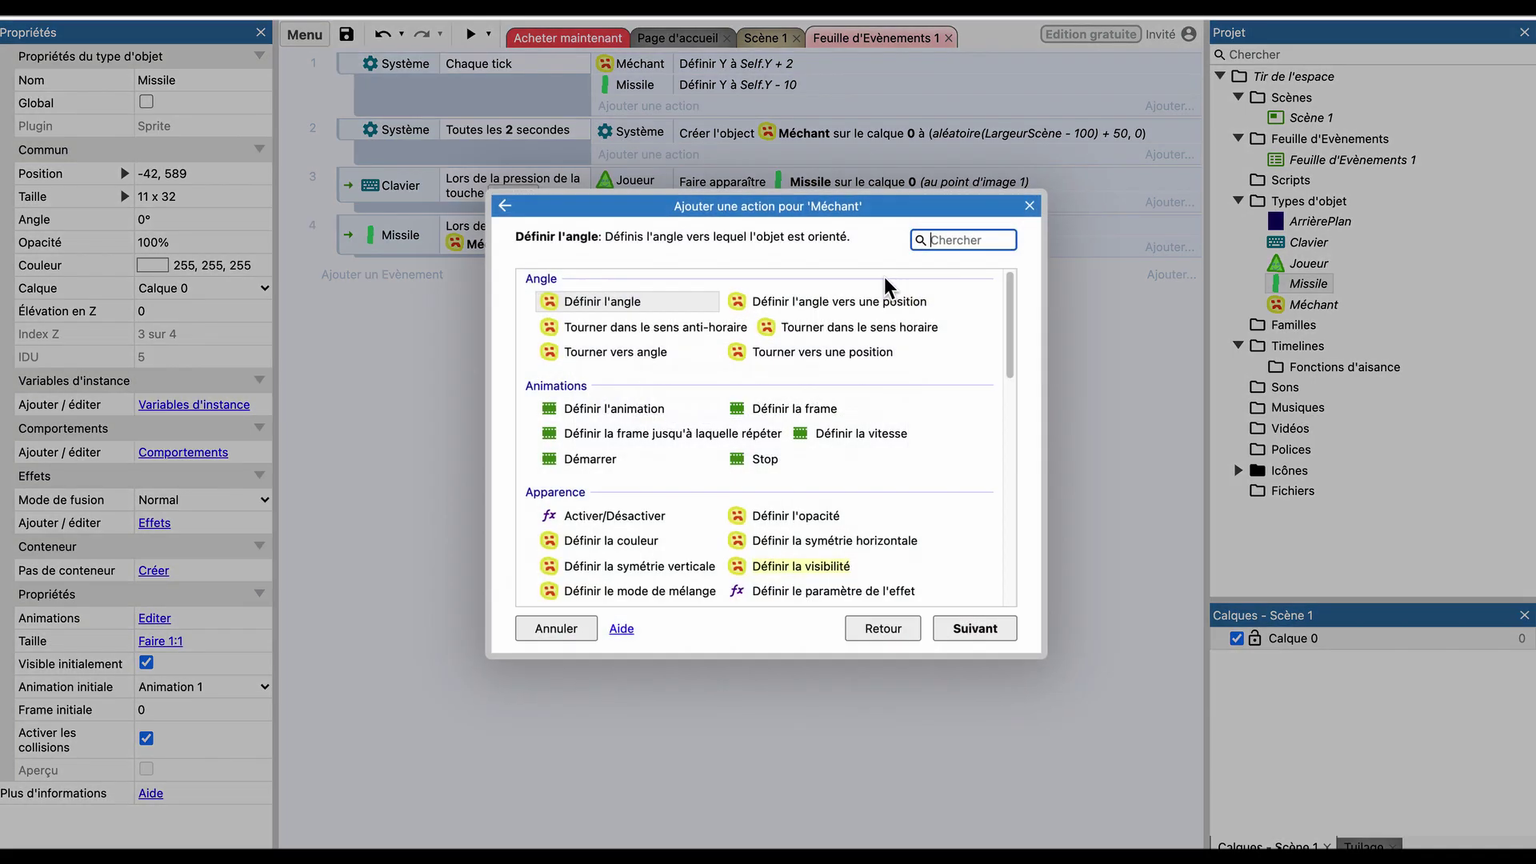
click(938, 242)
text(détr)
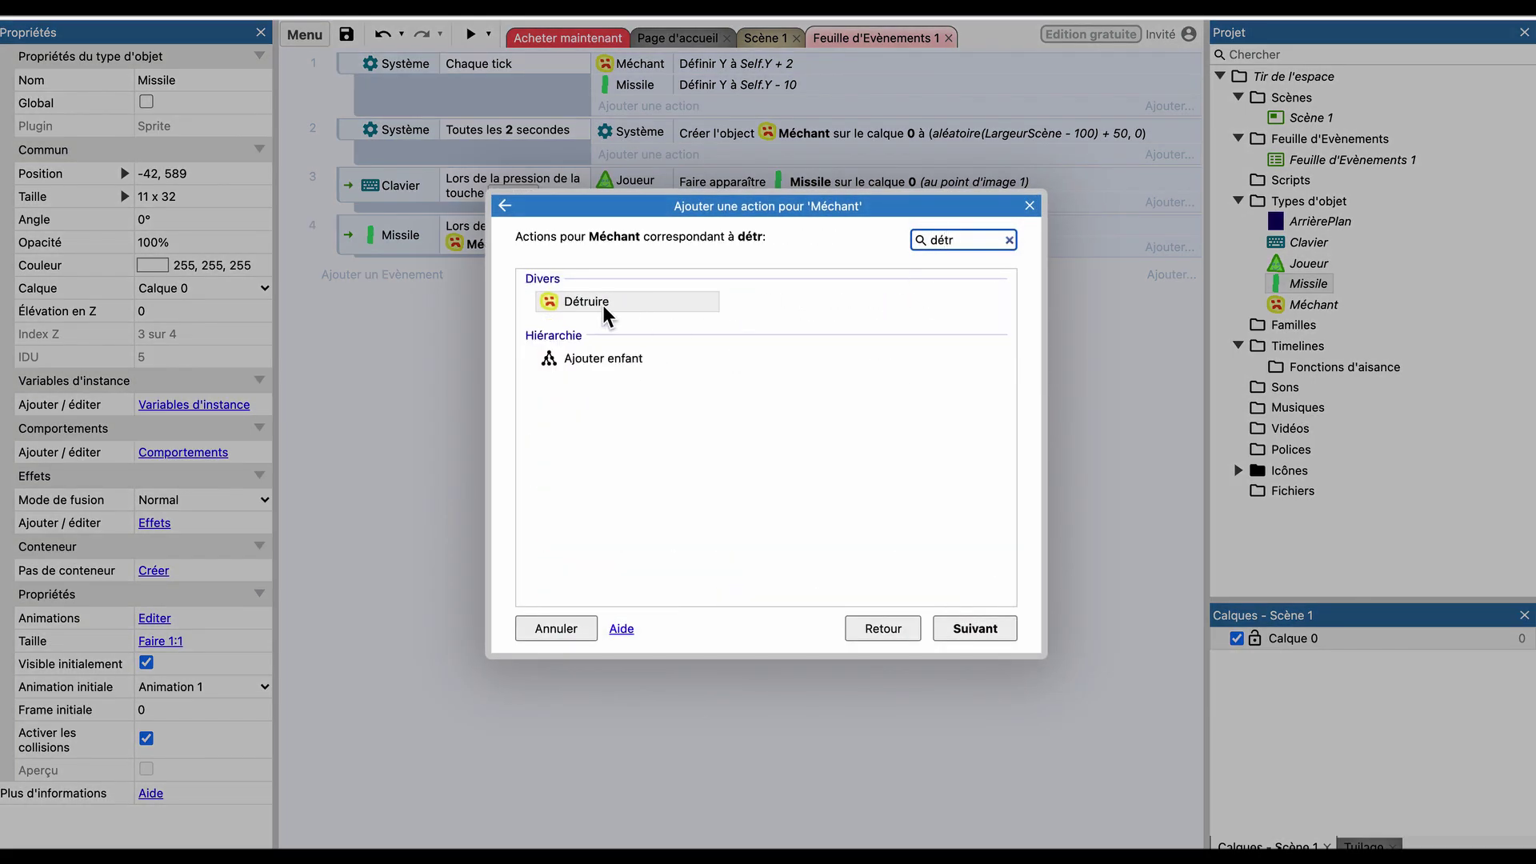
double_click(603, 302)
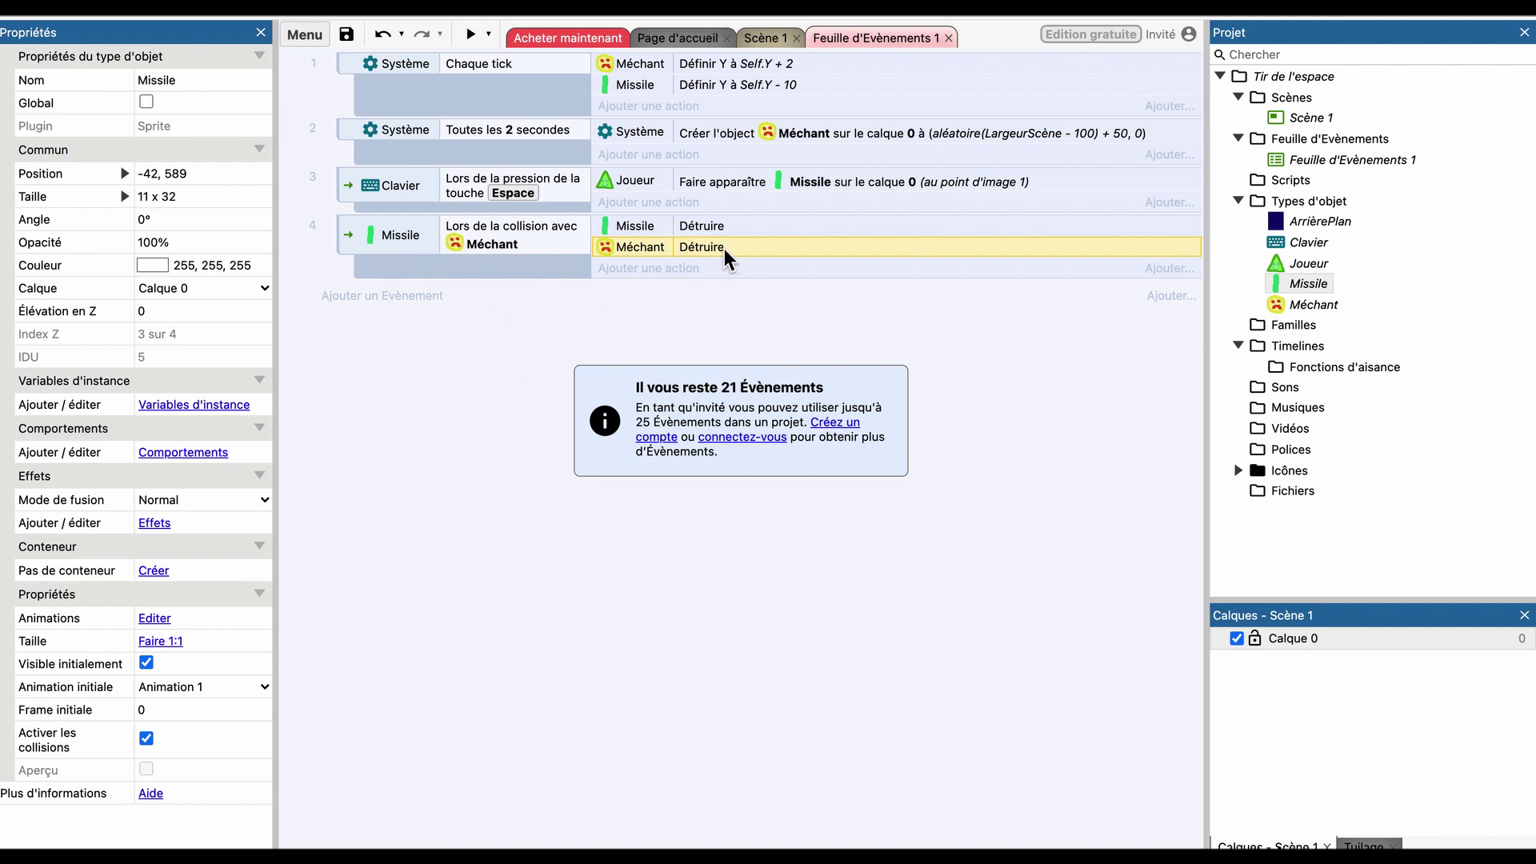
Preview the game, fire missiles at the enemies while moving the player sideways to test the collisions, and close the preview.
click(471, 35)
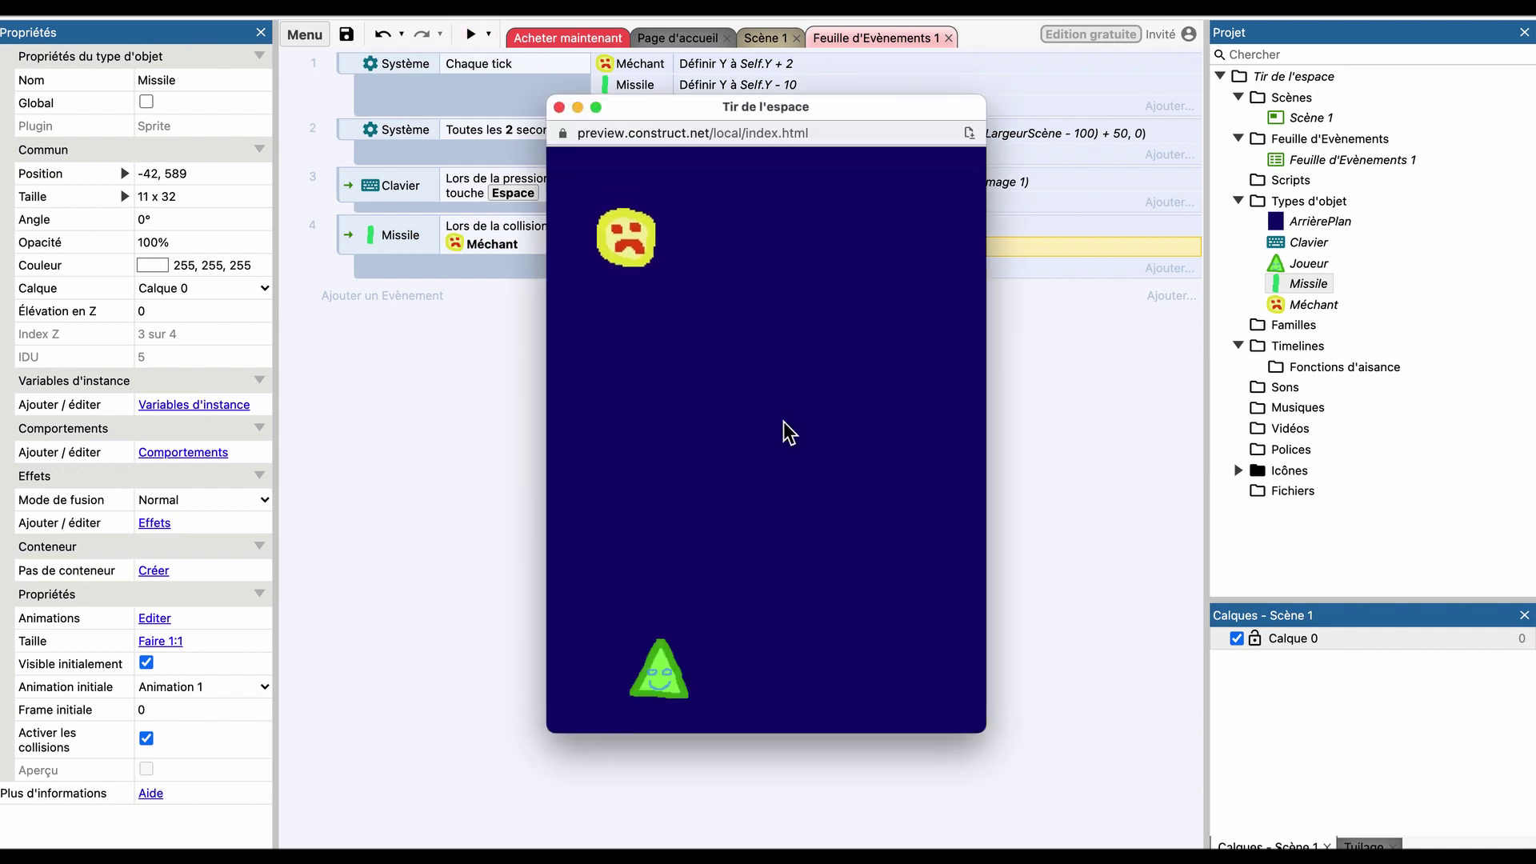
key(space)
key(Left)
key(space)
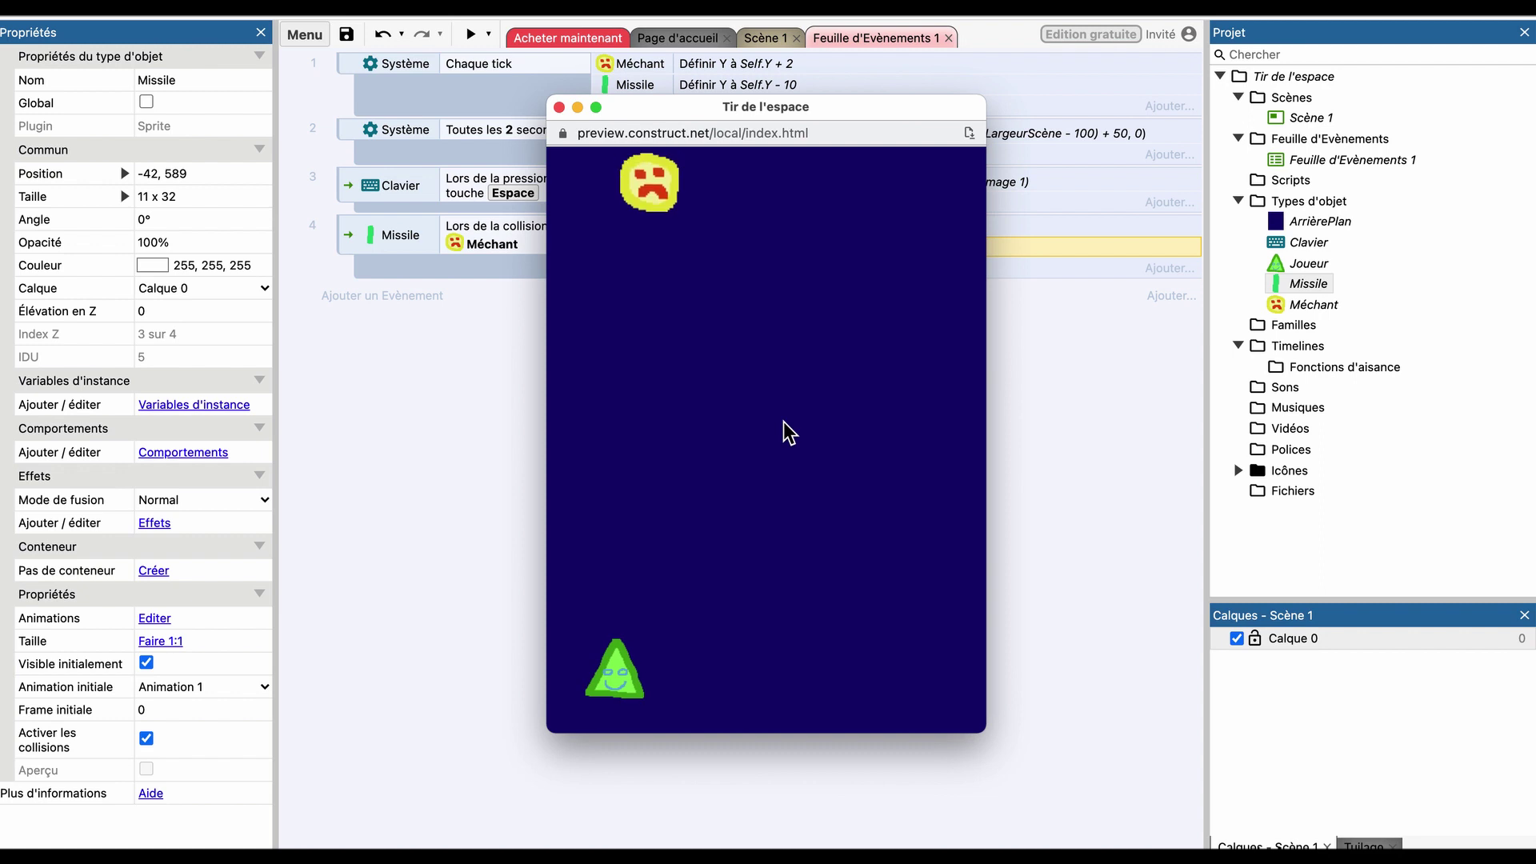
key(space)
key(Right)
key(space)
key(space)
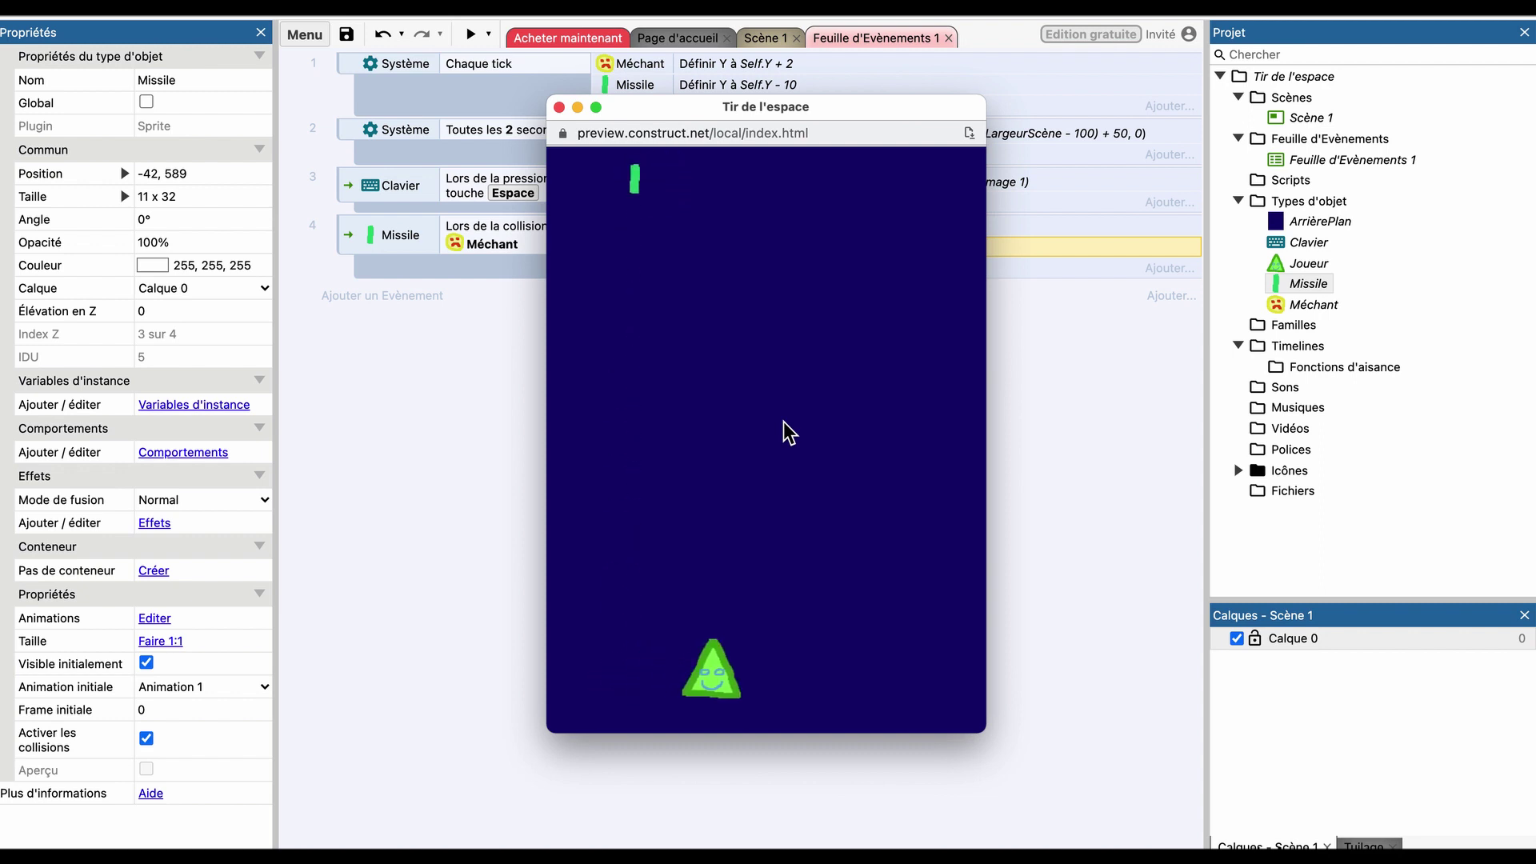
key(Right)
key(space)
key(space)
key(space)
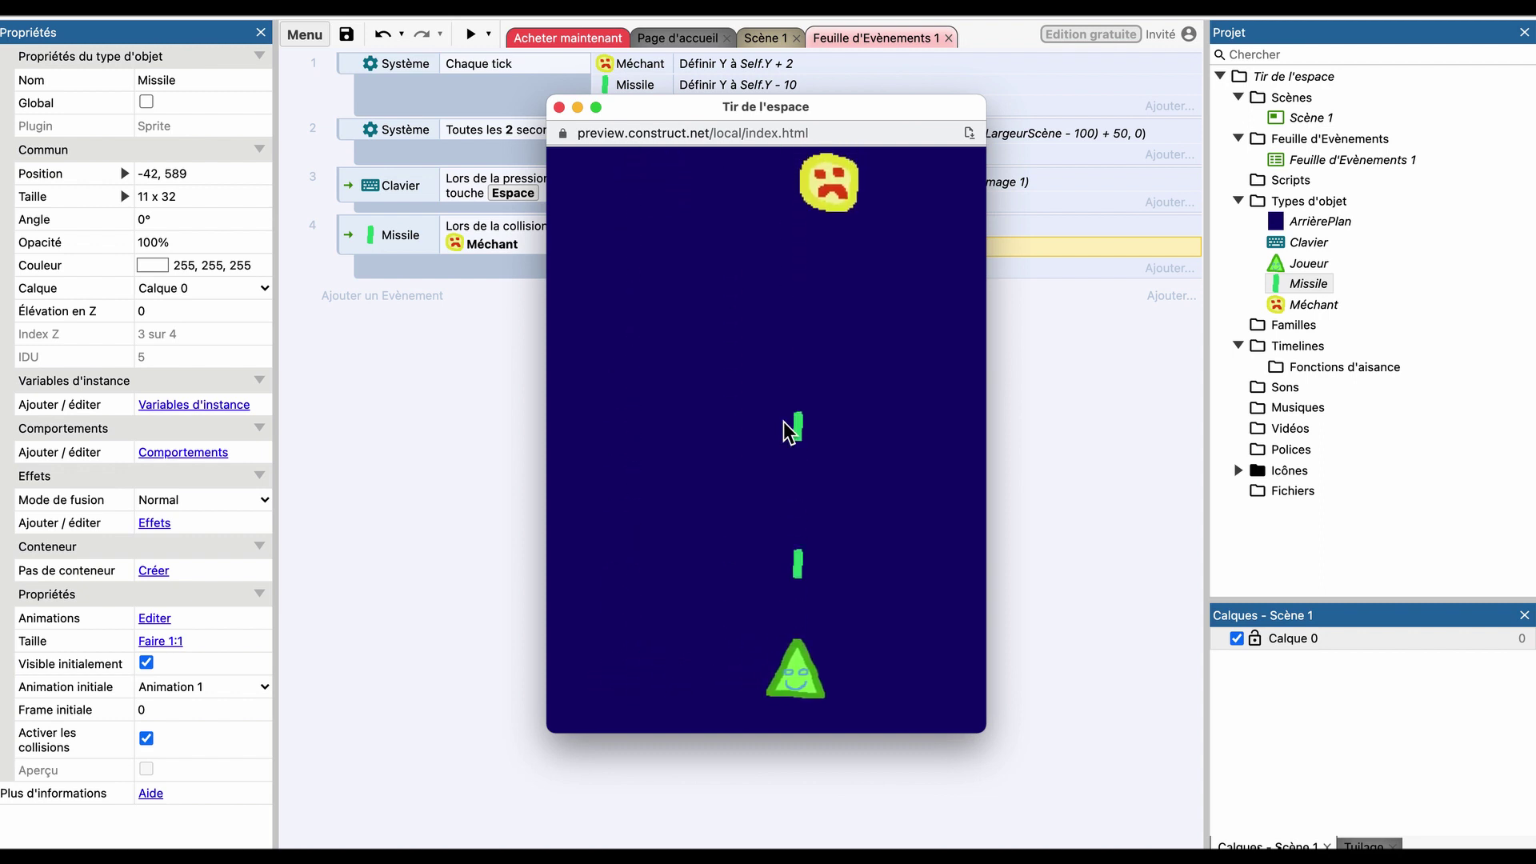
click(559, 107)
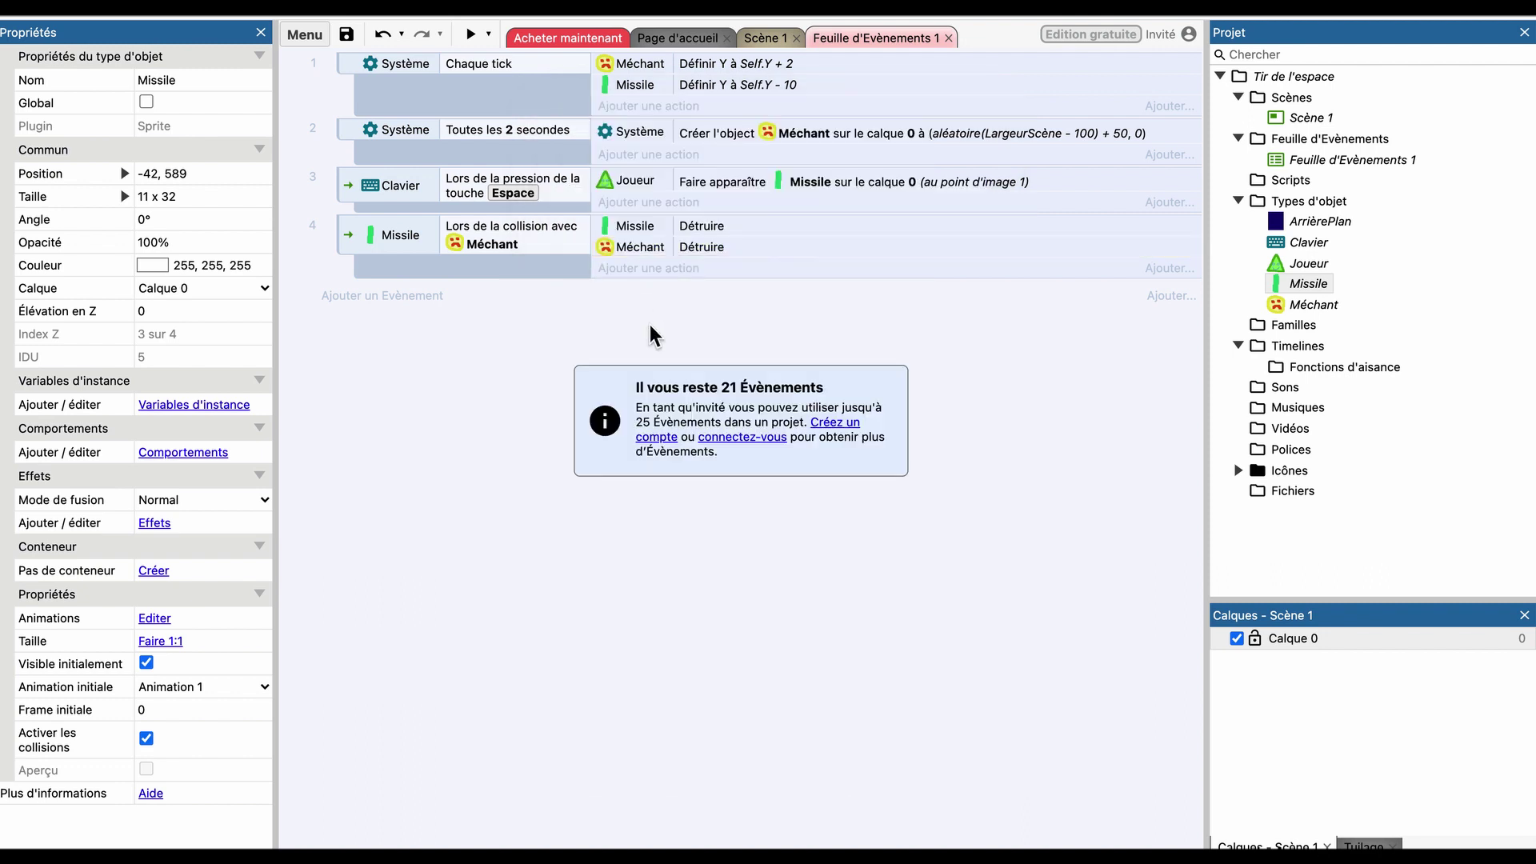
Add a new event with the Joueur condition "Lors de la collision avec un autre objet", choosing Méchant as the object.
click(364, 297)
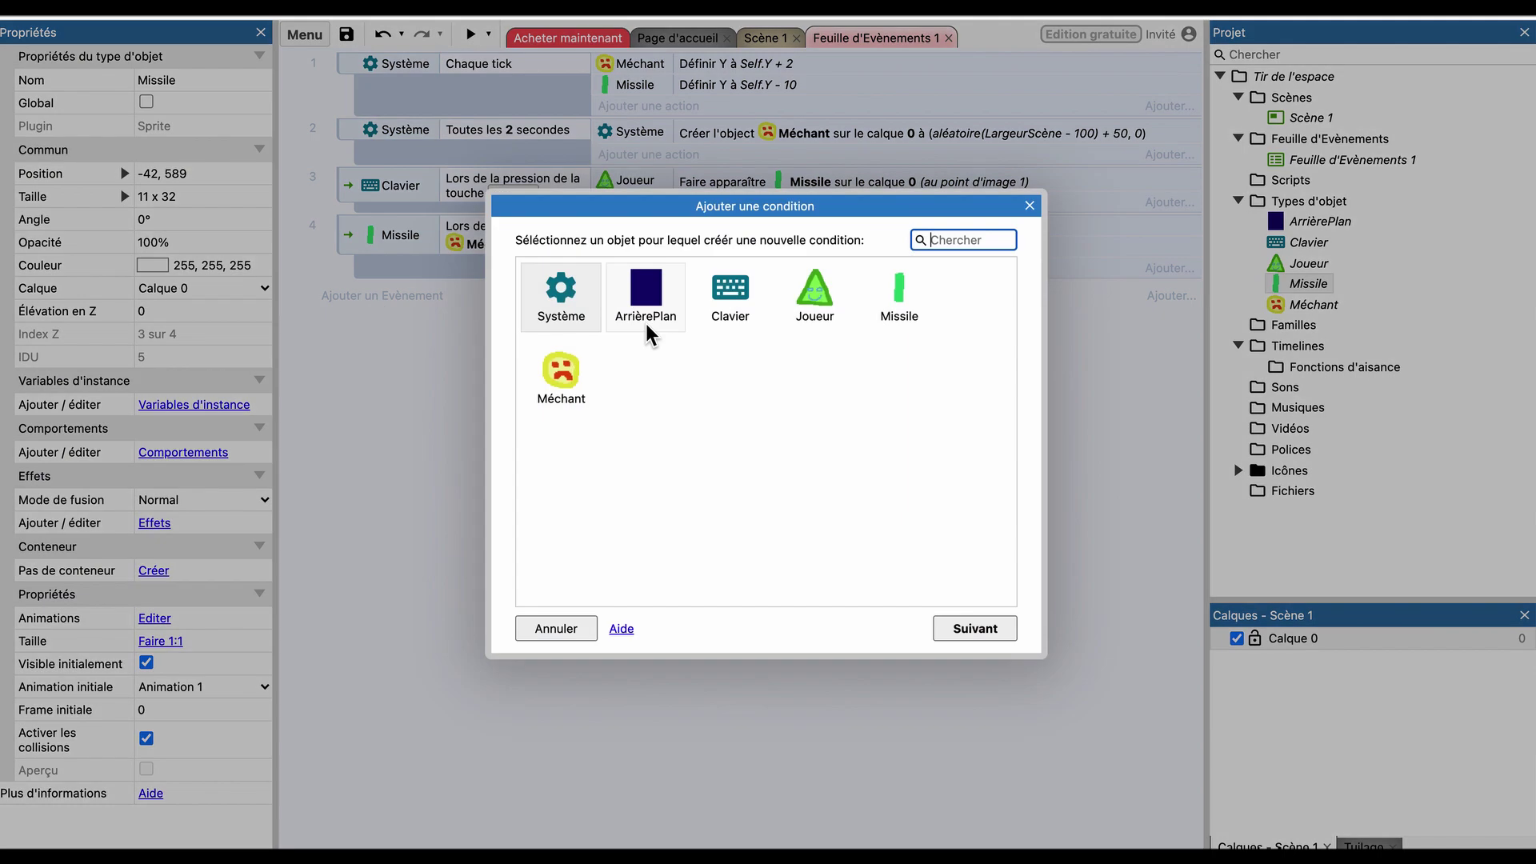
click(814, 299)
double_click(814, 293)
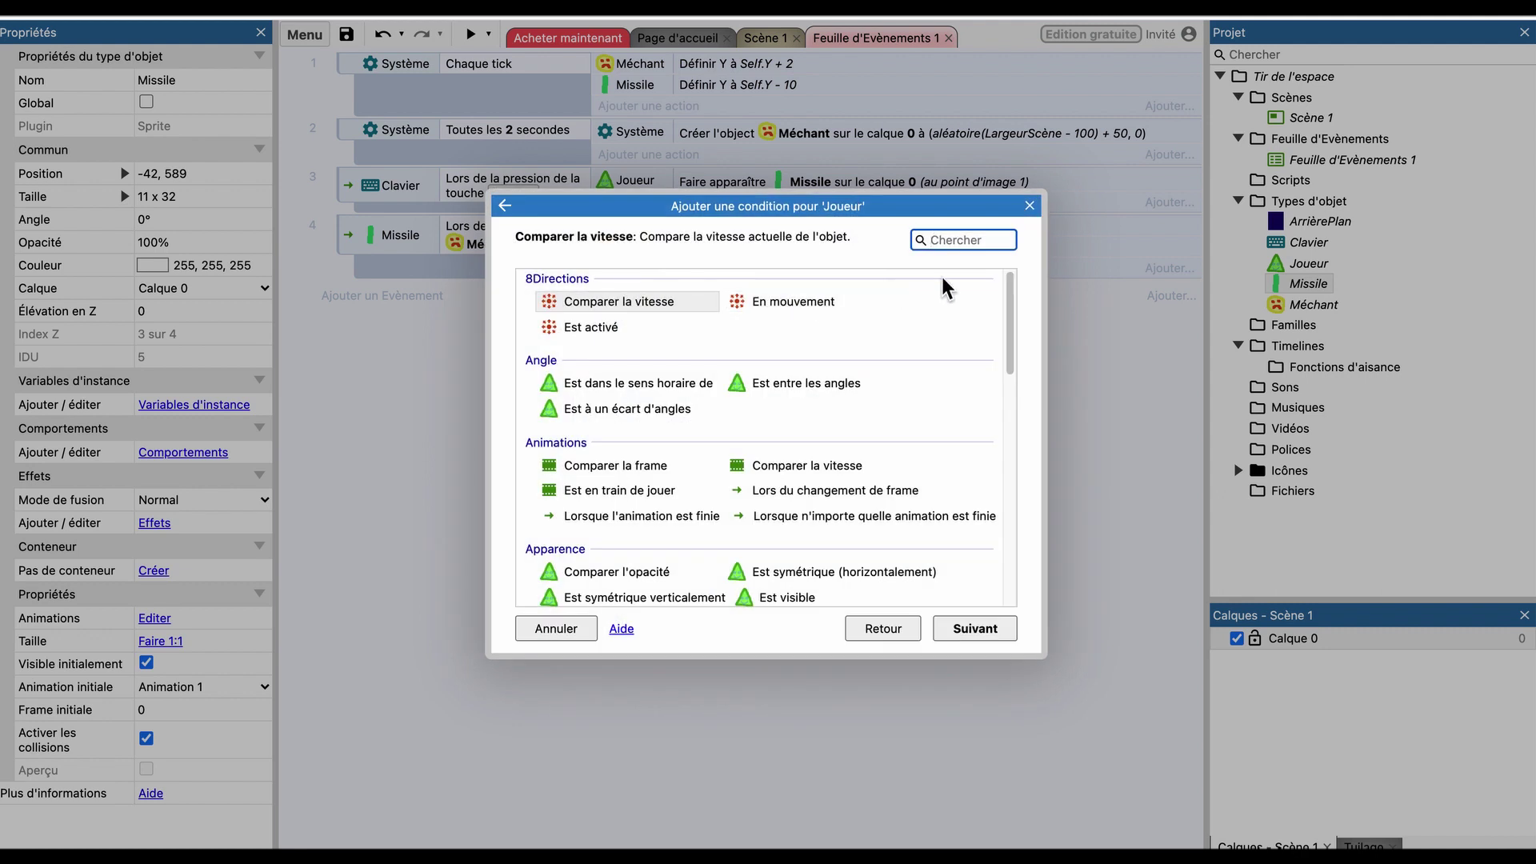
text(cll)
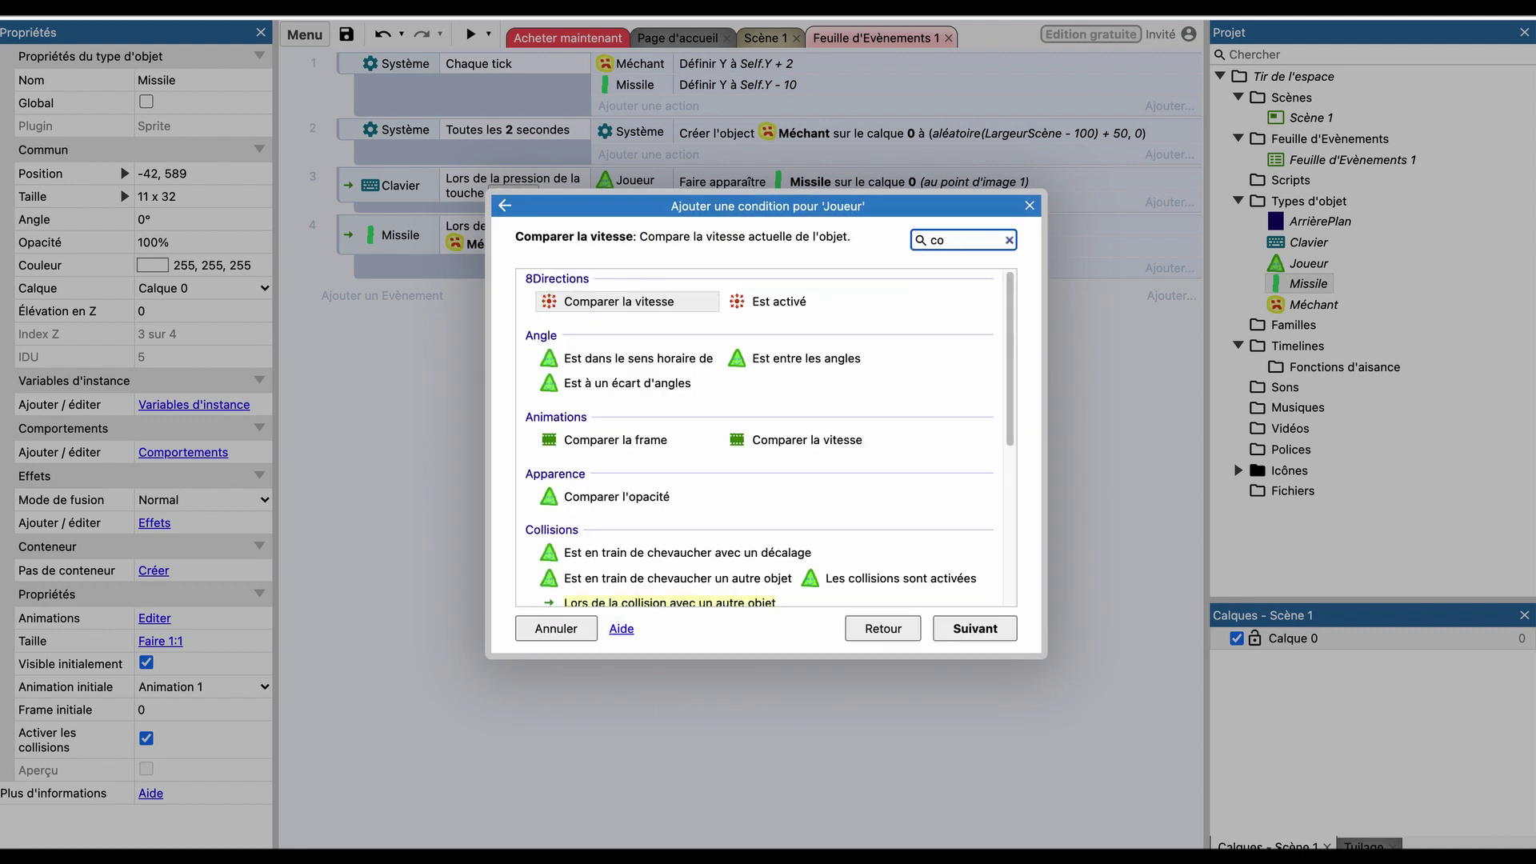
key(BackSpace)
key(BackSpace)
text(oll)
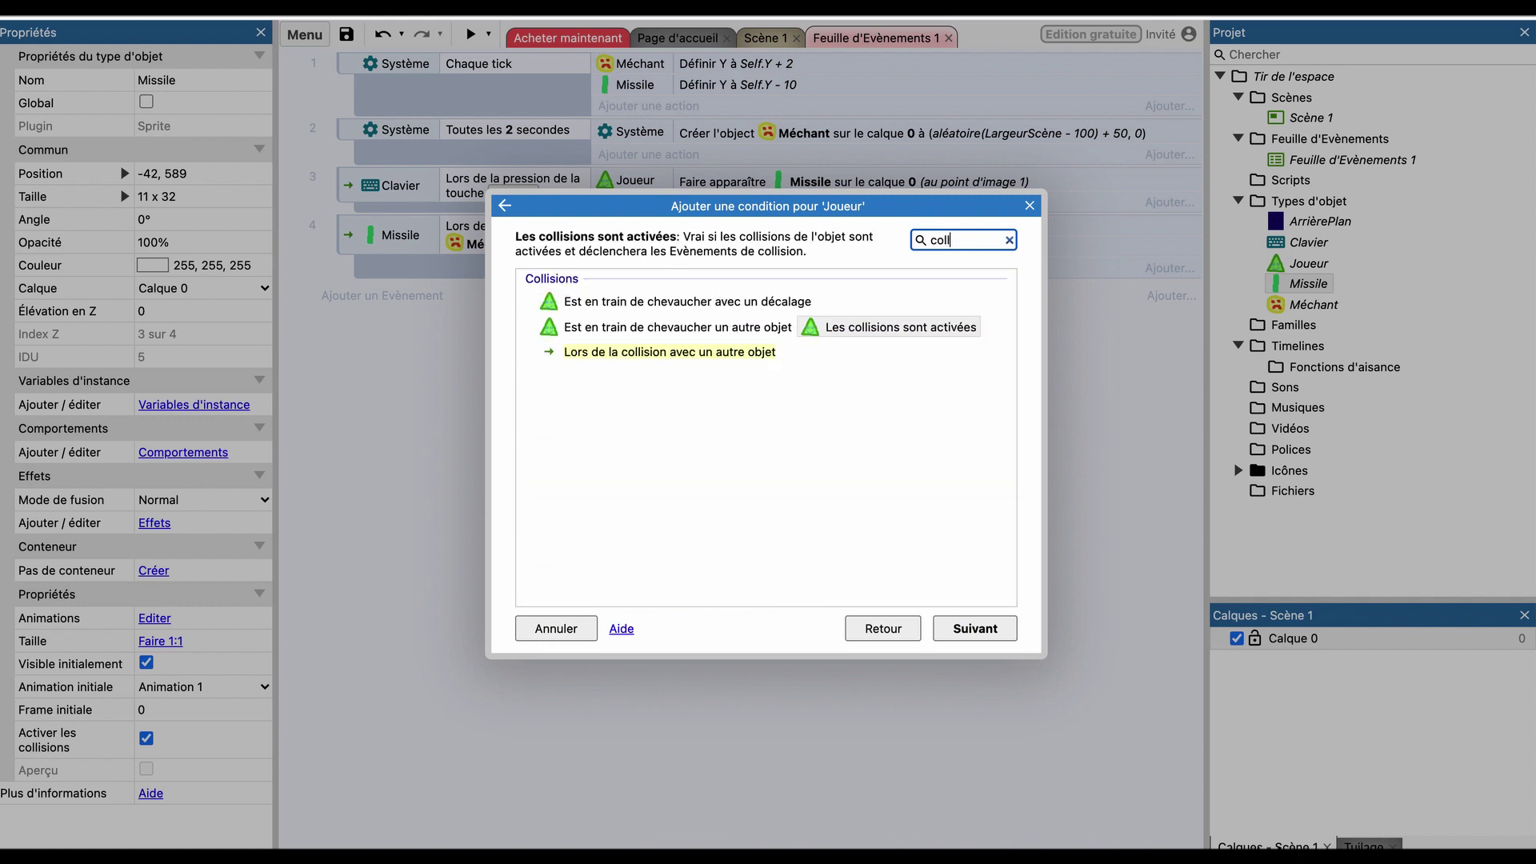
double_click(682, 349)
click(769, 376)
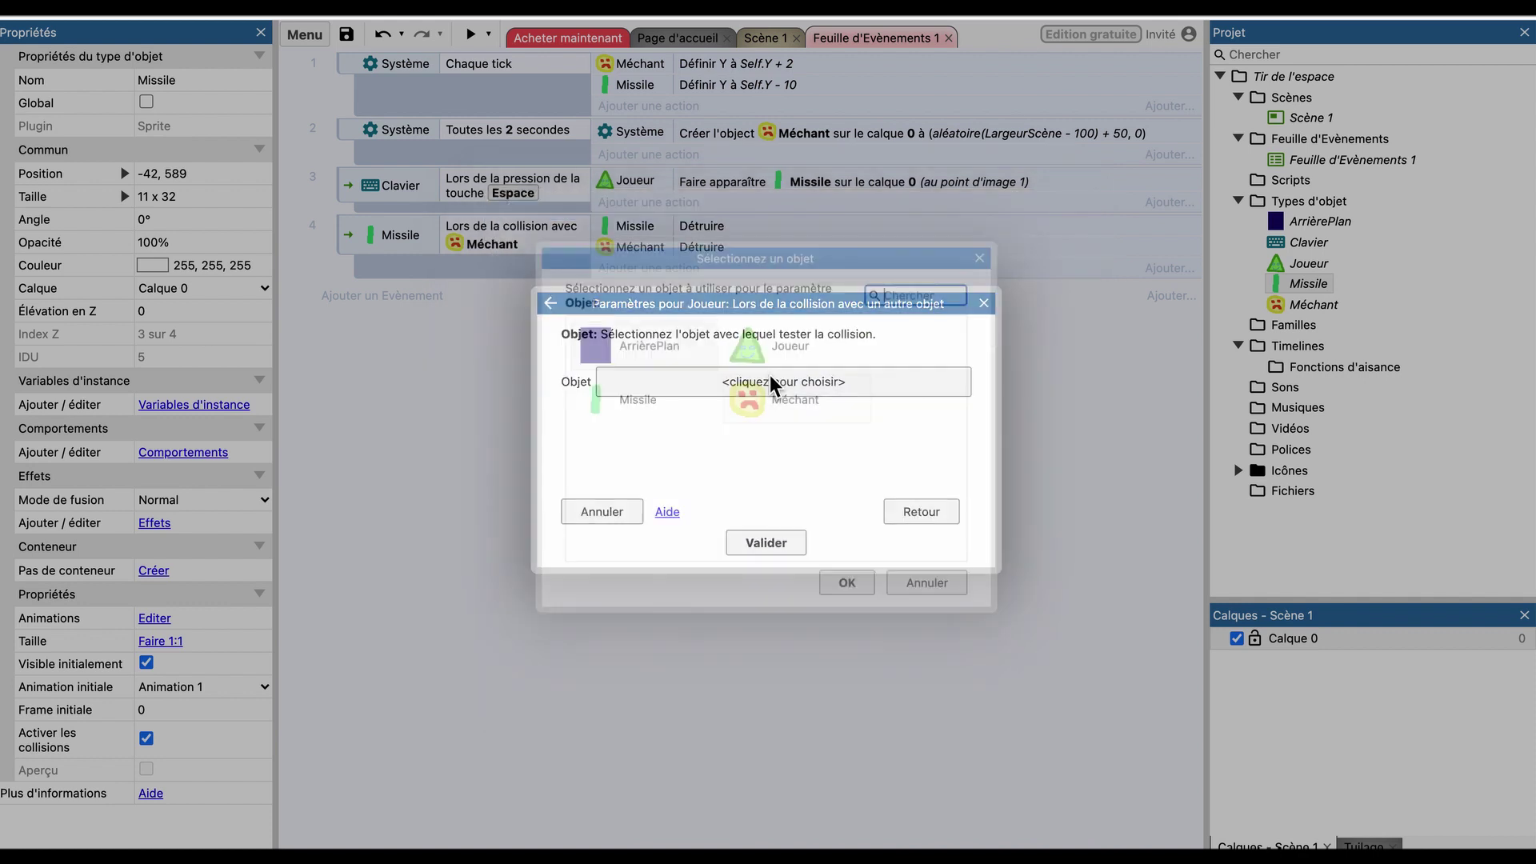
double_click(756, 387)
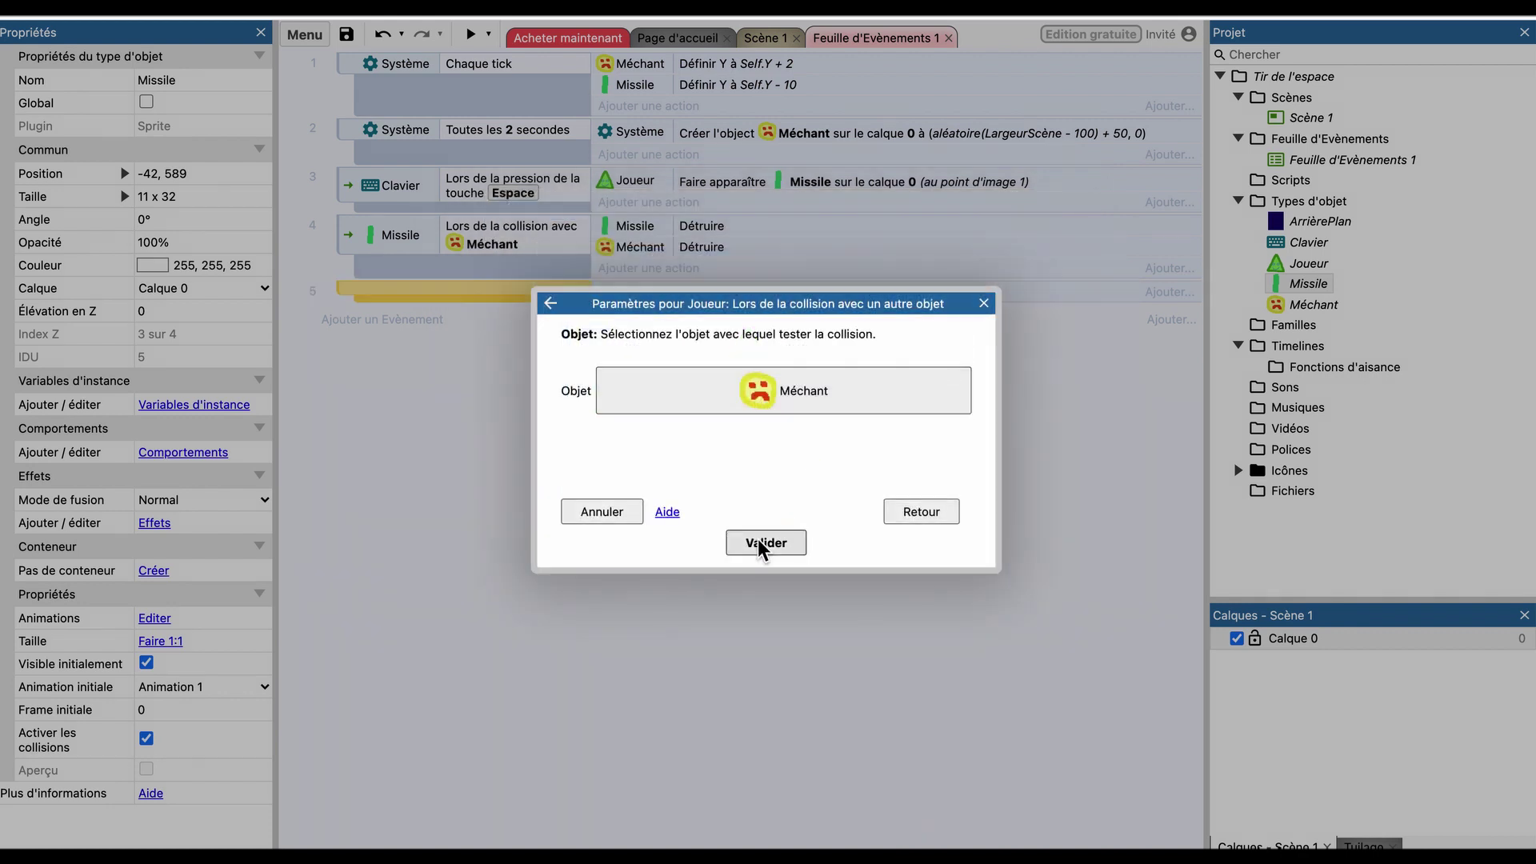
click(757, 540)
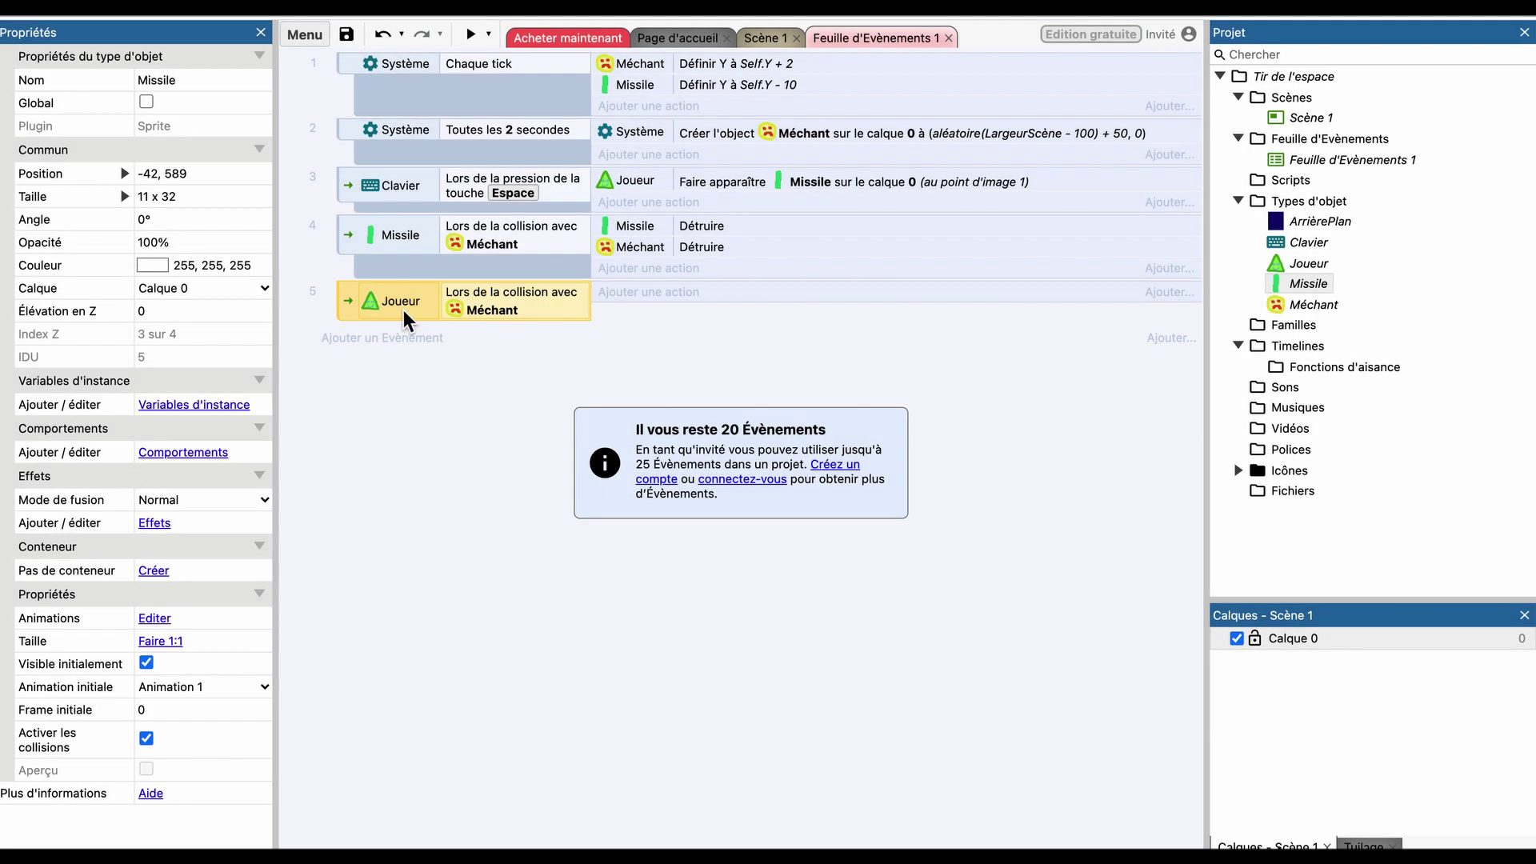
click(676, 297)
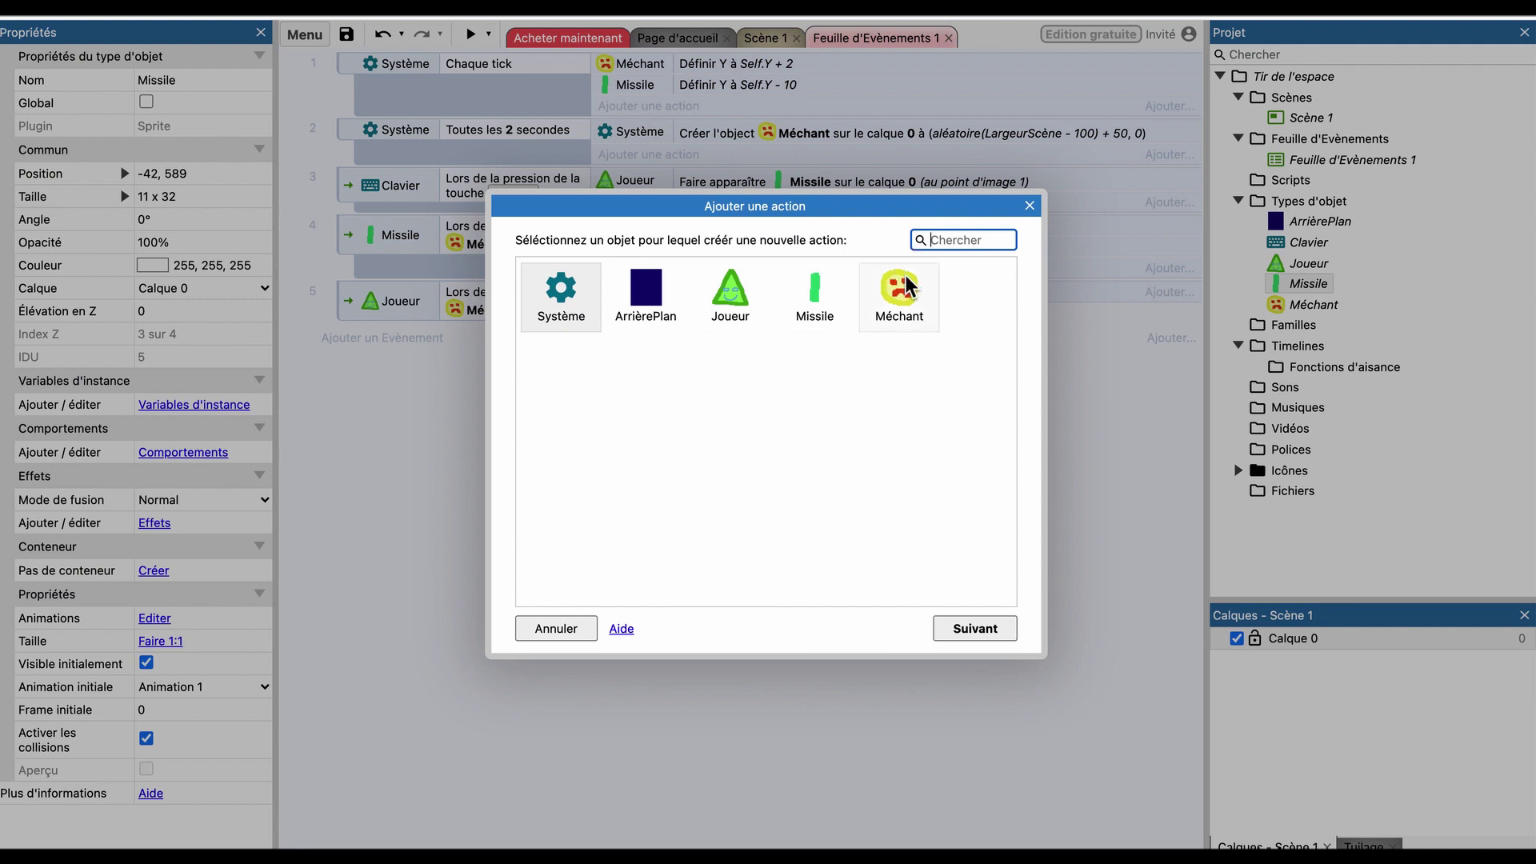
key(Tab)
double_click(731, 294)
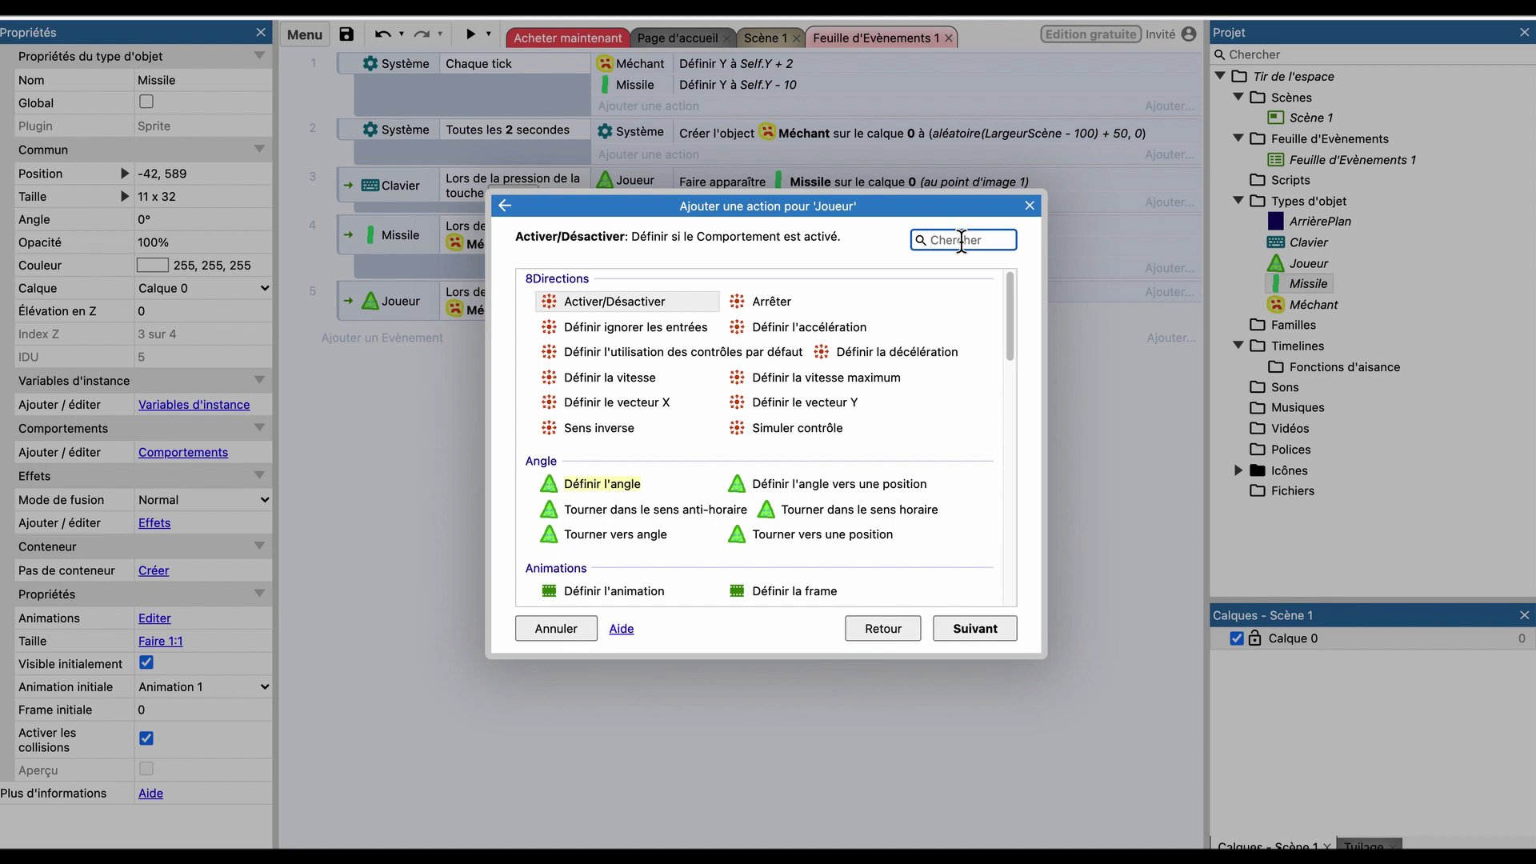
text(détr)
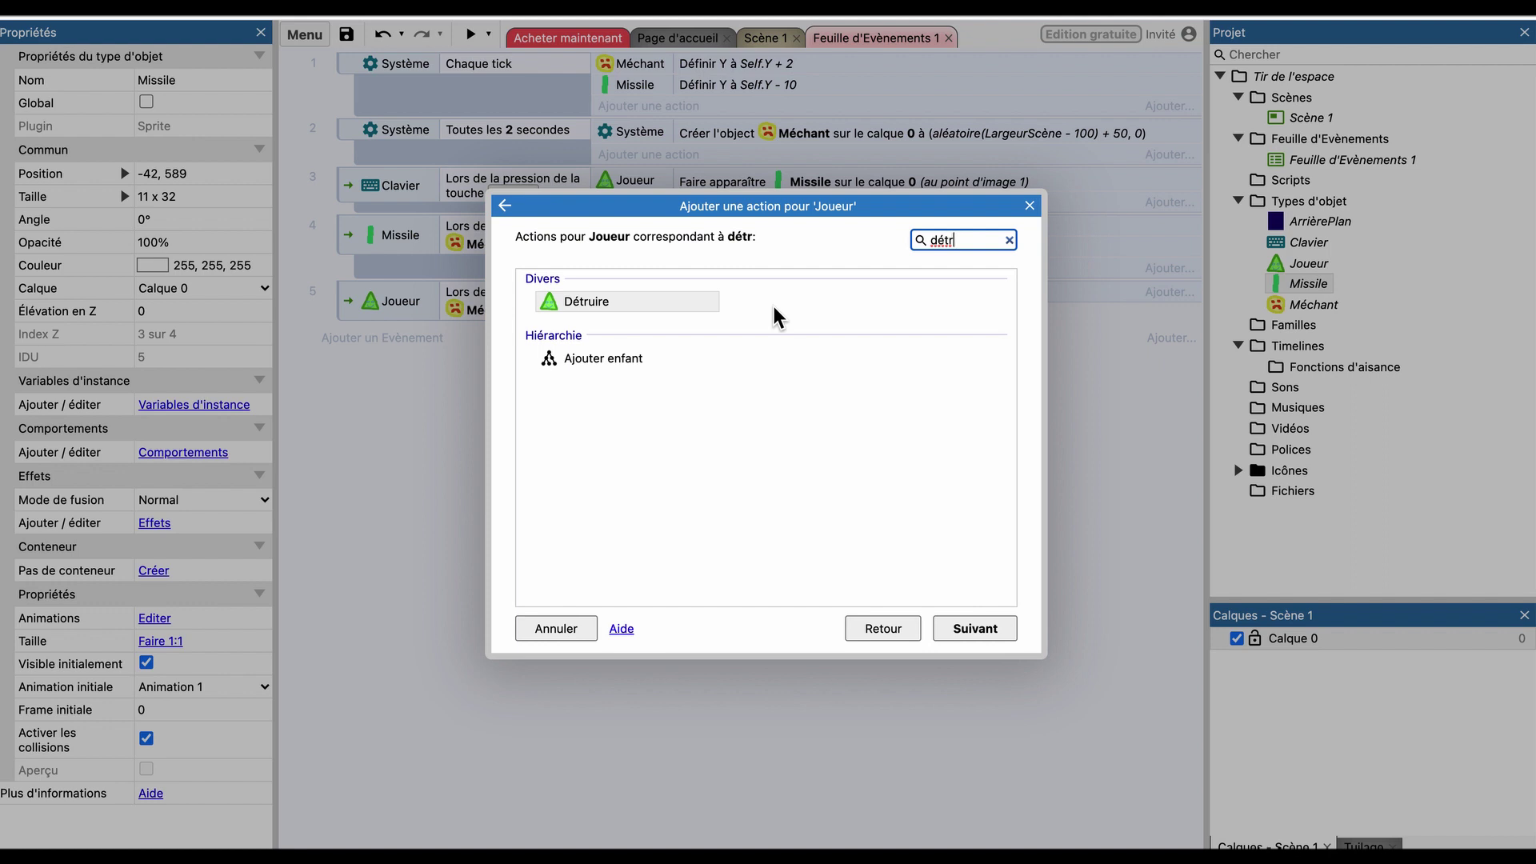
key(Escape)
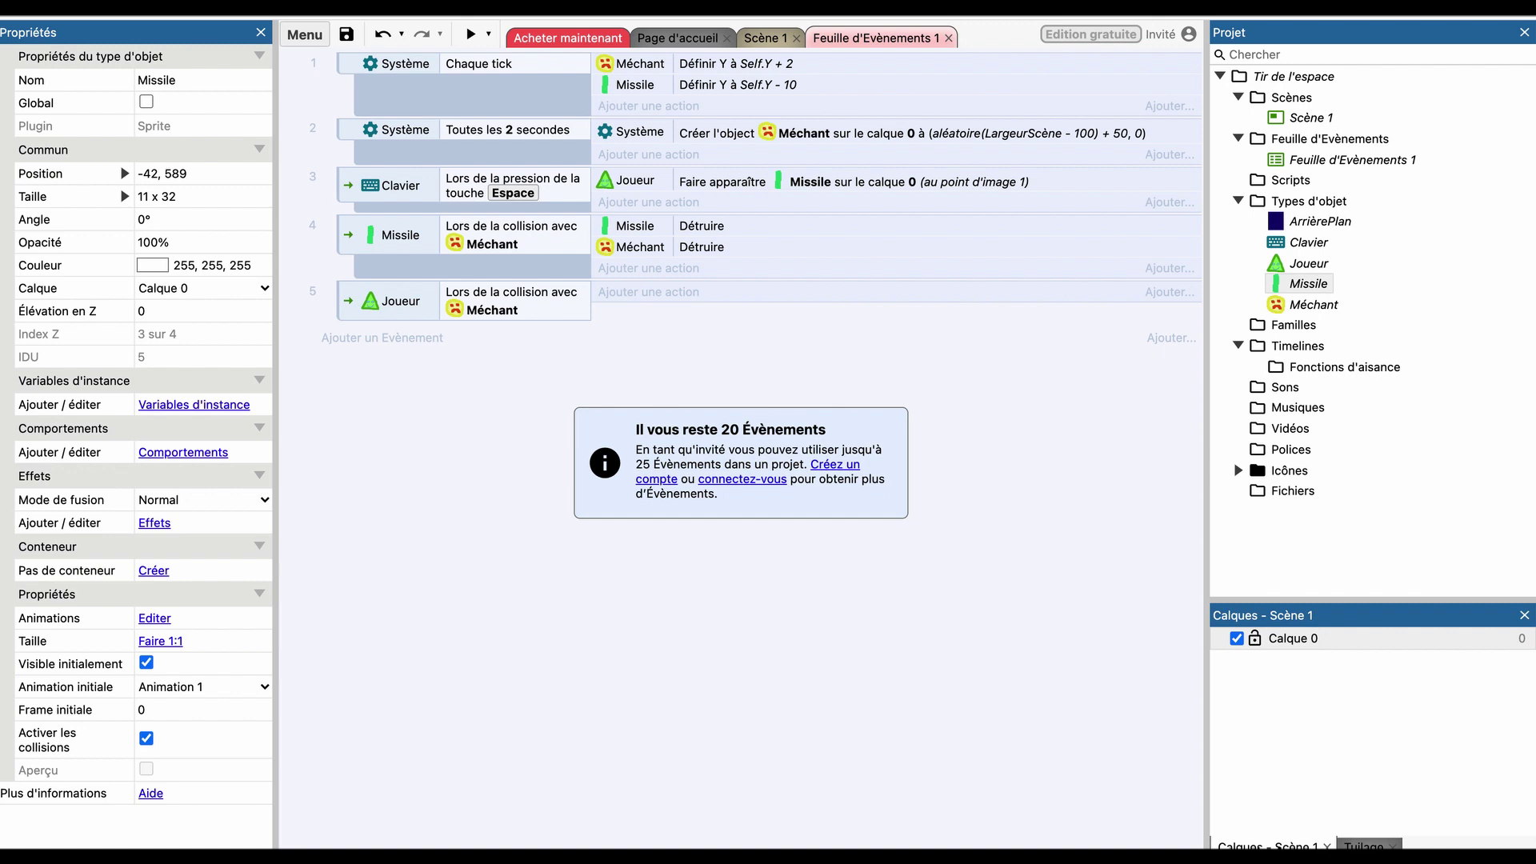
Return to Scène 1 and move the Méchant sprite outside the play area, beside the background's upper-left corner.
click(770, 35)
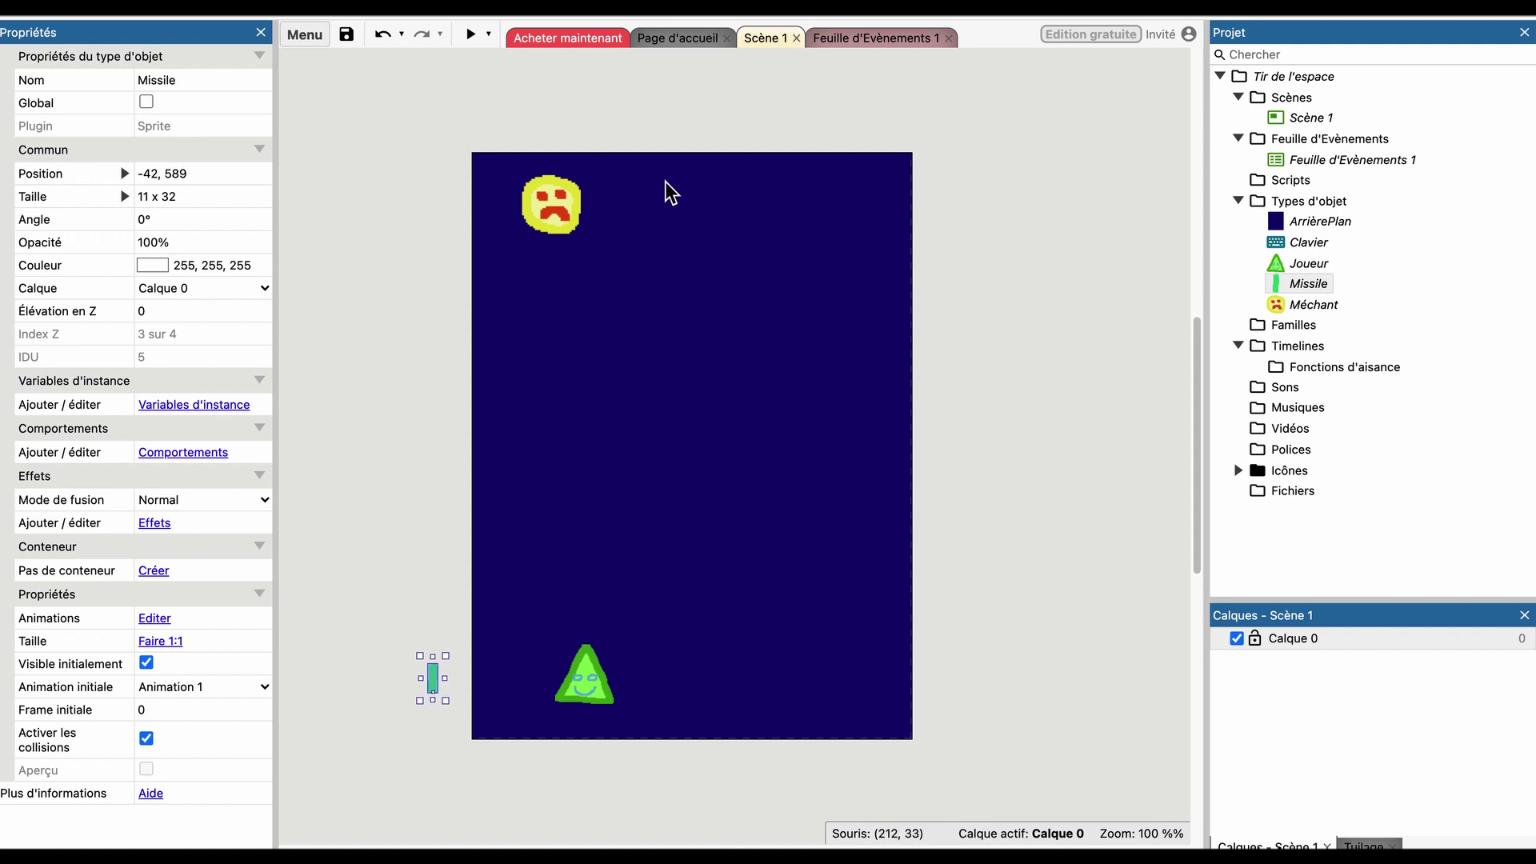
click(723, 120)
click(583, 226)
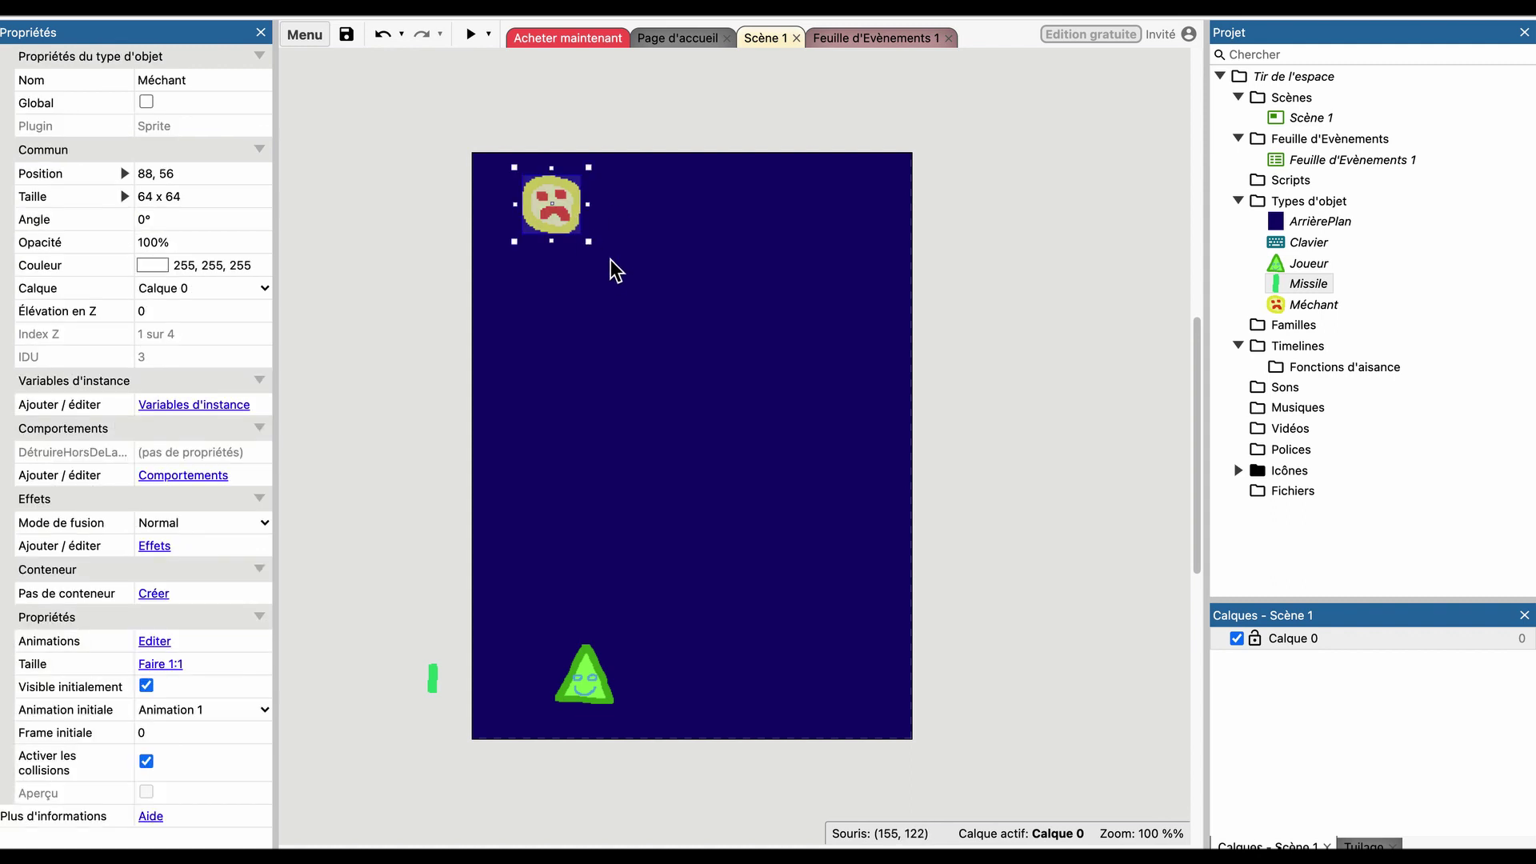
drag(556, 234, 551, 227)
drag(373, 239, 396, 223)
click(532, 107)
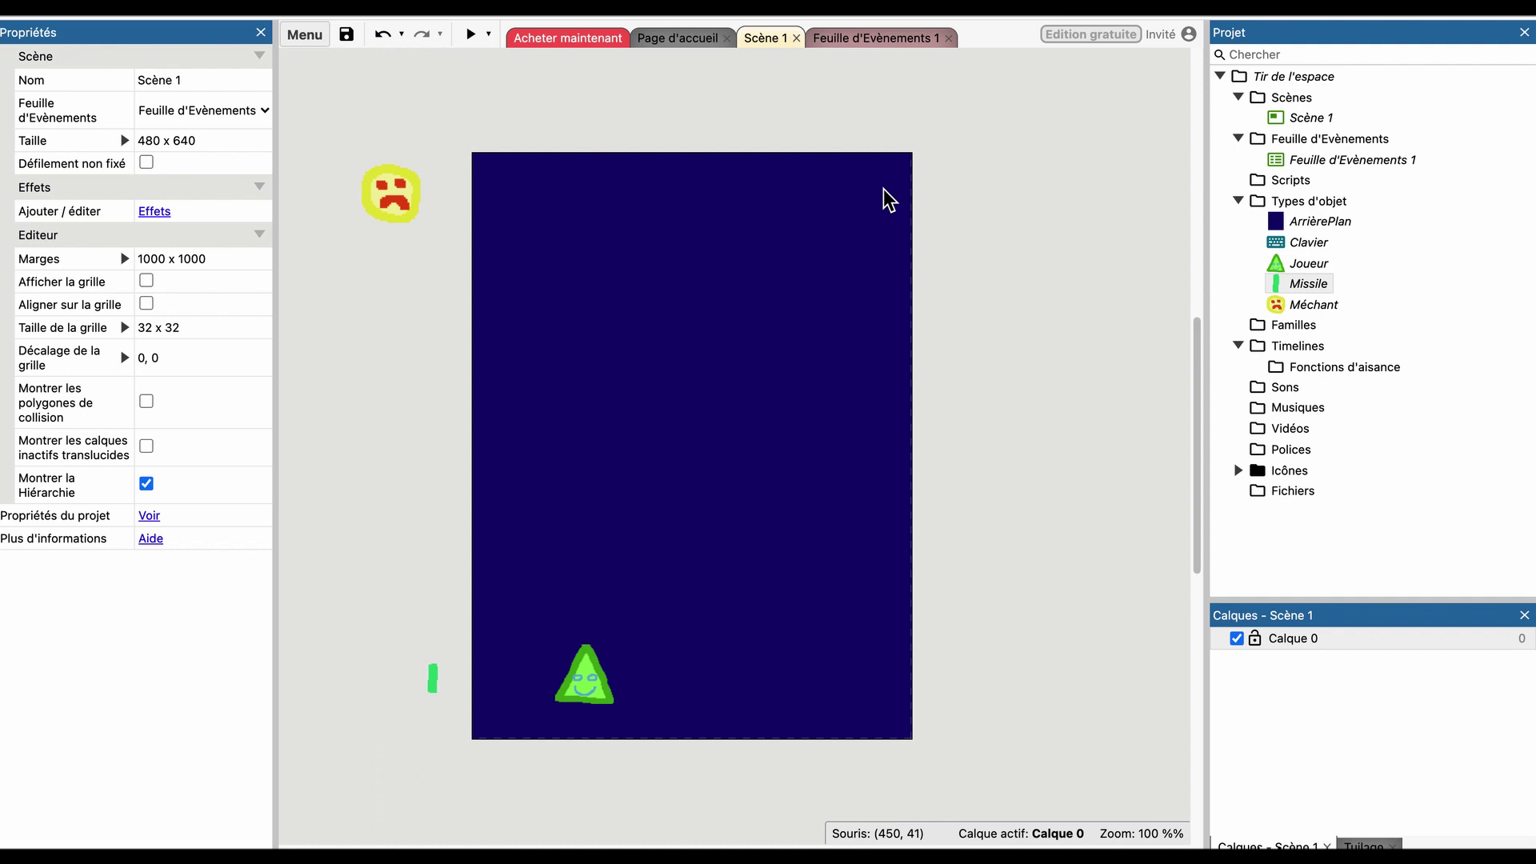
Insert a new Texte object near the upper-right corner of the scene background.
right_click(931, 187)
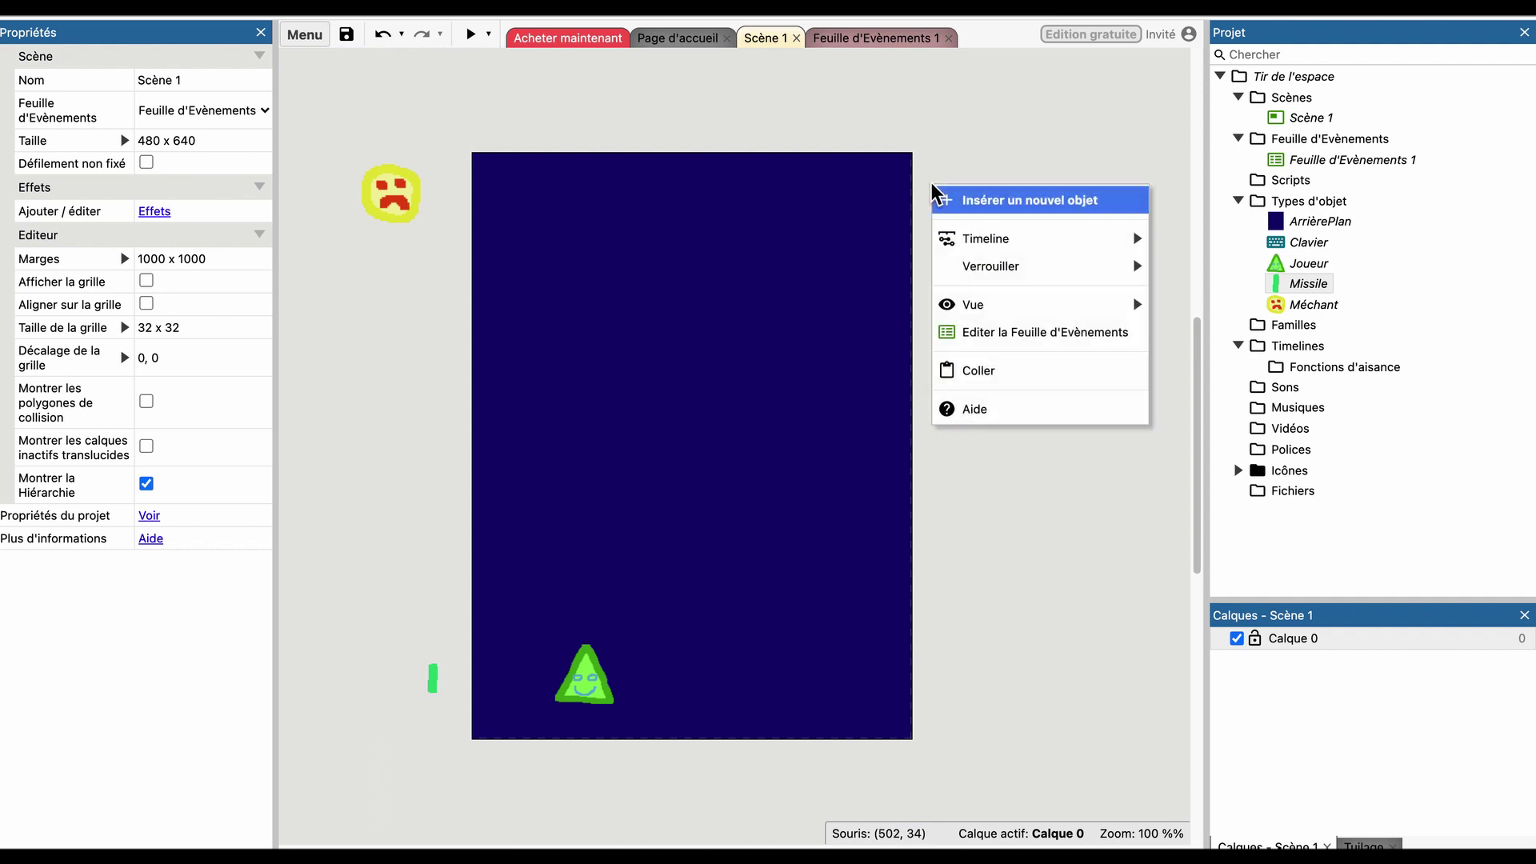
click(981, 200)
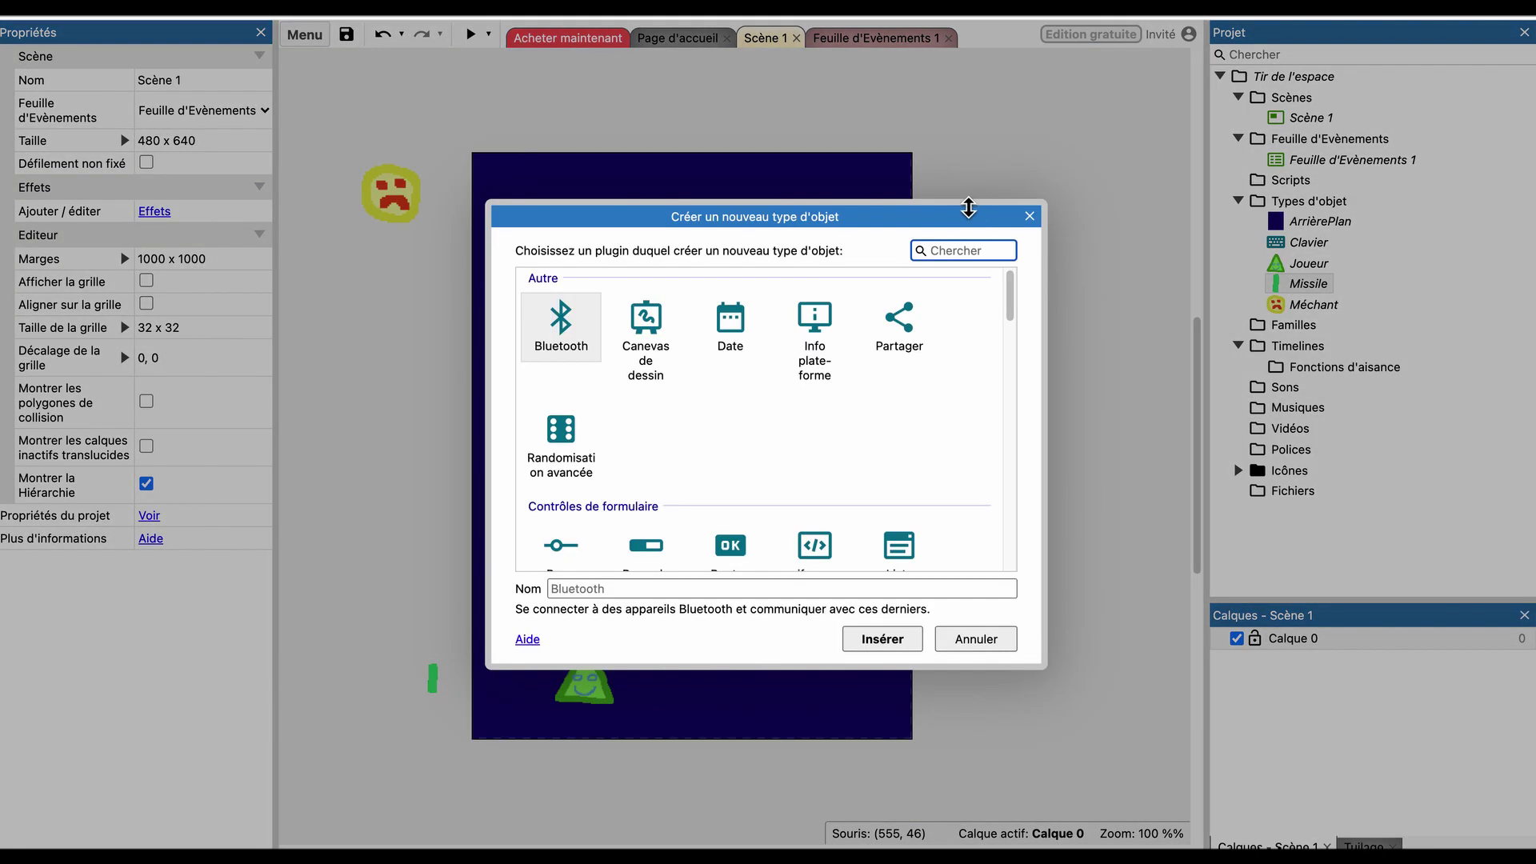
text(te)
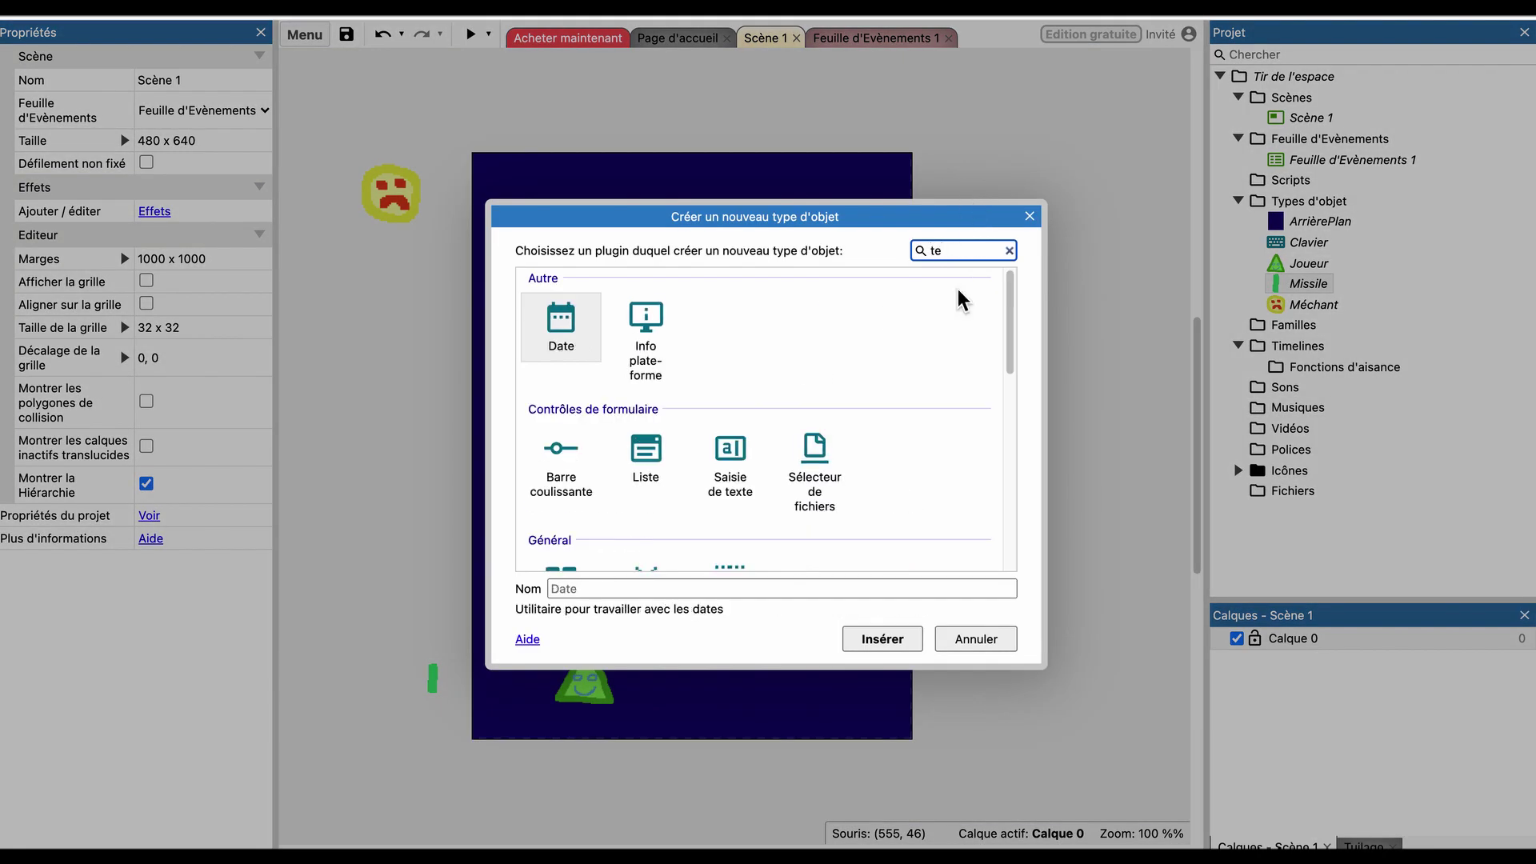
scroll(958, 289, down, 5)
scroll(958, 286, up, 4)
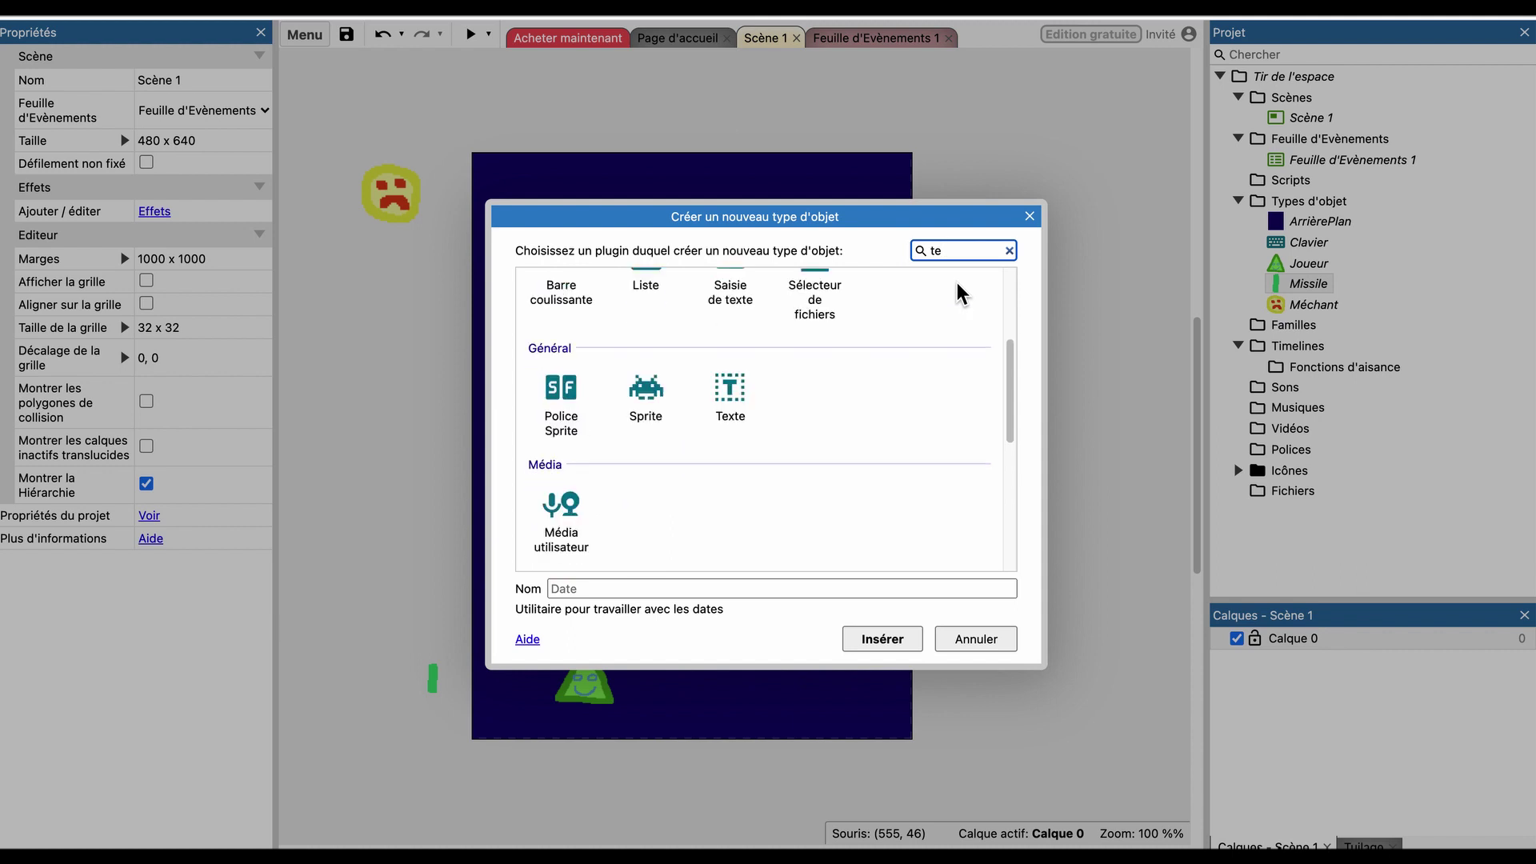
click(554, 432)
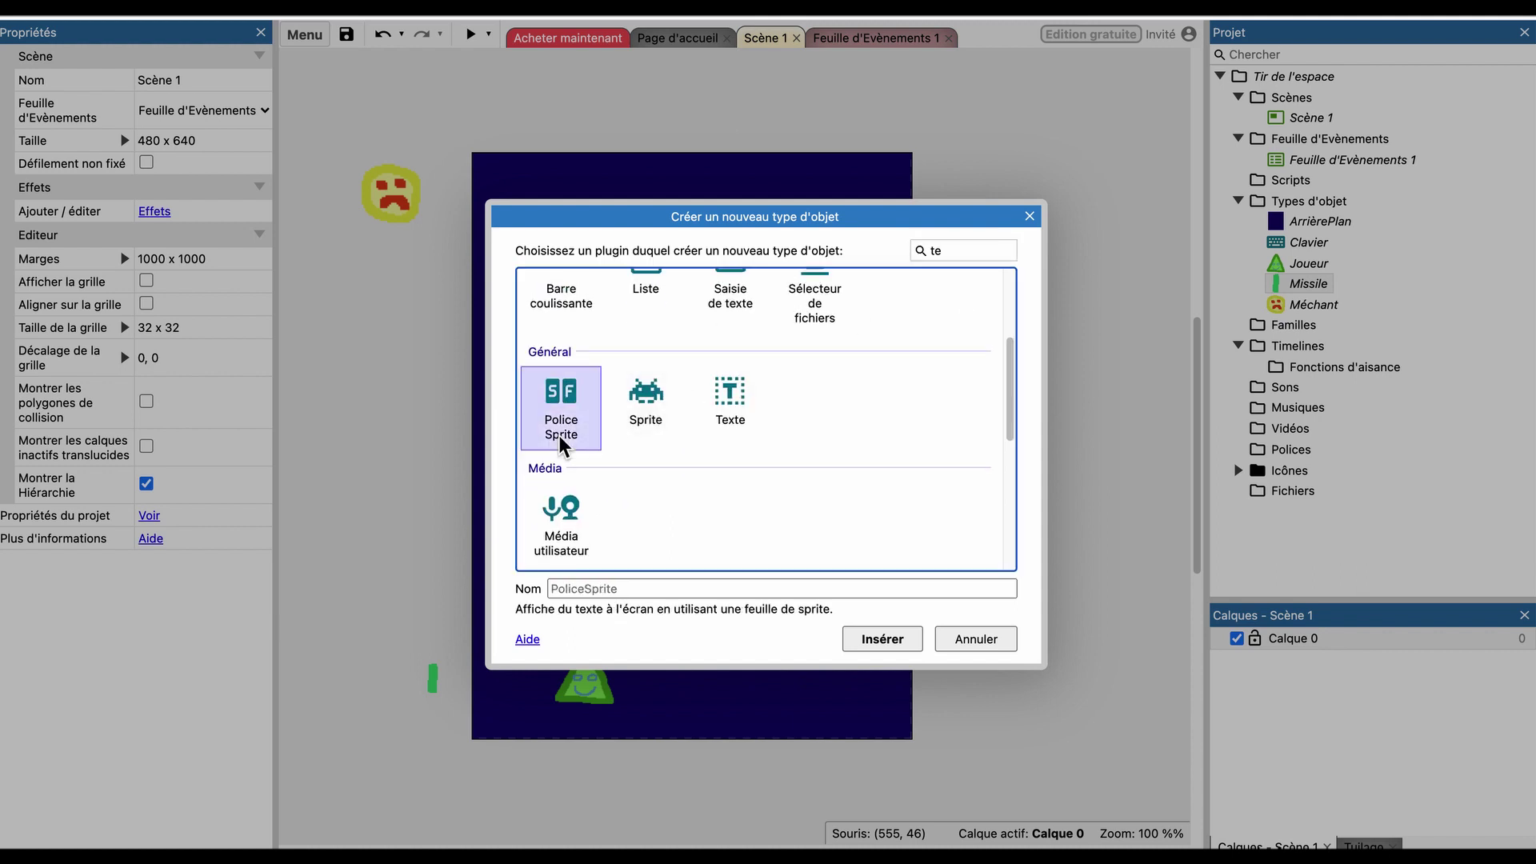
click(742, 409)
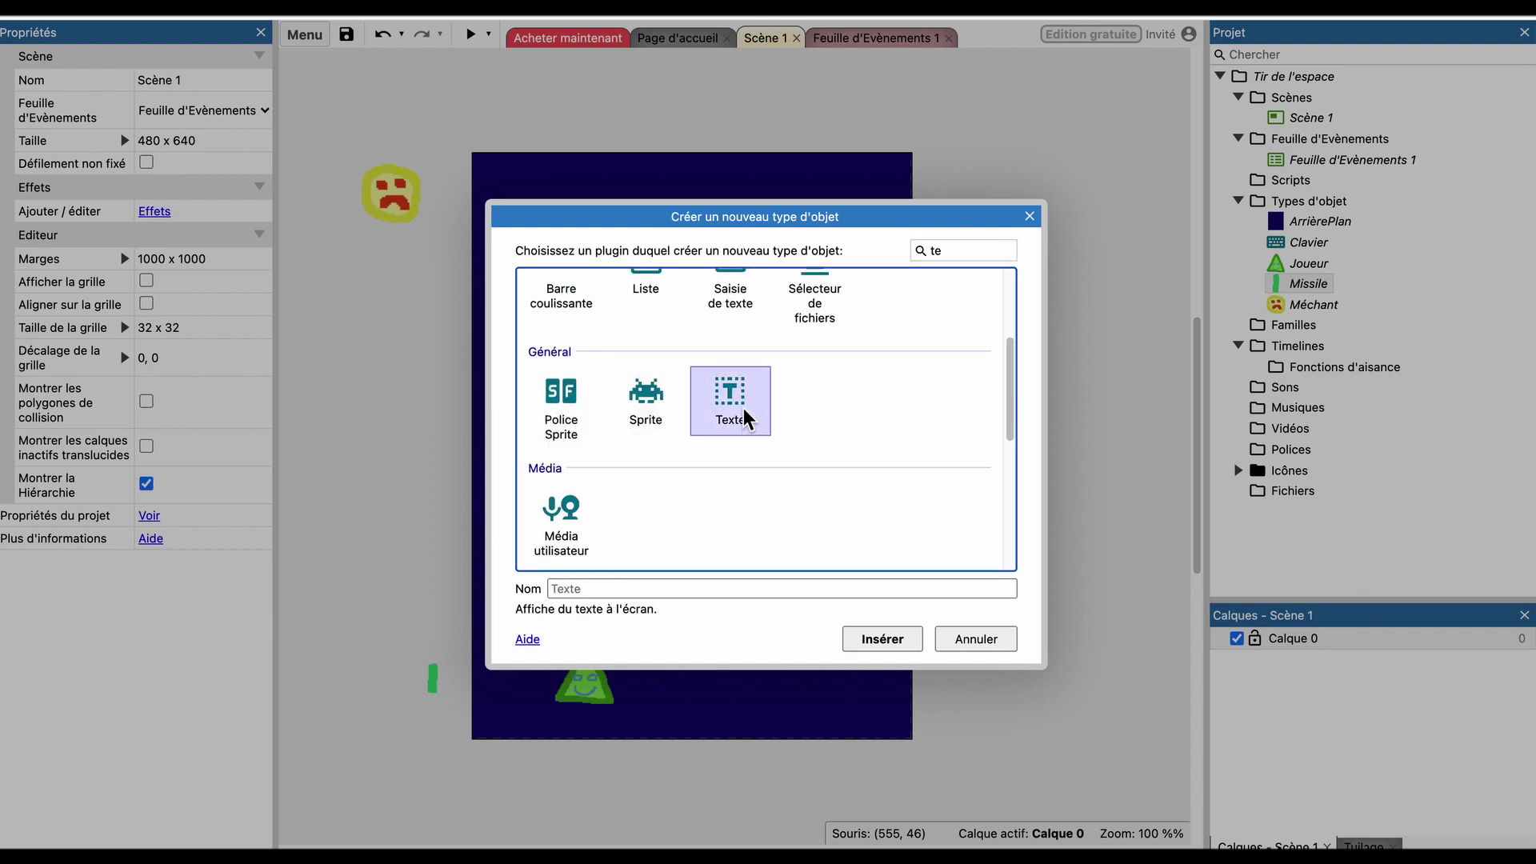
click(568, 422)
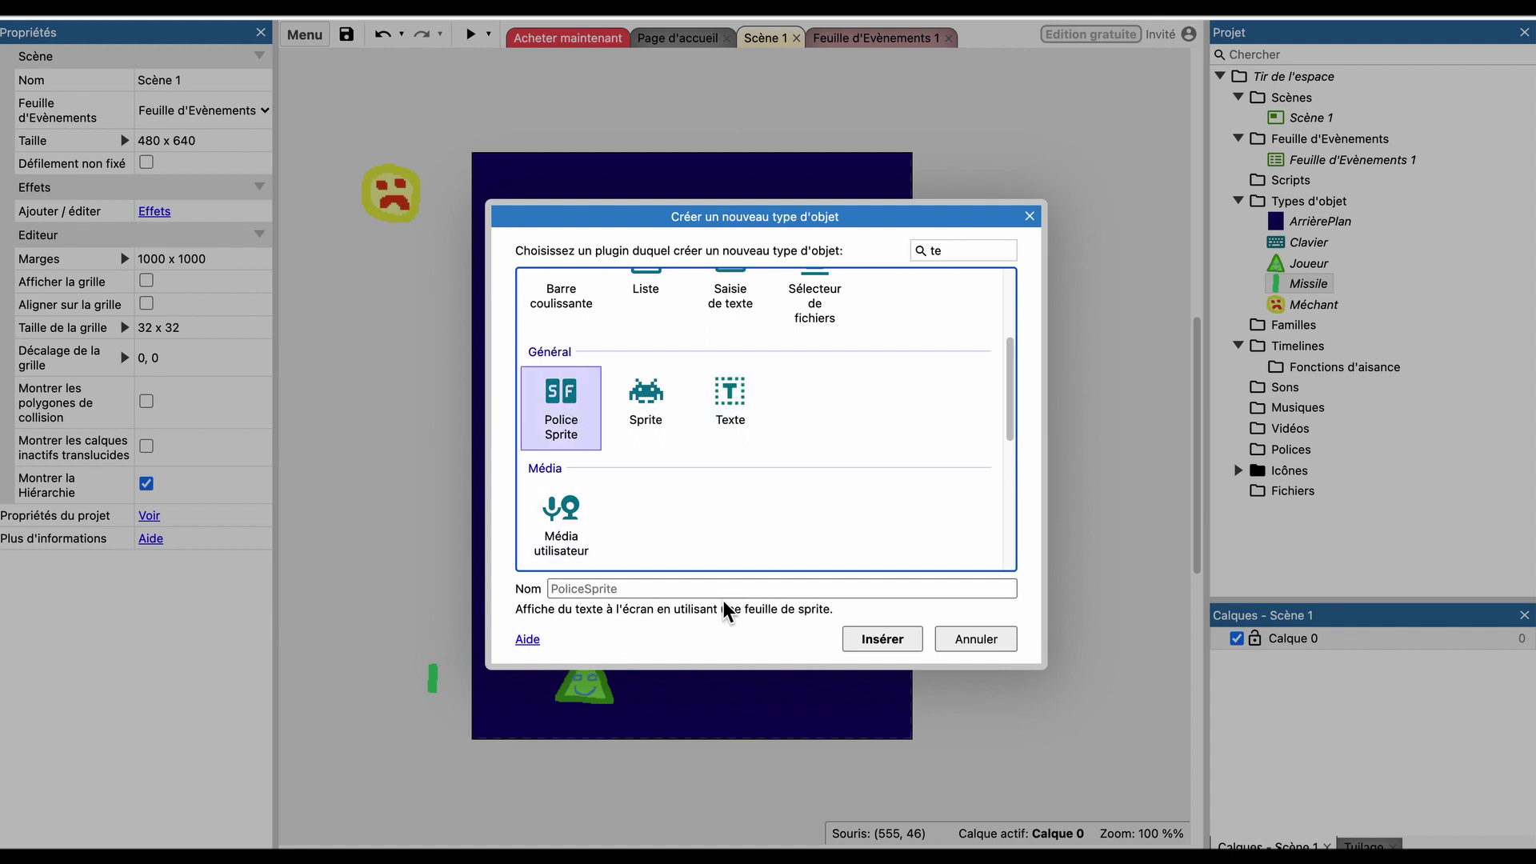
double_click(741, 410)
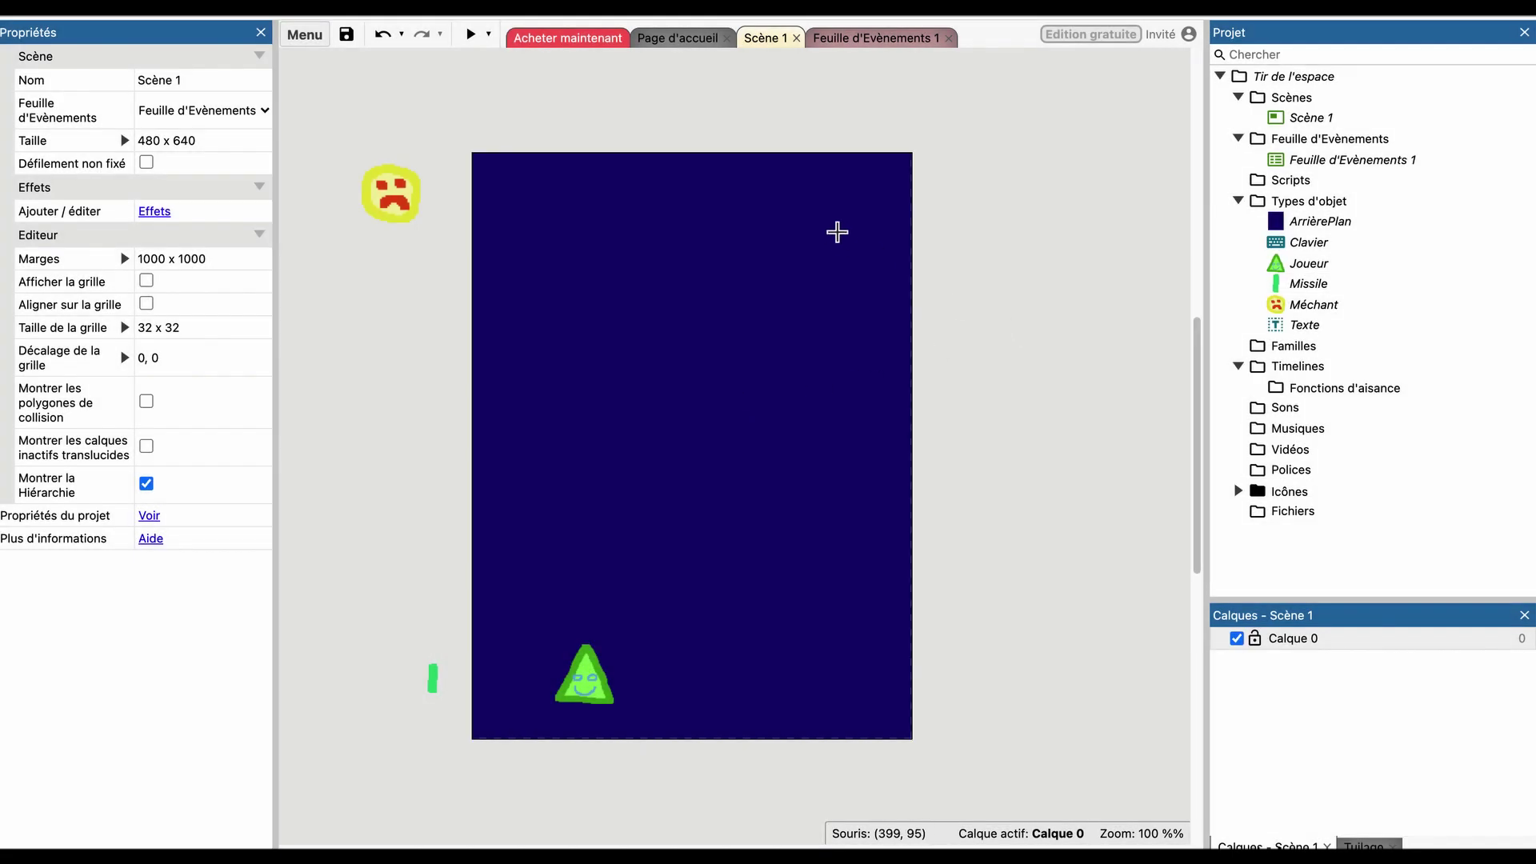
click(724, 187)
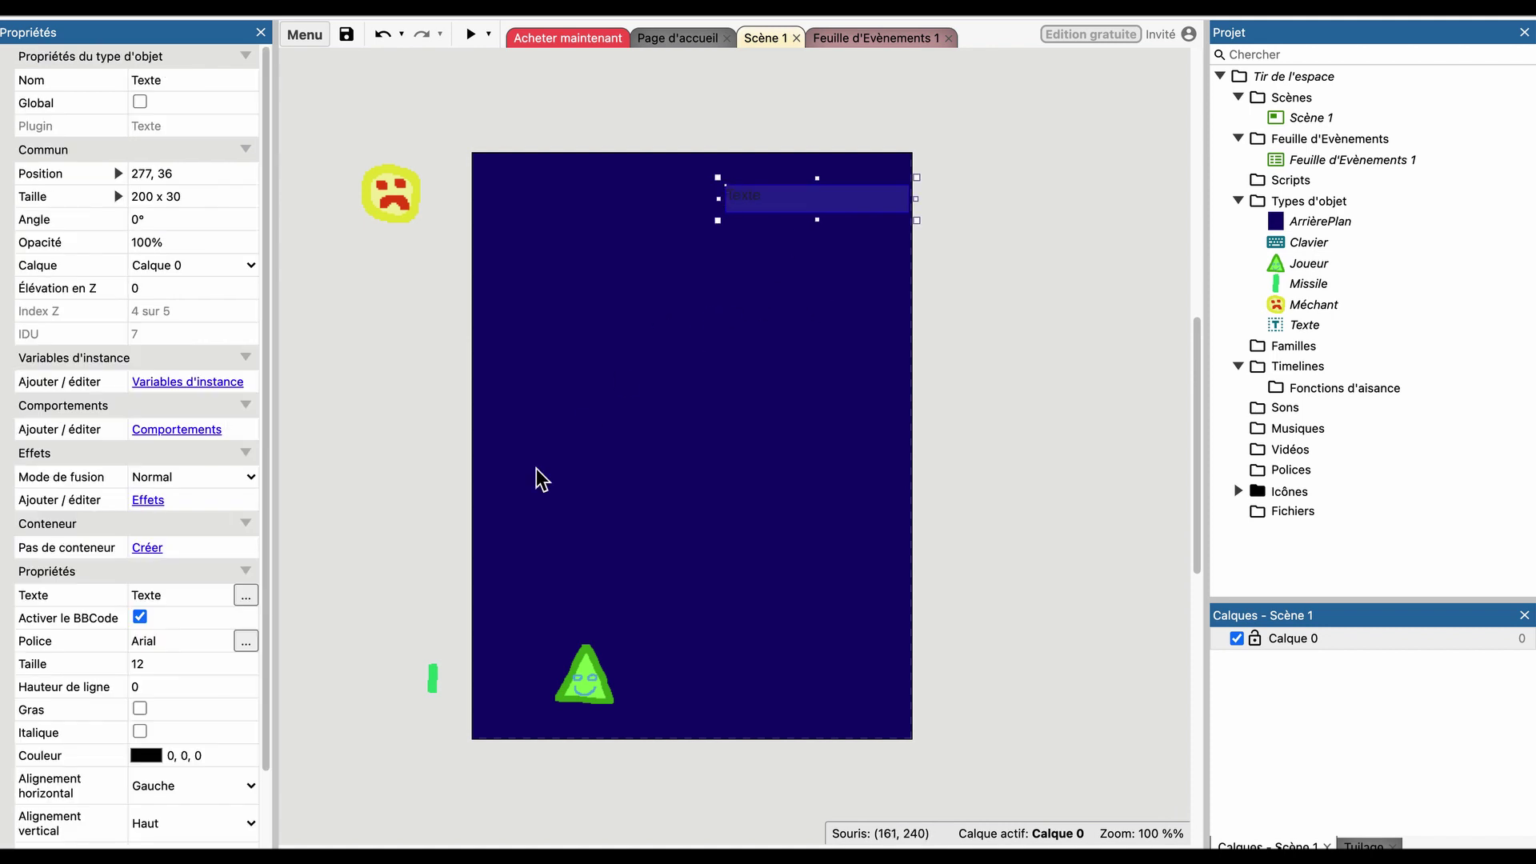
Set the text object's font to Comic Sans MS and its size to 18.
click(246, 640)
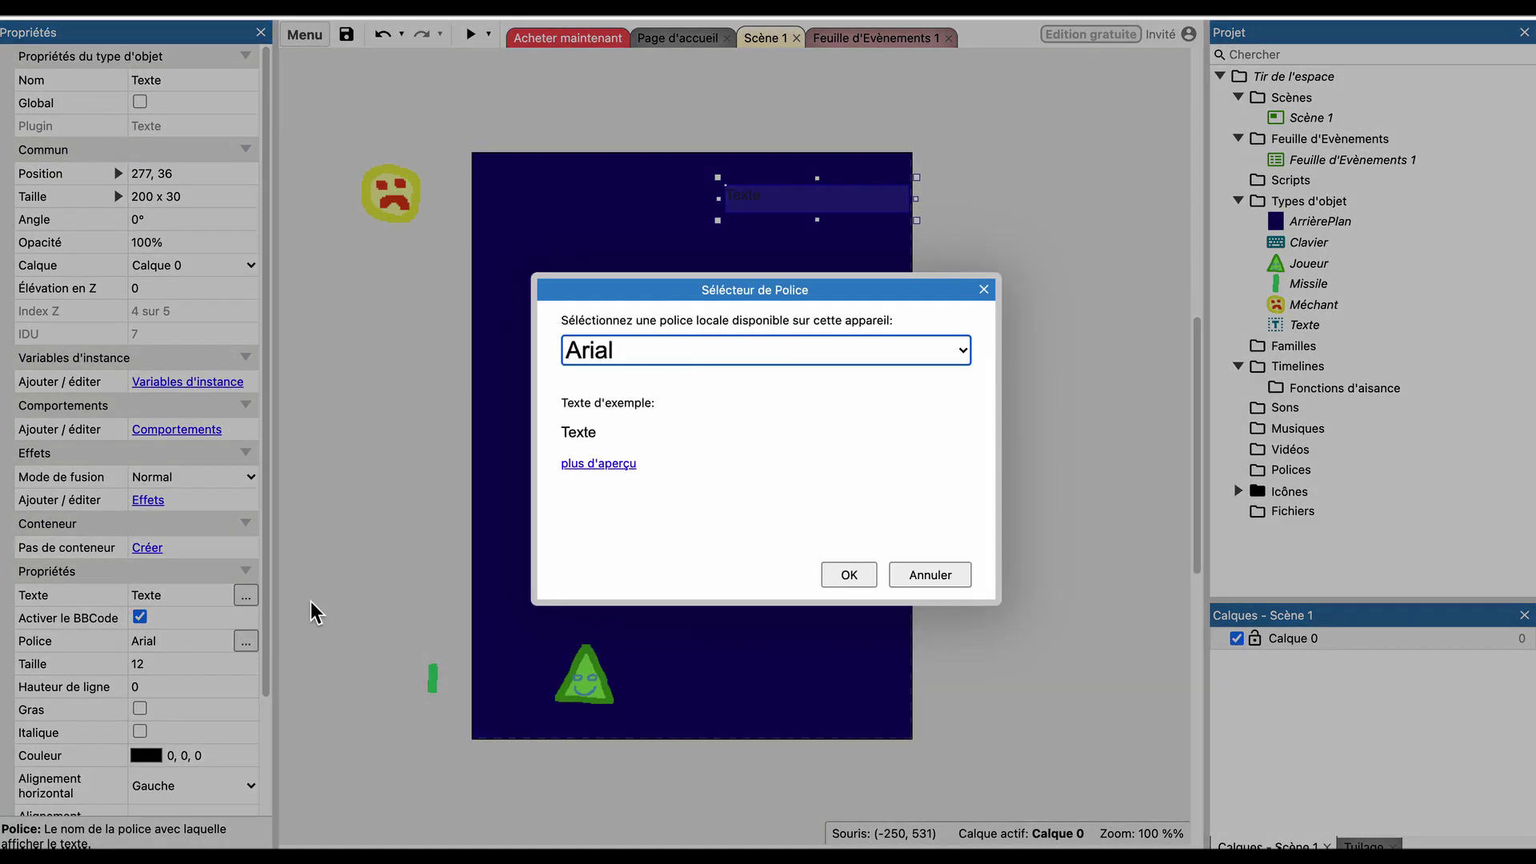
click(740, 355)
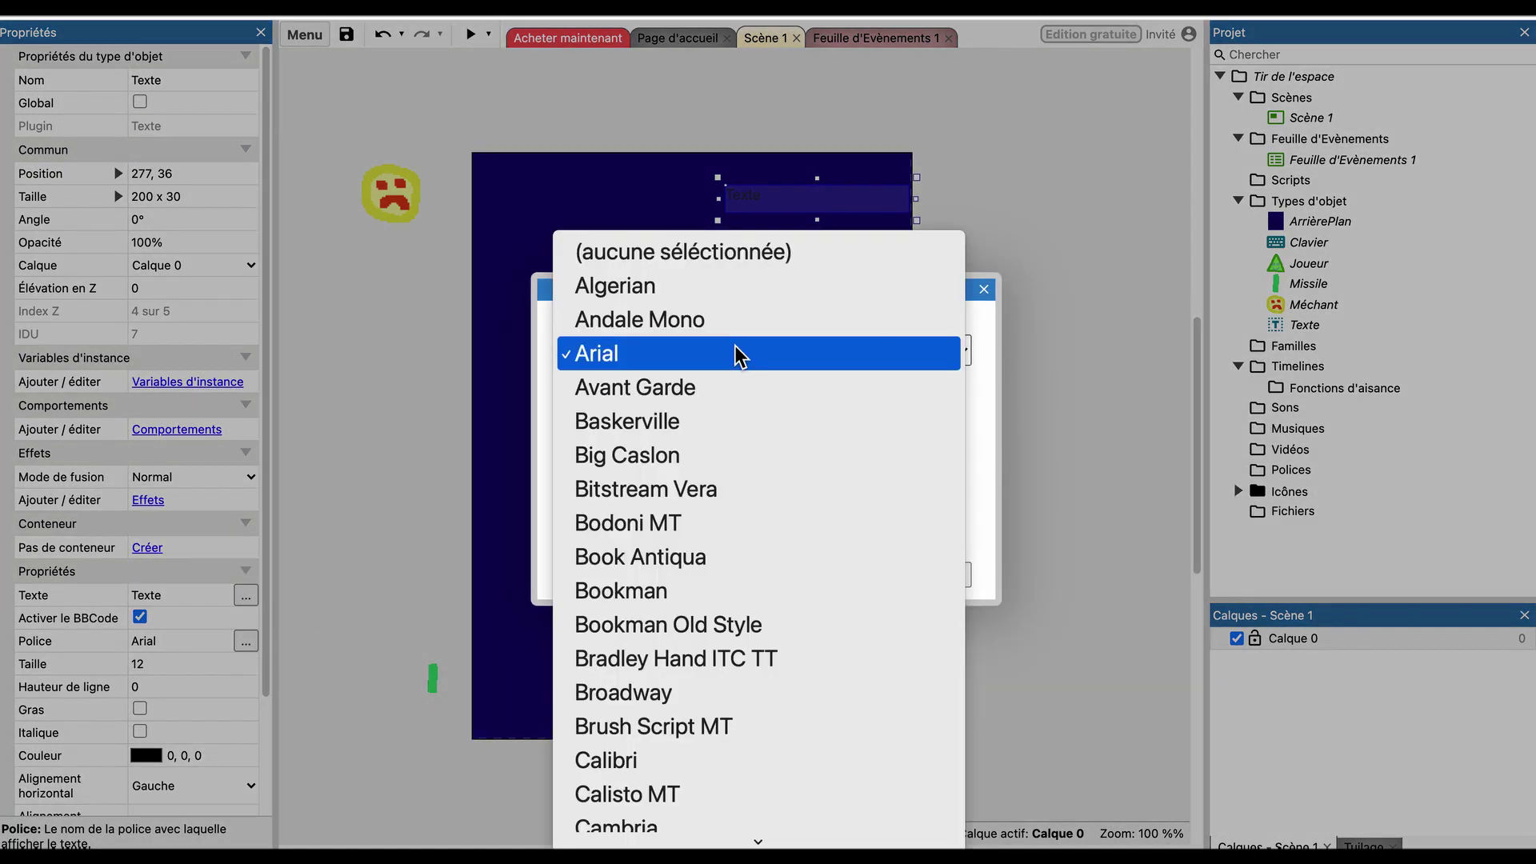
text(com)
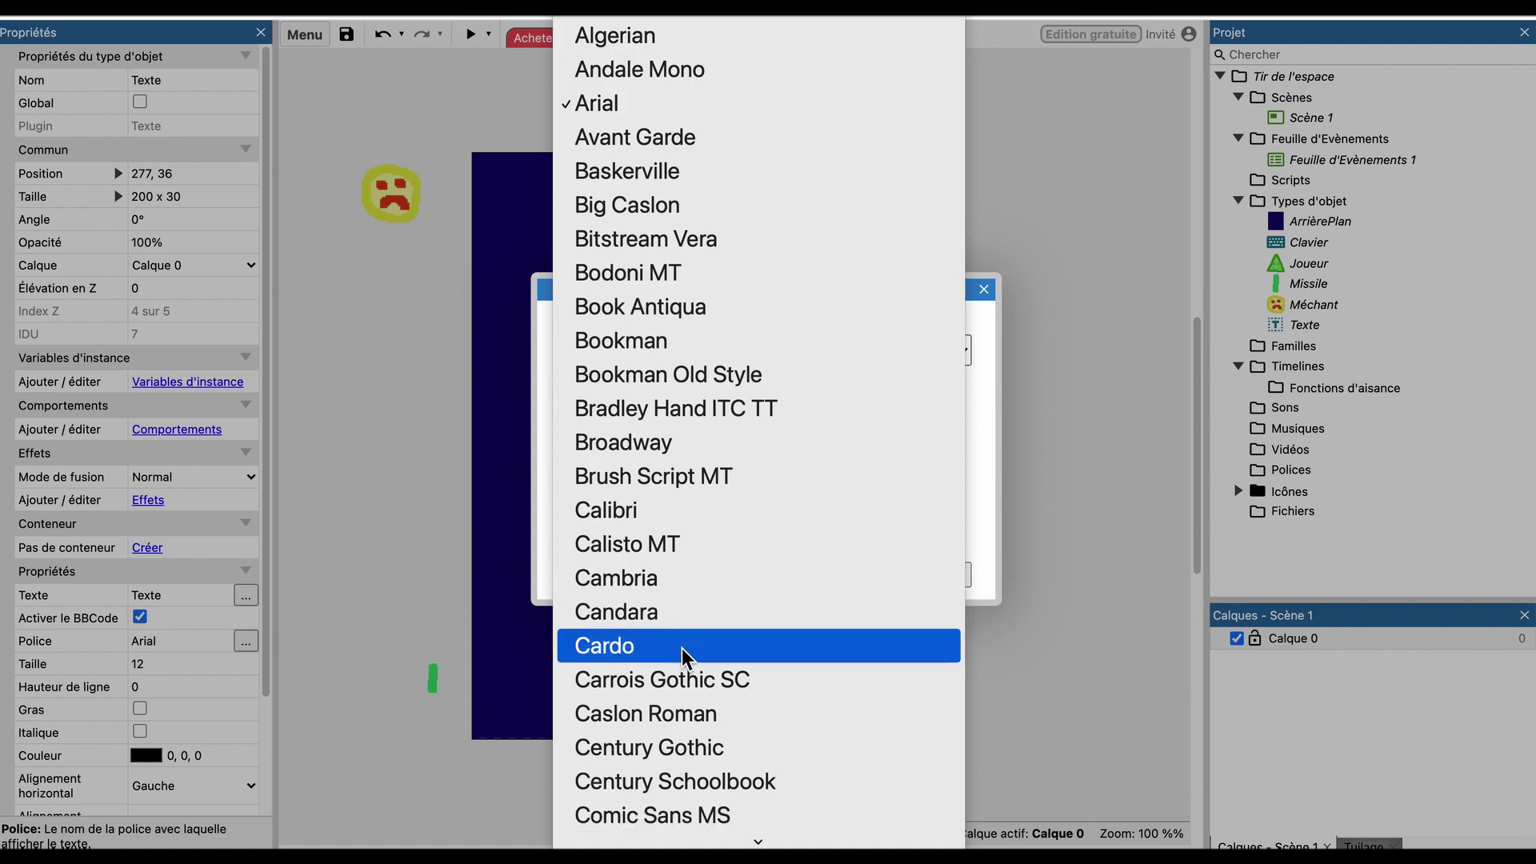
click(663, 818)
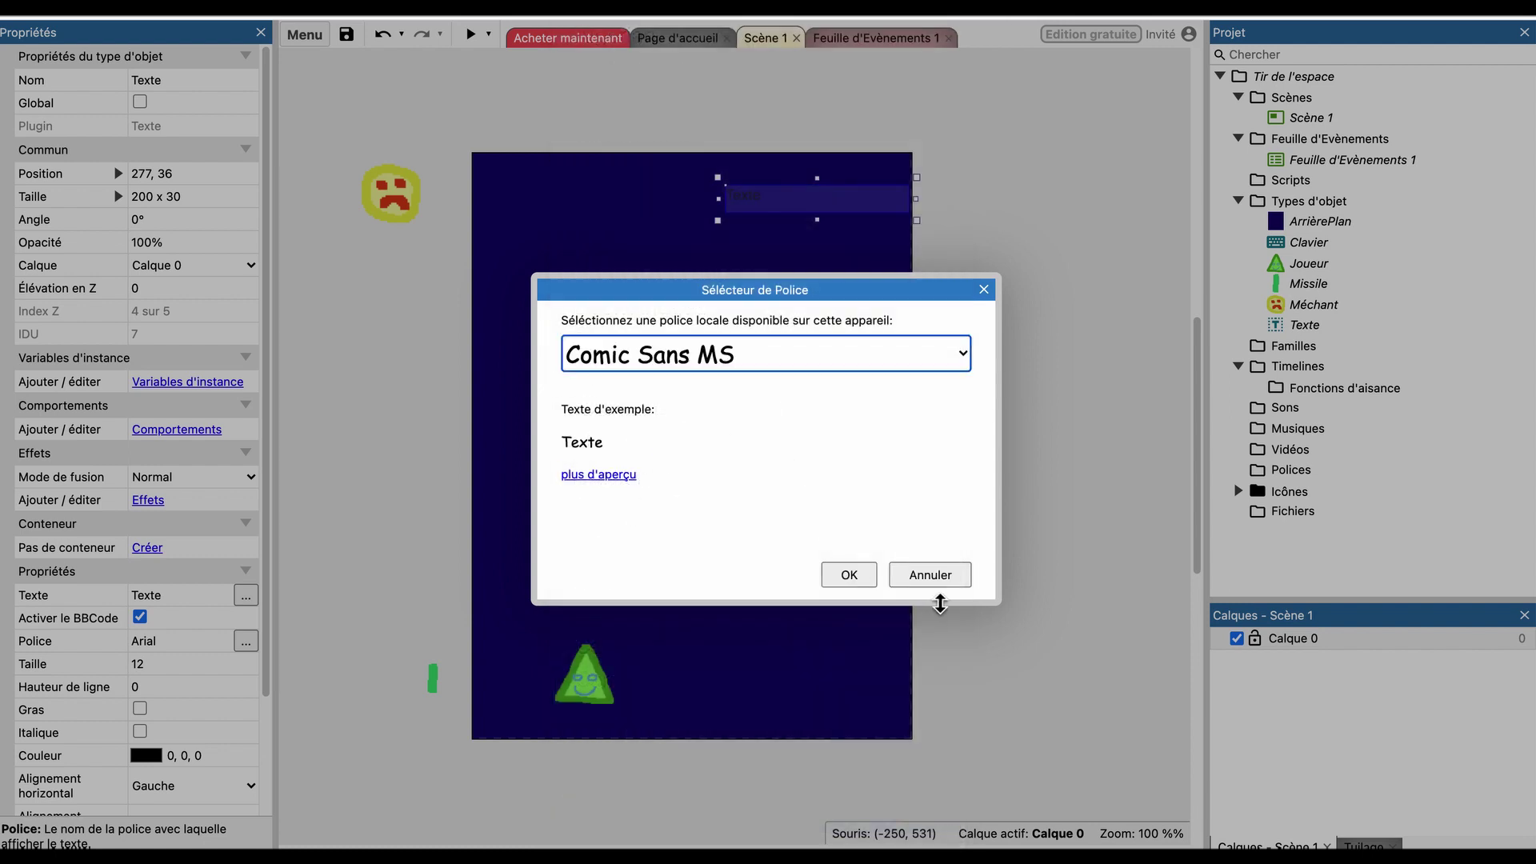
click(848, 574)
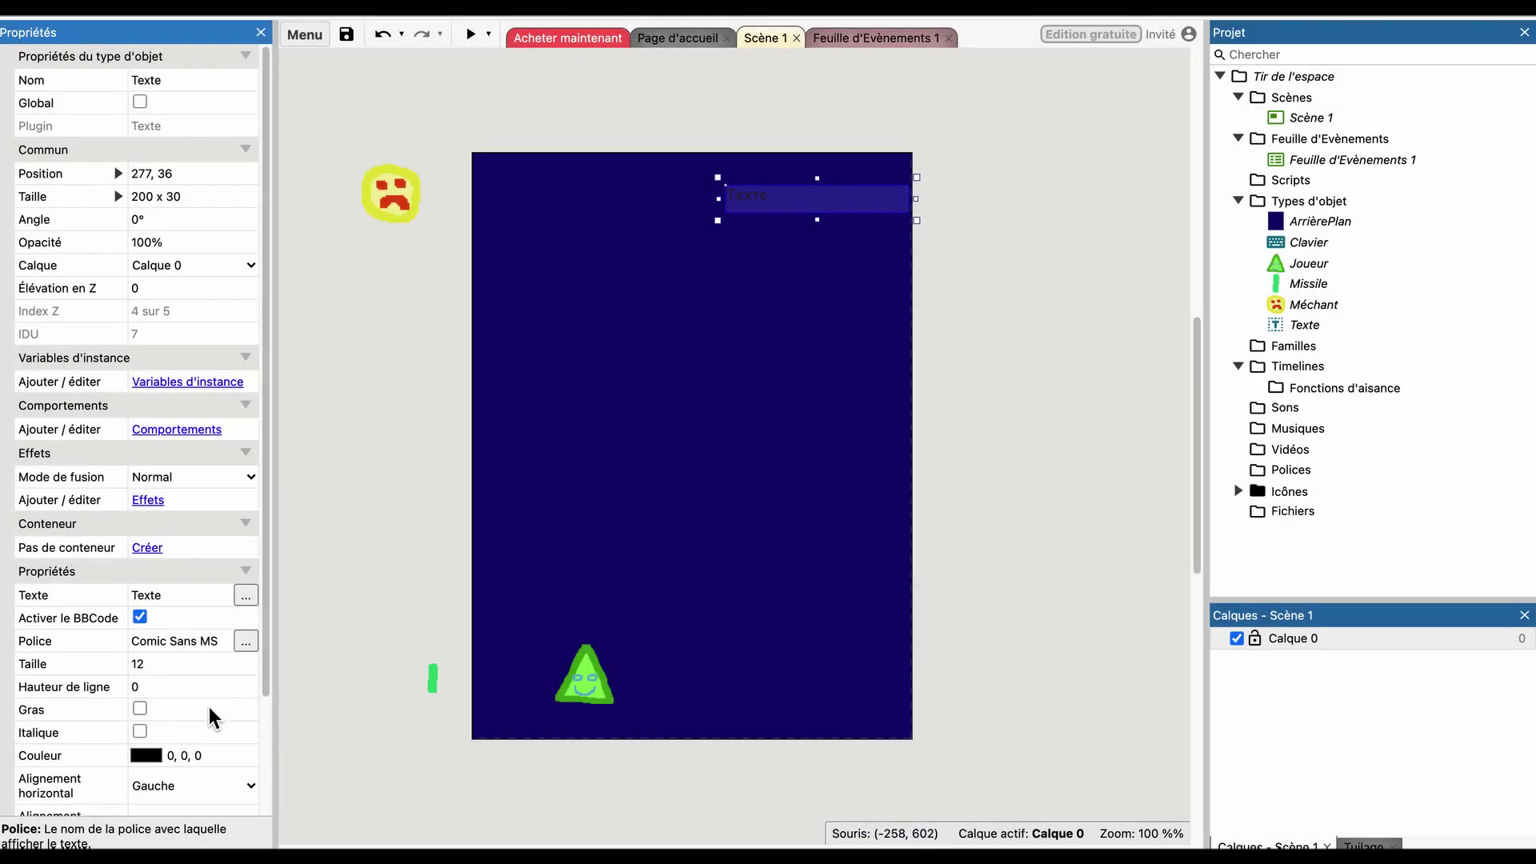
click(162, 663)
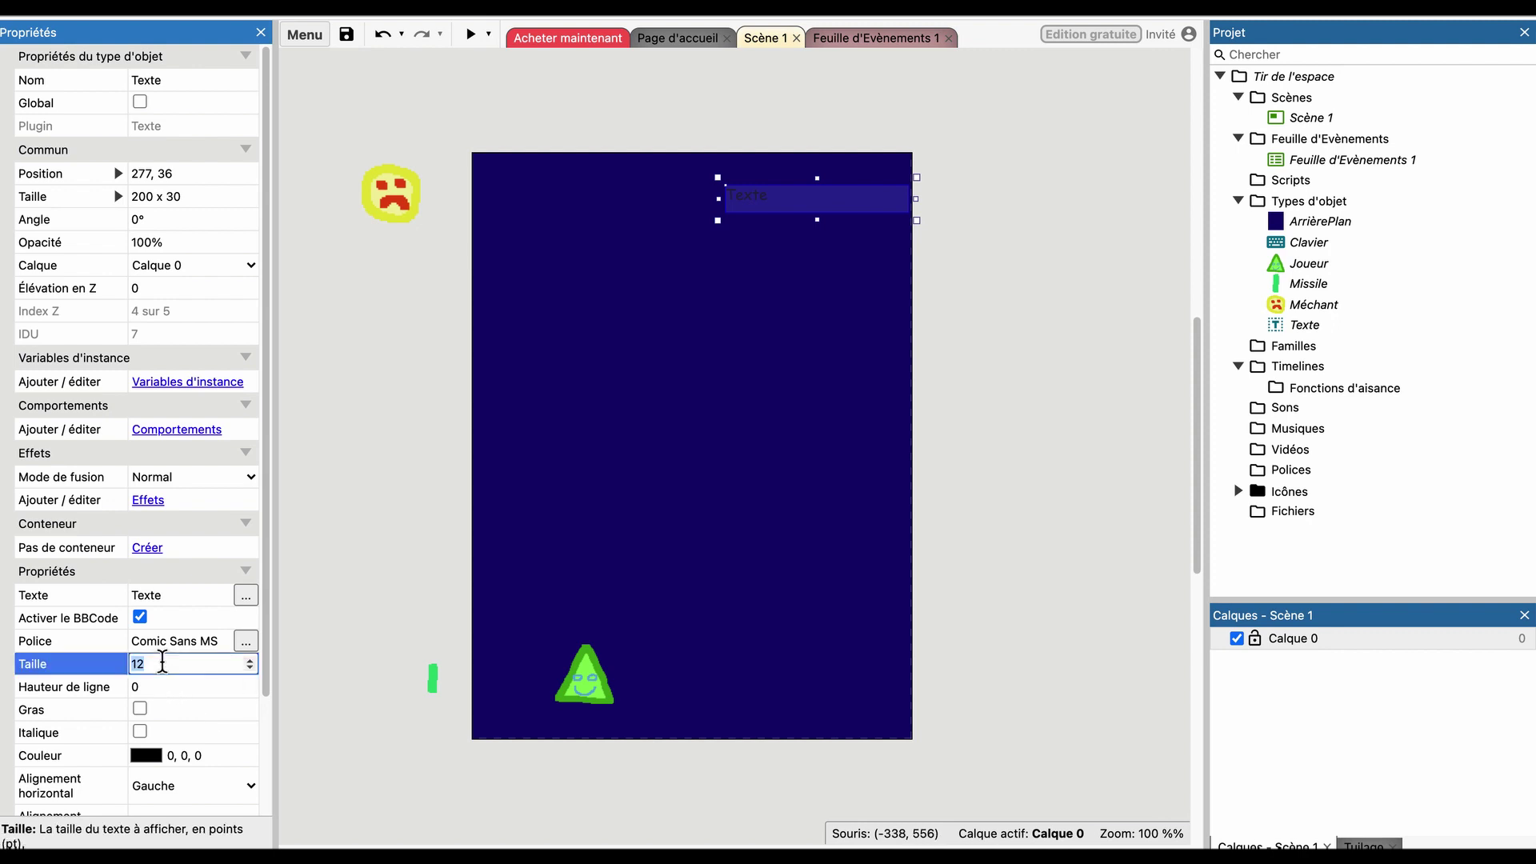
text(18)
key(Tab)
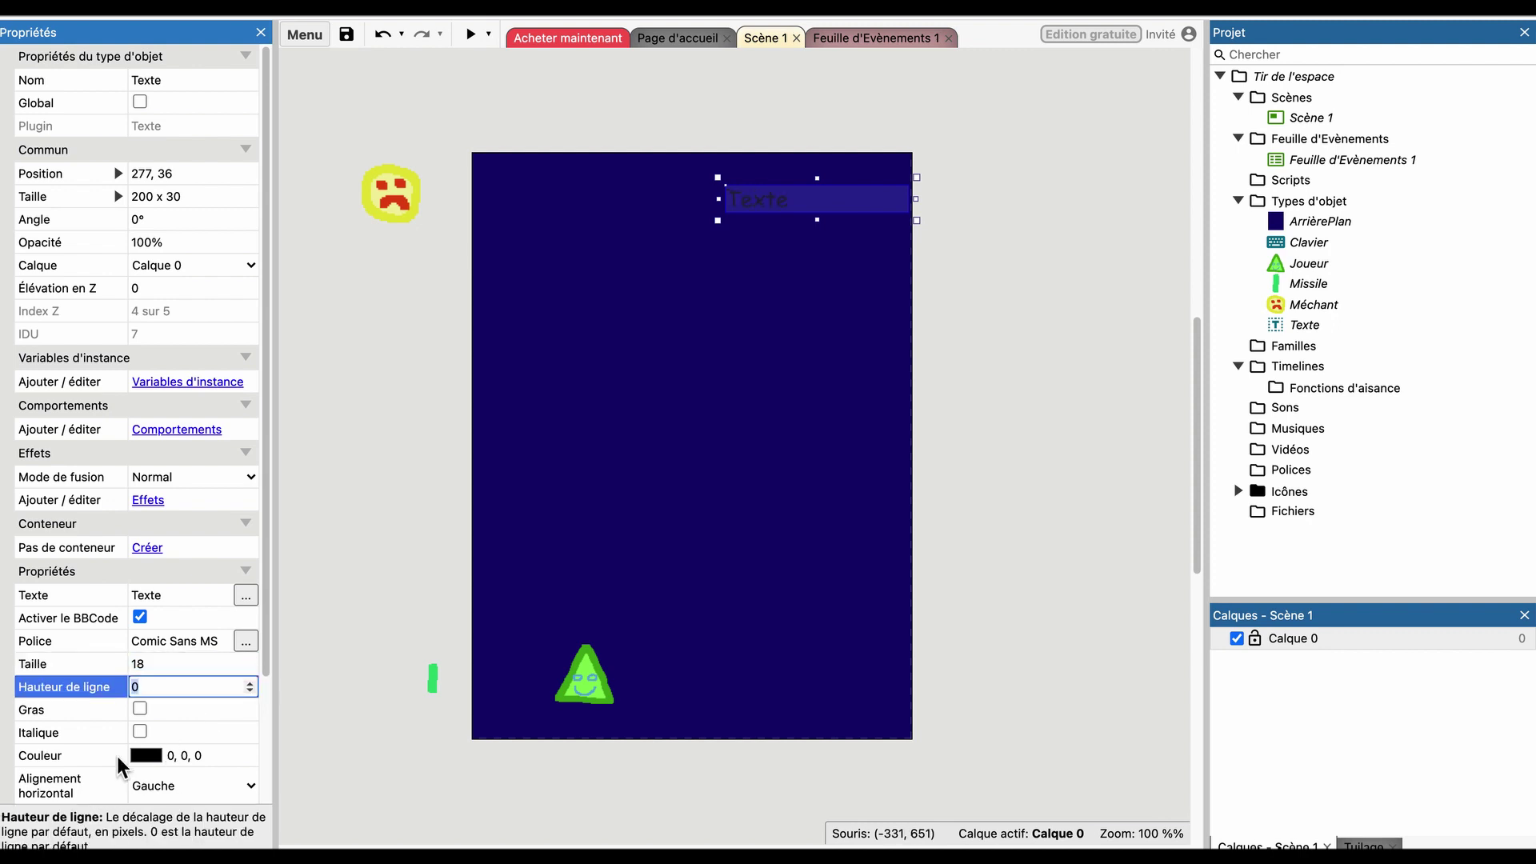
Set the text object's colour to white, RGB 255, 255, 255.
click(137, 759)
drag(138, 560, 134, 520)
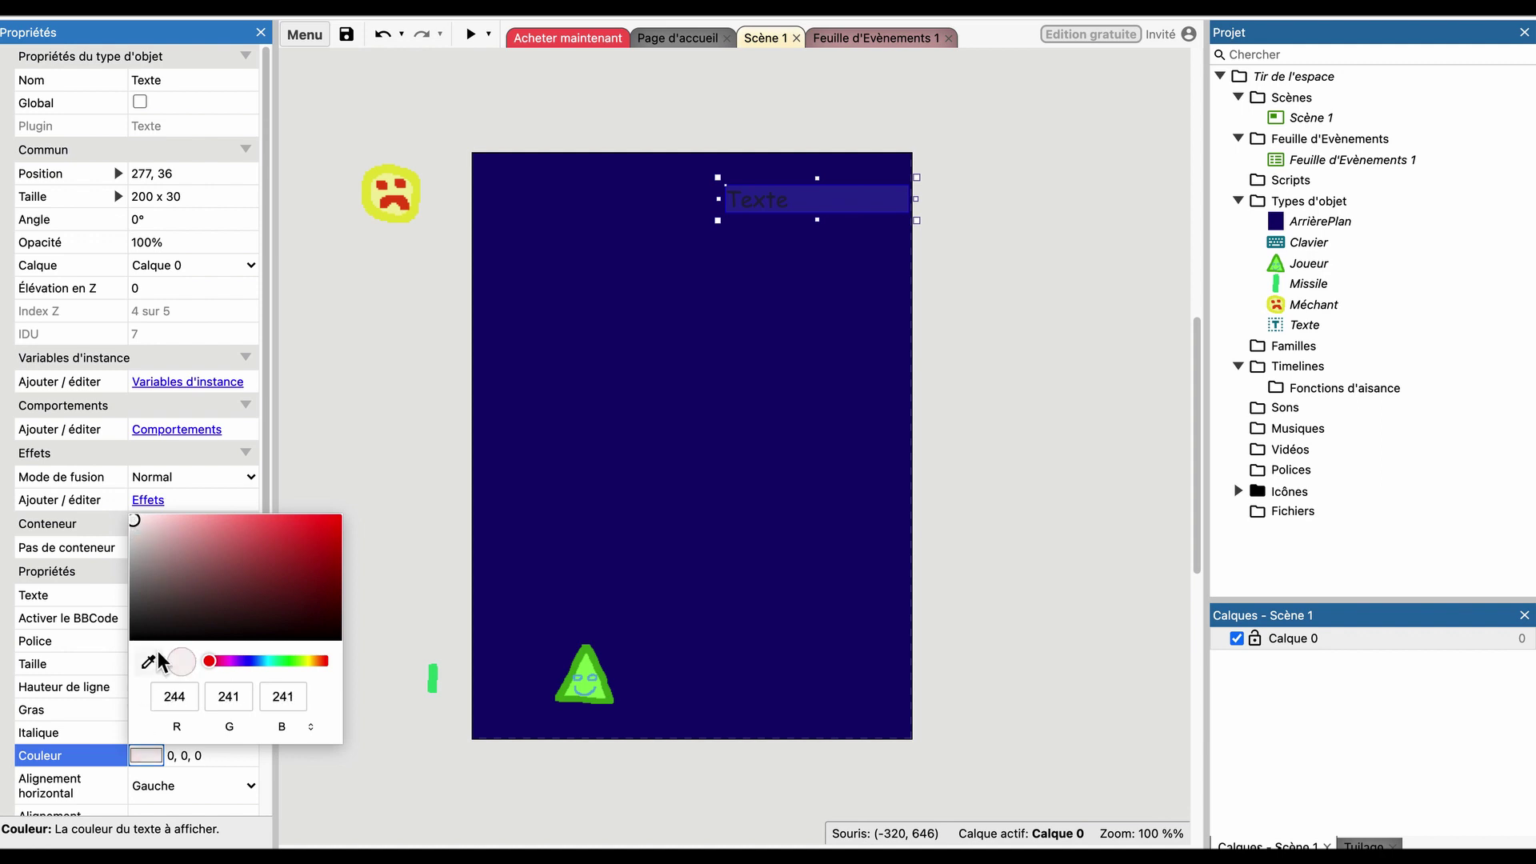
double_click(189, 702)
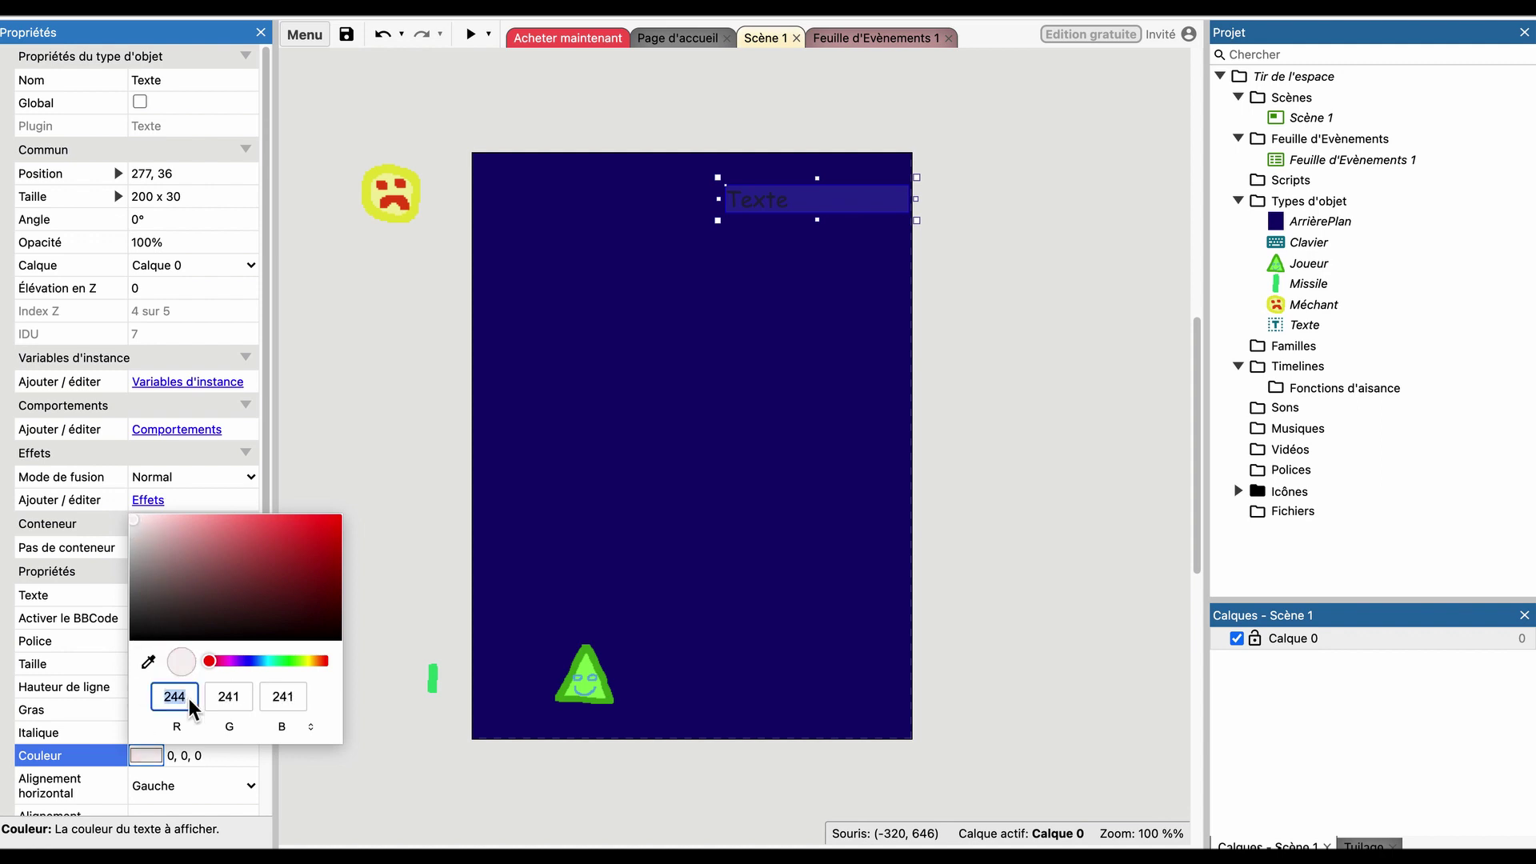
text(255)
key(Tab)
key(Tab)
key(shift+Tab)
key(BackSpace)
key(BackSpace)
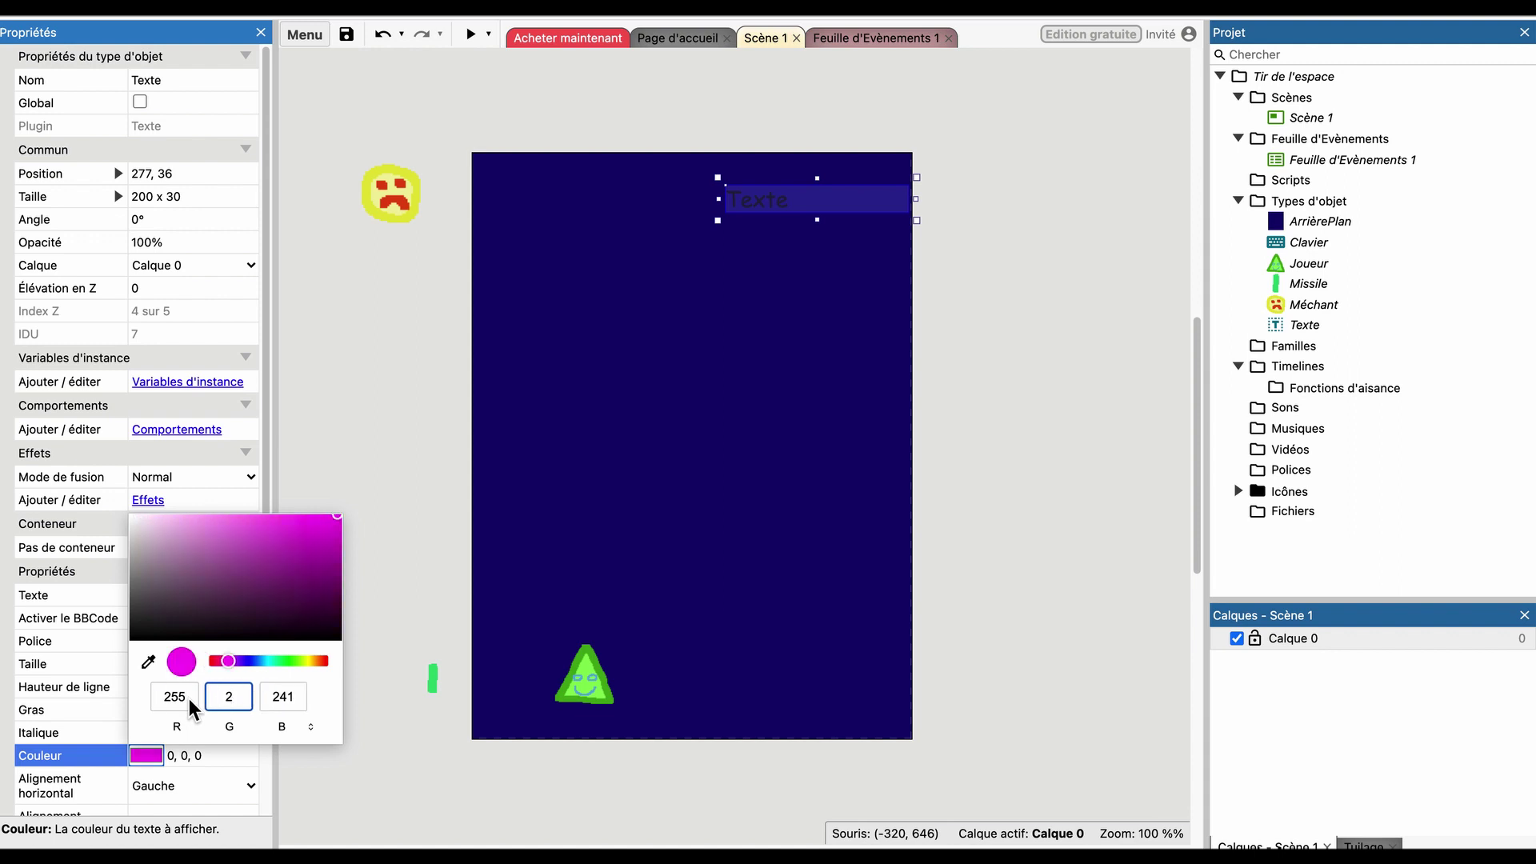
text(25)
key(Tab)
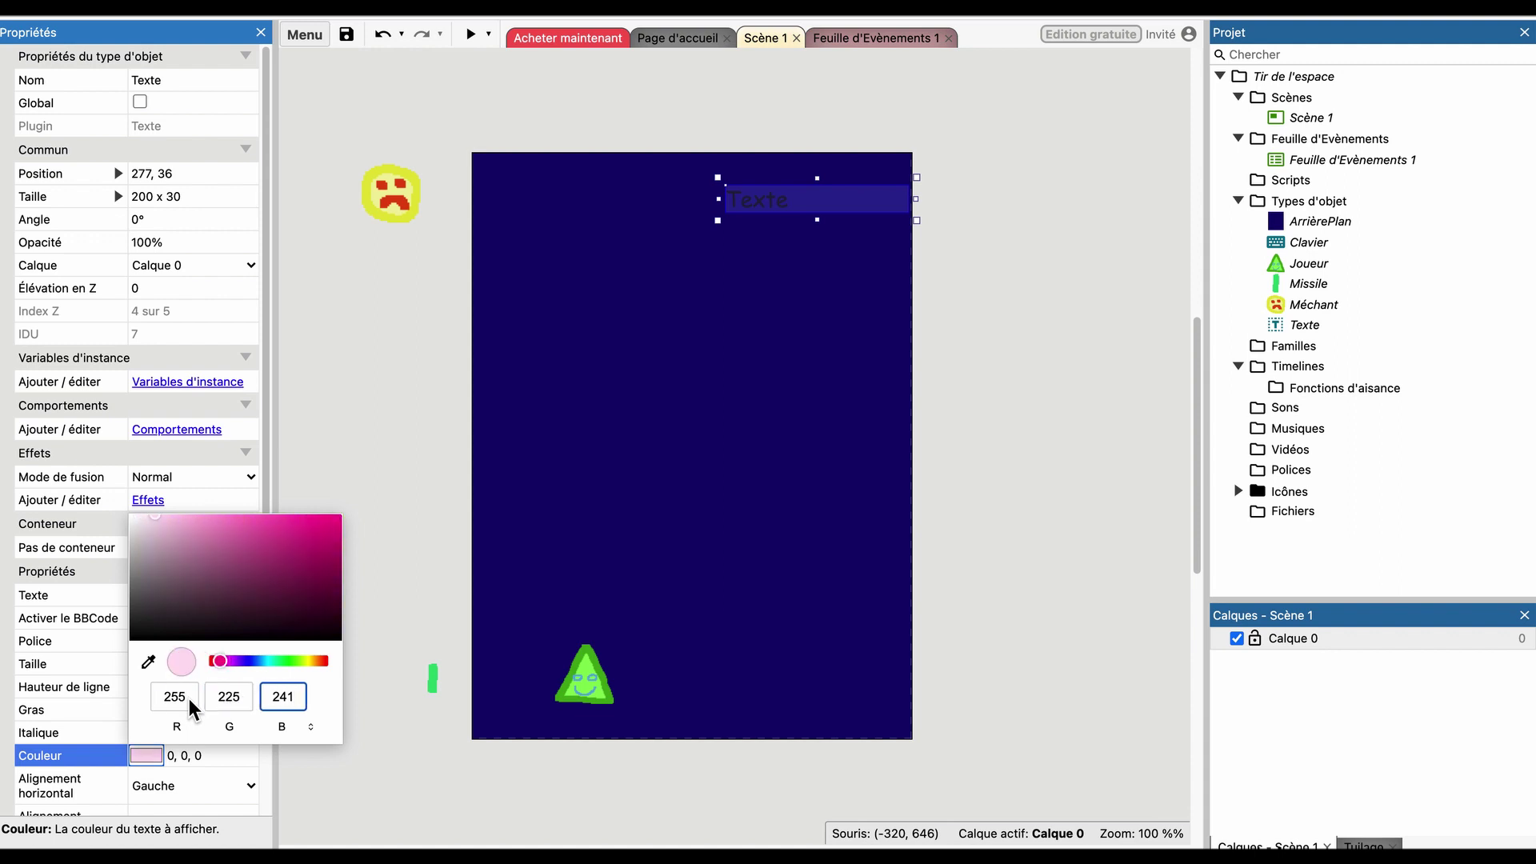
key(shift+Tab)
text(25)
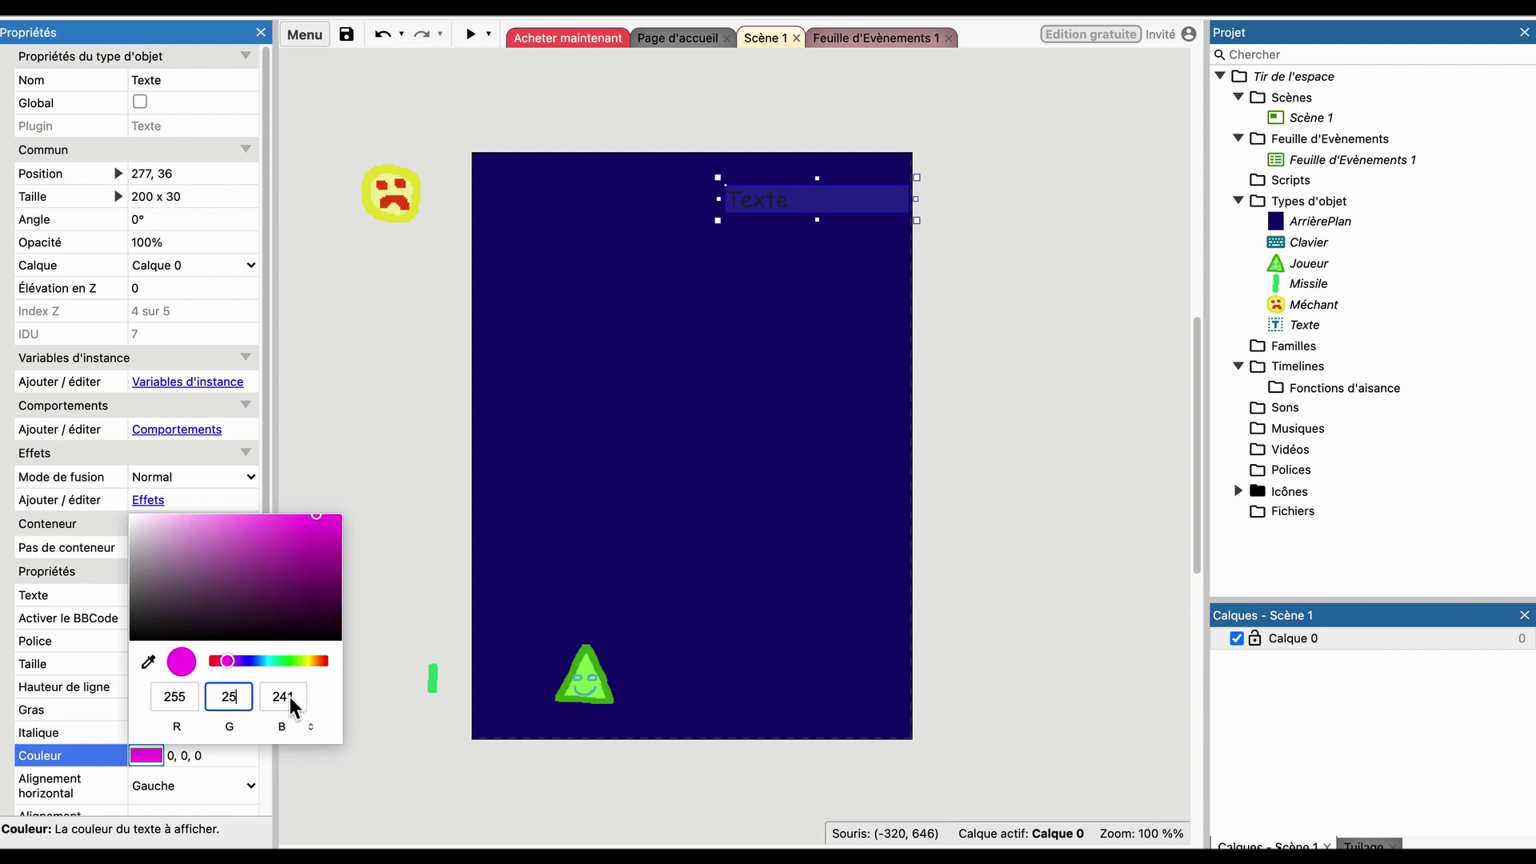
key(Tab)
click(246, 698)
text(5)
click(282, 699)
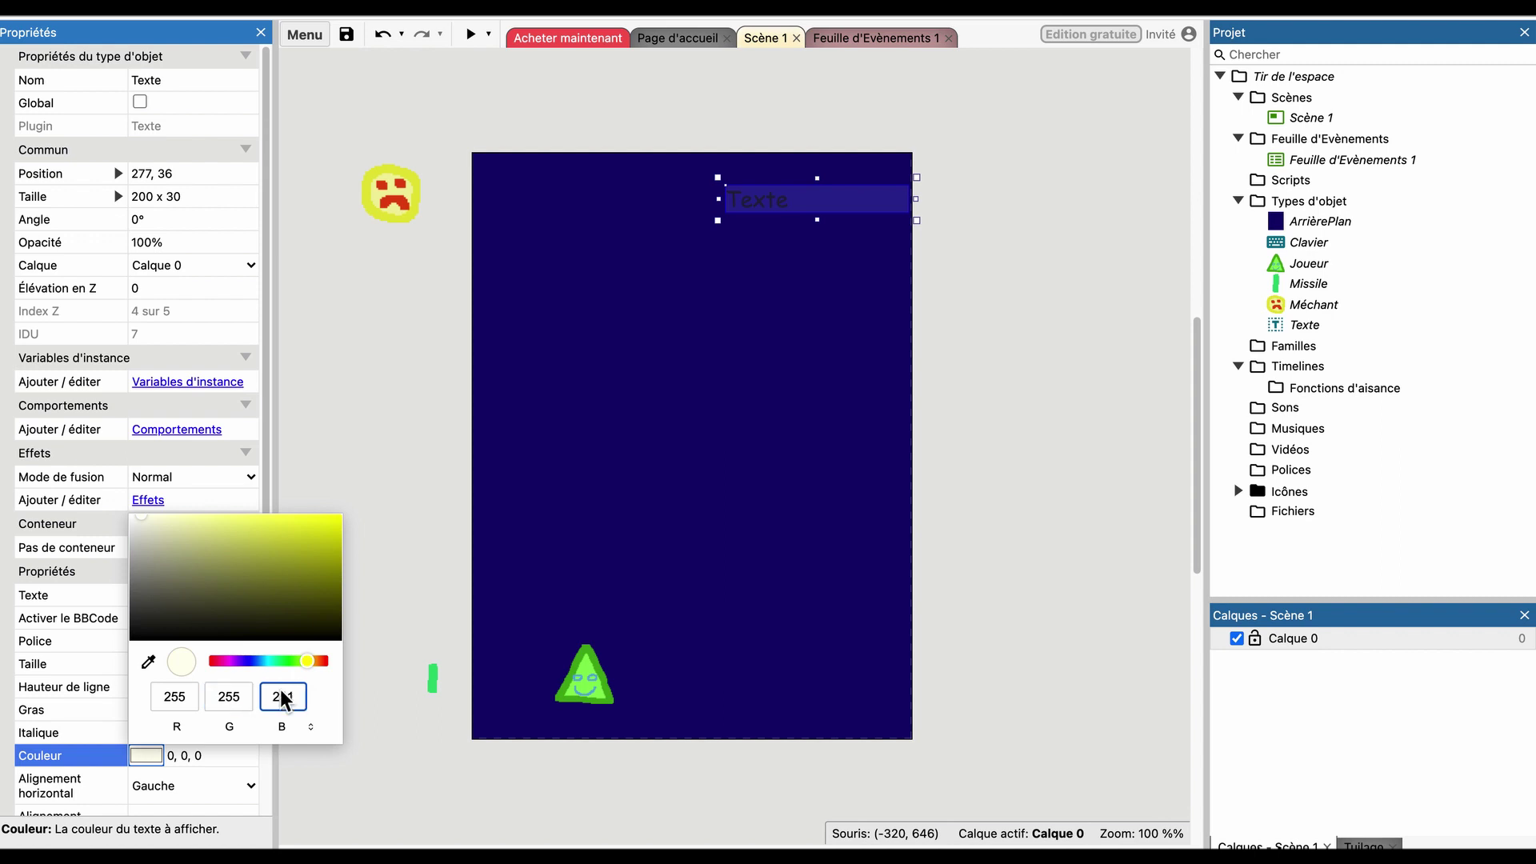
text(255)
key(Tab)
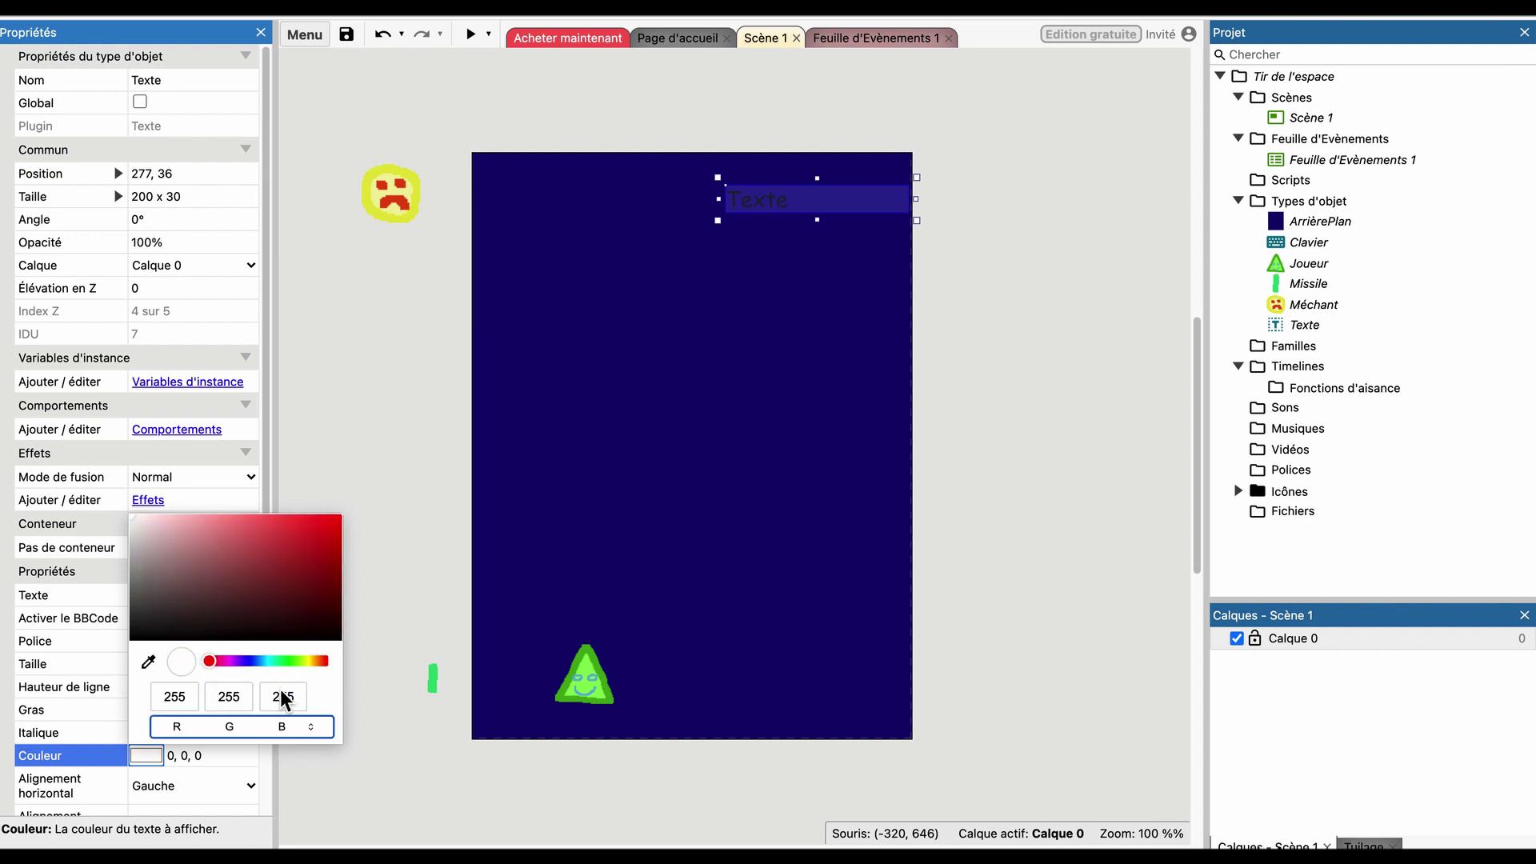
click(86, 760)
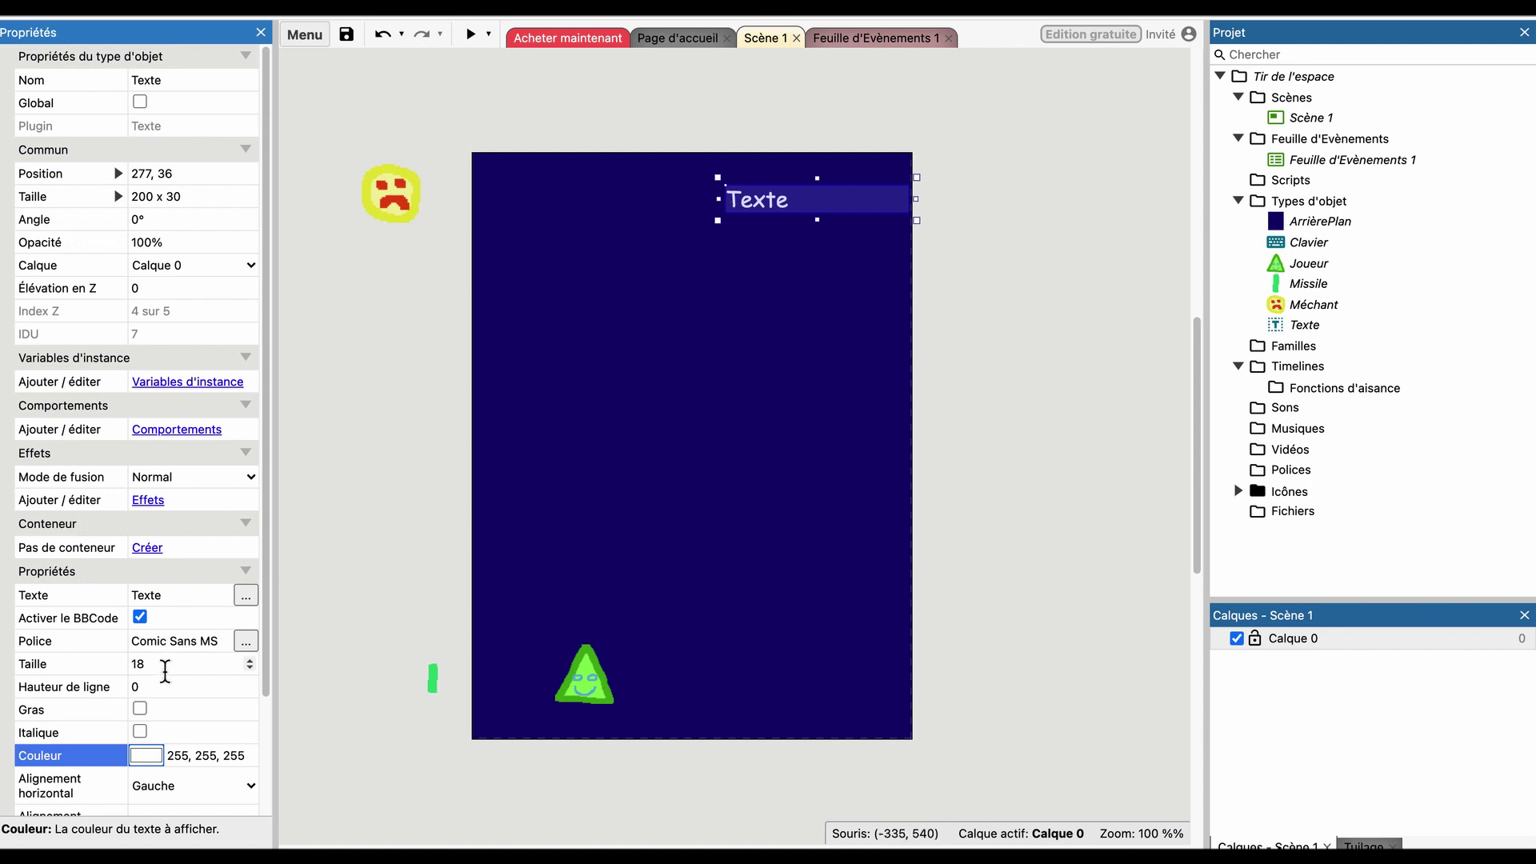
Resize the text box to about 200 x 49 in the background's upper-right corner and set its horizontal alignment to Droite.
click(163, 664)
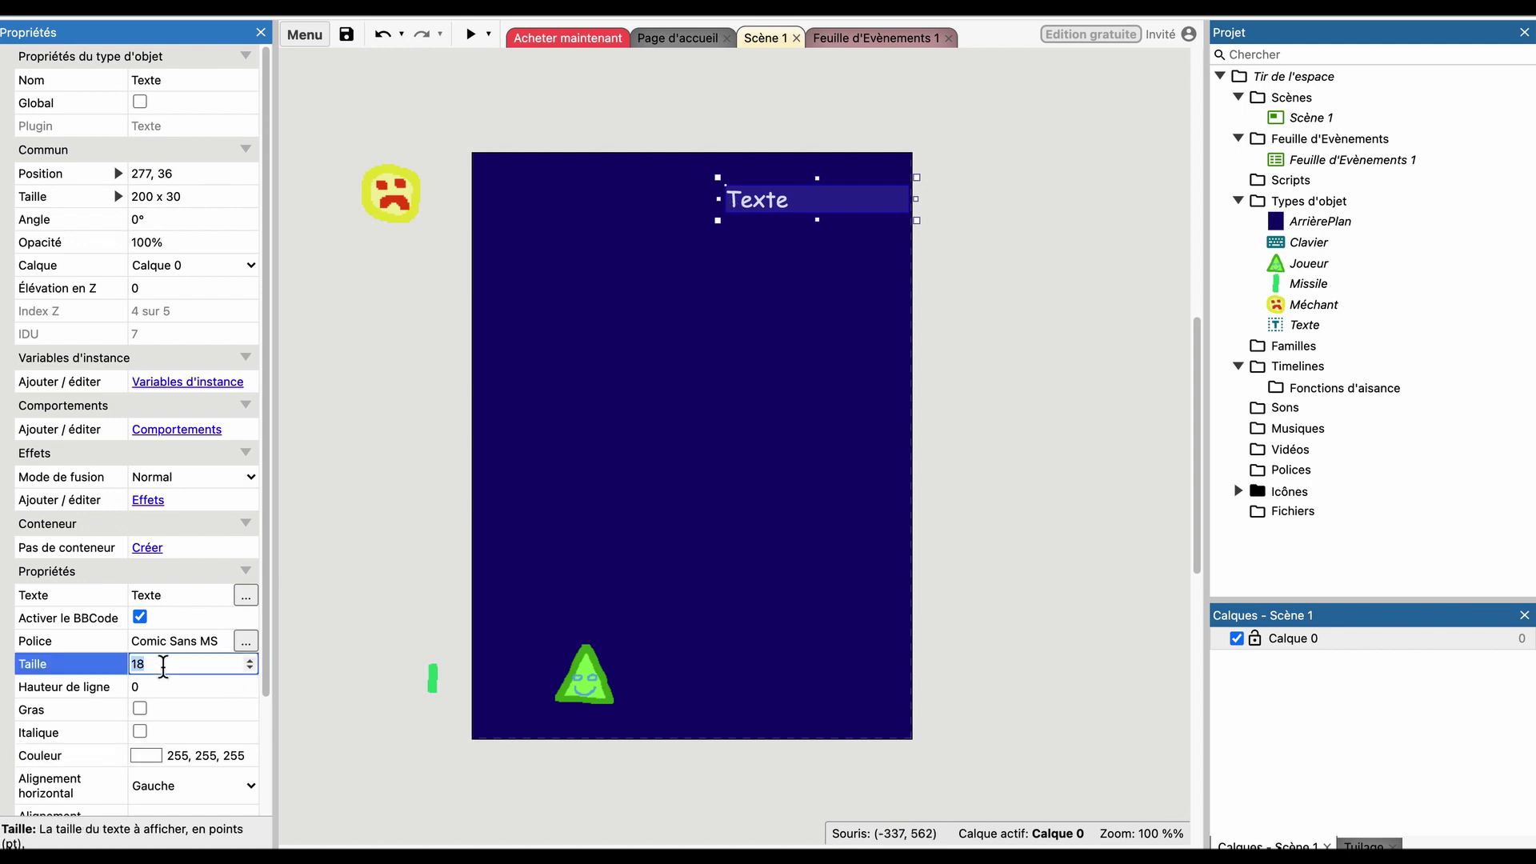
drag(816, 220, 847, 184)
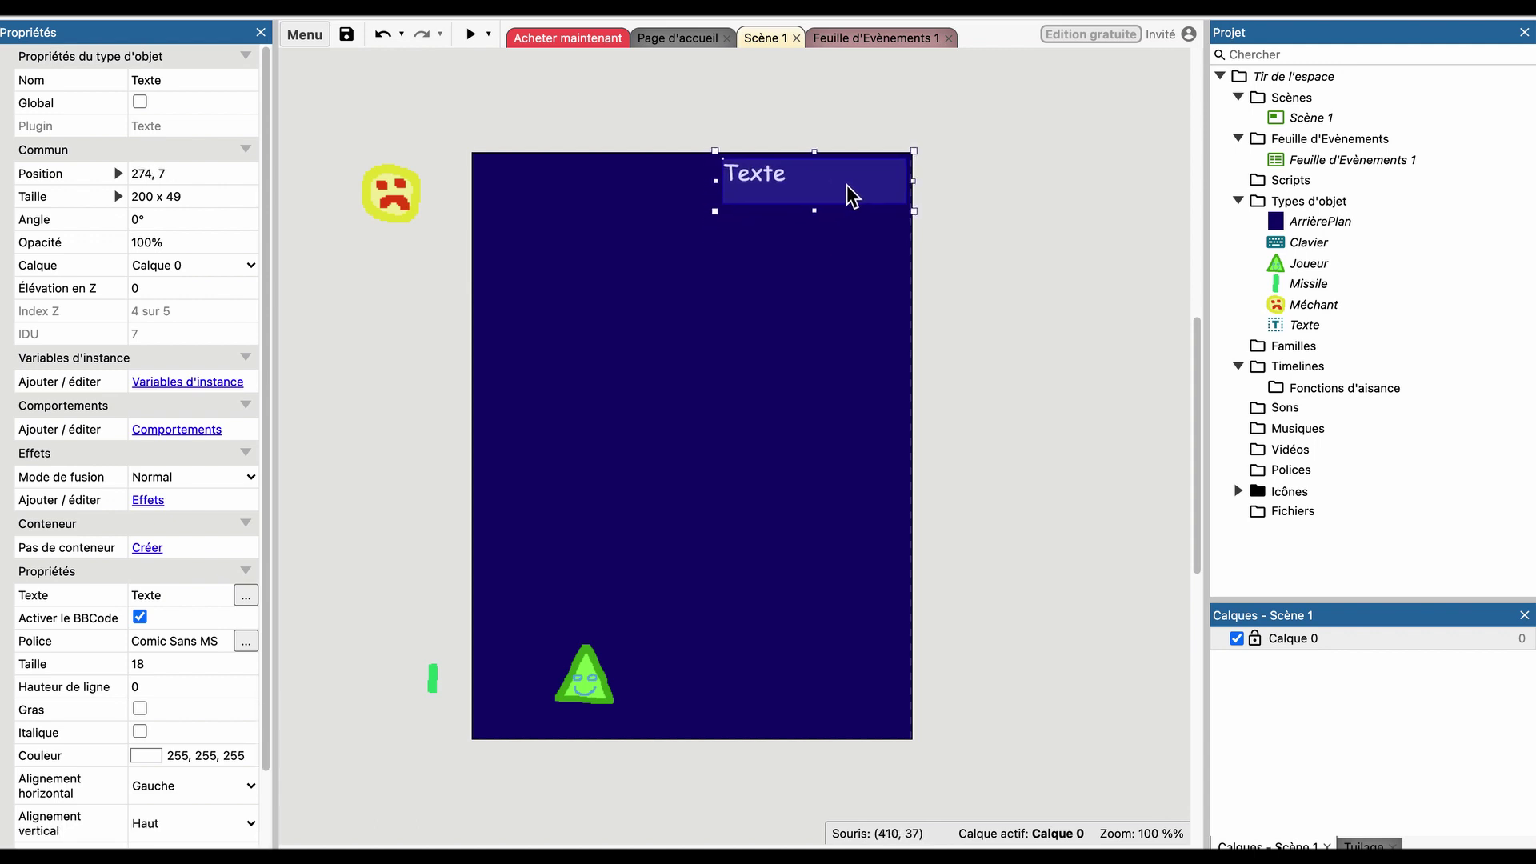
click(212, 794)
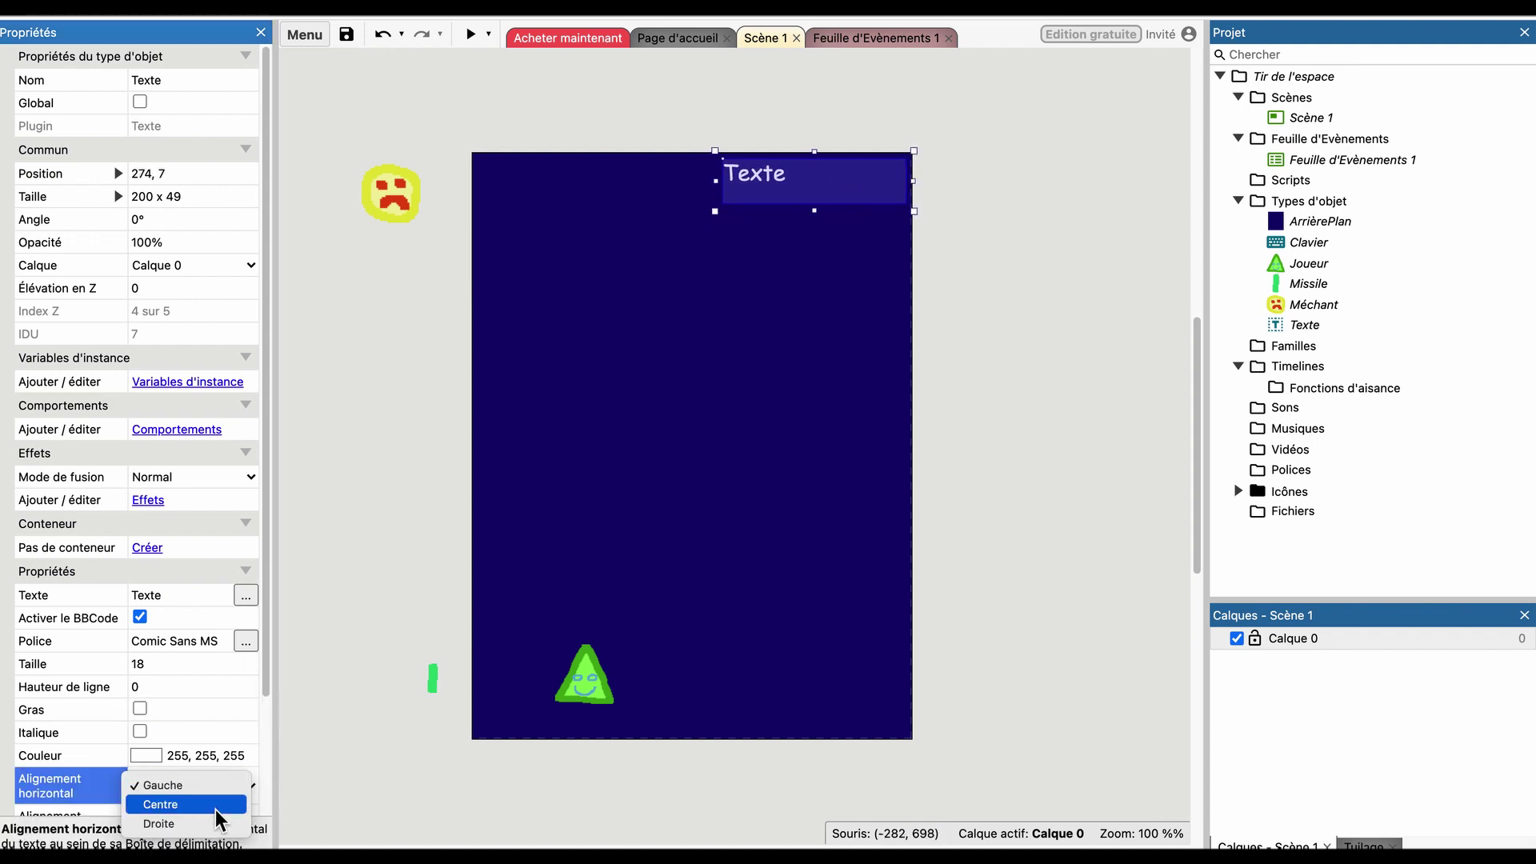
click(216, 806)
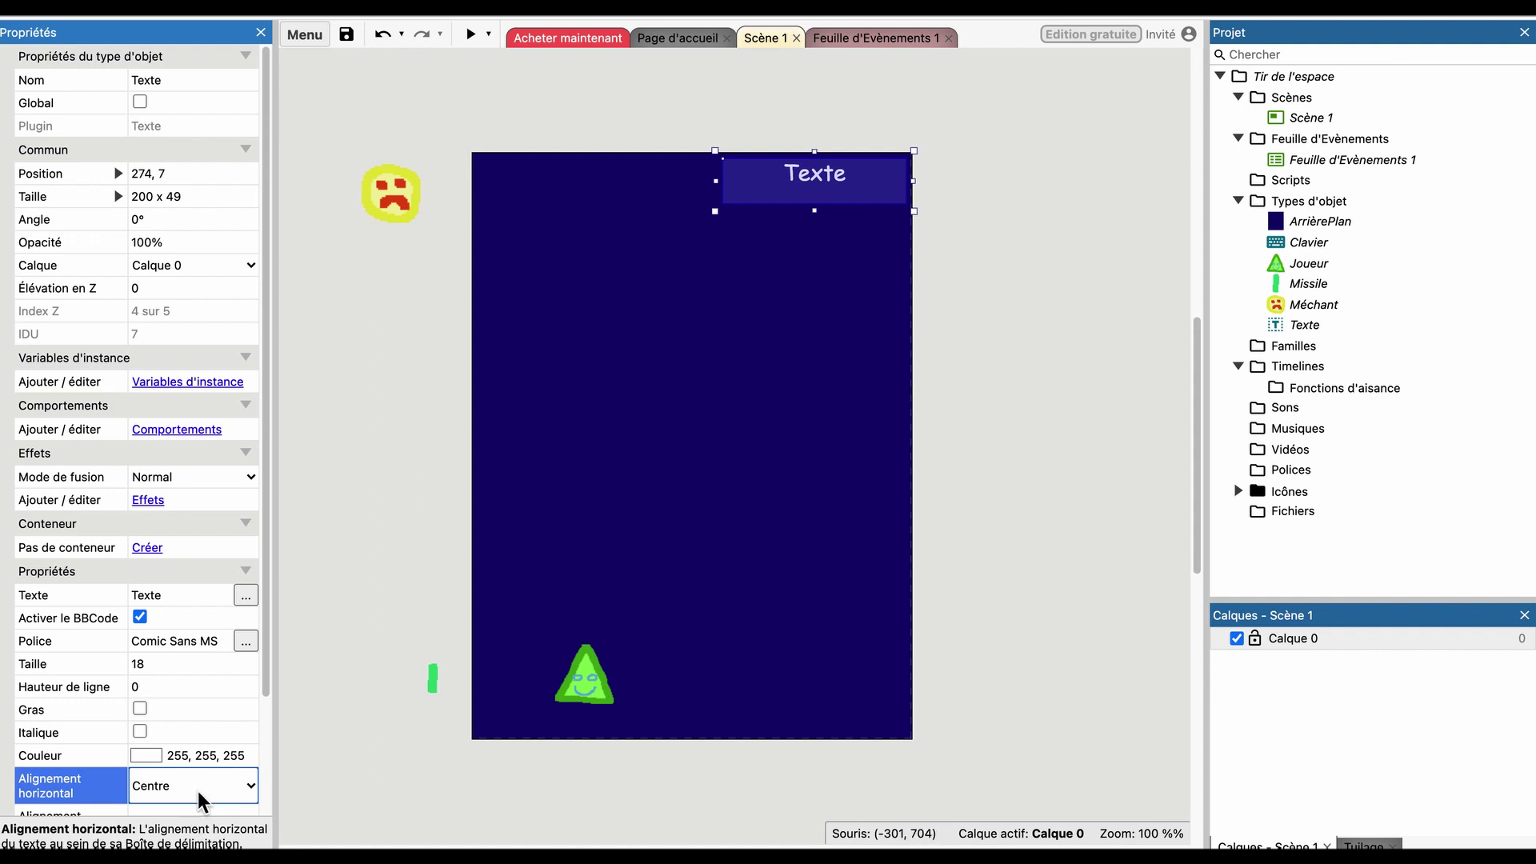
click(200, 795)
click(184, 805)
click(774, 241)
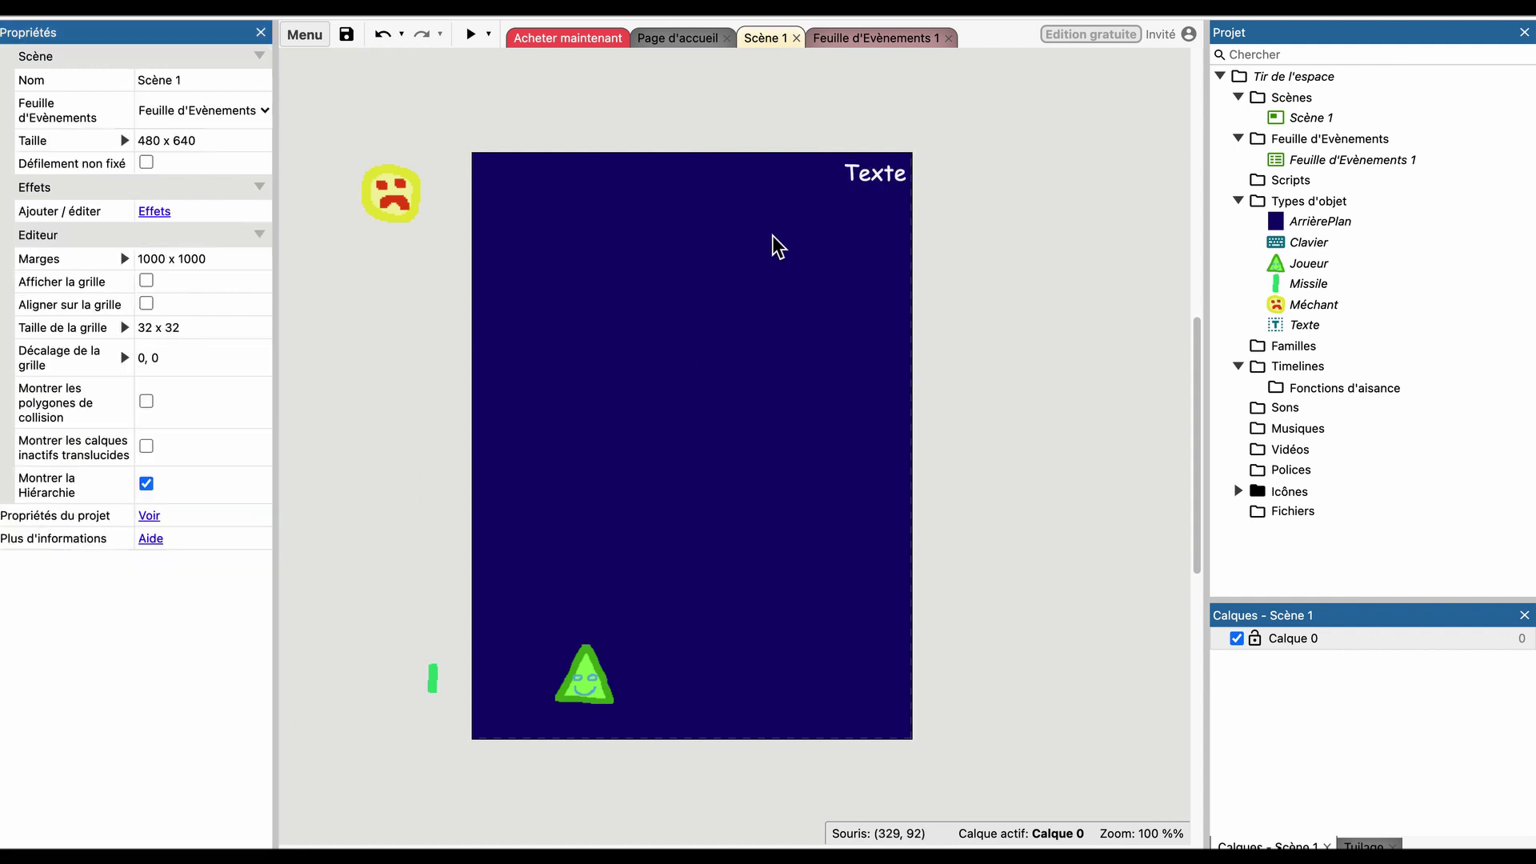
drag(840, 166, 835, 168)
Rename the Texte object type as Texte_Vies.
click(1304, 328)
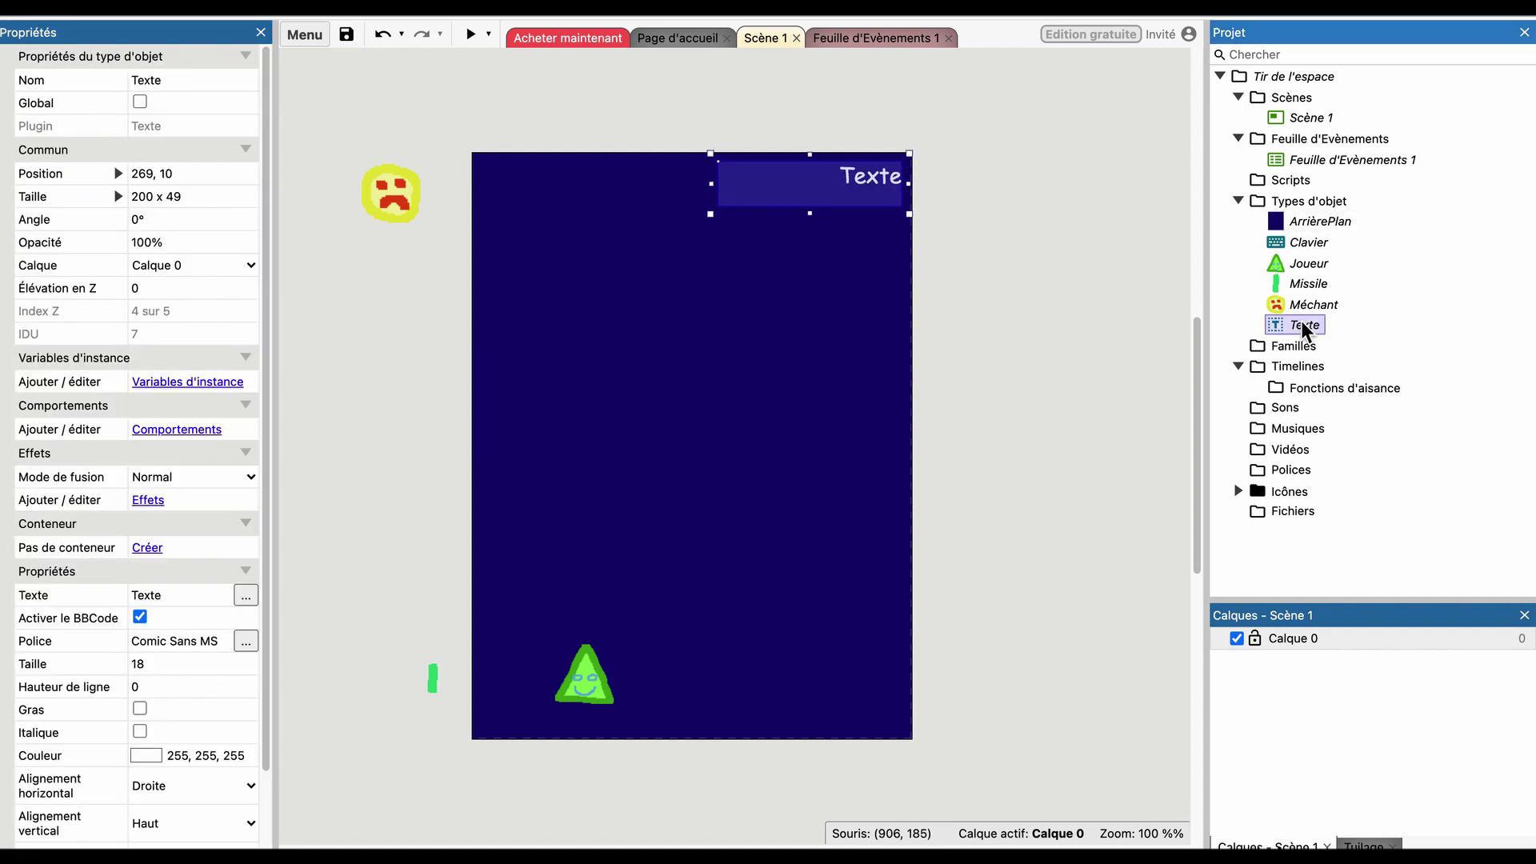
right_click(1314, 326)
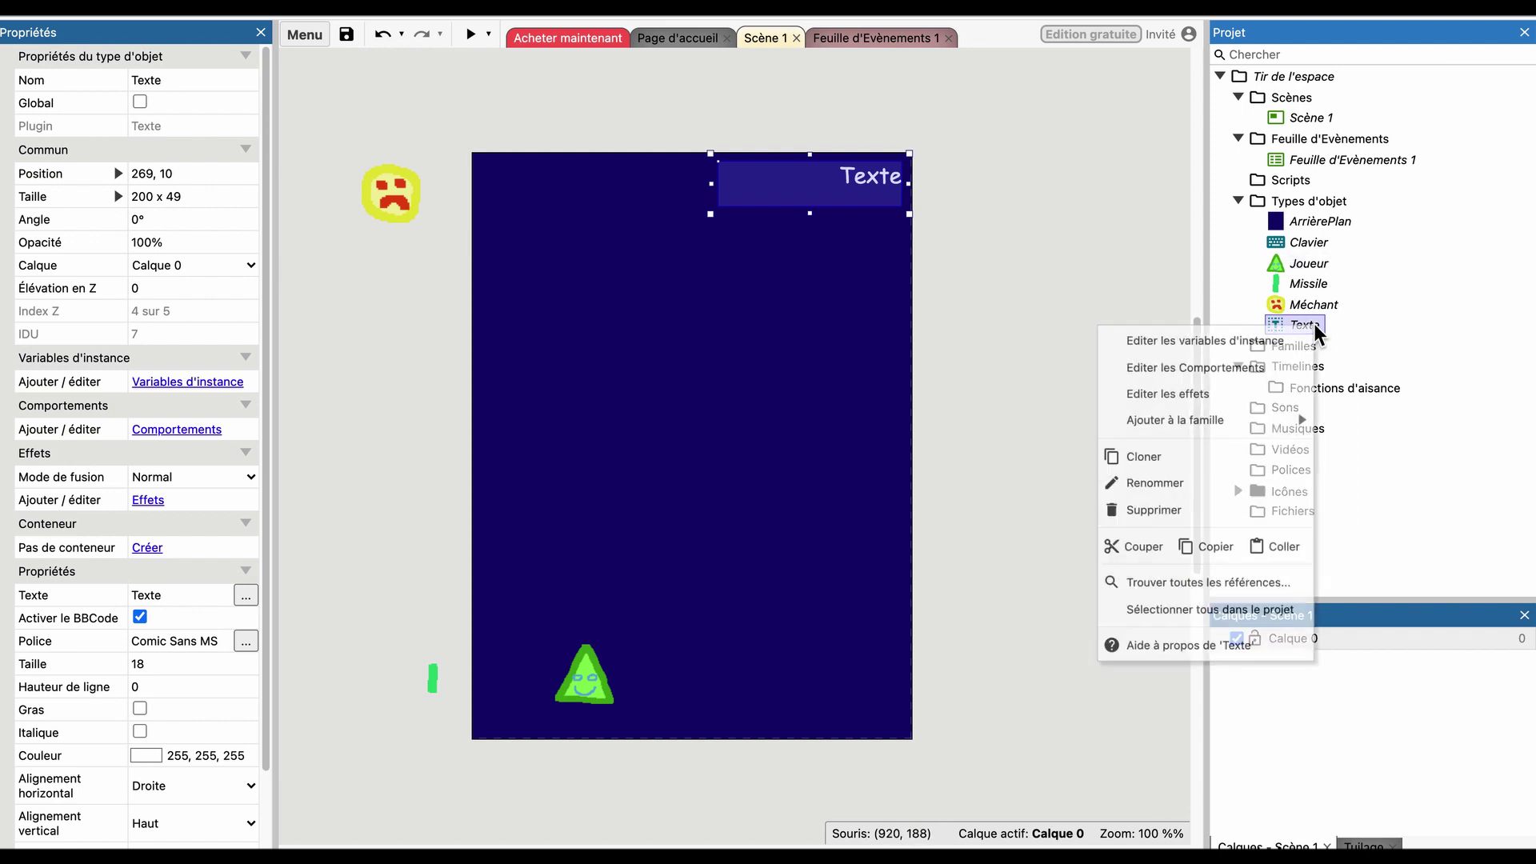
click(192, 78)
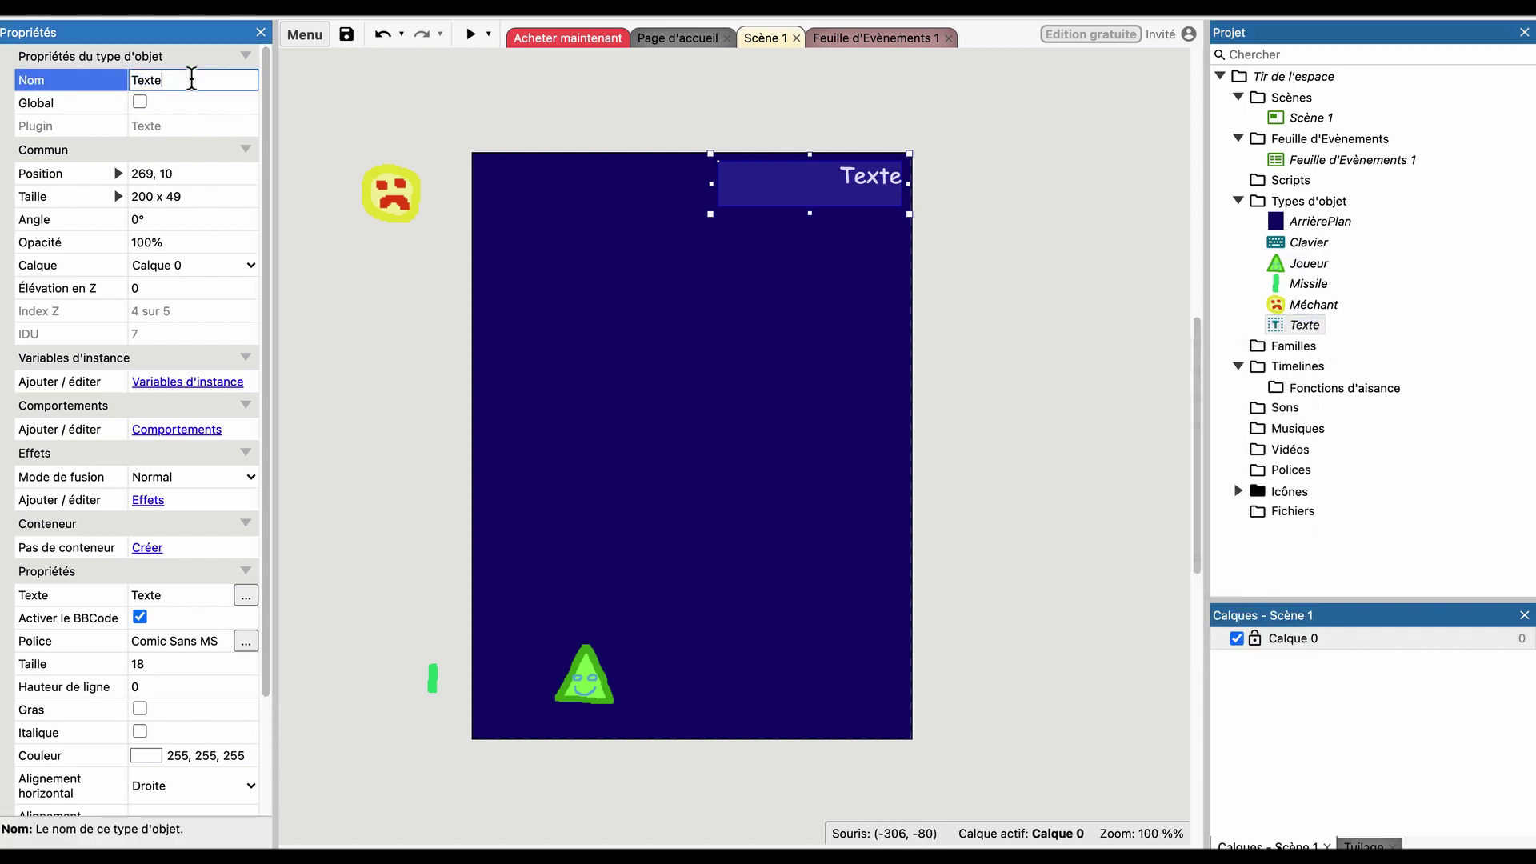
text(Vies)
key(Tab)
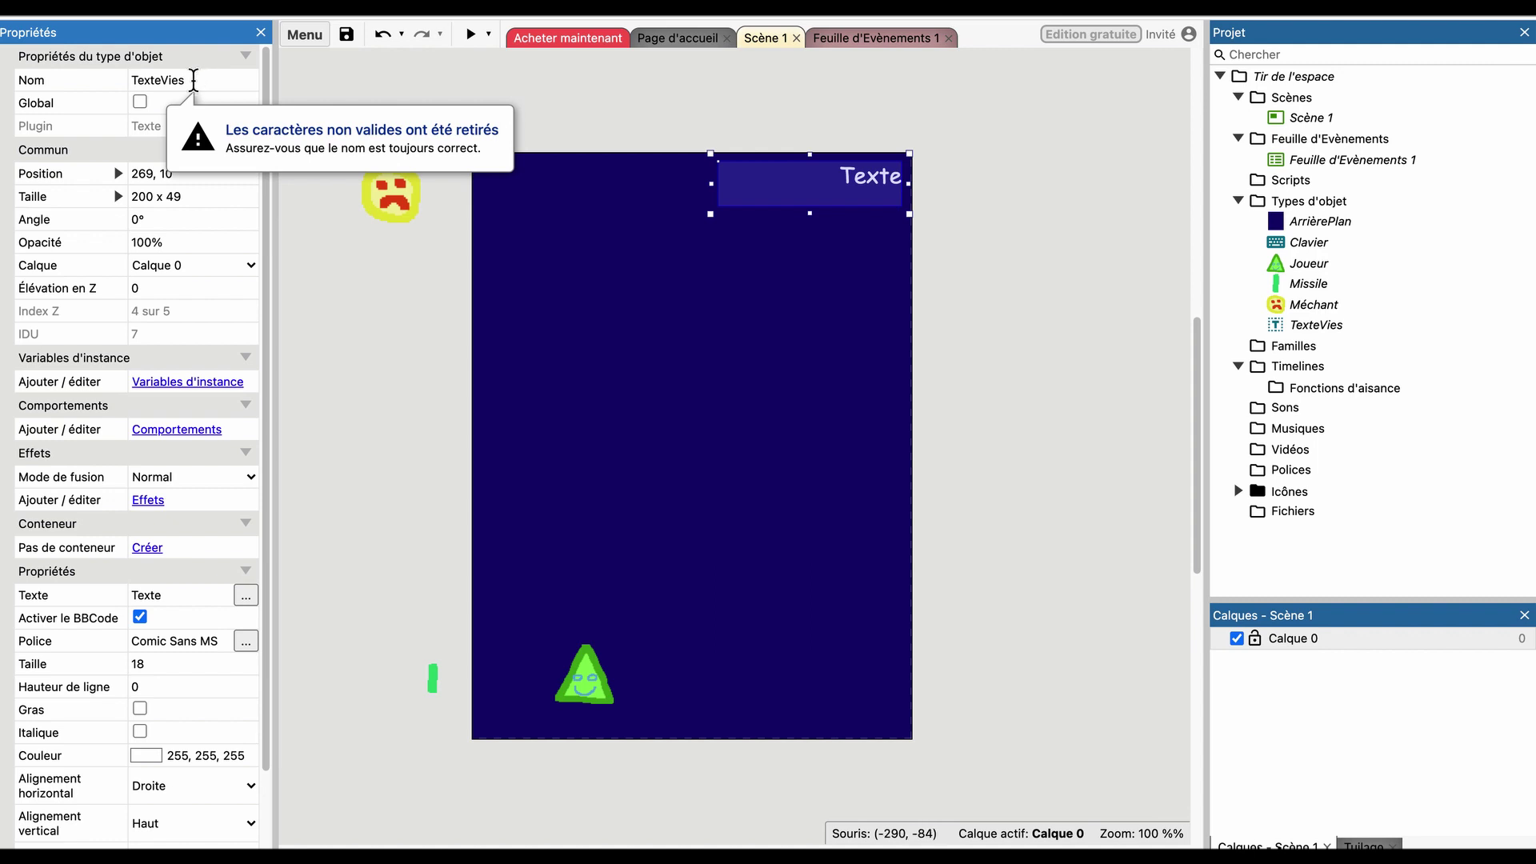
double_click(170, 79)
key(Right)
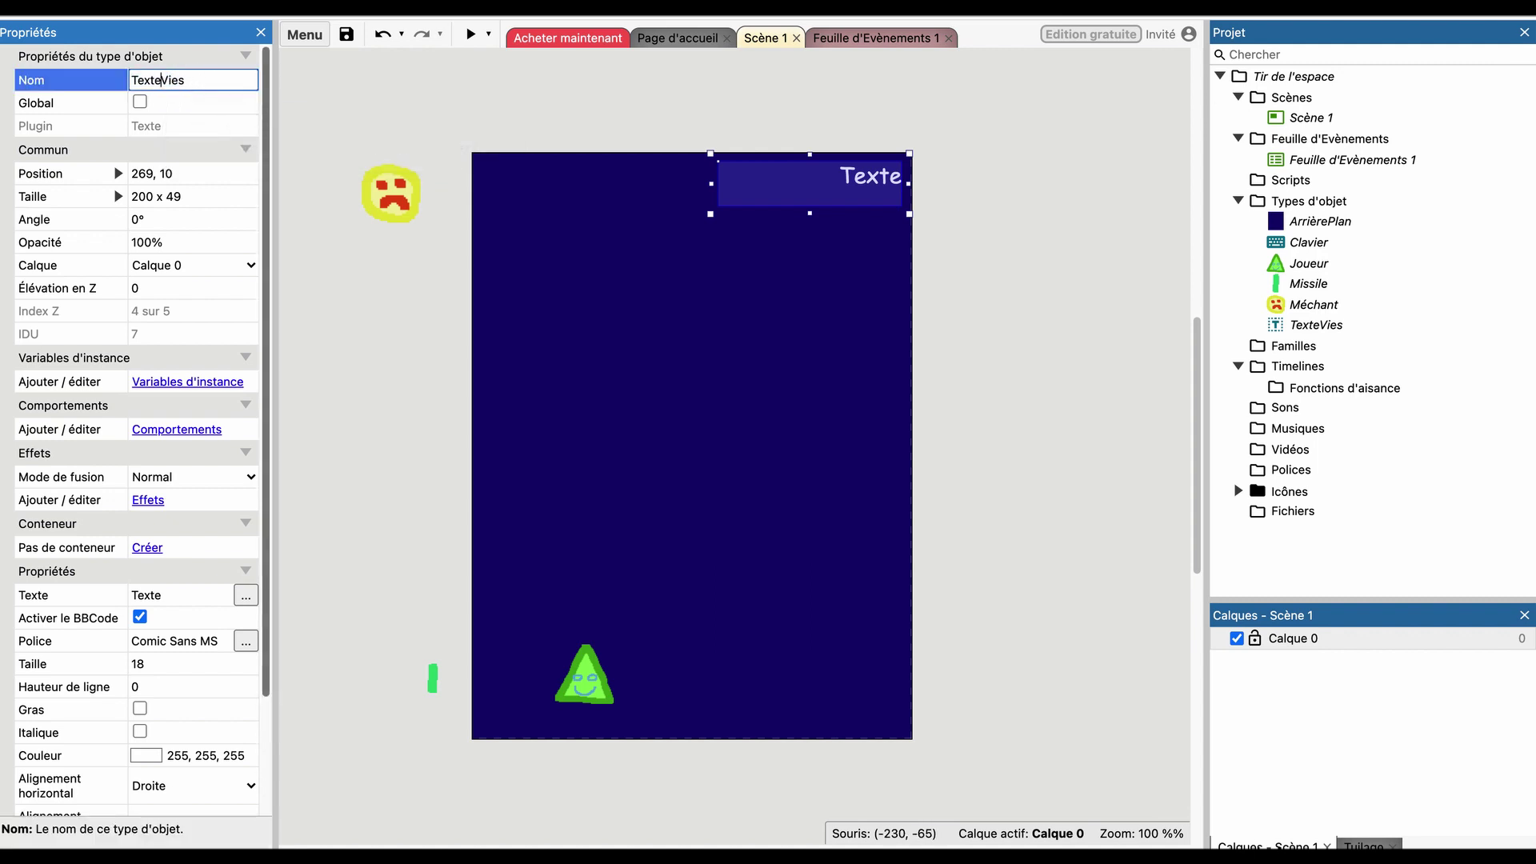
key(Return)
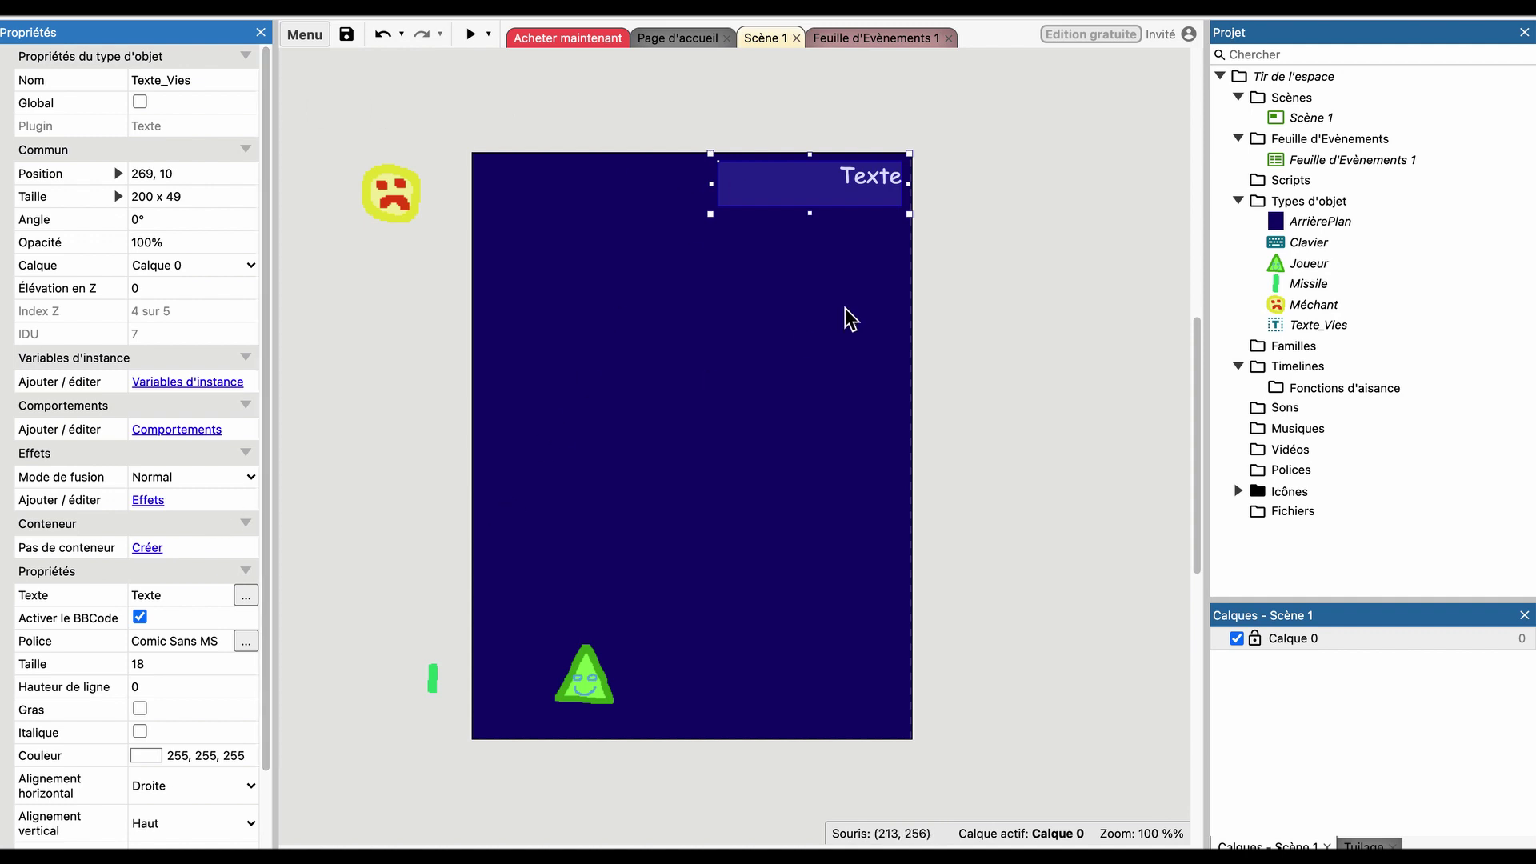
Replace the default text of the Texte_Vies object in the scene with "Vies...".
click(992, 276)
double_click(870, 181)
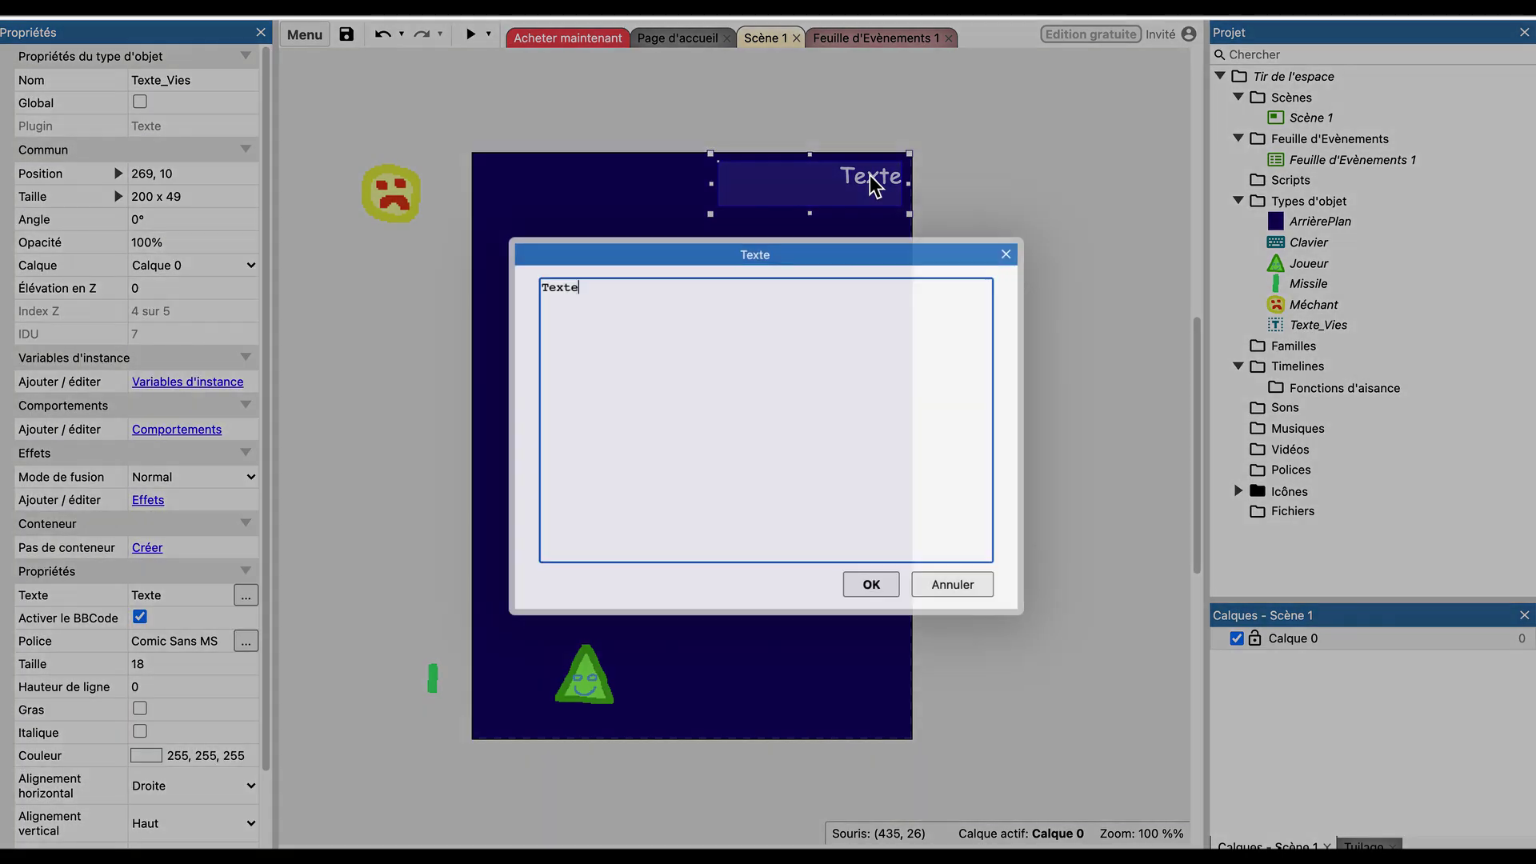
key(ctrl+a)
text(Vi)
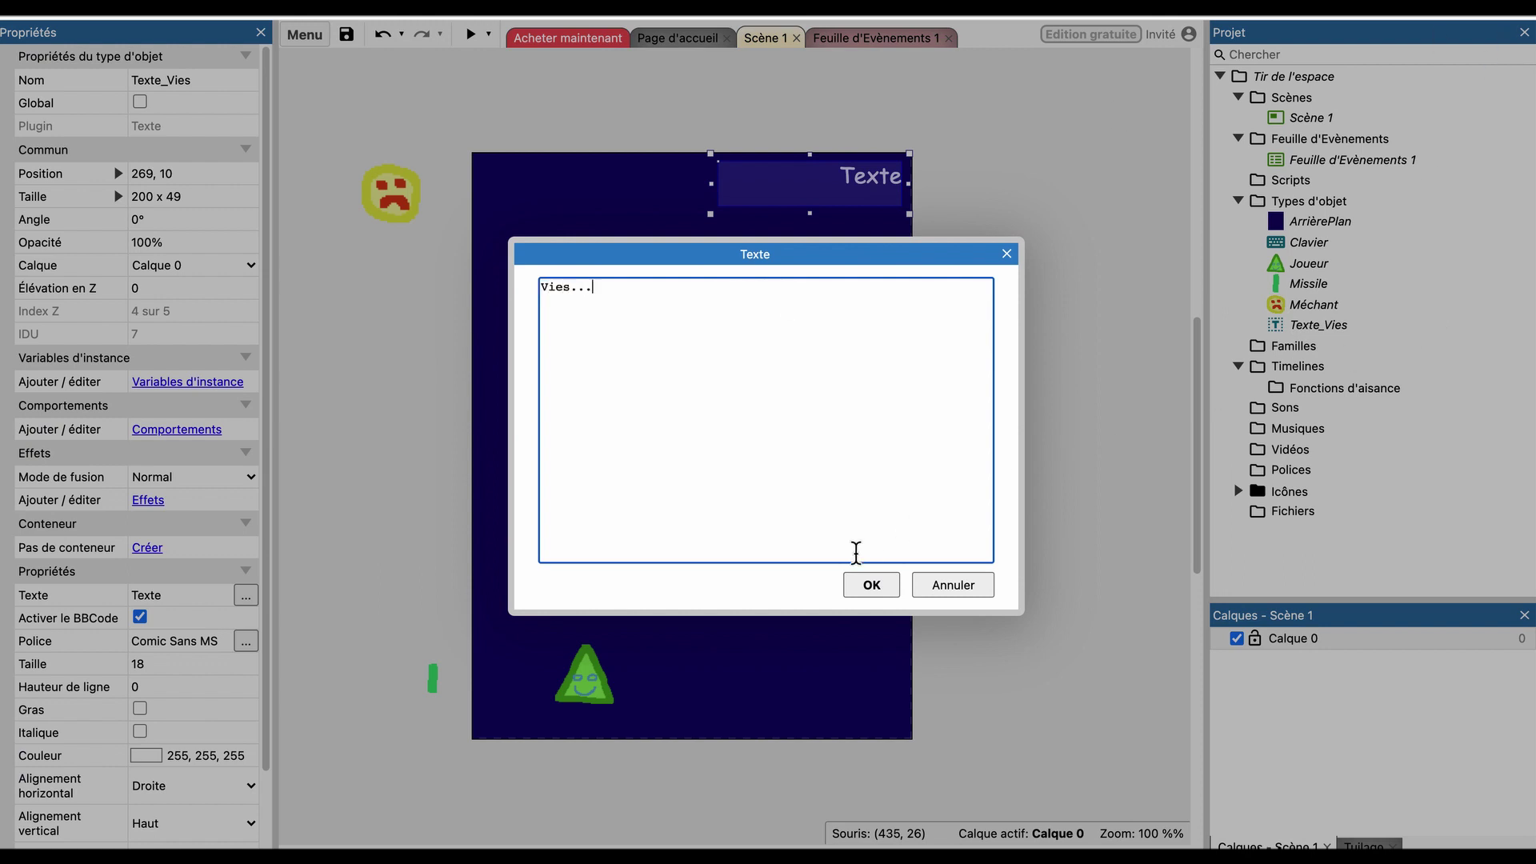
click(873, 584)
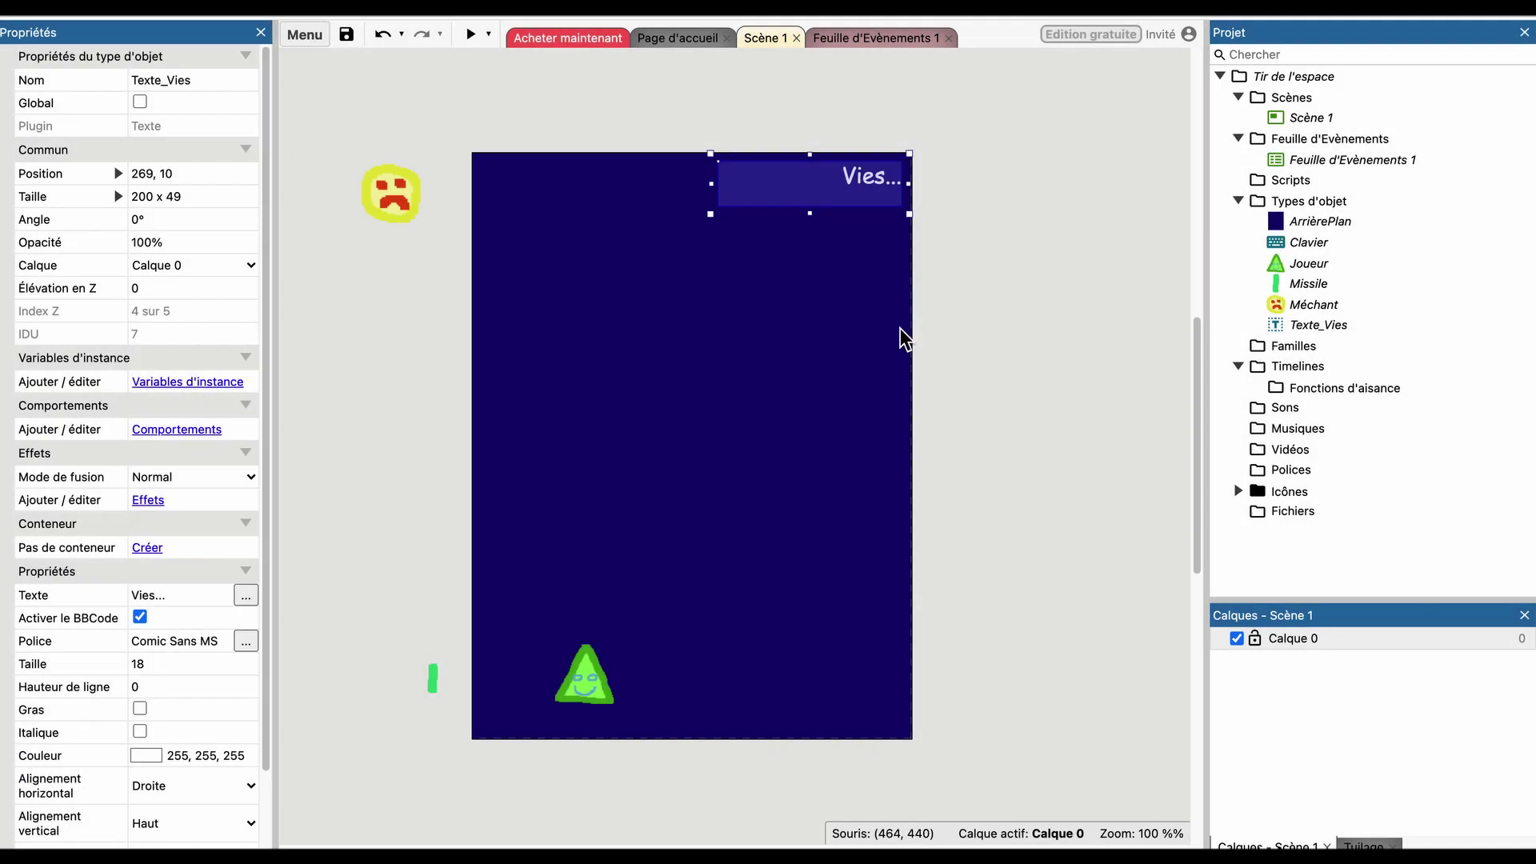
click(922, 128)
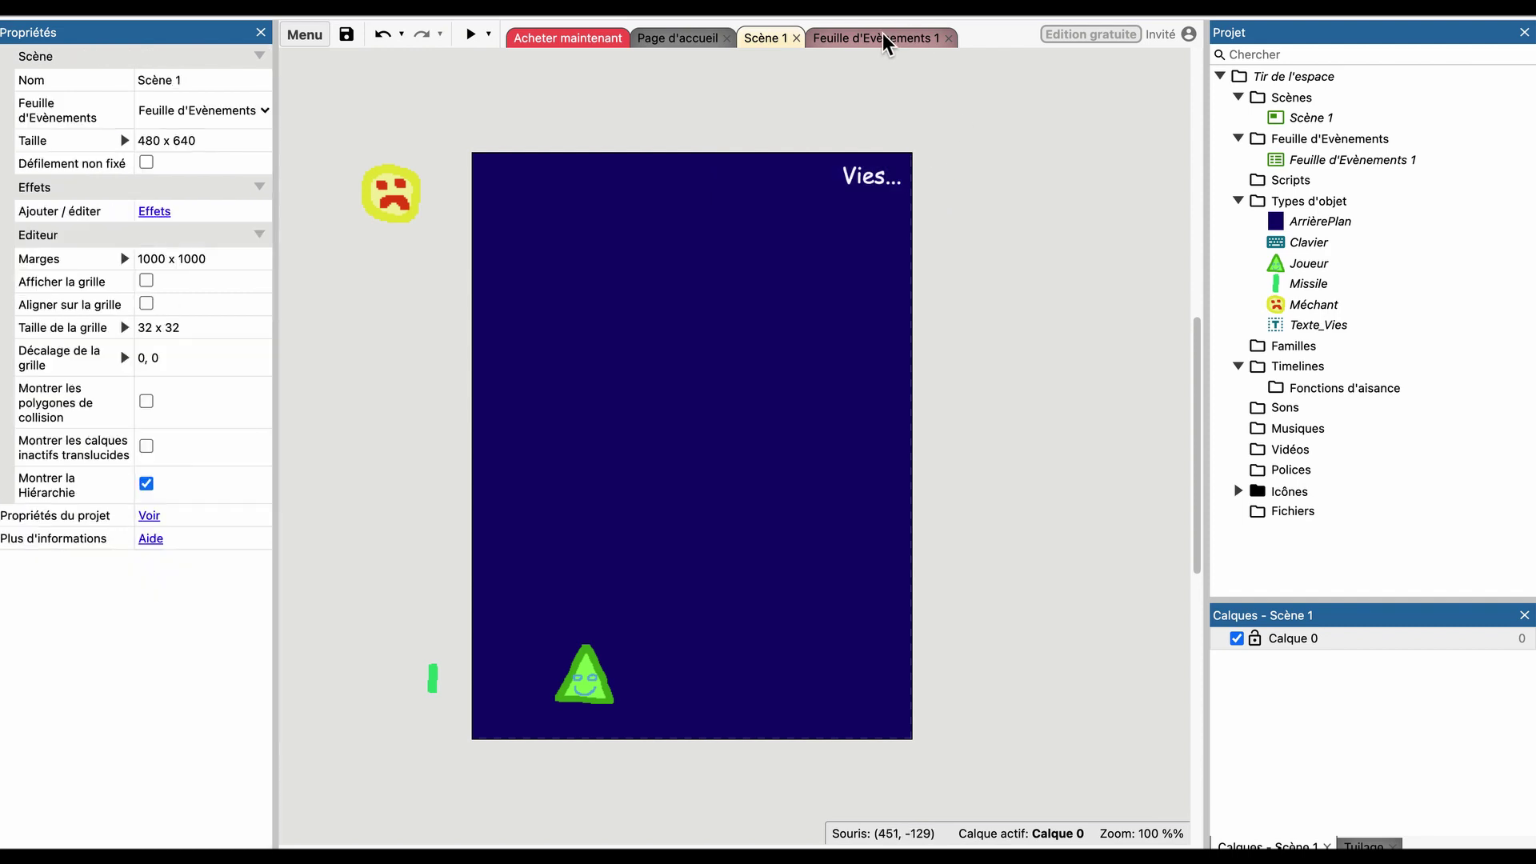
Add a global variable "vies" of type Nombre with initial value 3 to Feuille d'Evènements 1.
click(886, 40)
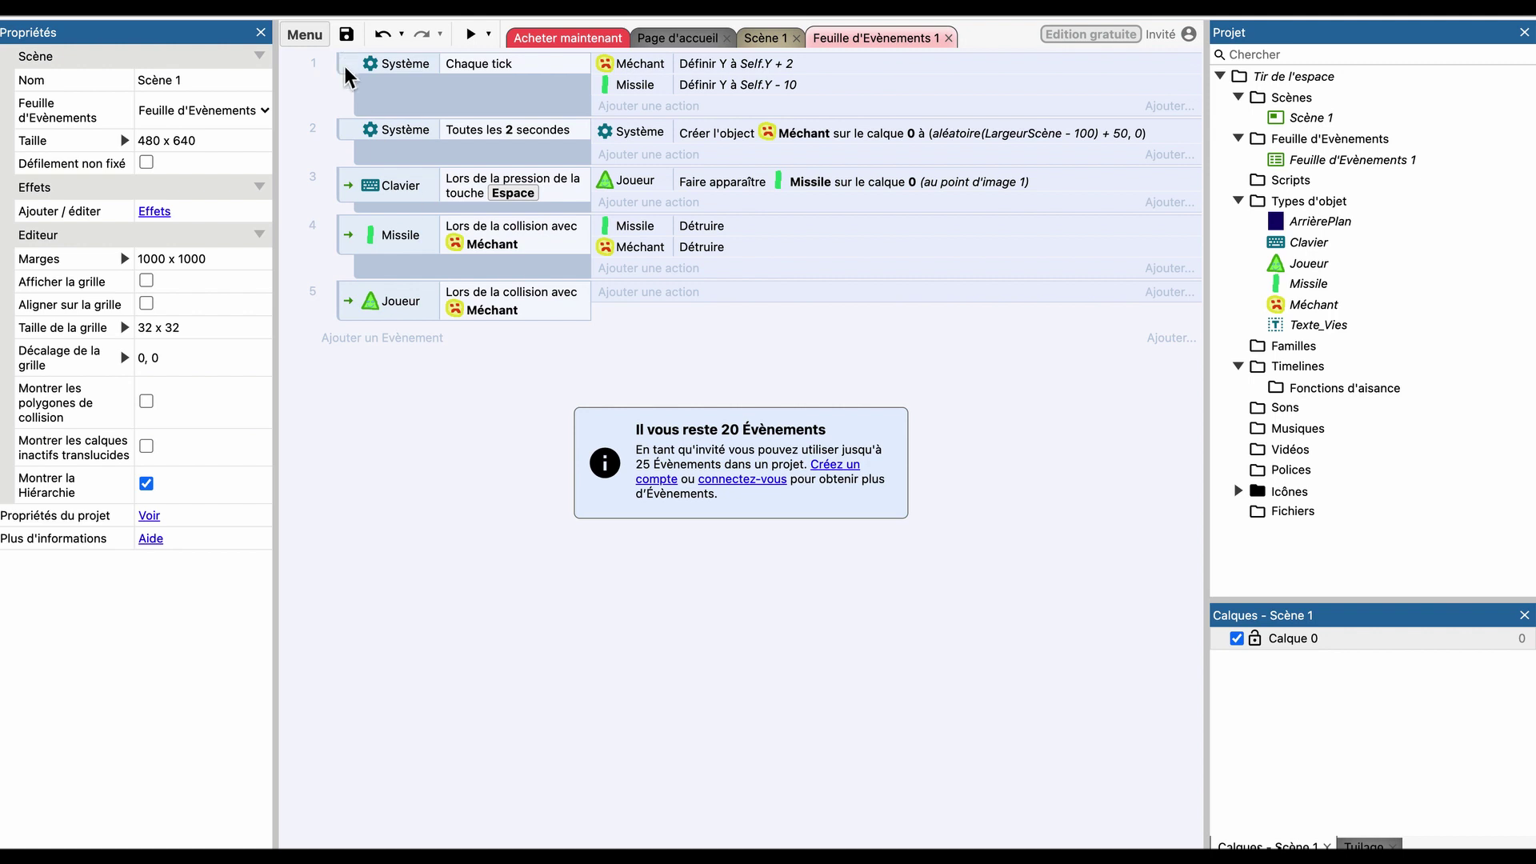
right_click(325, 387)
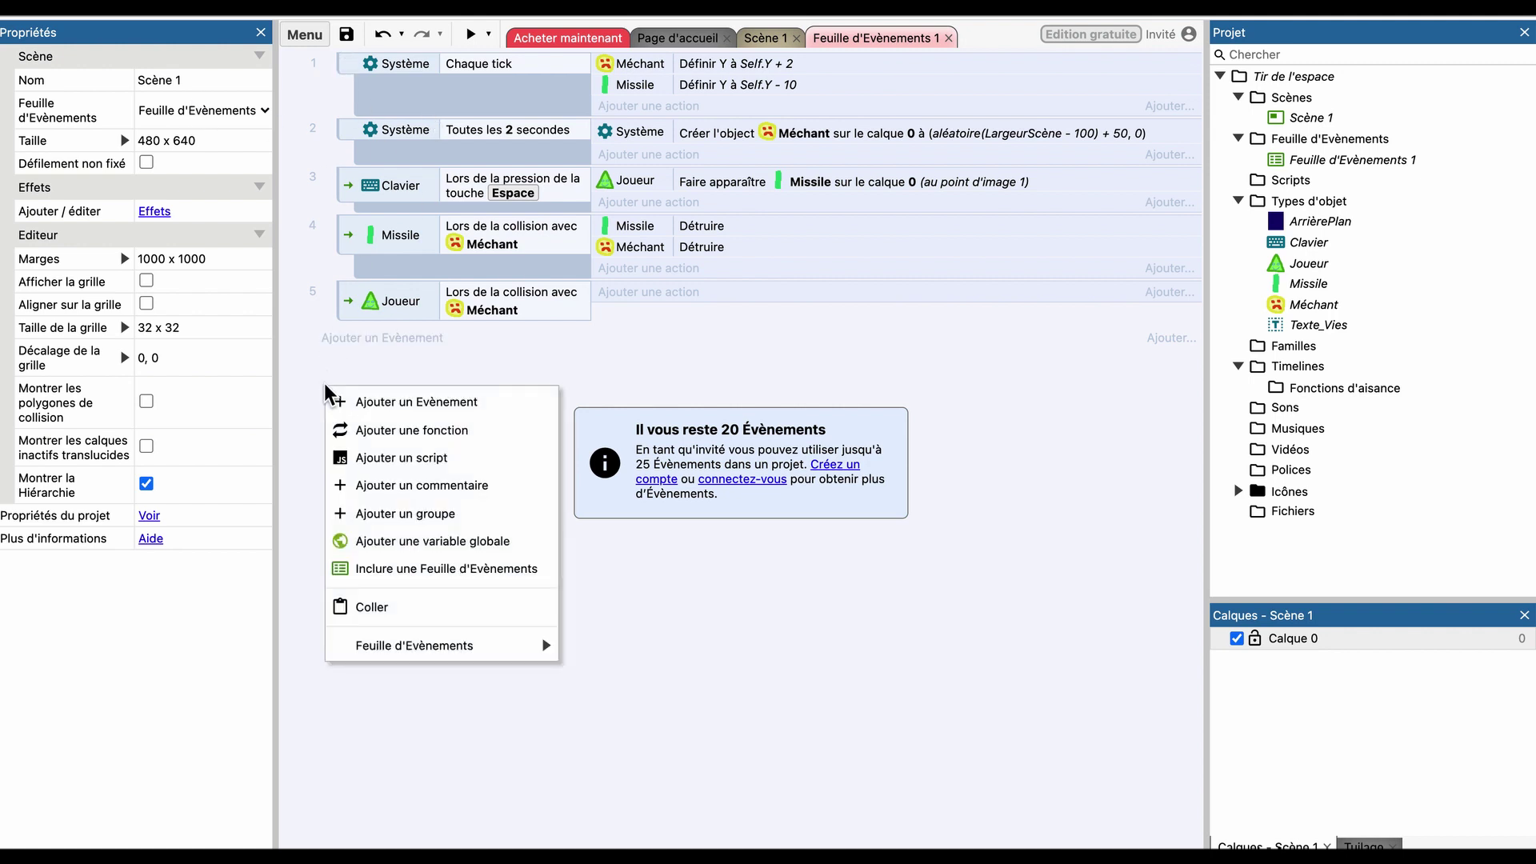
click(414, 544)
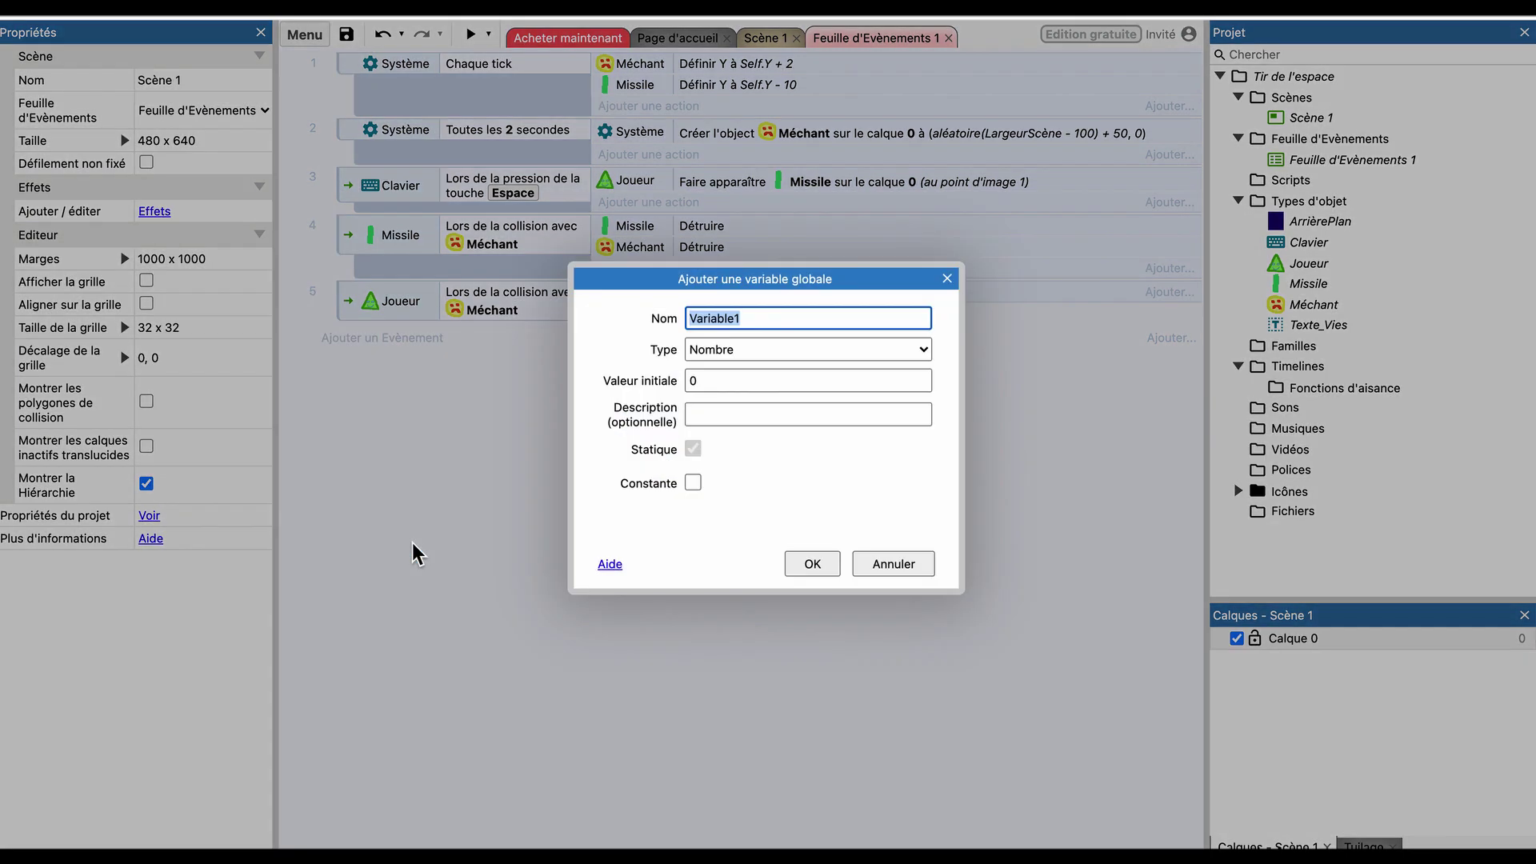
text(vi)
key(Tab)
key(Tab)
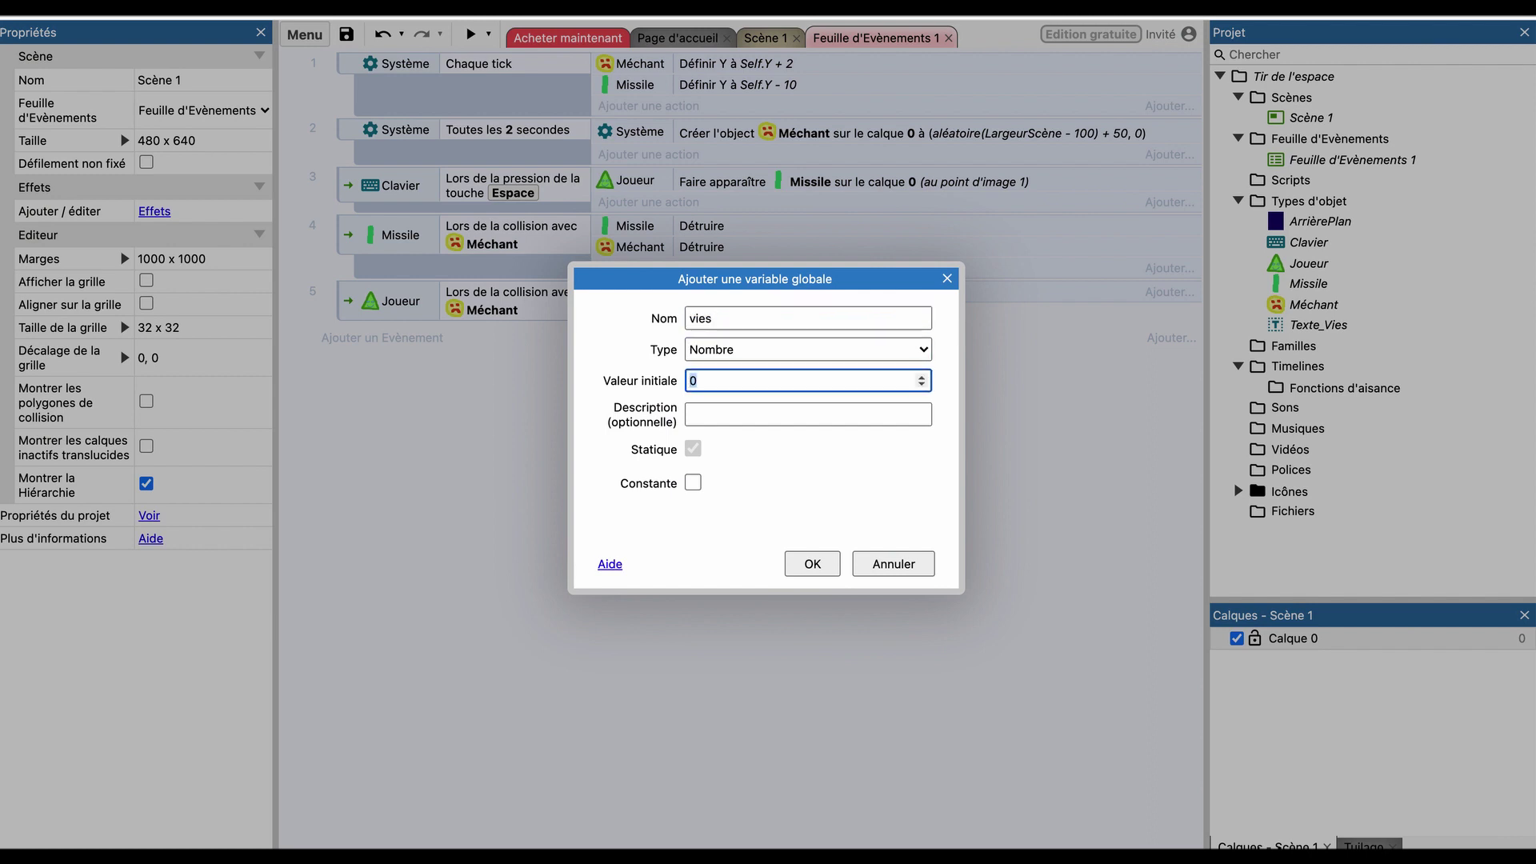
click(788, 351)
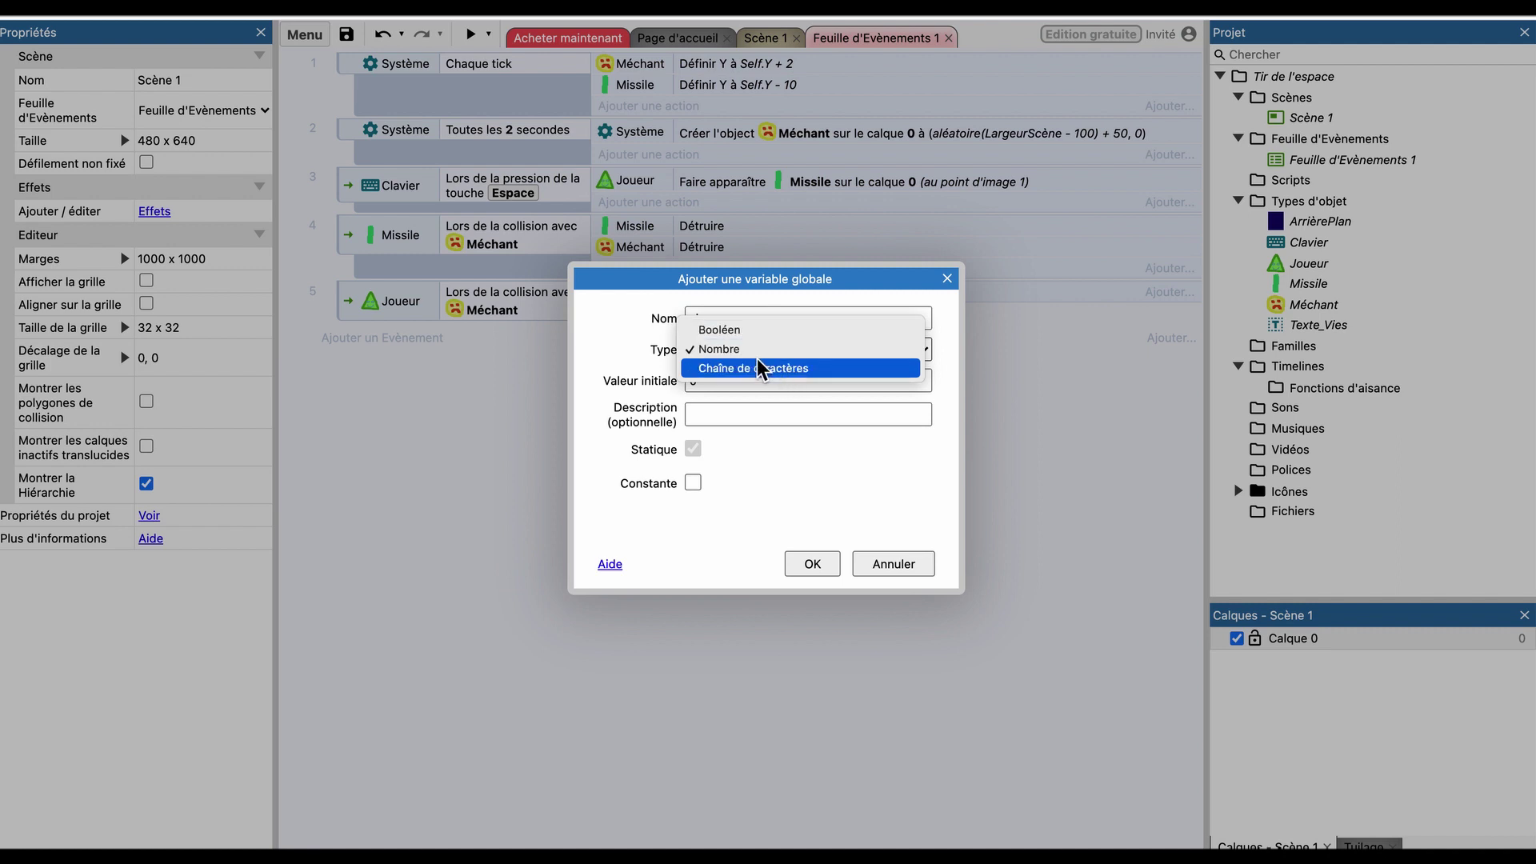
click(744, 384)
double_click(736, 383)
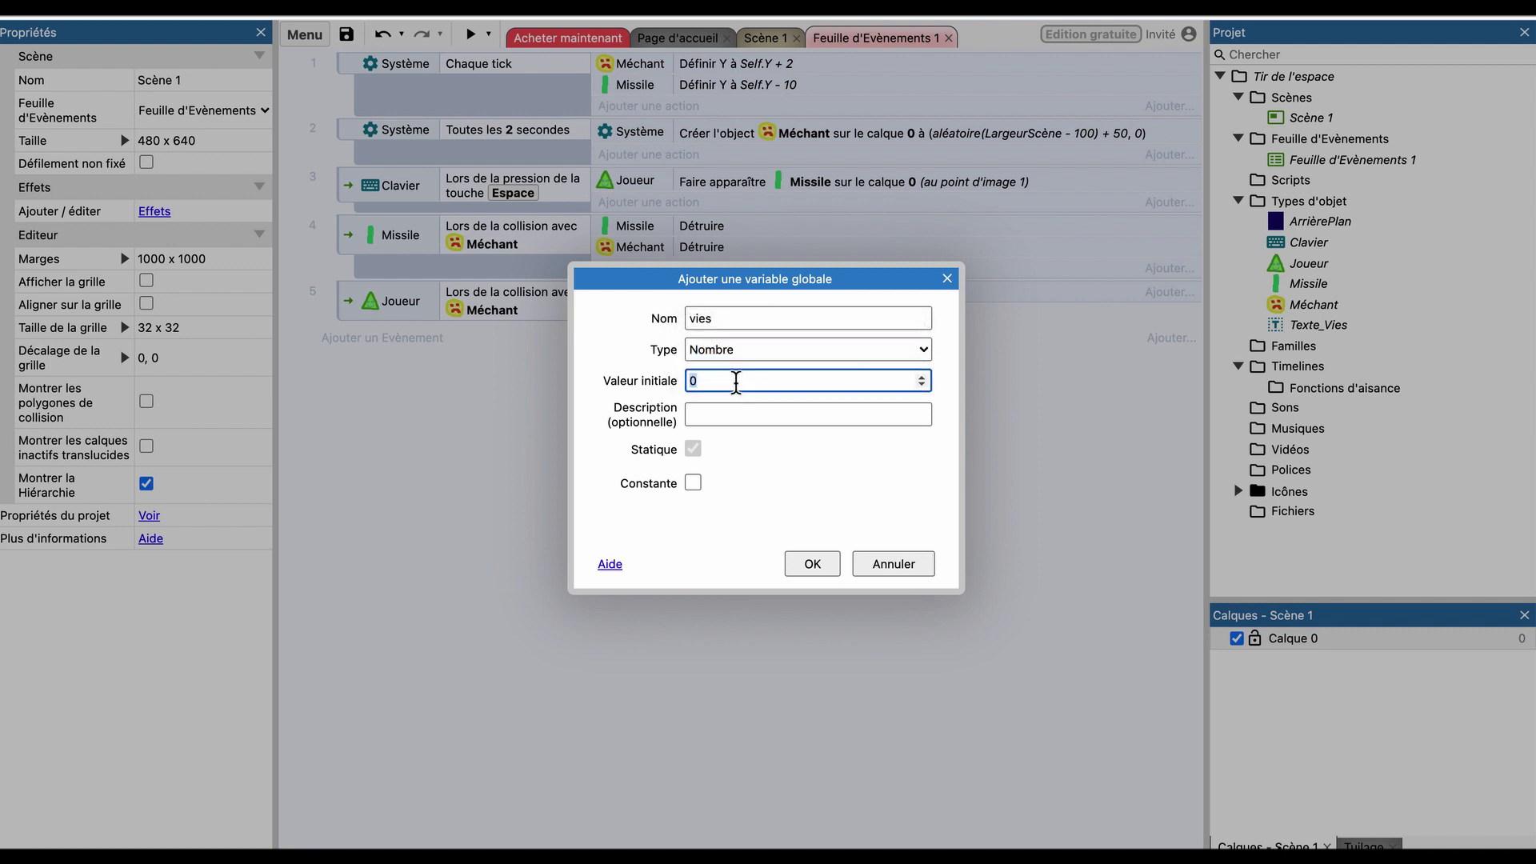
text(3)
key(Tab)
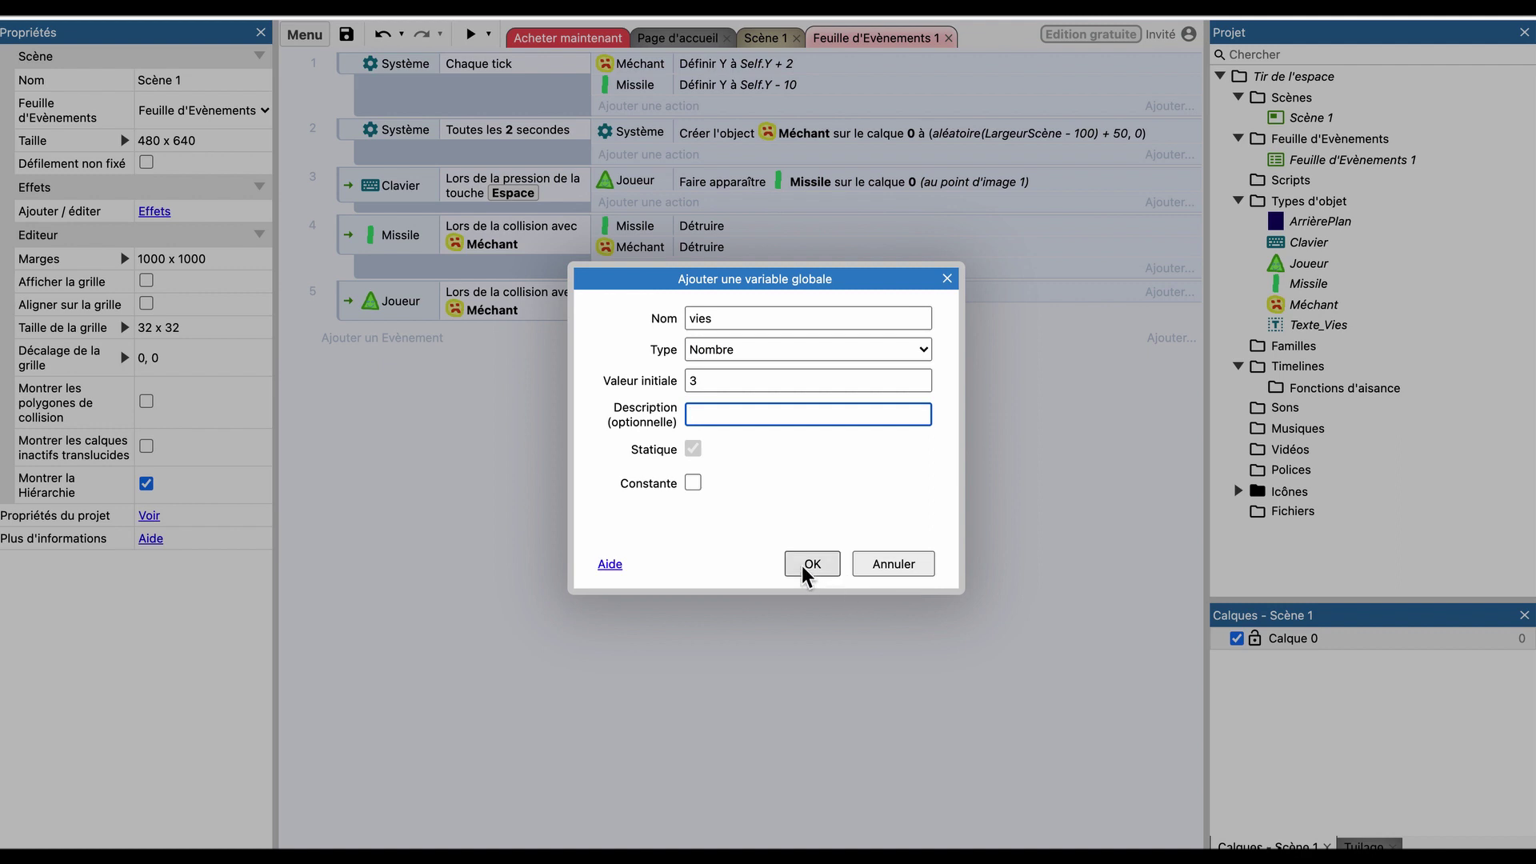
click(810, 569)
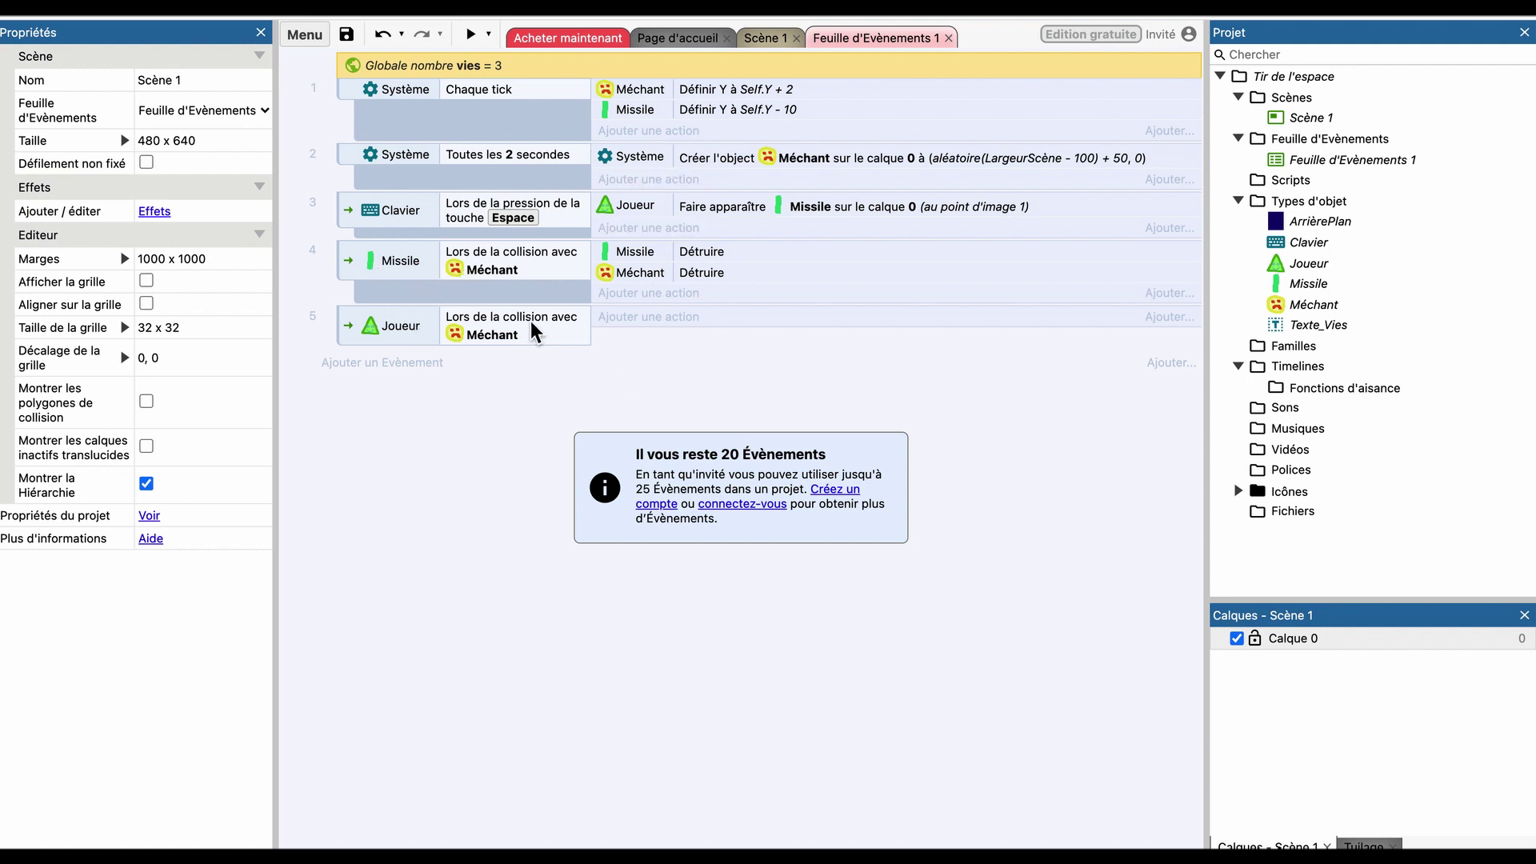
Add a Système action to the Joueur–Méchant collision event that subtracts 1 from the variable vies.
click(609, 317)
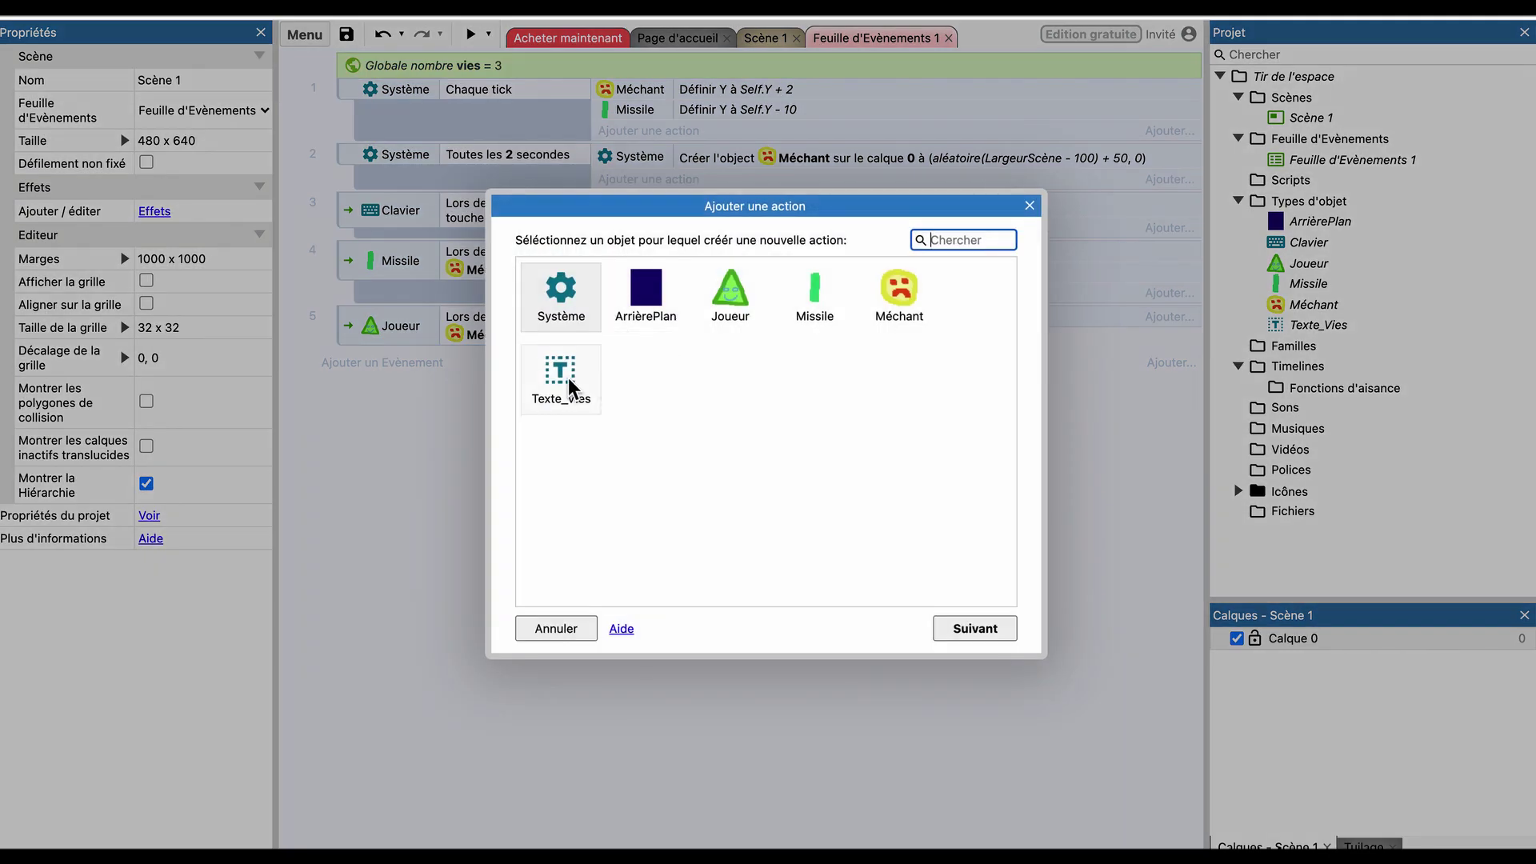
double_click(563, 299)
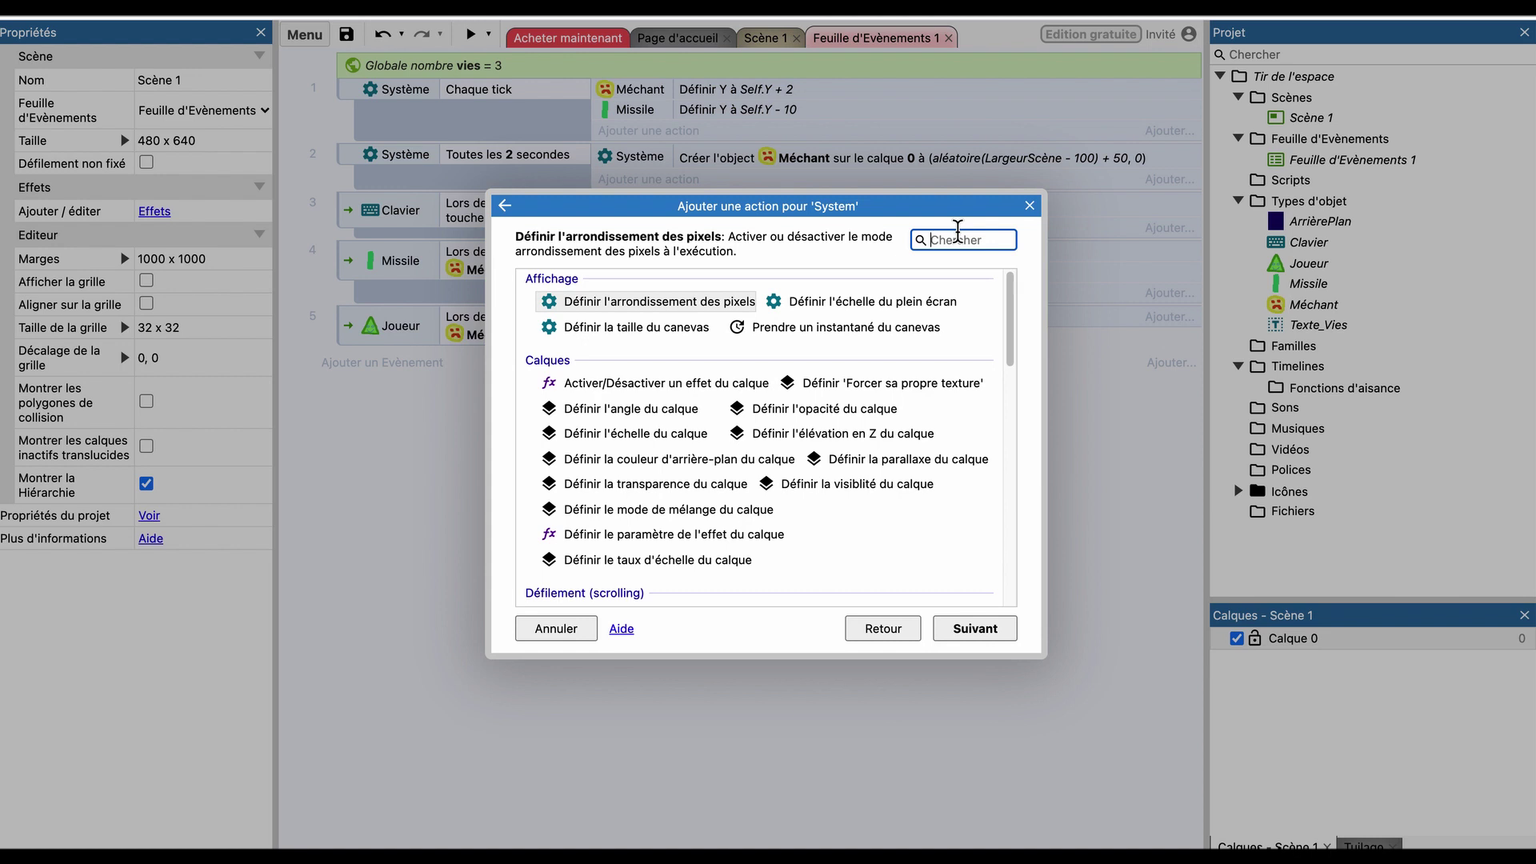
text(s)
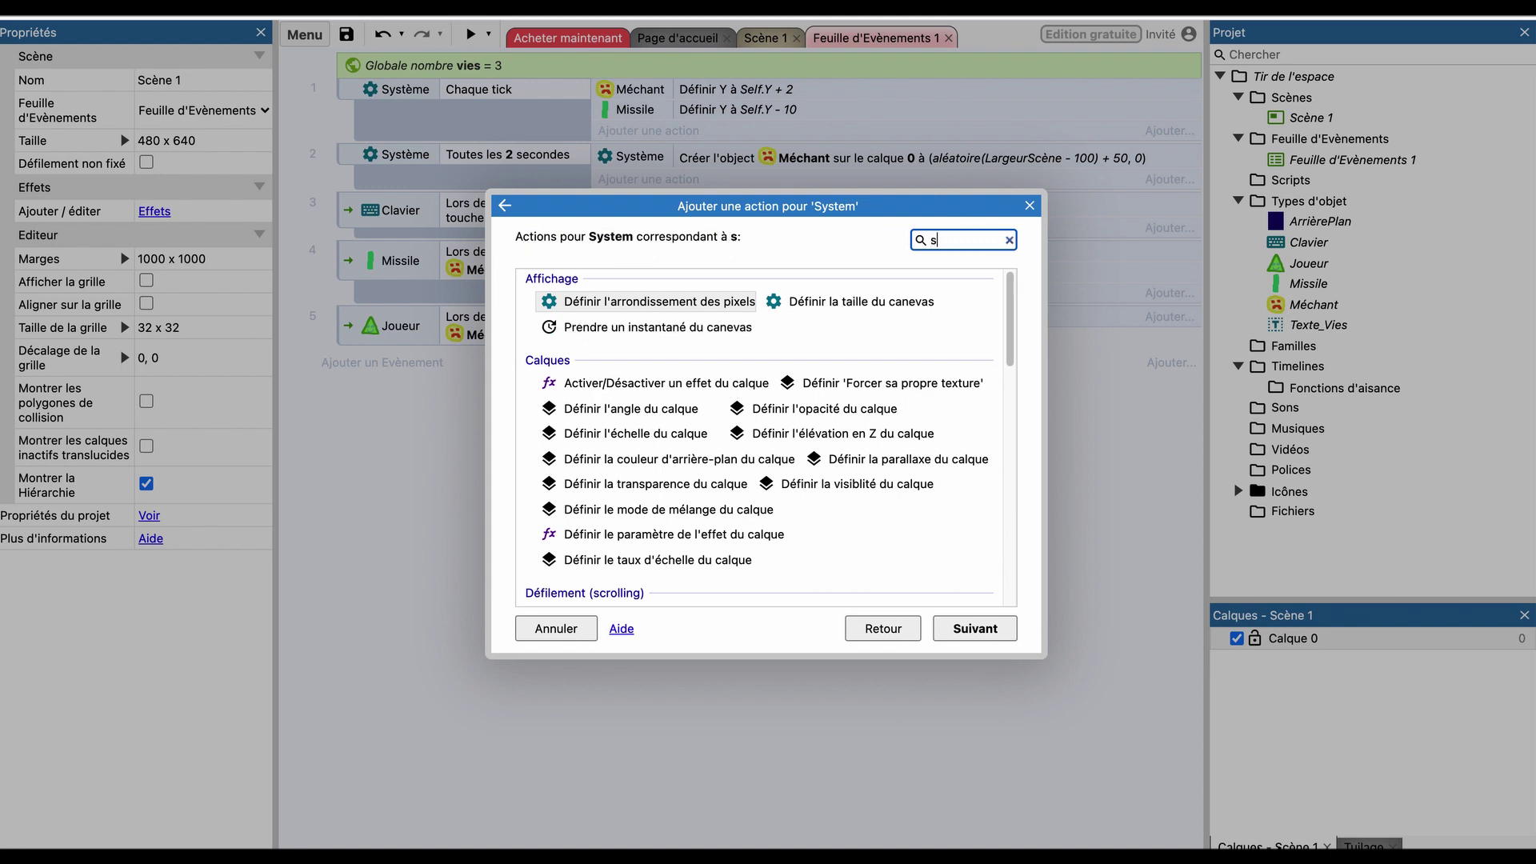
text(ous)
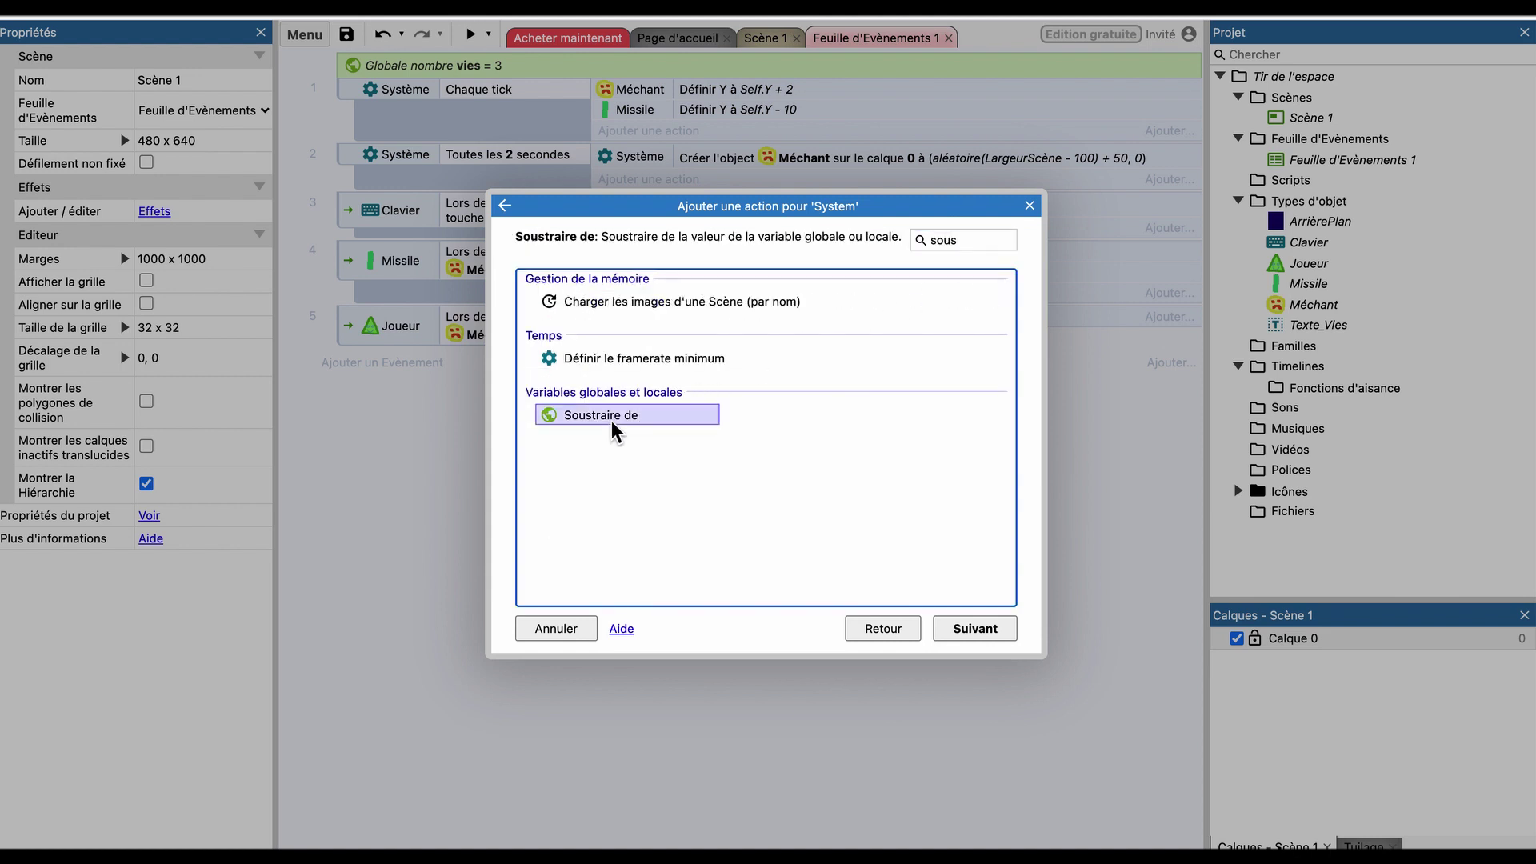
double_click(616, 422)
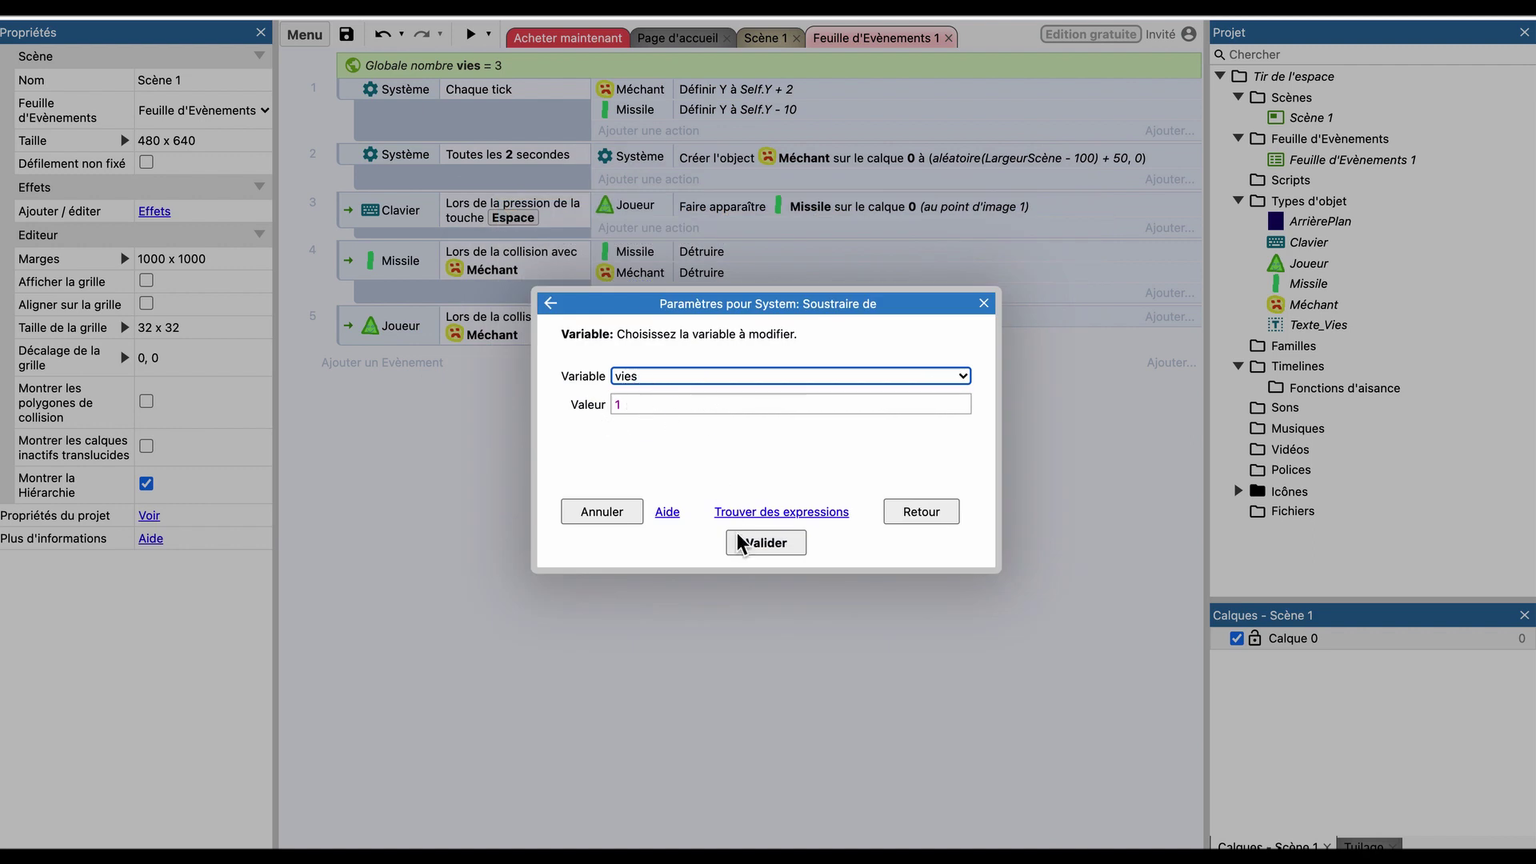
click(771, 544)
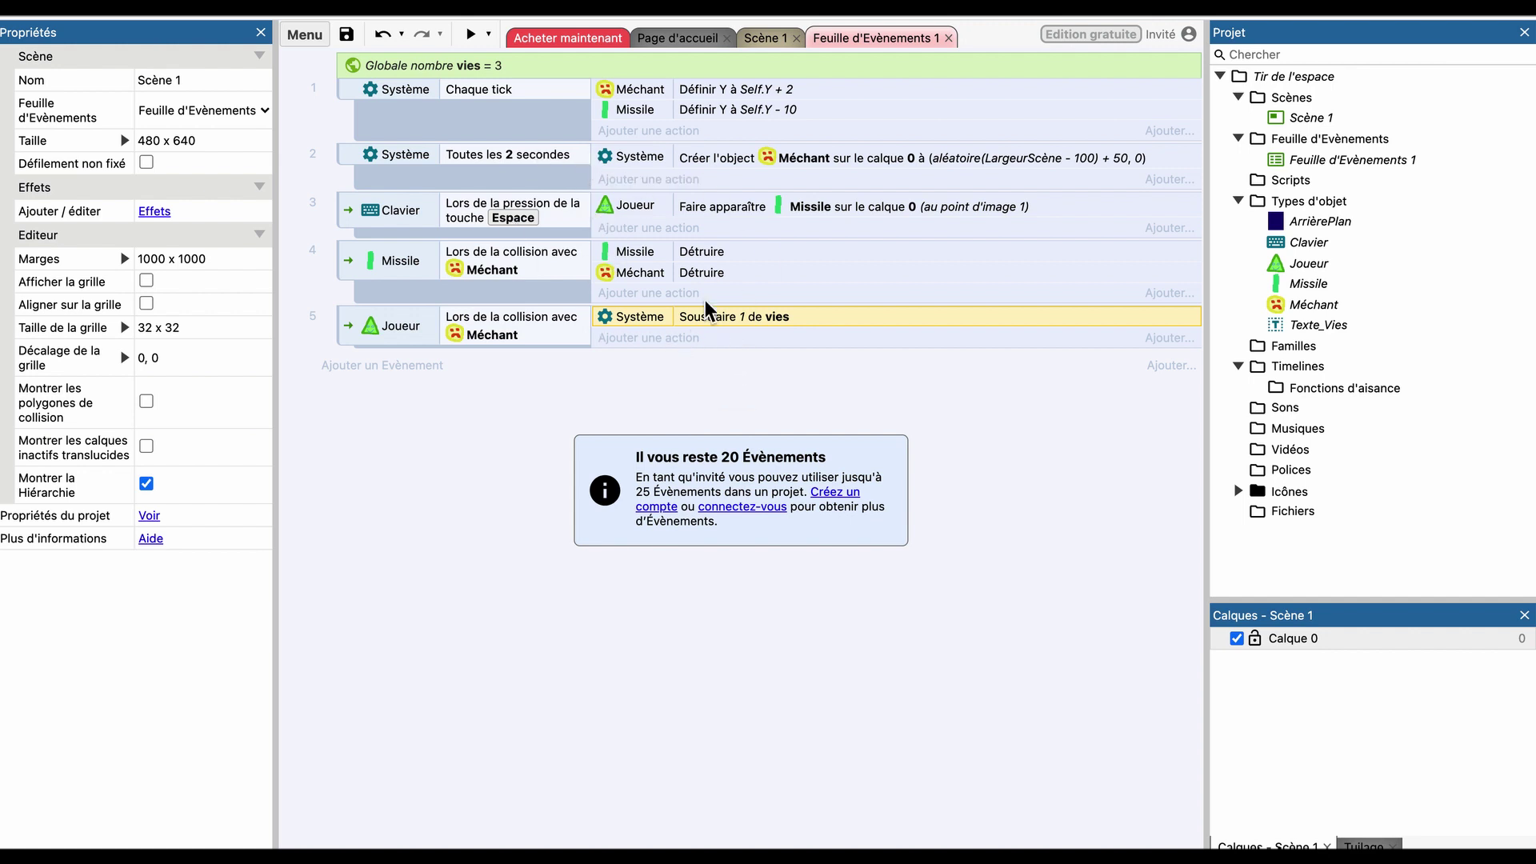
Add a Texte_Vies action to the Chaque tick event that sets its text to the variable vies.
click(637, 131)
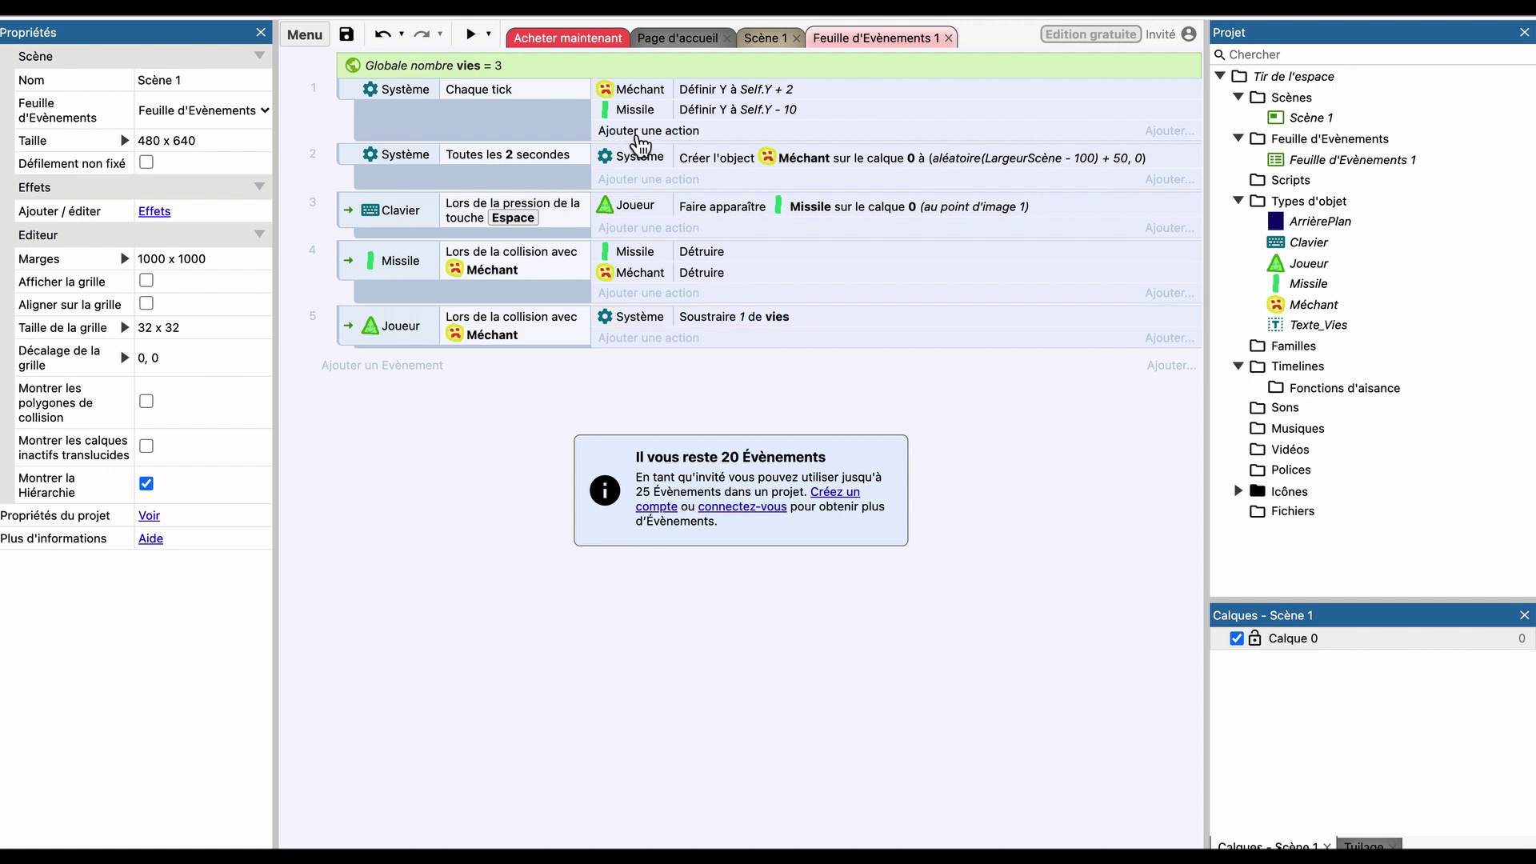
double_click(558, 389)
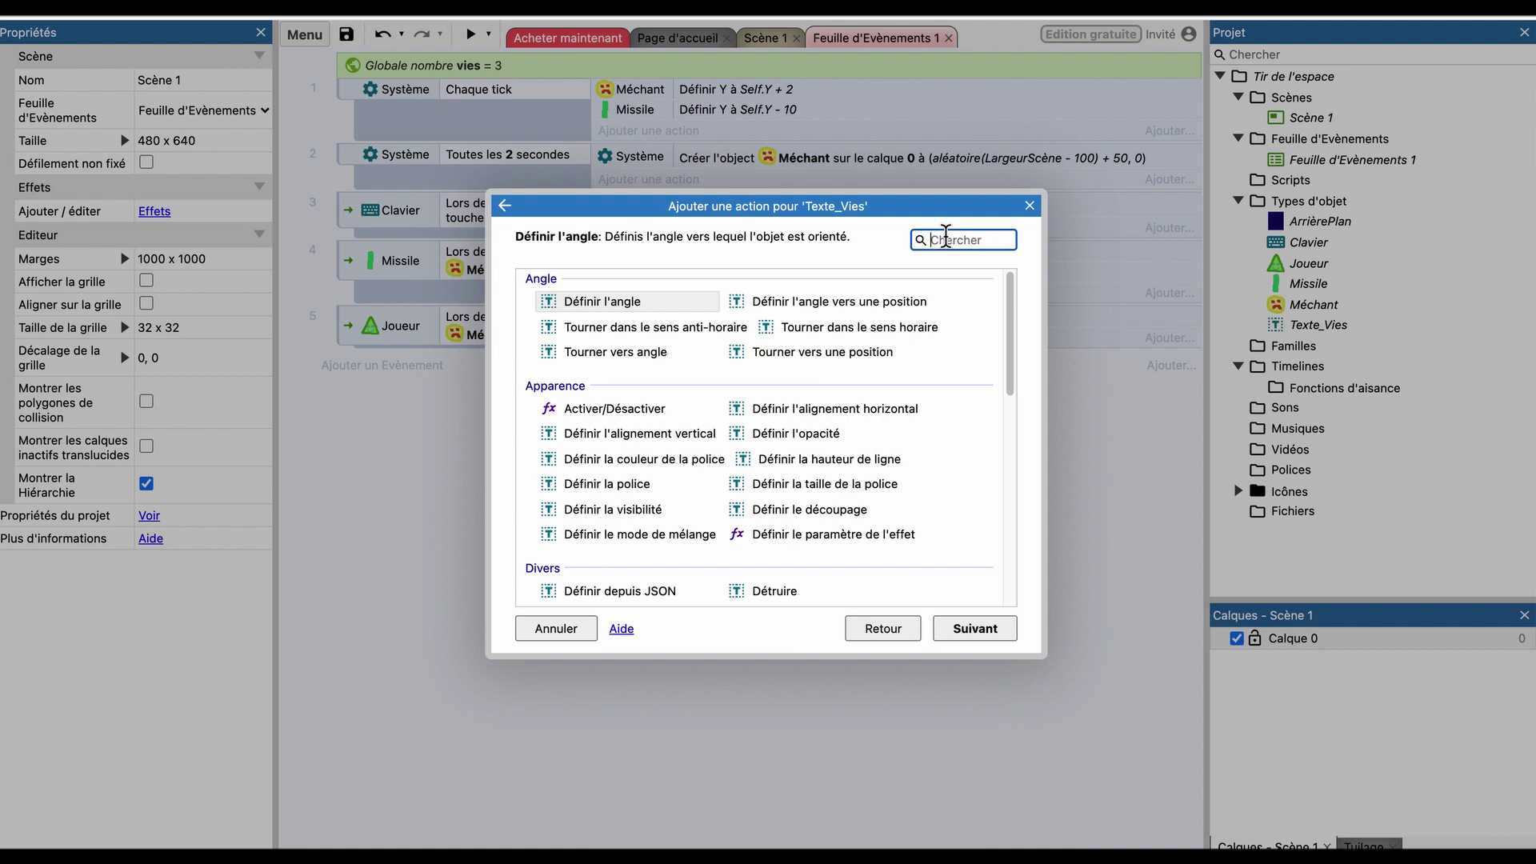
text(déf)
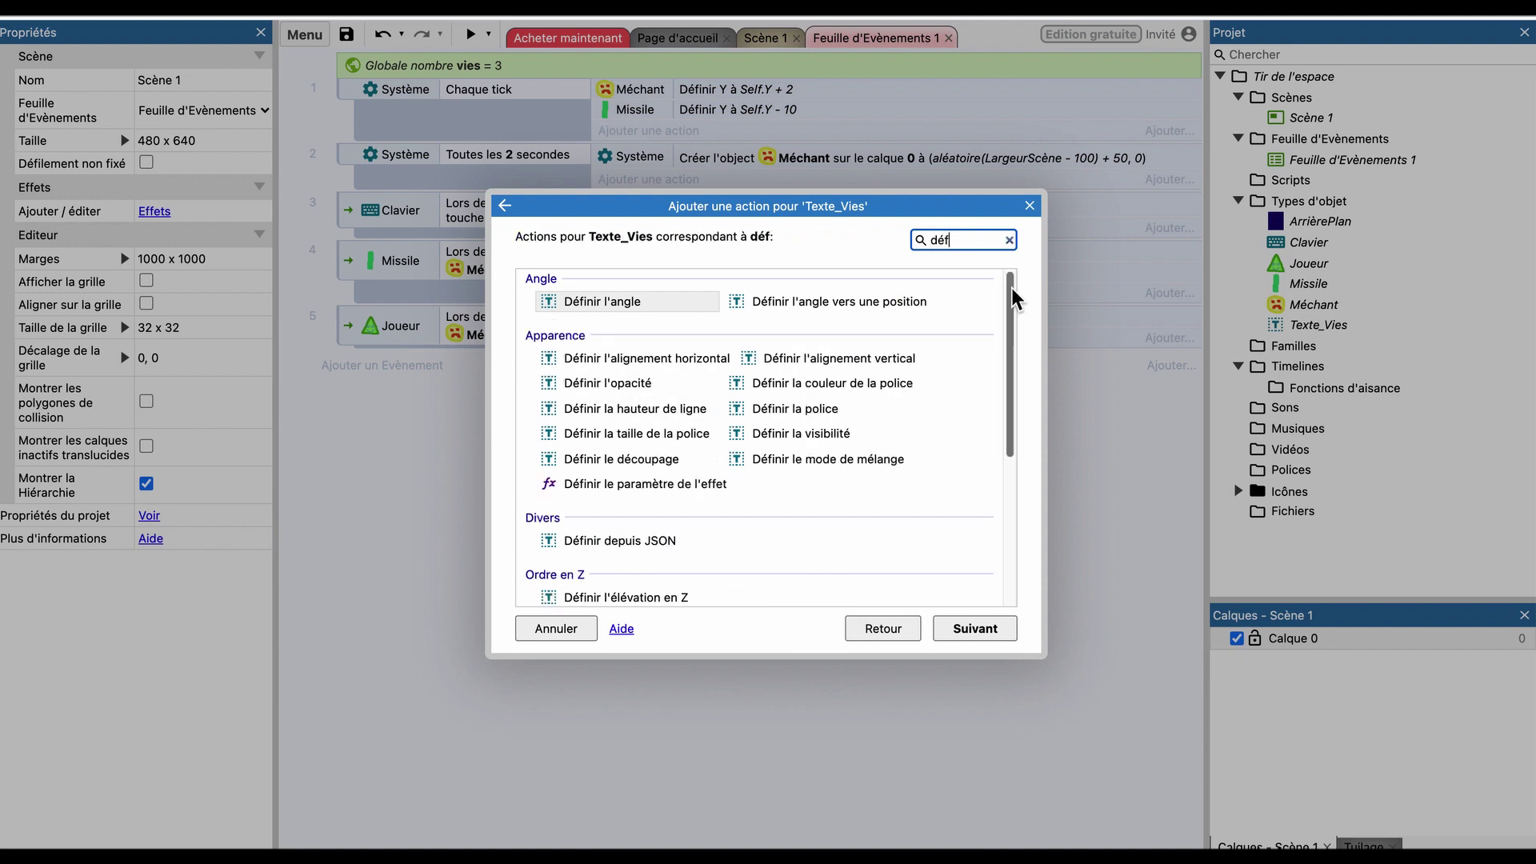
scroll(968, 352, down, 5)
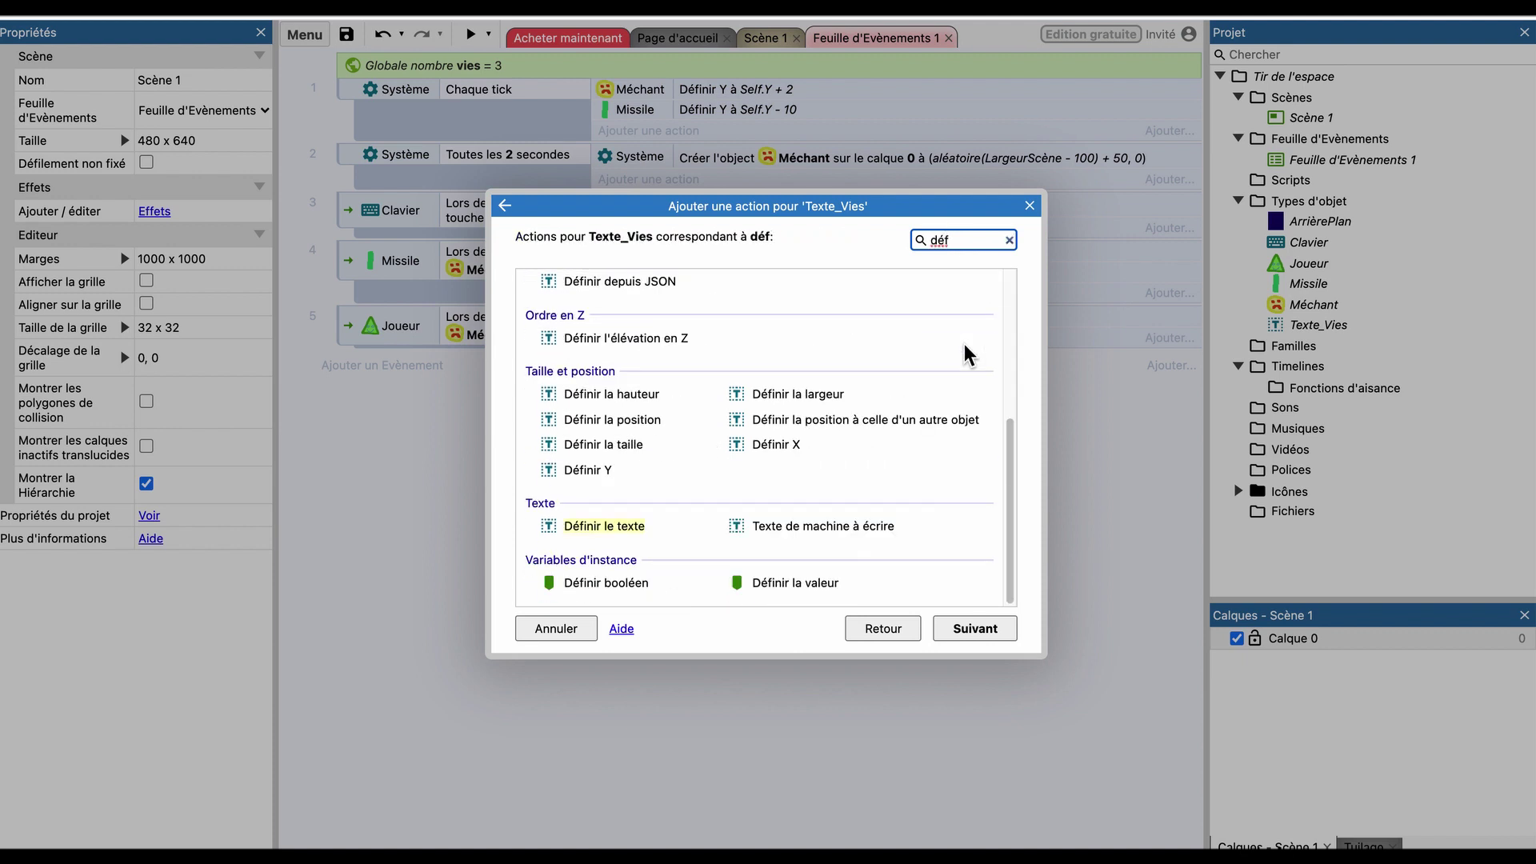
double_click(605, 526)
click(662, 380)
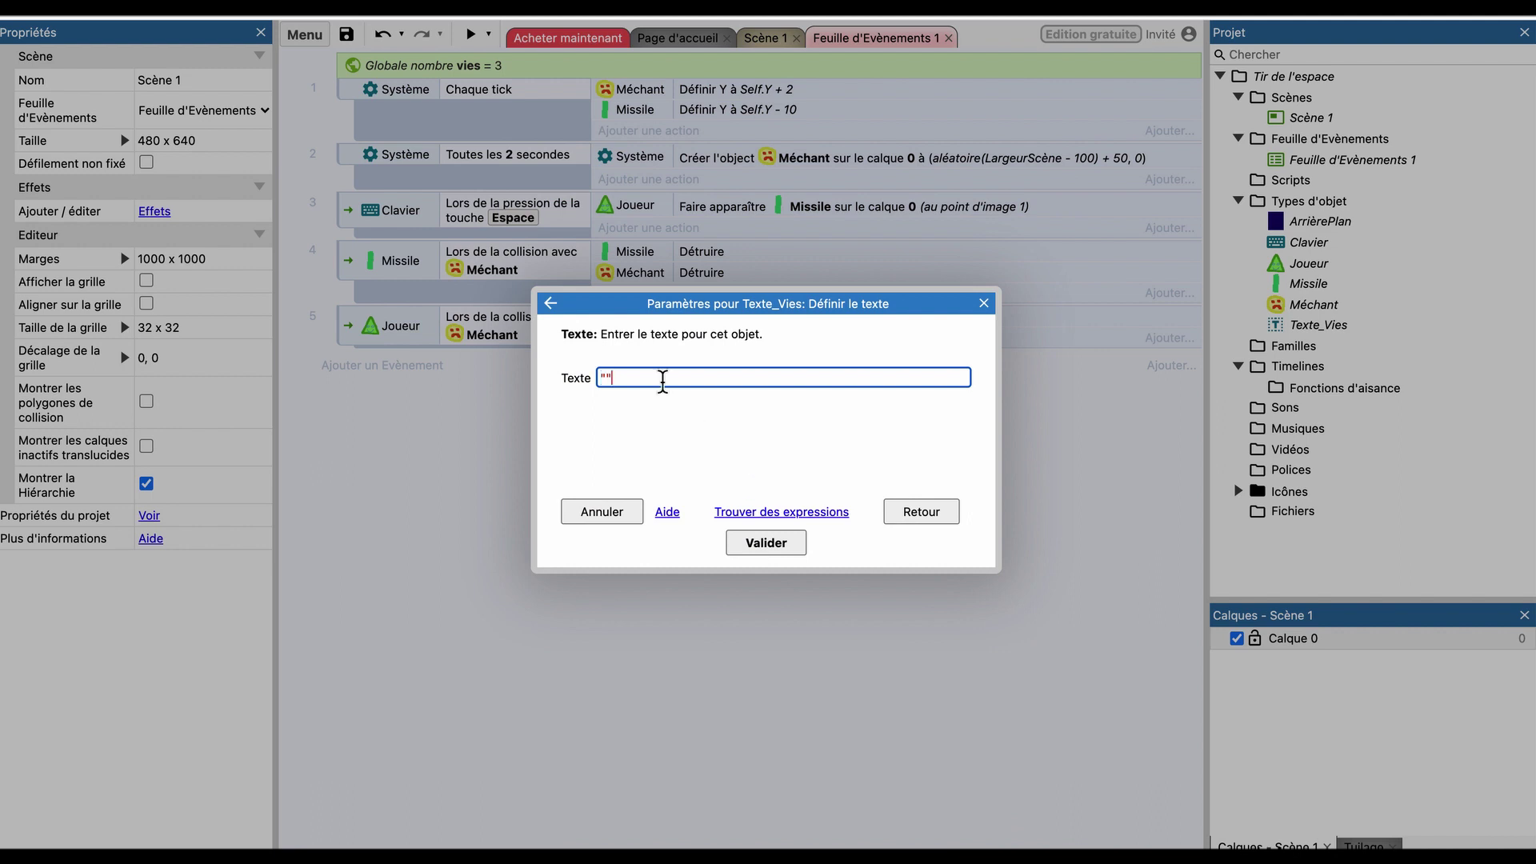
text(Vi)
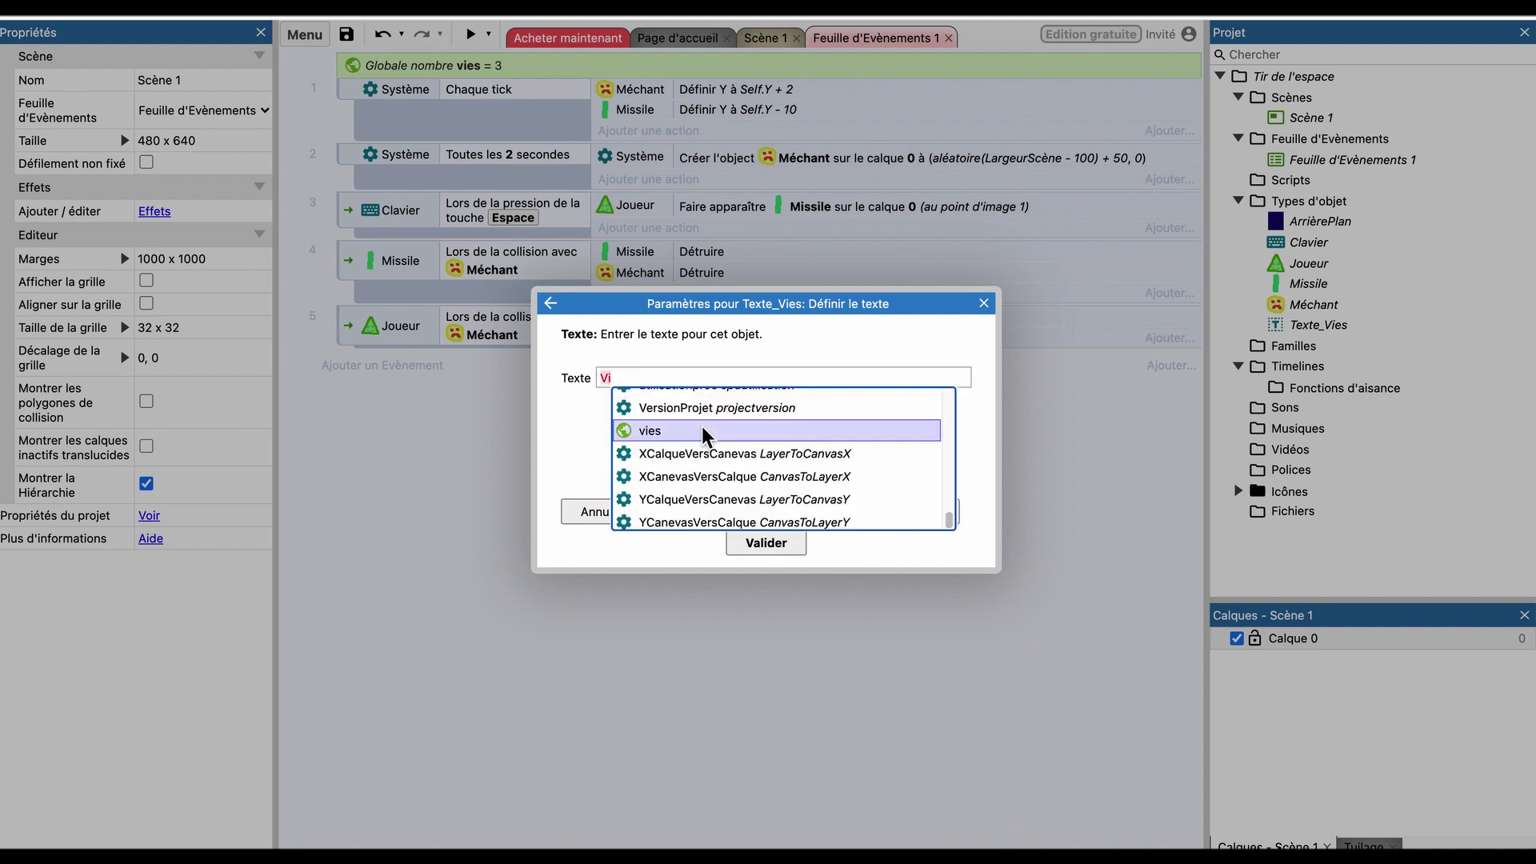
click(667, 432)
click(765, 542)
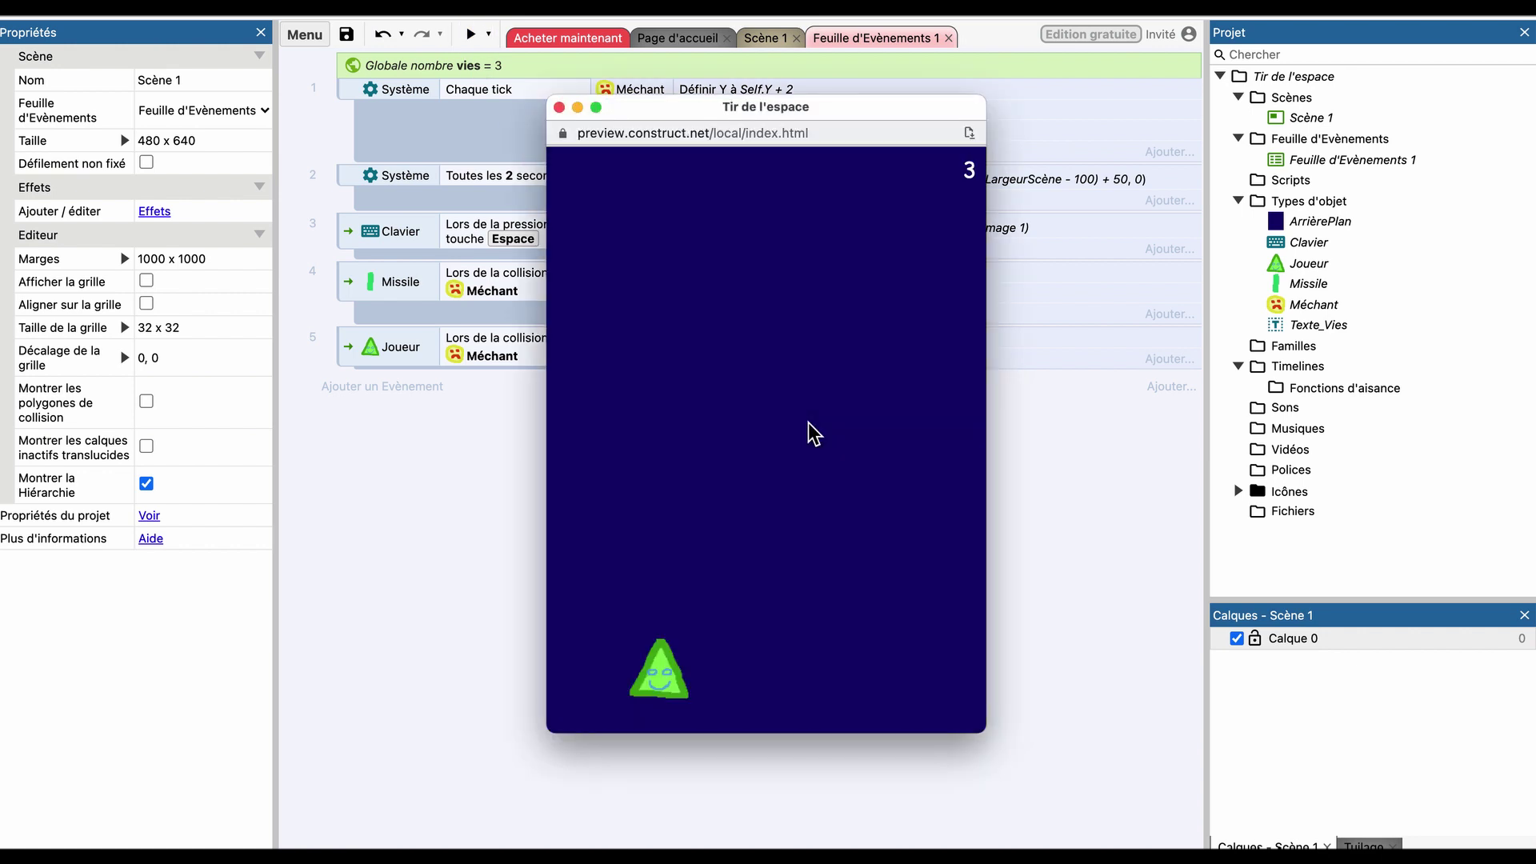
Test the lives counter in the game preview by steering the player into the falling enemies.
key(Right)
key(Left)
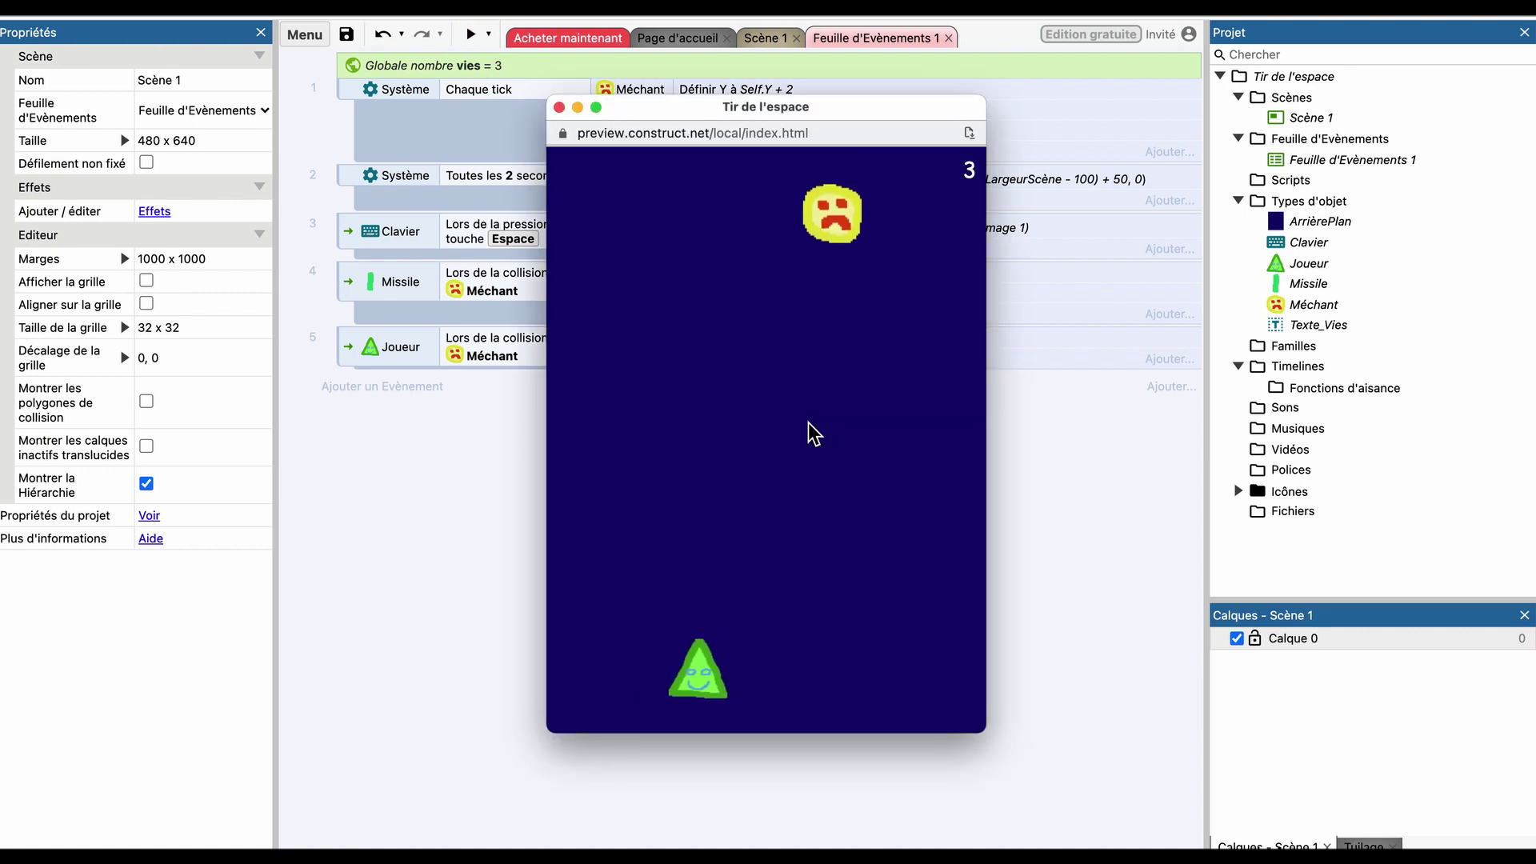
key(Right)
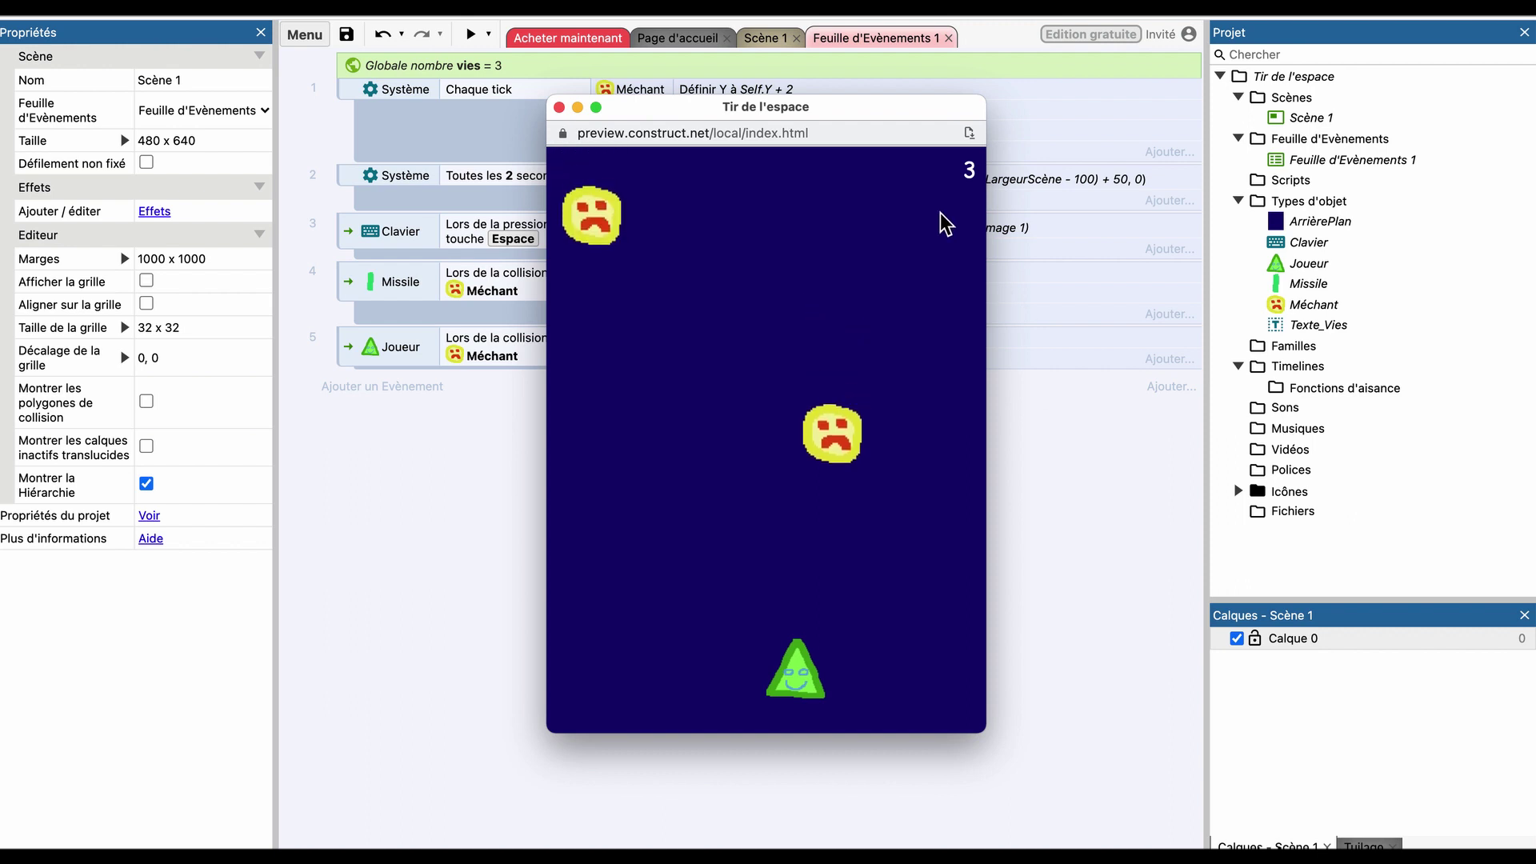
key(Right)
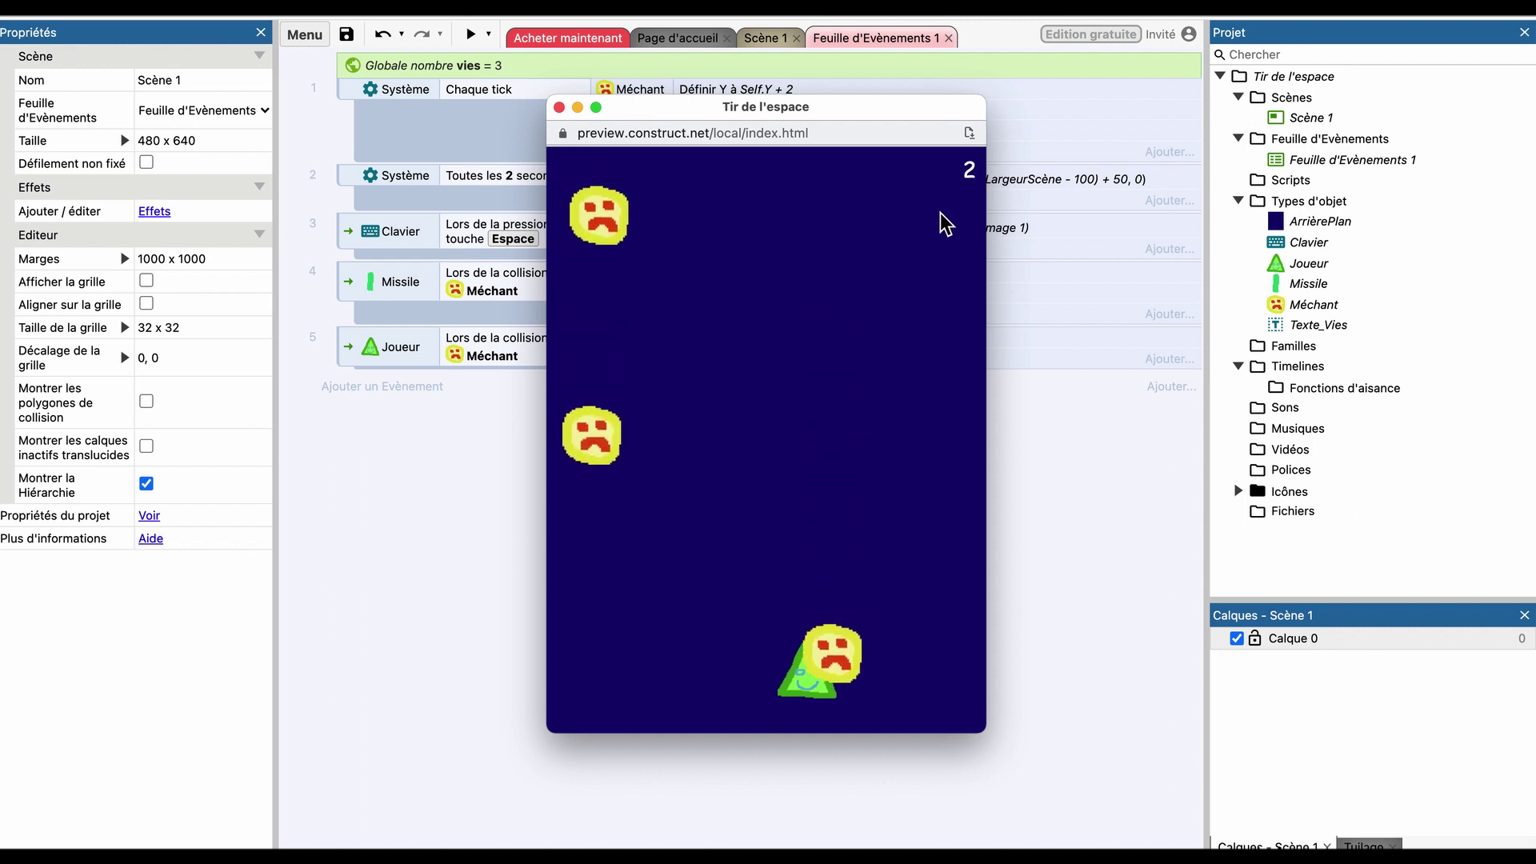
key(Left)
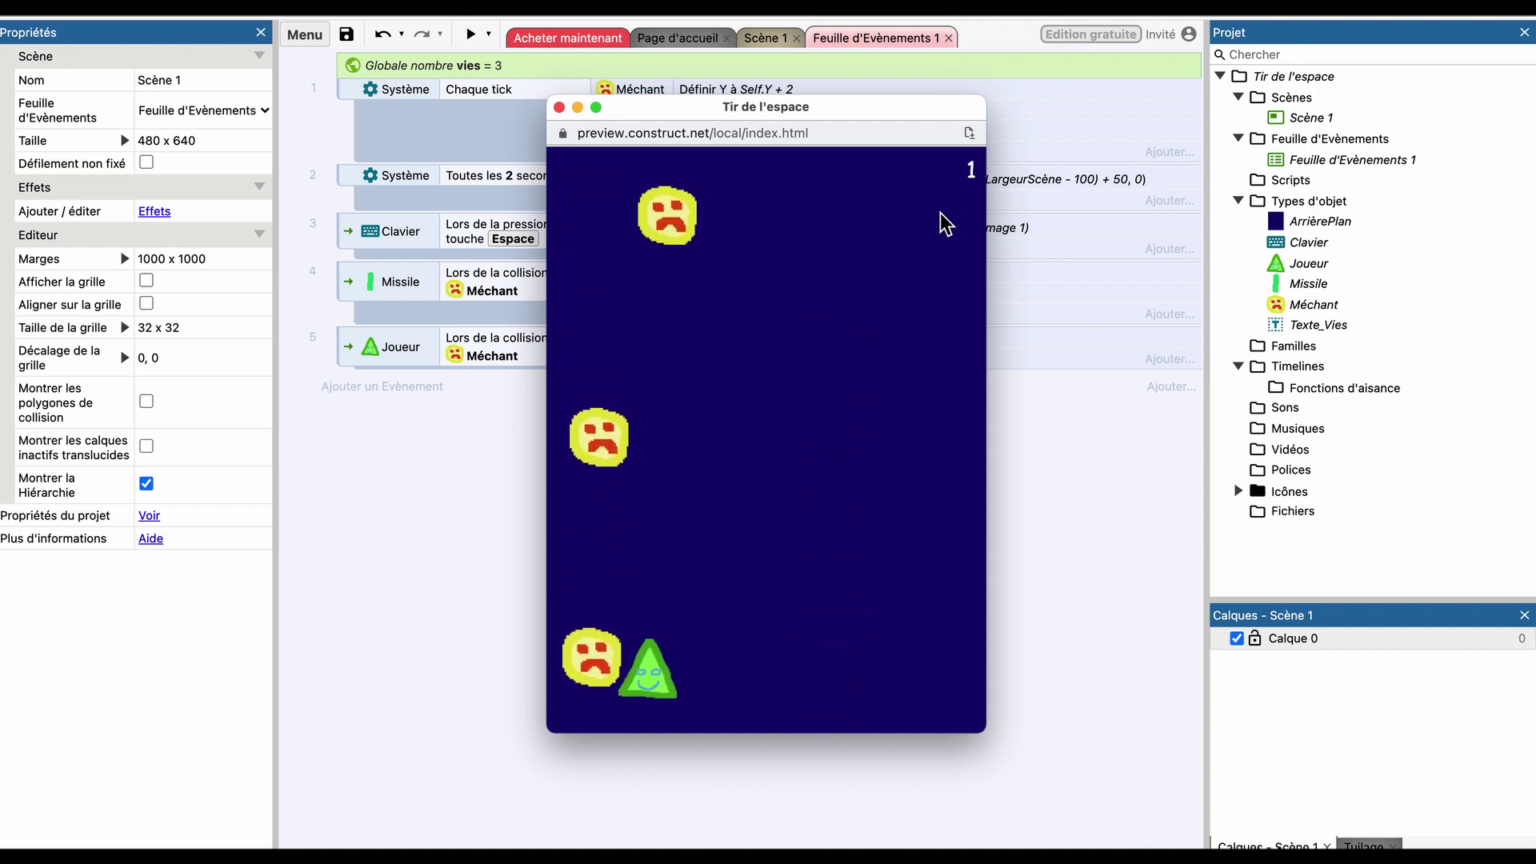
Keep steering the player into more enemies to check the counter around zero lives, and close the preview.
key(Left)
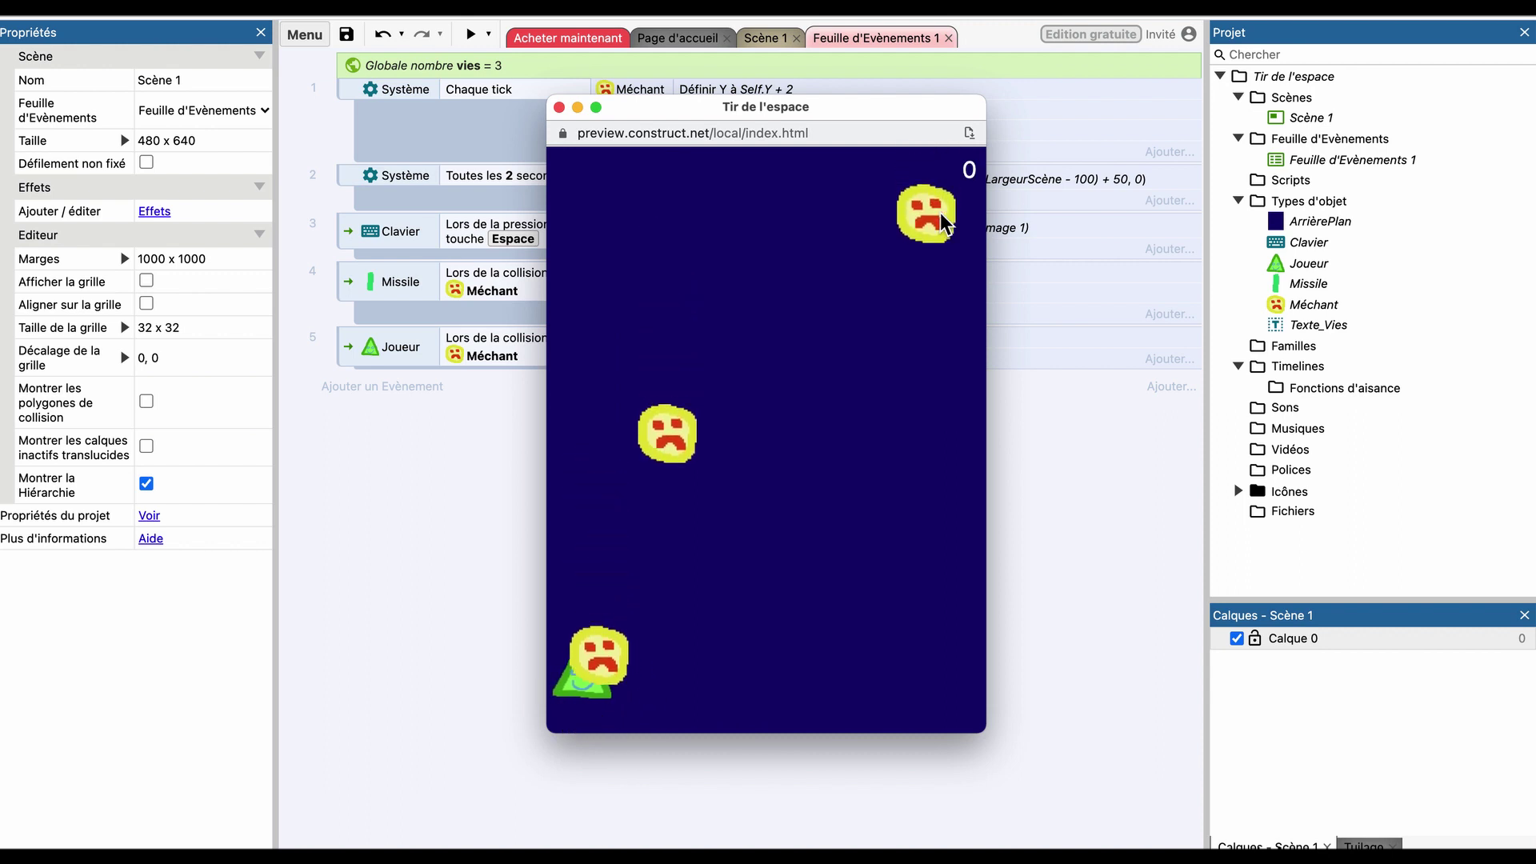
key(Right)
key(Left)
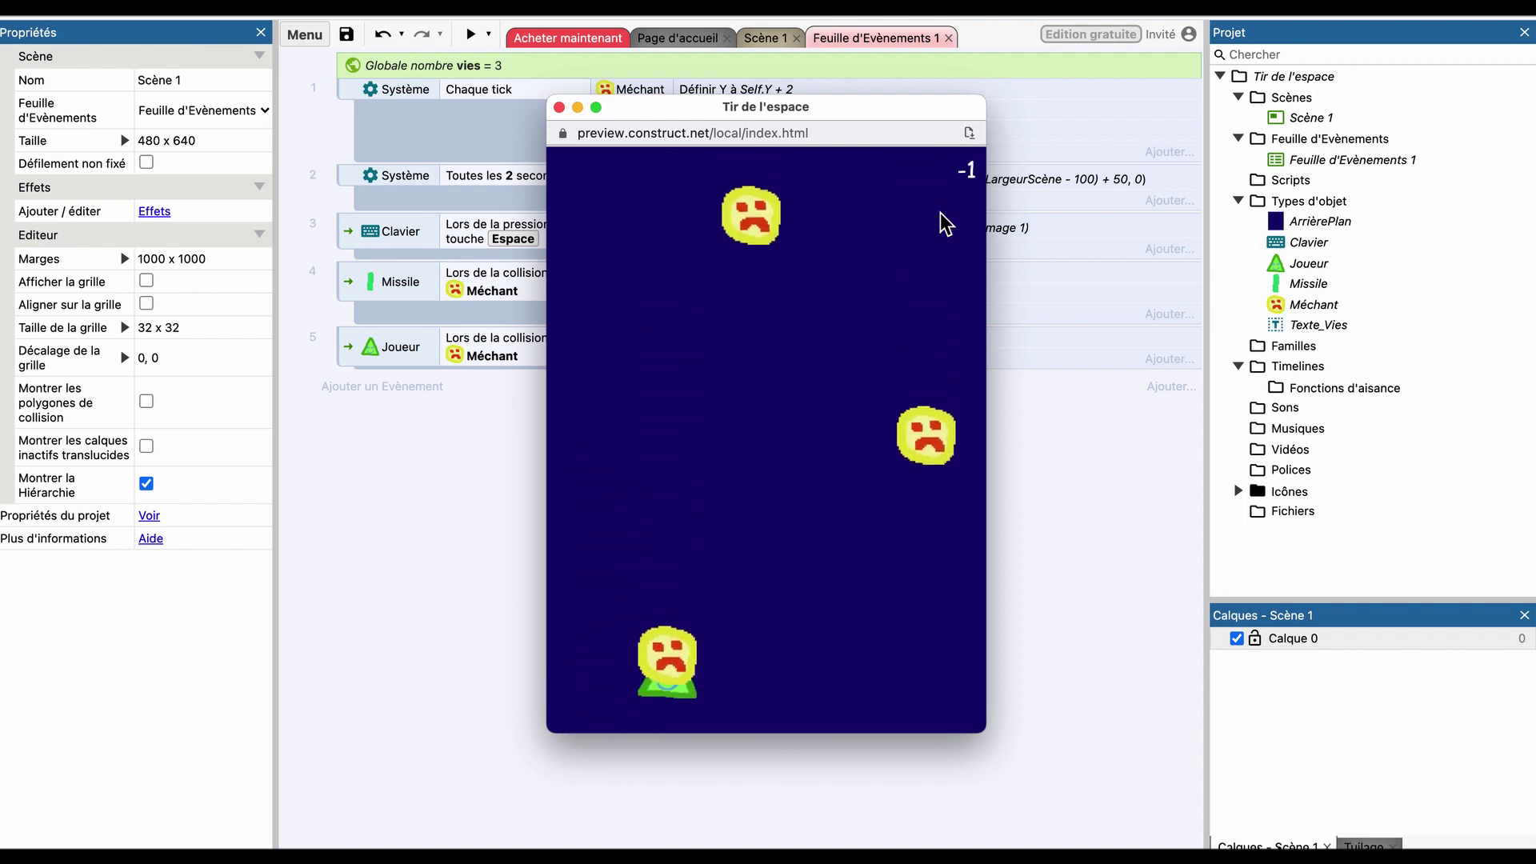
click(560, 108)
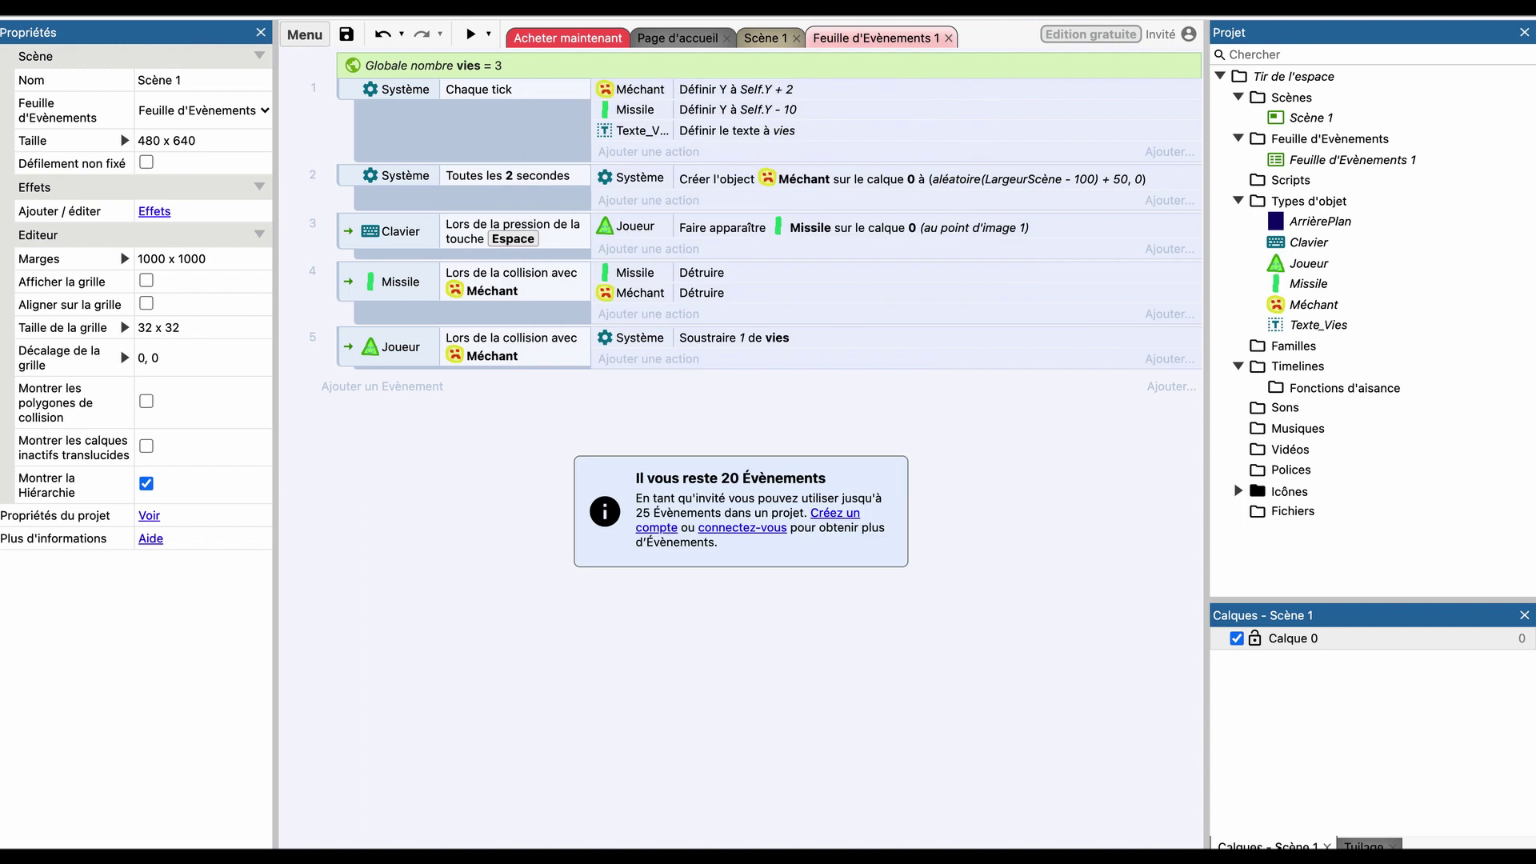
Add a new event with the Système condition Comparer la variable, testing whether vies is less than or equal to 0.
click(416, 384)
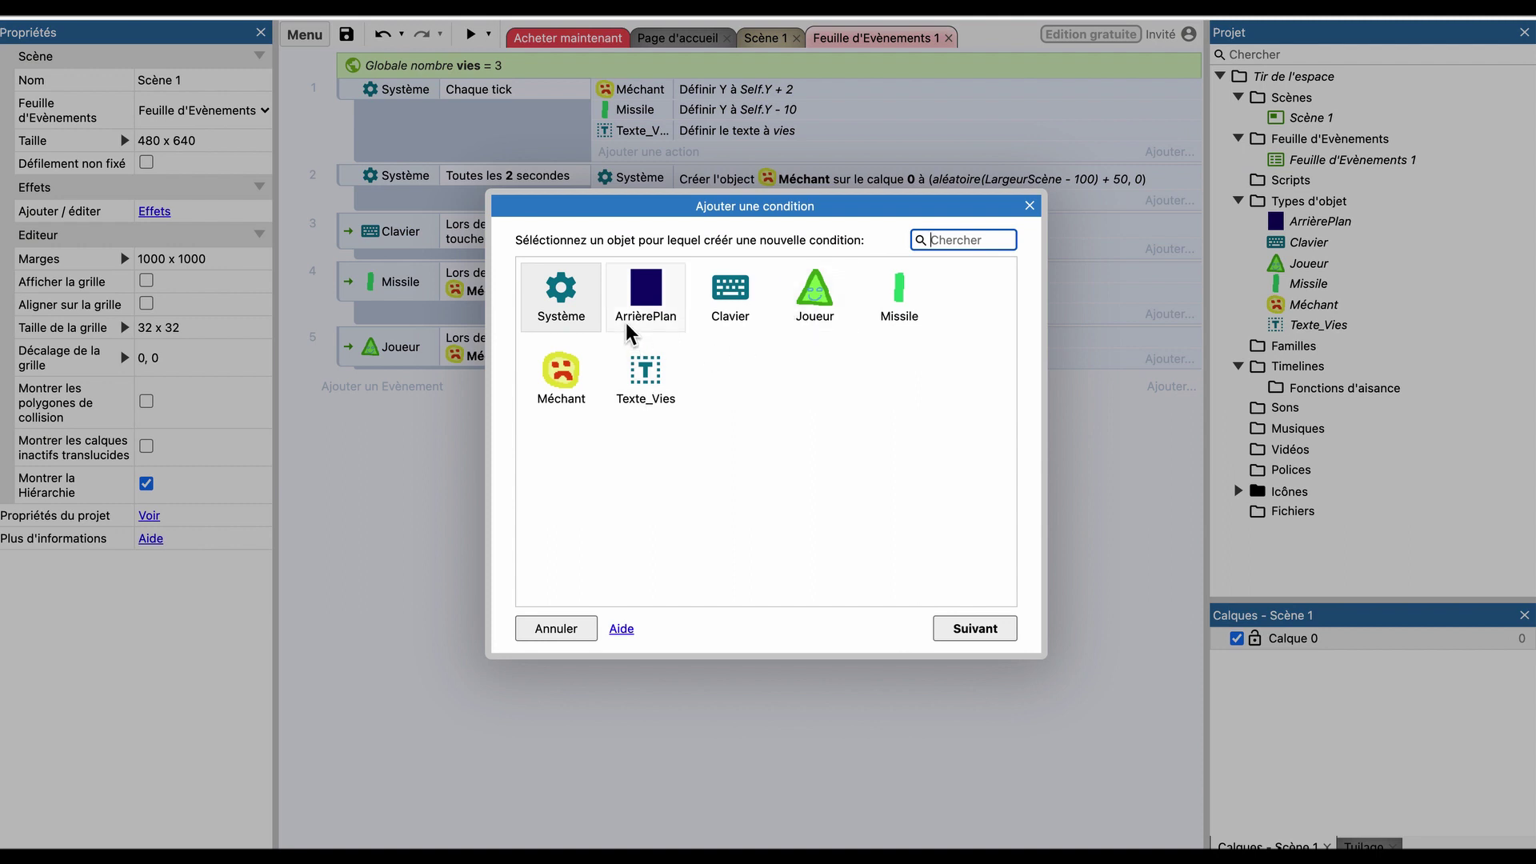
double_click(560, 324)
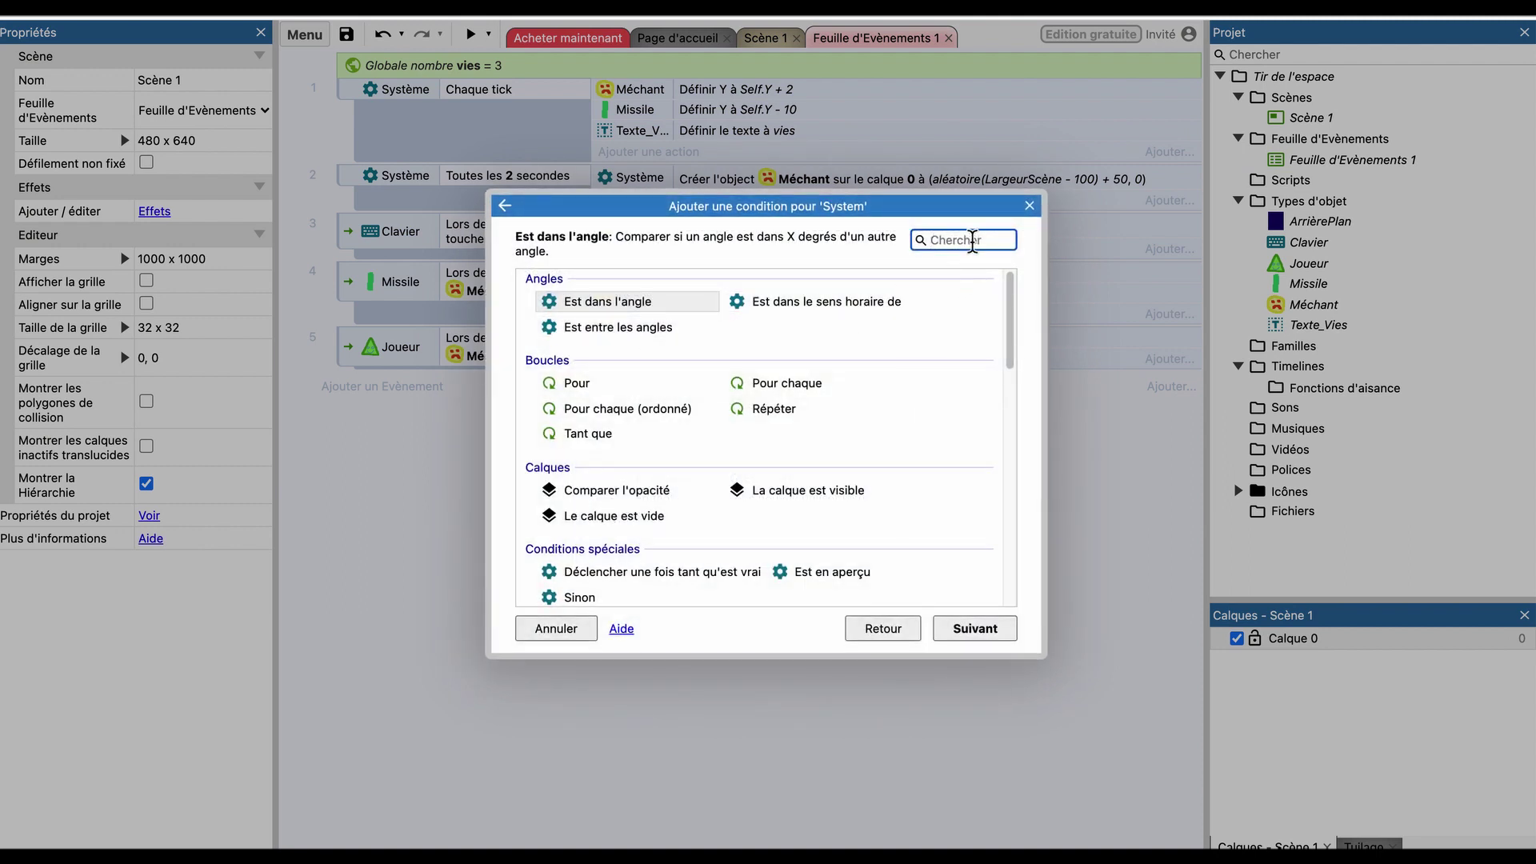
text(inf)
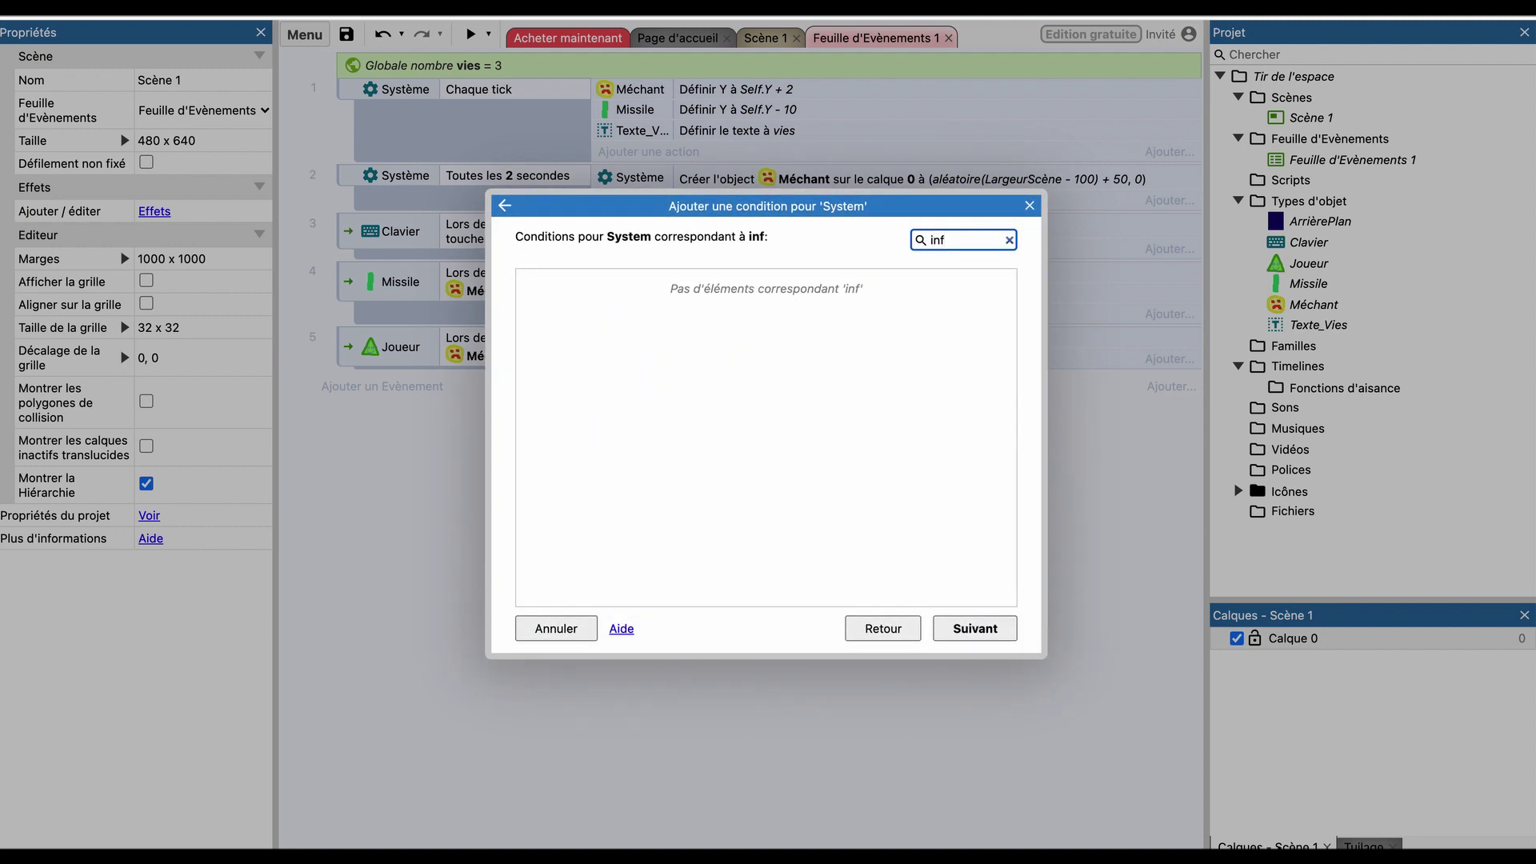
key(BackSpace)
key(BackSpace)
key(BackSpace)
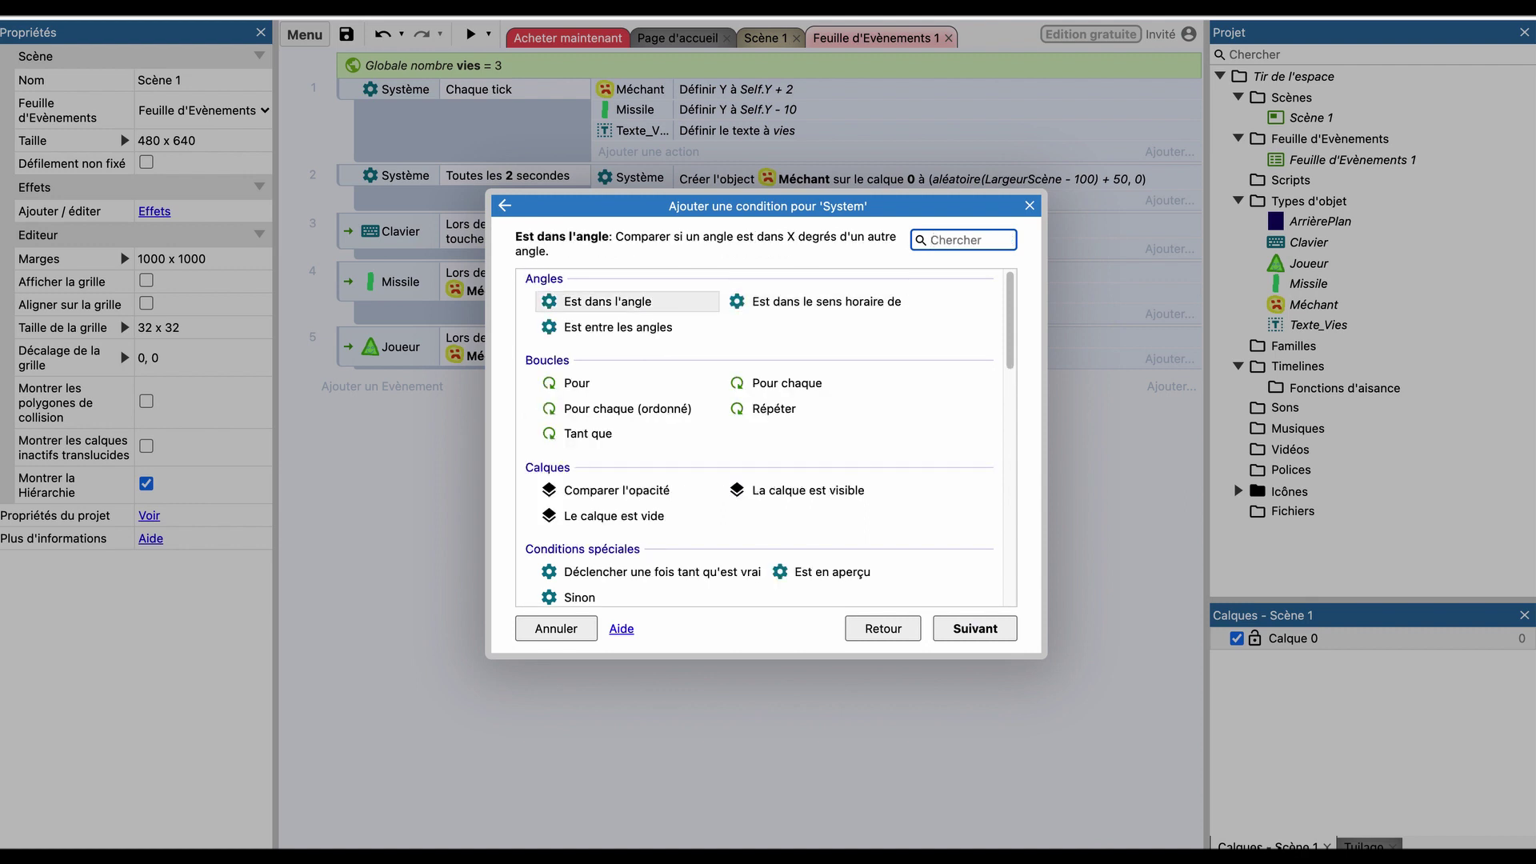
text(var)
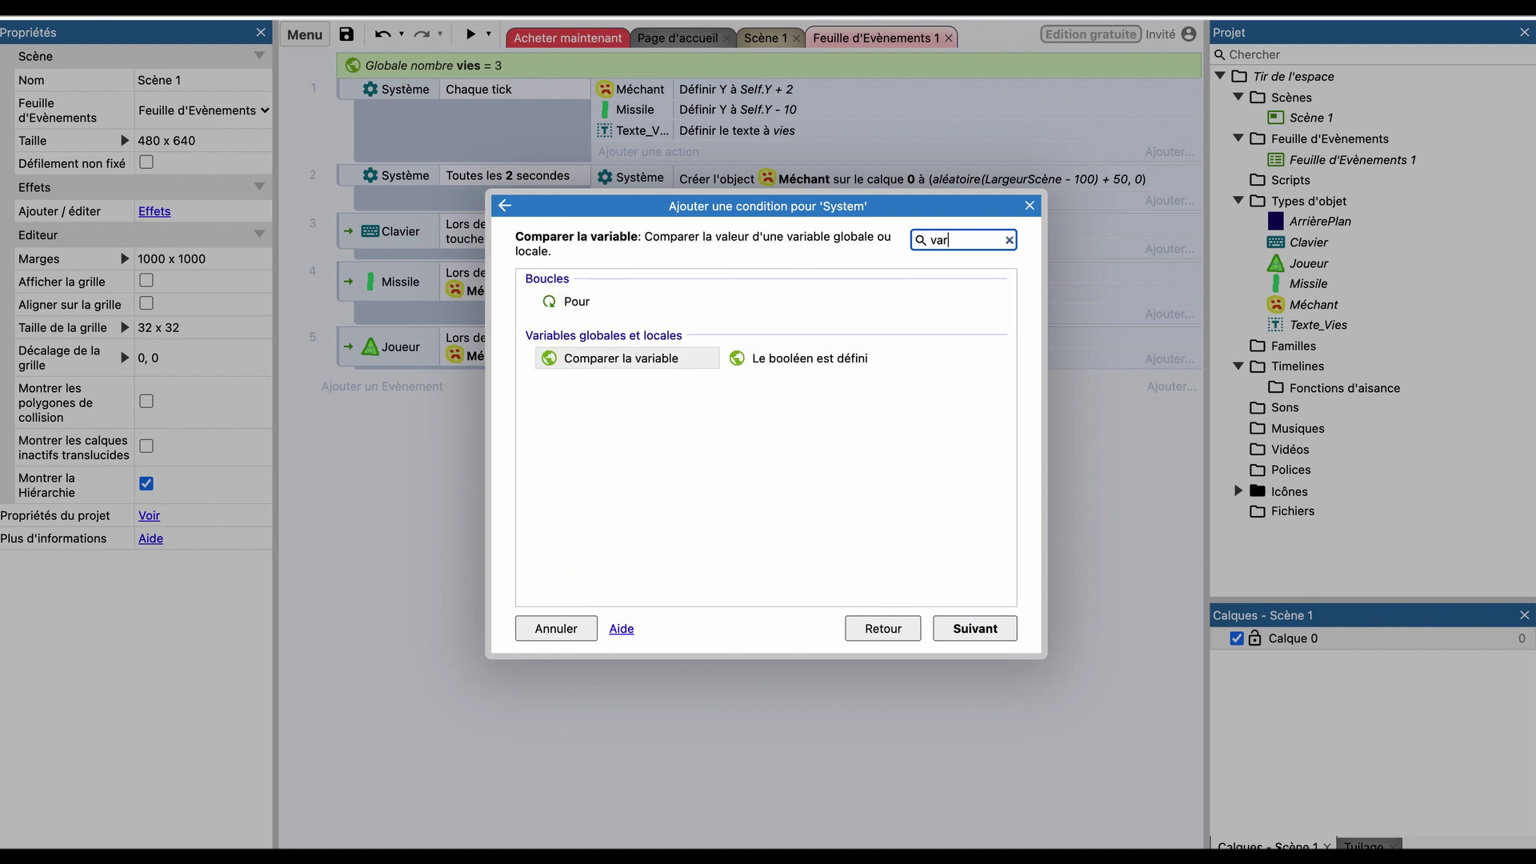
click(690, 370)
double_click(690, 360)
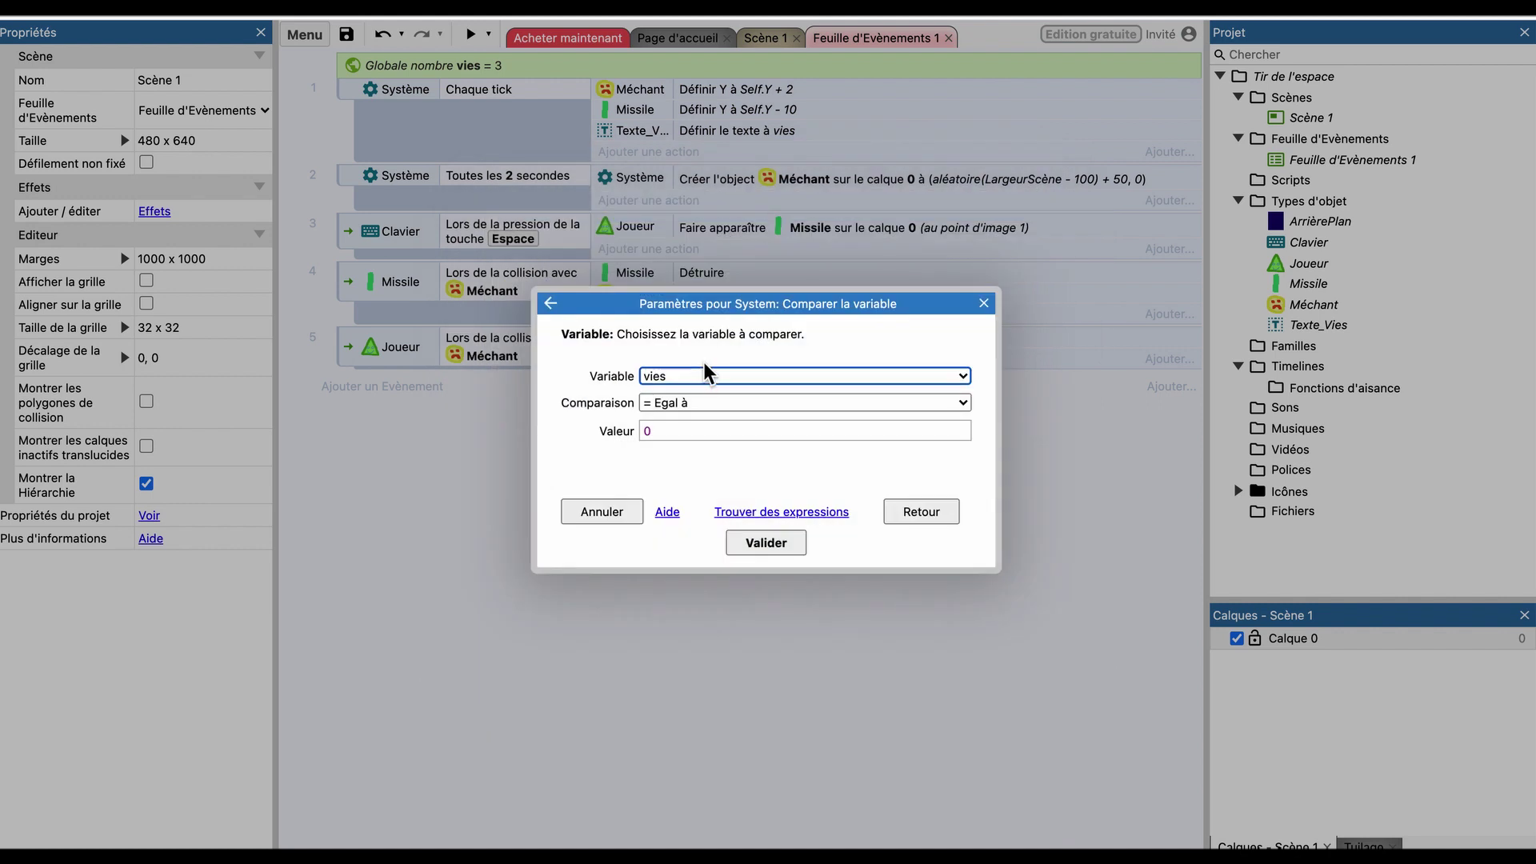
click(688, 402)
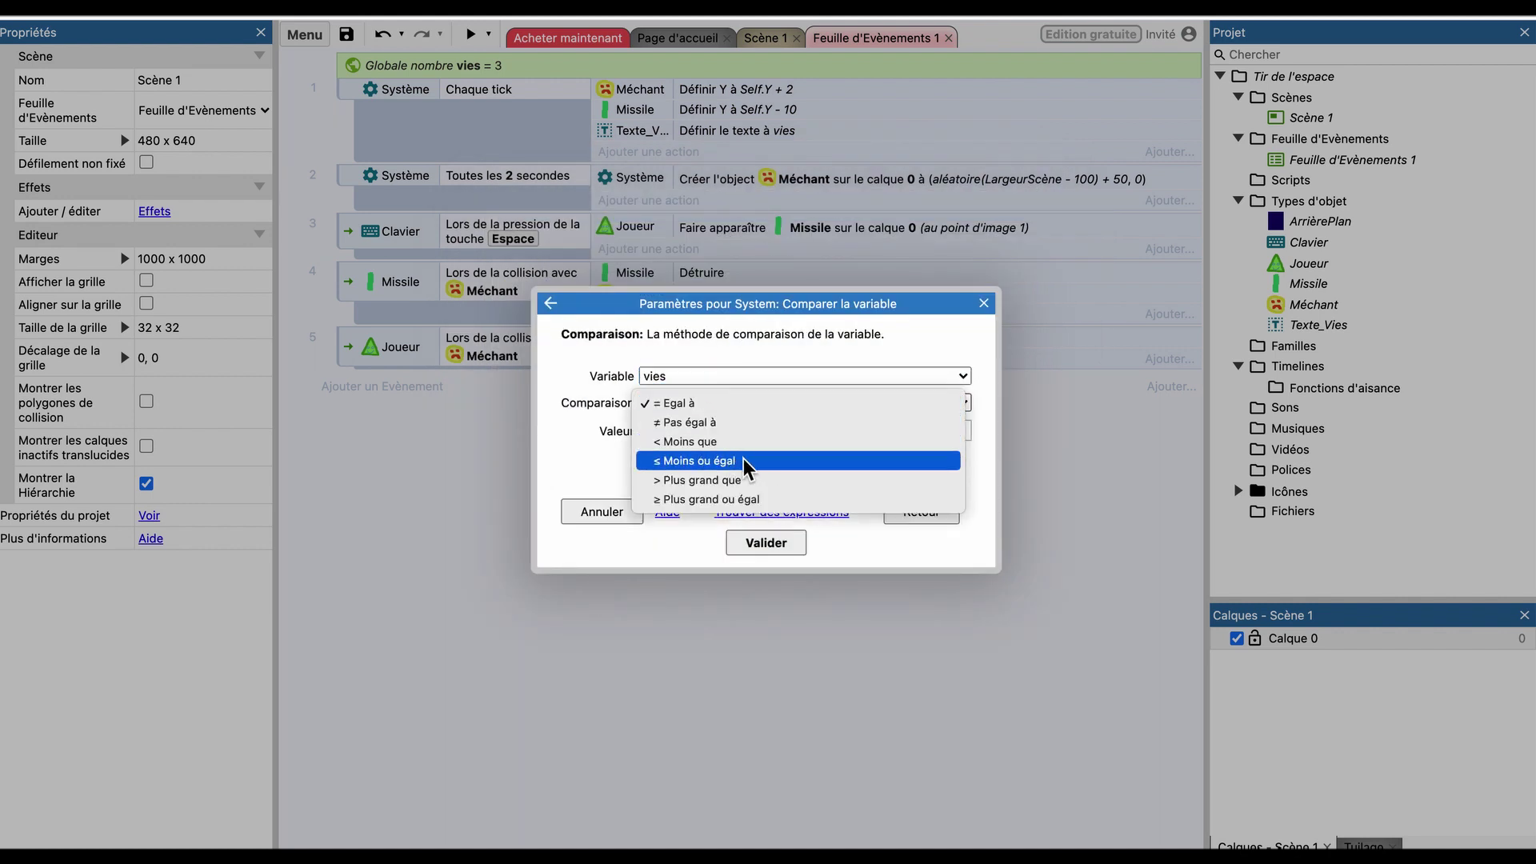
click(725, 462)
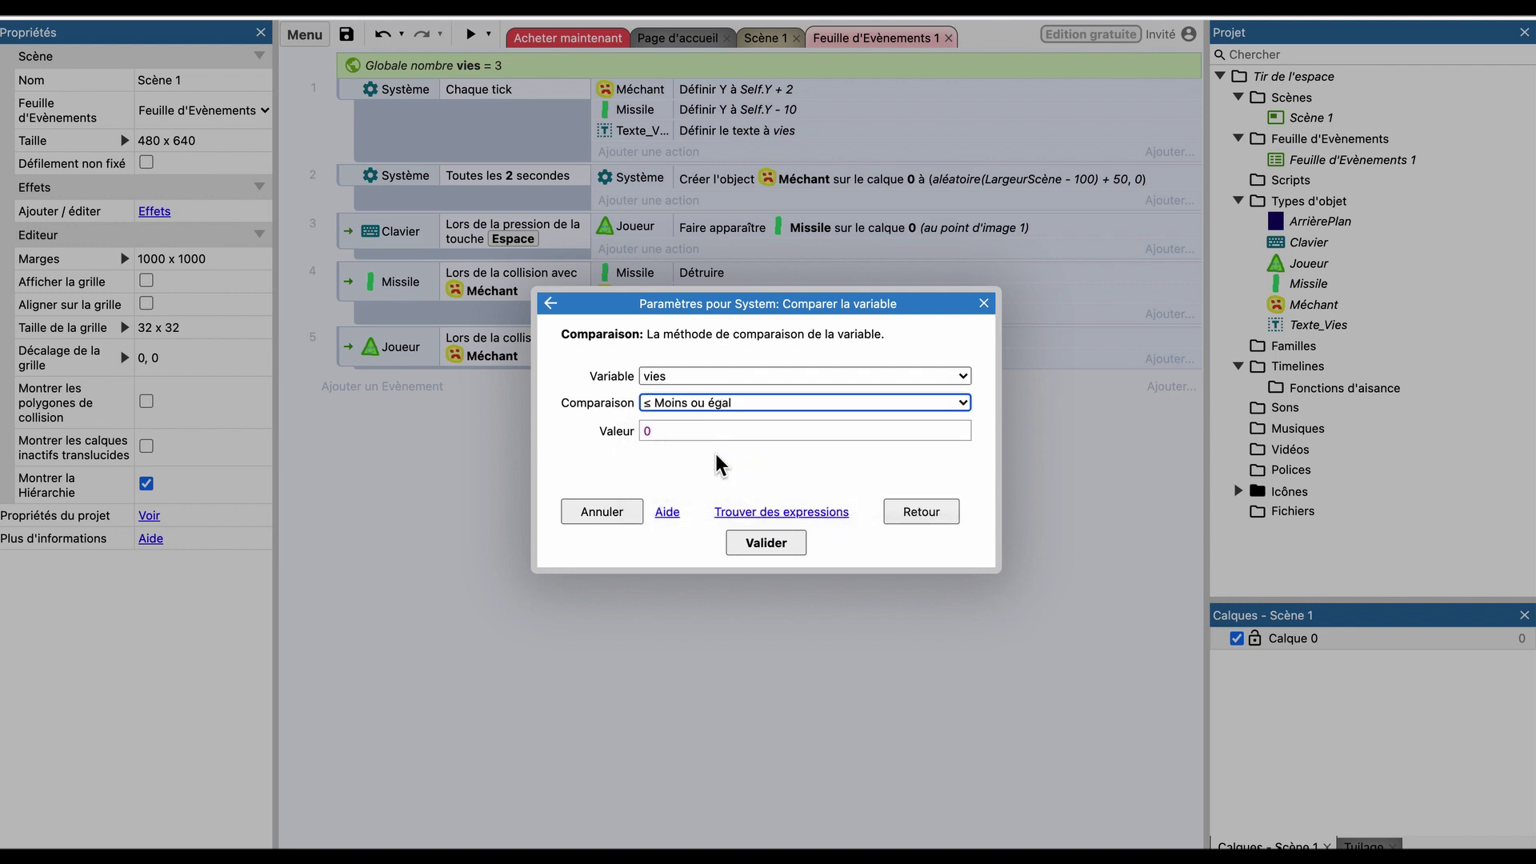
click(703, 439)
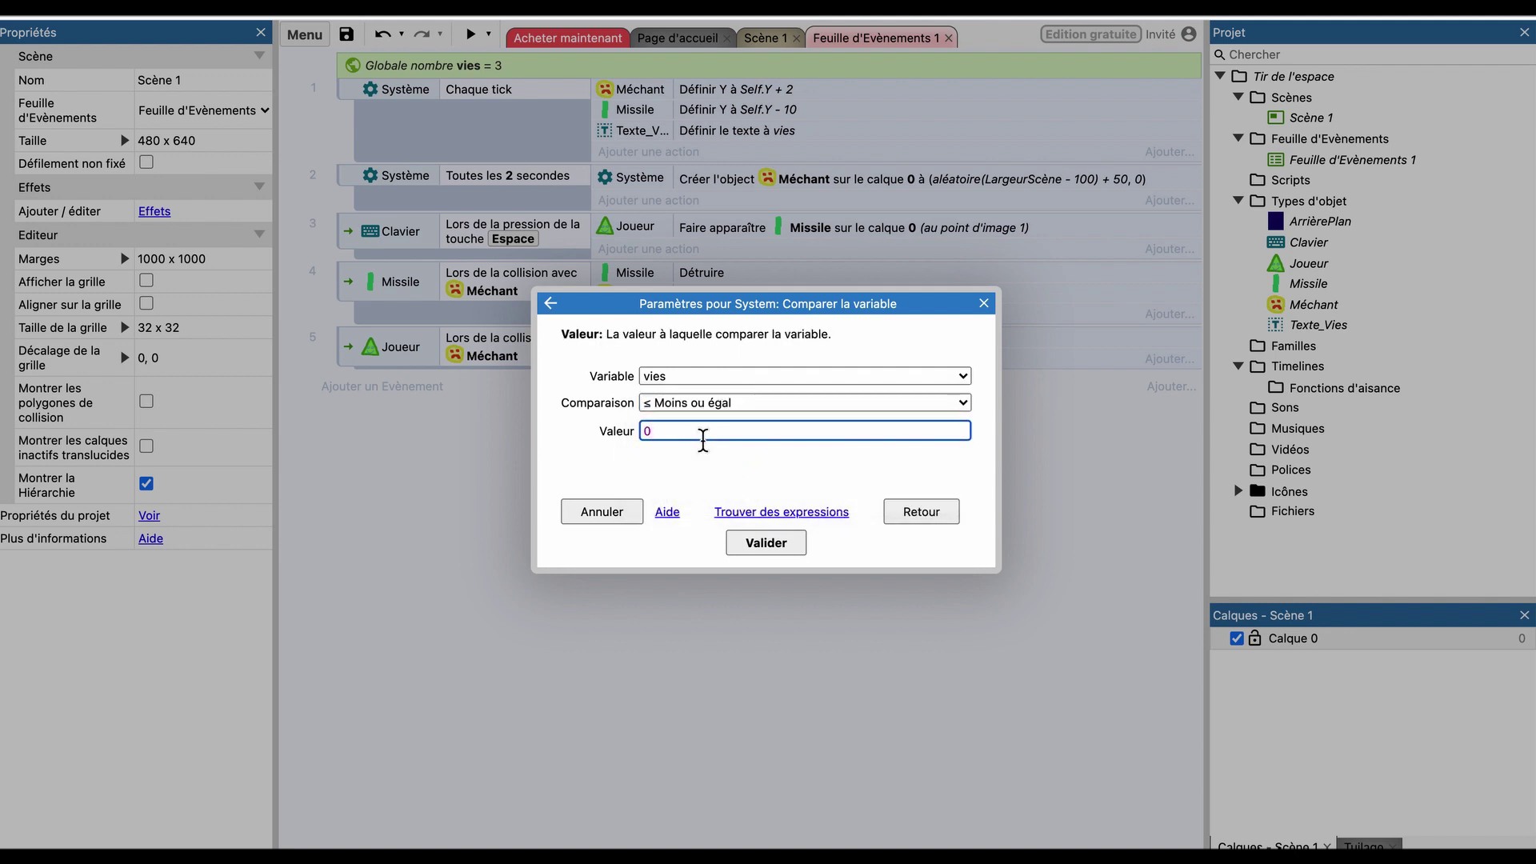
click(760, 544)
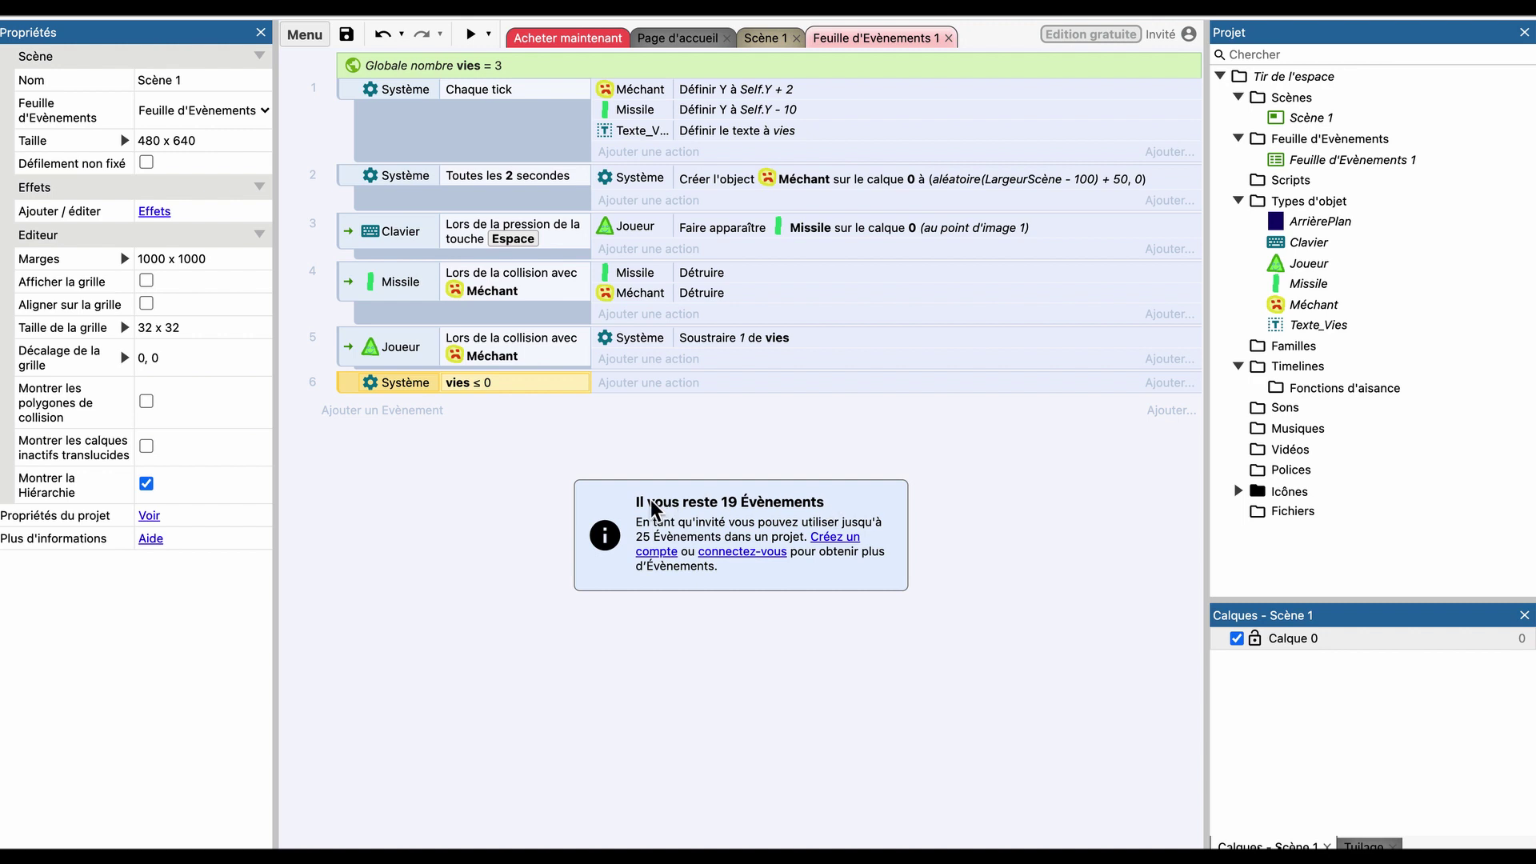
Add a Détruire action for Joueur to the vies ≤ 0 event.
click(627, 384)
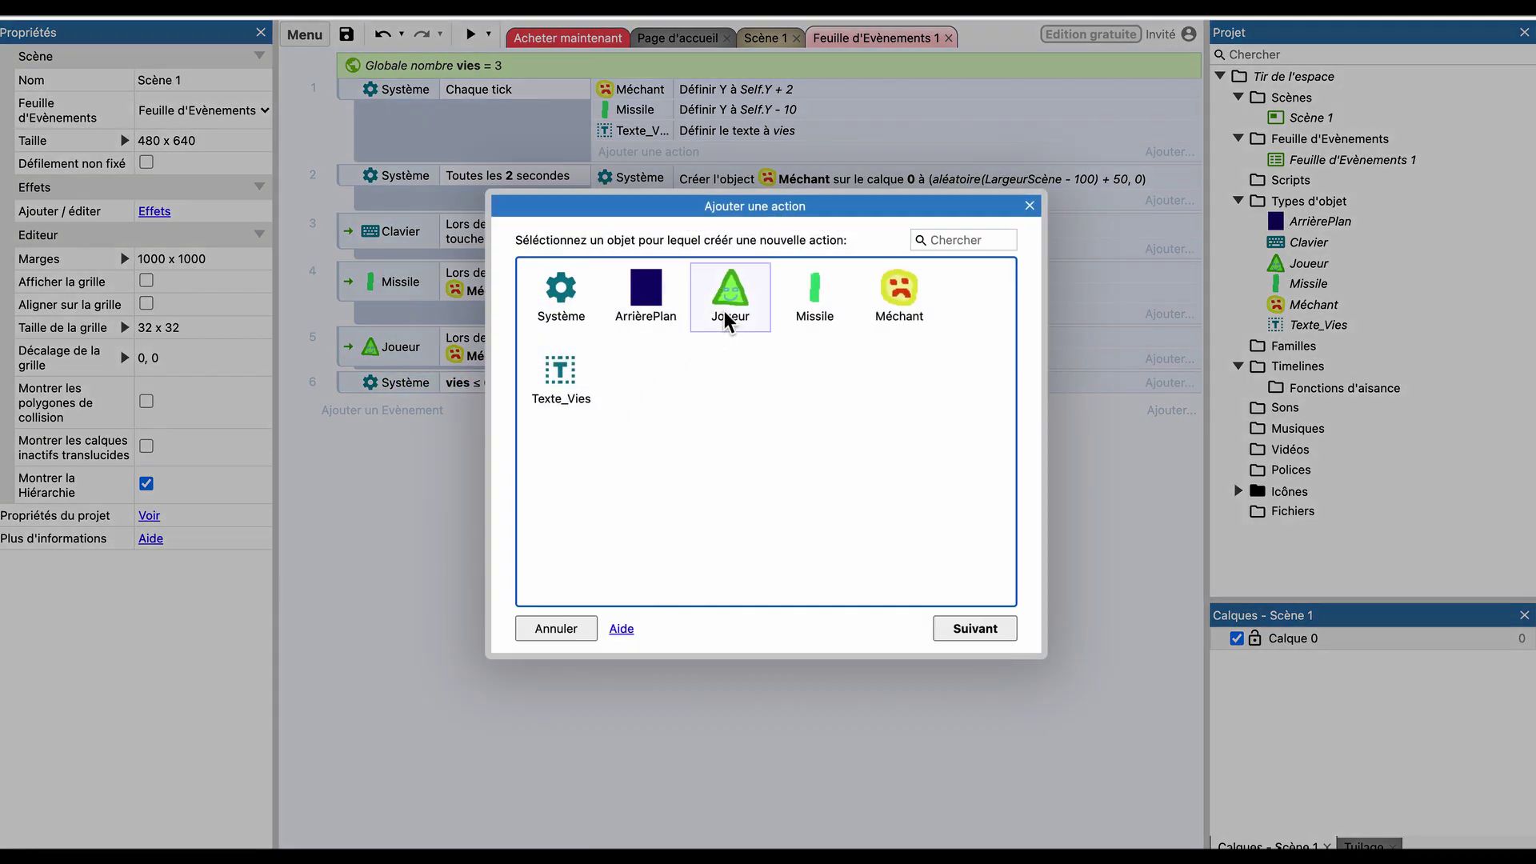
click(728, 318)
double_click(728, 318)
click(962, 240)
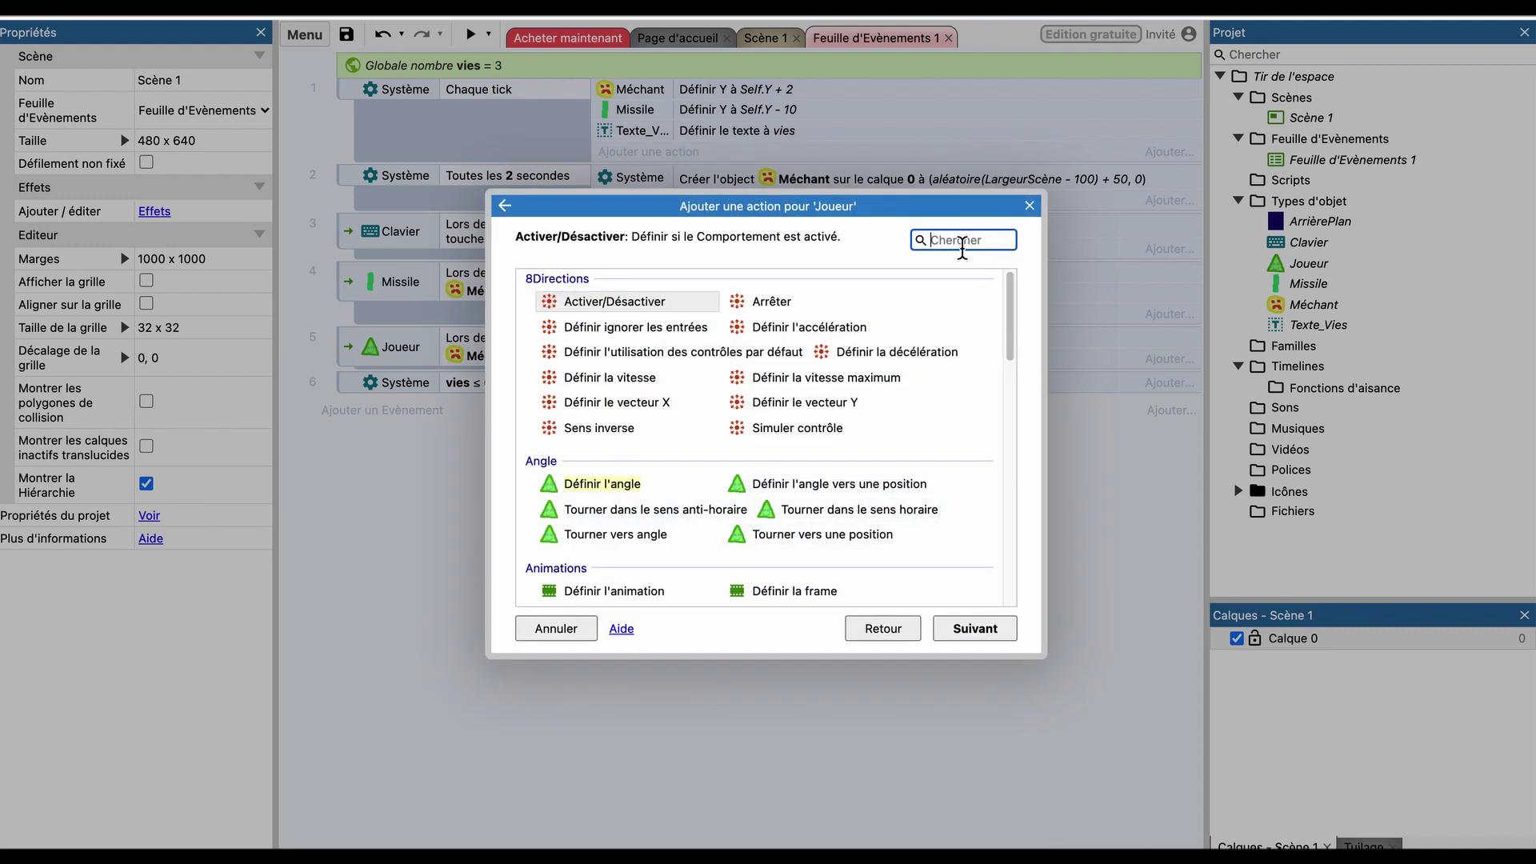
text(détr)
double_click(638, 318)
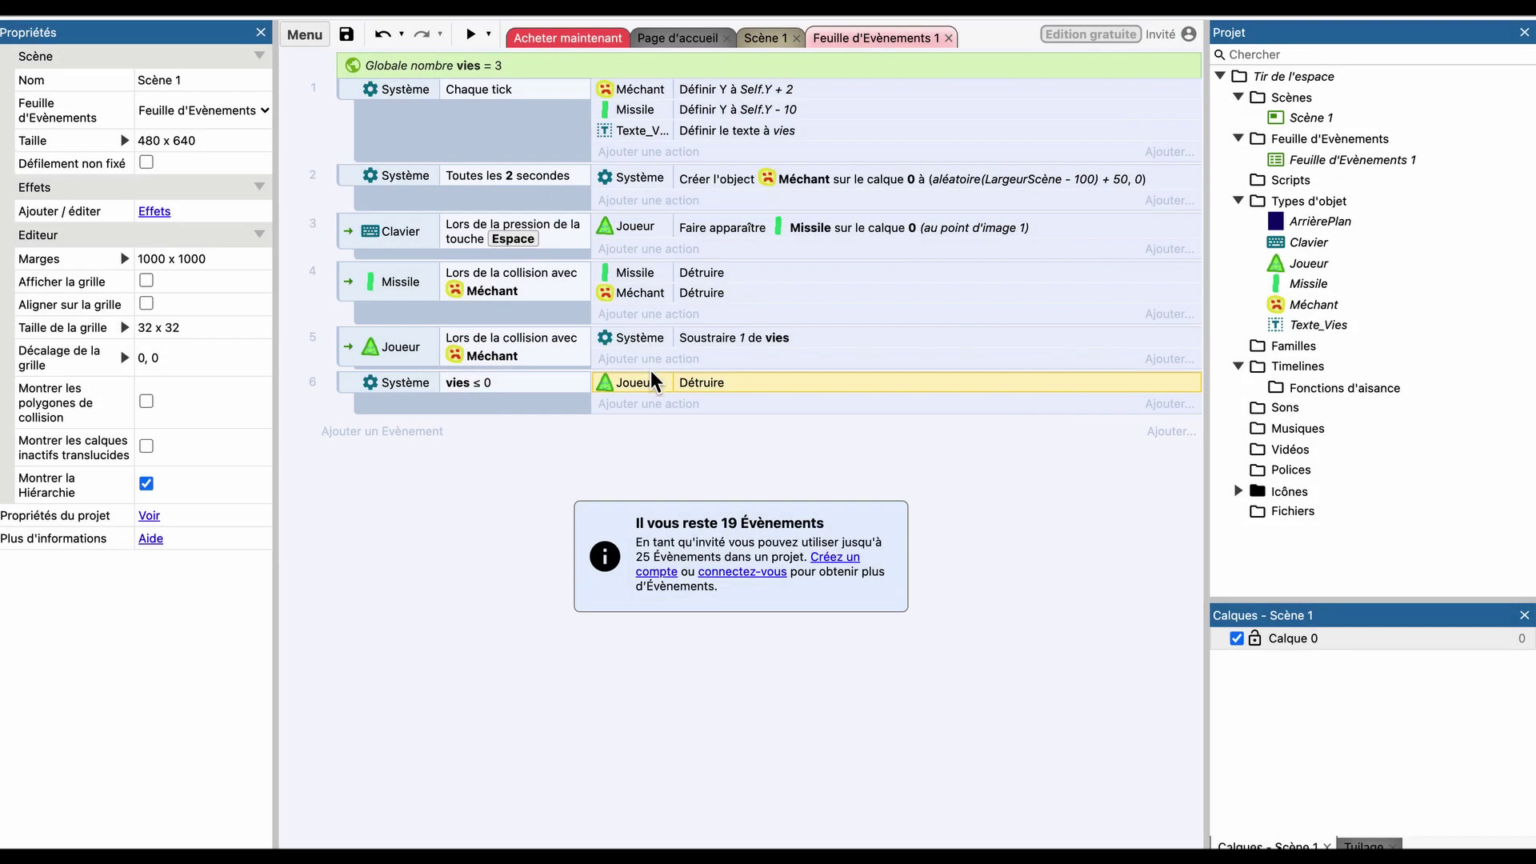
Add a Système Attendre action of 2.0 seconds to the vies ≤ 0 event.
click(644, 404)
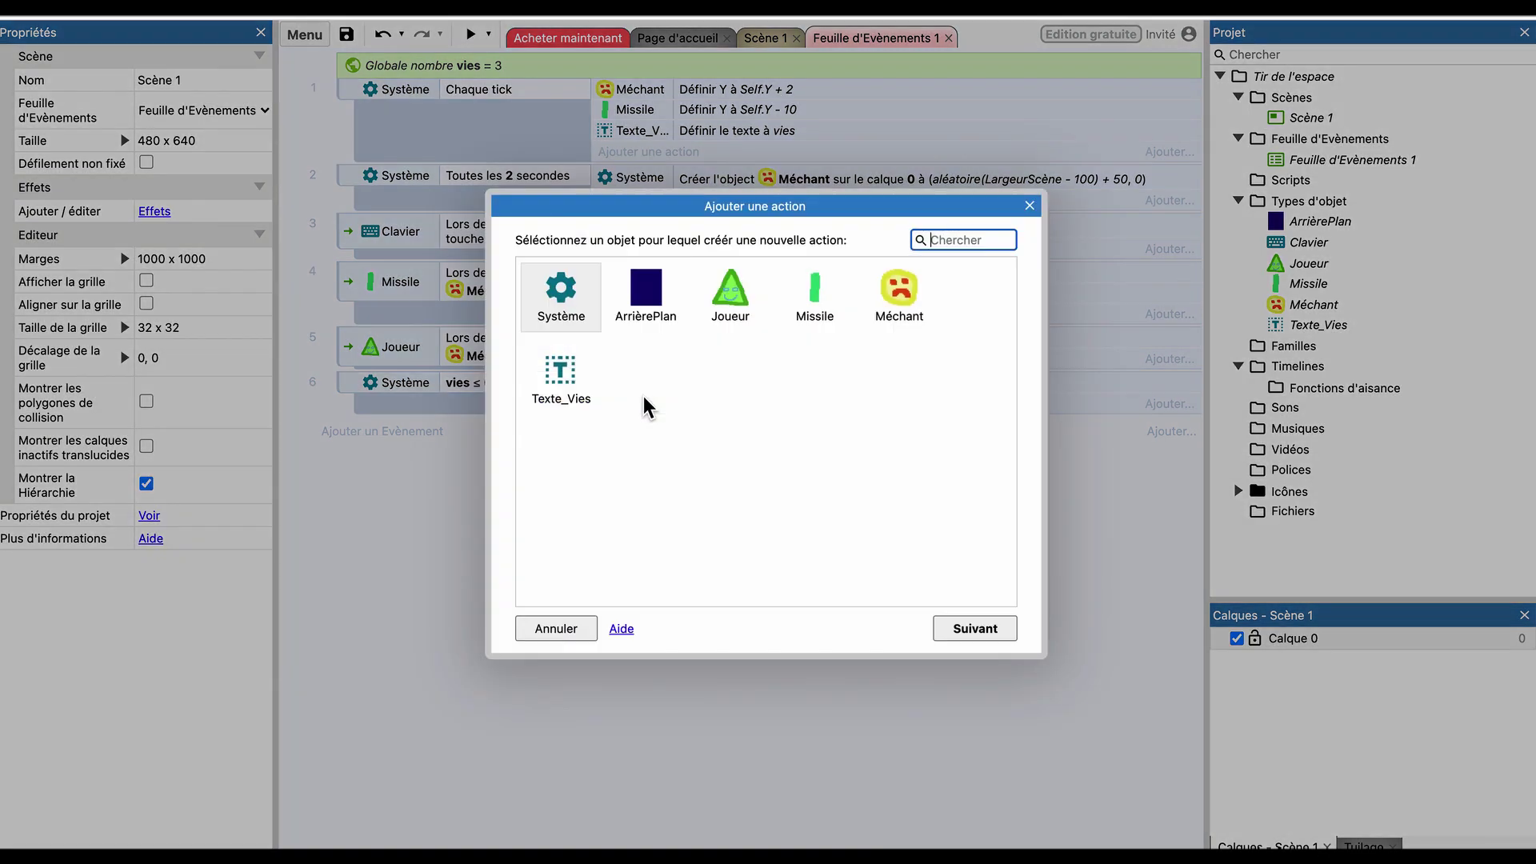
double_click(560, 292)
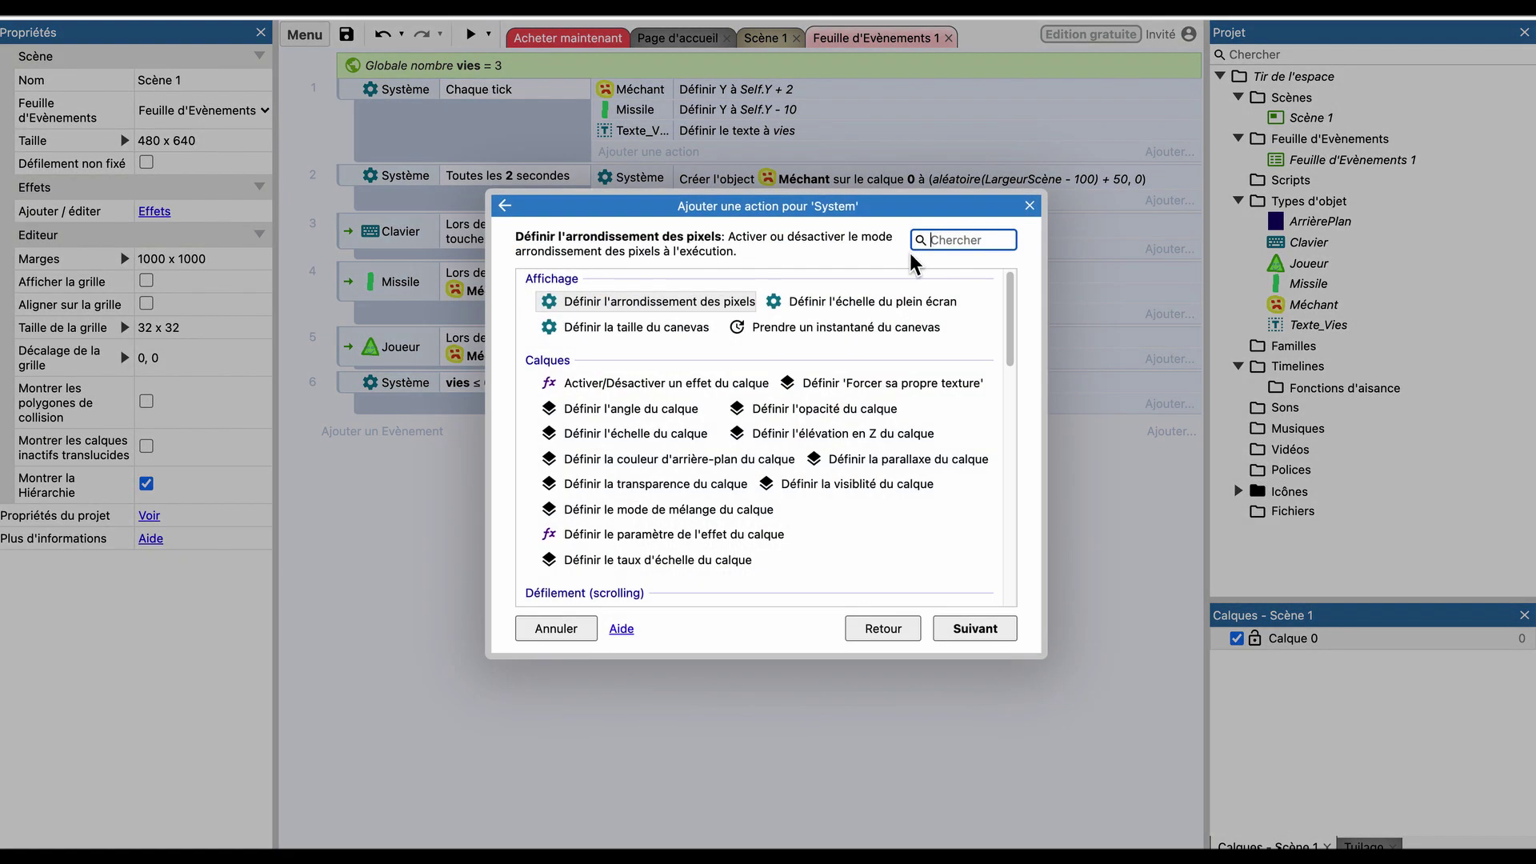
text(att)
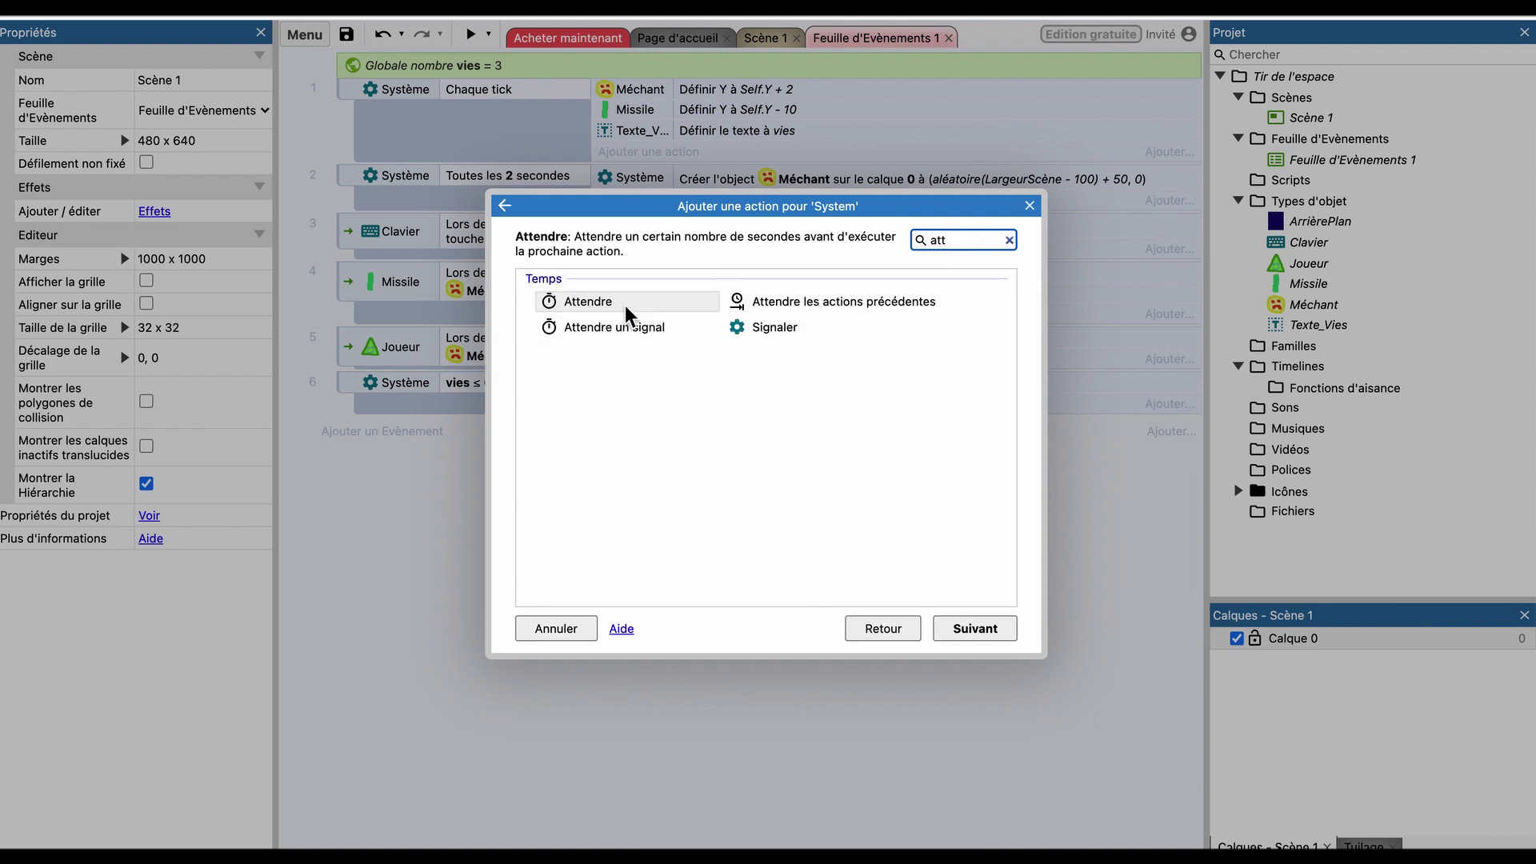
double_click(625, 311)
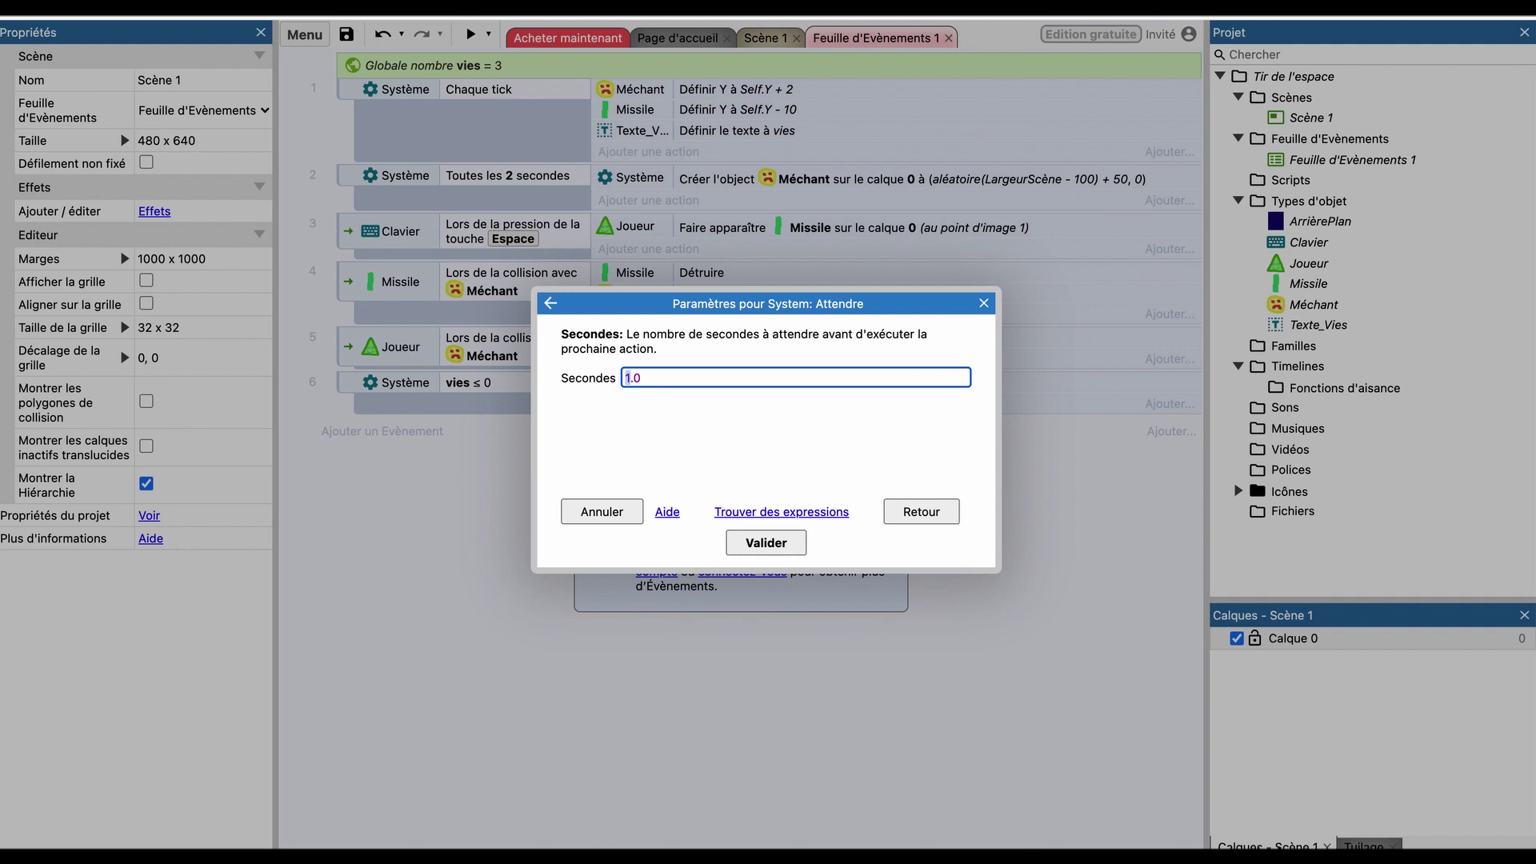
double_click(625, 378)
text(2.0)
click(766, 542)
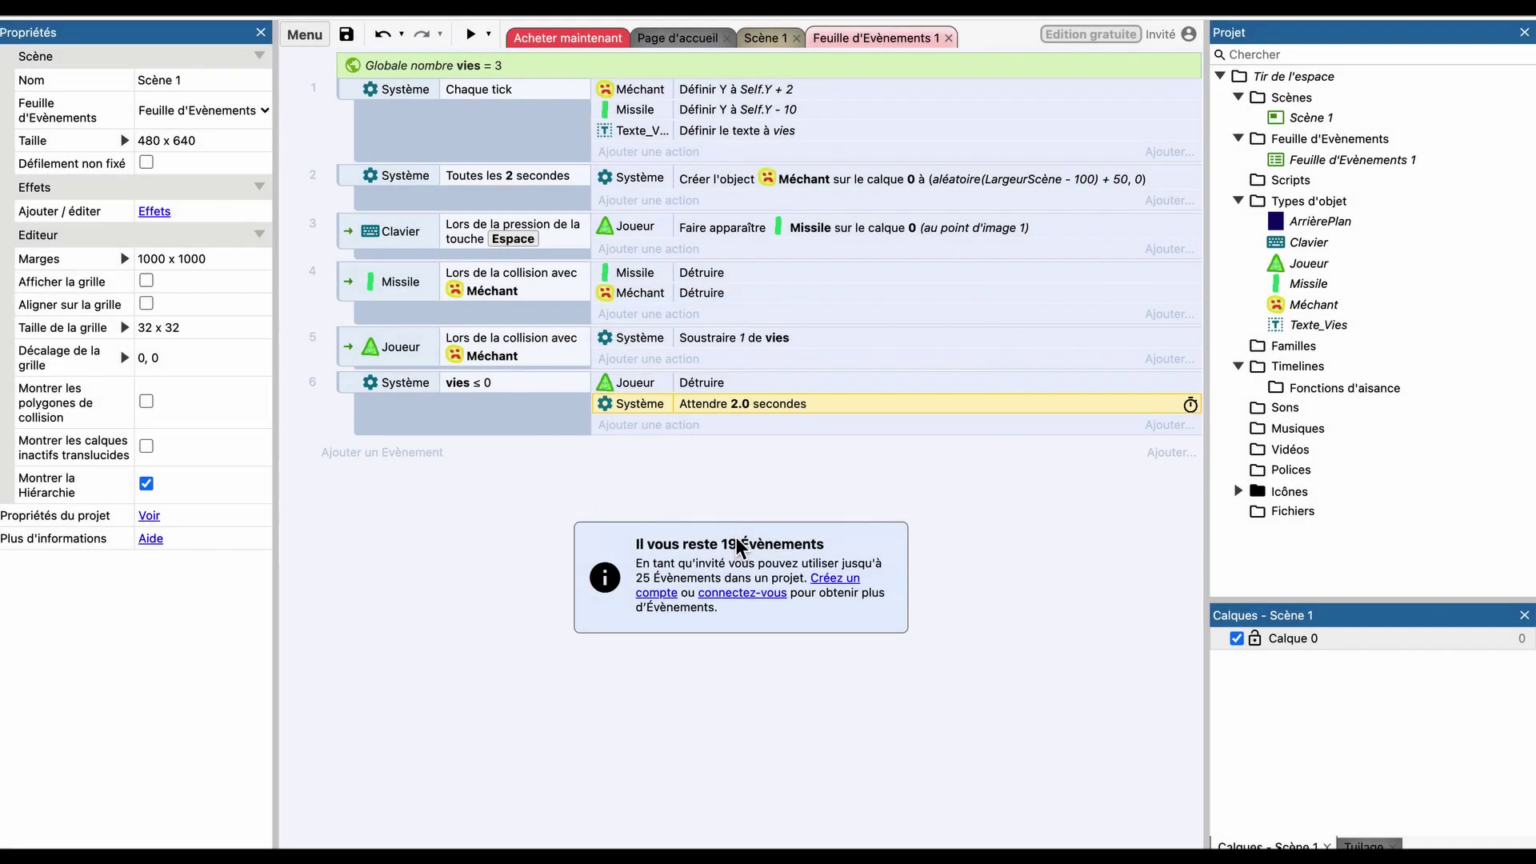
Add a Système Redémarrer la scène action after the wait in the vies ≤ 0 event.
click(657, 426)
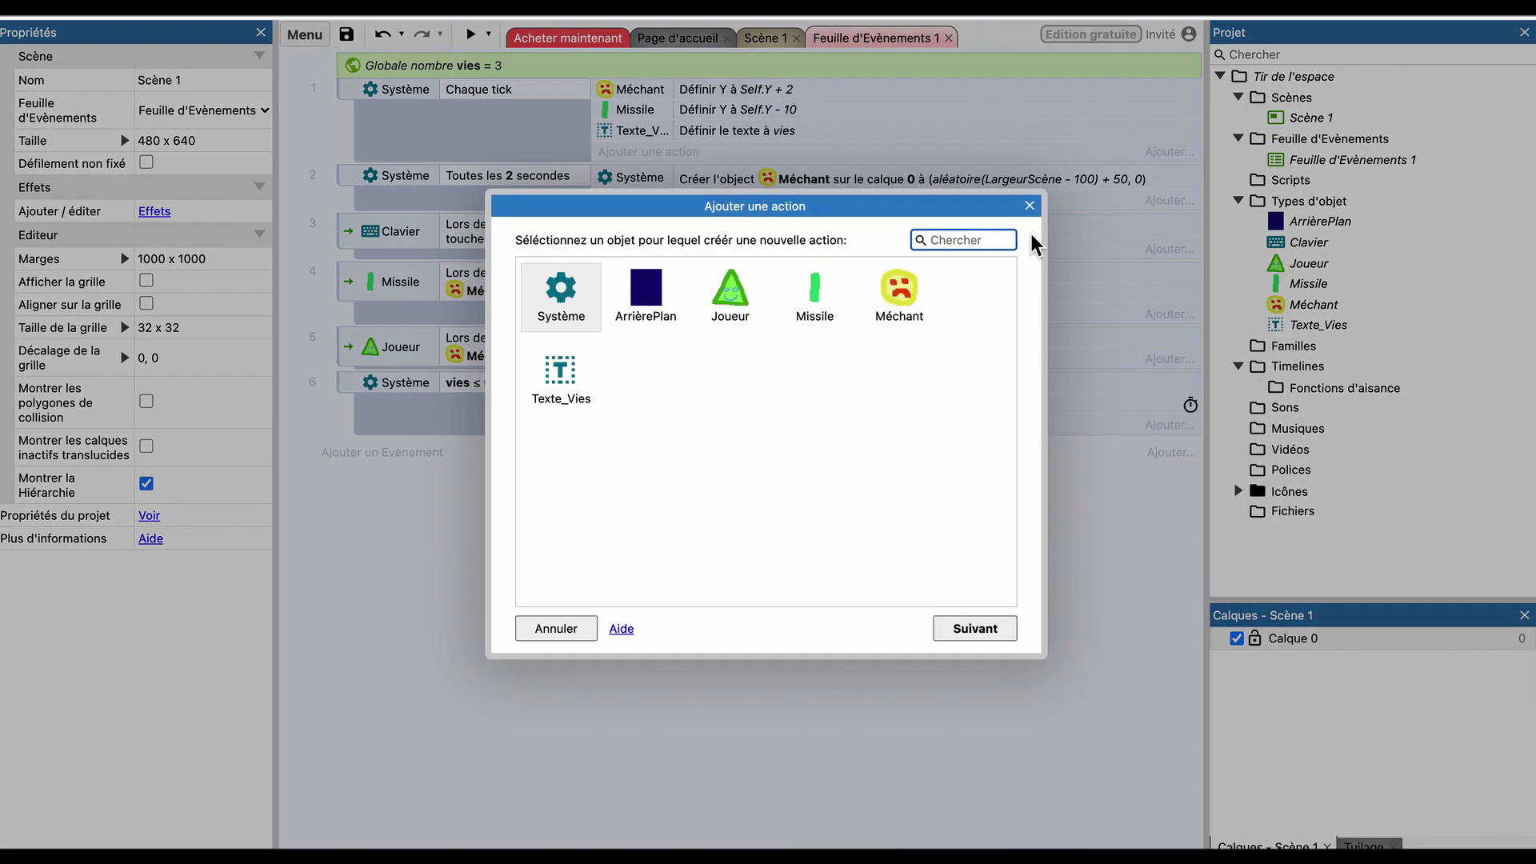
text(red)
key(BackSpace)
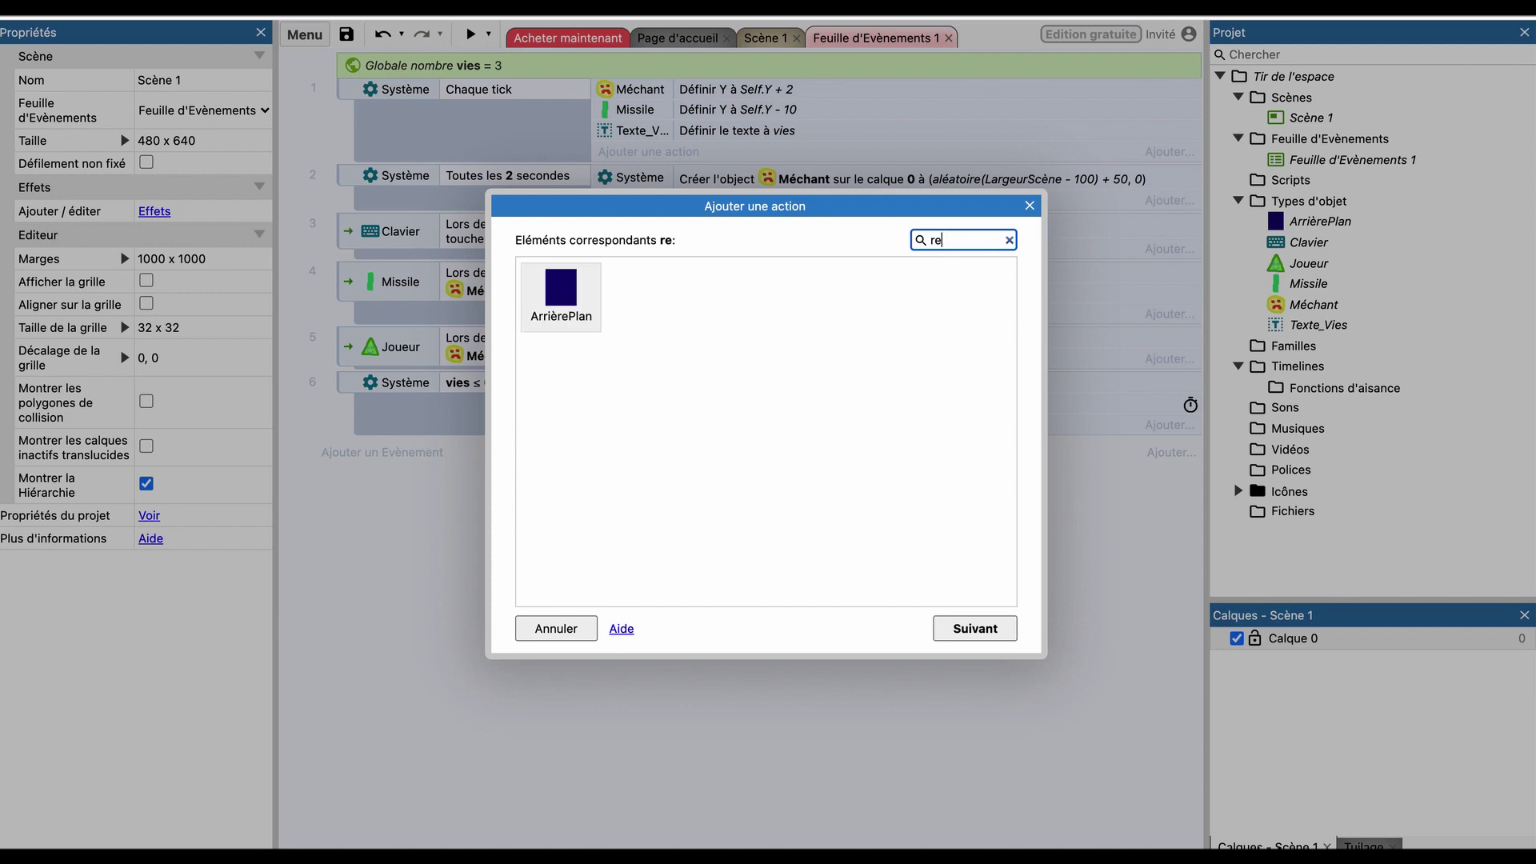
key(BackSpace)
key(BackSpace)
double_click(570, 298)
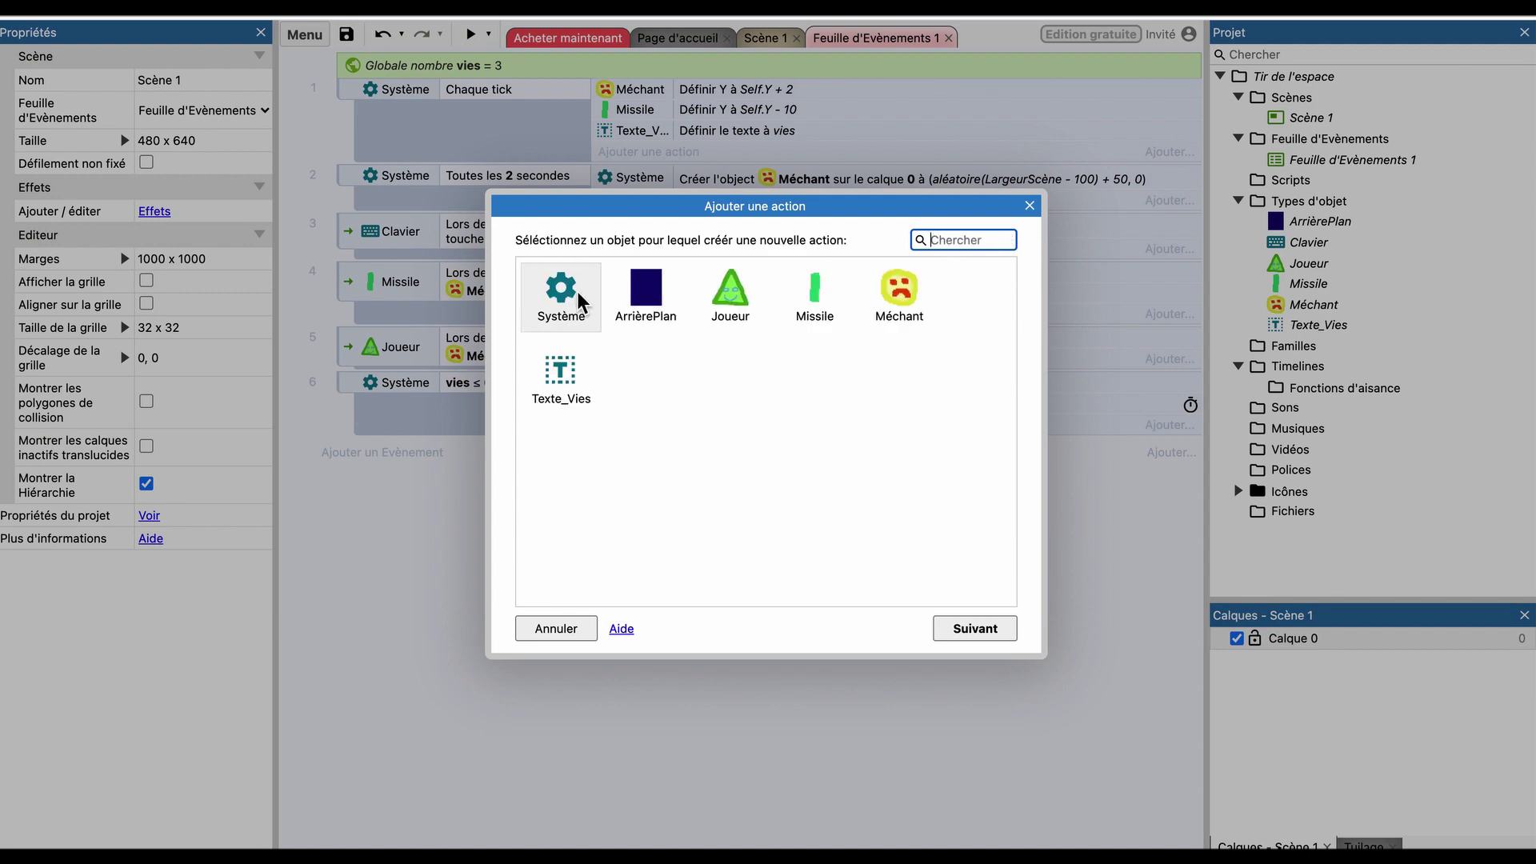
text(redé)
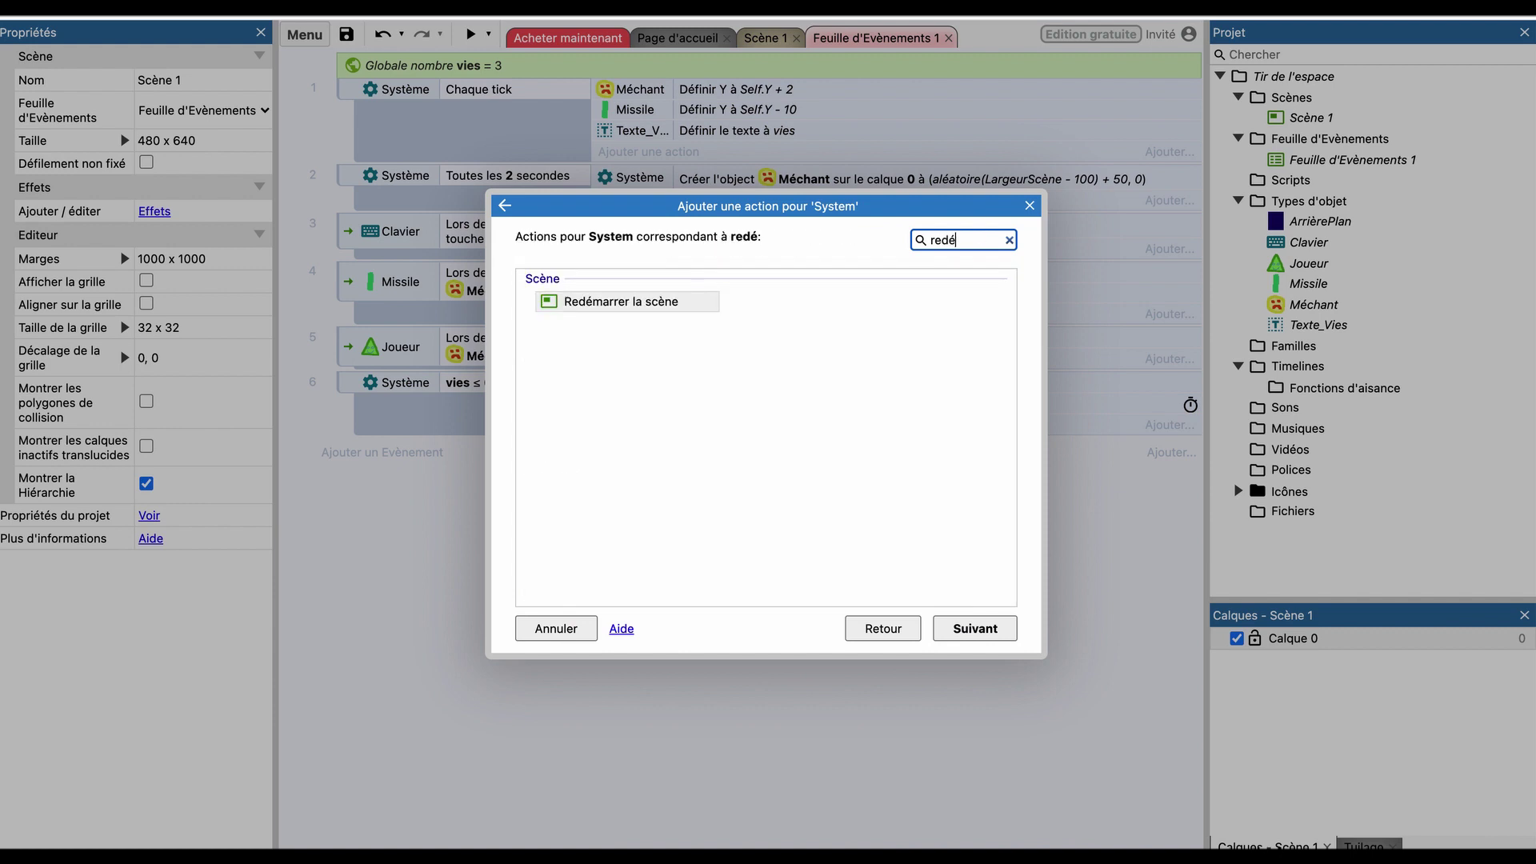
double_click(587, 299)
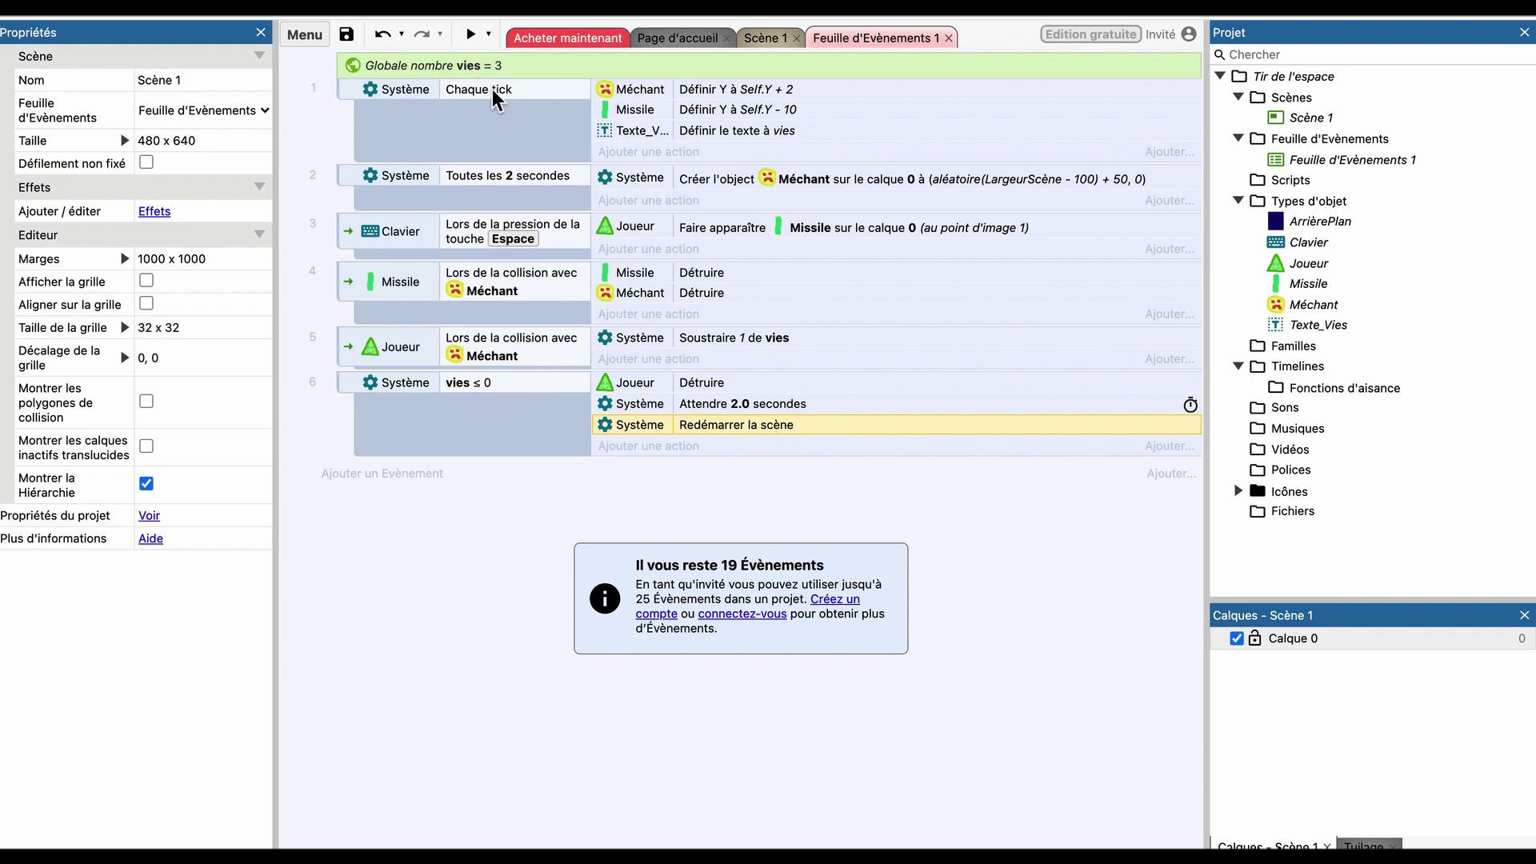
double_click(779, 90)
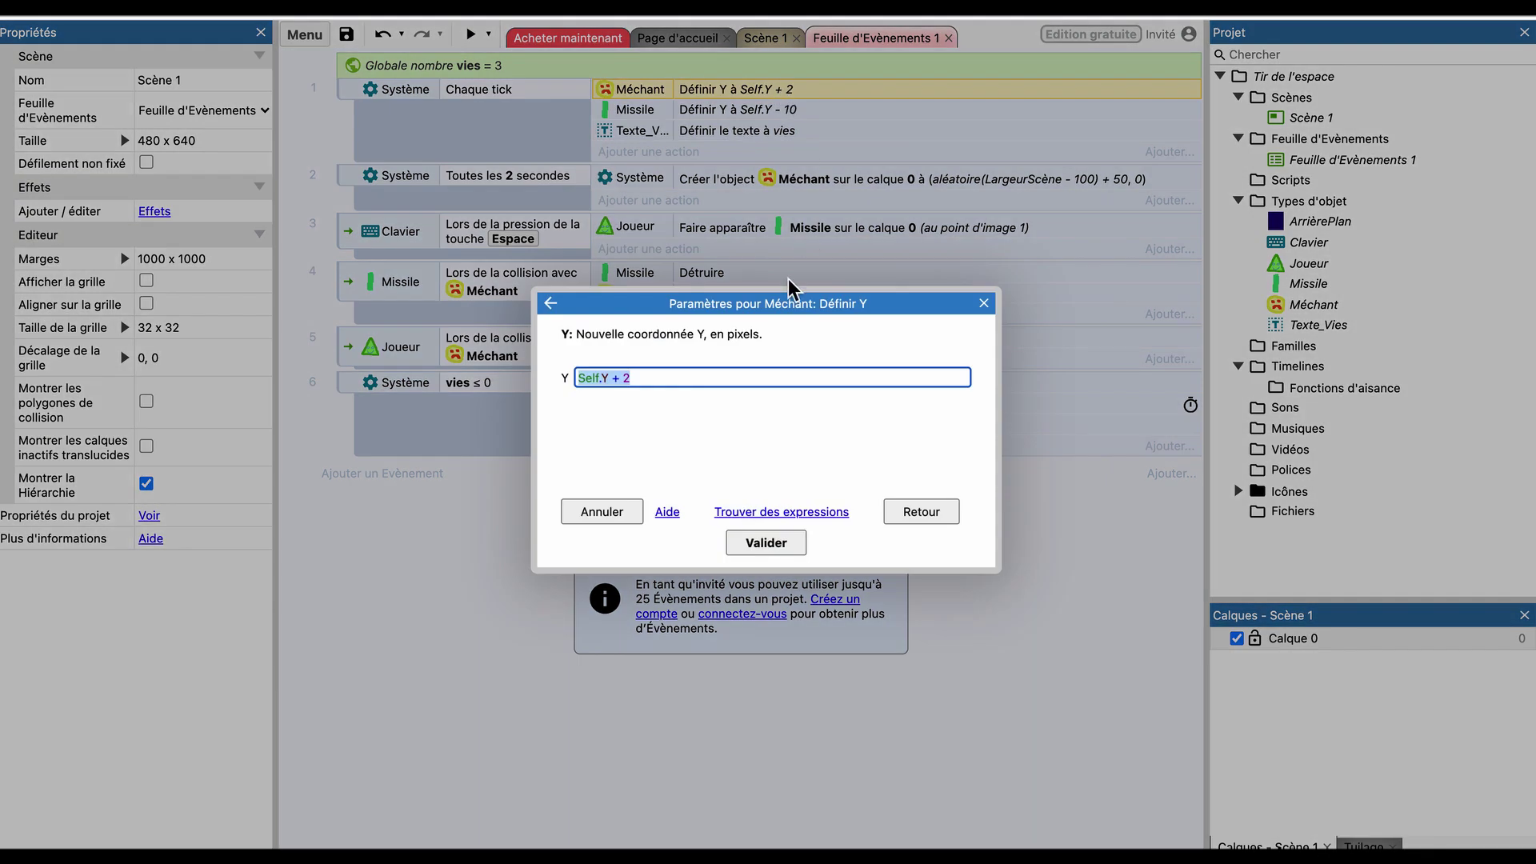
click(766, 543)
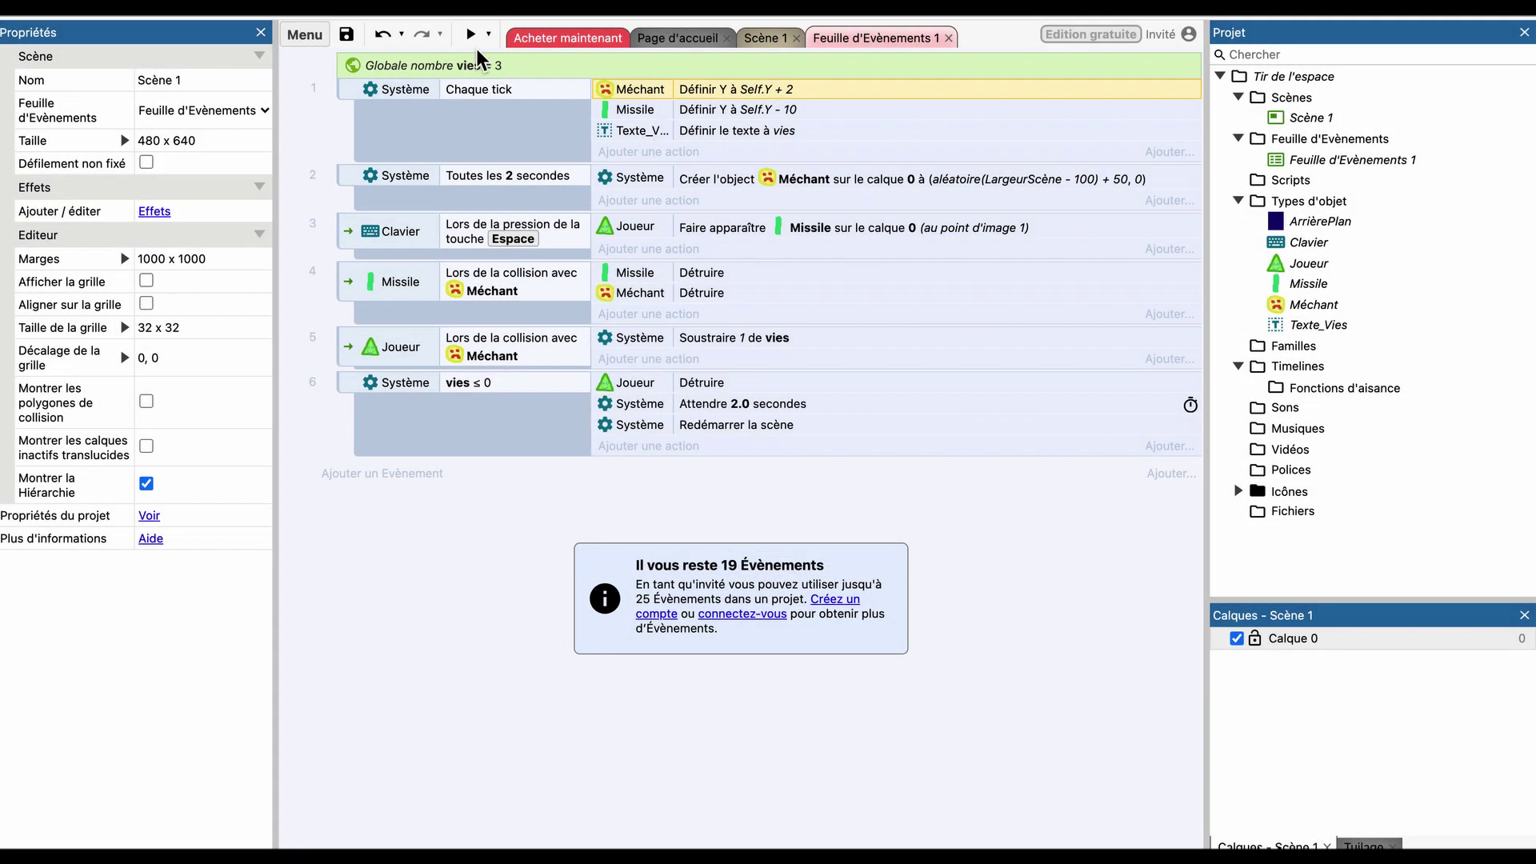
Test the game over in the preview by moving the player into enemies until no lives are left, and close it.
click(469, 35)
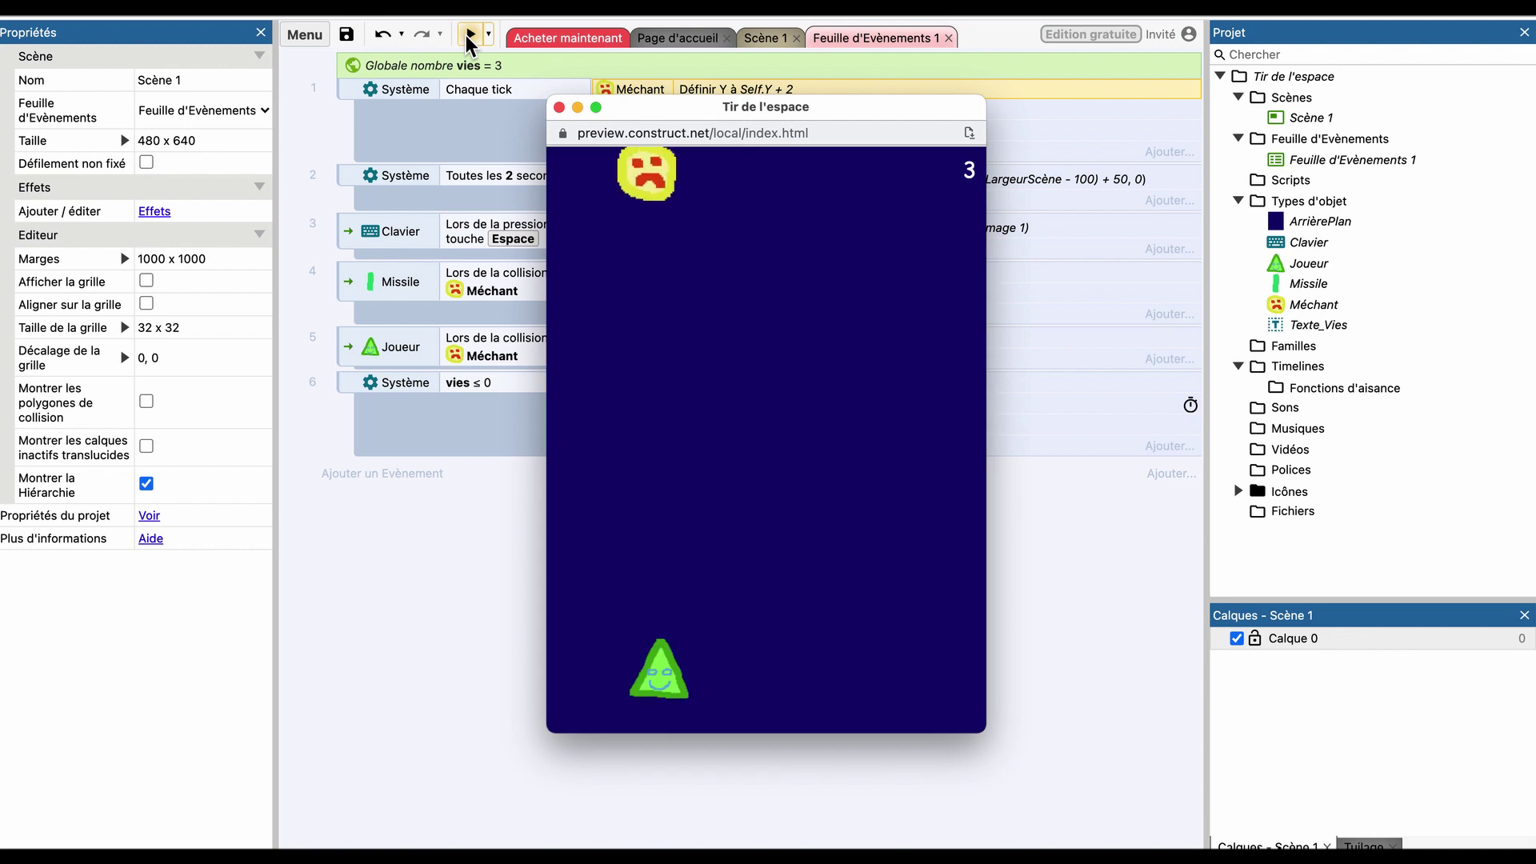
key(Right)
key(Left)
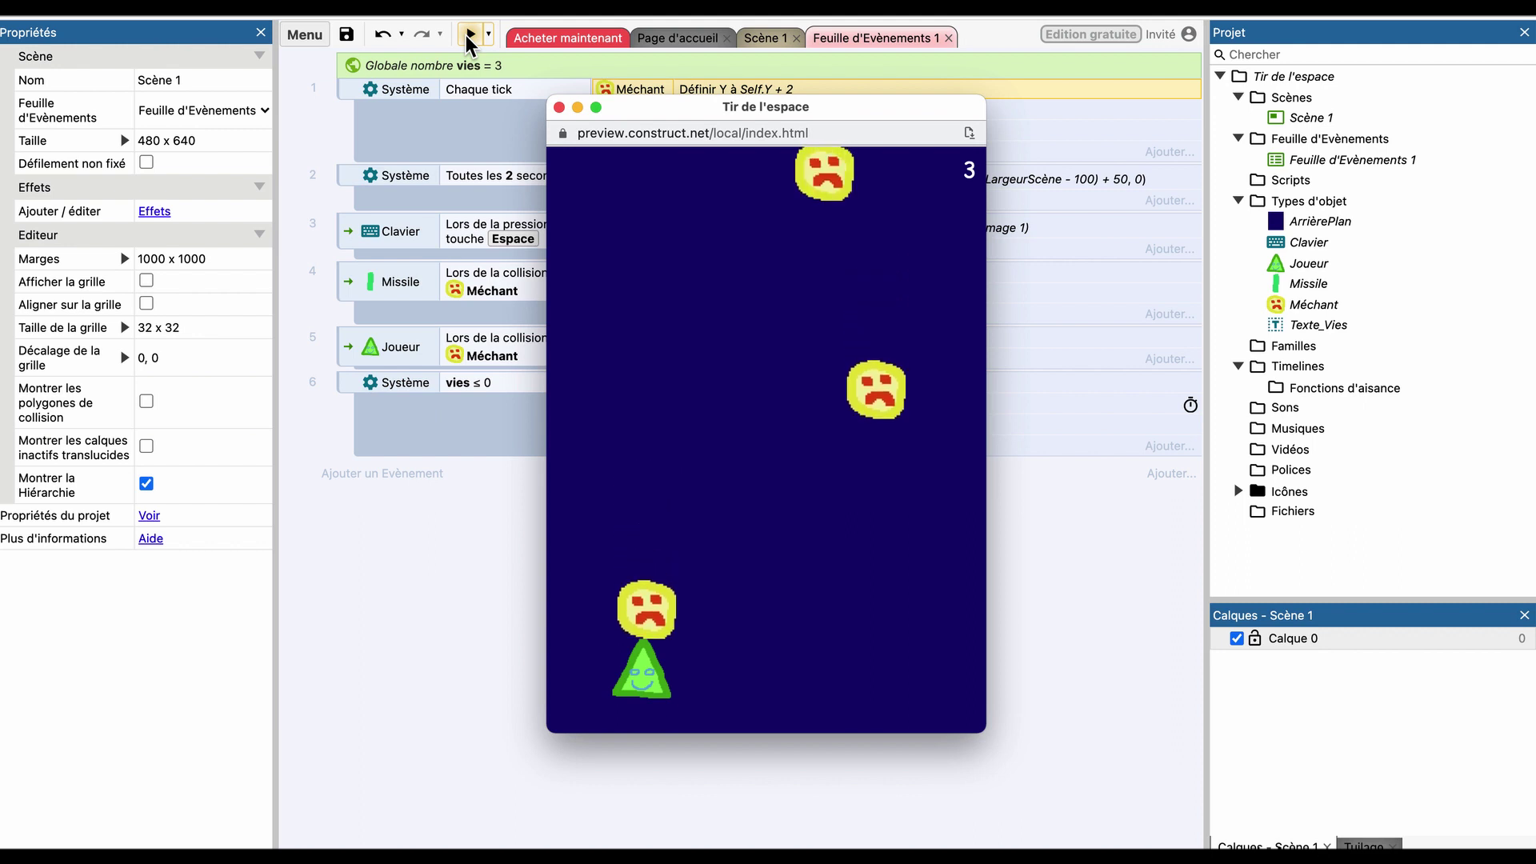
key(Right)
key(Right)
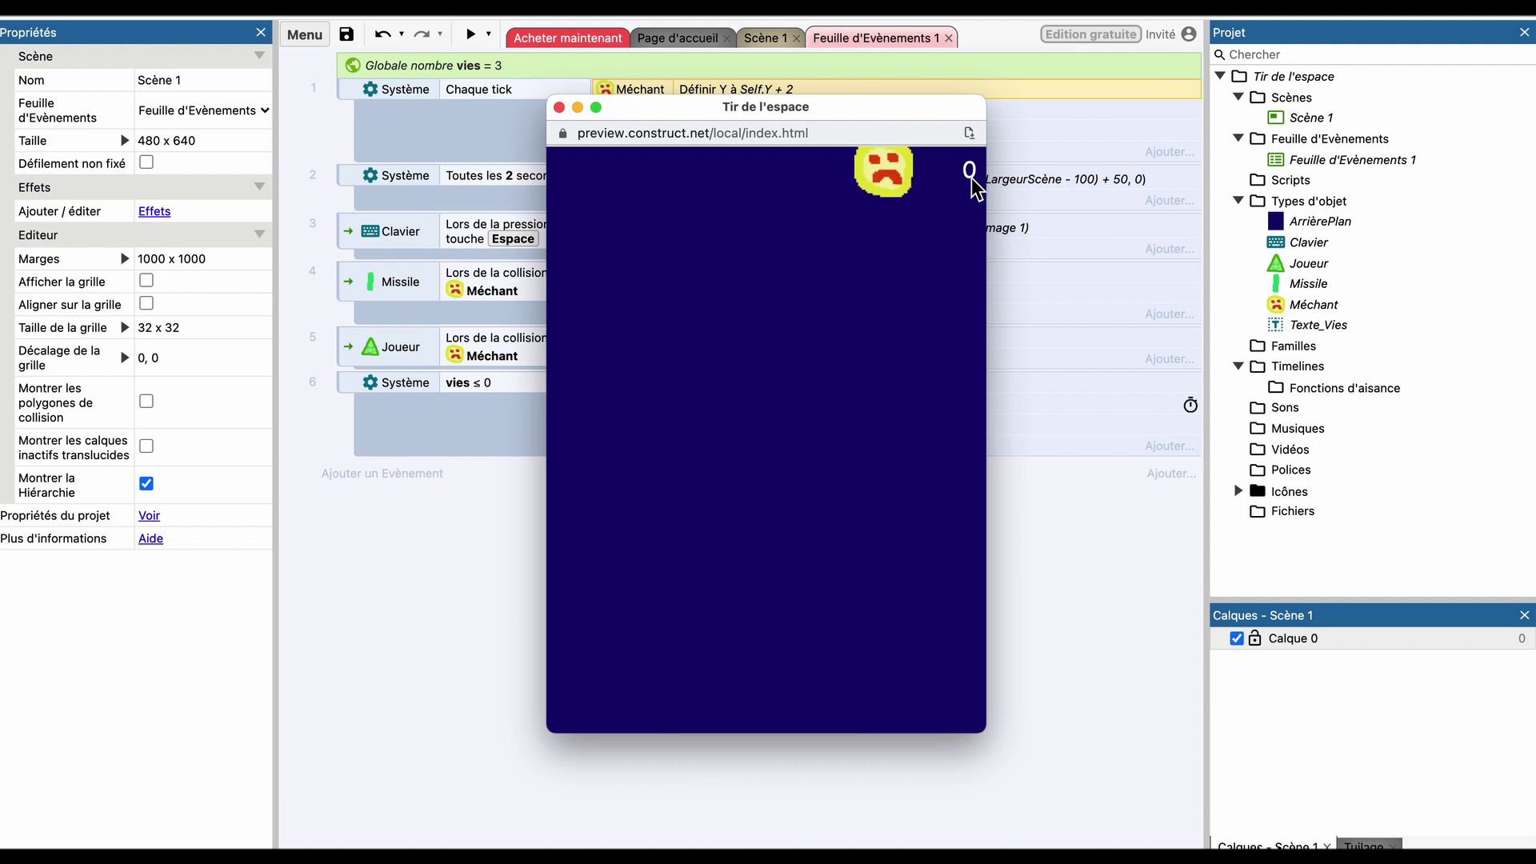
click(560, 107)
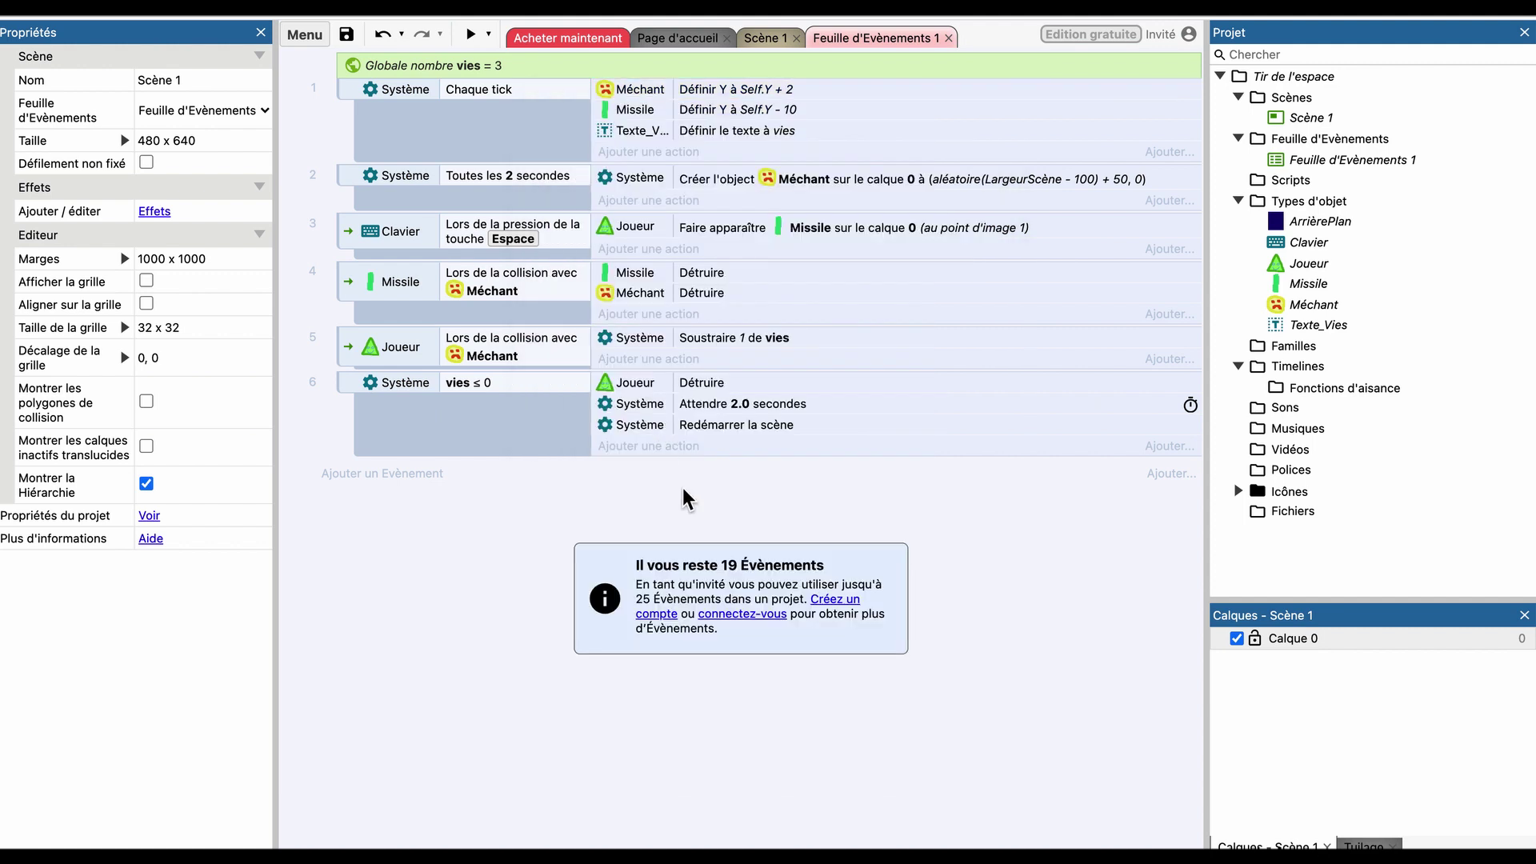
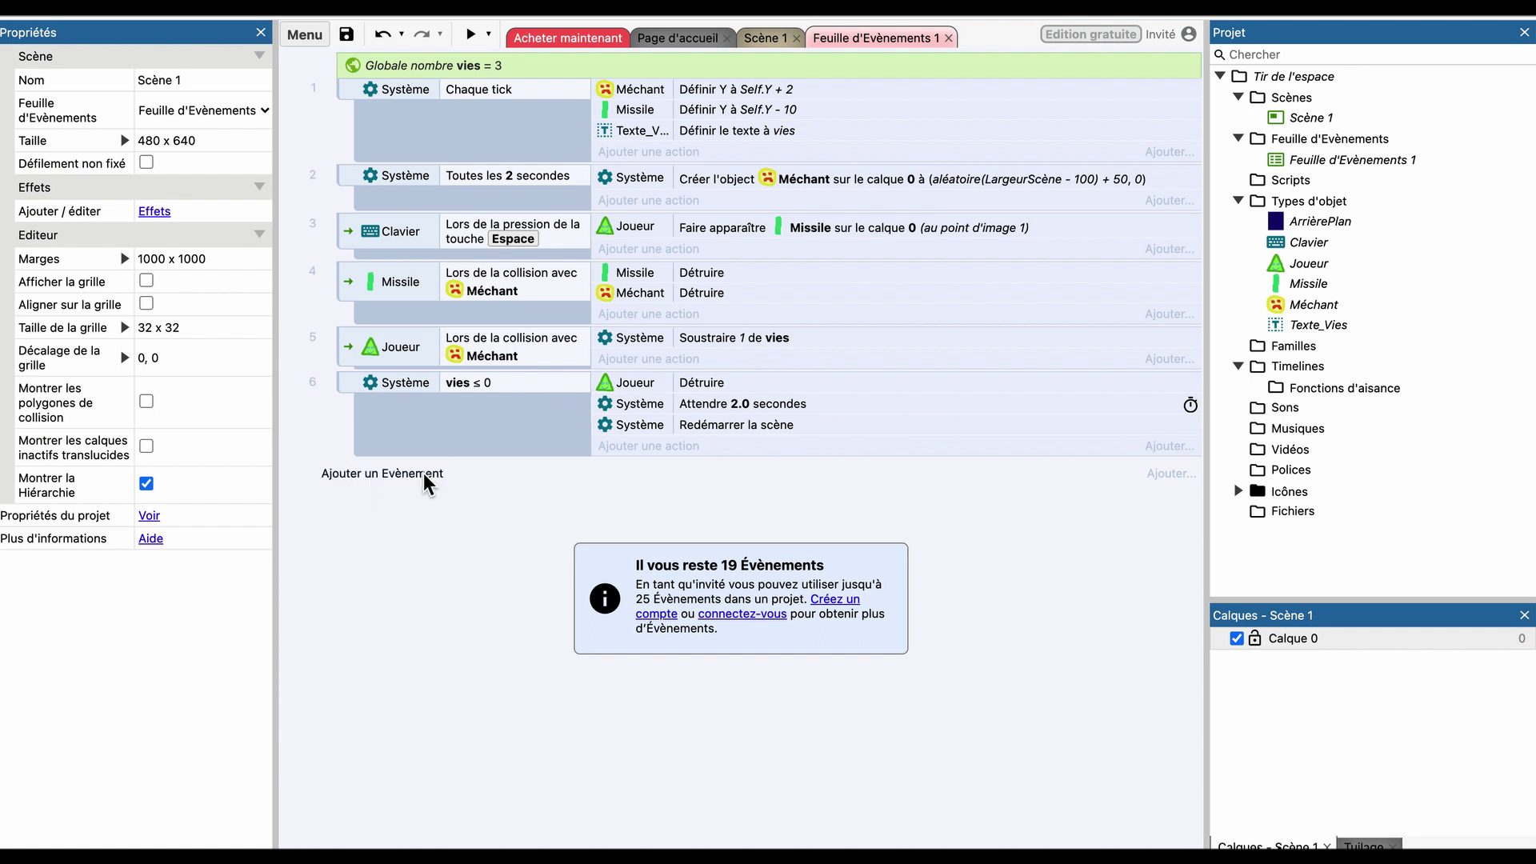
Add a Système Au démarrage de la scène event and move it above the Chaque tick event.
click(399, 480)
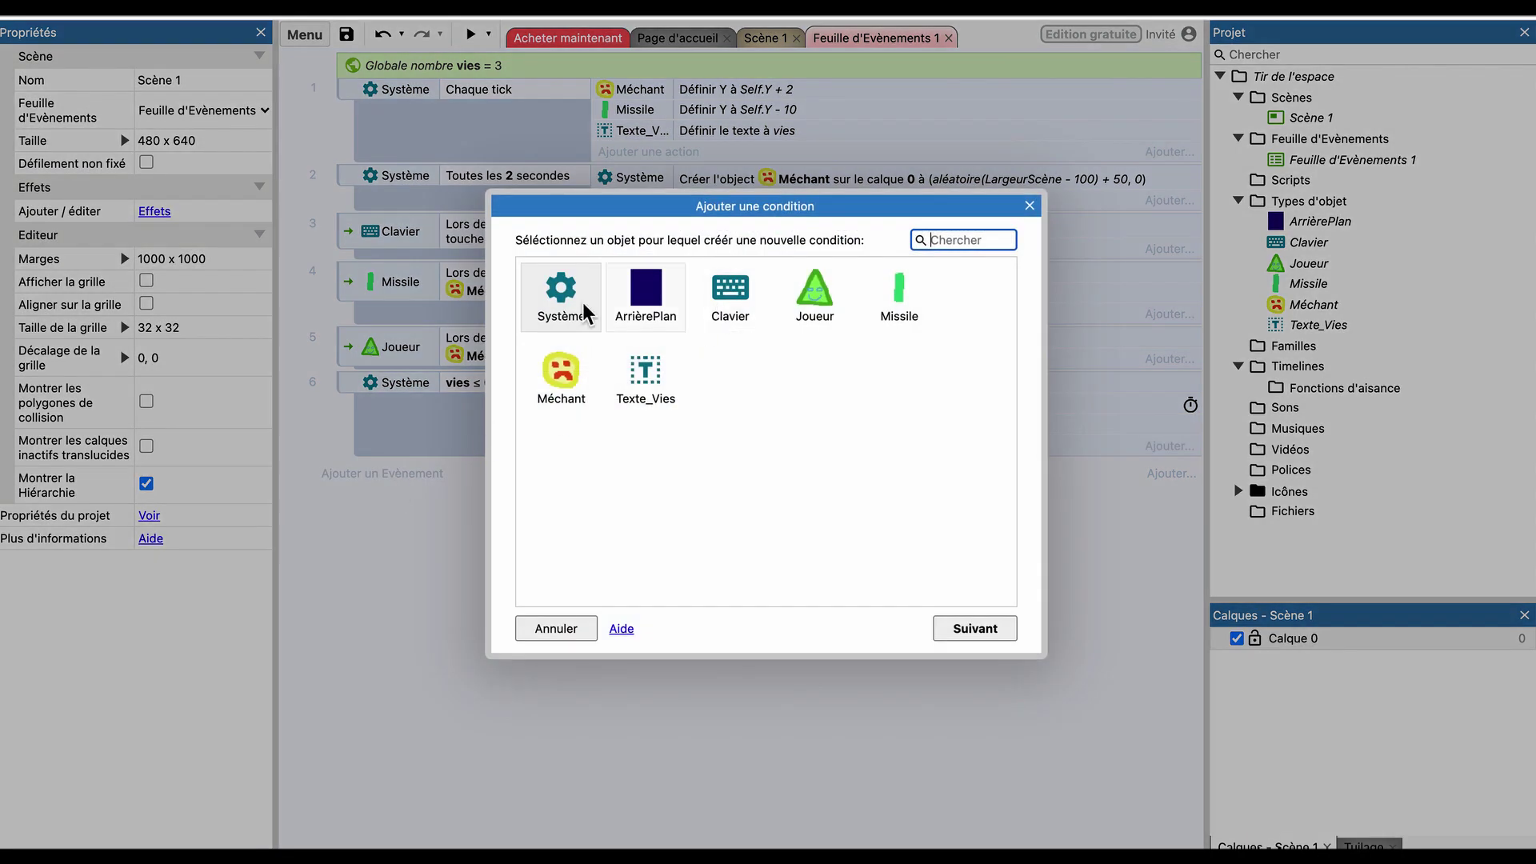
double_click(559, 295)
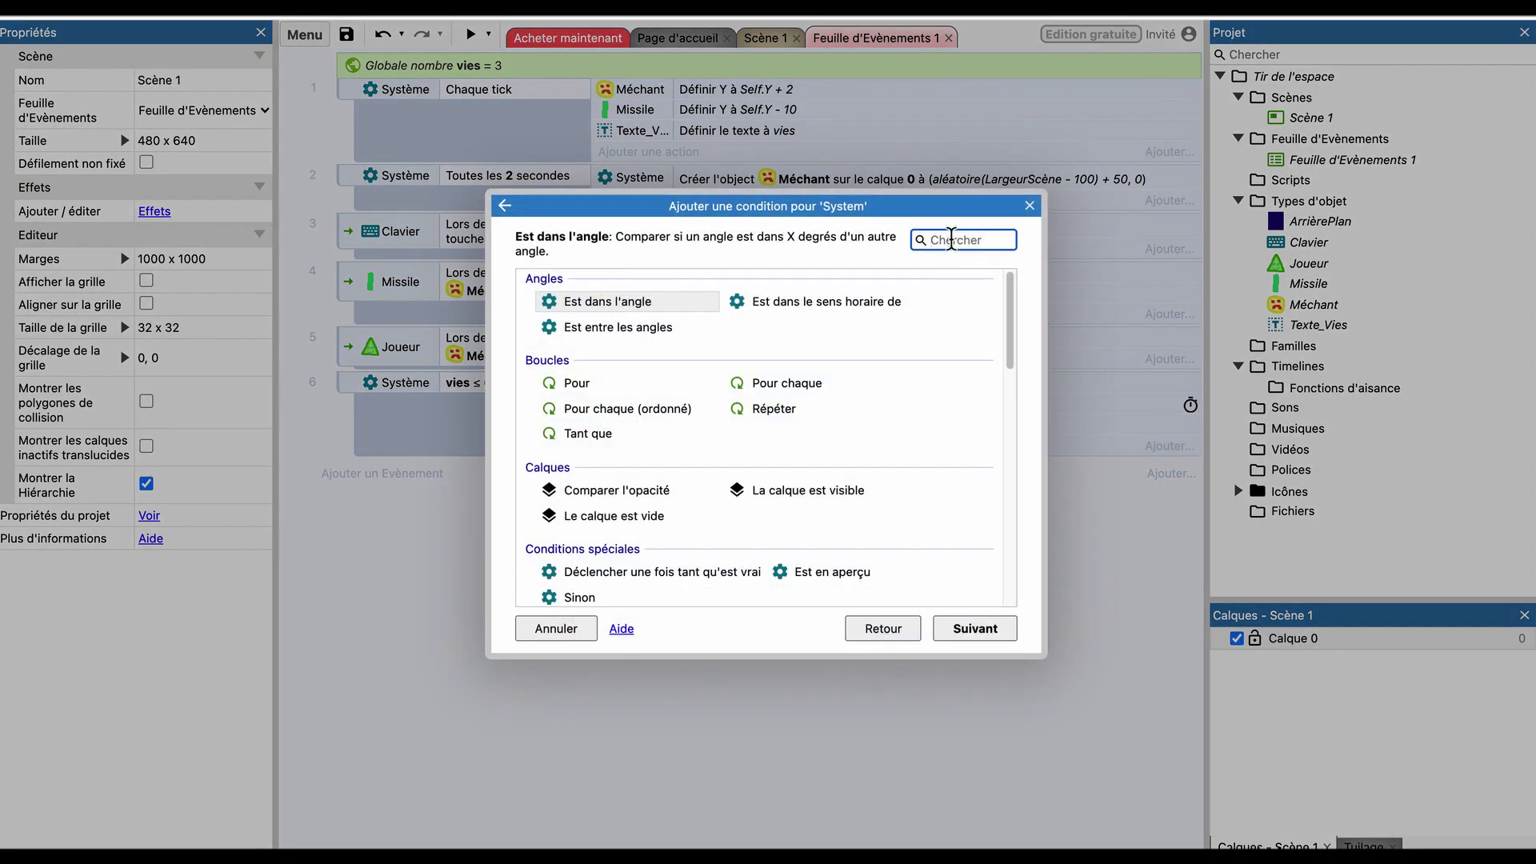
text(dé)
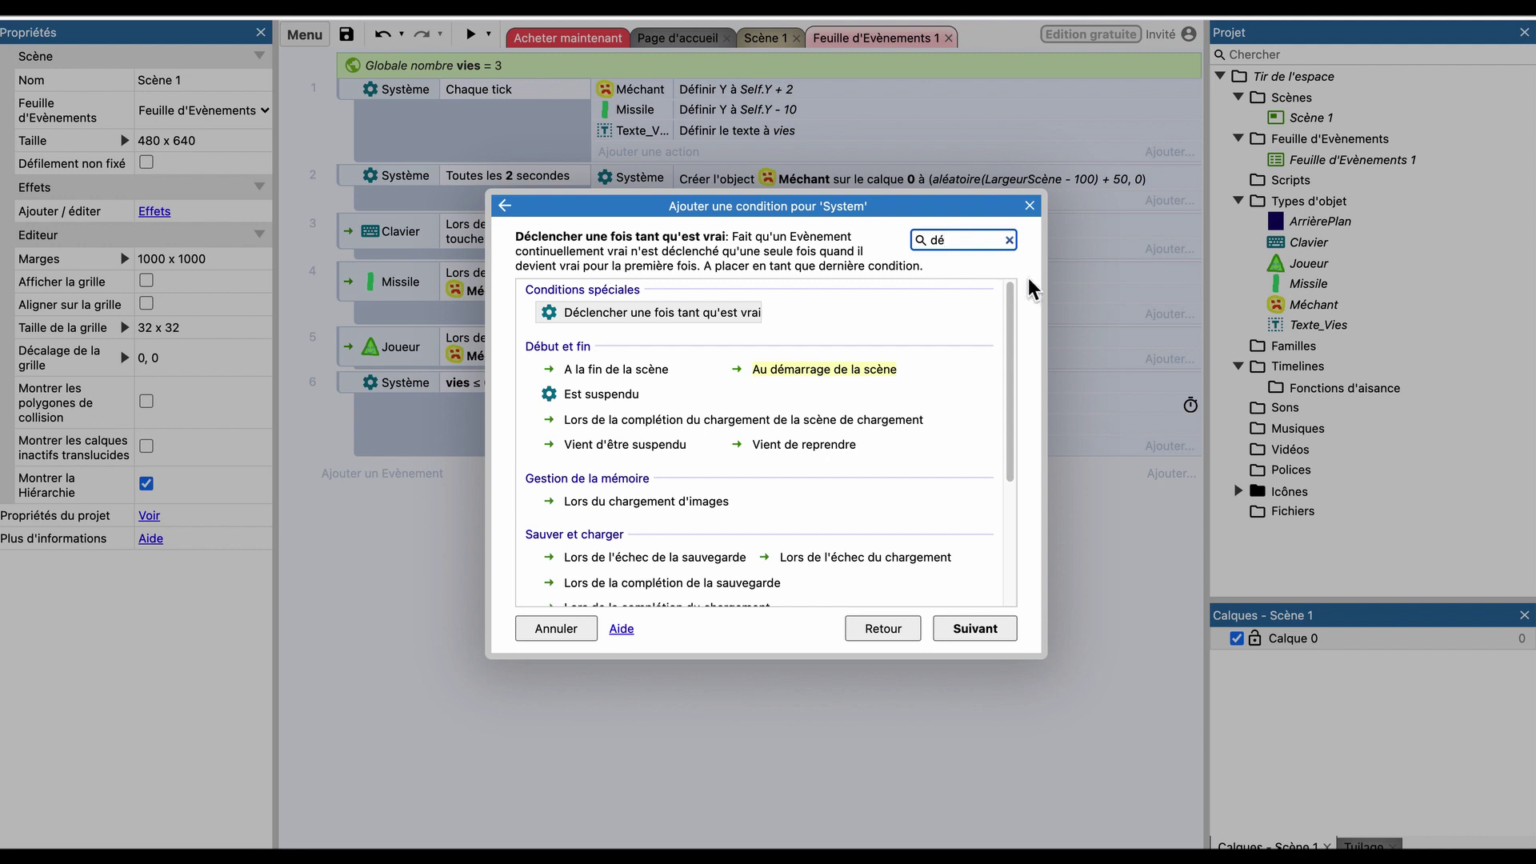
click(864, 369)
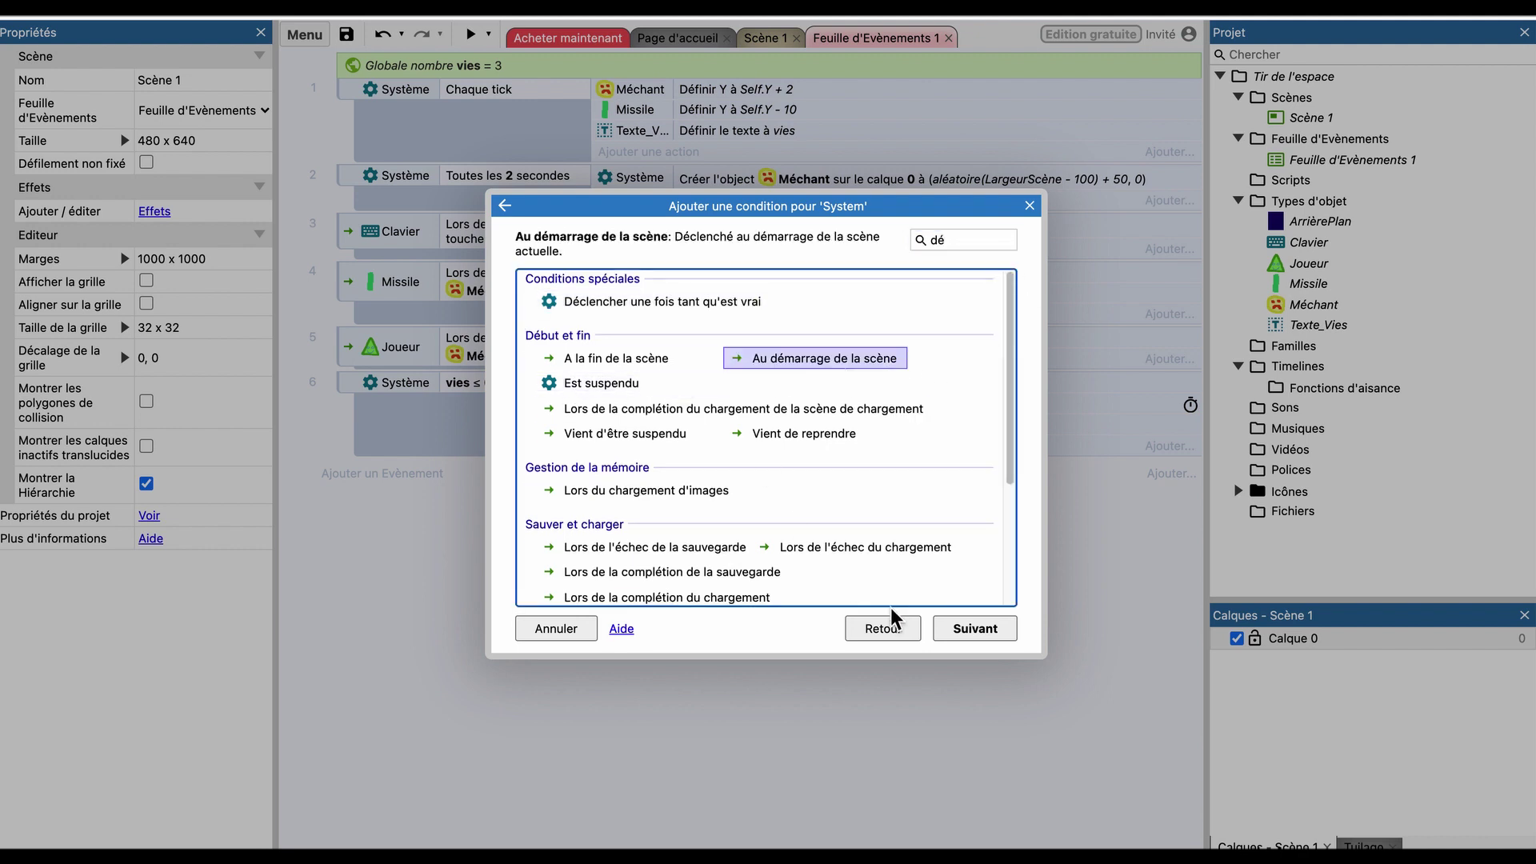
double_click(829, 358)
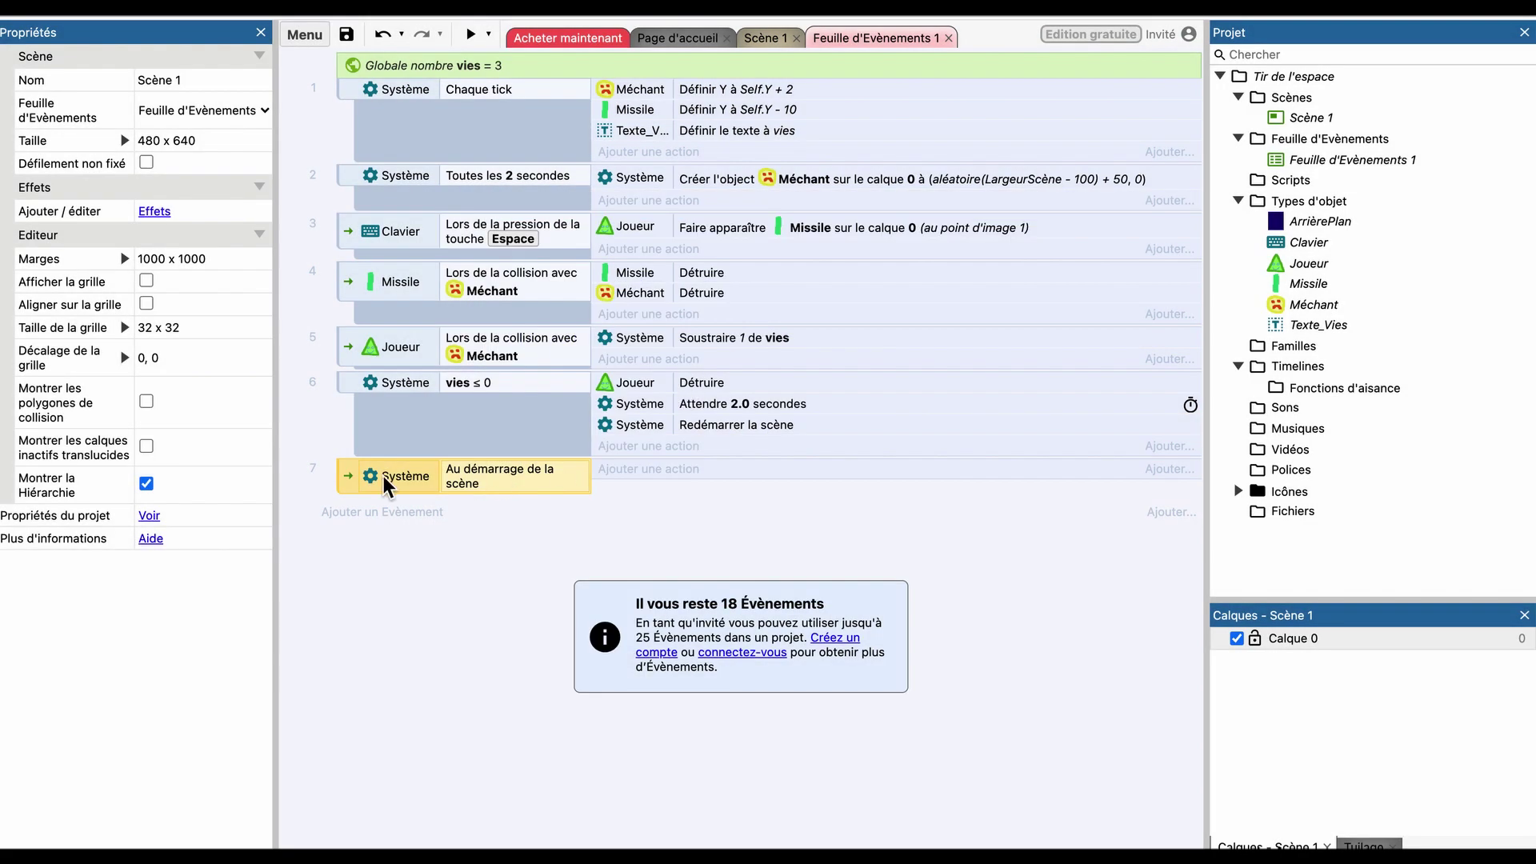
click(340, 468)
drag(345, 136, 339, 89)
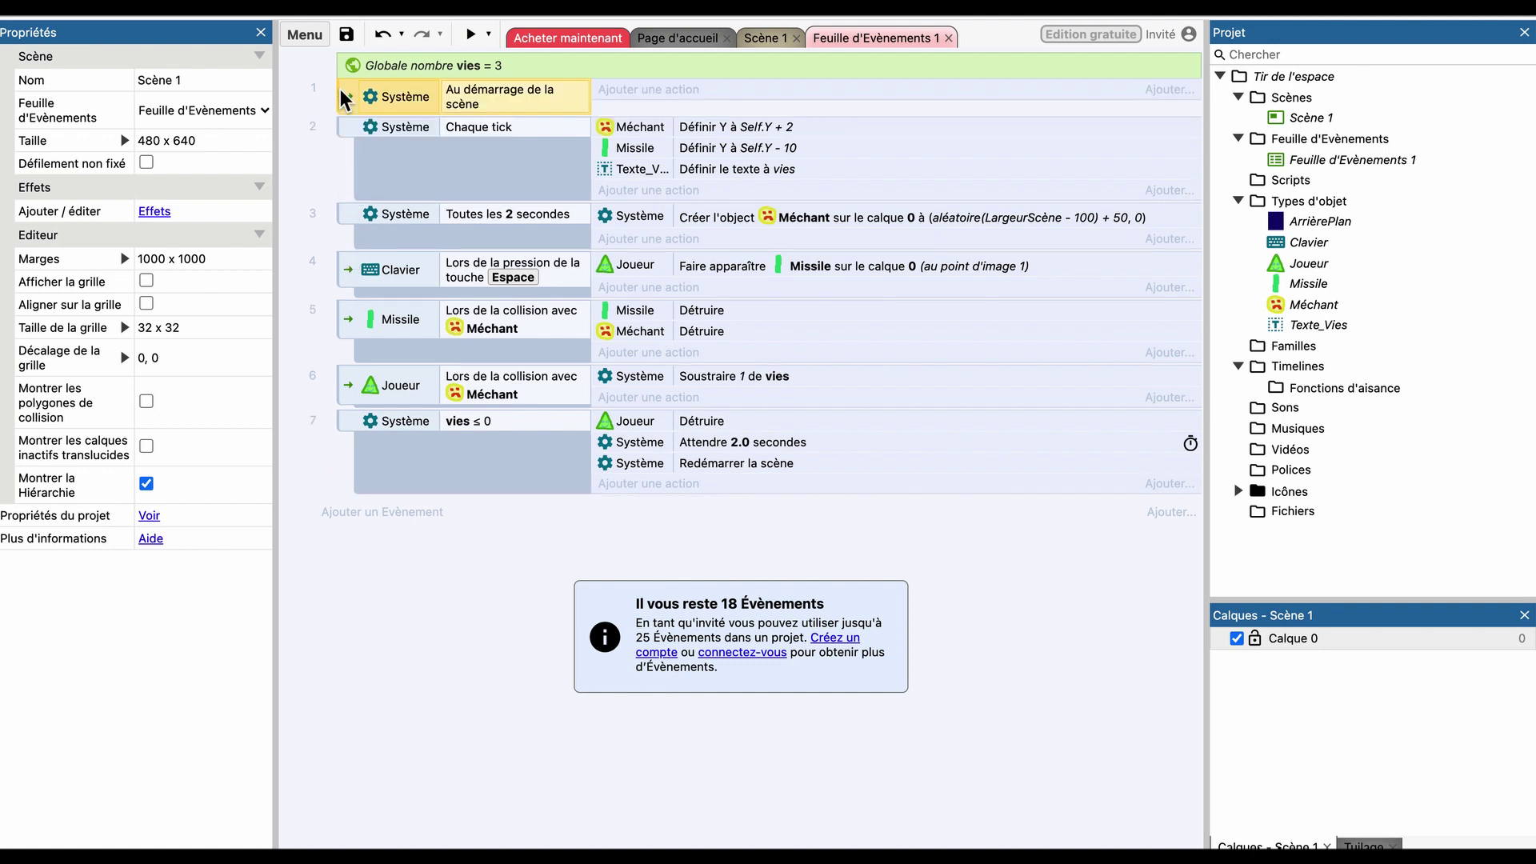
Add a Système Définir la valeur action that sets vies to 3 in the Au démarrage de la scène event.
click(642, 90)
click(557, 304)
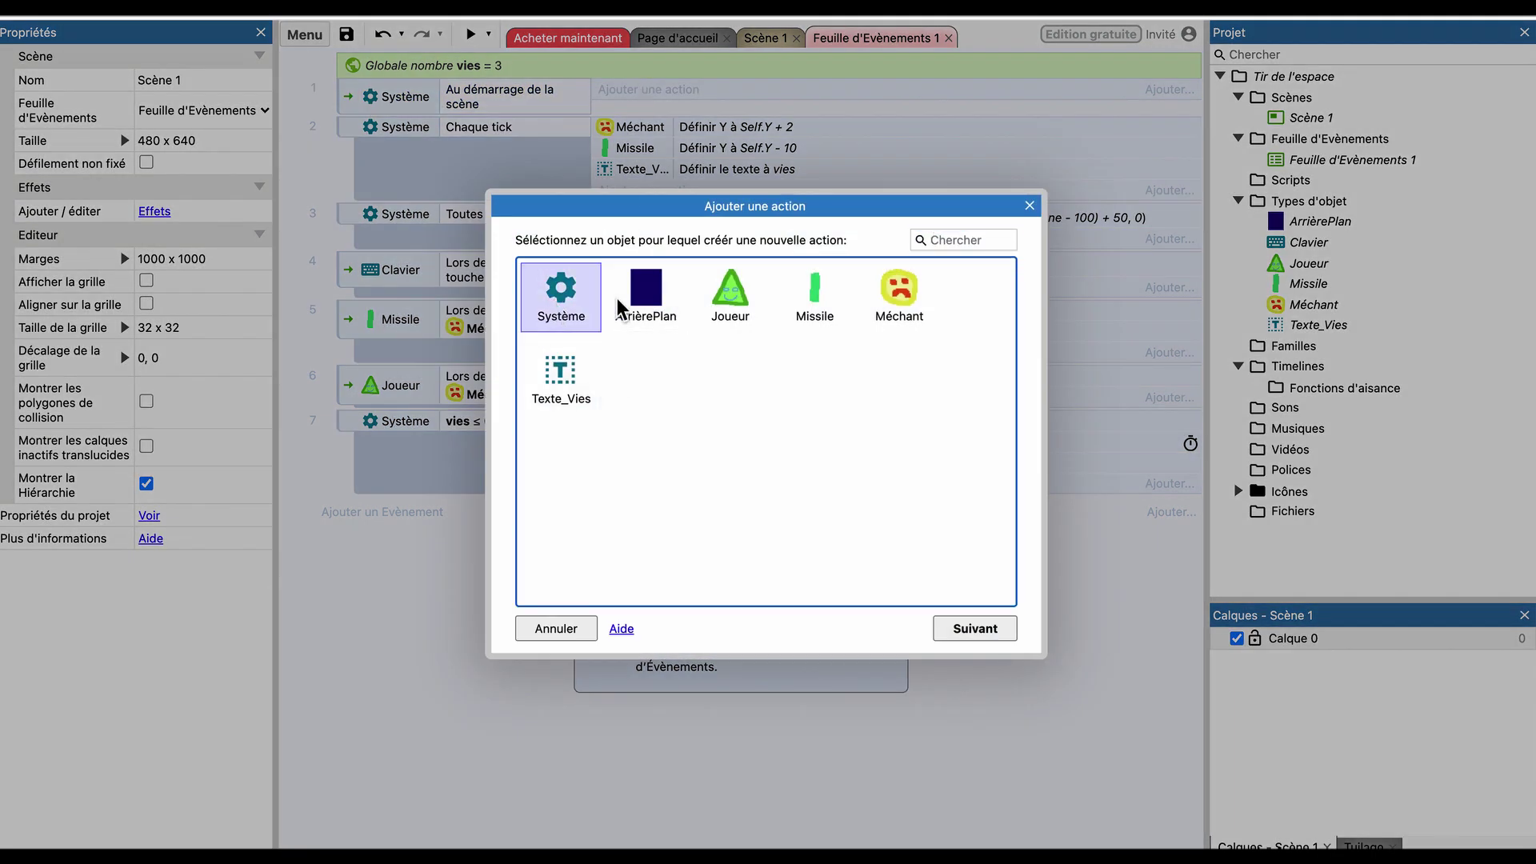
key(Return)
text(déf)
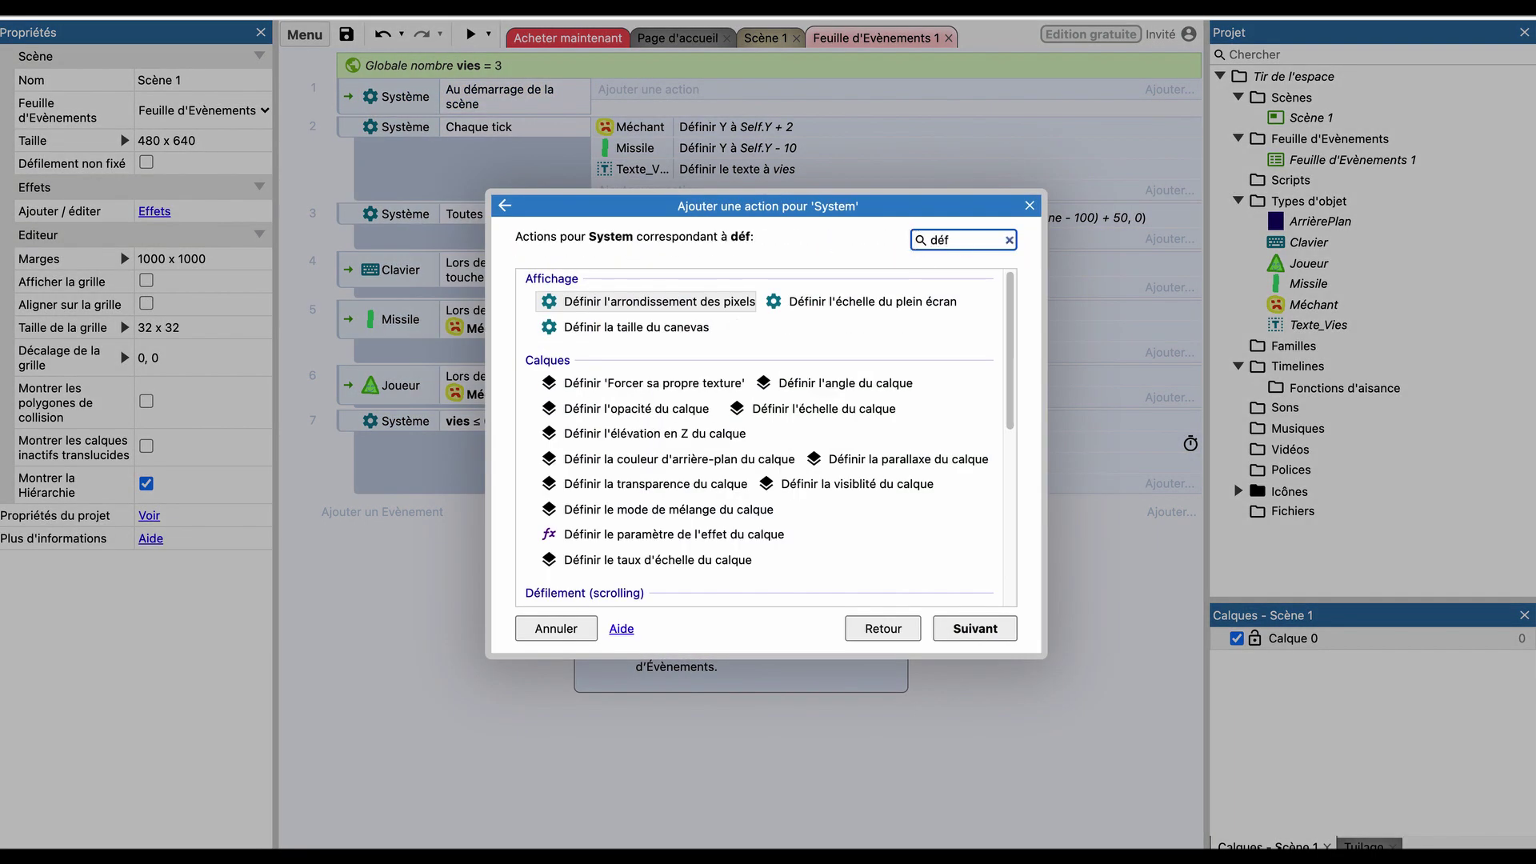
key(BackSpace)
key(BackSpace)
key(BackSpace)
text(vari)
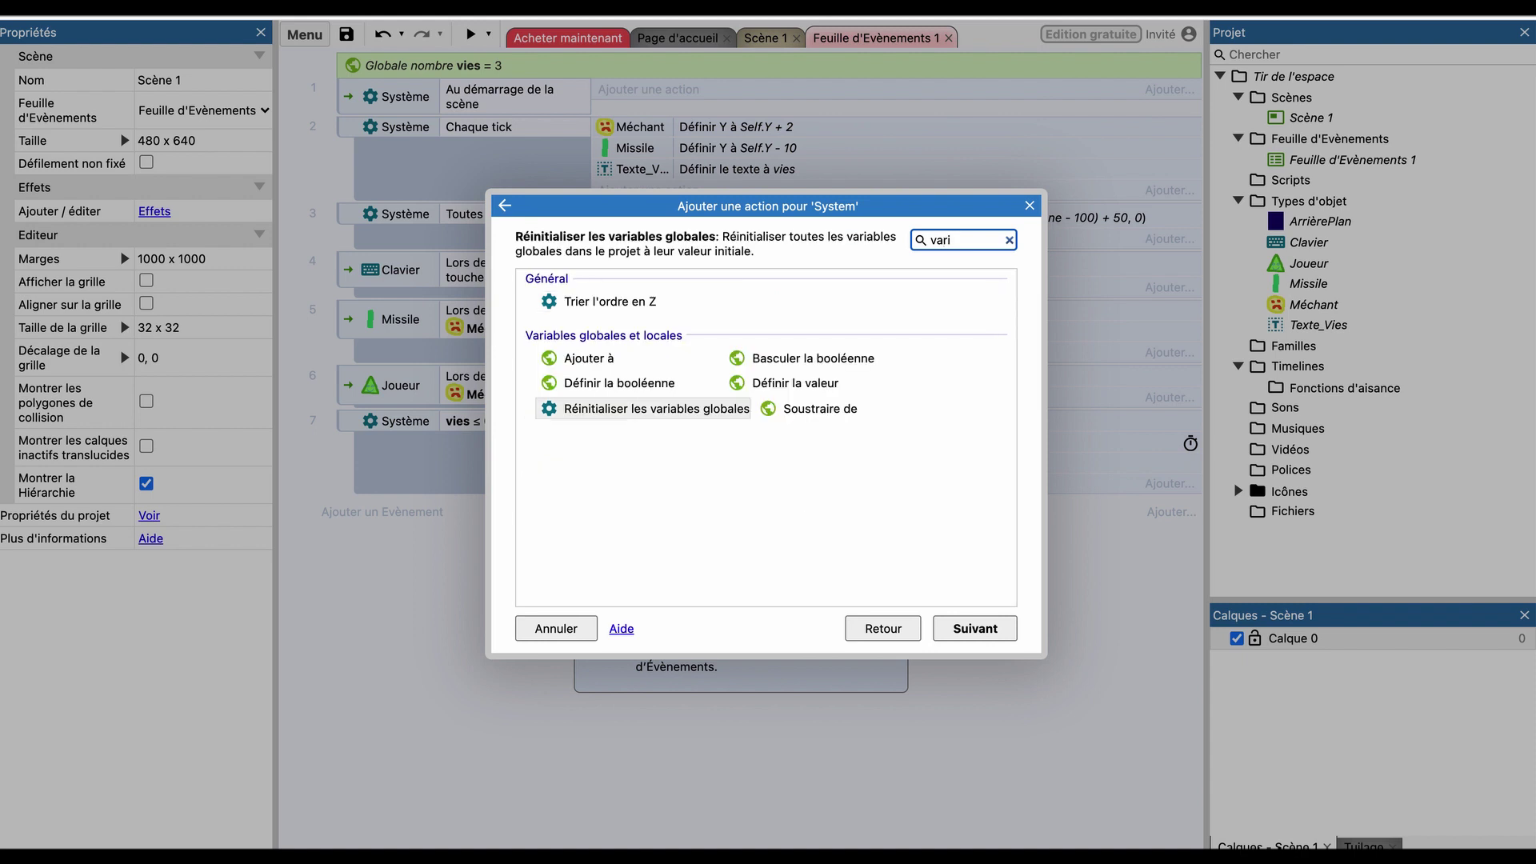
double_click(818, 388)
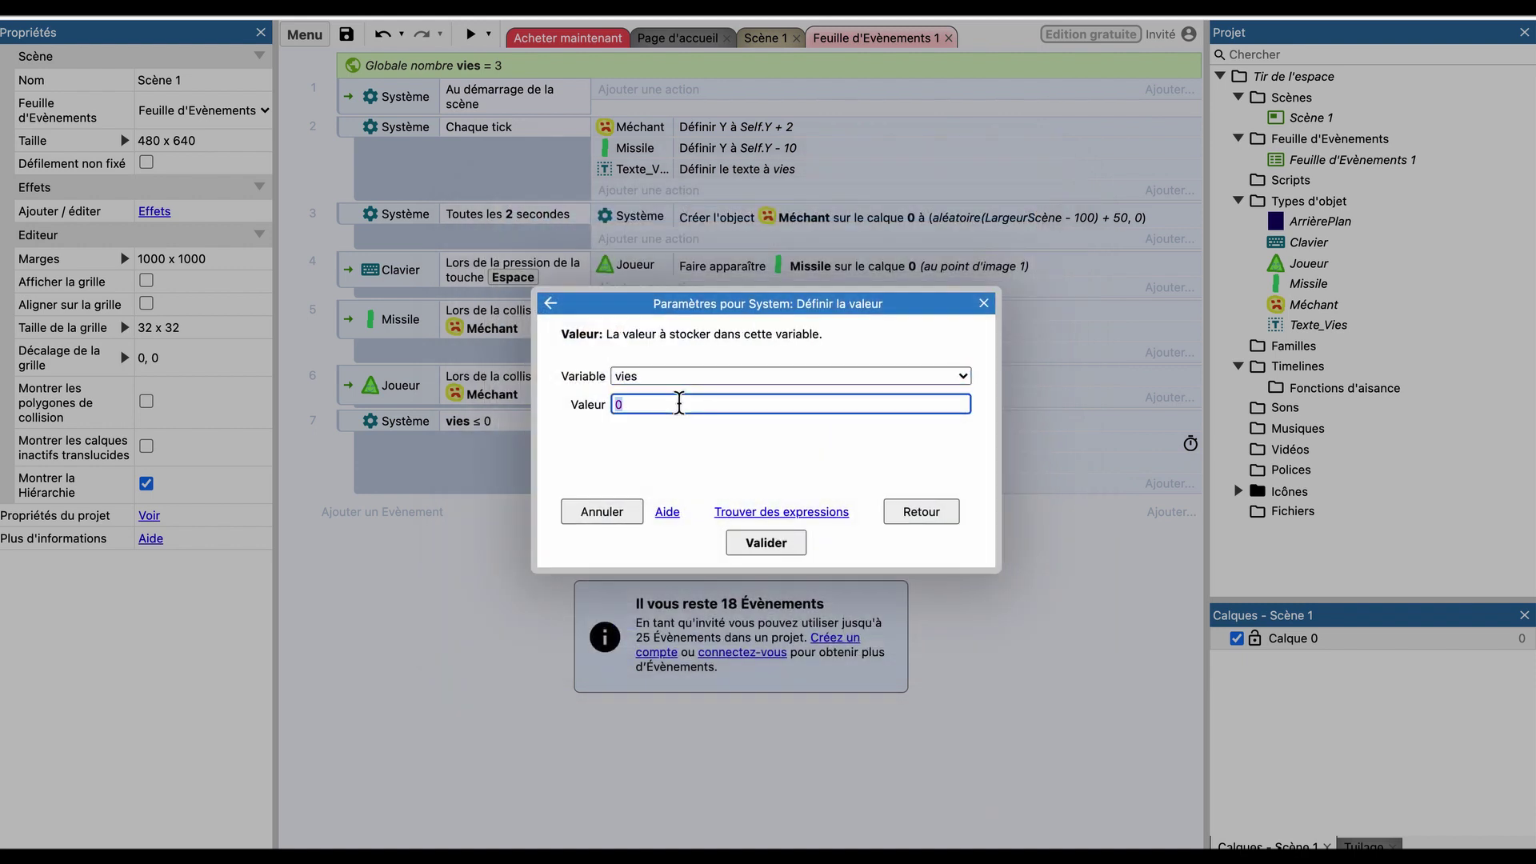
text(3)
click(767, 549)
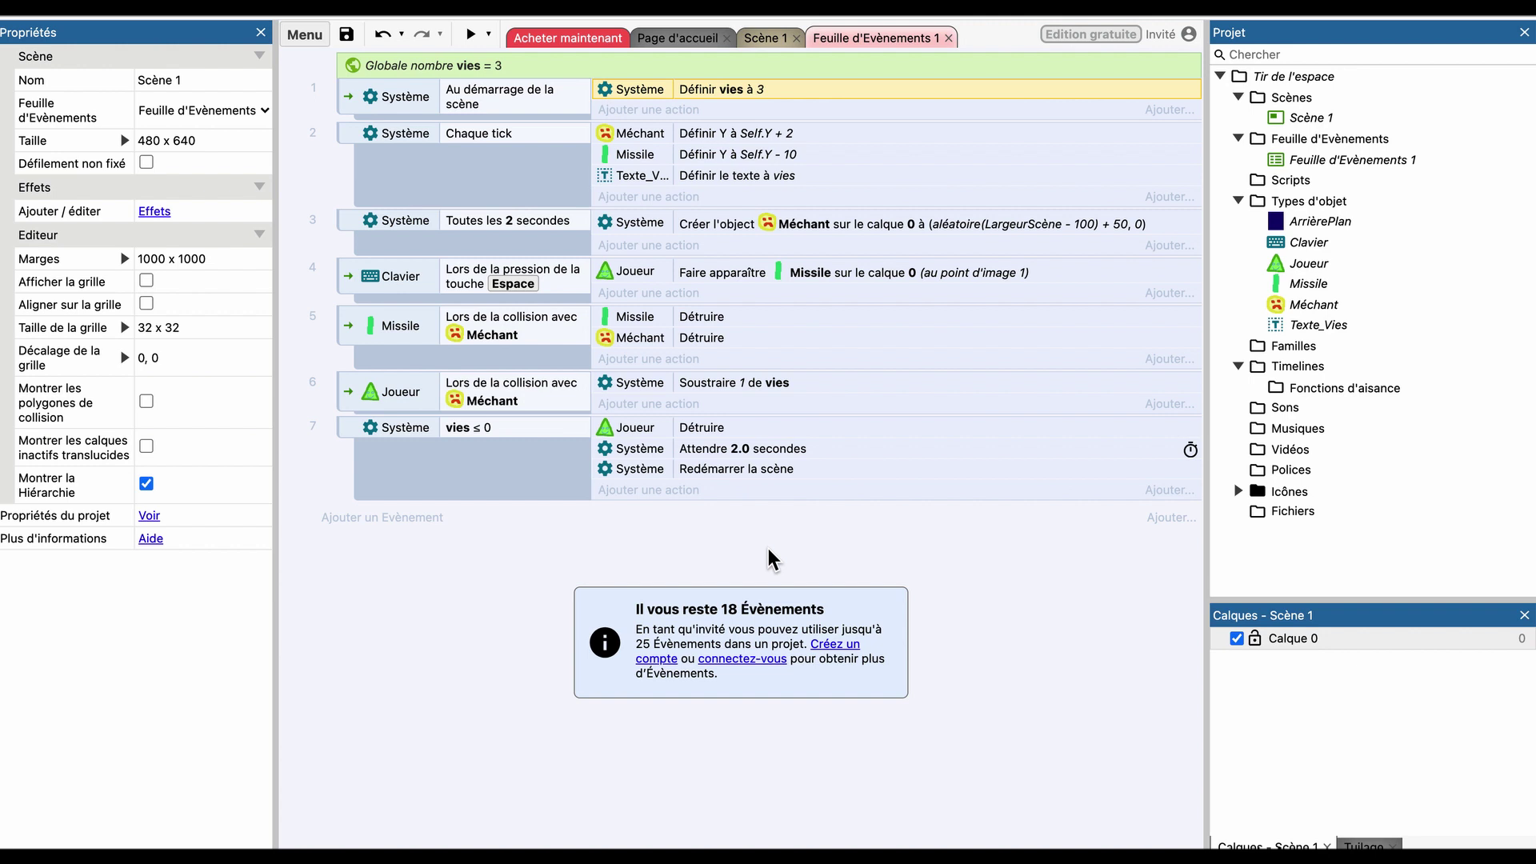
Test the lives reset in the preview by losing all lives and letting the scene restart, and close it.
click(470, 35)
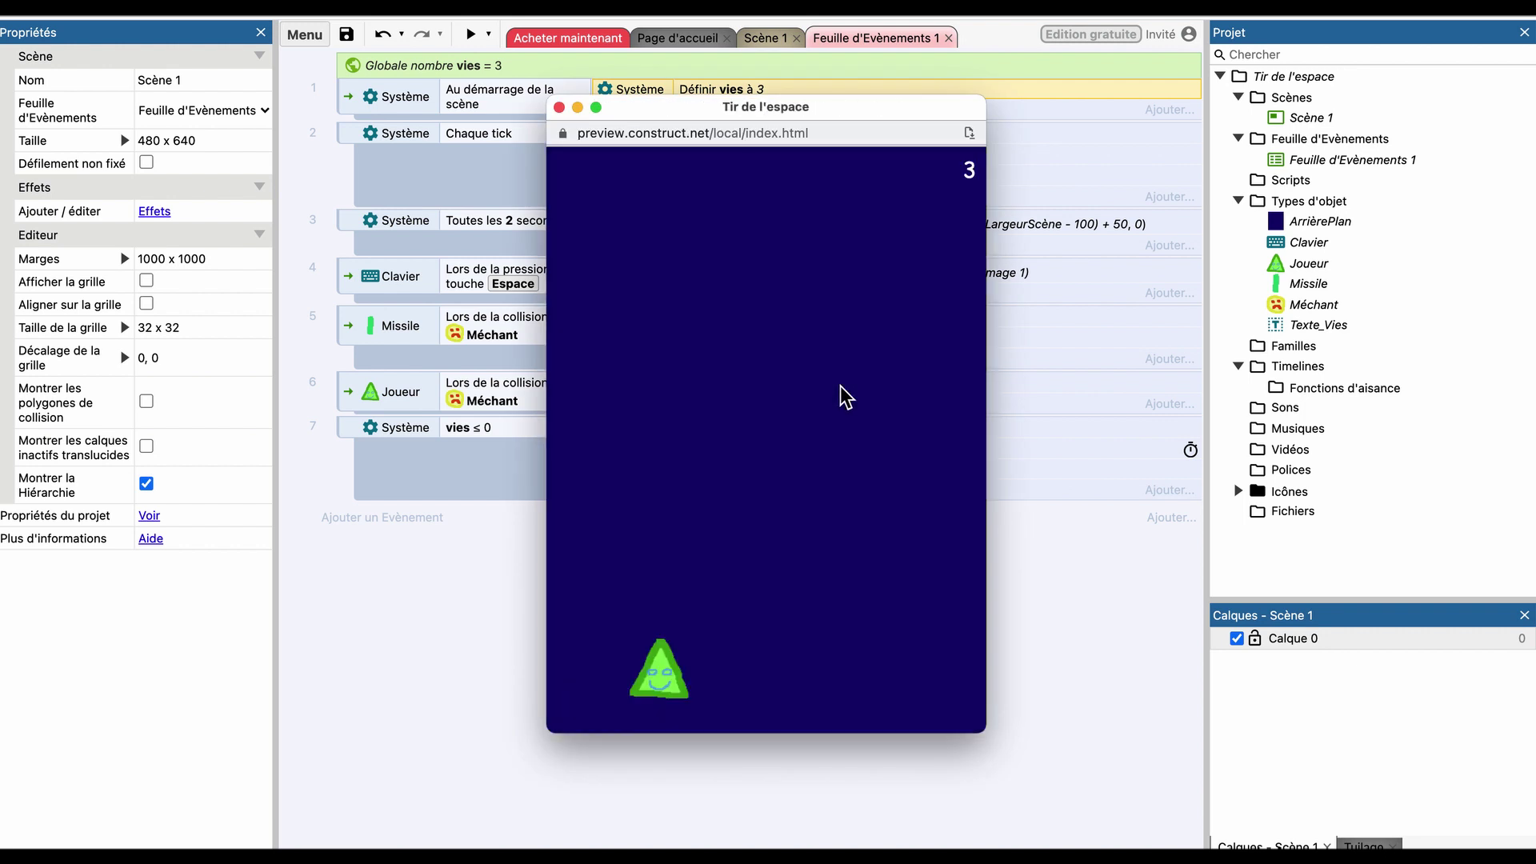
key(Right)
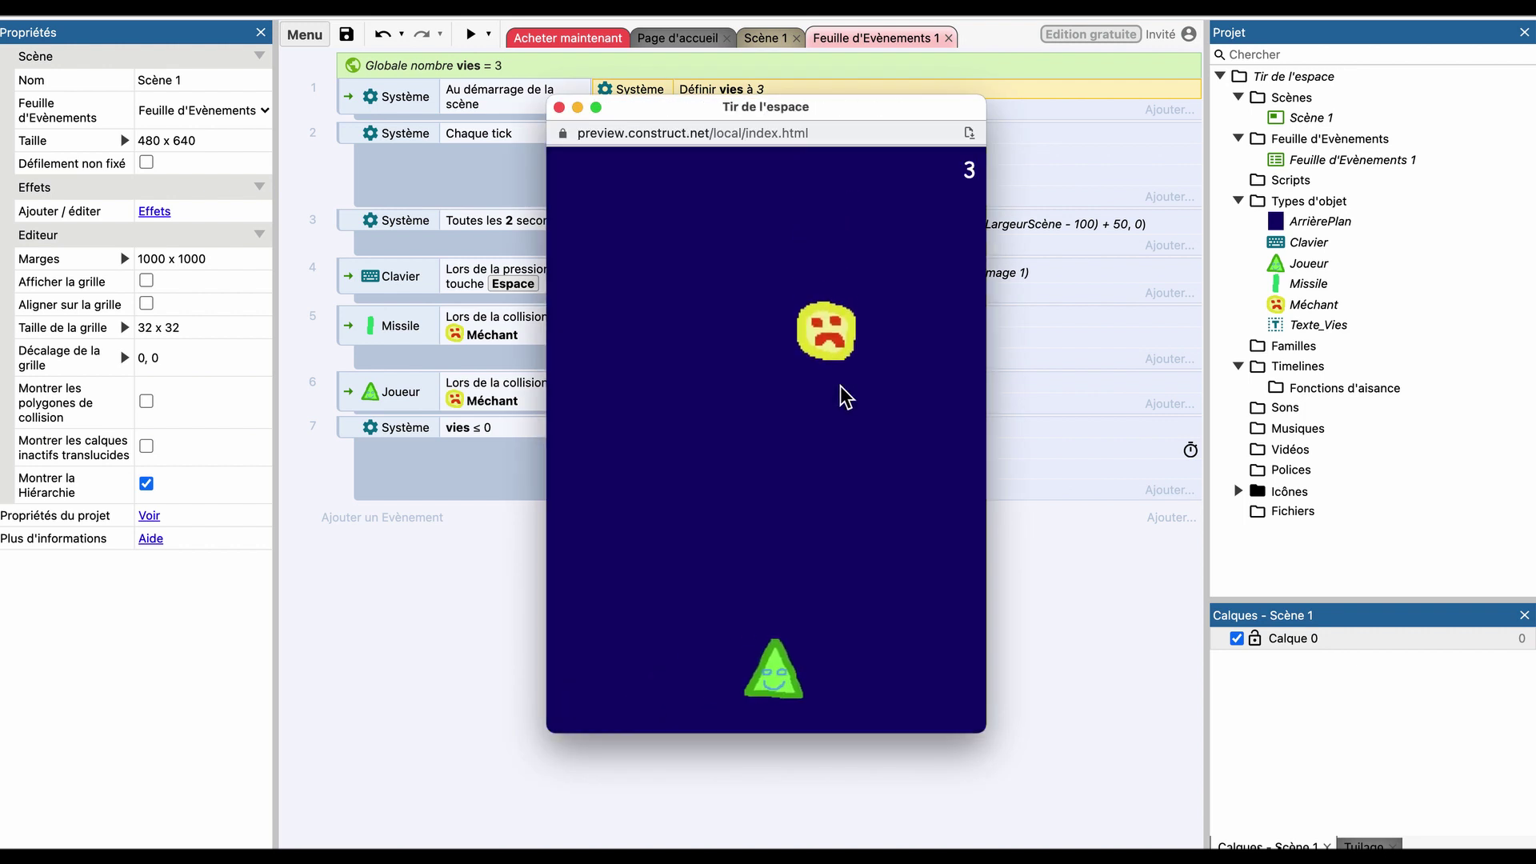
key(Right)
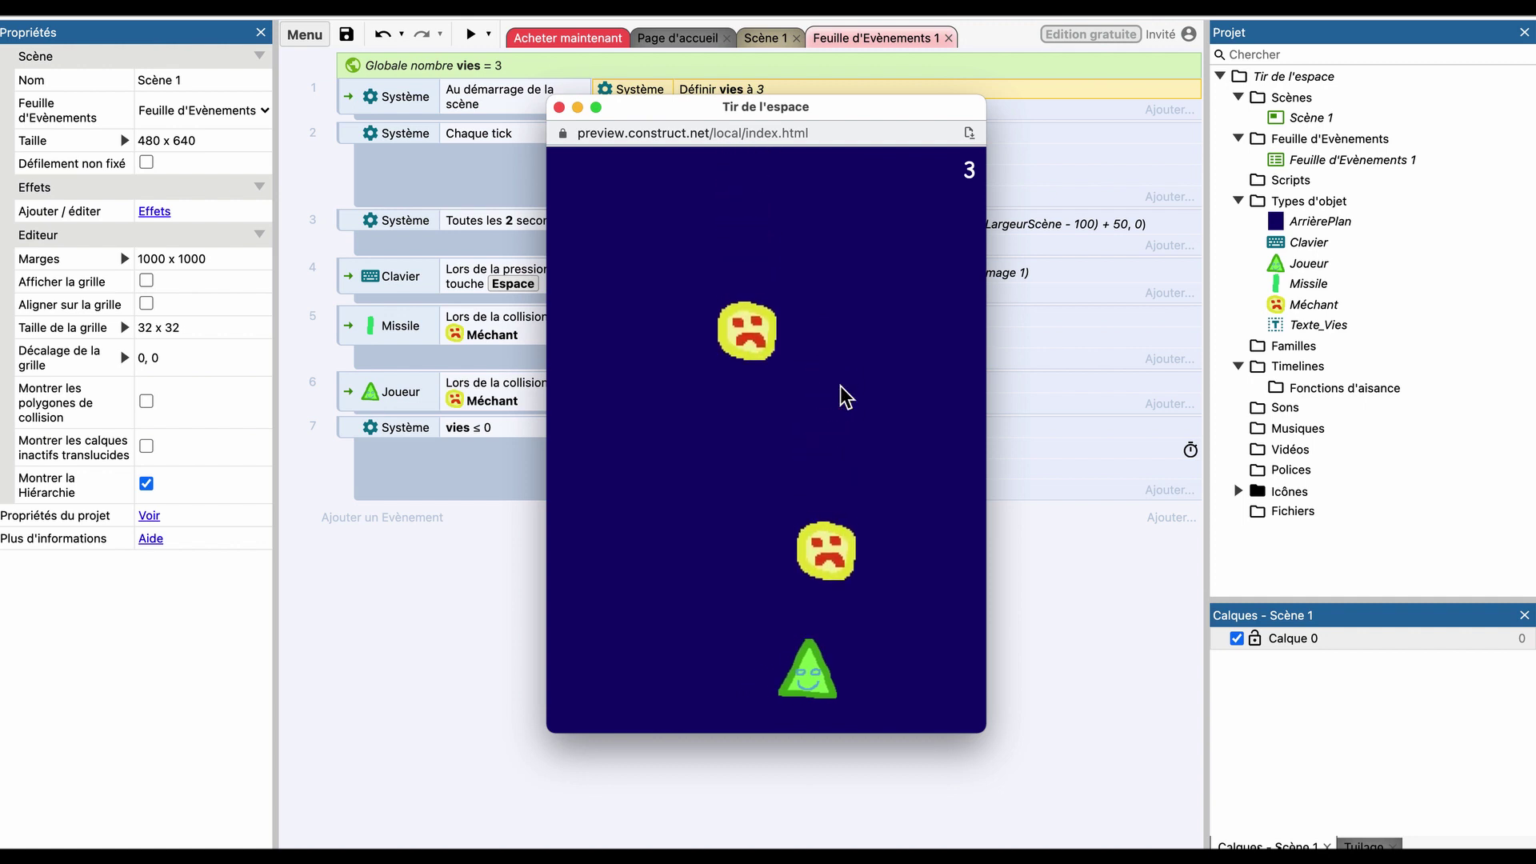
key(Left)
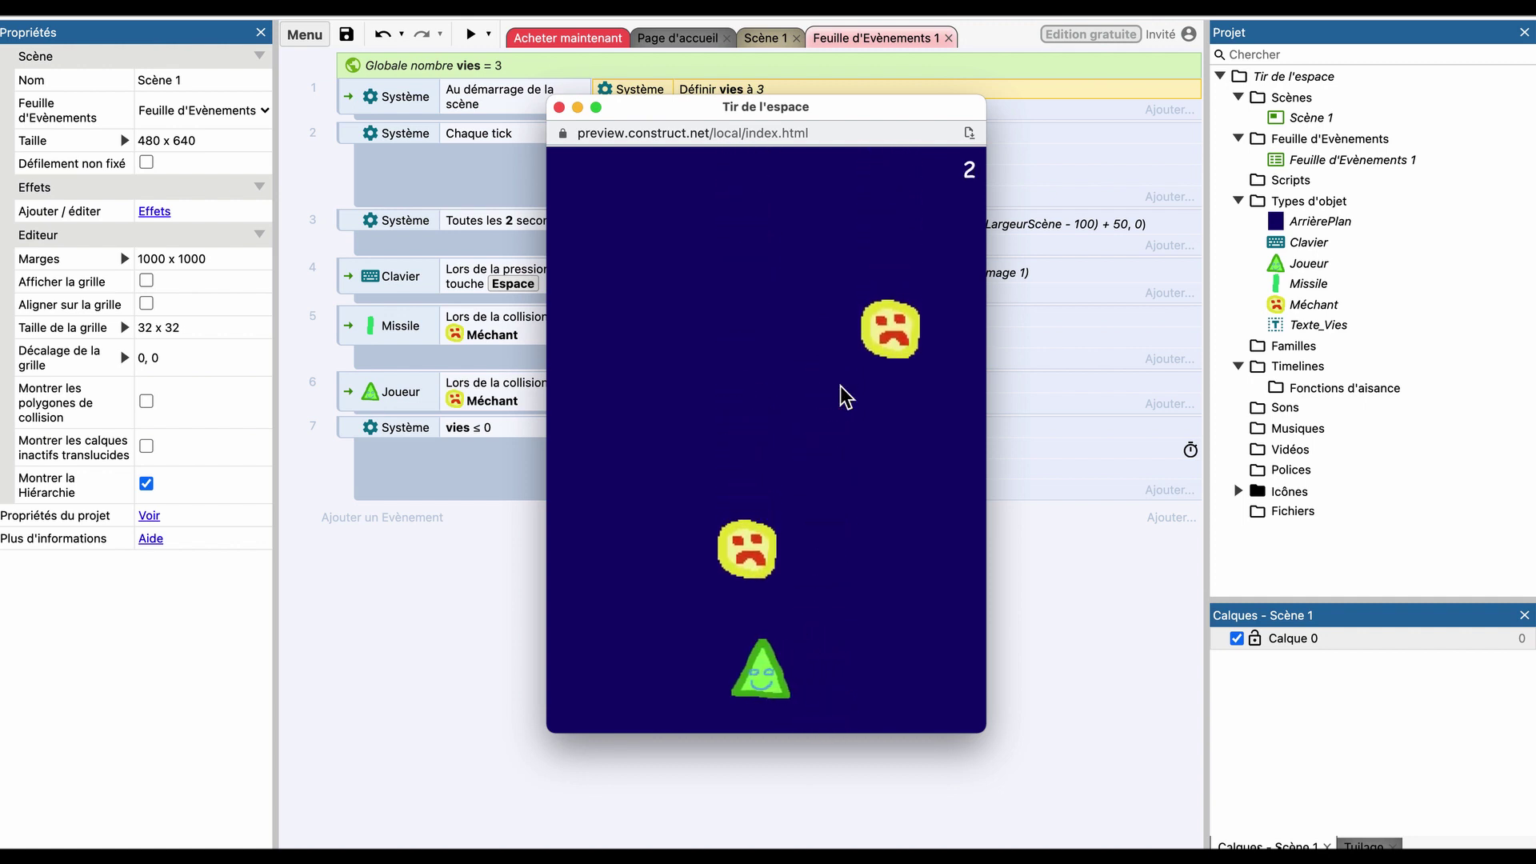
key(Right)
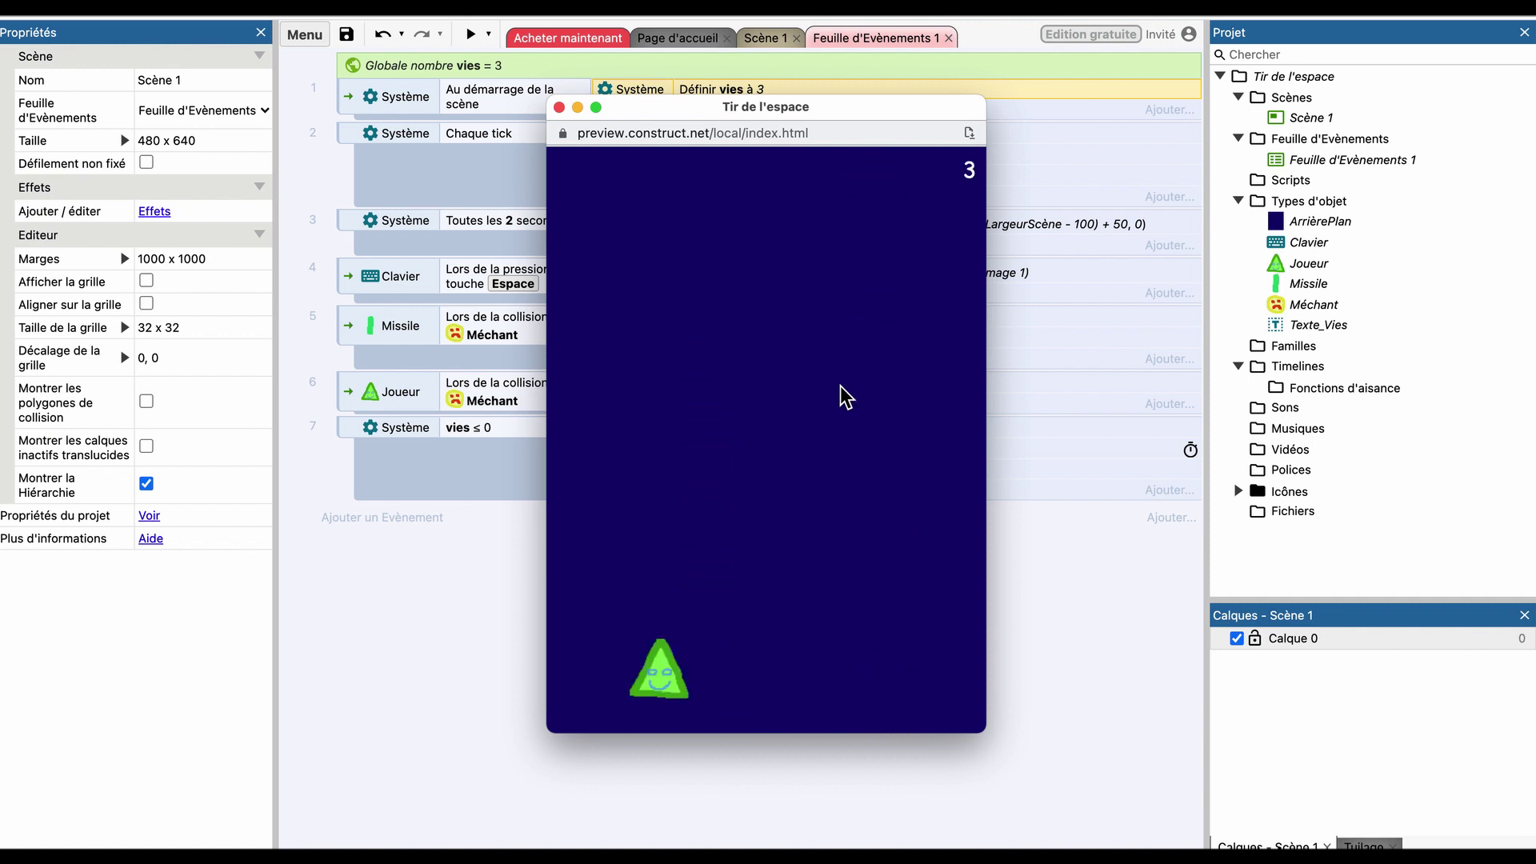
key(Right)
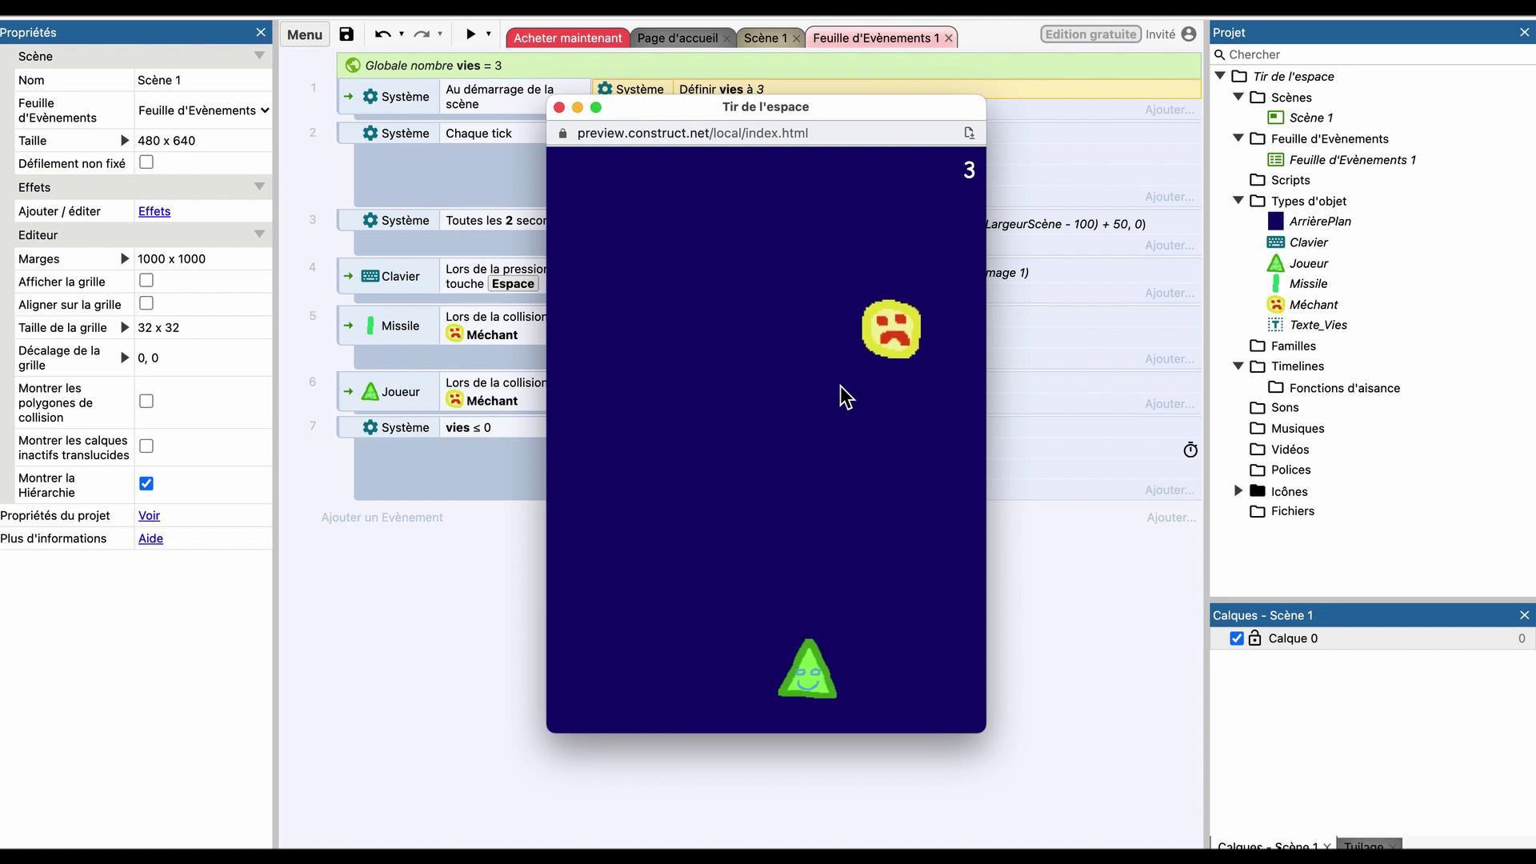
click(558, 107)
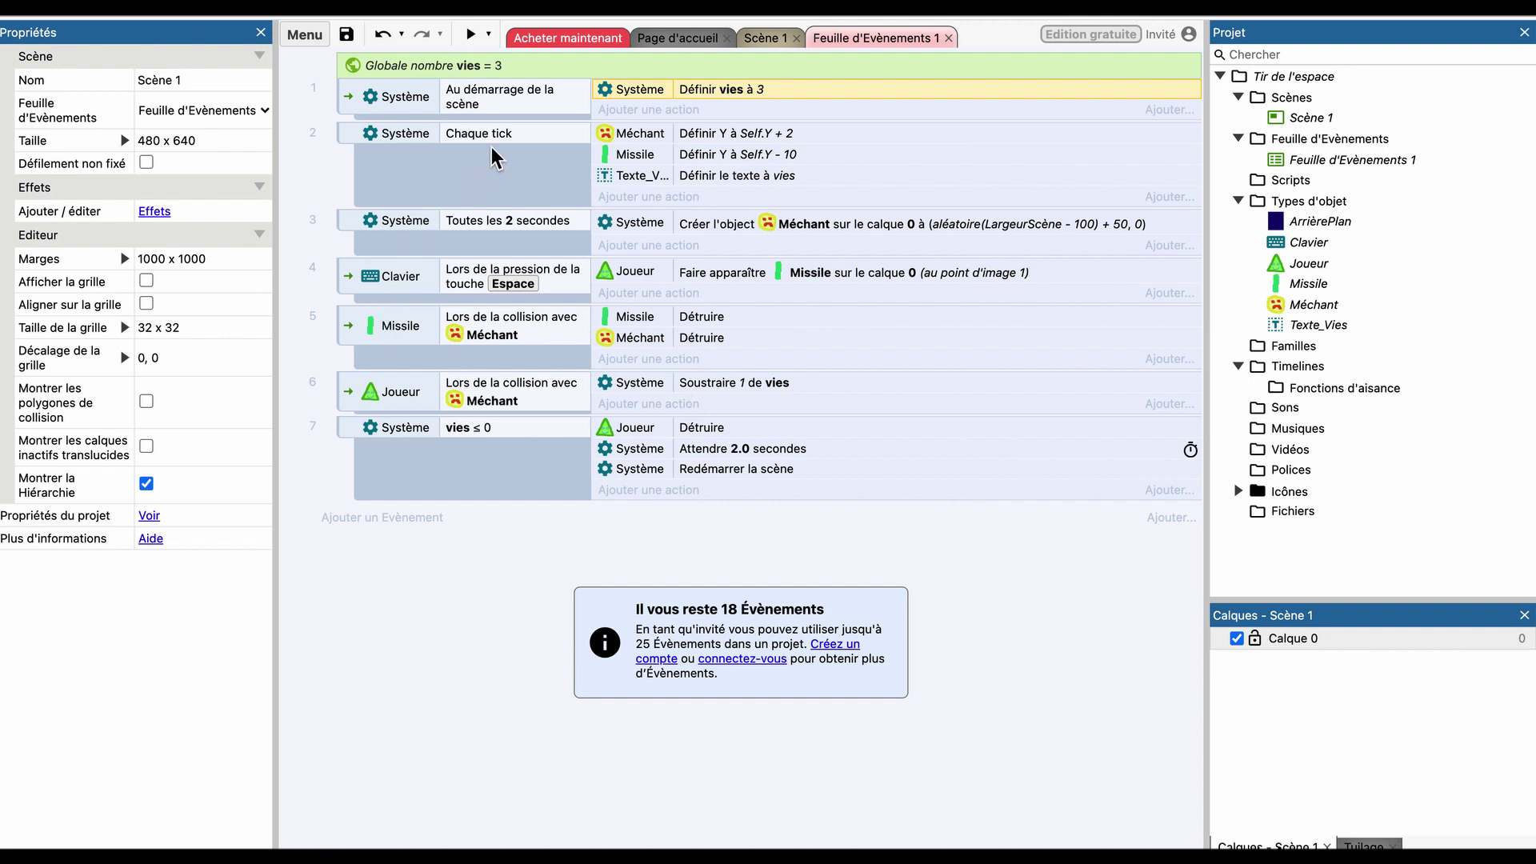
Duplicate the global variable vies, rename the copy score and set its initial value to 0.
click(425, 70)
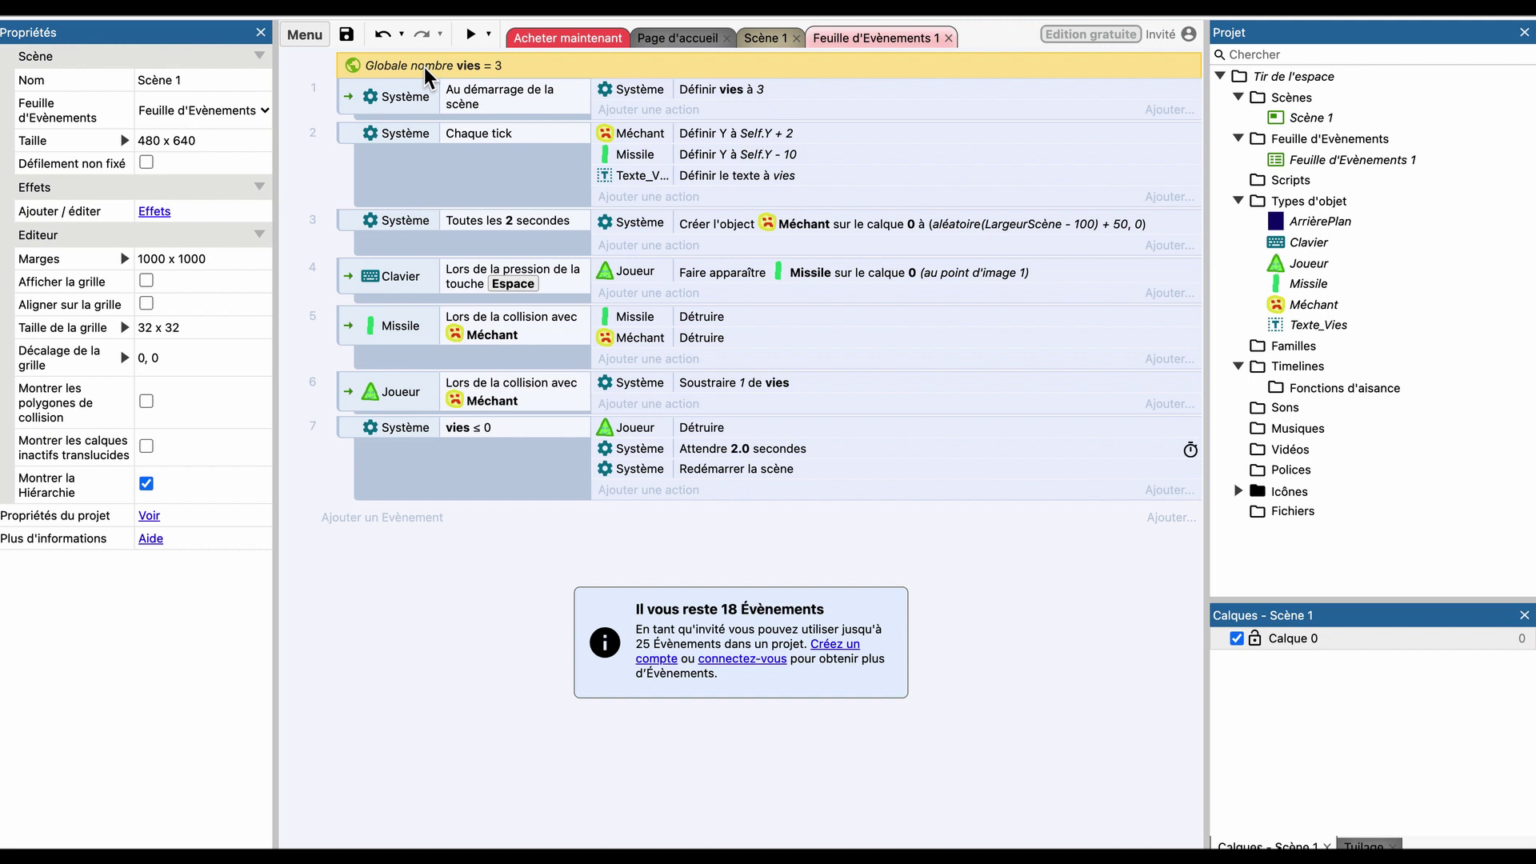
key(ctrl+v)
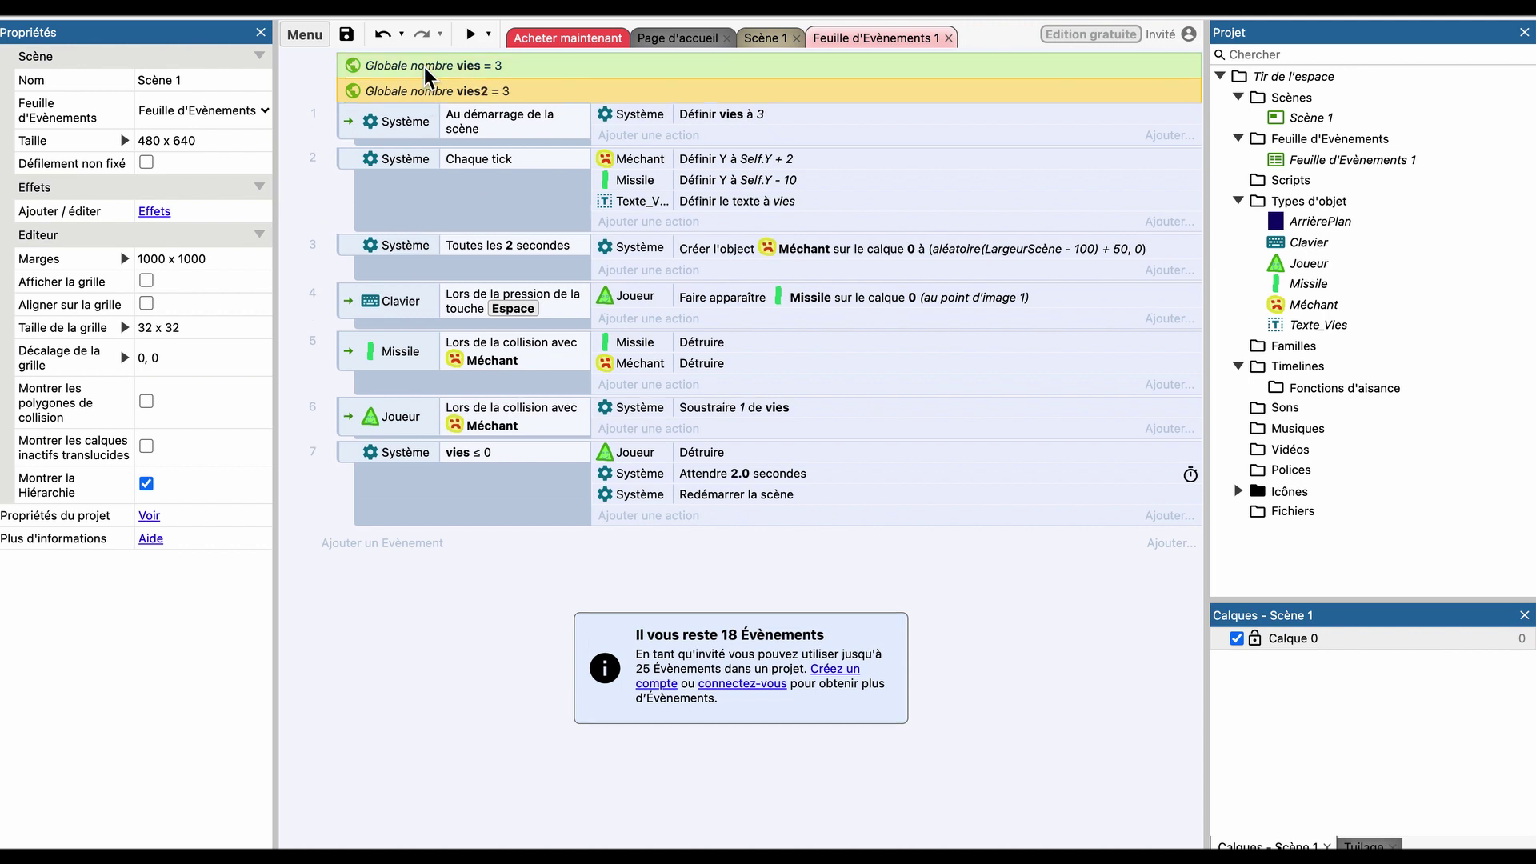
double_click(484, 95)
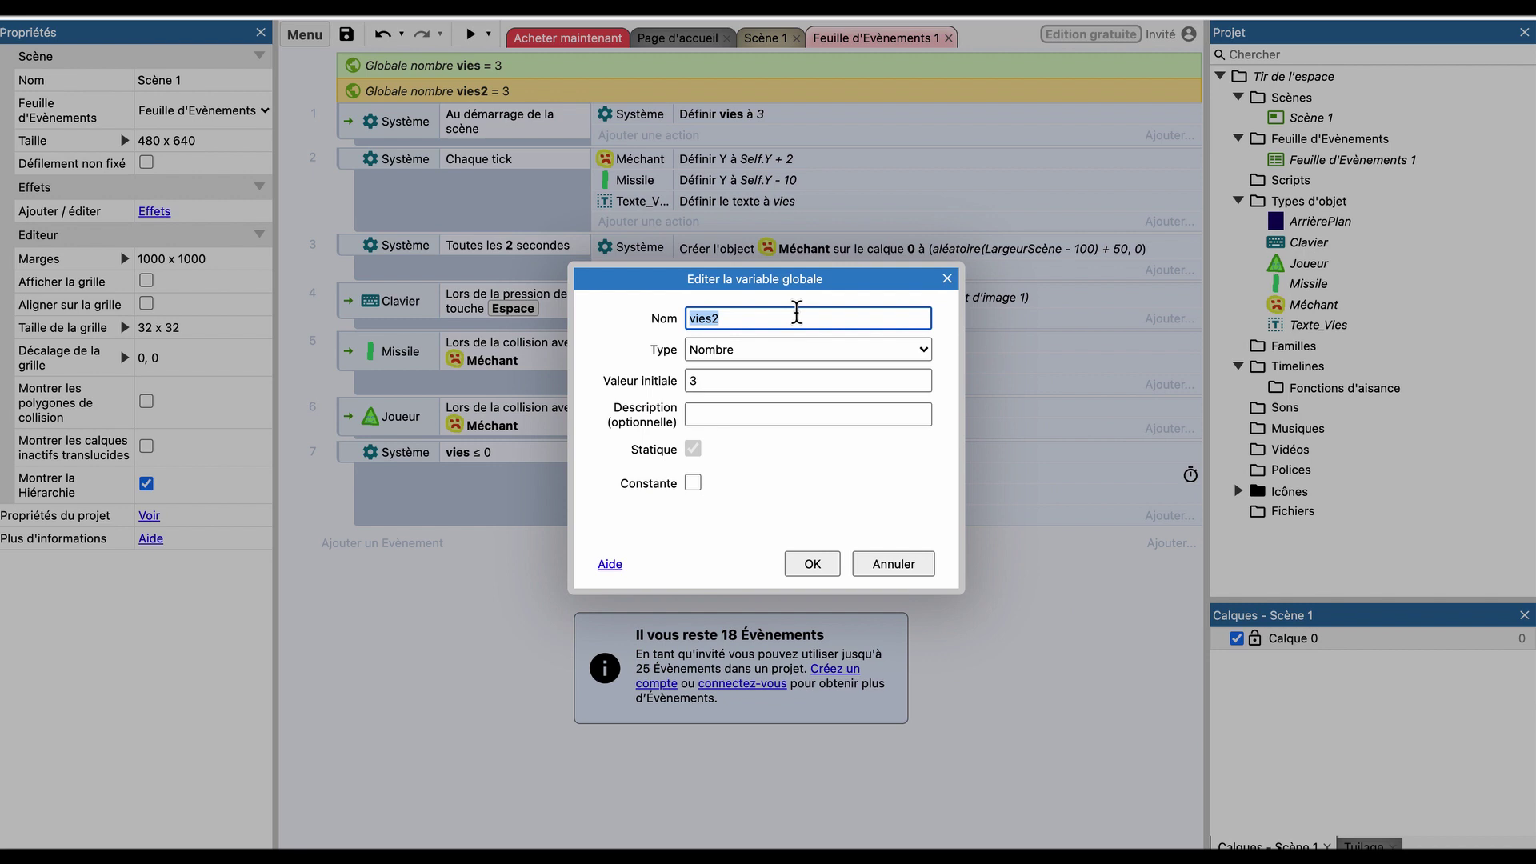
text(score)
key(Tab)
key(Tab)
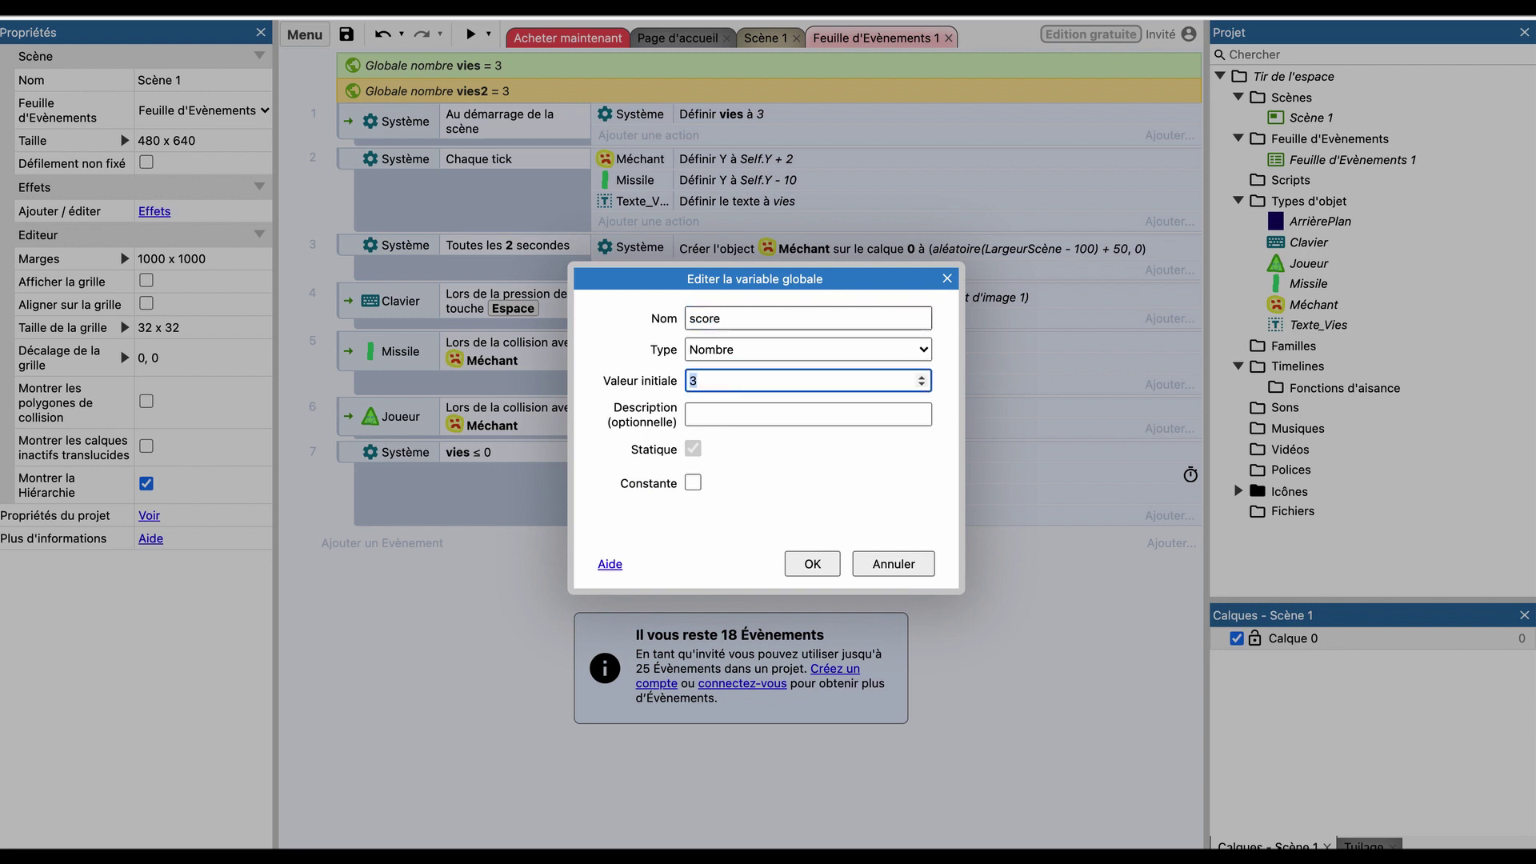
text(0)
click(812, 564)
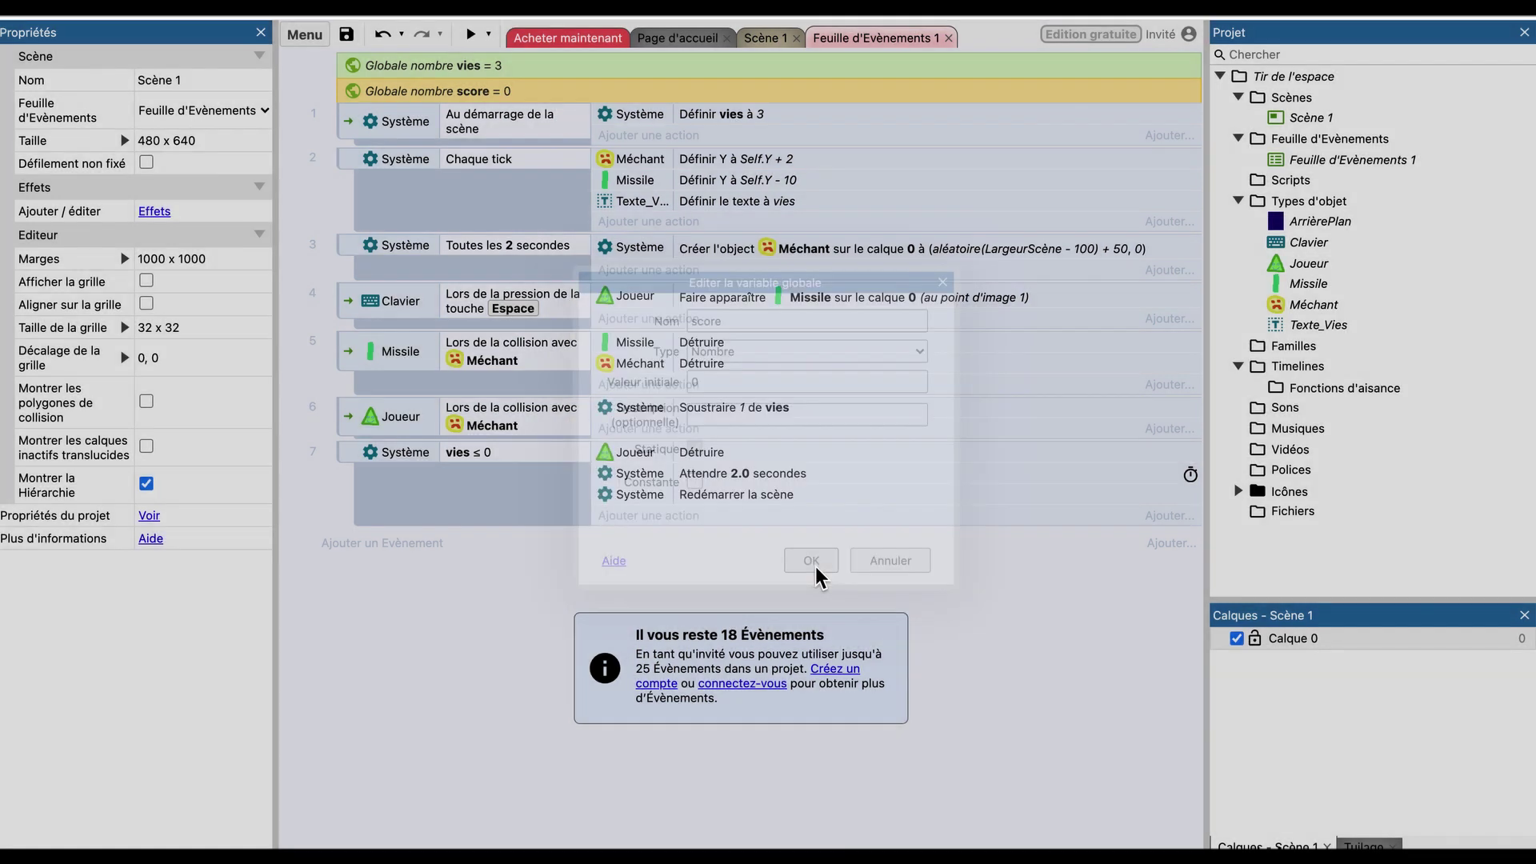
Duplicate the Définir vies action in the scene start event and make the copy set score to 0.
click(749, 120)
key(ctrl+c)
key(ctrl+v)
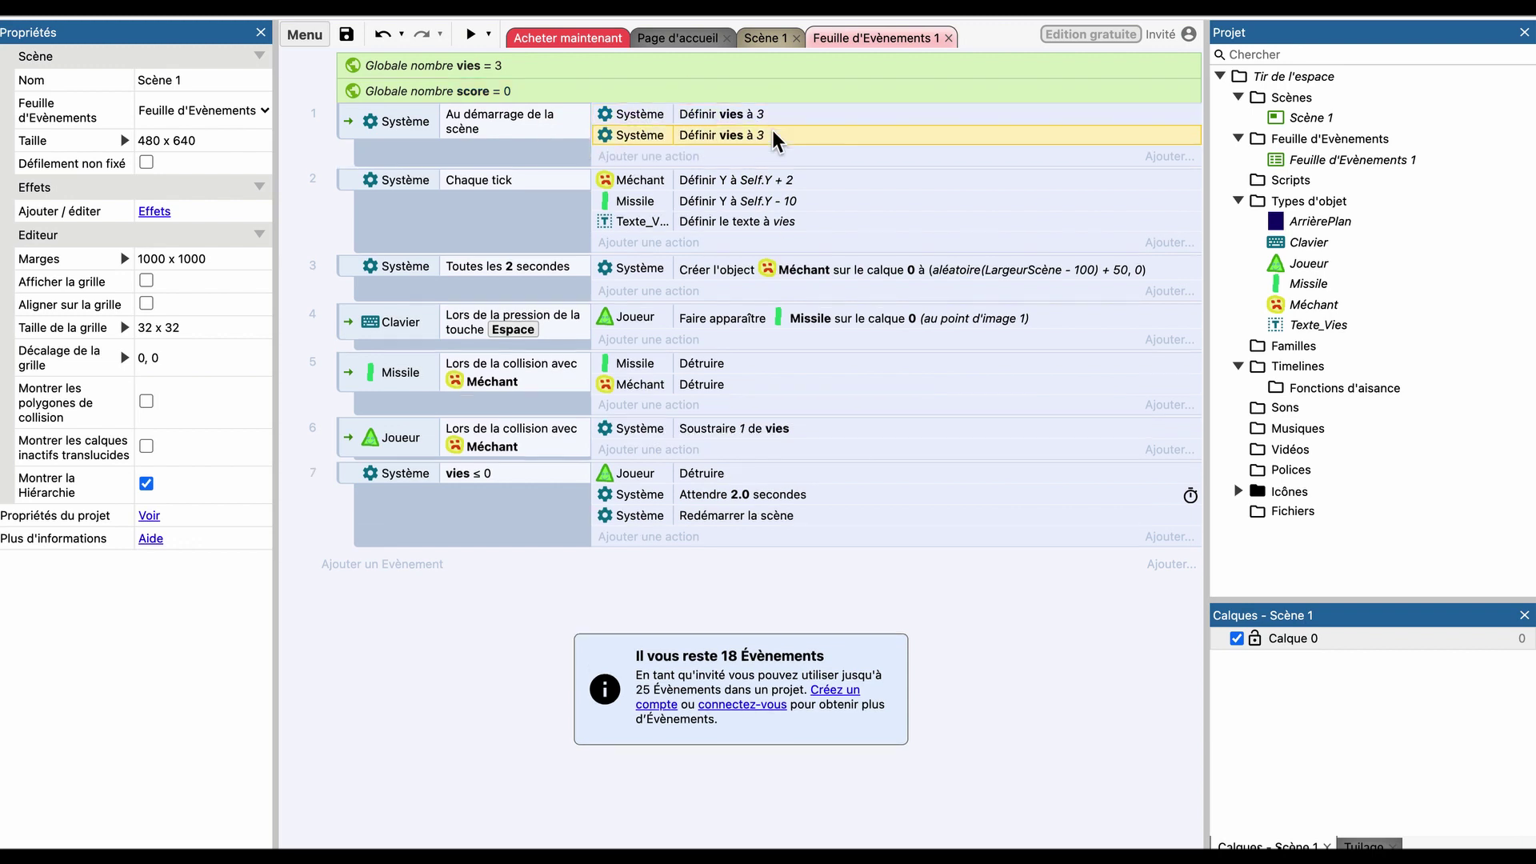
double_click(748, 136)
click(680, 376)
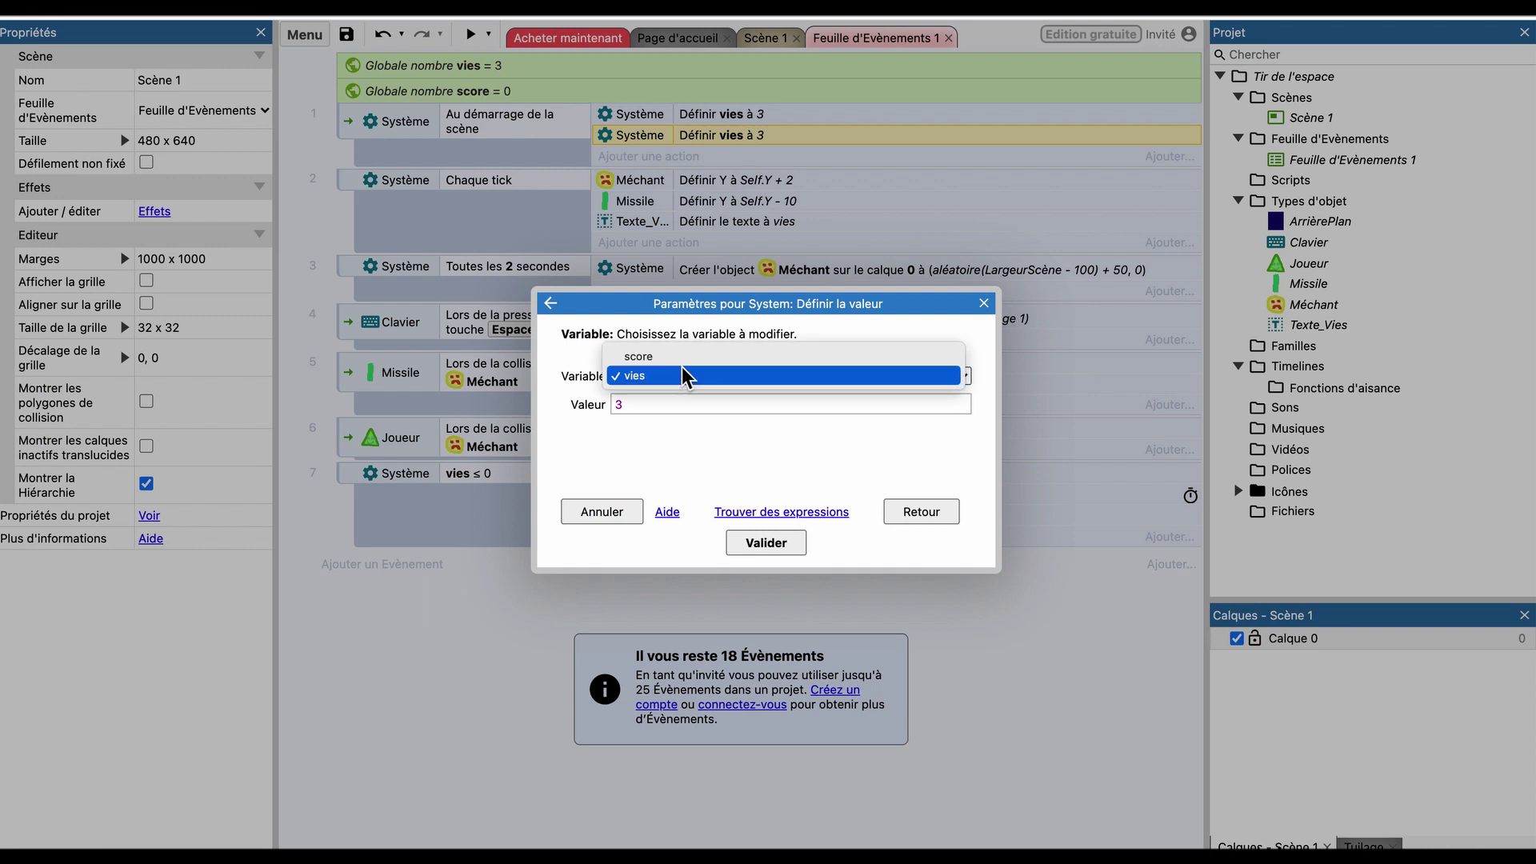
click(677, 357)
click(648, 404)
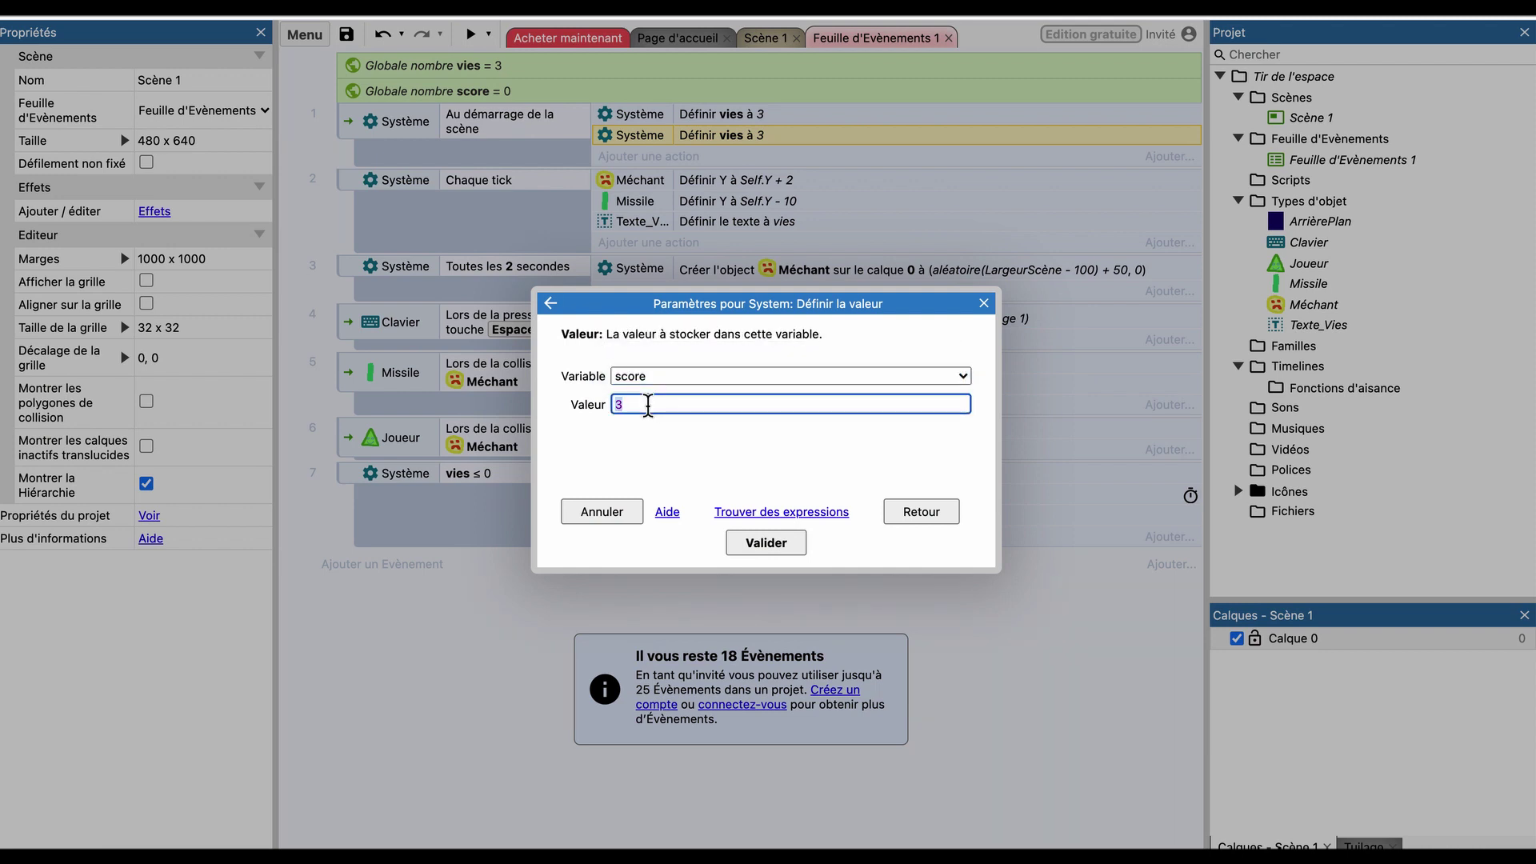
click(764, 543)
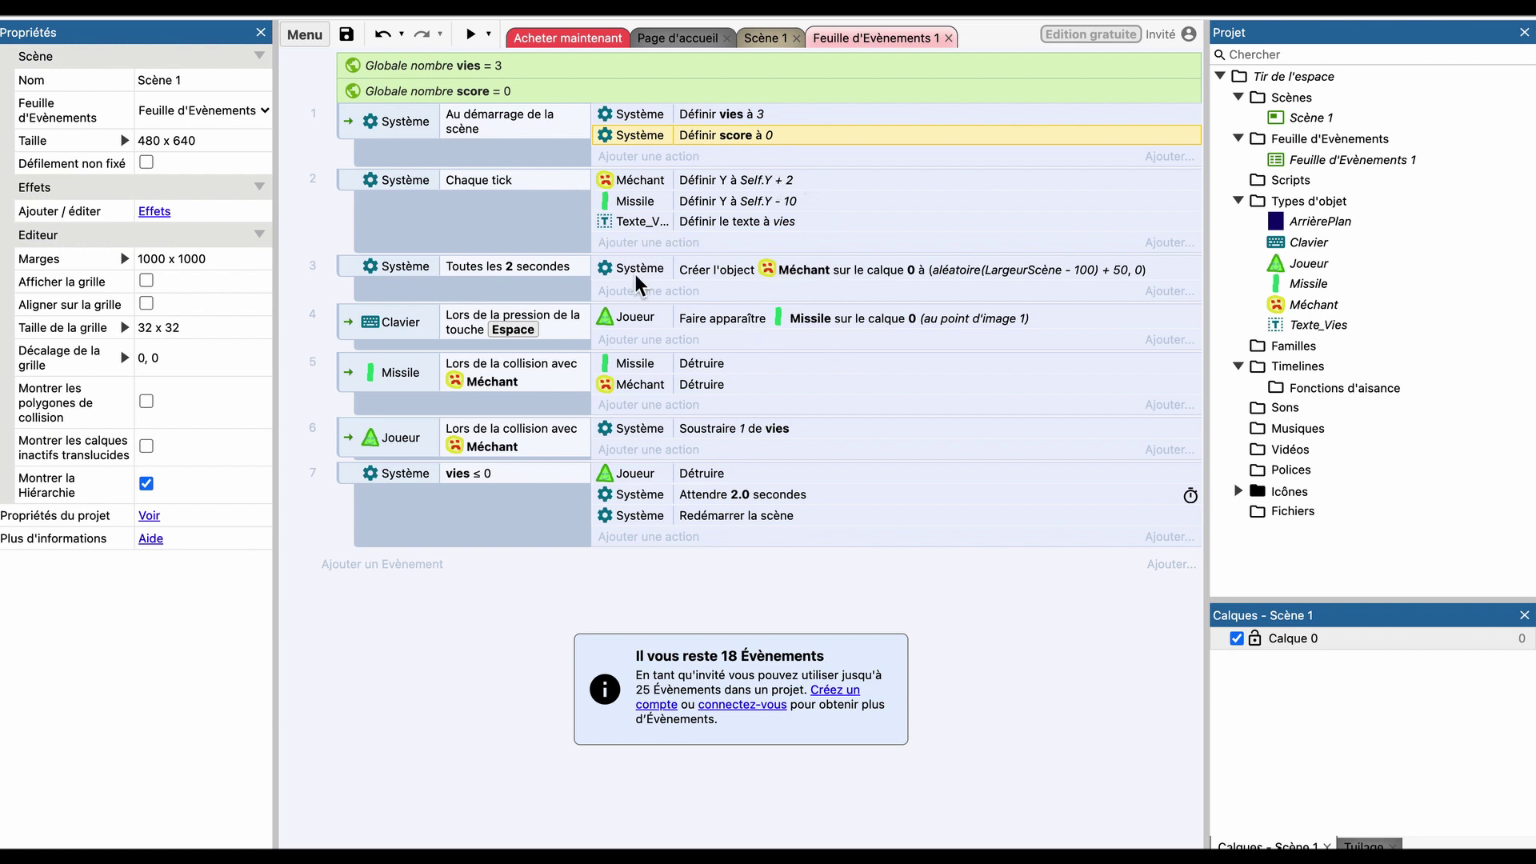
Clone the Texte_Vies object type in Scène 1's project and rename the clone Texte_Score.
click(760, 38)
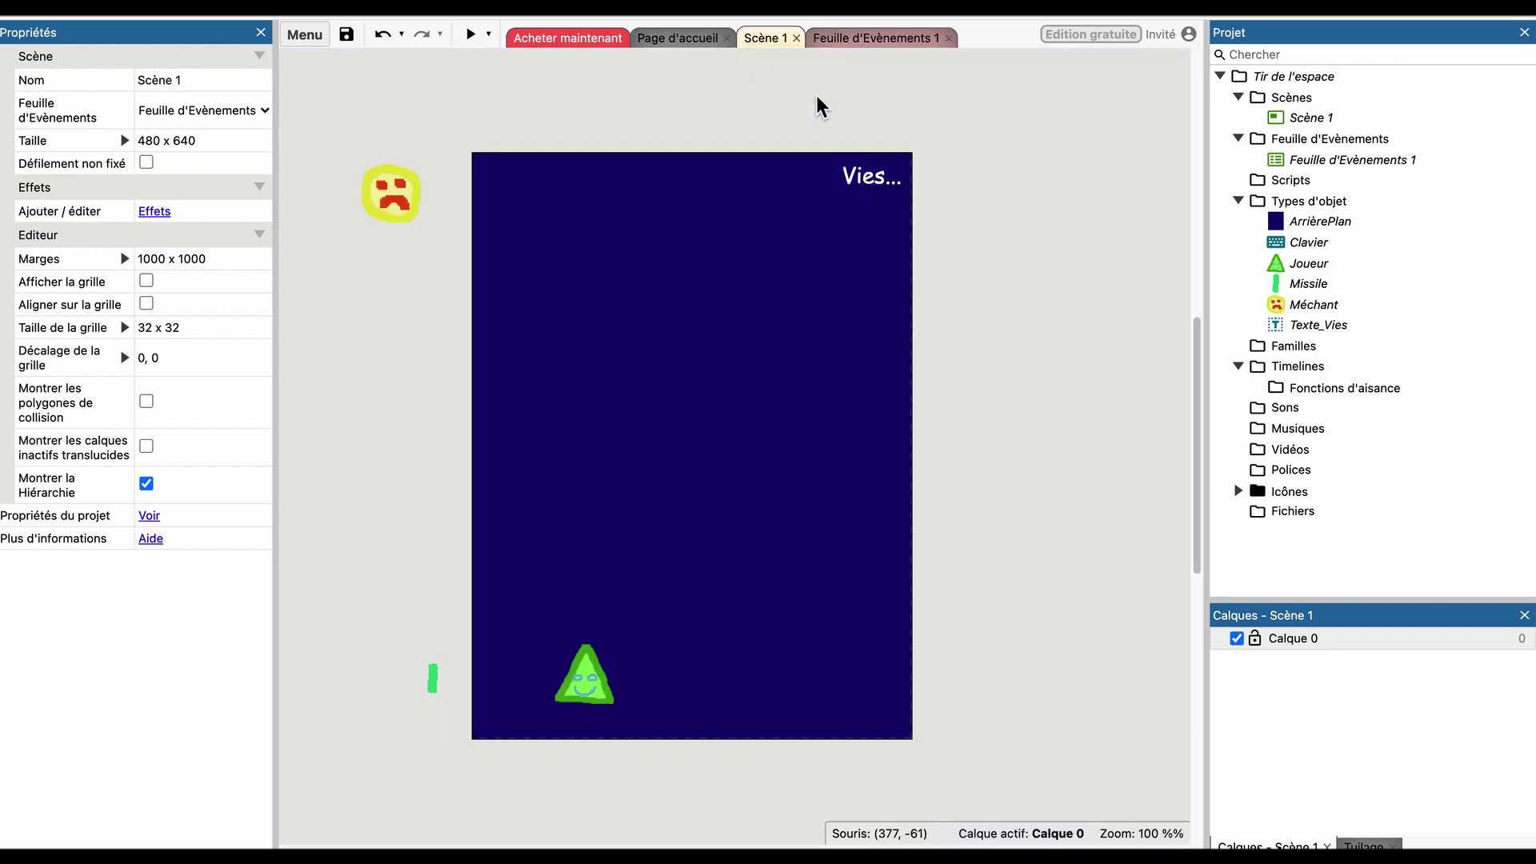
click(890, 190)
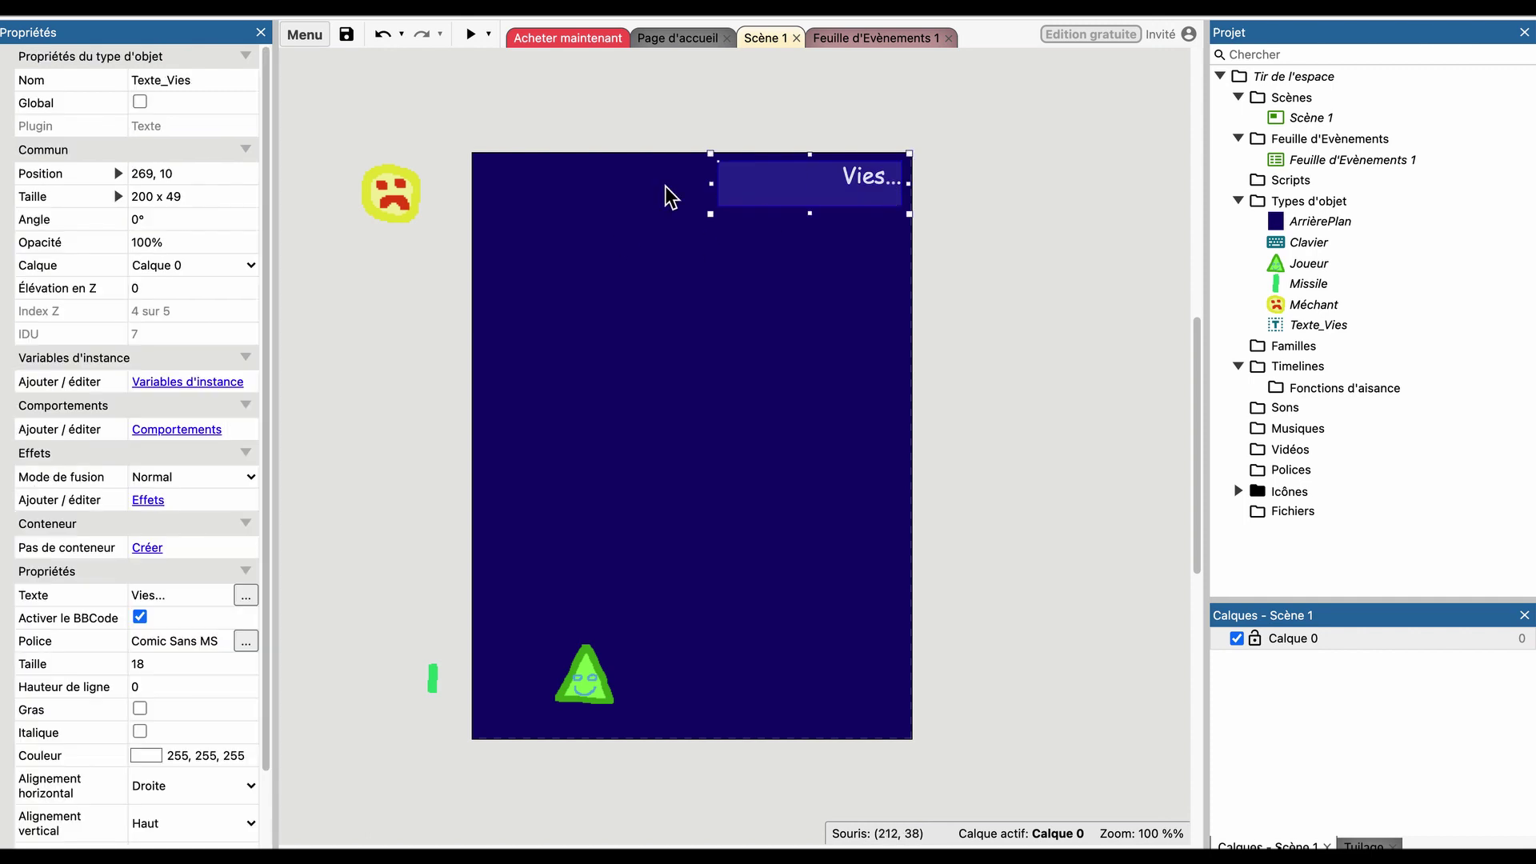
click(1298, 329)
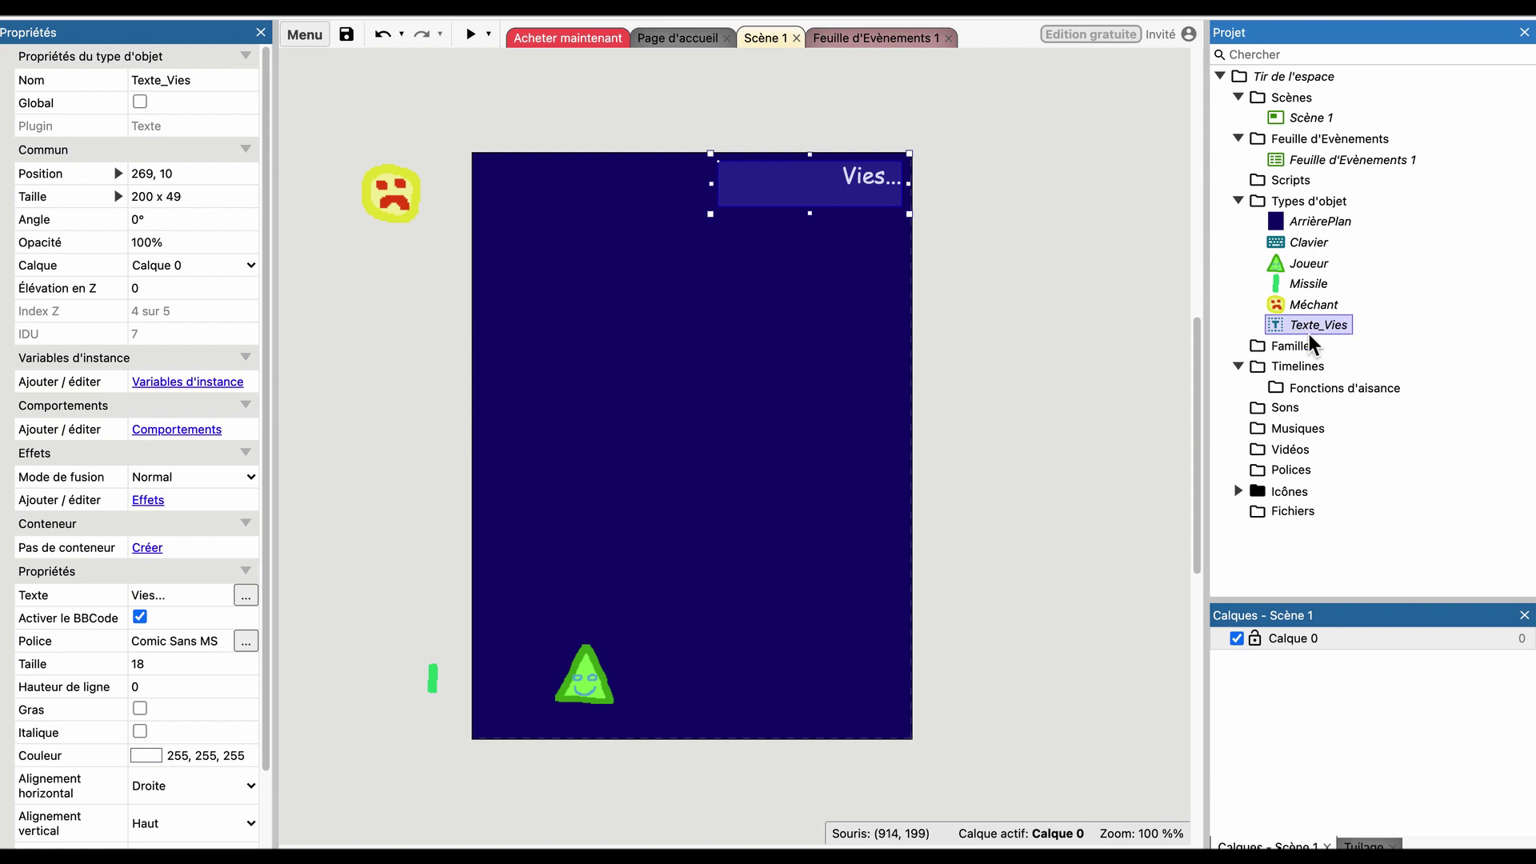
right_click(1299, 333)
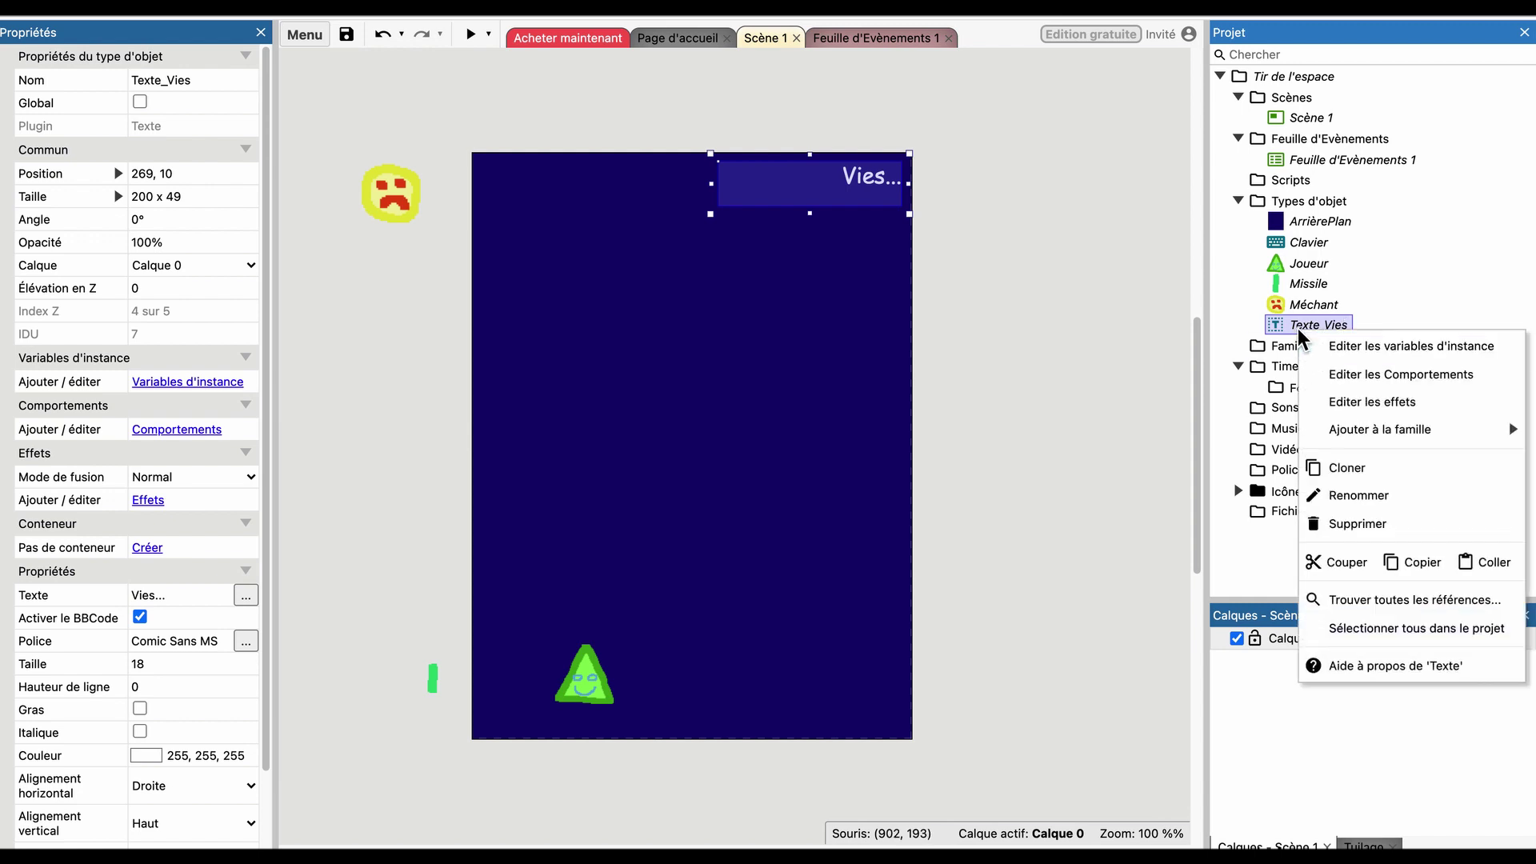
click(1319, 468)
click(1327, 349)
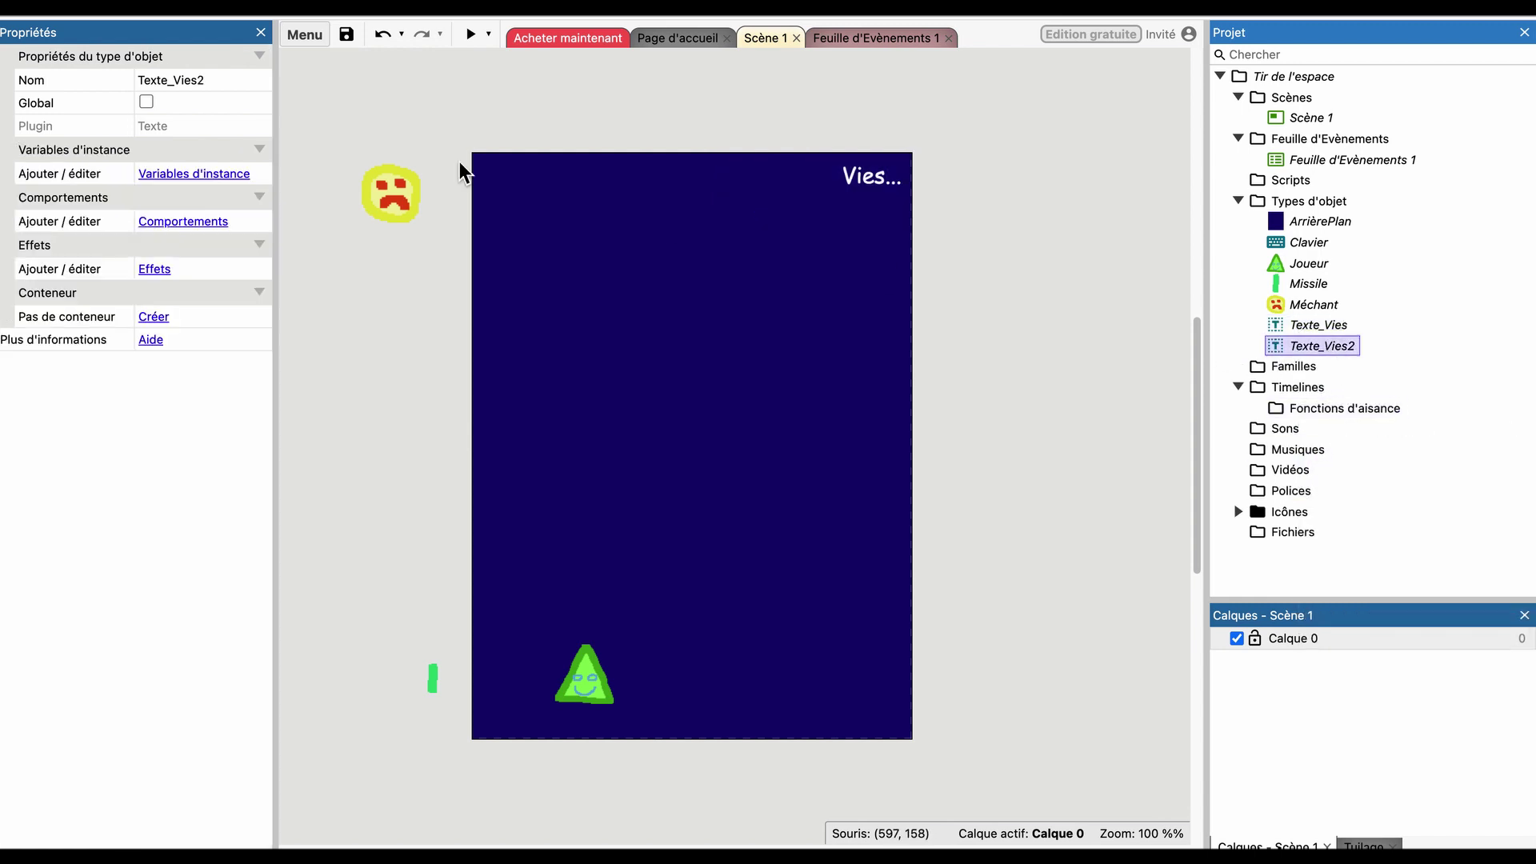
click(208, 77)
click(199, 78)
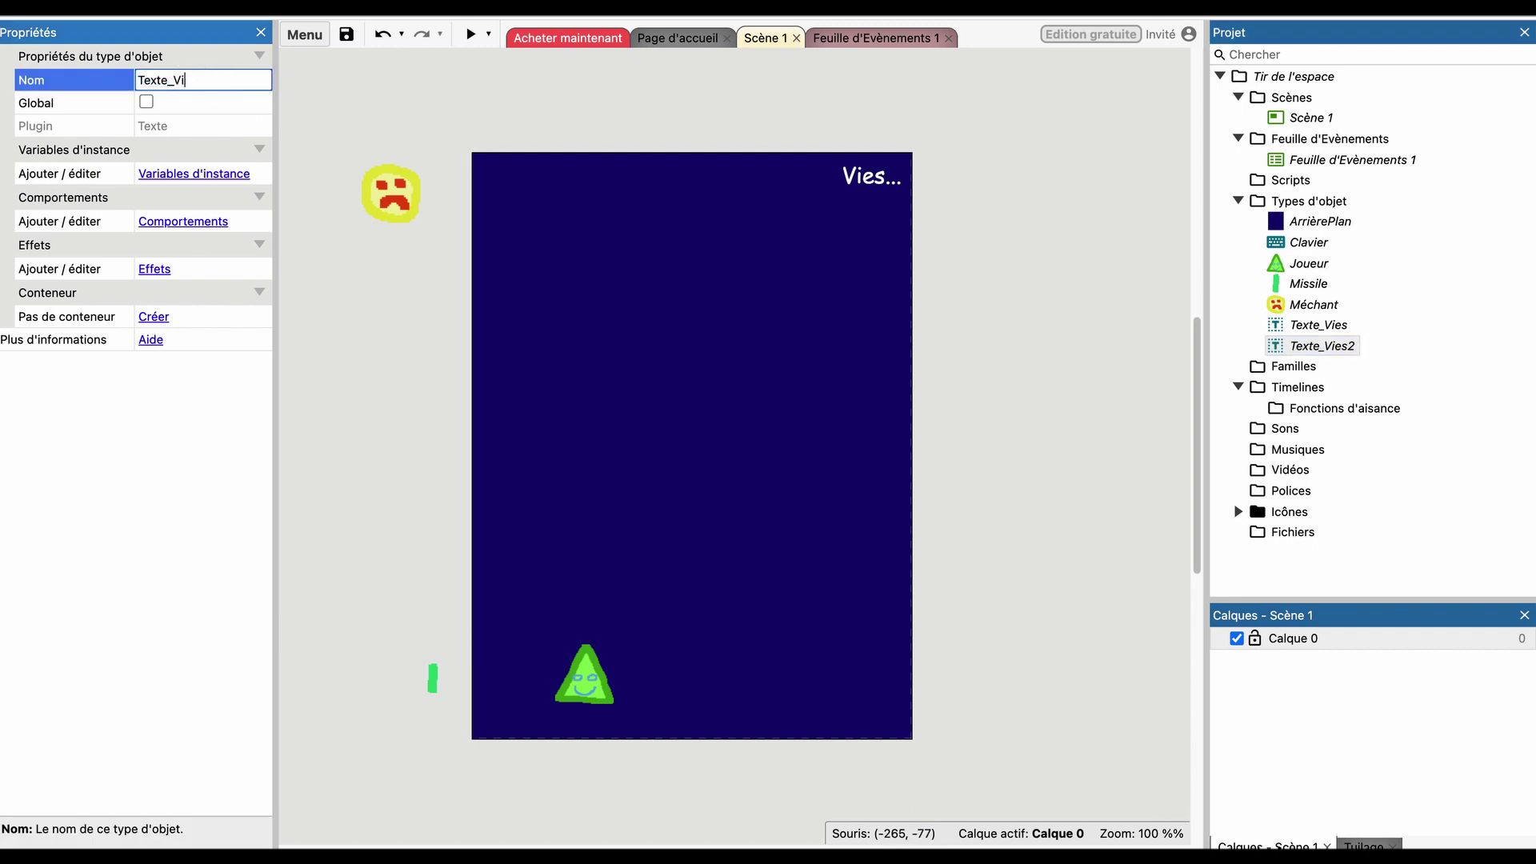
key(Return)
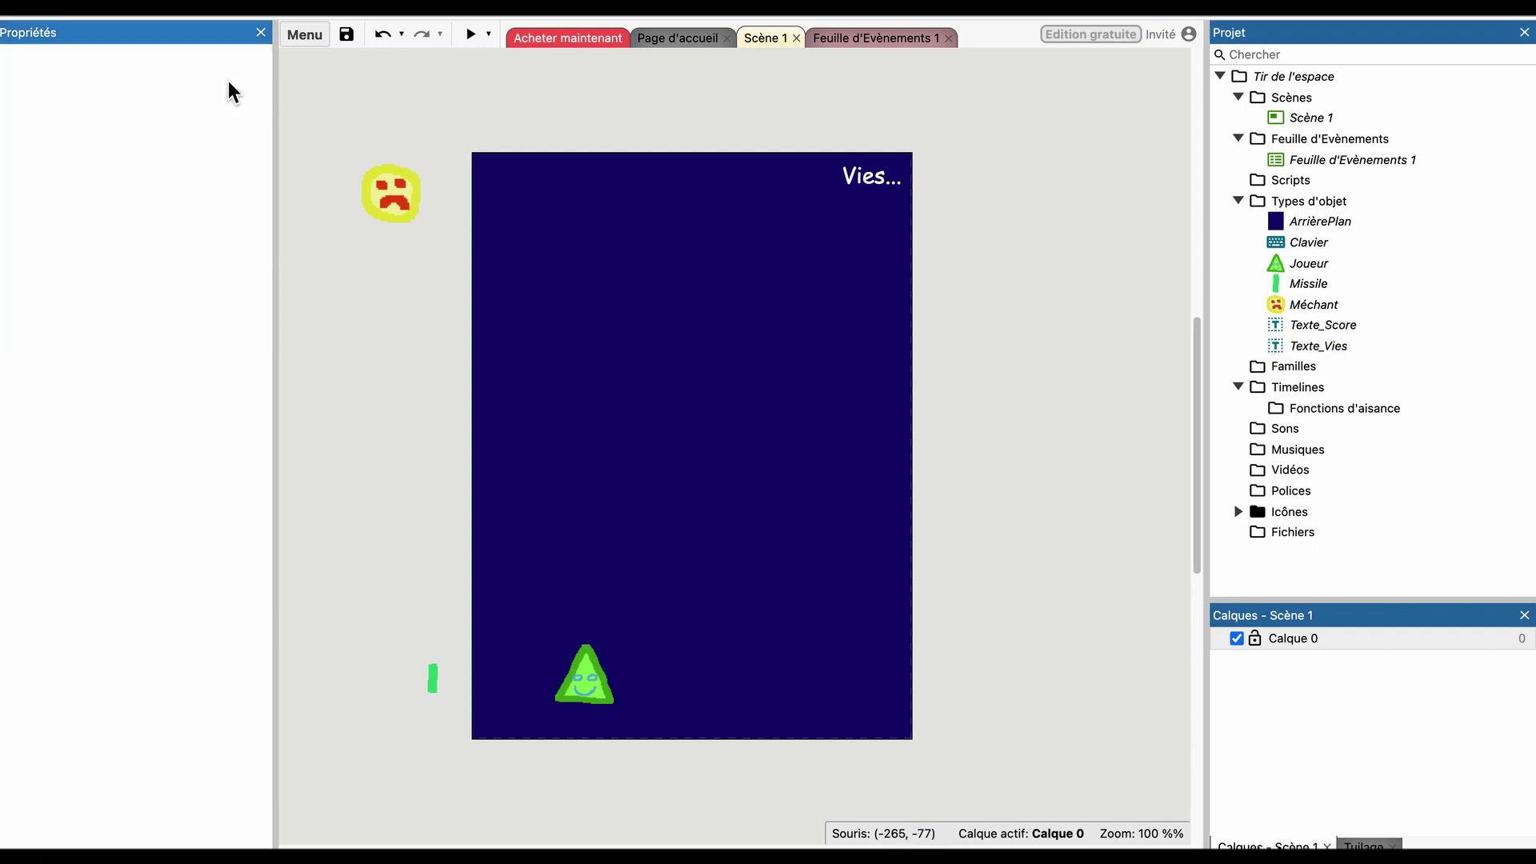
Place an instance of Texte_Score in the scene's upper-left corner at about 11, 7.
click(1305, 329)
drag(1304, 334, 516, 184)
drag(648, 240, 612, 189)
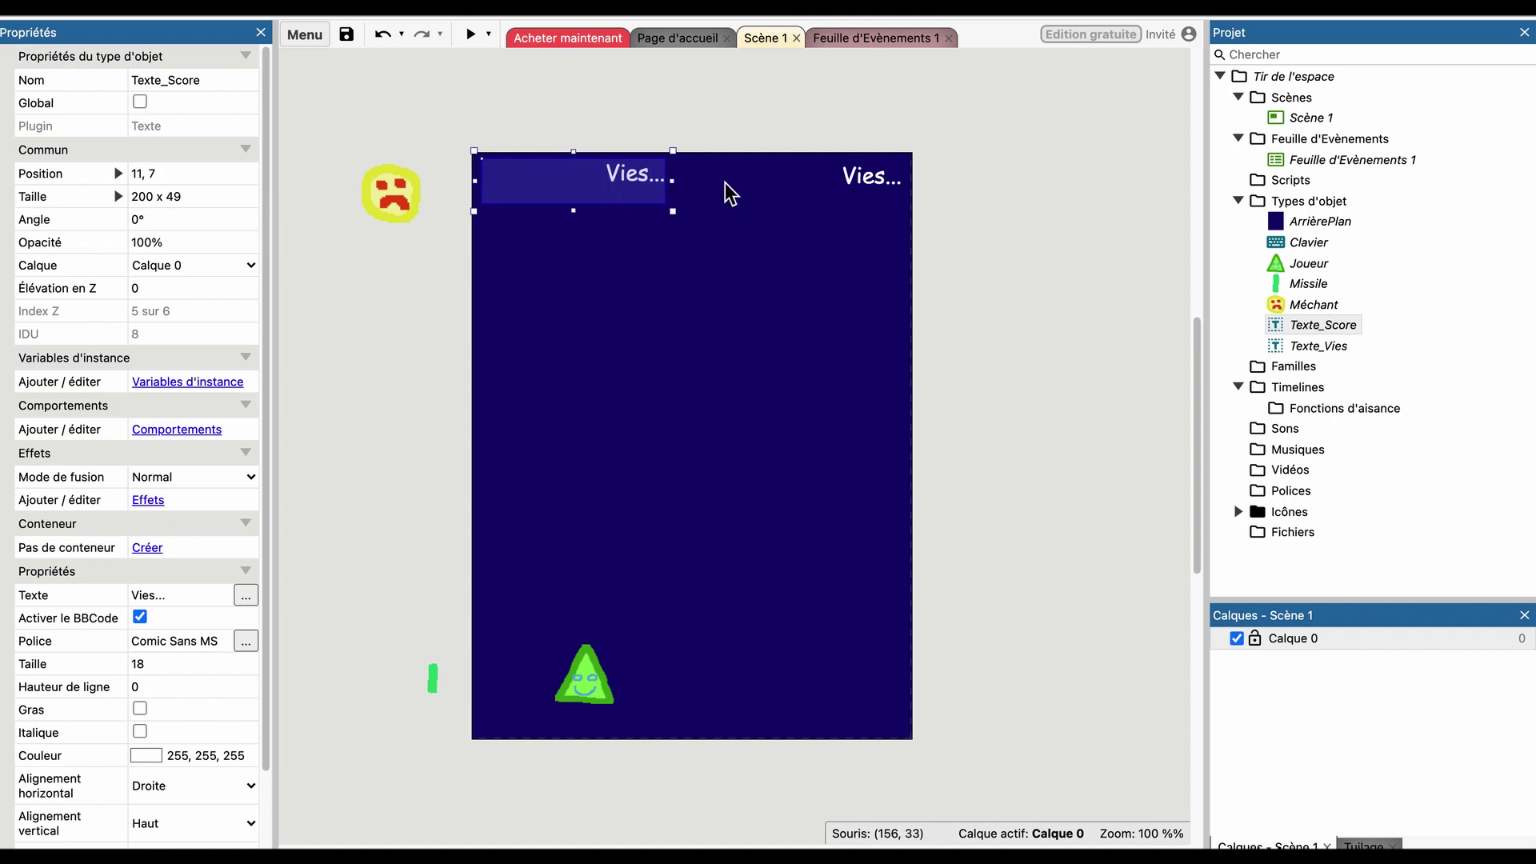
Set the Texte_Score instance's position to 10, 10 and its horizontal alignment to Gauche.
click(886, 189)
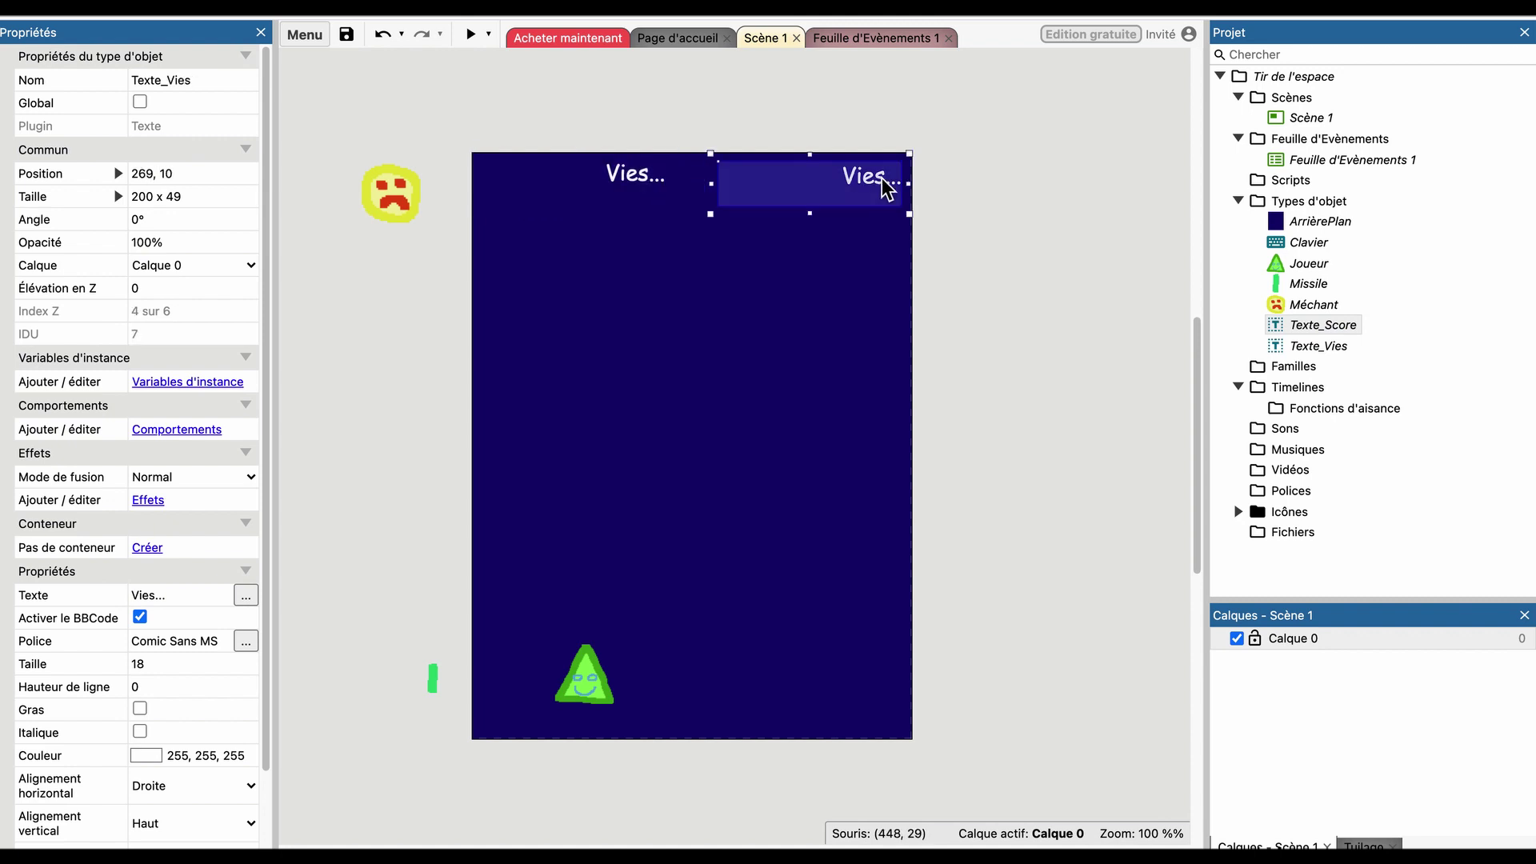
click(652, 184)
click(185, 174)
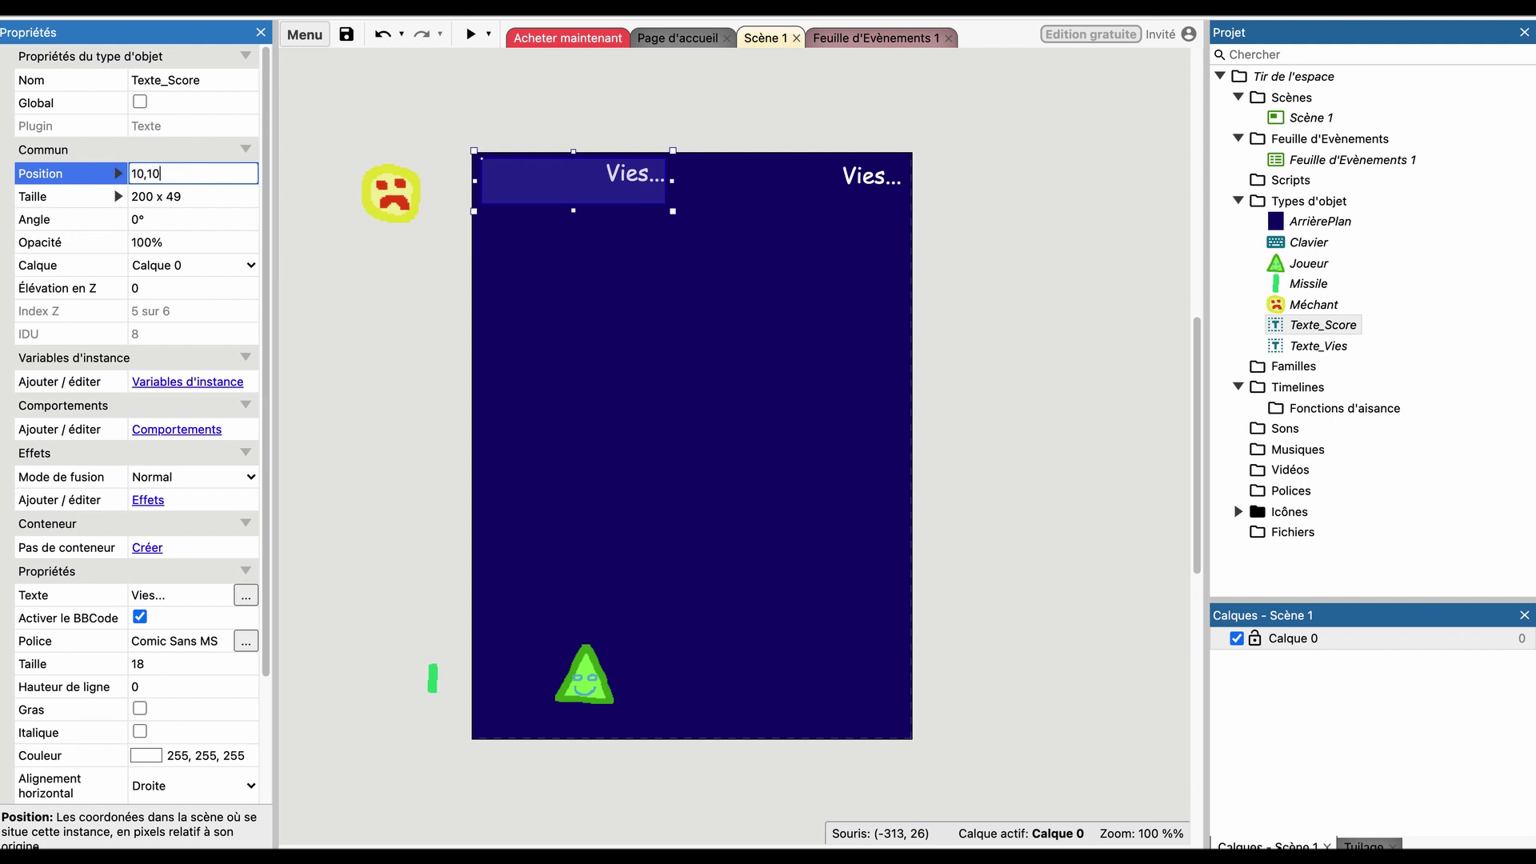
text(10,10)
key(Tab)
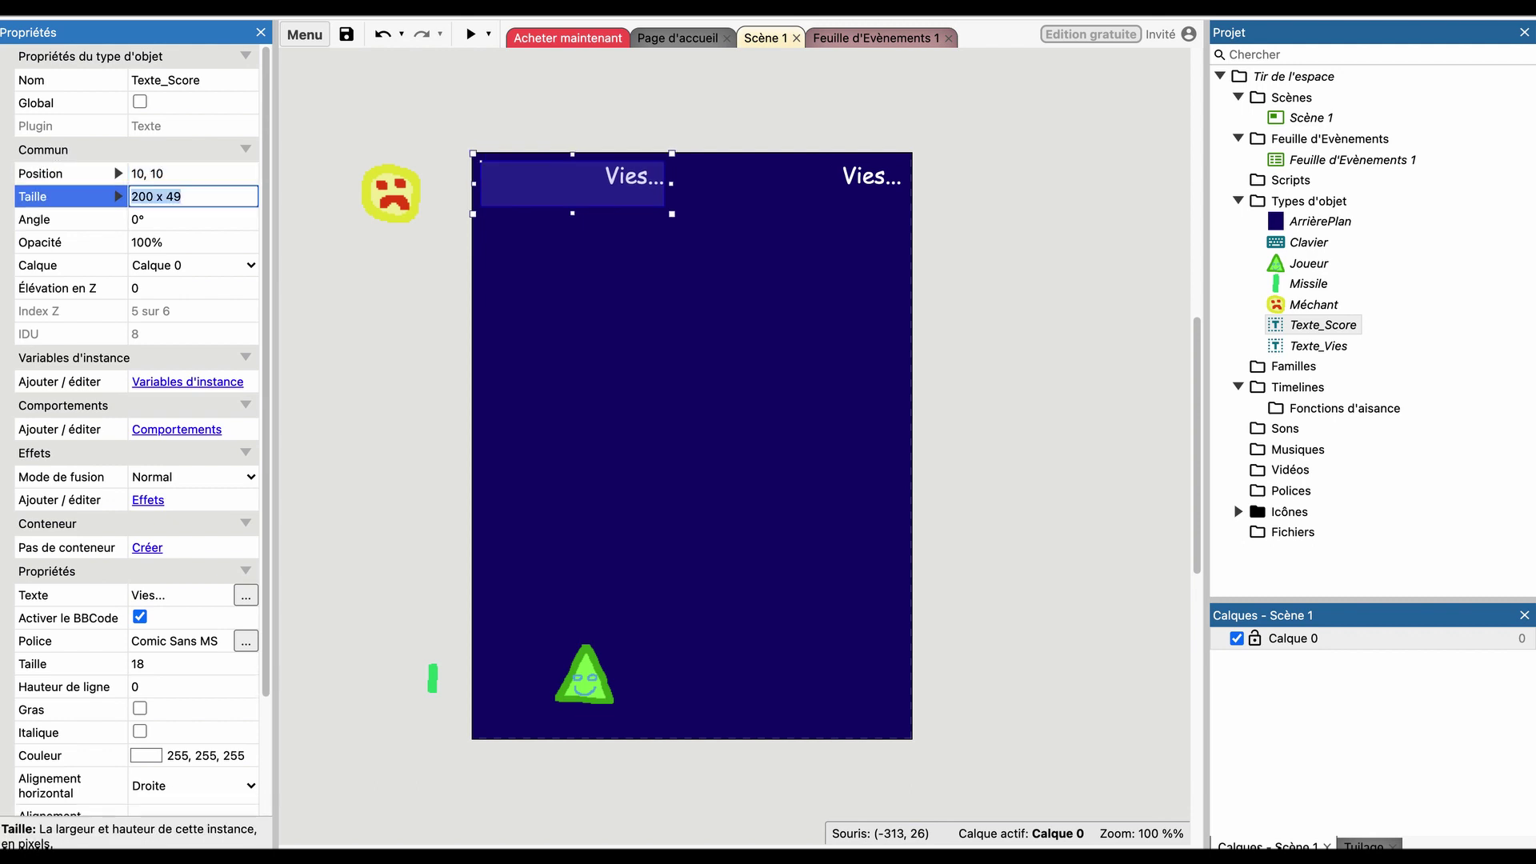
click(179, 783)
click(148, 746)
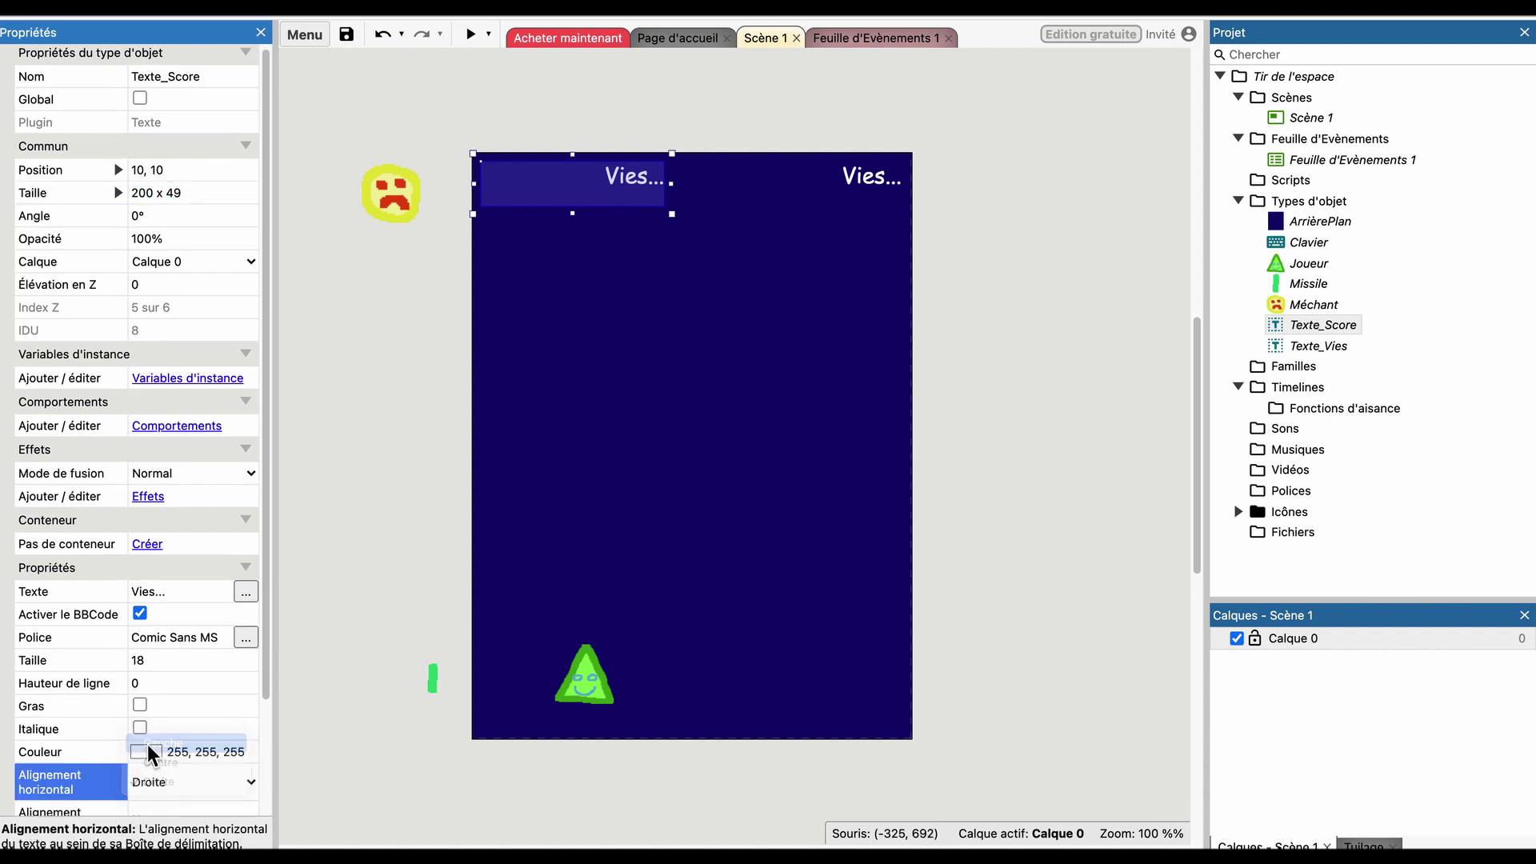
Change the Texte_Score instance's displayed text to "Score...".
double_click(528, 187)
key(super+a)
text(s)
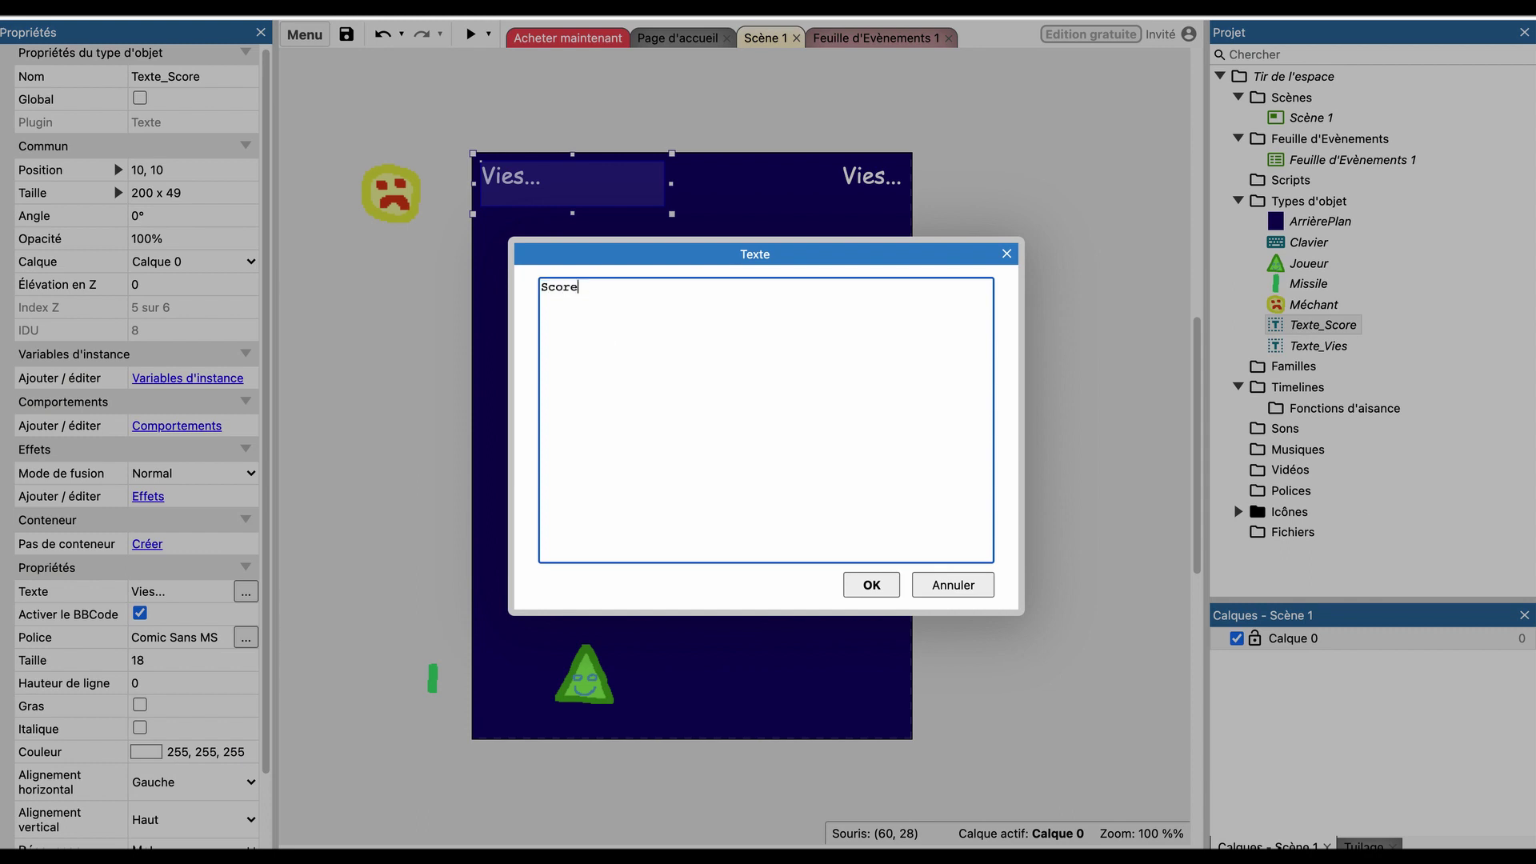
click(871, 585)
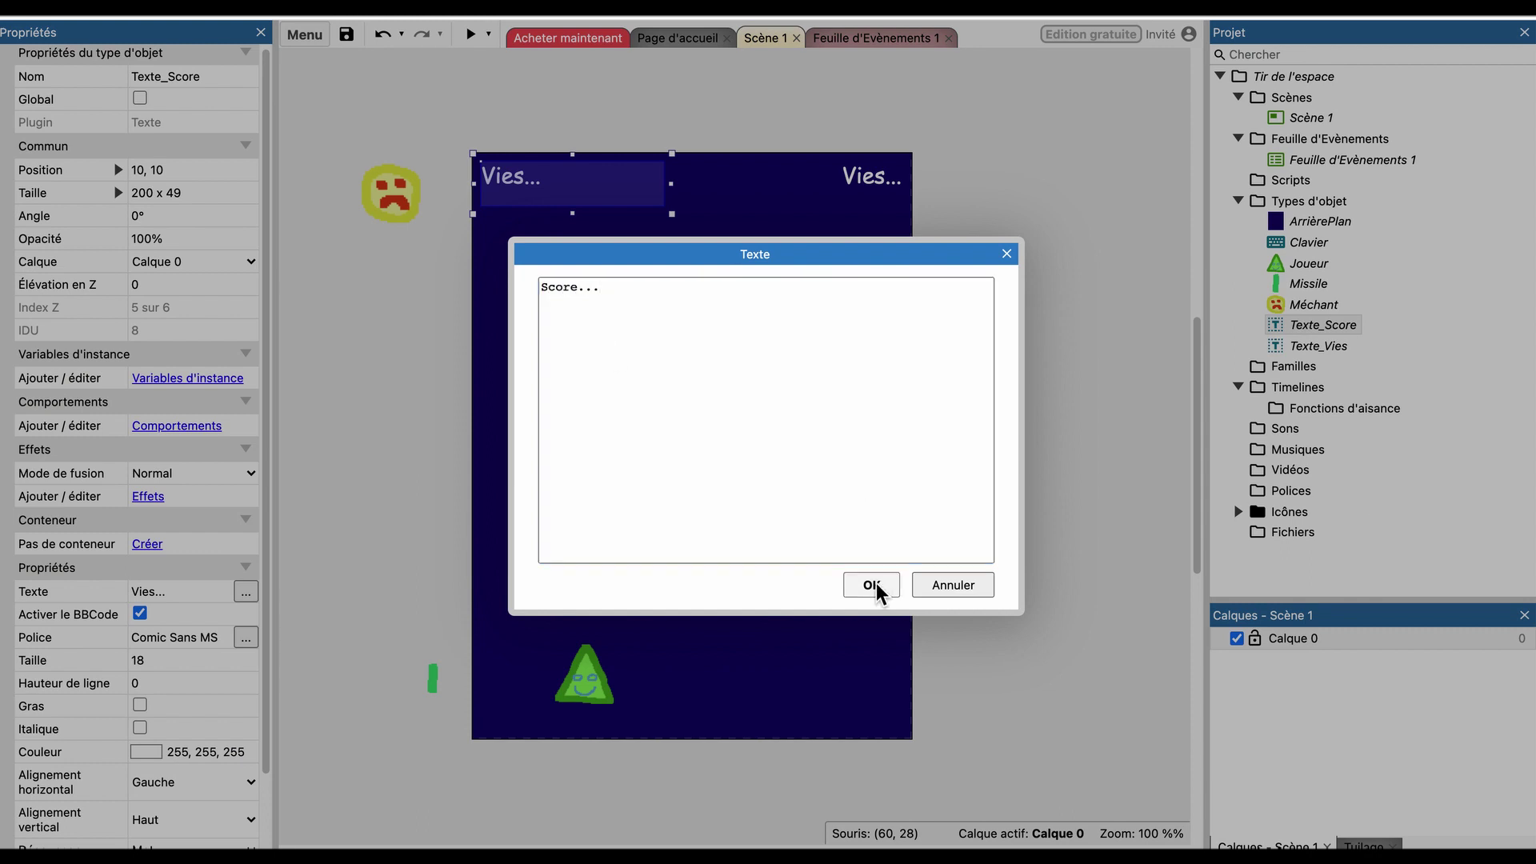
click(816, 173)
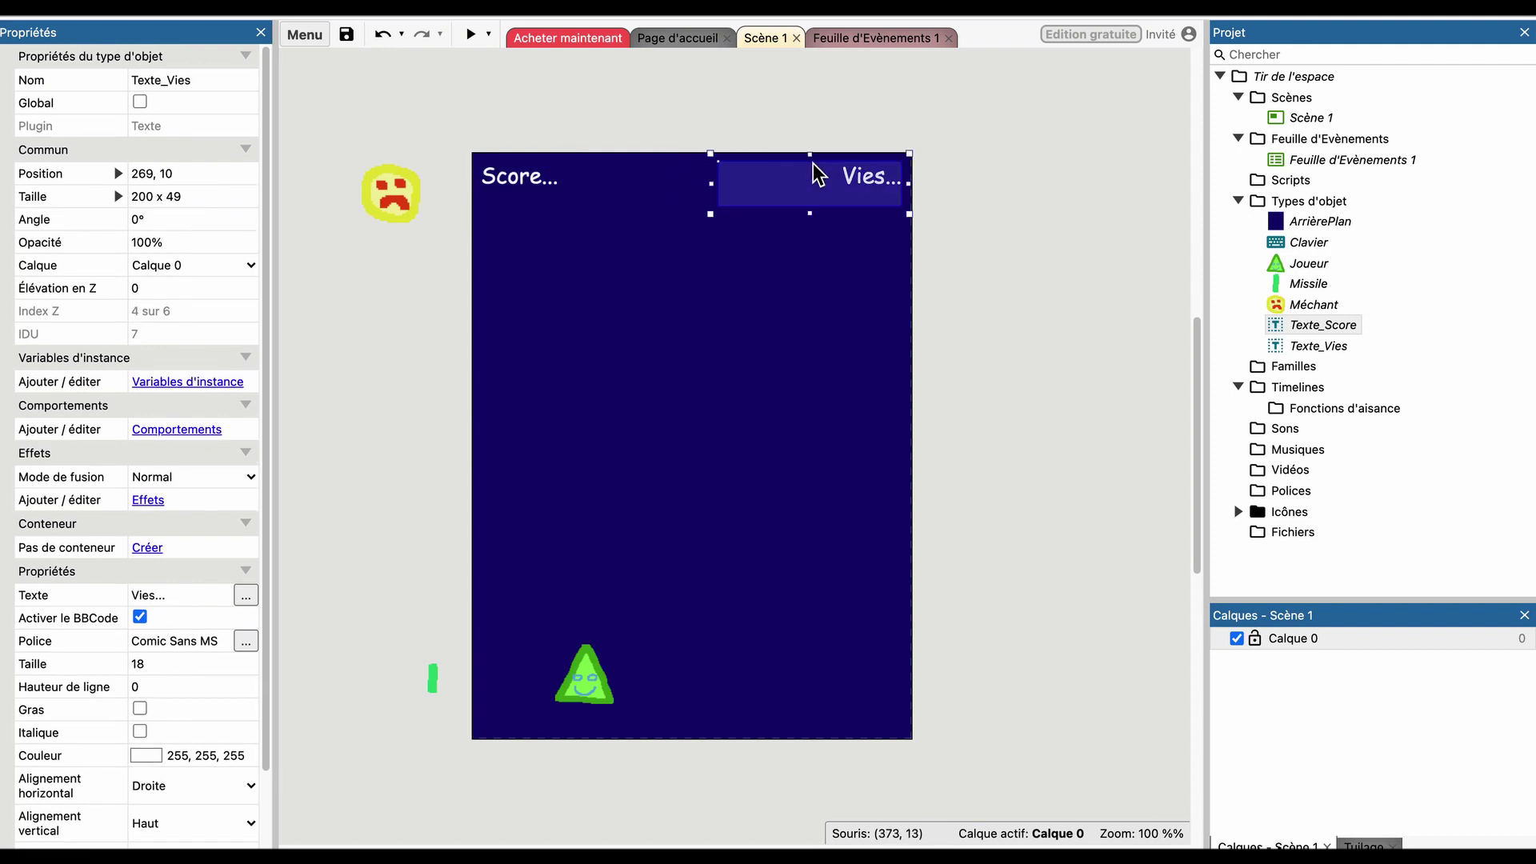
click(574, 196)
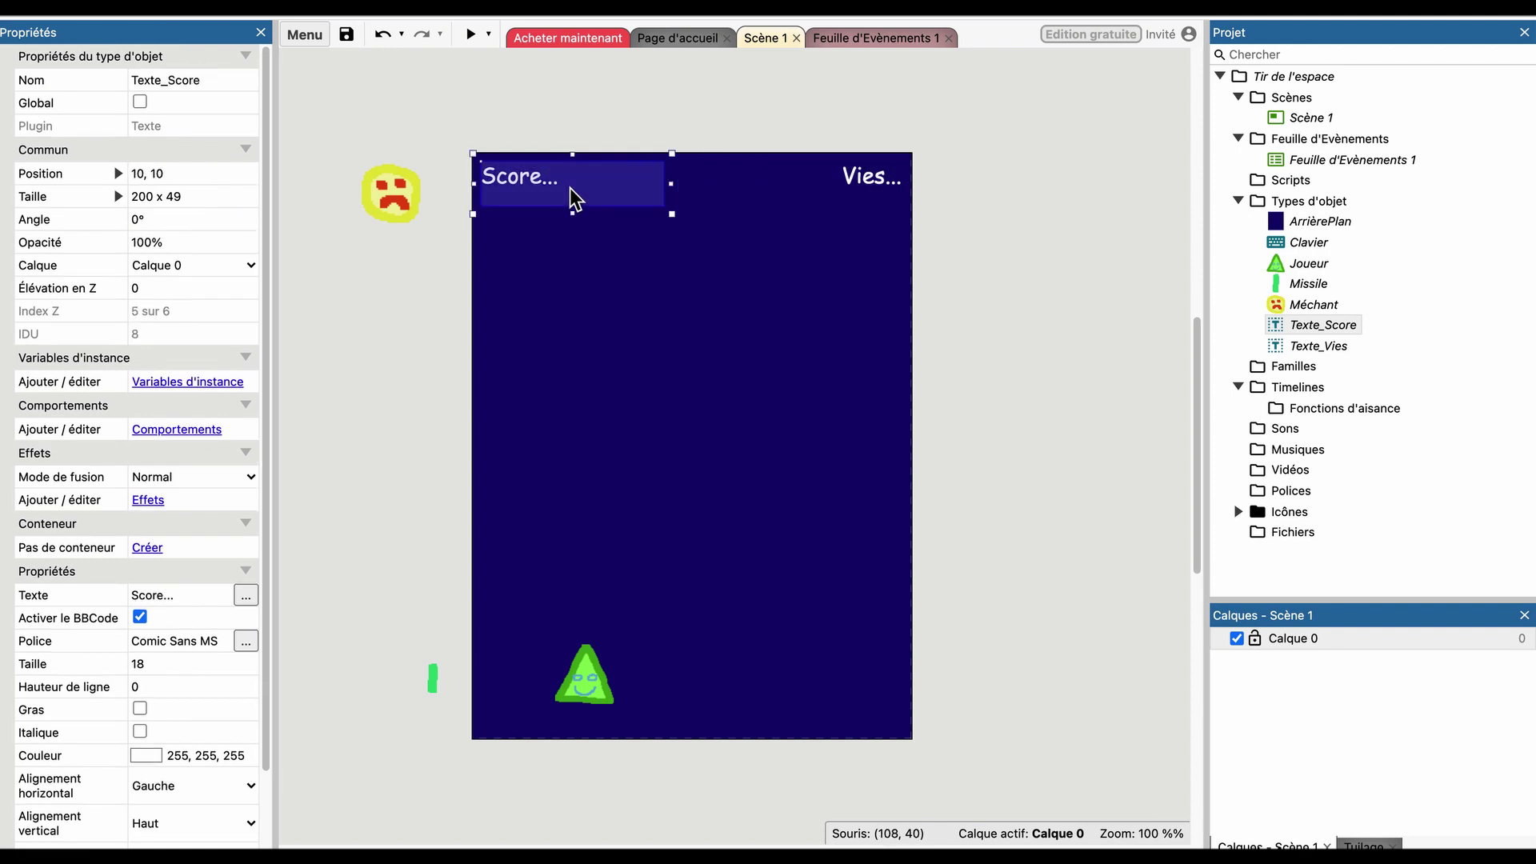
click(874, 215)
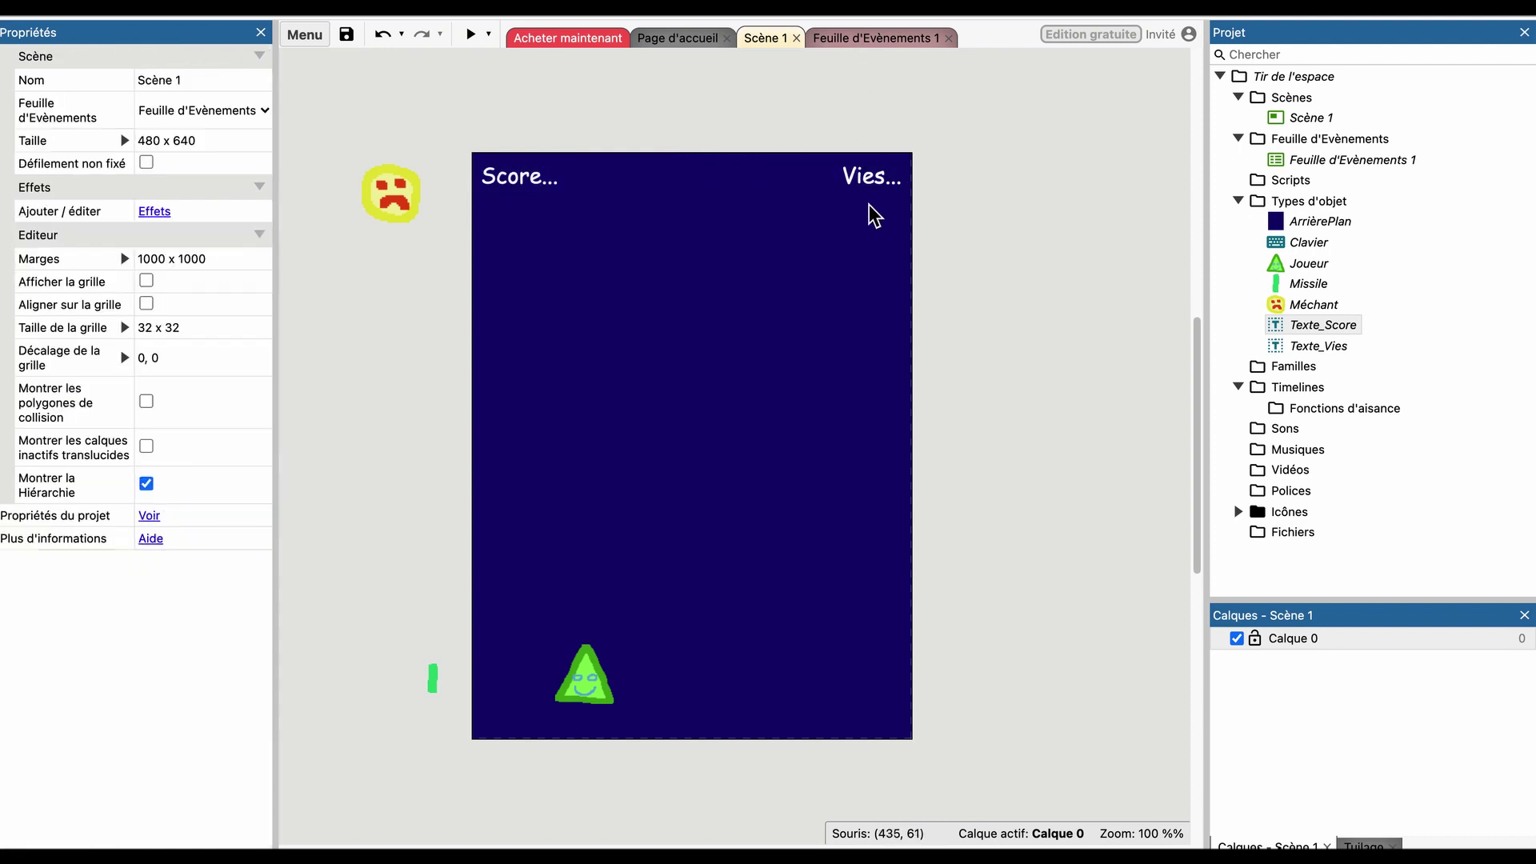
Duplicate the Texte_Vies Définir le texte action in the Chaque tick event of Feuille d'Evènements 1.
click(910, 40)
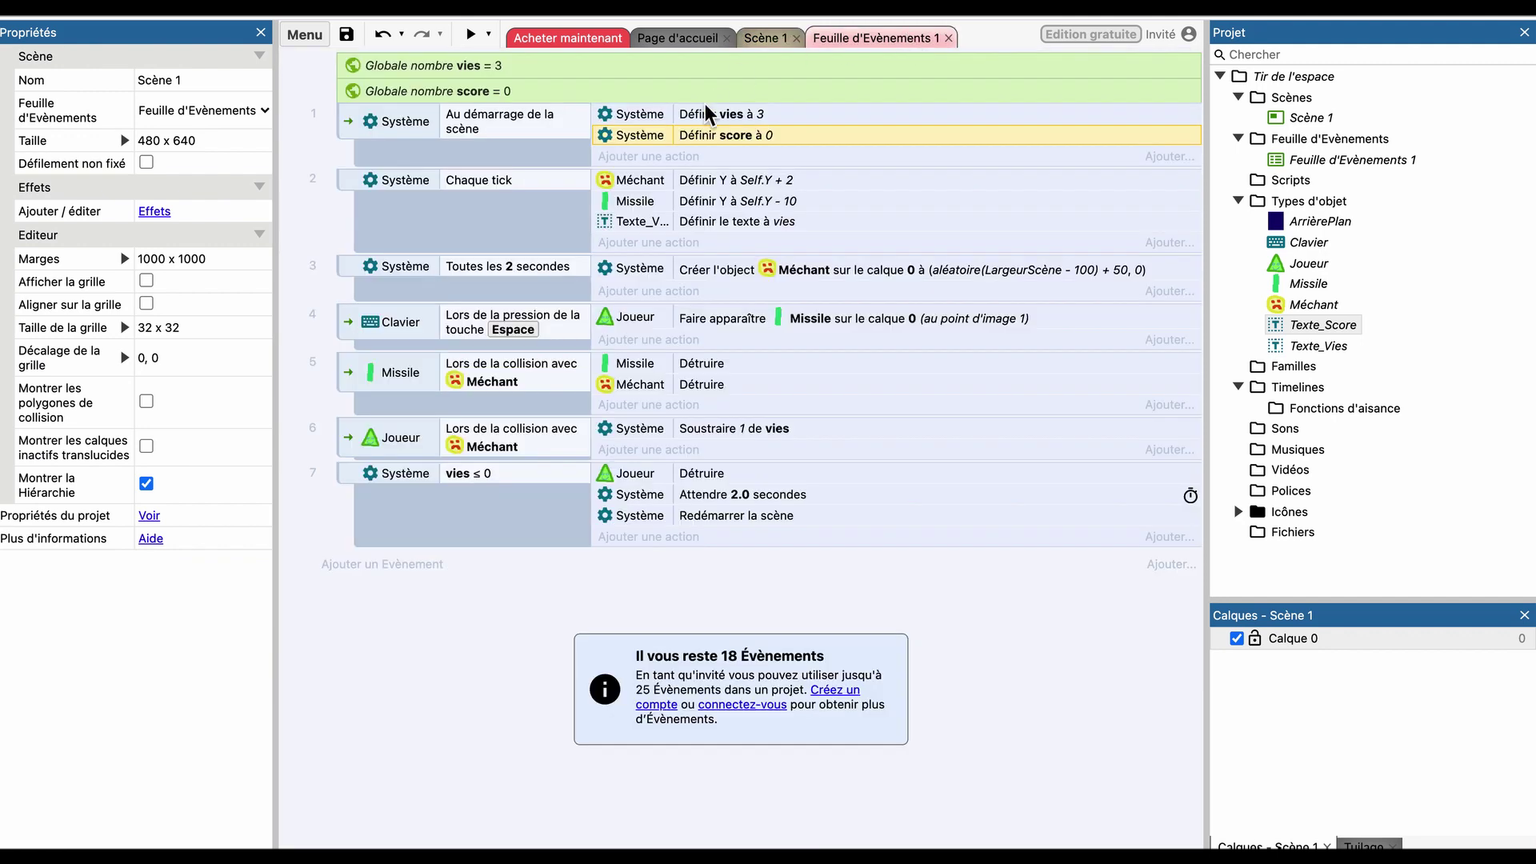
click(646, 225)
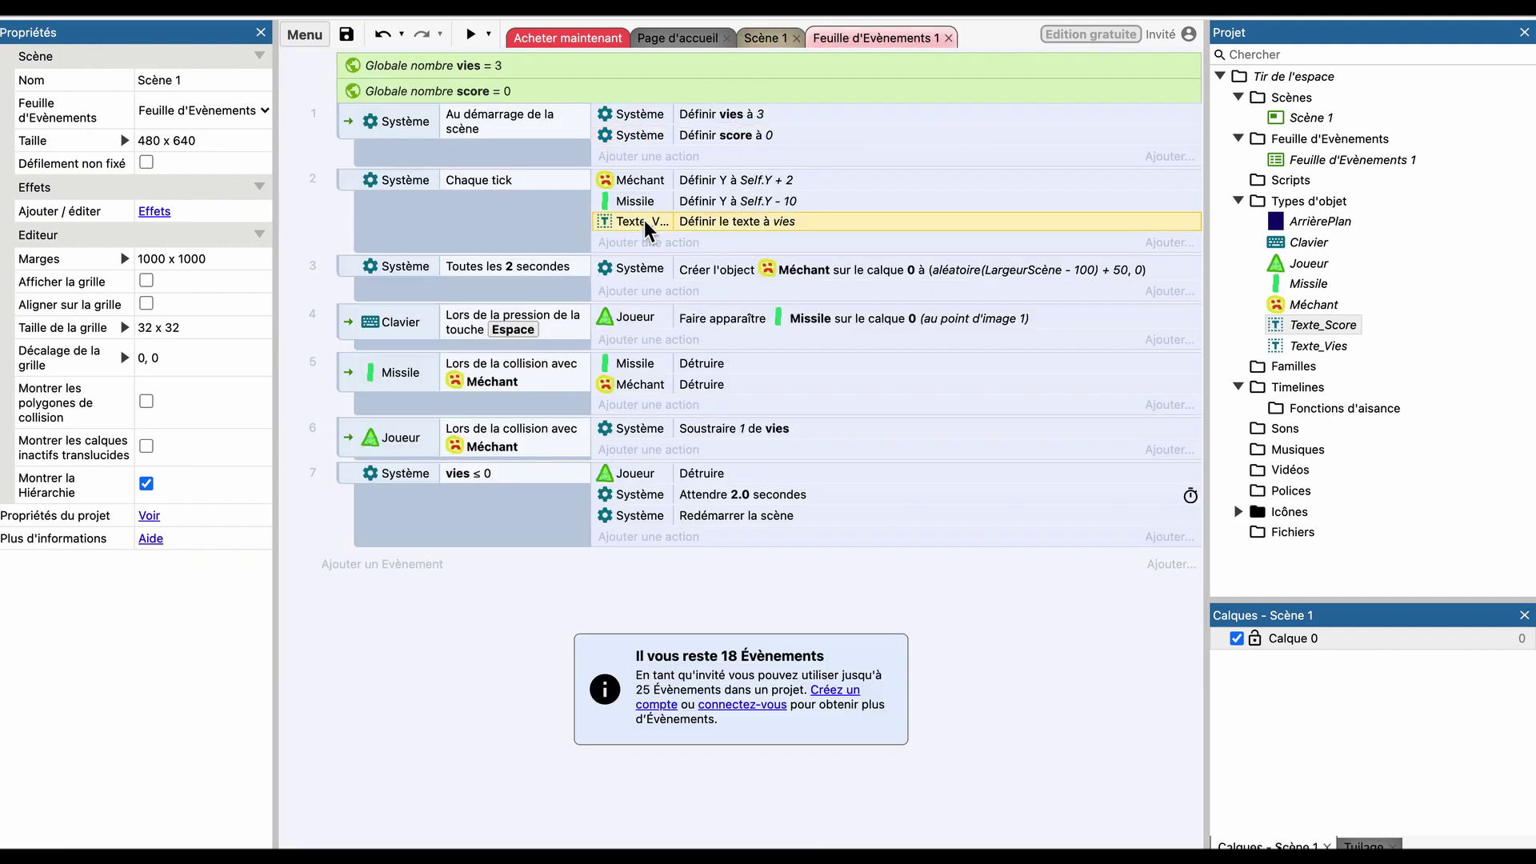
key(ctrl+v)
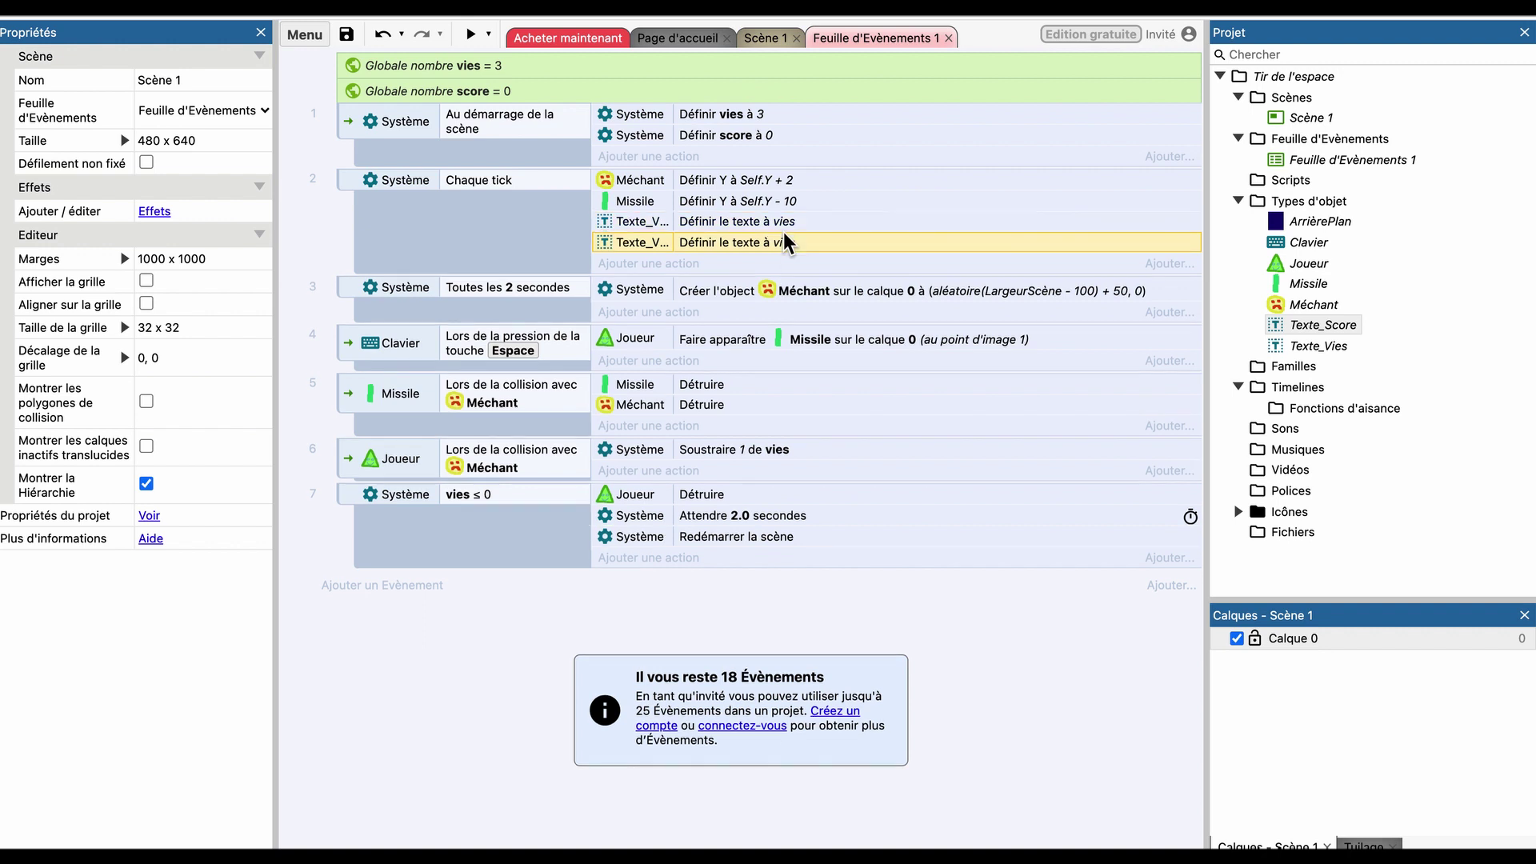
double_click(739, 242)
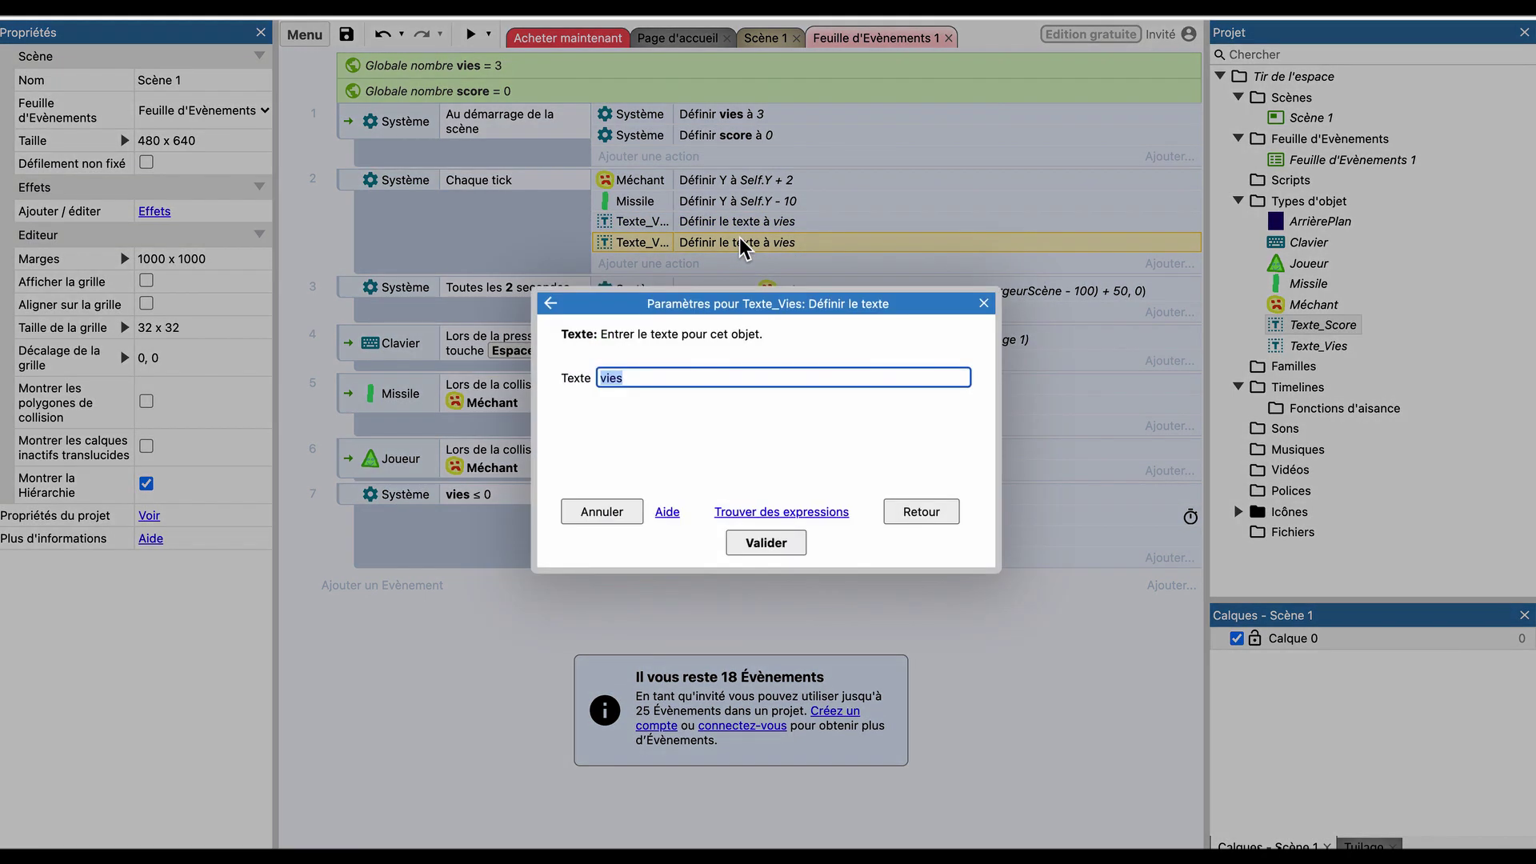
key(Escape)
double_click(651, 237)
key(Escape)
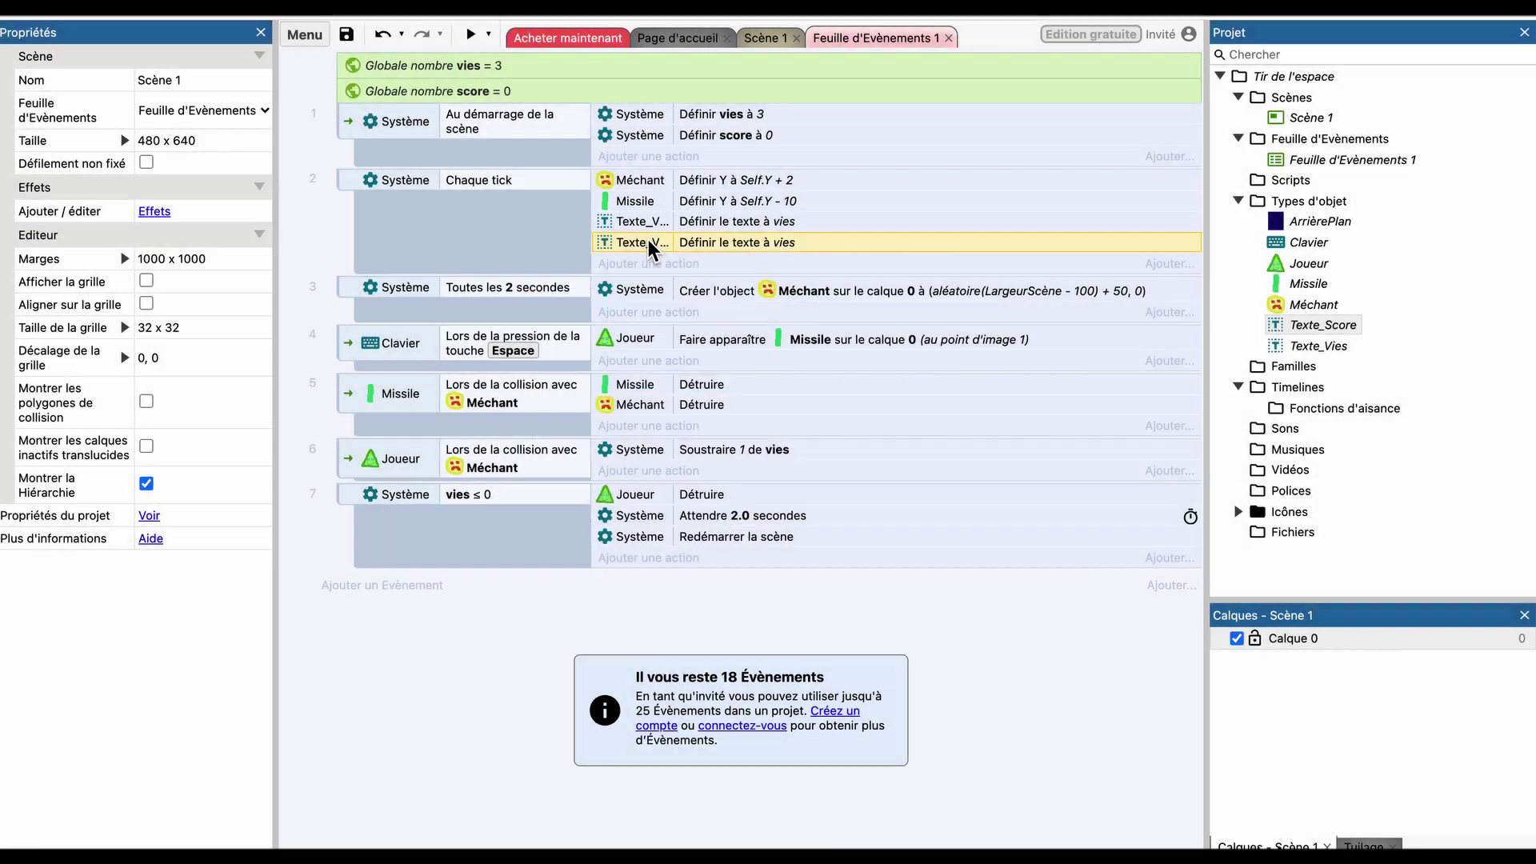
Replace the duplicated text action's object with Texte_Score and widen the action object column to fit the full names.
right_click(647, 240)
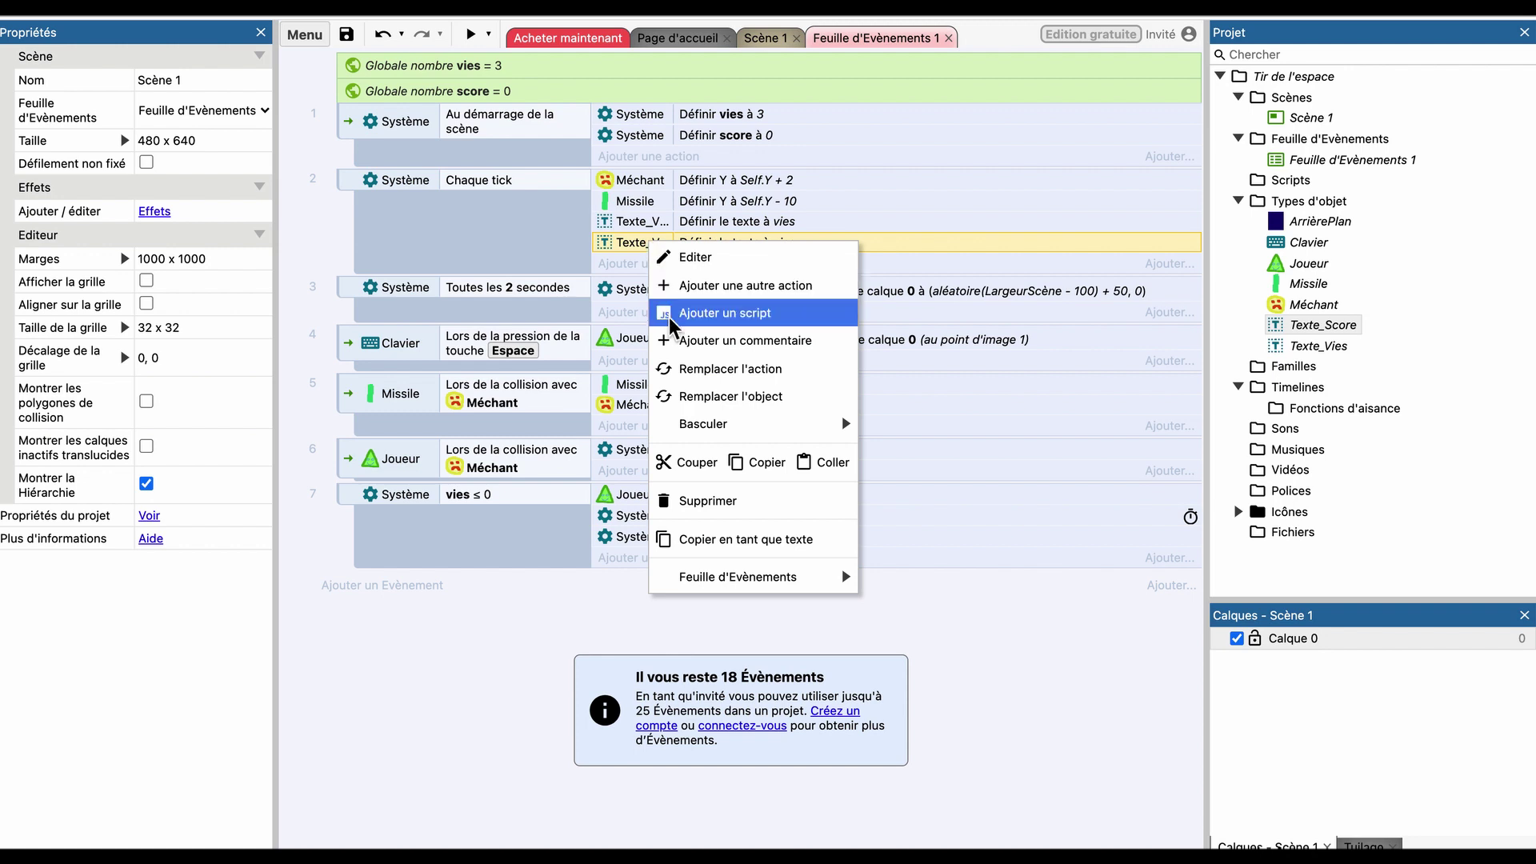
click(693, 396)
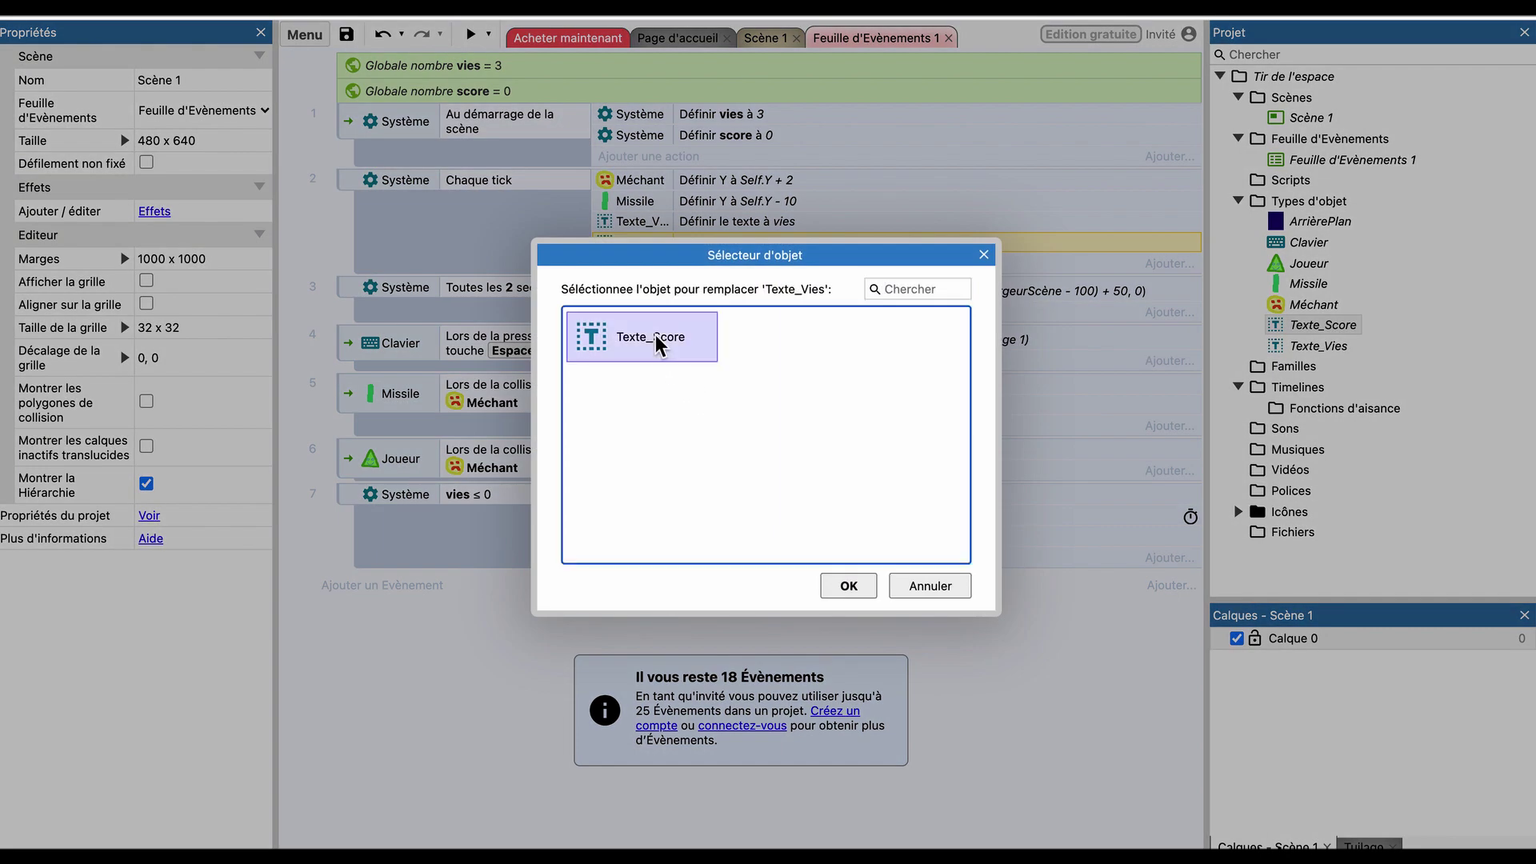
double_click(655, 335)
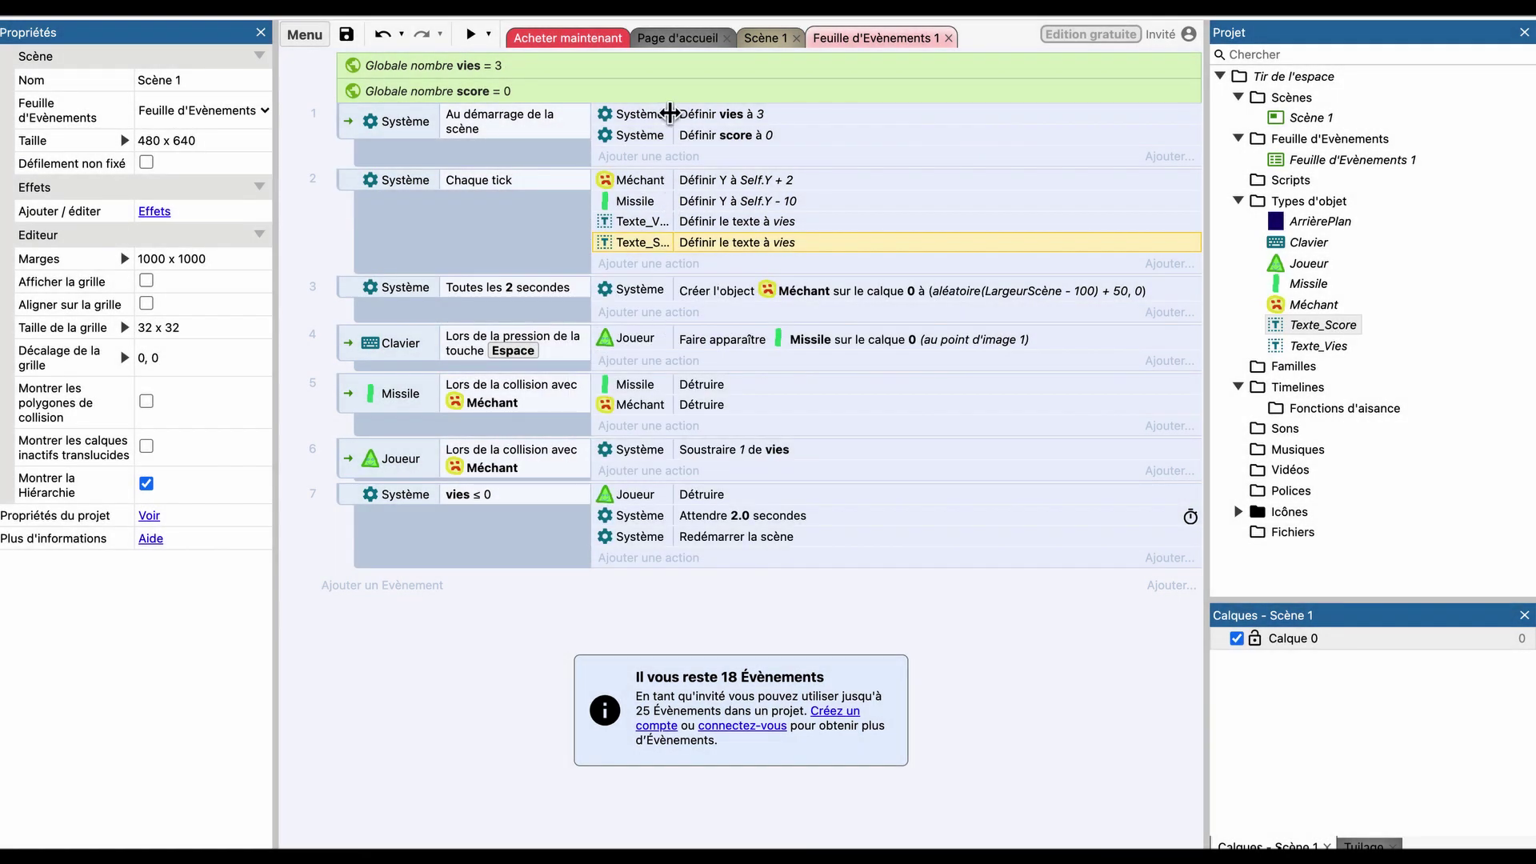
drag(673, 120, 705, 120)
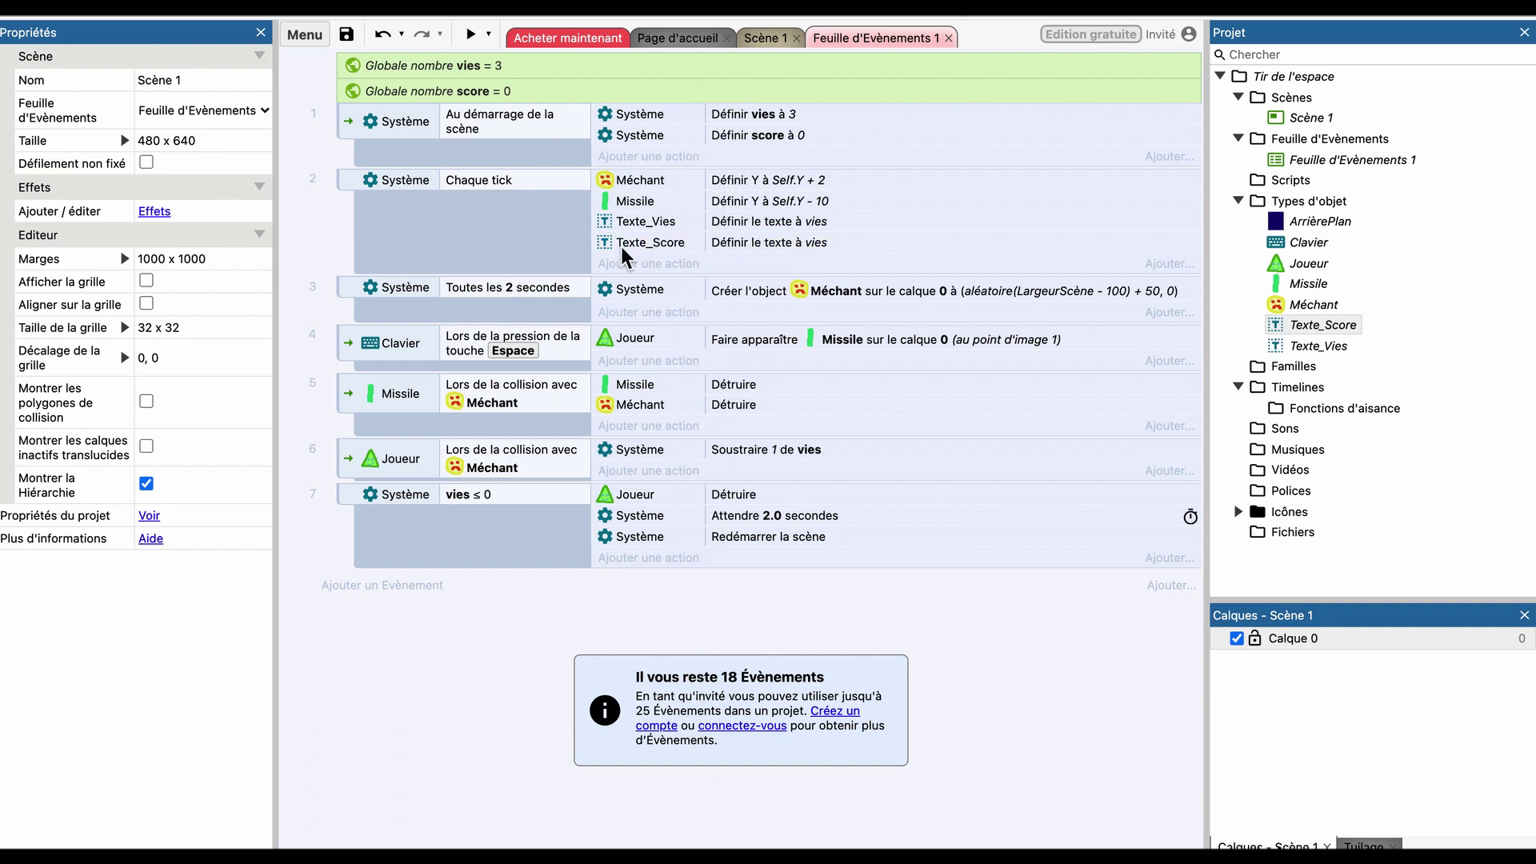
Make the Texte_Score Définir le texte action display the score variable.
click(660, 240)
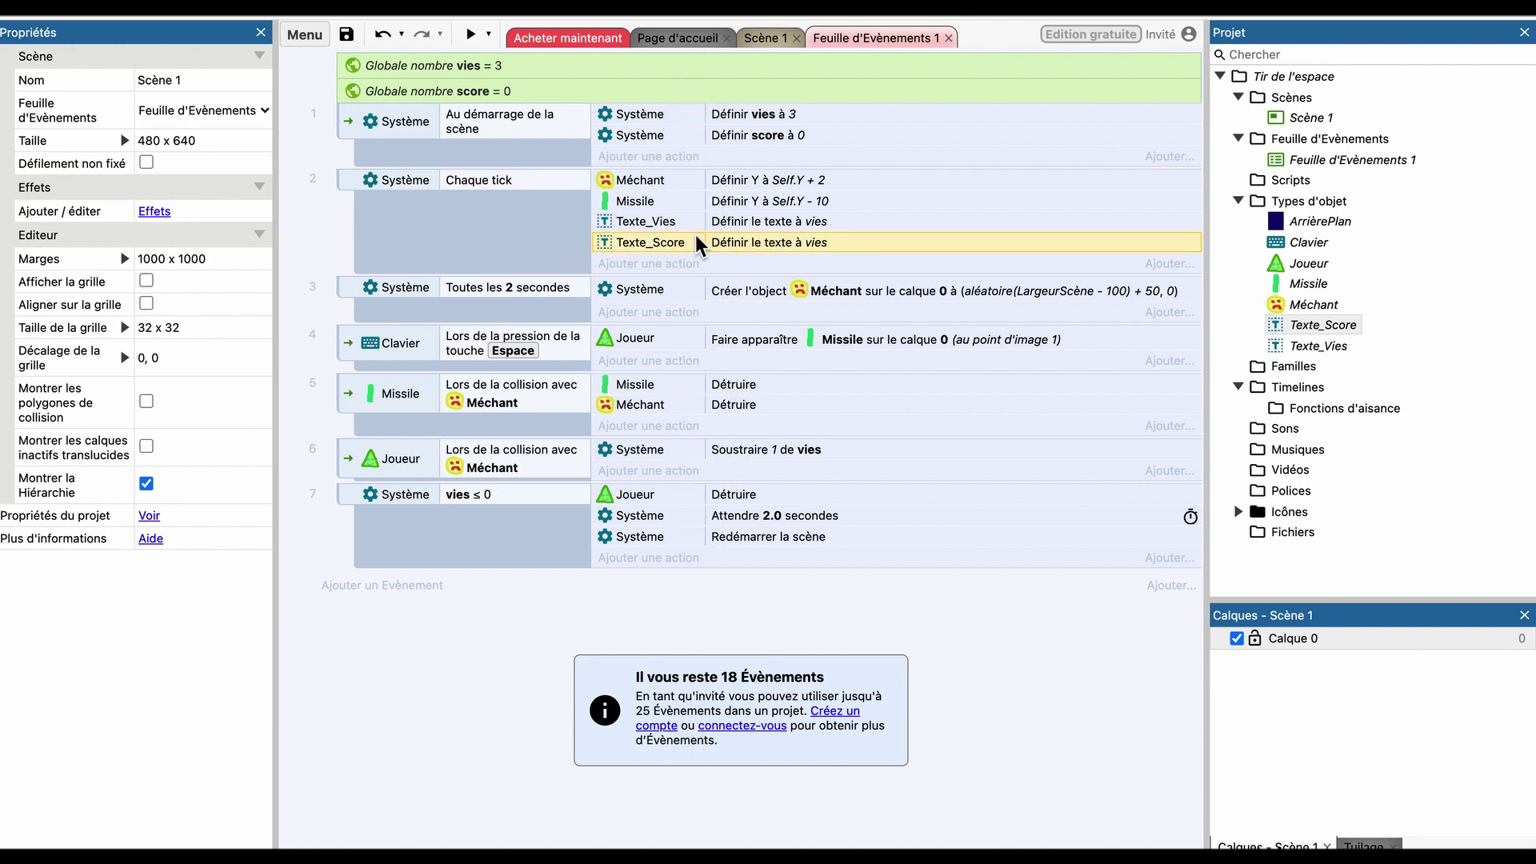
double_click(802, 238)
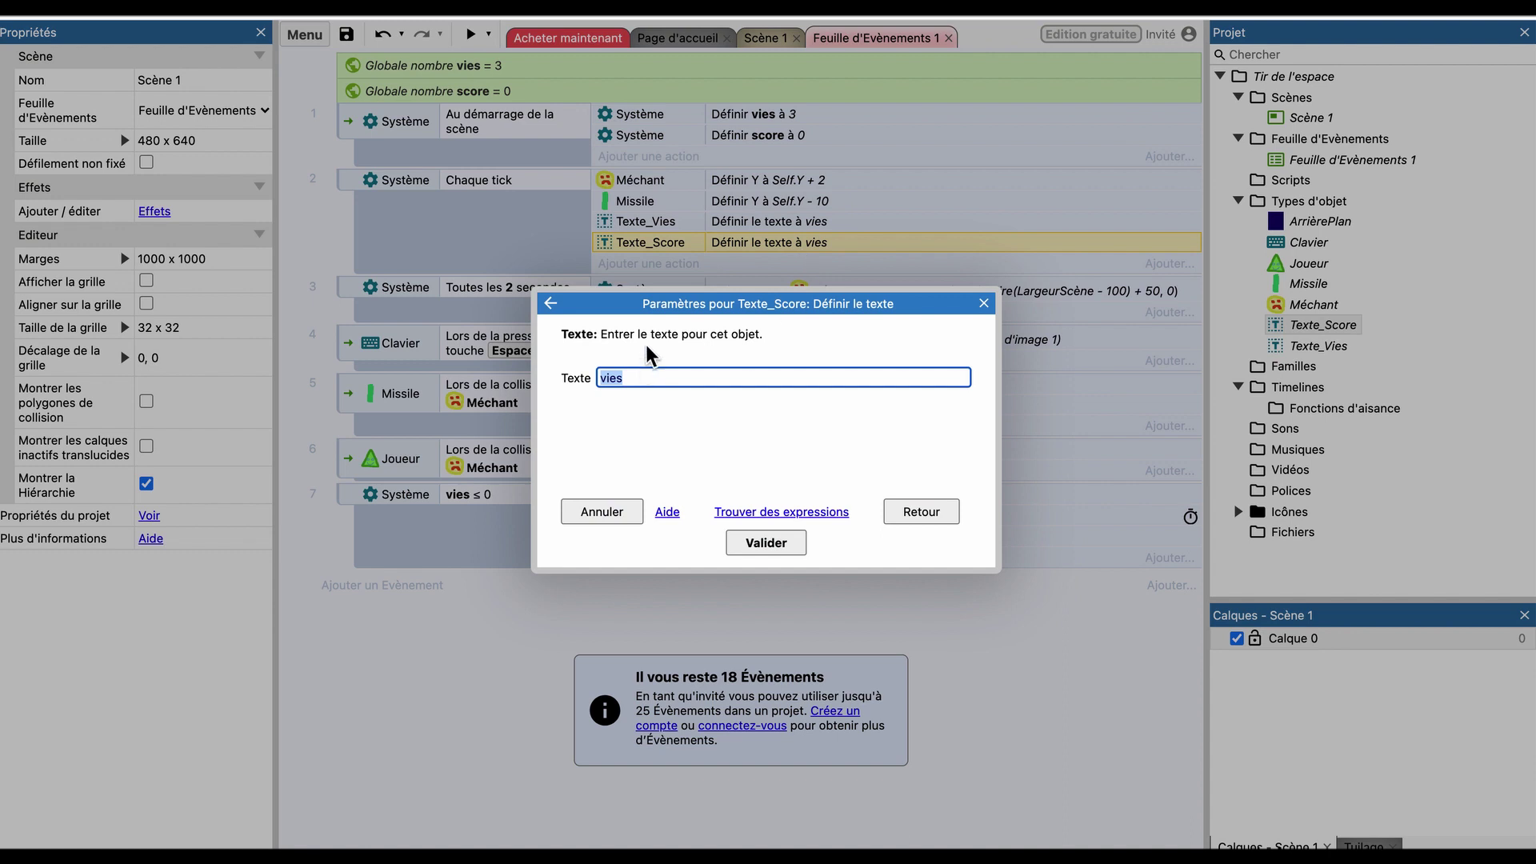
text(sco)
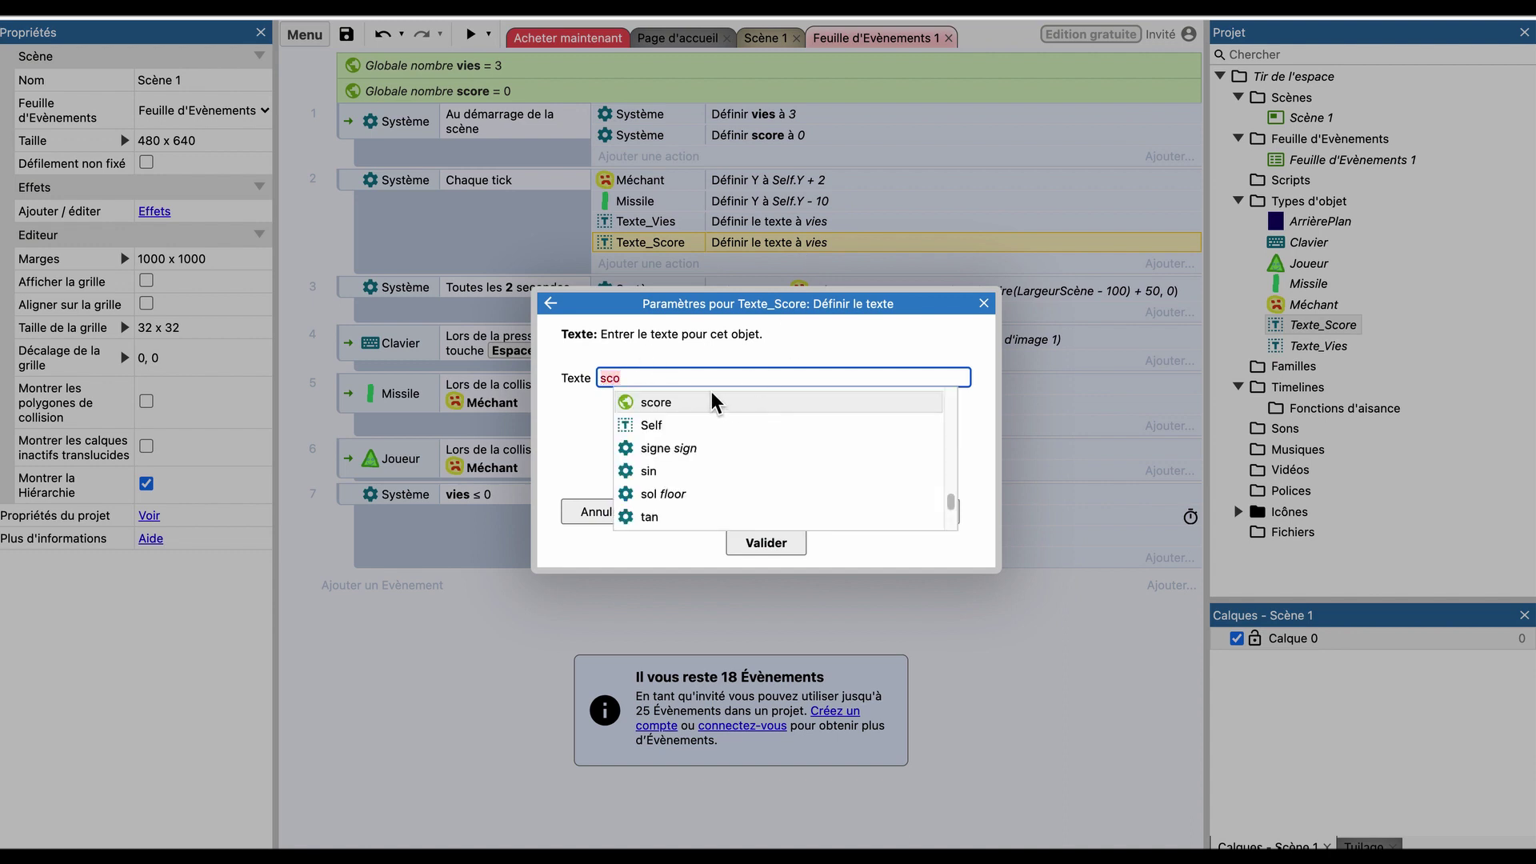
click(688, 405)
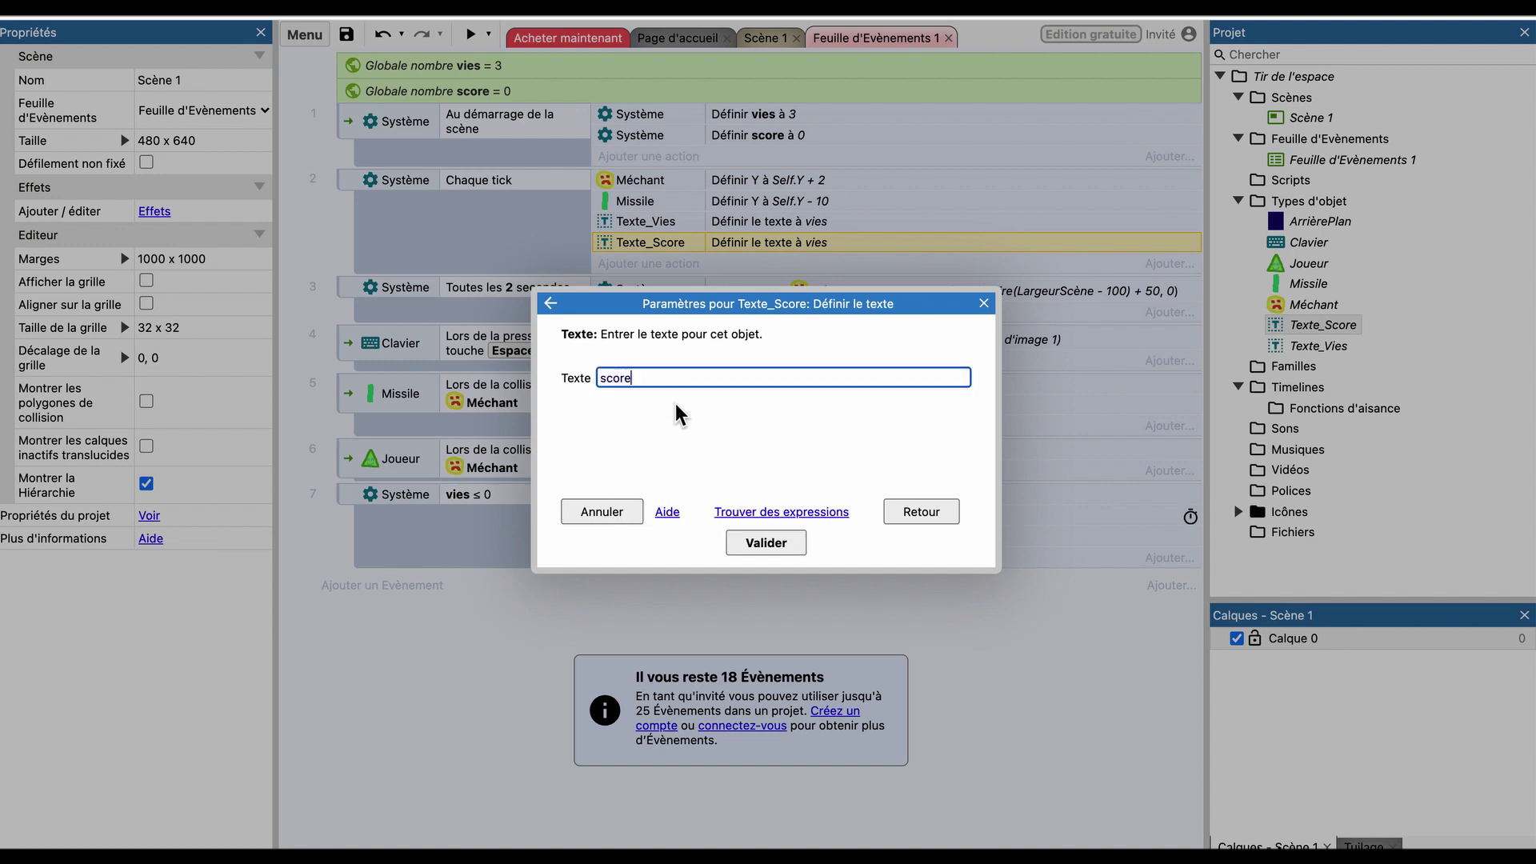
click(766, 543)
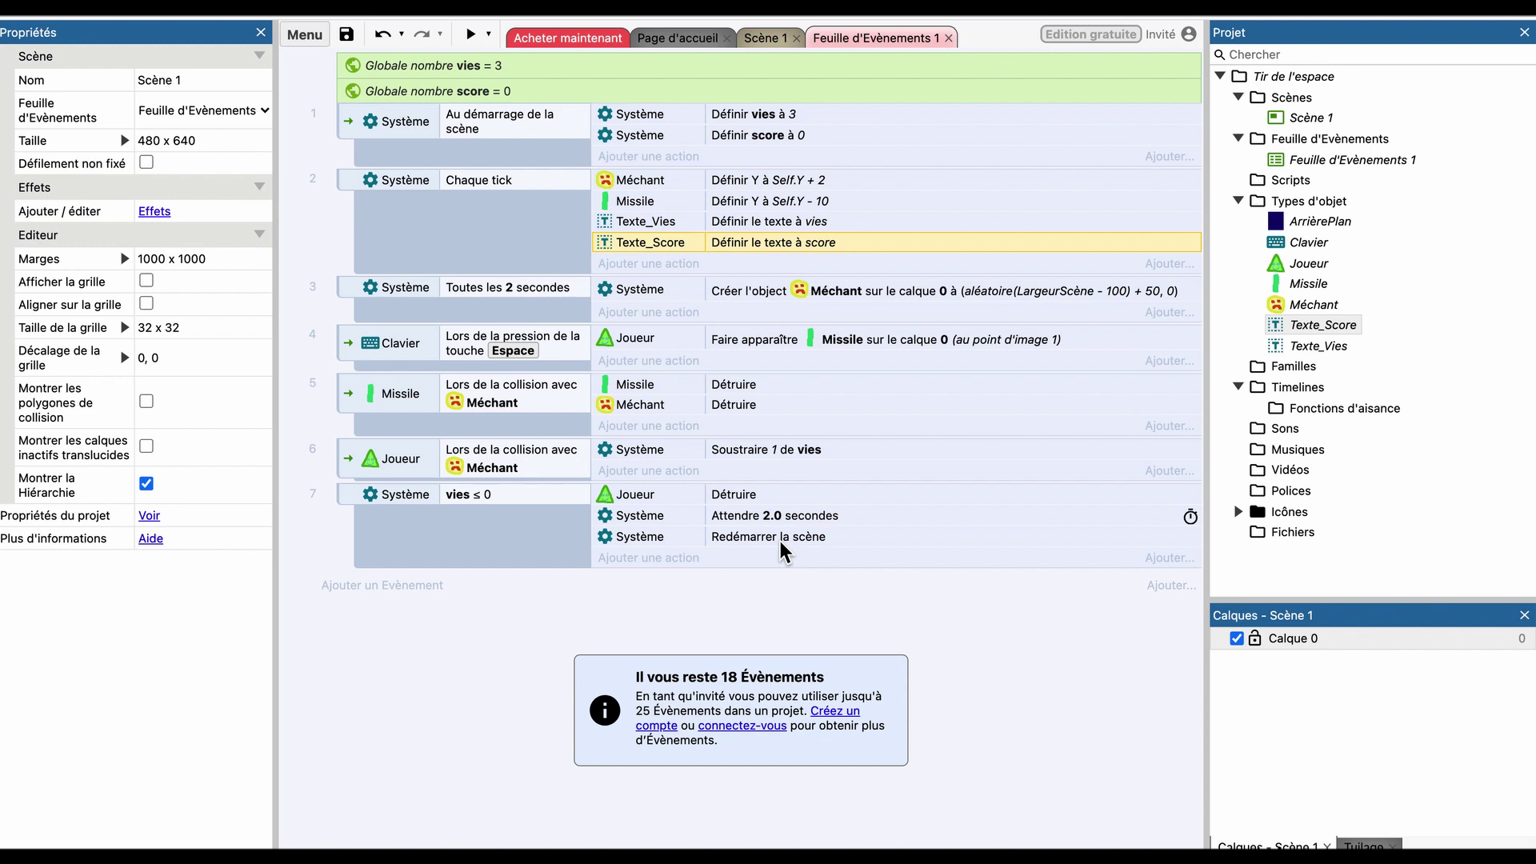
Add a Système Ajouter à action to the Missile–Méchant collision event that adds 10 to score.
click(383, 404)
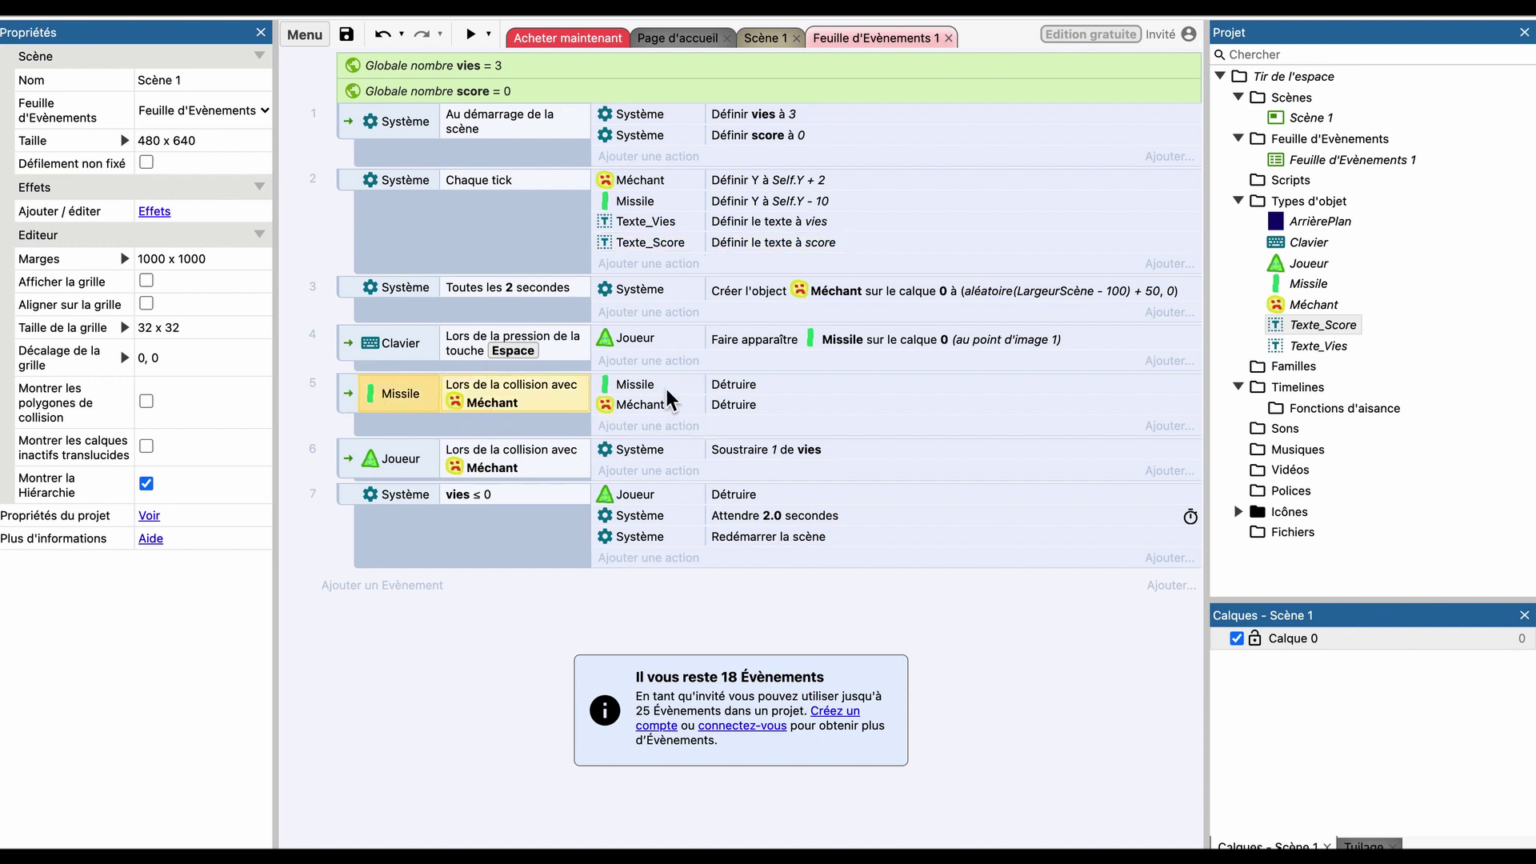
click(672, 428)
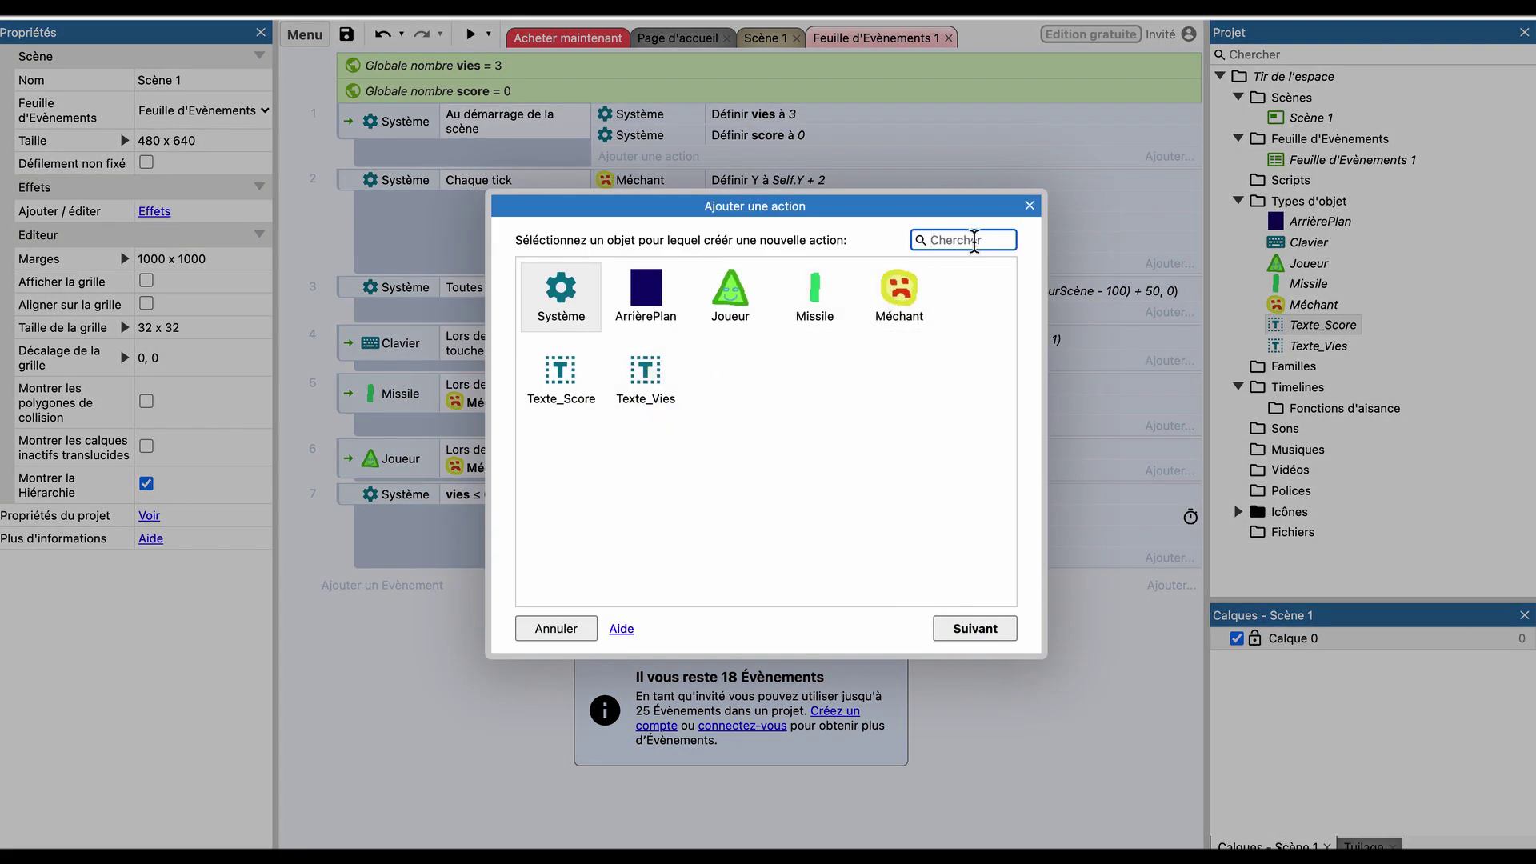
double_click(560, 298)
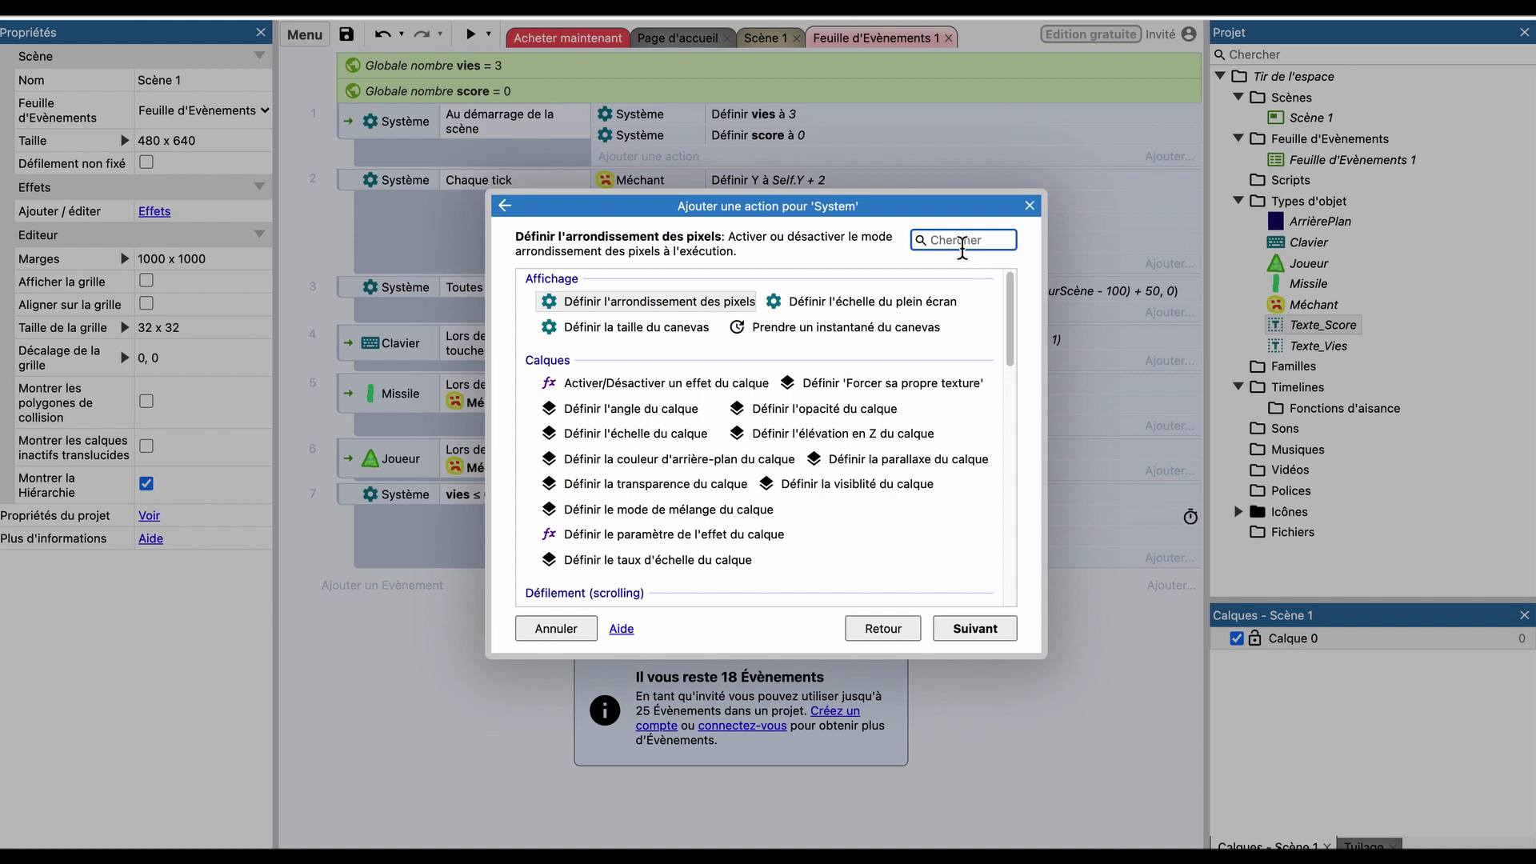
text(s)
key(BackSpace)
text(var)
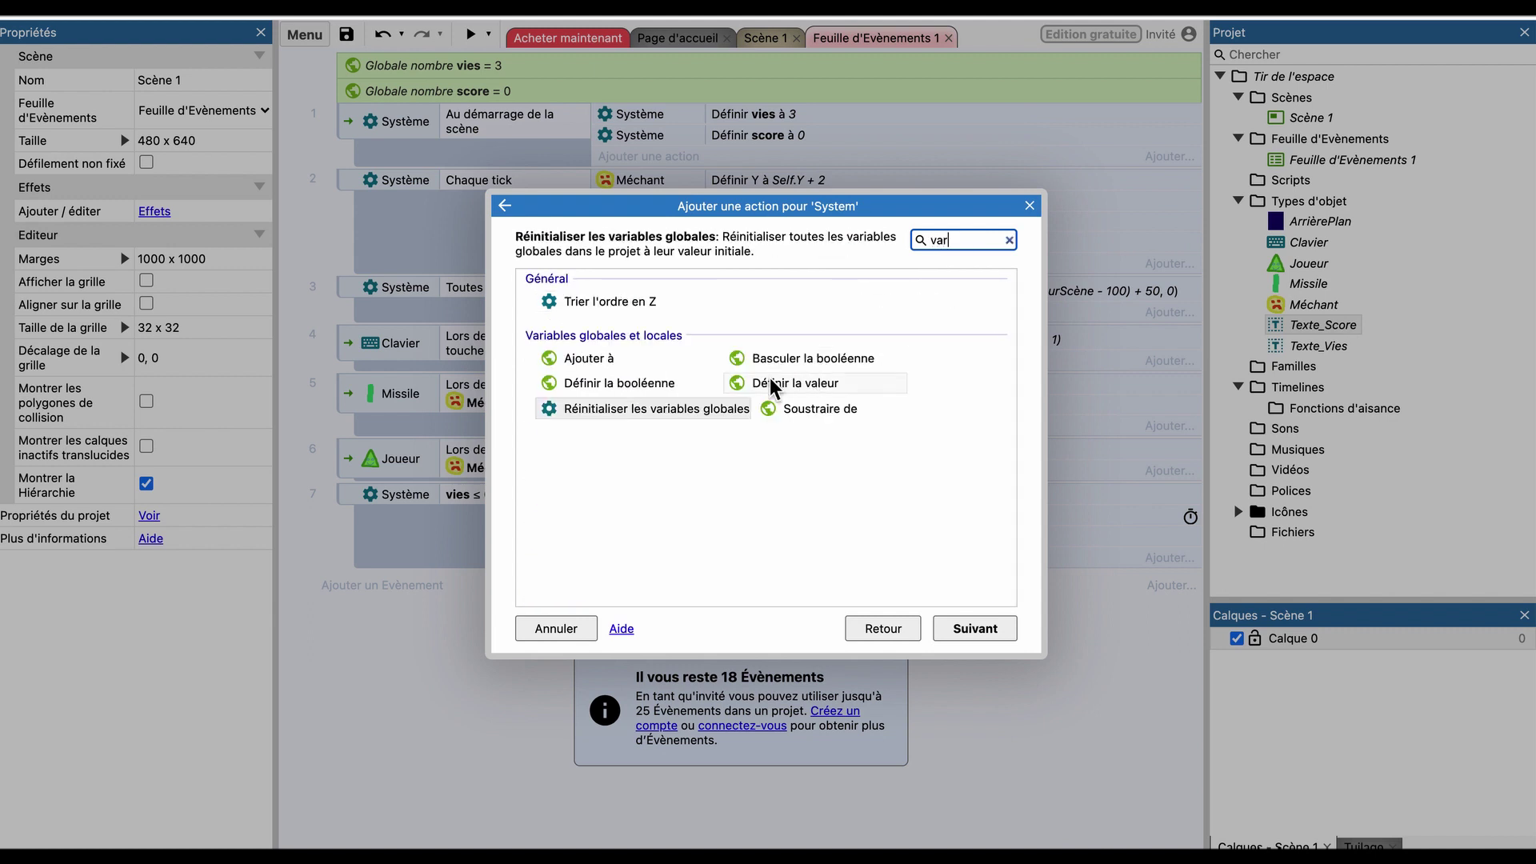
double_click(611, 356)
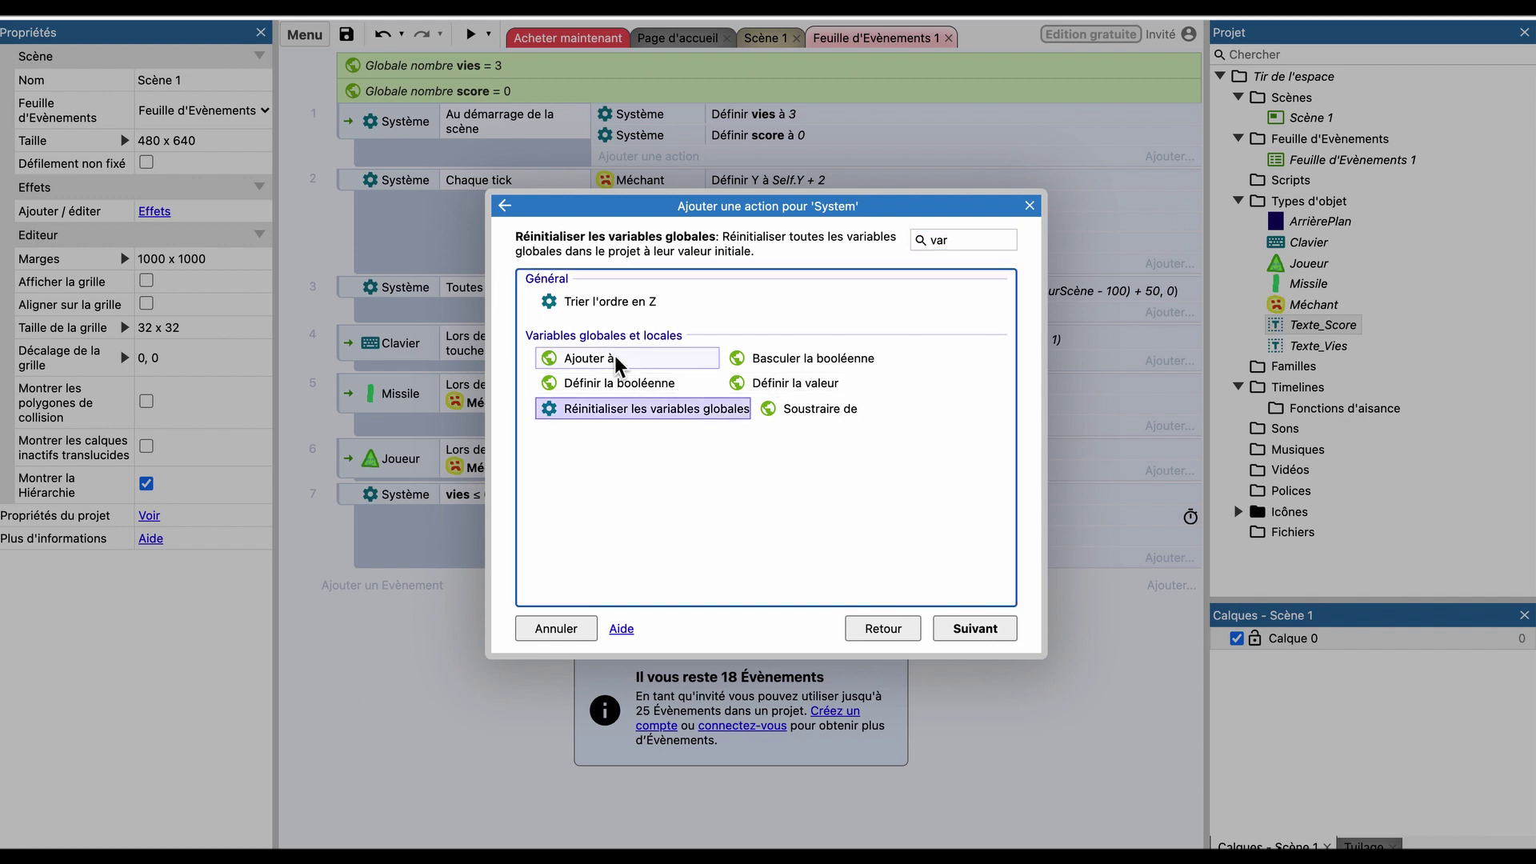
click(645, 403)
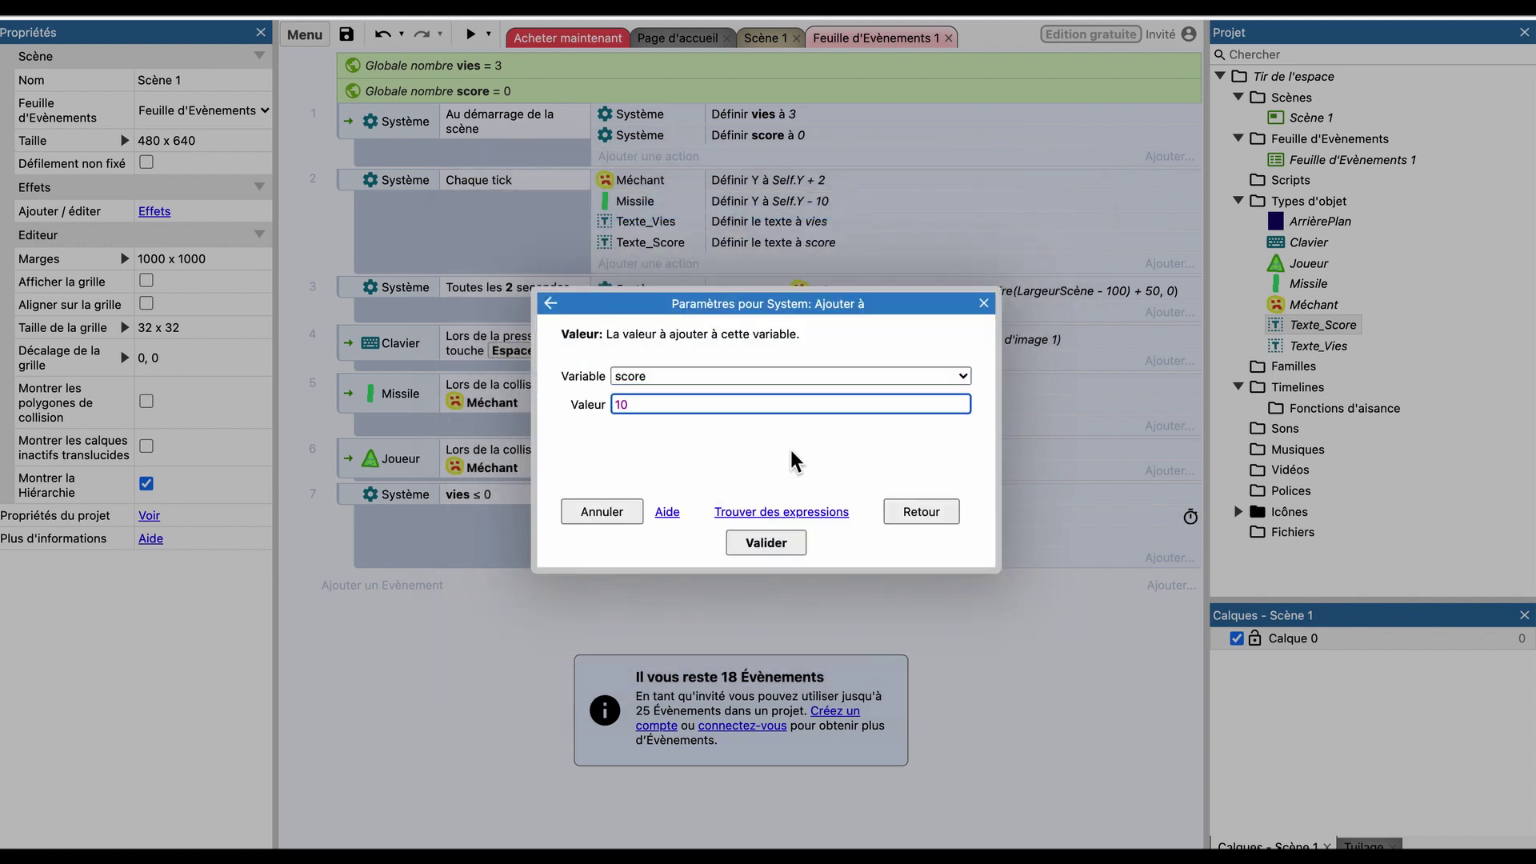
click(799, 542)
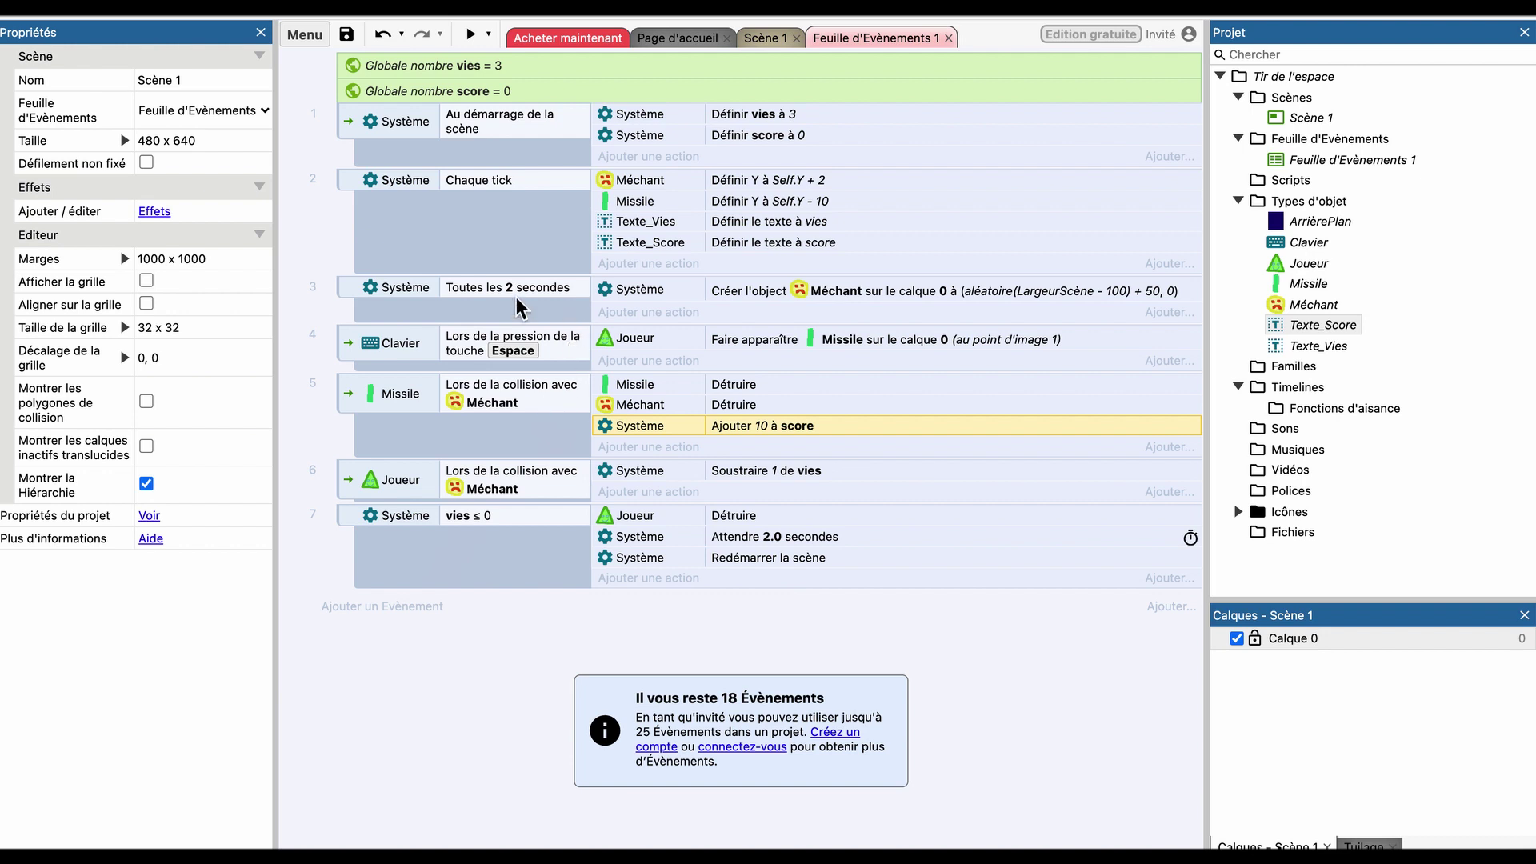
Preview the game and move the player while shooting enemies to test the score counter.
click(470, 34)
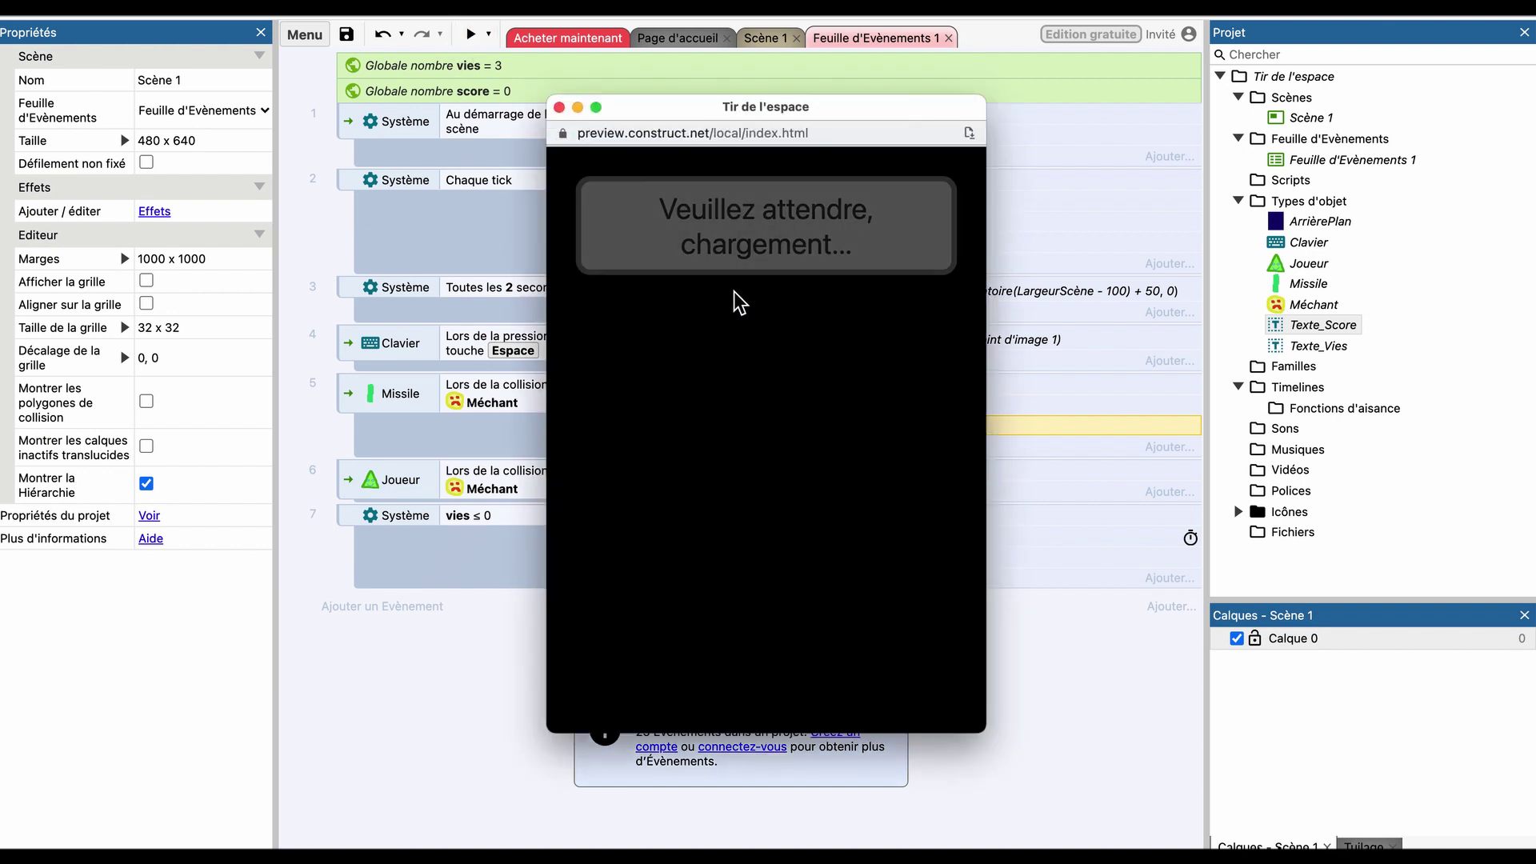
key(Right)
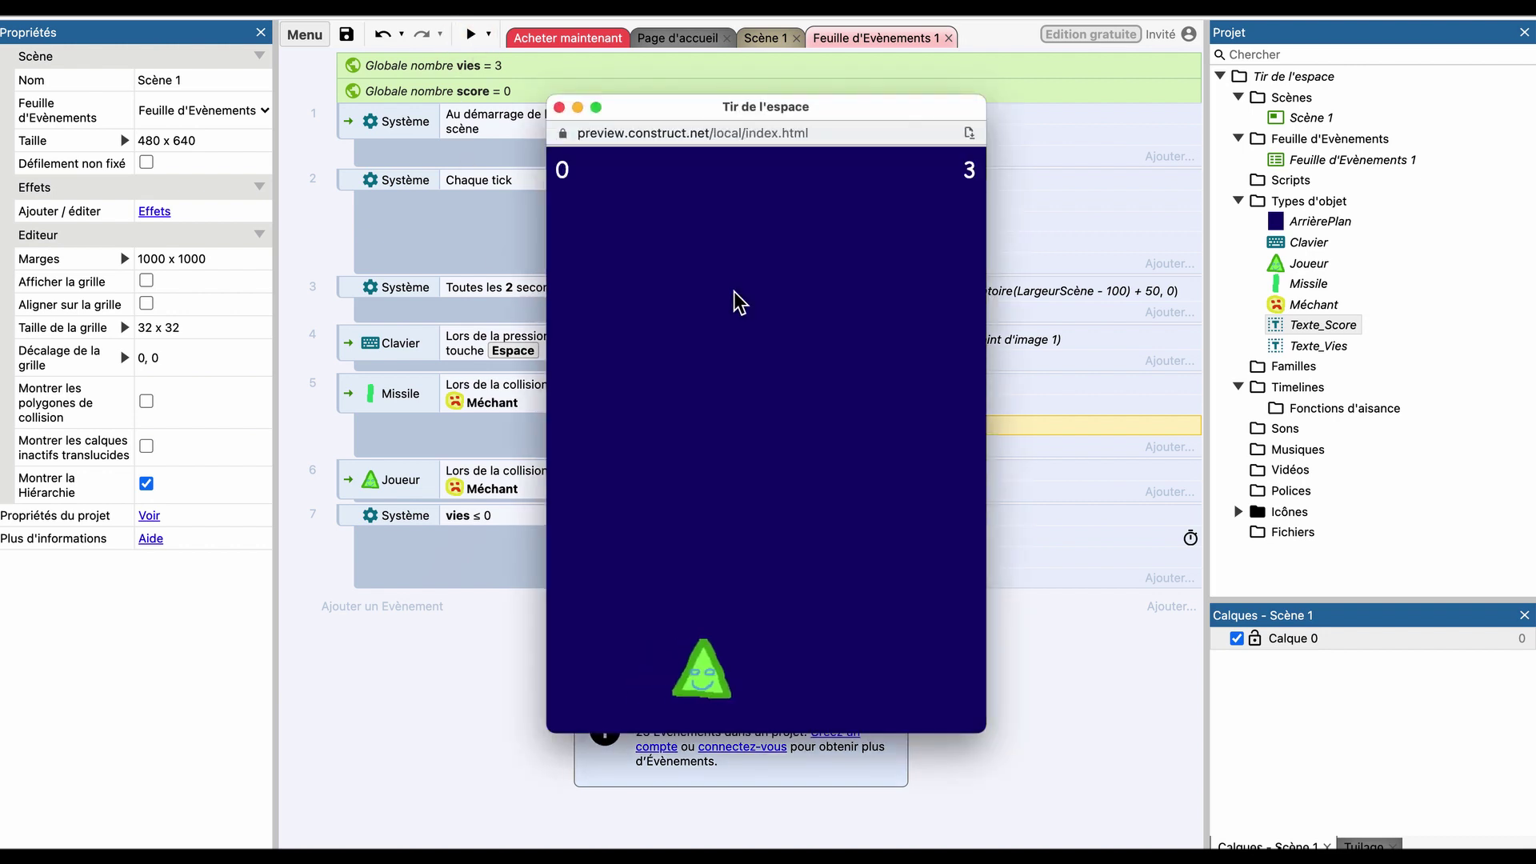
key(Left)
key(space)
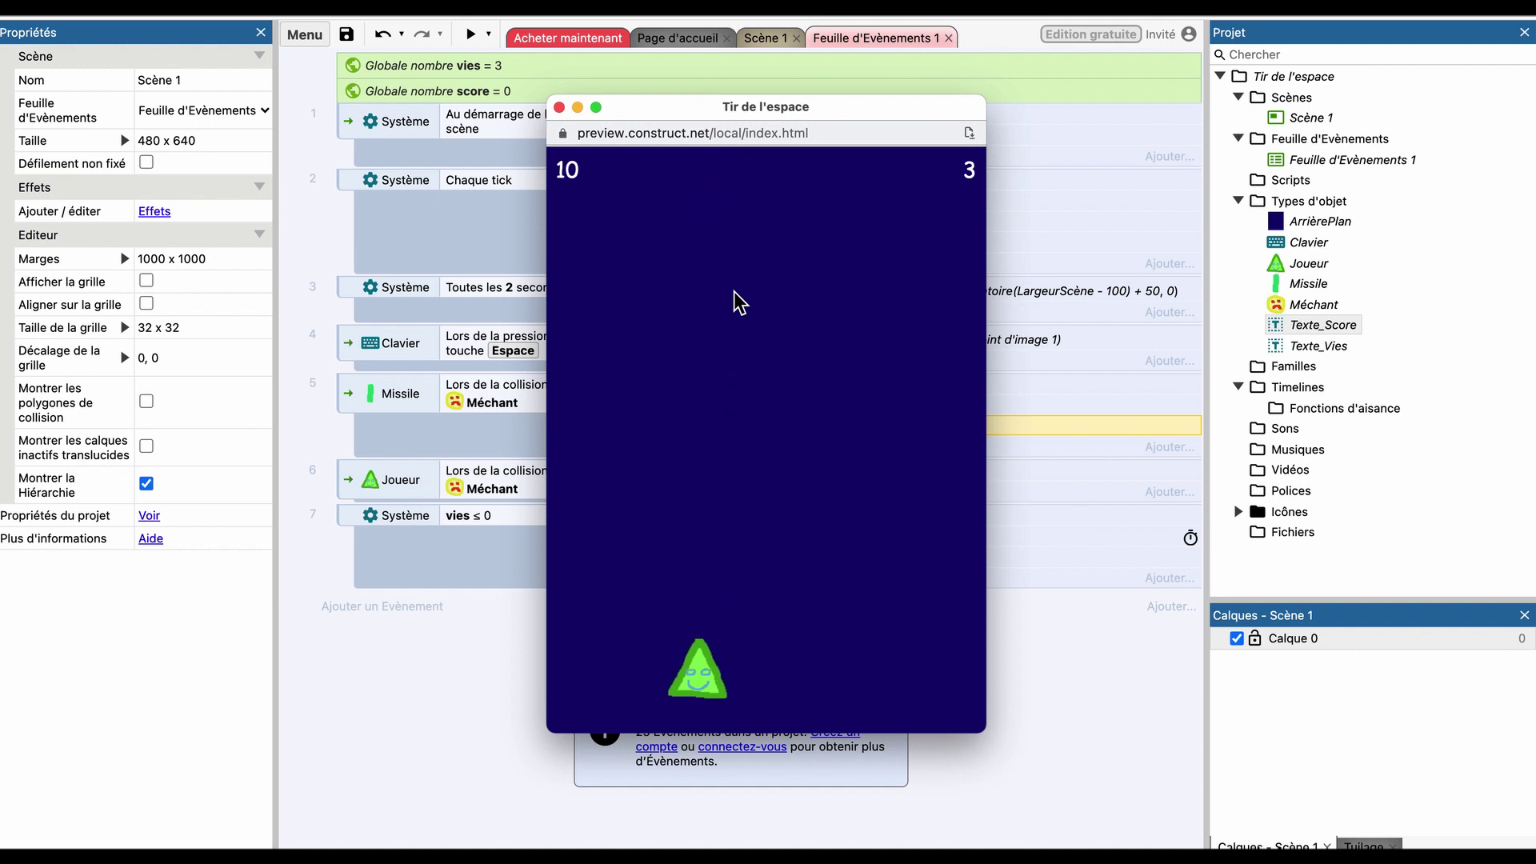
key(space)
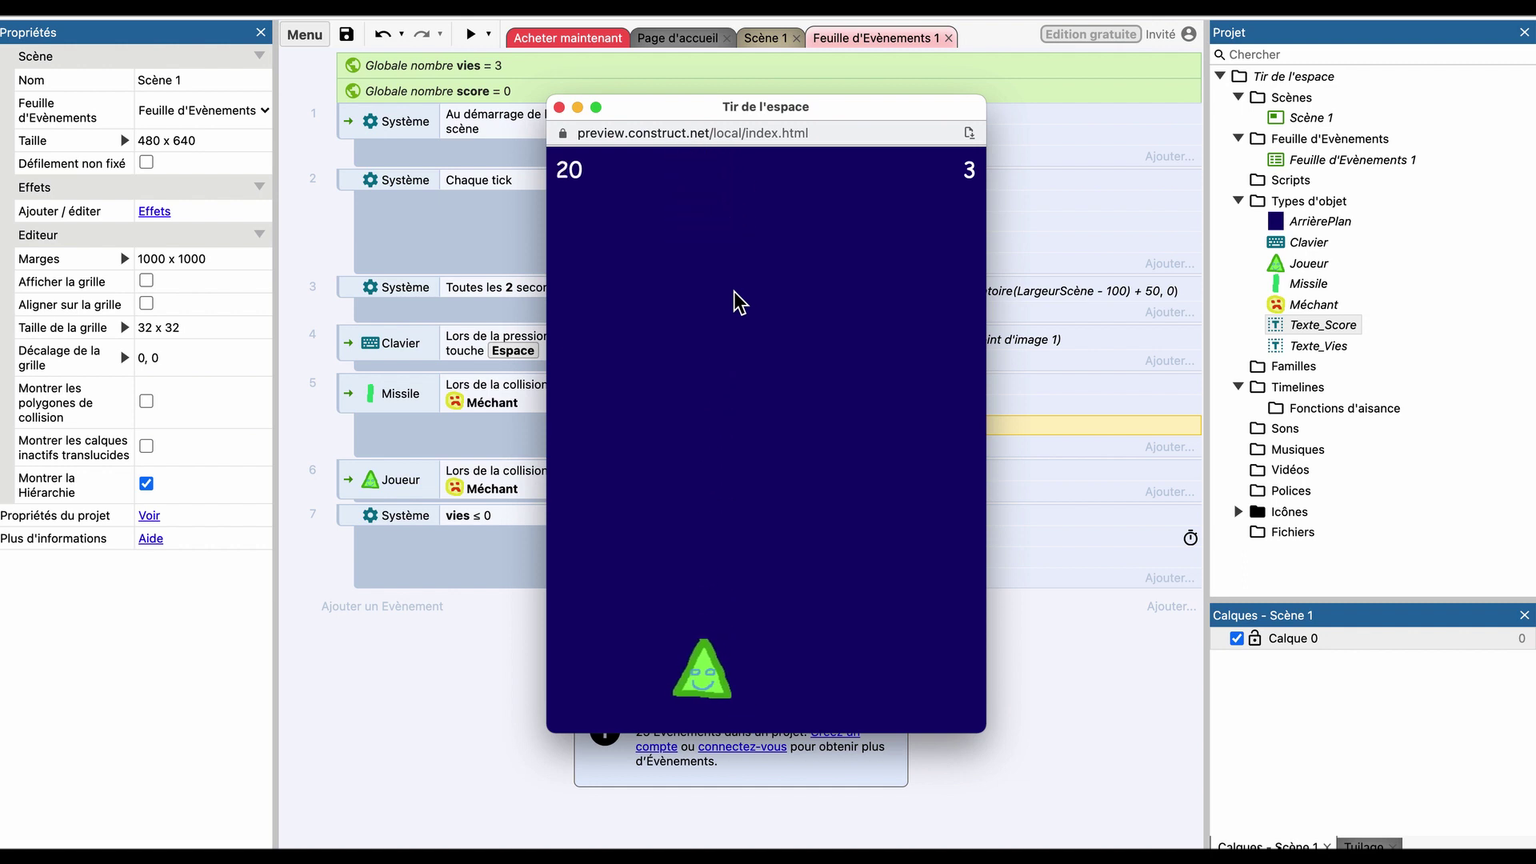
key(Left)
key(Right)
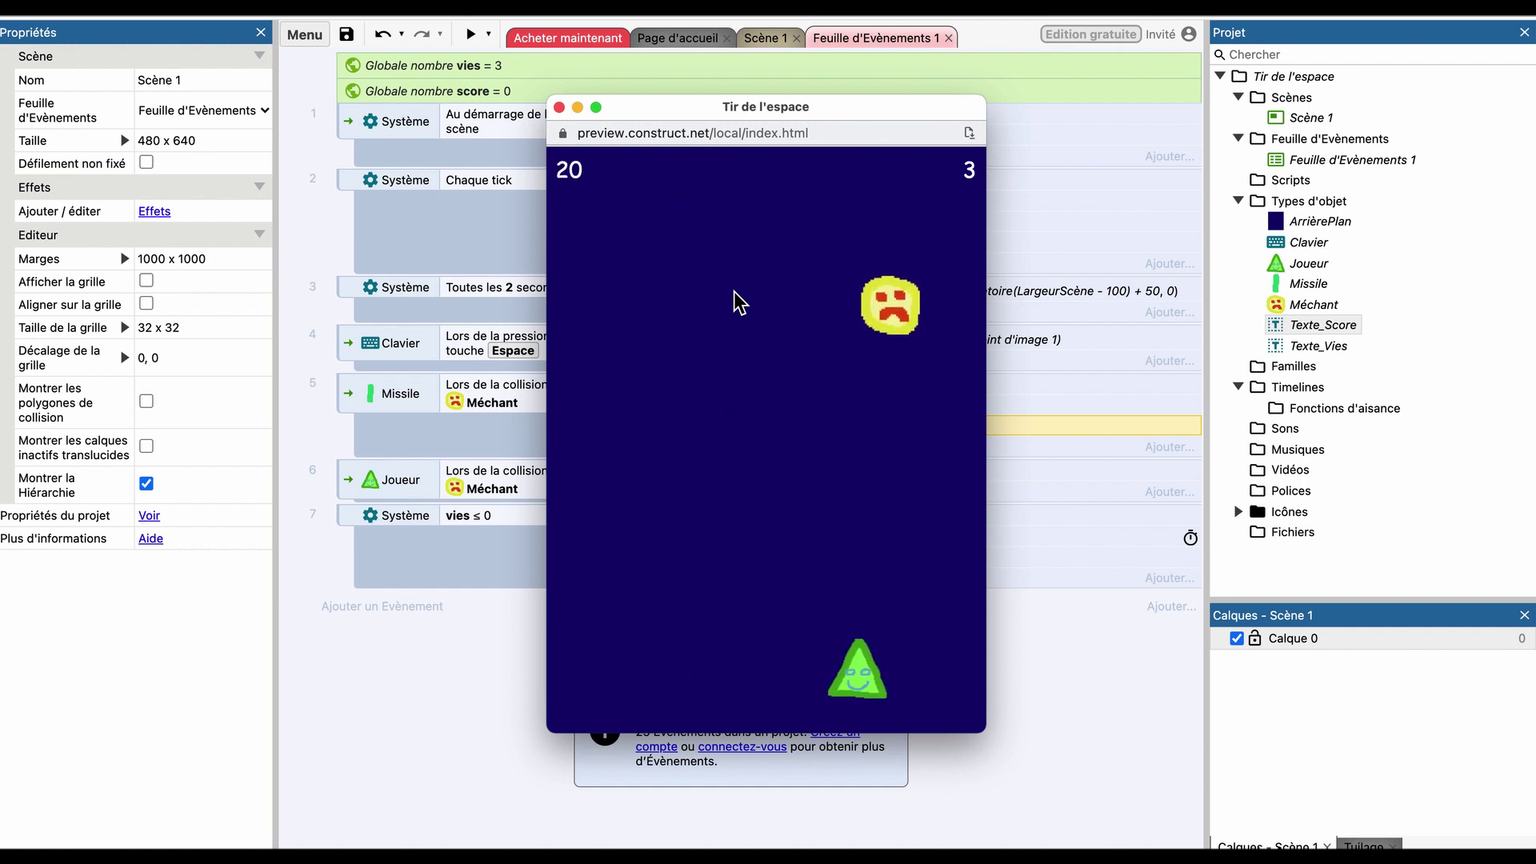
Keep shooting falling Méchant enemies across the scene in the running preview to check that each kill raises the score.
key(space)
key(Left)
key(space)
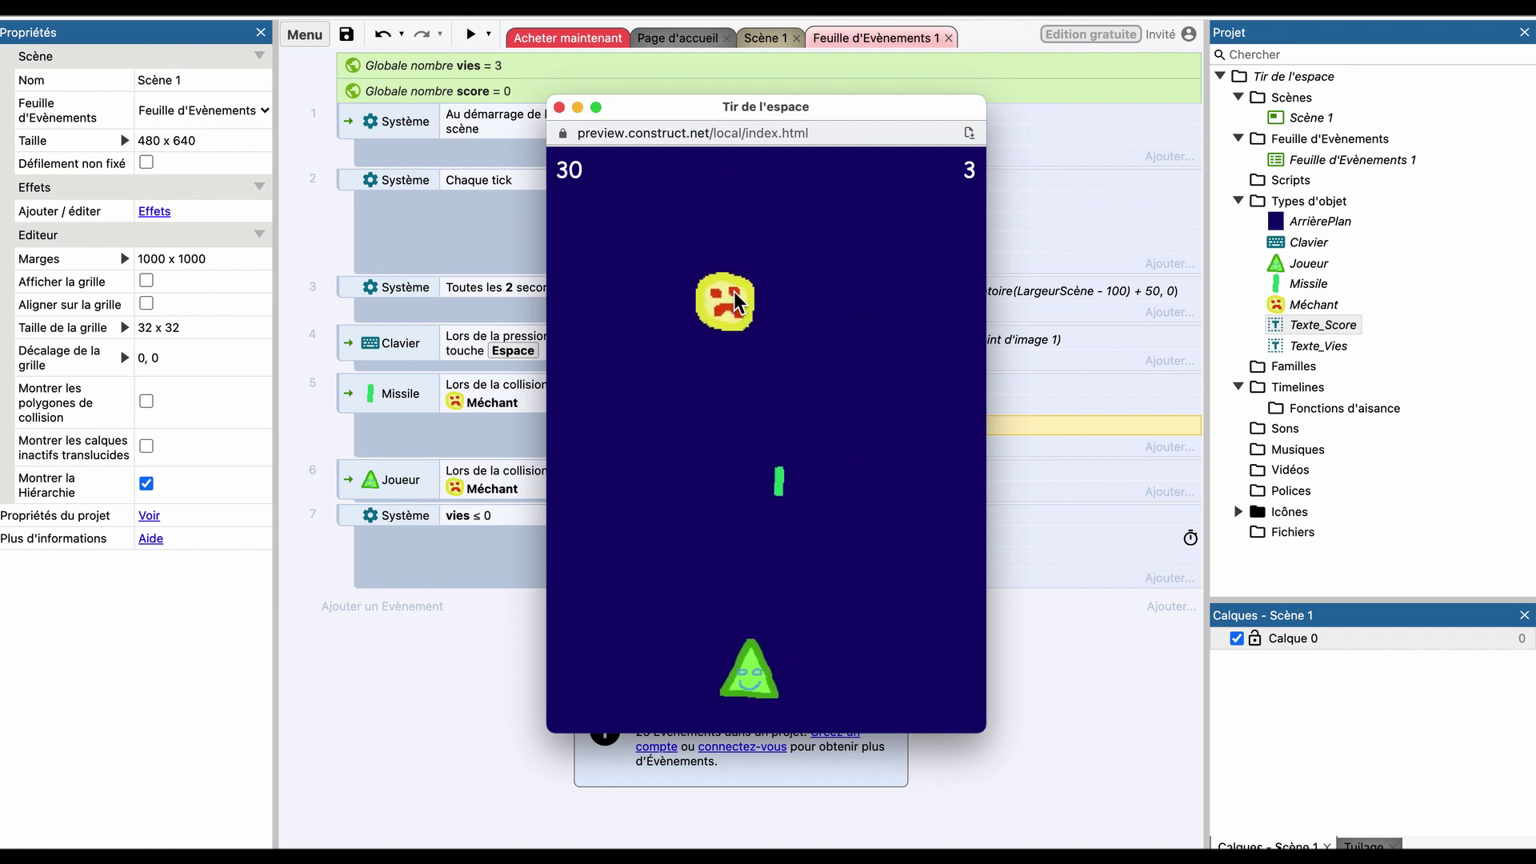
key(space)
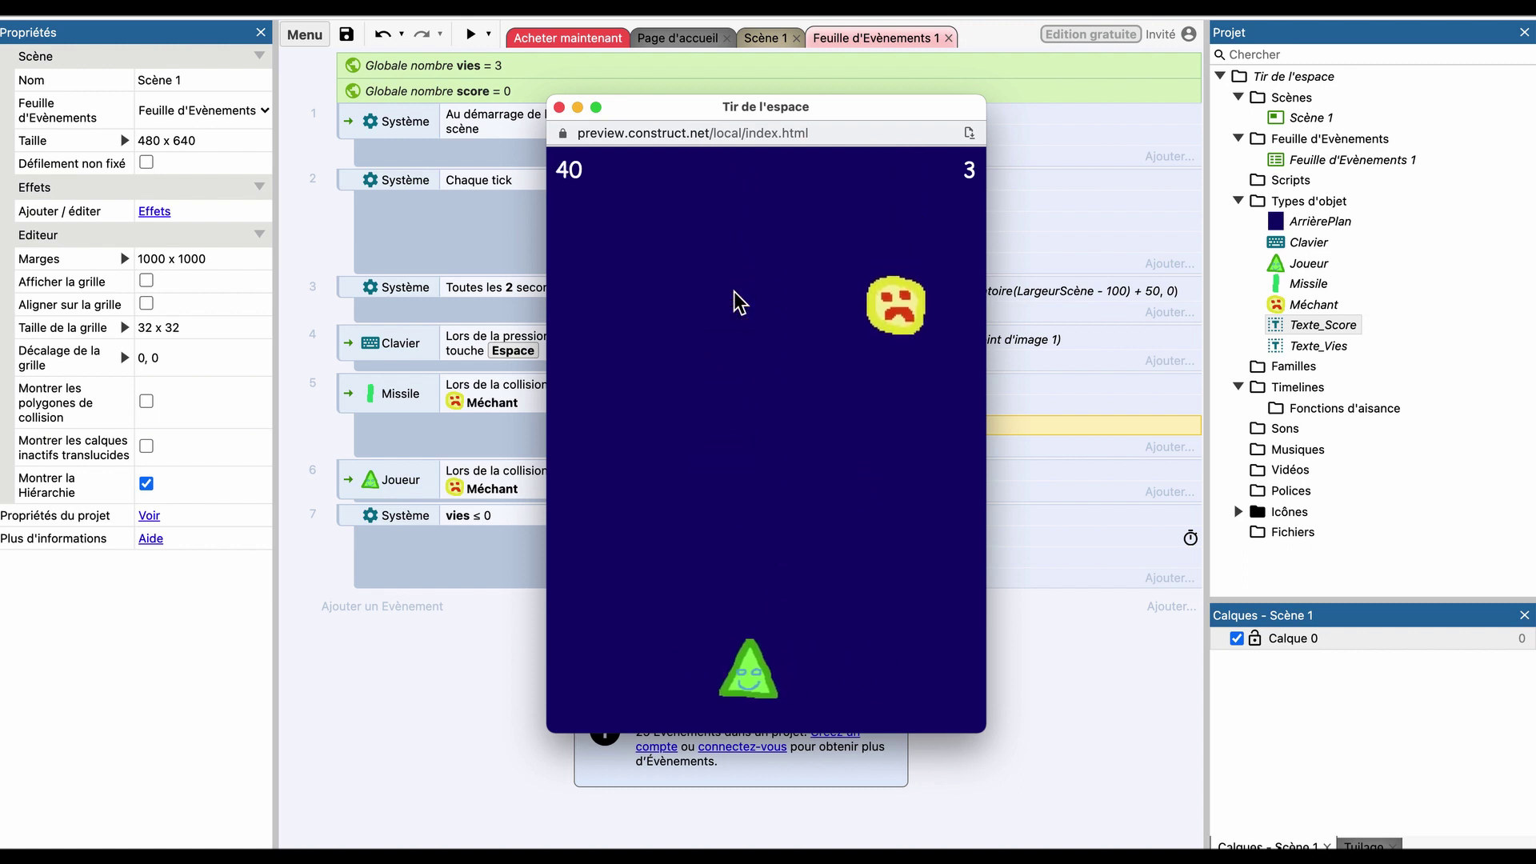
key(Right)
key(Right)
key(space)
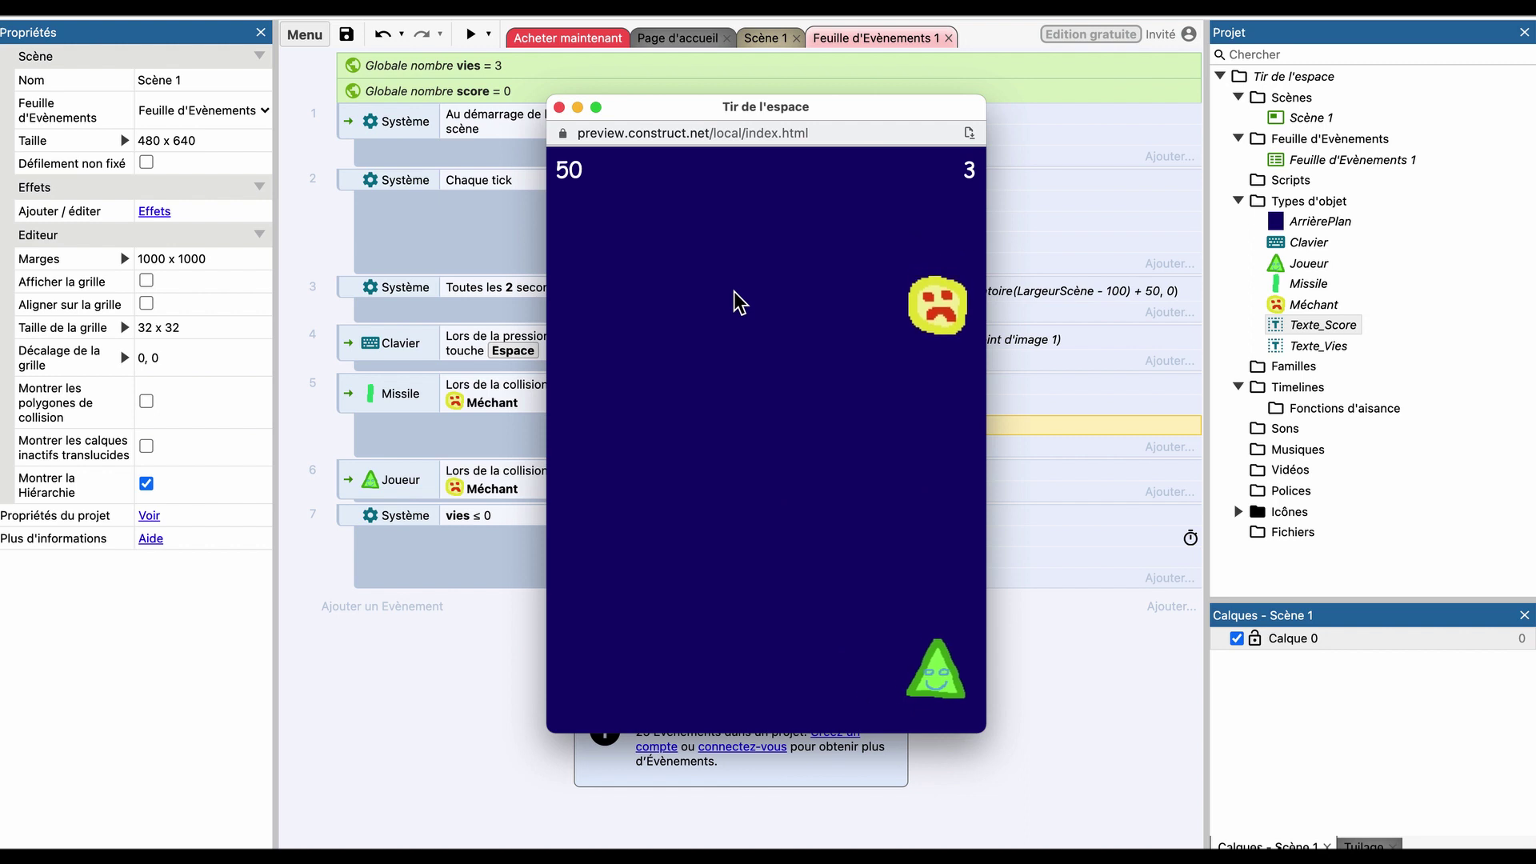
key(space)
key(Left)
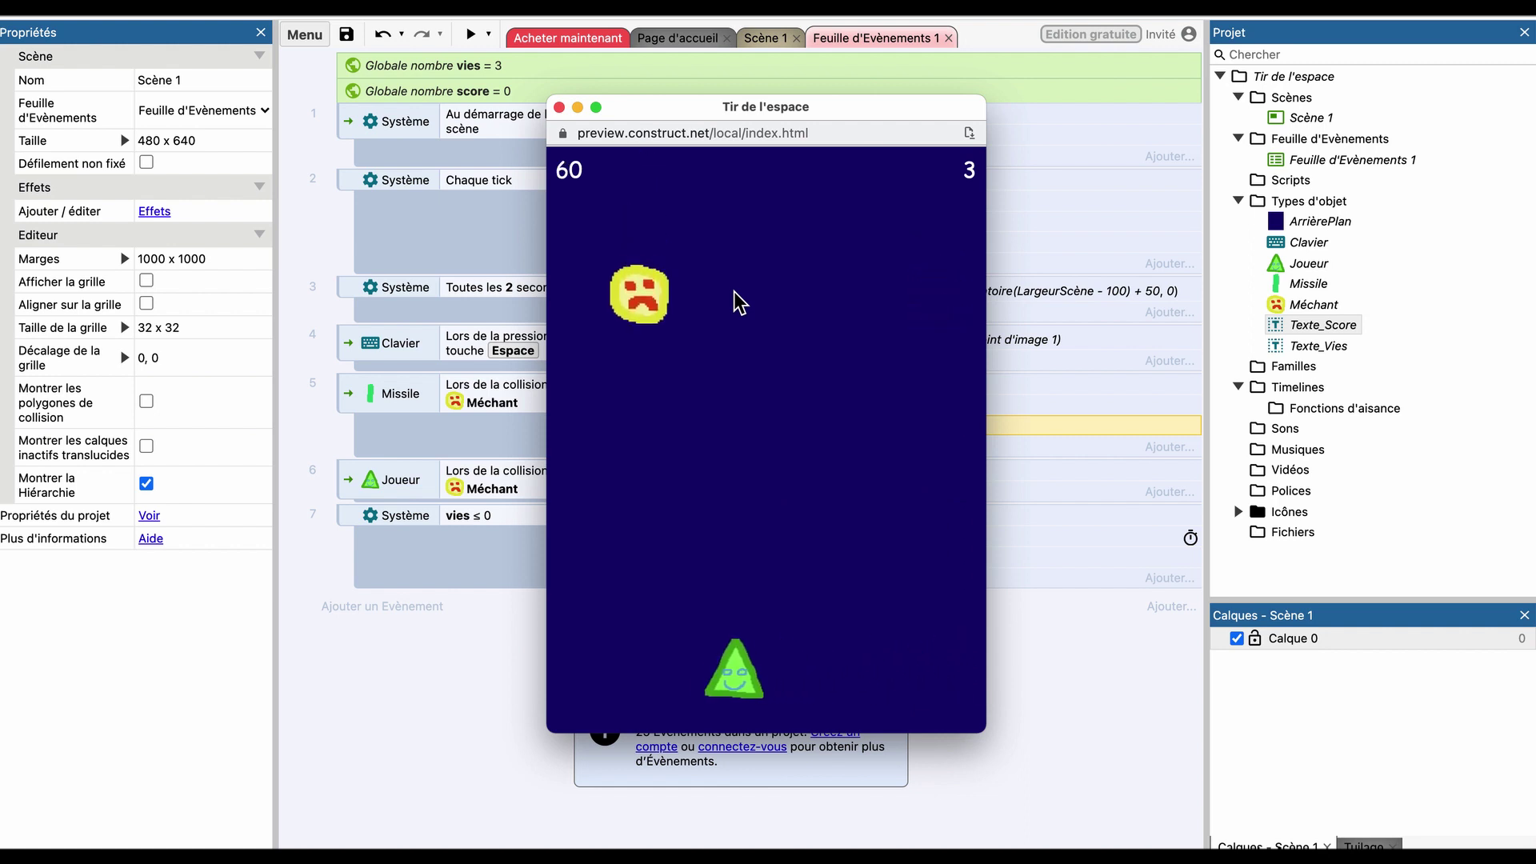
key(space)
key(Right)
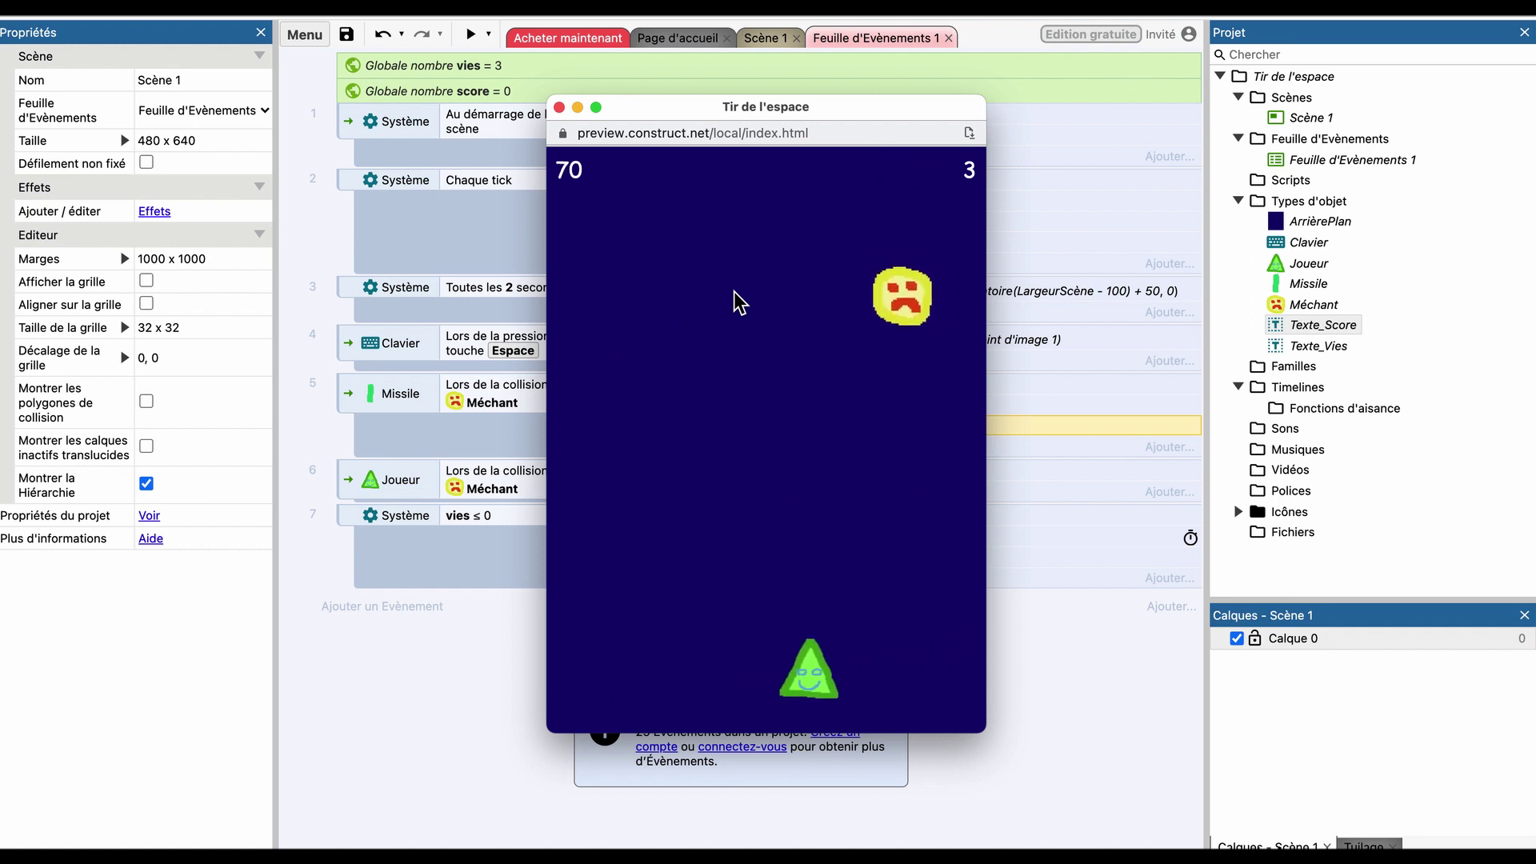
key(space)
key(Left)
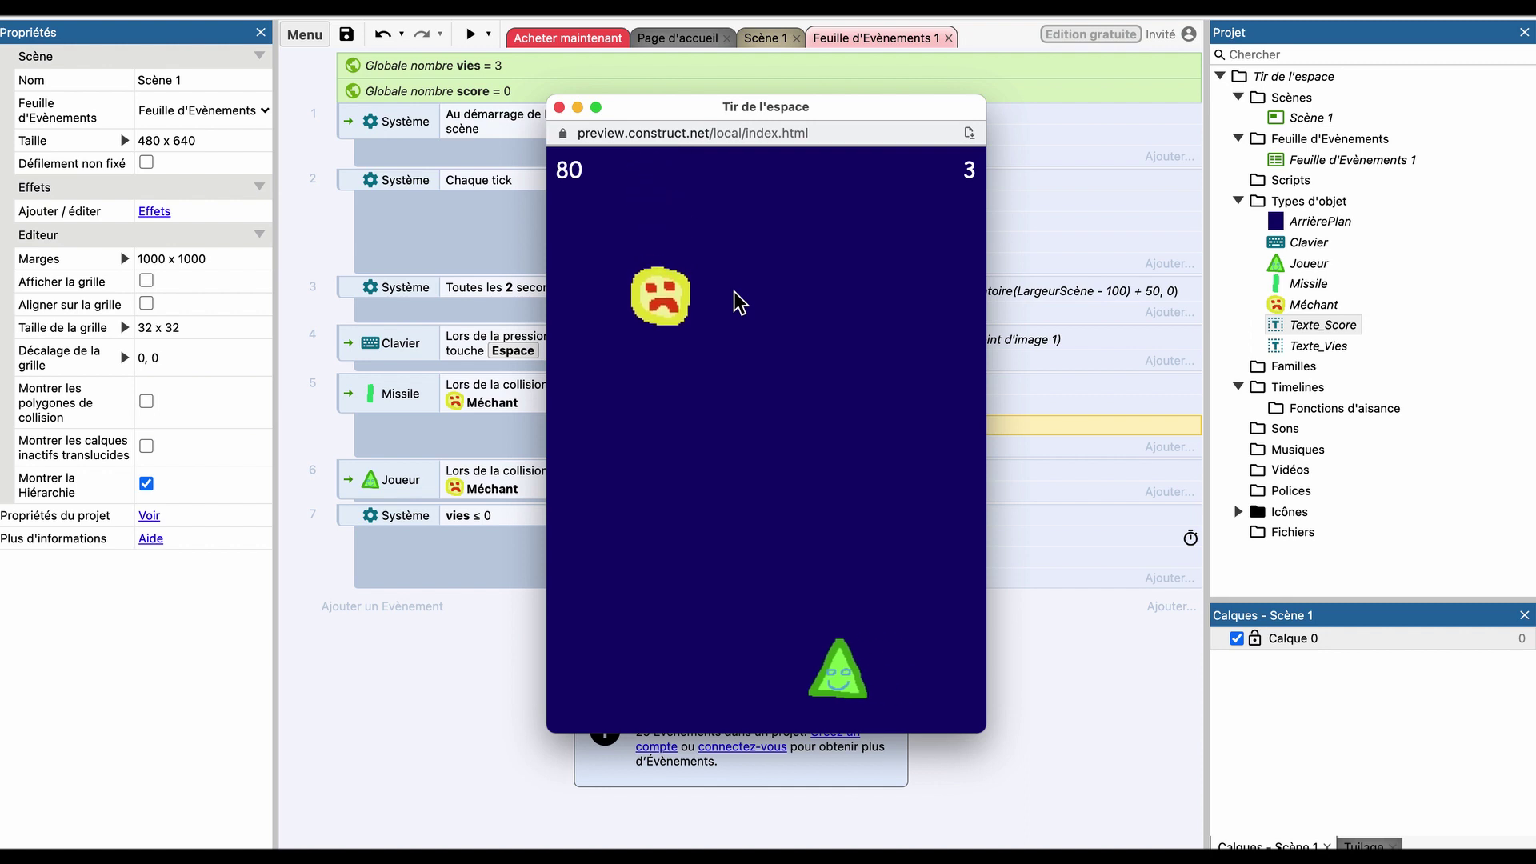
Steer the player into a falling Méchant without firing to test the lives counter in the preview.
key(Left)
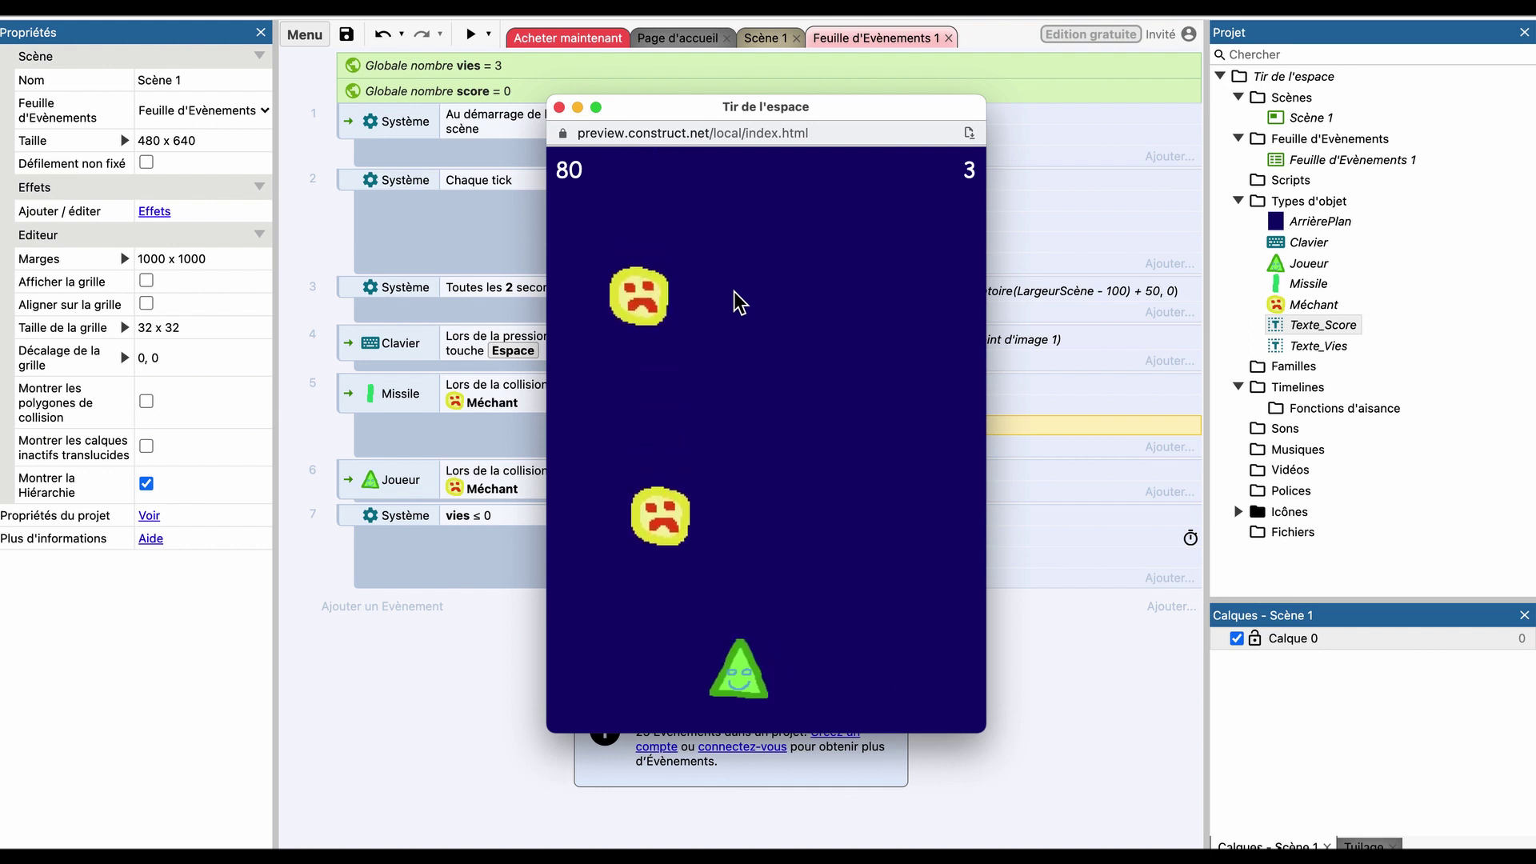
key(Left)
key(Right)
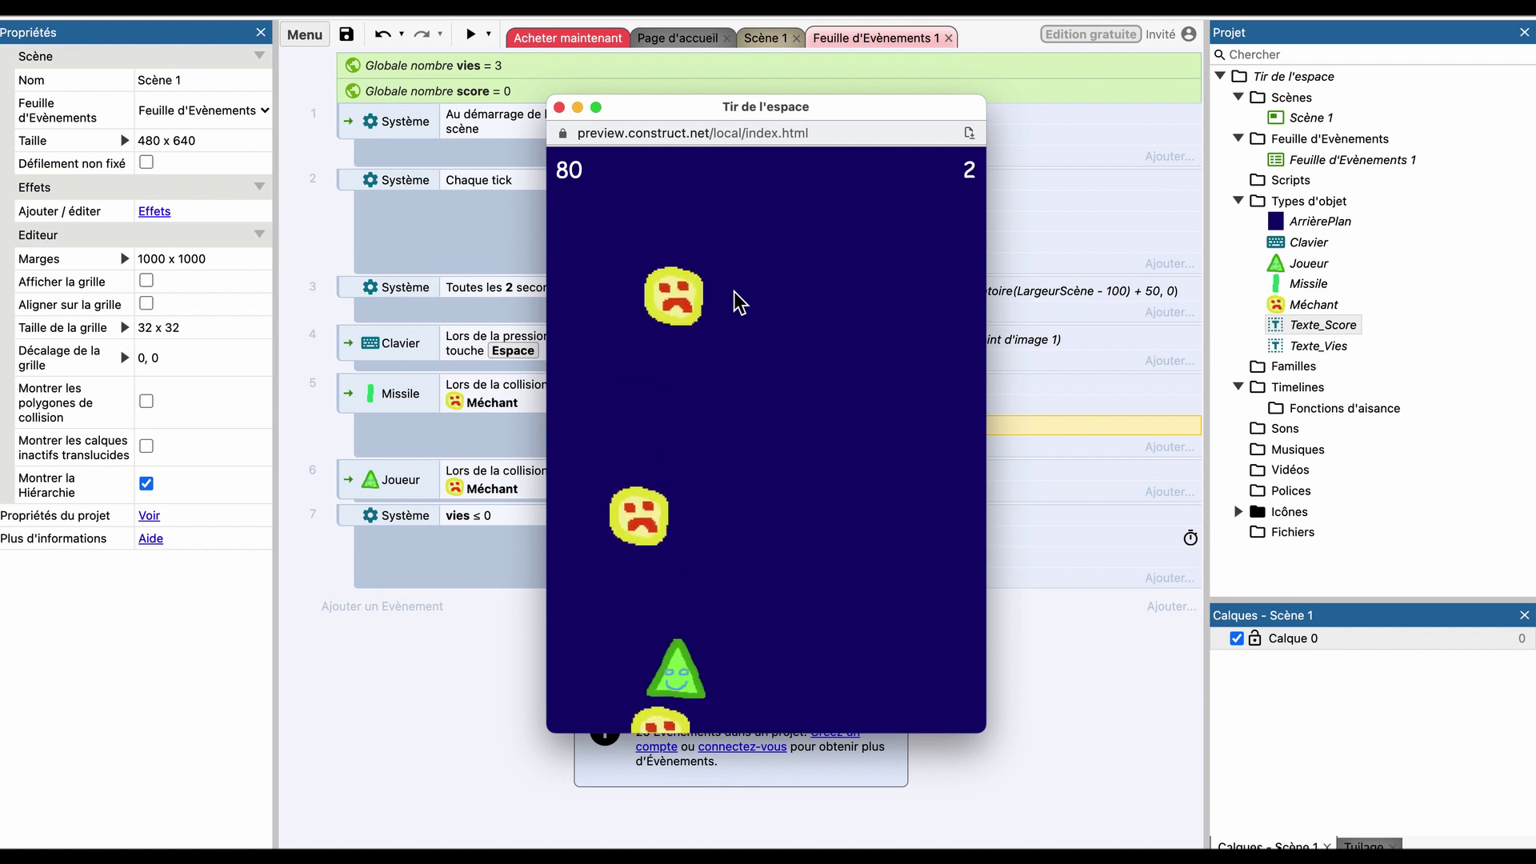
Close the running game preview and set the Méchant spawn condition's interval to 3 seconds.
key(Left)
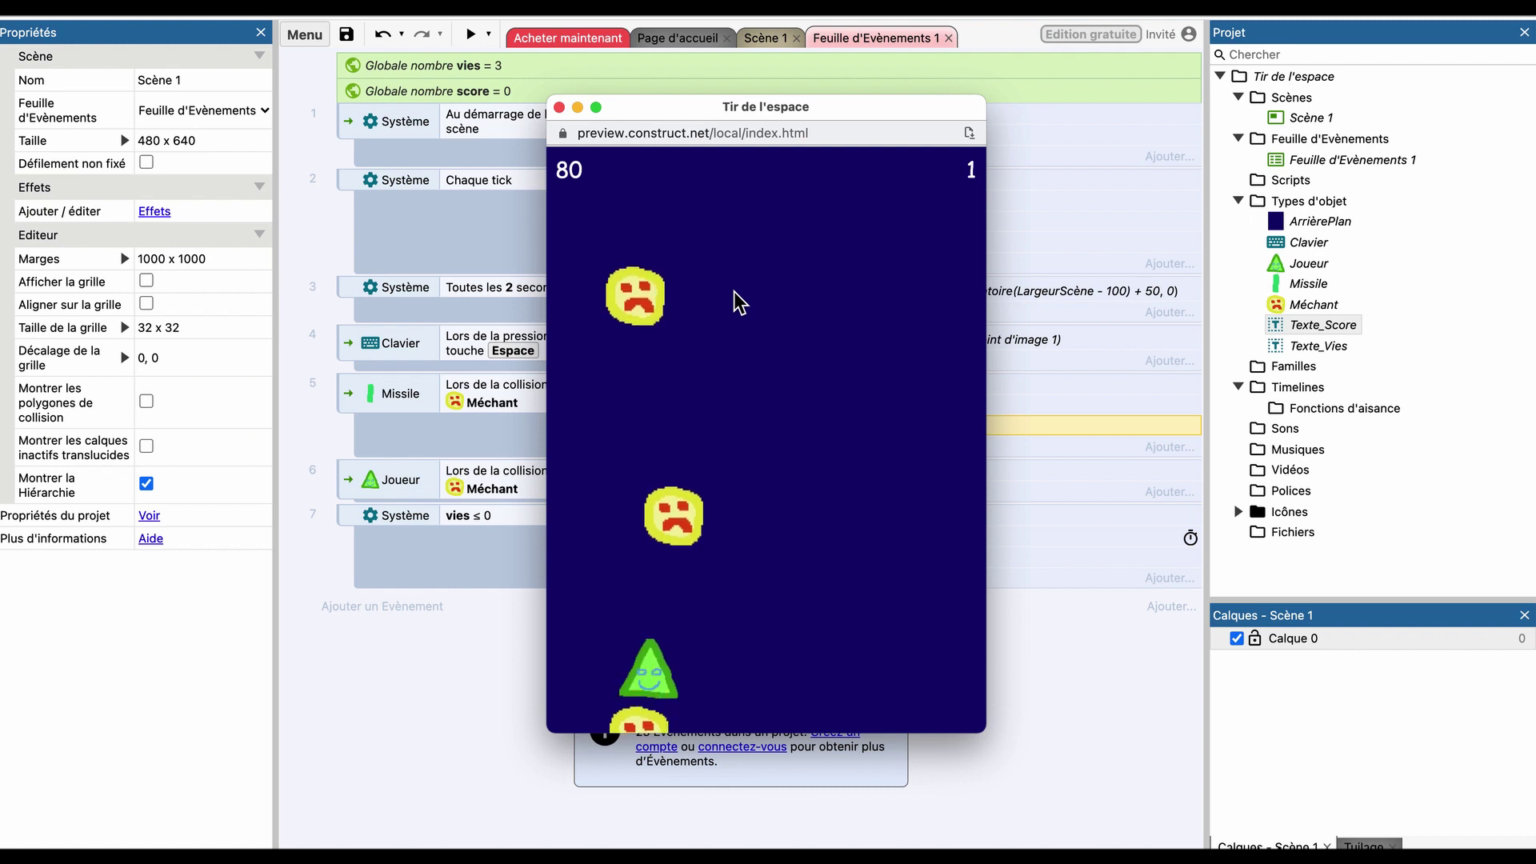
click(559, 107)
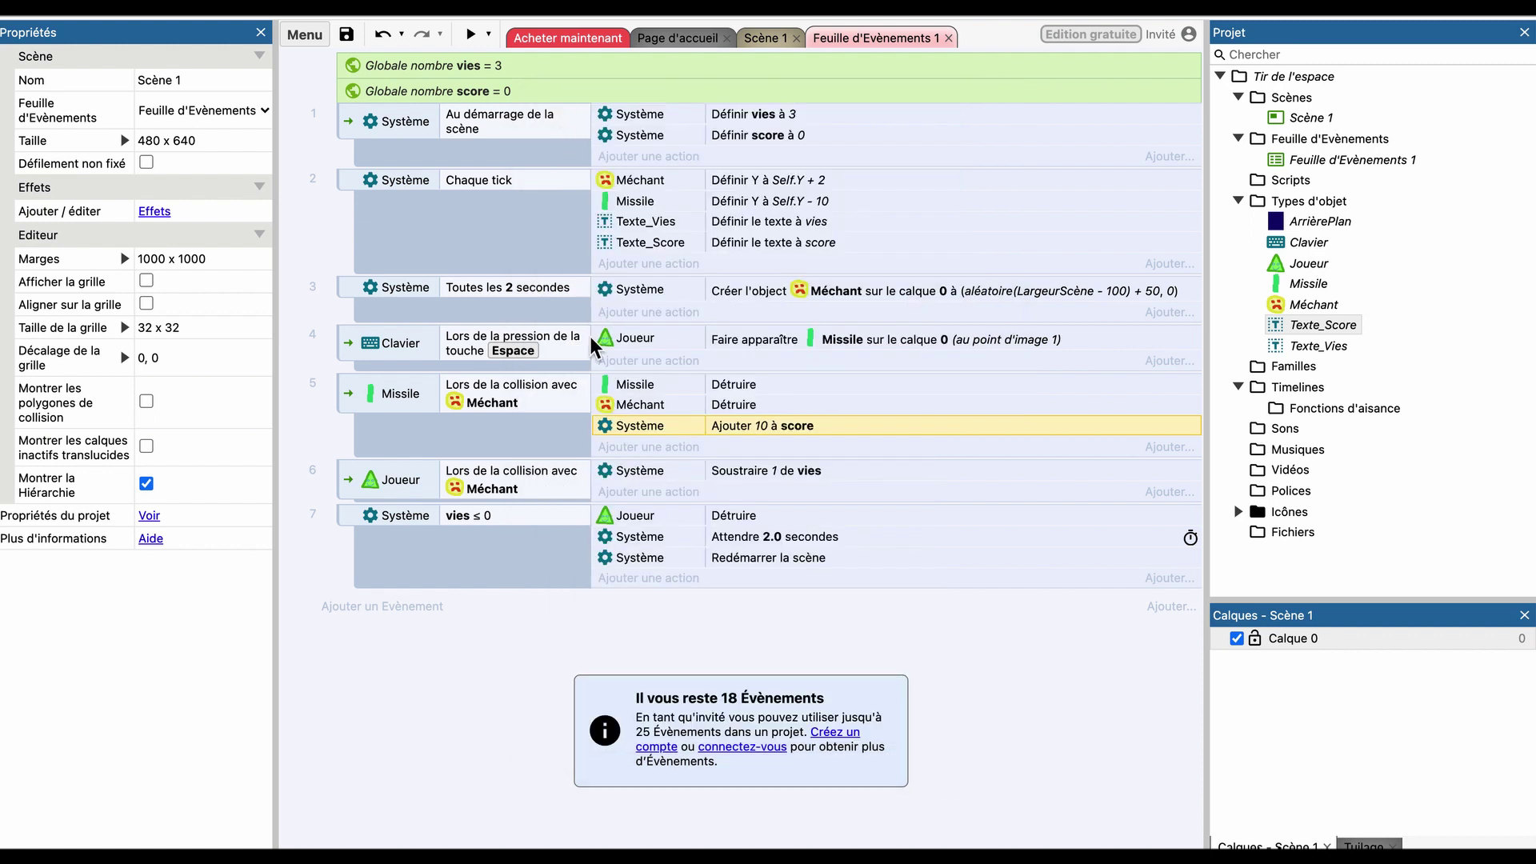
click(551, 297)
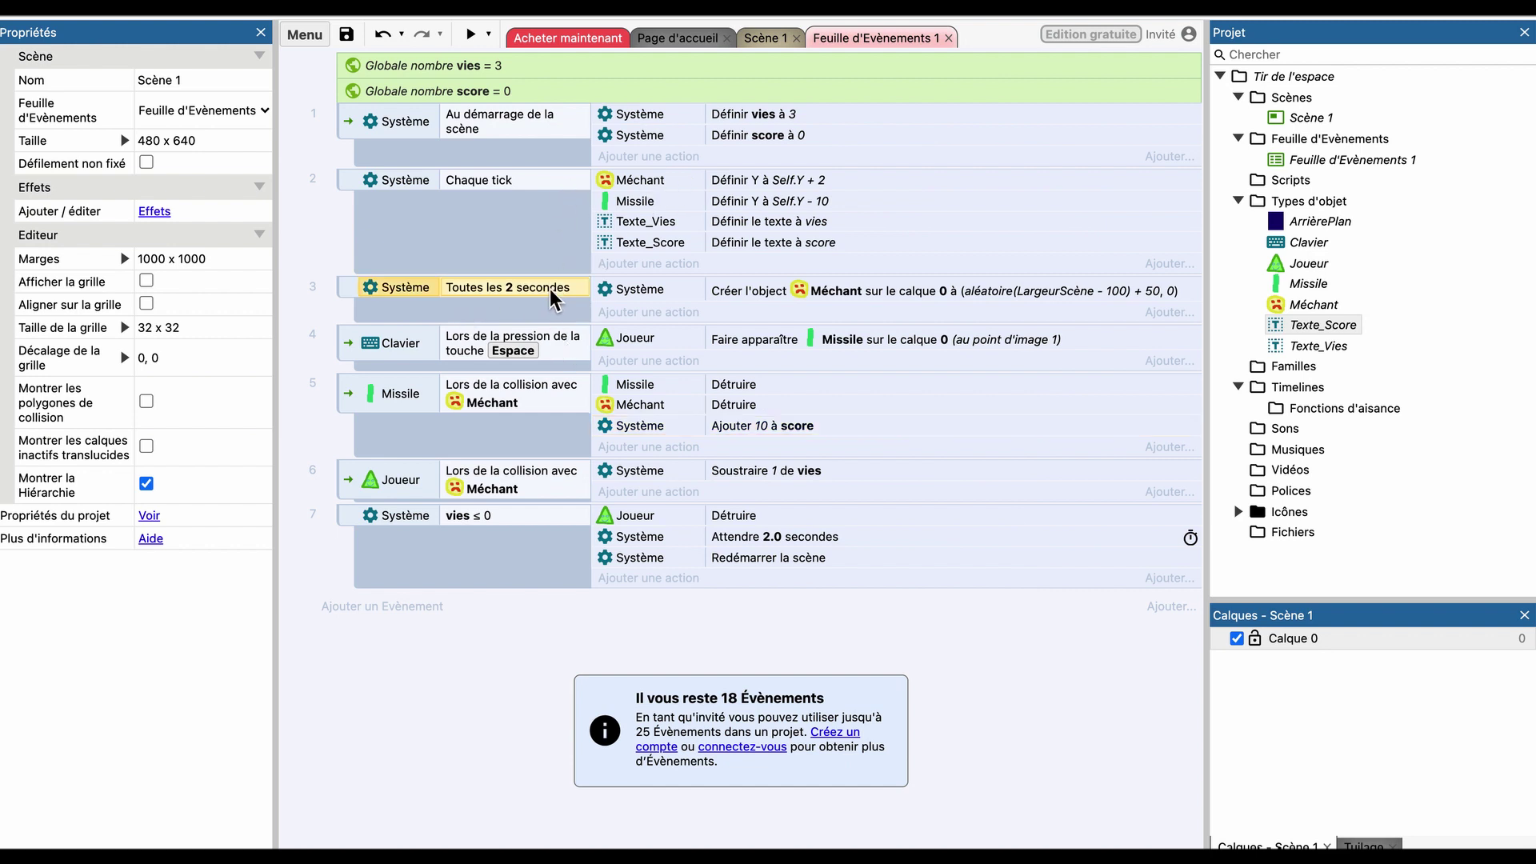
double_click(494, 296)
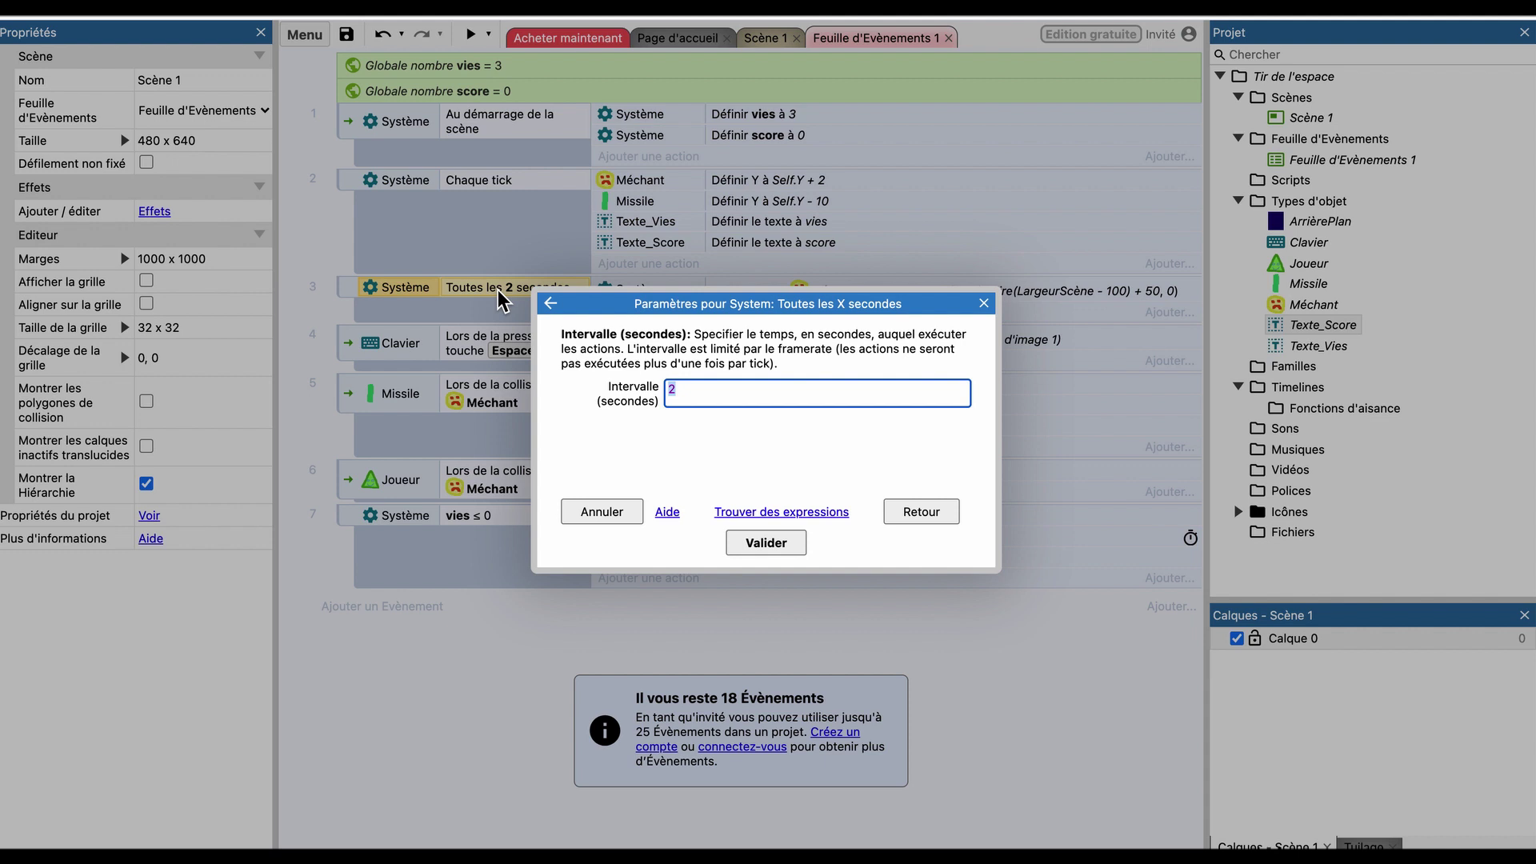
key(Escape)
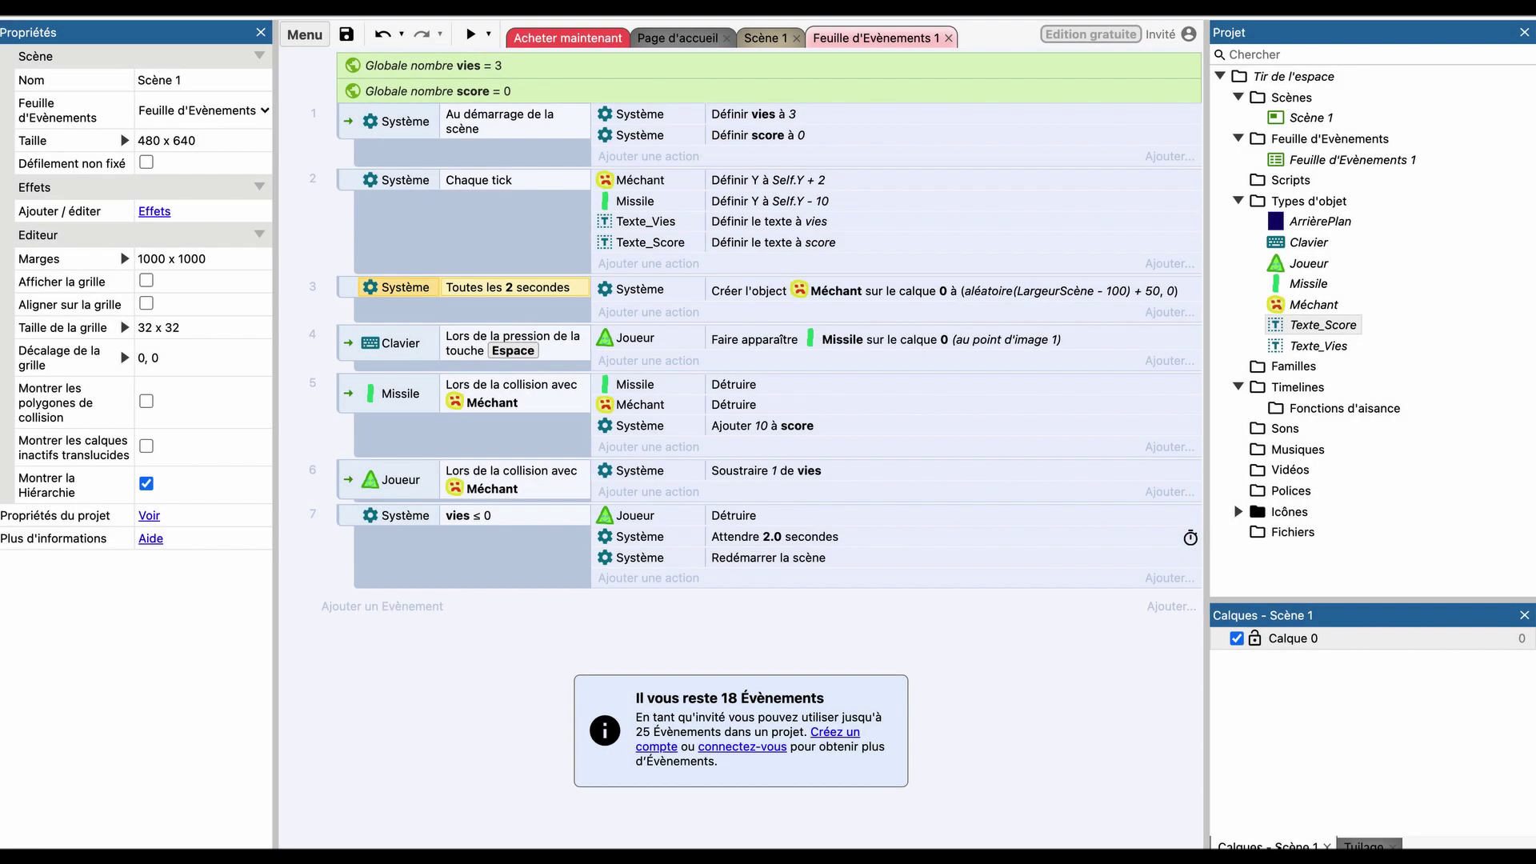
double_click(508, 294)
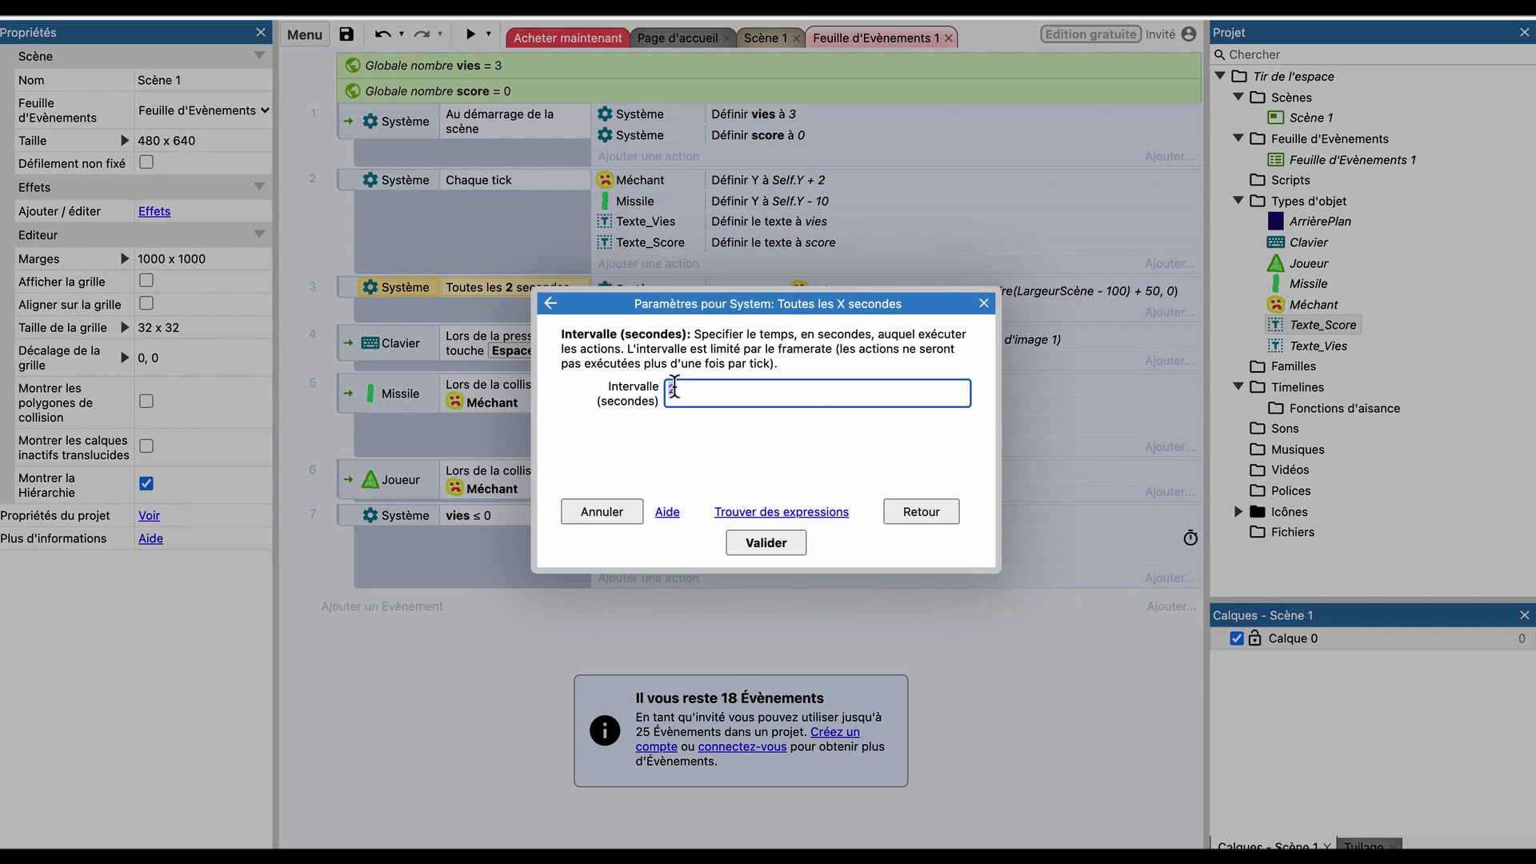
click(788, 541)
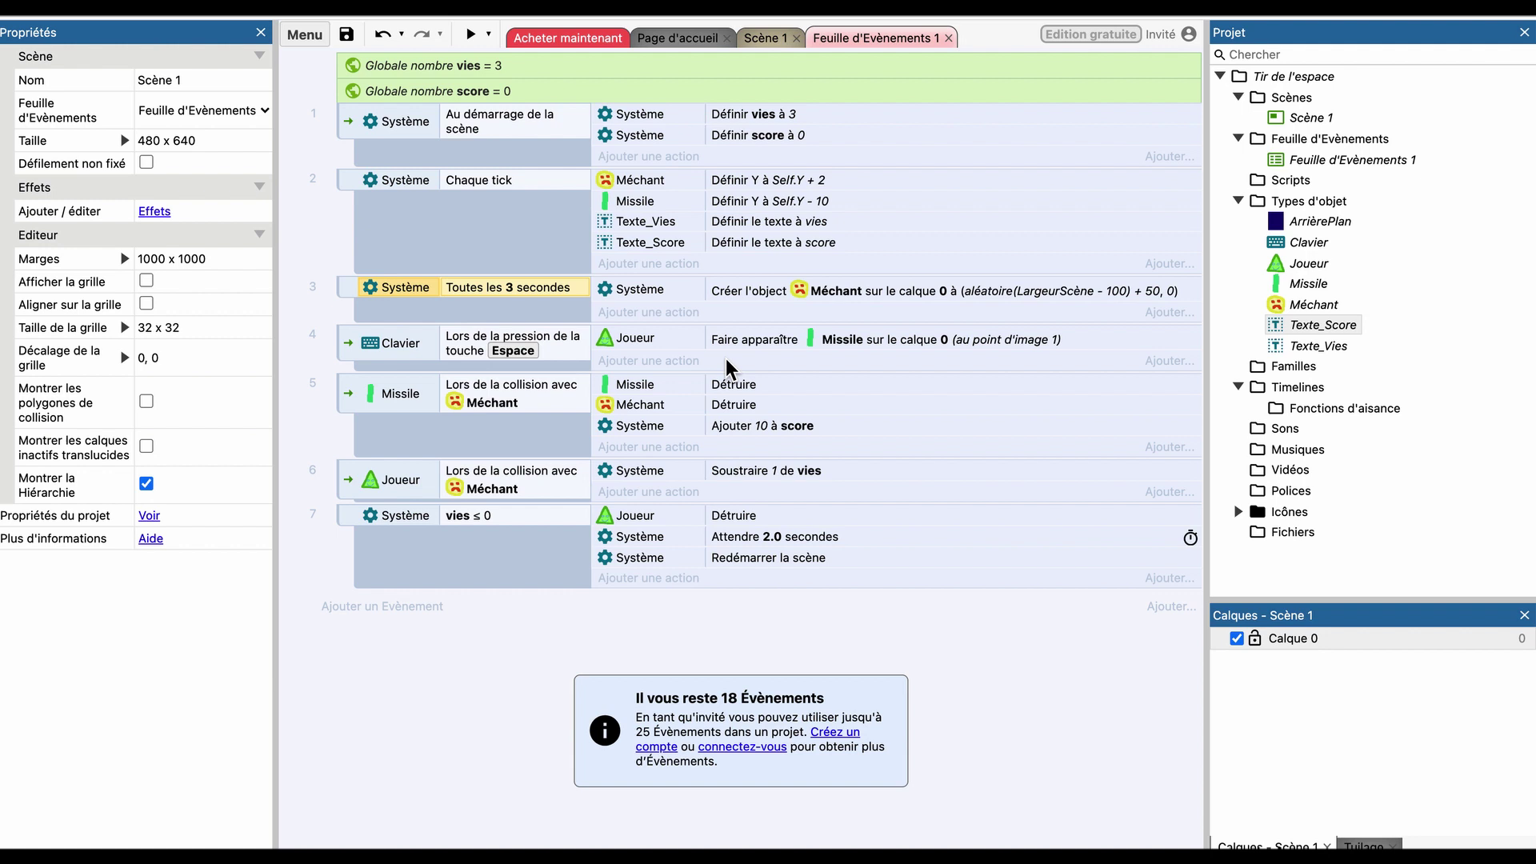
In Scène 1, add a number instance variable named resistance with initial value 3 to the Méchant sprite.
click(765, 38)
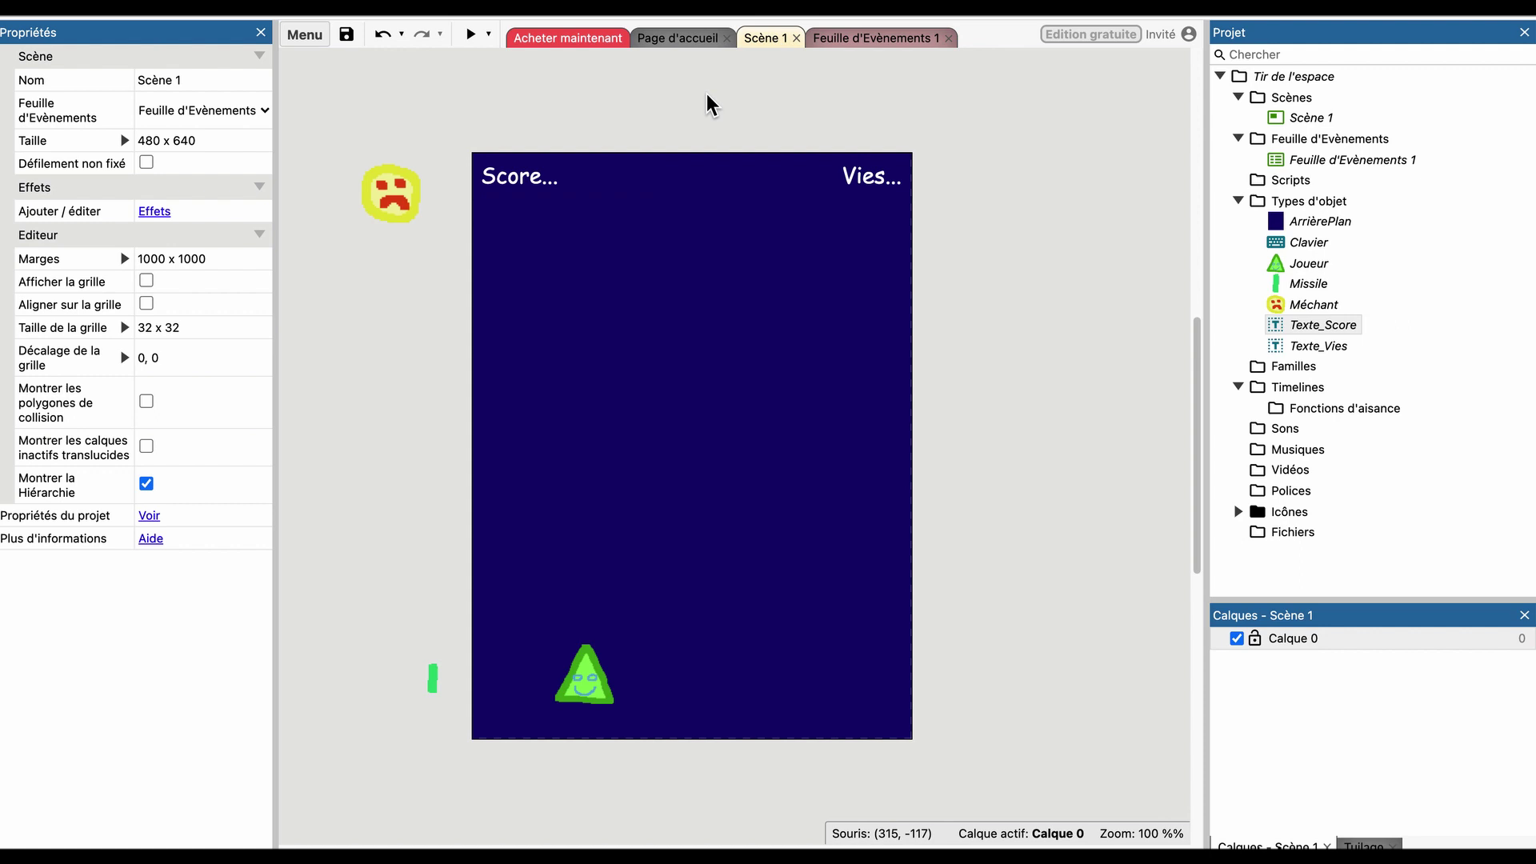
click(370, 201)
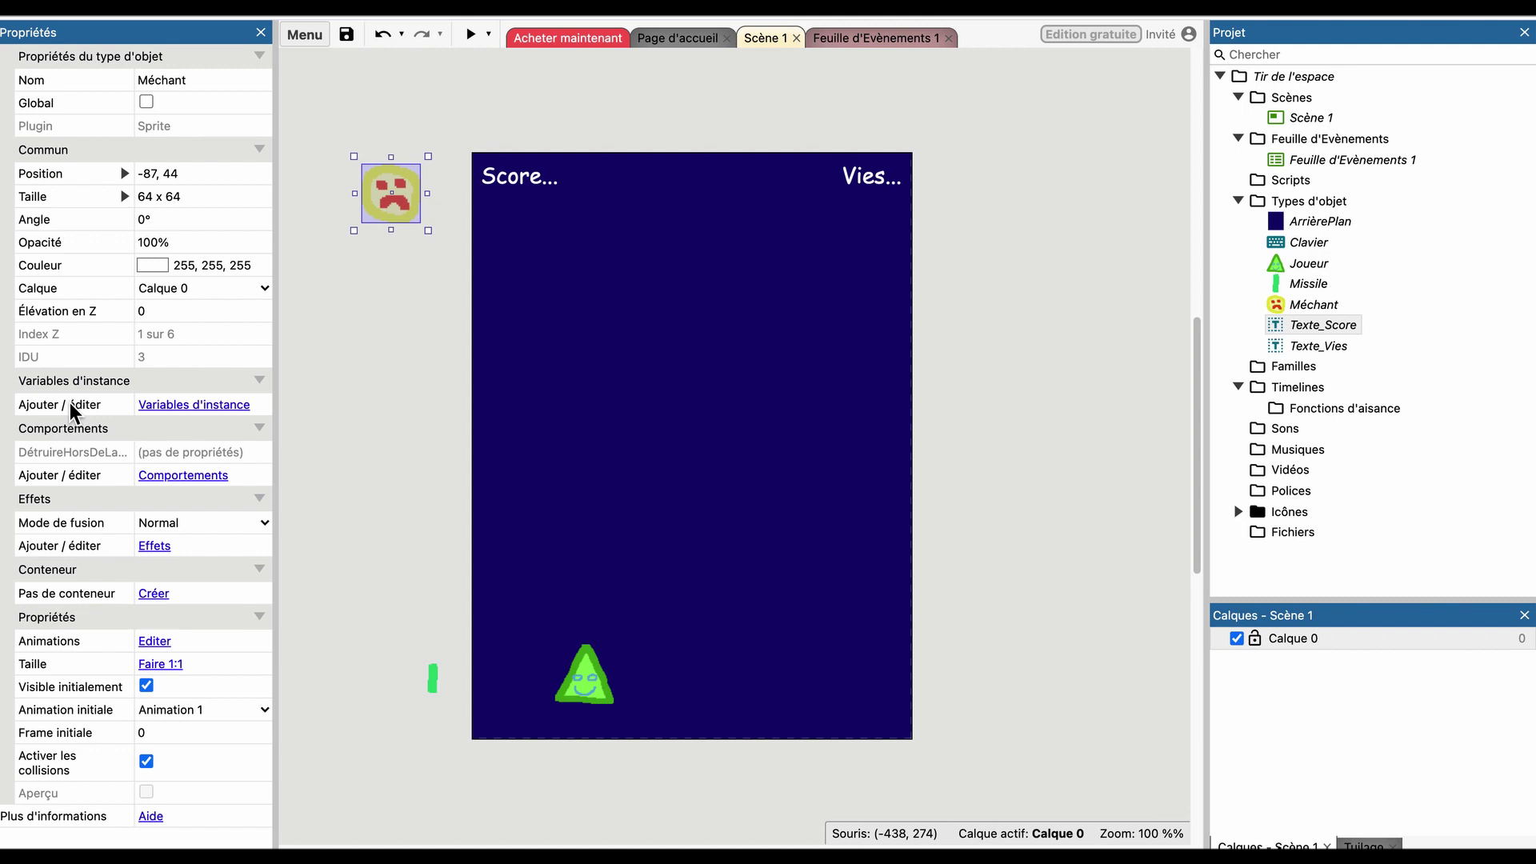
click(210, 405)
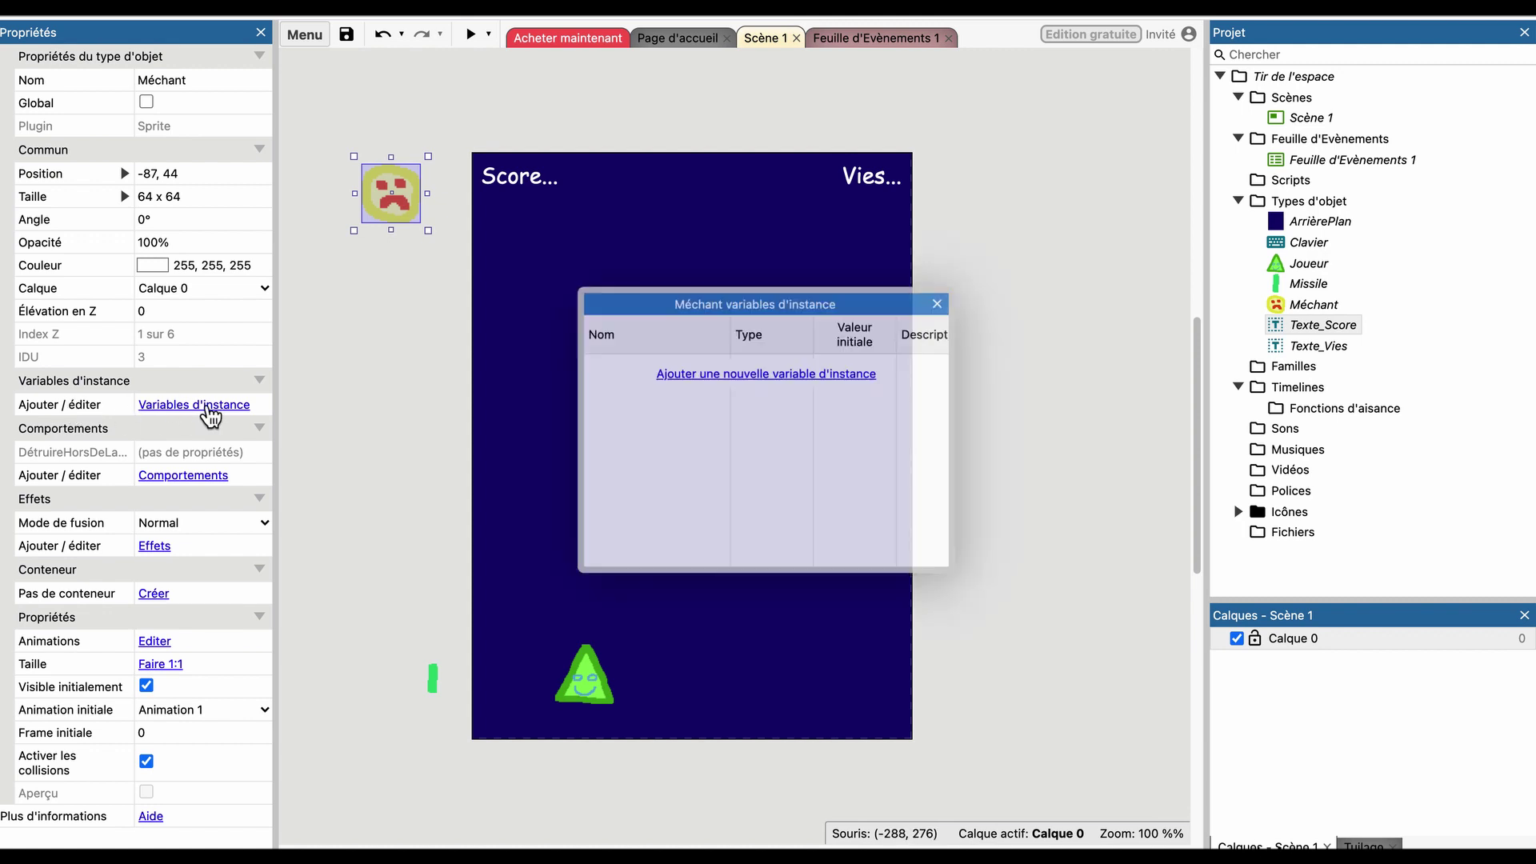
click(704, 374)
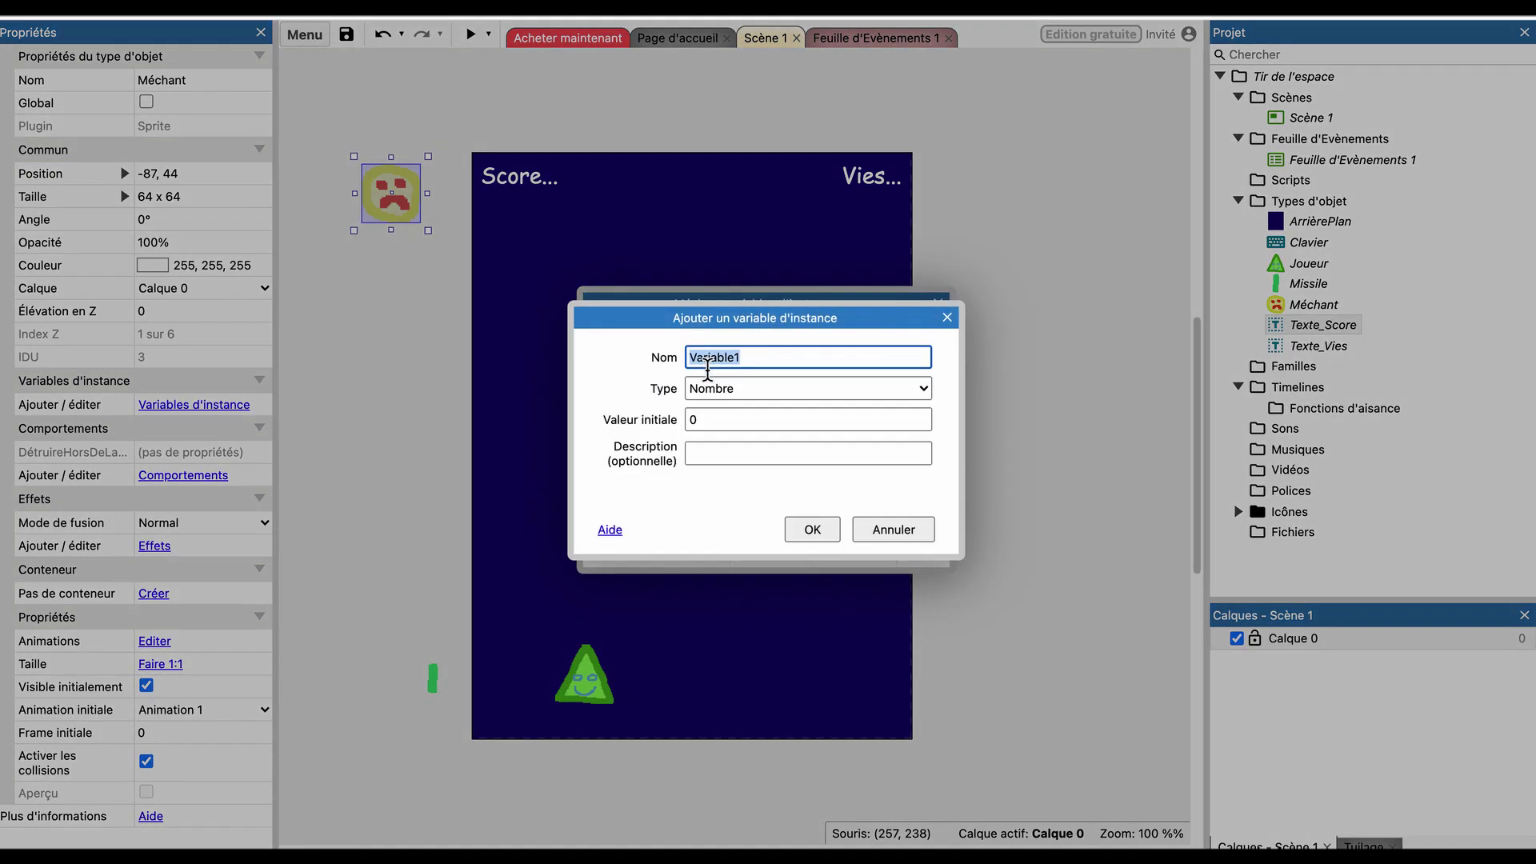
text(resistance)
key(Tab)
key(Tab)
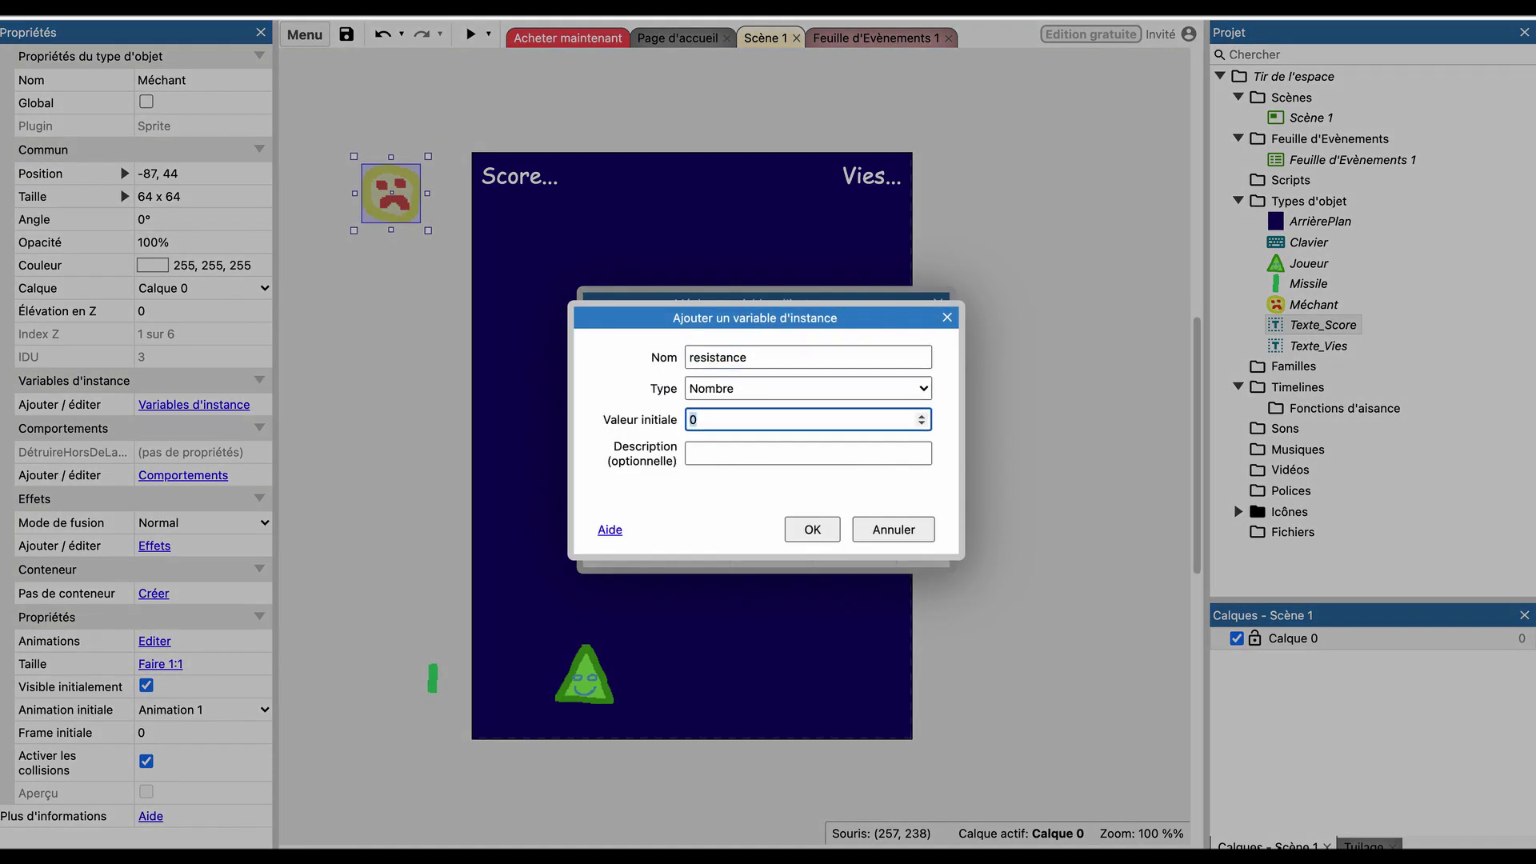
text(3)
key(Tab)
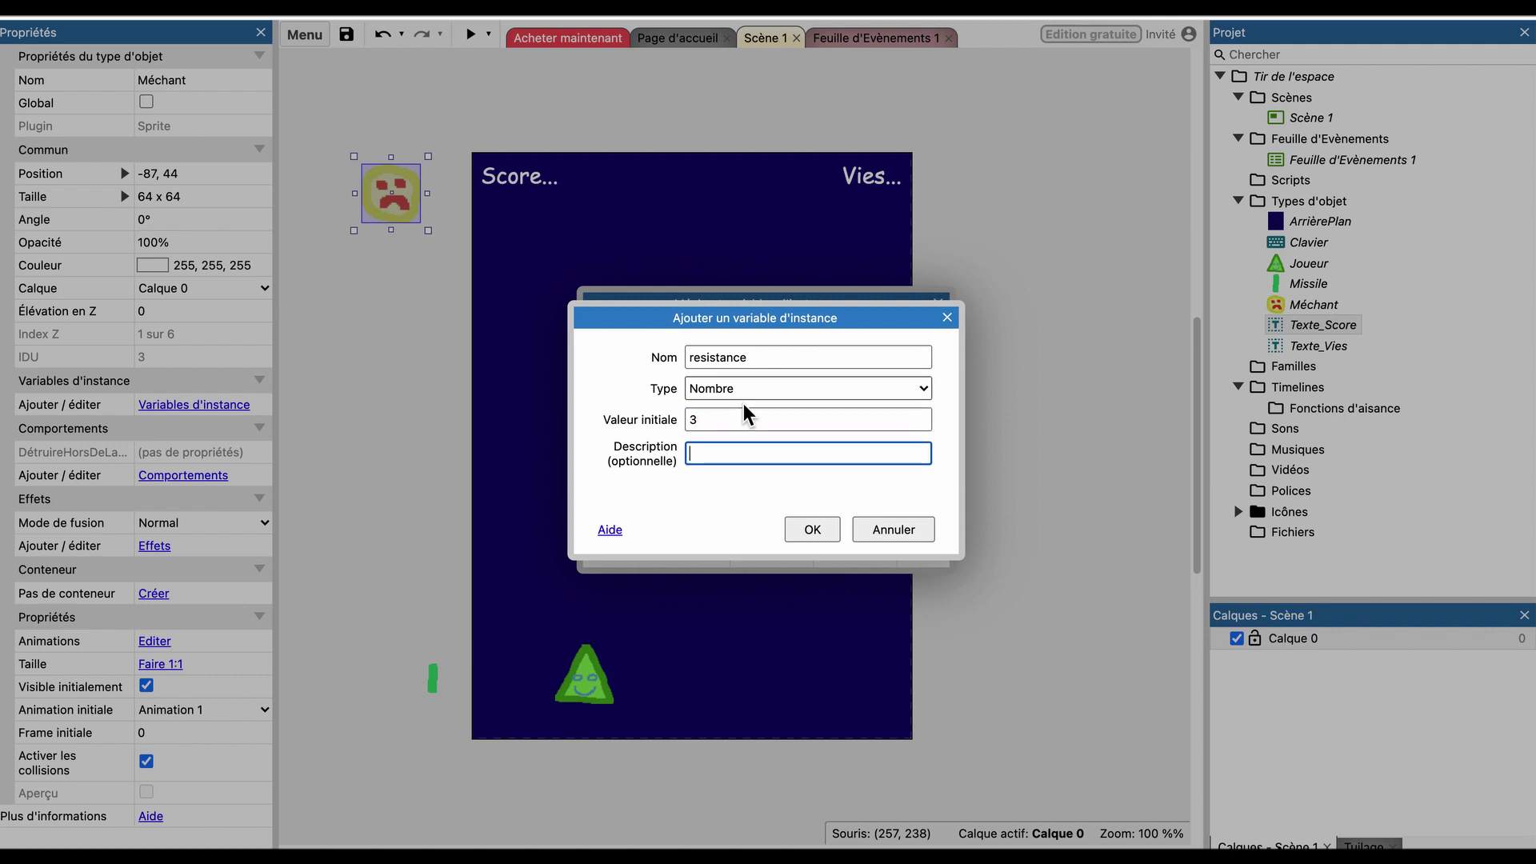
click(815, 521)
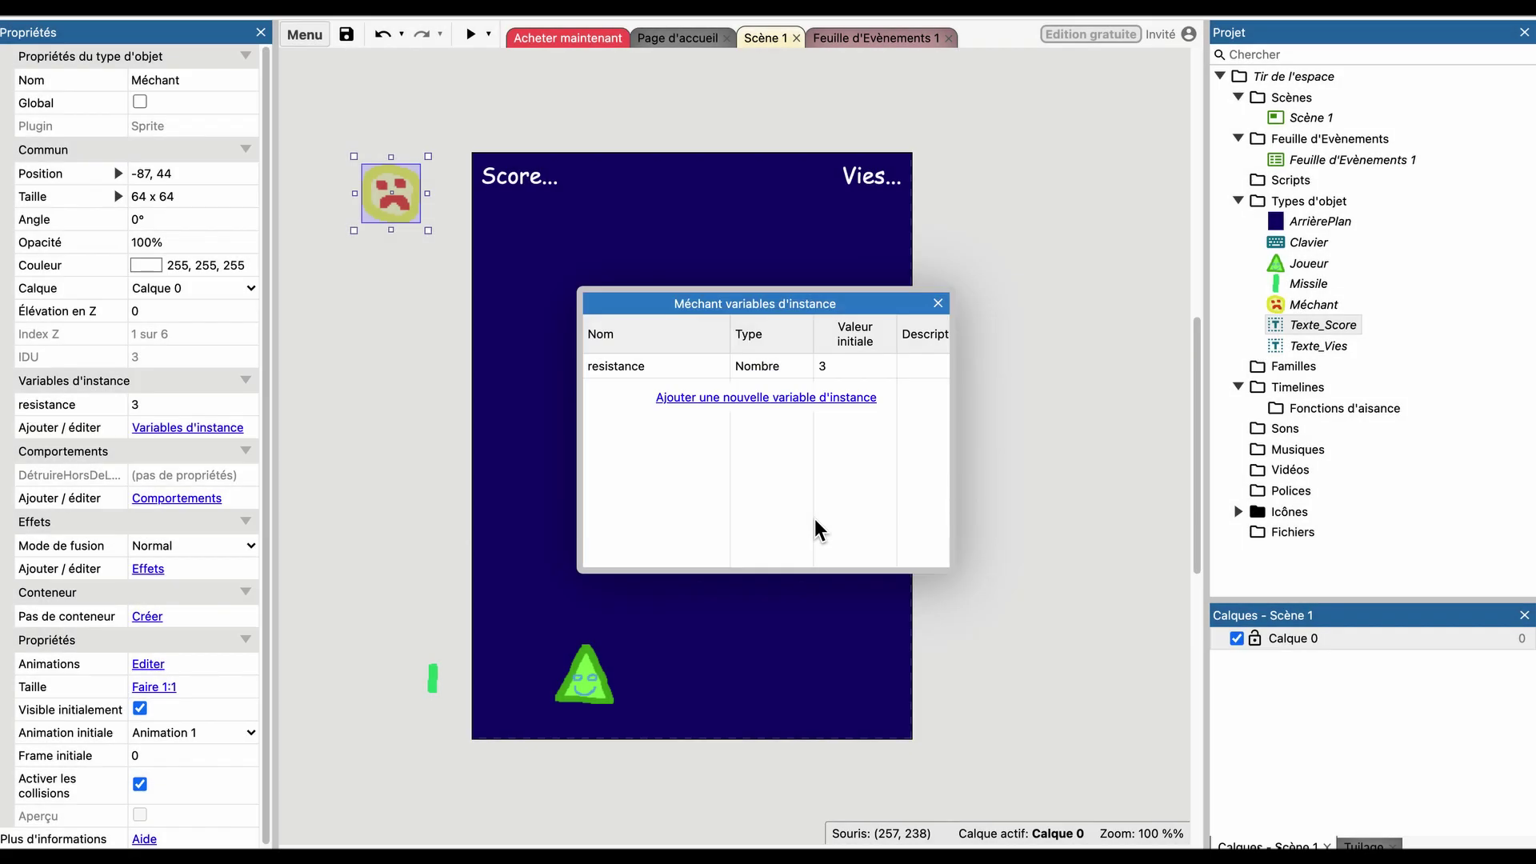
click(937, 303)
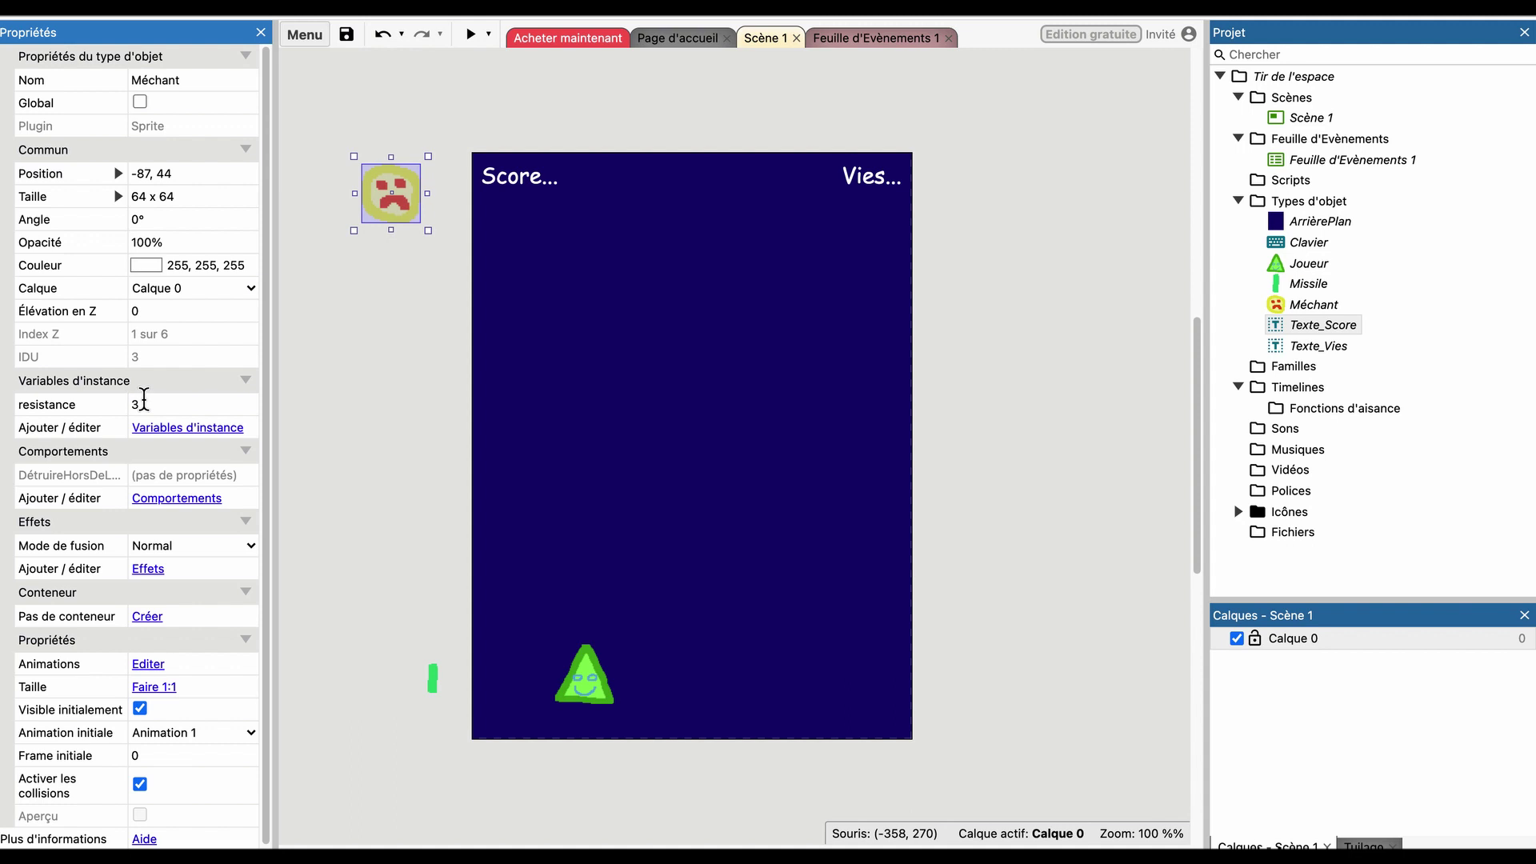
click(855, 128)
click(391, 193)
In the event sheet, delete the Méchant Détruire action from the Missile–Méchant collision event.
click(856, 38)
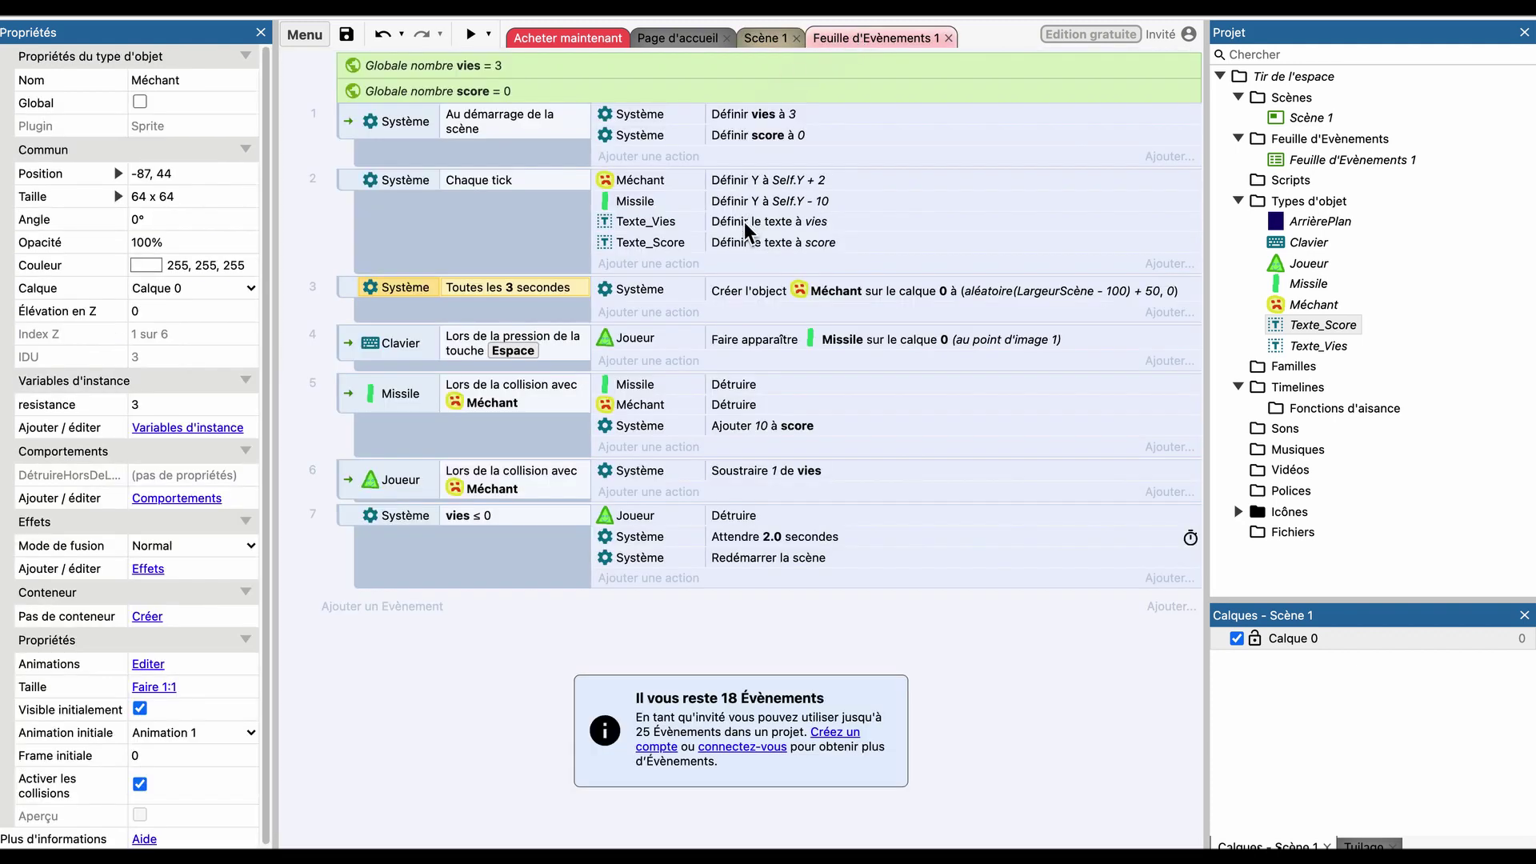
click(412, 398)
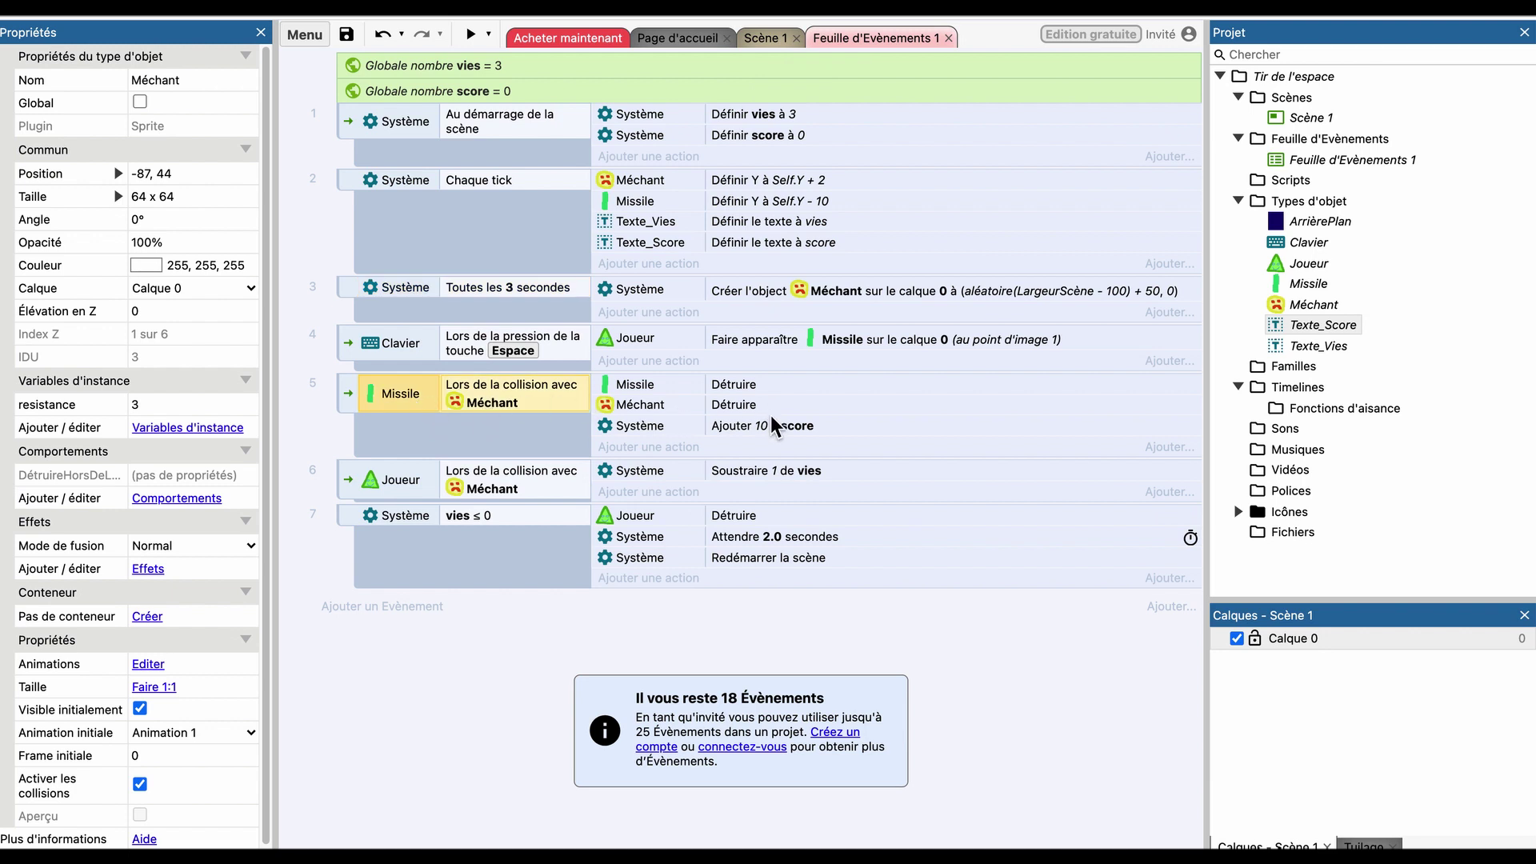
click(746, 397)
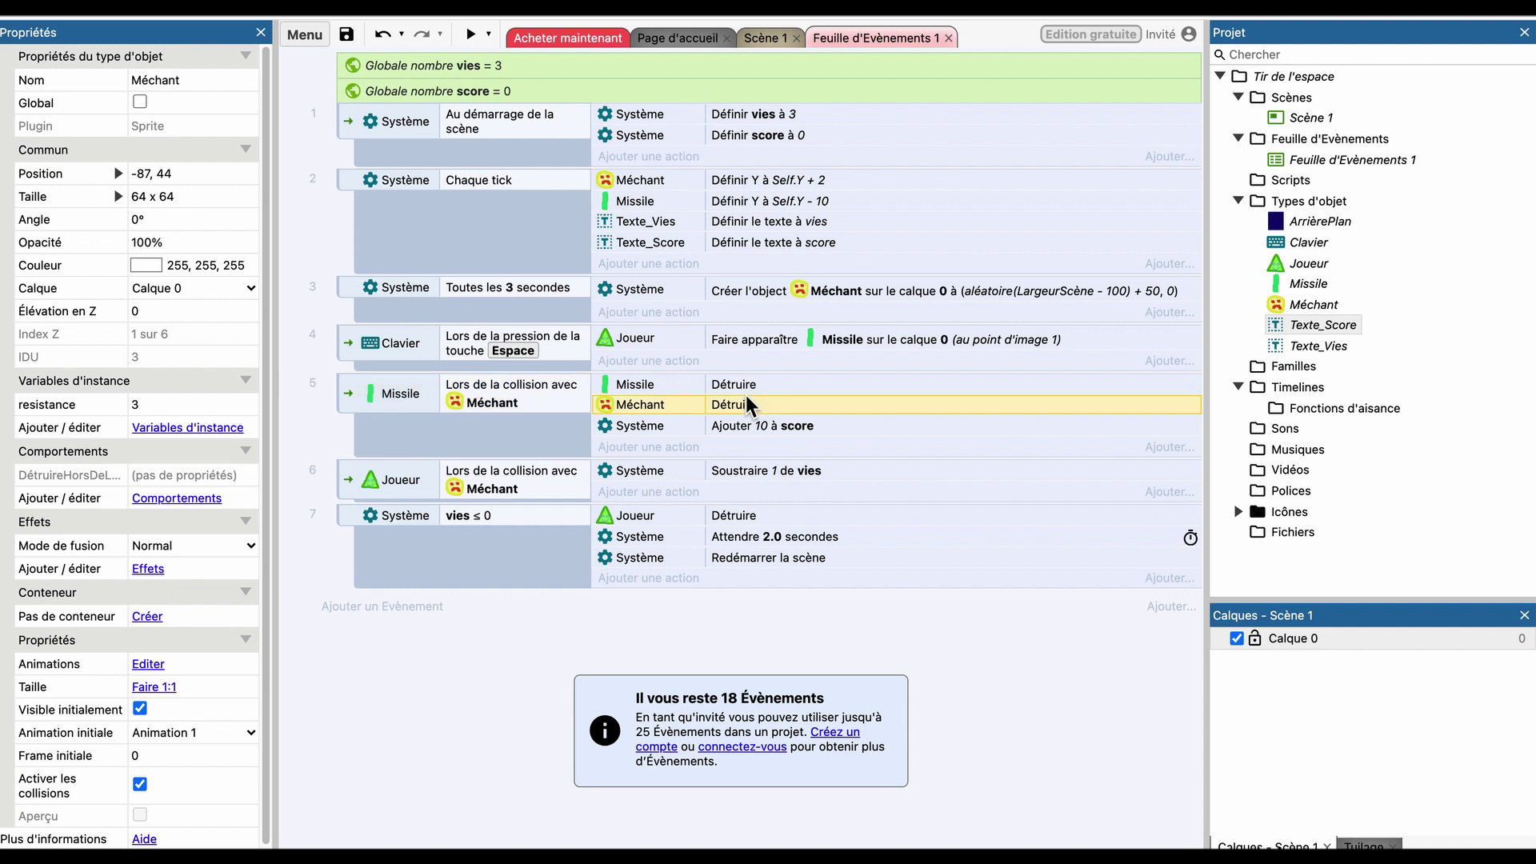
right_click(673, 408)
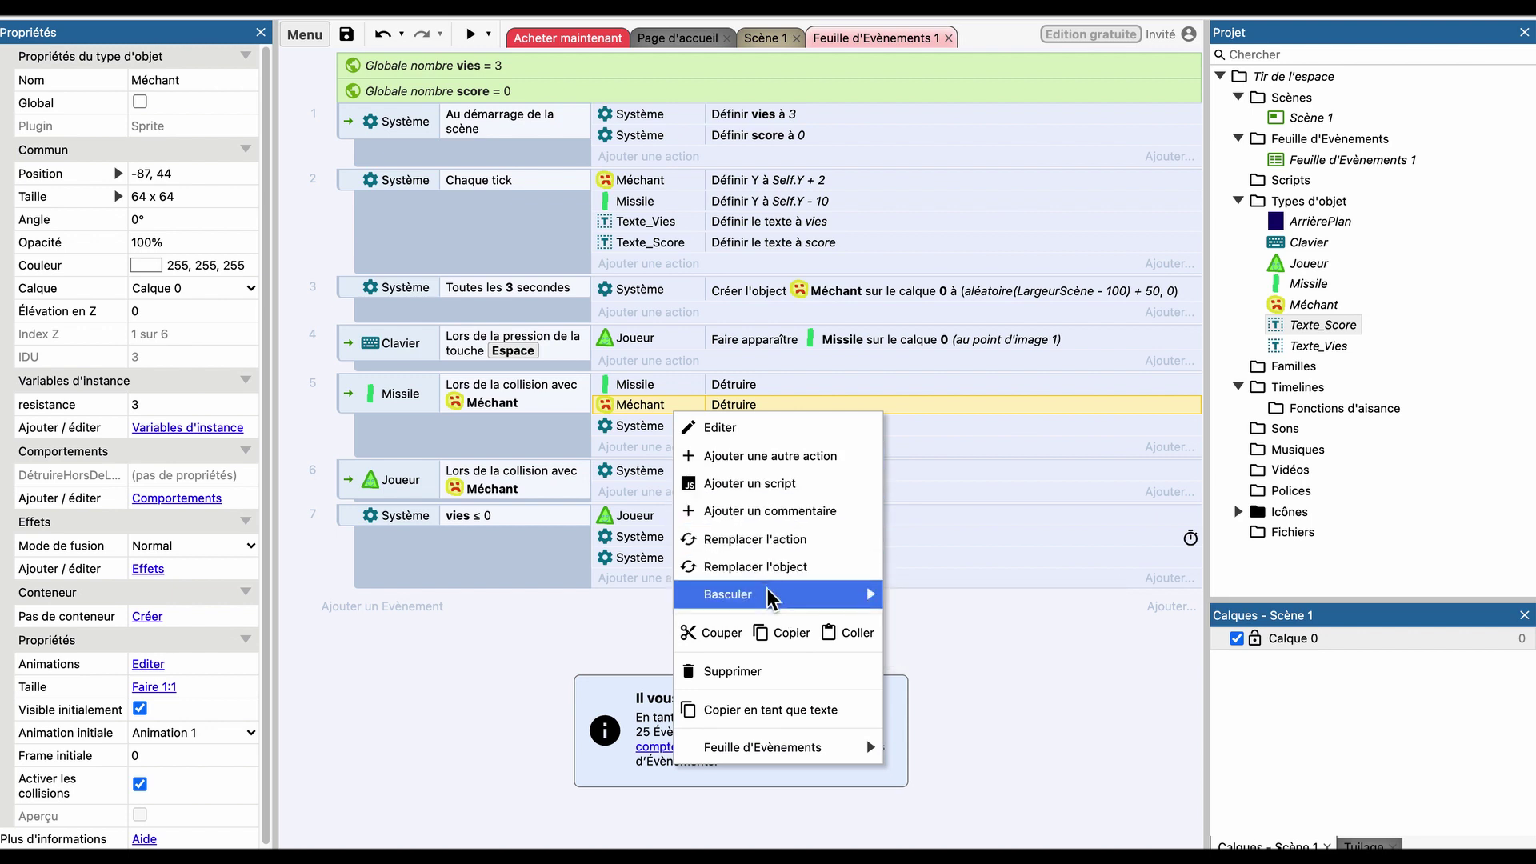
click(768, 670)
Add a Méchant action to the Missile collision event that subtracts 1 from its resistance instance variable.
click(682, 426)
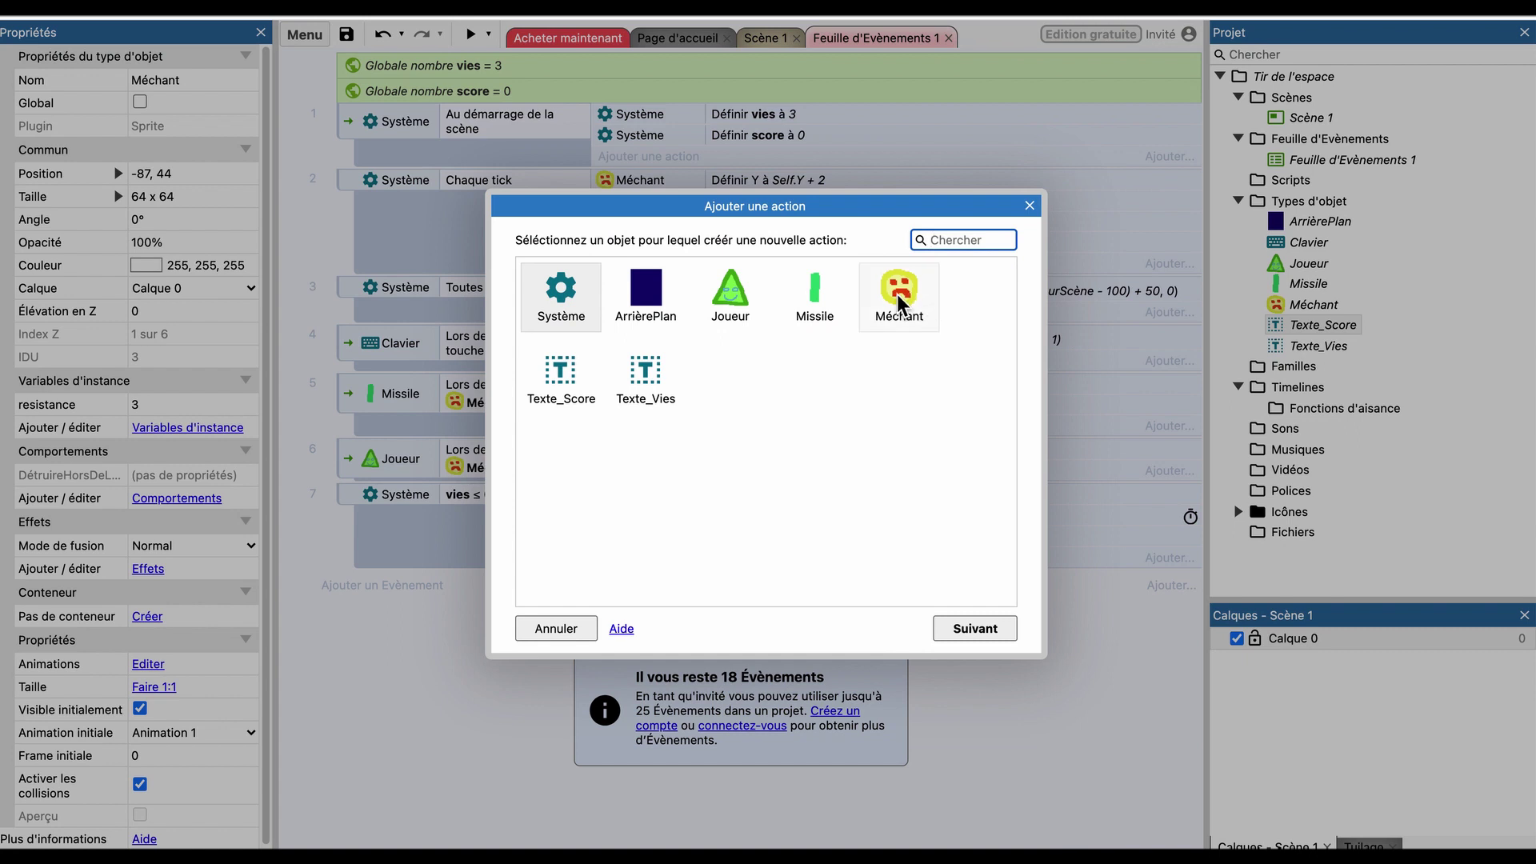
double_click(899, 300)
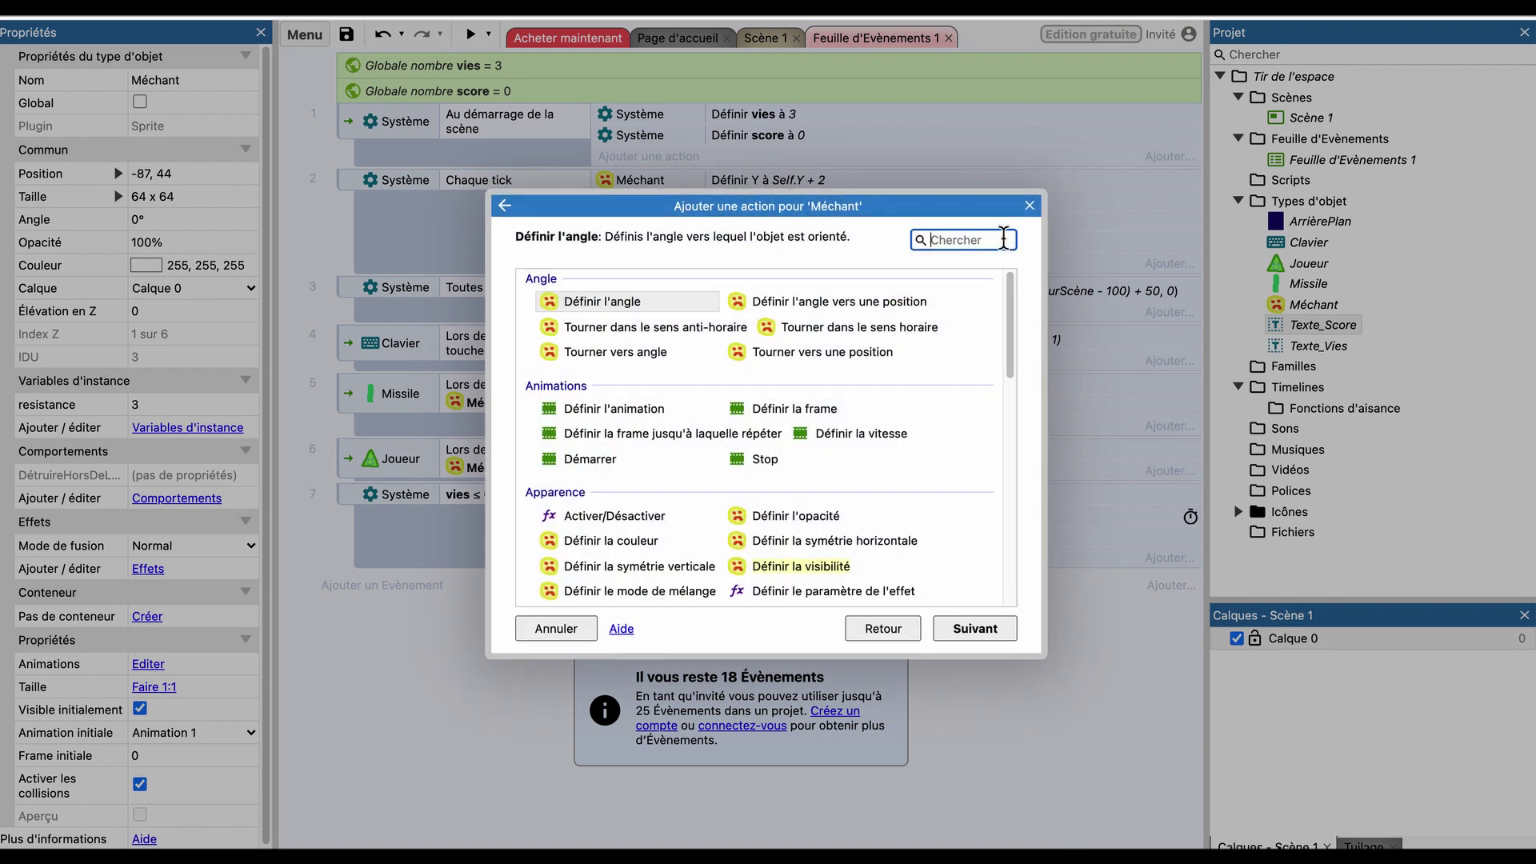
text(sous)
click(664, 301)
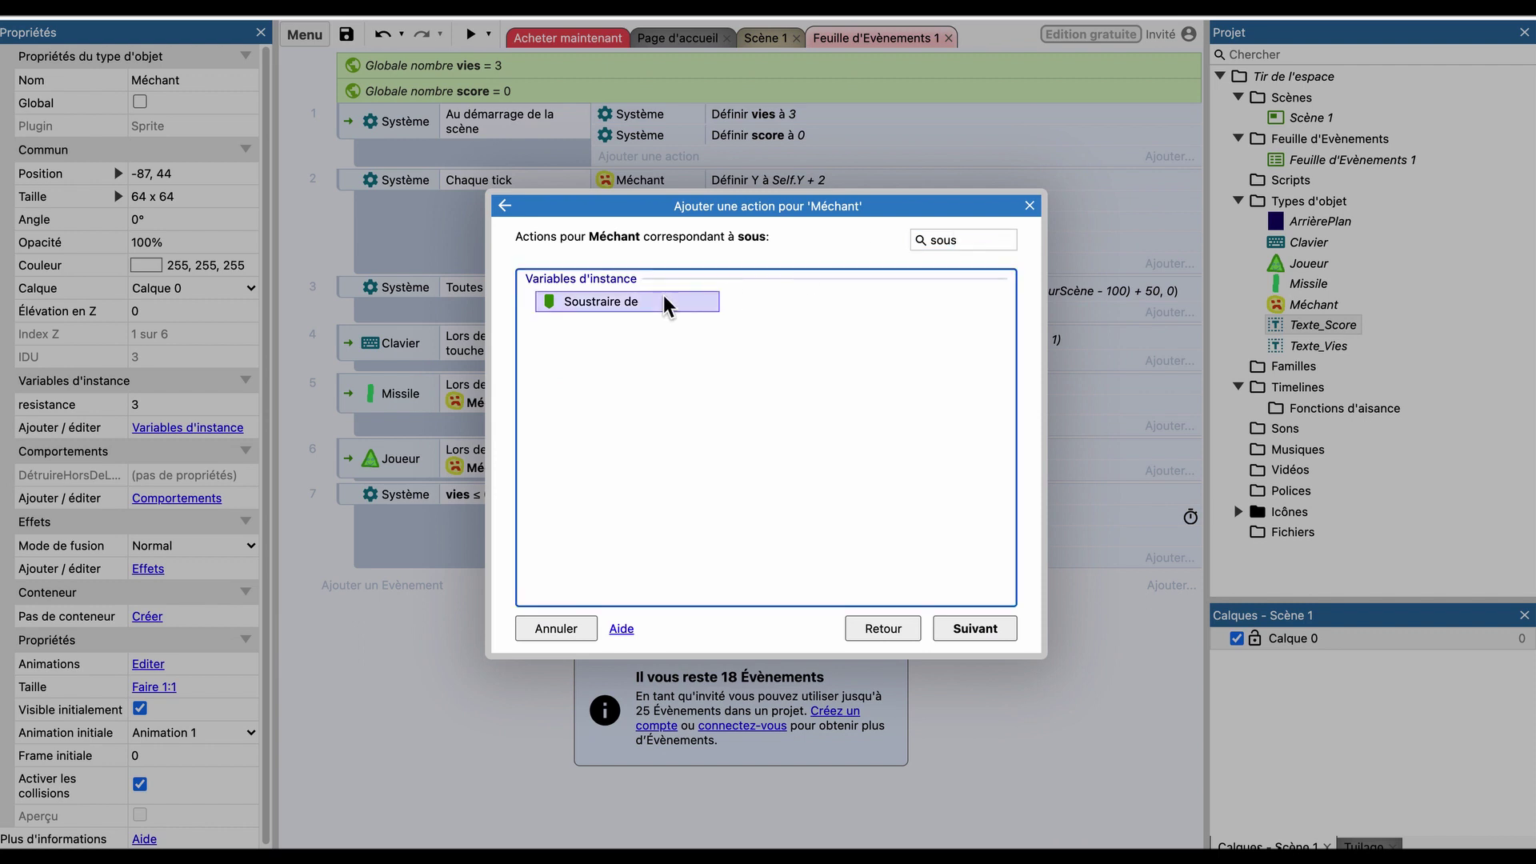
double_click(664, 301)
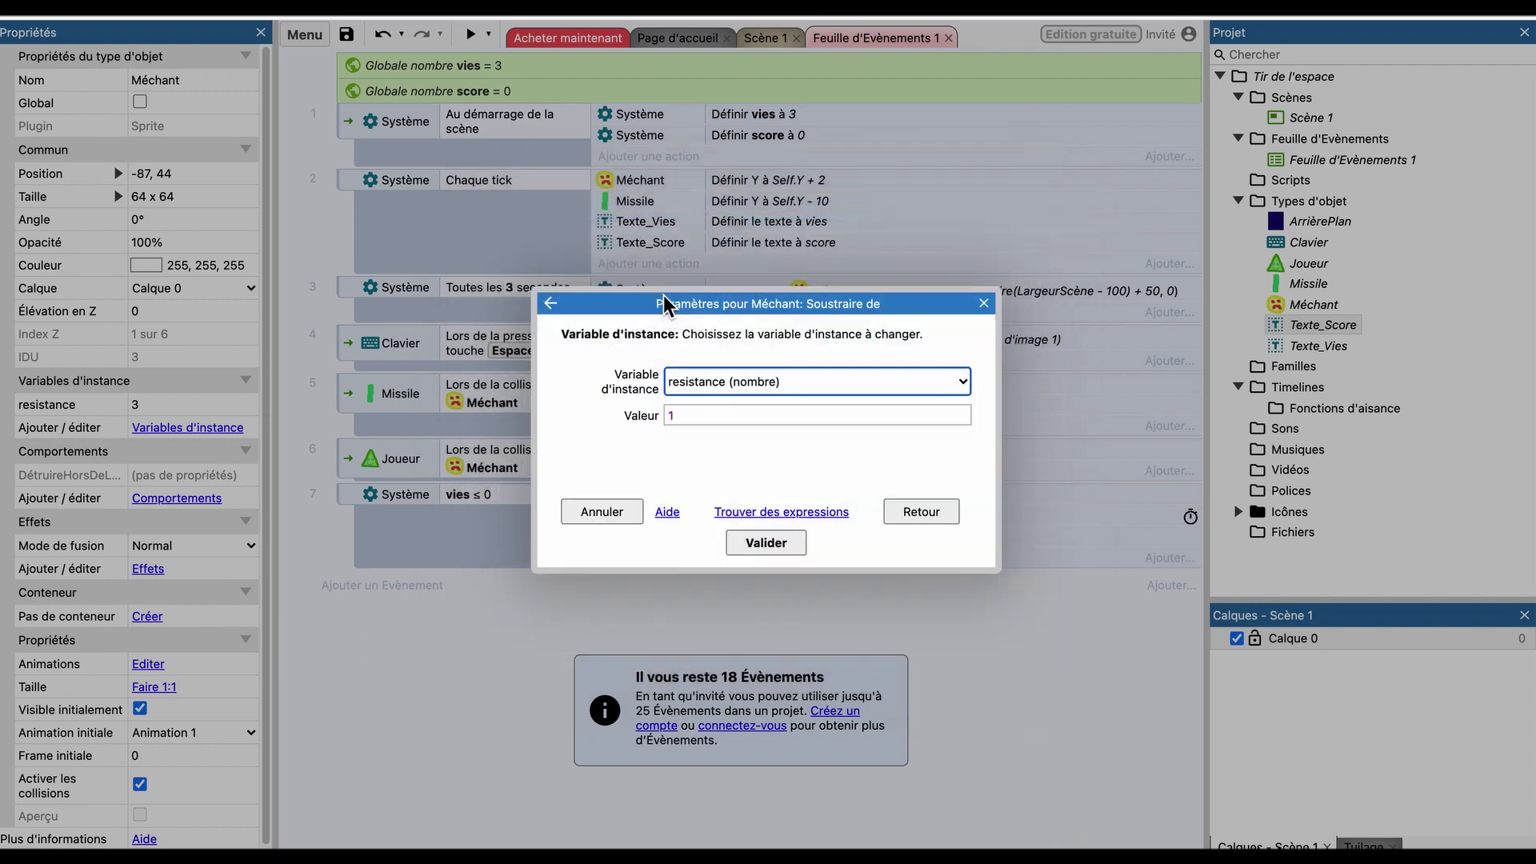
click(713, 385)
click(721, 414)
click(717, 416)
click(768, 543)
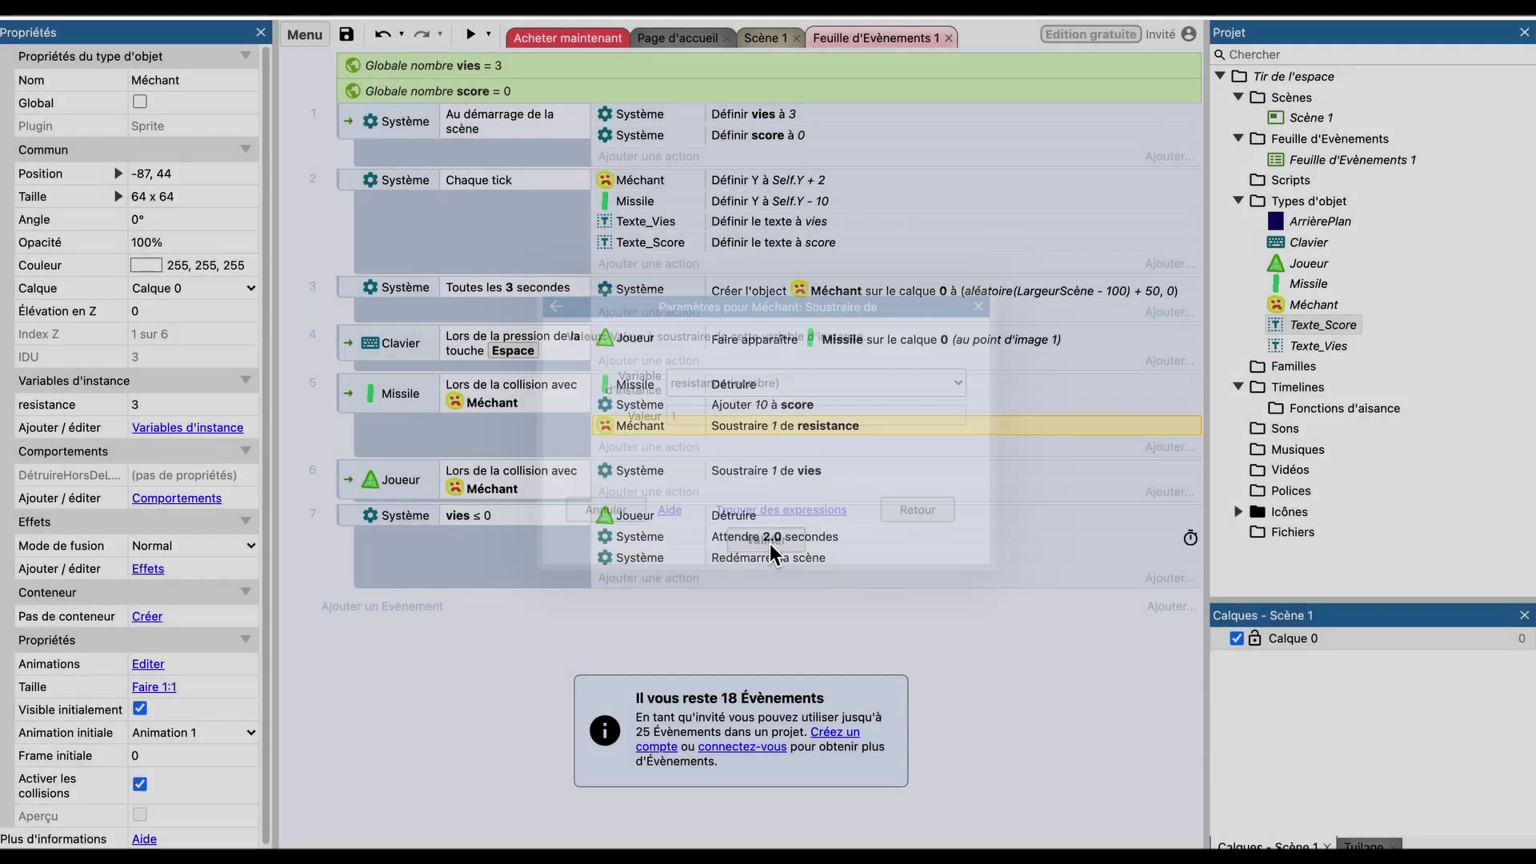
Add a sub-event under the Missile collision event with the Méchant condition resistance less than or equal to 0.
click(425, 440)
right_click(424, 440)
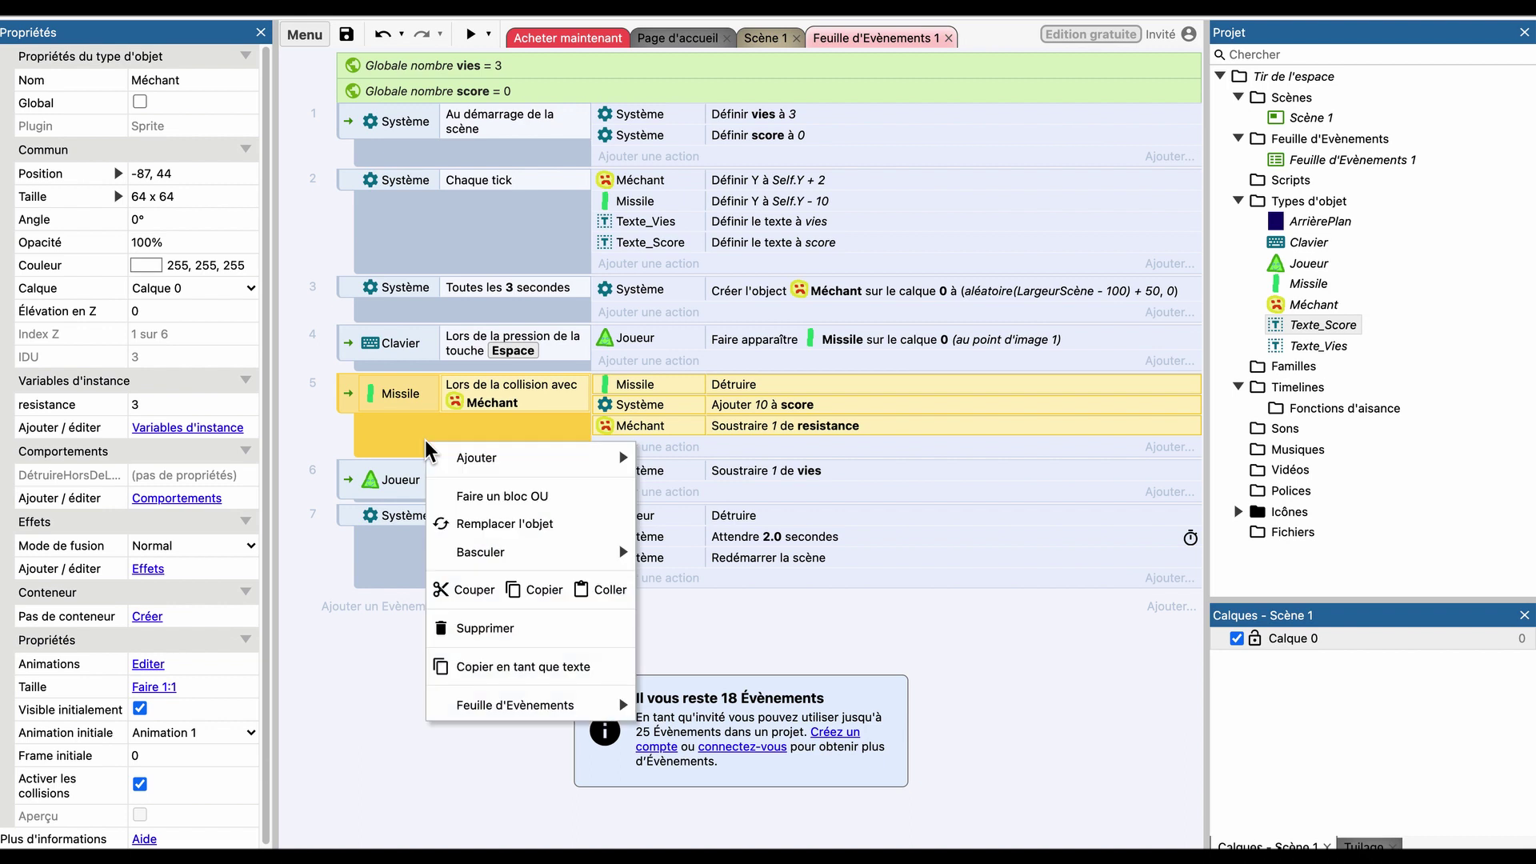
mouse_move(477, 458)
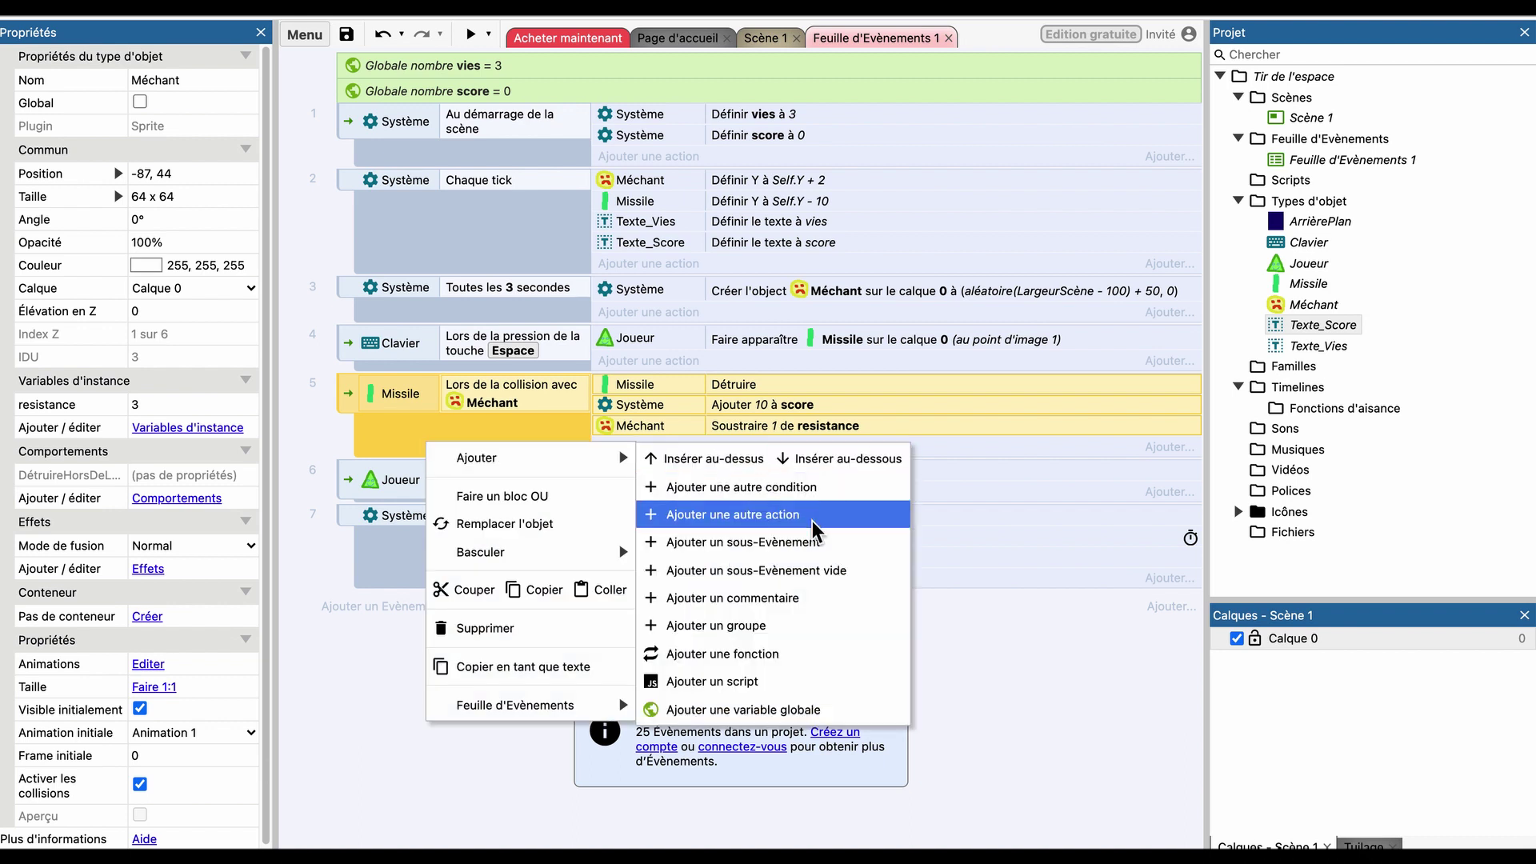
click(793, 547)
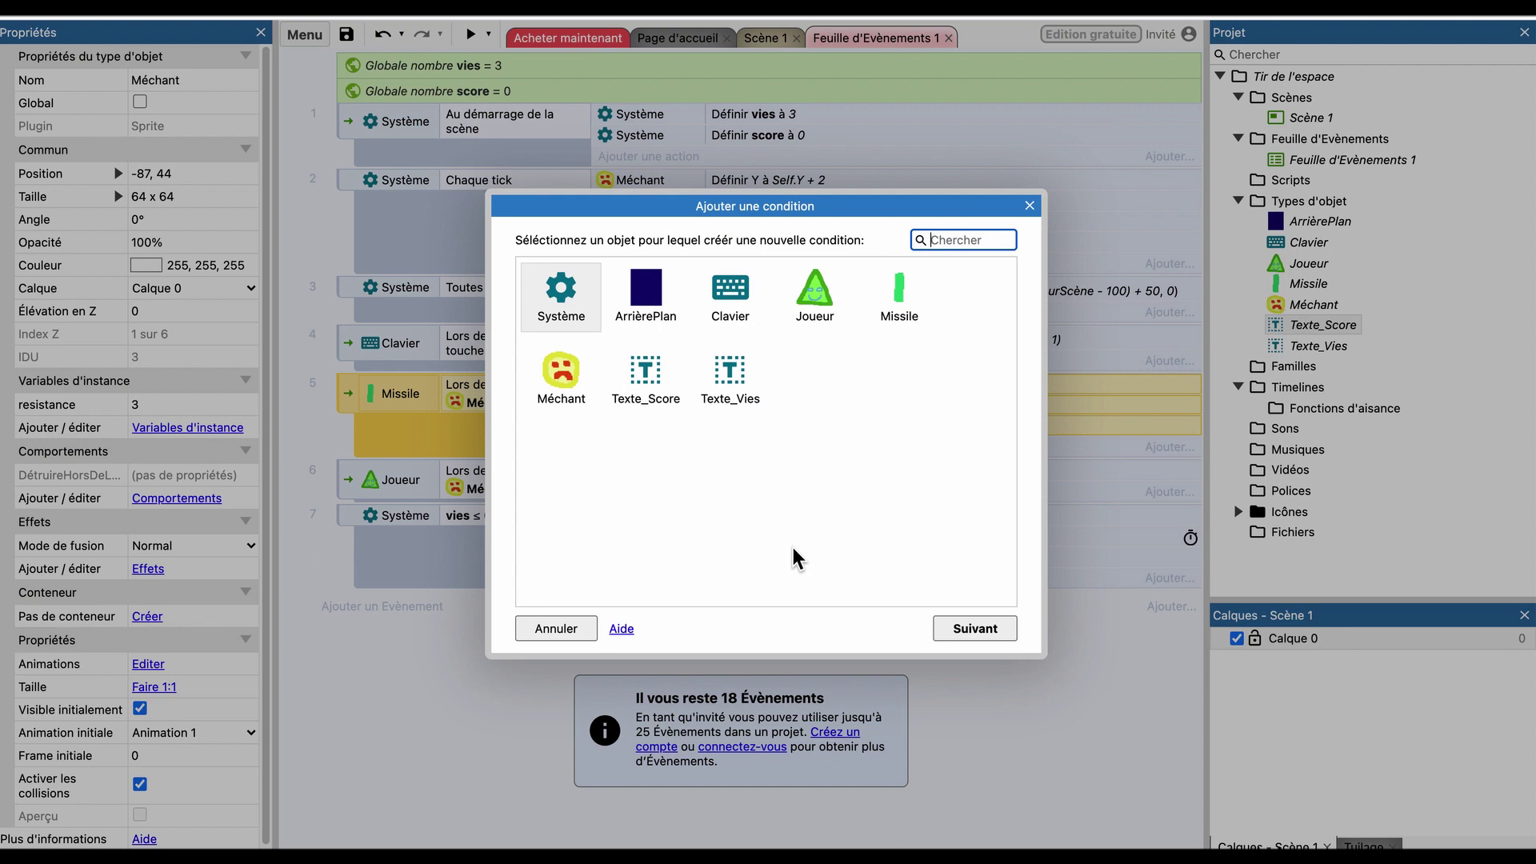
click(569, 377)
click(569, 377)
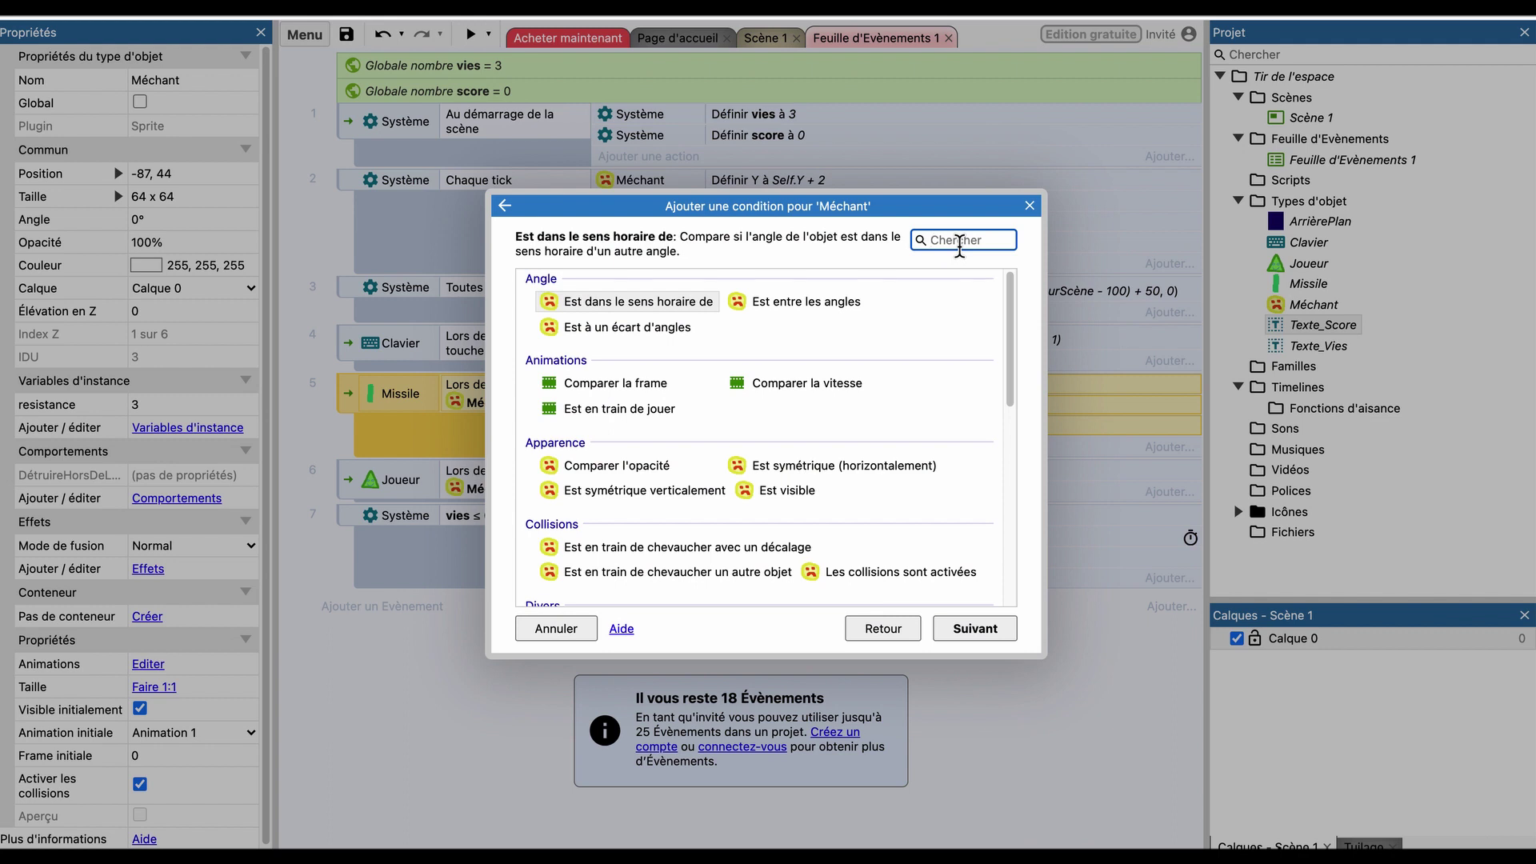
text(val)
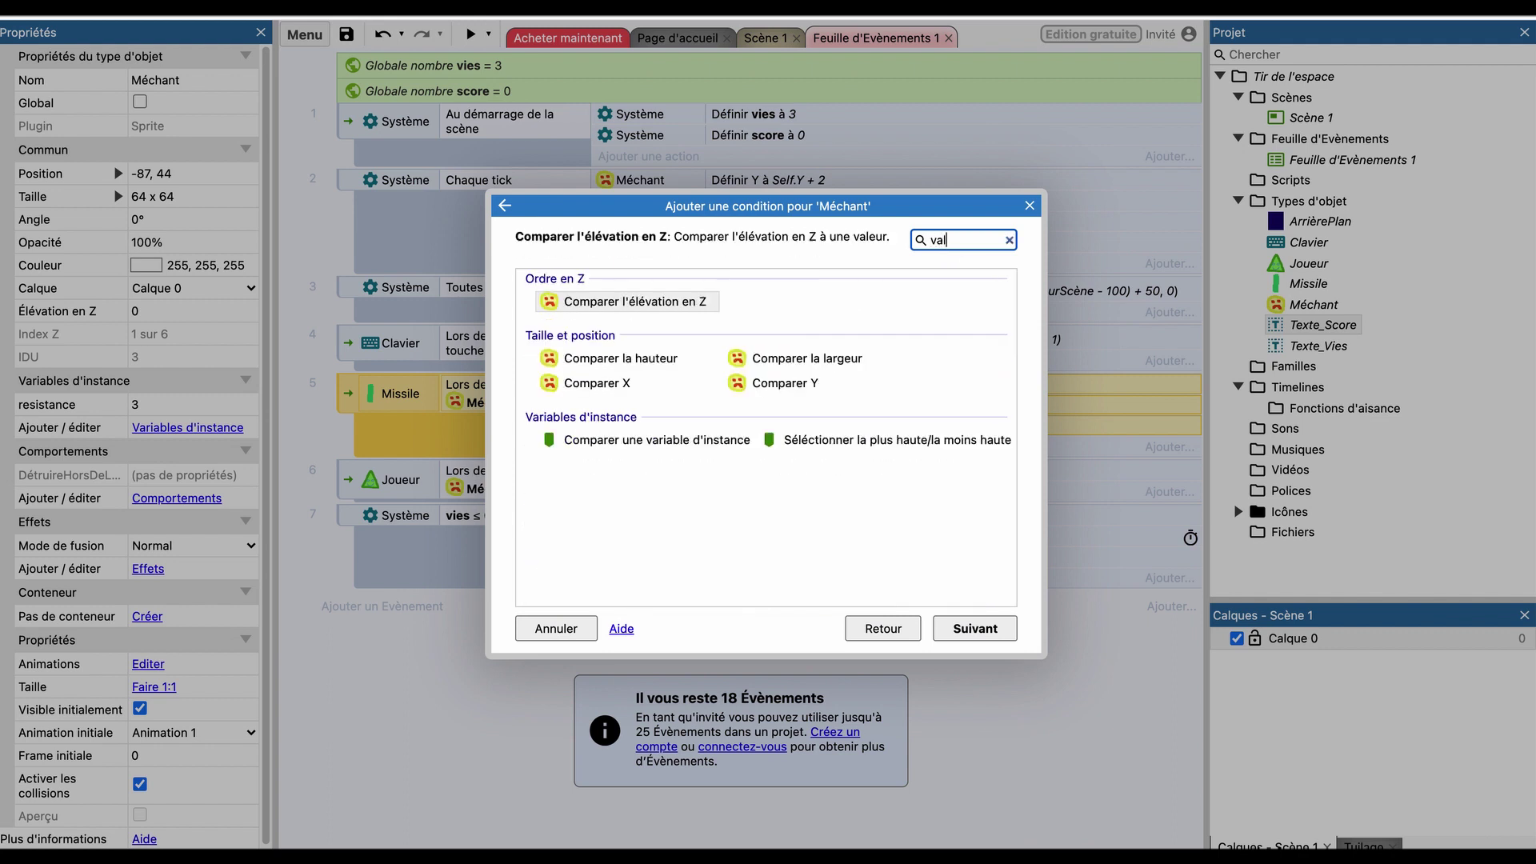
click(605, 443)
click(603, 440)
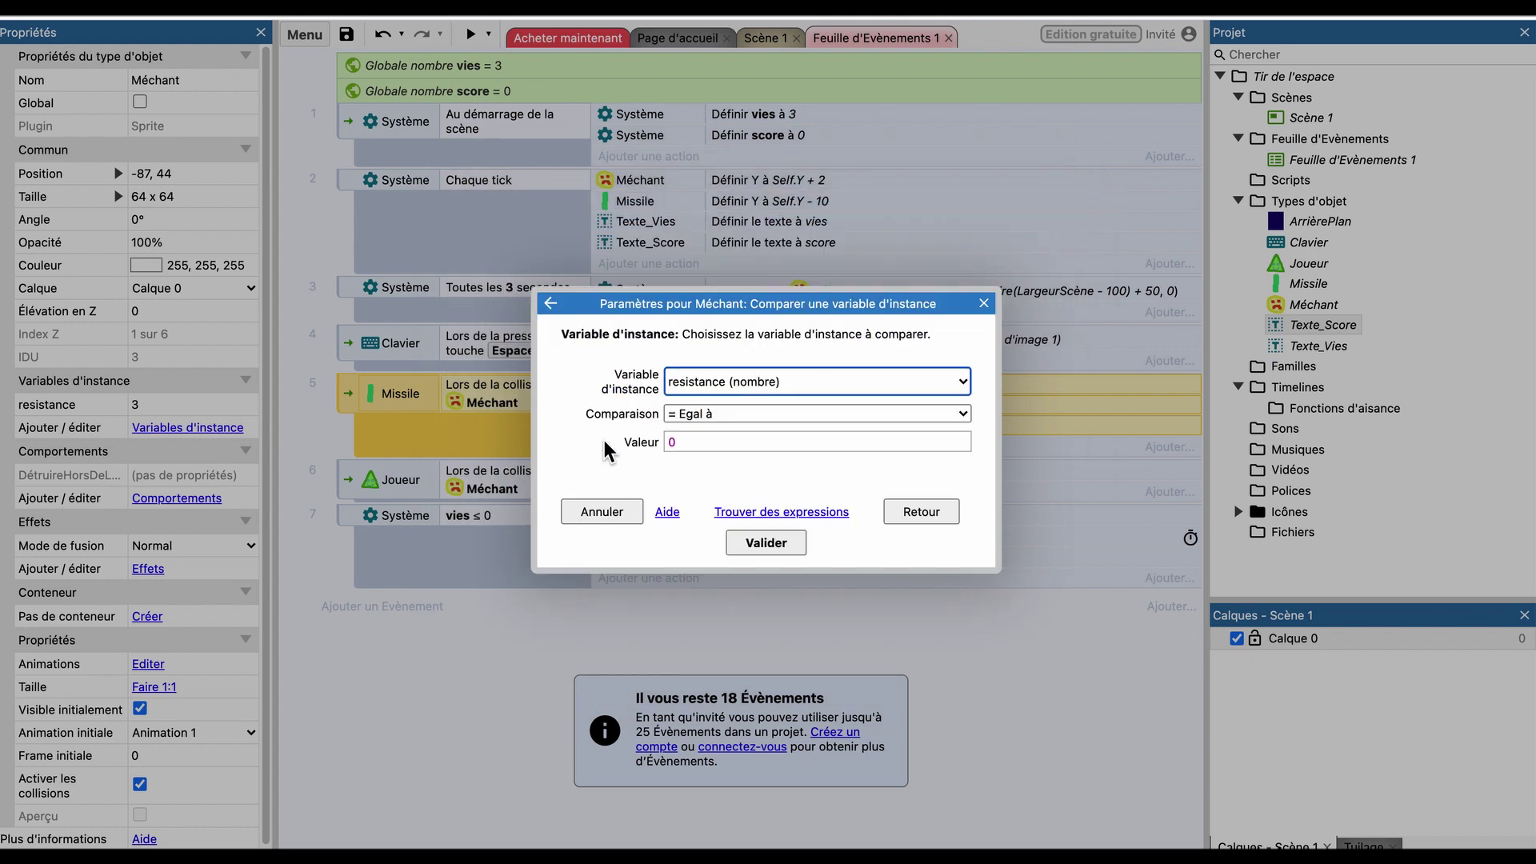
click(760, 414)
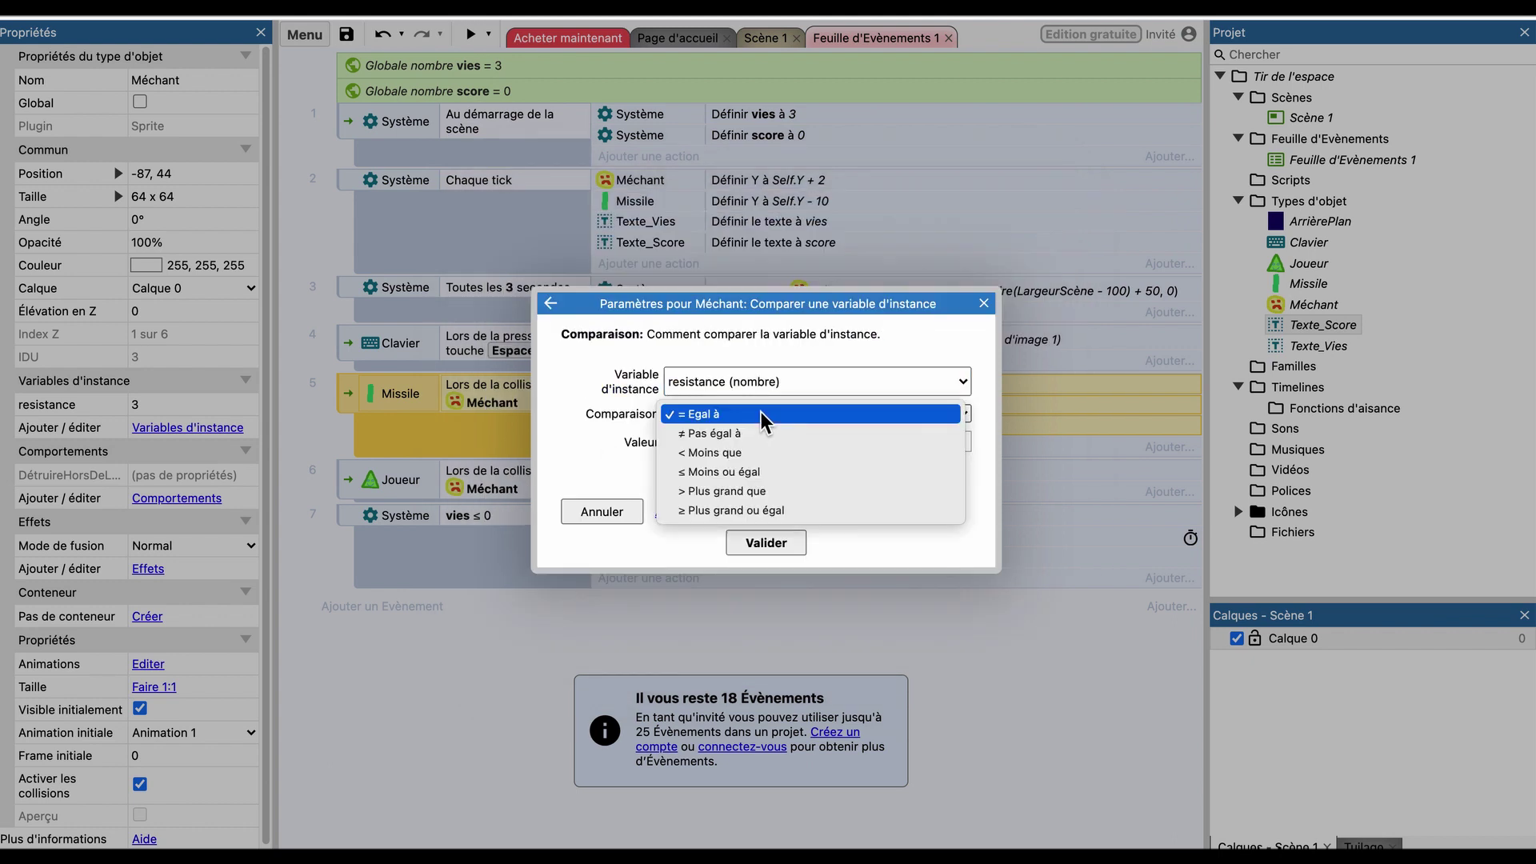
click(756, 471)
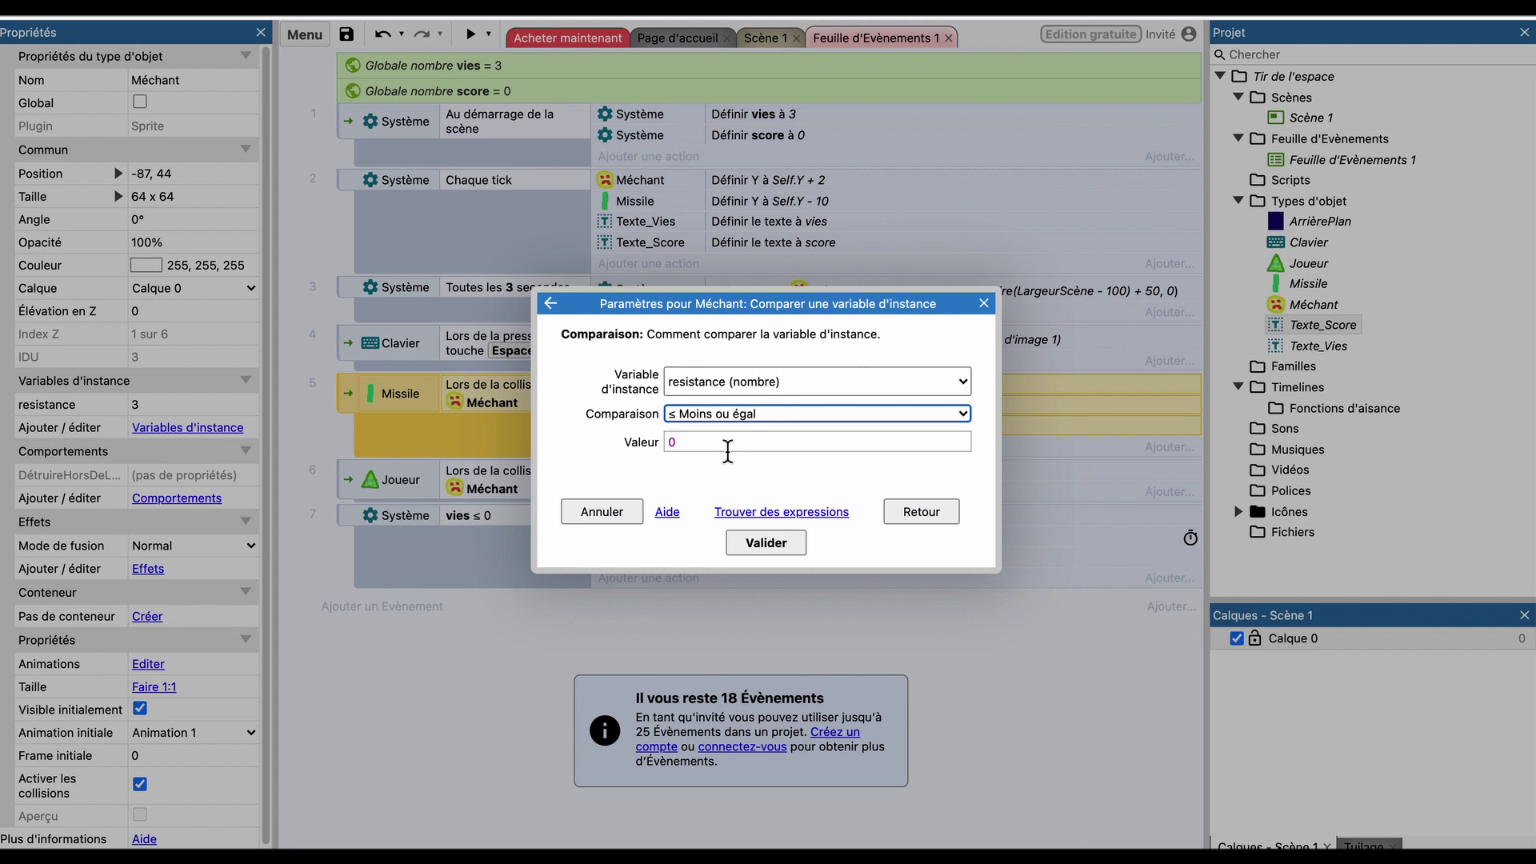
click(768, 542)
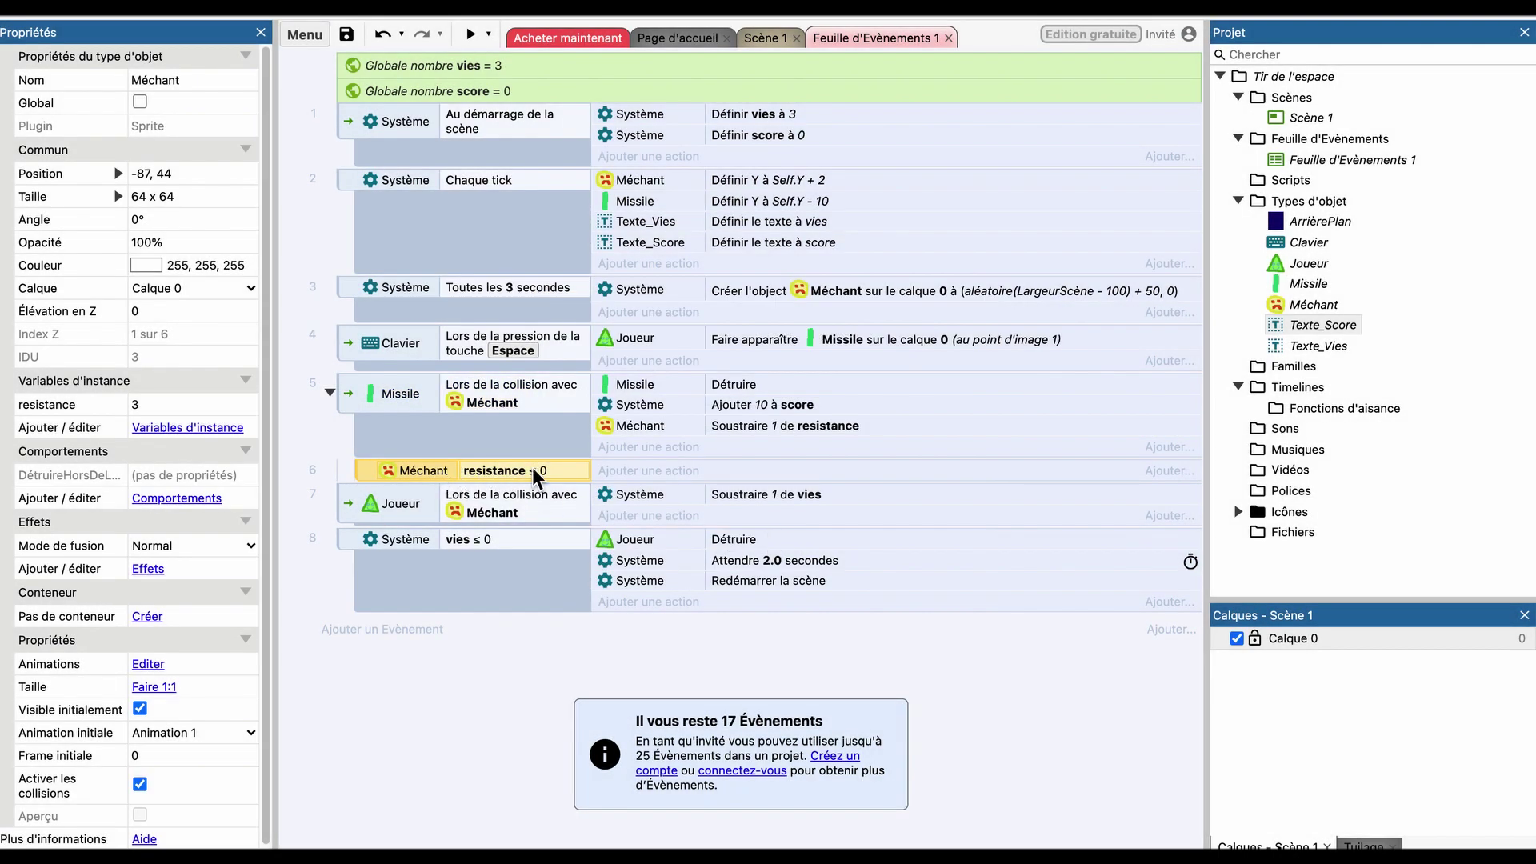
Add a Méchant Détruire action to the resistance ≤ 0 sub-event.
click(637, 472)
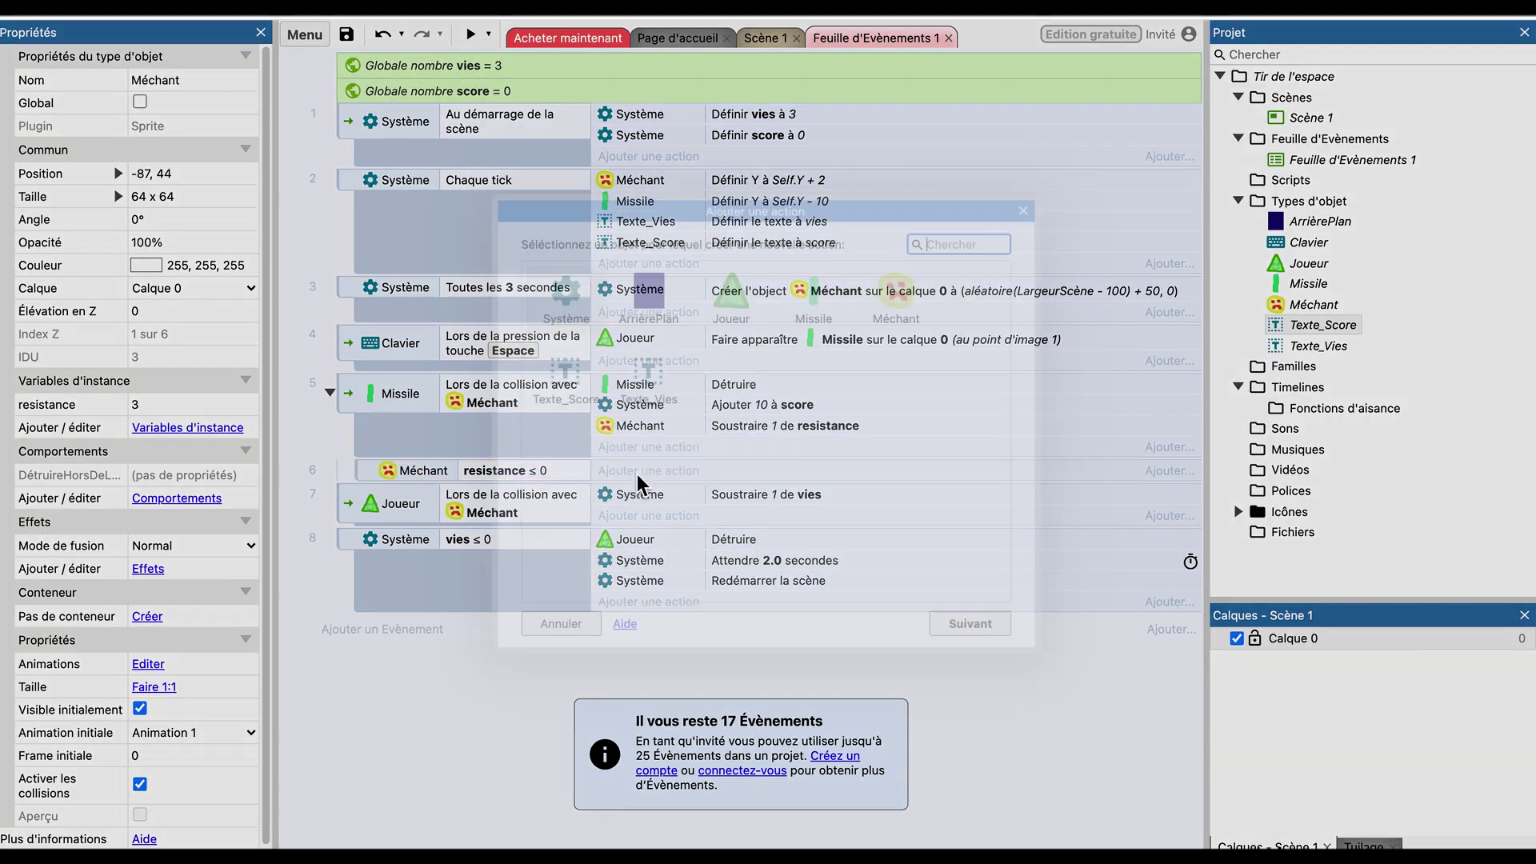
double_click(894, 298)
text(détr)
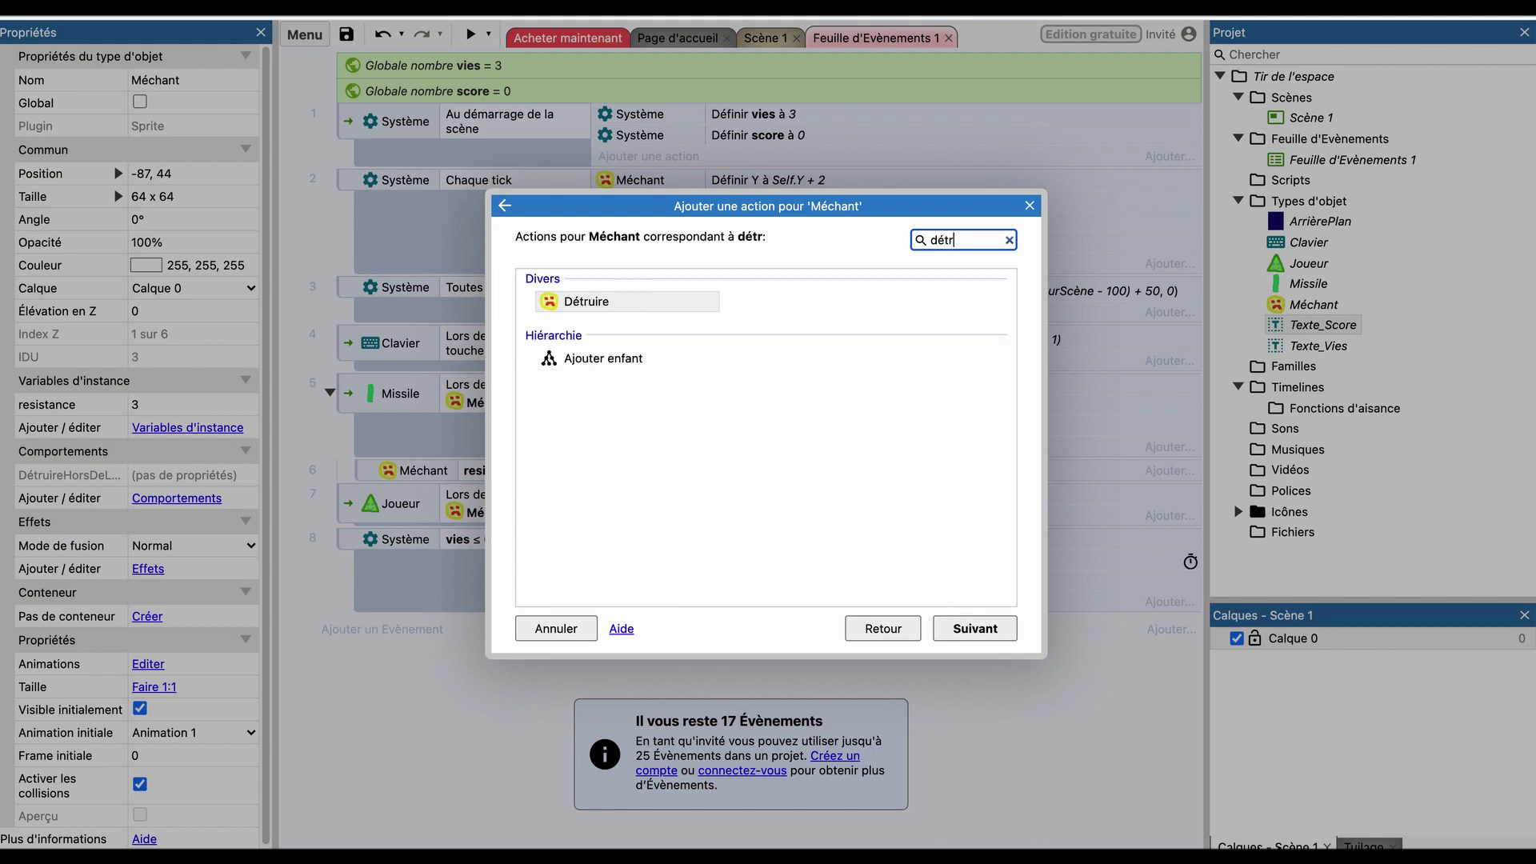
double_click(650, 304)
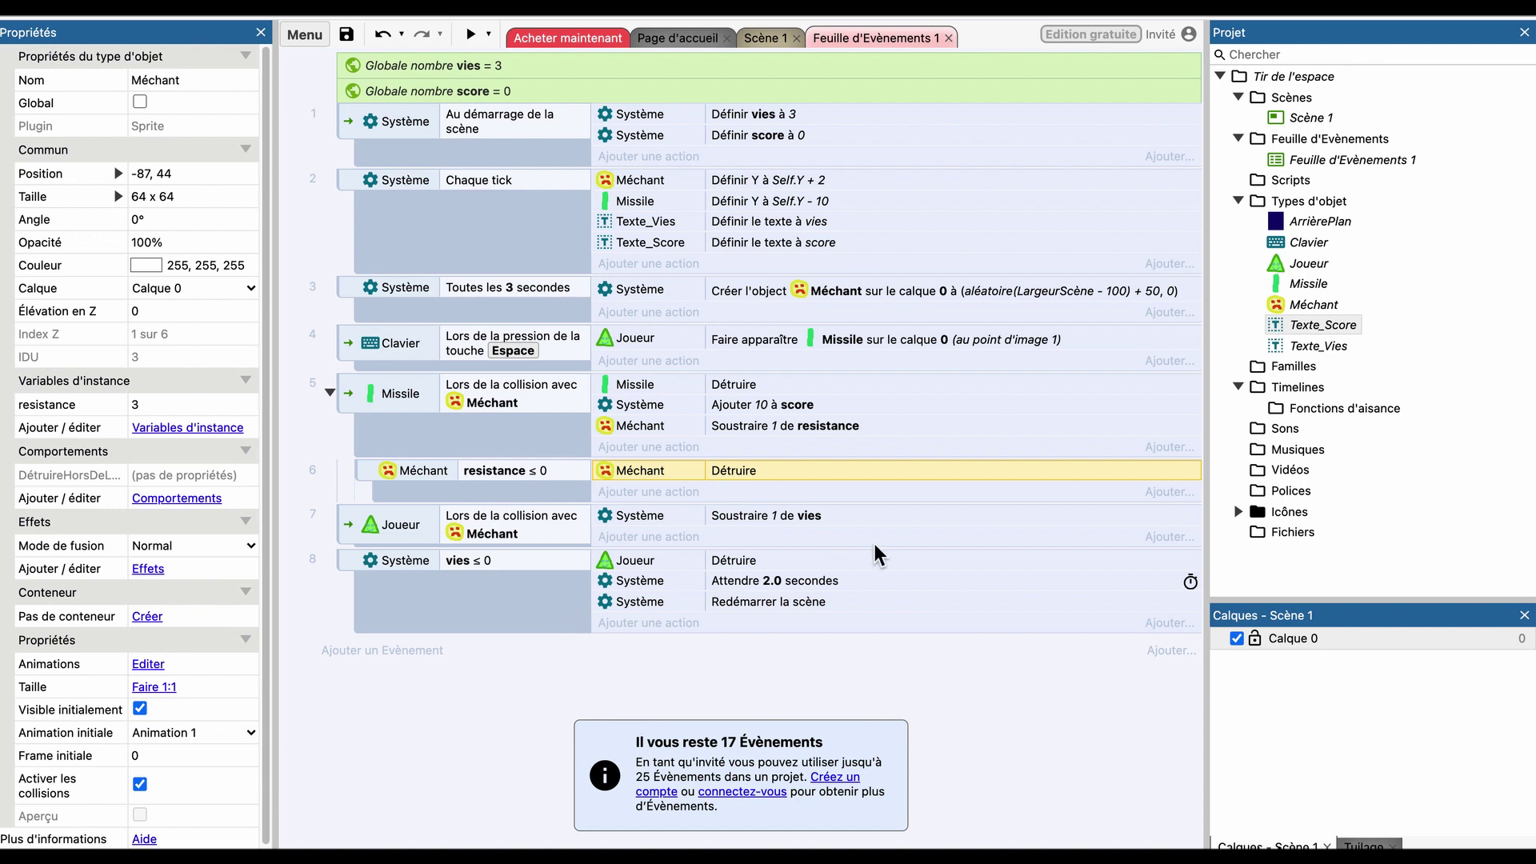
Start a new Définir la taille action for Méchant in the Missile–Méchant collision event.
click(758, 426)
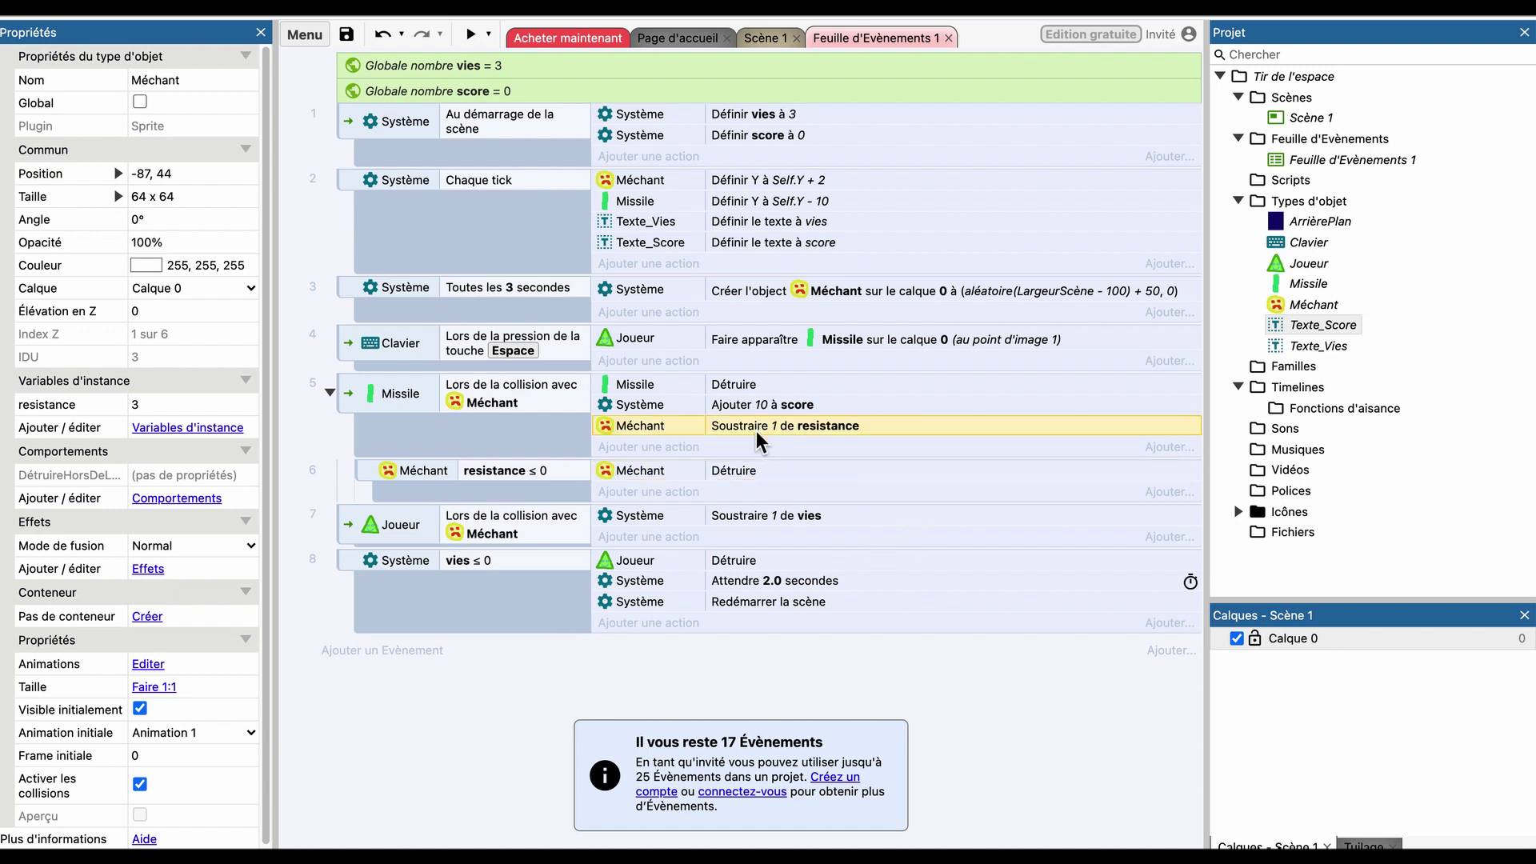
click(680, 447)
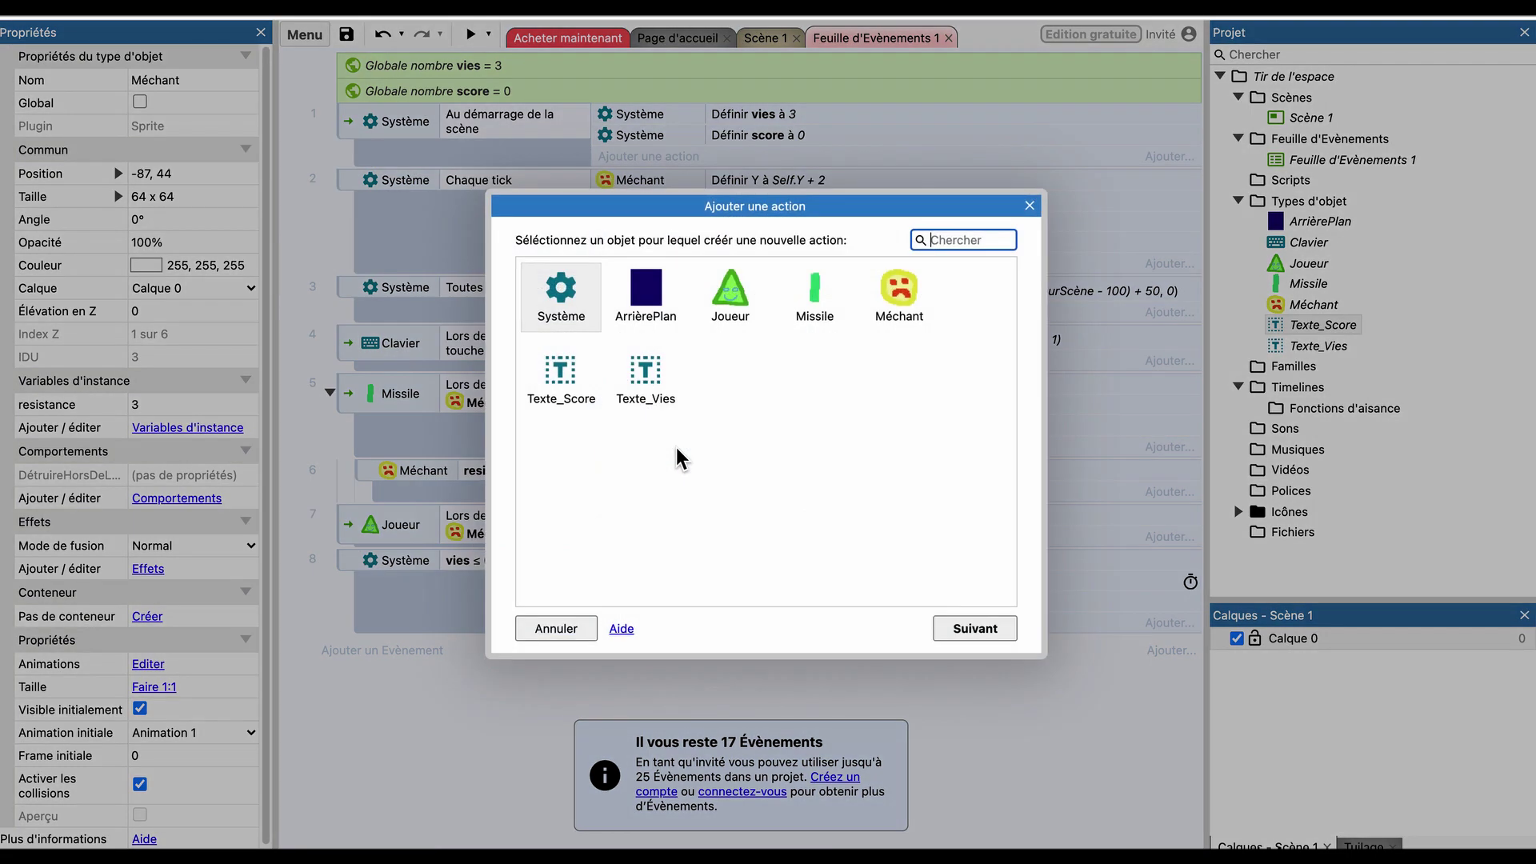
click(925, 305)
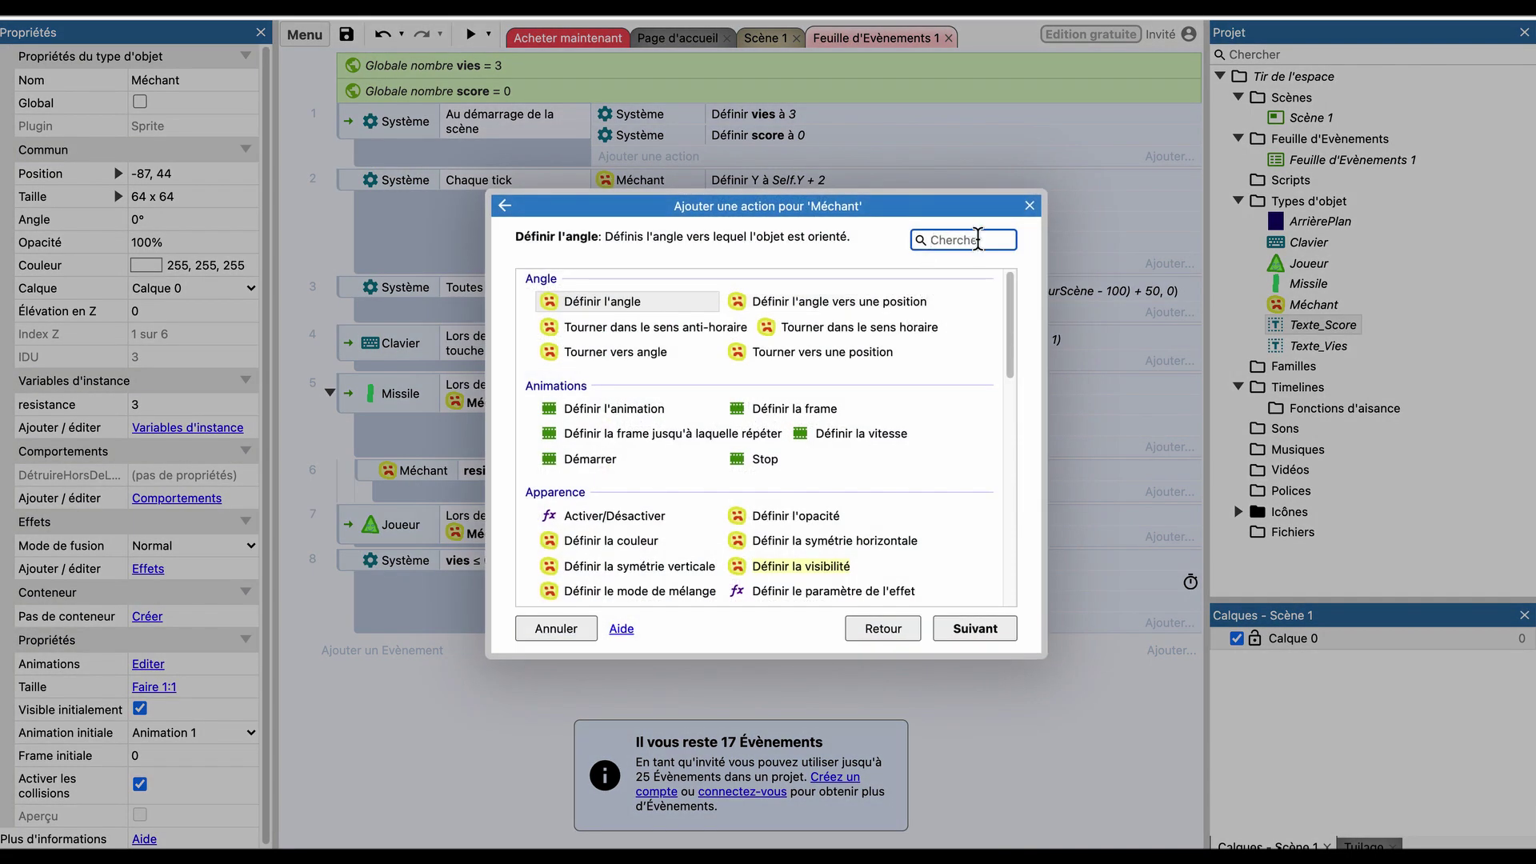
text(défini)
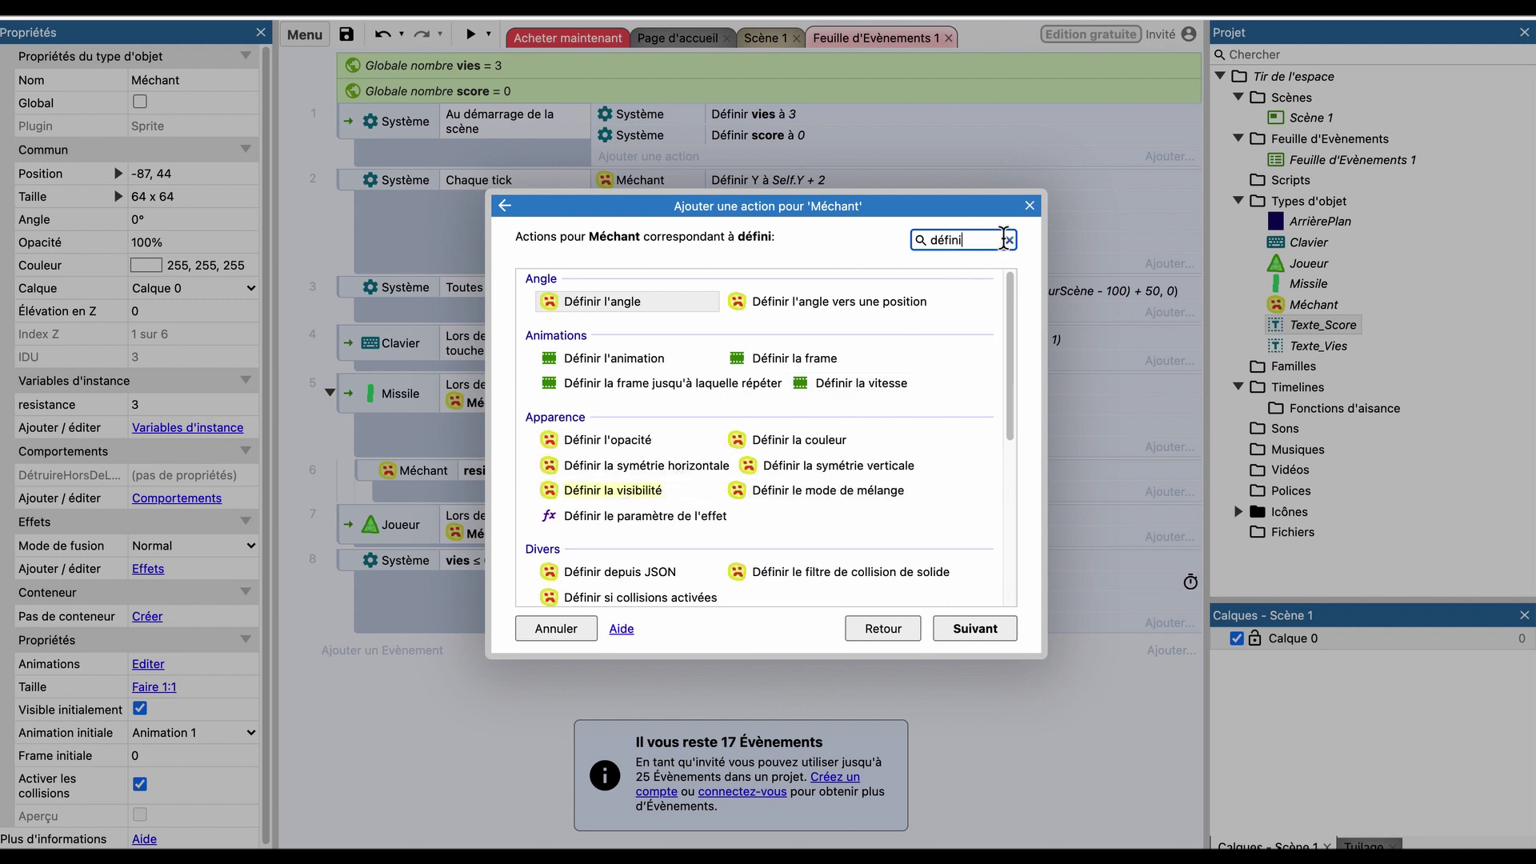
text(r)
text( la)
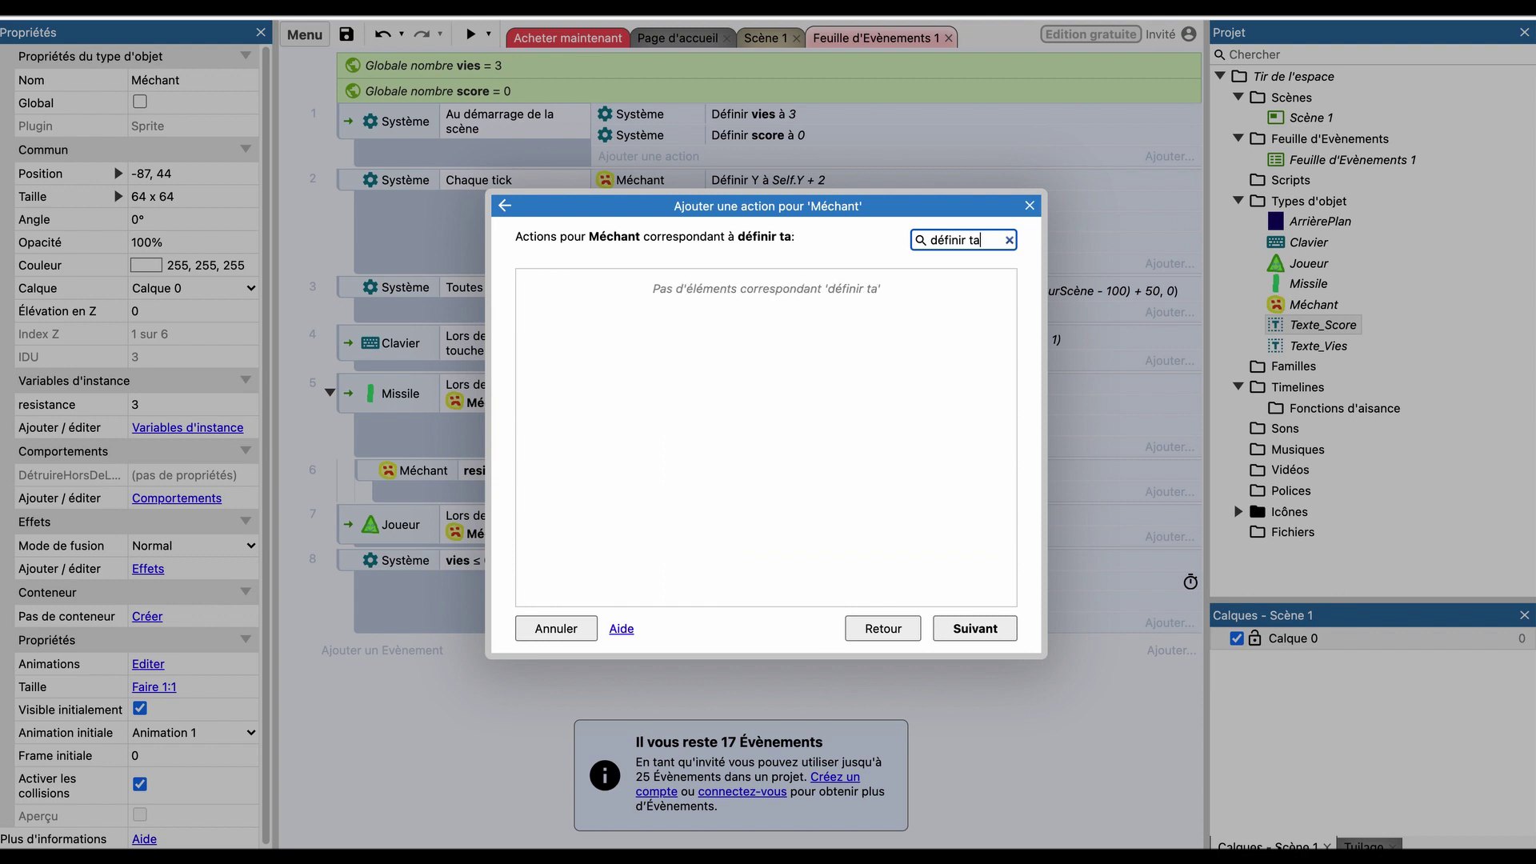
key(BackSpace)
key(BackSpace)
key(BackSpace)
key(ctrl+a)
text(taill)
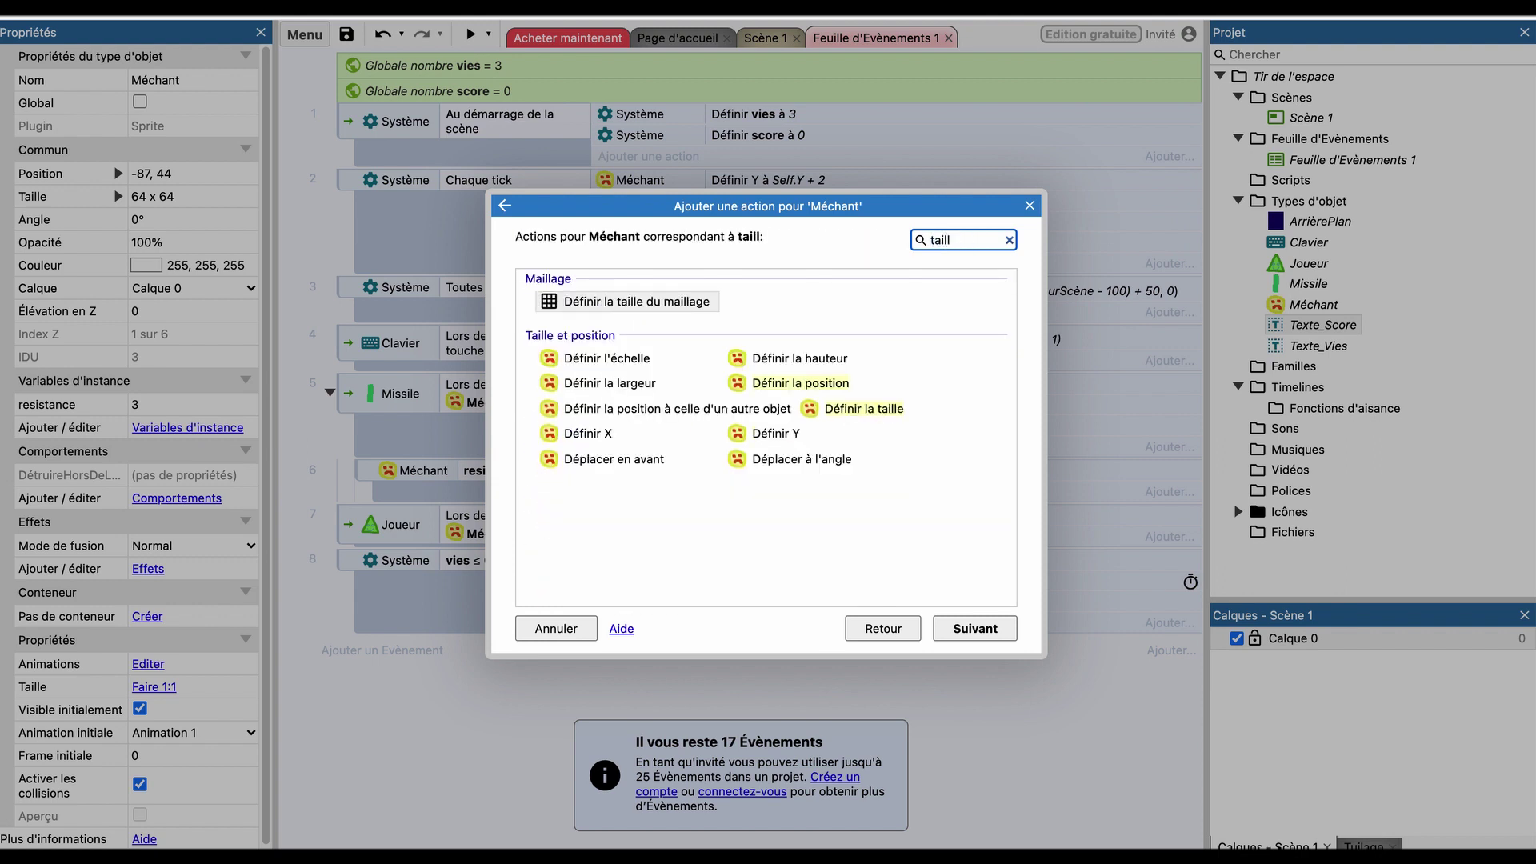
click(847, 408)
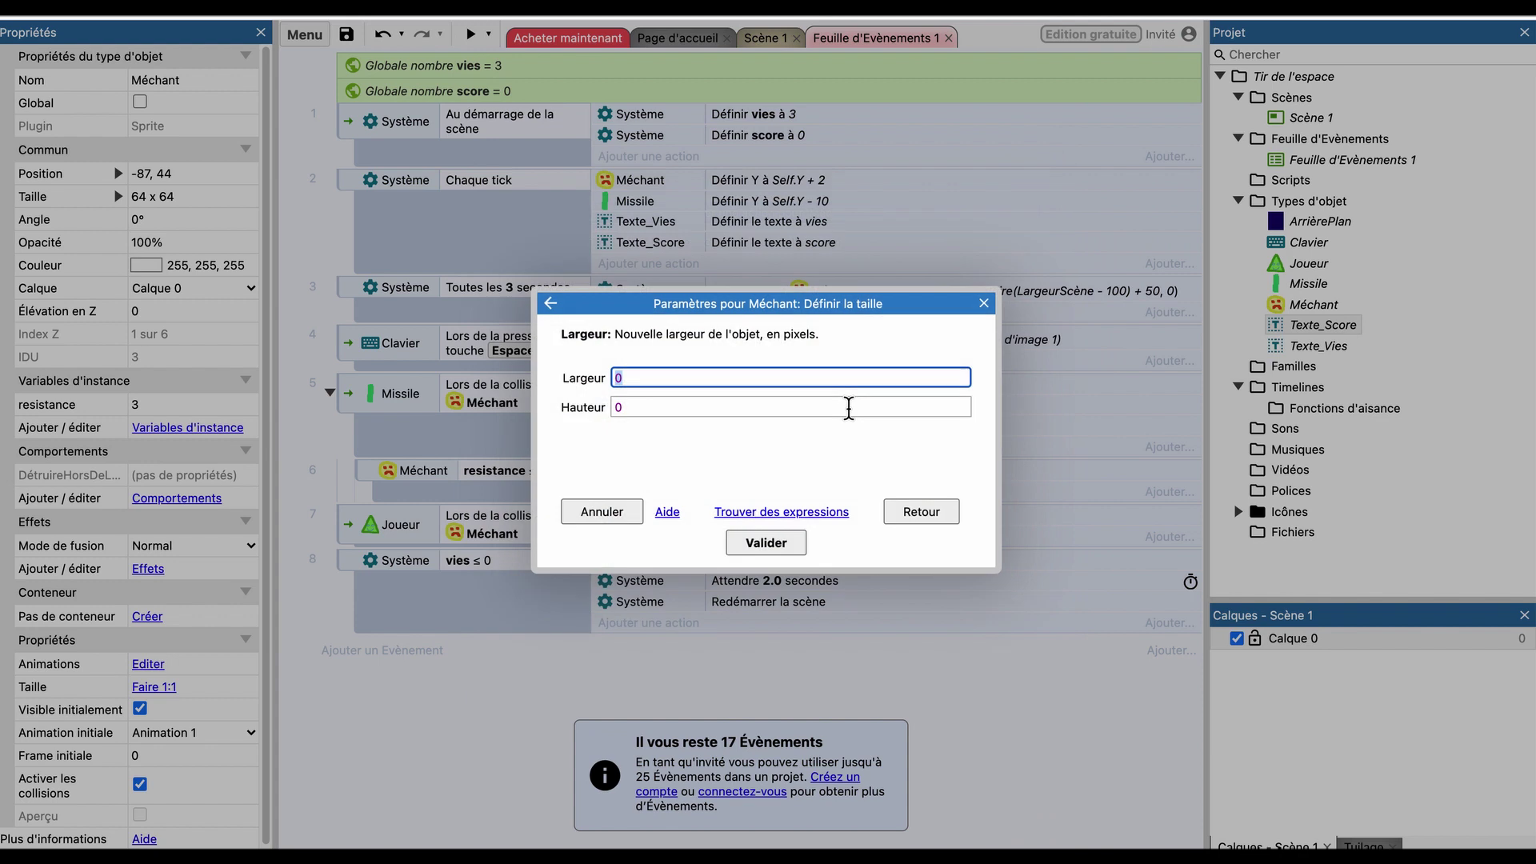
Set the Largeur parameter of the Méchant size action to Self.Width - 5.
click(758, 378)
key(super+a)
text(Self.l)
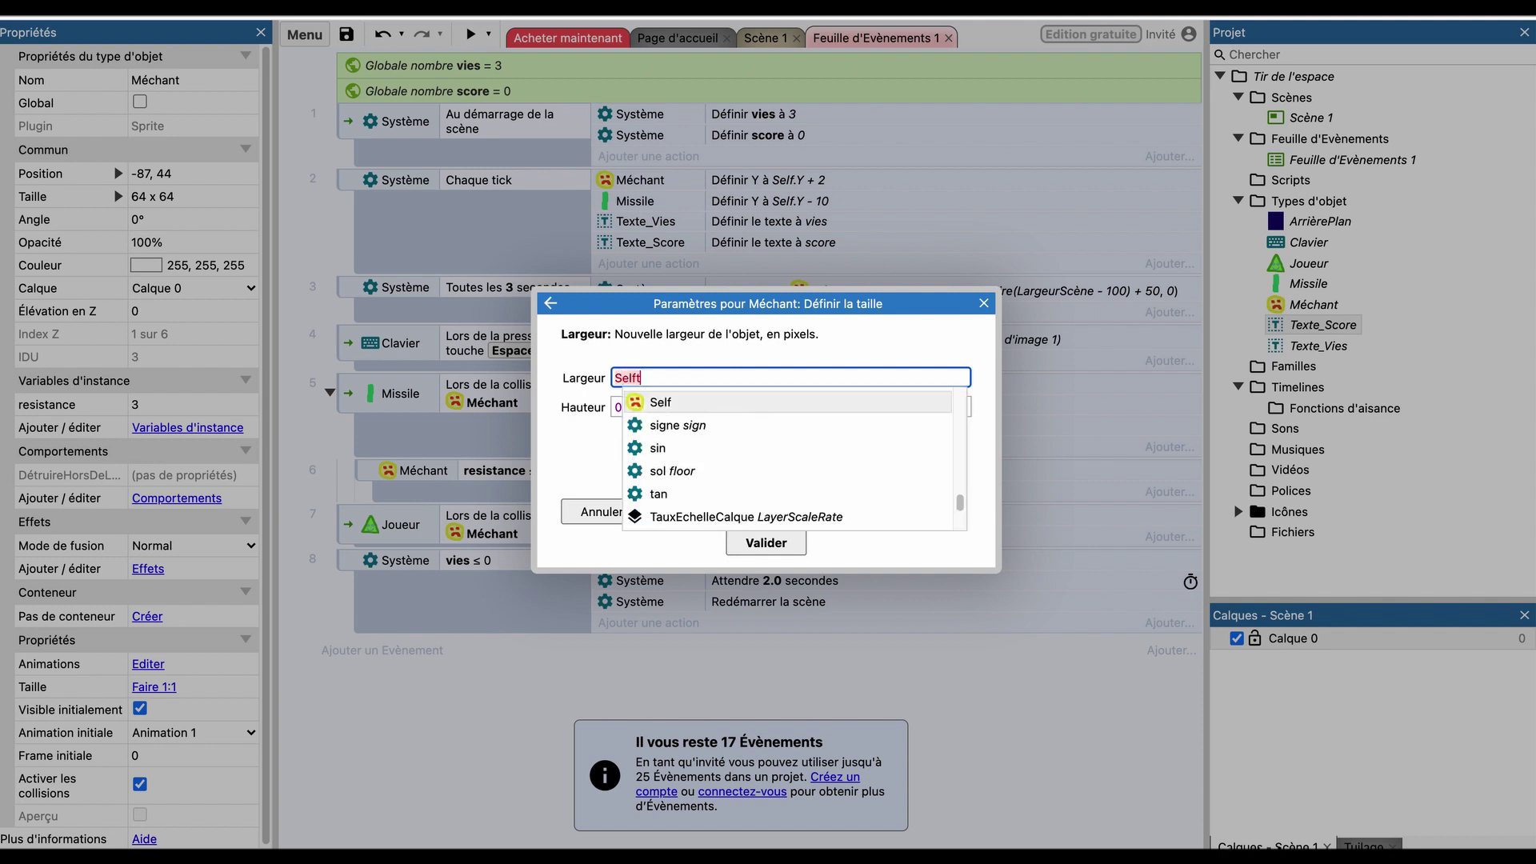
text(ar)
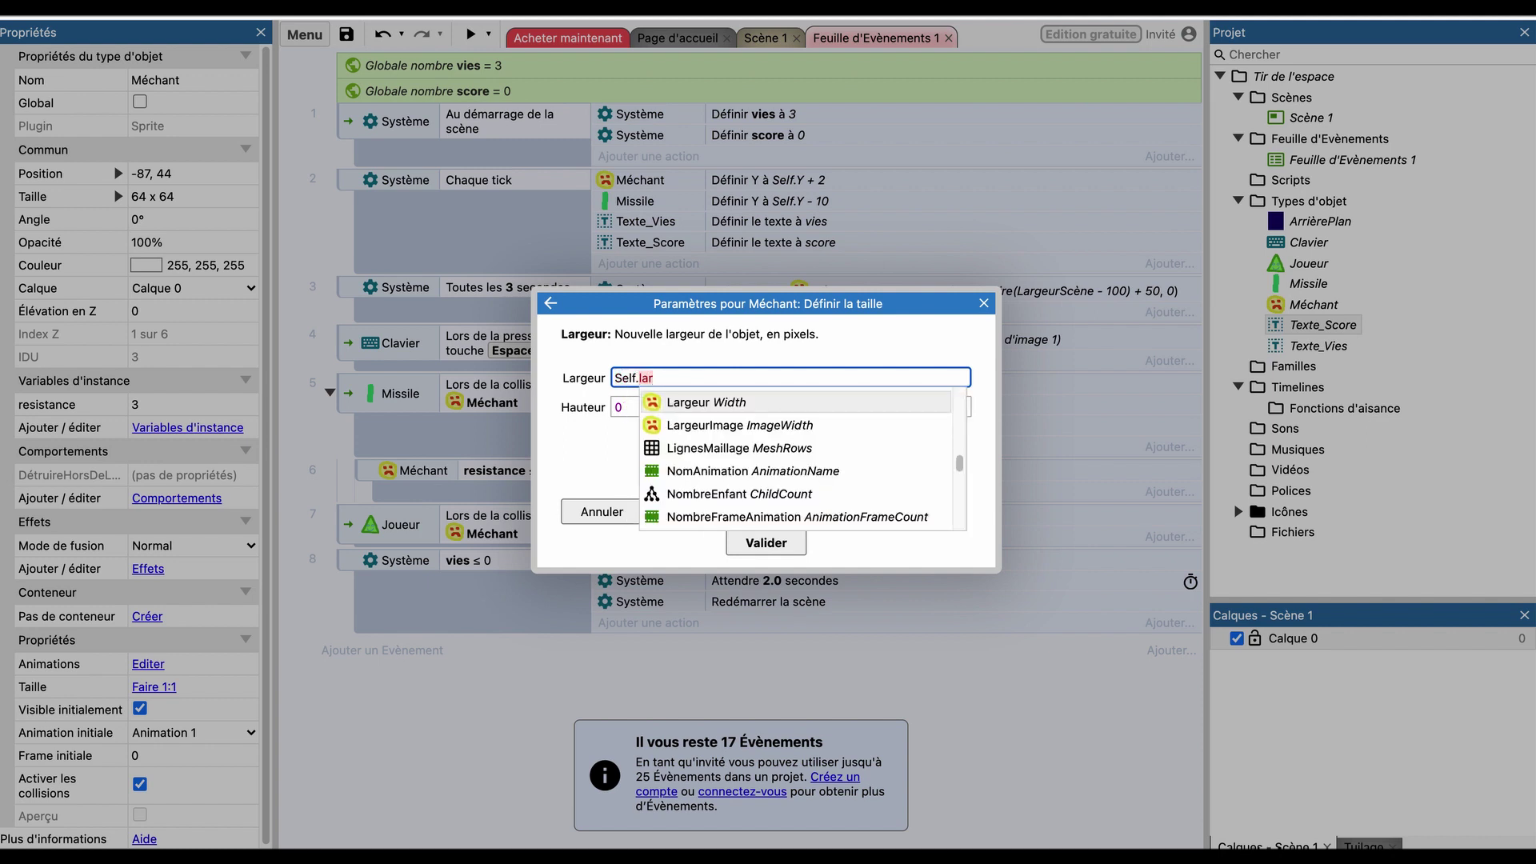
key(Return)
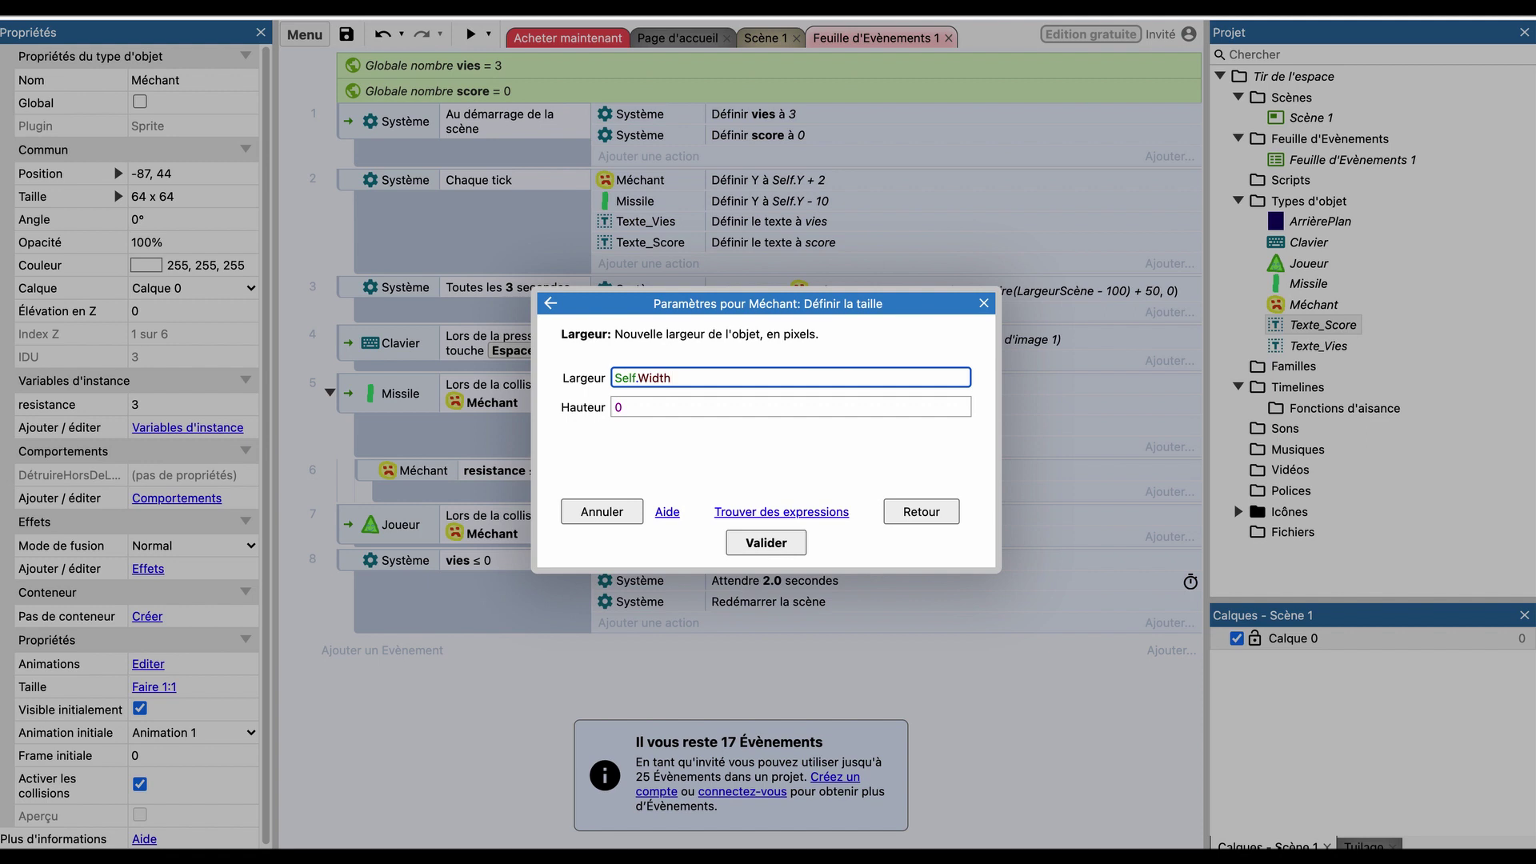
text(- 5)
Set the Hauteur parameter of the Méchant size action to Self.Height - 5 and validate the action.
key(Tab)
text(Se)
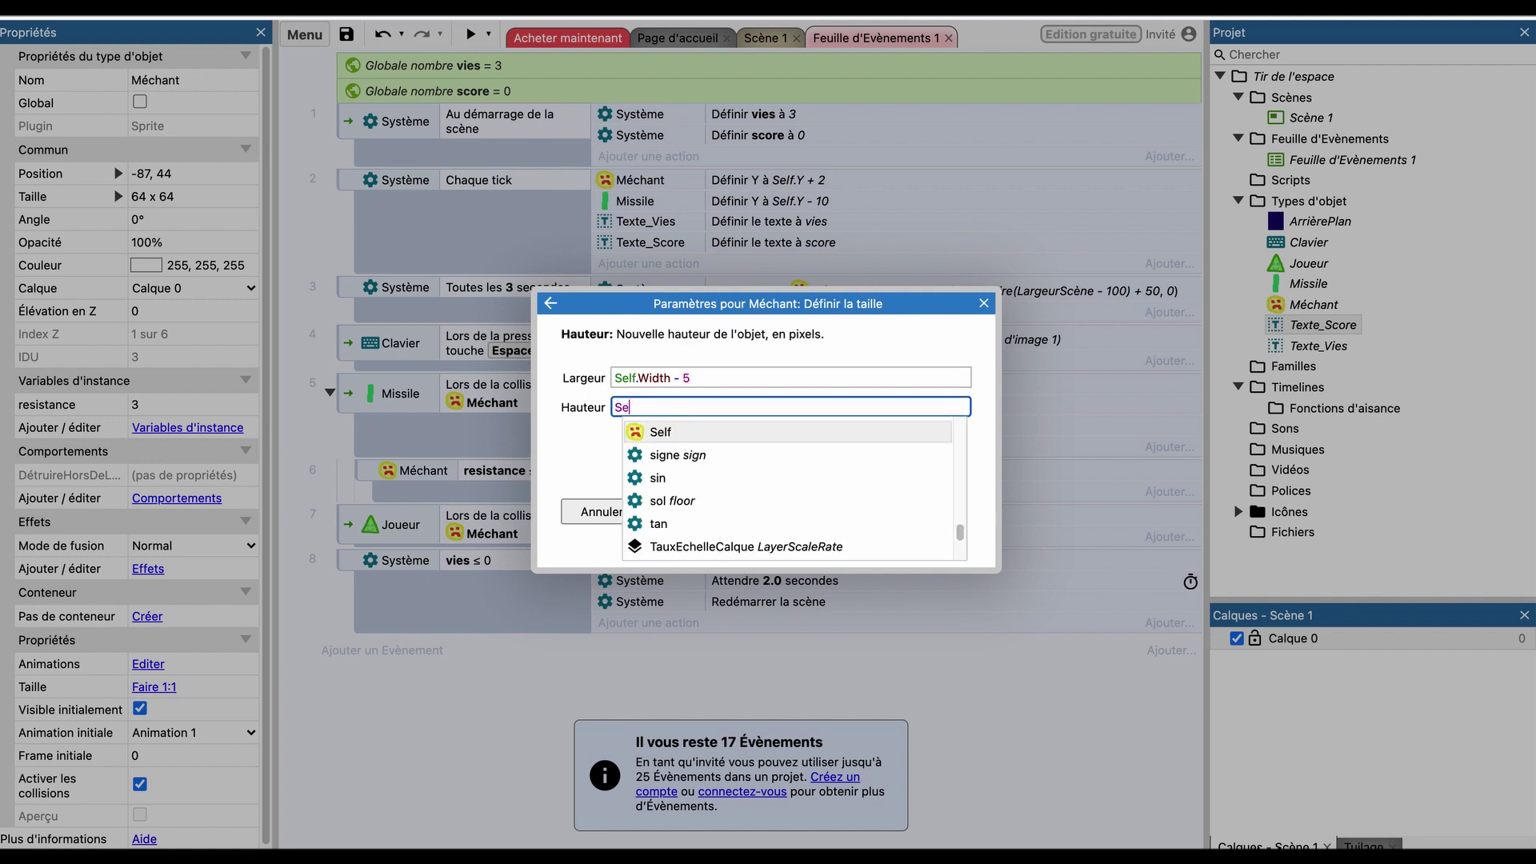
text(lf.)
key(BackSpace)
text(.)
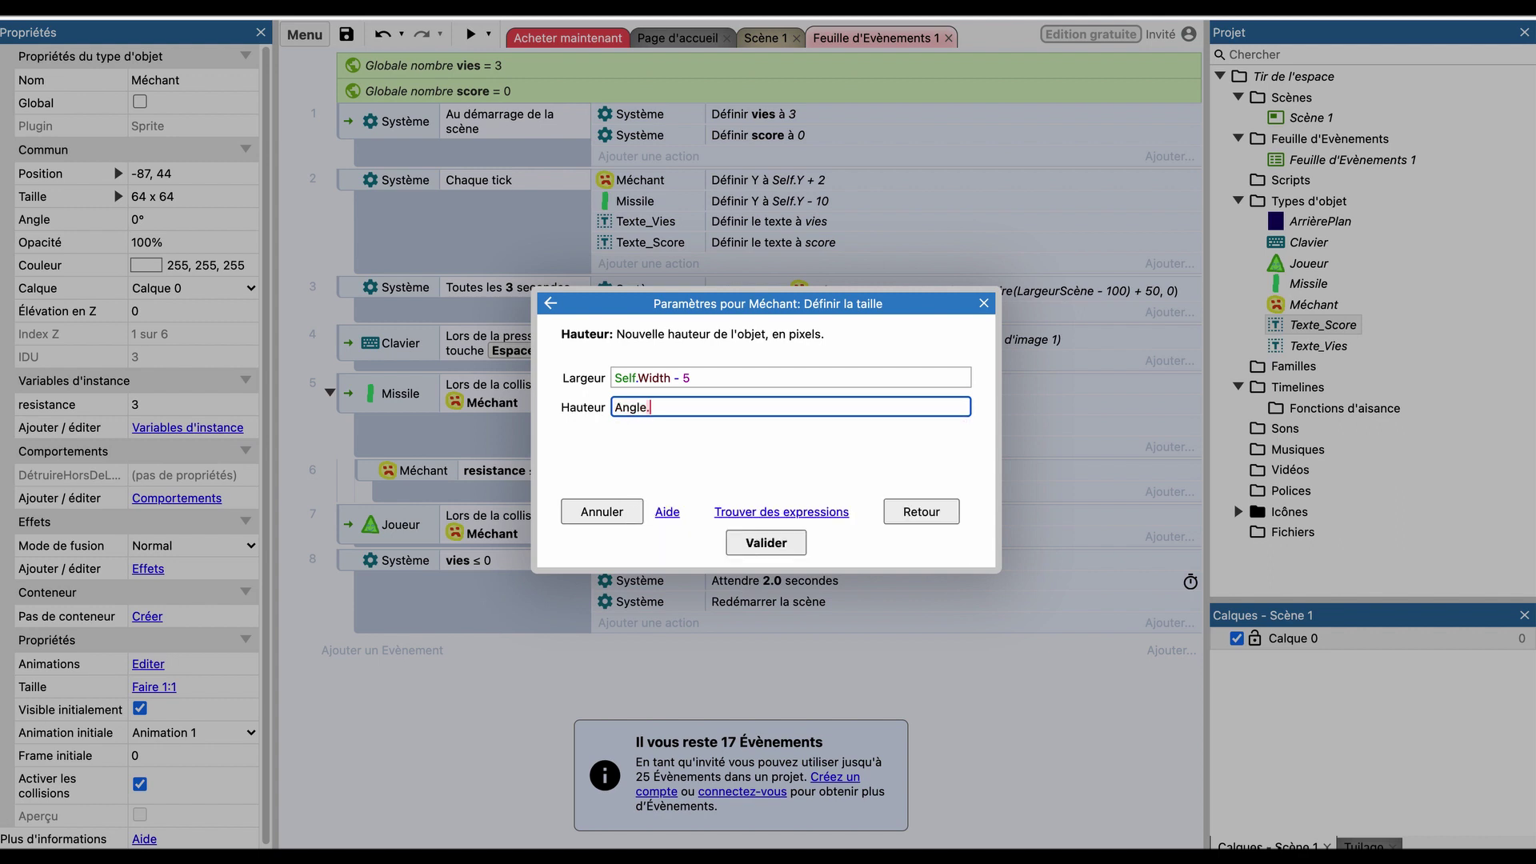
text(h)
key(super+a)
text(se)
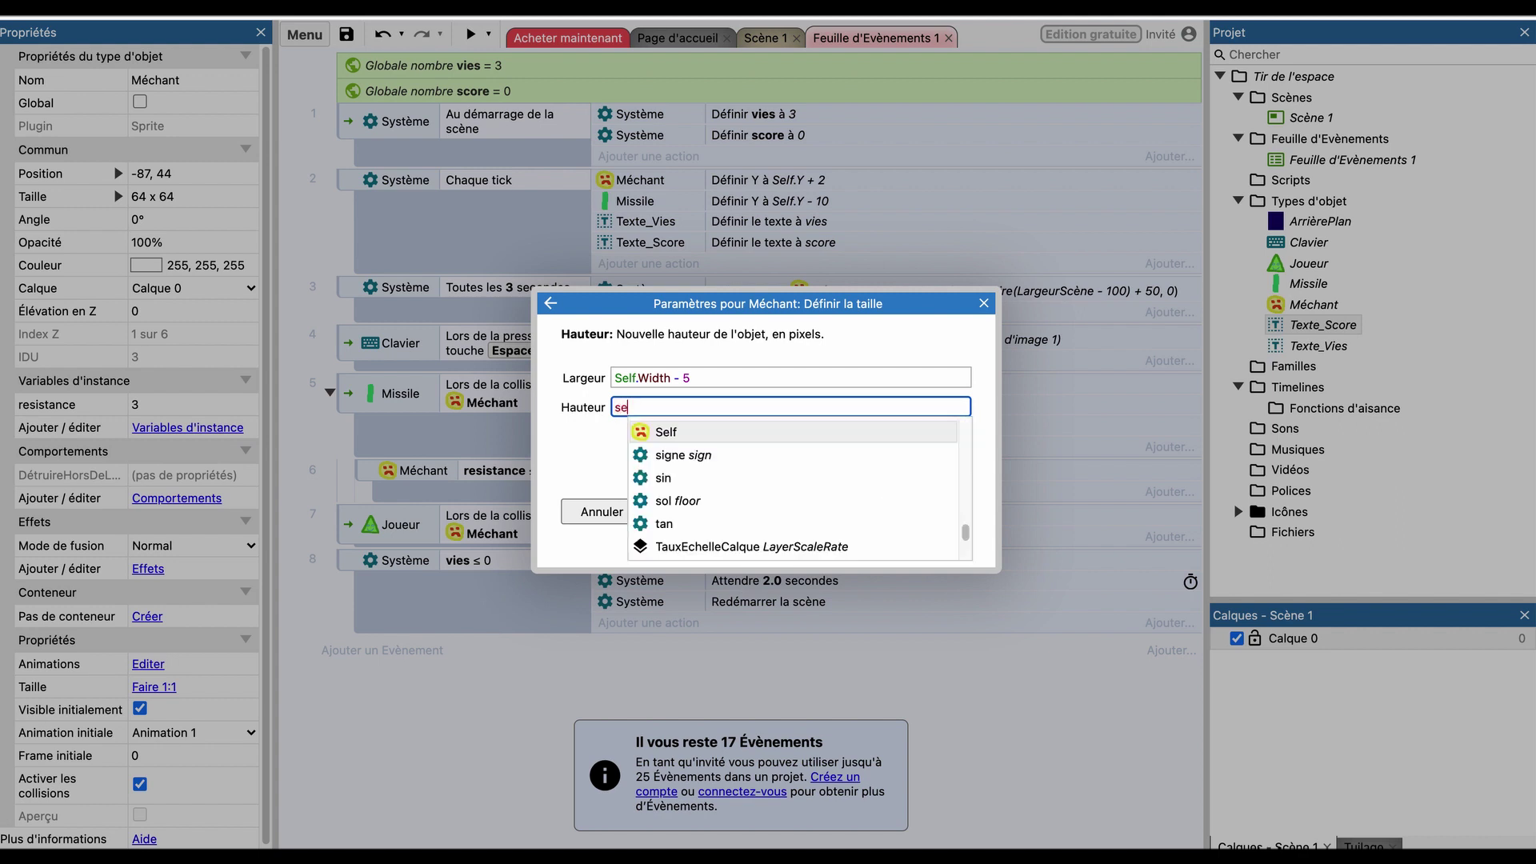
text(lf.Height - 5)
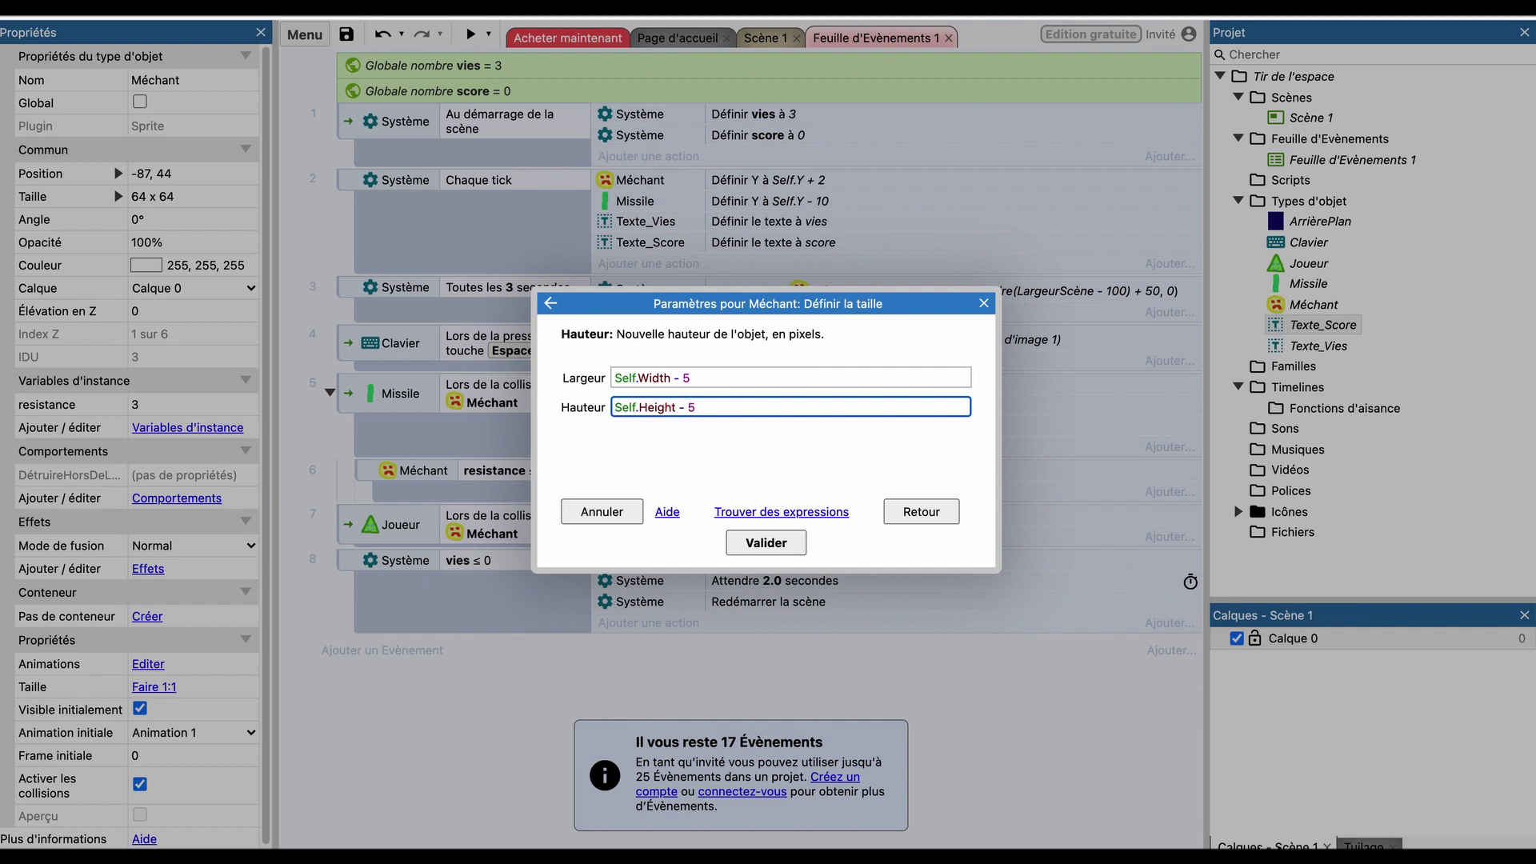
click(748, 540)
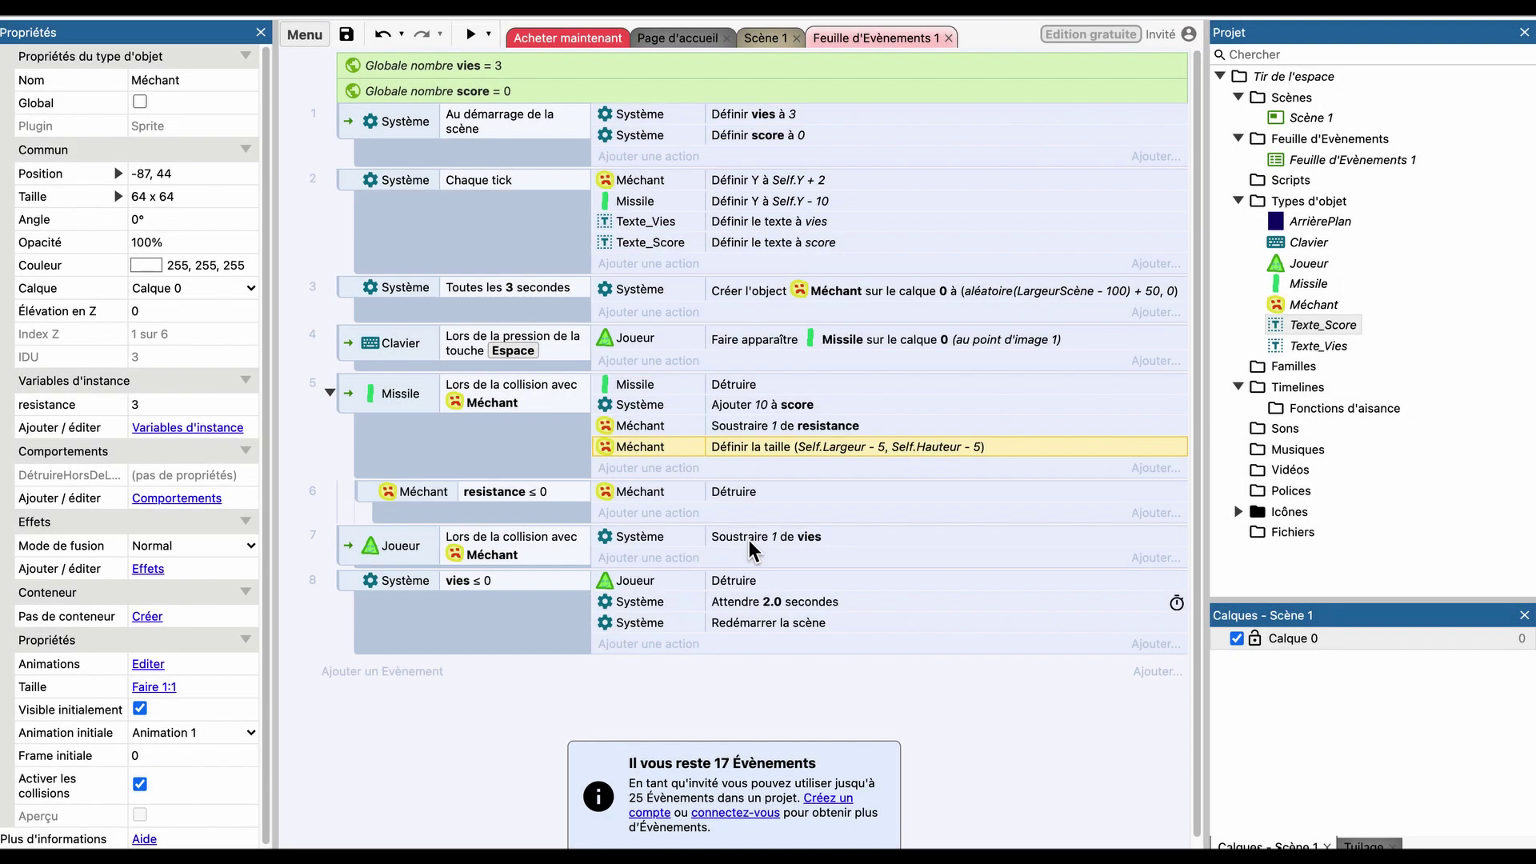
Preview the game to test how enemies react to repeated missile hits and to touching the player.
click(471, 35)
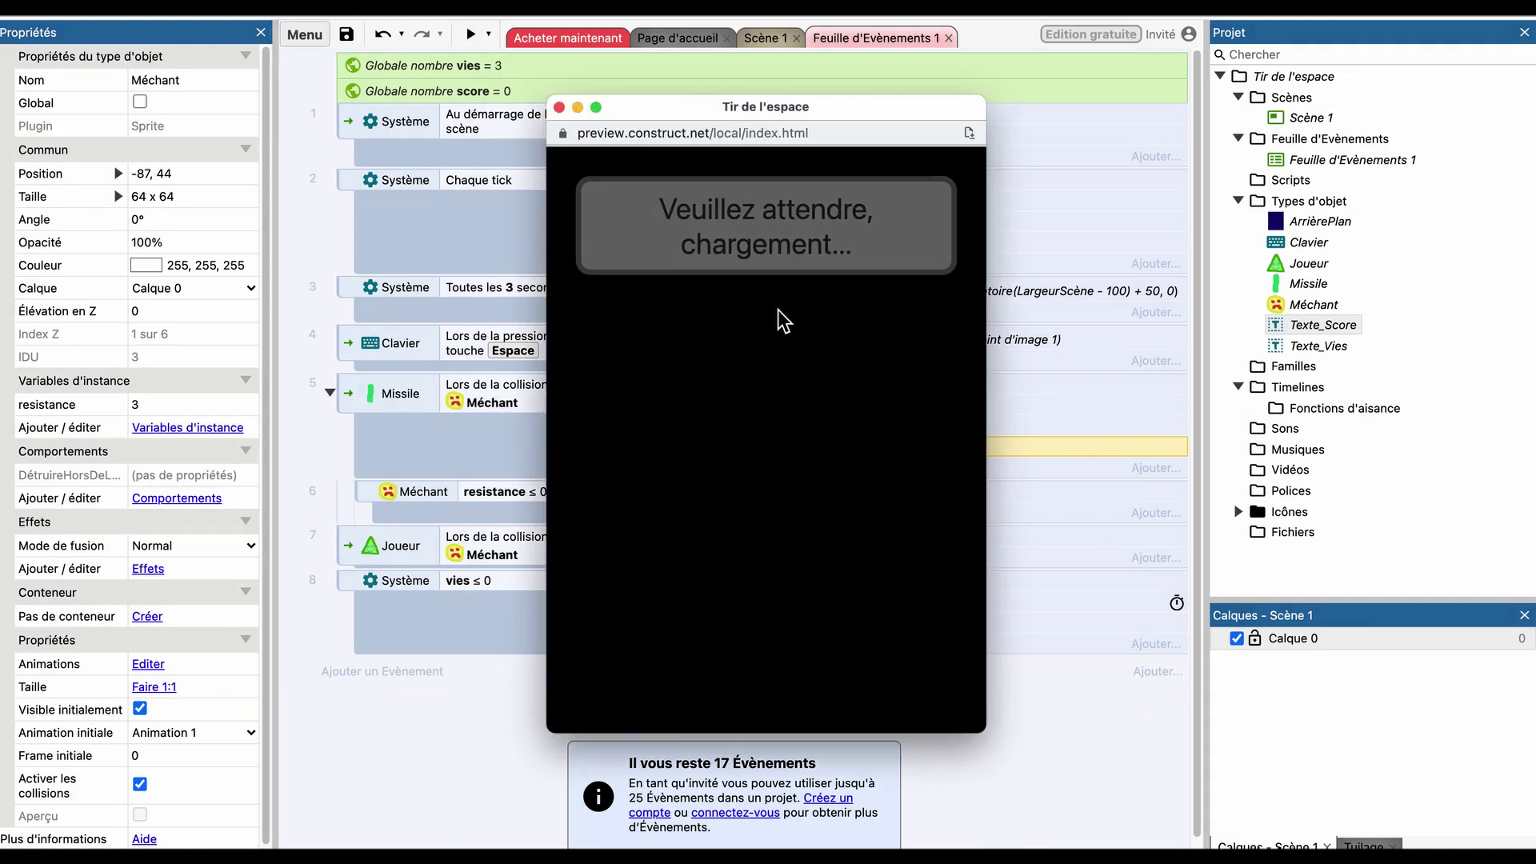
key(Right)
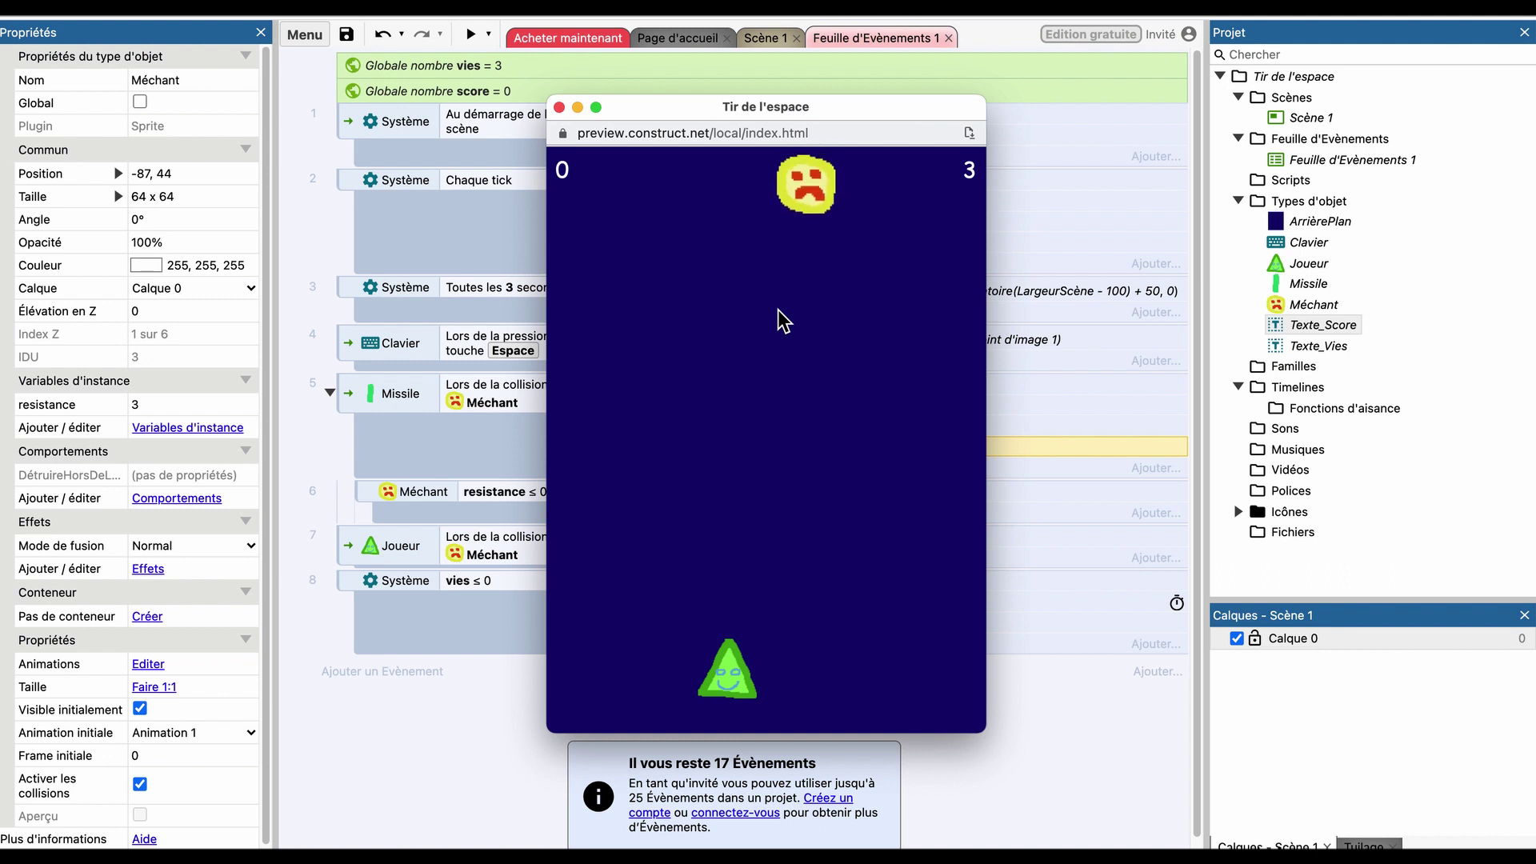
key(Right)
key(space)
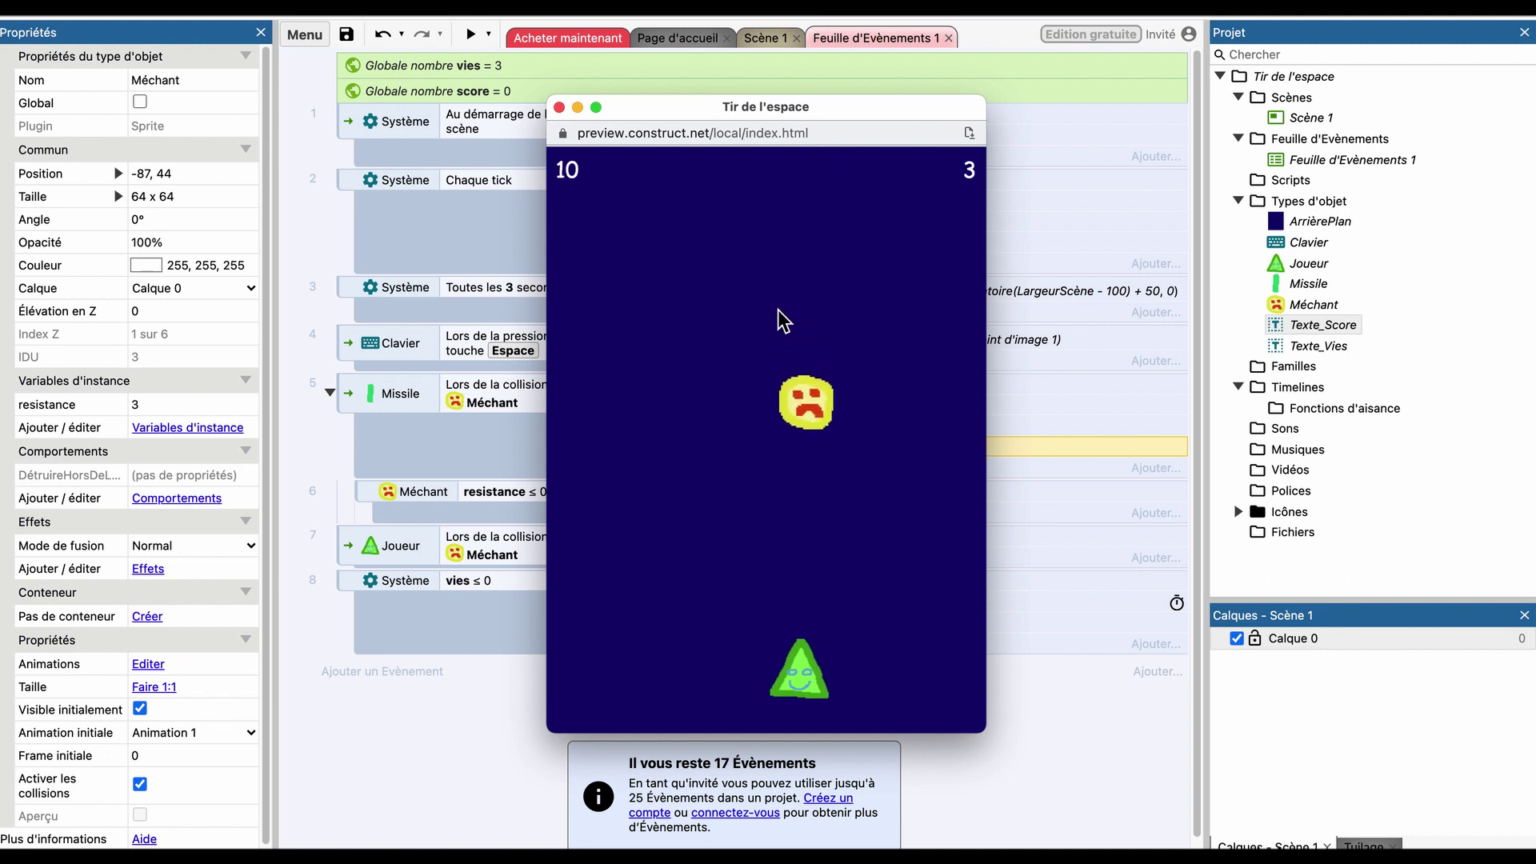
key(space)
key(space)
key(Left)
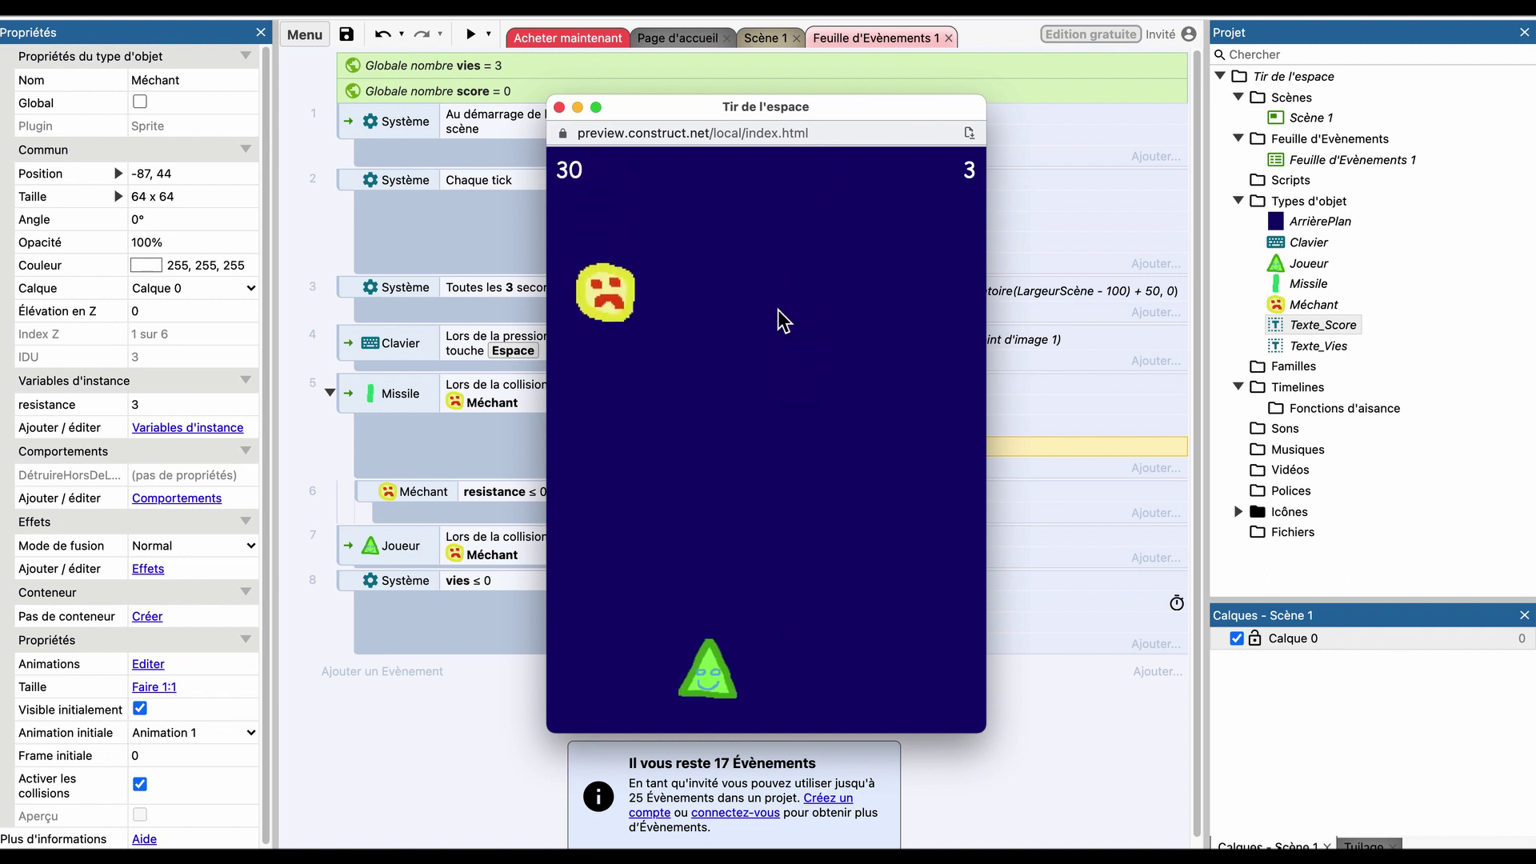
key(space)
key(space)
key(space)
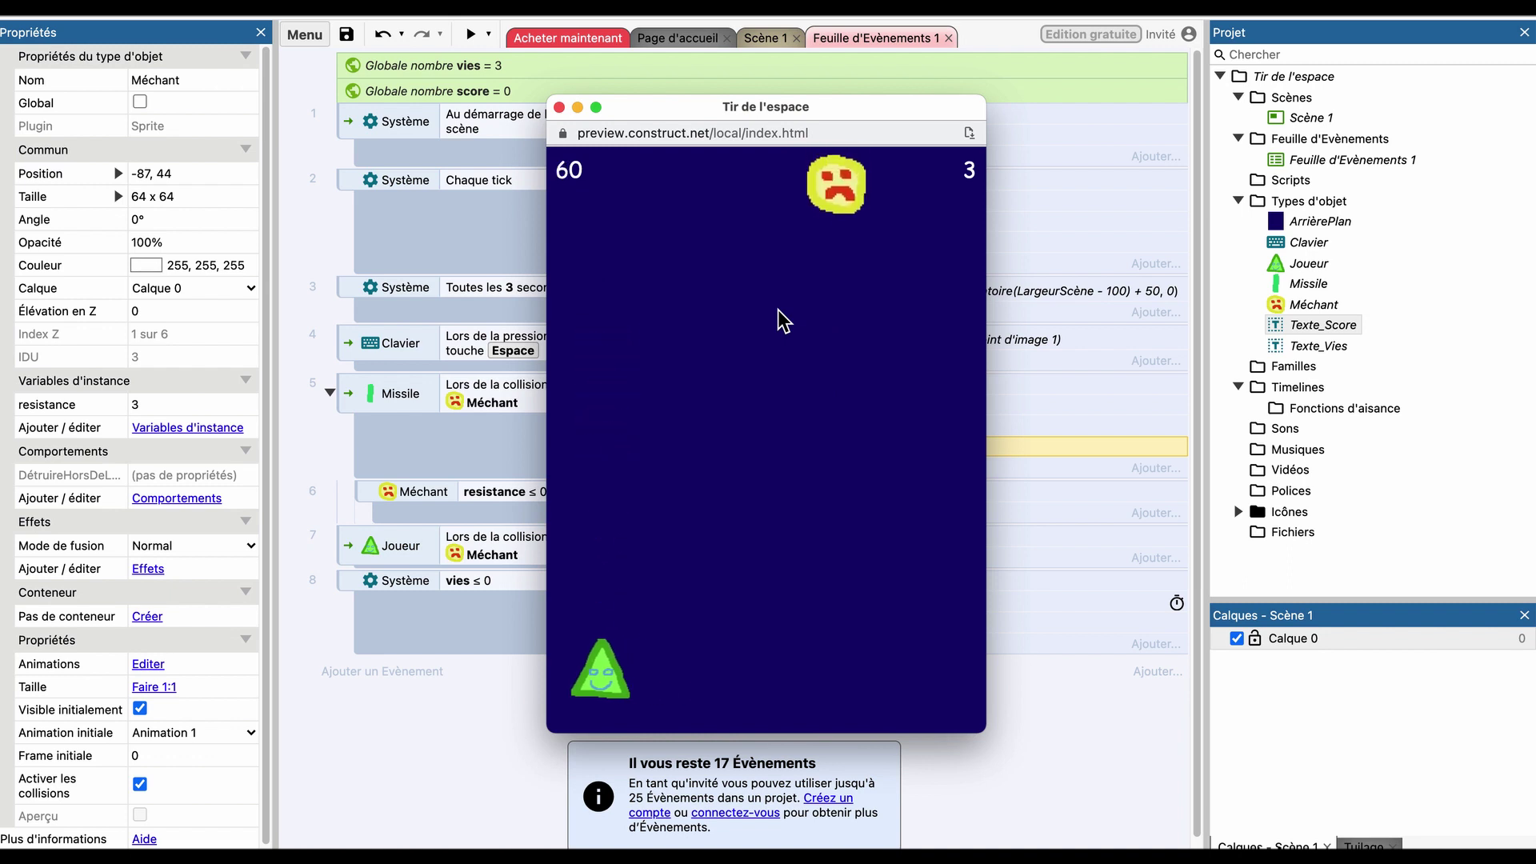
key(Right)
key(Right)
key(space)
key(space)
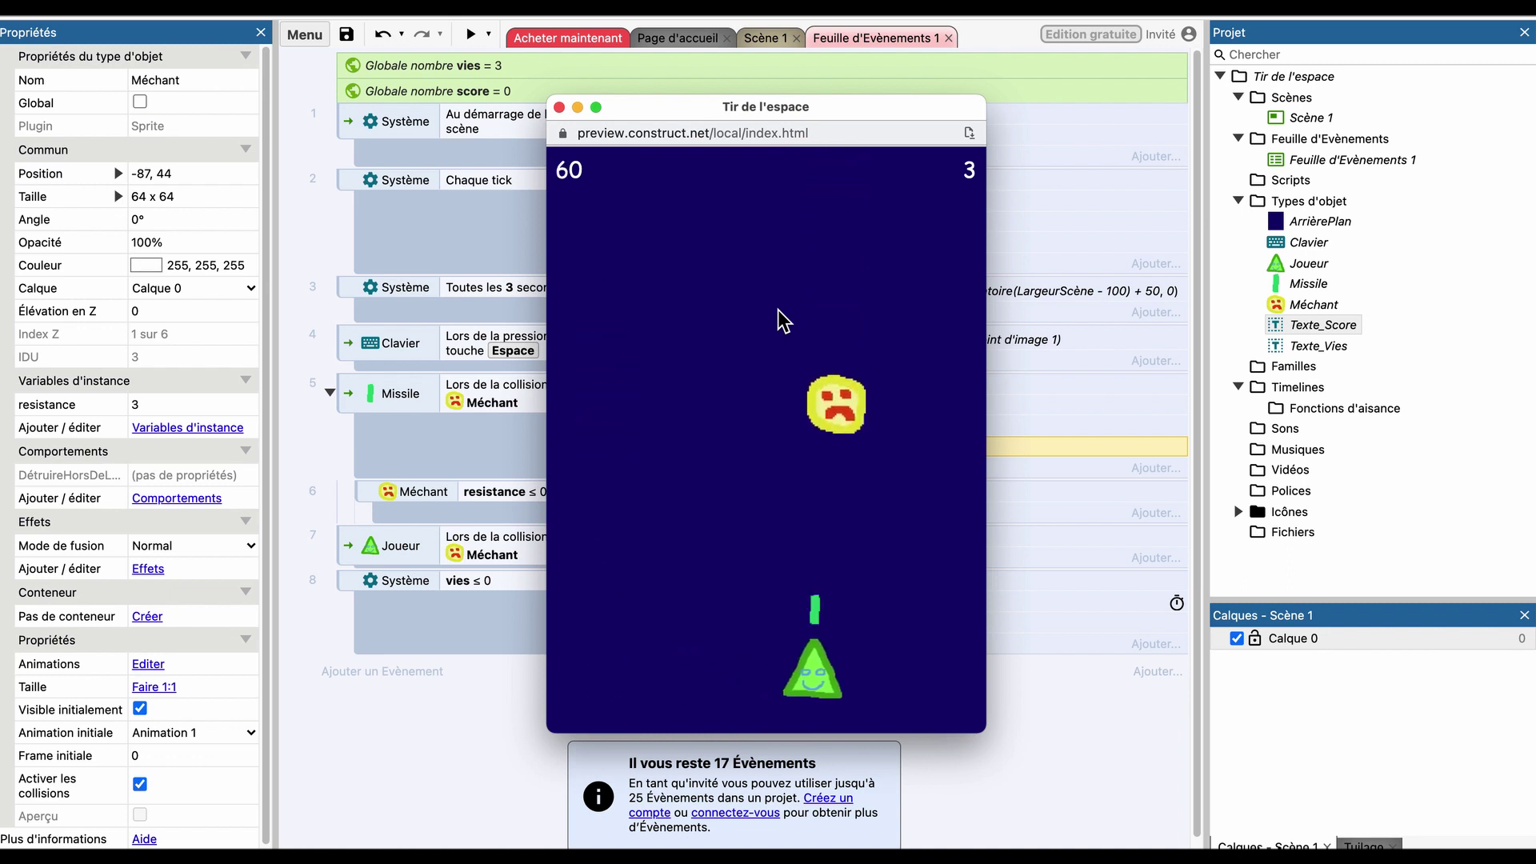
key(Left)
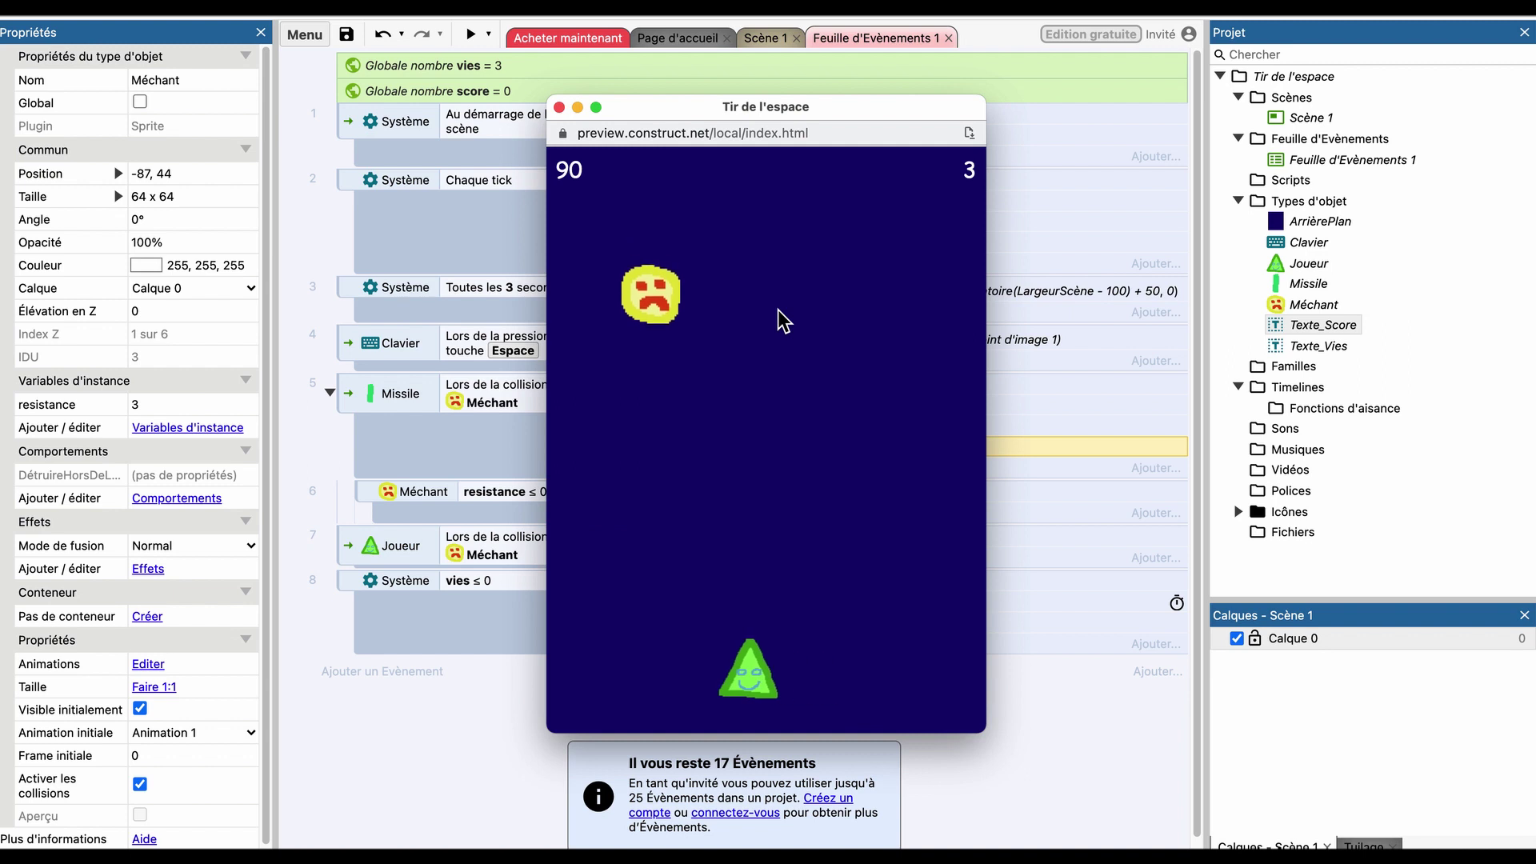
key(space)
key(space)
key(space)
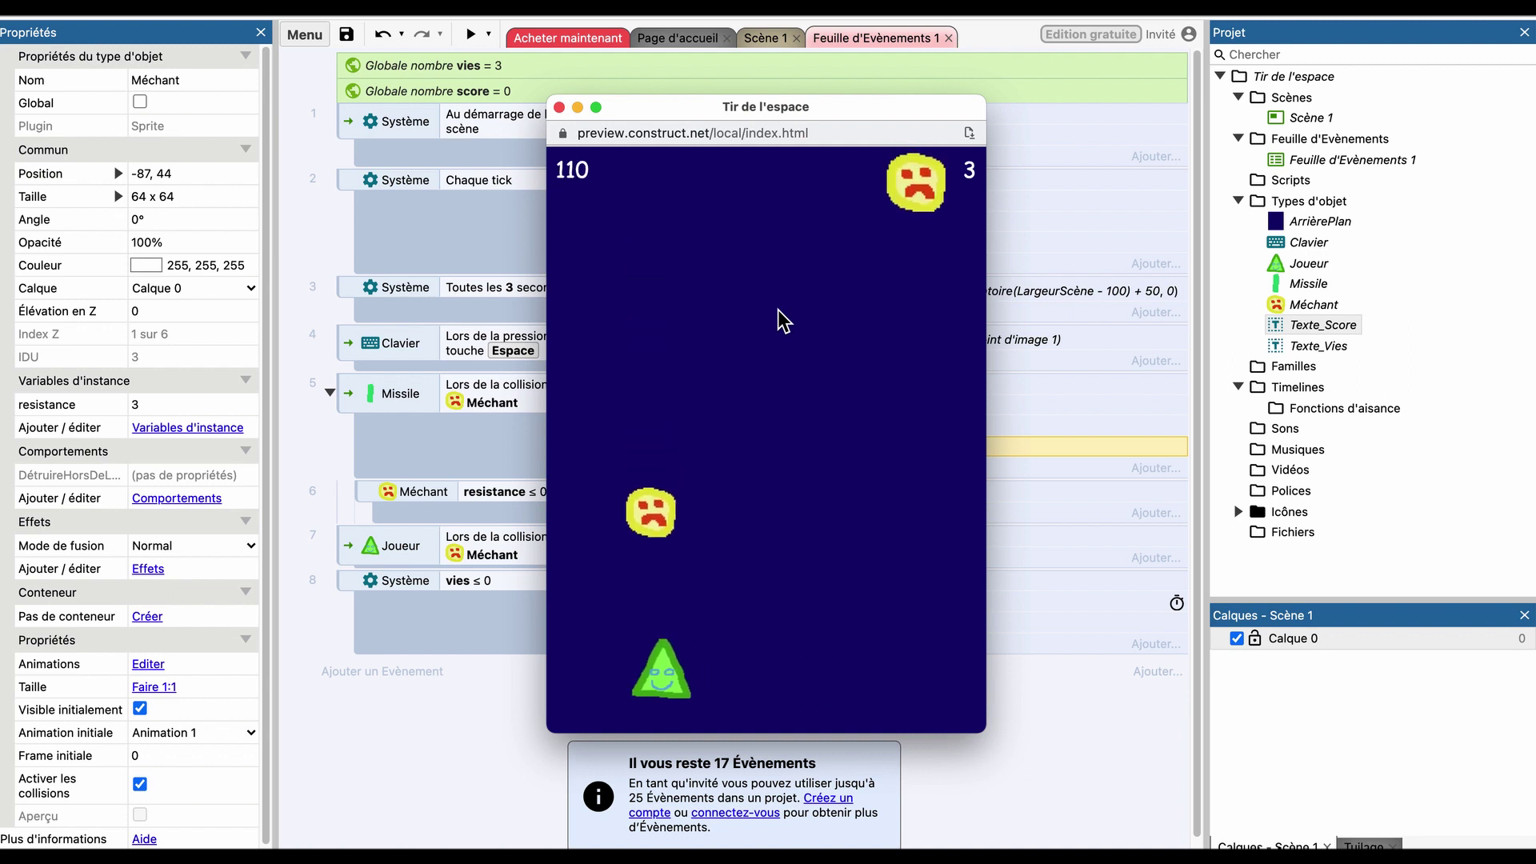
key(Right)
key(Right)
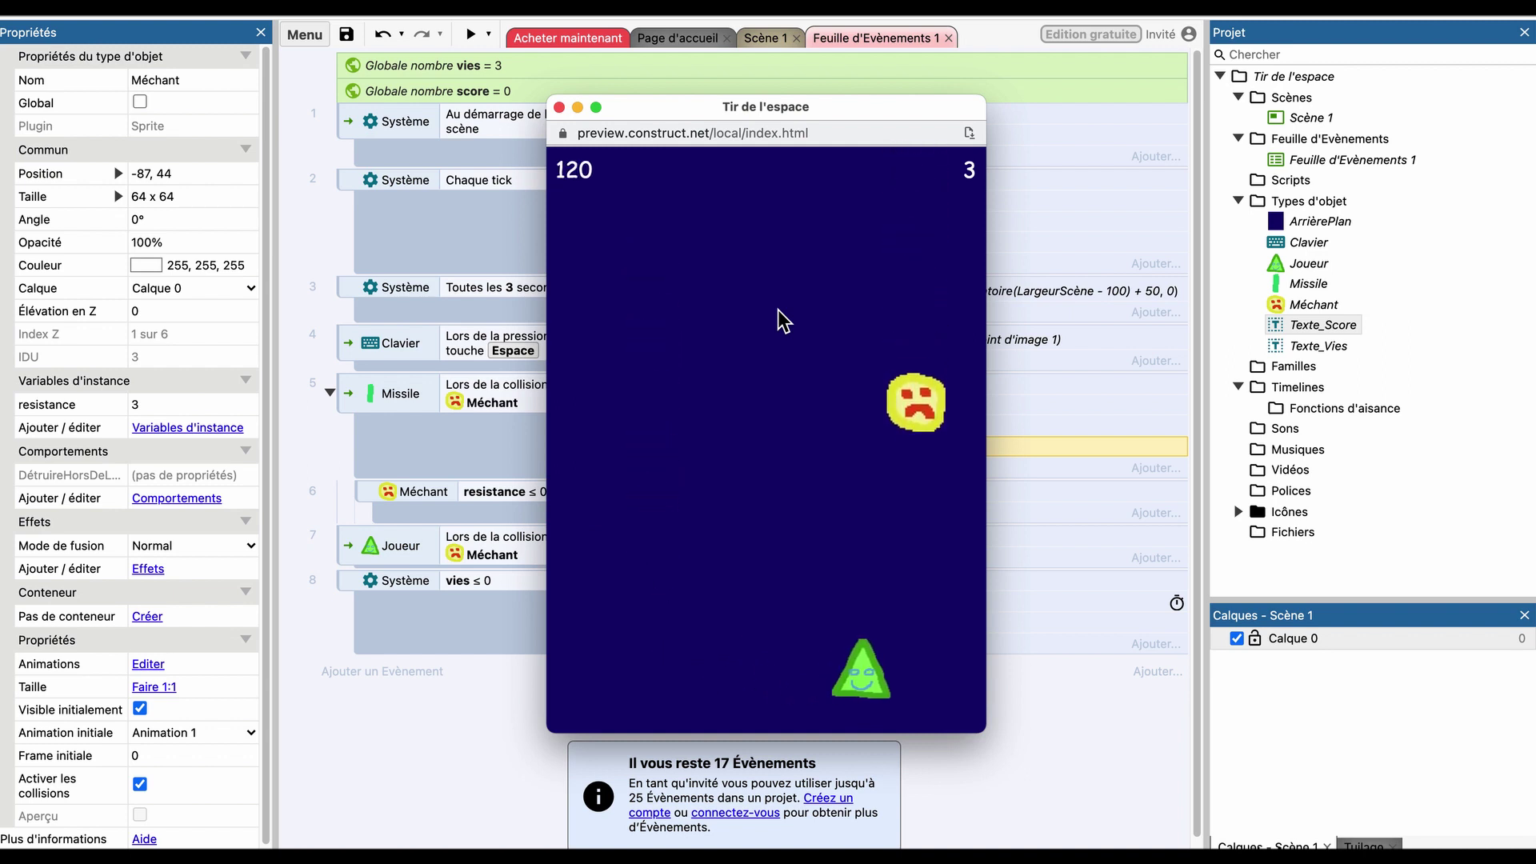
key(space)
key(space)
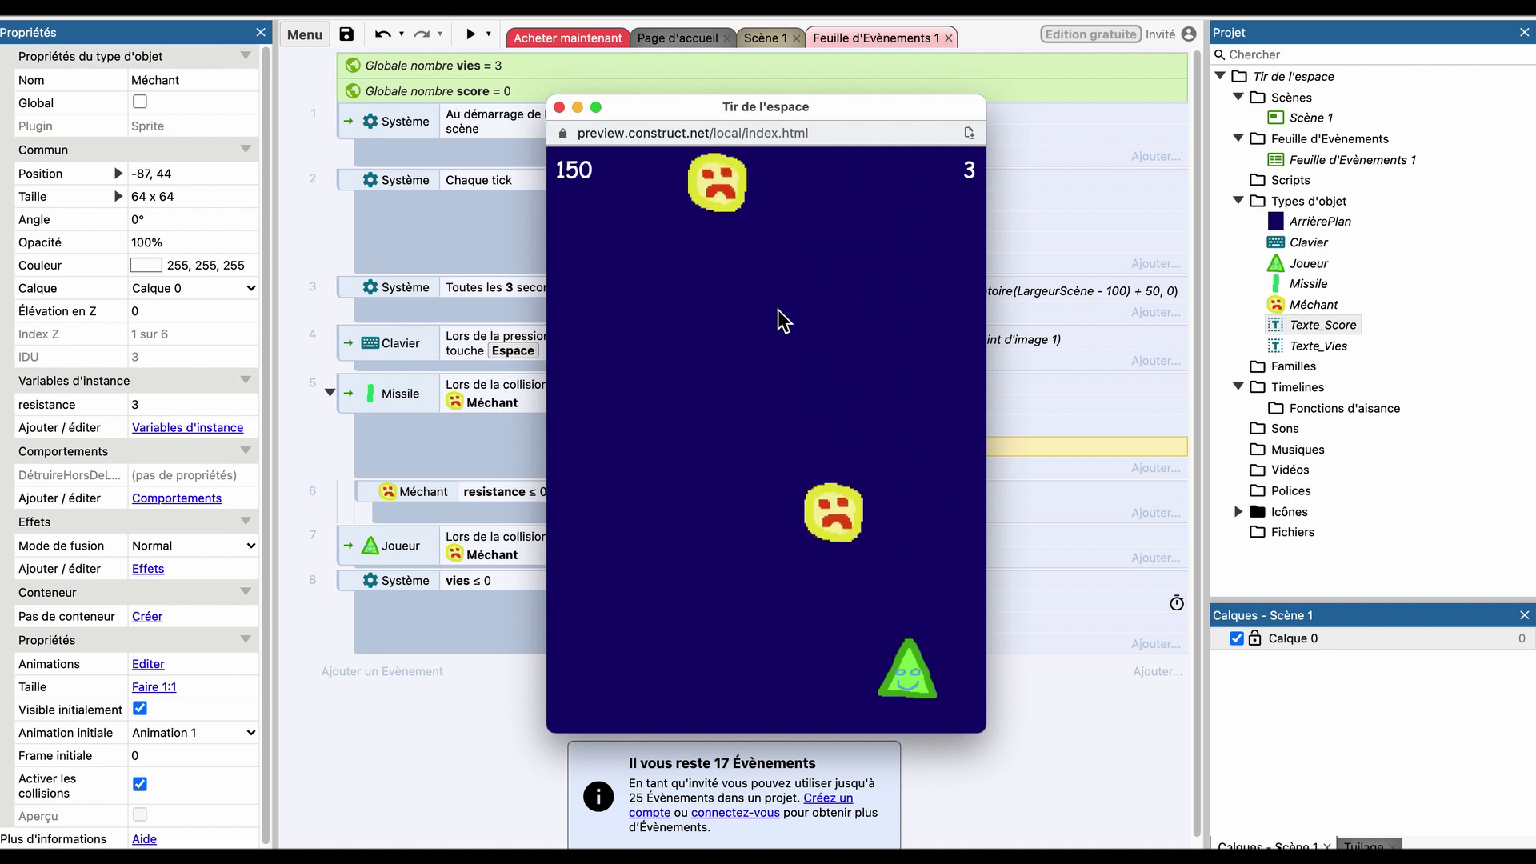
key(Left)
key(space)
key(space)
key(Left)
key(space)
key(space)
key(space)
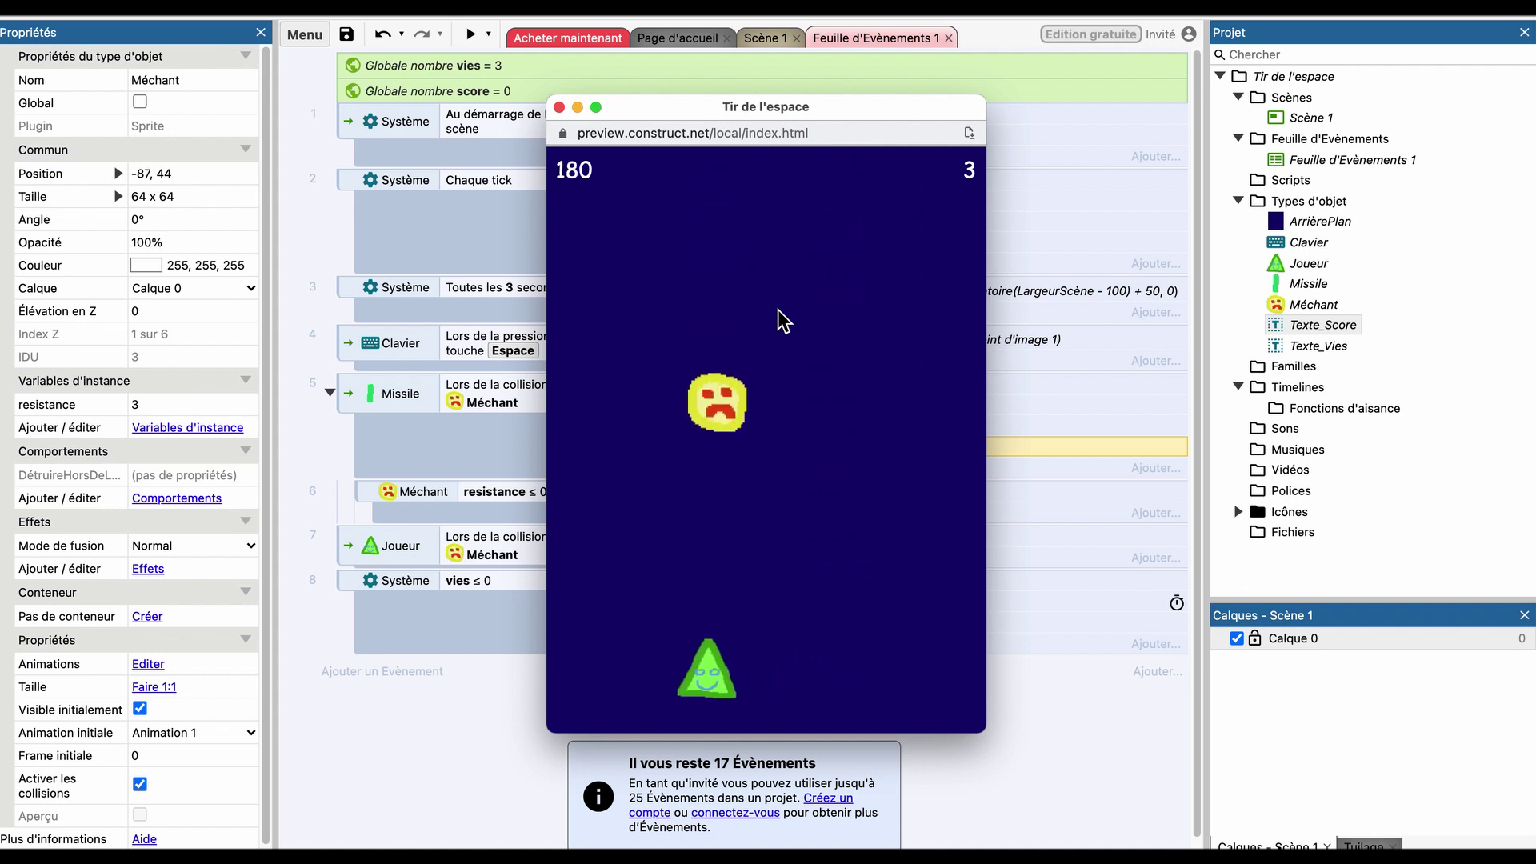
key(Right)
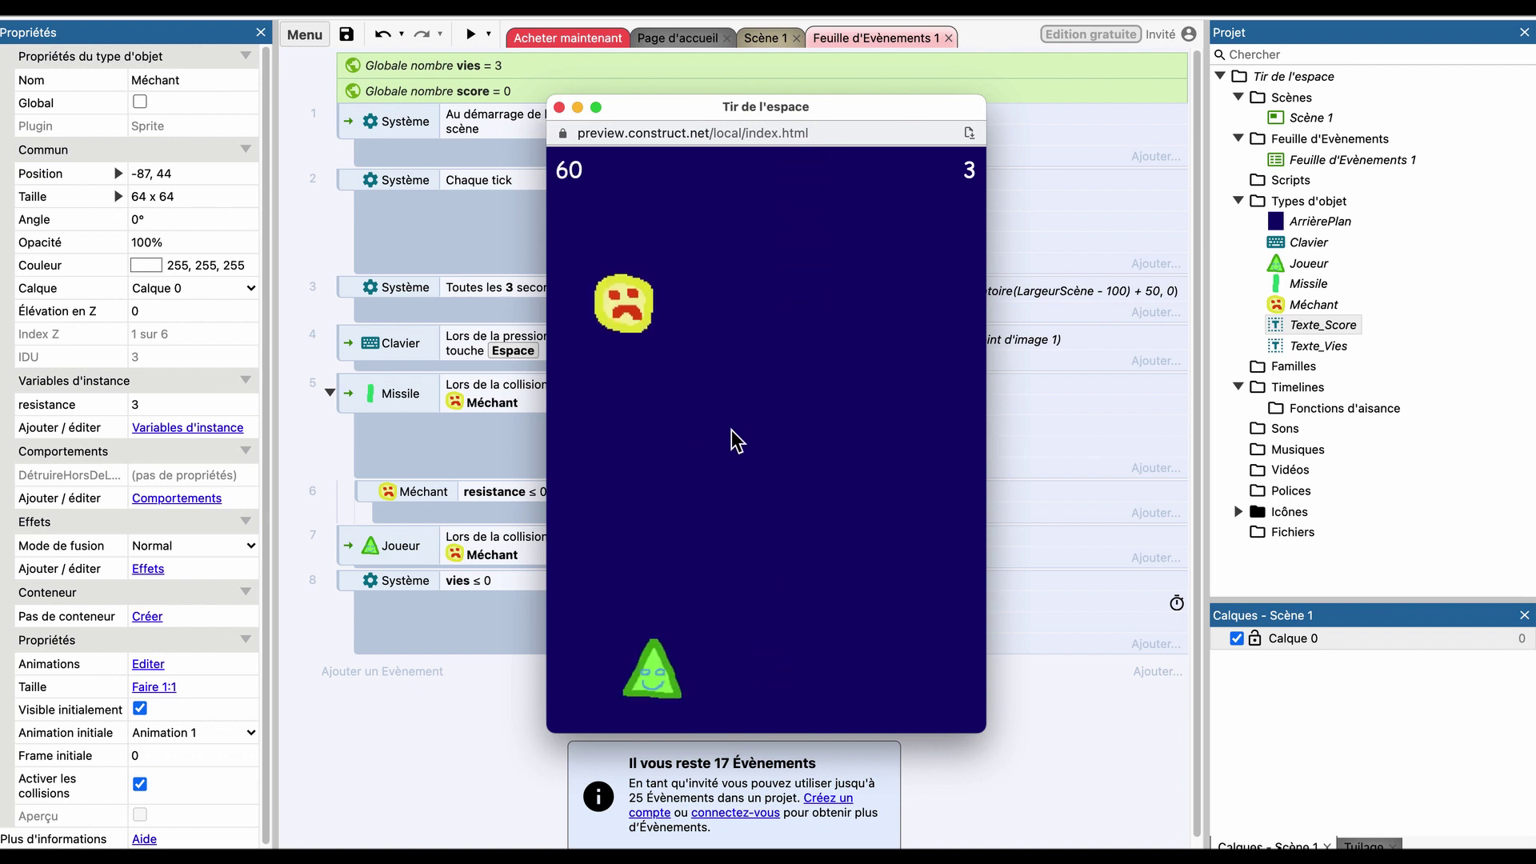
key(Left)
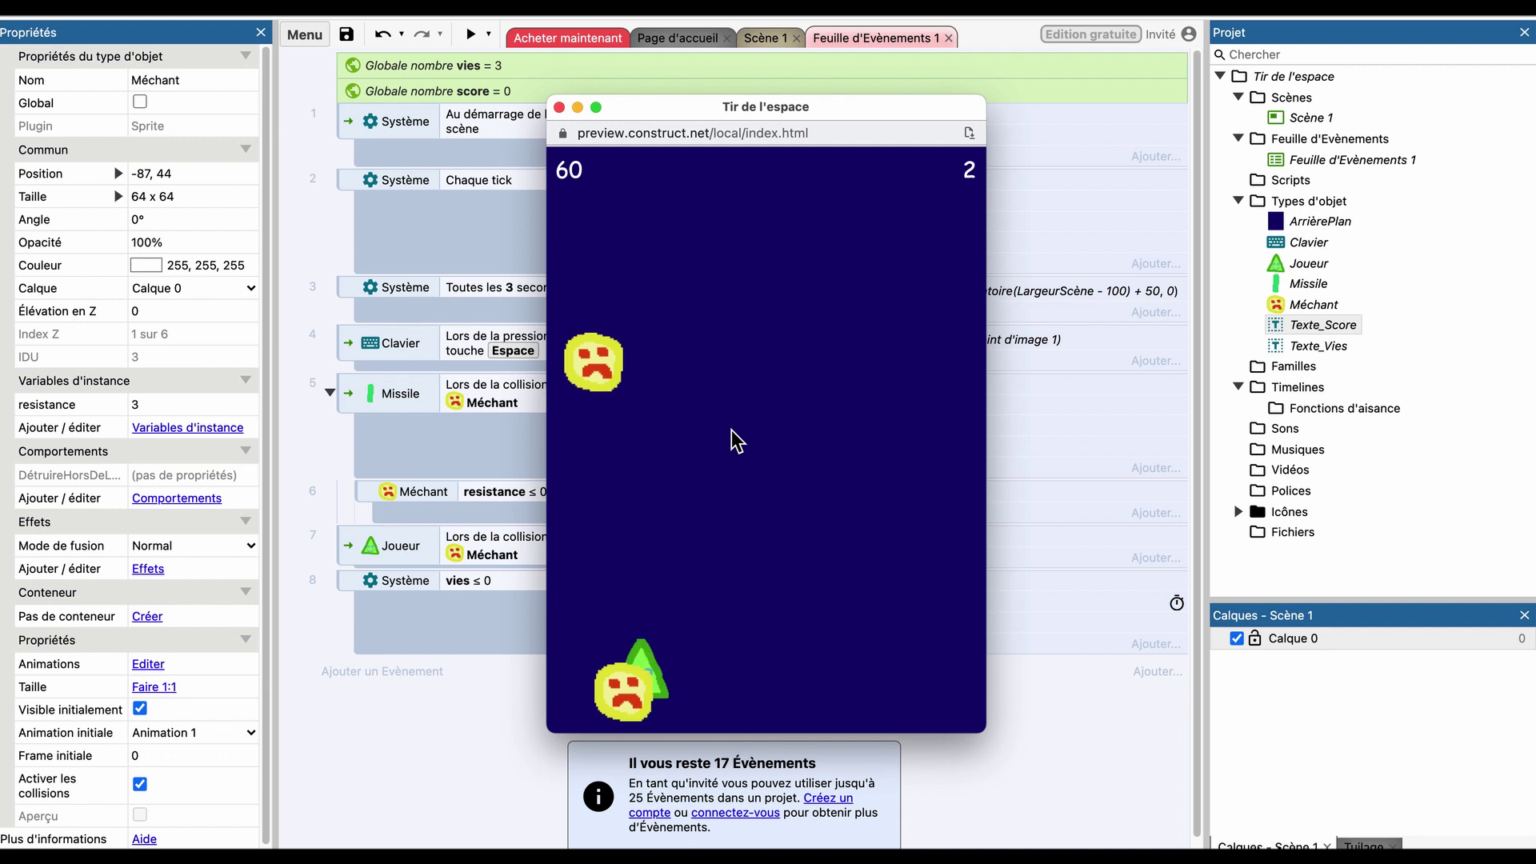
click(560, 107)
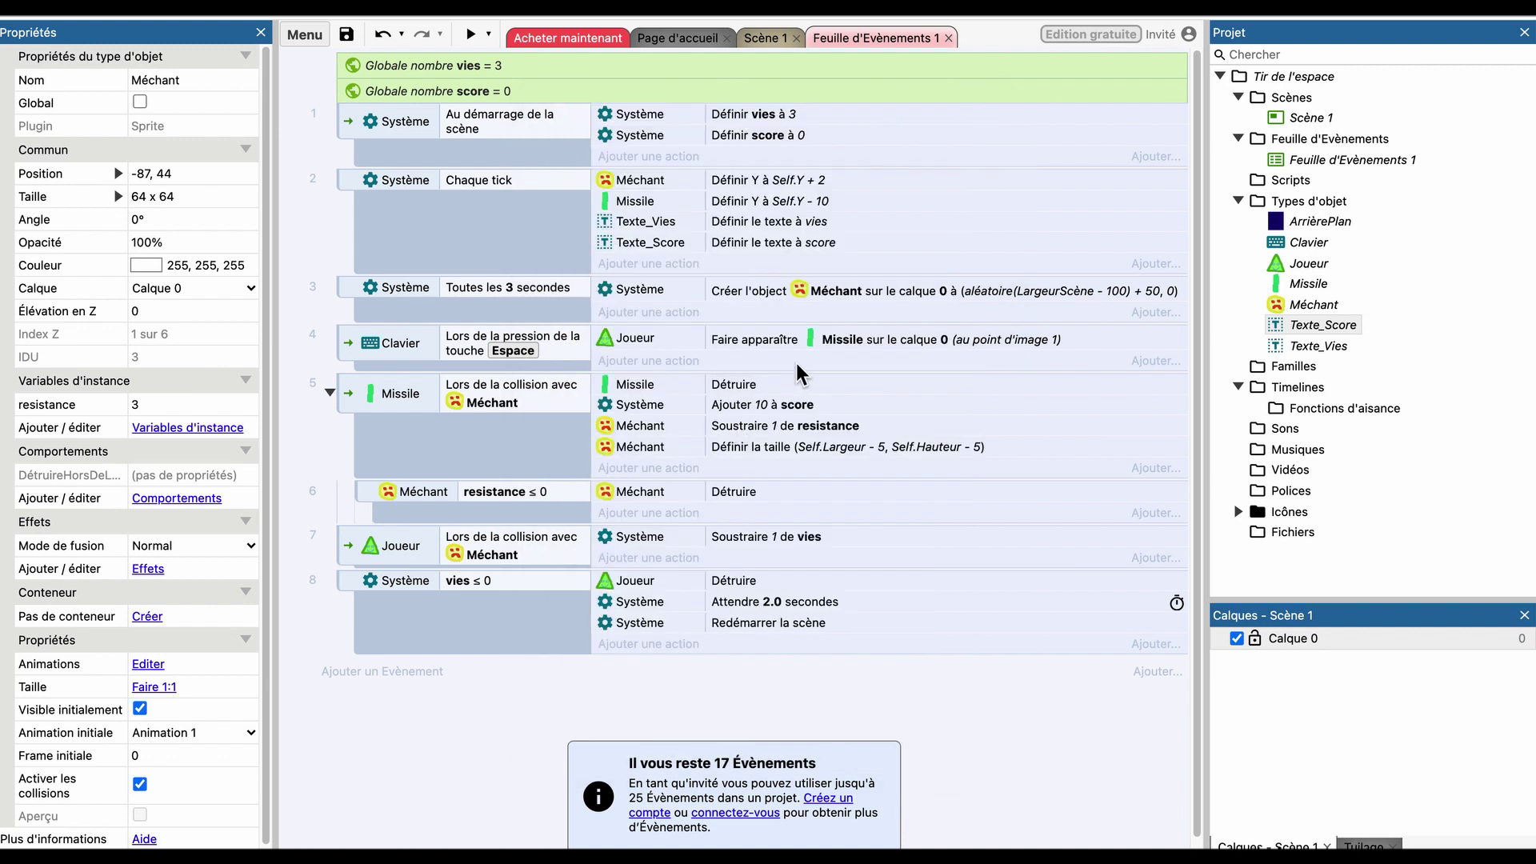
Add a Joueur Définir la visibilité action set to Invisible to the Joueur–Méchant collision event.
click(381, 549)
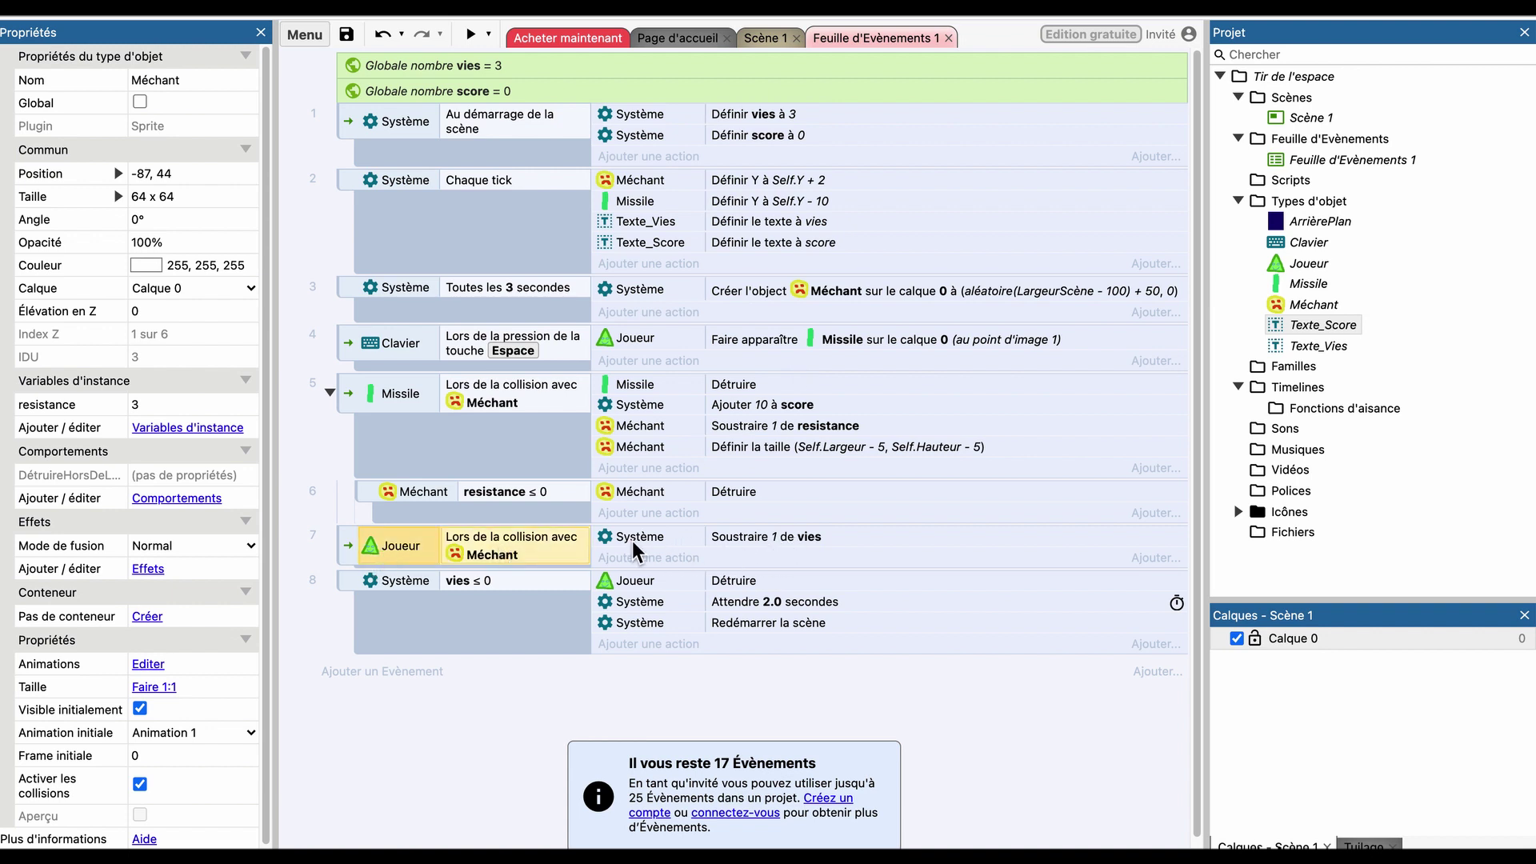
click(767, 555)
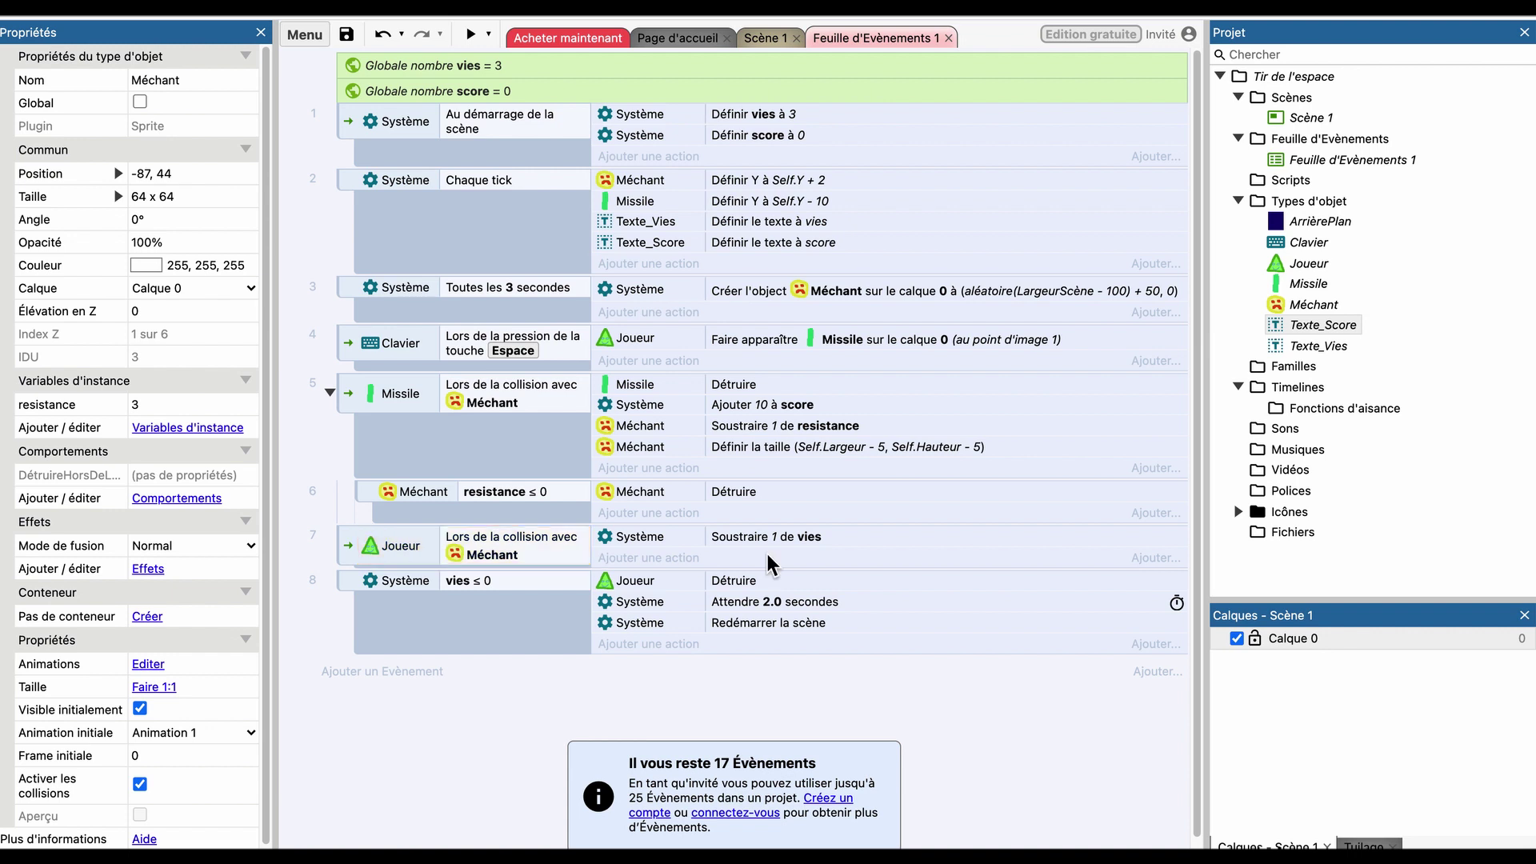
click(646, 558)
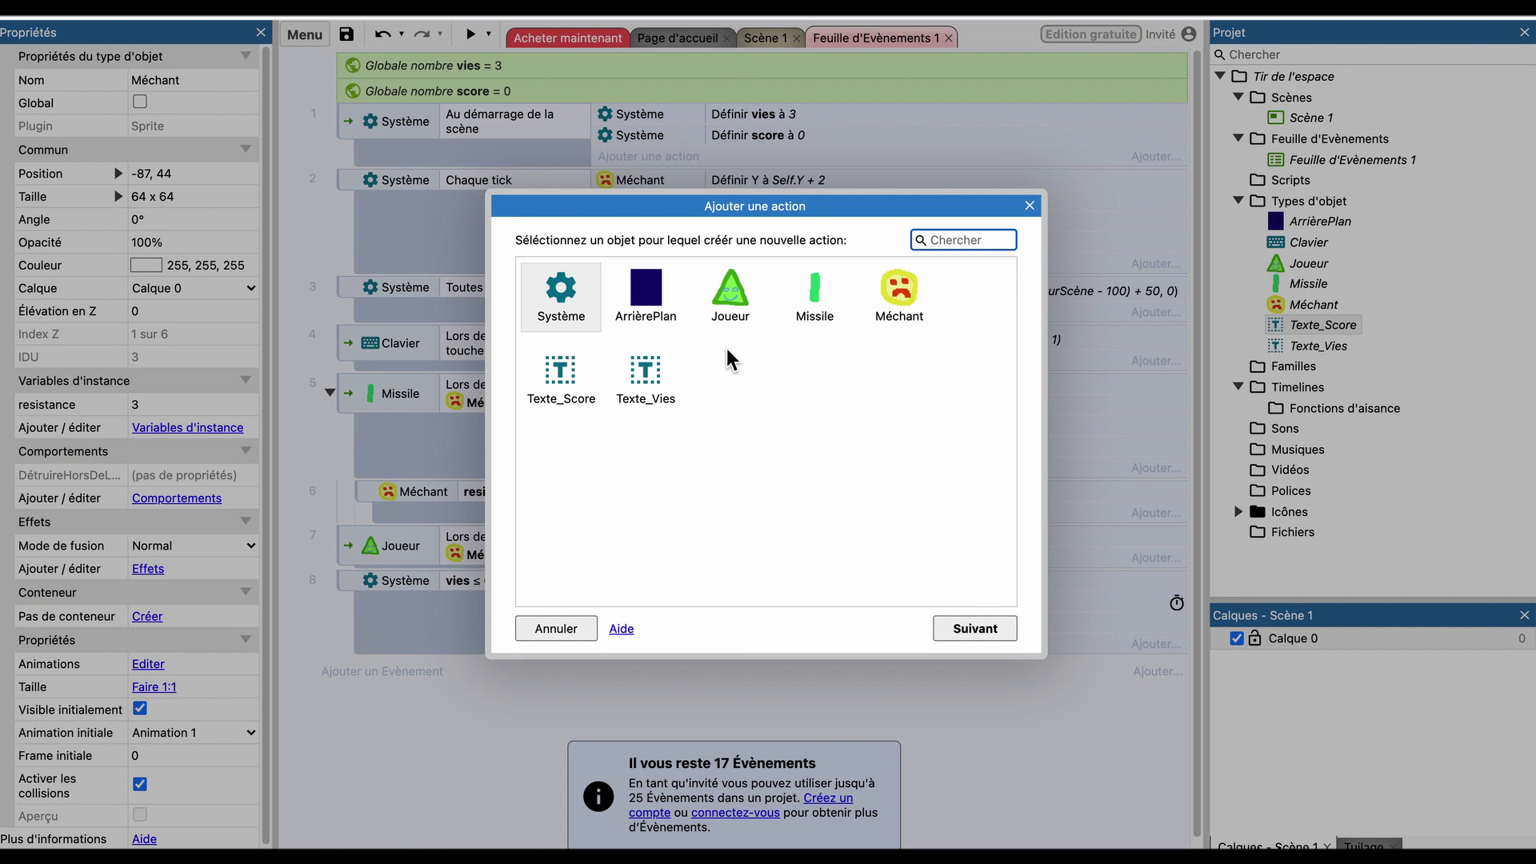
double_click(737, 280)
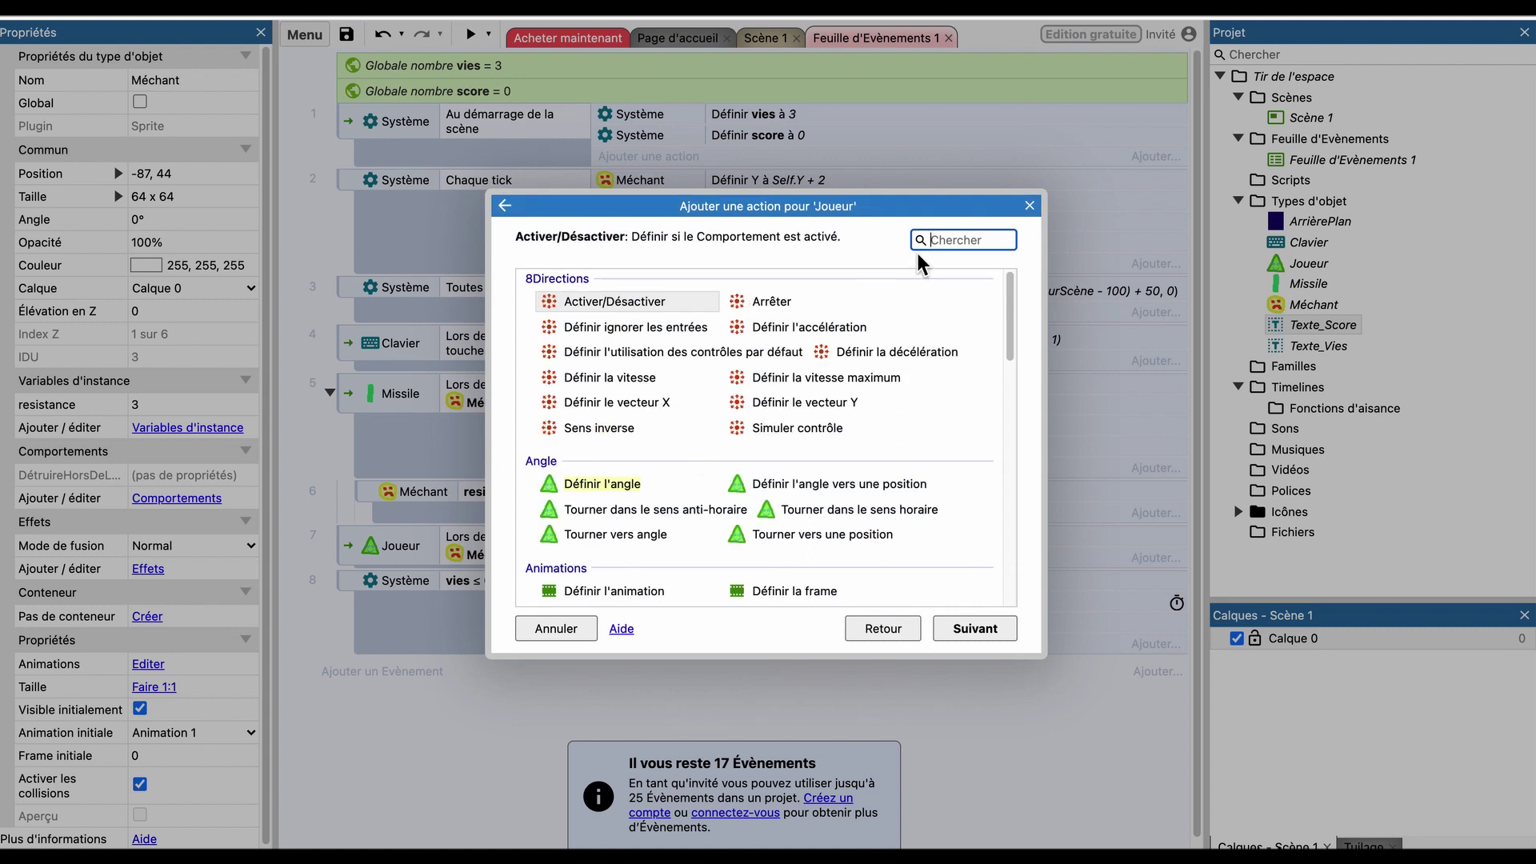
text(vis)
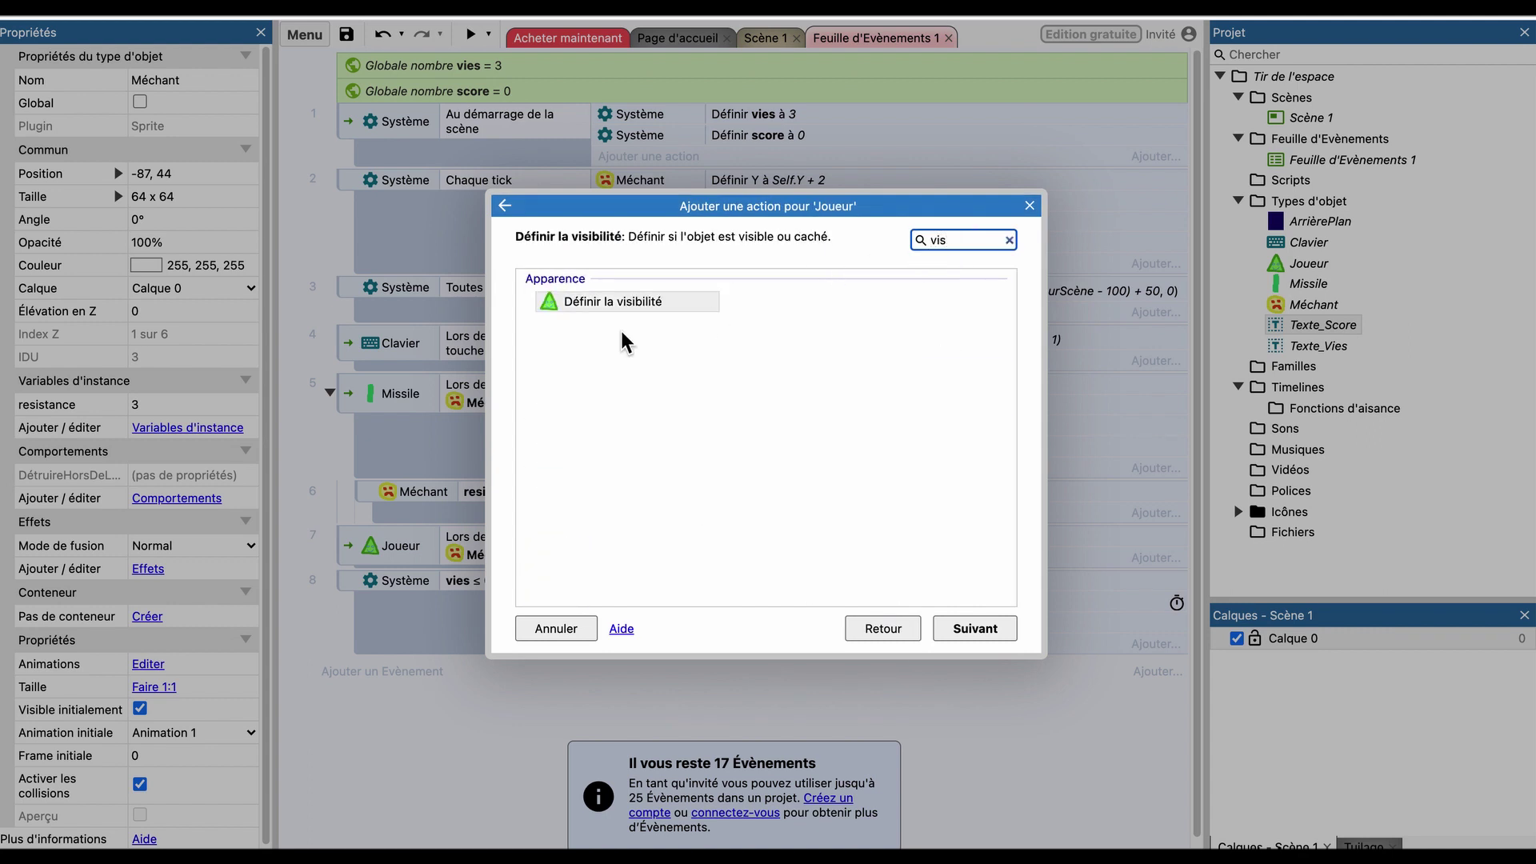
double_click(625, 301)
click(717, 374)
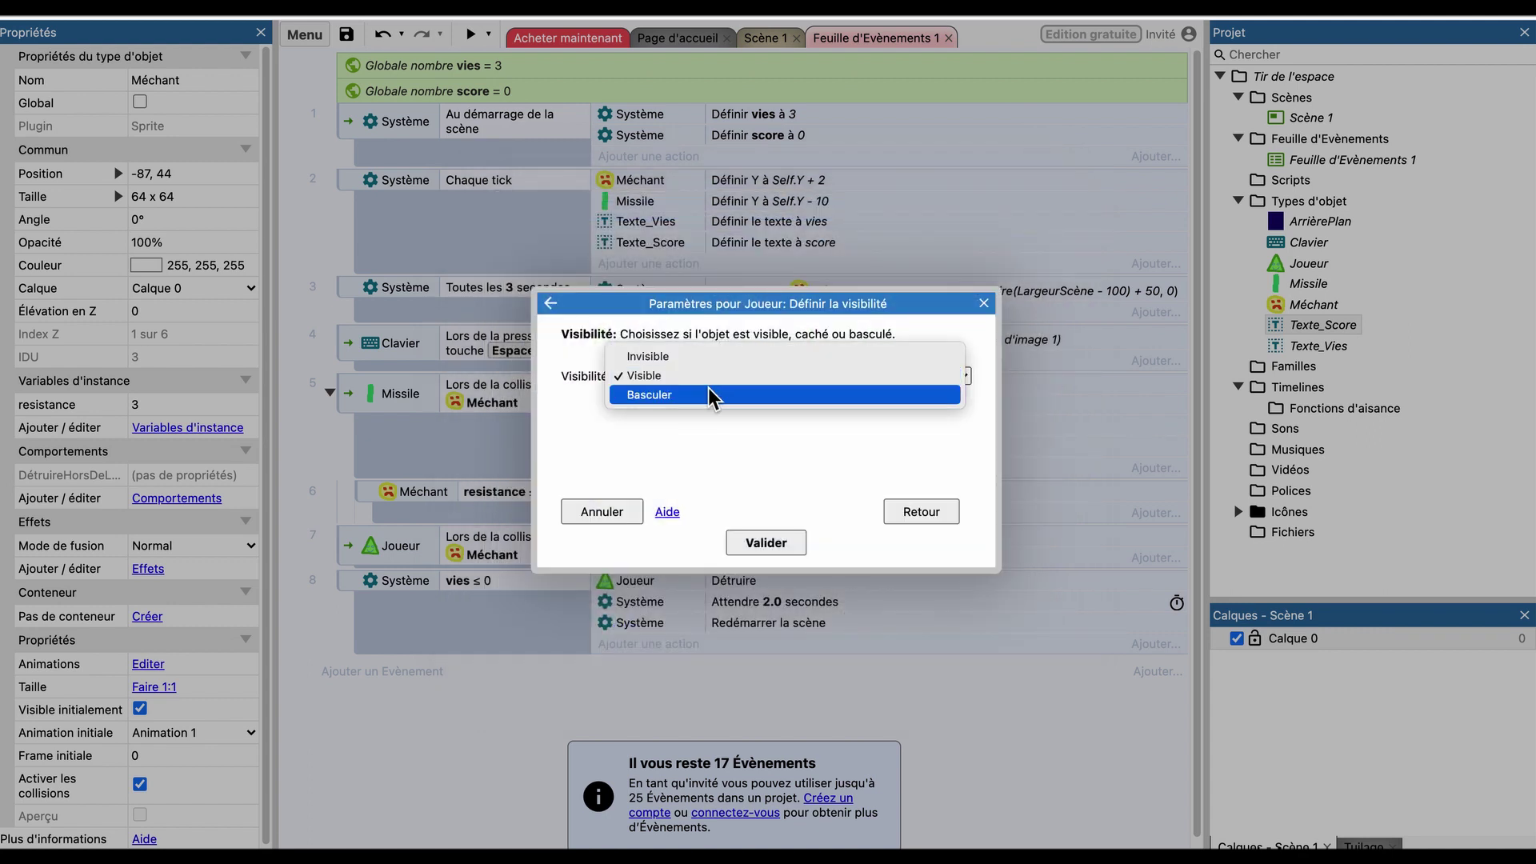
click(706, 354)
click(774, 534)
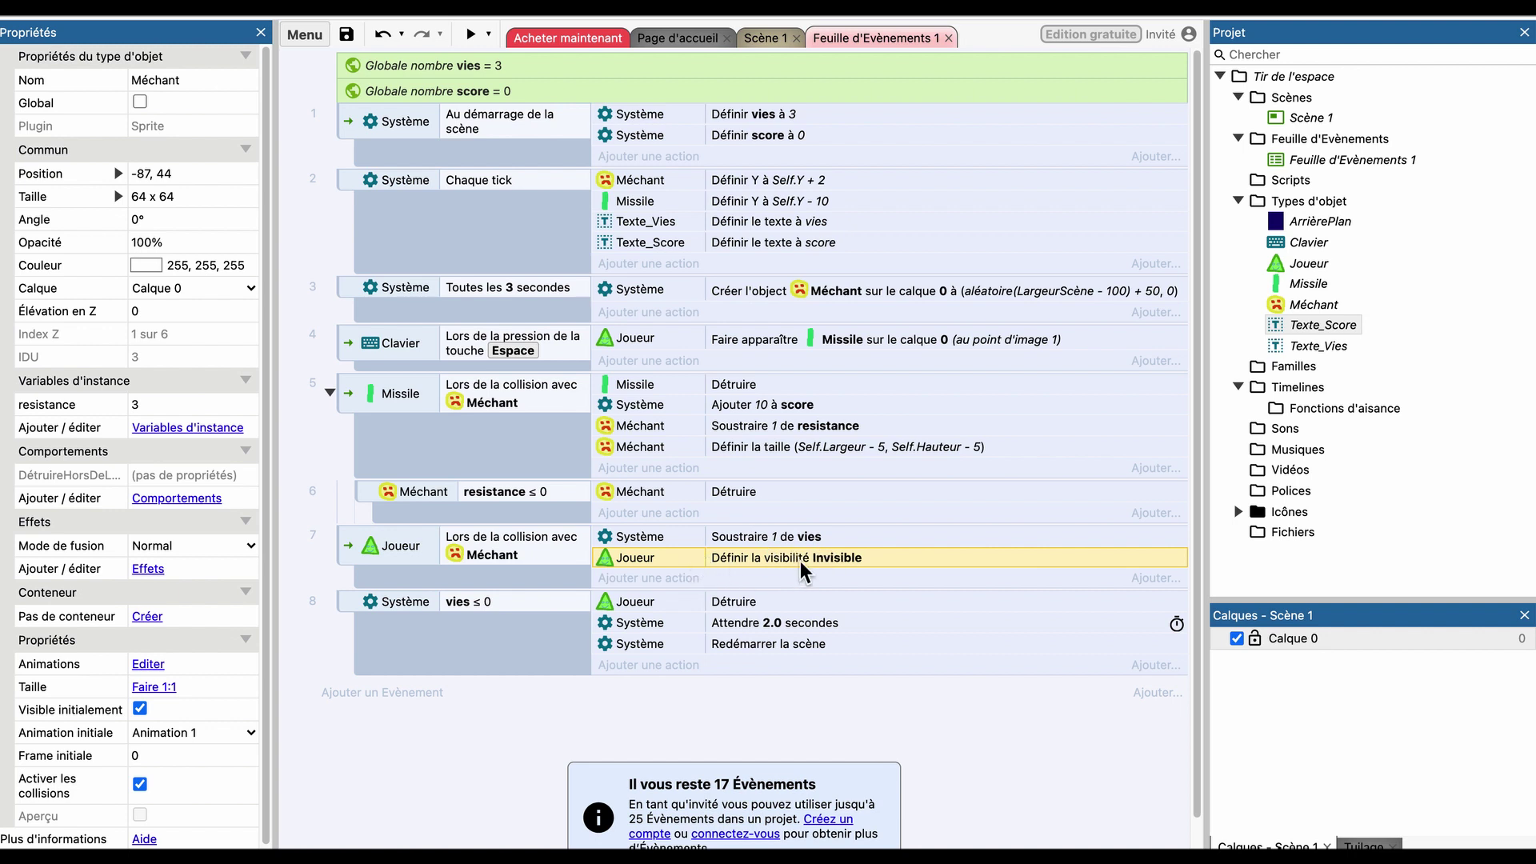
Add a Système Attendre action of 1 second at the end of the Joueur–Méchant collision event.
click(690, 577)
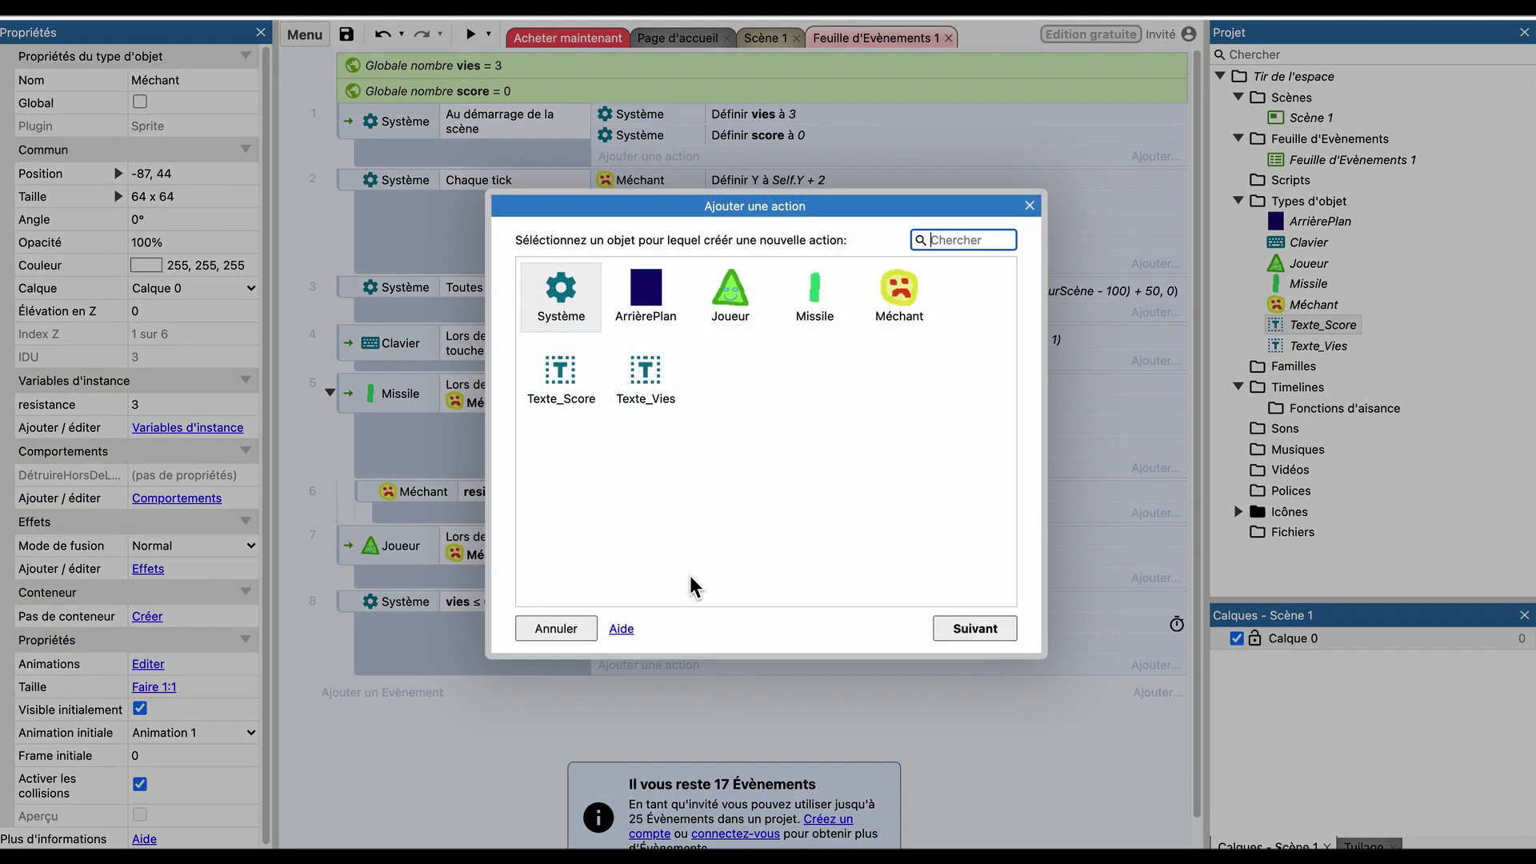
double_click(552, 289)
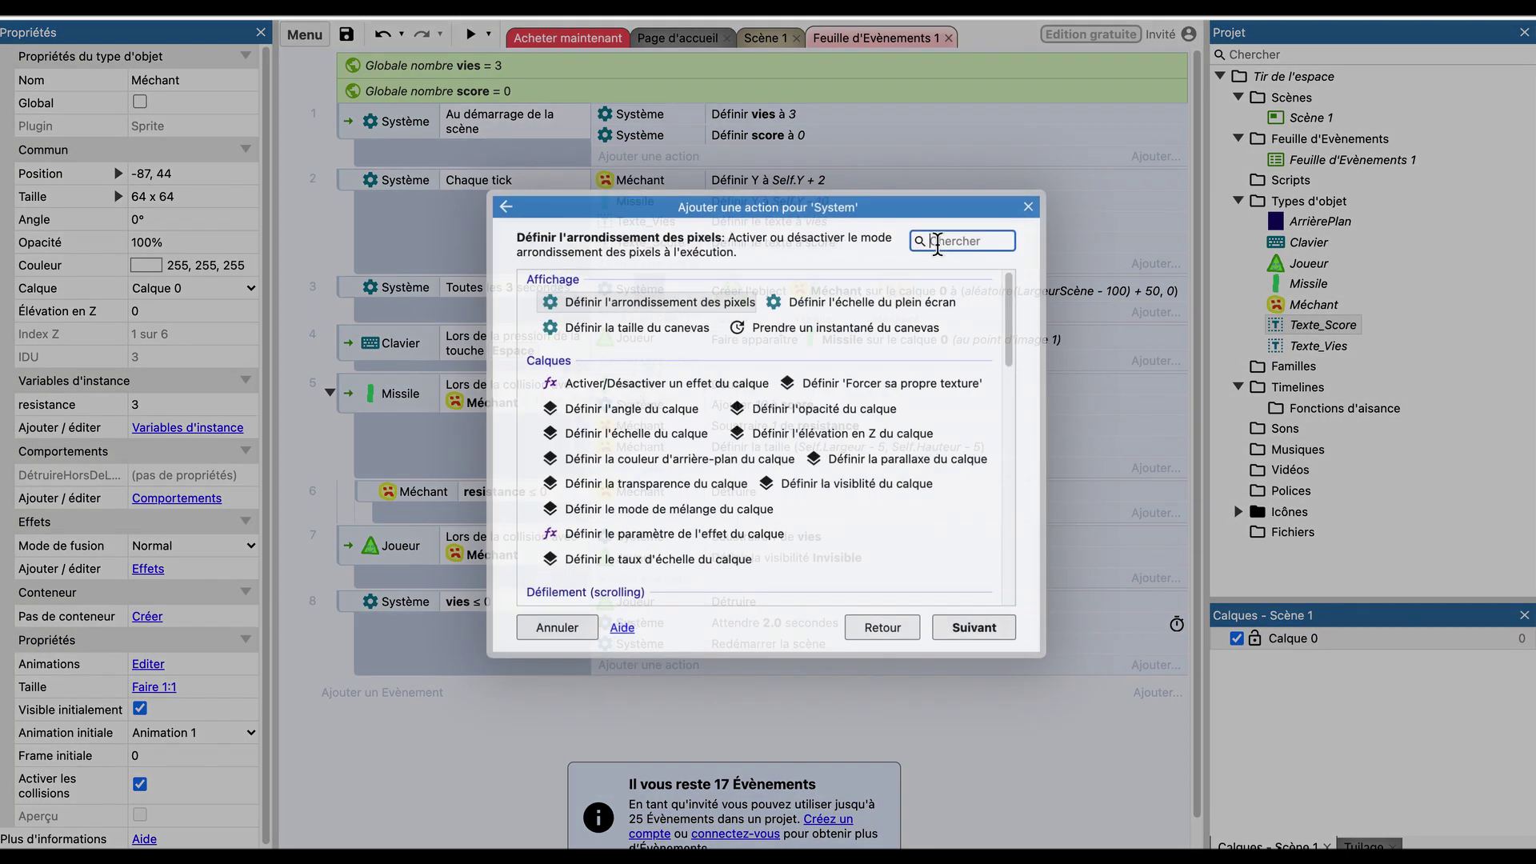
text(pau)
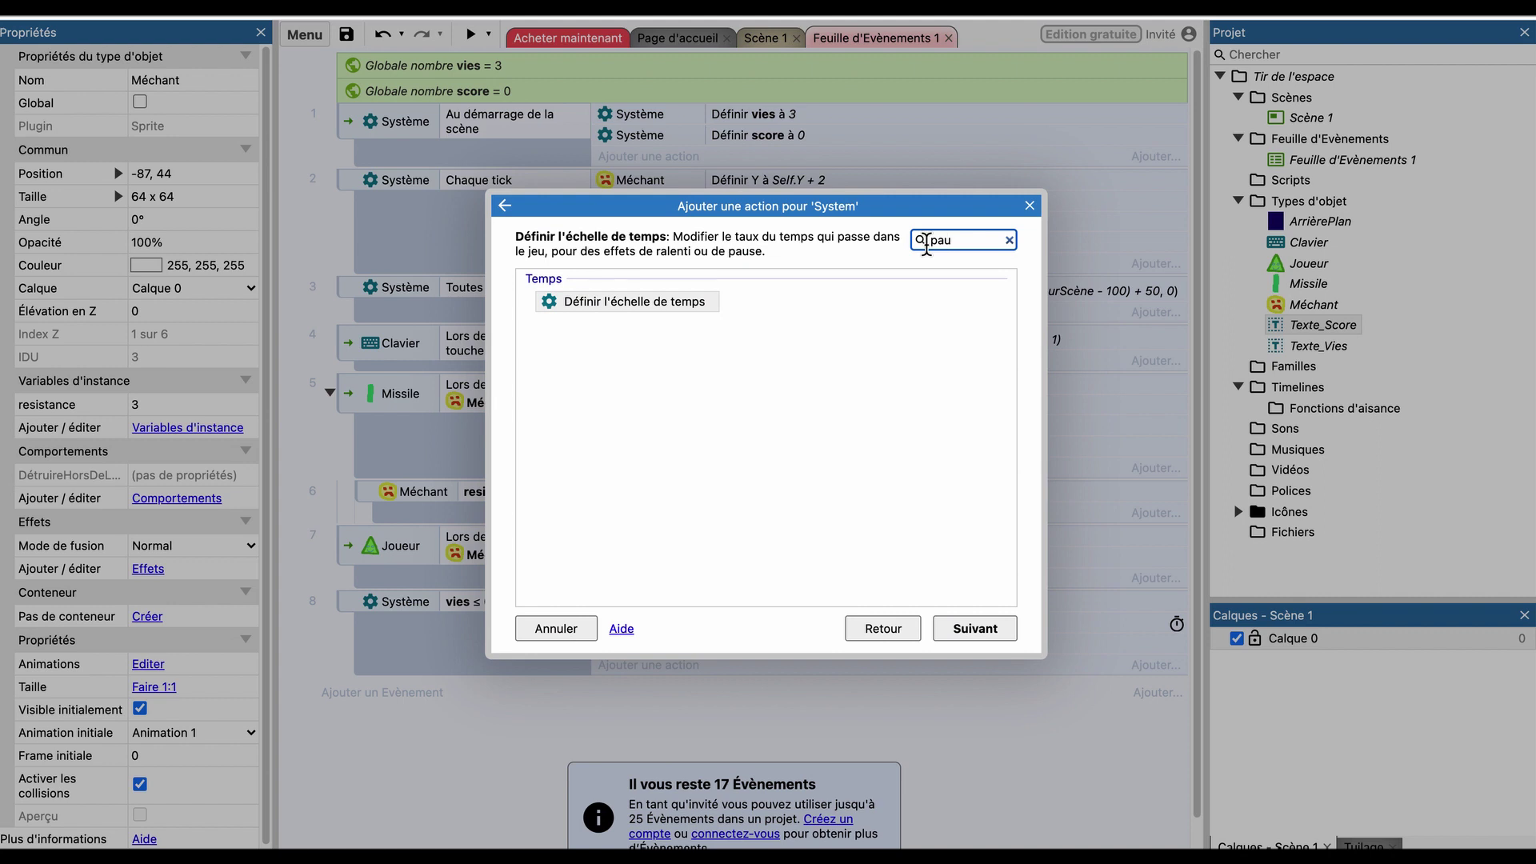
key(BackSpace)
key(BackSpace)
key(BackSpace)
text(att)
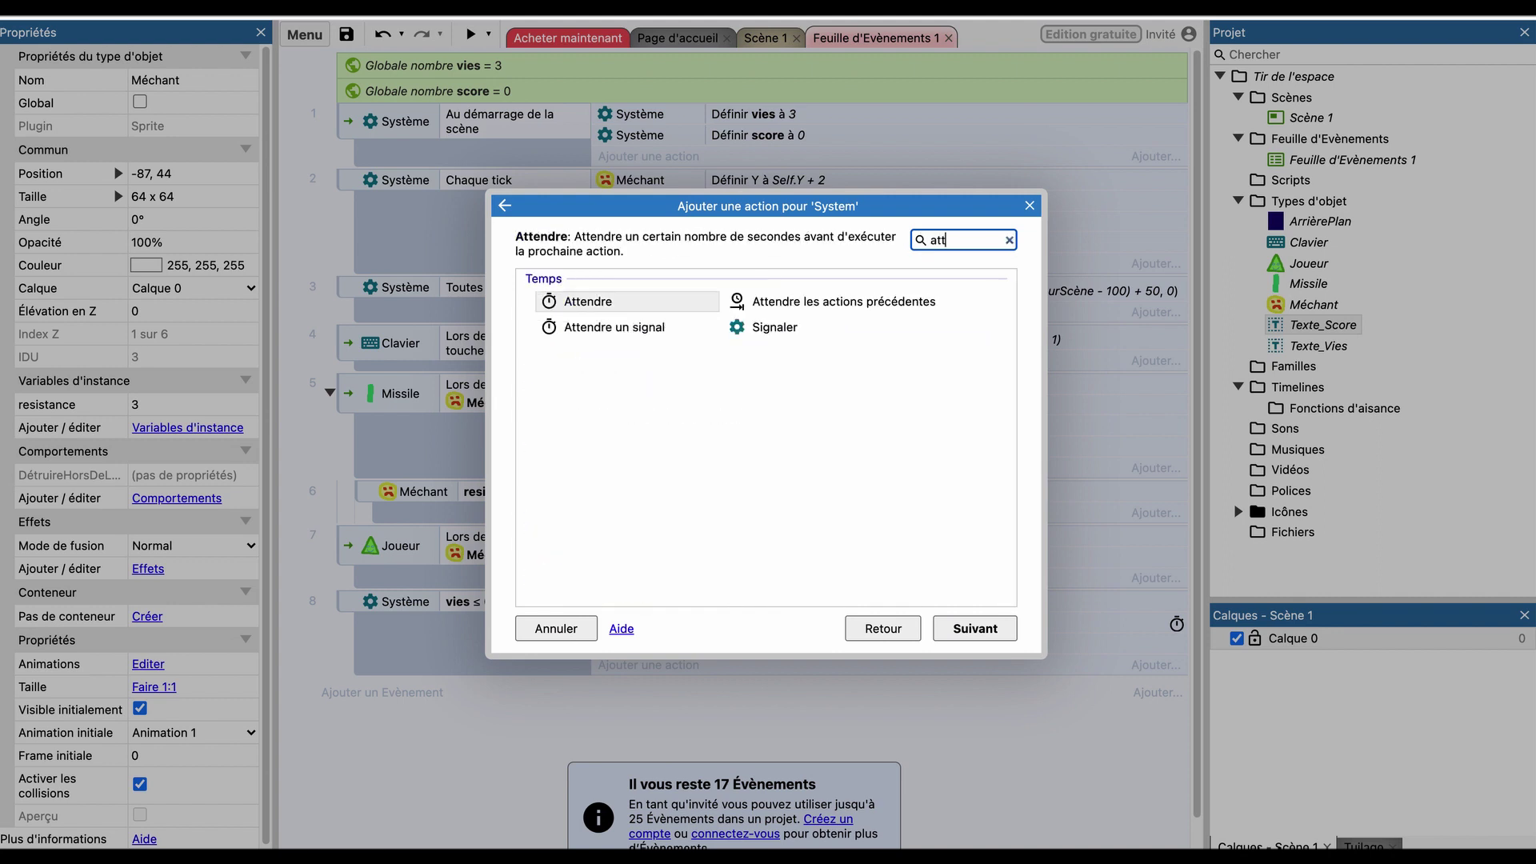
double_click(641, 295)
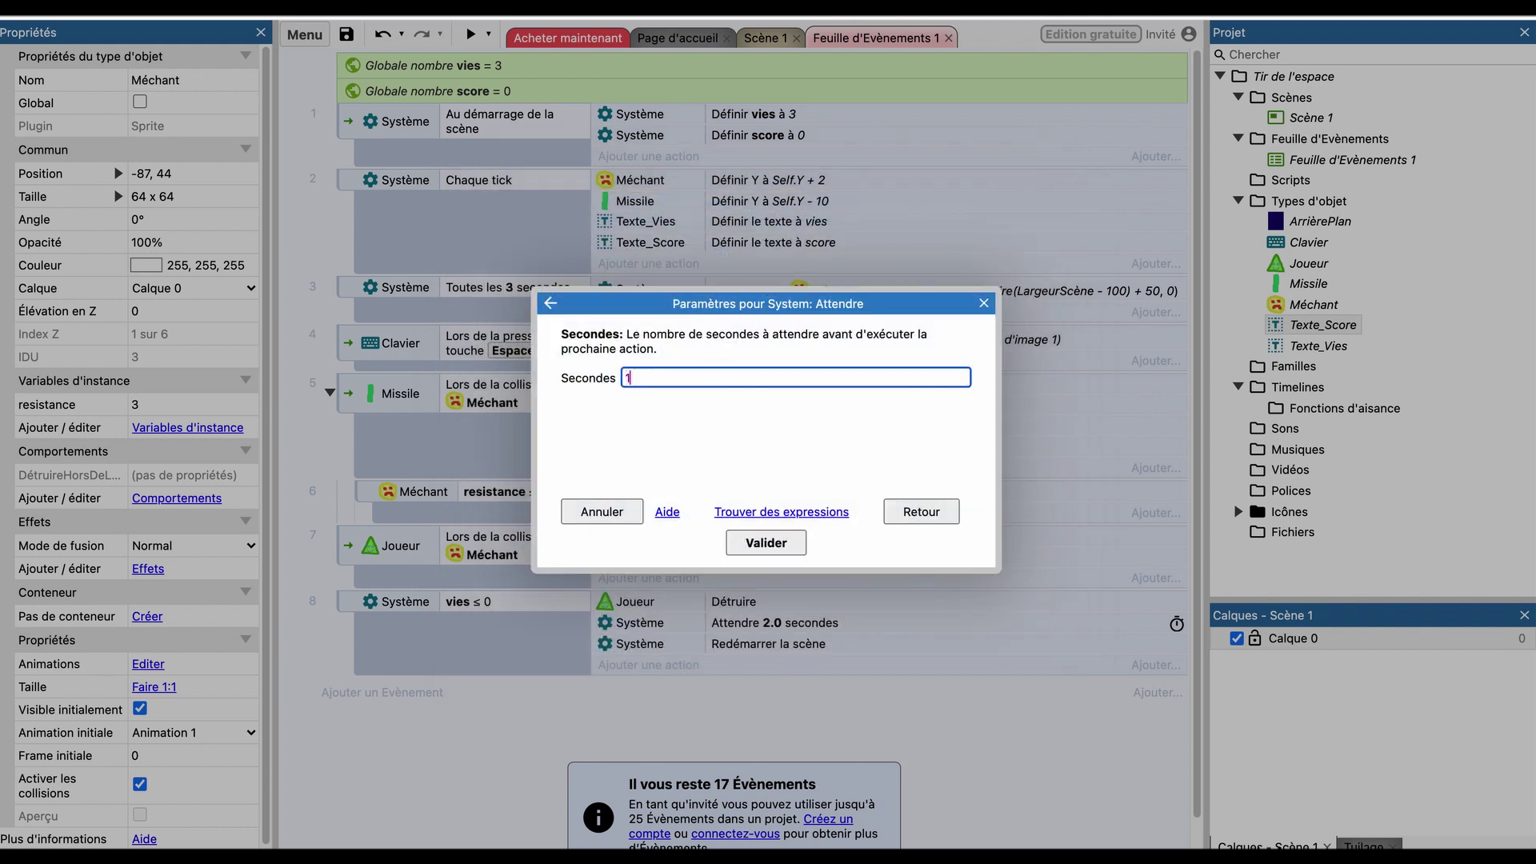
click(767, 542)
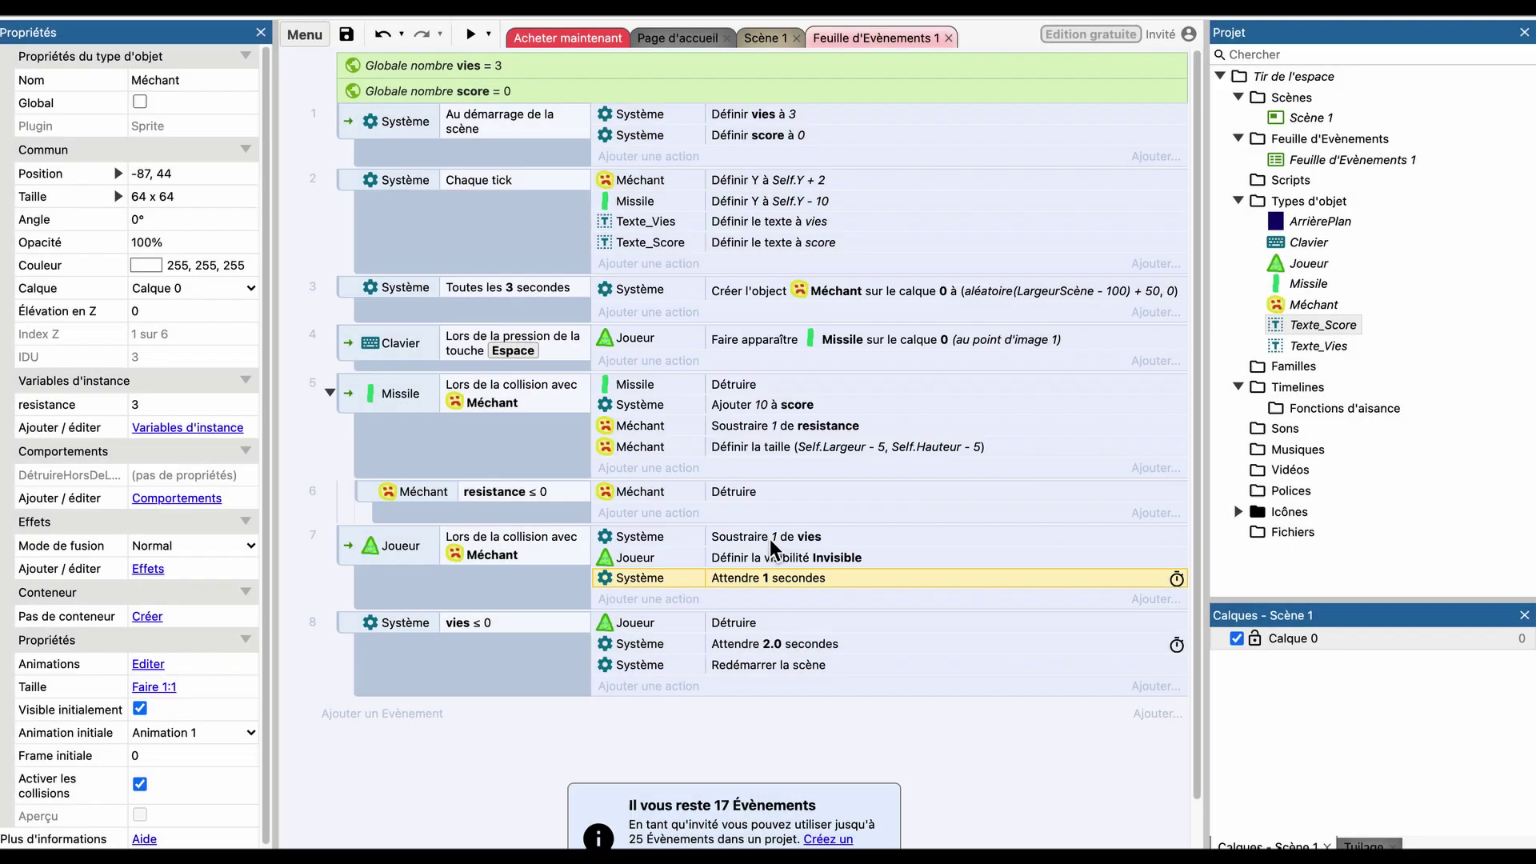
Duplicate the Joueur visibility action, place the copy after the 1-second wait, and set its Visibilité to Visible.
click(690, 560)
key(ctrl+c)
key(ctrl+v)
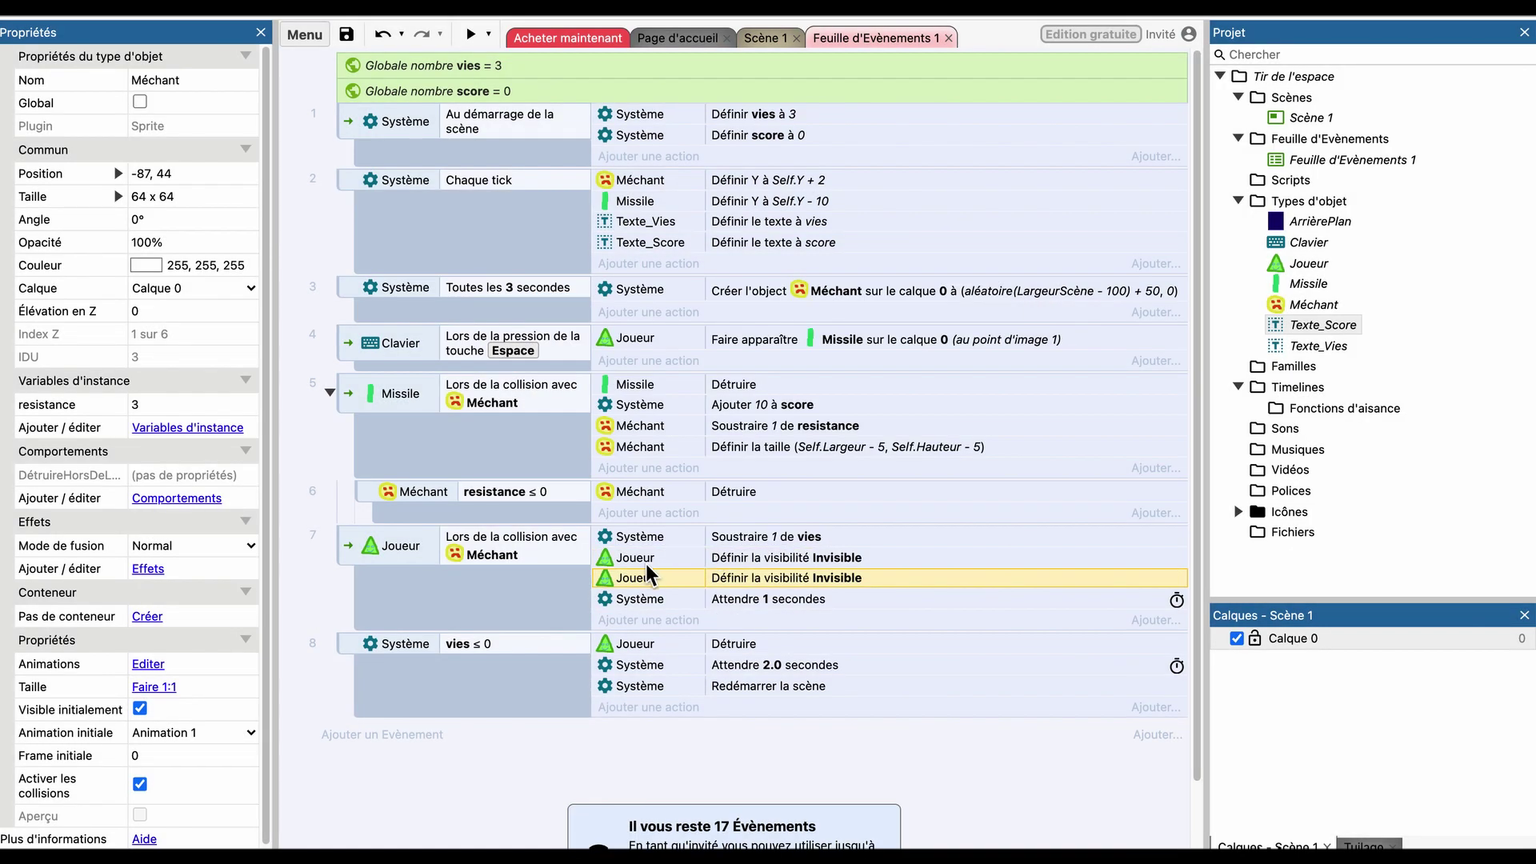
drag(652, 574, 683, 601)
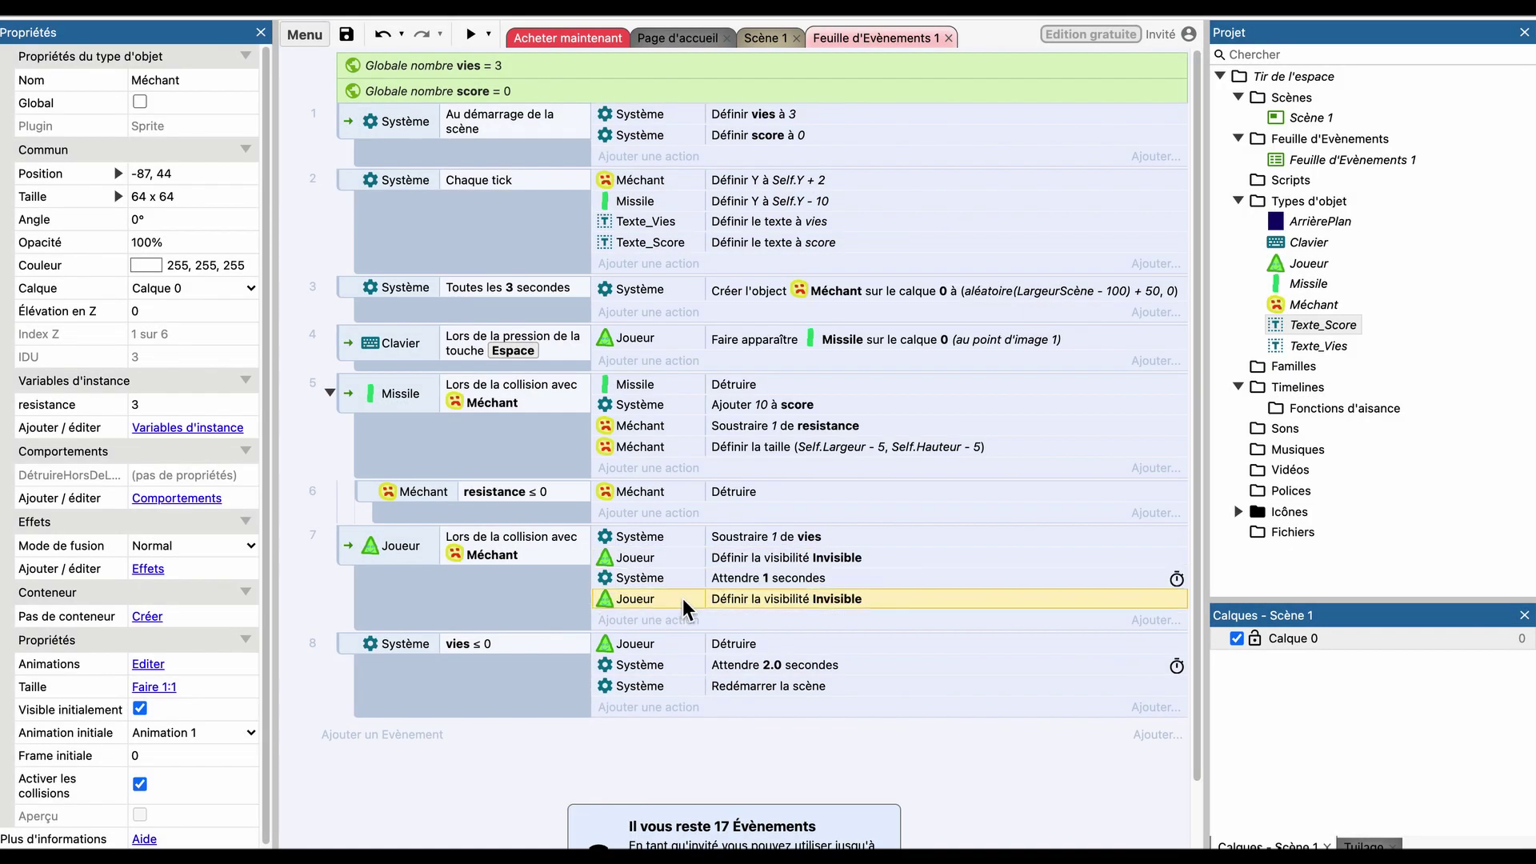
double_click(819, 598)
click(695, 376)
click(676, 360)
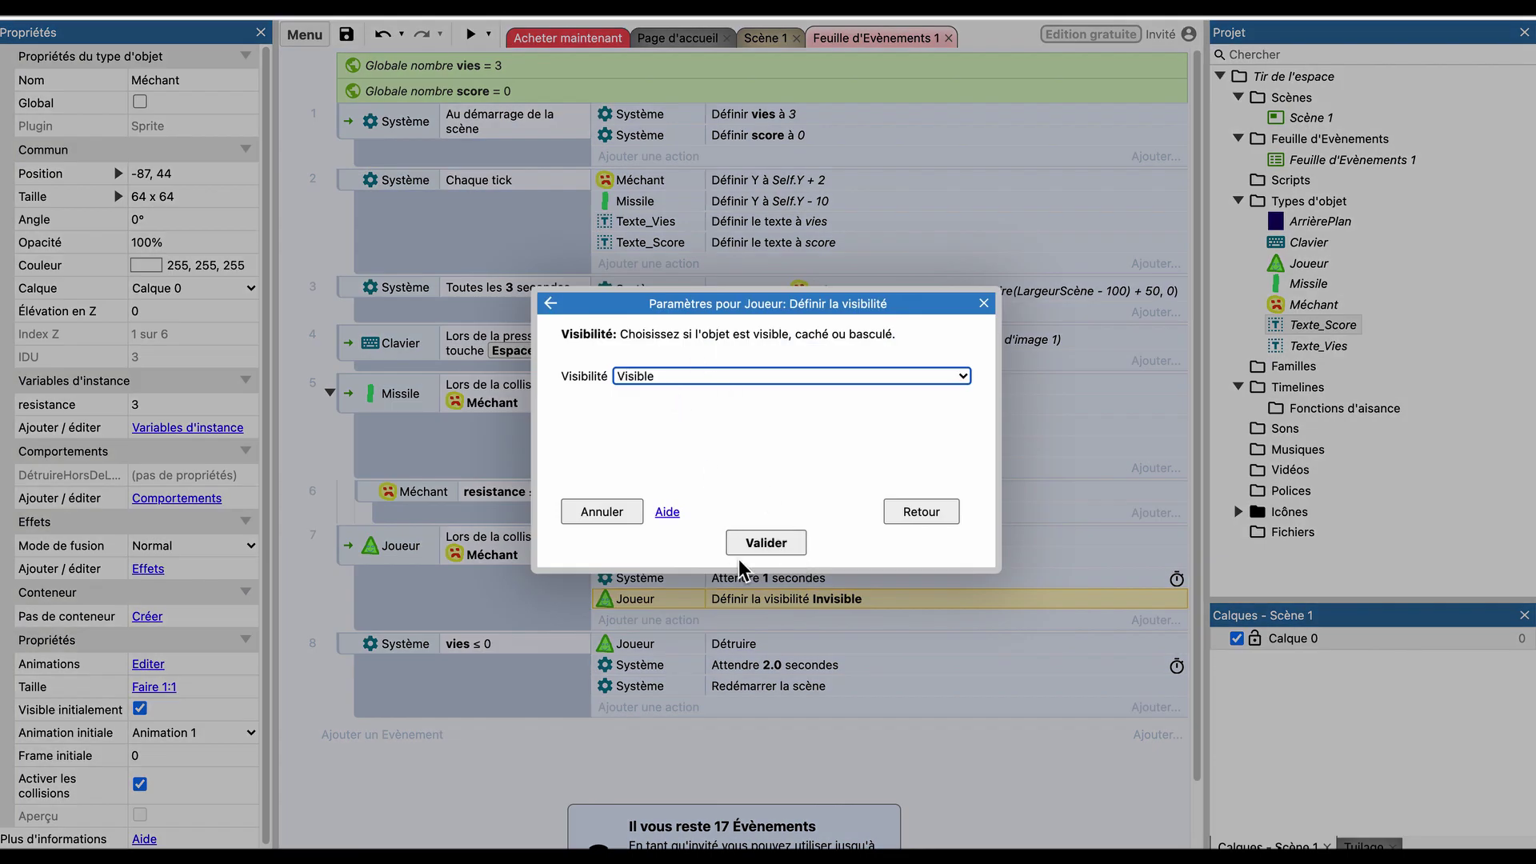
click(752, 544)
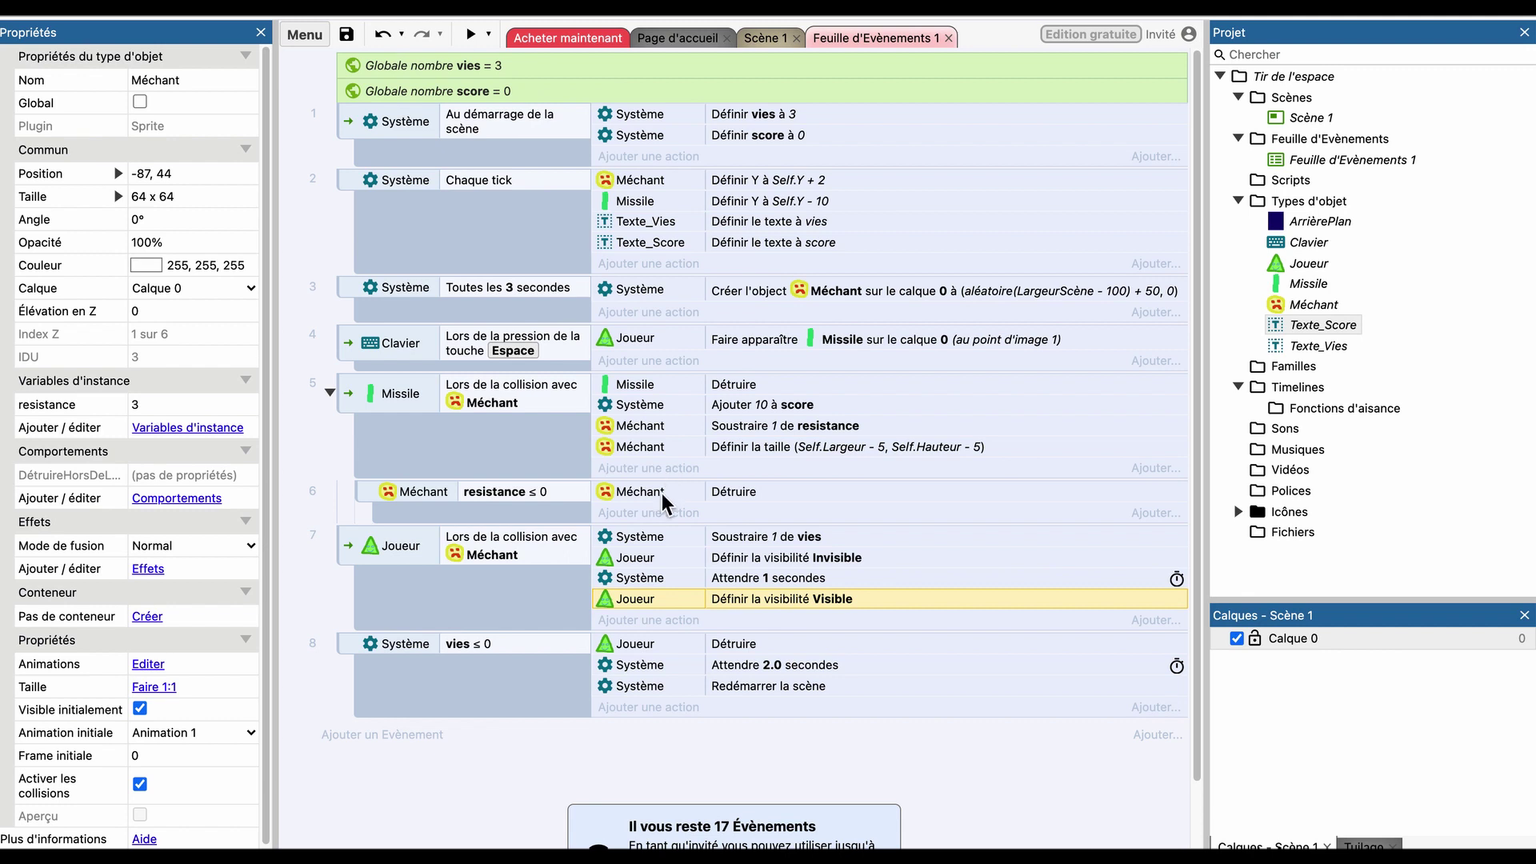
Add a Méchant Détruire action to the Joueur–Méchant collision event and place it directly after the vies subtraction.
click(628, 622)
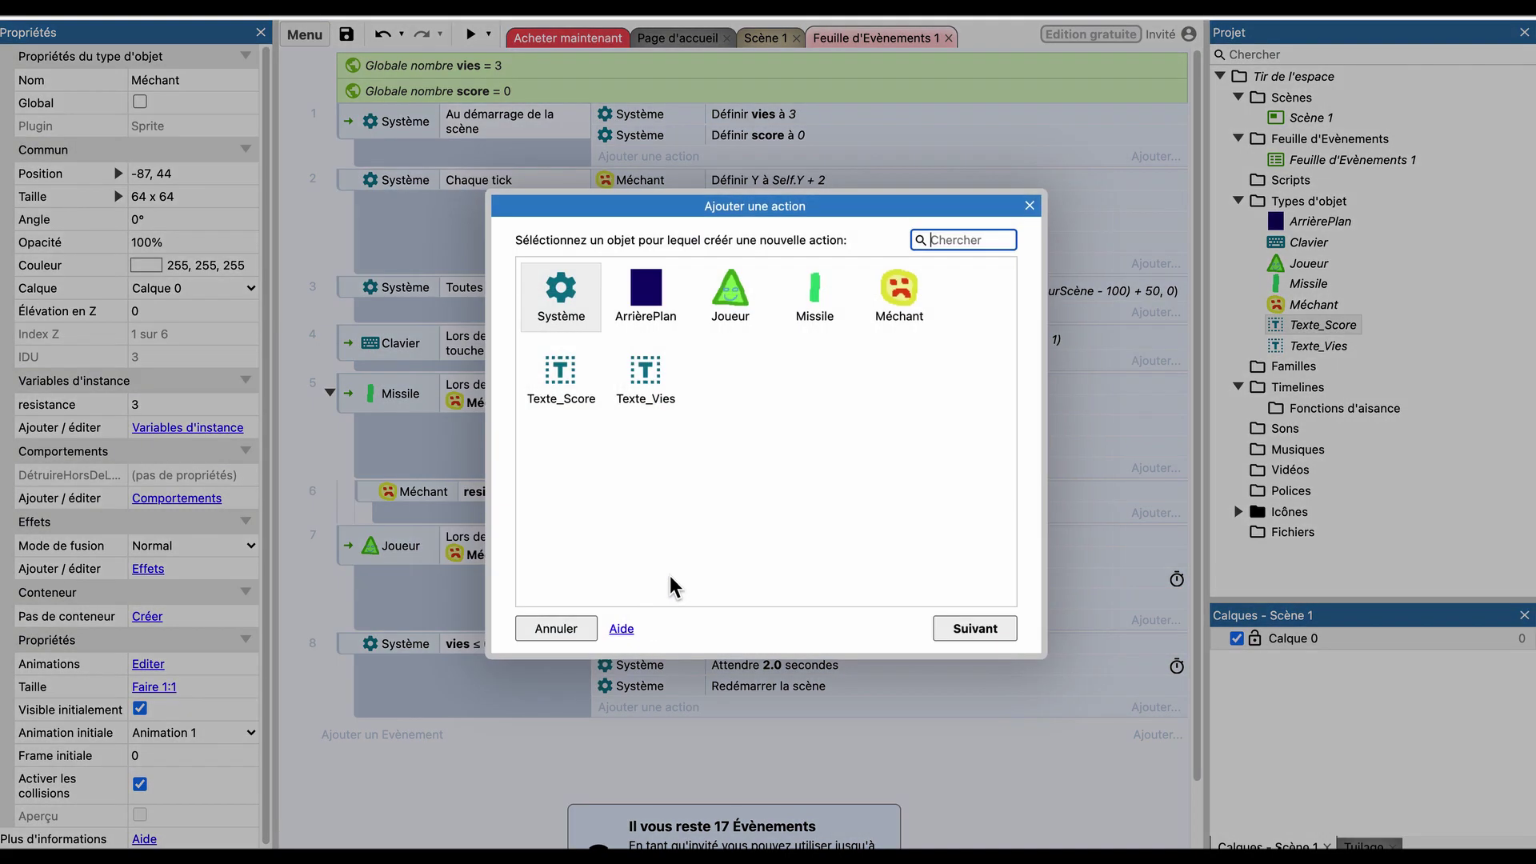
double_click(885, 305)
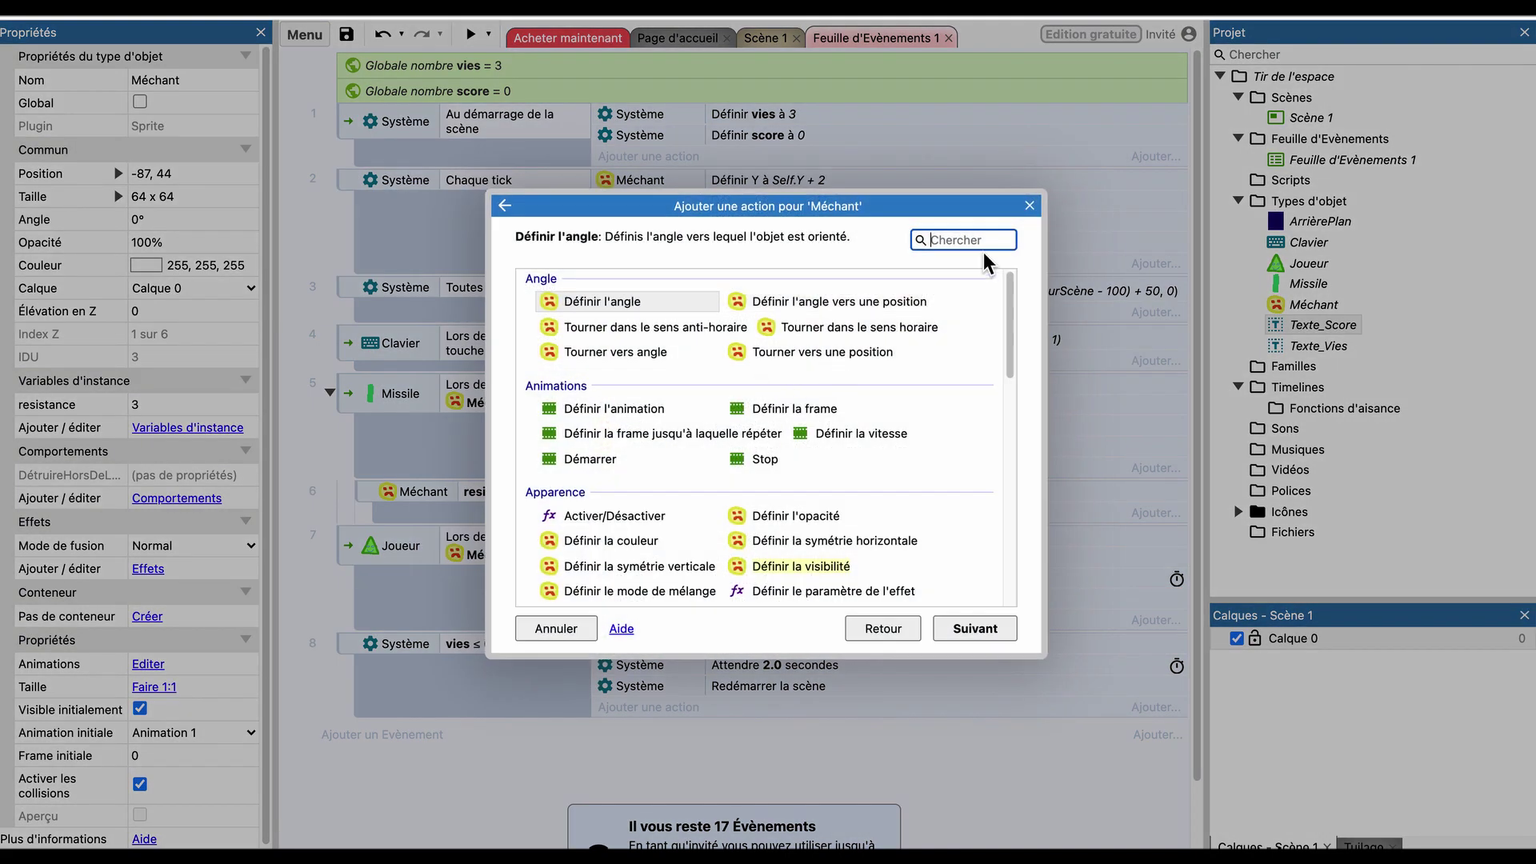
click(982, 240)
text(dét)
double_click(639, 305)
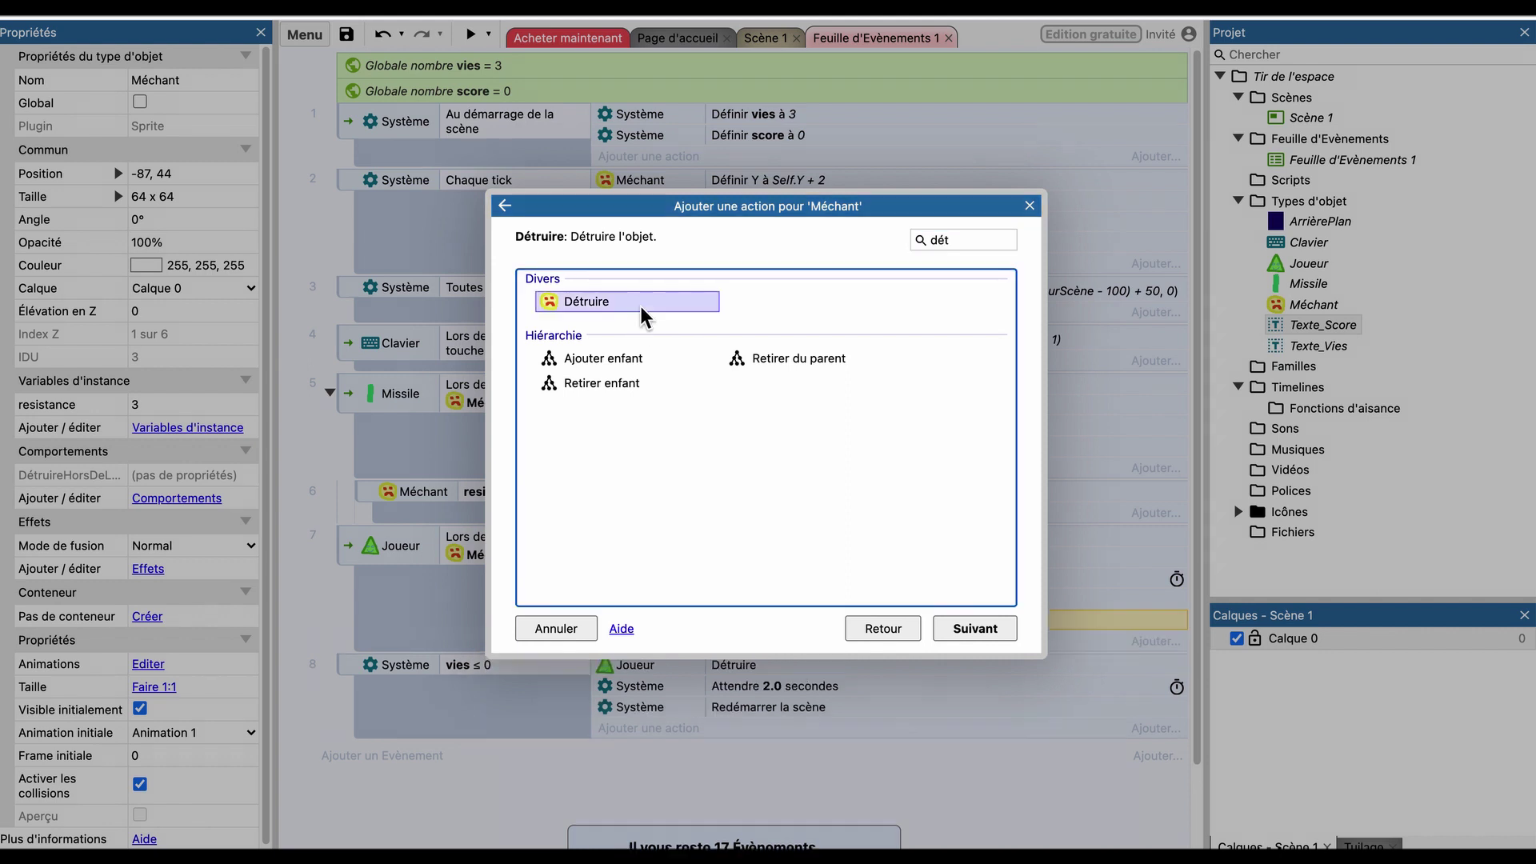
drag(665, 618, 667, 555)
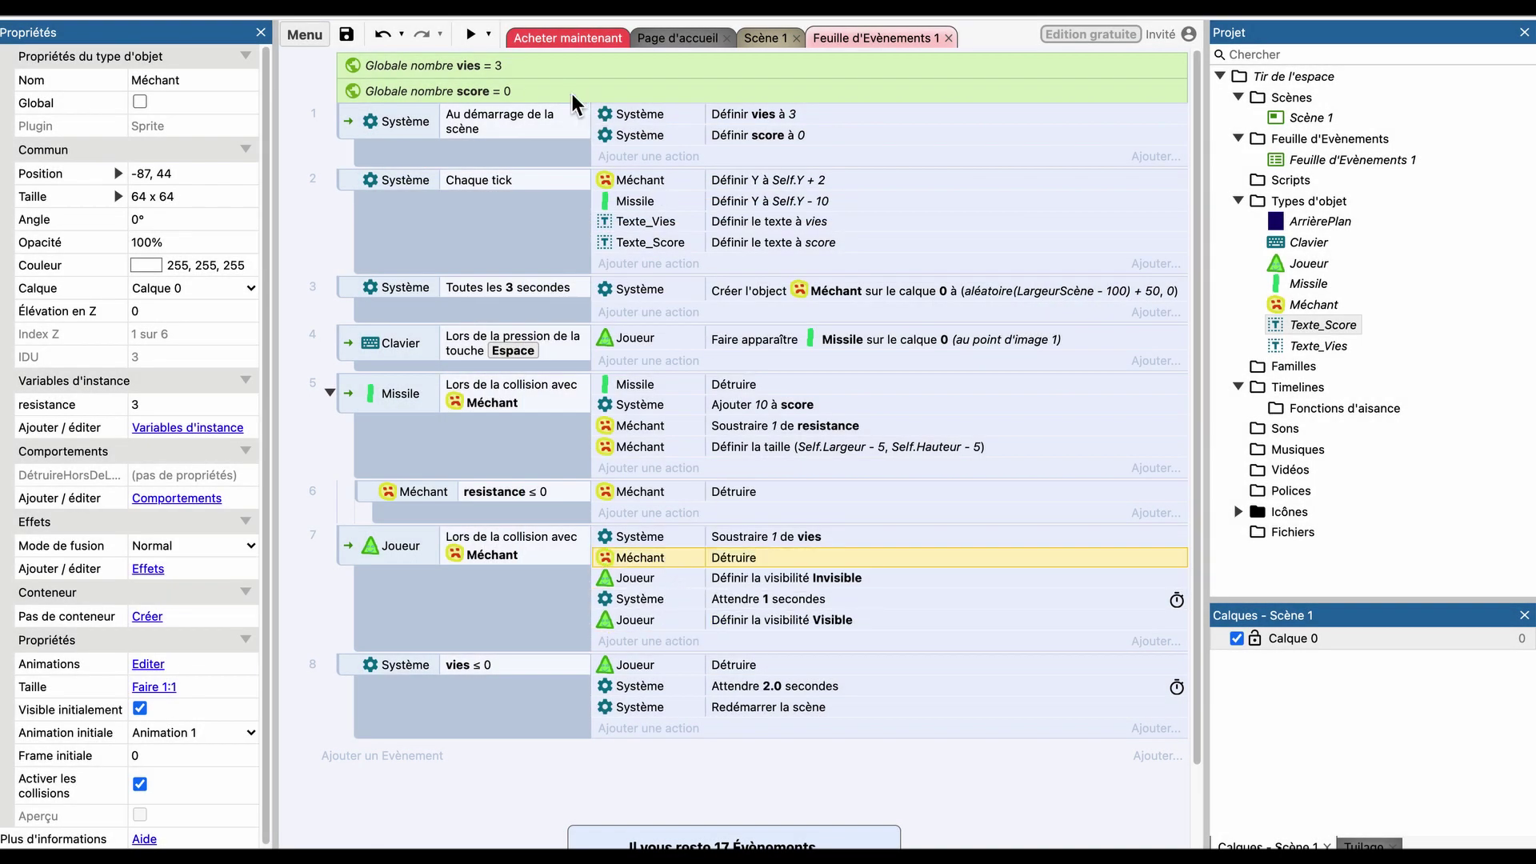
Preview the game to test the player's collisions with enemies and missile firing, and close the preview.
click(466, 36)
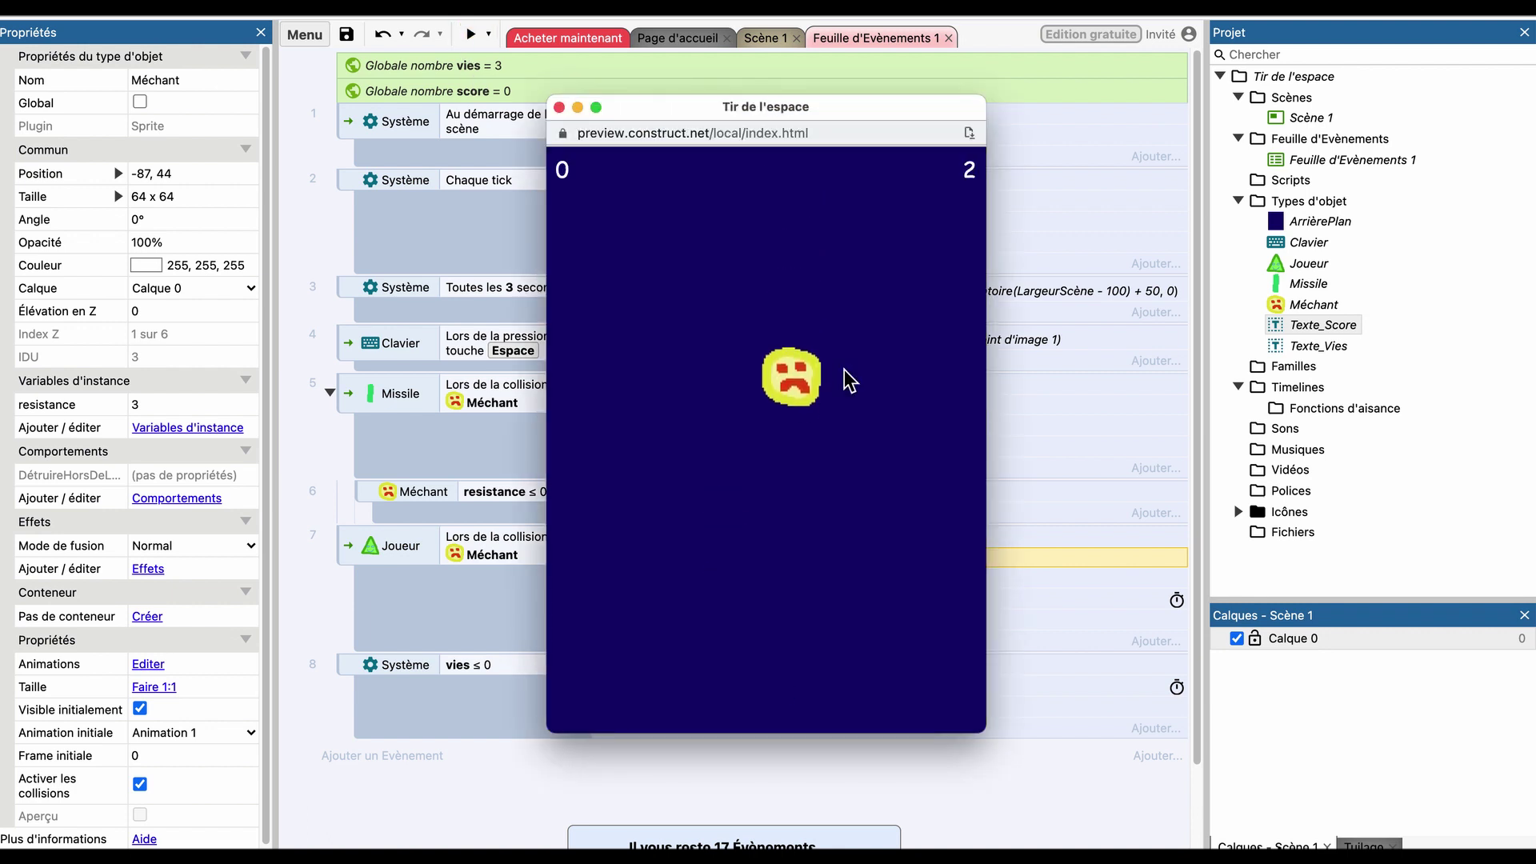
key(Left)
key(Left)
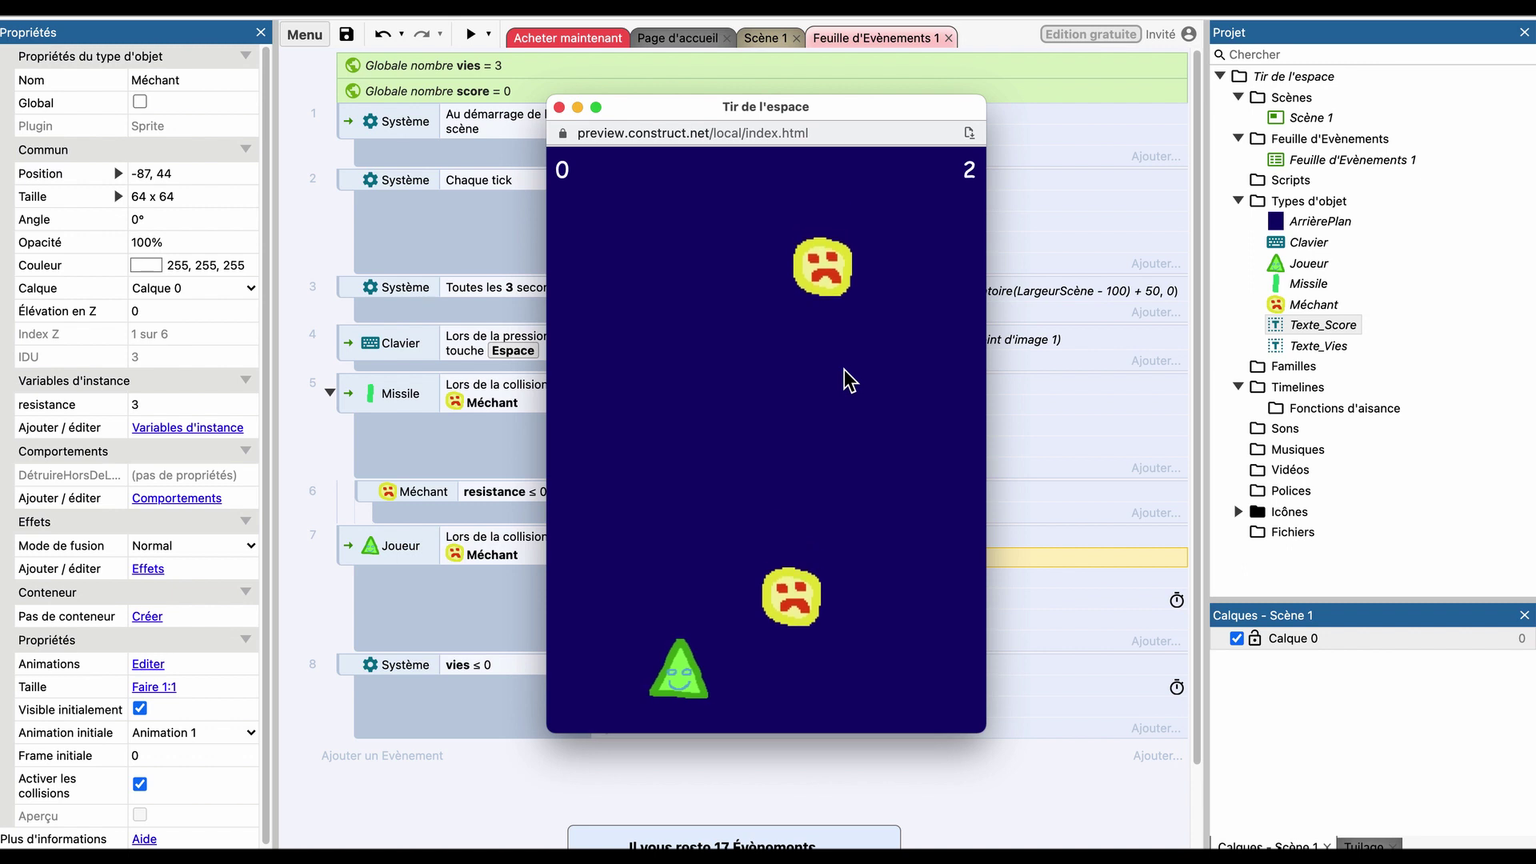
key(Right)
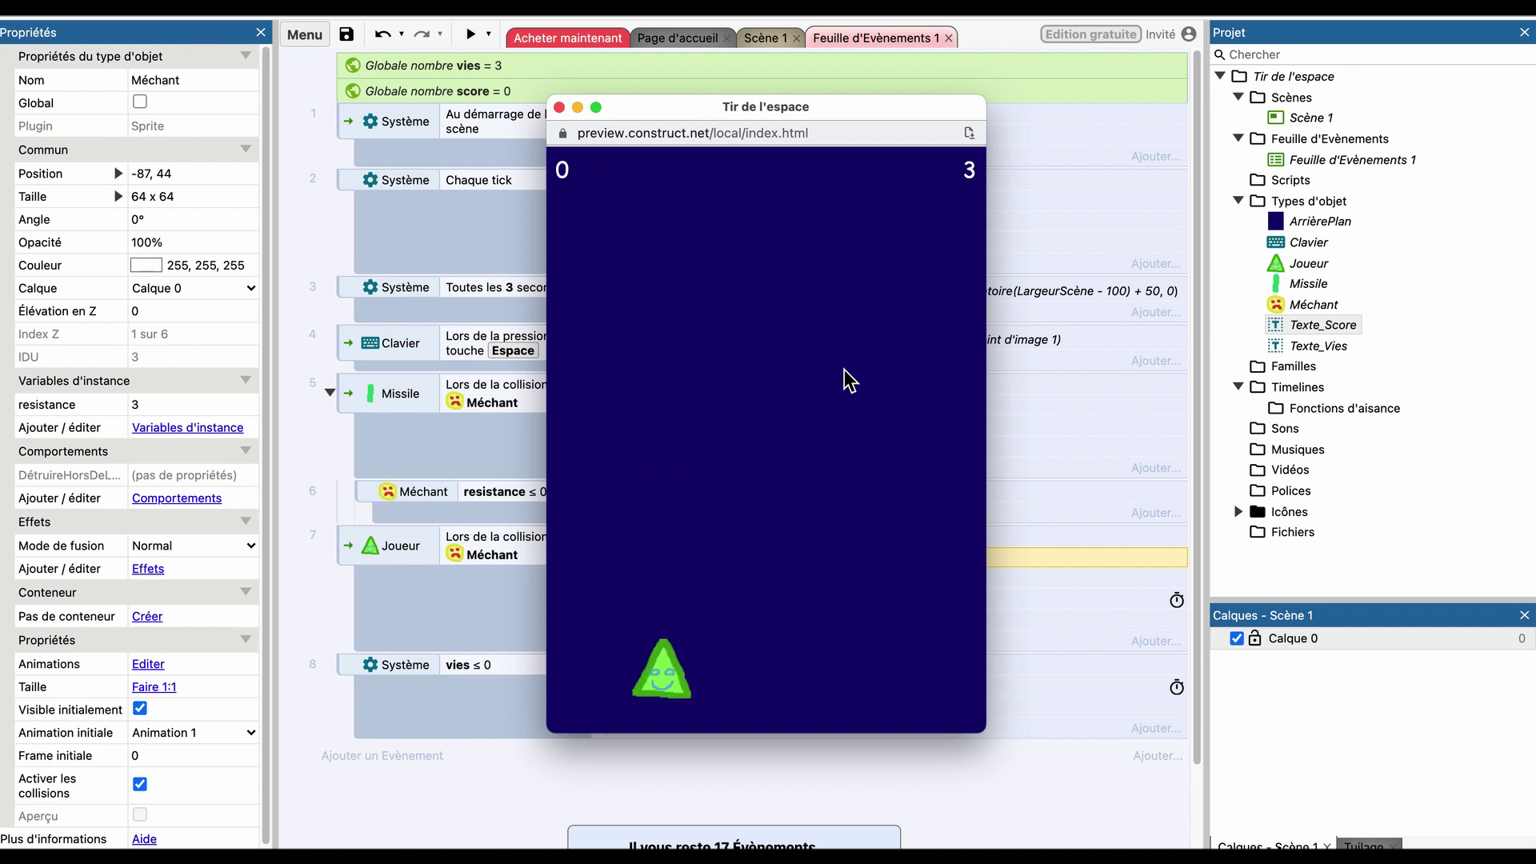
key(Right)
key(Left)
key(space)
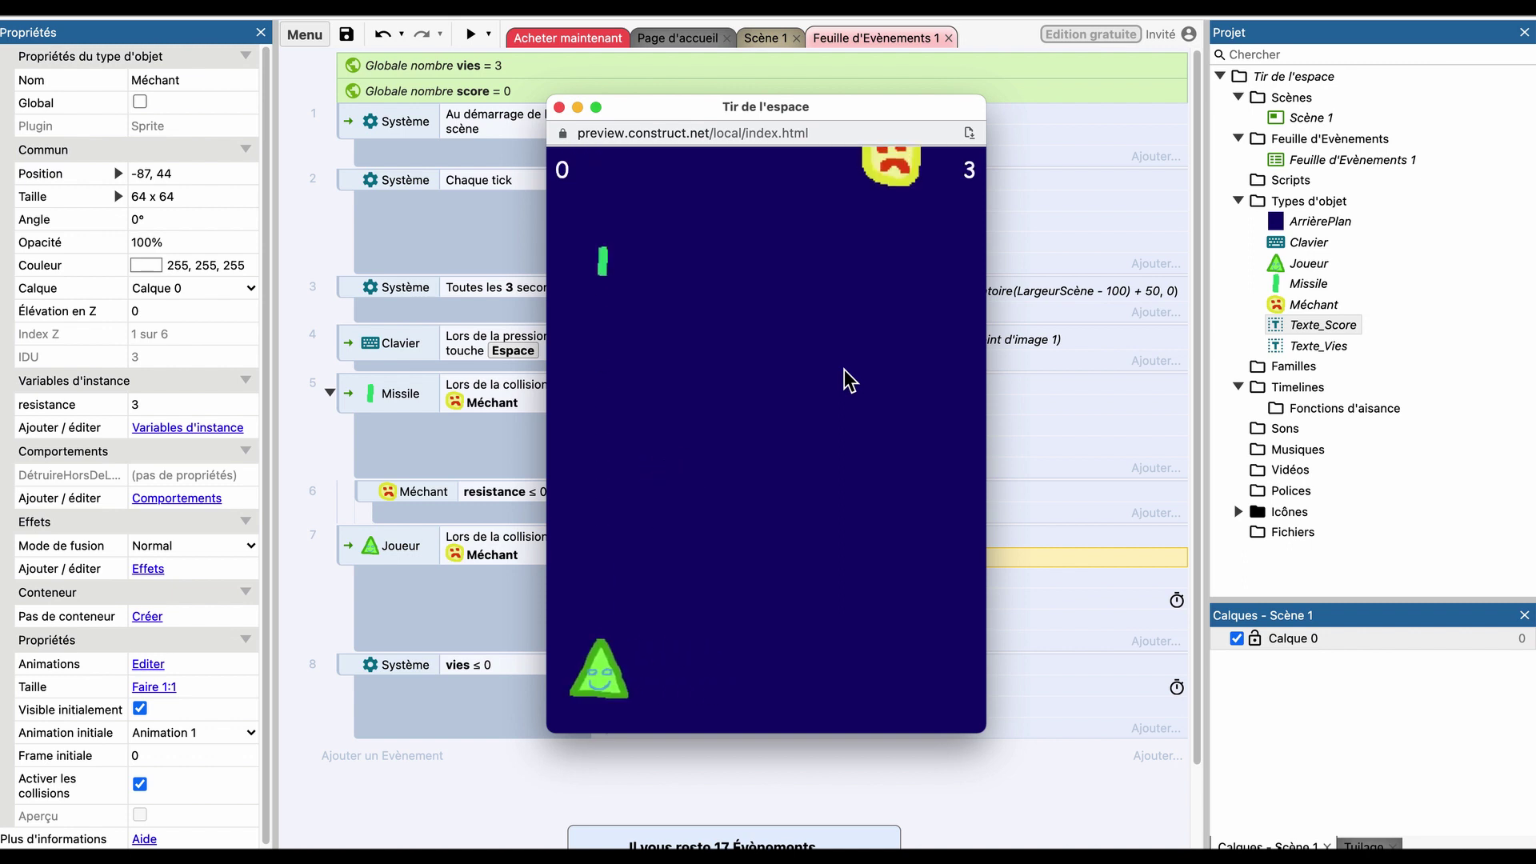
key(Right)
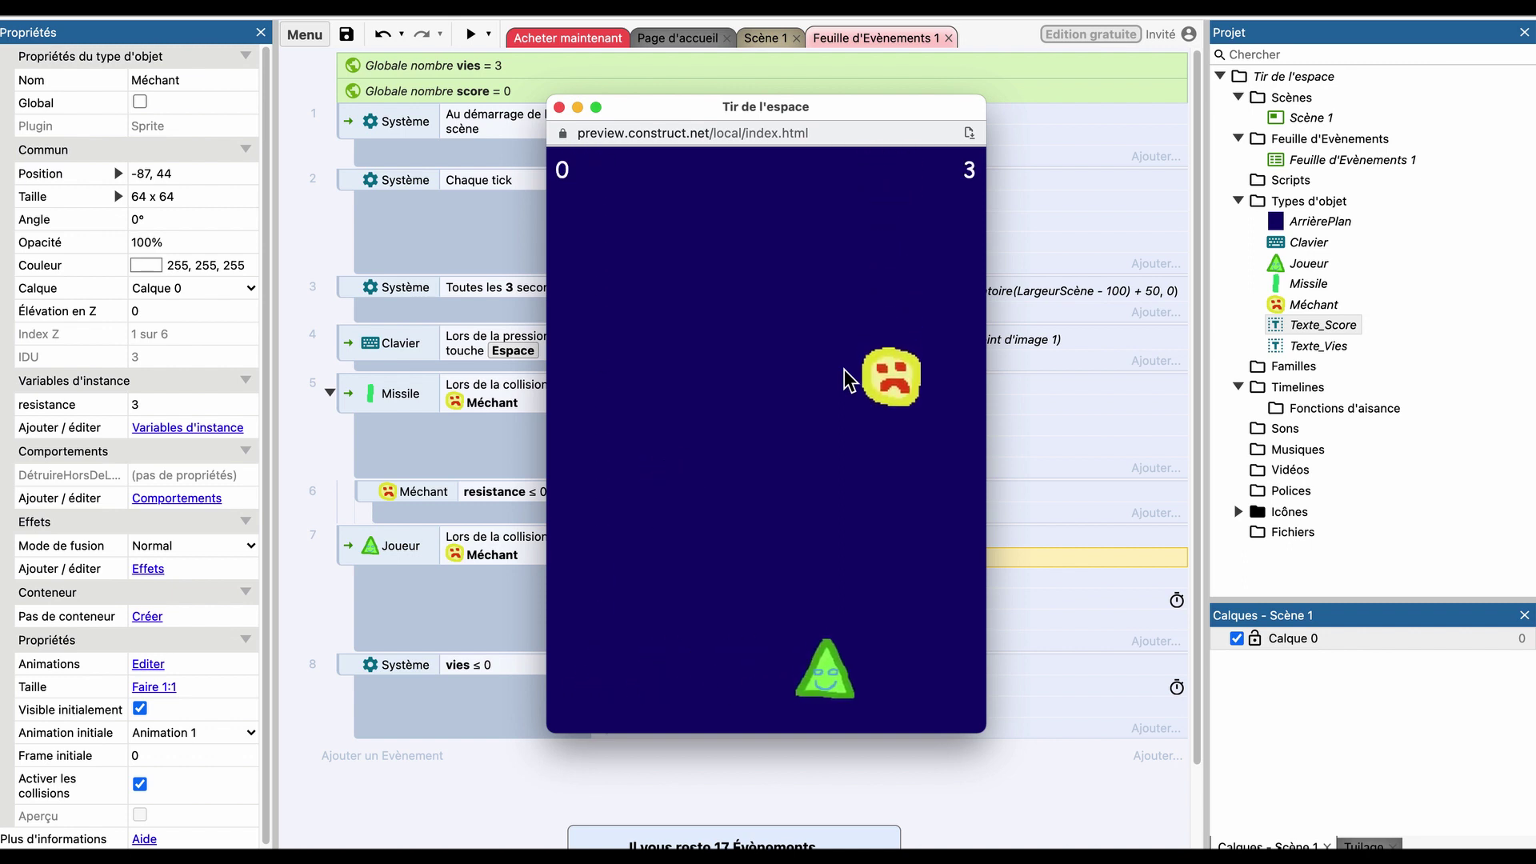
key(space)
key(space)
key(space)
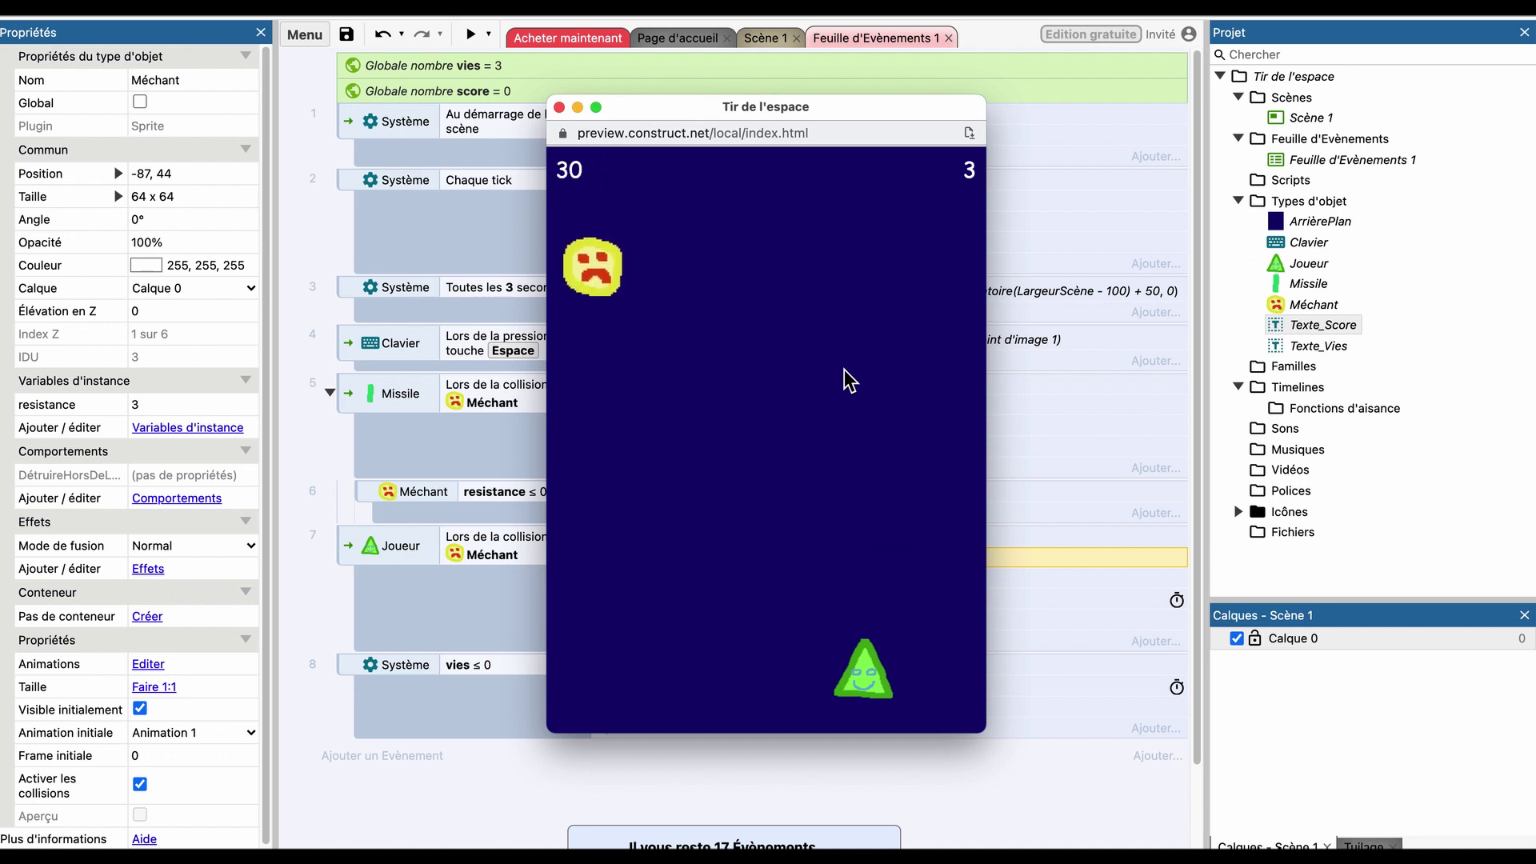
key(Left)
key(Left)
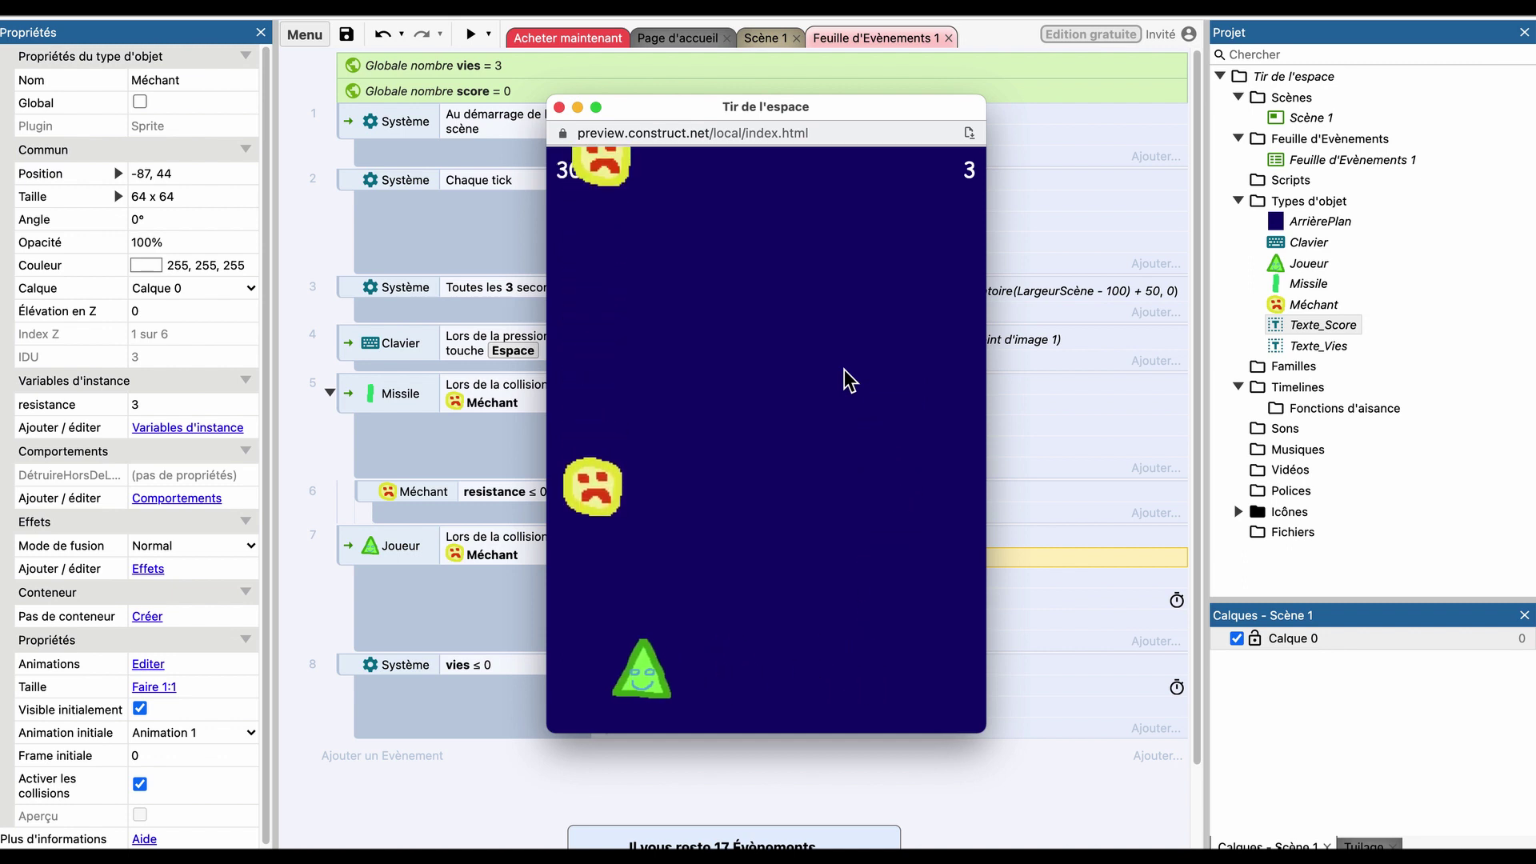
key(Left)
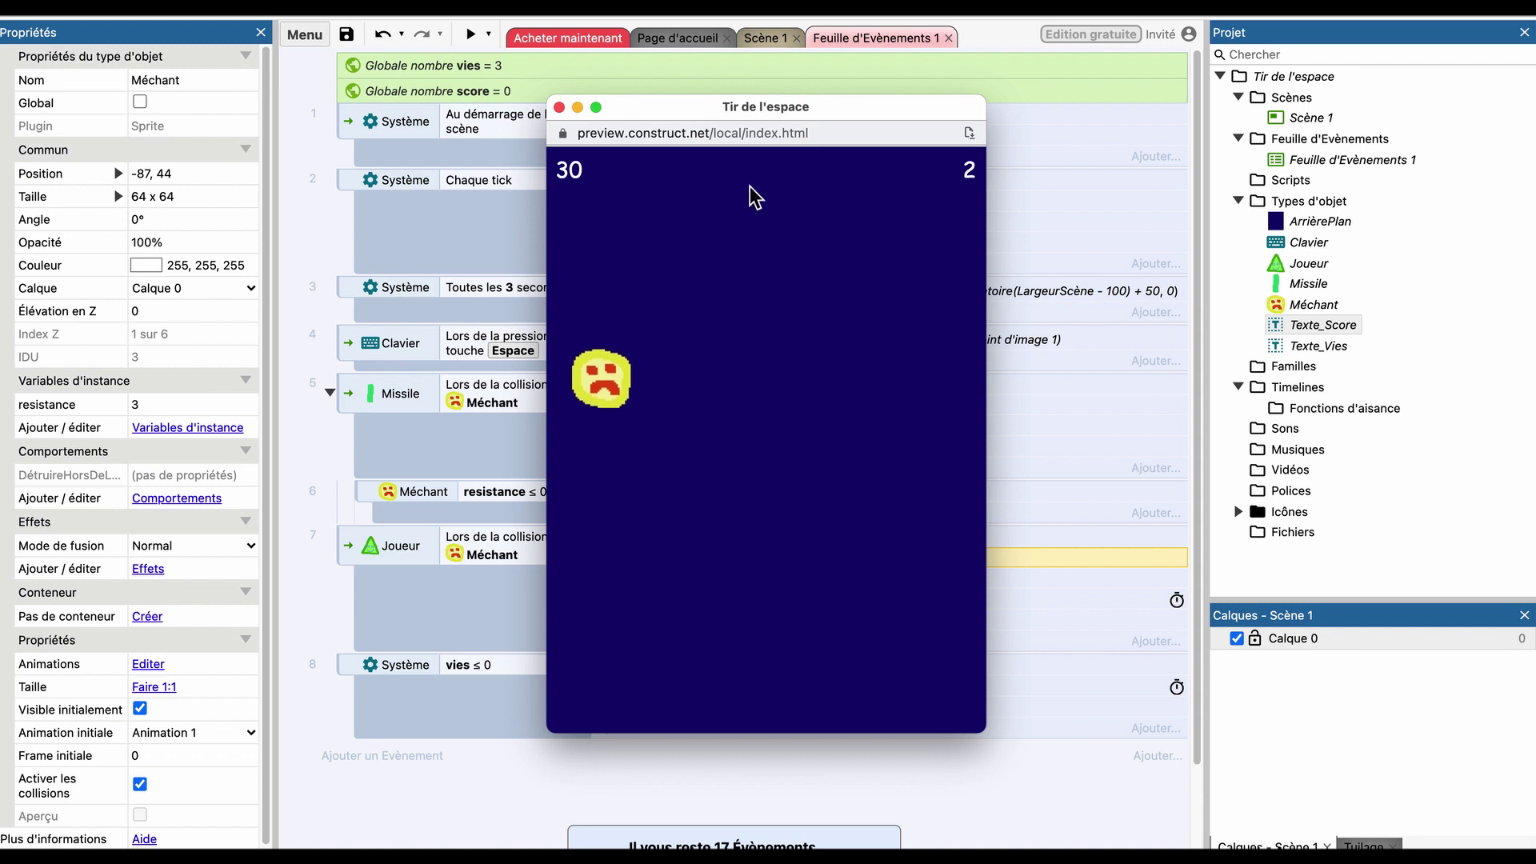
click(560, 112)
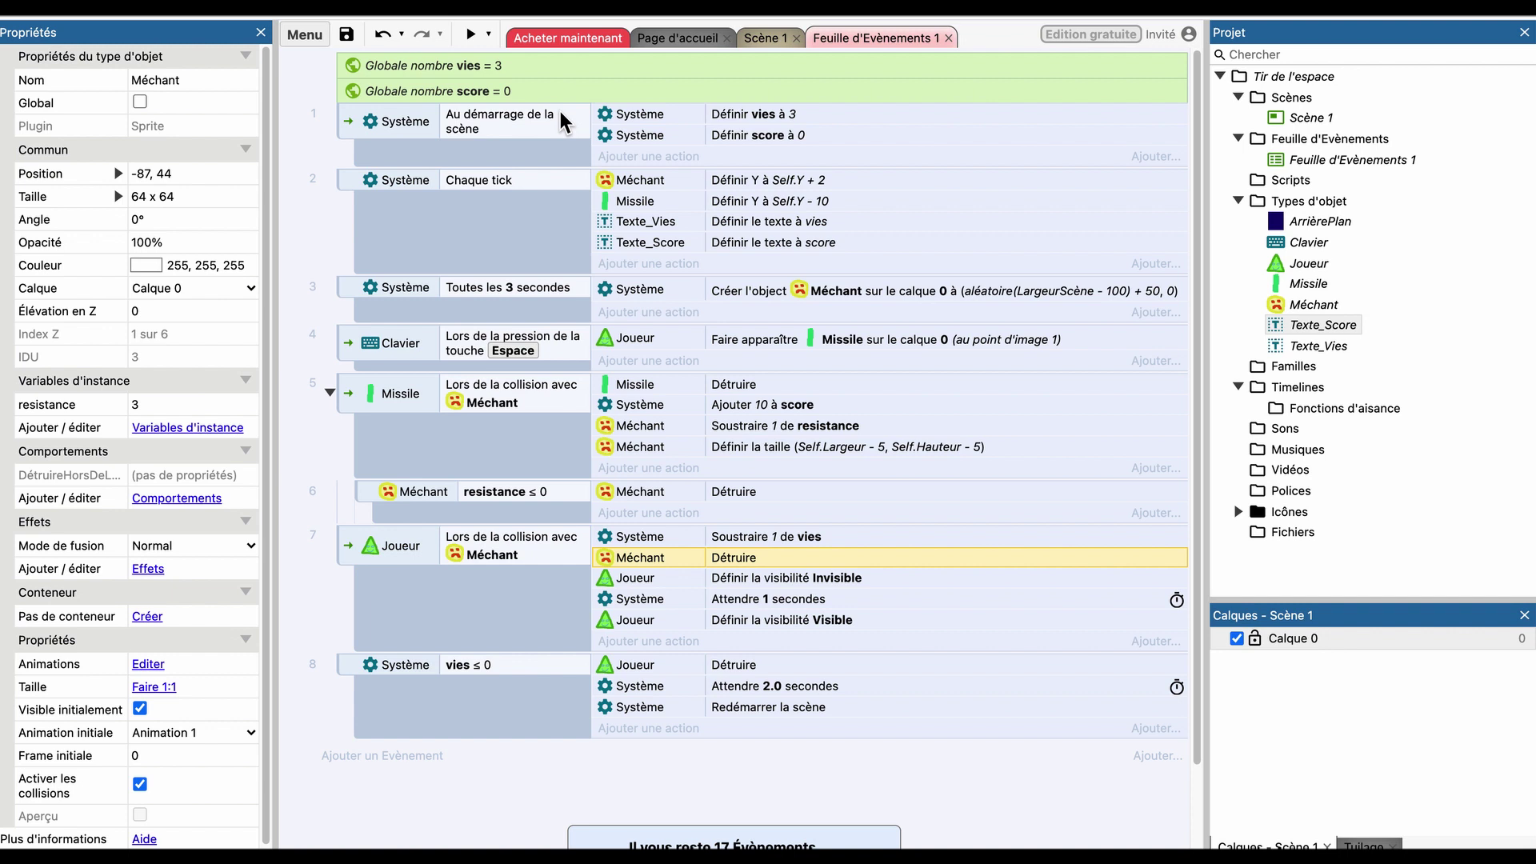
Insert a Particules object into Scène 1, placing it in the empty area left of the Méchant sprite.
click(767, 38)
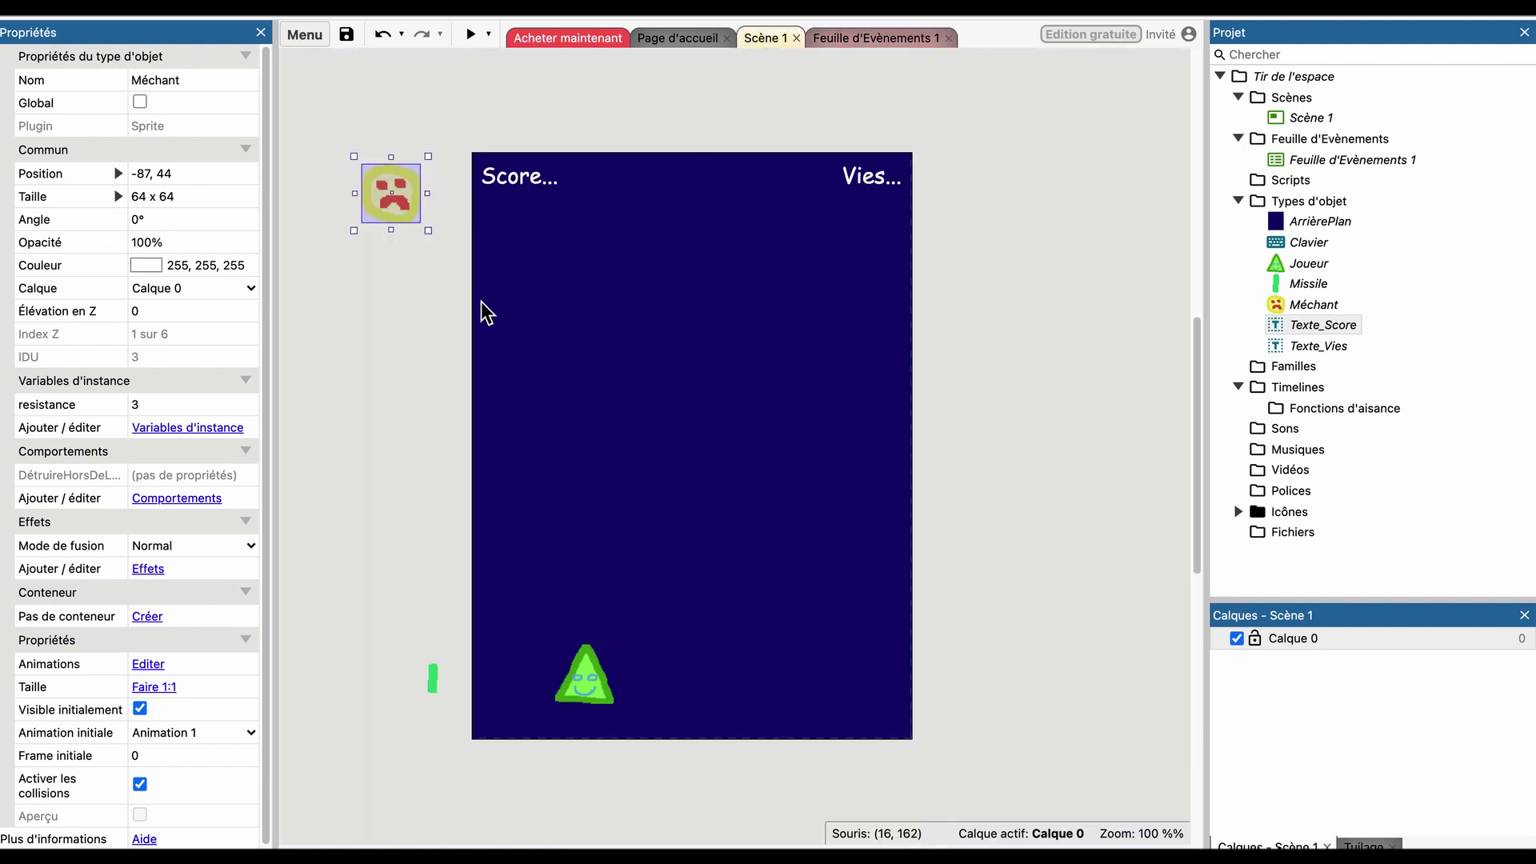
click(329, 339)
middle_drag(409, 408, 588, 390)
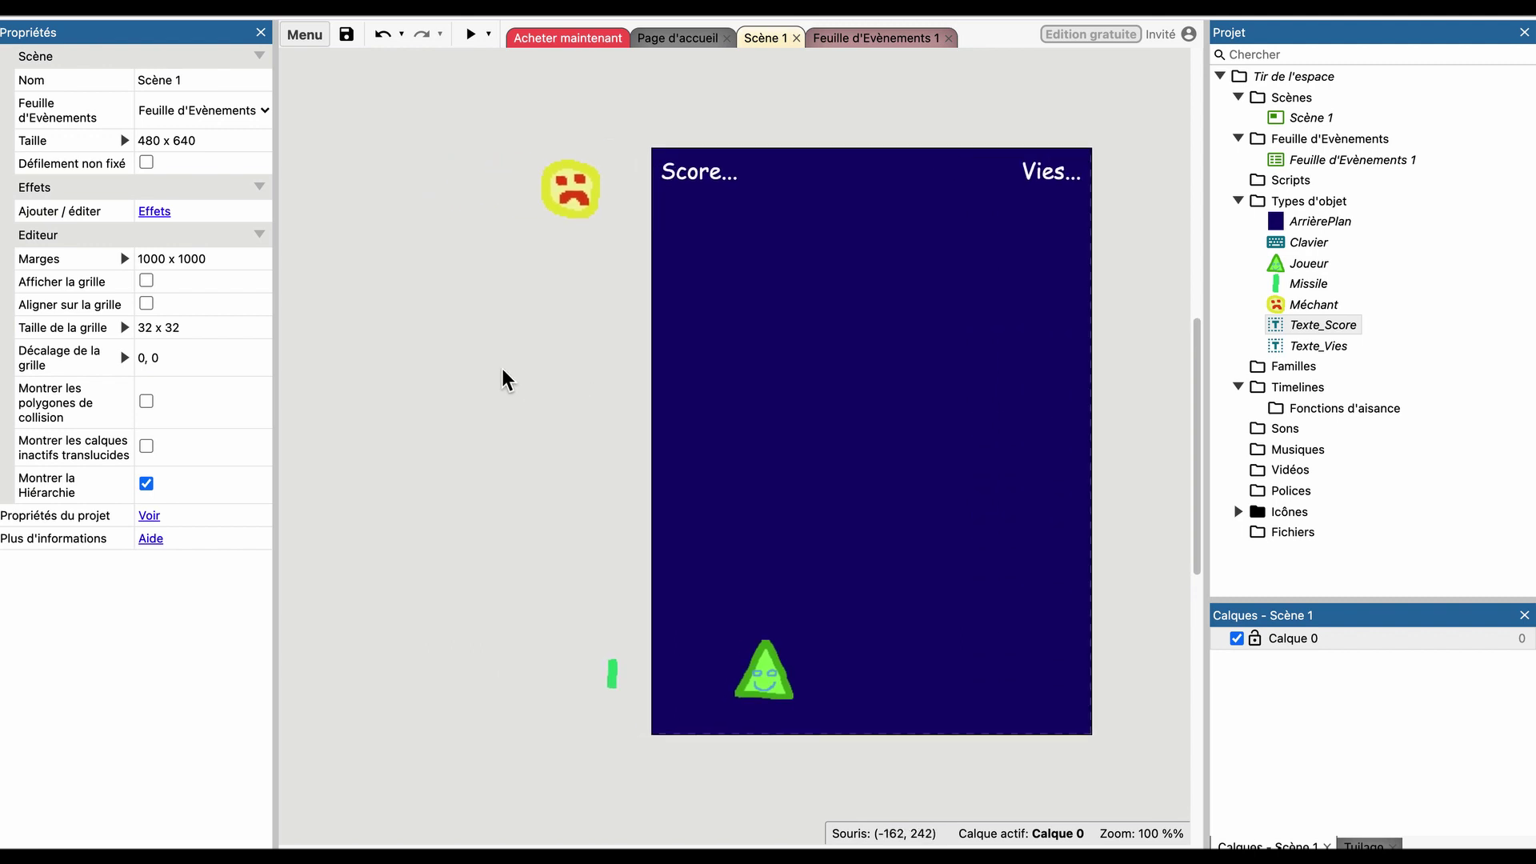
right_click(347, 230)
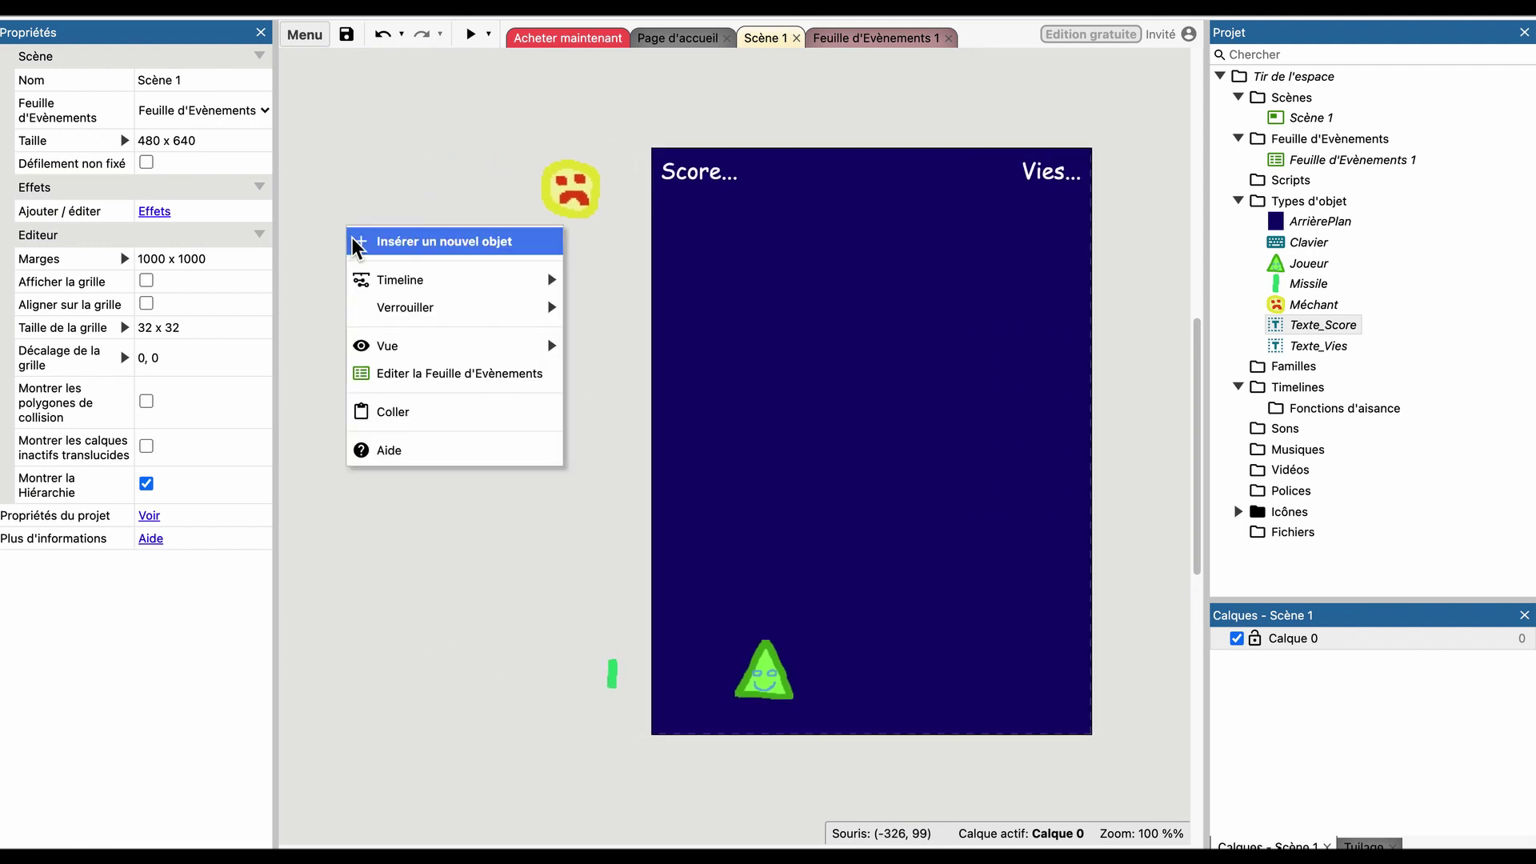
click(354, 242)
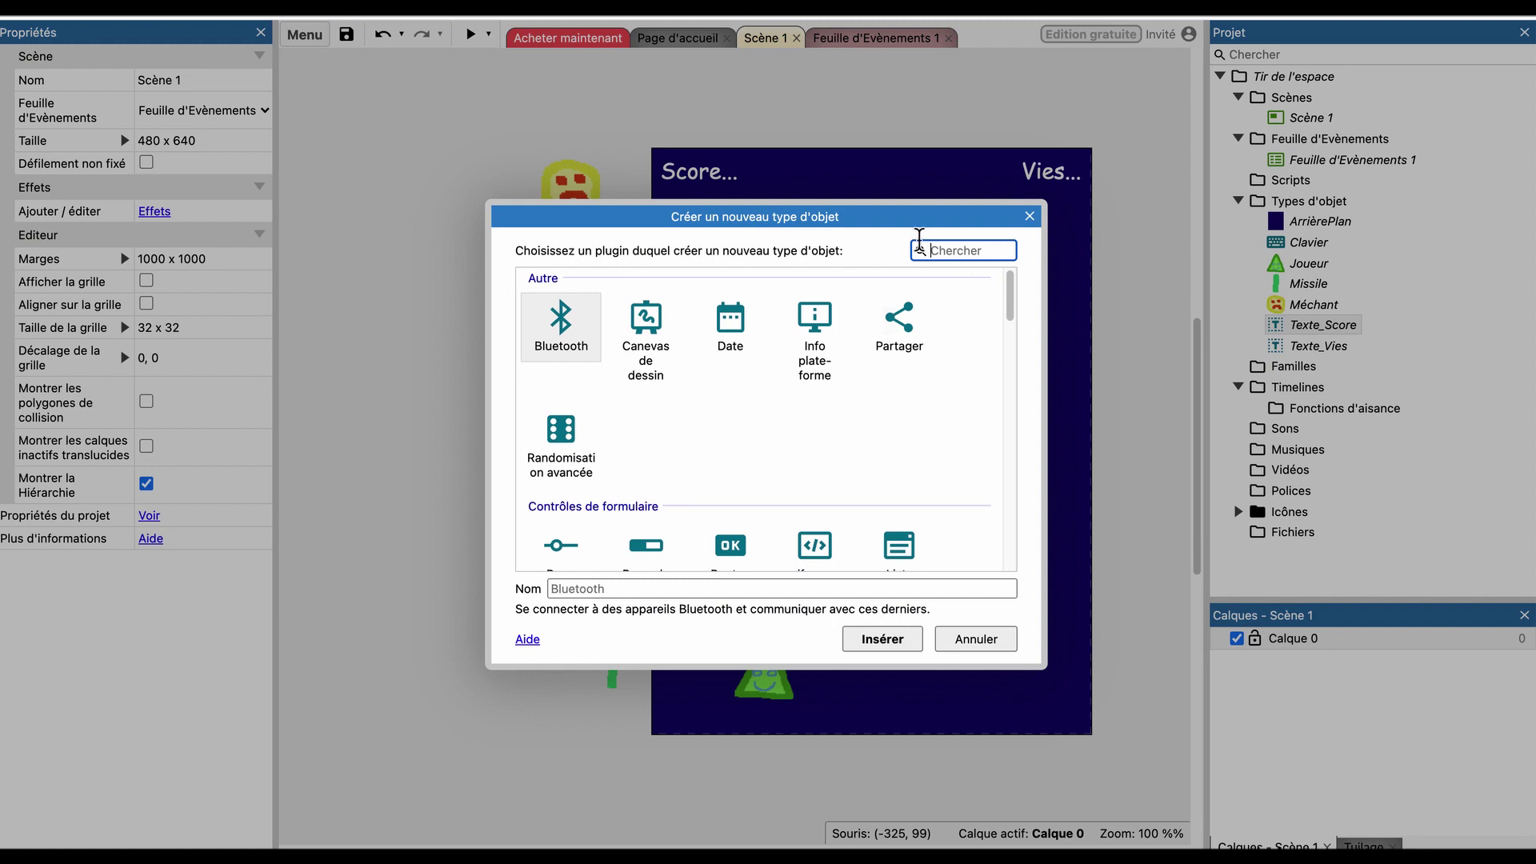
text(part)
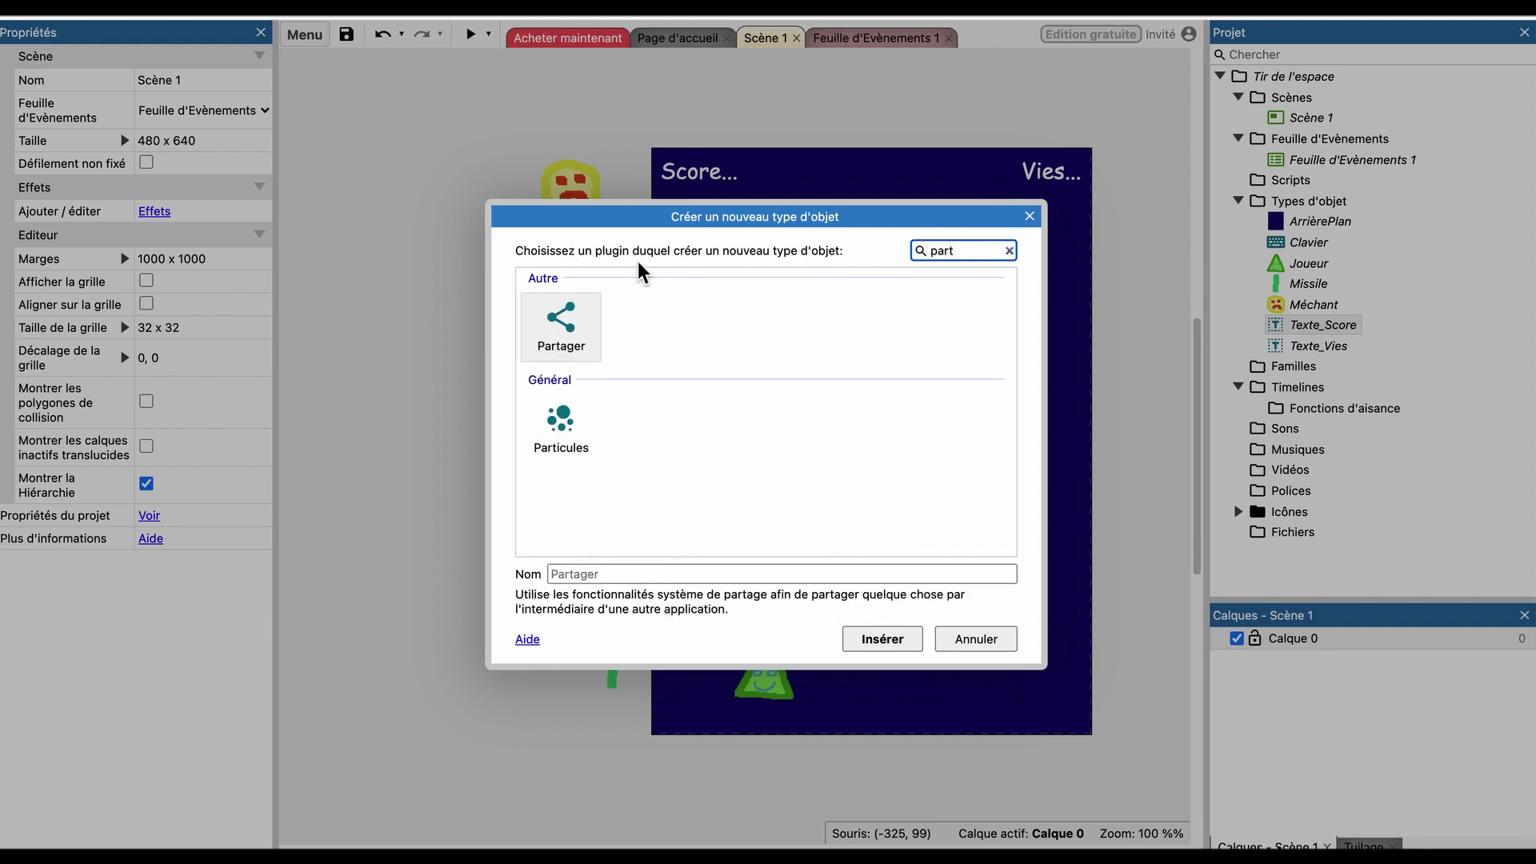
double_click(582, 437)
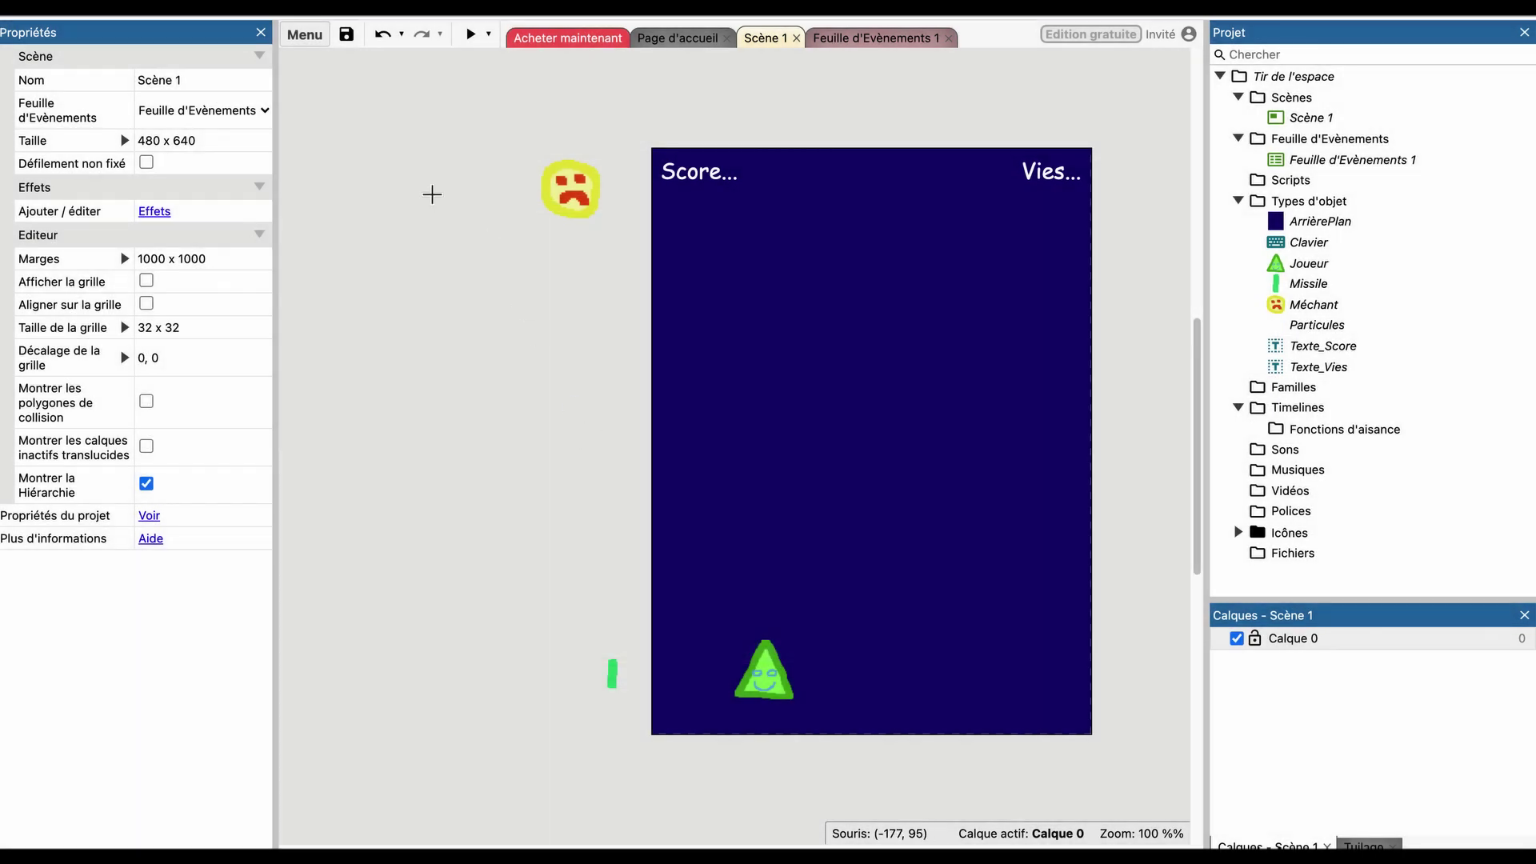
click(325, 166)
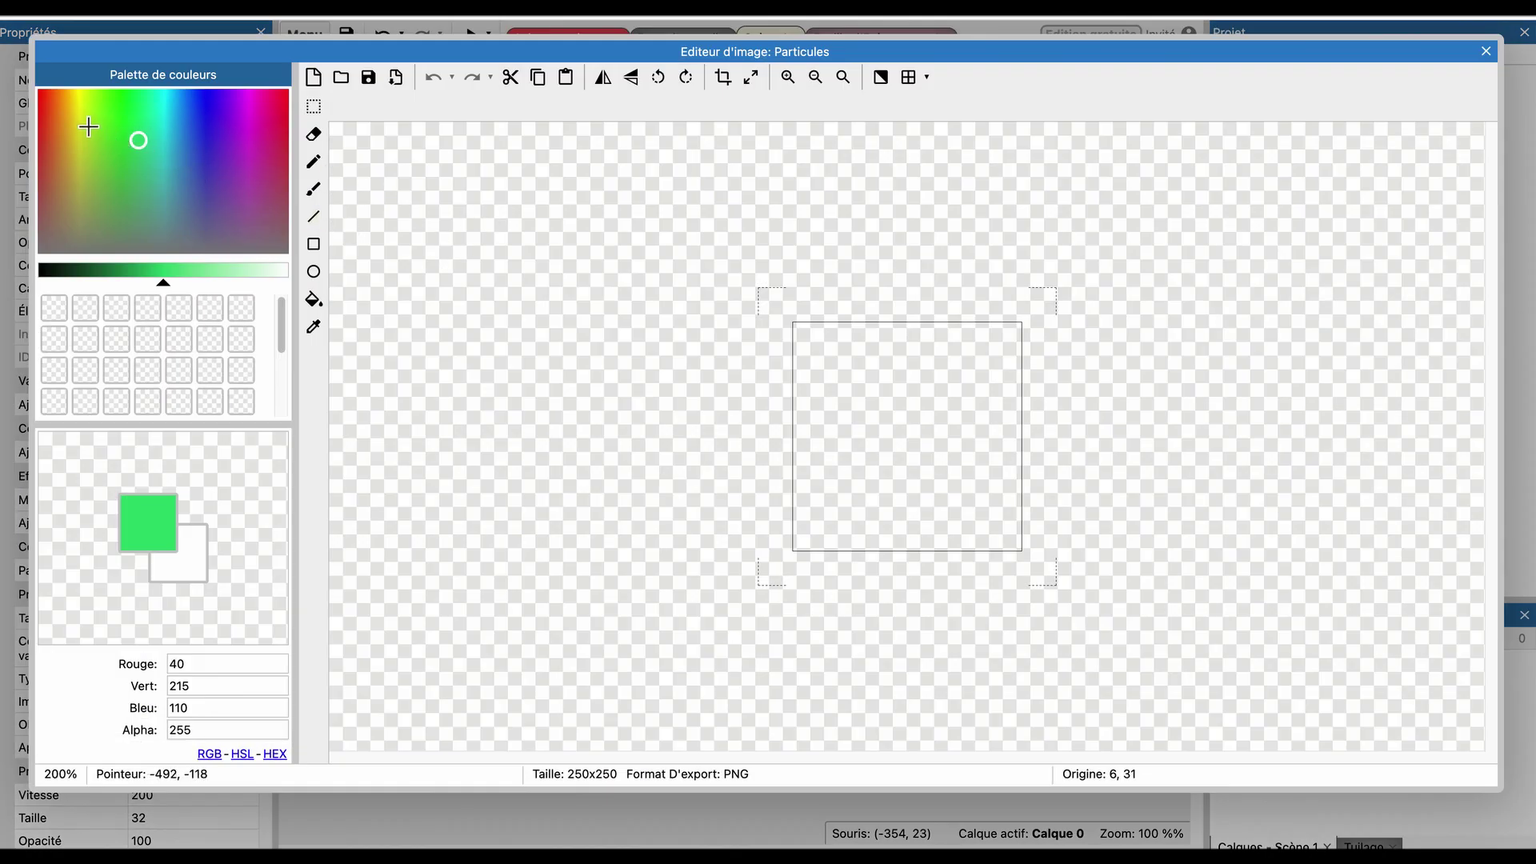
Draw a yellow blob about 71 × 79 px with the pencil in the Particules image and crop the canvas to it.
click(78, 105)
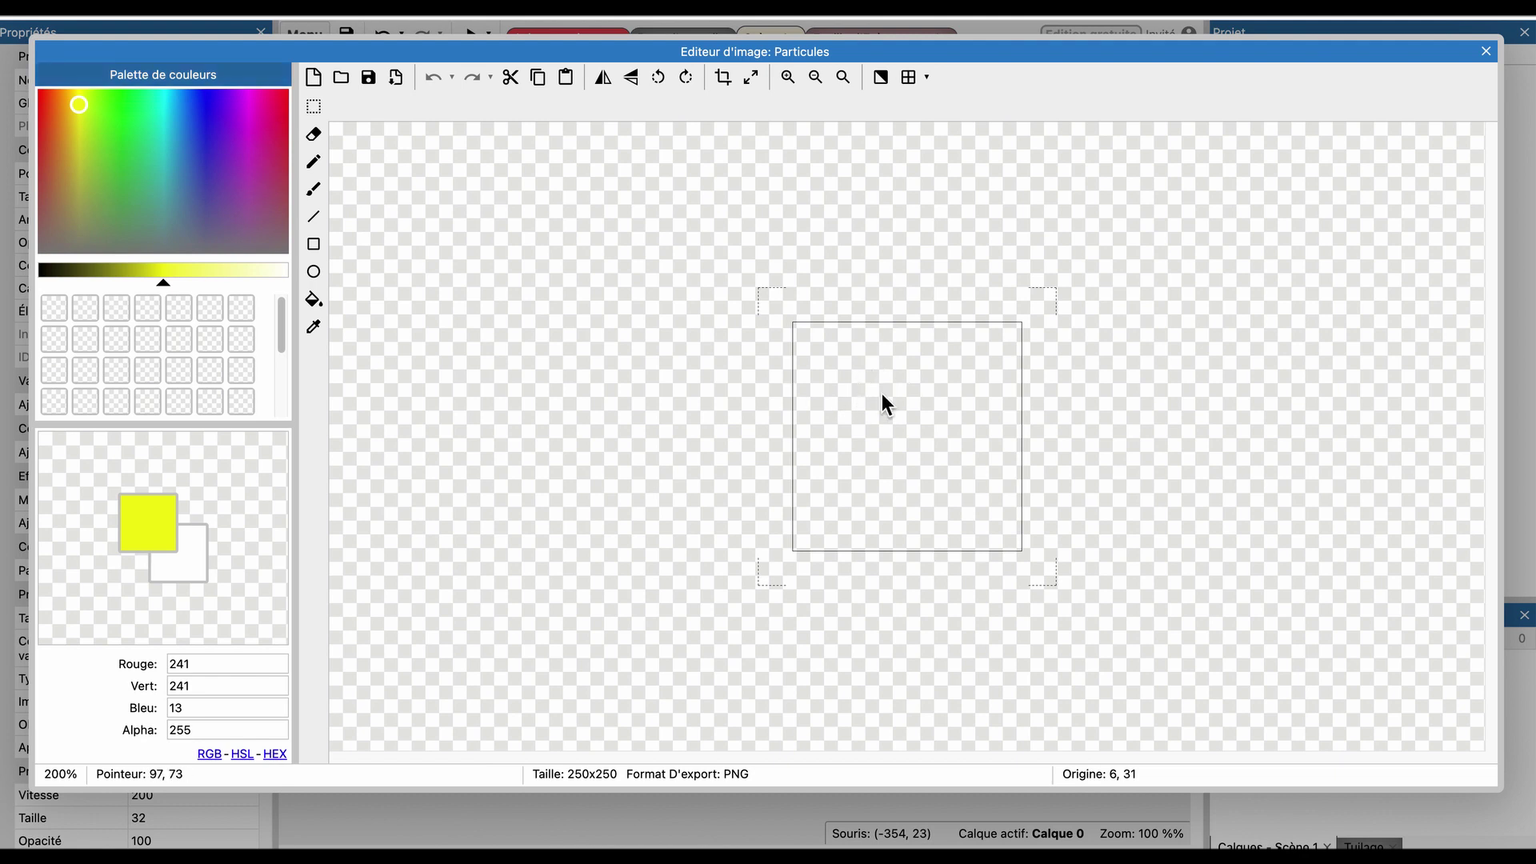
click(316, 160)
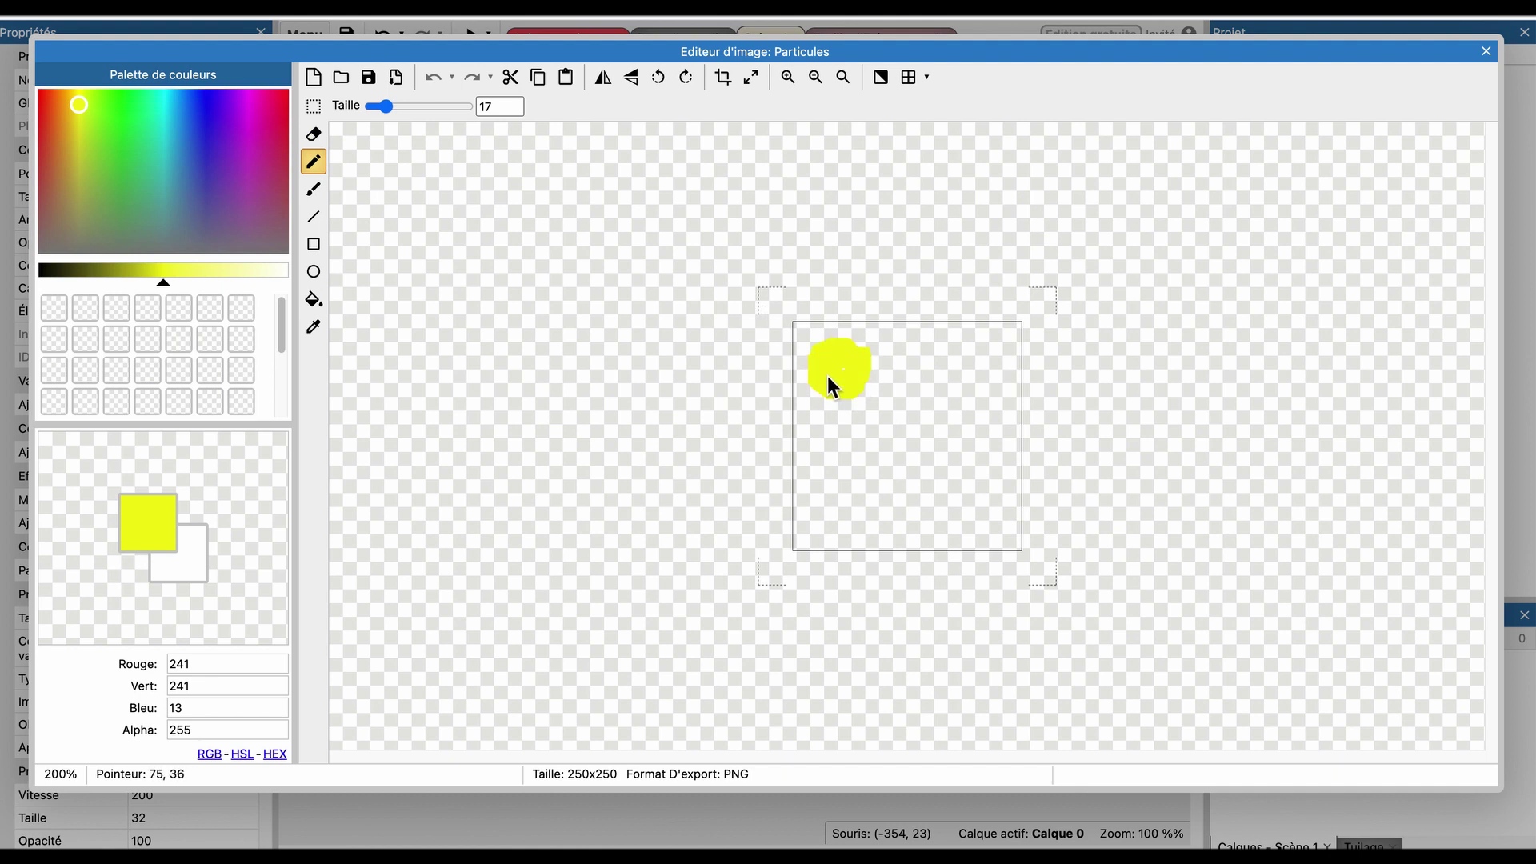
click(723, 78)
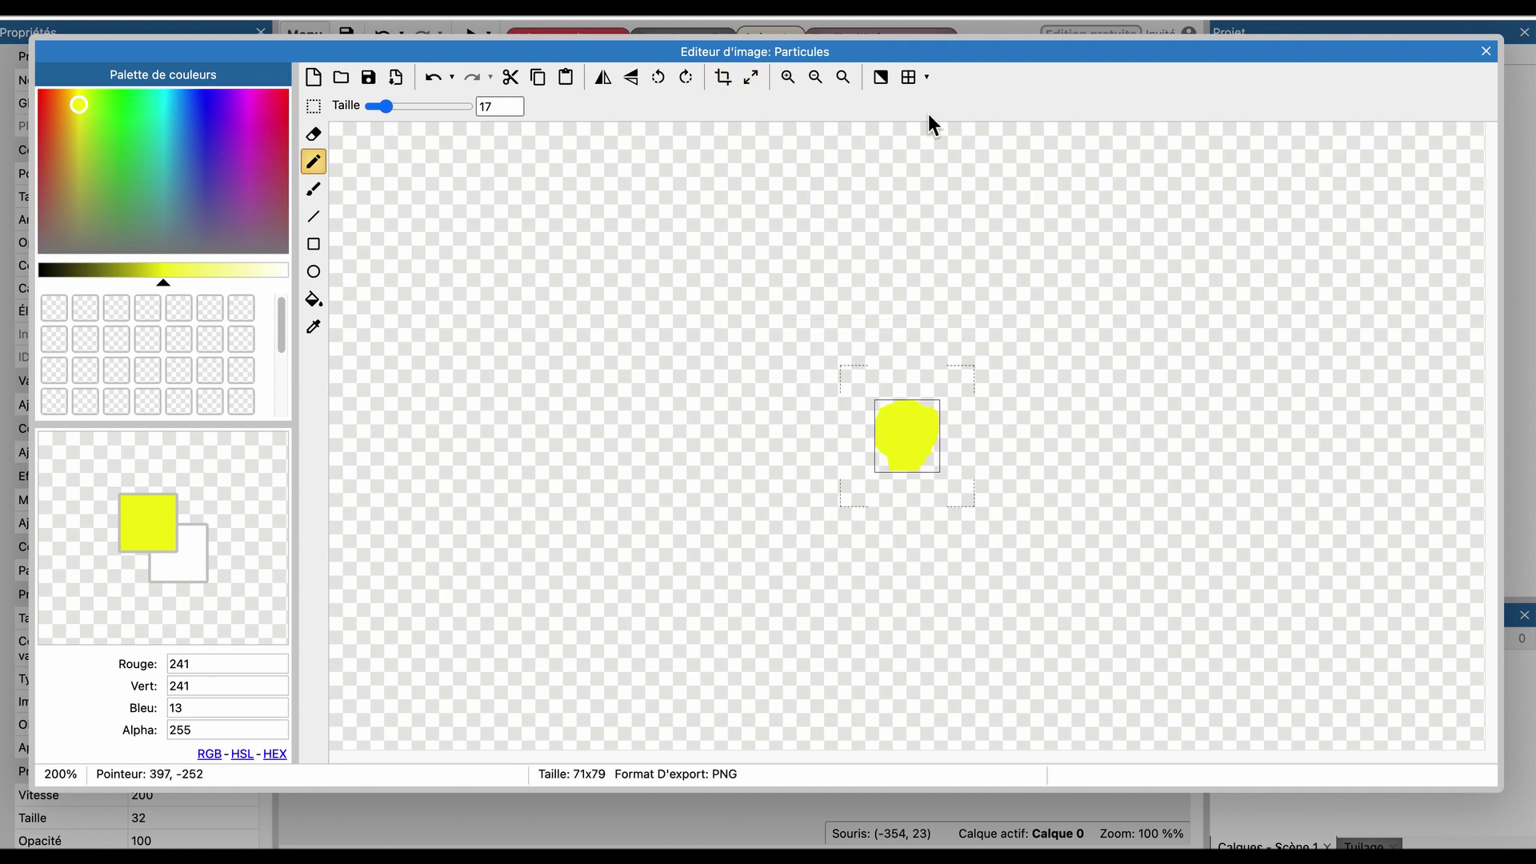
Resize the Particules image to 20 pixels wide with the aspect ratio kept, and close the image editor.
click(751, 78)
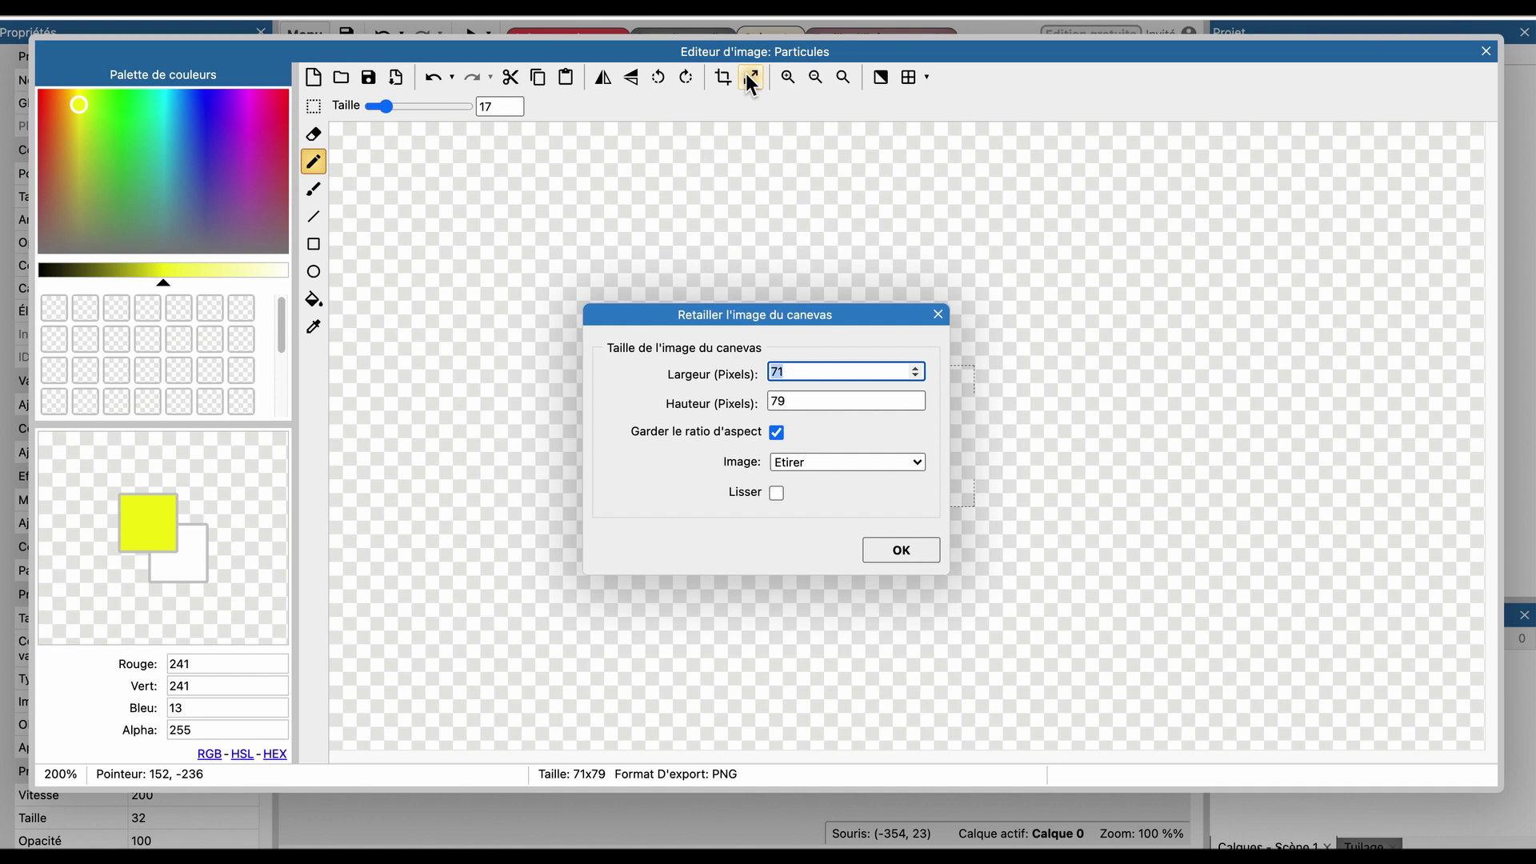
text(20)
key(Tab)
click(880, 550)
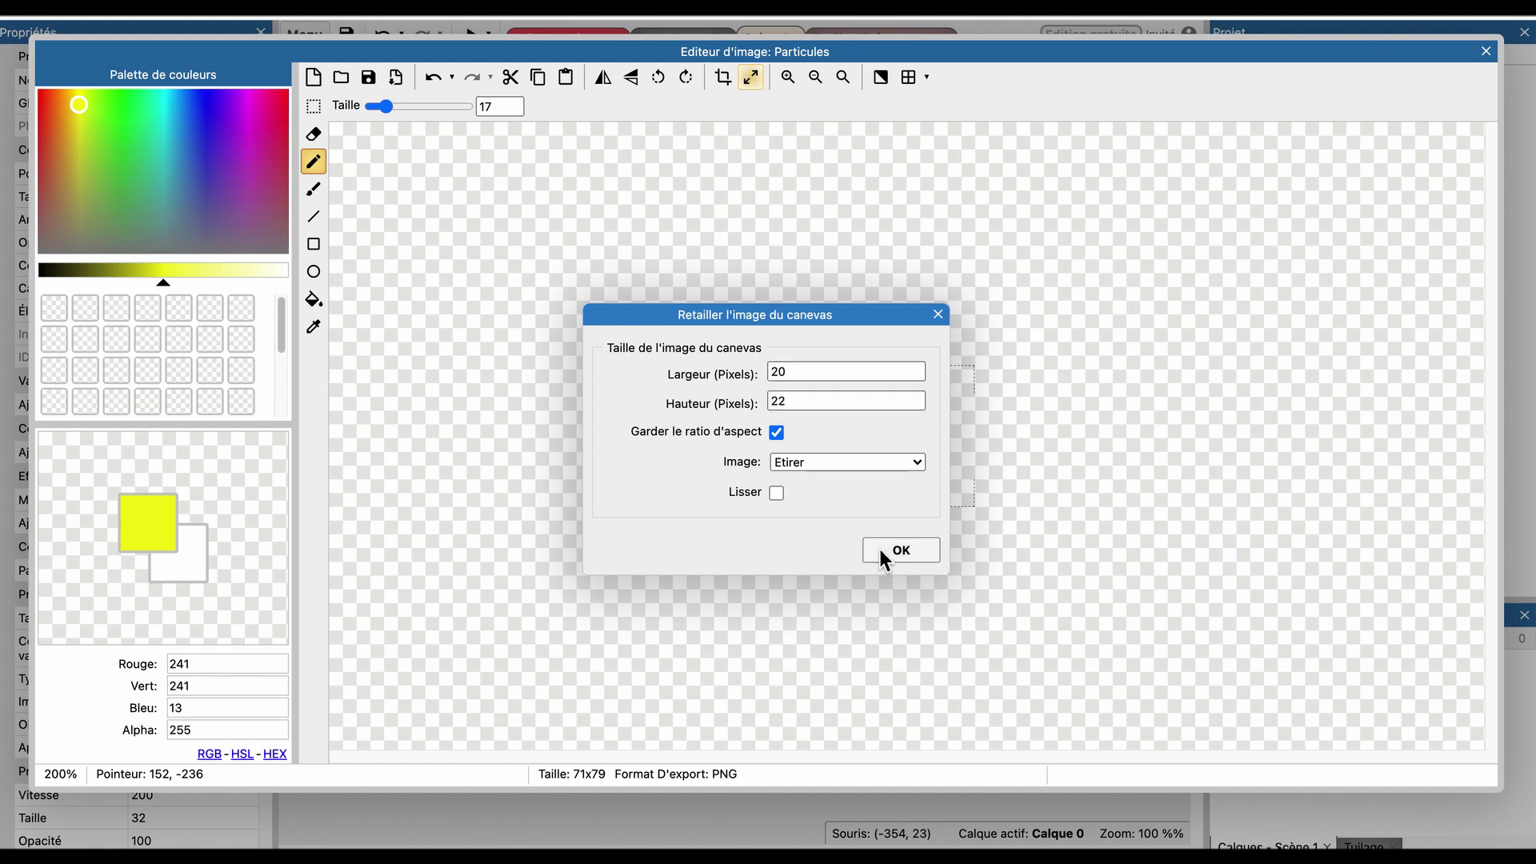
click(1486, 52)
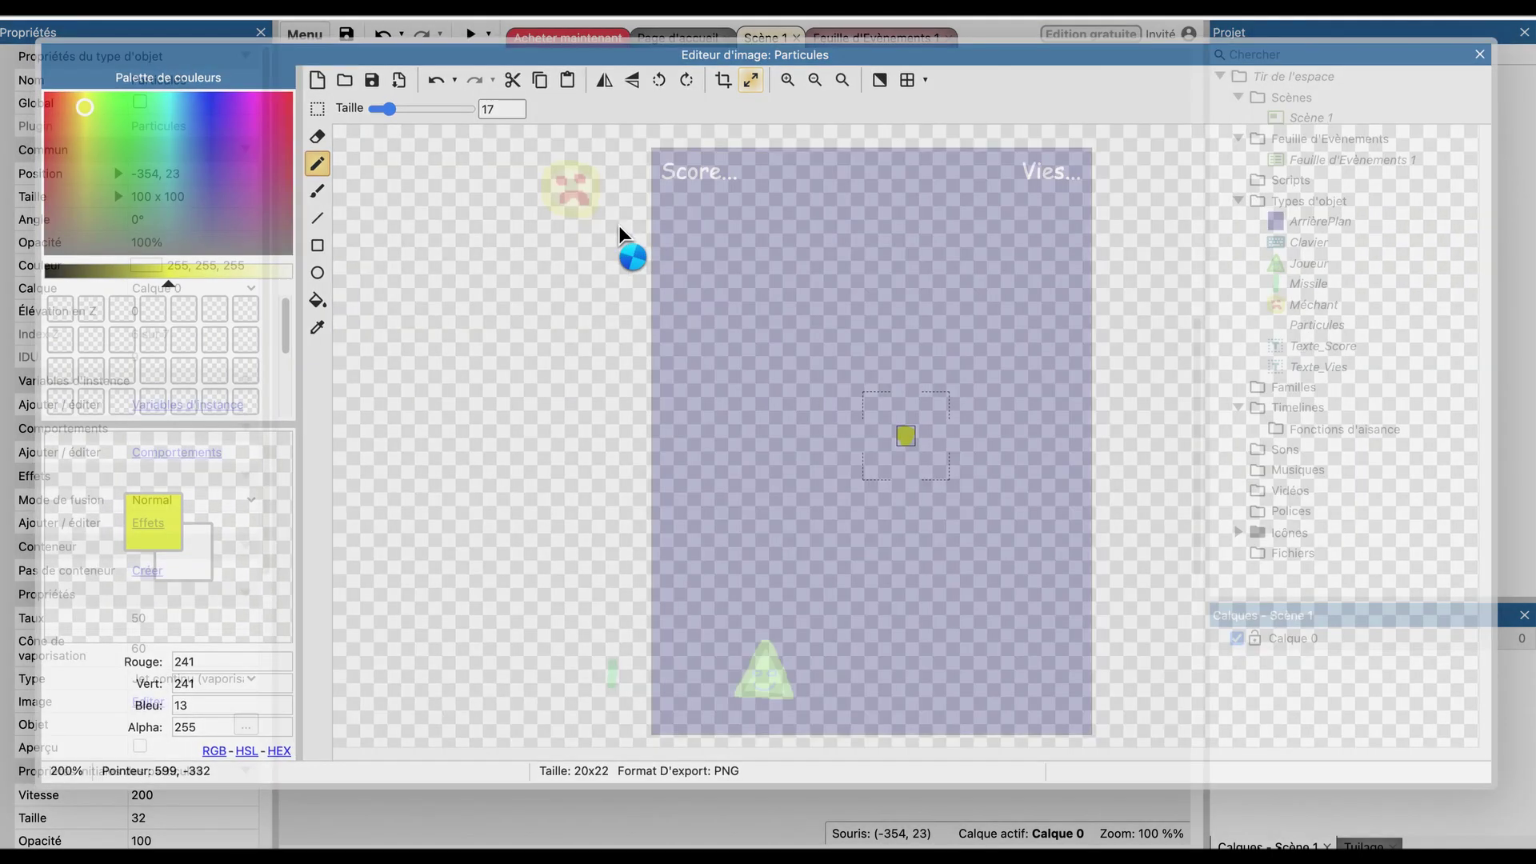
Move the Particules object inside the scene to about 50, 163, preview the game to check the emission, and close the preview.
drag(400, 188, 771, 315)
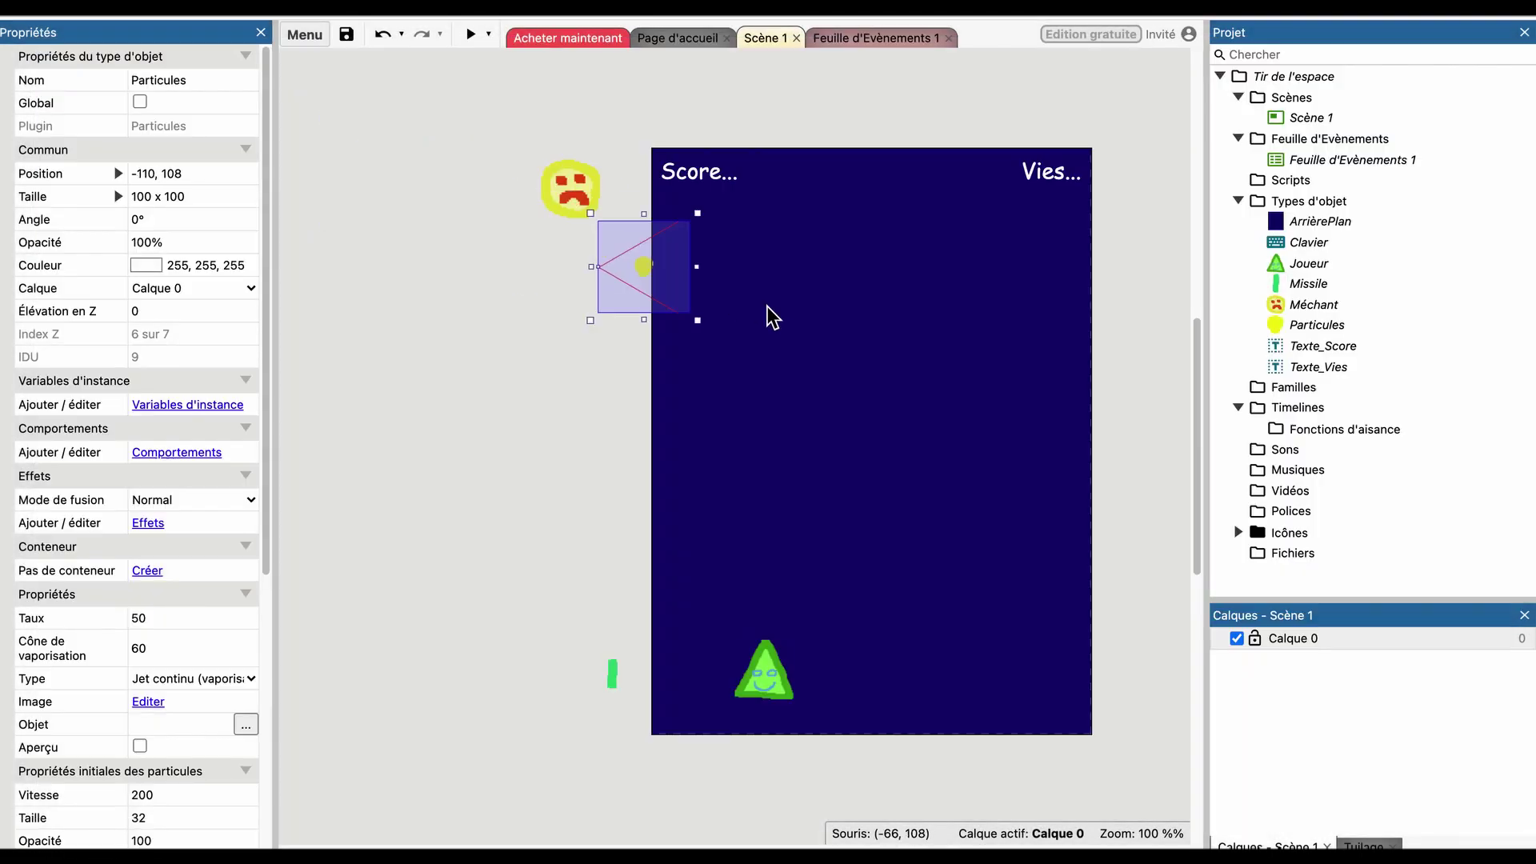
click(470, 34)
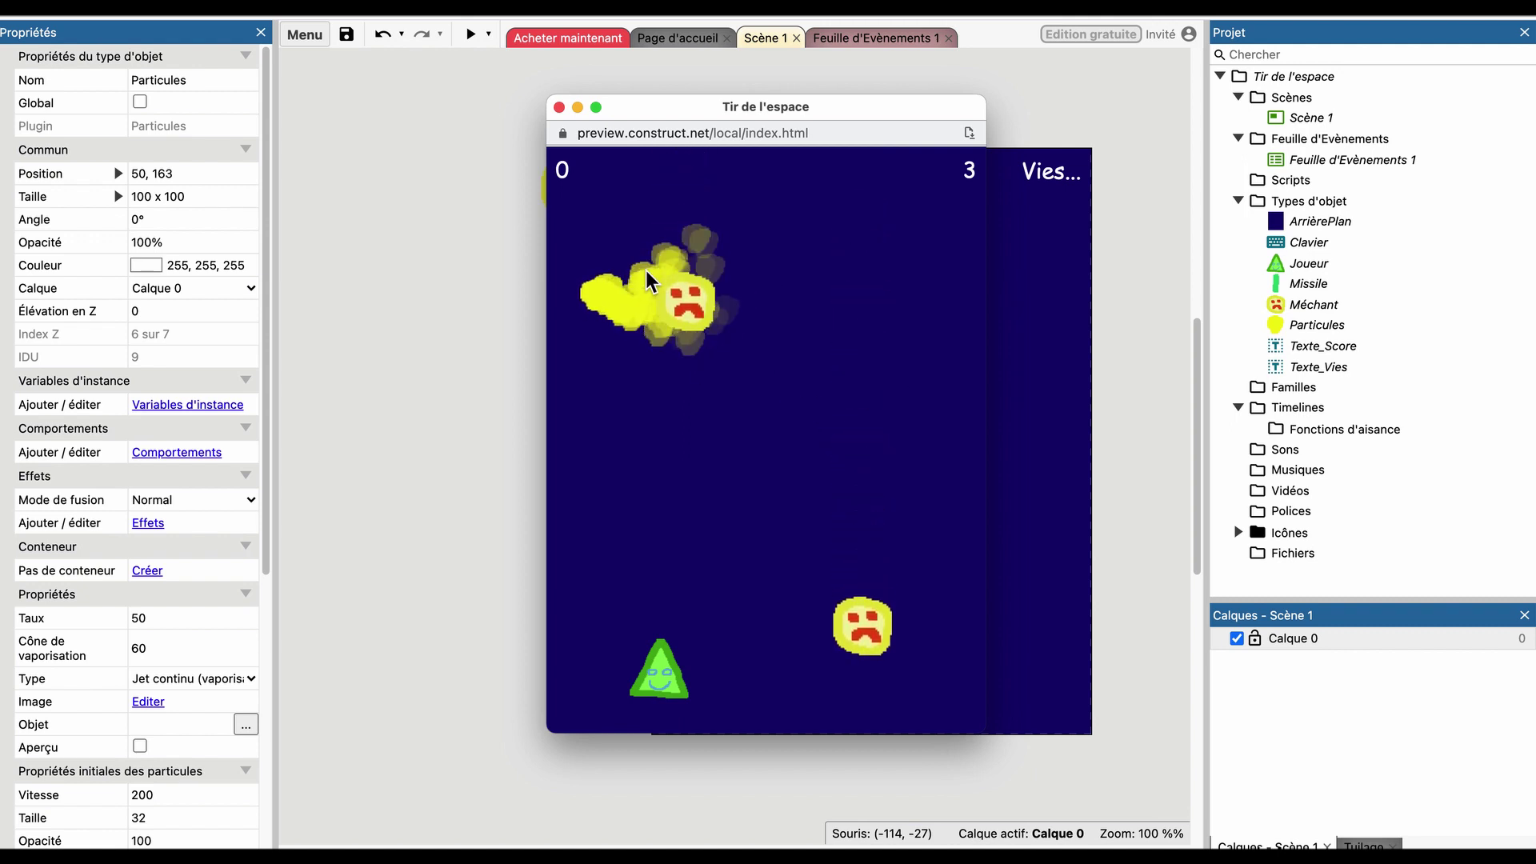
click(559, 107)
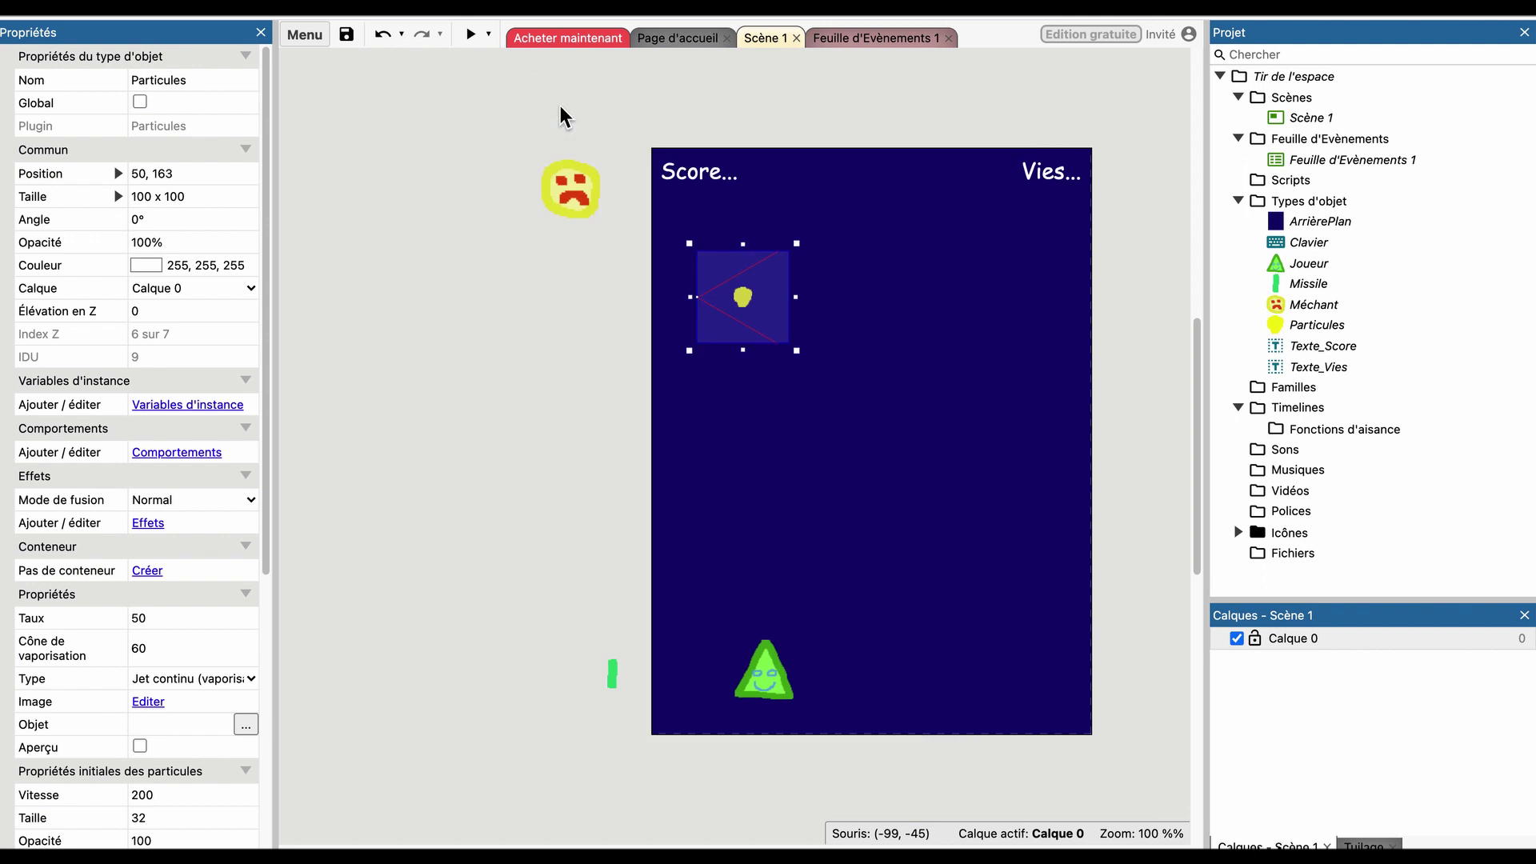
Set the Particules object's Cône de vaporisation to 360 and its Type to One-shot.
scroll(203, 392, down, 5)
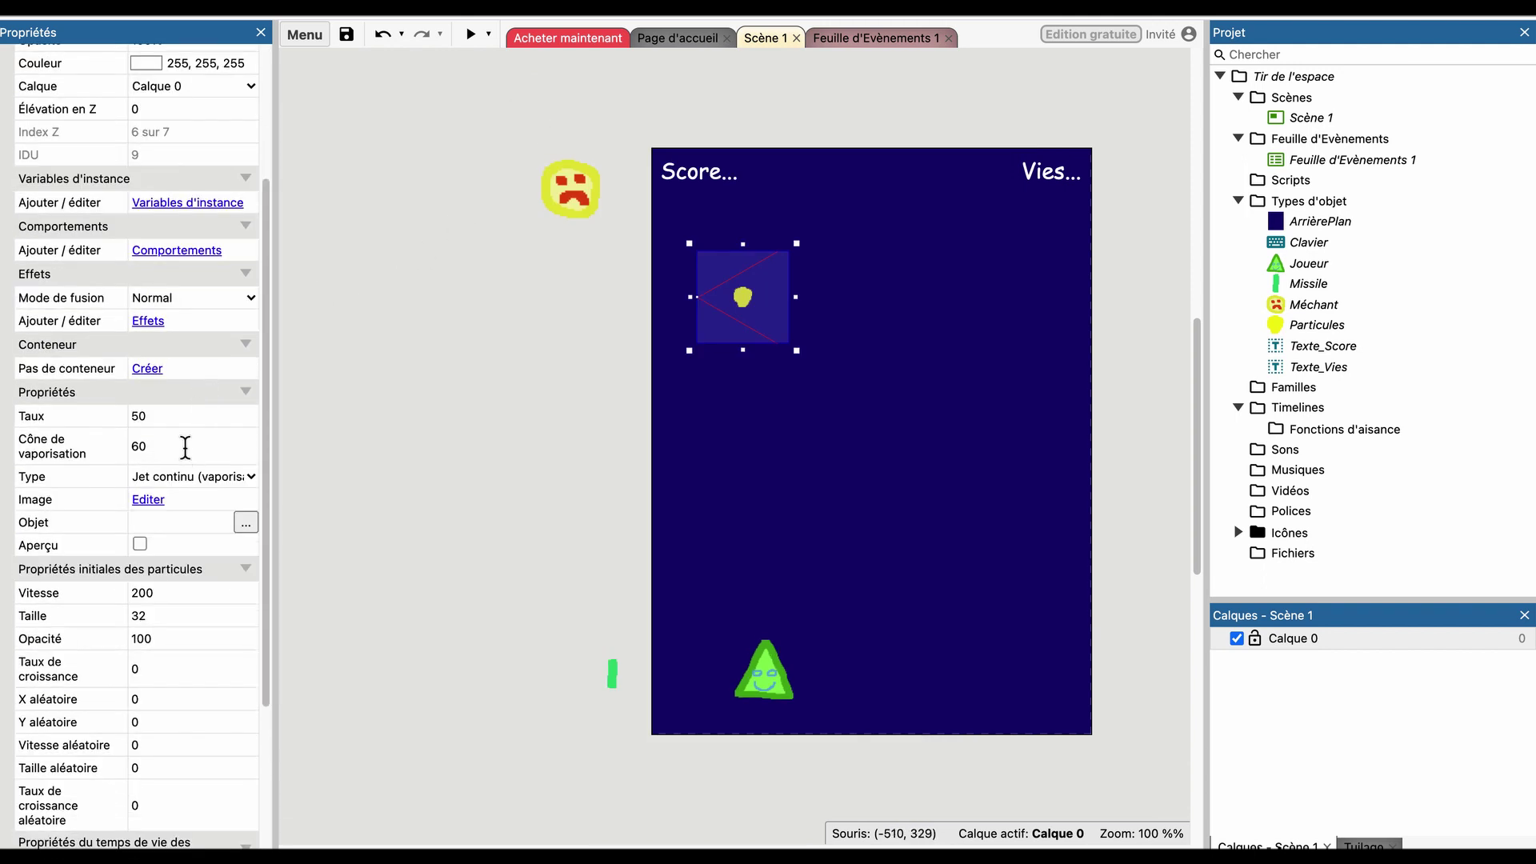
click(184, 447)
scroll(204, 480, down, 1)
scroll(224, 456, down, 5)
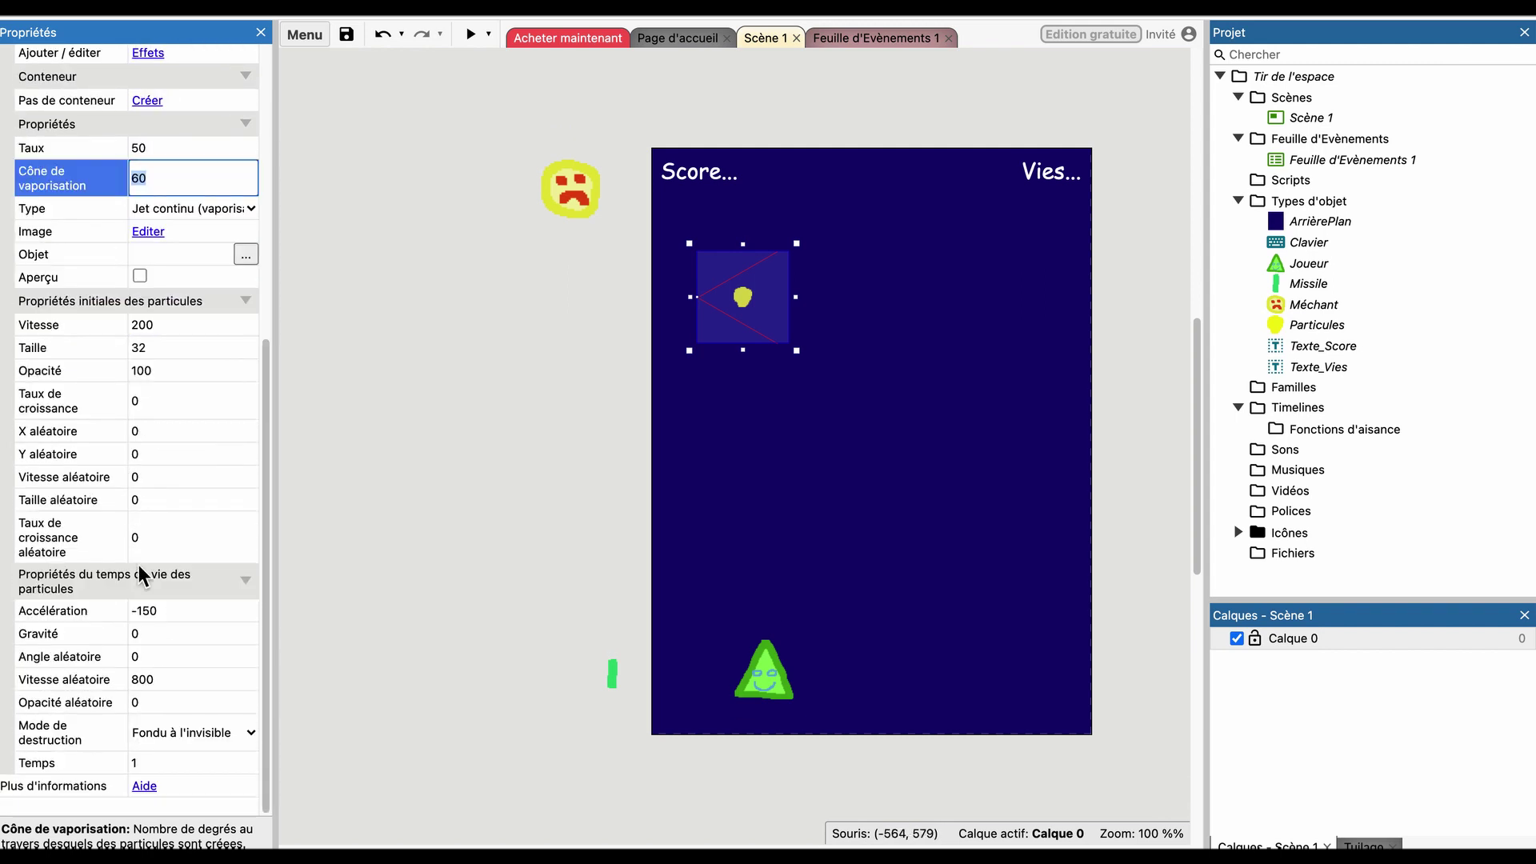
scroll(144, 391, up, 1)
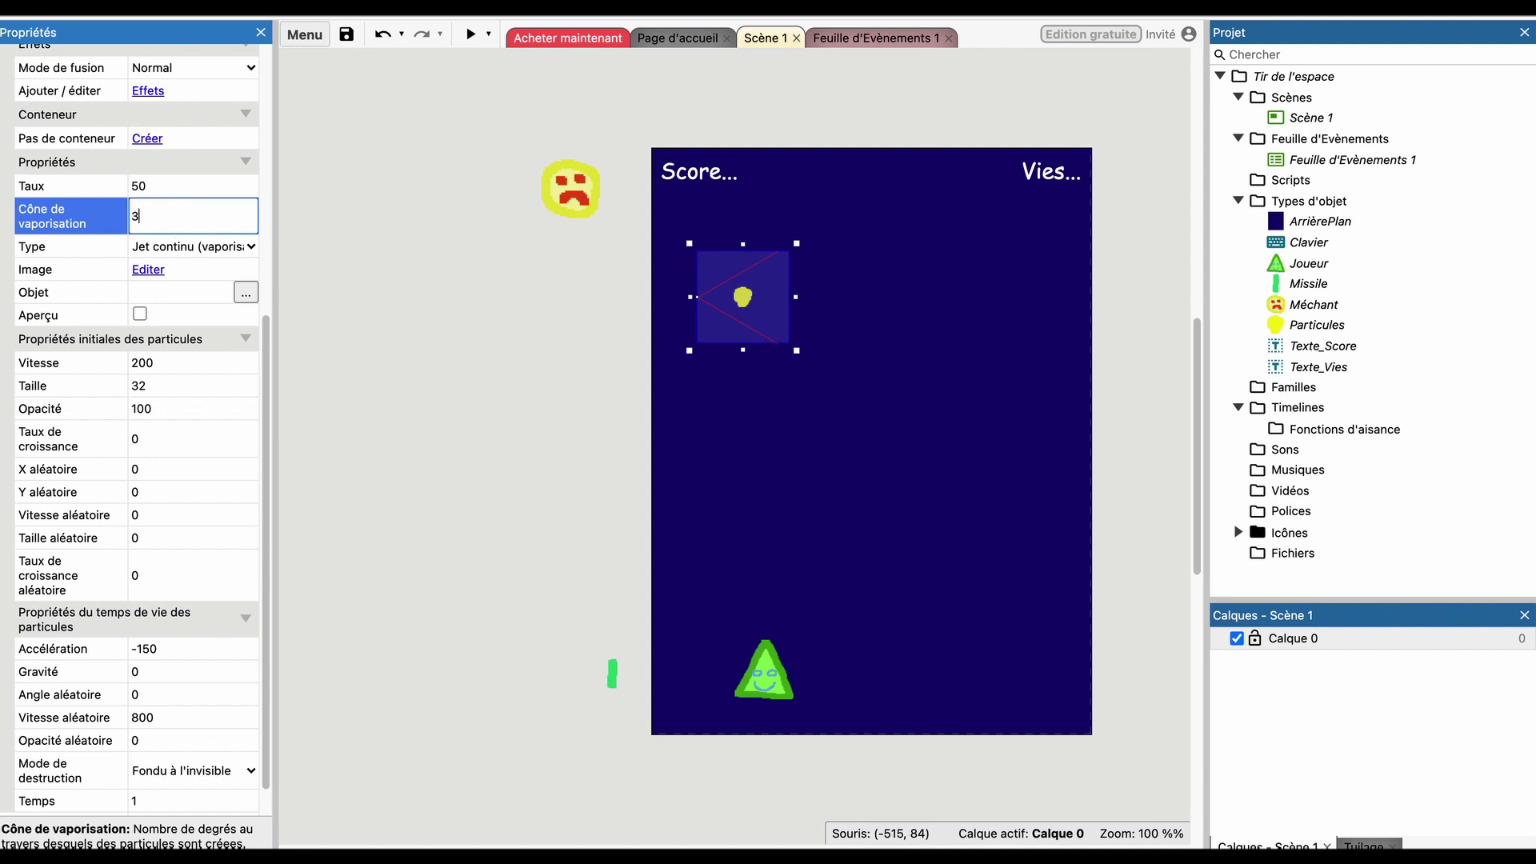
key(Tab)
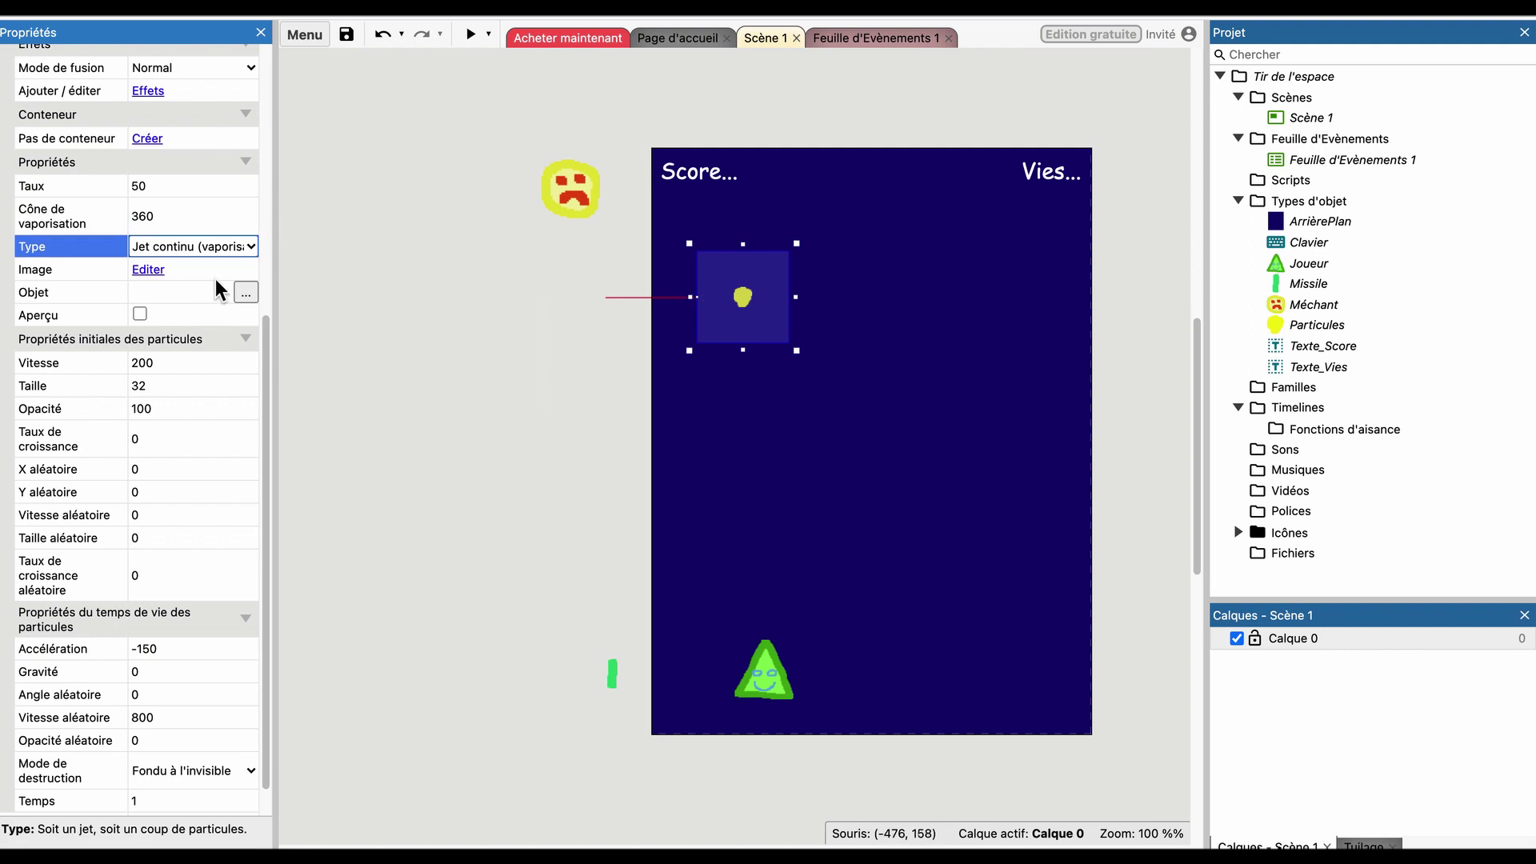
click(214, 249)
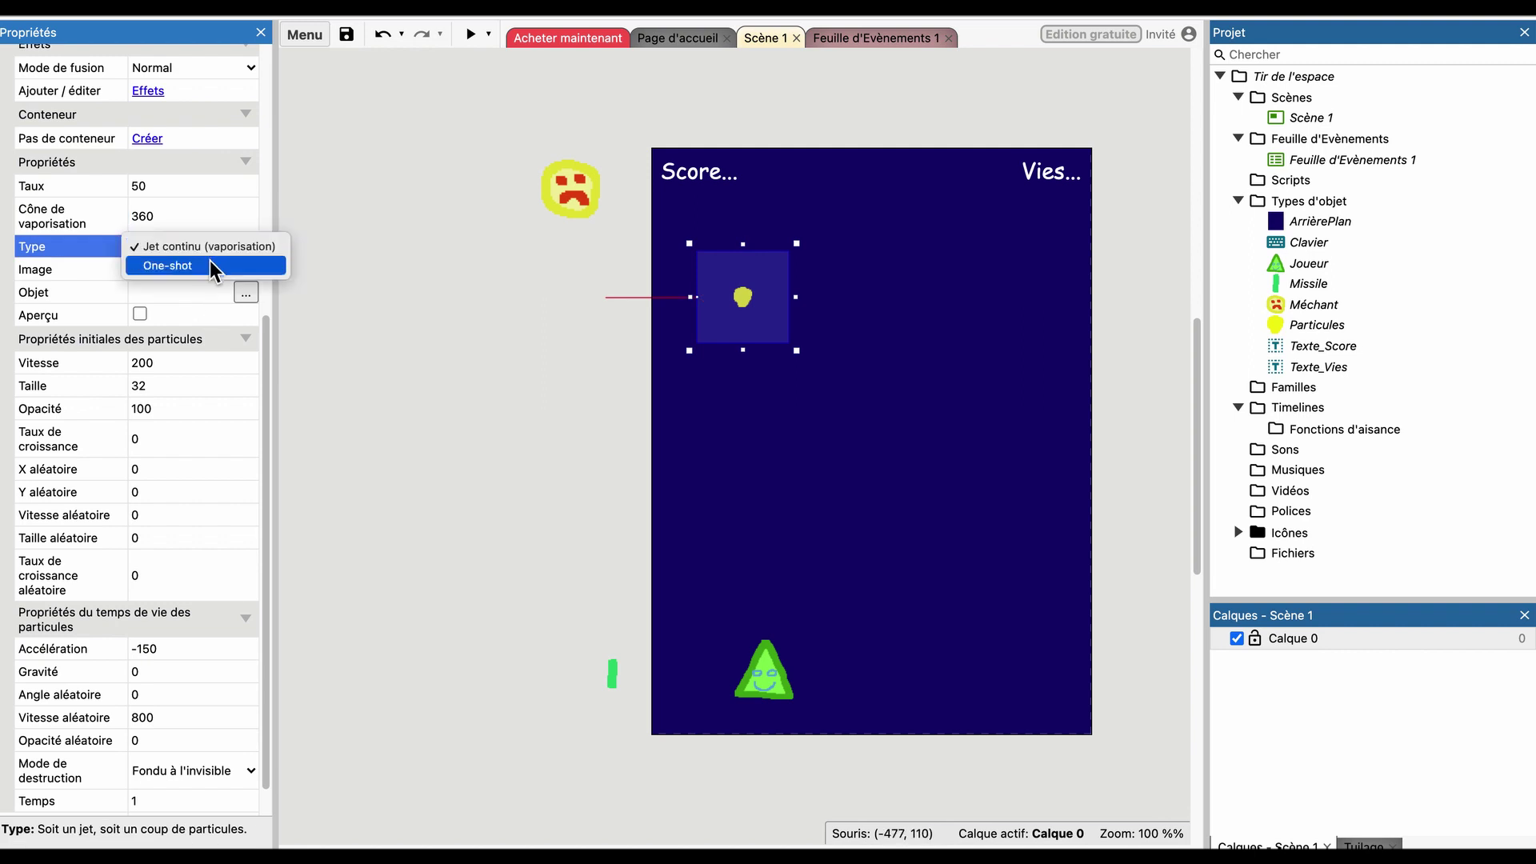
click(175, 266)
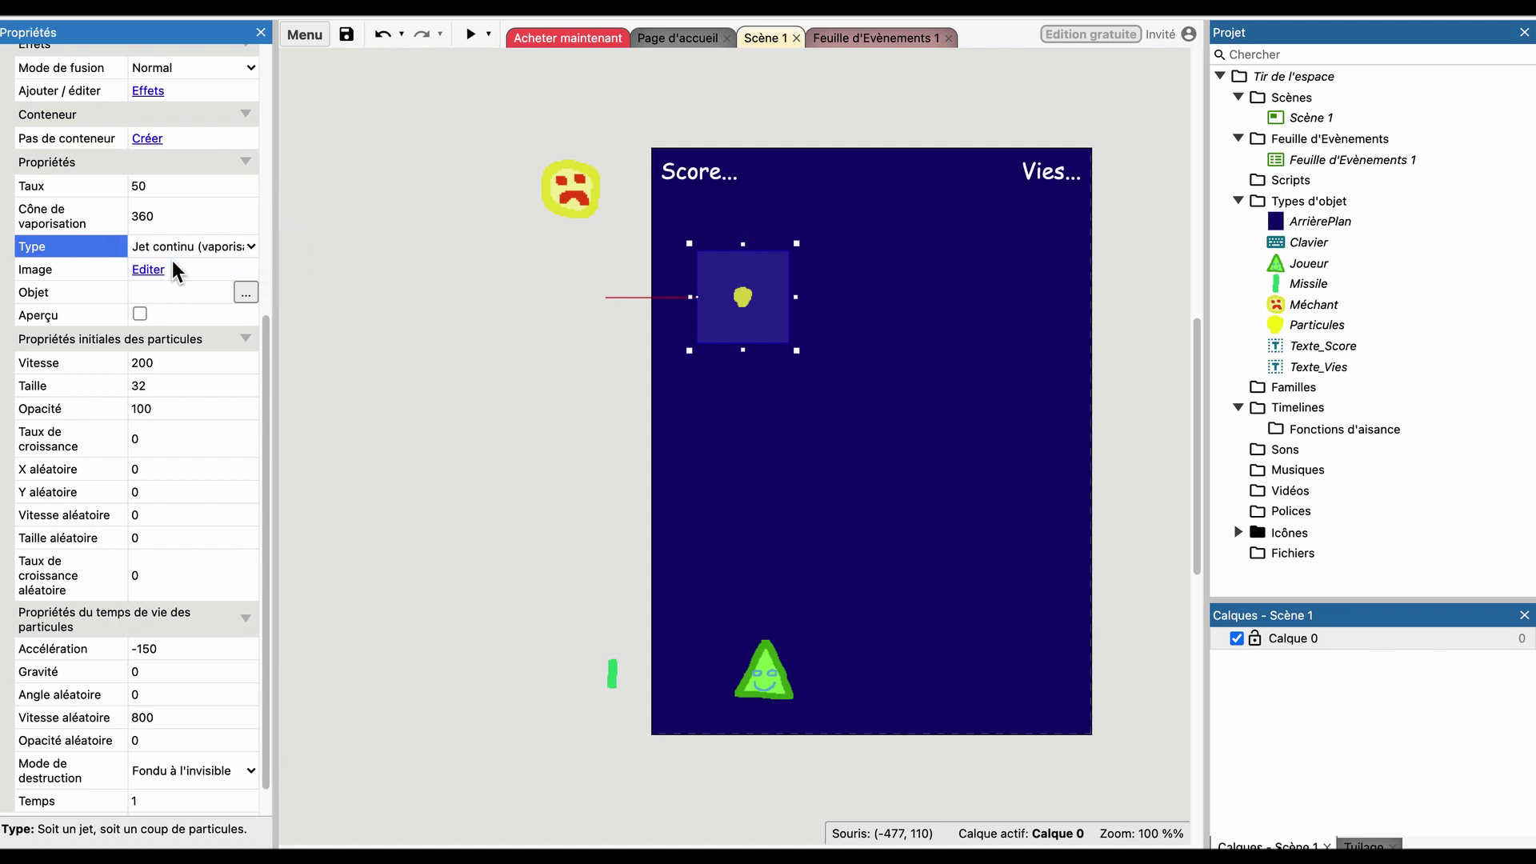
Preview the game to check the one-shot particle burst, and close the preview.
click(471, 35)
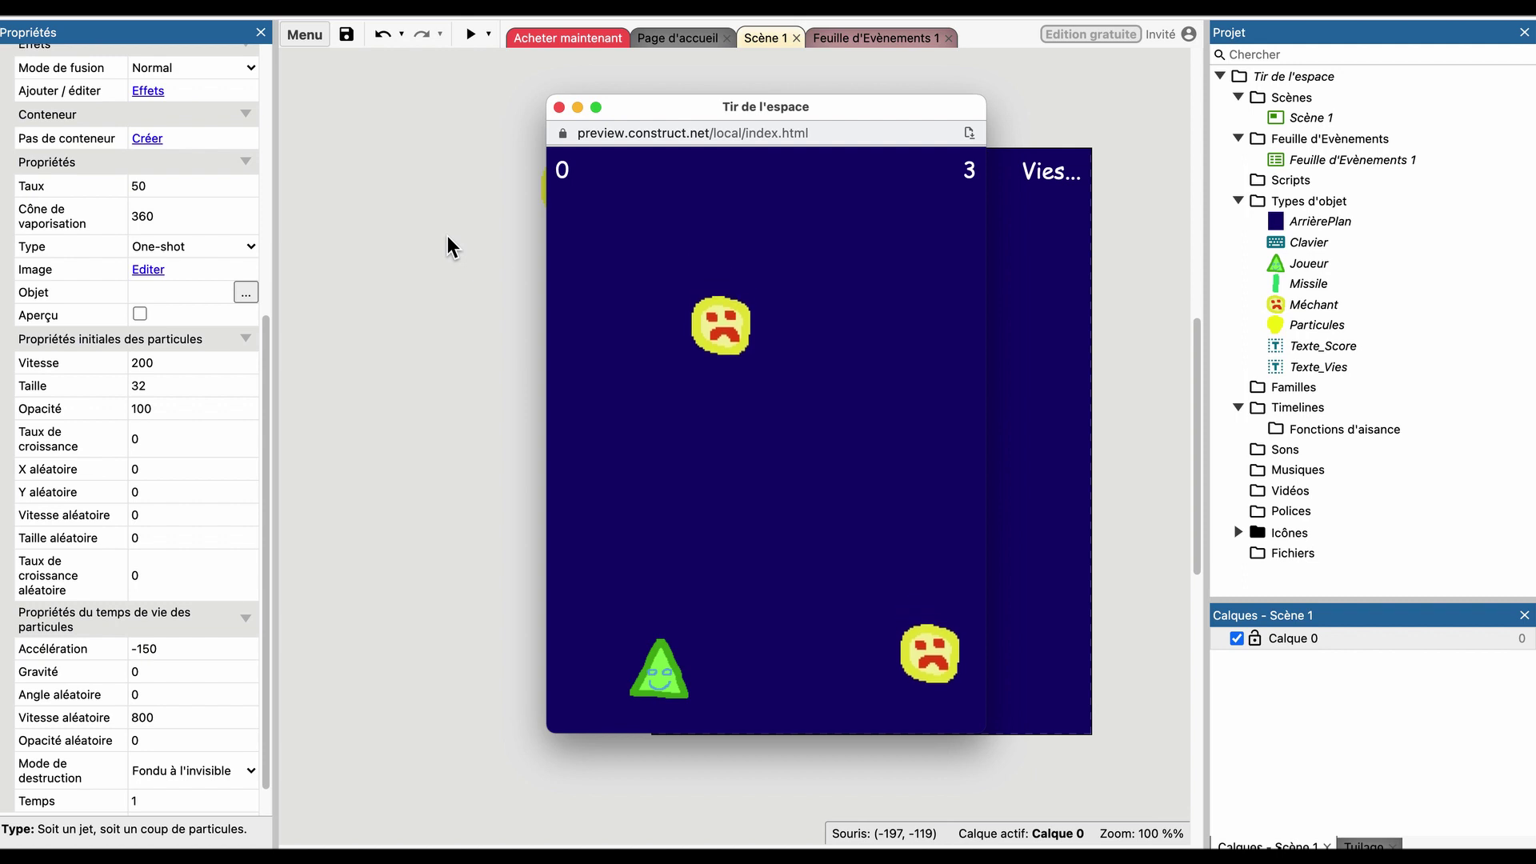
scroll(158, 474, down, 1)
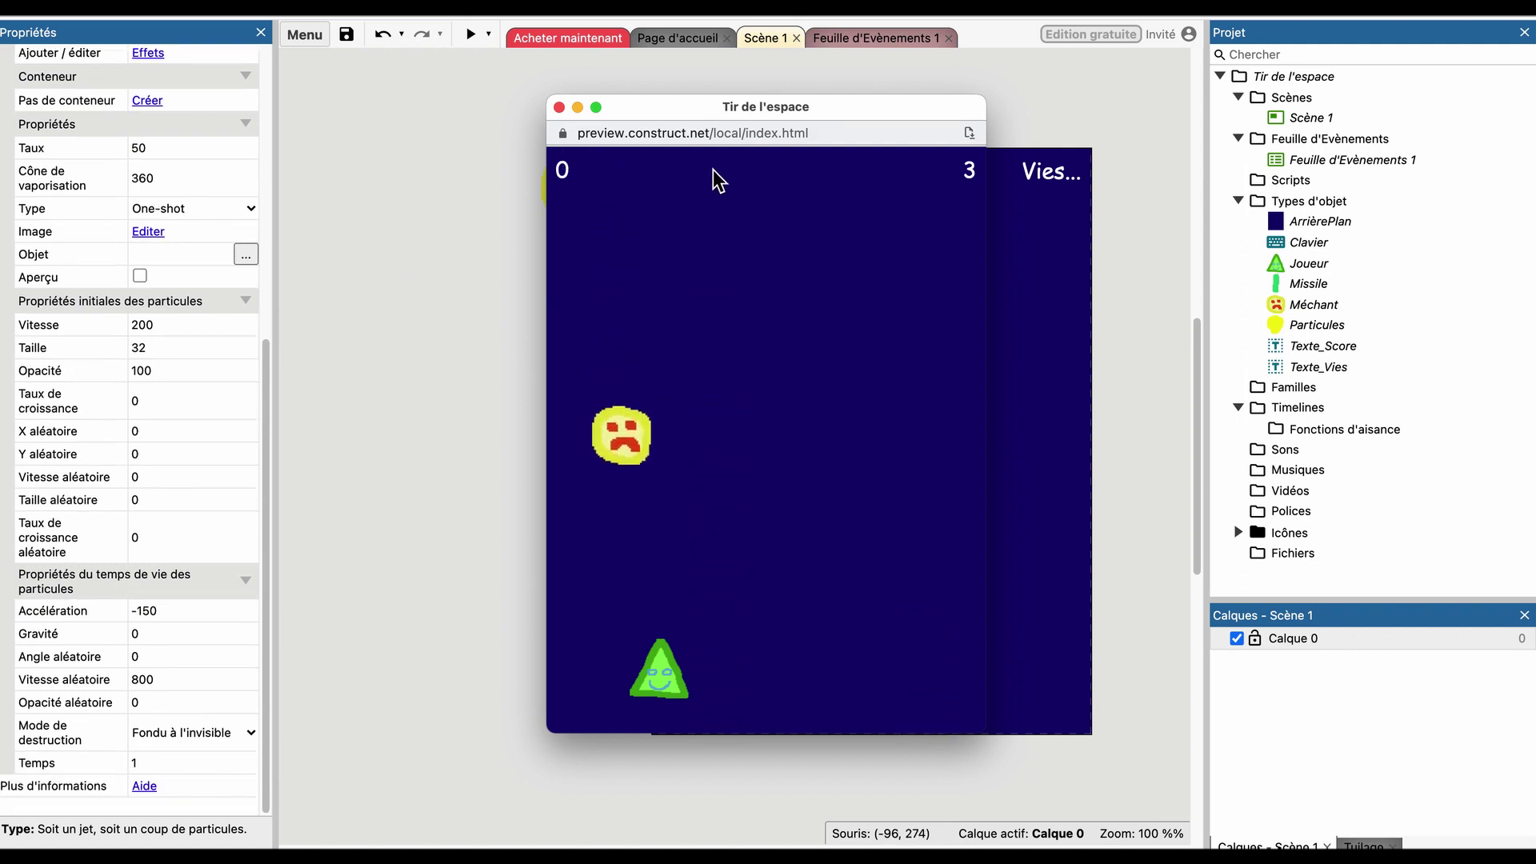
click(558, 107)
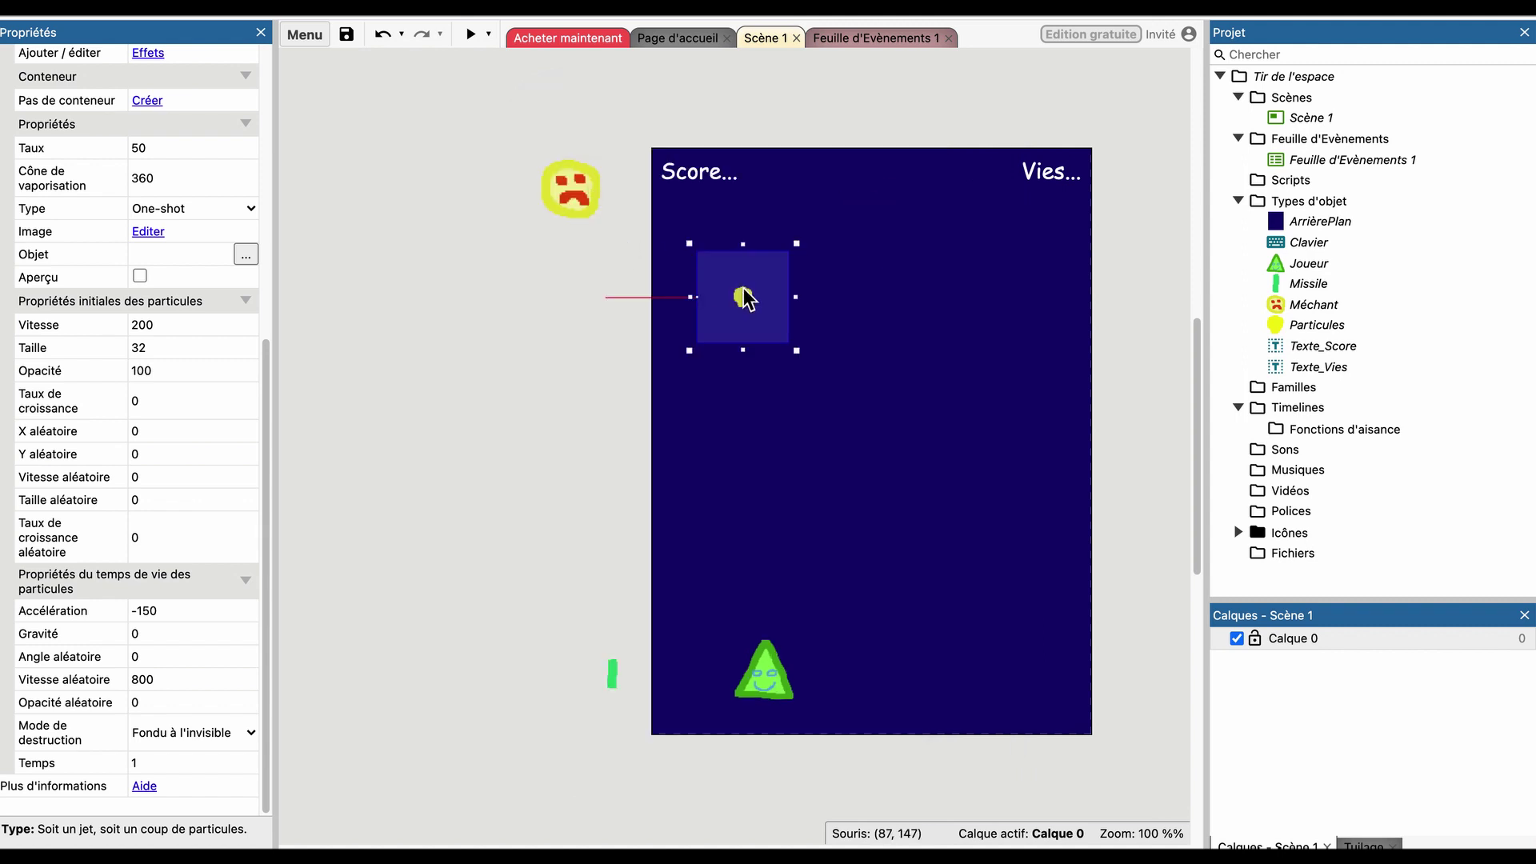
Move the Particules object outside the scene's left edge and duplicate its object type in the project.
drag(712, 292, 348, 254)
click(1316, 324)
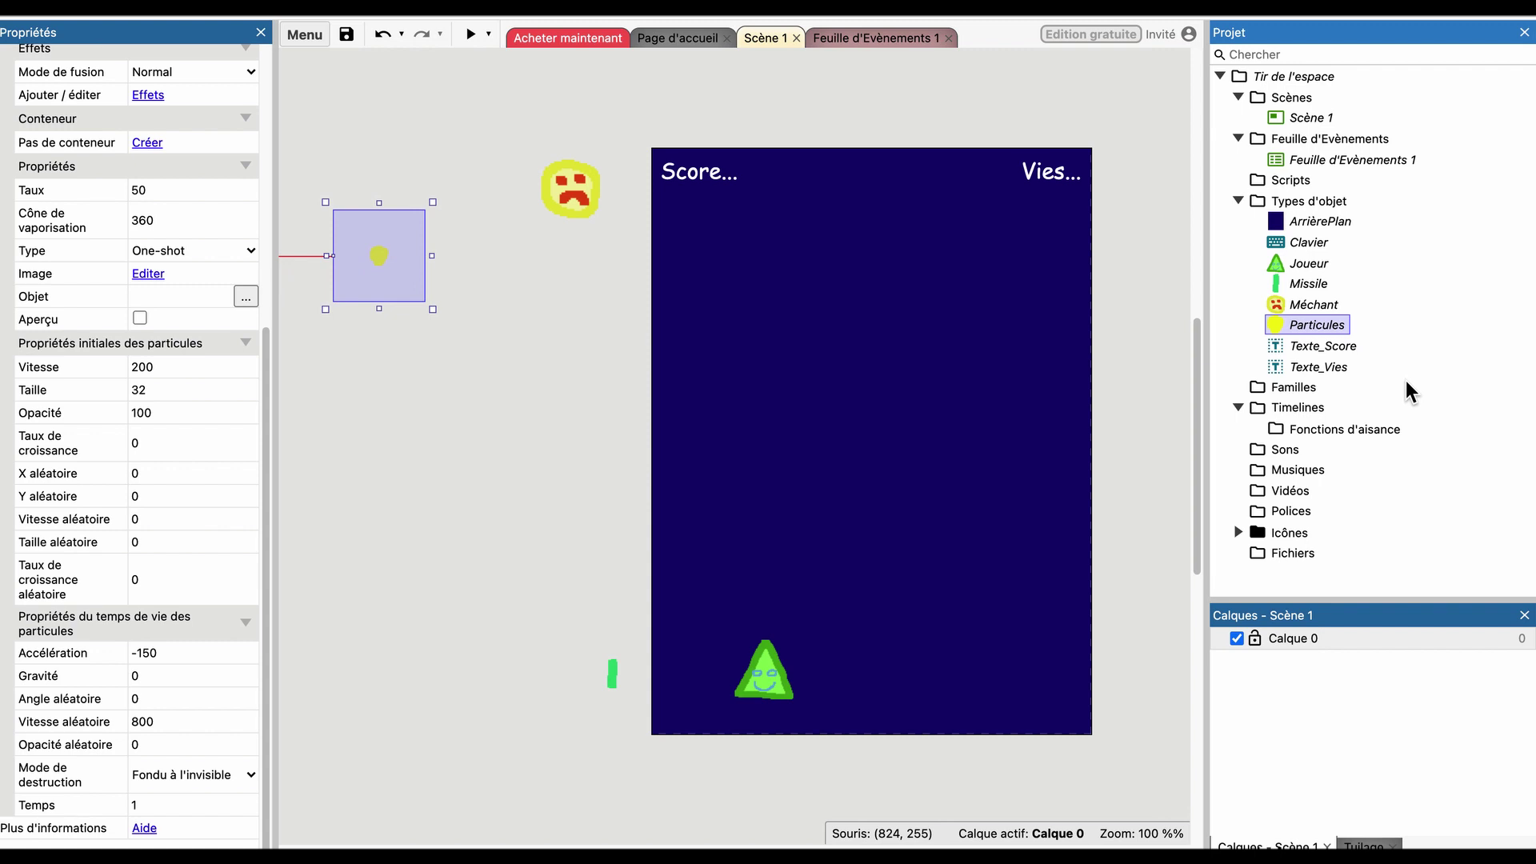
key(ctrl+v)
Rename the original Particules object type as Méchant_Particules.
click(1333, 326)
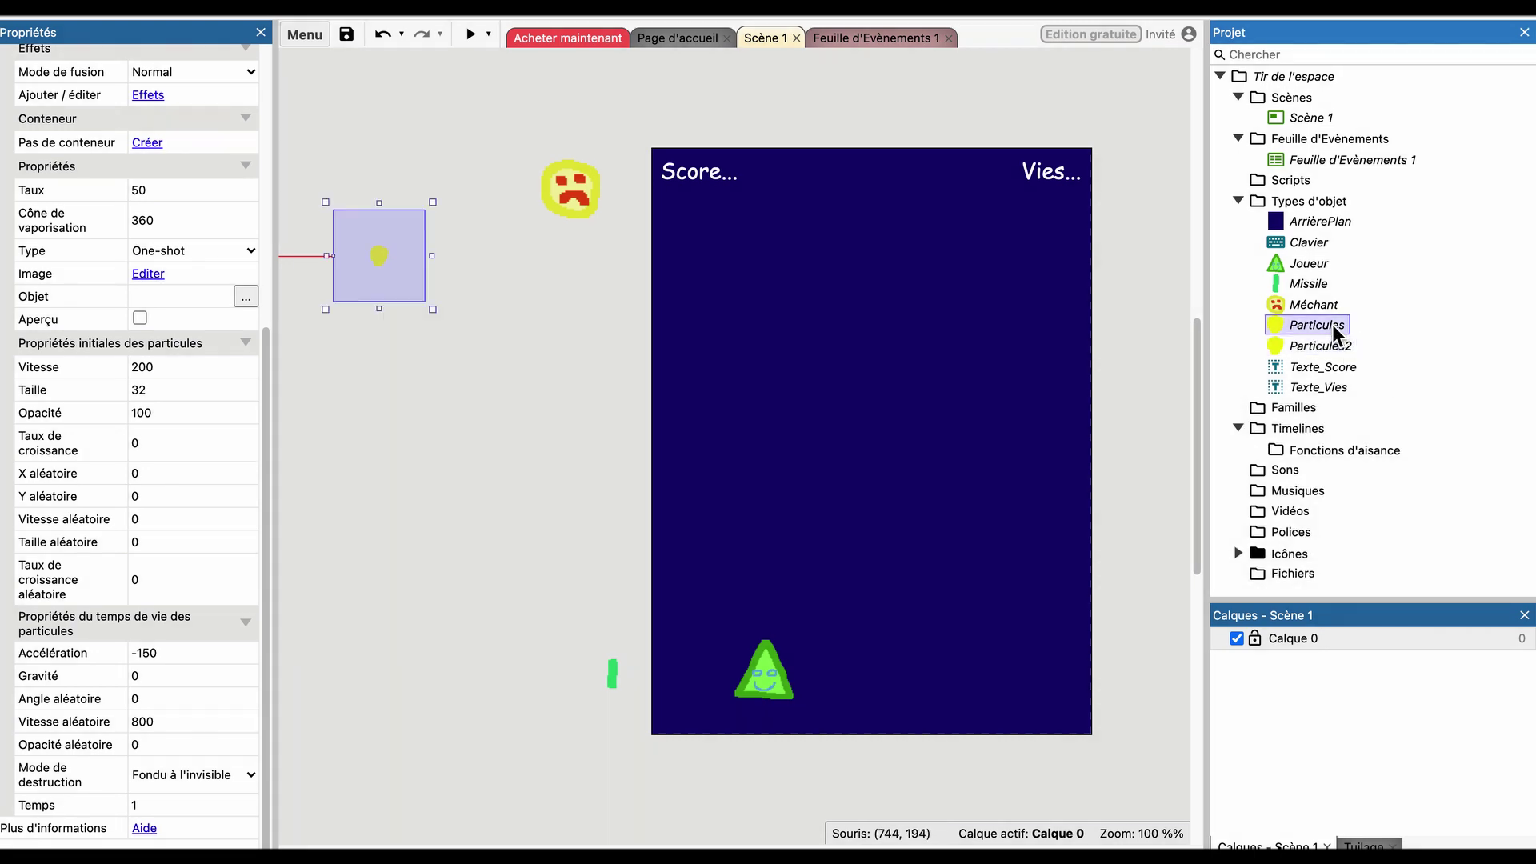
click(1332, 326)
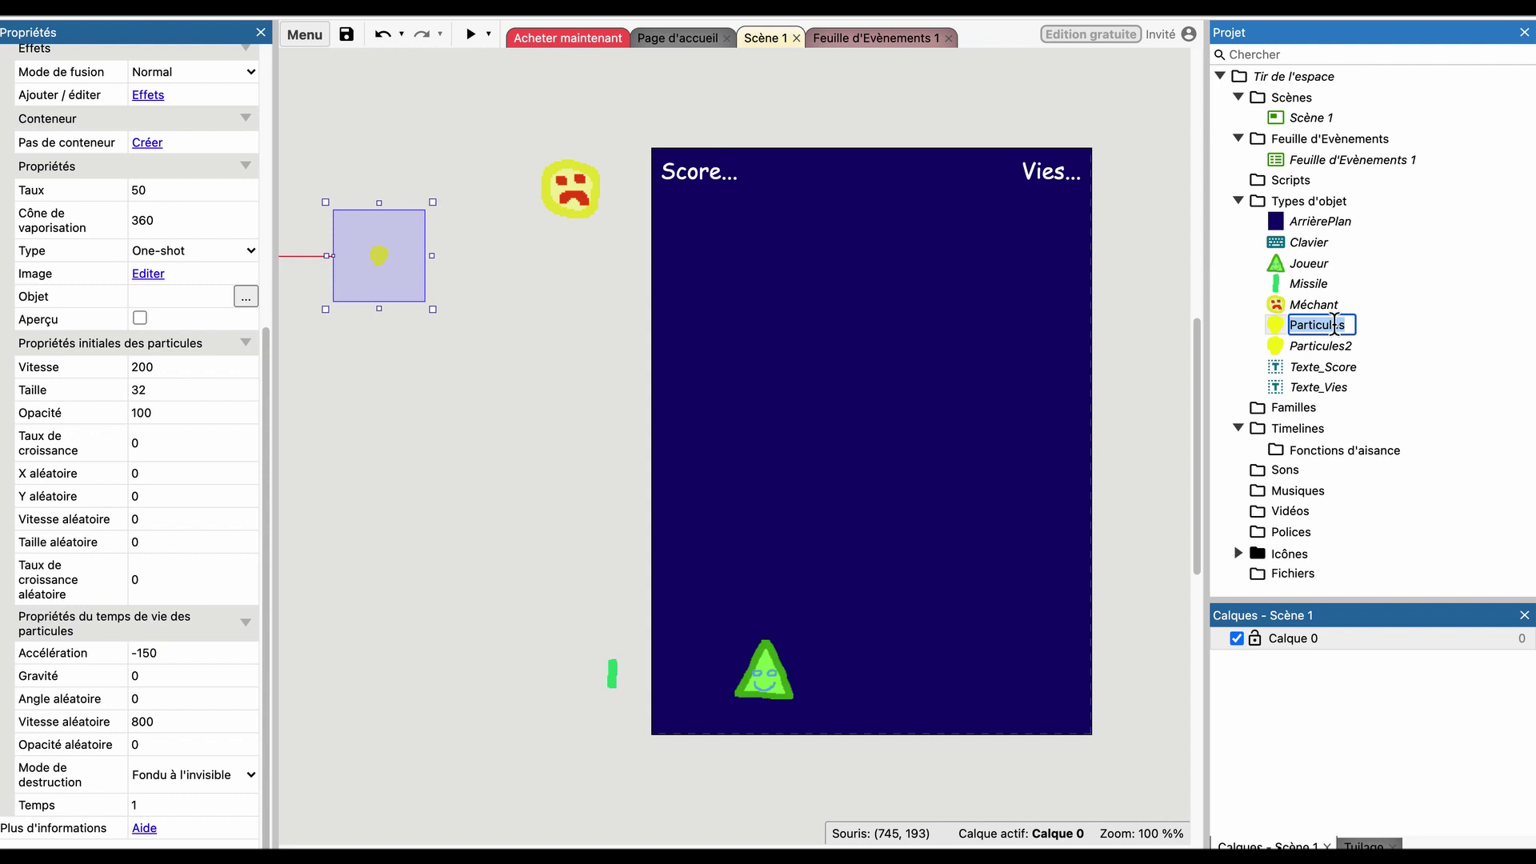
key(Left)
key(Return)
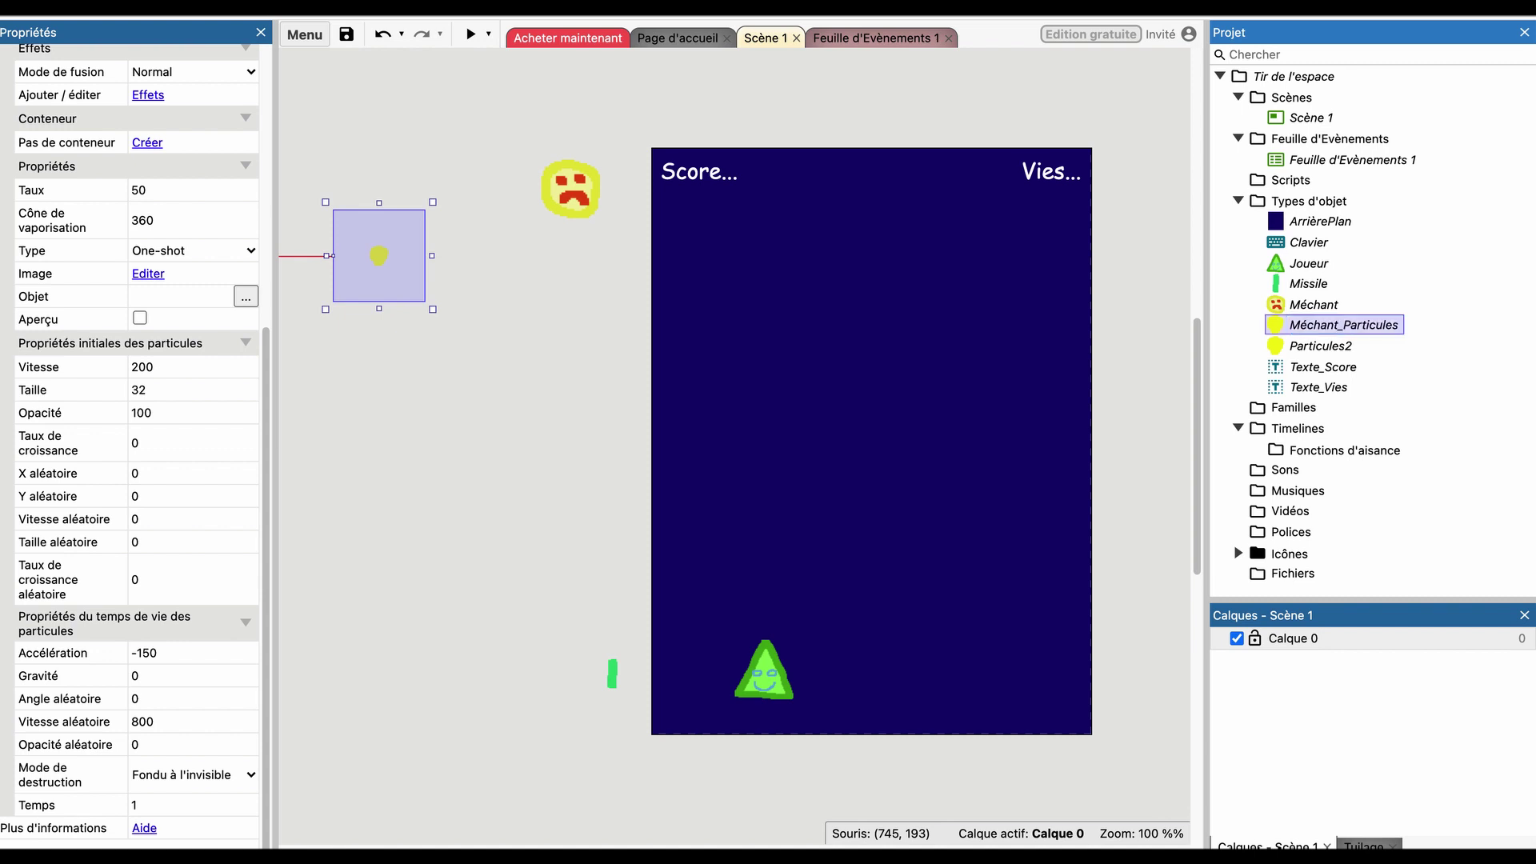
Rename the duplicated Particules2 object type as Joueur_Particules.
click(1324, 347)
right_click(1325, 347)
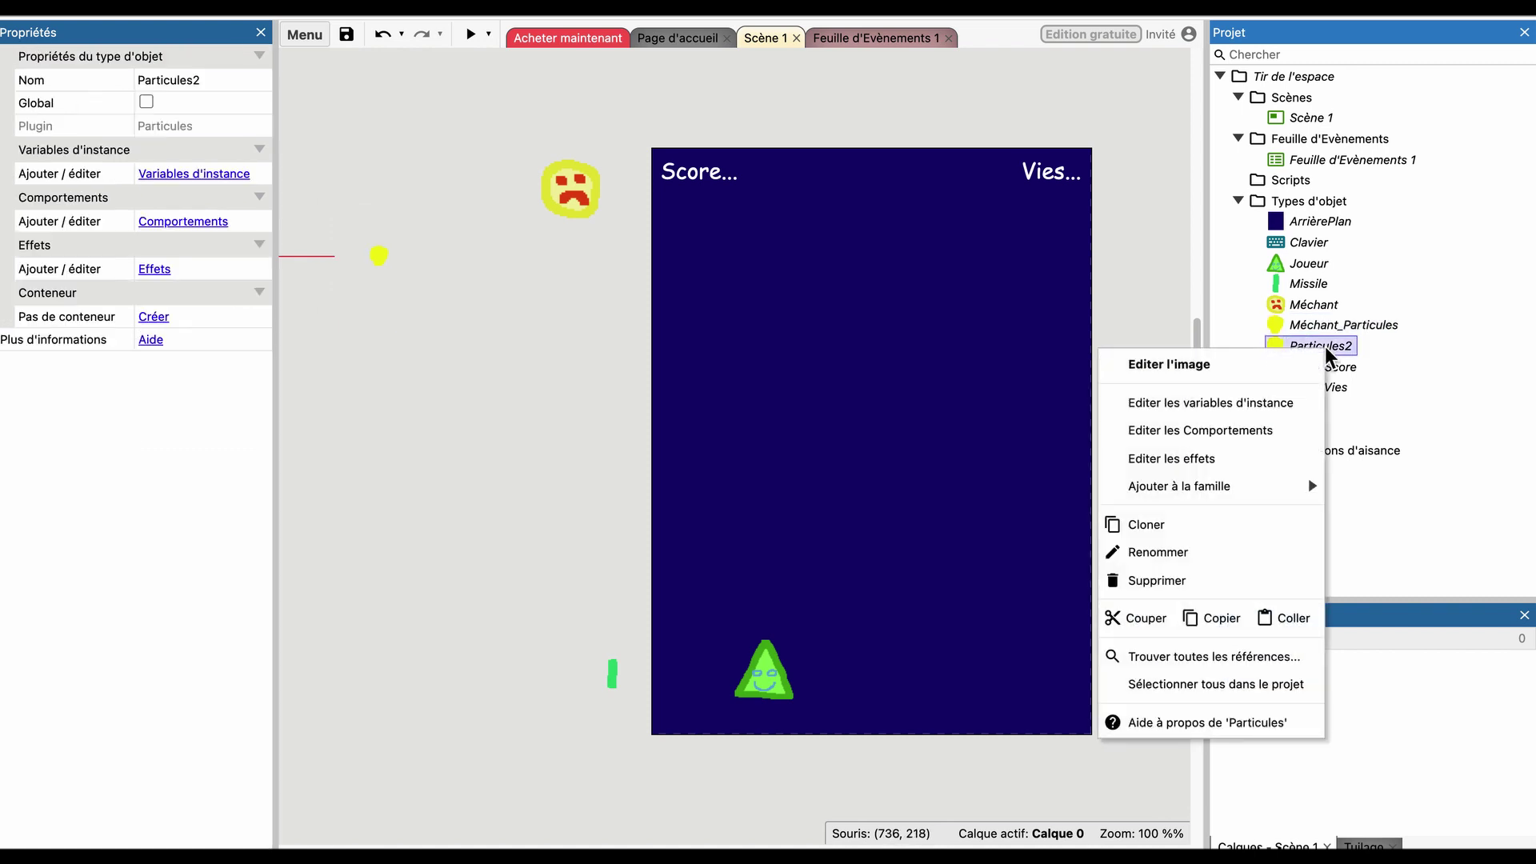
click(1217, 554)
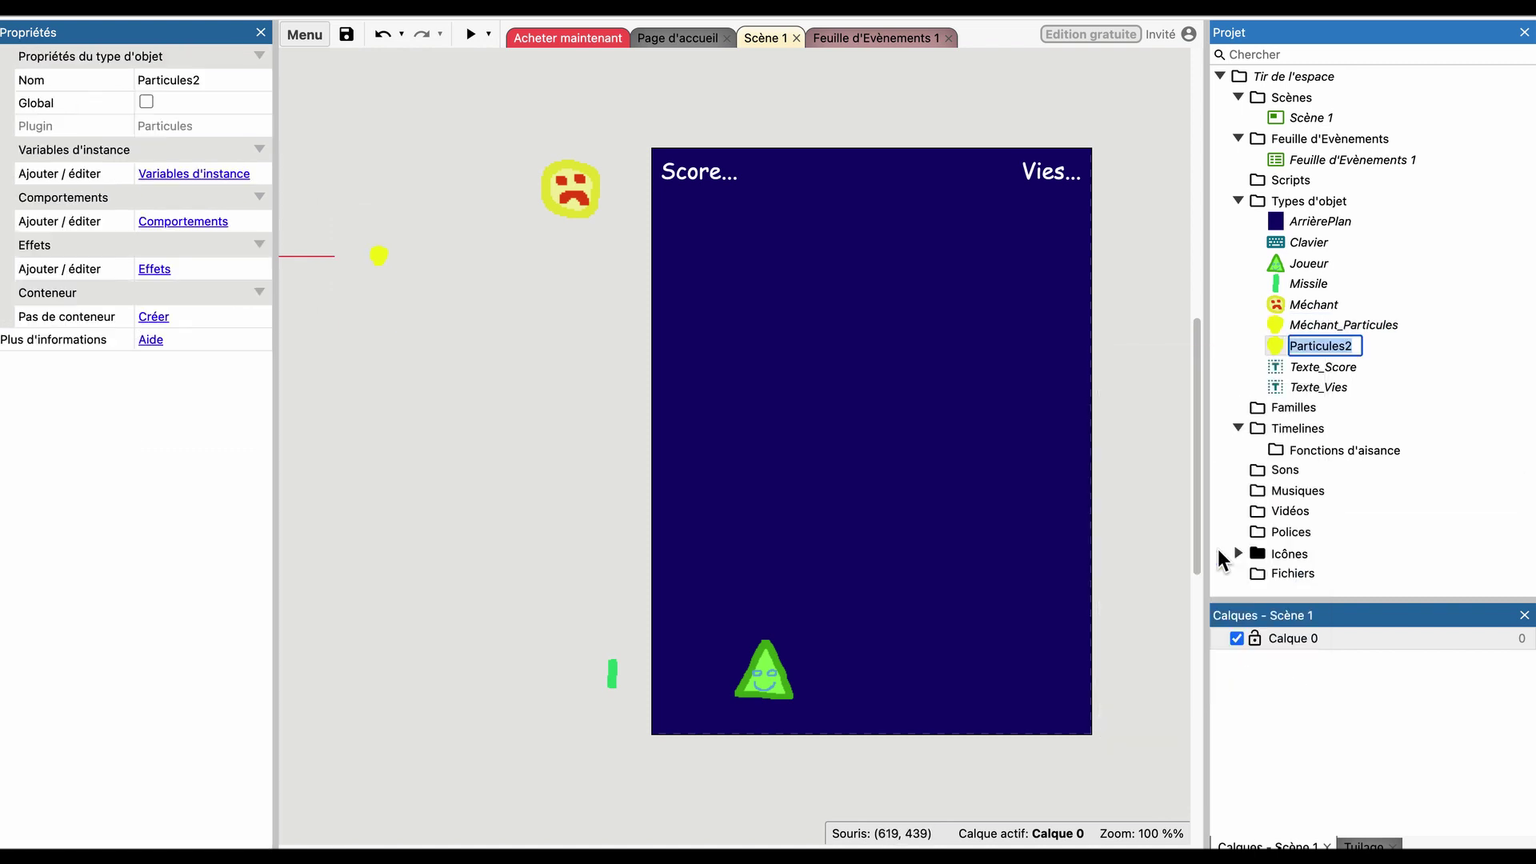
key(Left)
key(BackSpace)
key(Return)
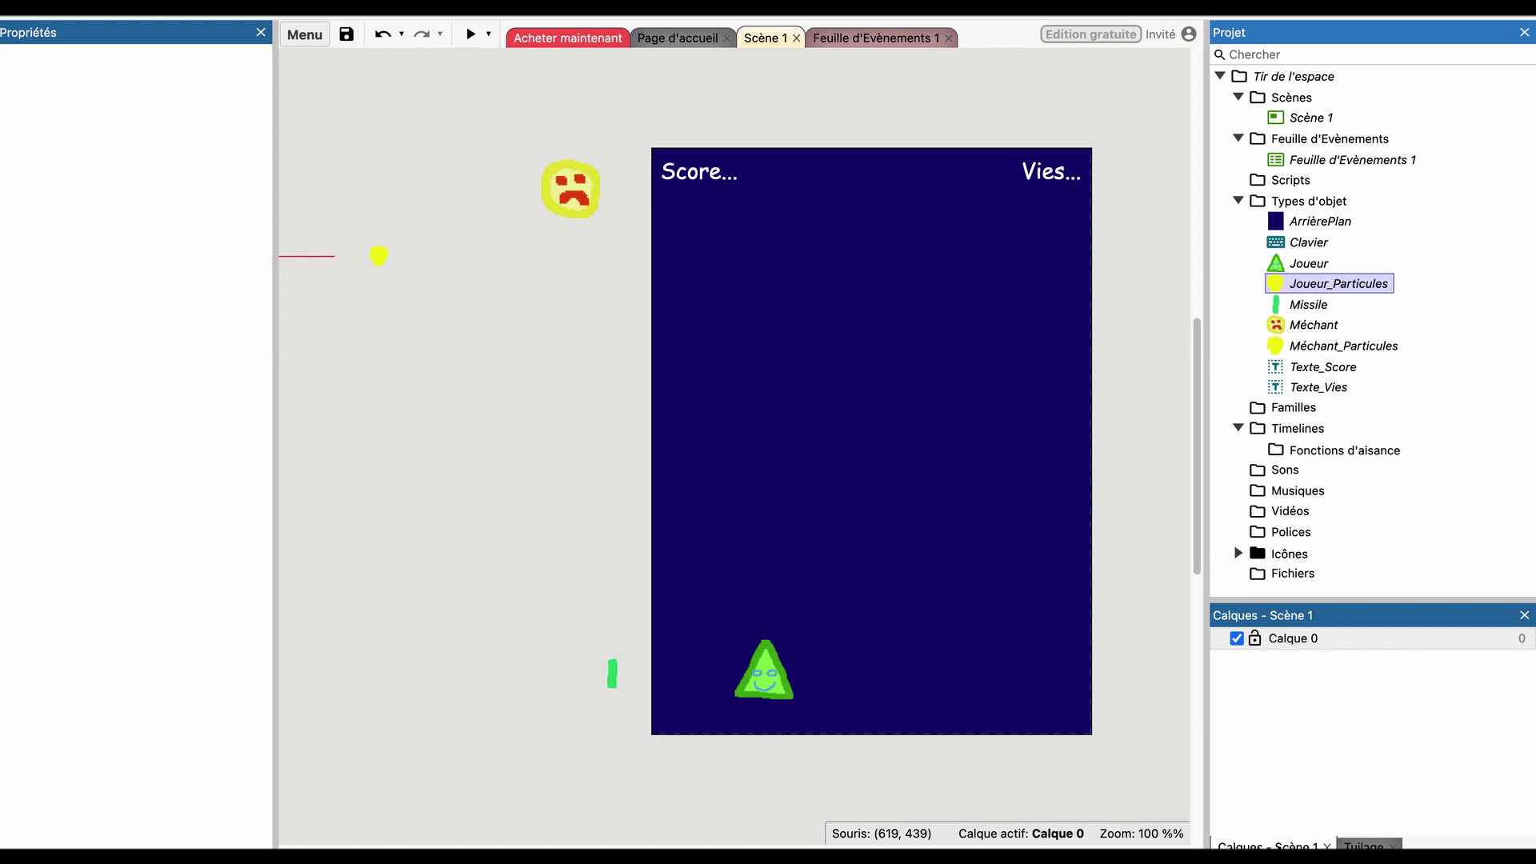
Fill the Joueur_Particules image with bright green, rotate it clockwise once, and close the image editor.
double_click(1285, 288)
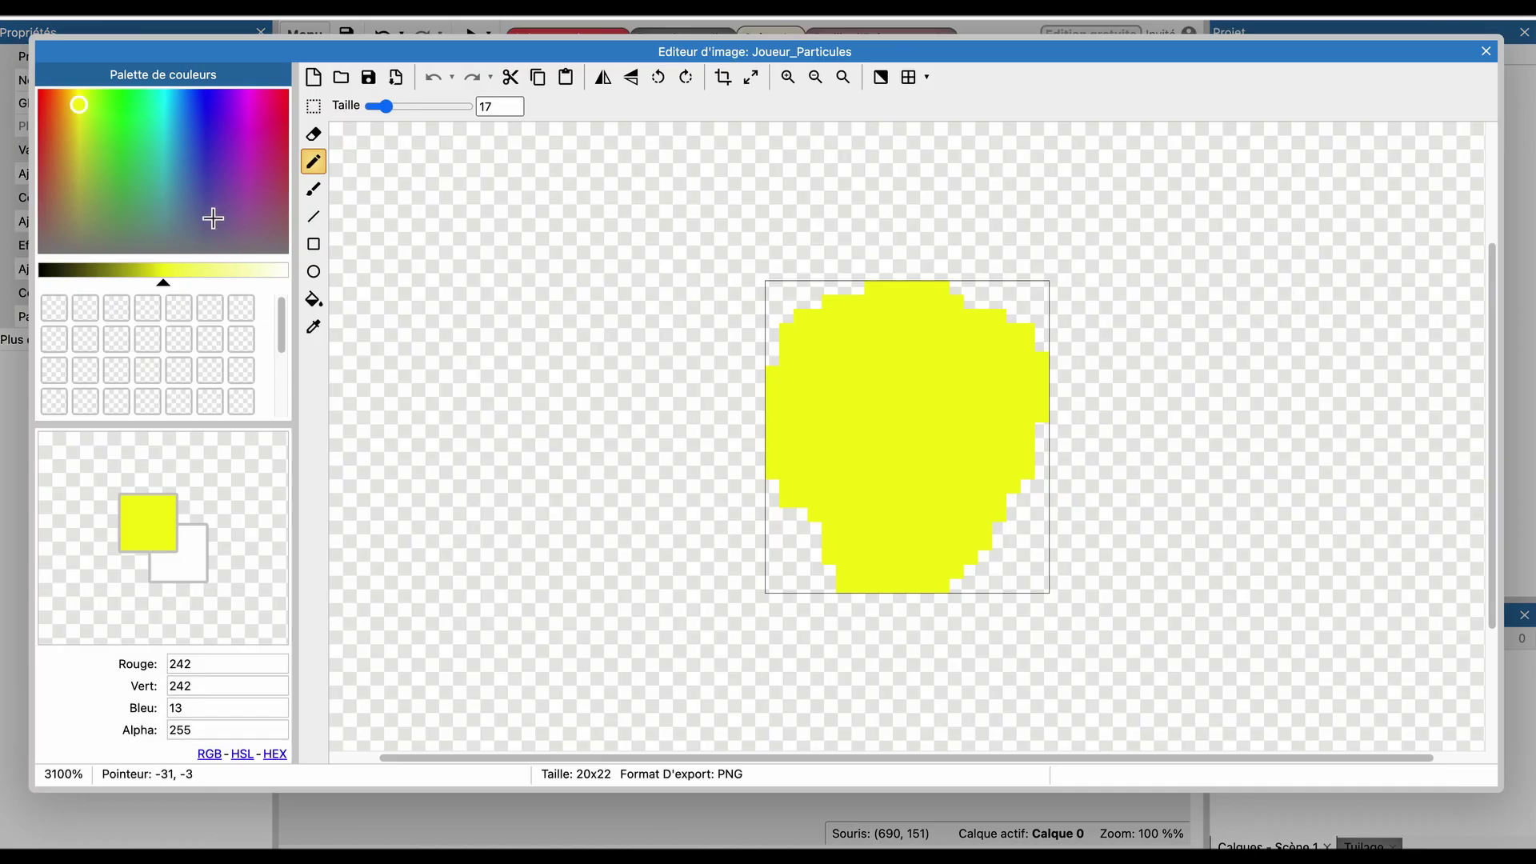
click(121, 122)
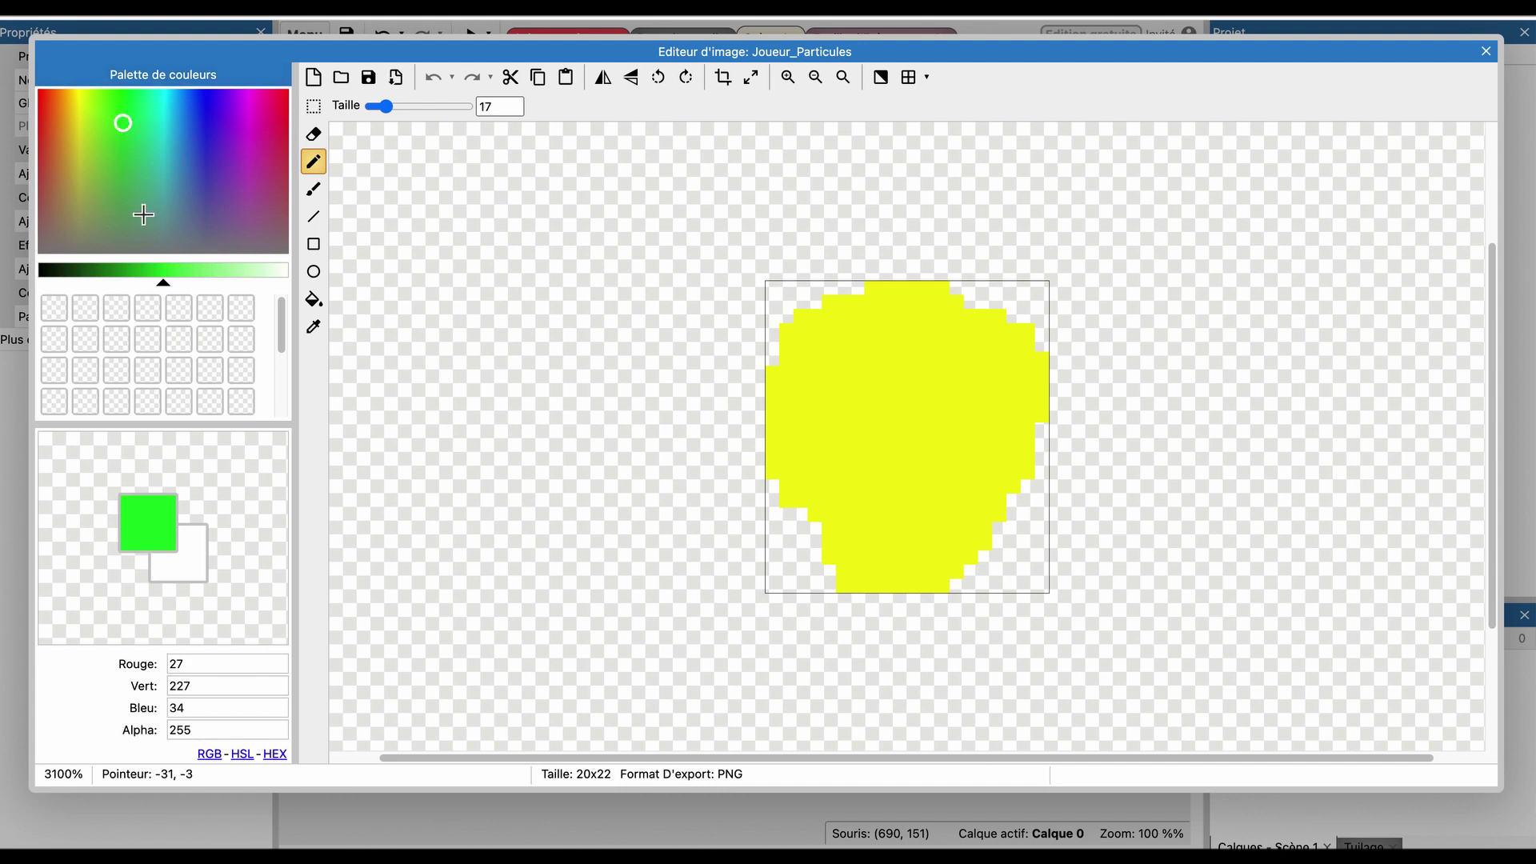
click(317, 298)
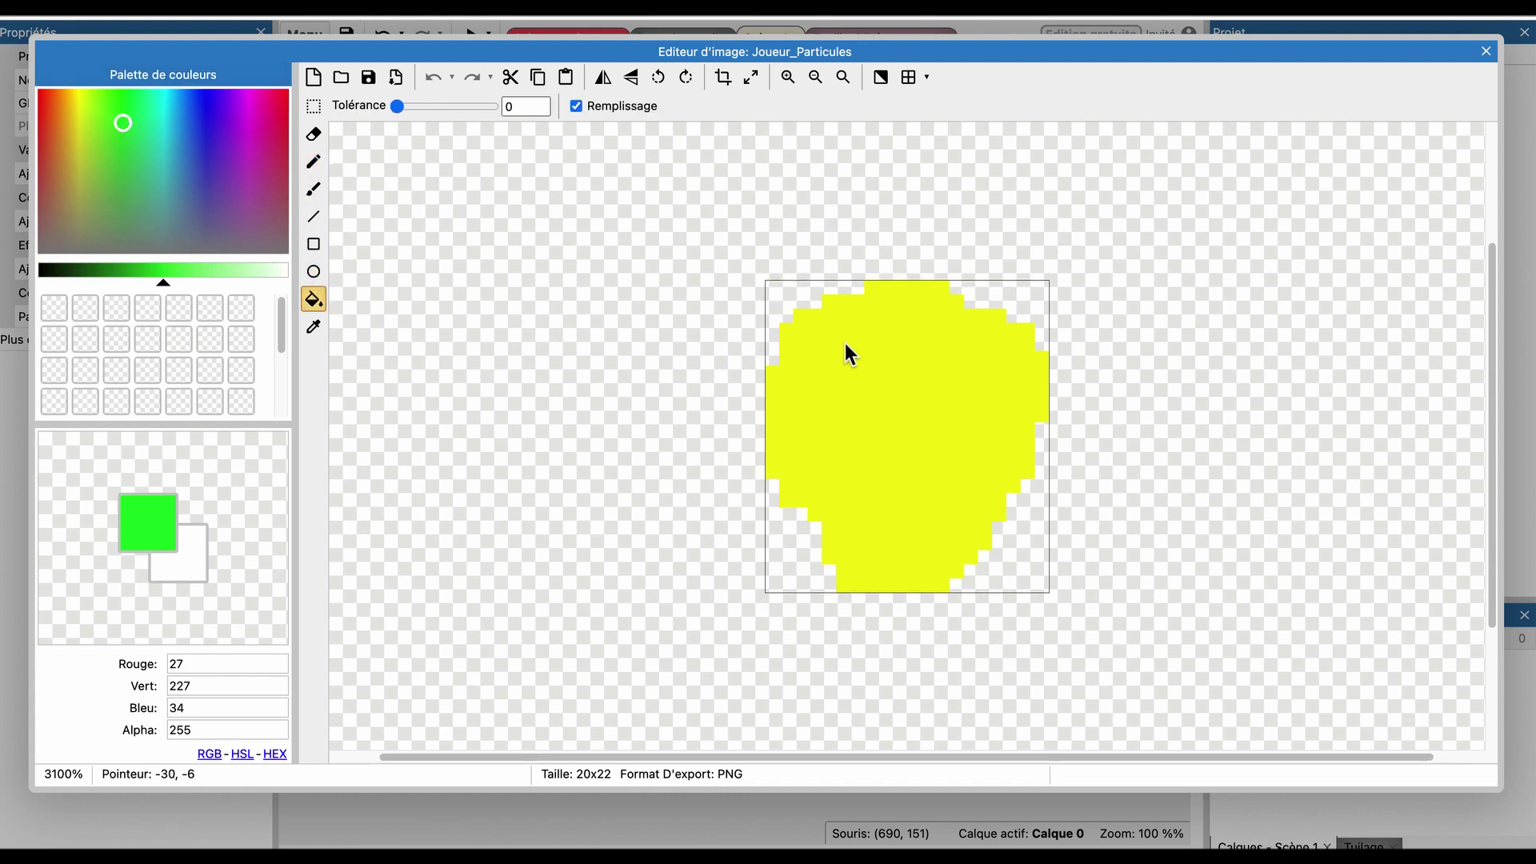
click(847, 346)
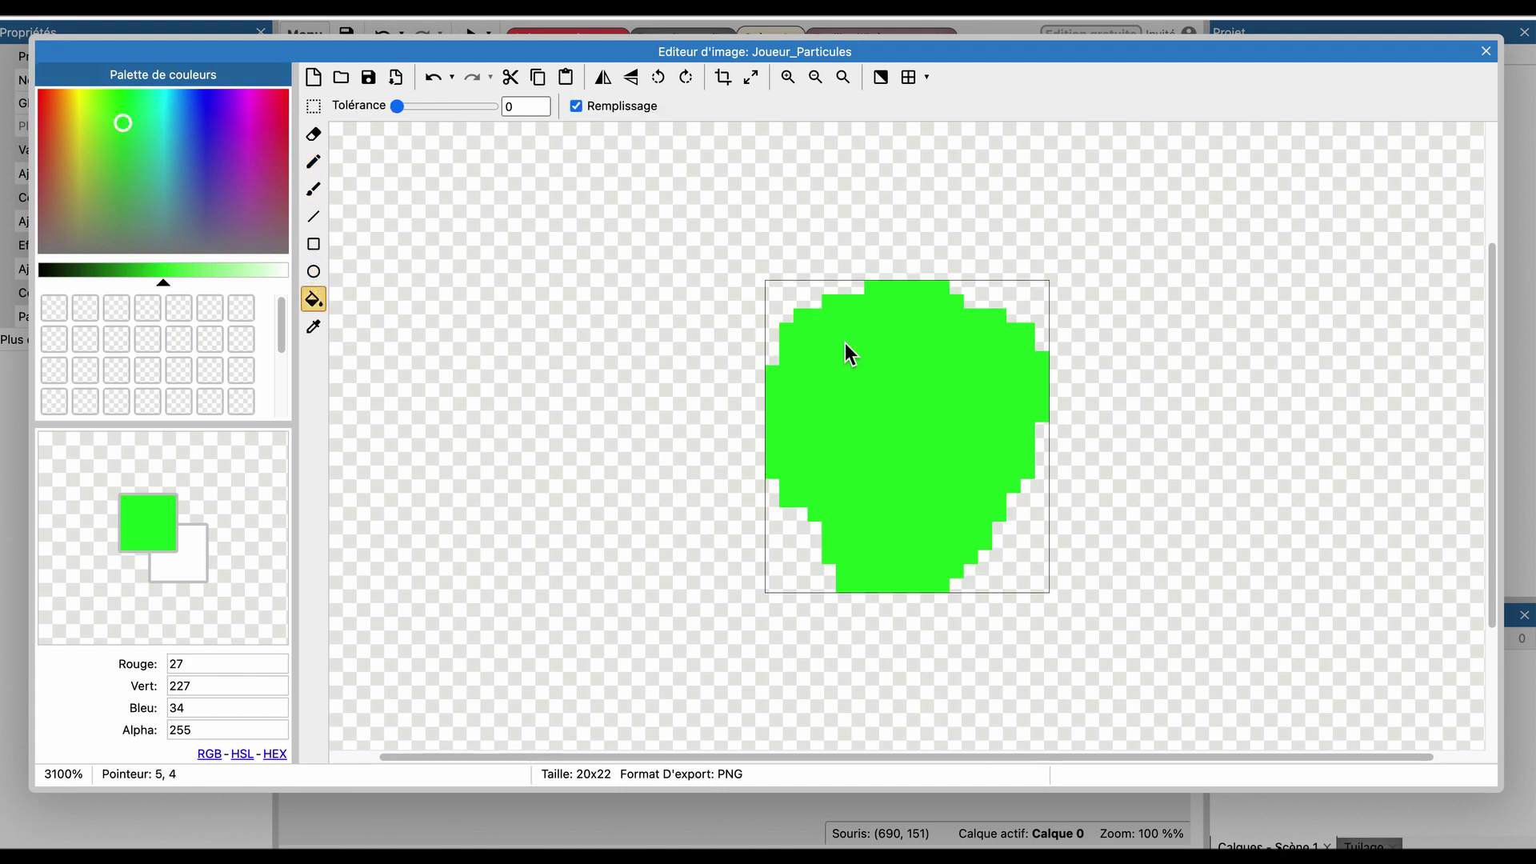
click(687, 78)
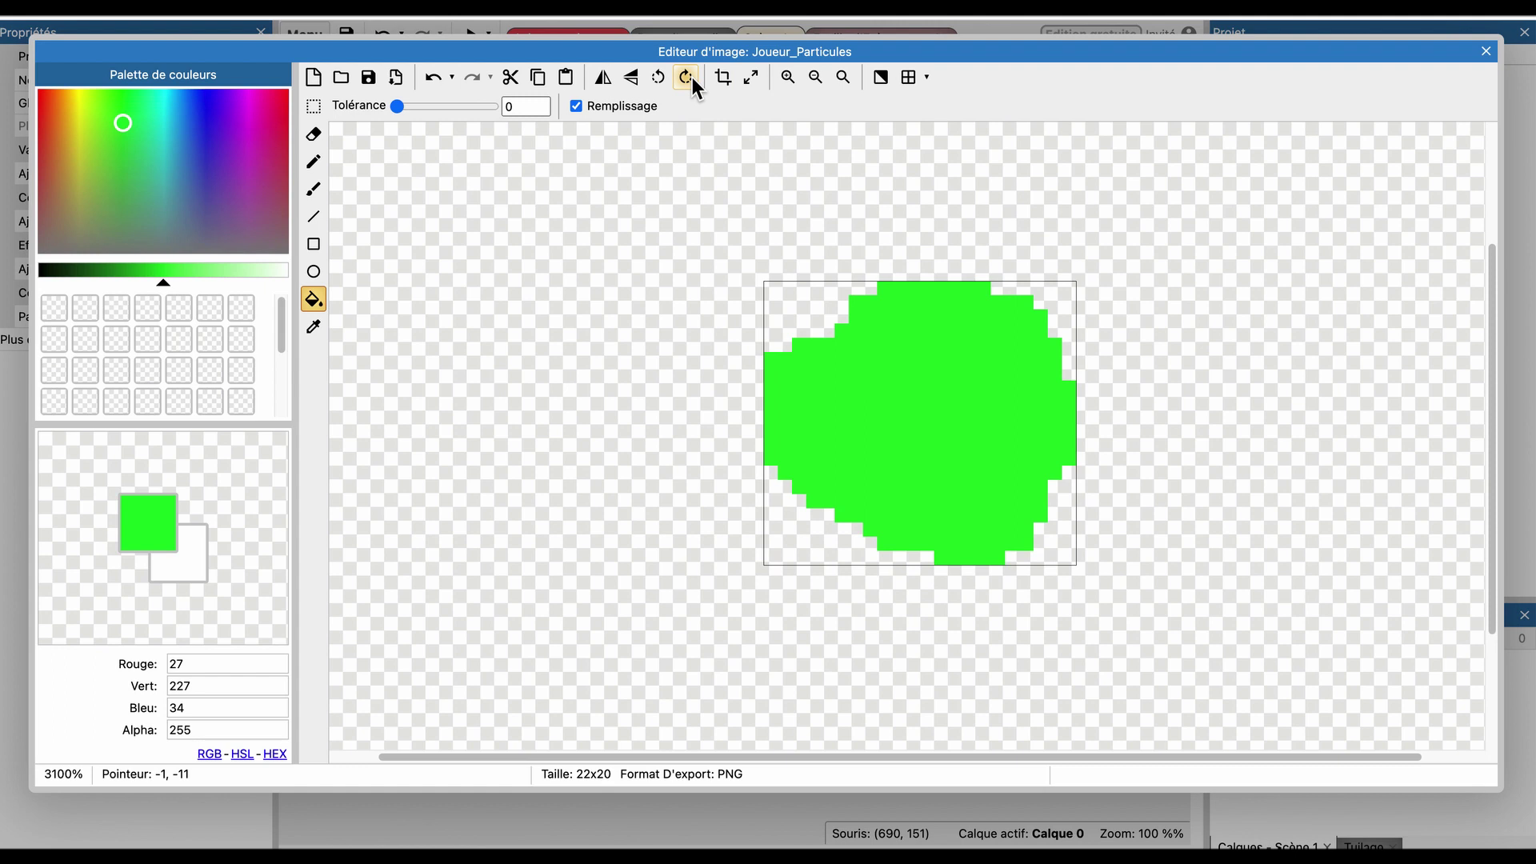
click(1486, 52)
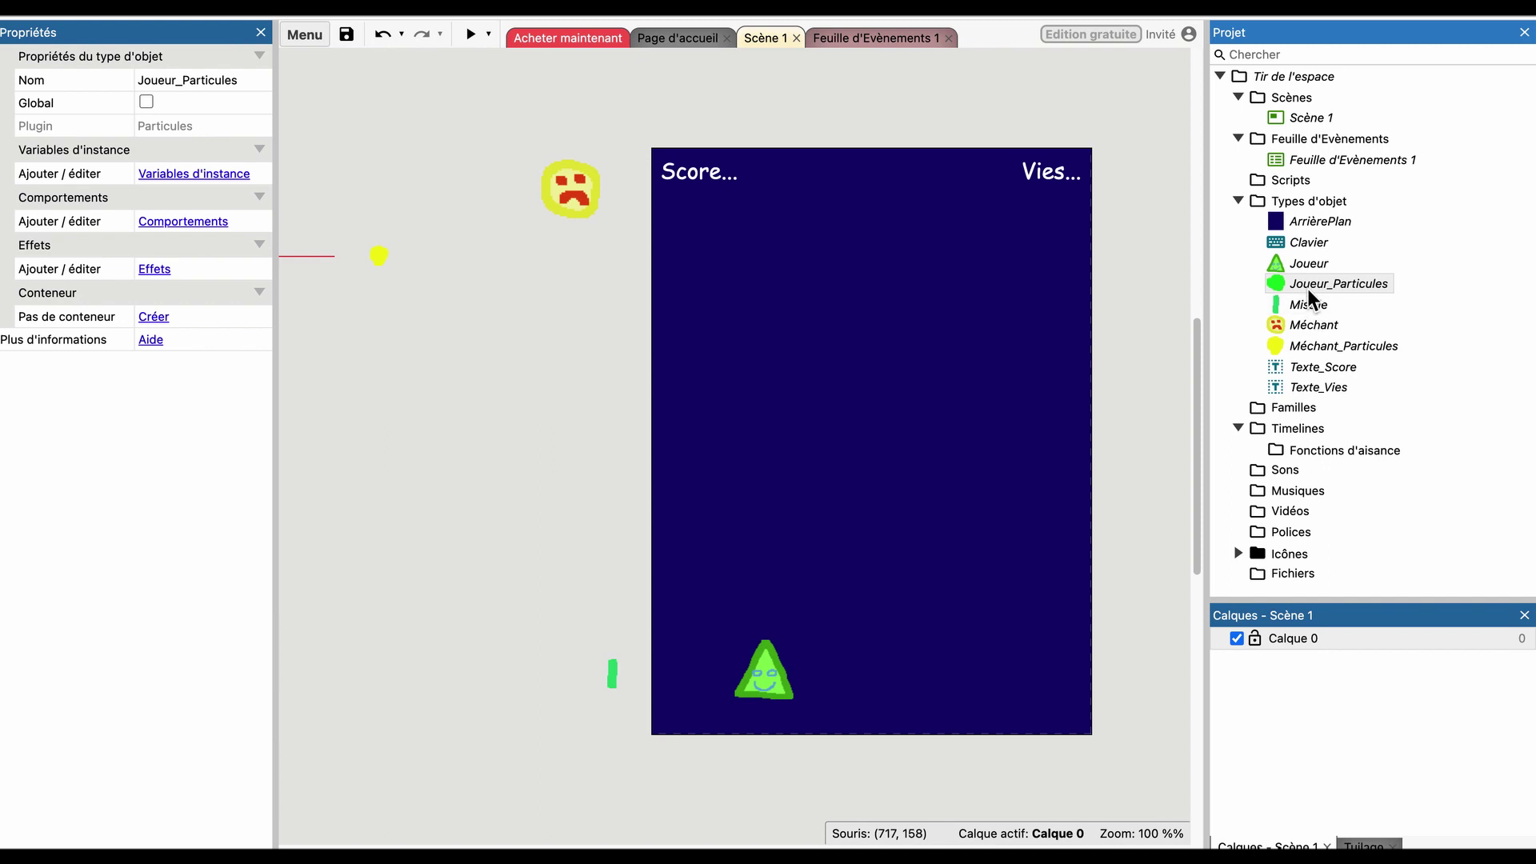
Place a Joueur_Particules instance outside the scene's left edge, below Méchant_Particules, and set its spray cone (Cône de vaporisation) to 360.
drag(1316, 286, 377, 446)
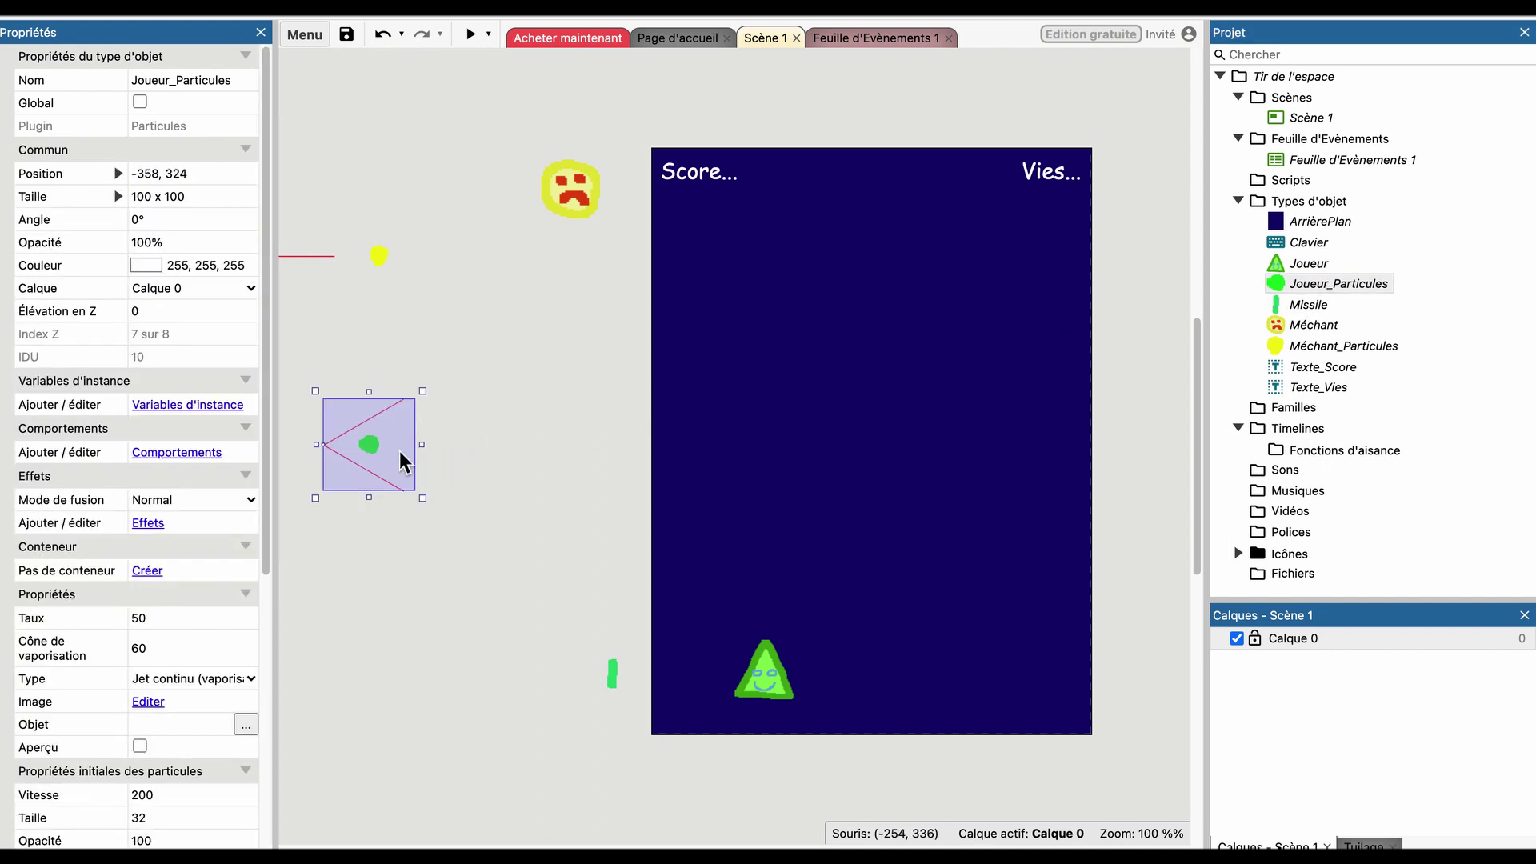
click(498, 392)
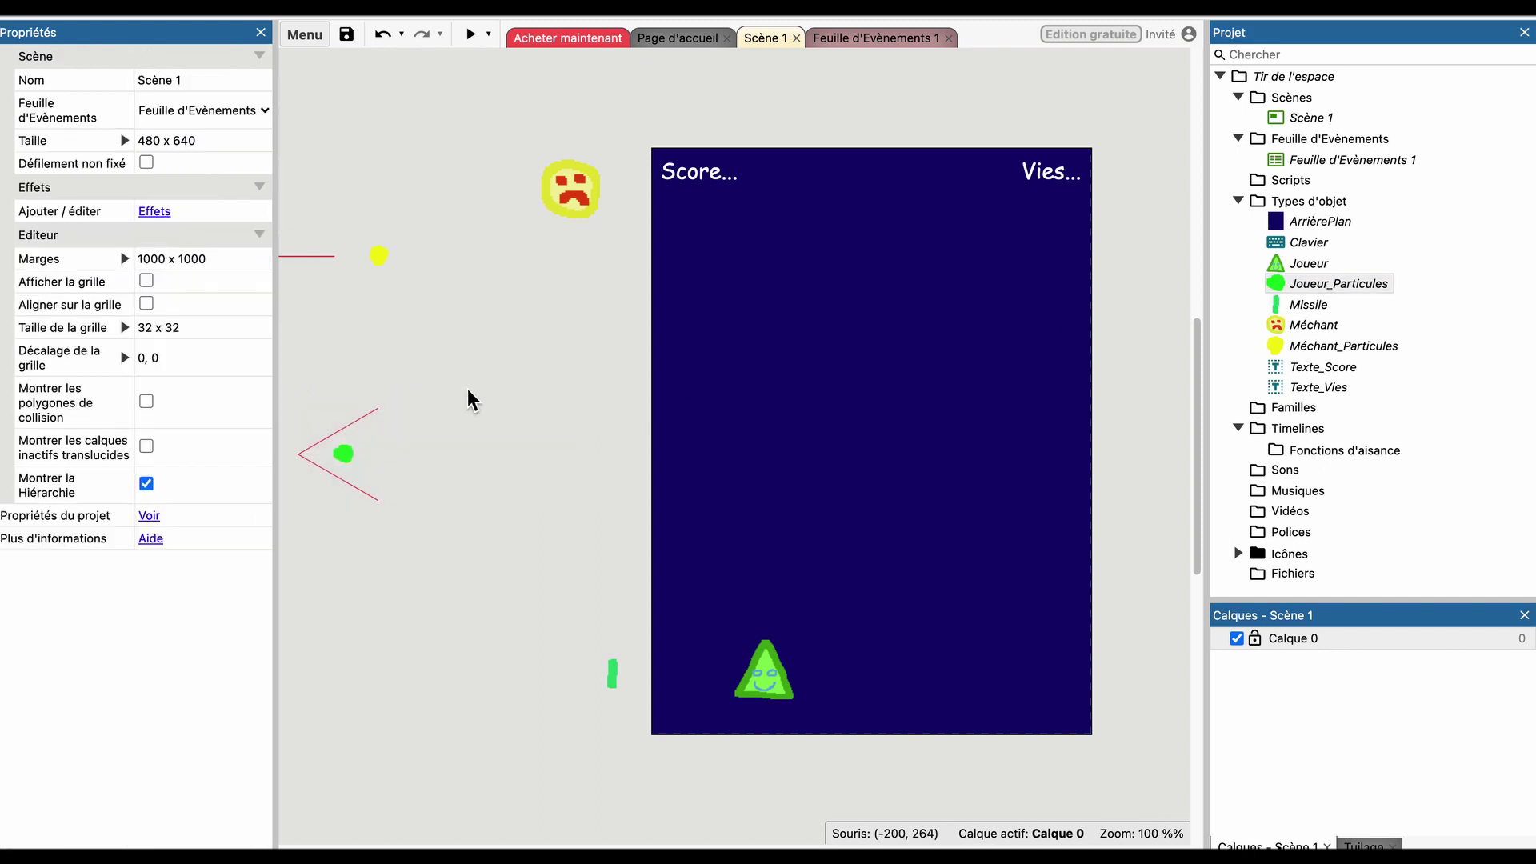
click(343, 452)
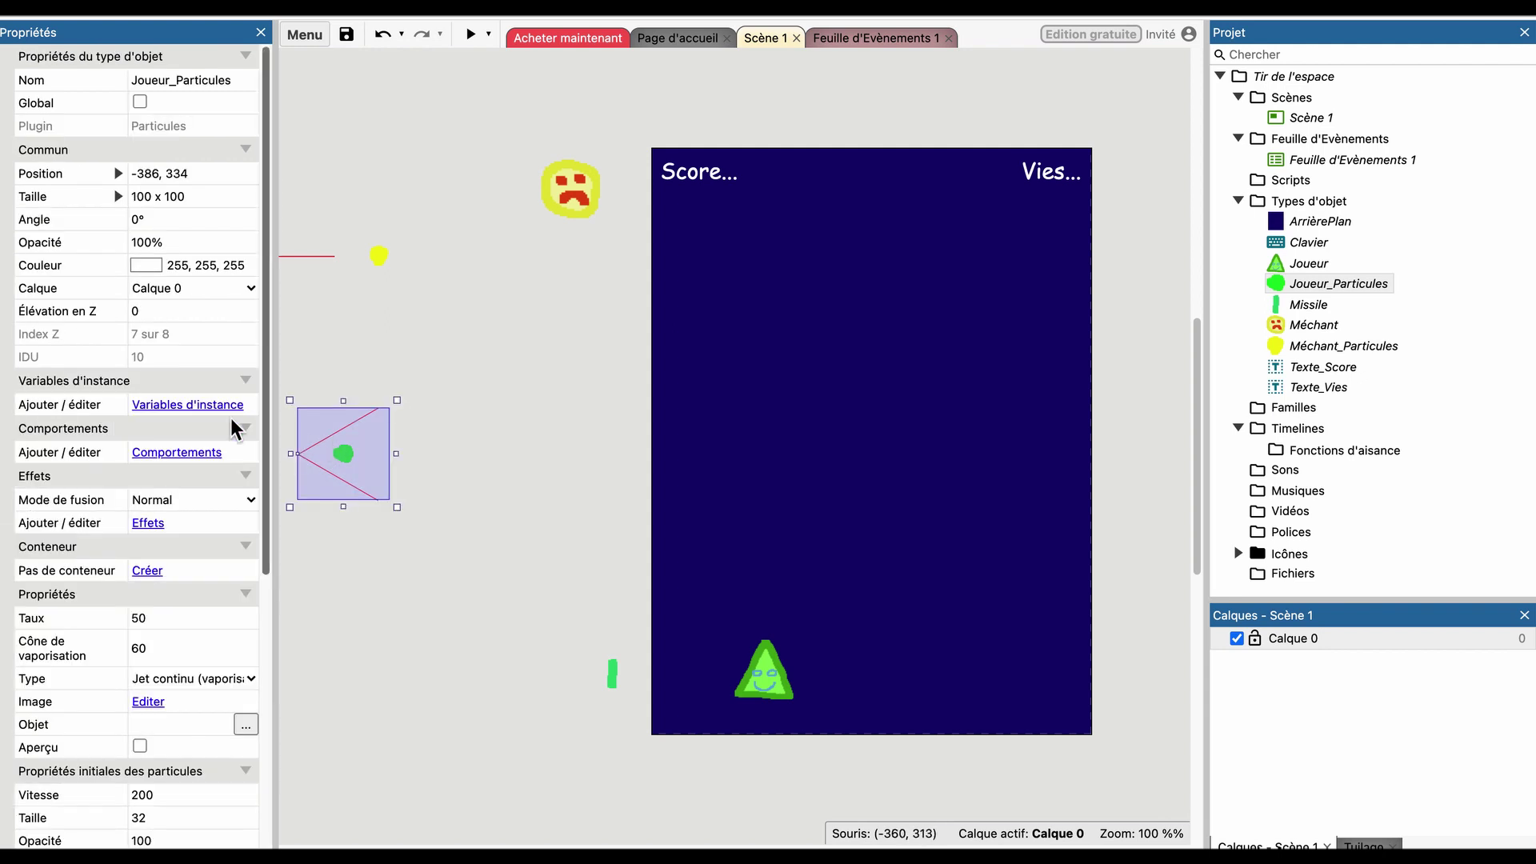
click(169, 653)
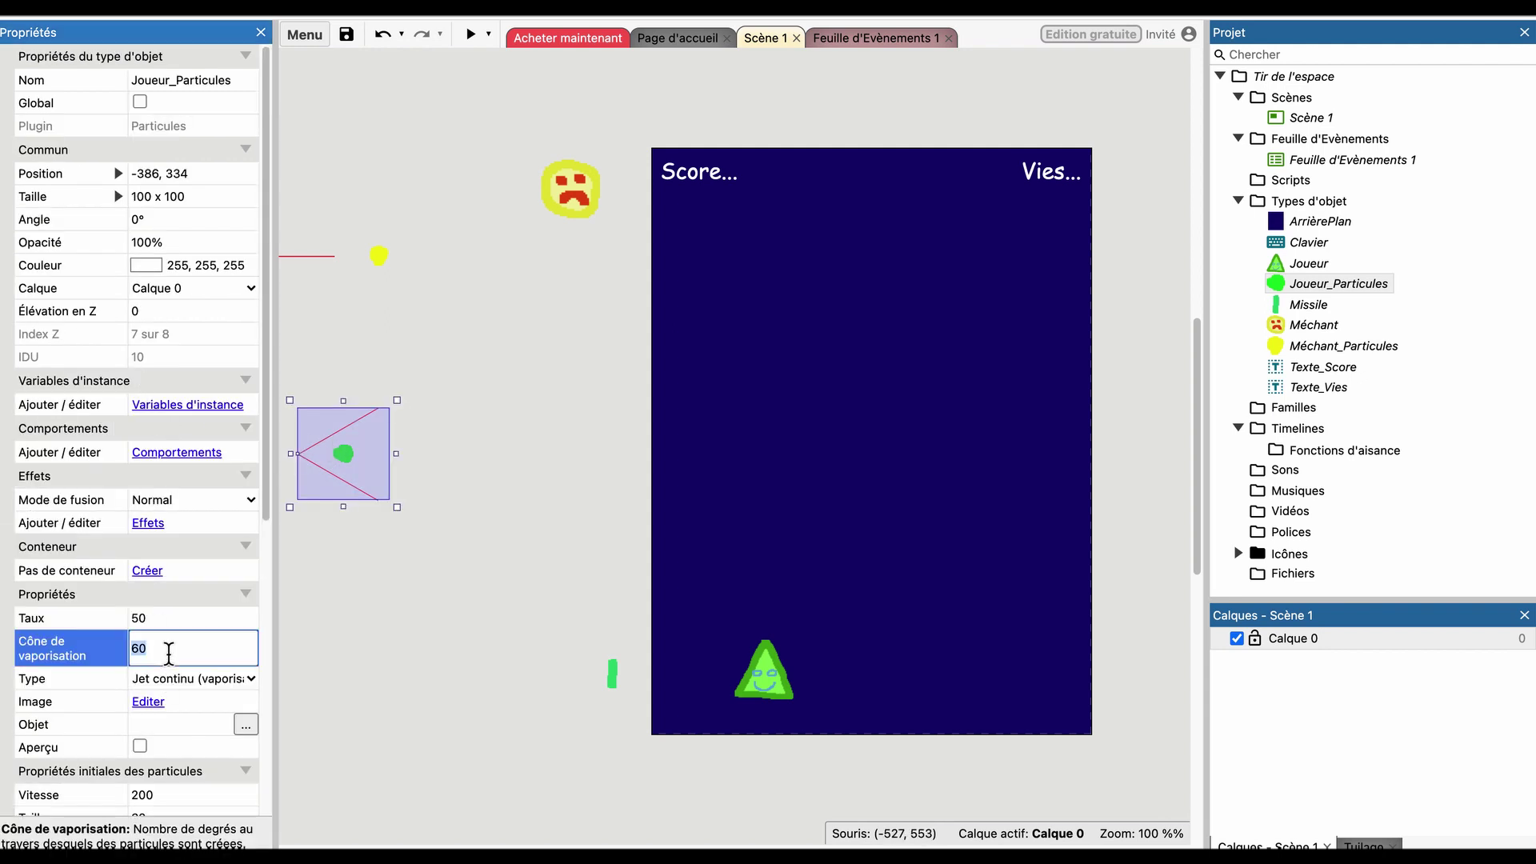
text(360)
key(Tab)
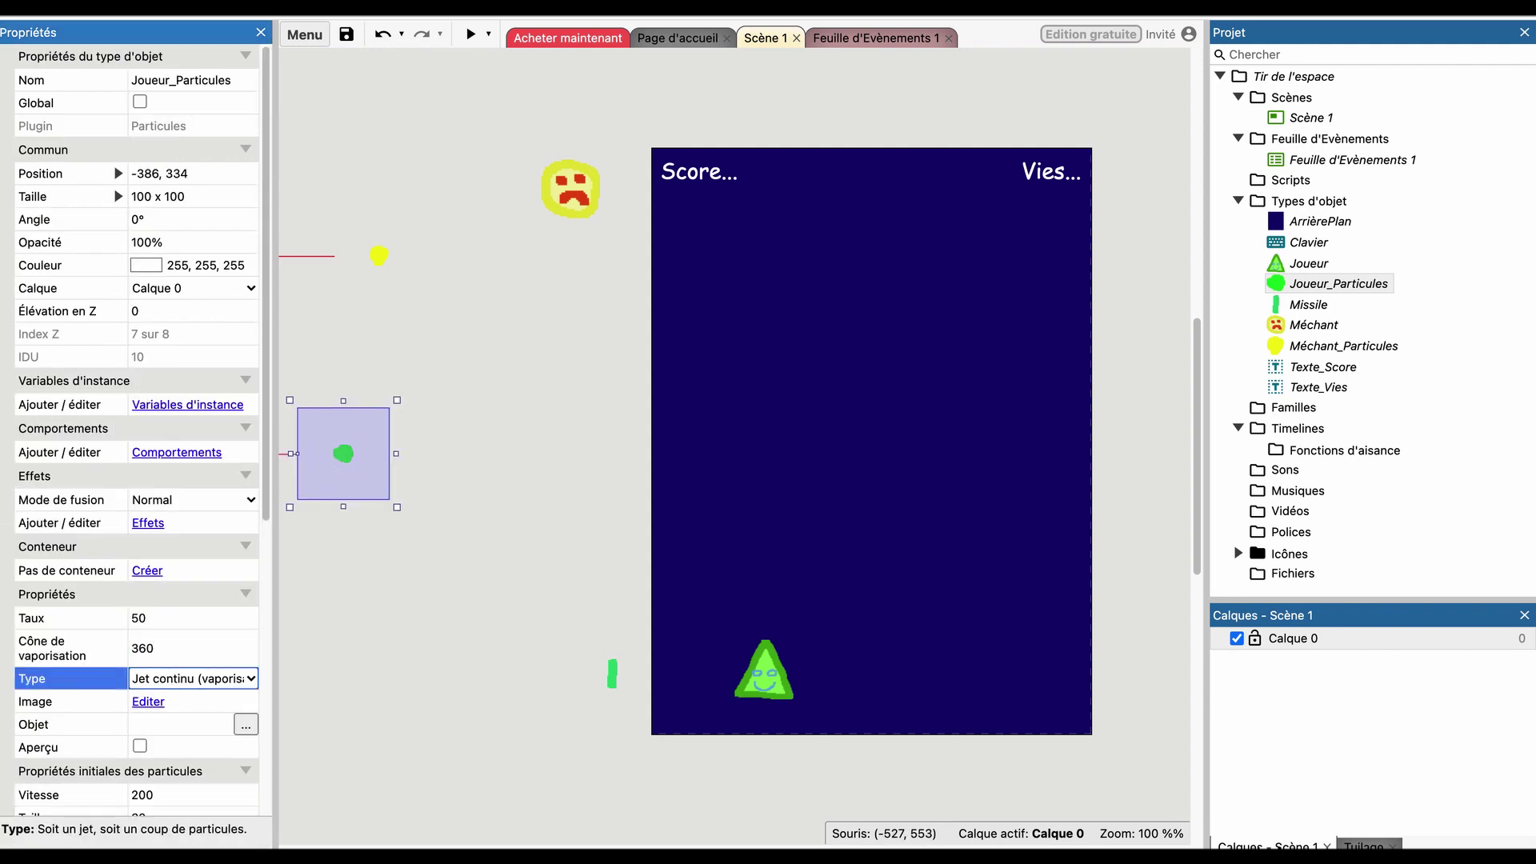
Check the Méchant_Particules settings, set the Joueur_Particules type to One-shot, and save the project.
click(379, 257)
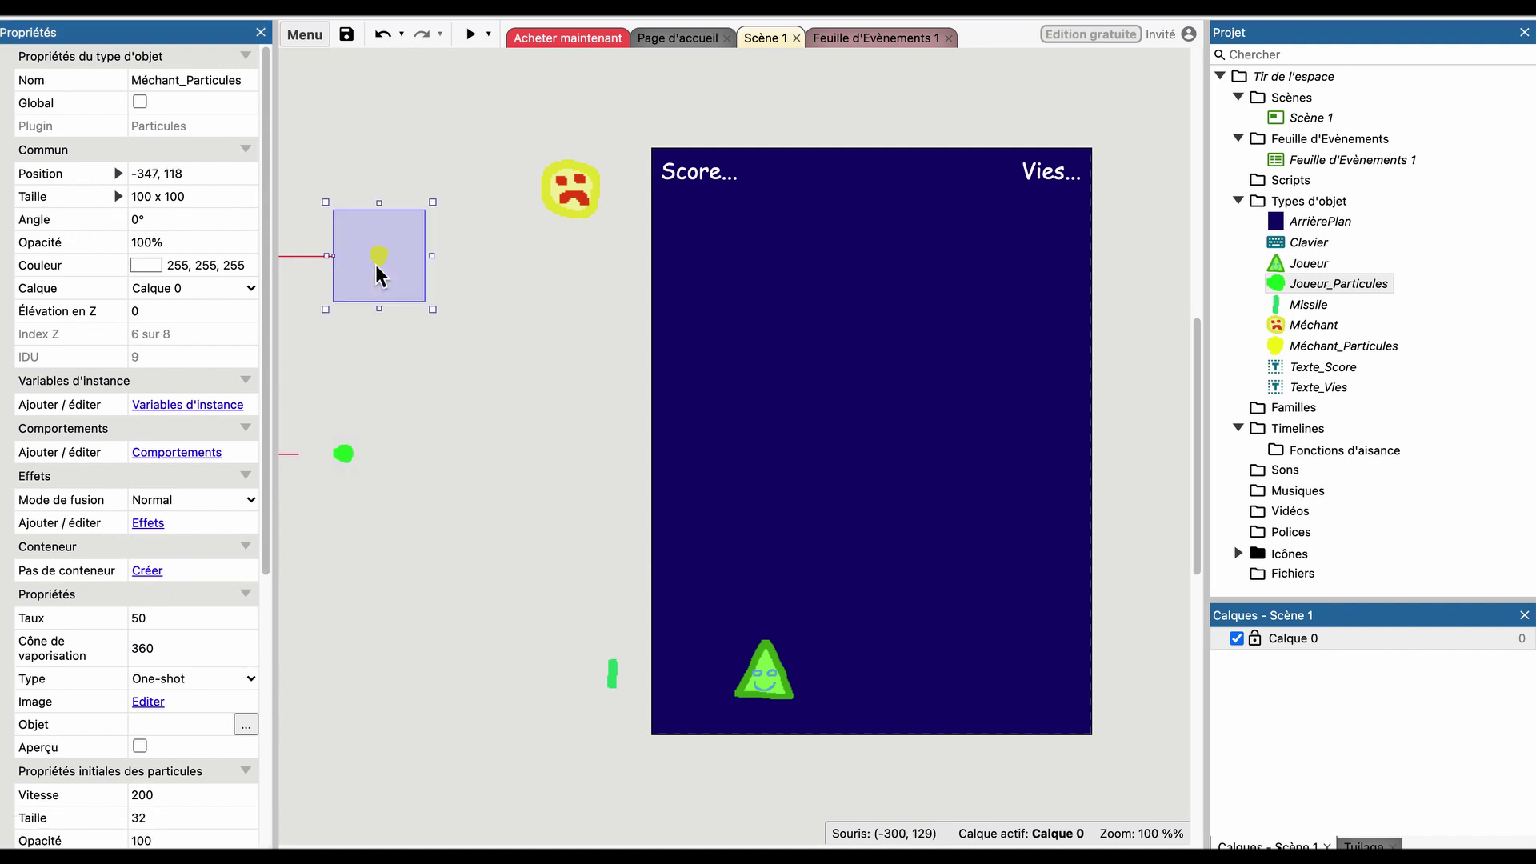
click(370, 445)
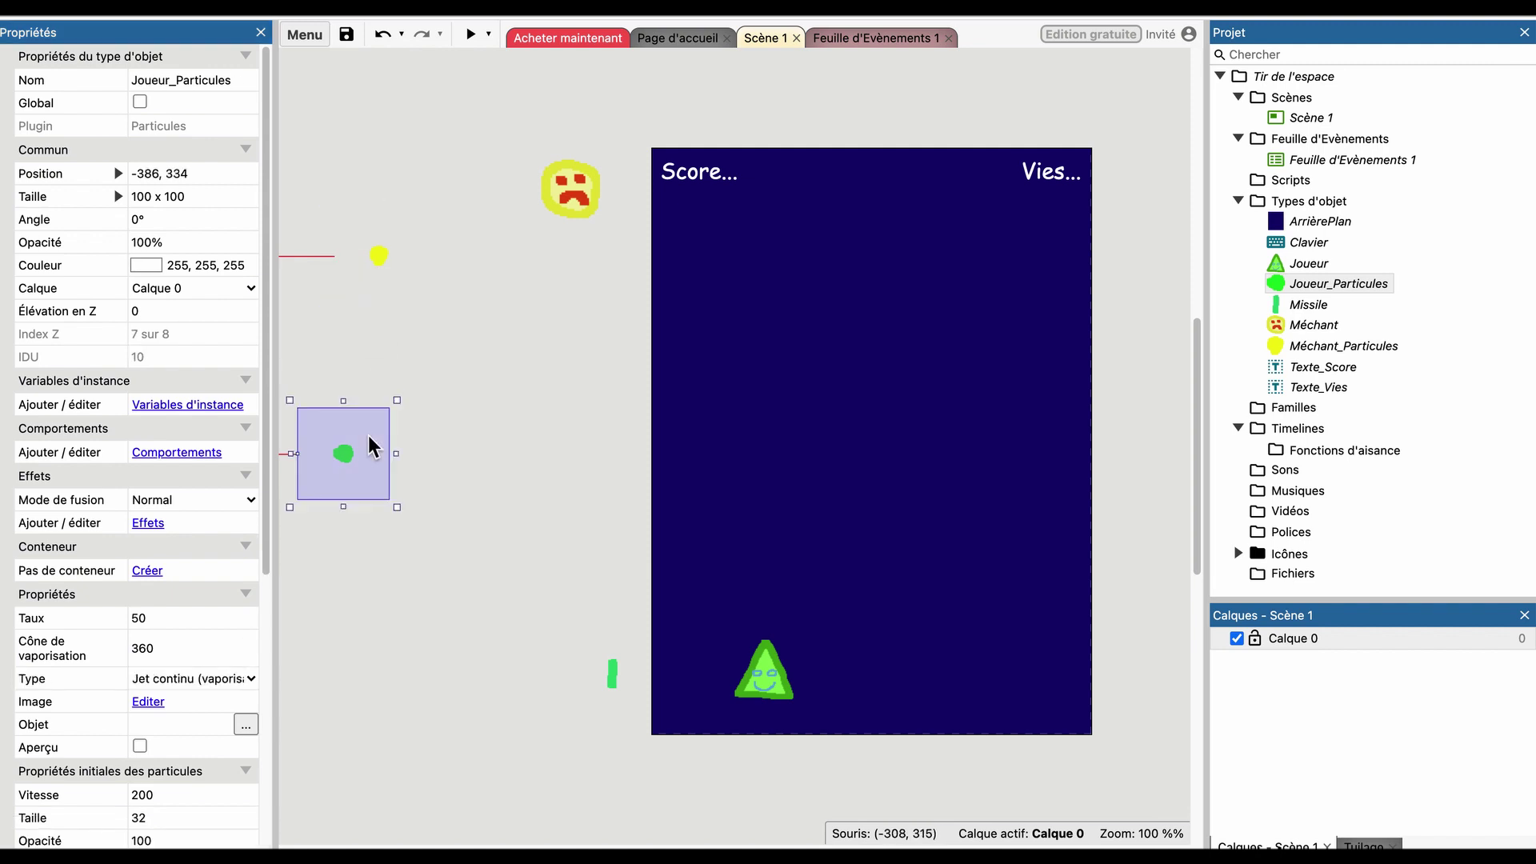
click(238, 680)
click(220, 697)
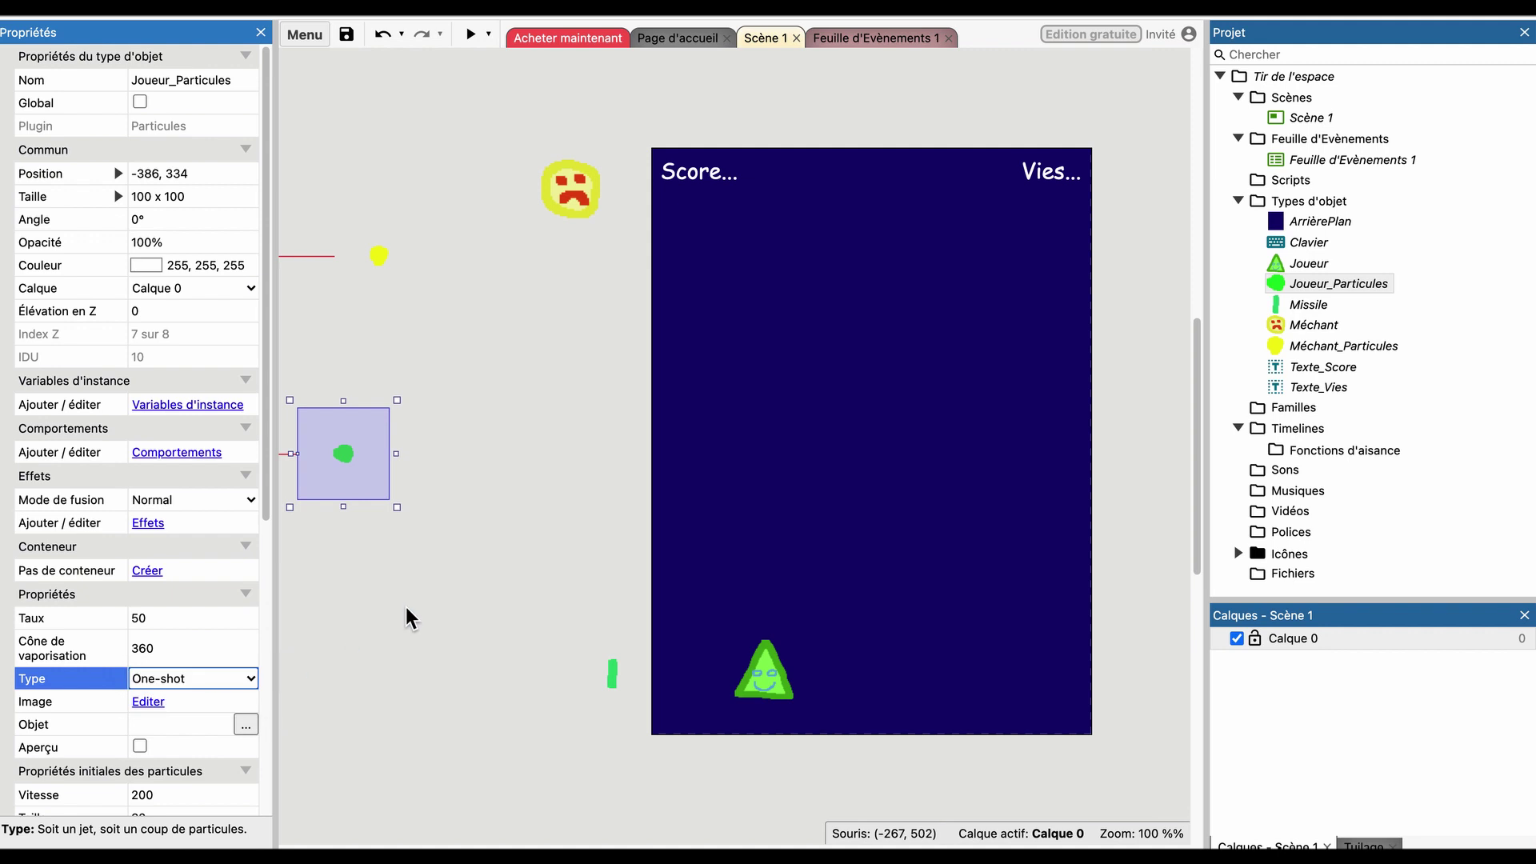
click(407, 615)
key(ctrl+s)
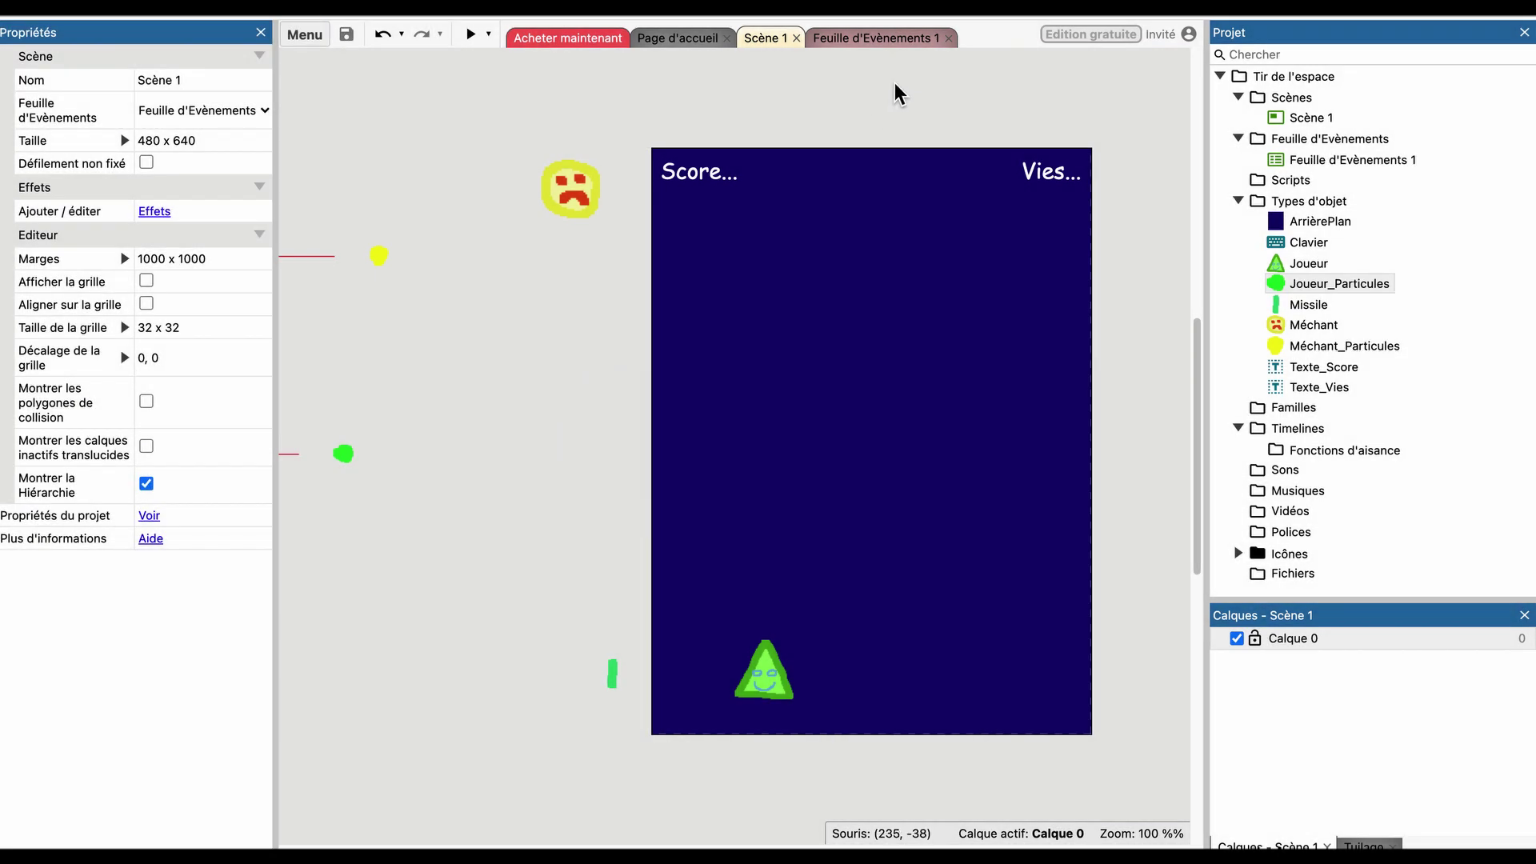
In the Missile–Méchant collision event of the event sheet, add a Missile action that spawns Méchant_Particules on layer 0 at image point 0.
click(870, 44)
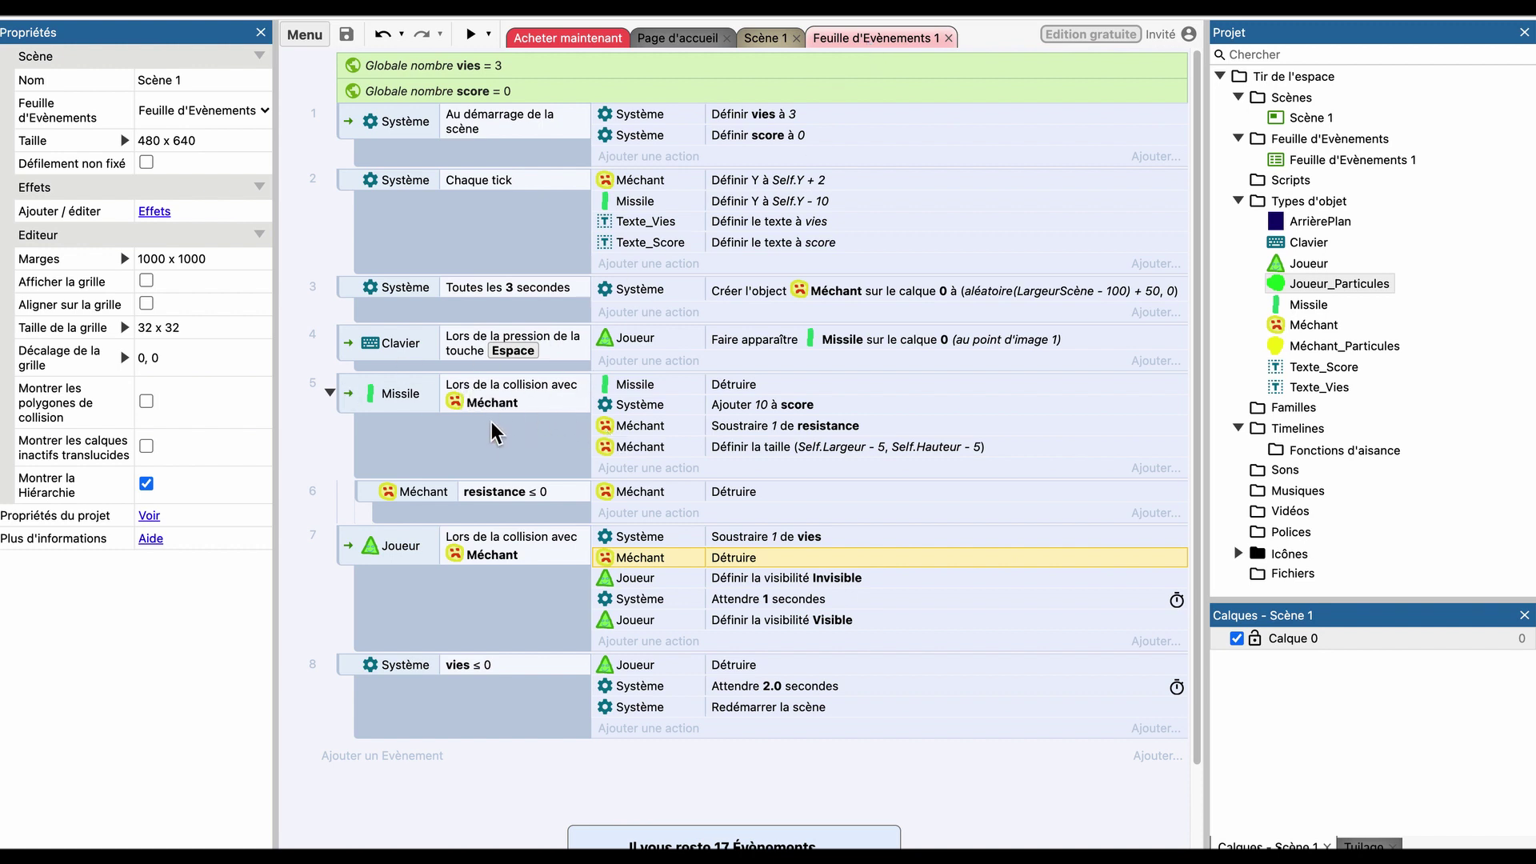
click(645, 479)
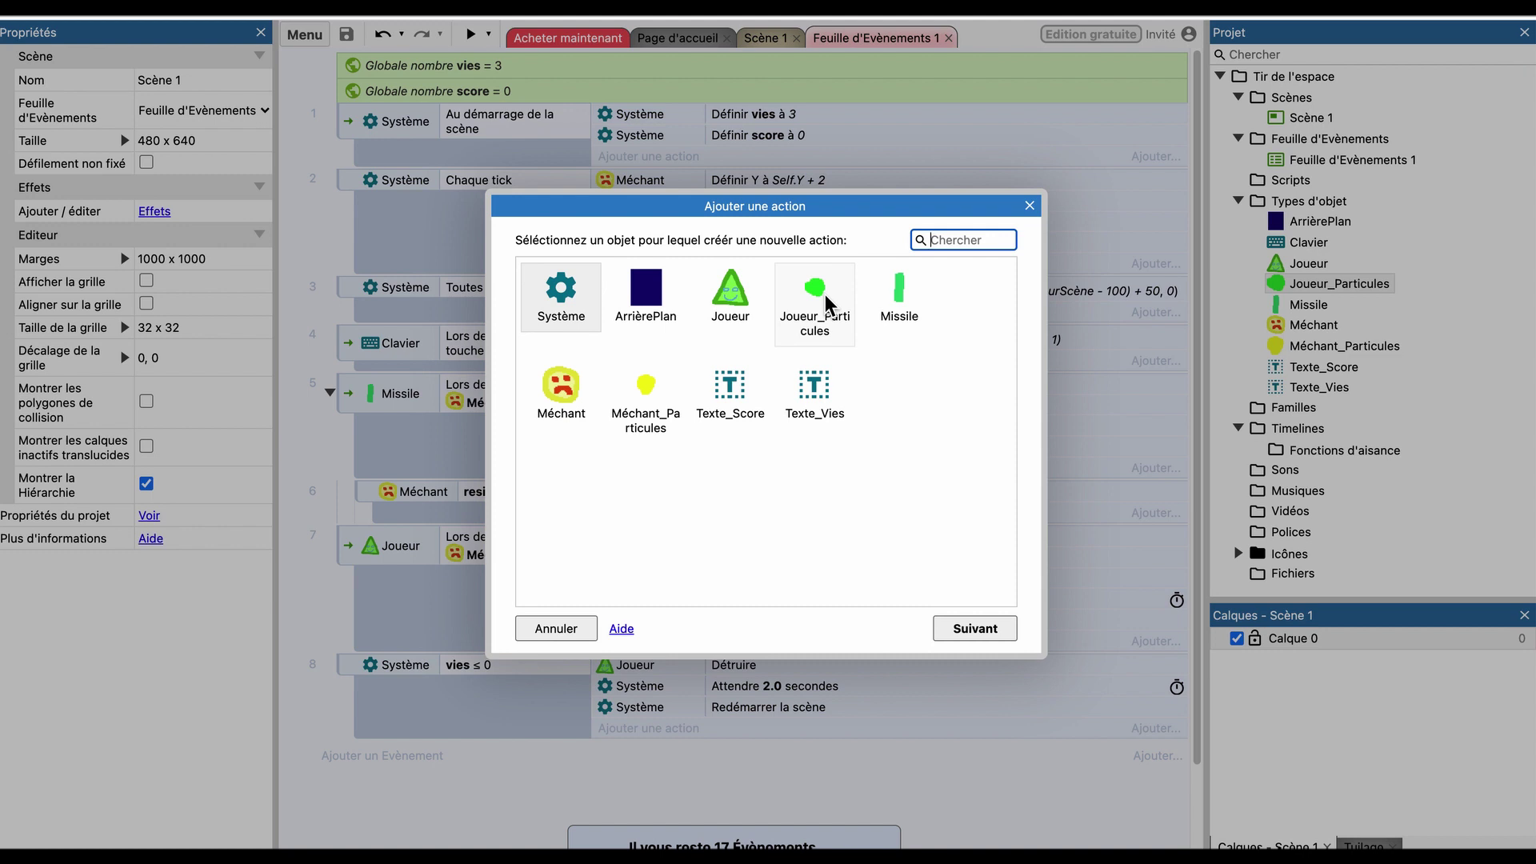
double_click(901, 300)
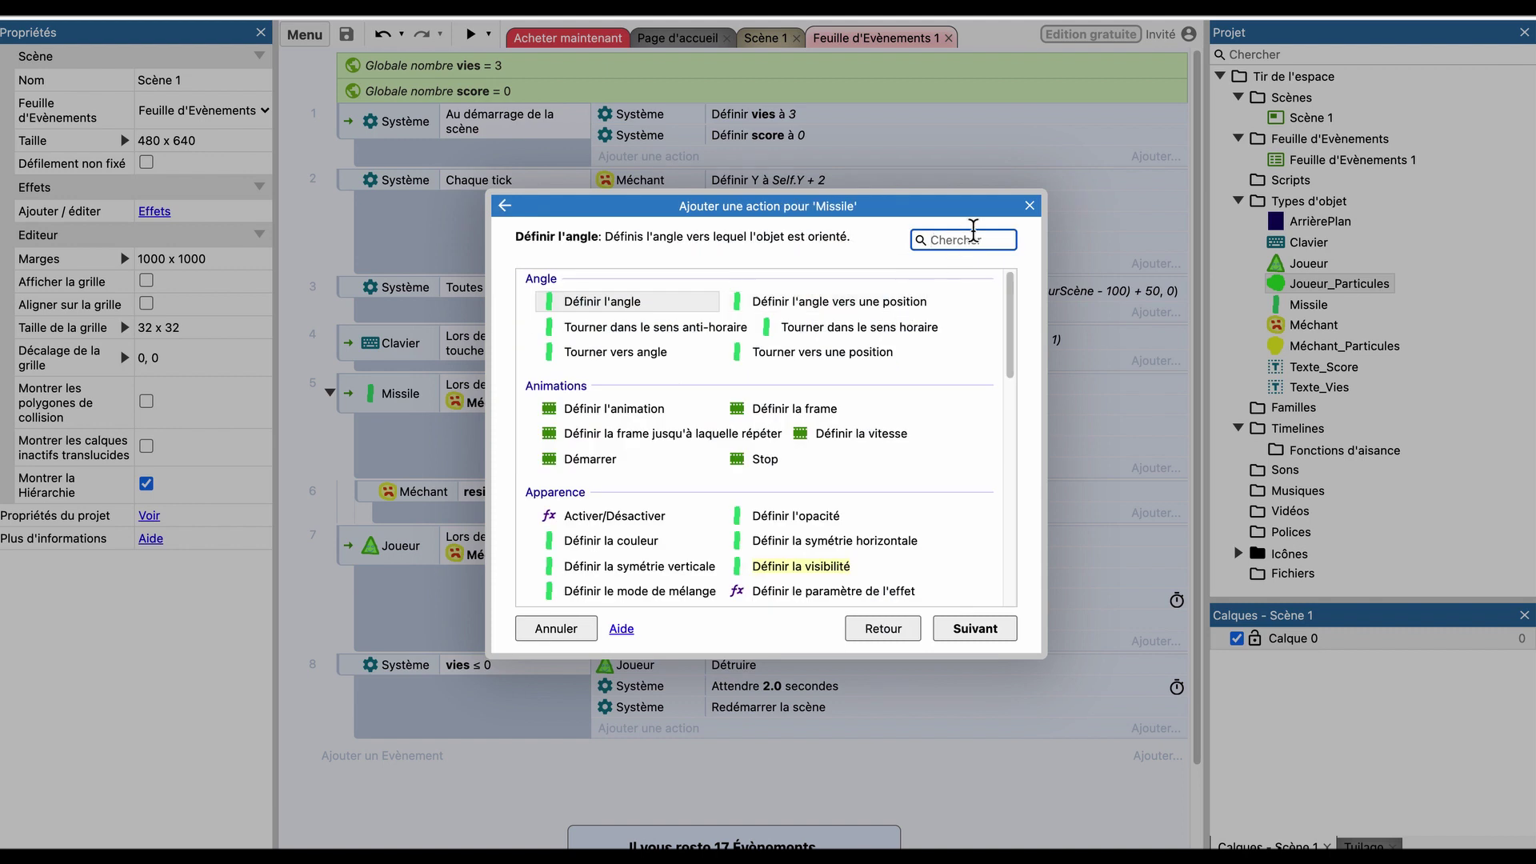
text(fa)
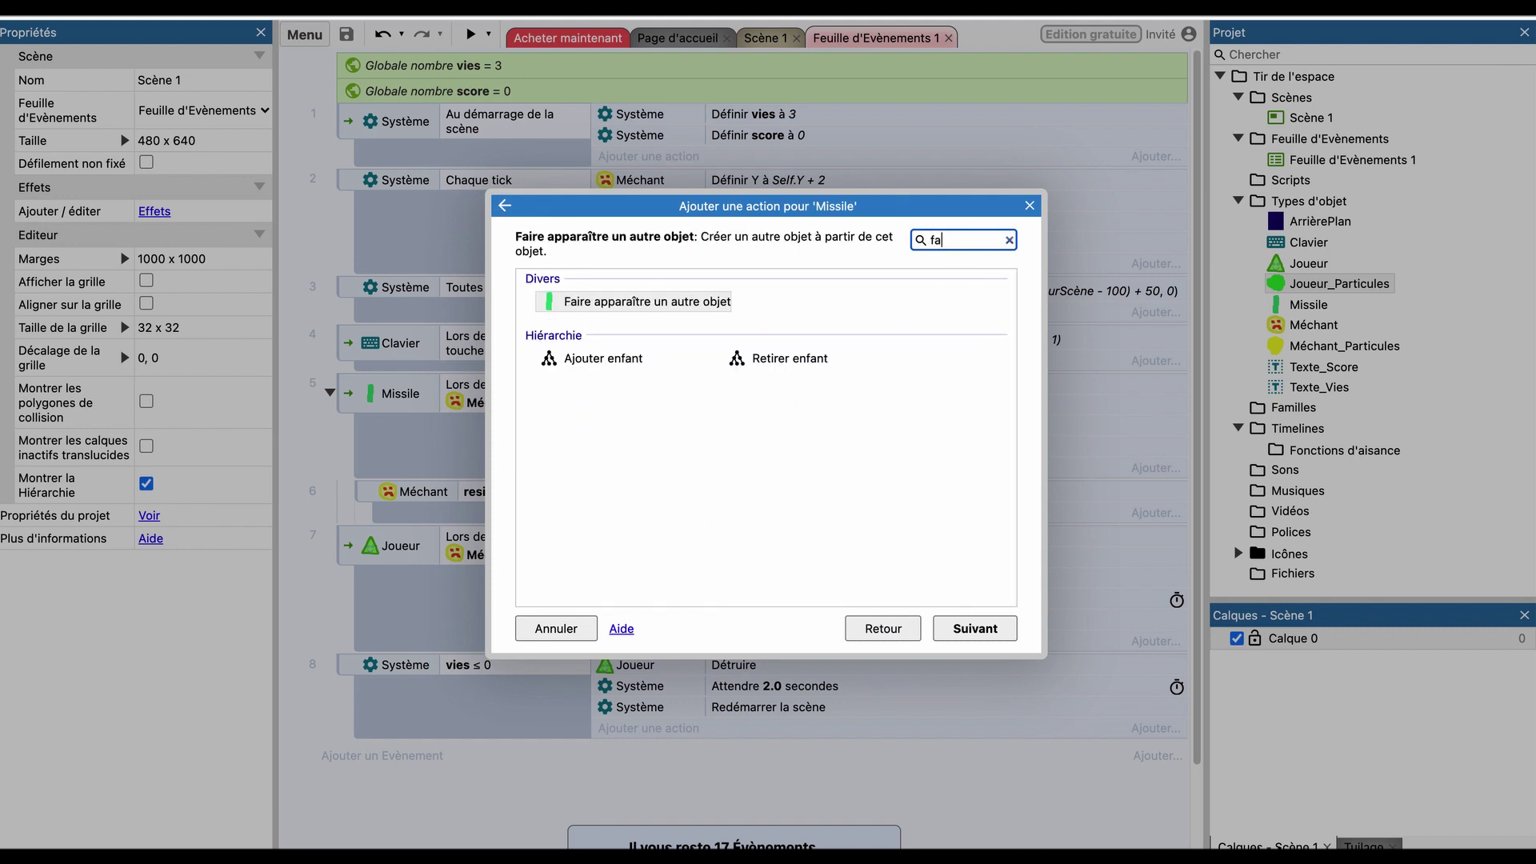
double_click(678, 303)
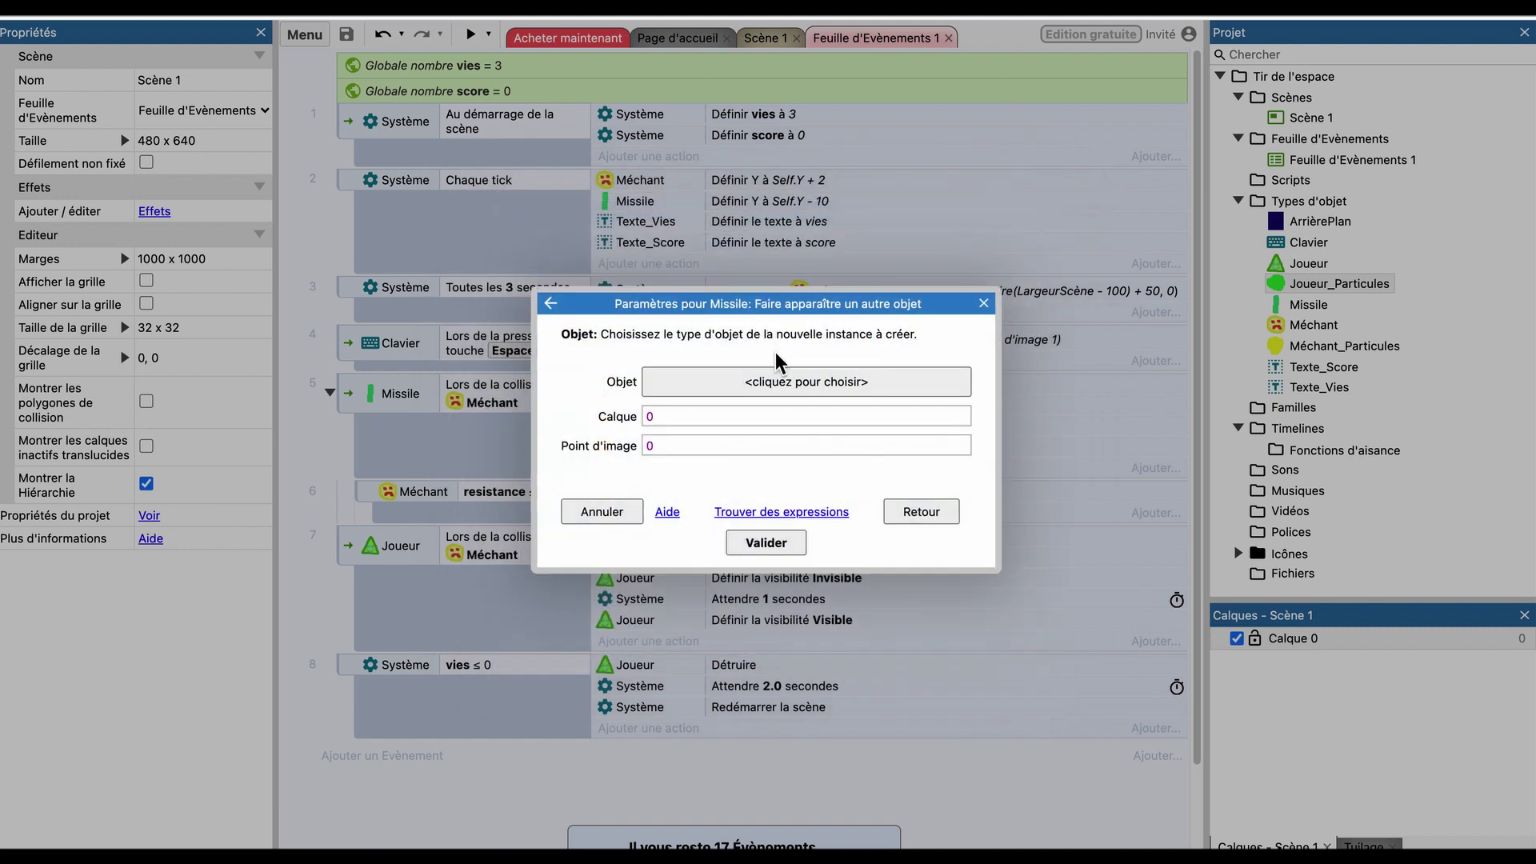
click(780, 379)
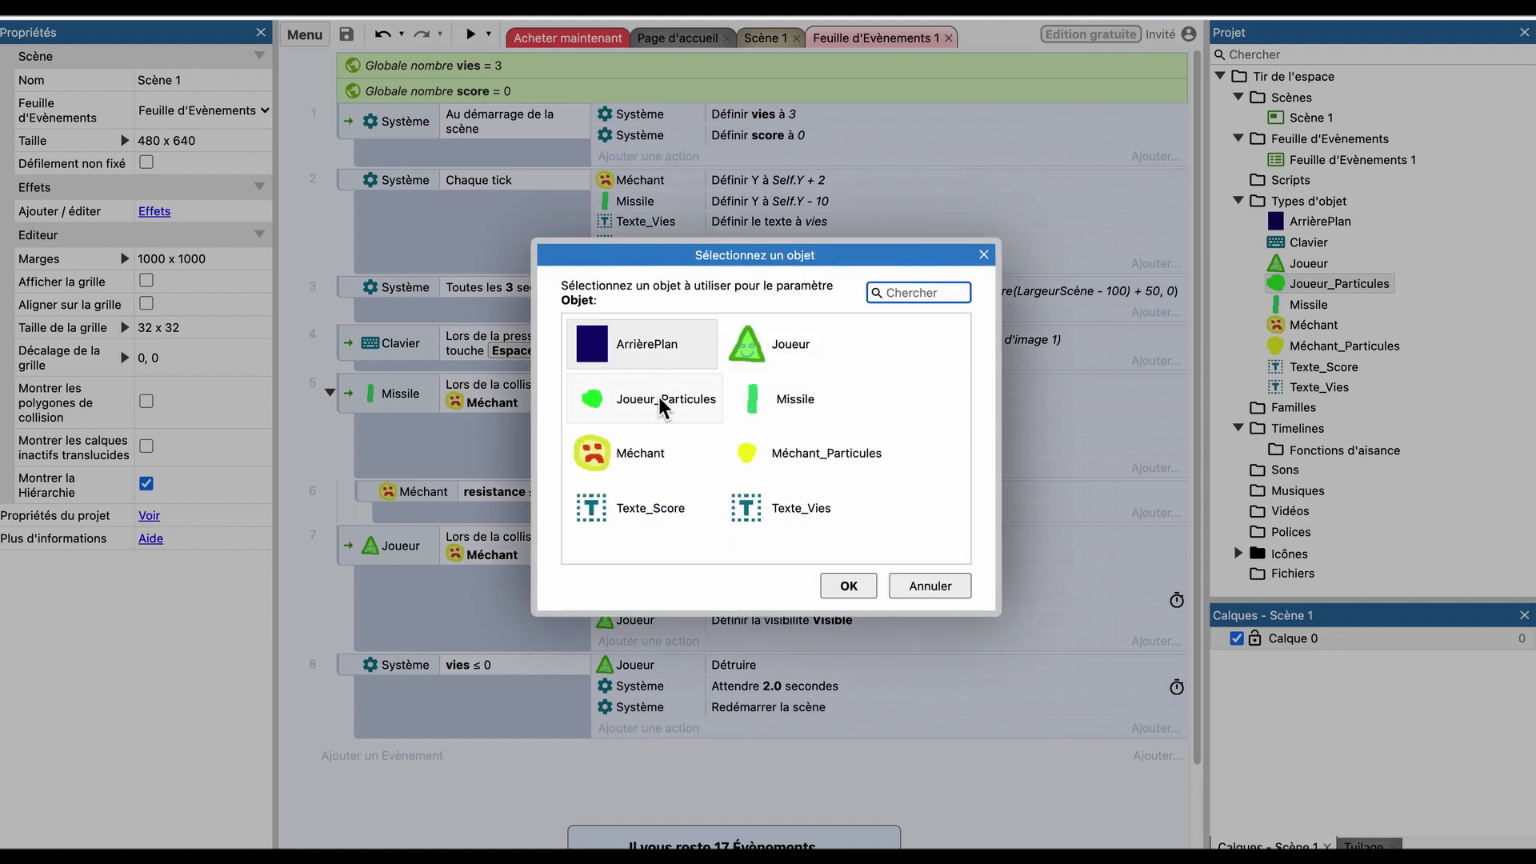
double_click(804, 441)
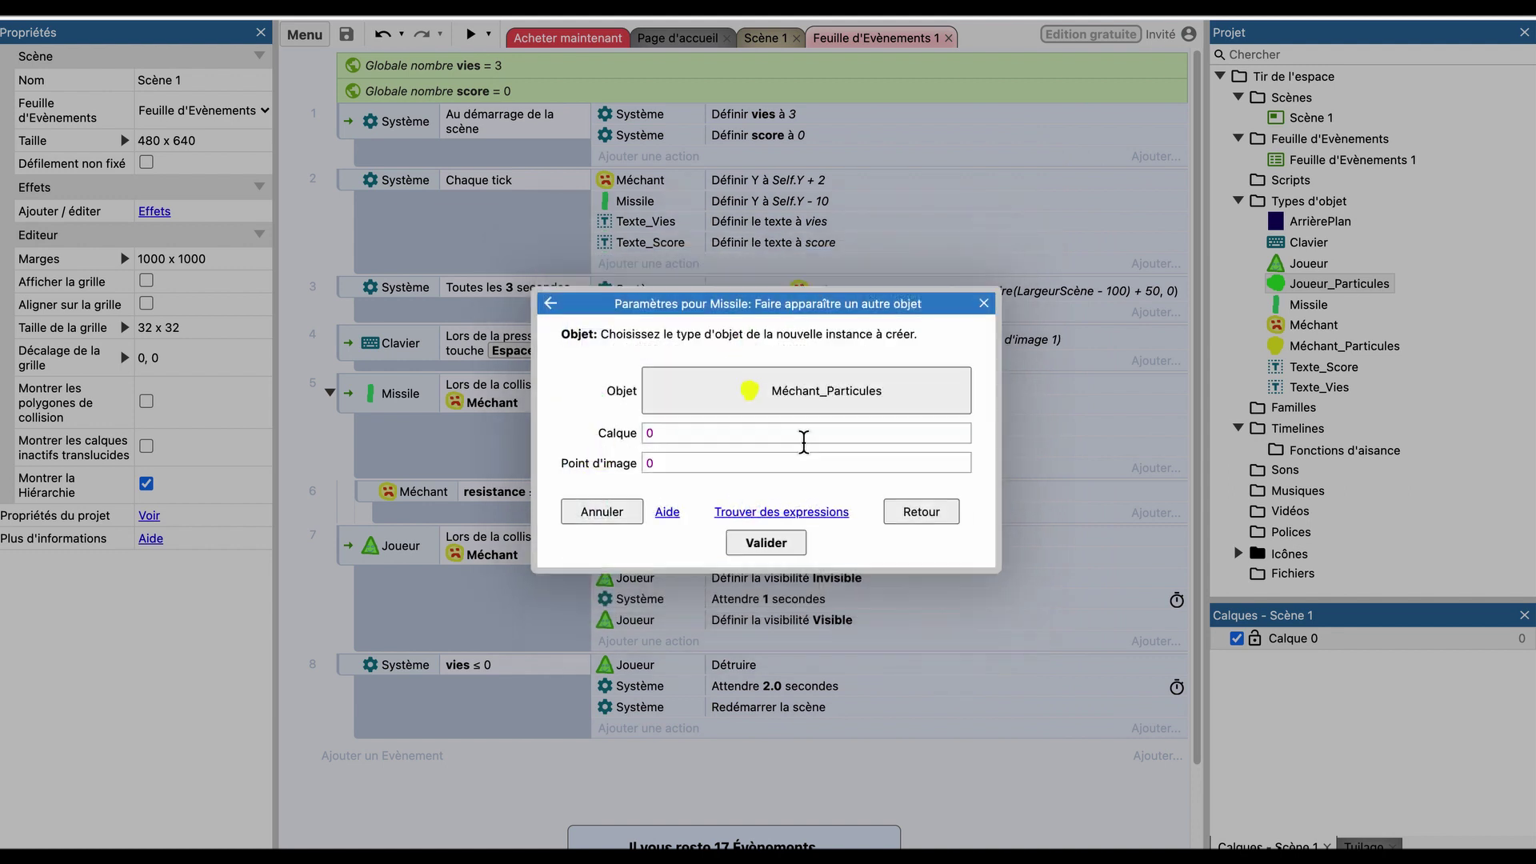
click(765, 548)
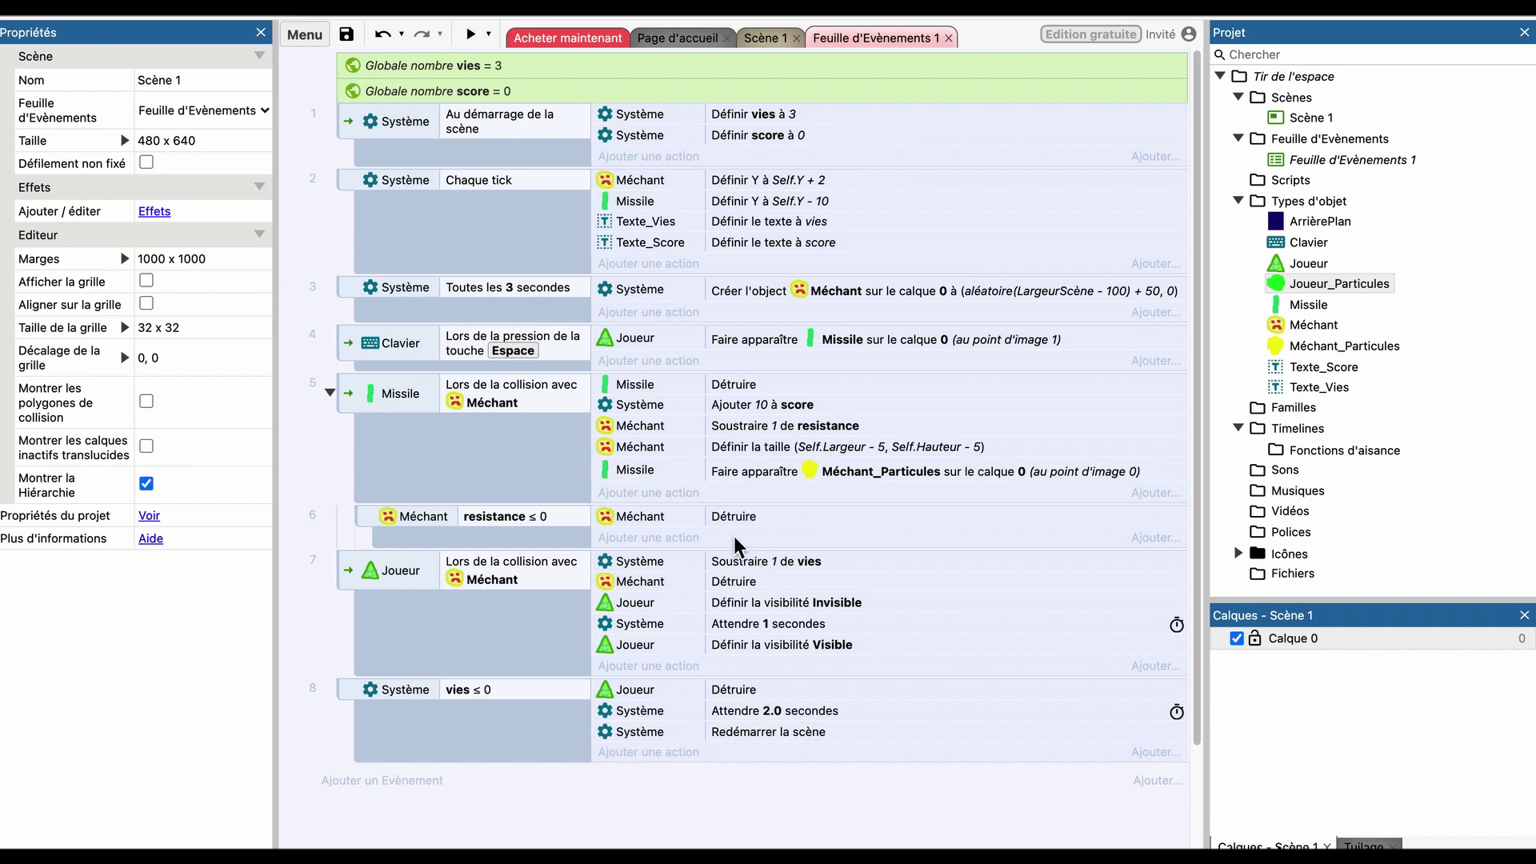
Move the Méchant_Particules spawn action above the Missile's Détruire action in the collision event, and review the event's action order.
click(665, 472)
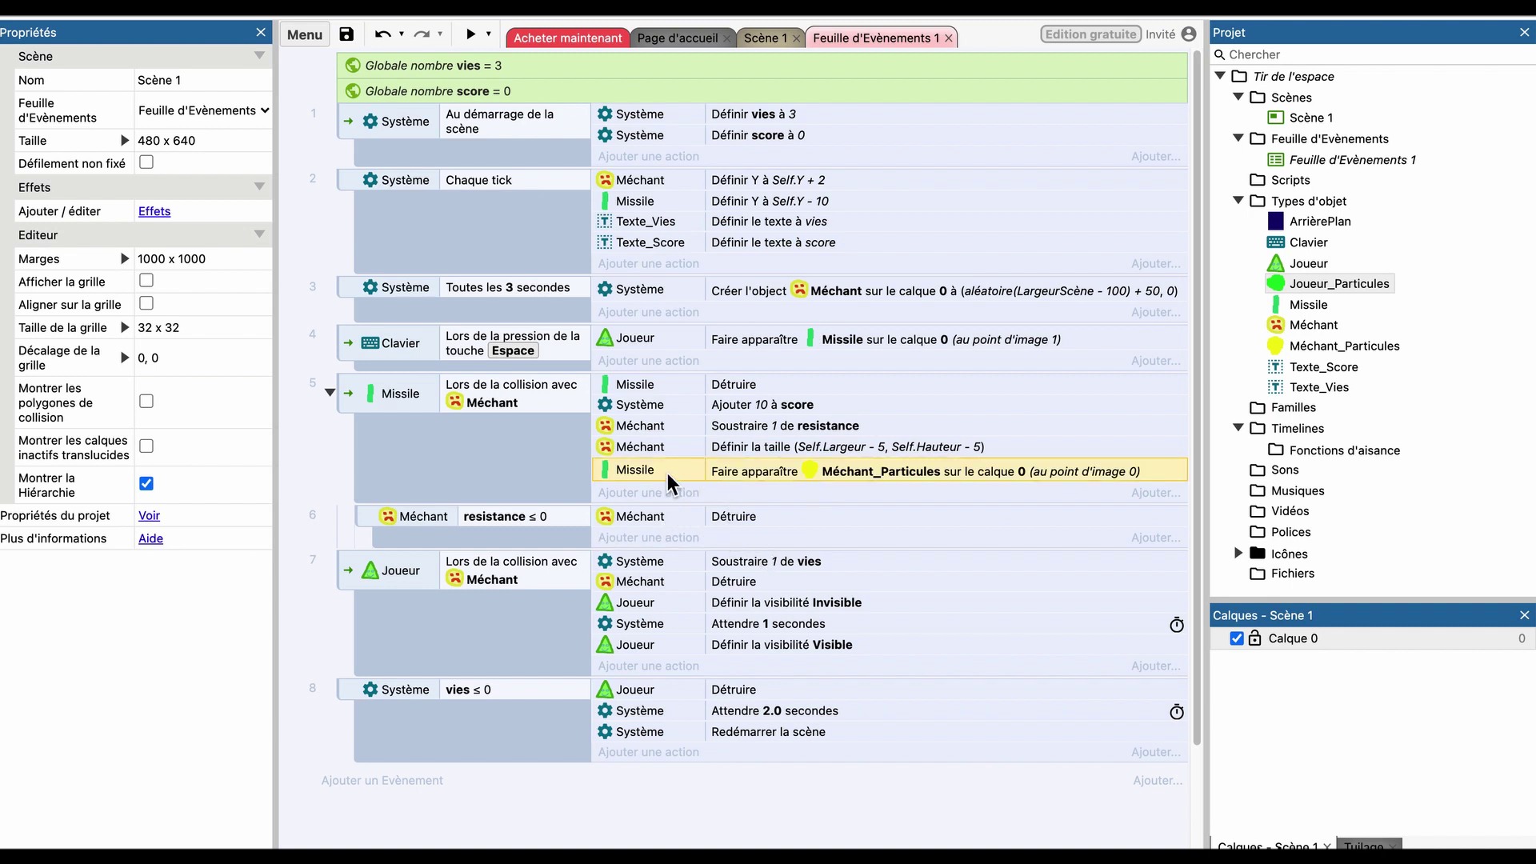
drag(669, 471, 669, 383)
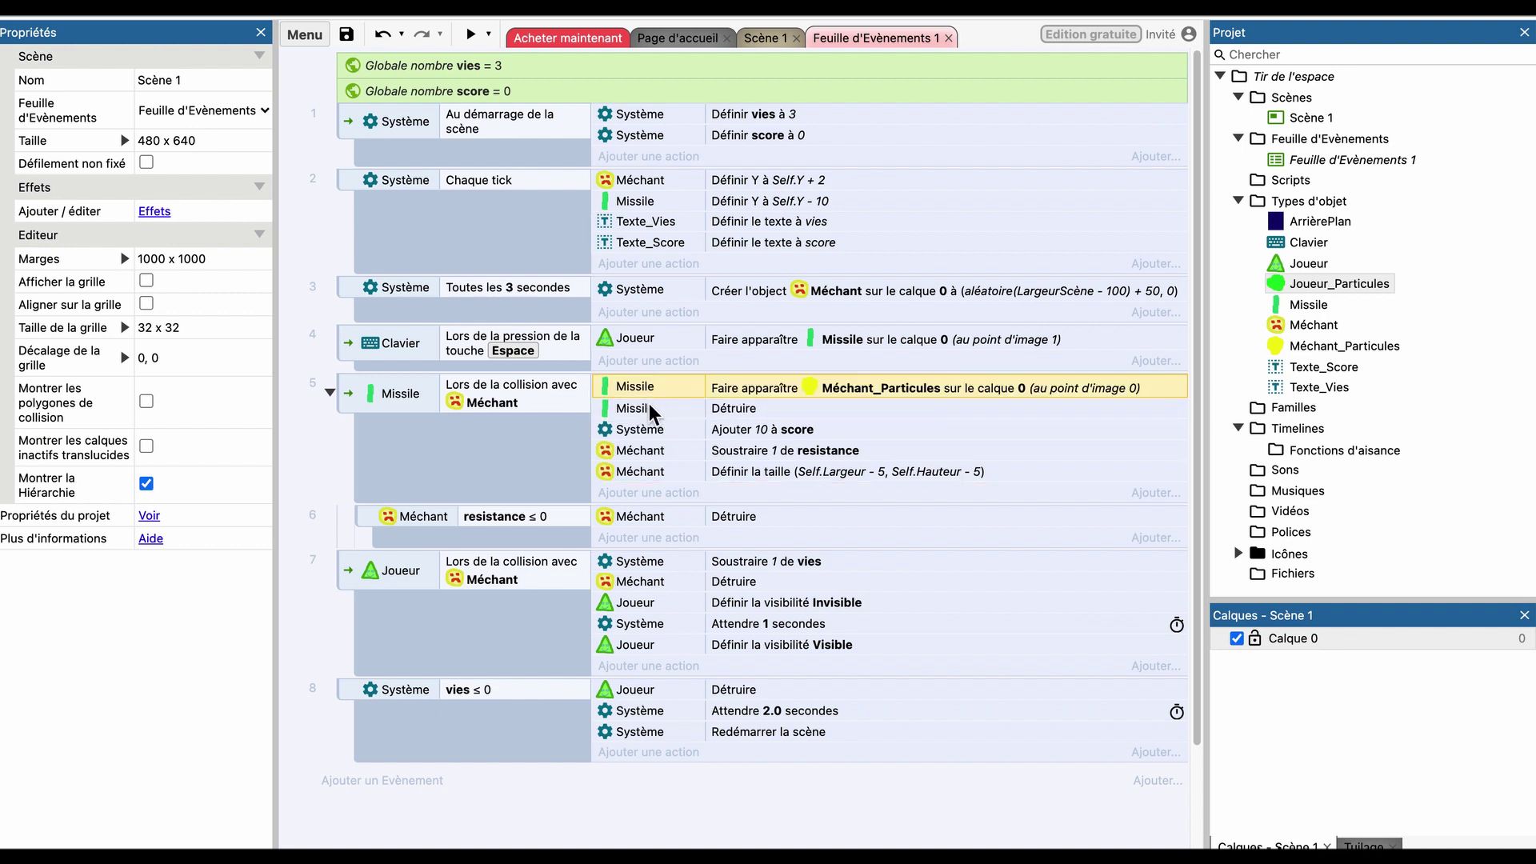
click(544, 412)
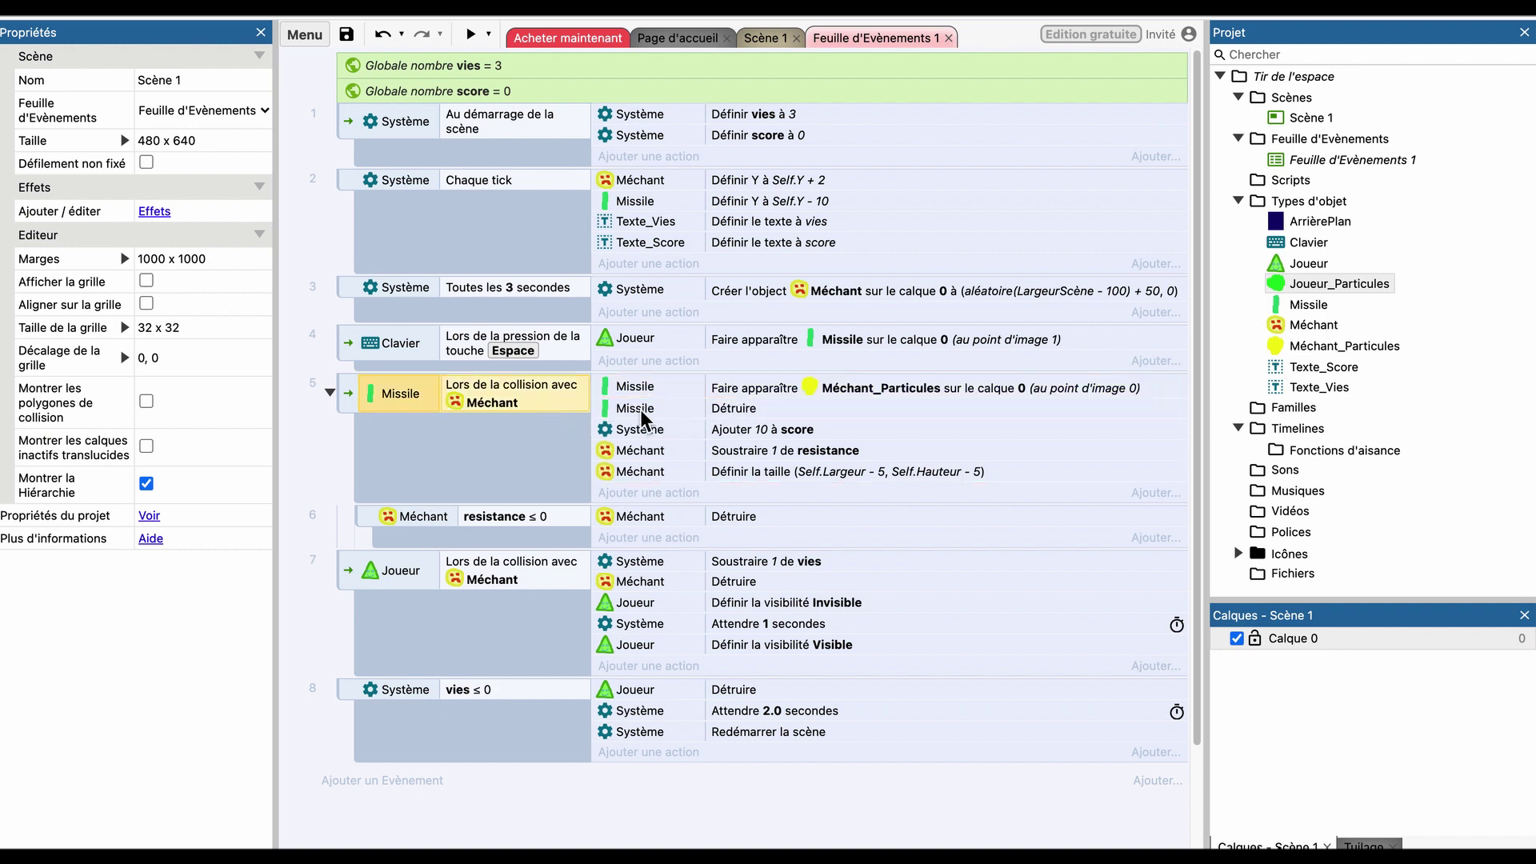
click(672, 395)
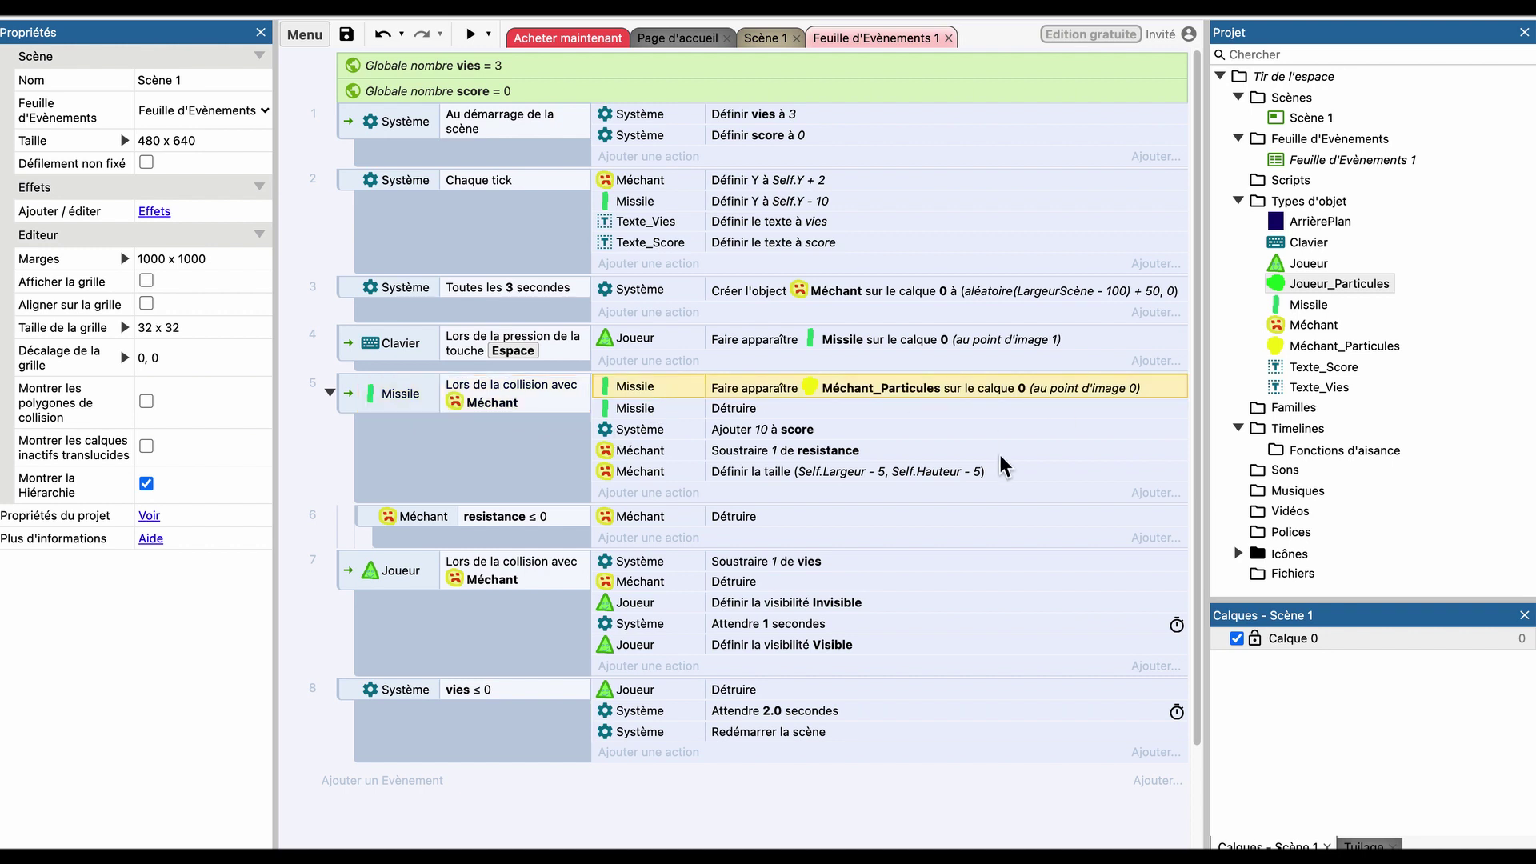
click(738, 411)
click(811, 436)
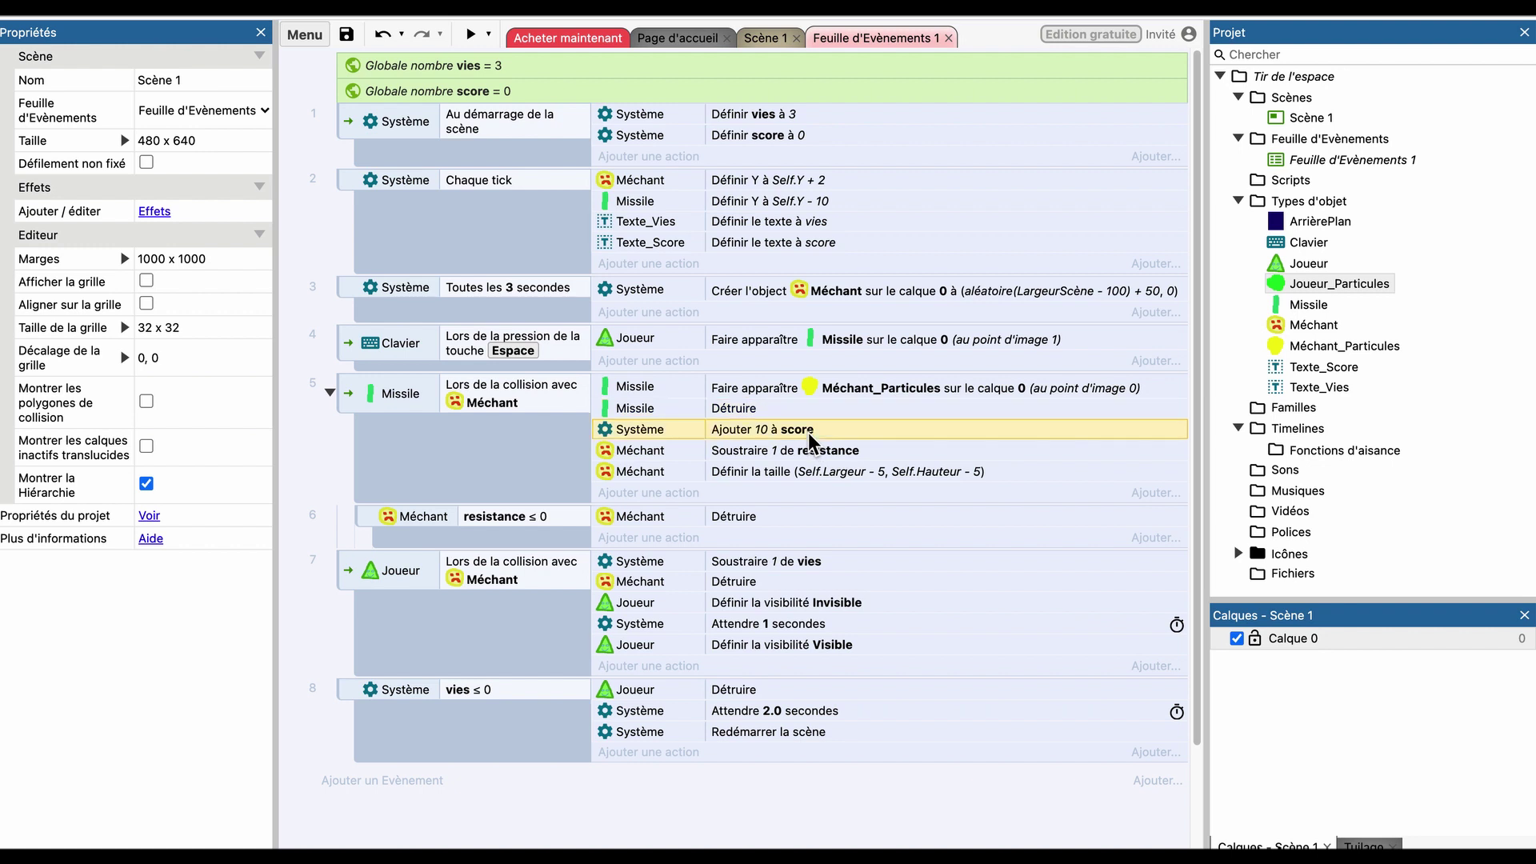
click(779, 456)
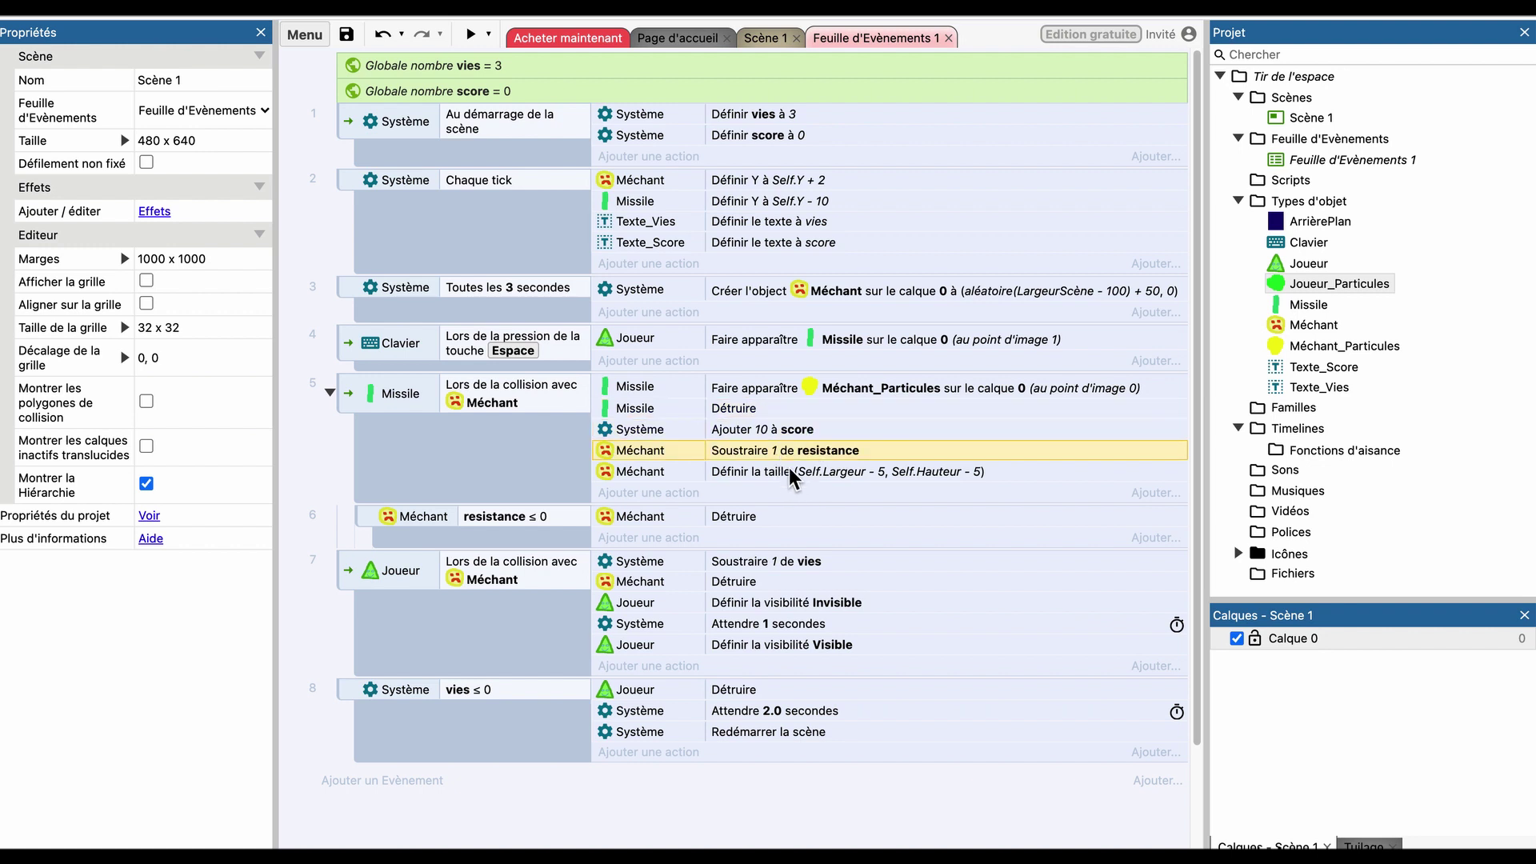
click(790, 473)
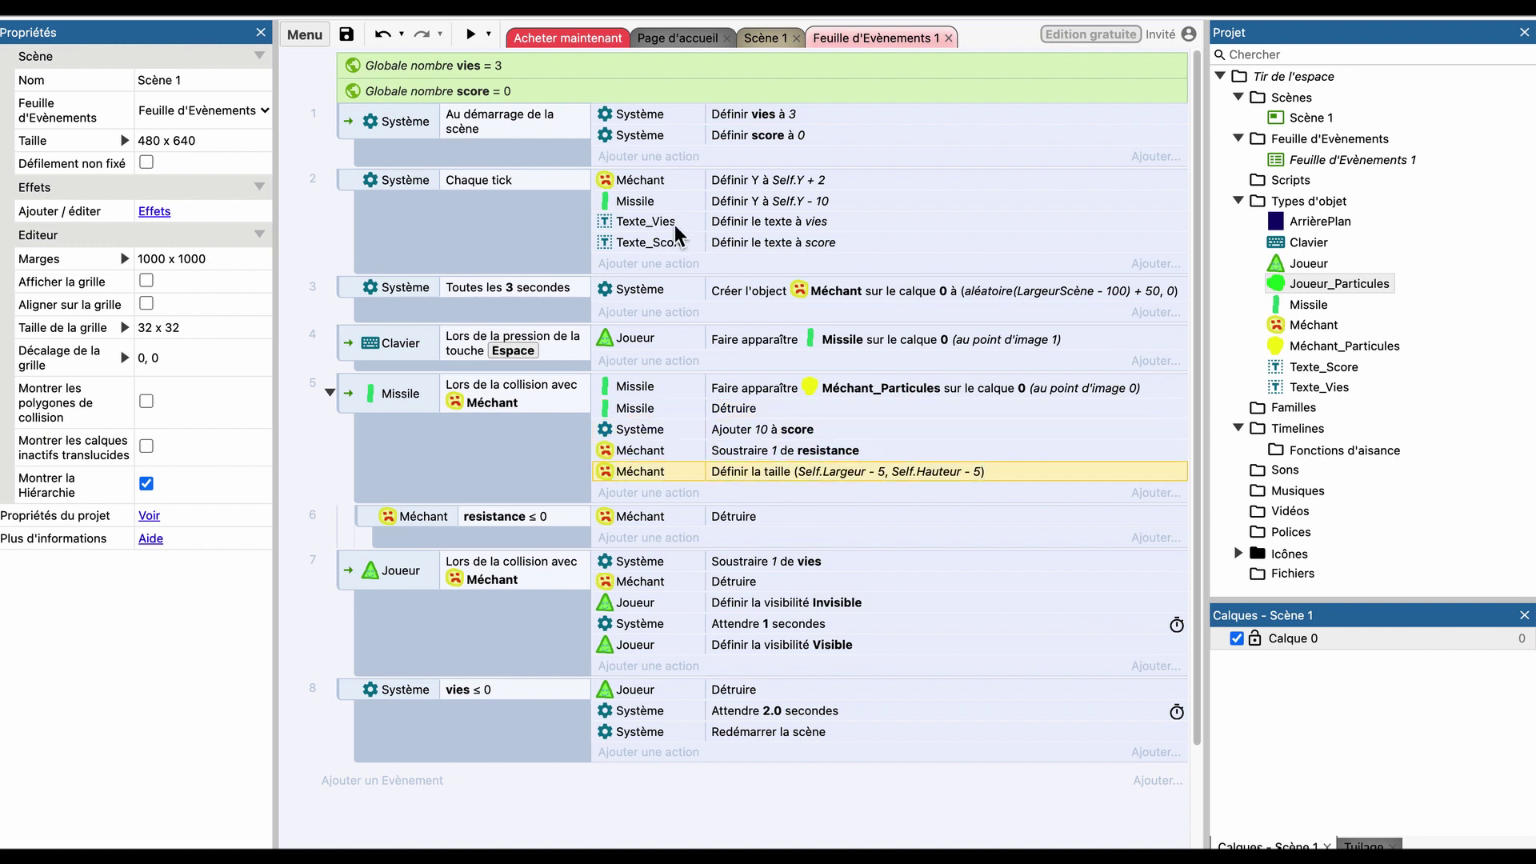
Preview the game and shoot missiles at descending enemies to check the Méchant_Particules burst on each hit, and close the preview.
click(470, 35)
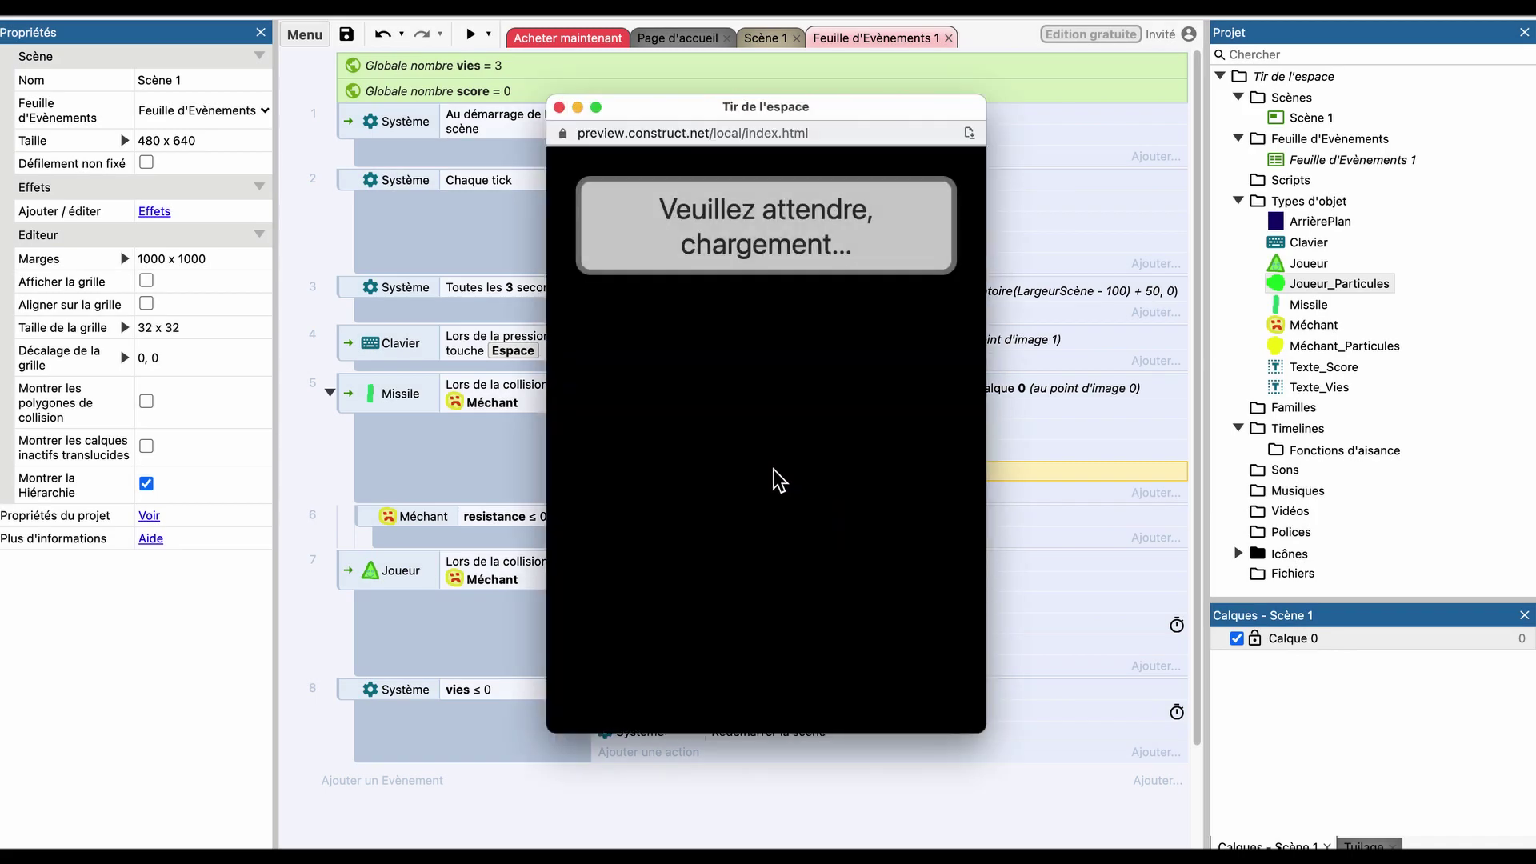
key(Right)
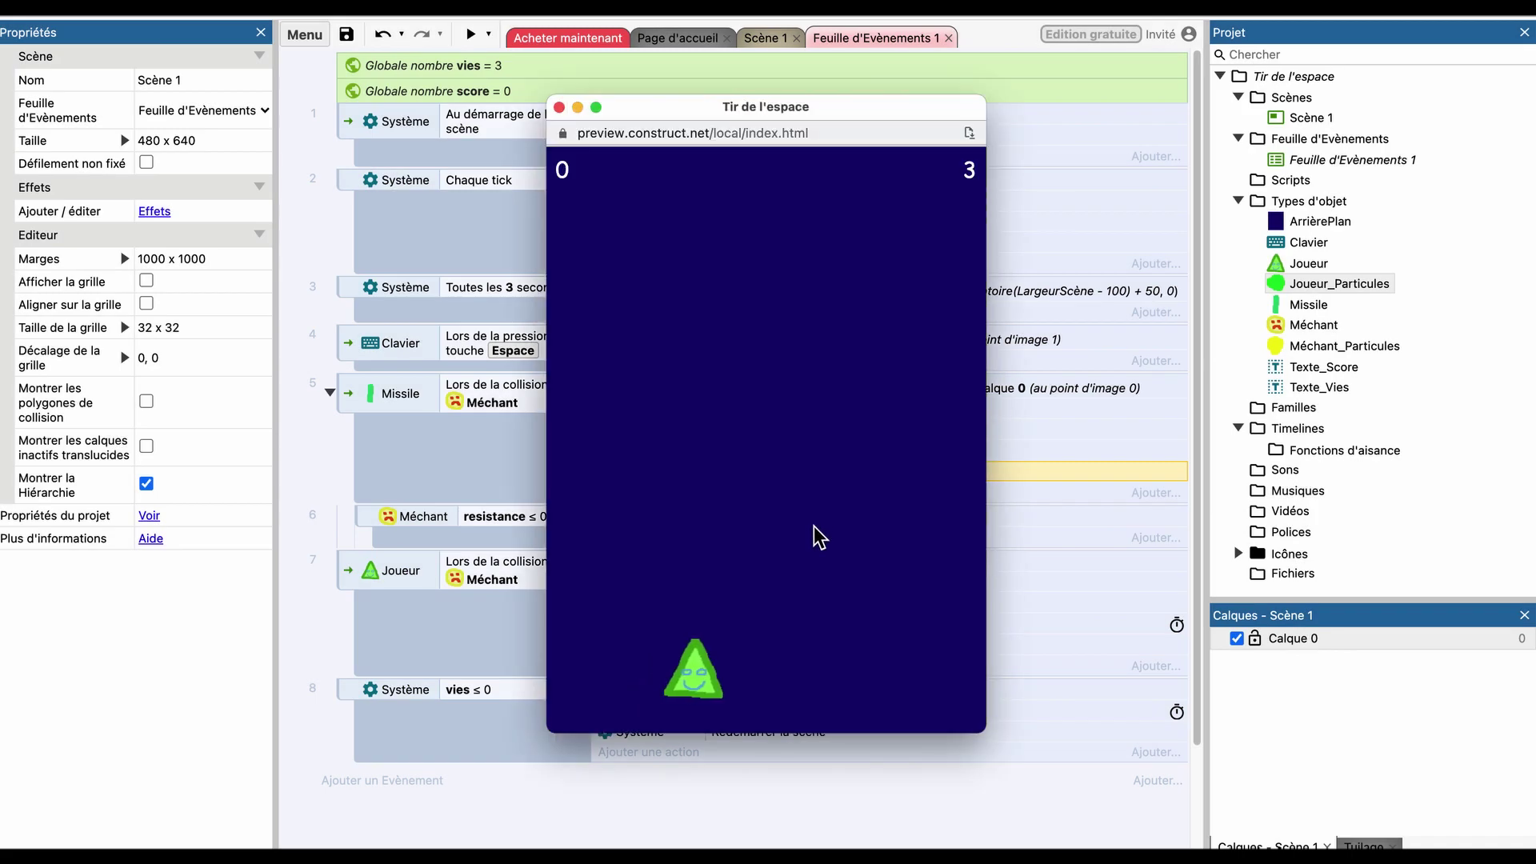
key(Left)
key(Right)
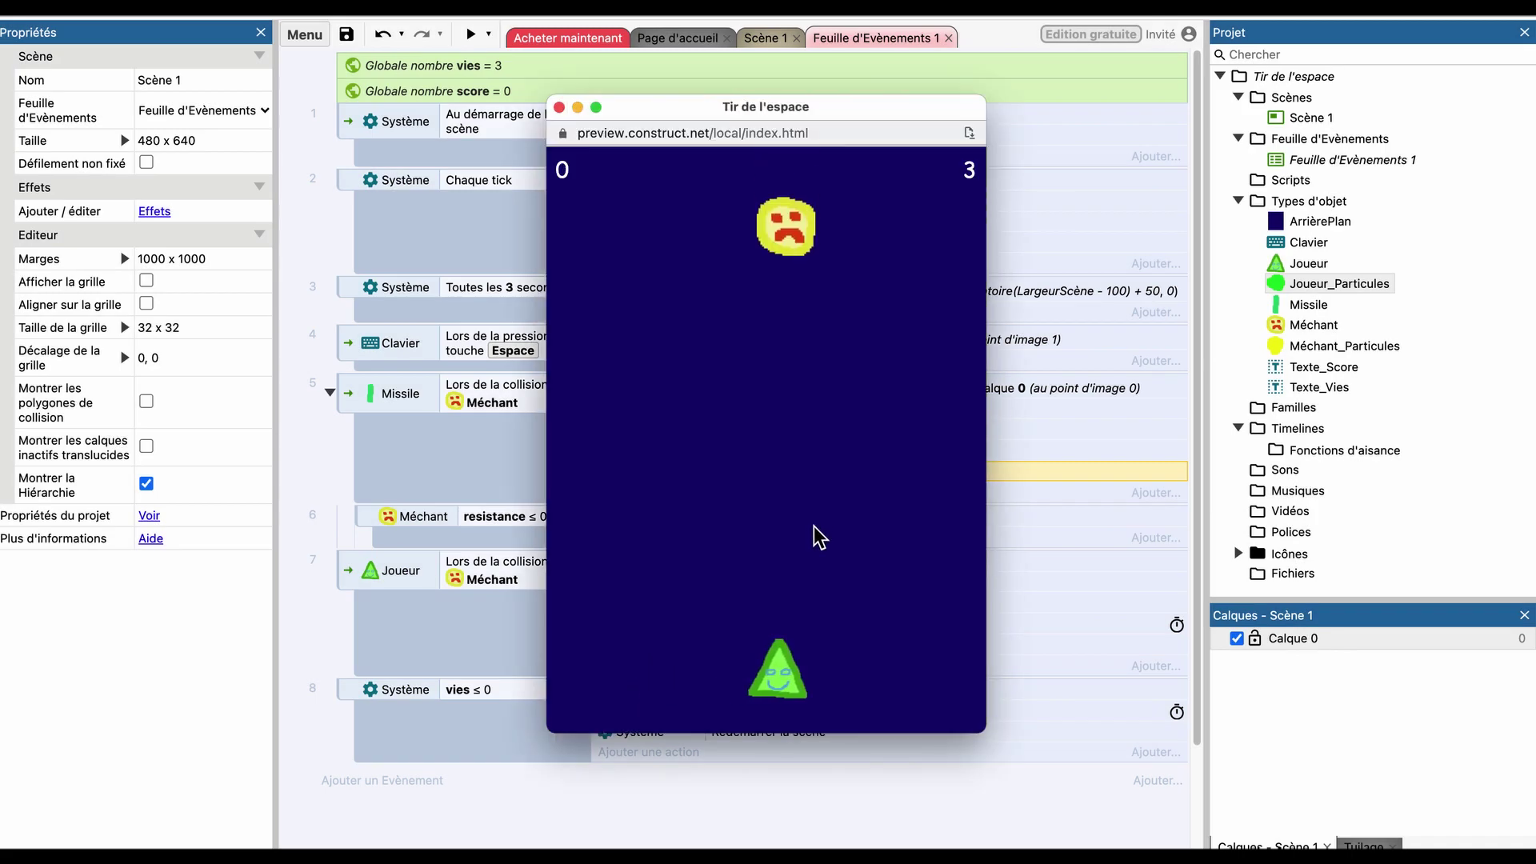
key(space)
key(space)
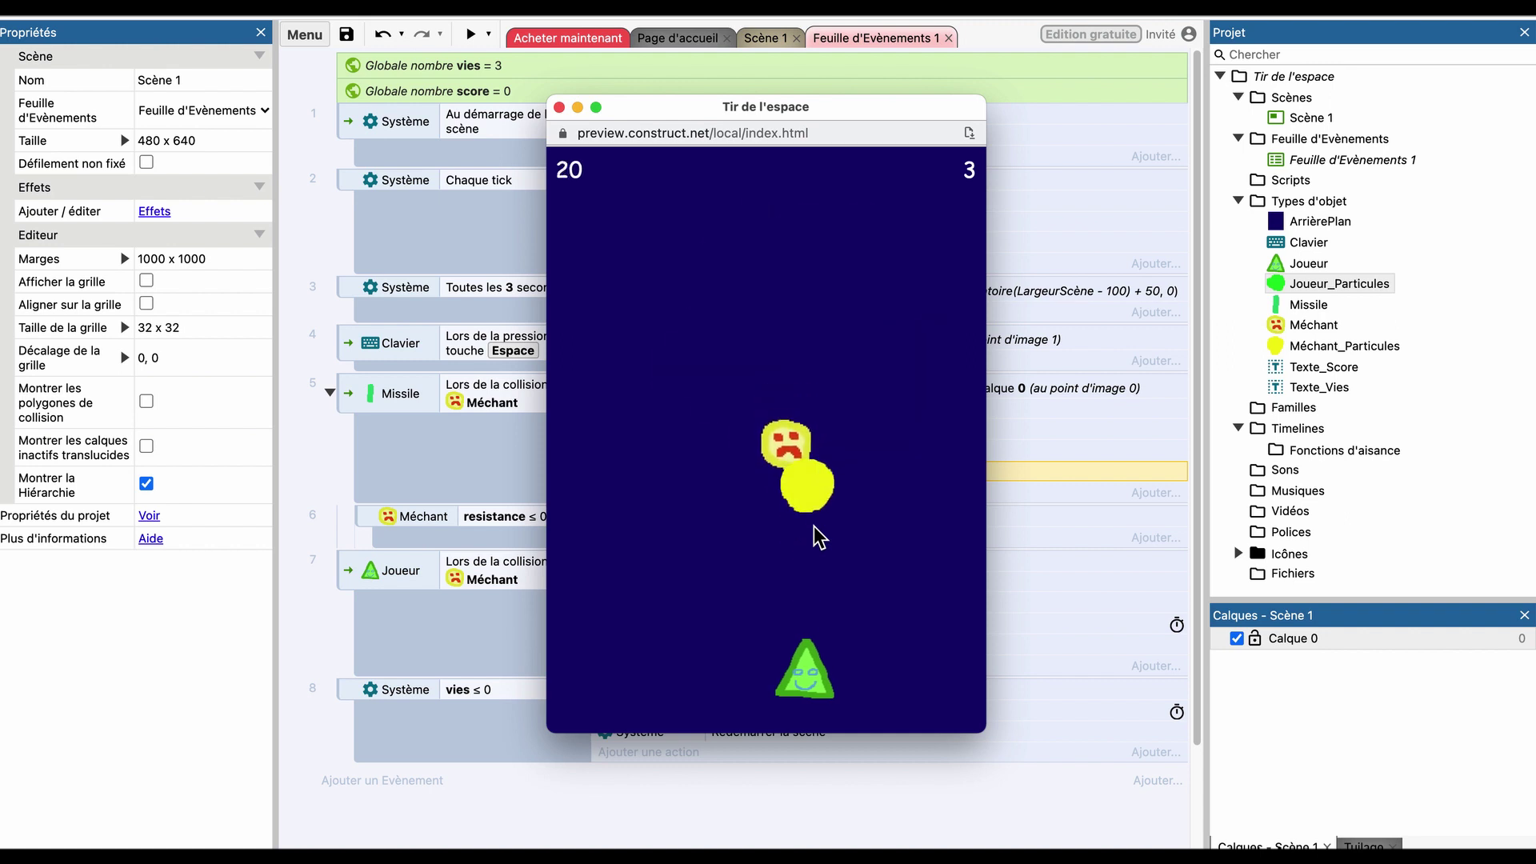
key(Left)
key(space)
key(Right)
key(space)
key(space)
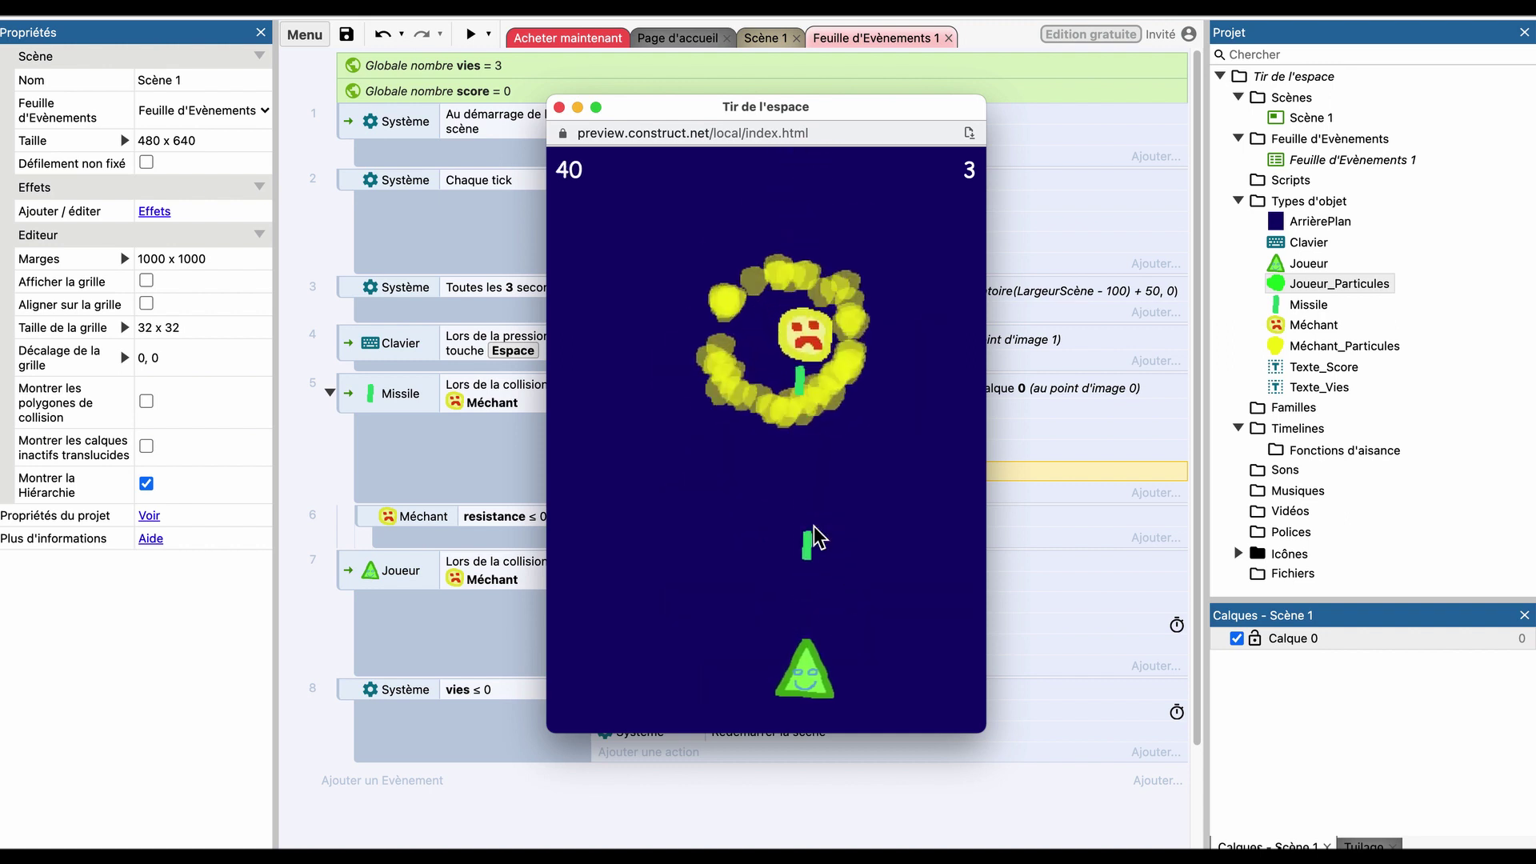
key(space)
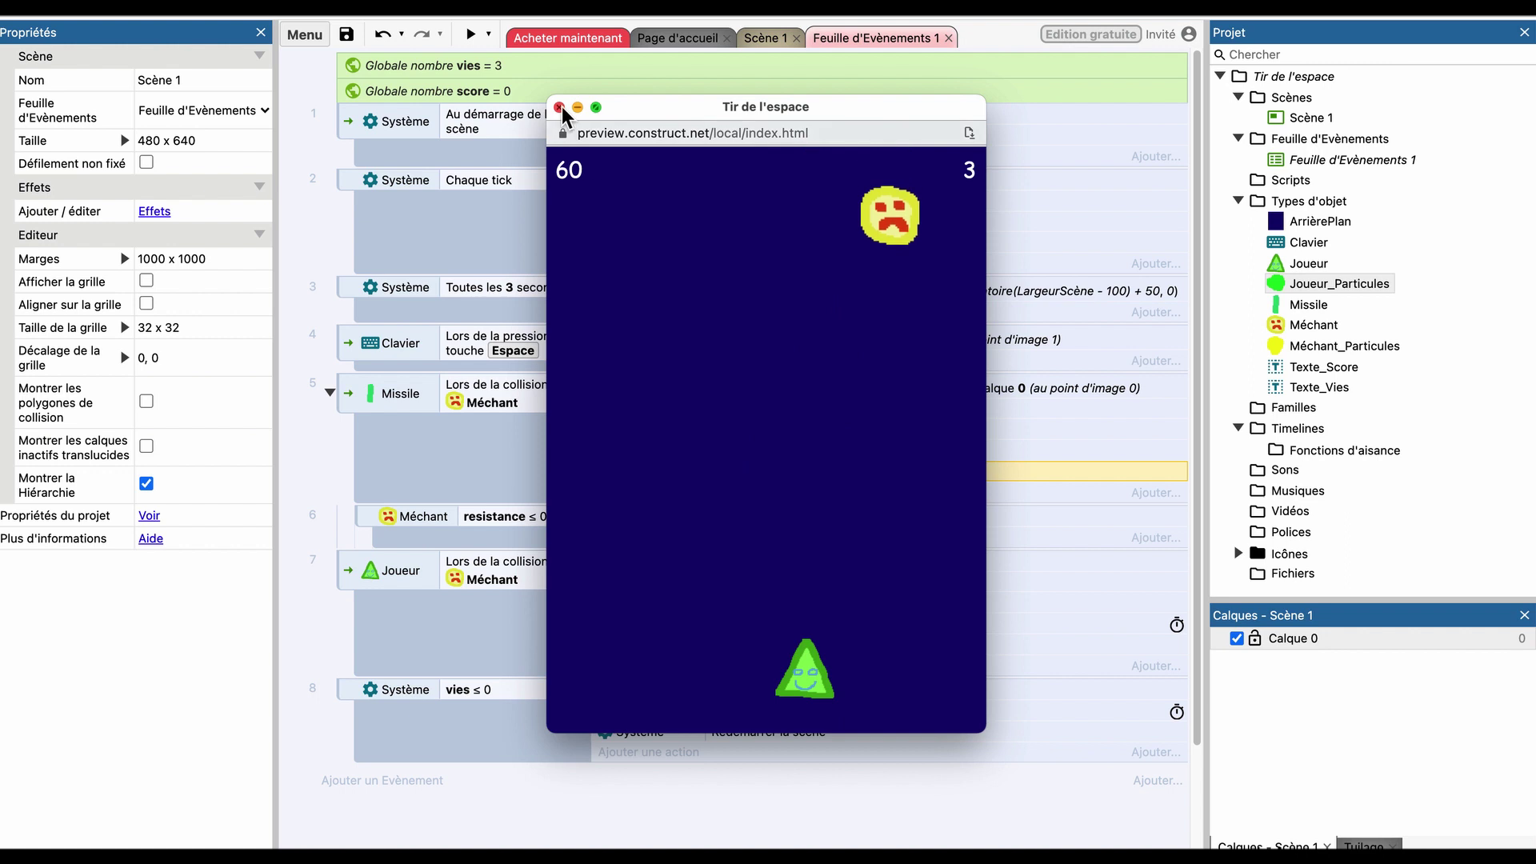
click(559, 106)
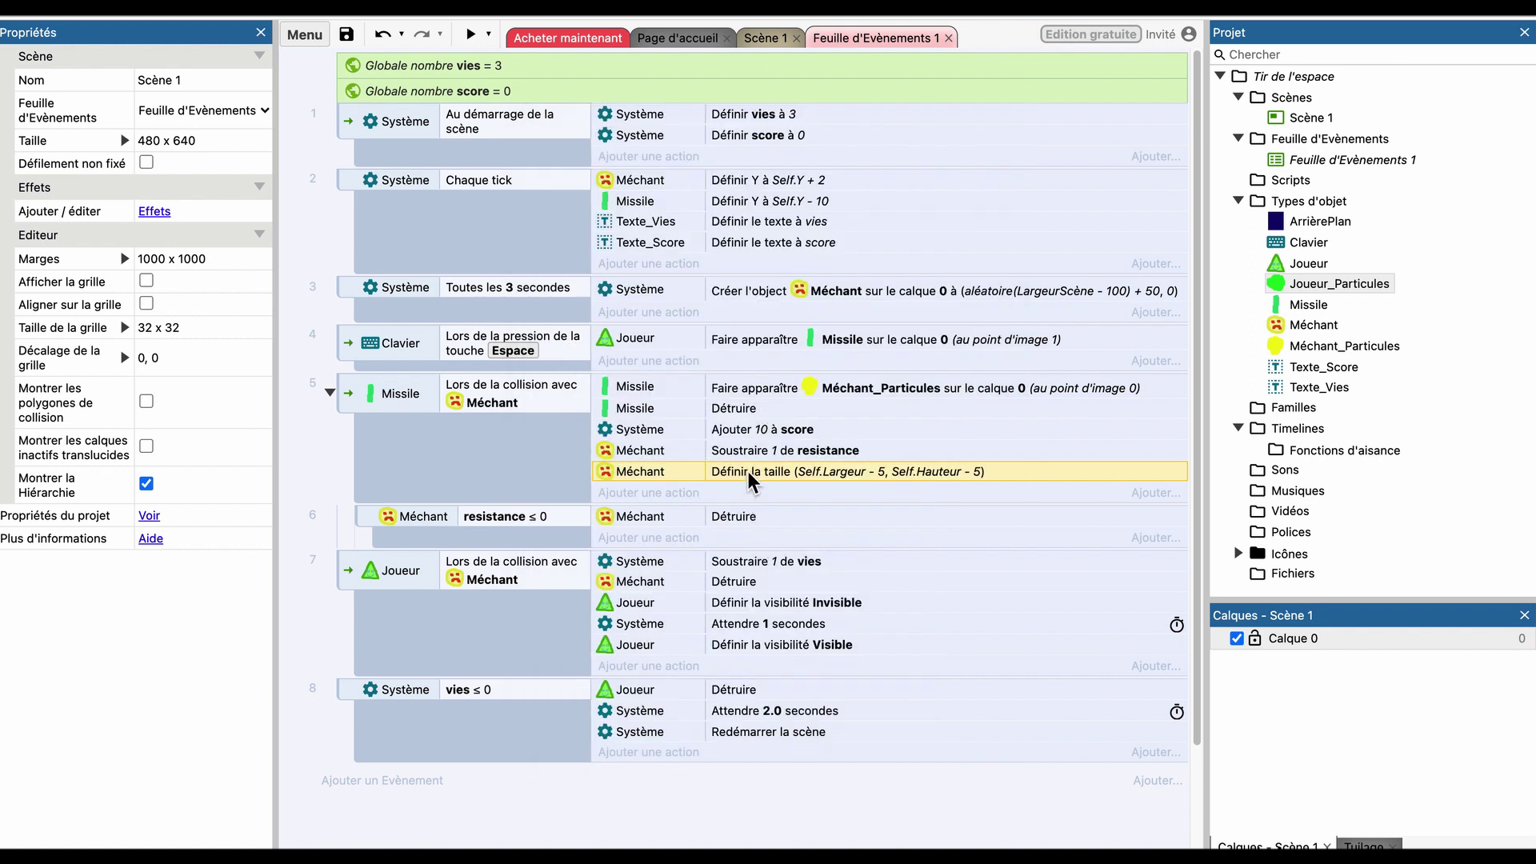
Move the Missile's Méchant_Particules spawn action into the resistance ≤ 0 sub-event, above the Méchant's Détruire action.
click(763, 396)
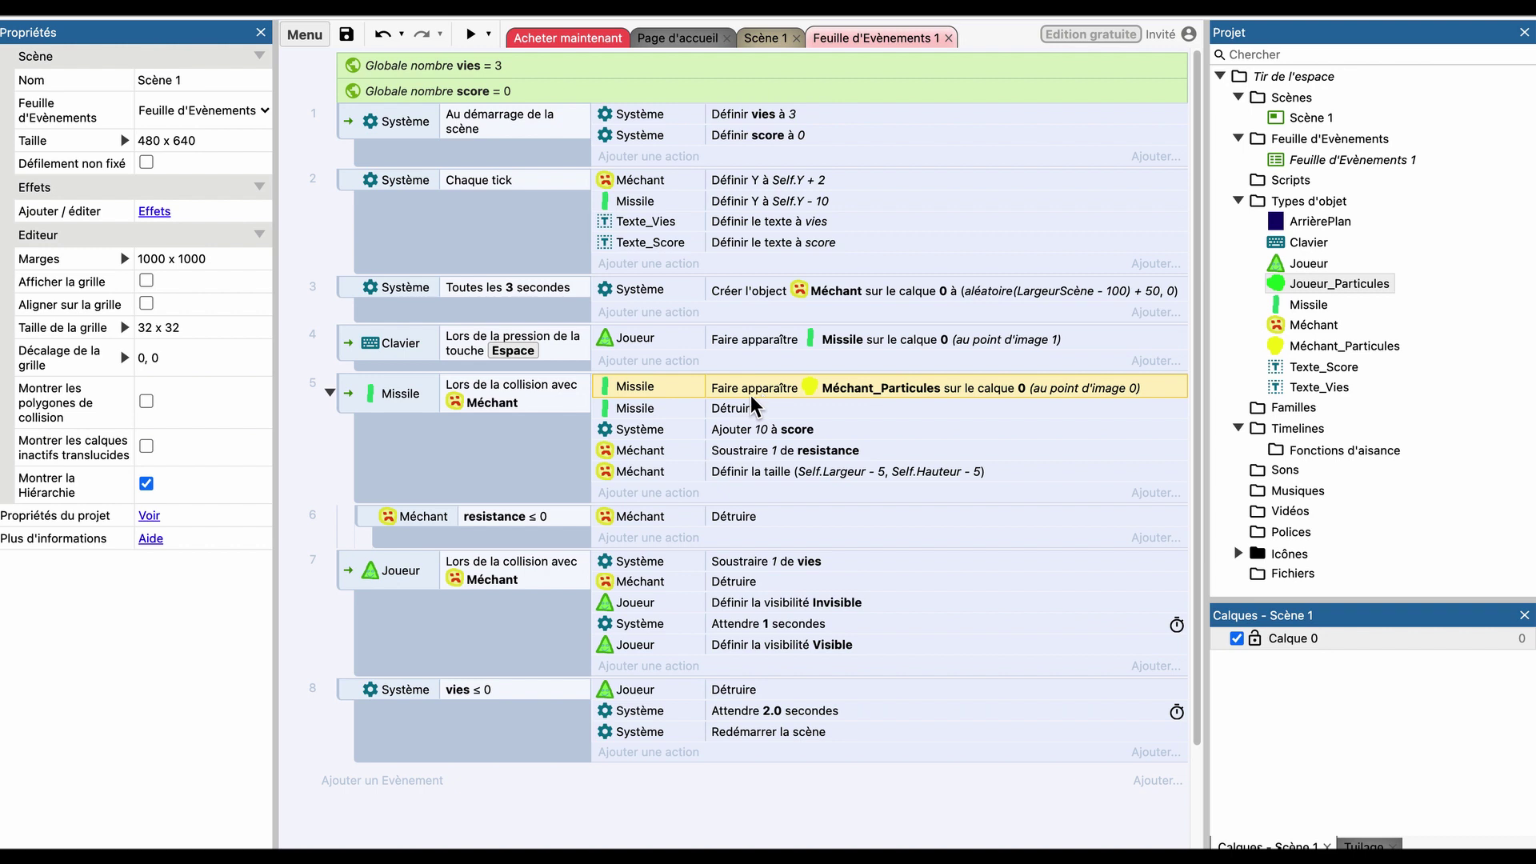
drag(752, 392, 743, 518)
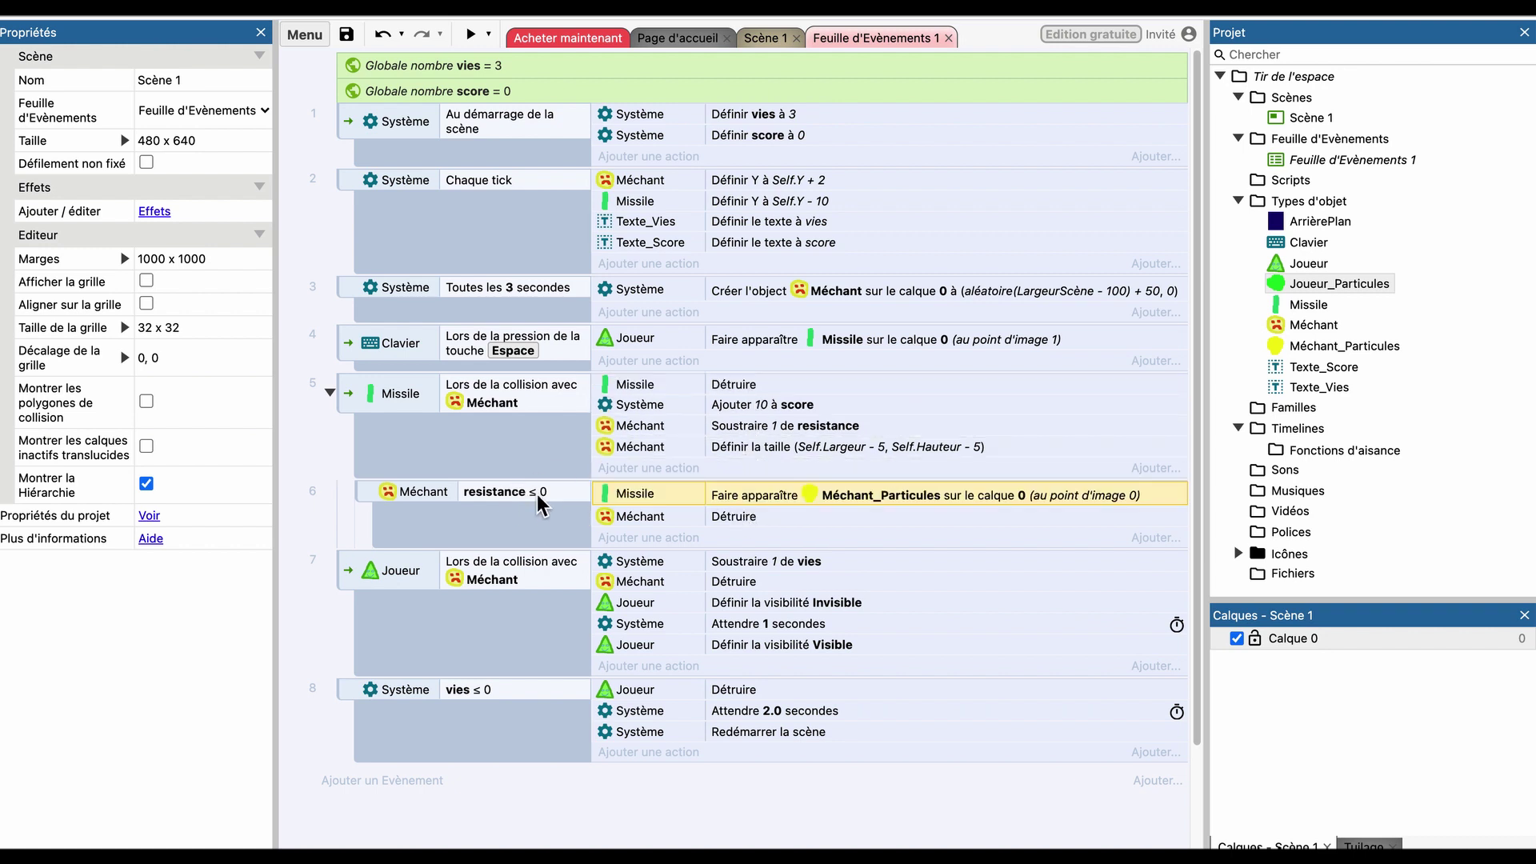
Preview the game and shoot enemies repeatedly to check that the particle burst comes only when an enemy is destroyed, and close the preview.
click(470, 34)
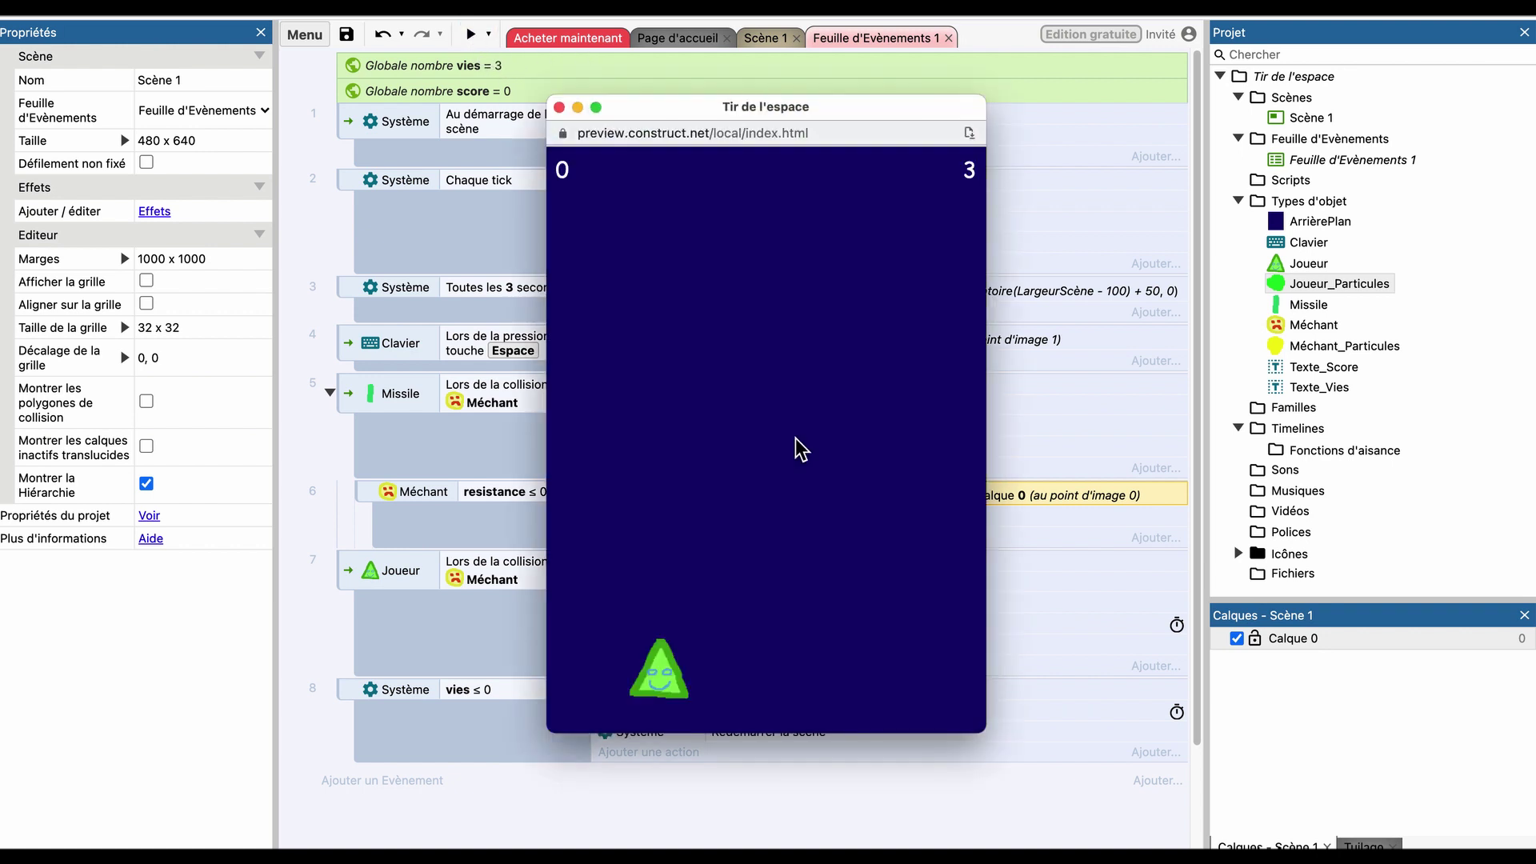
key(Right)
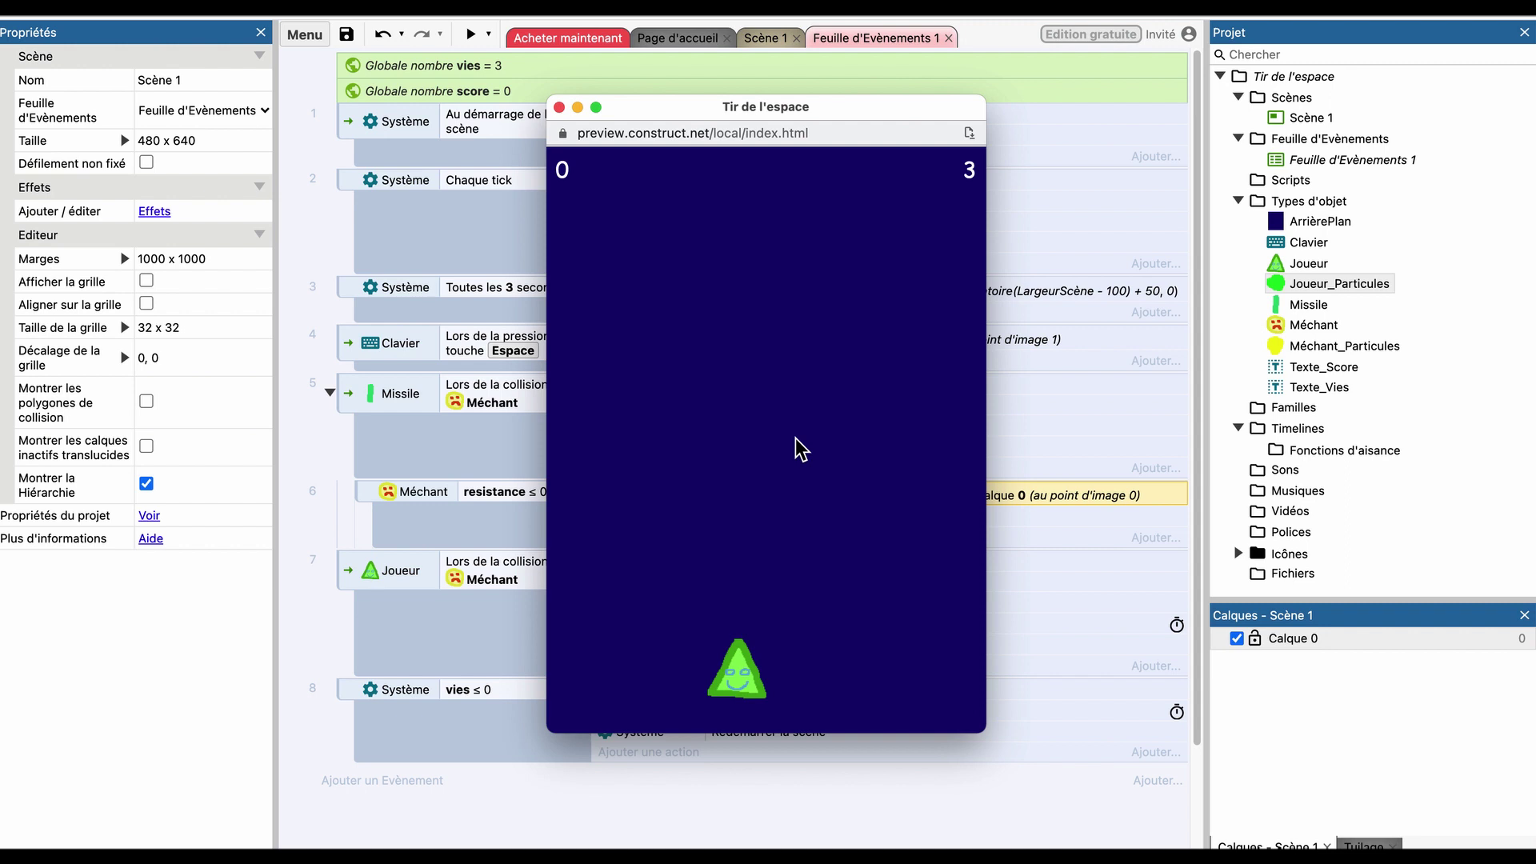
key(Right)
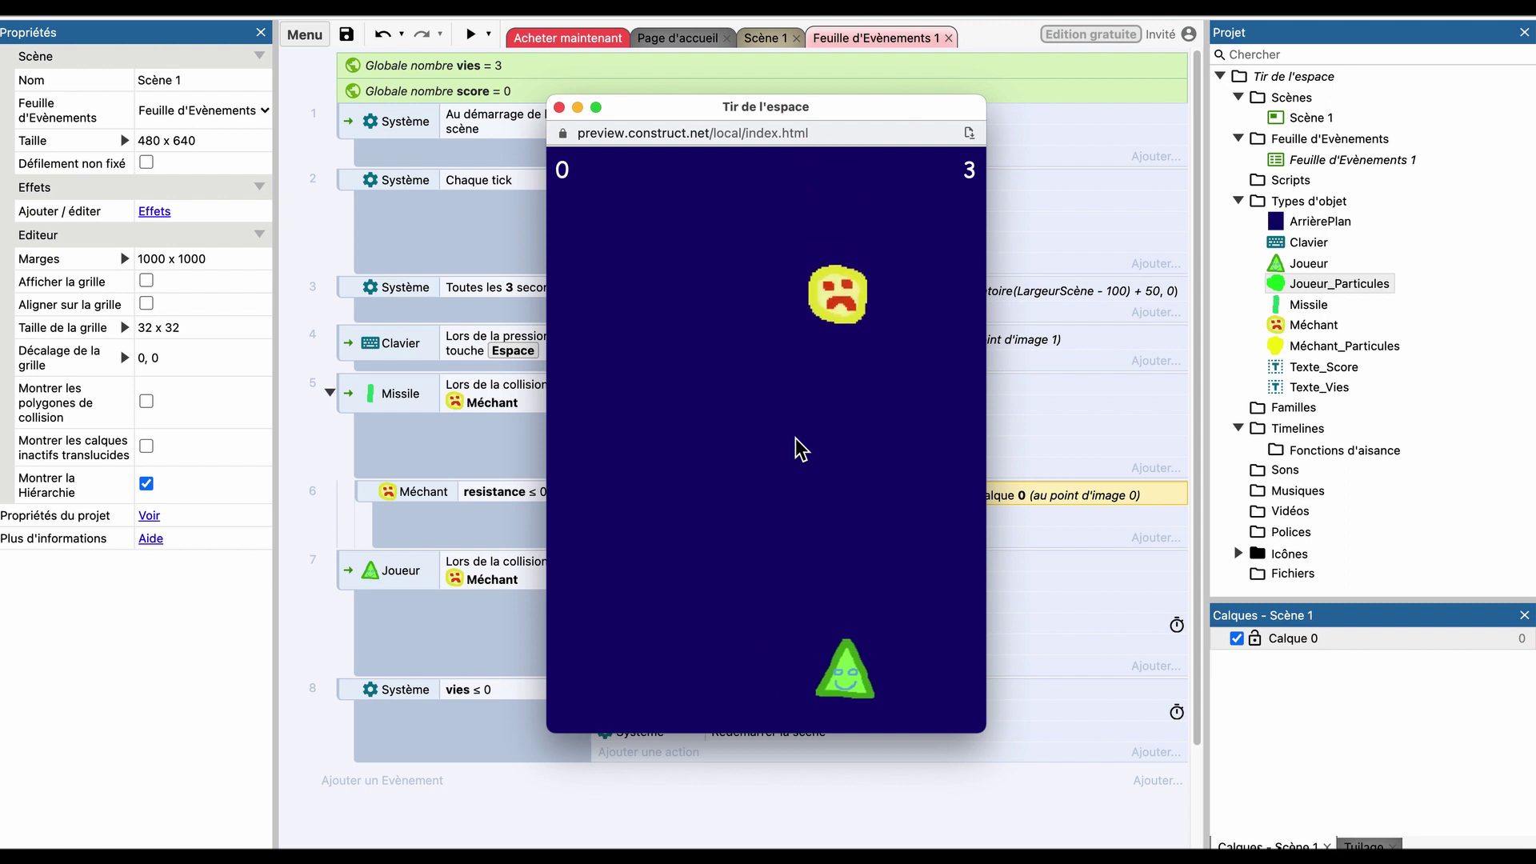
key(space)
key(Left)
key(space)
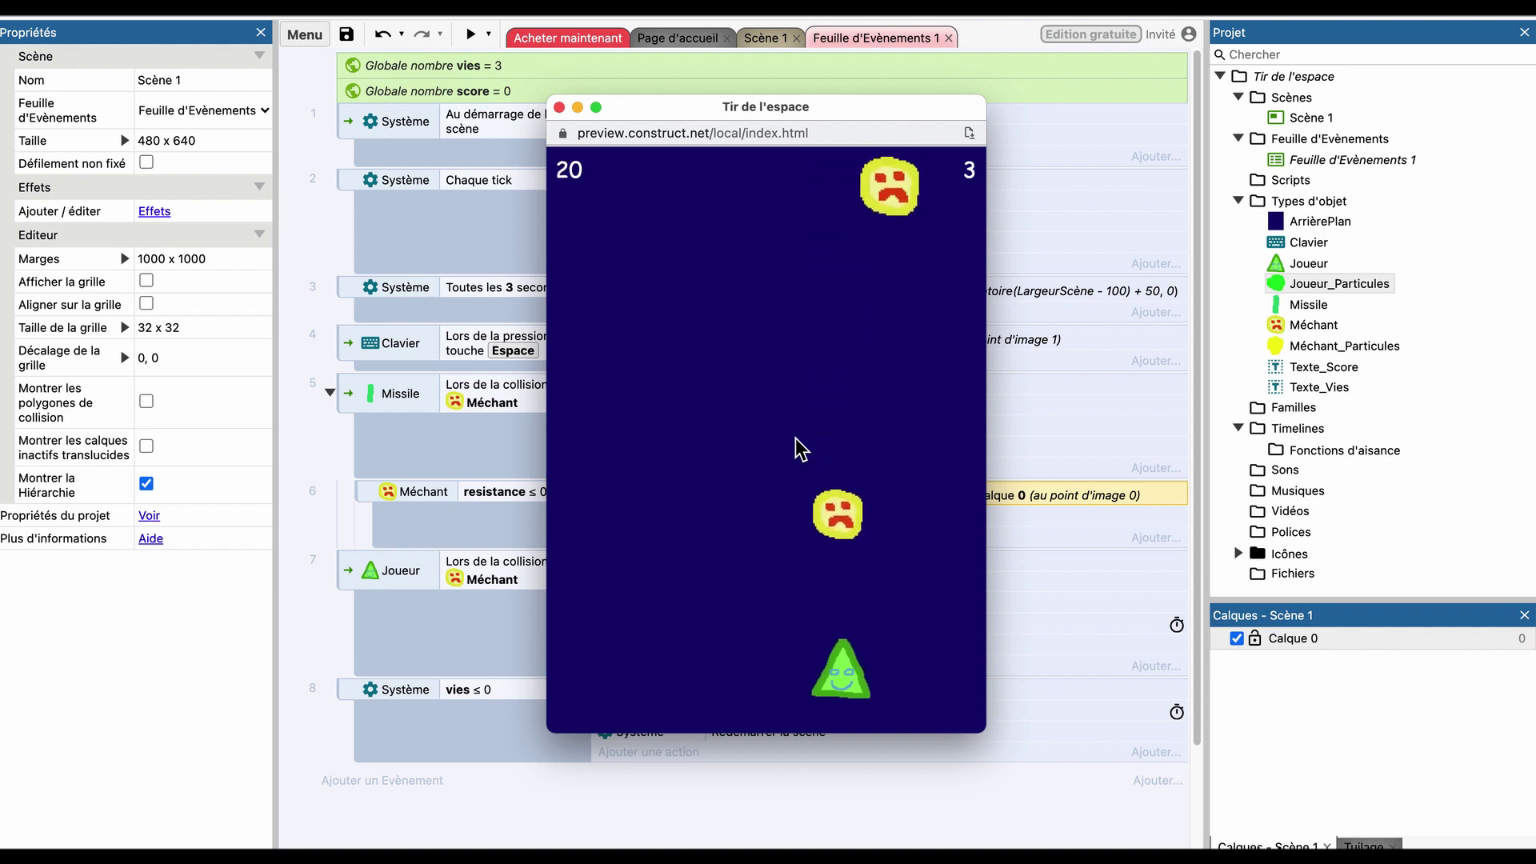
key(space)
key(Right)
key(space)
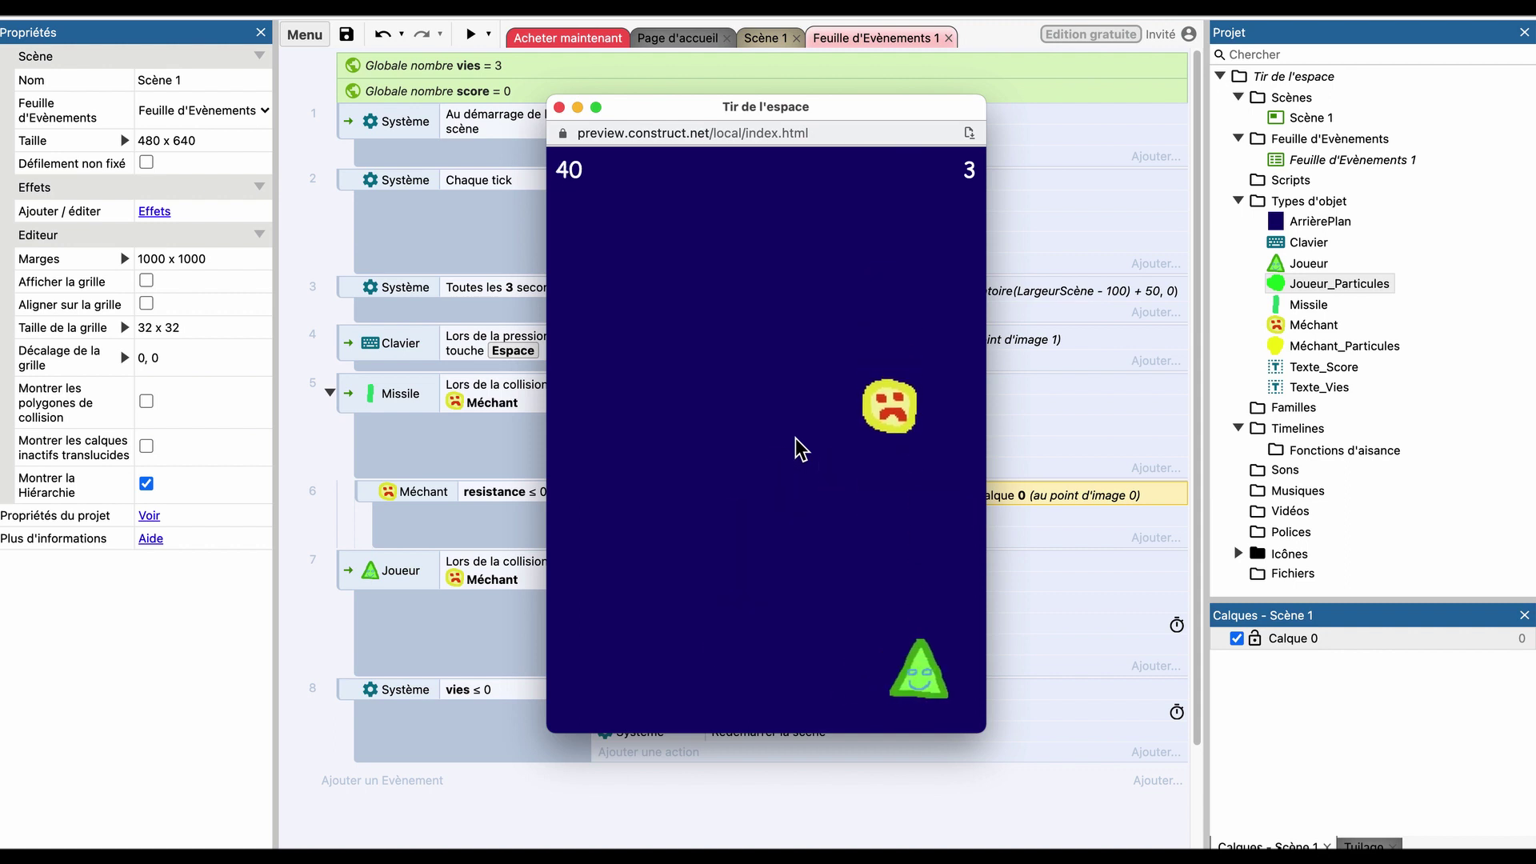
key(space)
key(space)
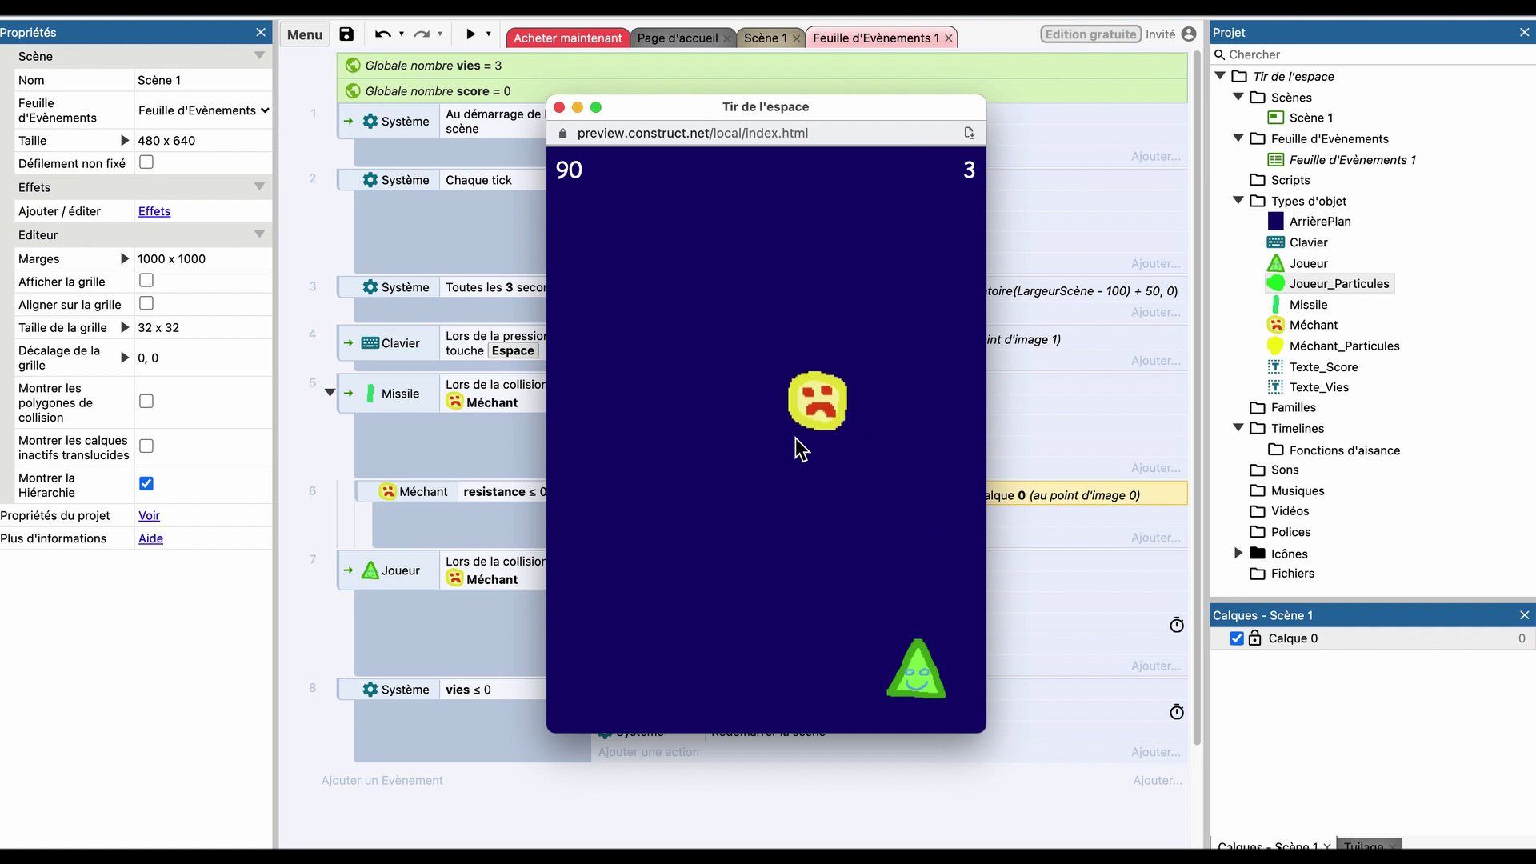
key(Left)
key(Left)
click(527, 525)
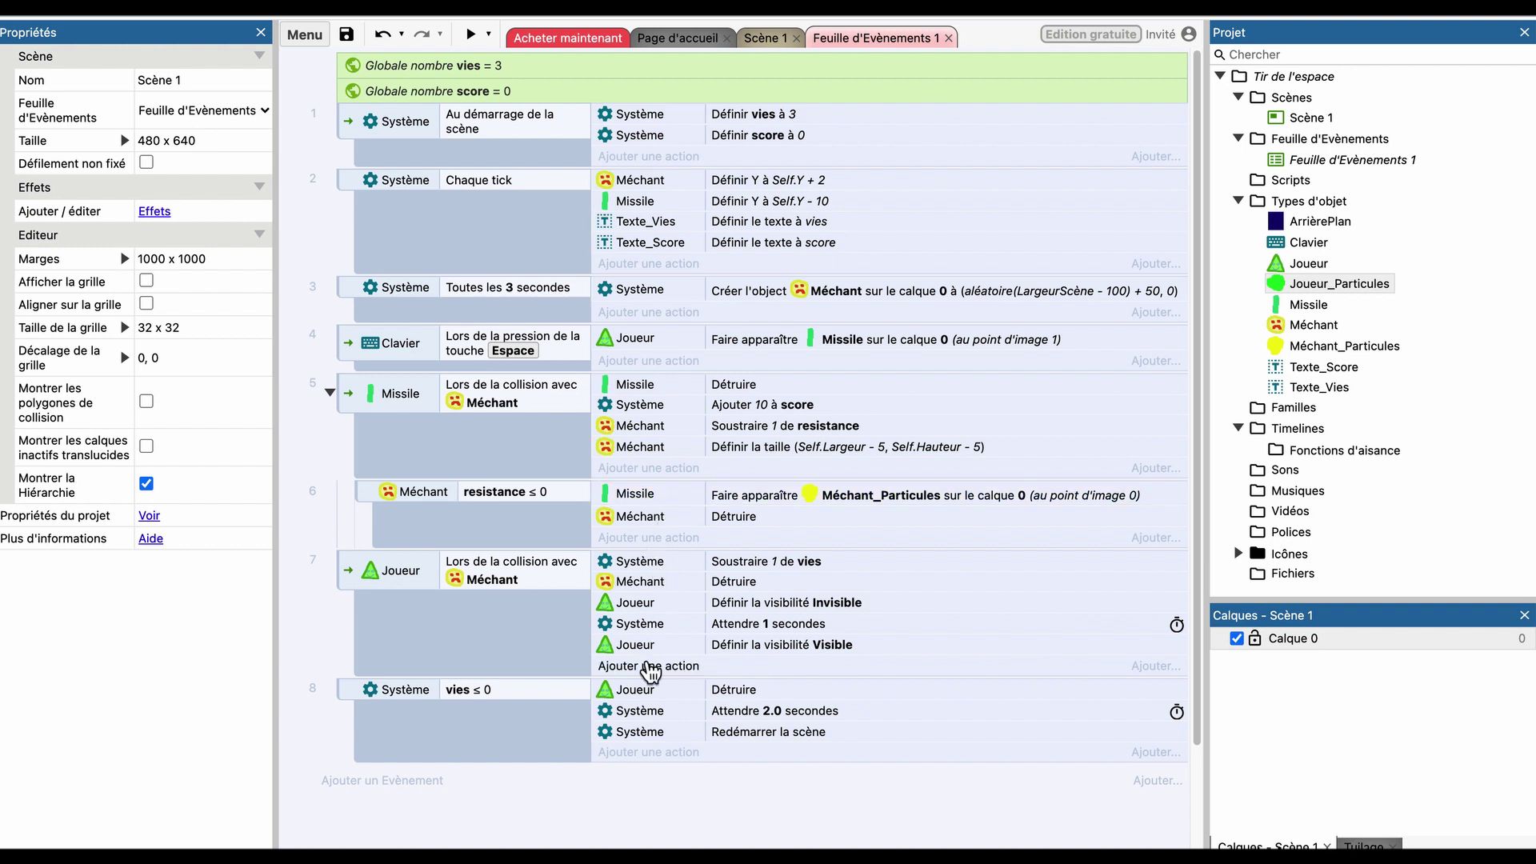
In the Joueur–Méchant collision event, add a Joueur action spawning Joueur_Particules on layer 0 at image point 0, placed above the Invisible visibility action.
click(650, 672)
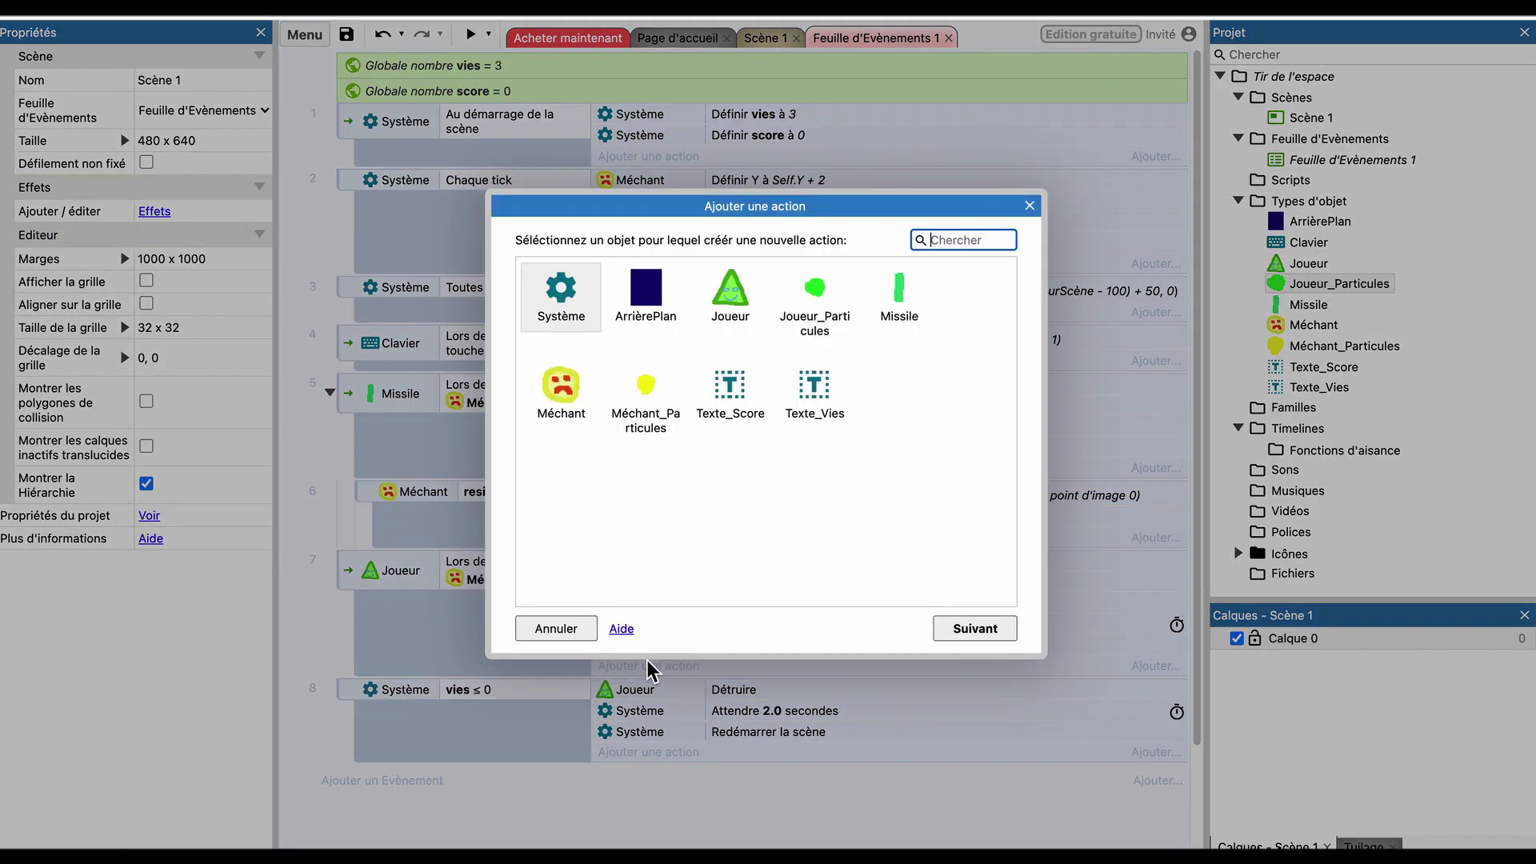
click(728, 299)
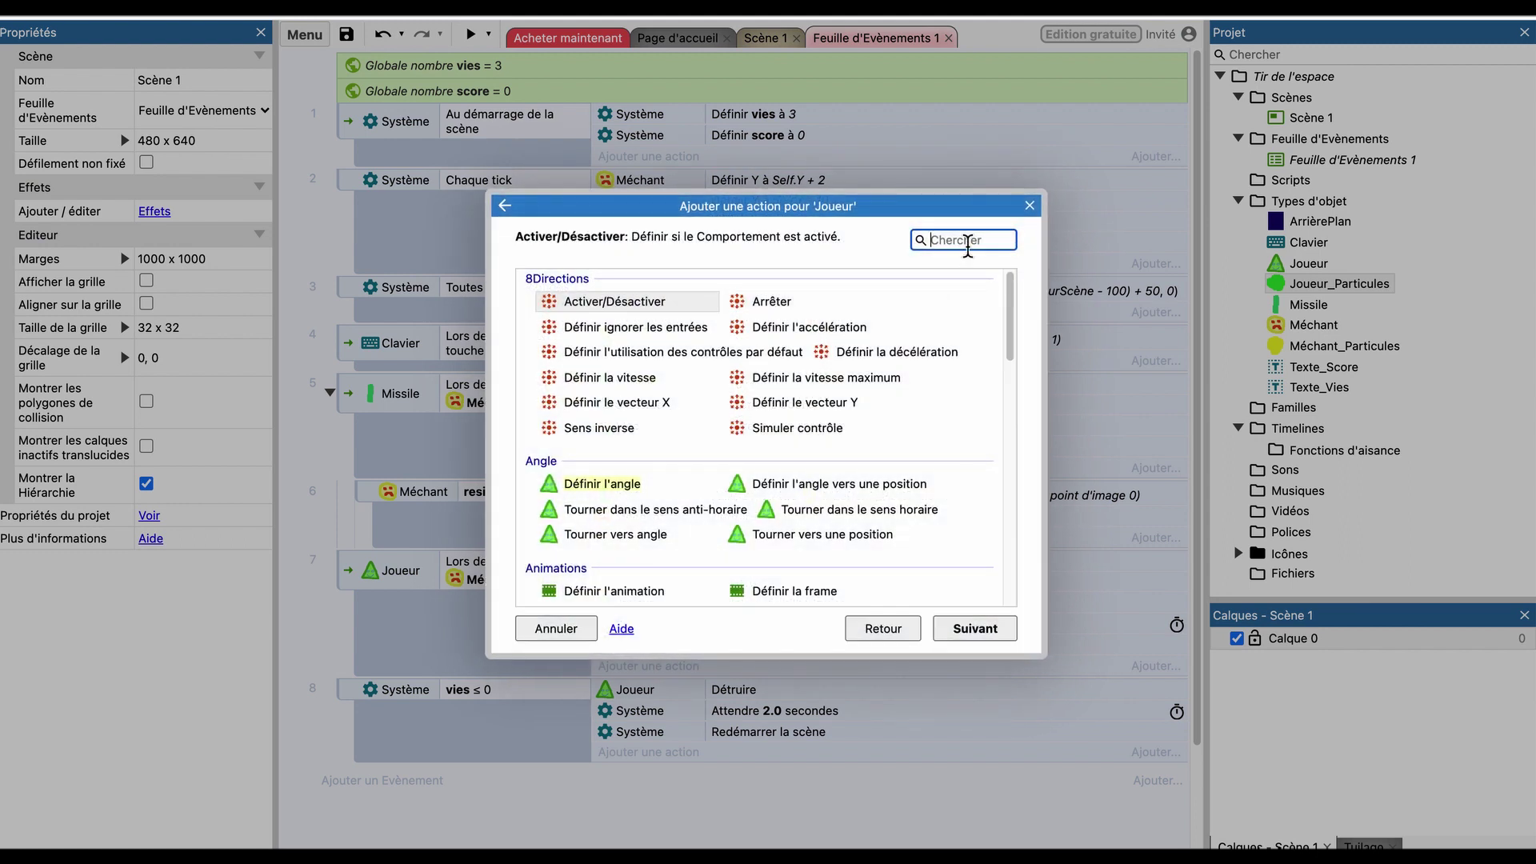
text(fa)
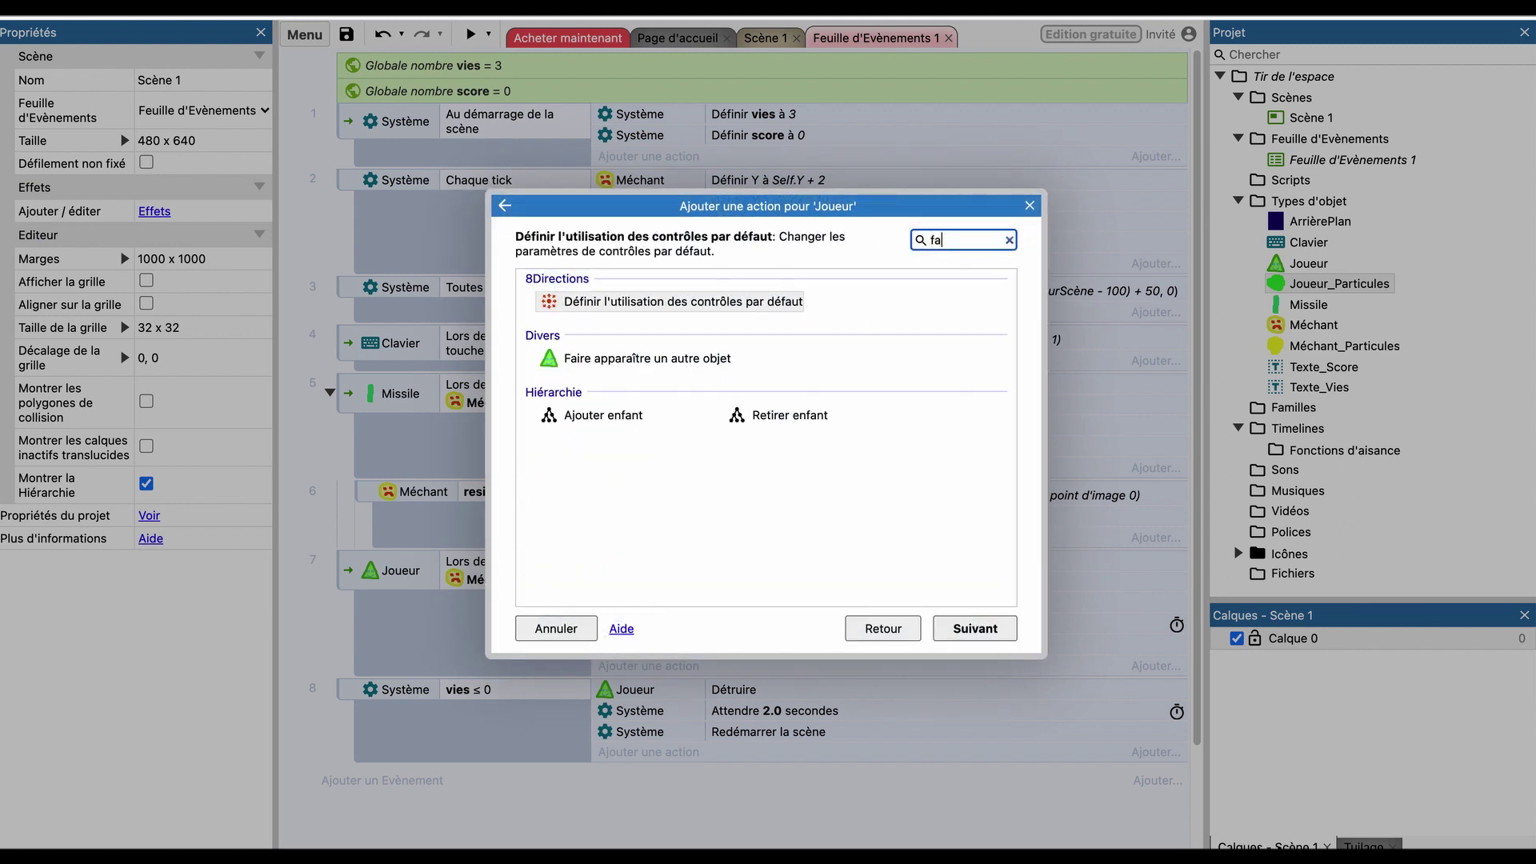
double_click(664, 359)
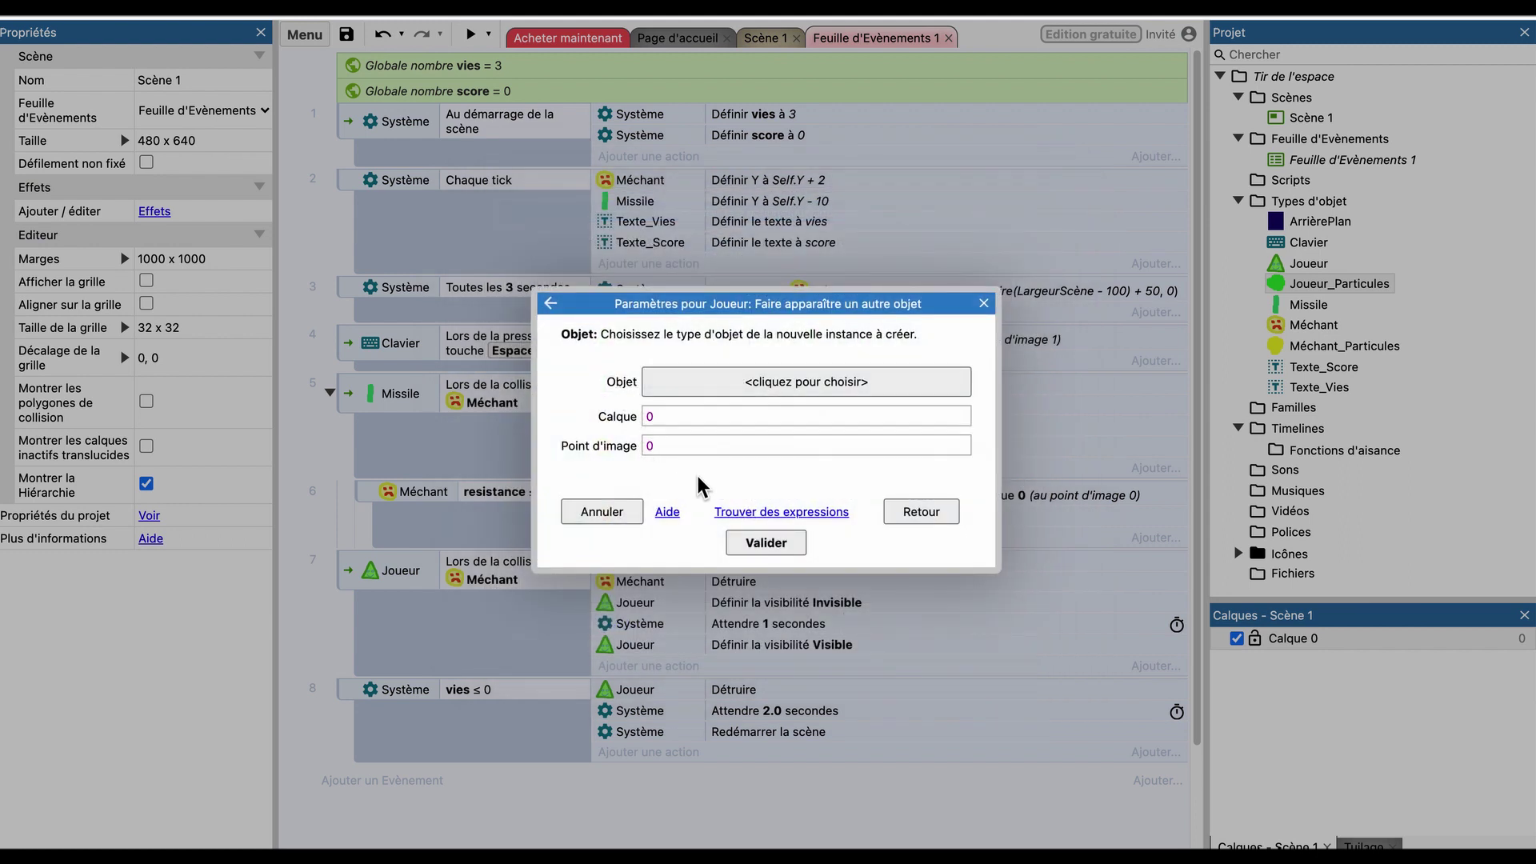
click(777, 385)
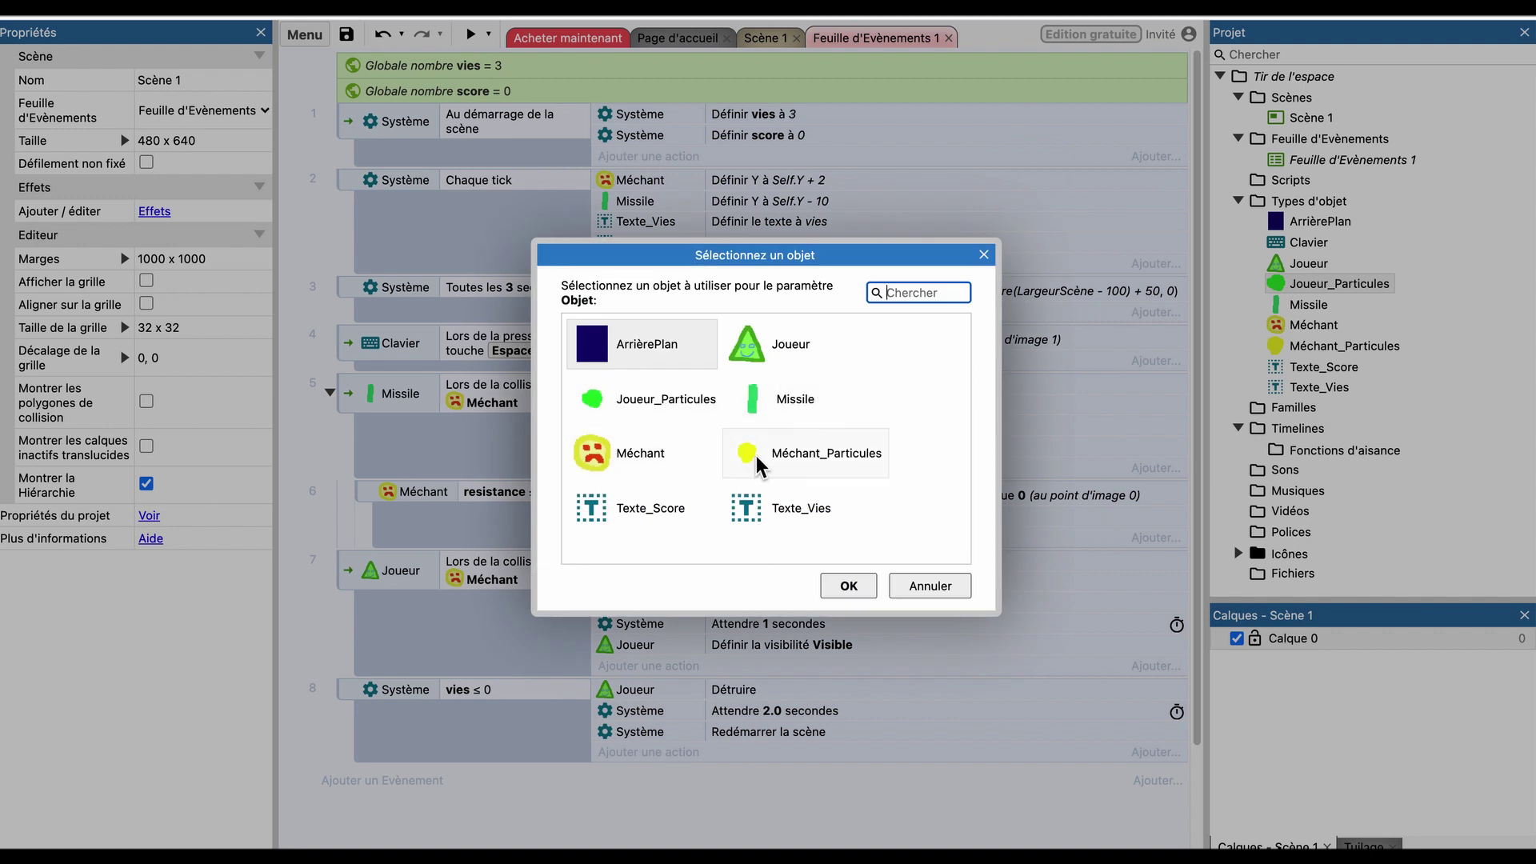
double_click(648, 398)
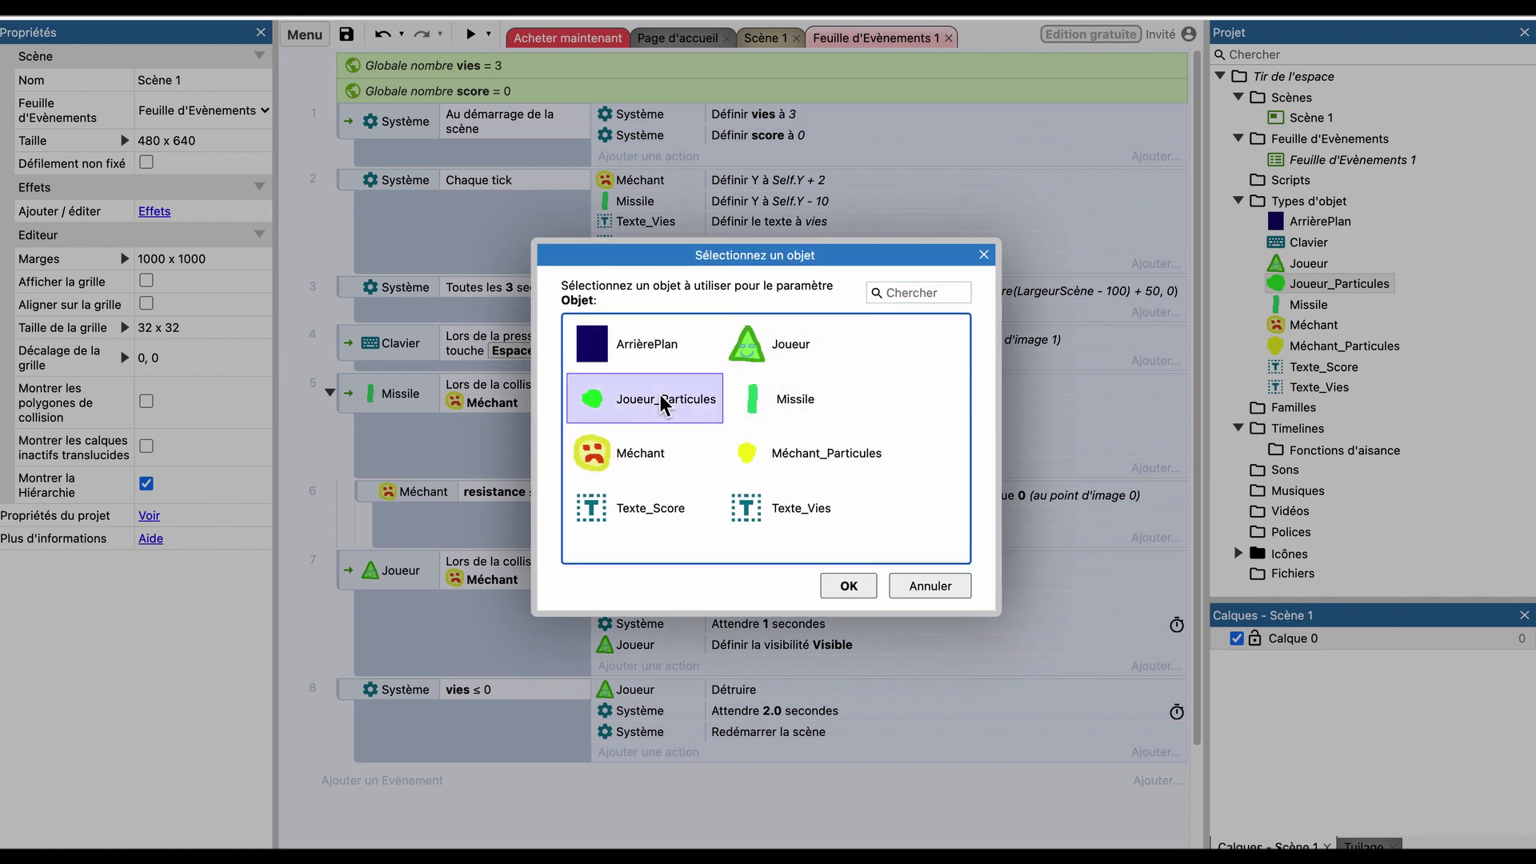
click(766, 540)
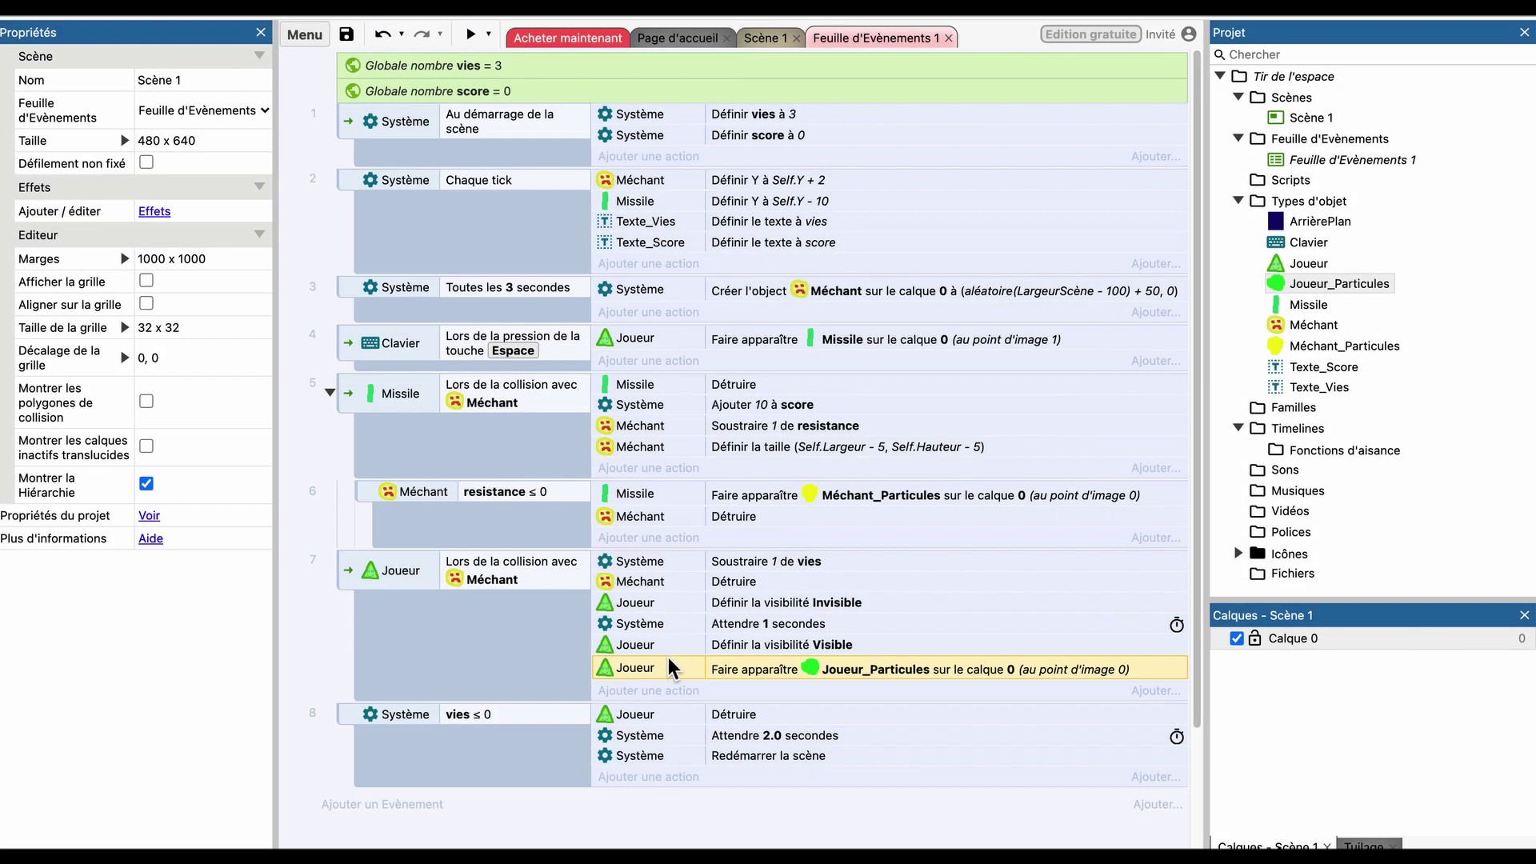
drag(663, 675, 657, 612)
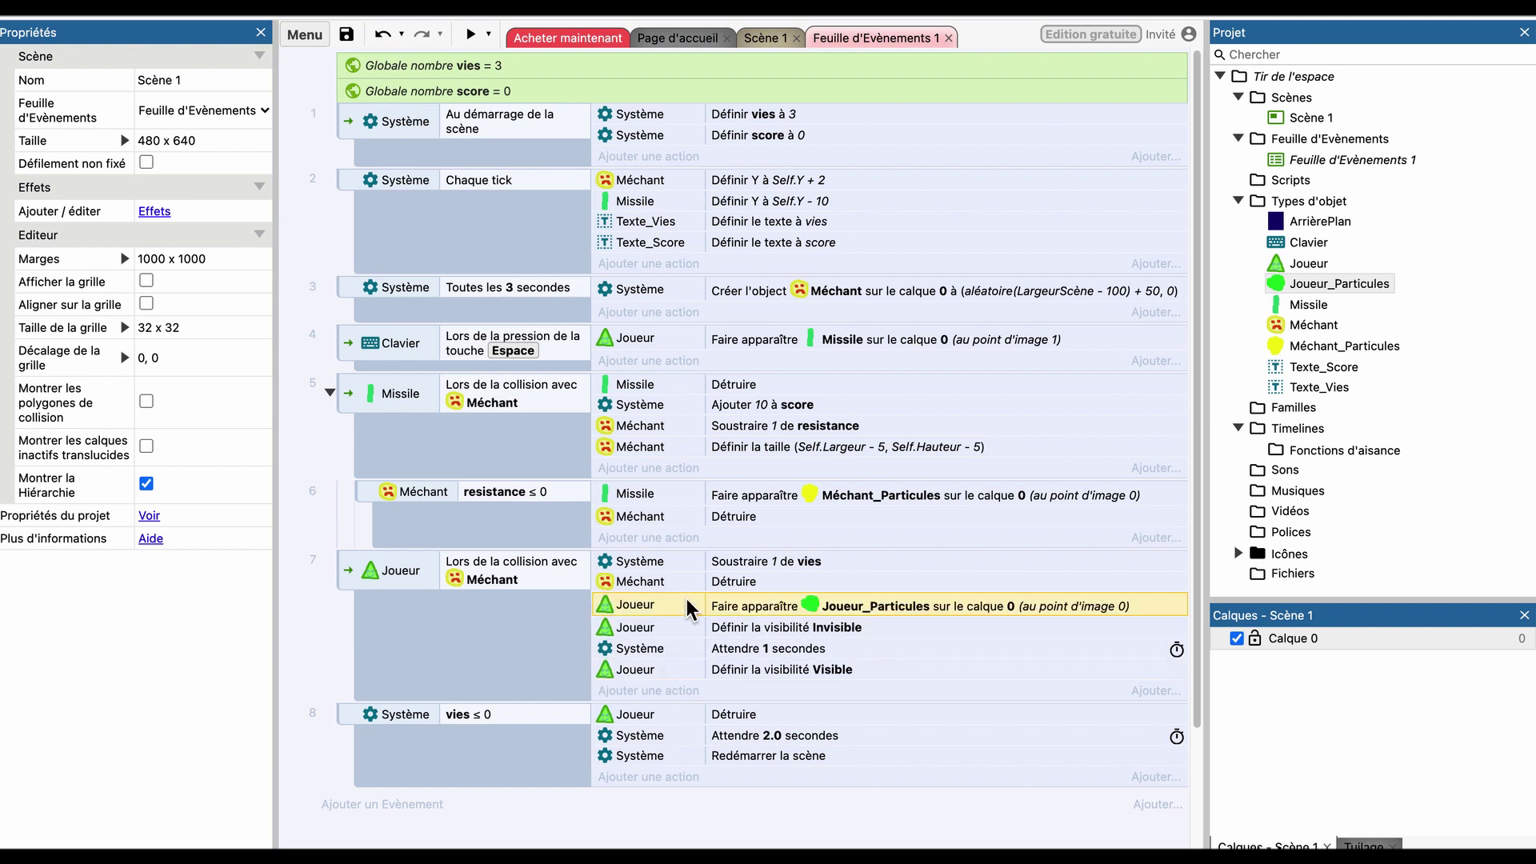
Preview the game and steer the player into enemies until all lives are lost to check the Joueur_Particules burst, and close the preview.
click(473, 38)
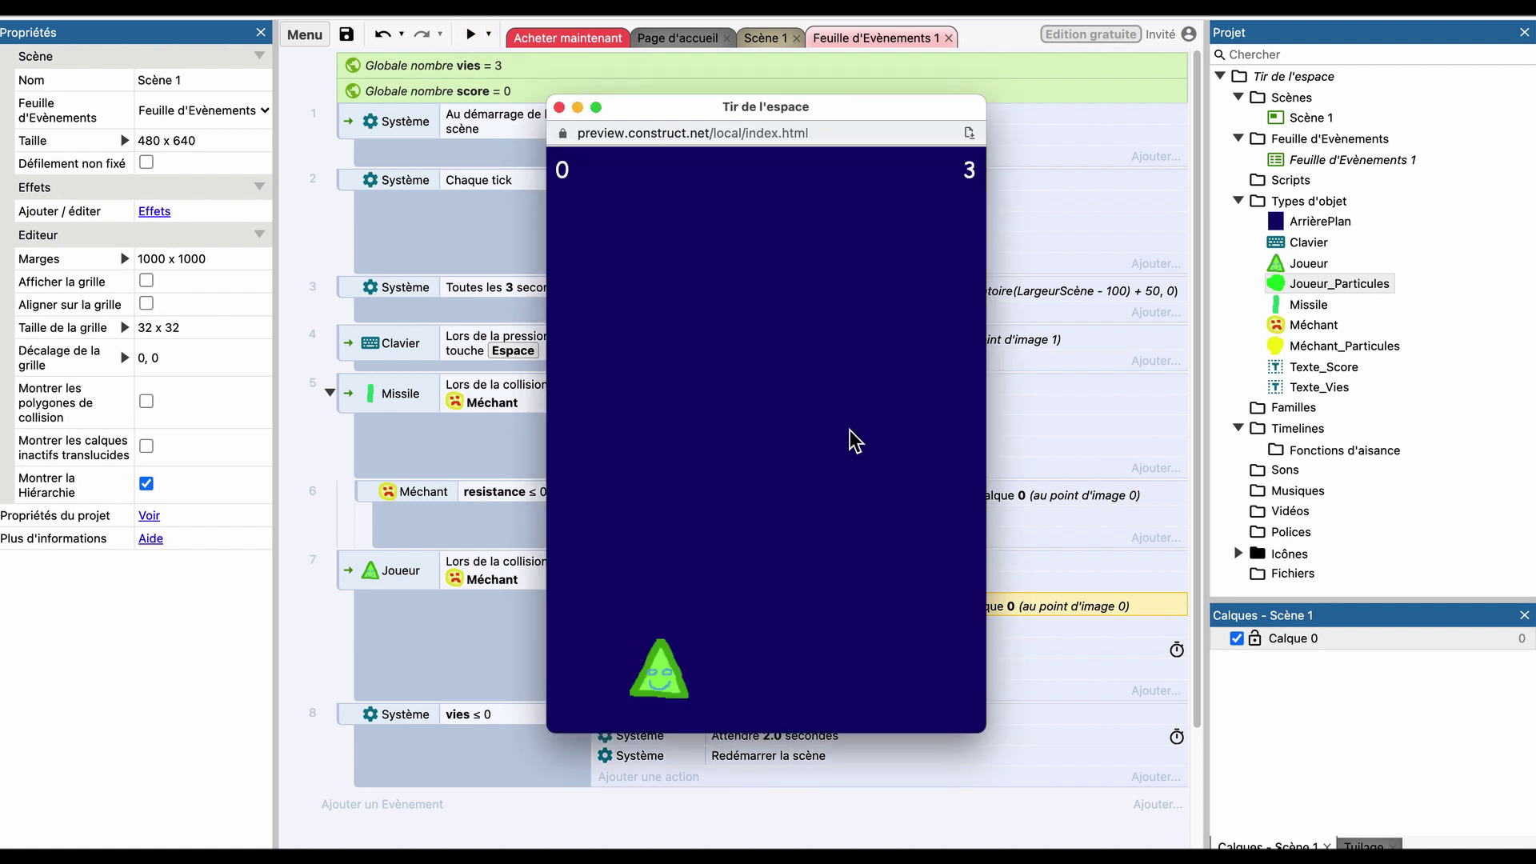
key(Right)
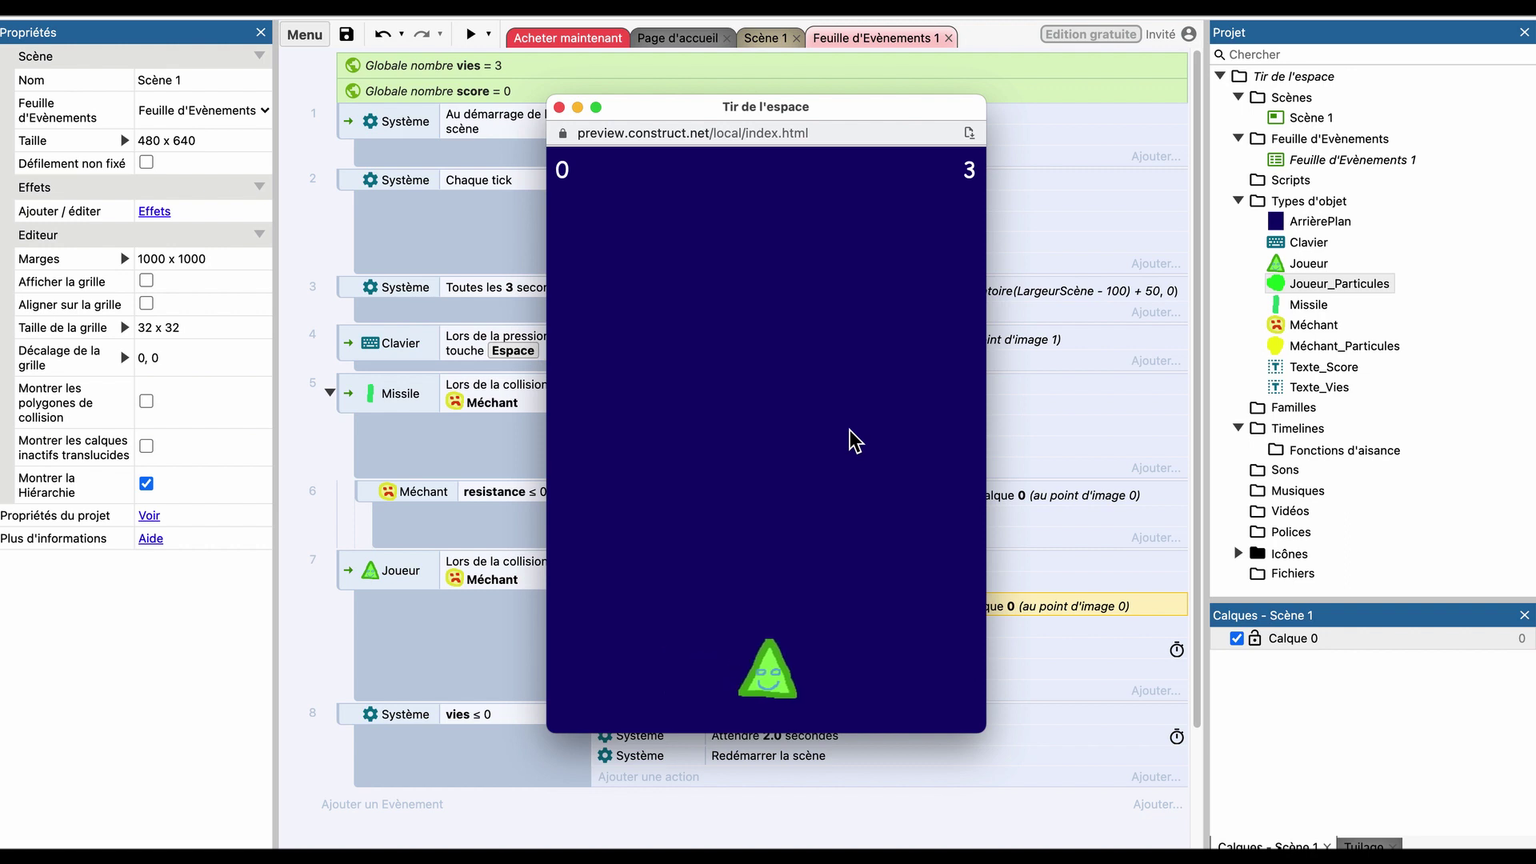
key(Left)
key(Right)
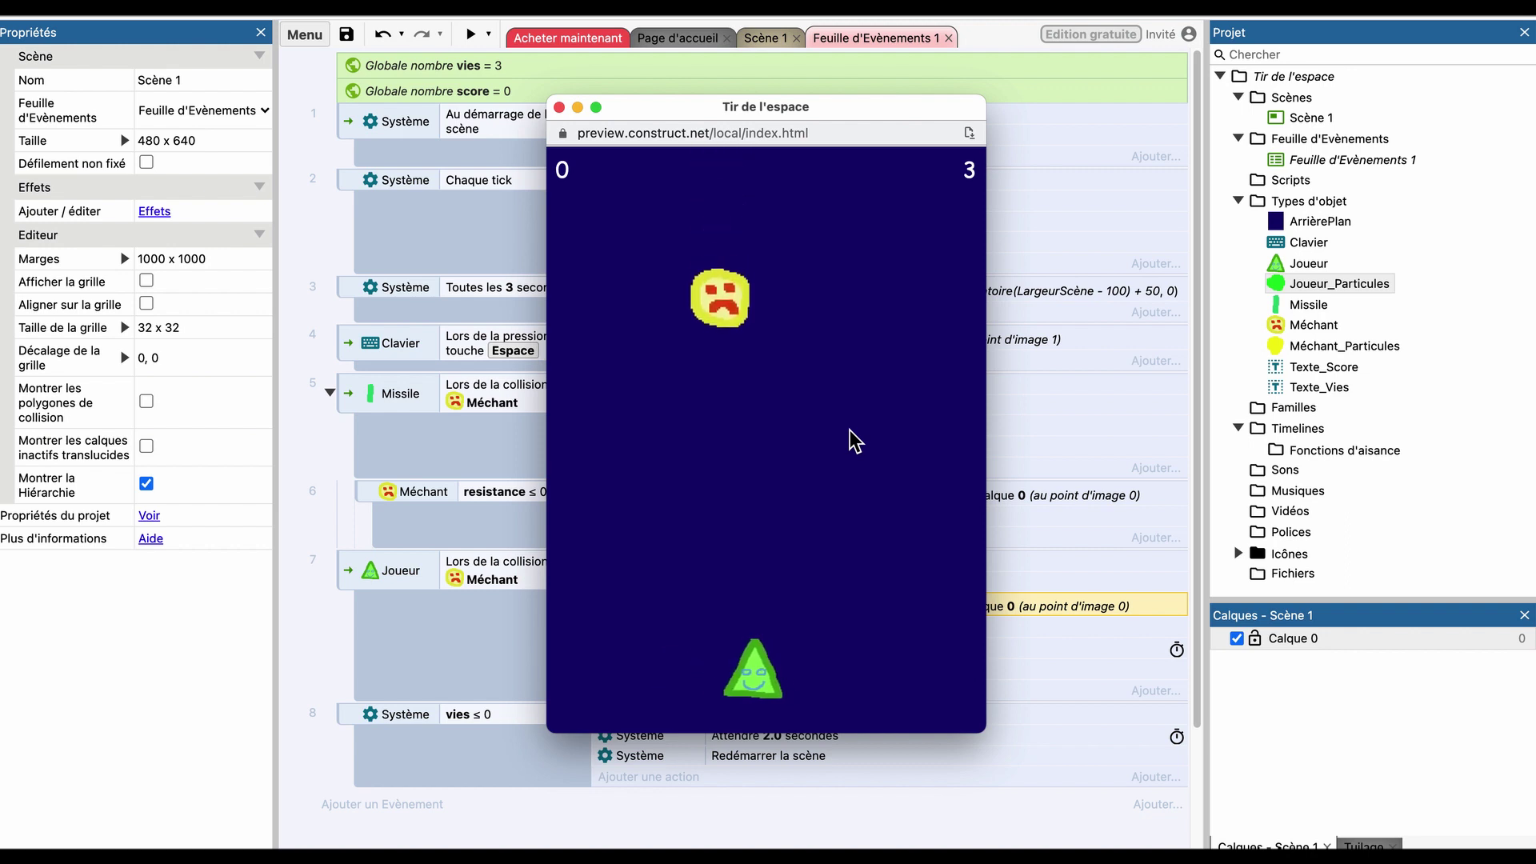
key(Left)
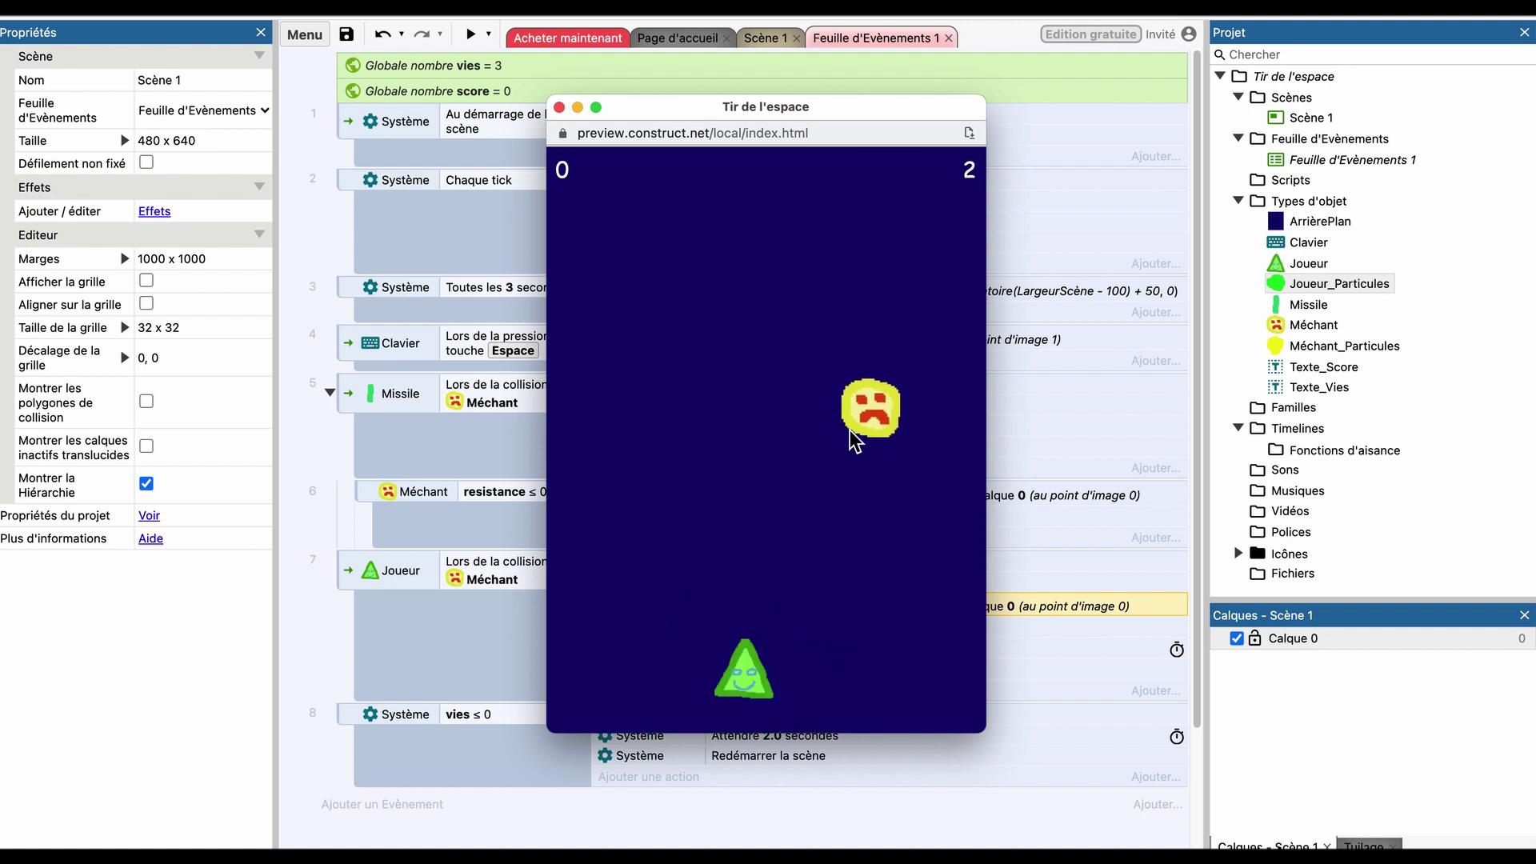
key(Right)
key(Right)
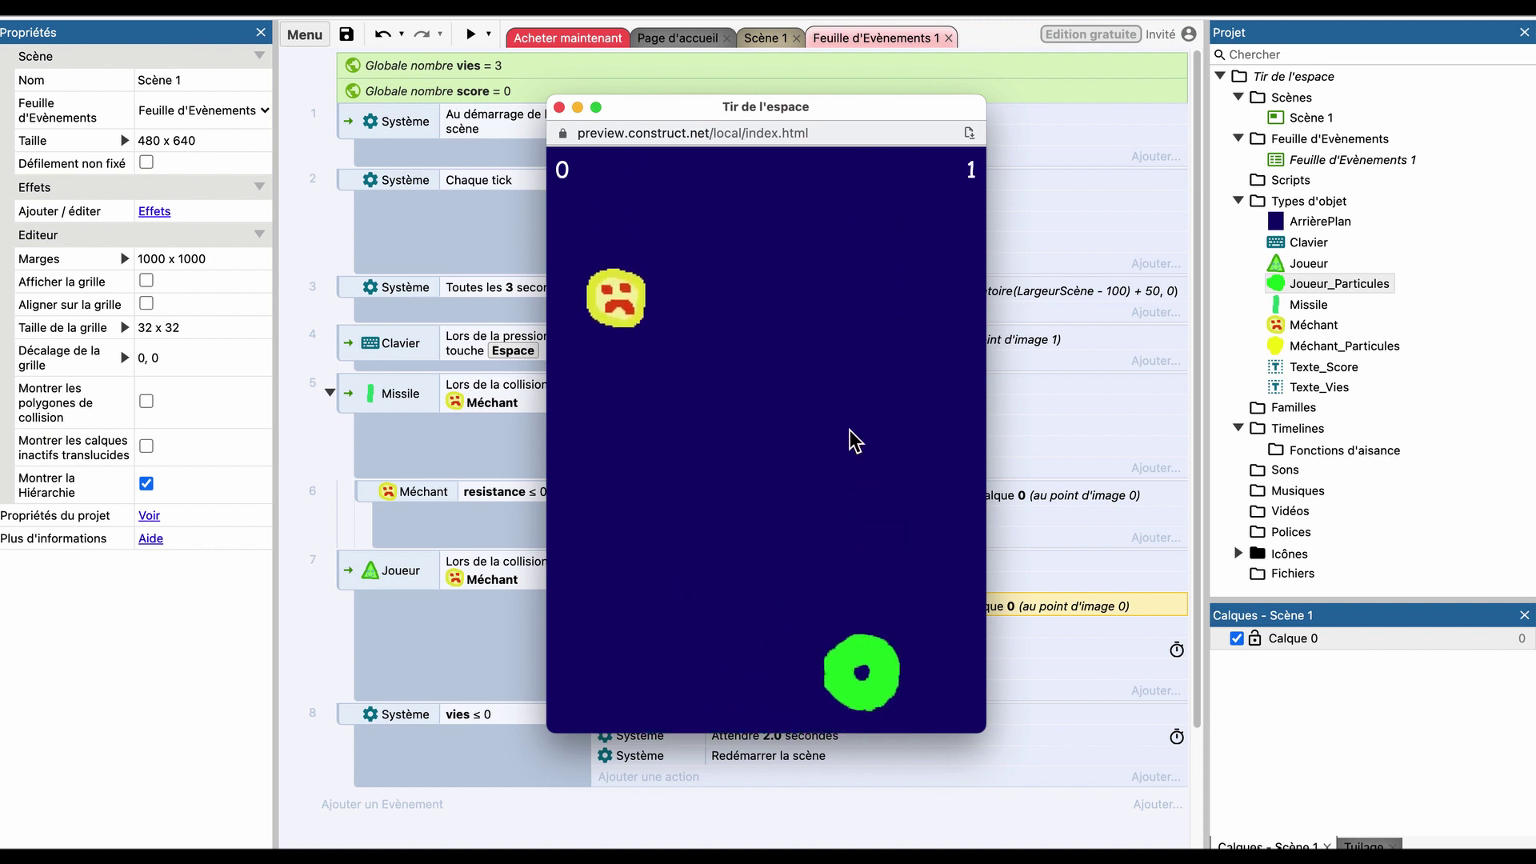
key(Left)
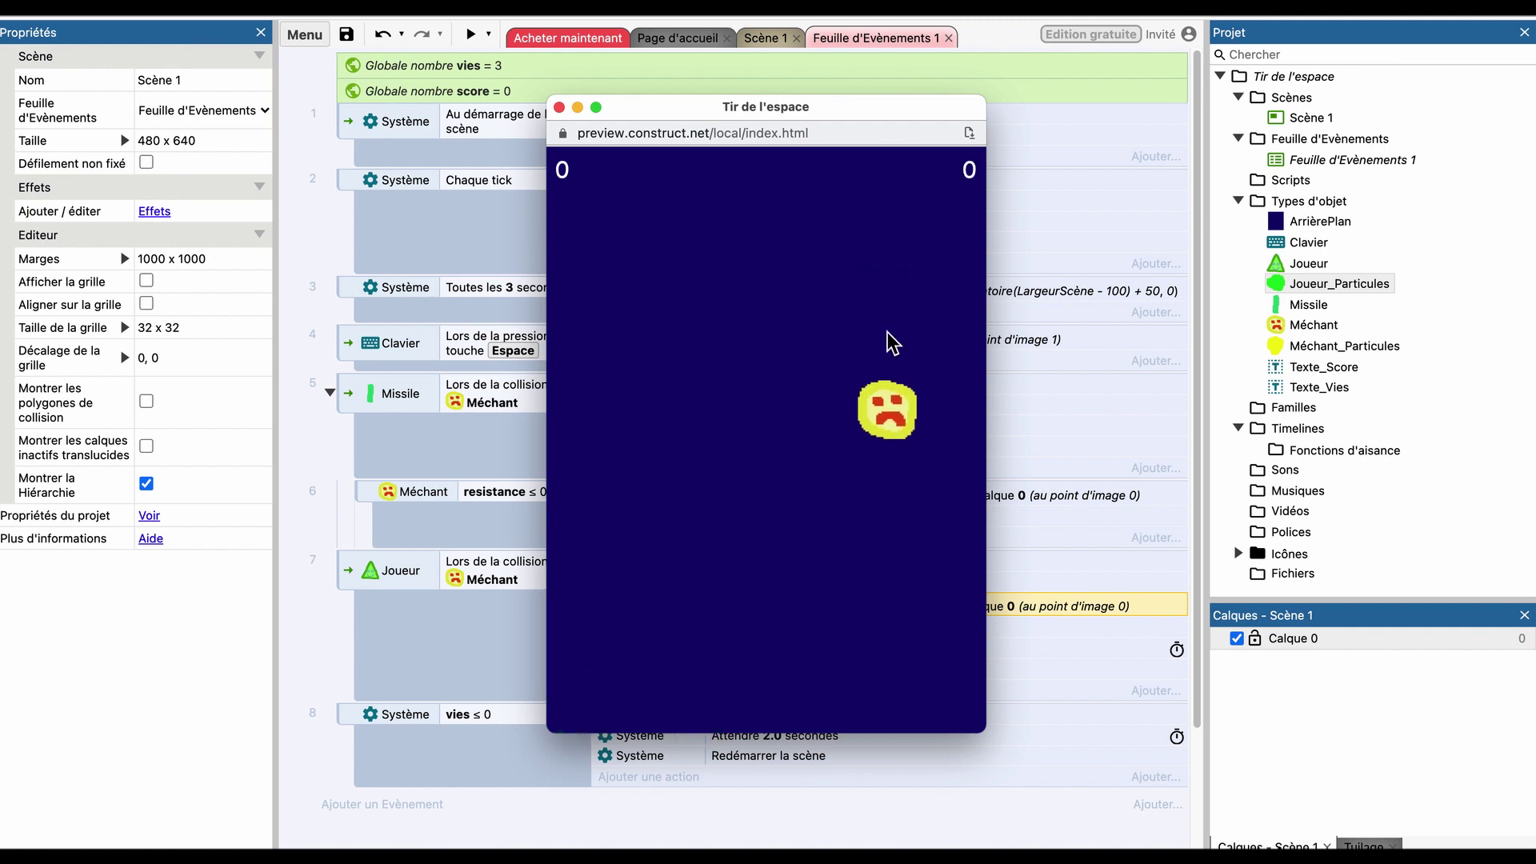
click(559, 106)
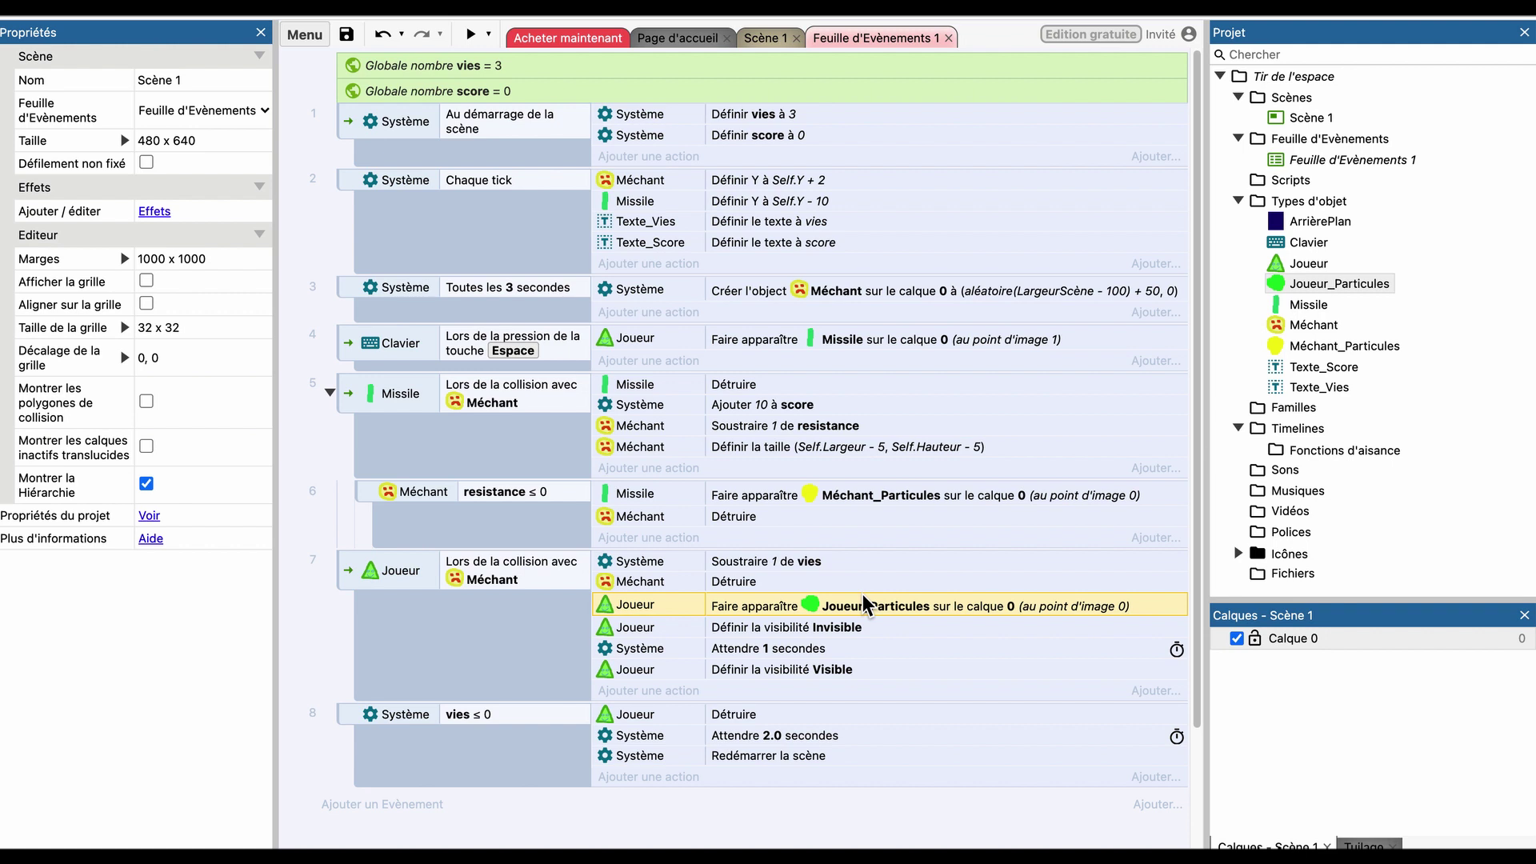
In Scène 1, duplicate the Texte_Vies object type to get another text object.
click(761, 38)
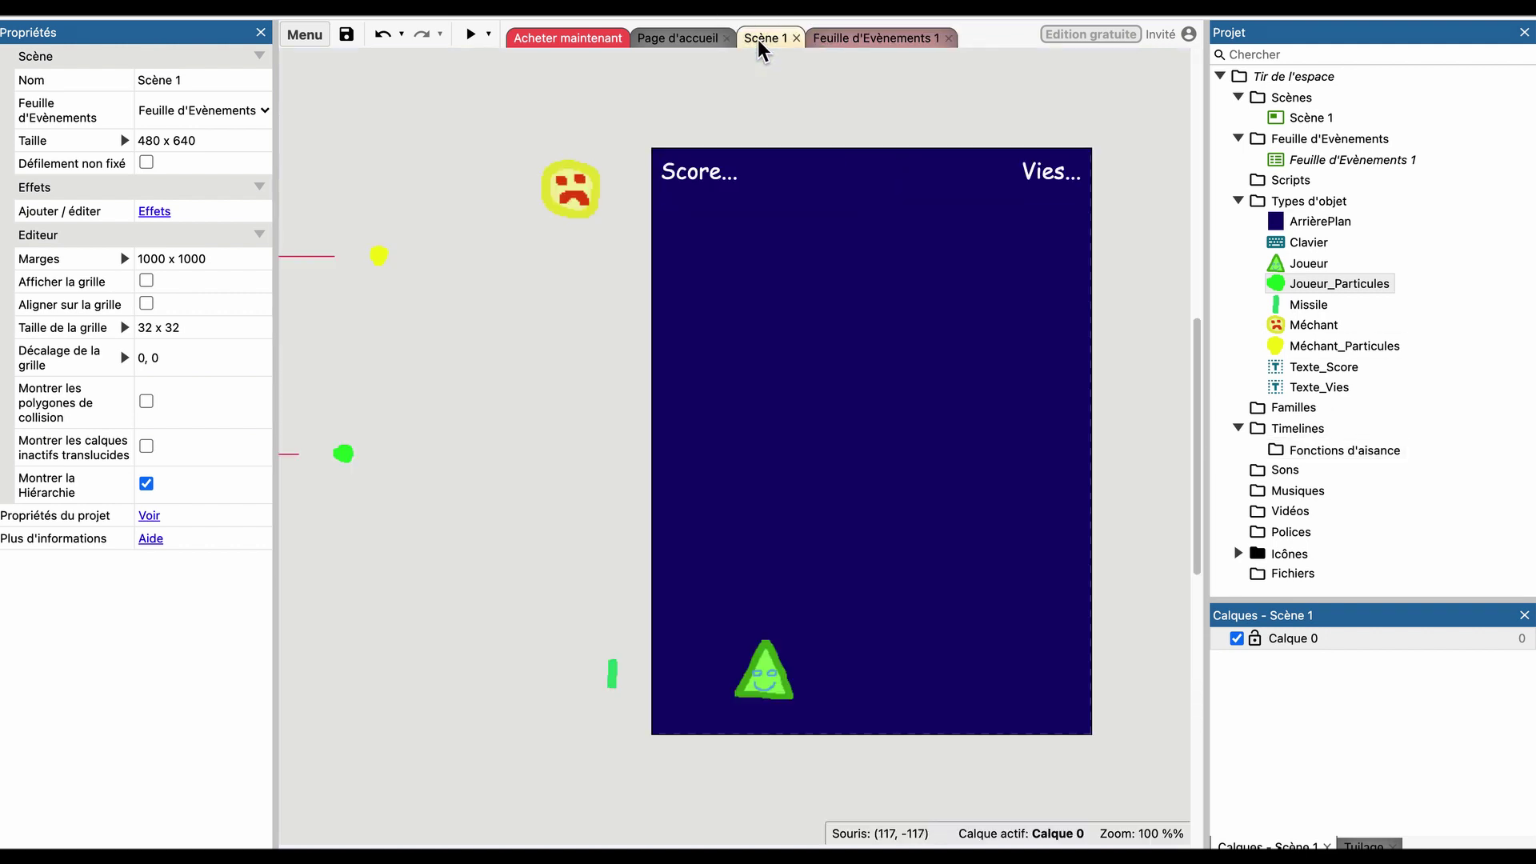
scroll(797, 428, right, 2)
scroll(797, 427, right, 5)
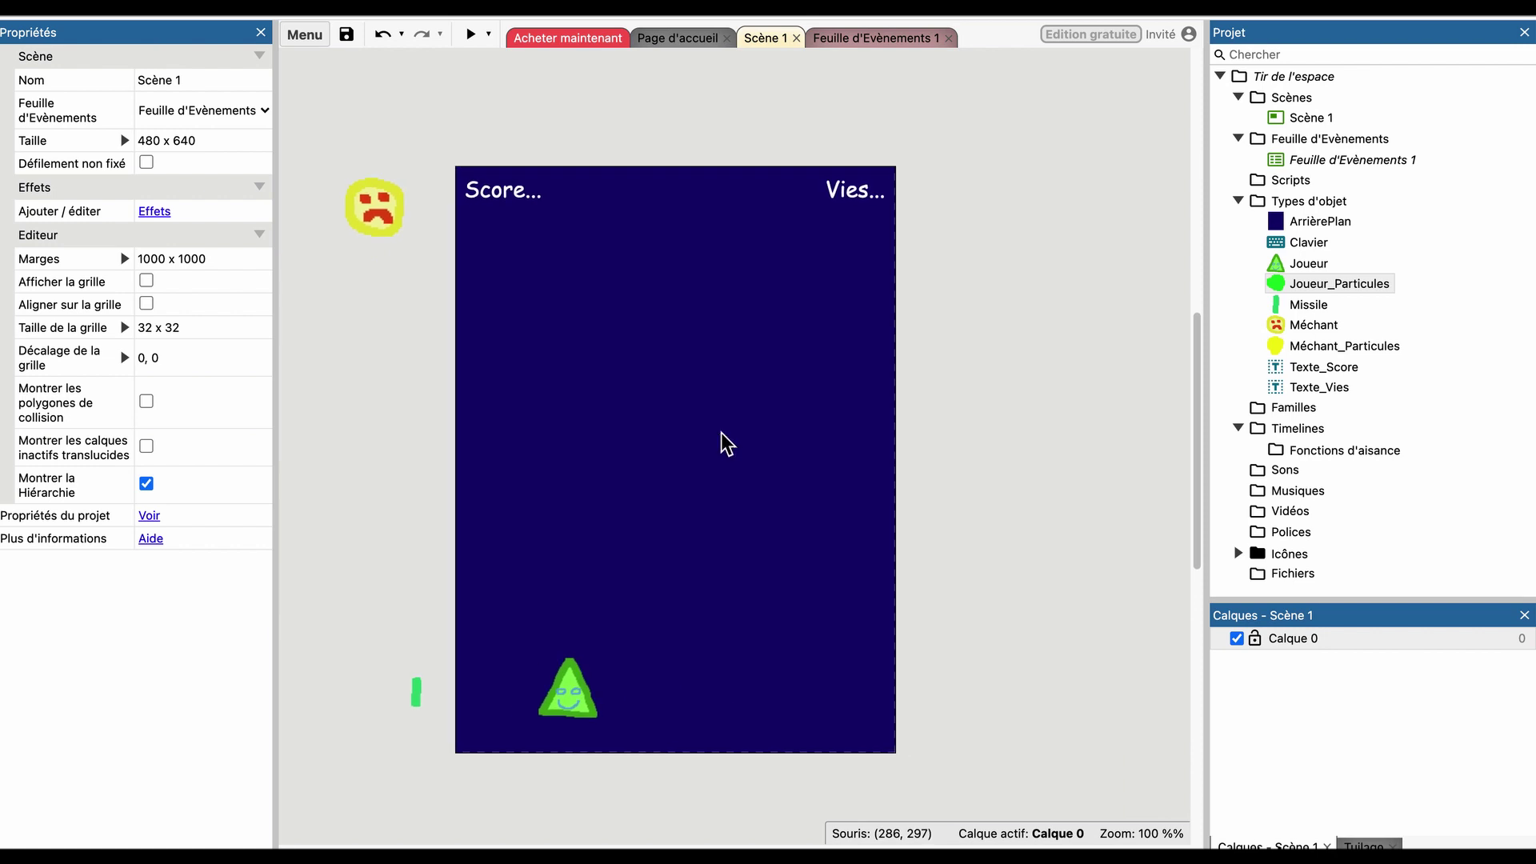
click(1268, 387)
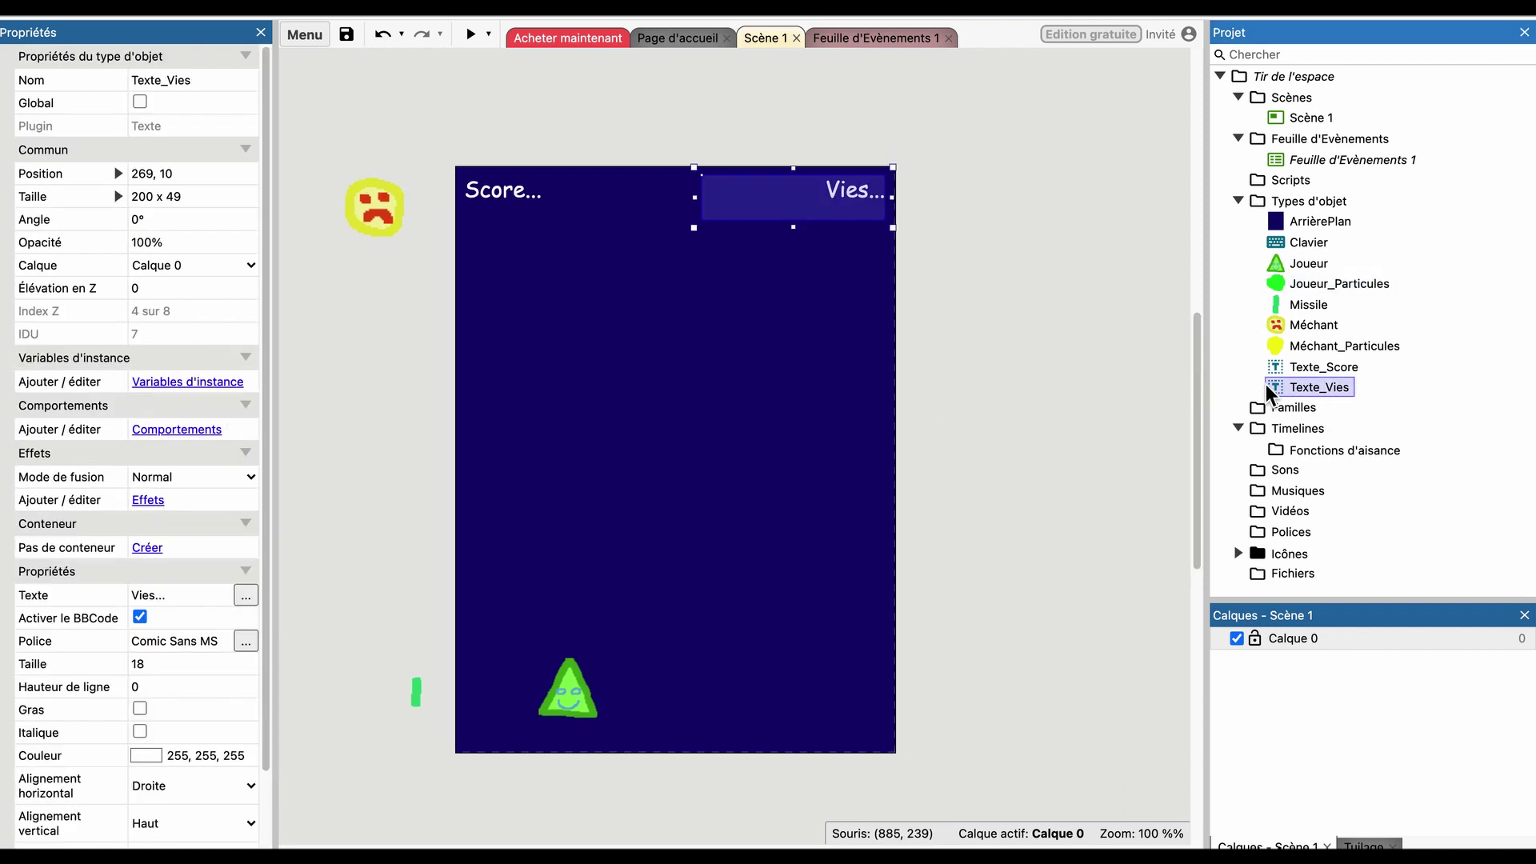
key(super+v)
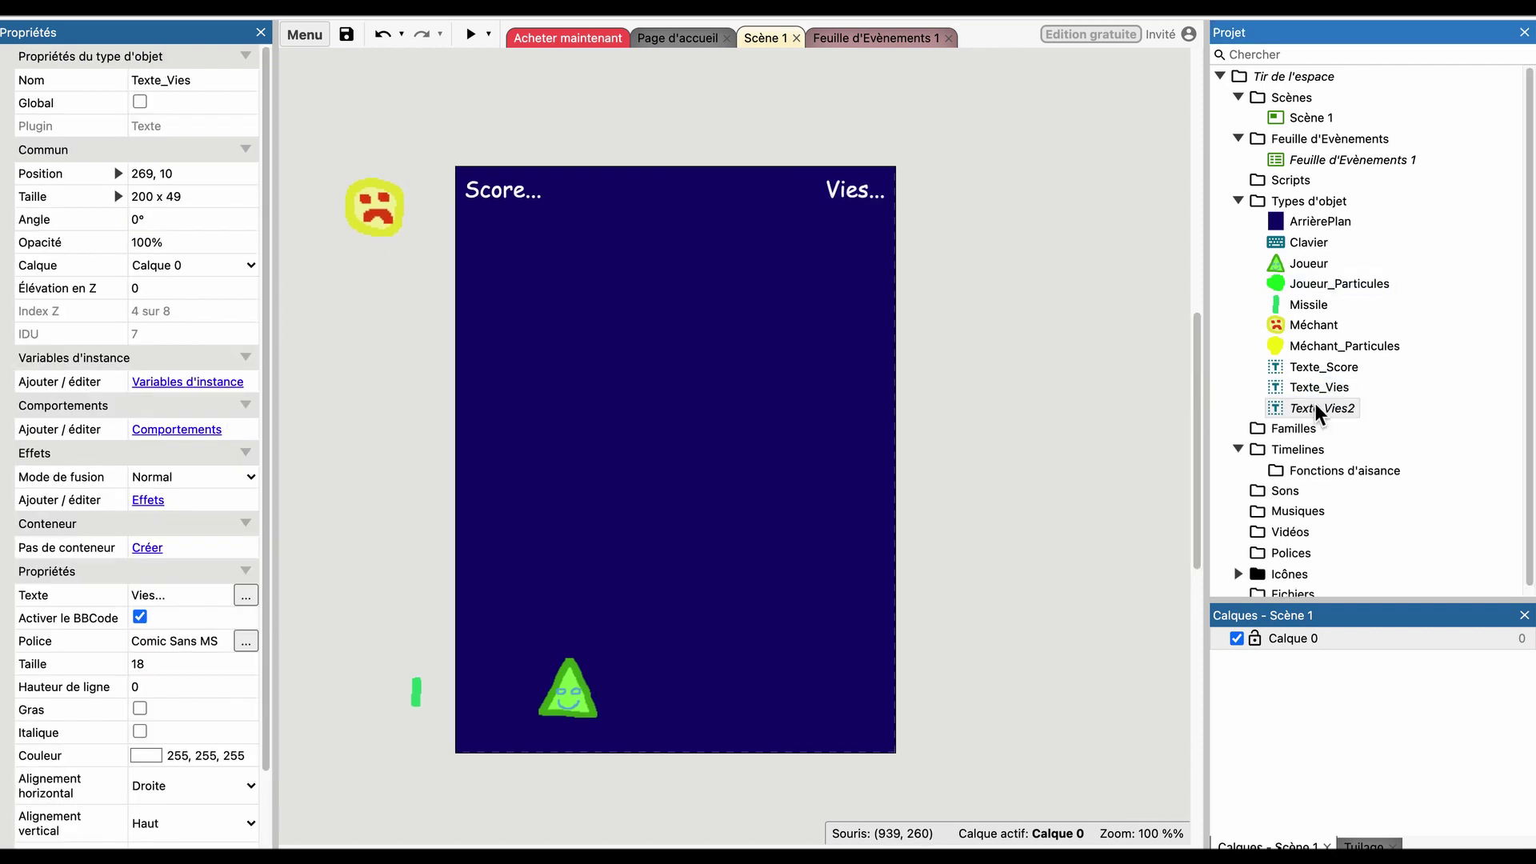
Rename the duplicated text object type Texte_Vies2 as Texte_GameOver.
click(1318, 408)
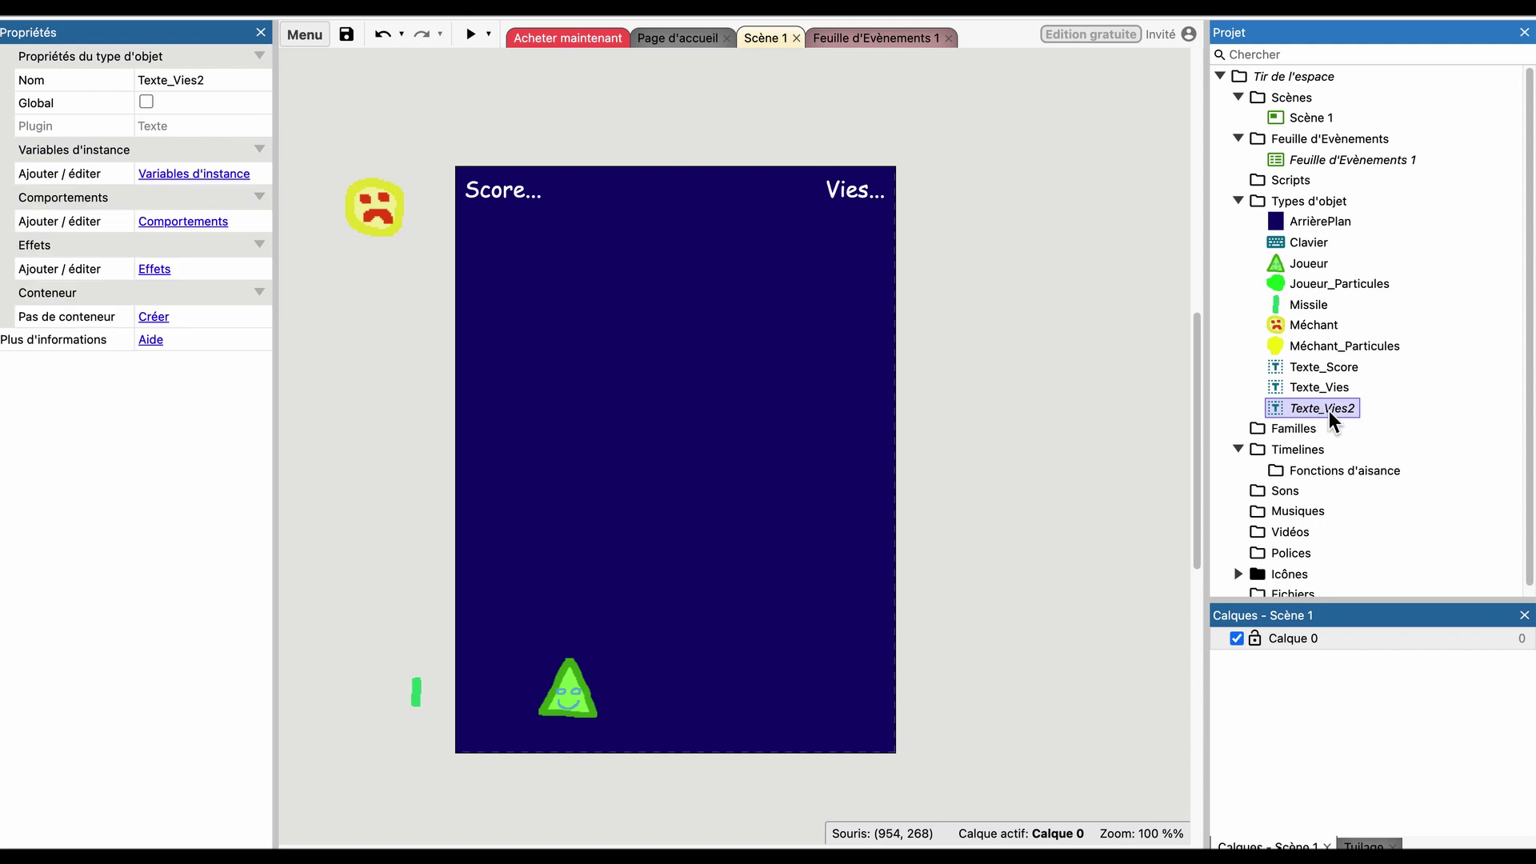
right_click(1332, 410)
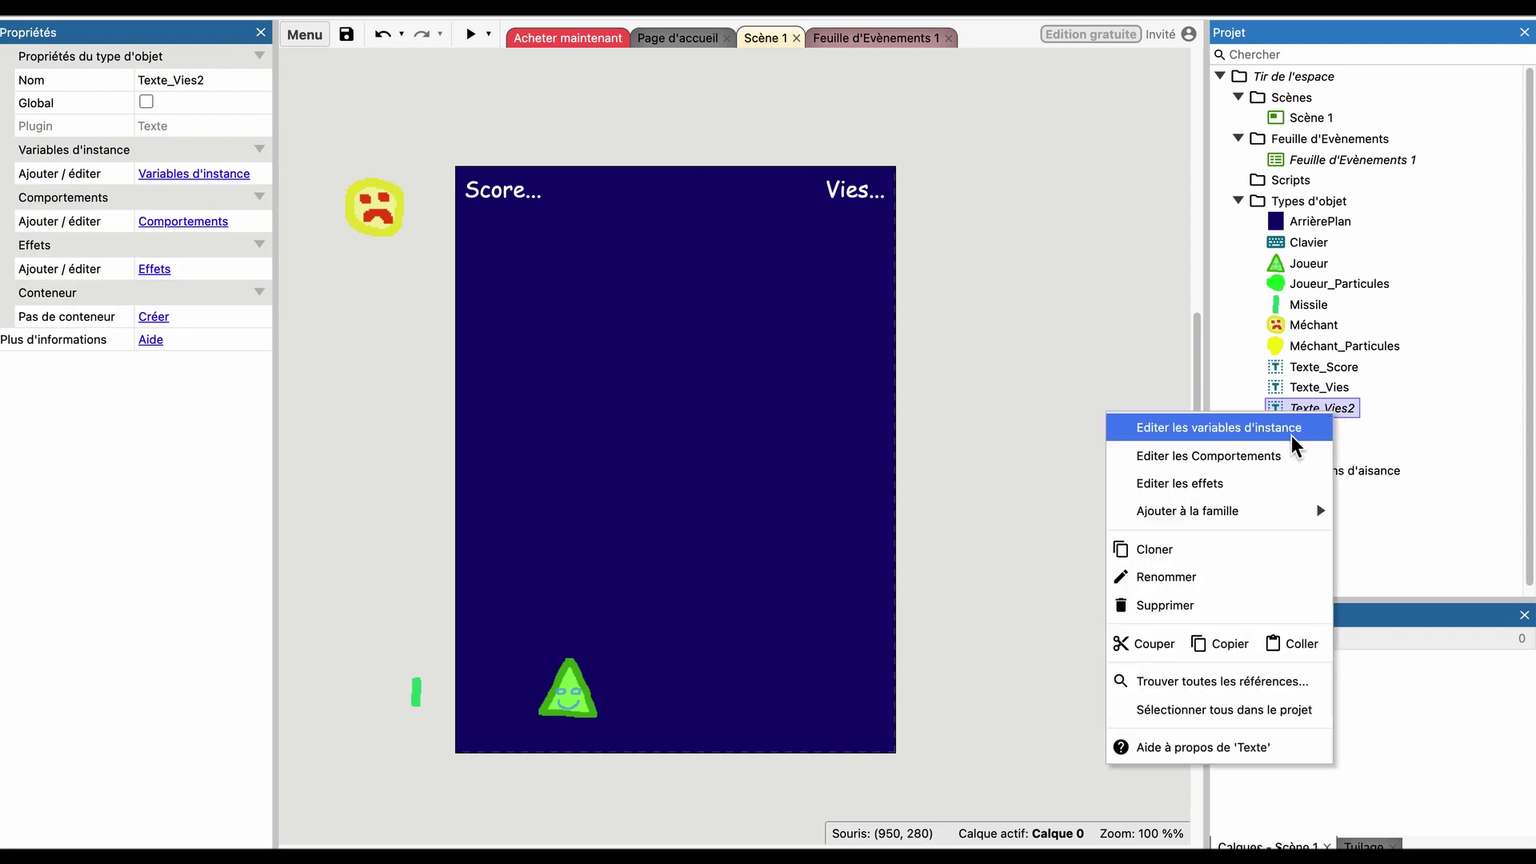
click(1168, 577)
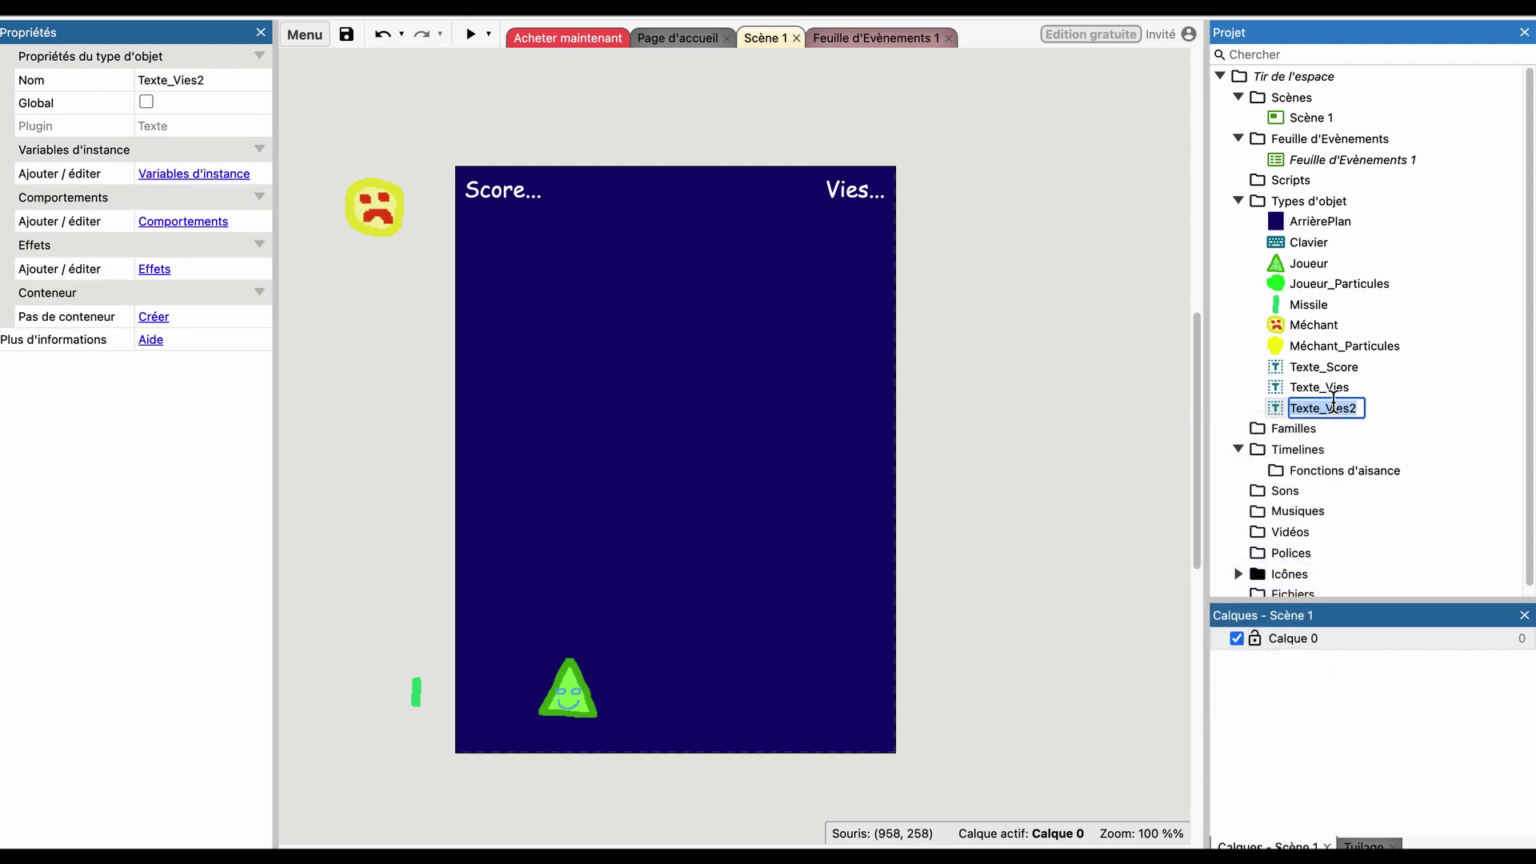
drag(1326, 409, 1420, 416)
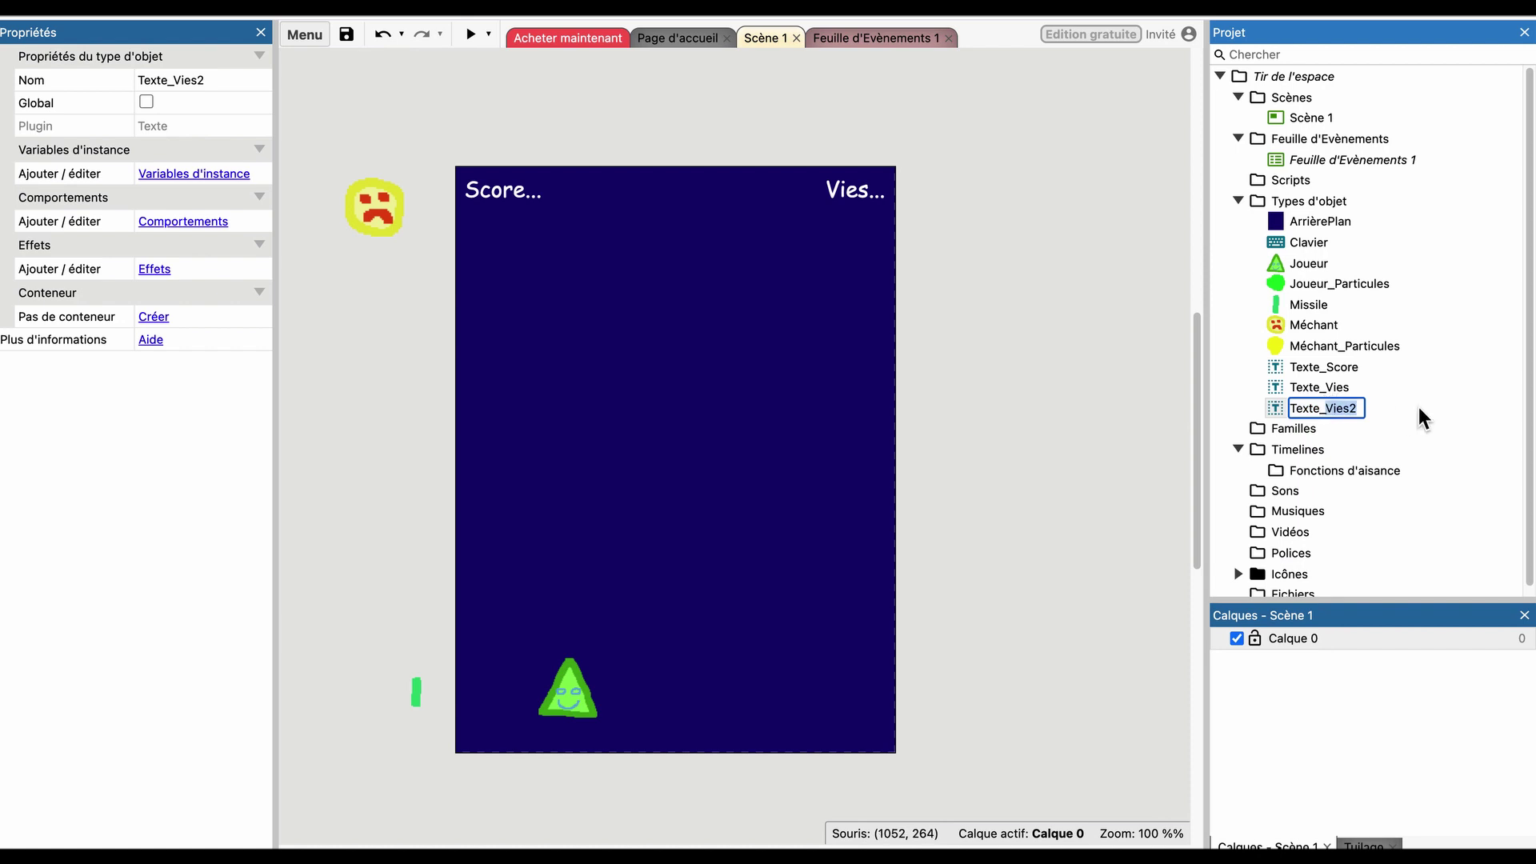
text(GameOver)
key(Return)
Place an instance of Texte_GameOver around the middle of Scène 1.
drag(1395, 369, 629, 457)
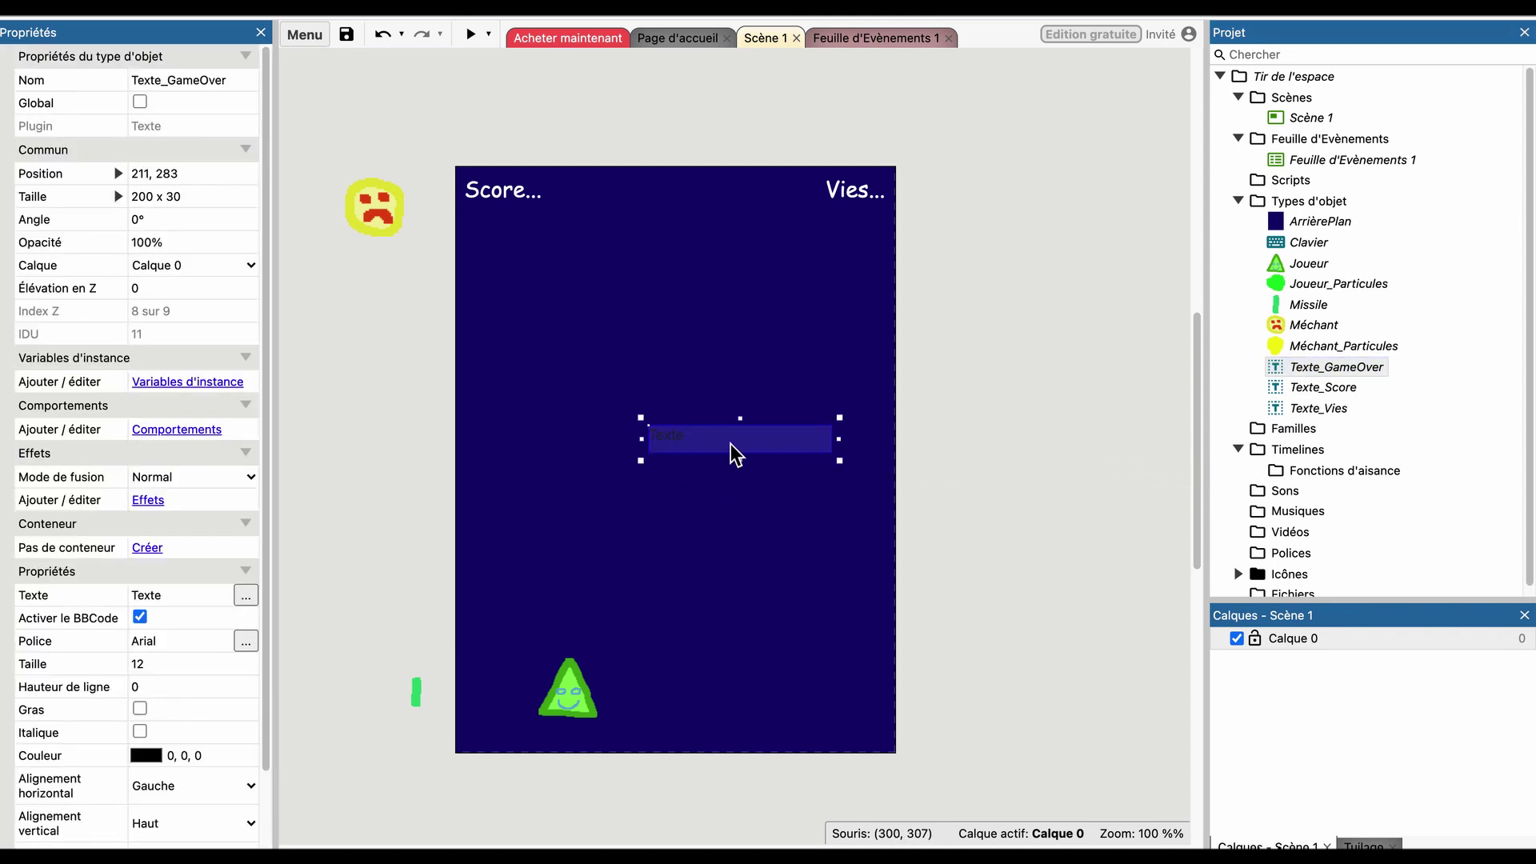
drag(735, 454, 645, 447)
click(973, 466)
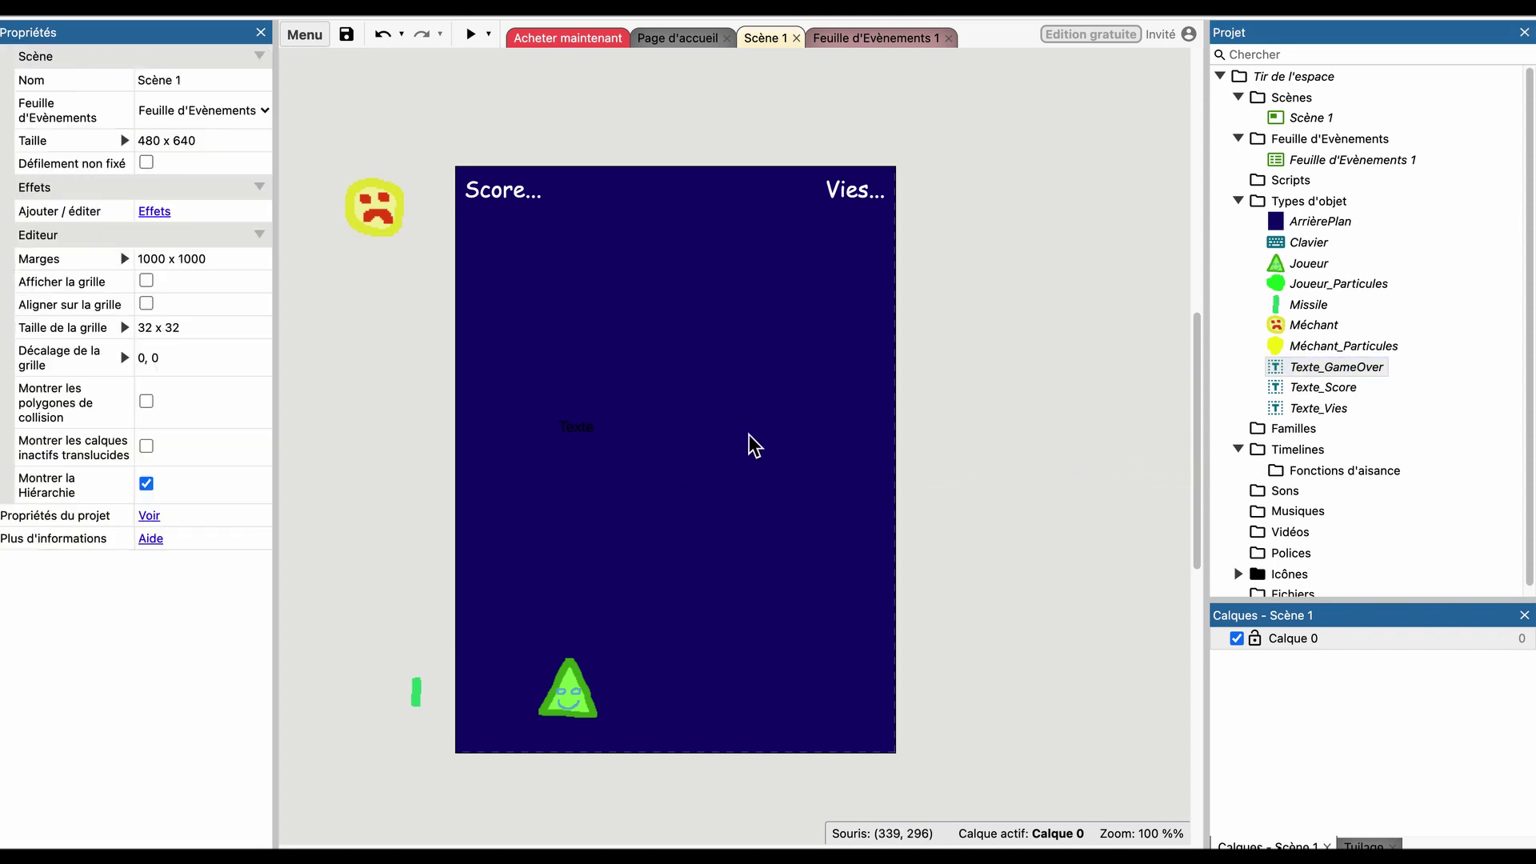
Delete the Texte_GameOver instance from the scene and remove its object type from the project.
click(708, 438)
key(Delete)
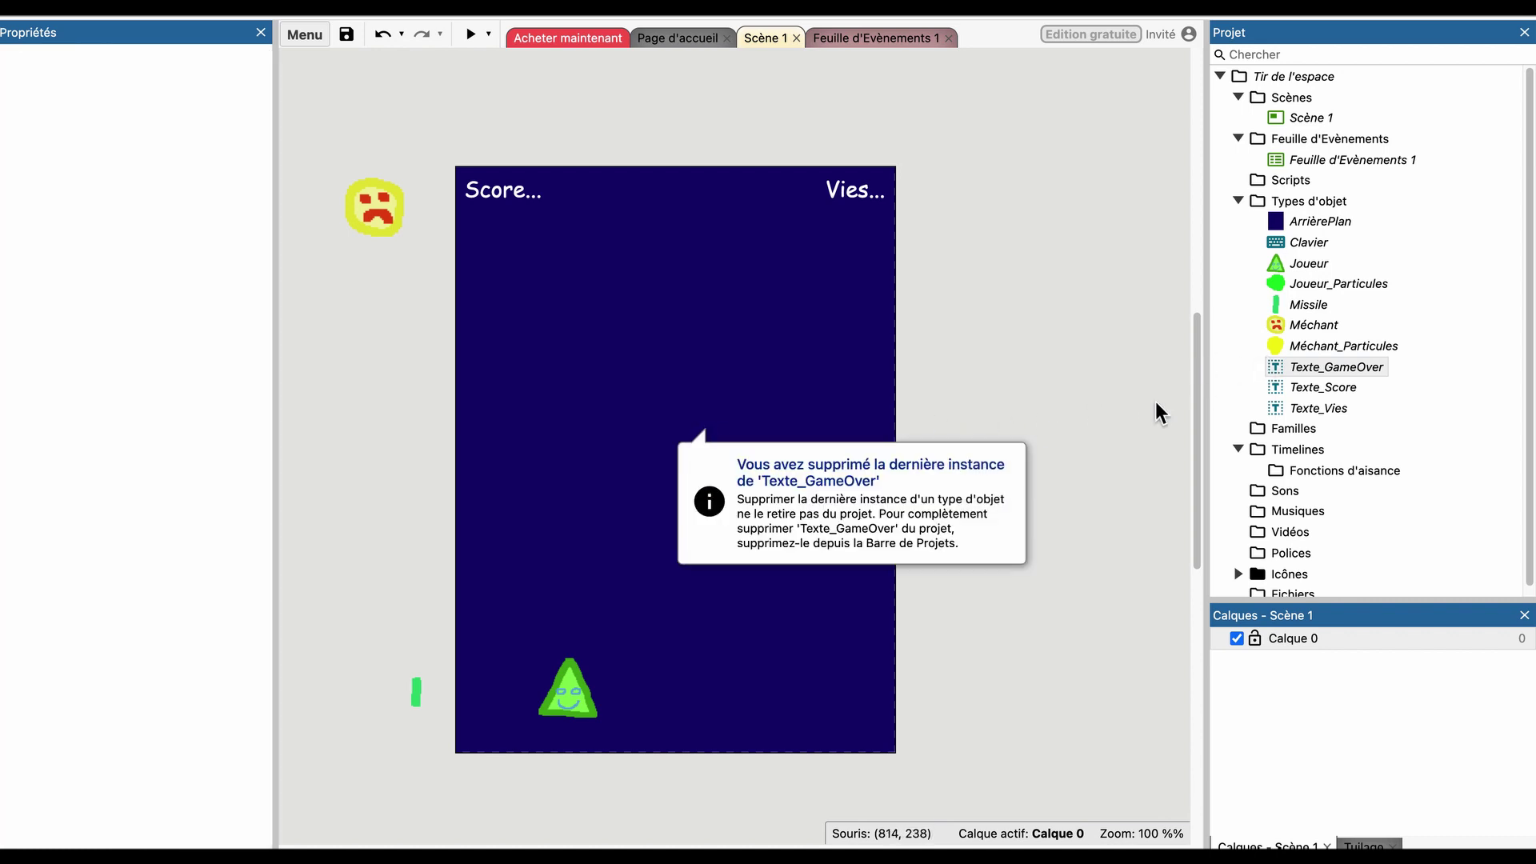
right_click(1283, 367)
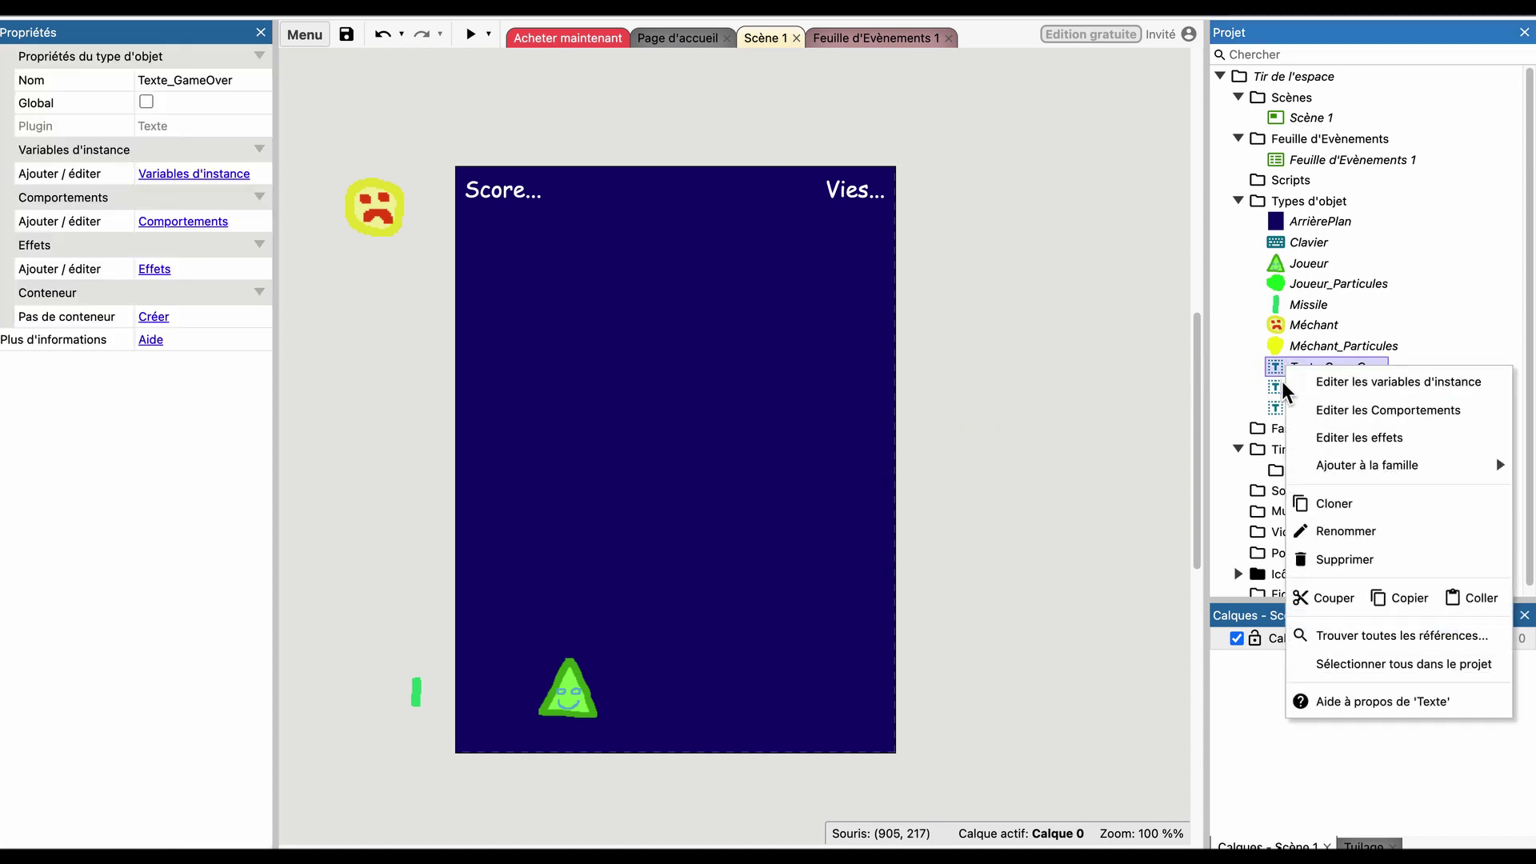
click(1351, 559)
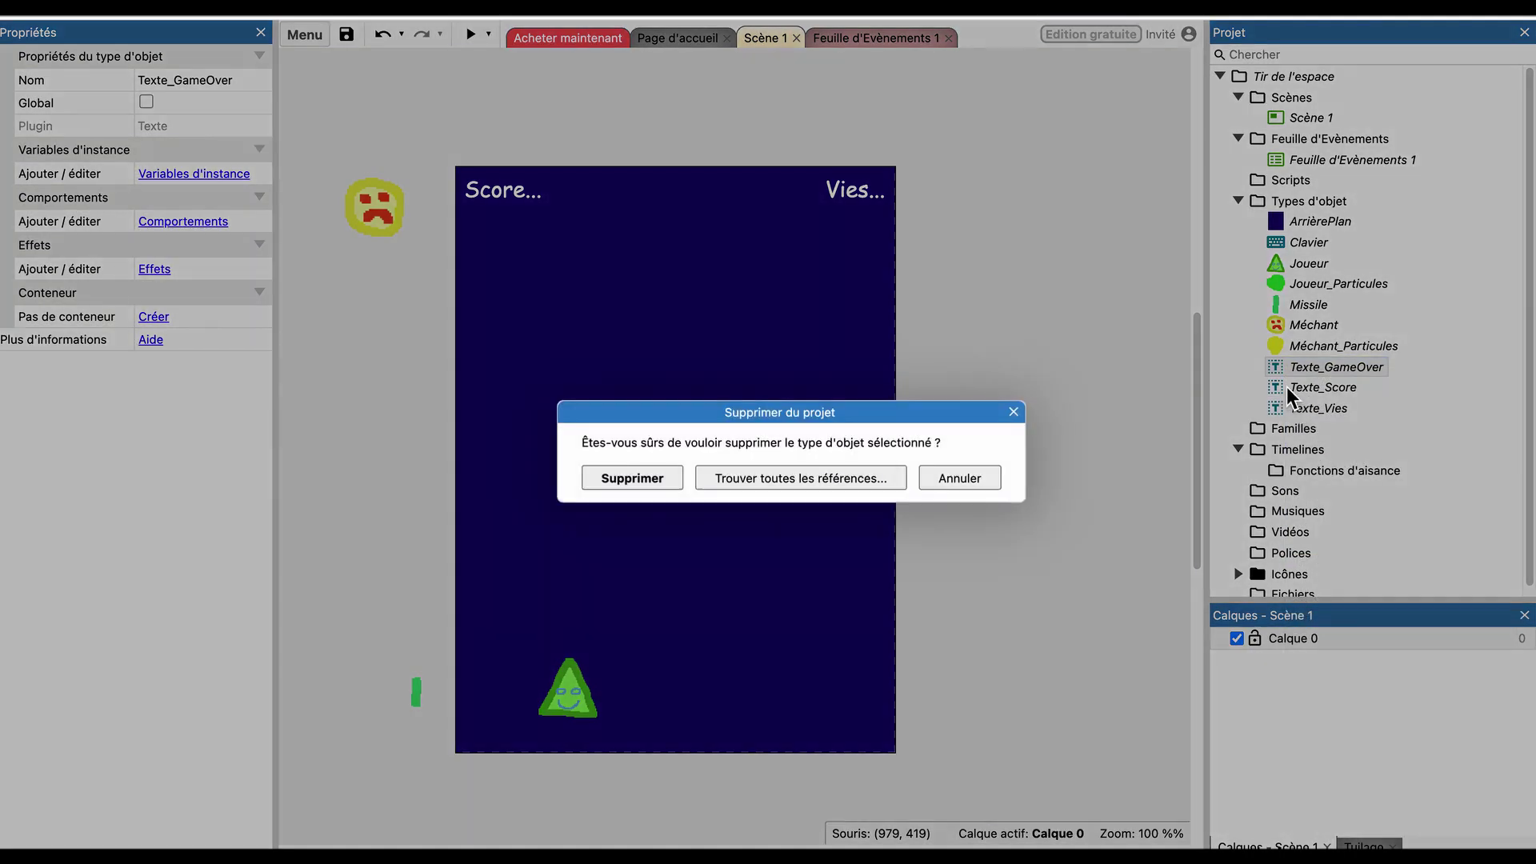
click(630, 478)
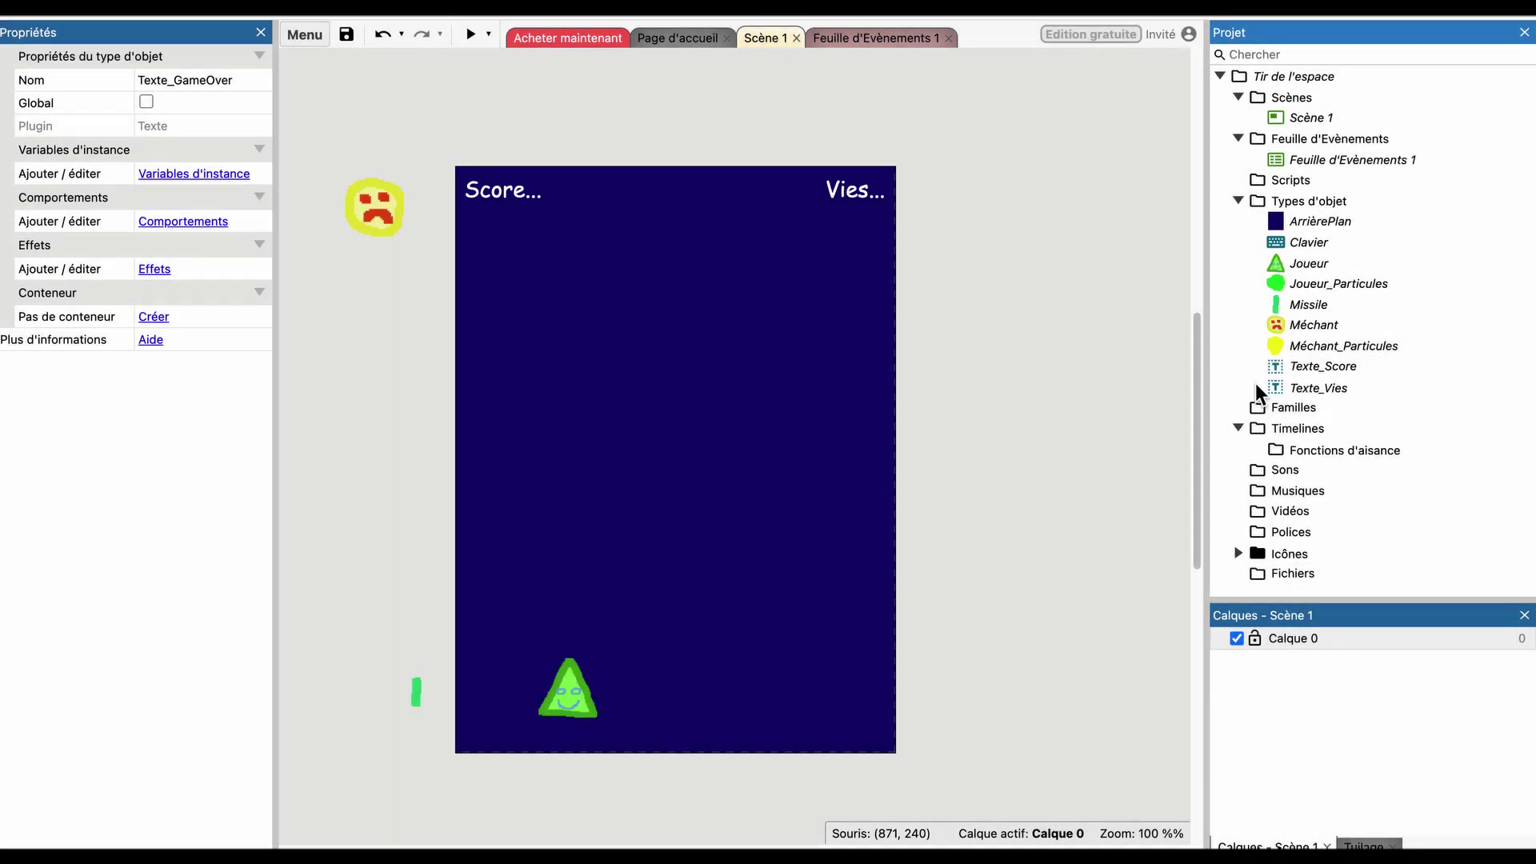
Duplicate the Texte_Score object type and place an instance of the copy around the middle of Scène 1.
click(1272, 371)
key(ctrl+d)
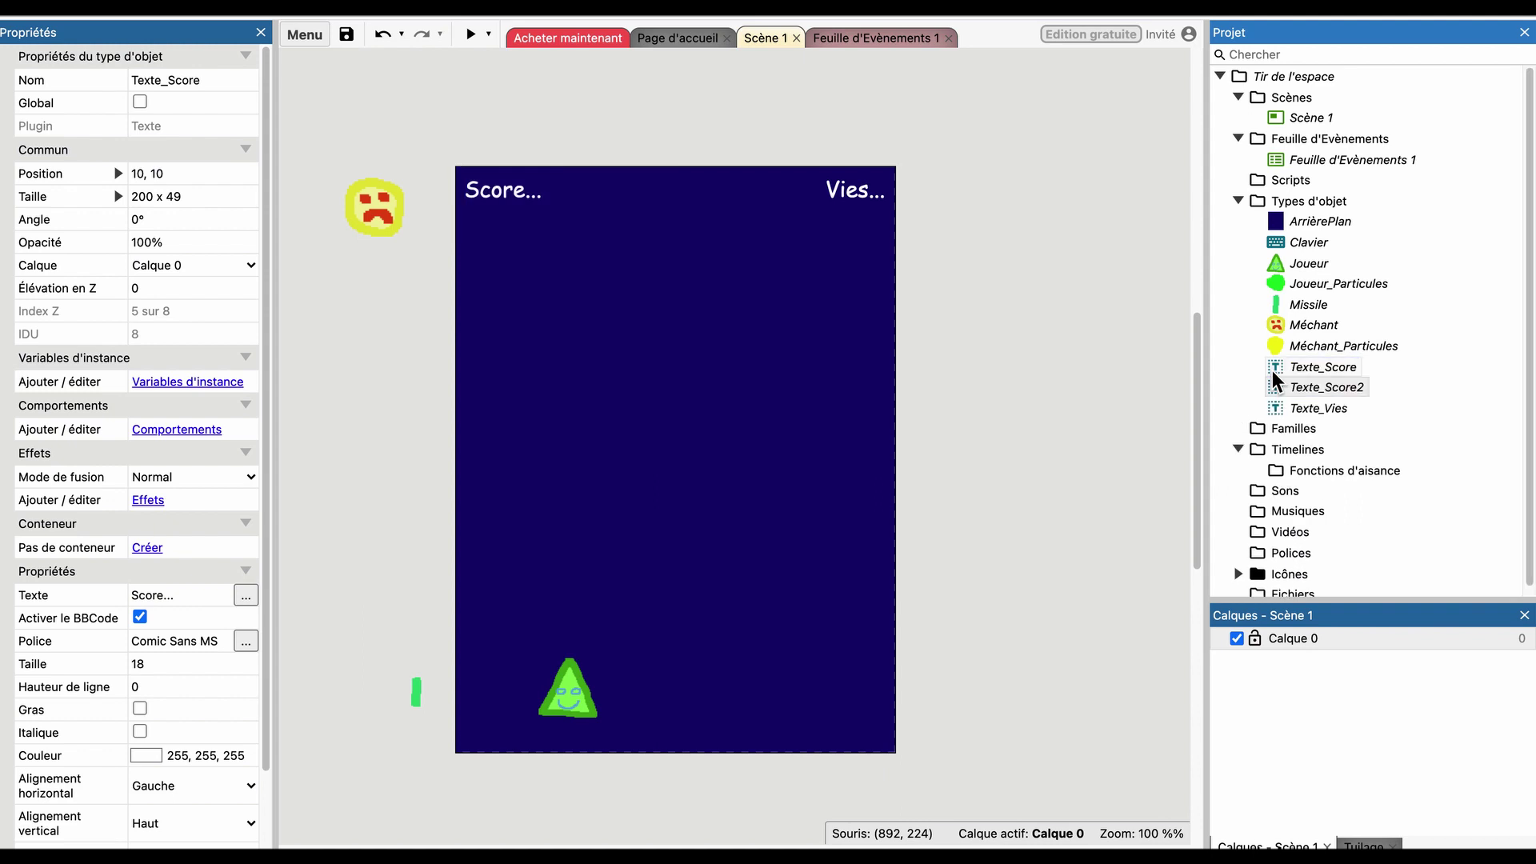
click(1274, 389)
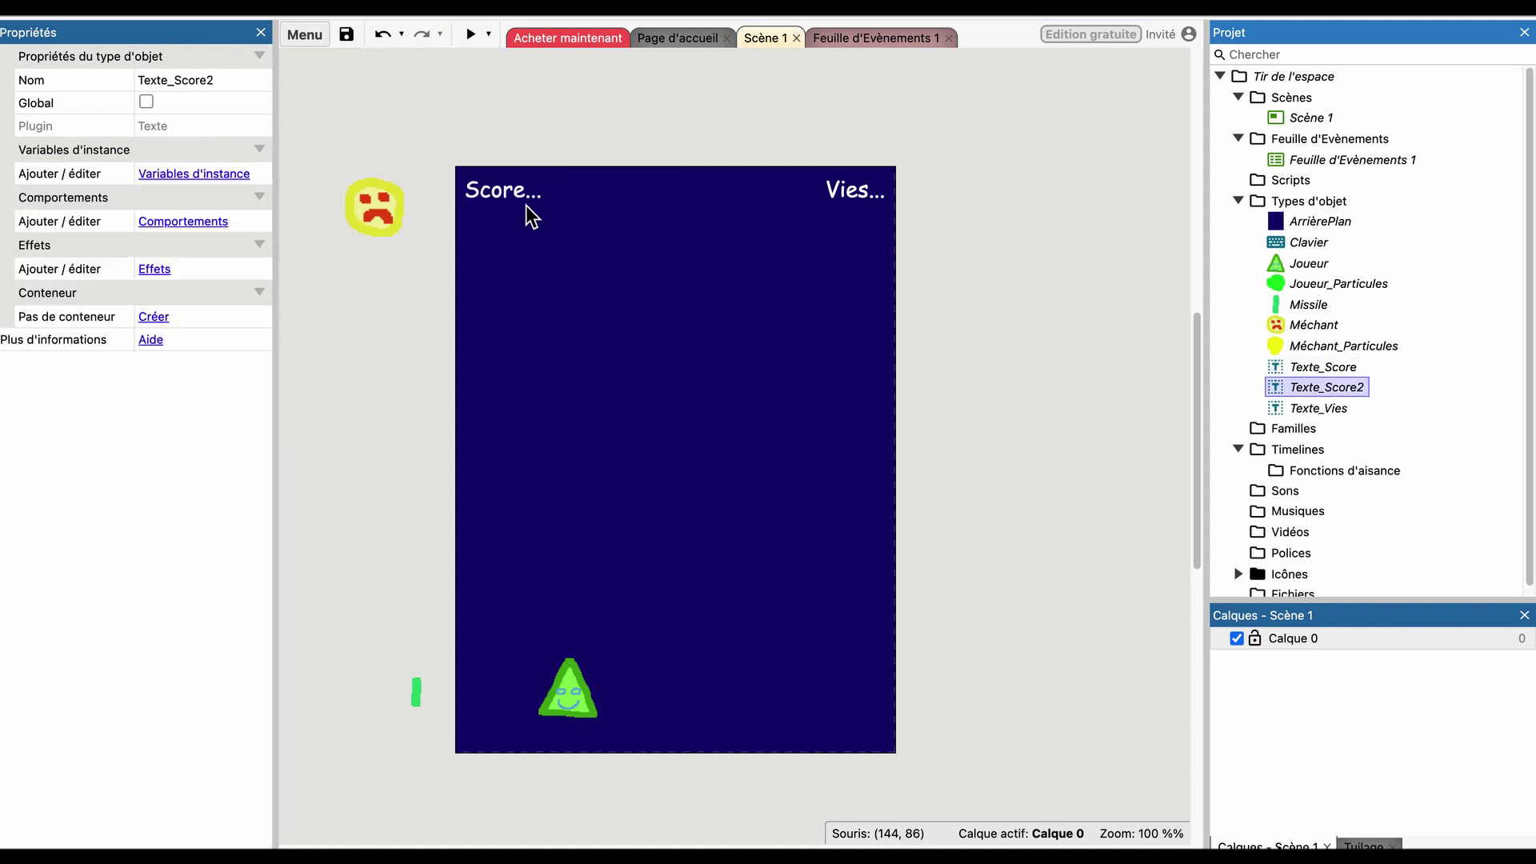
drag(532, 215, 648, 398)
click(890, 485)
click(696, 490)
Rename the Texte_Score2 object type as Texte_GameOver.
click(1331, 391)
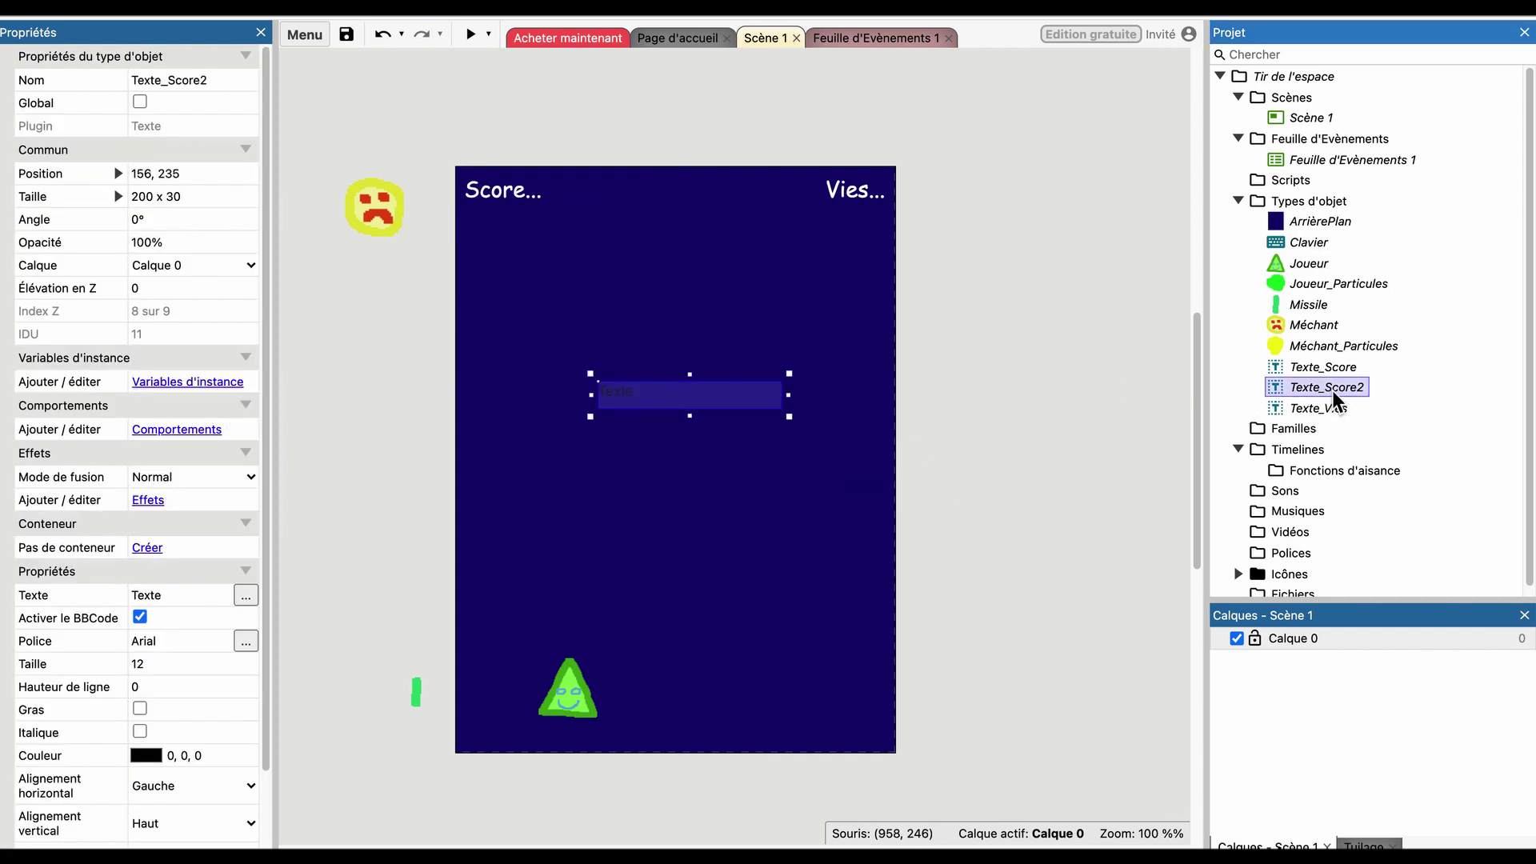
click(1337, 395)
click(1330, 388)
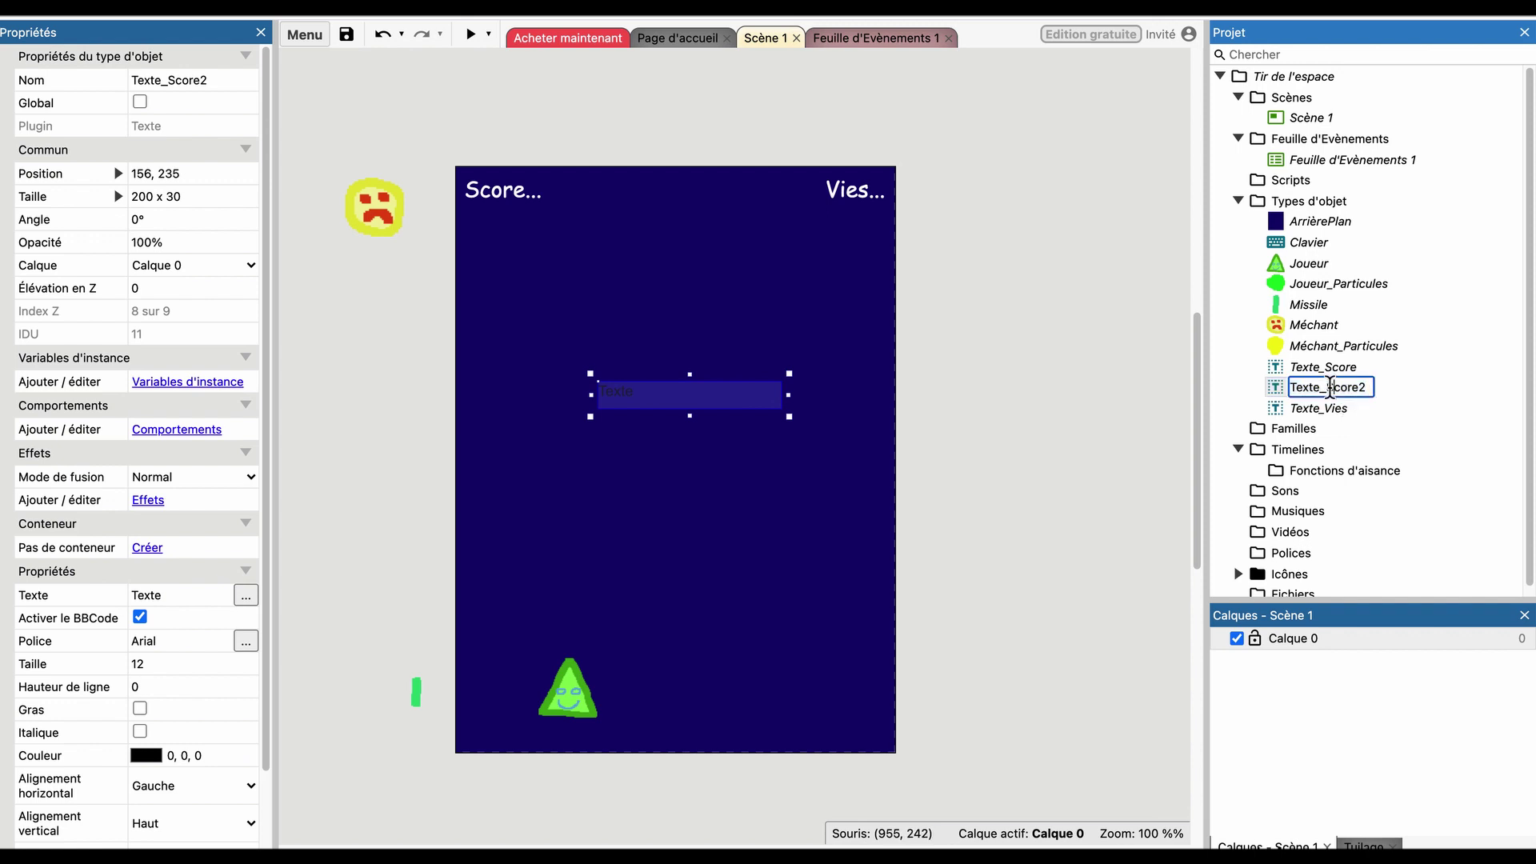
drag(1328, 387, 1375, 458)
key(super+a)
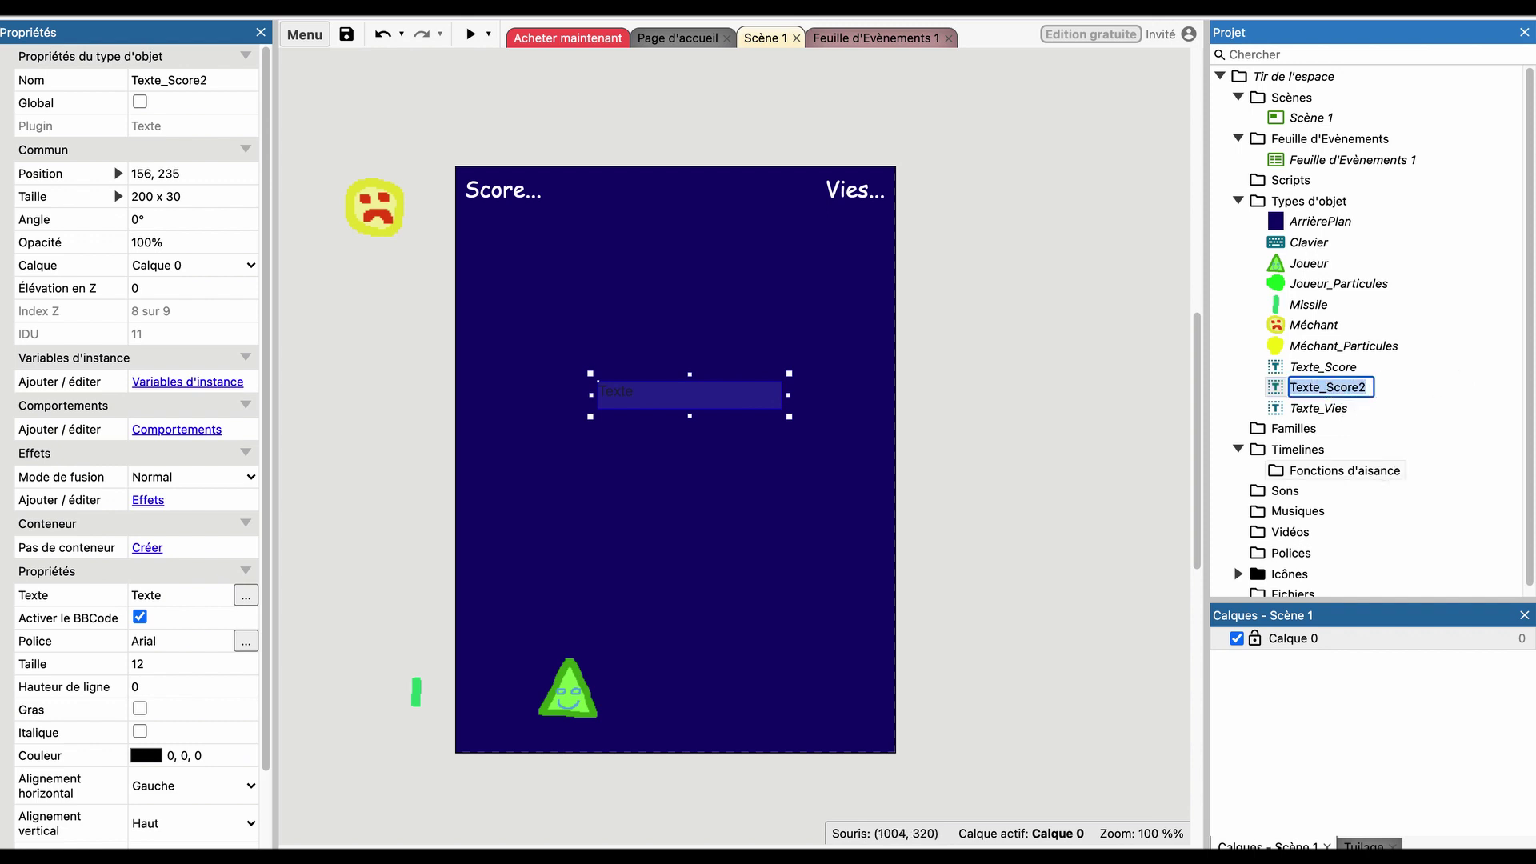
key(Right)
key(shift+Left)
key(shift+Left)
key(shift+Left)
text(Gam)
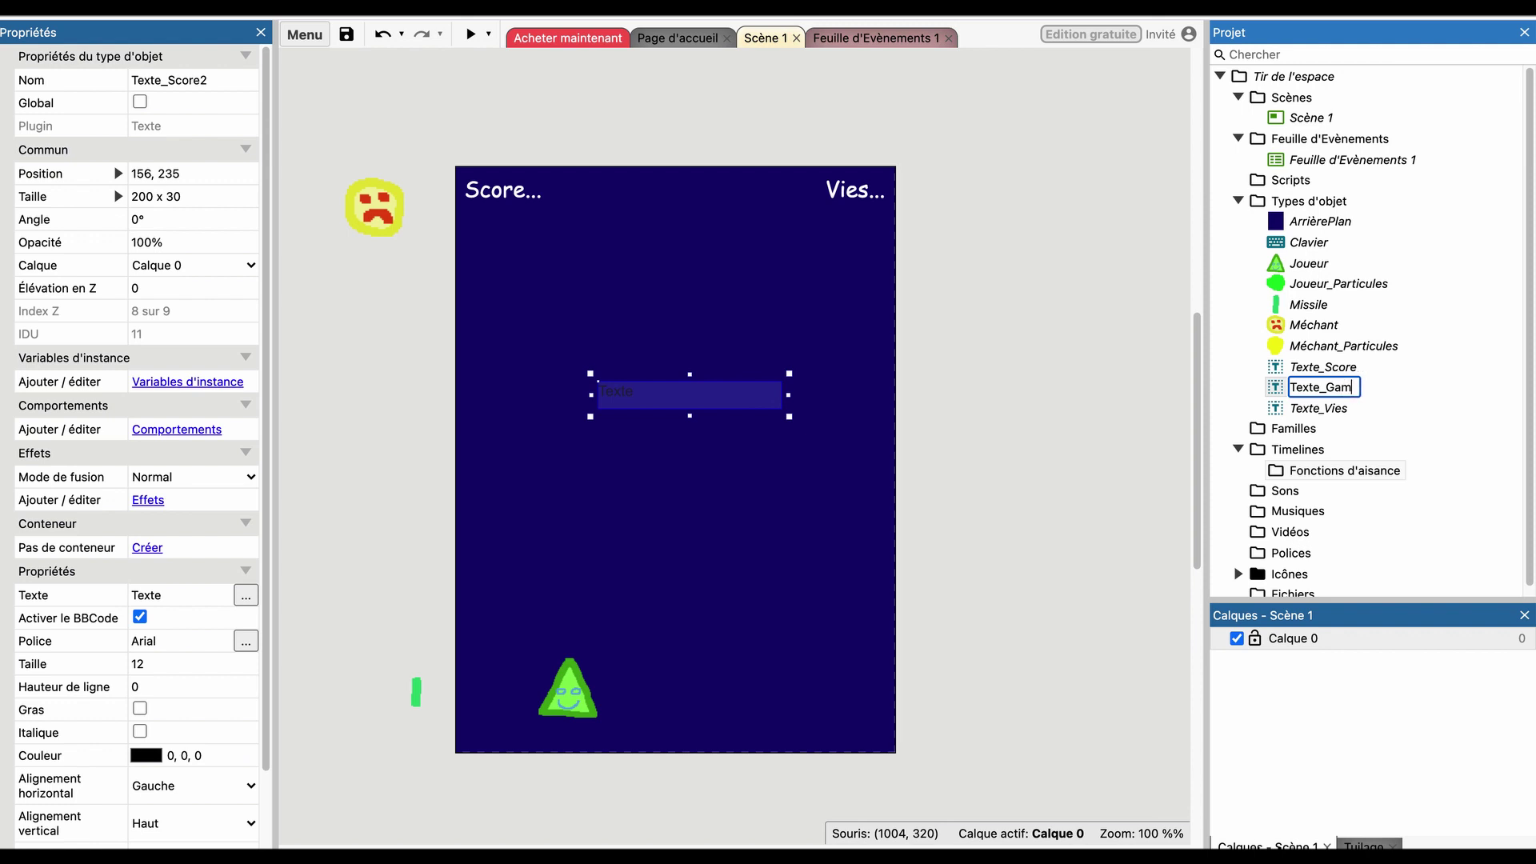
text(eOver)
key(Return)
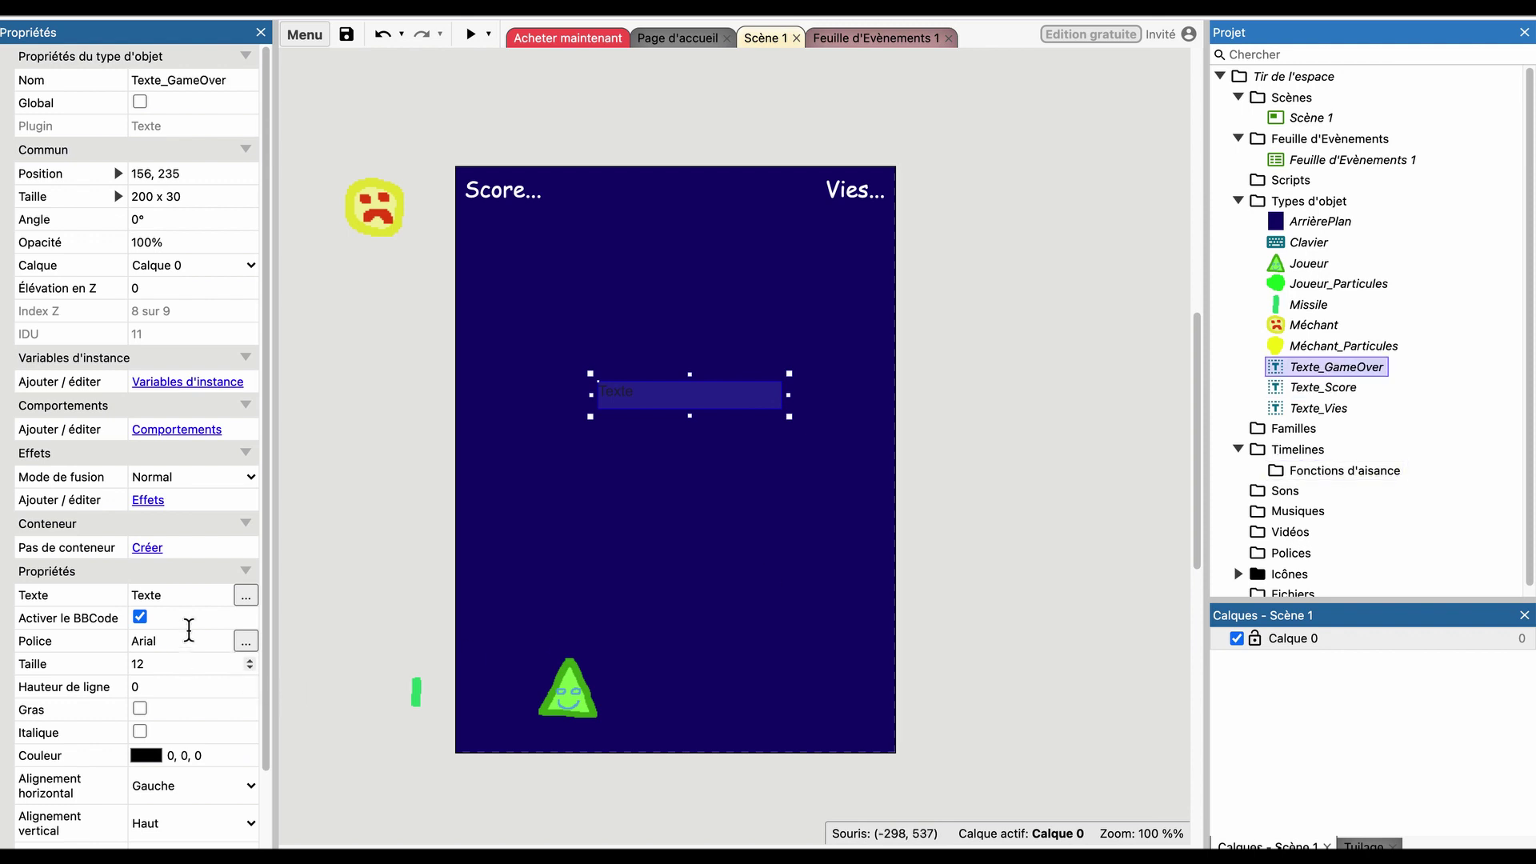
Set the Texte_GameOver font to Comic Sans MS and stretch its box across the scene to about 471 x 79.
click(245, 640)
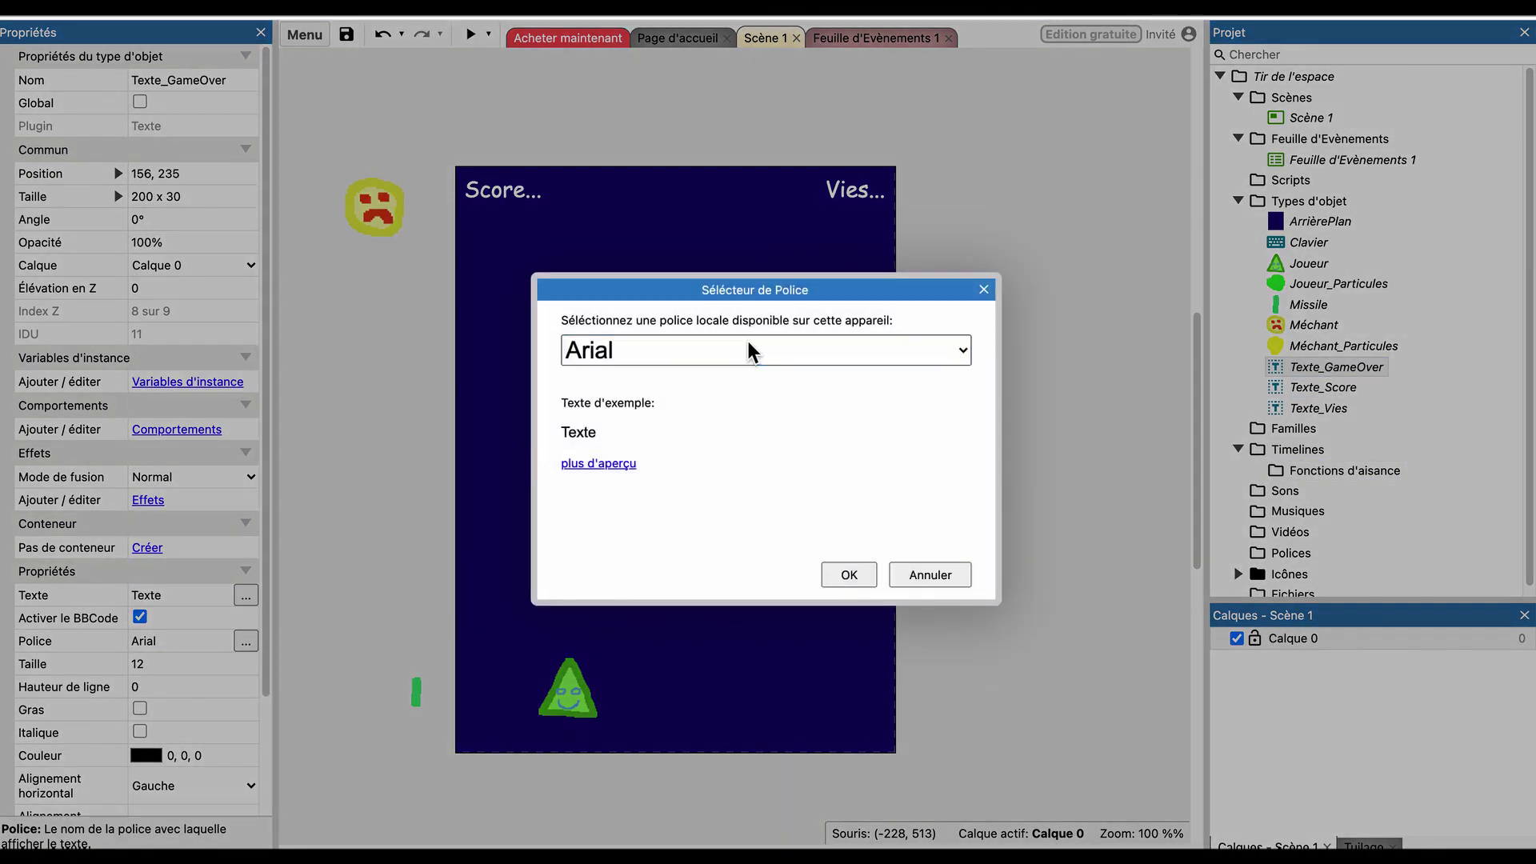
click(747, 350)
key(c)
key(o)
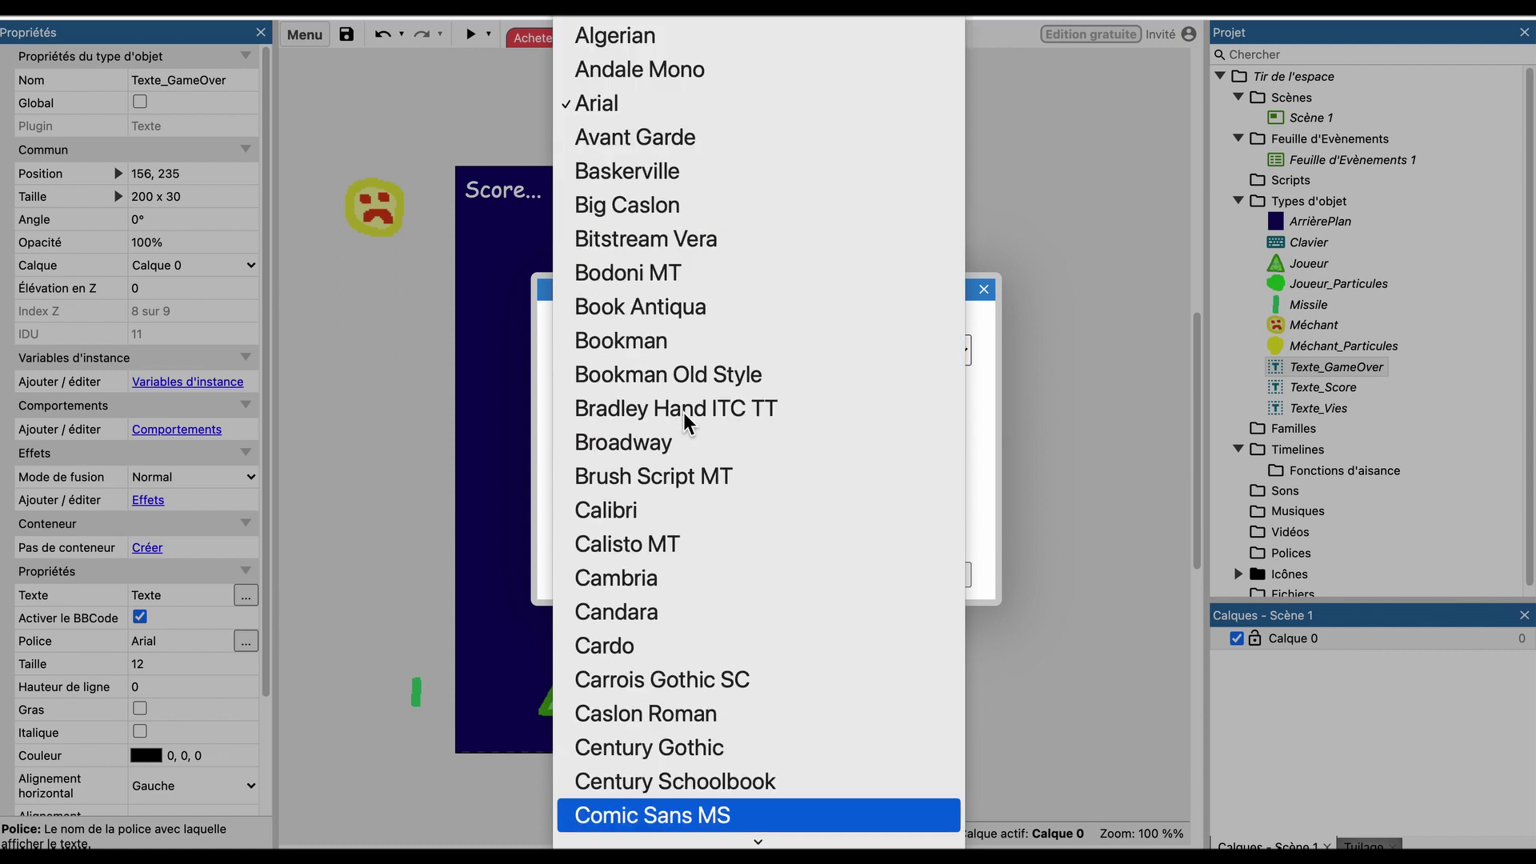
key(Return)
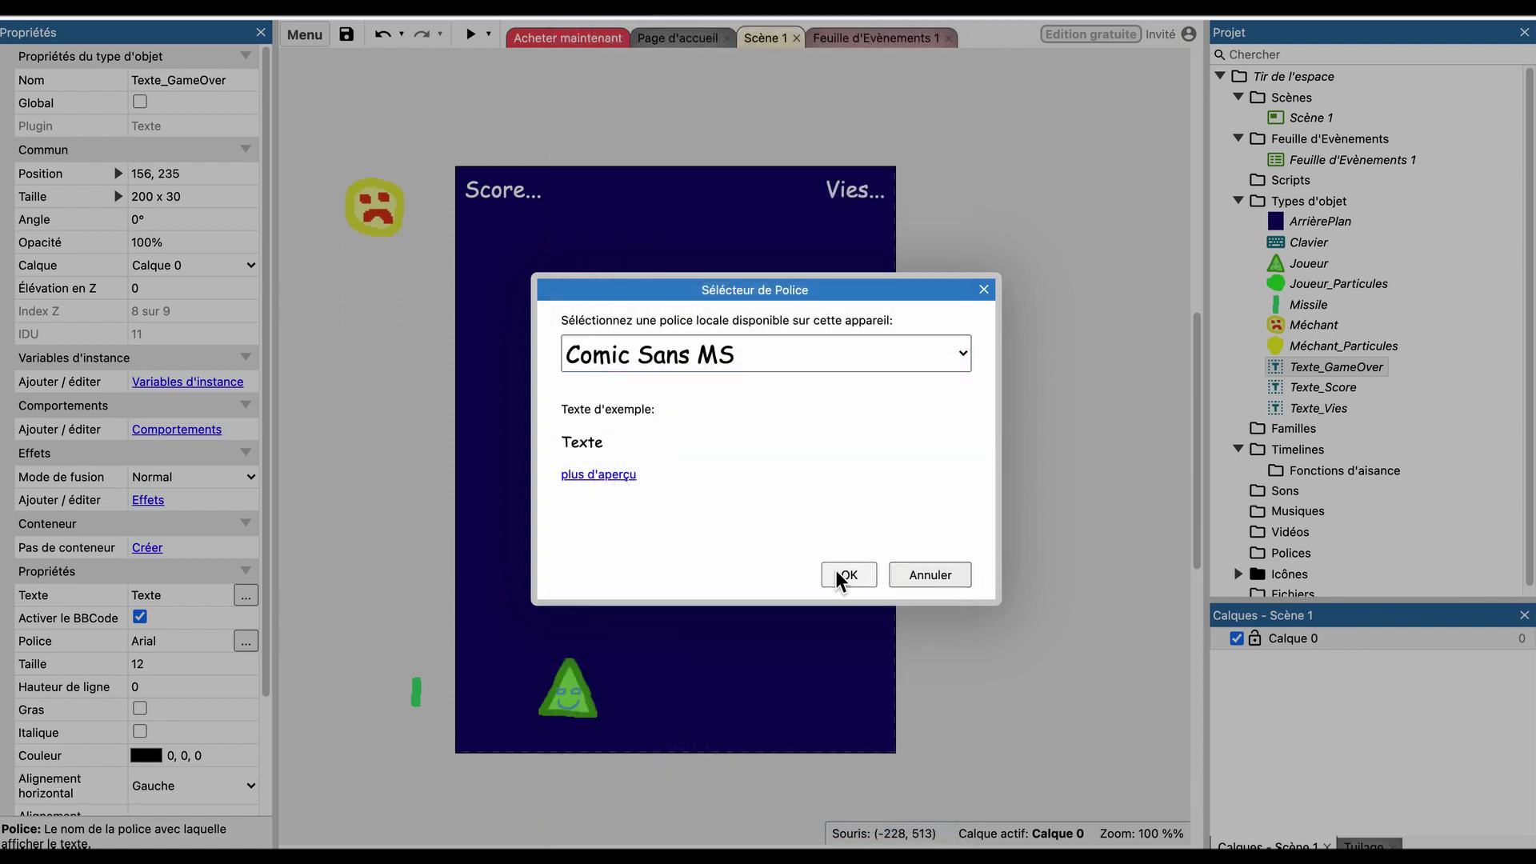
click(844, 572)
drag(591, 417, 444, 461)
drag(789, 418, 805, 451)
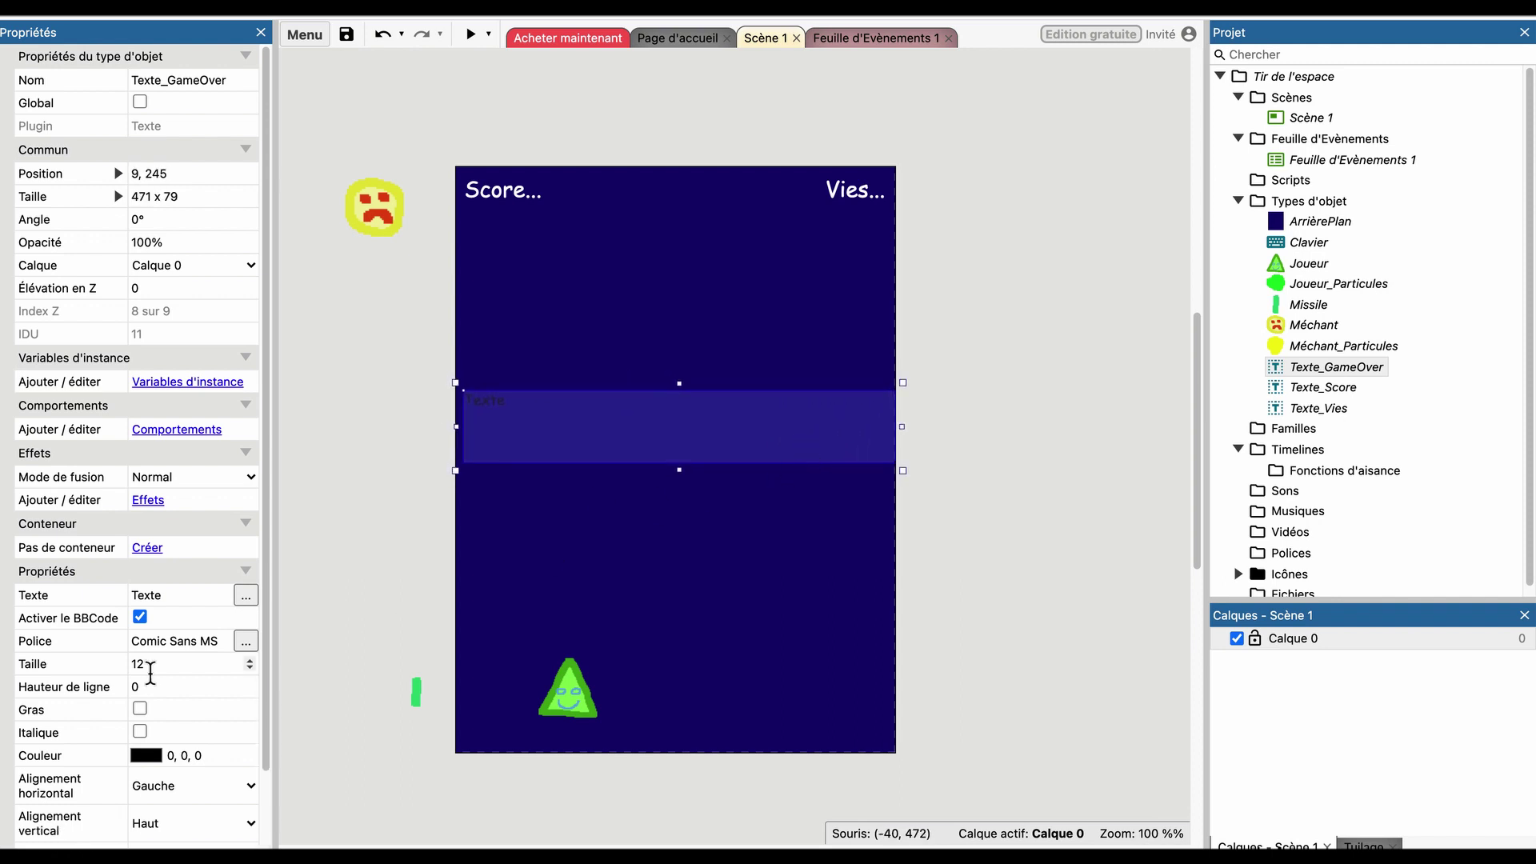
Set the Texte_GameOver colour to 255, 255, 255 and its font size to 24.
click(182, 755)
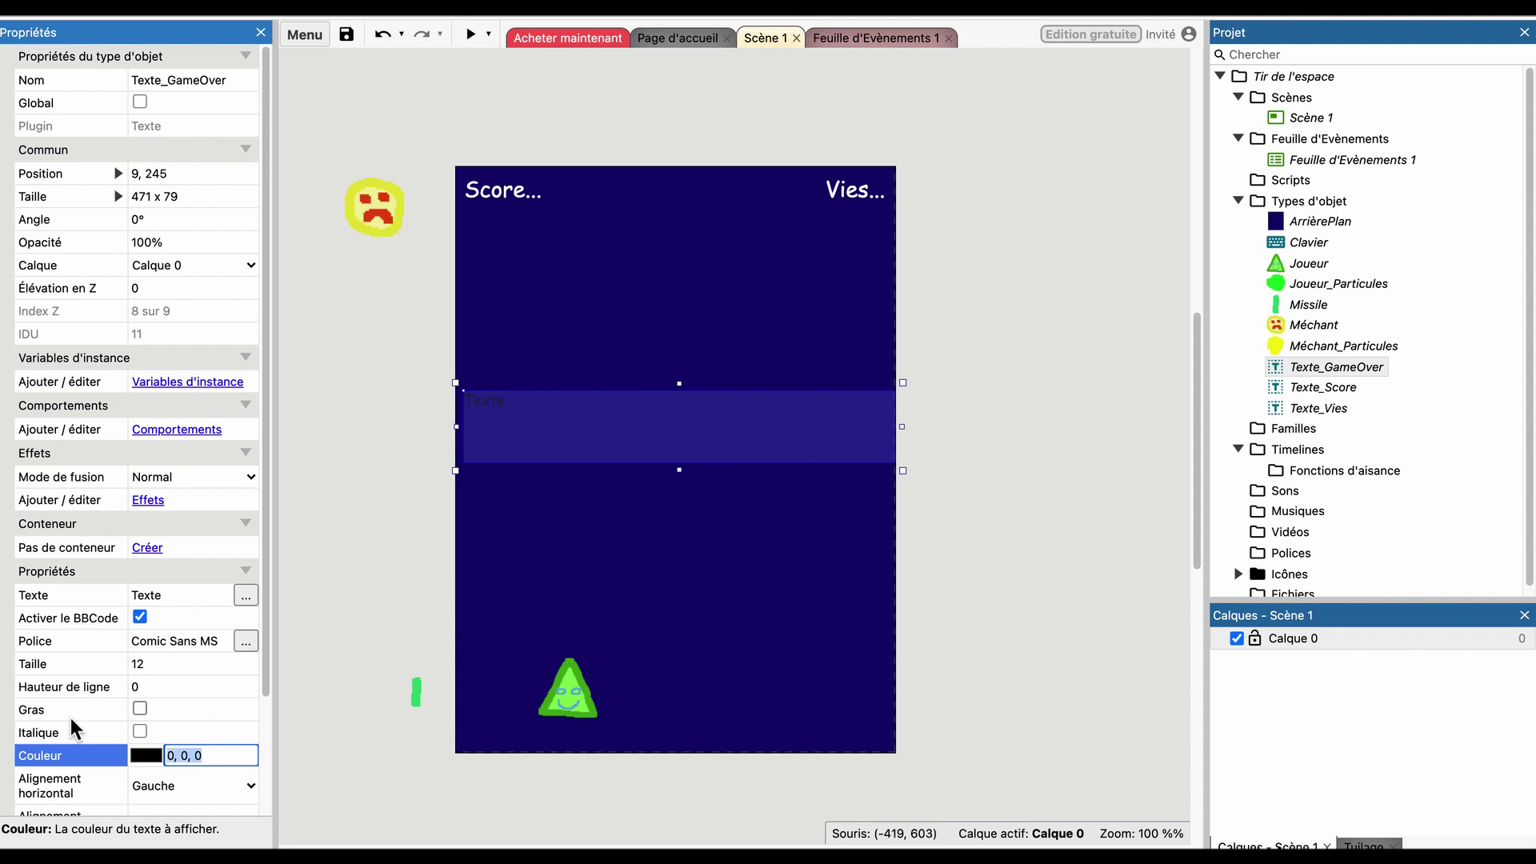
text(255, 255, 255)
key(Tab)
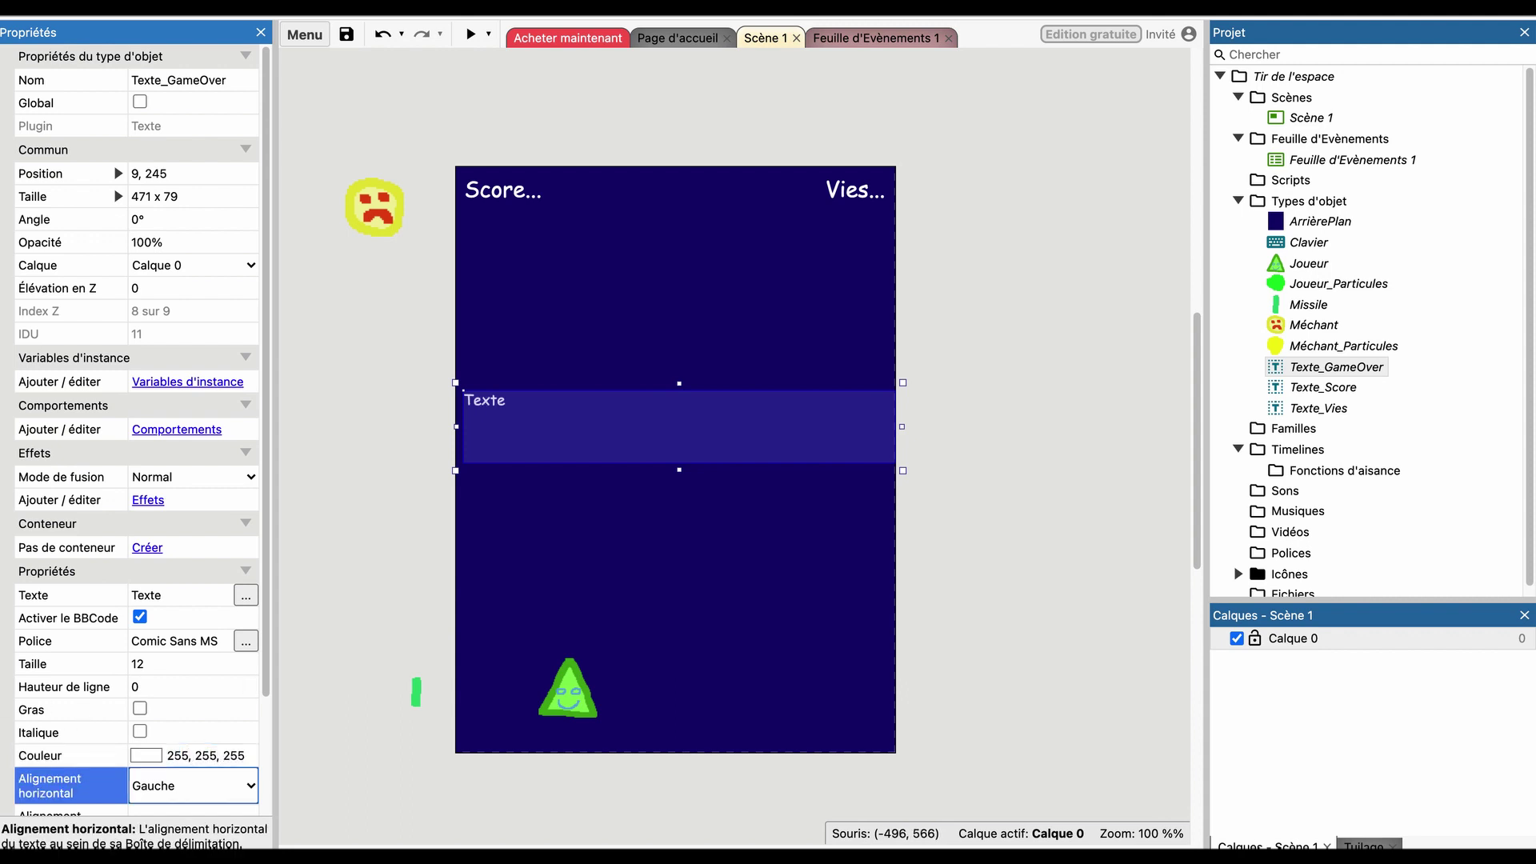
click(155, 663)
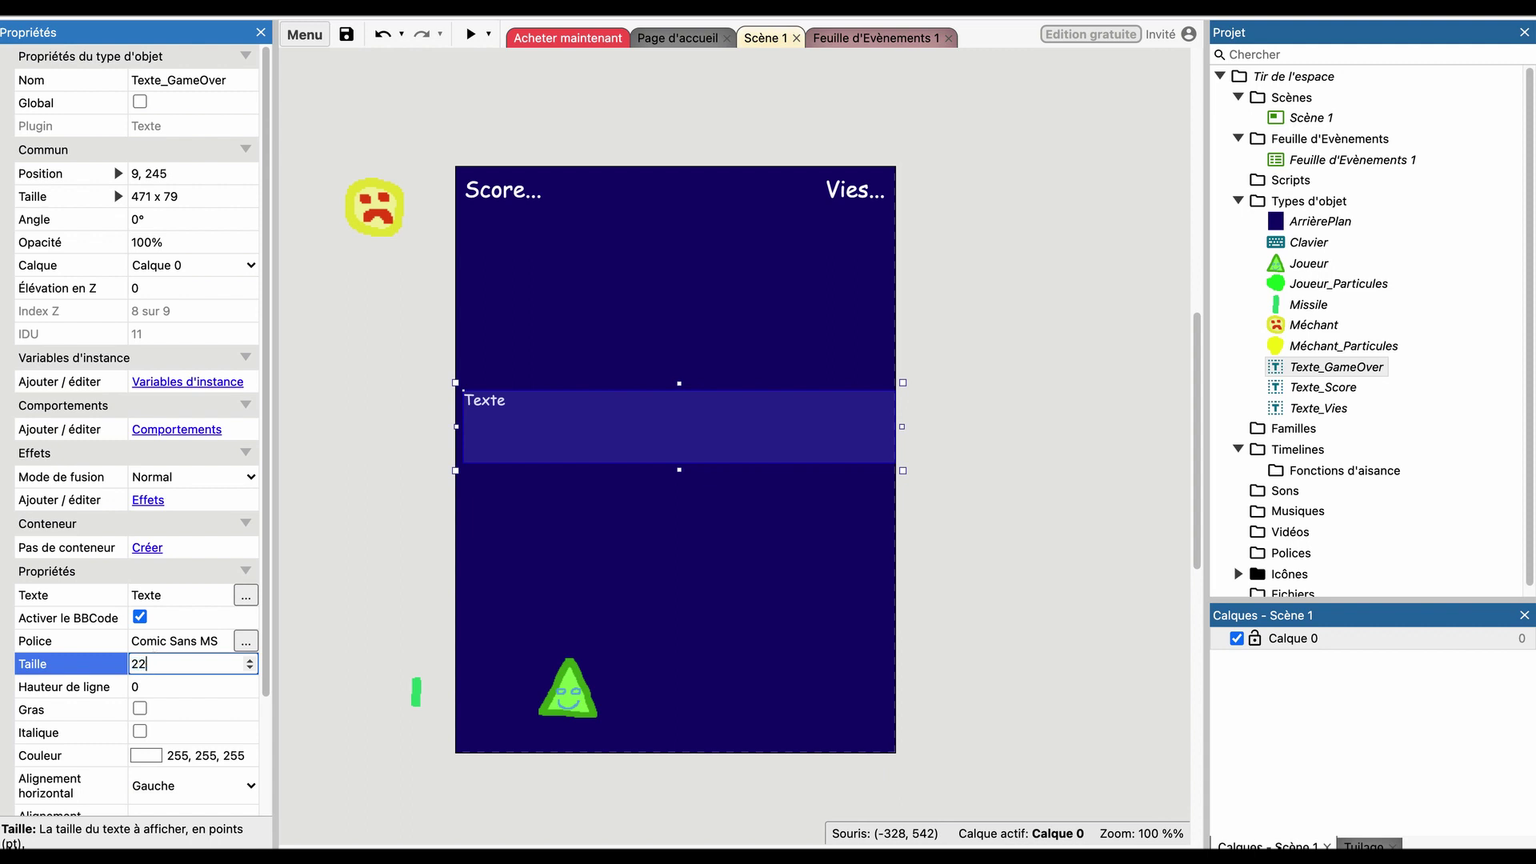
text(24)
key(Tab)
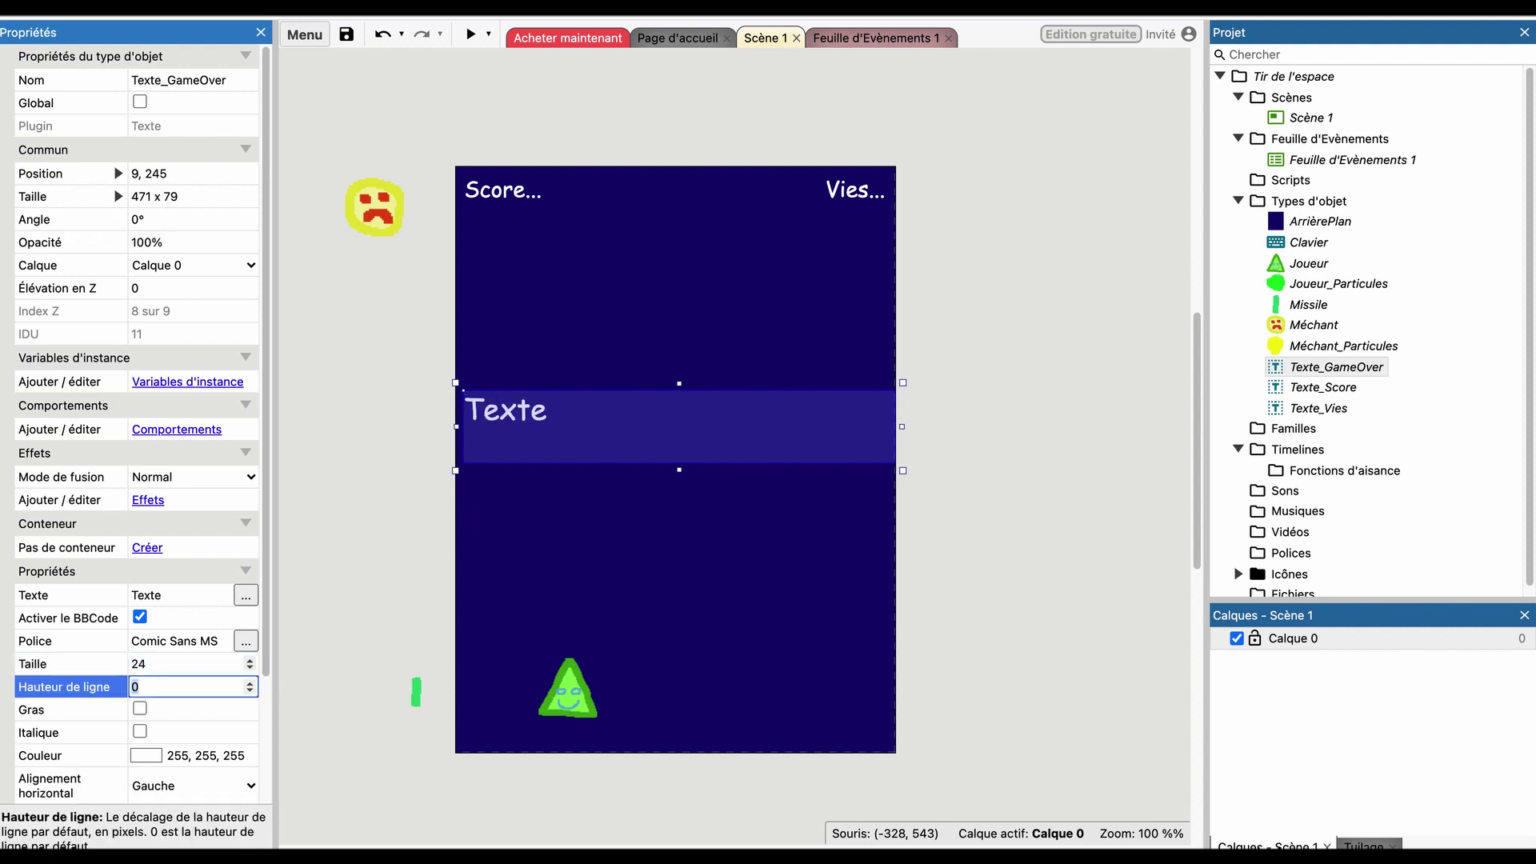
Set both the horizontal and vertical text alignment of Texte_GameOver to Centre.
scroll(208, 746, down, 2)
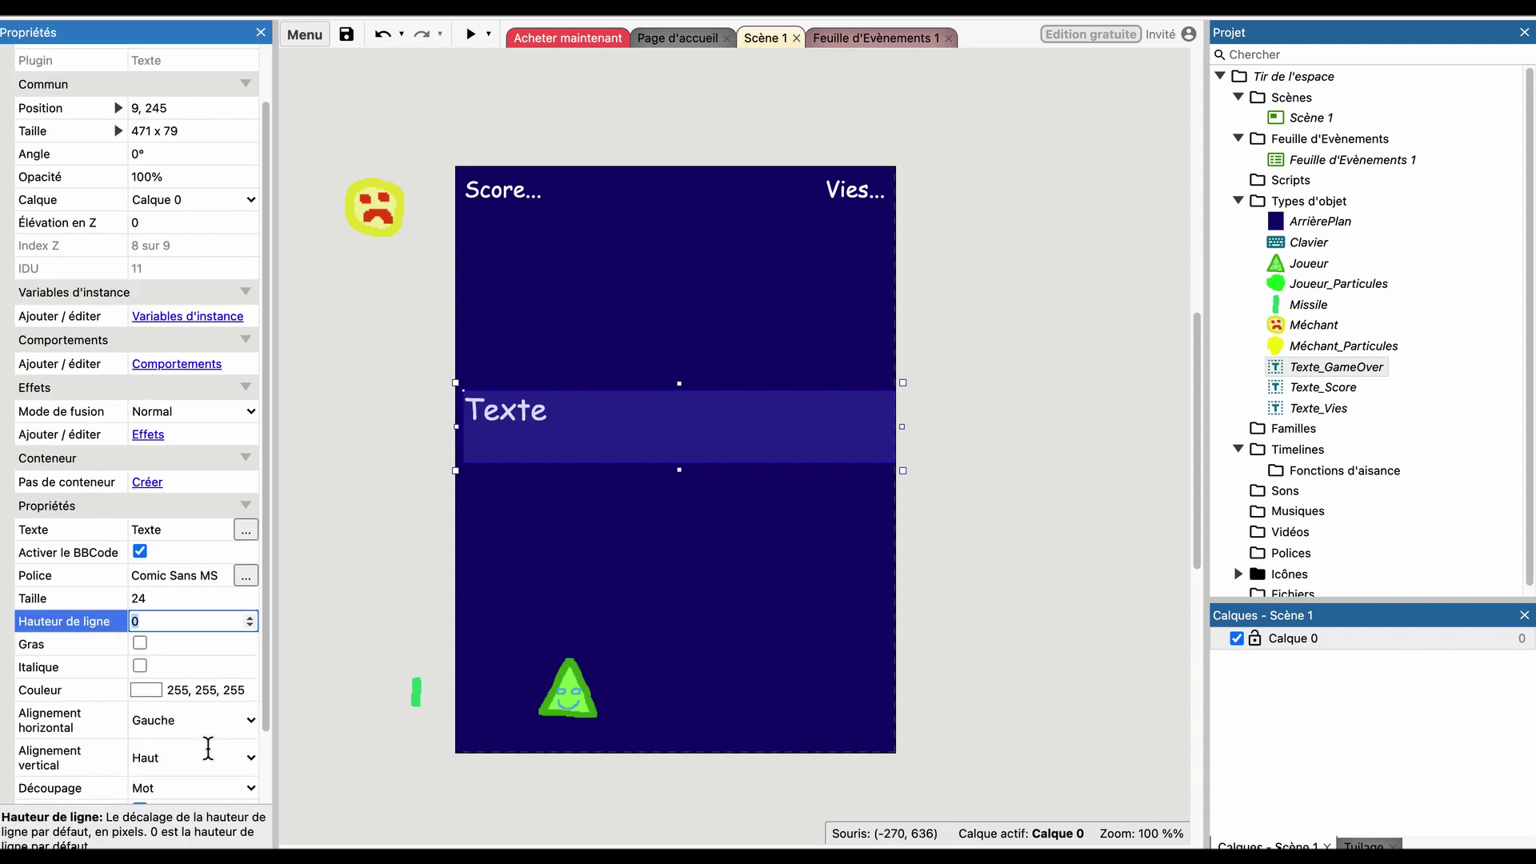
click(214, 721)
click(184, 739)
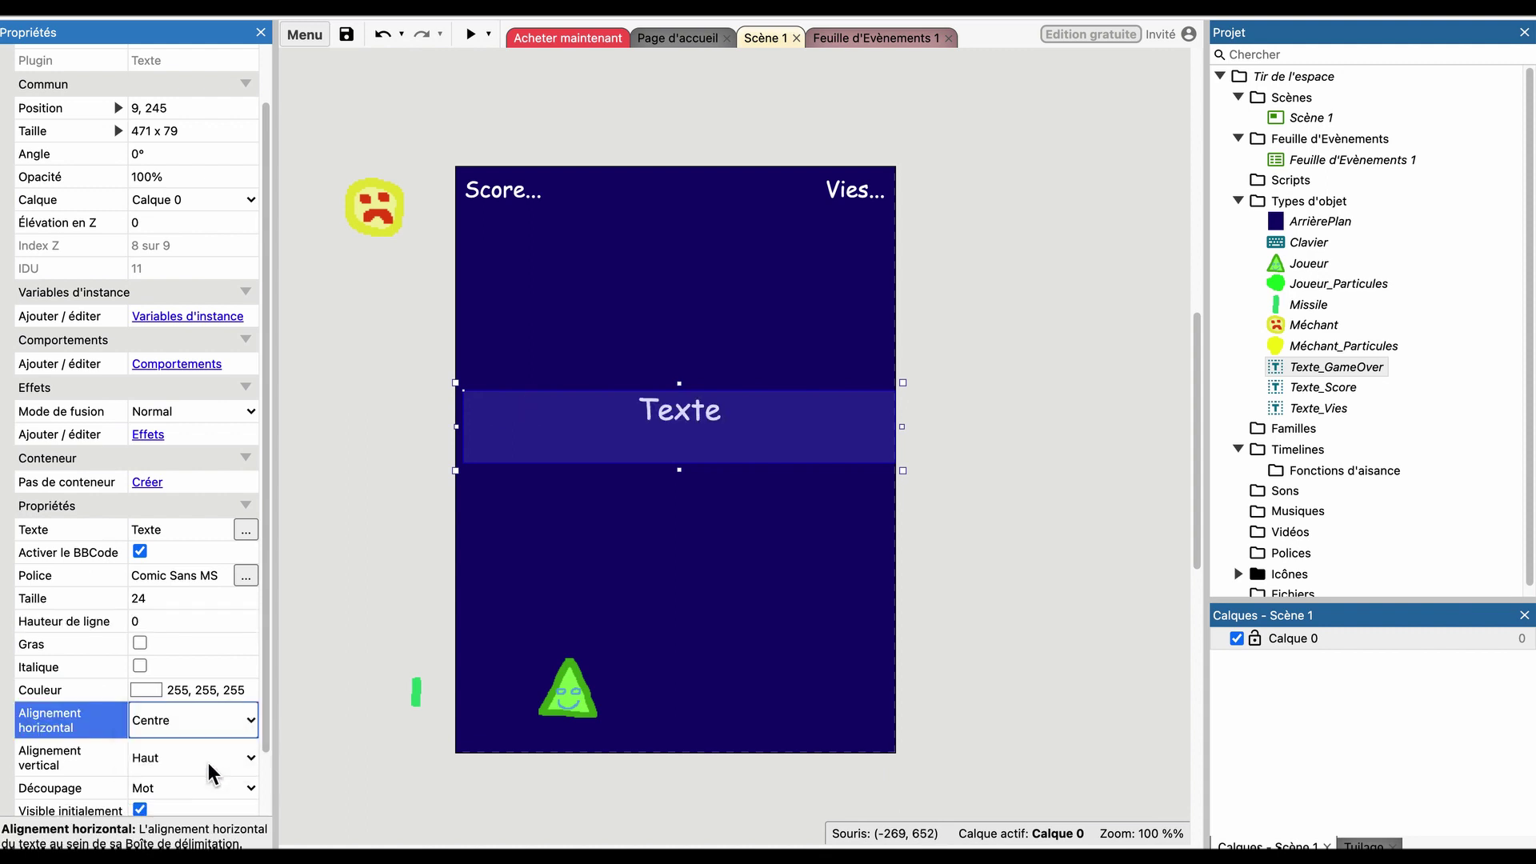
click(192, 758)
click(164, 775)
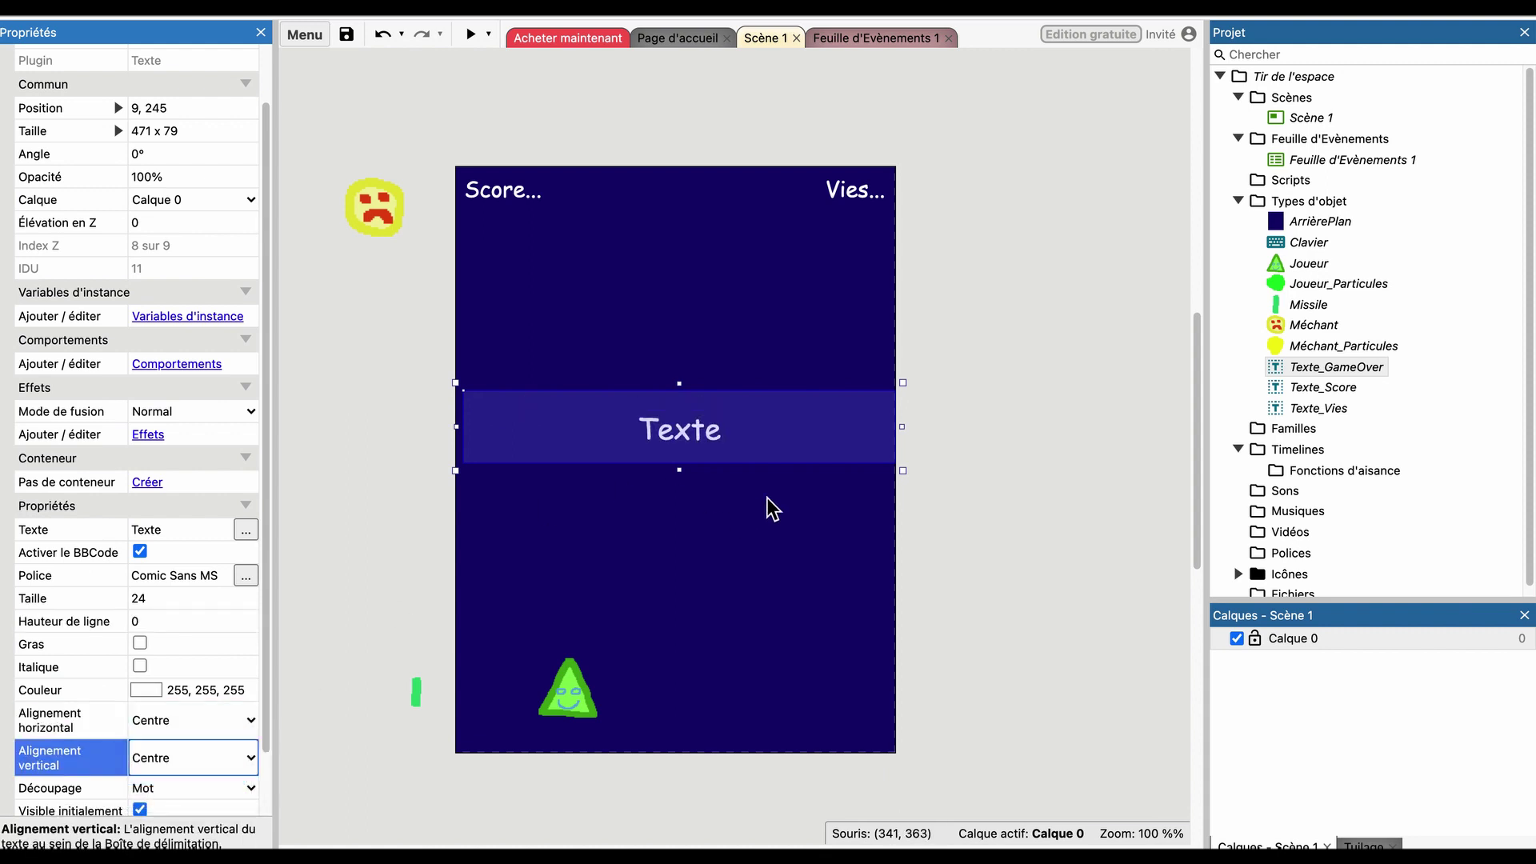
Align the Texte_GameOver box to the scene, centred horizontally and vertically.
right_click(721, 432)
mouse_move(880, 568)
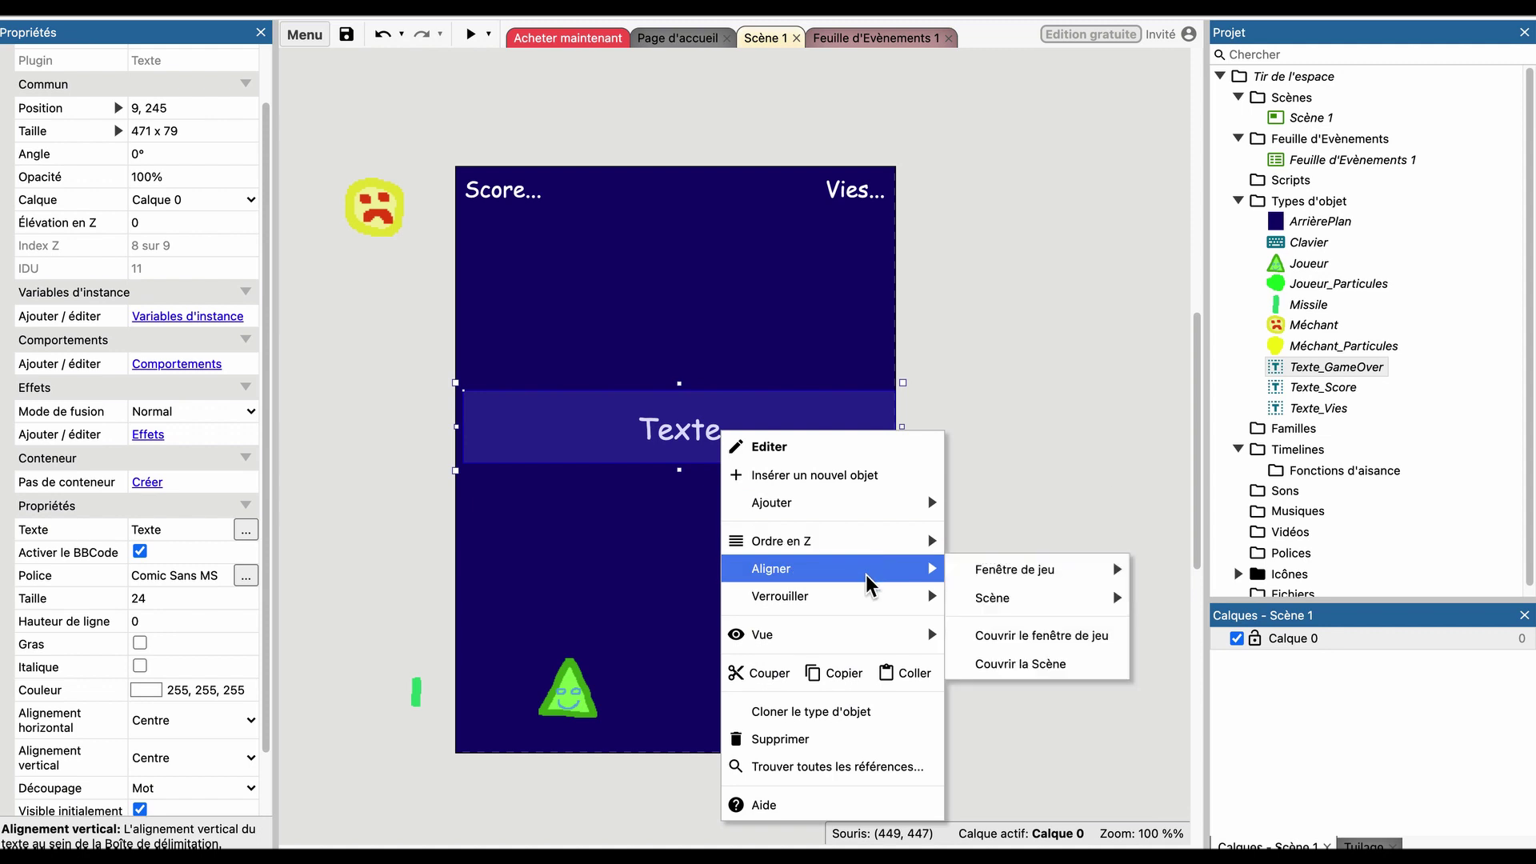
mouse_move(1032, 610)
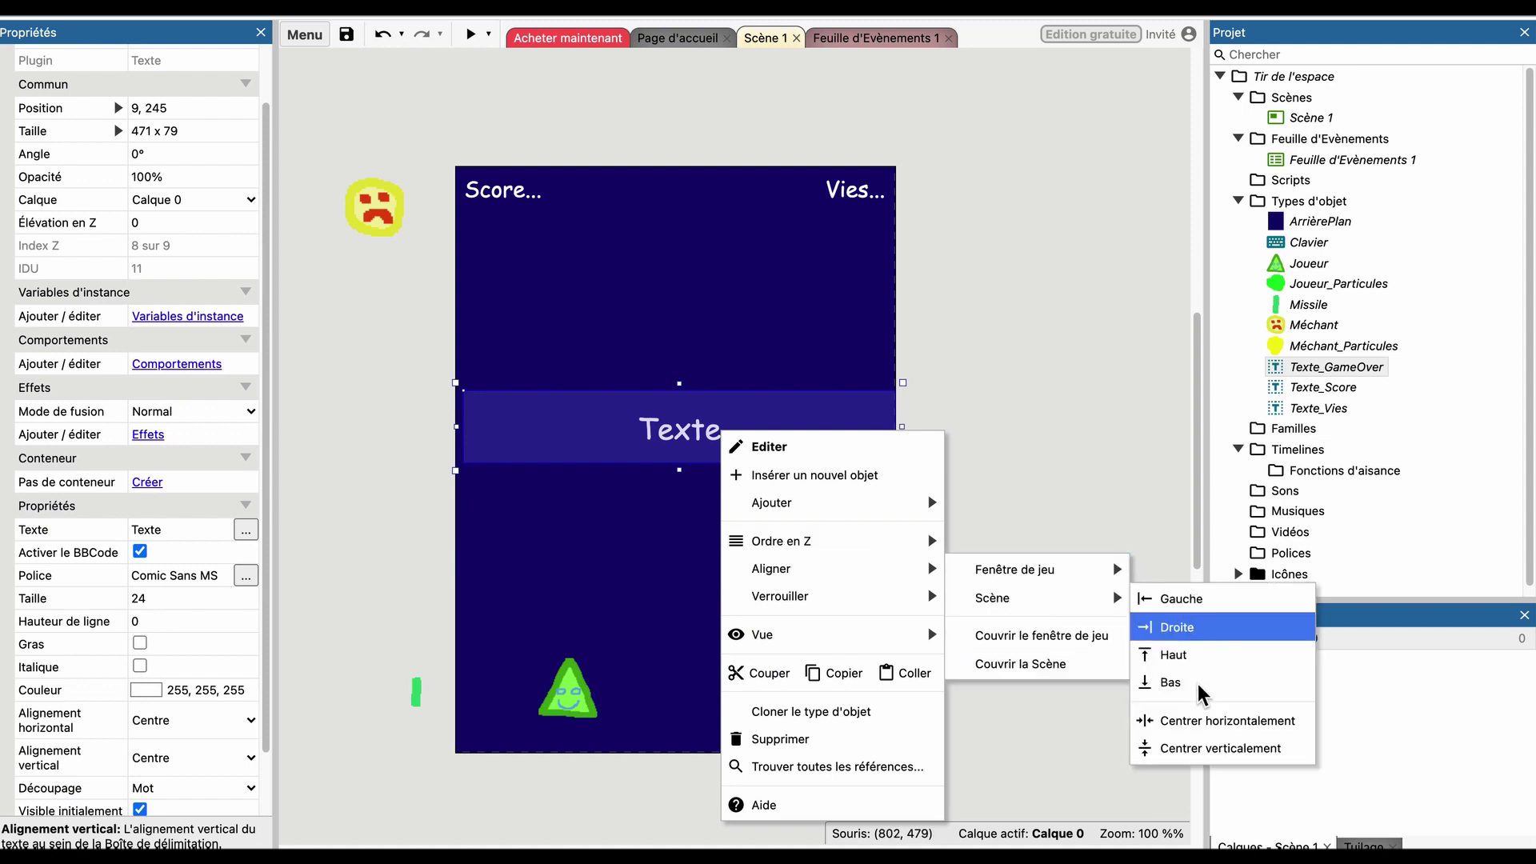
click(1187, 720)
right_click(754, 450)
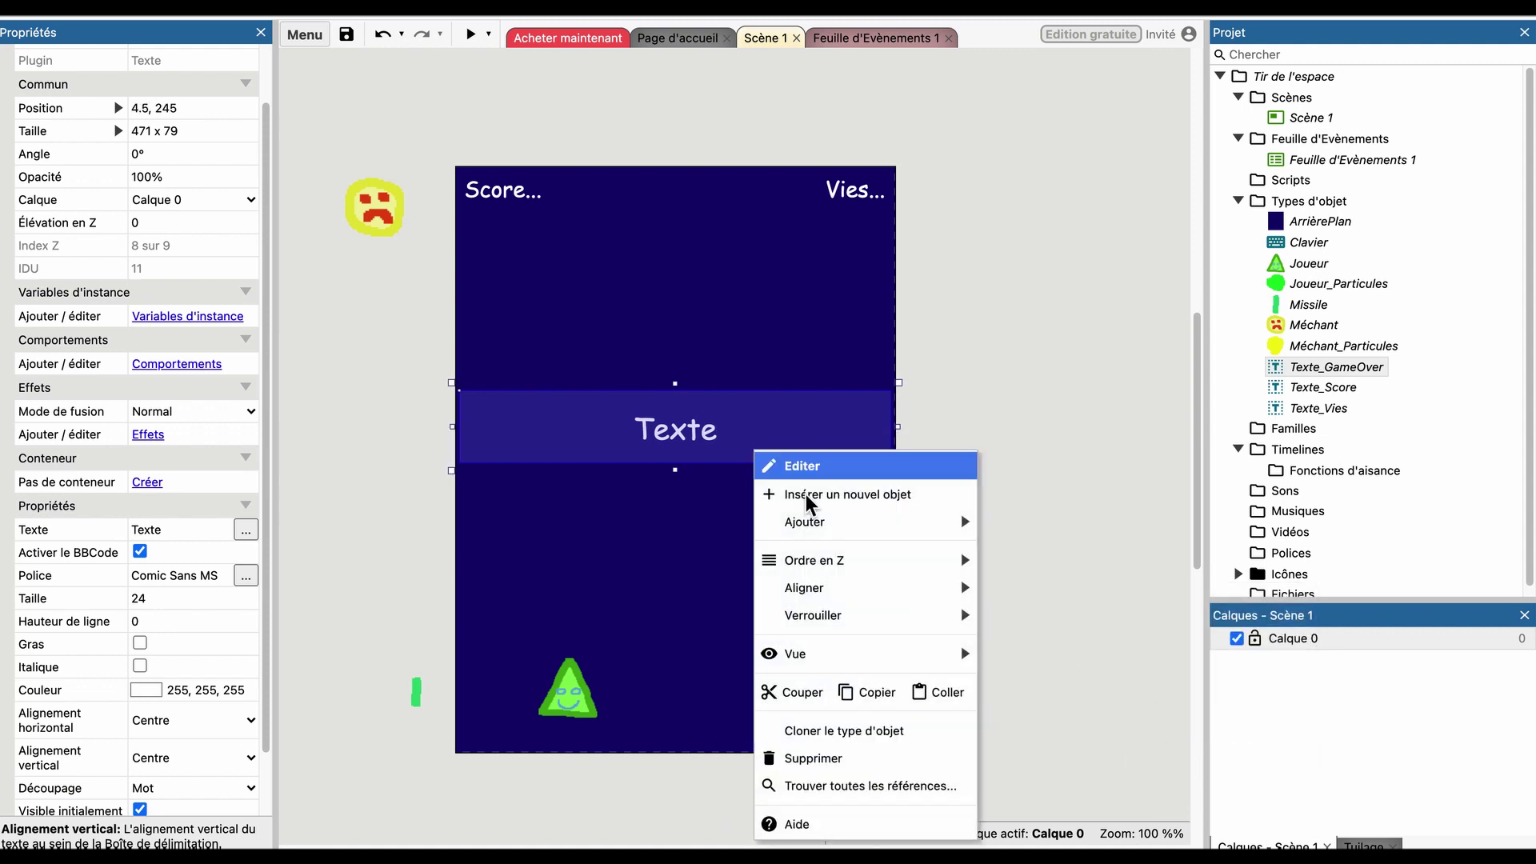
mouse_move(903, 592)
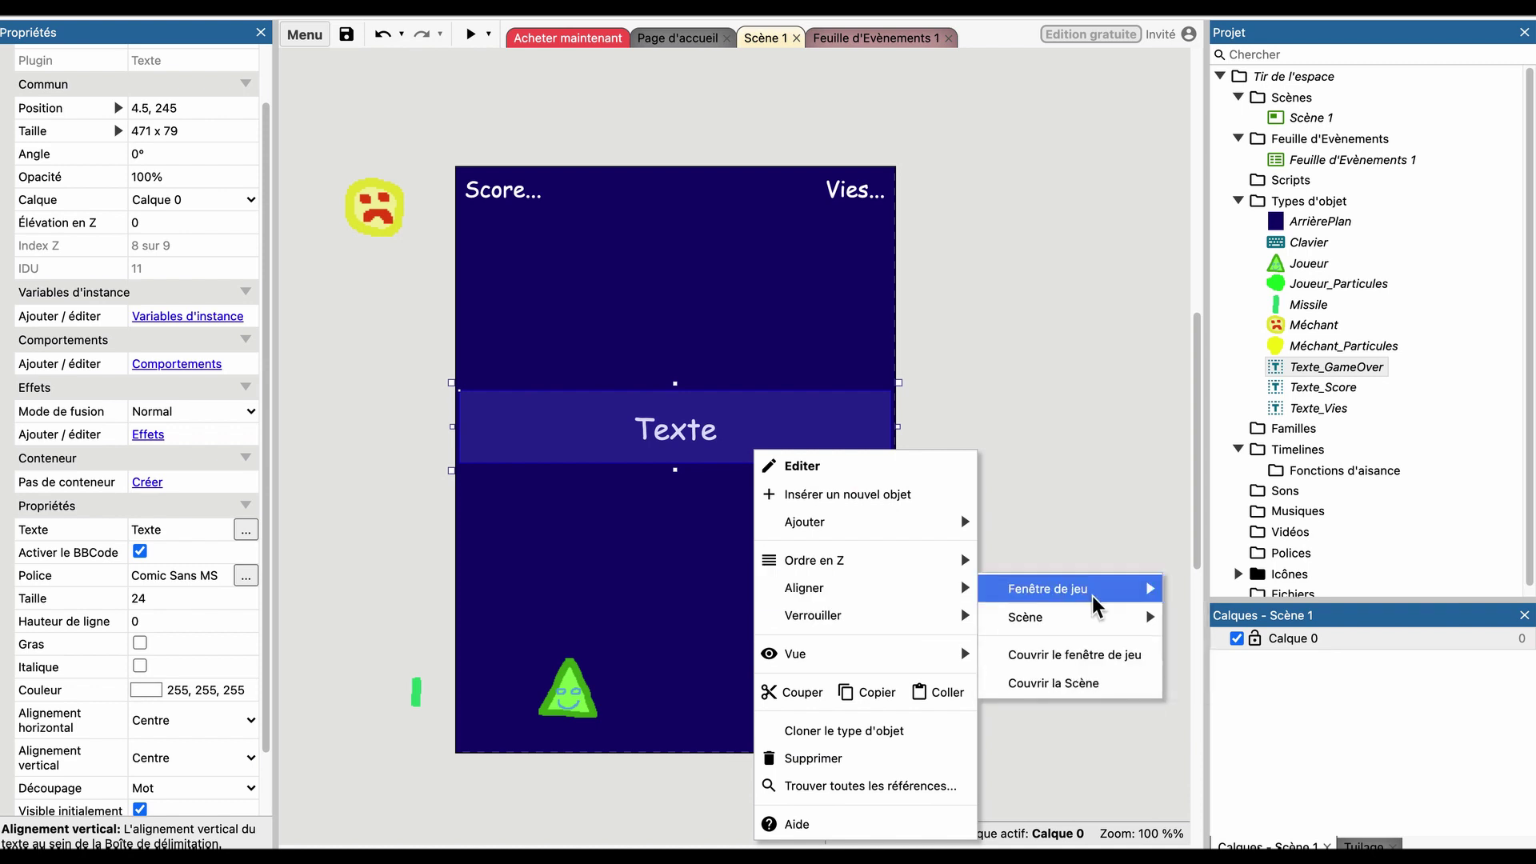
mouse_move(1096, 617)
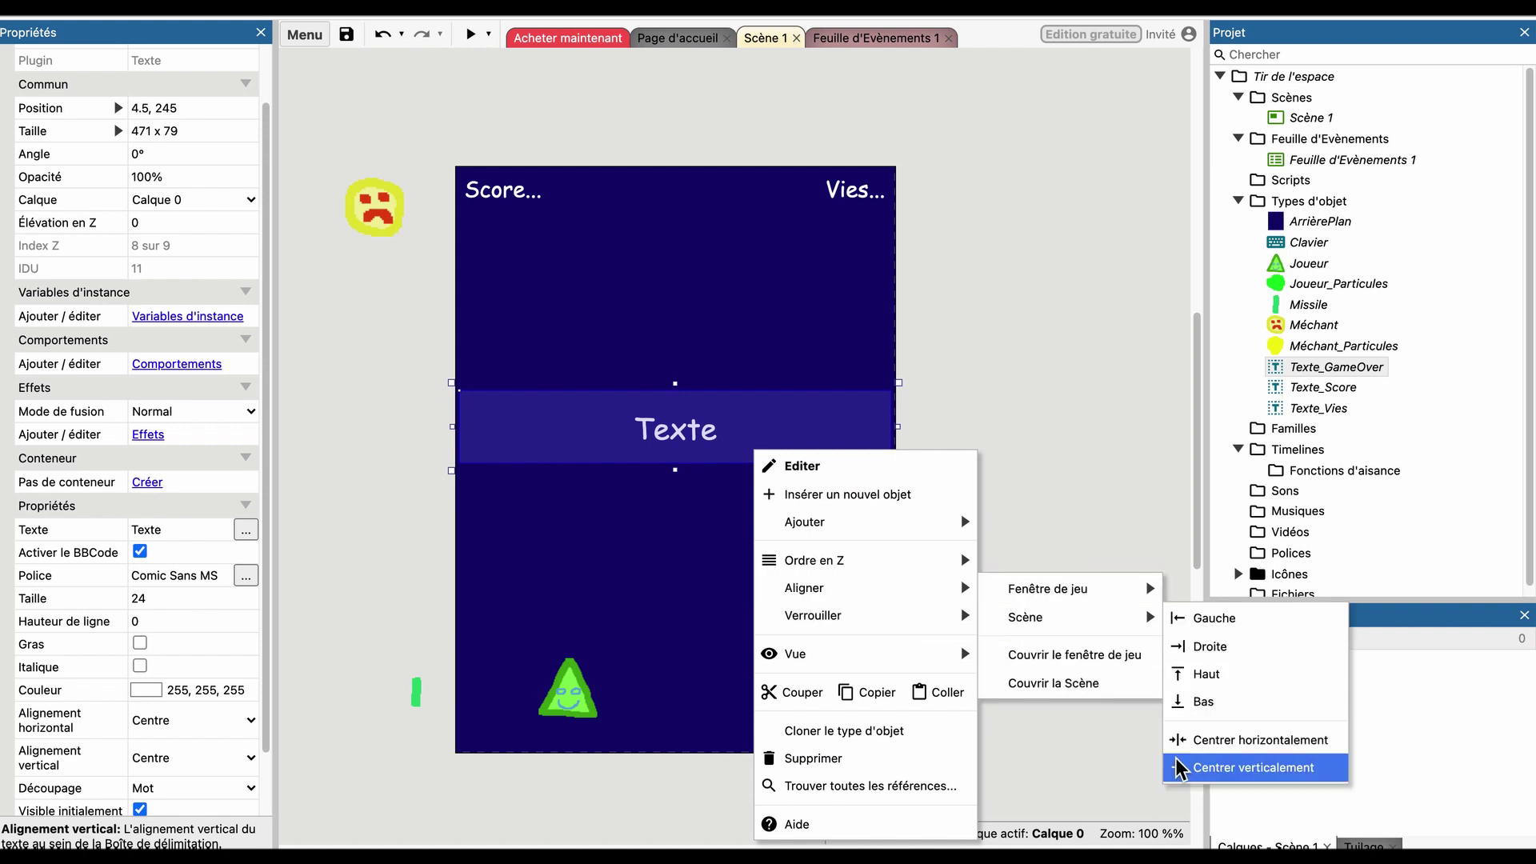
click(1177, 766)
Set the game-over text object's content to "Fin du jeu" and deselect it.
double_click(722, 472)
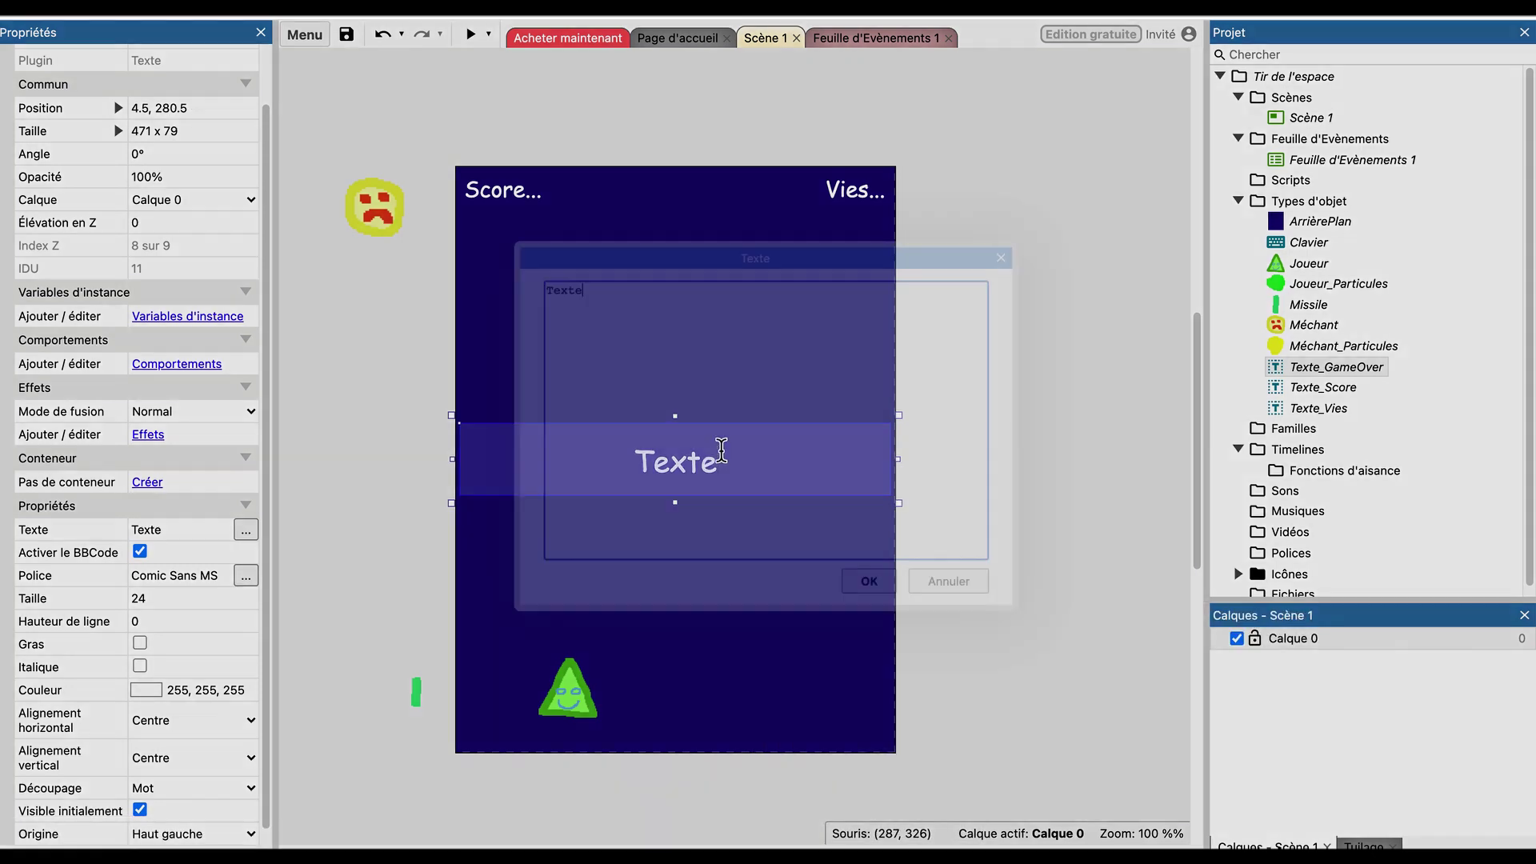
text(Fin du jeu)
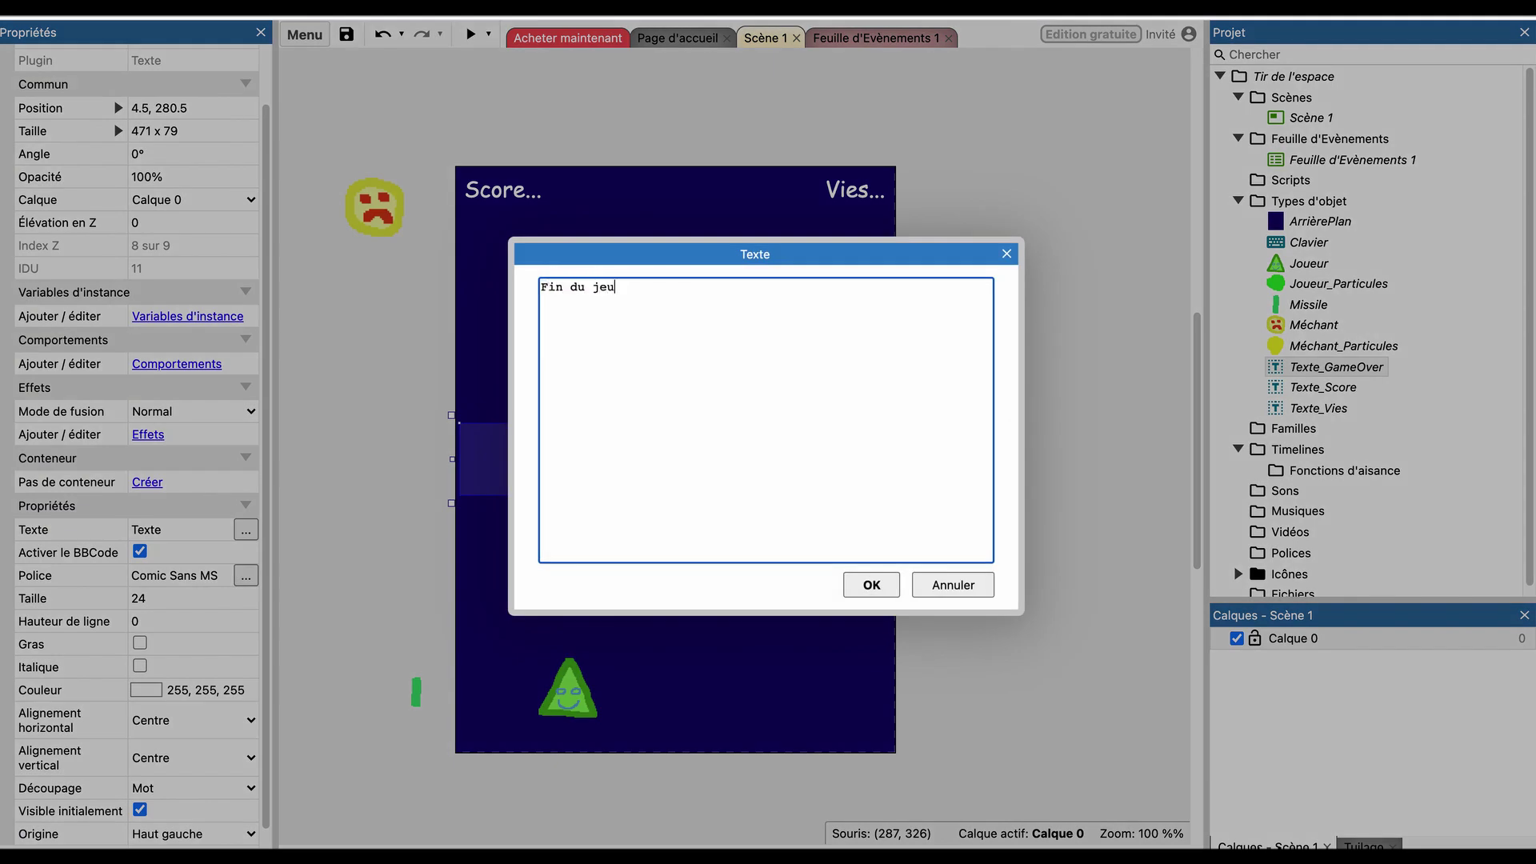
click(872, 585)
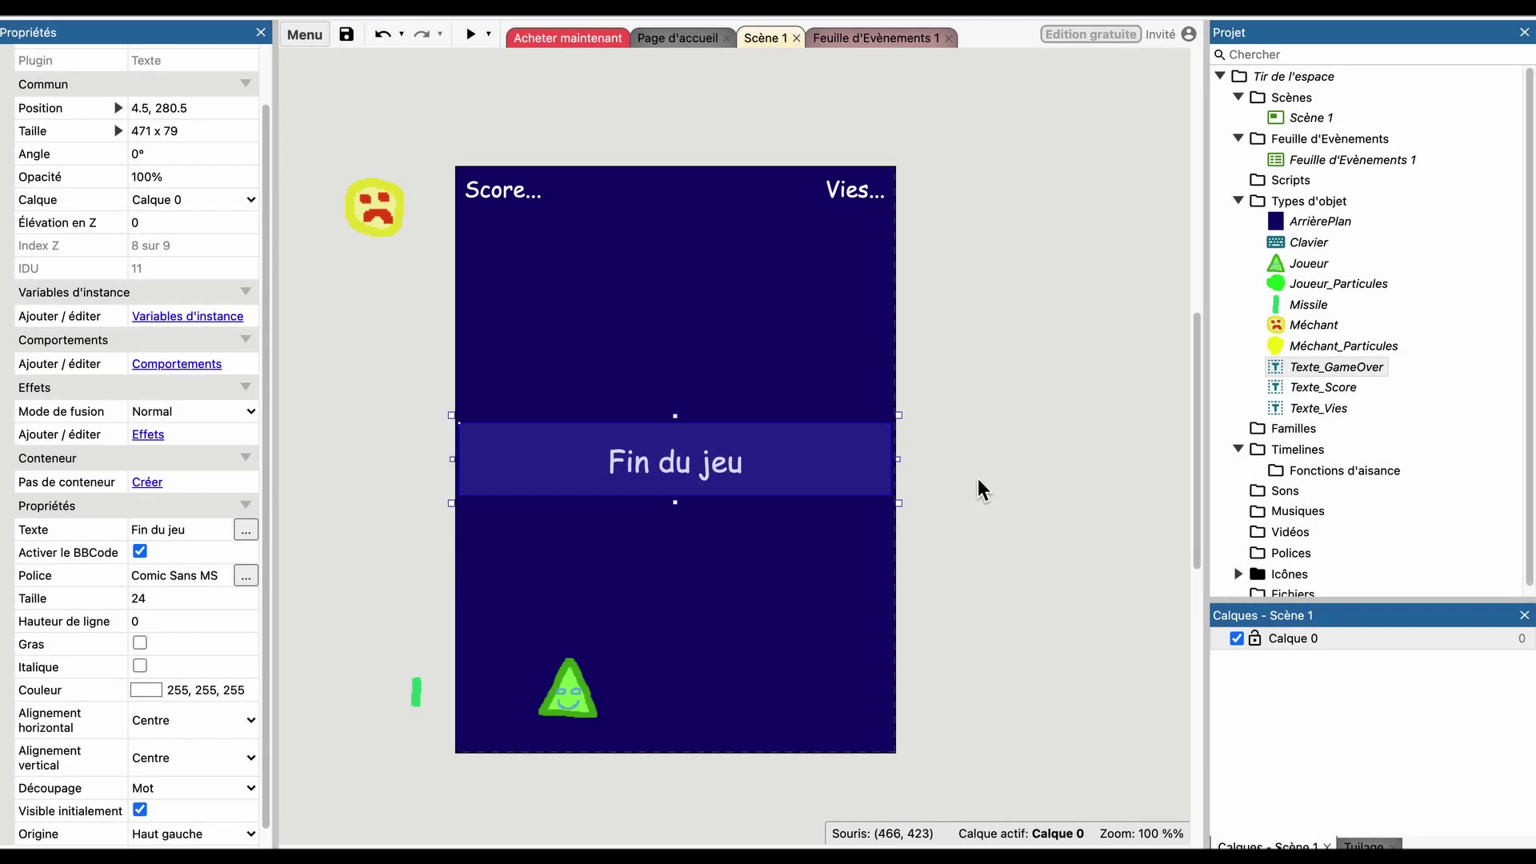
click(991, 478)
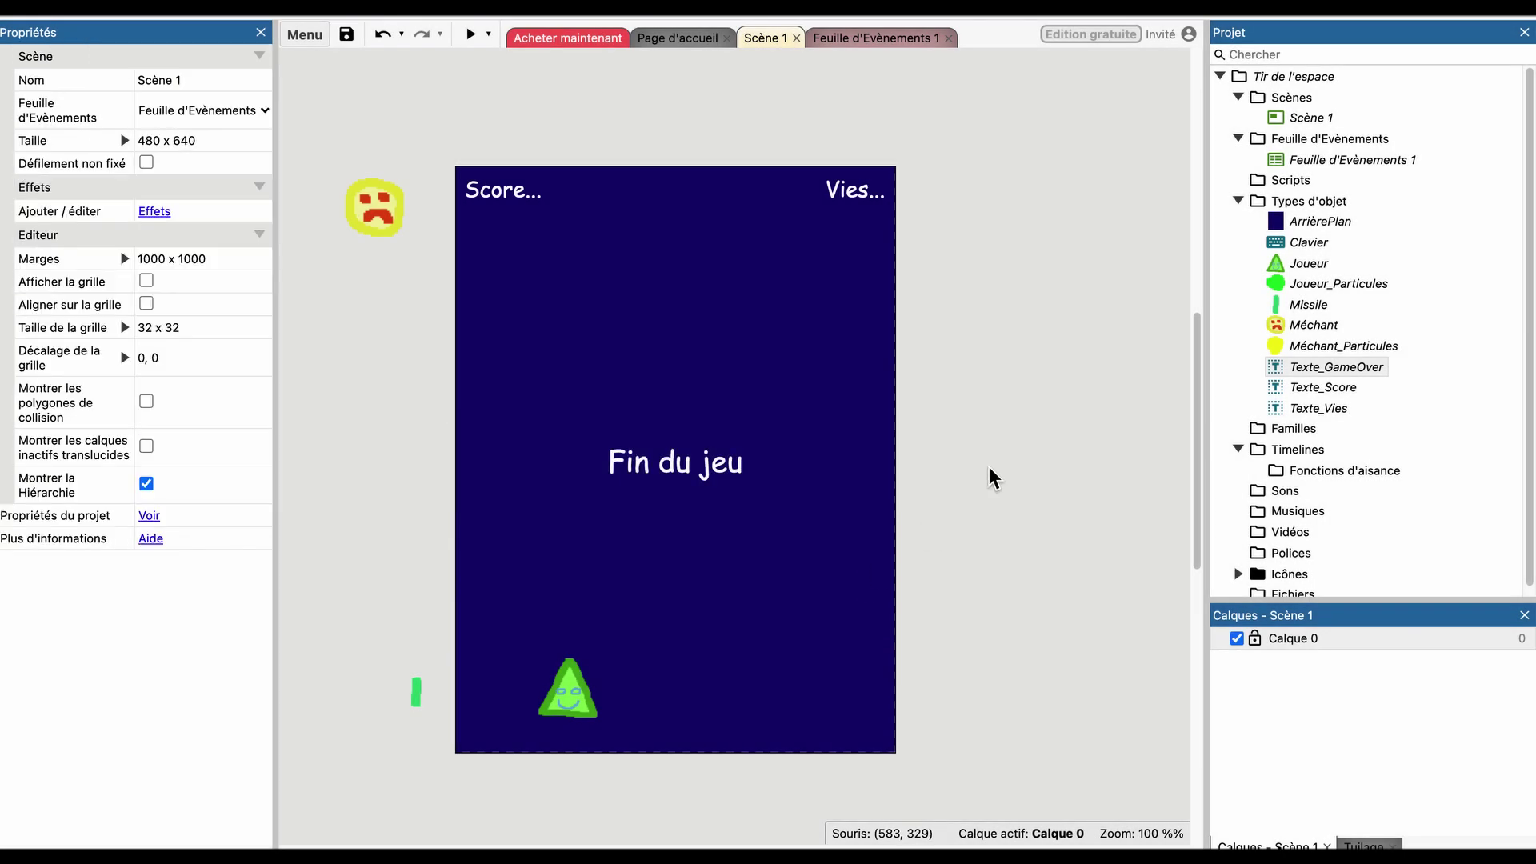
Rename the Texte_GameOver object to Texte_FinDuJeu.
click(708, 471)
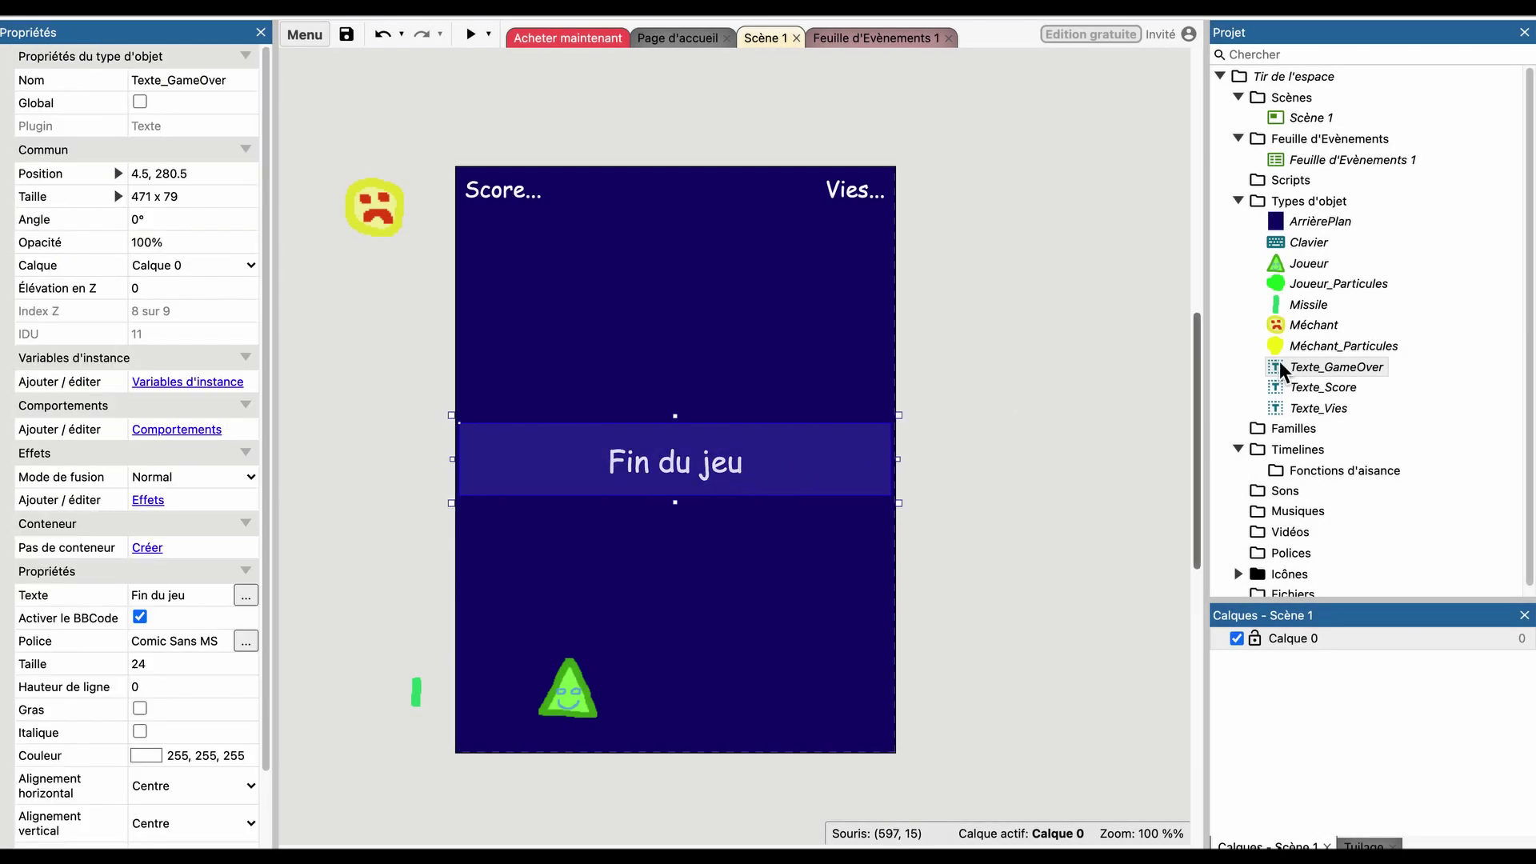
click(168, 80)
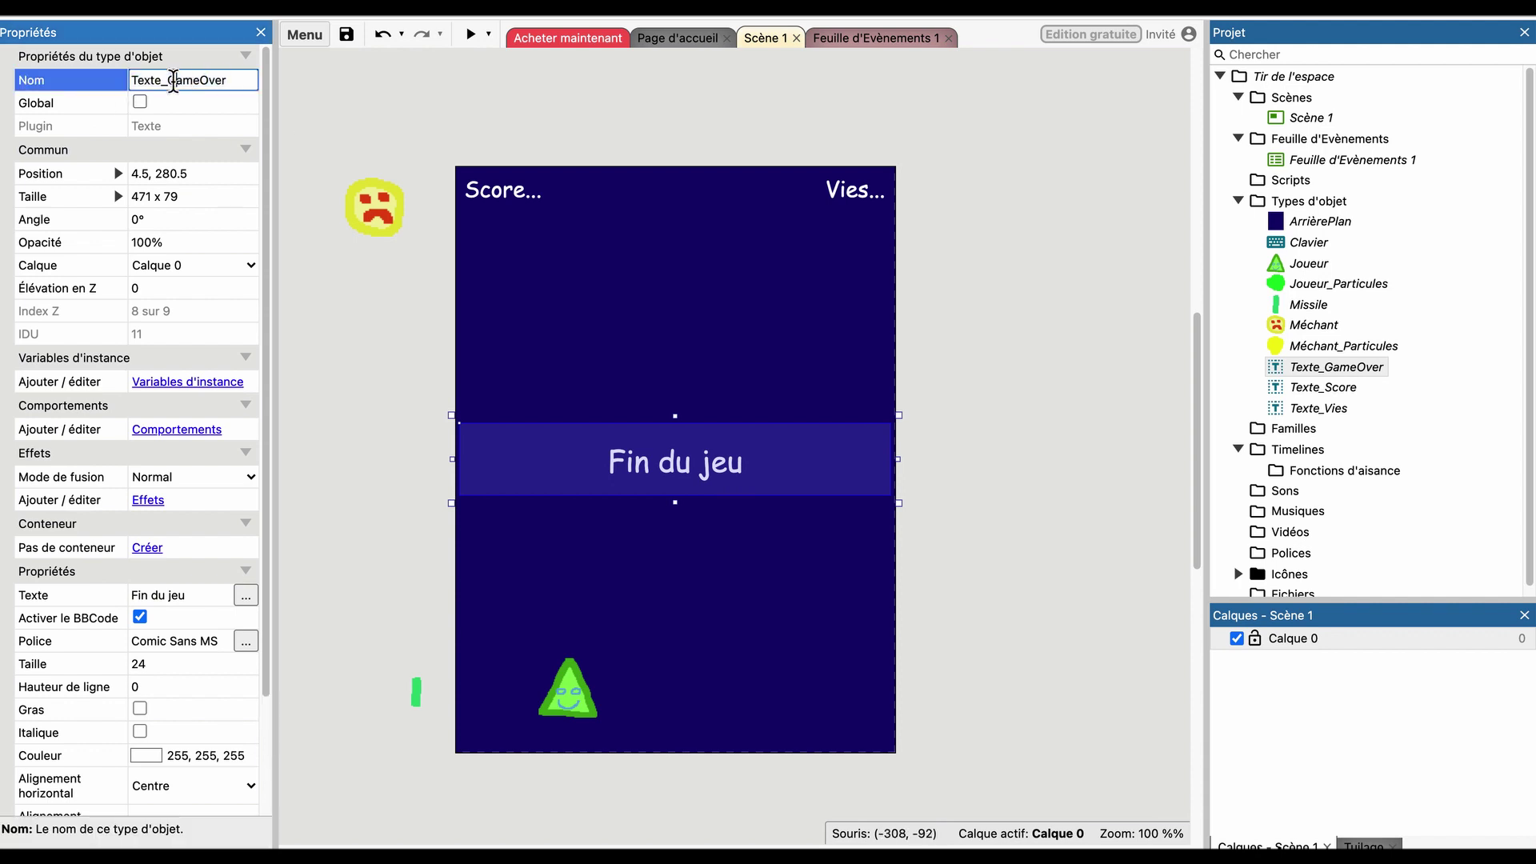
drag(272, 90, 314, 102)
text(FinDuJeu)
key(Tab)
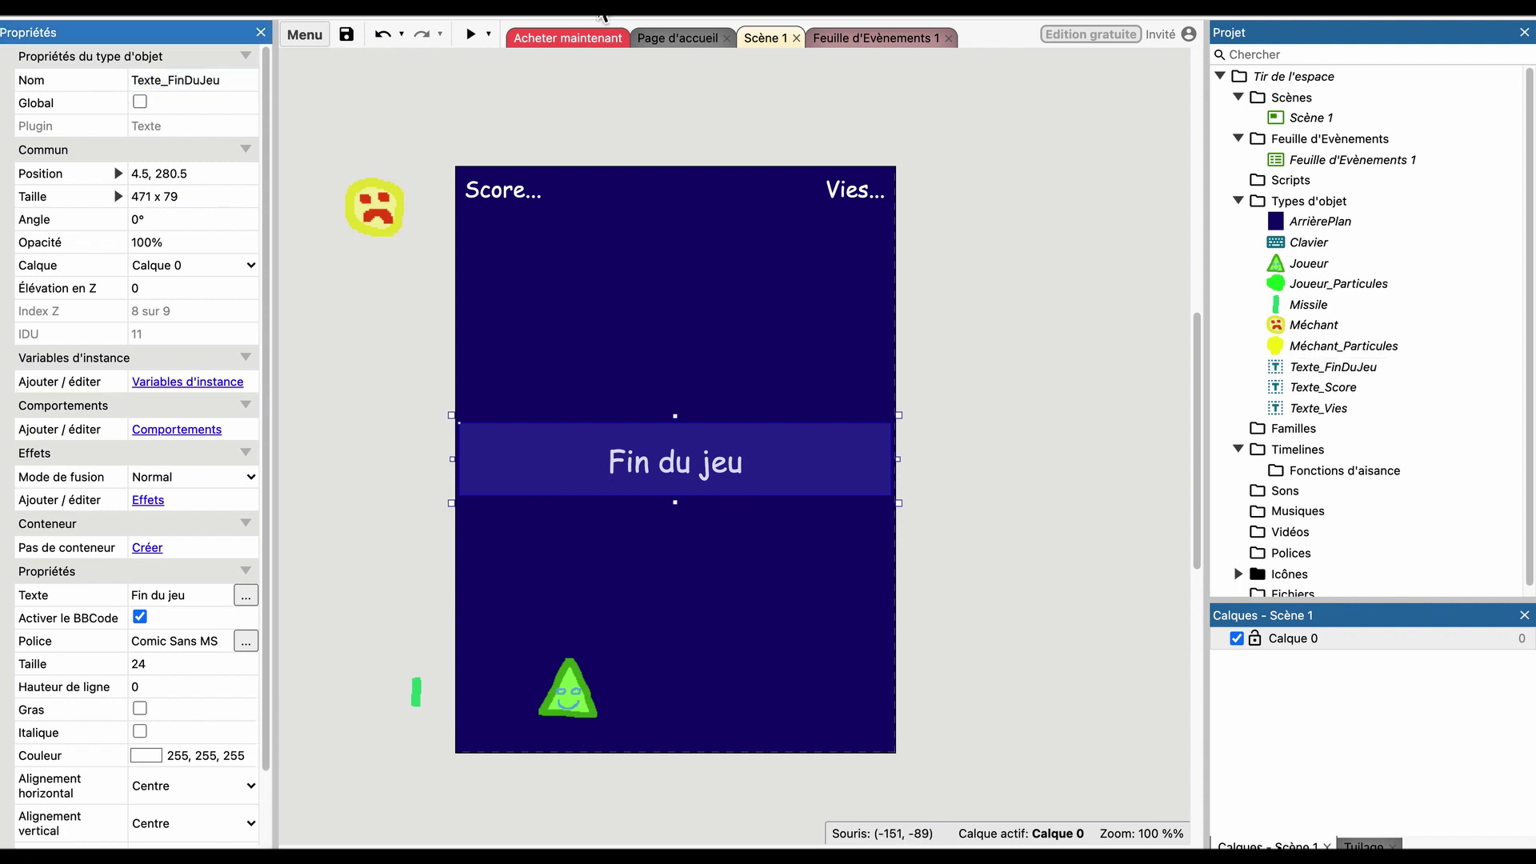
Add an action to the scene-start event in Feuille d'Evènements 1 that sets the visibility of Texte_FinDuJeu to Invisible.
click(877, 38)
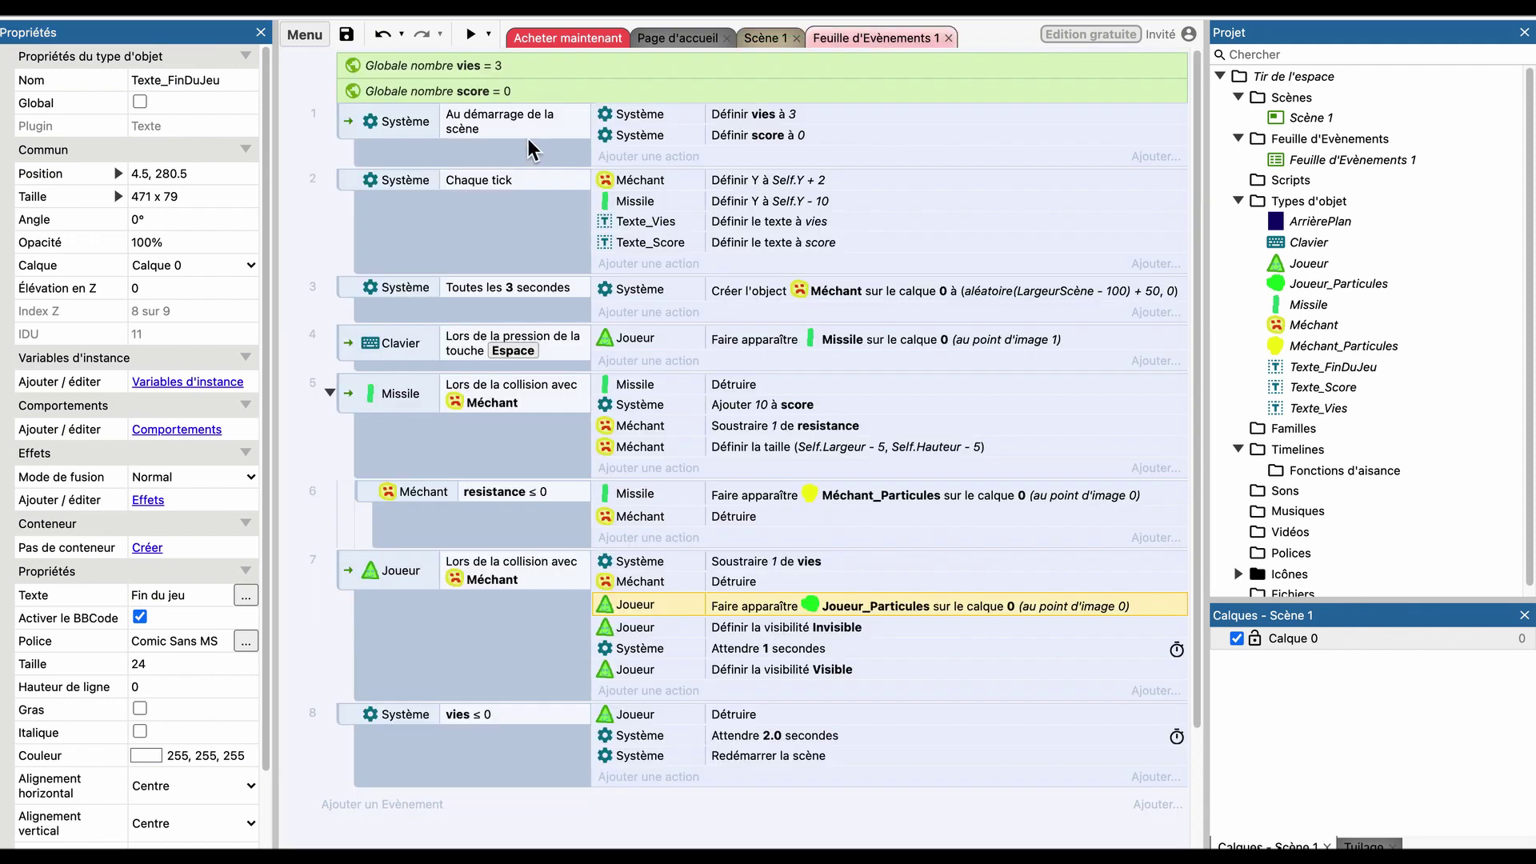
click(614, 156)
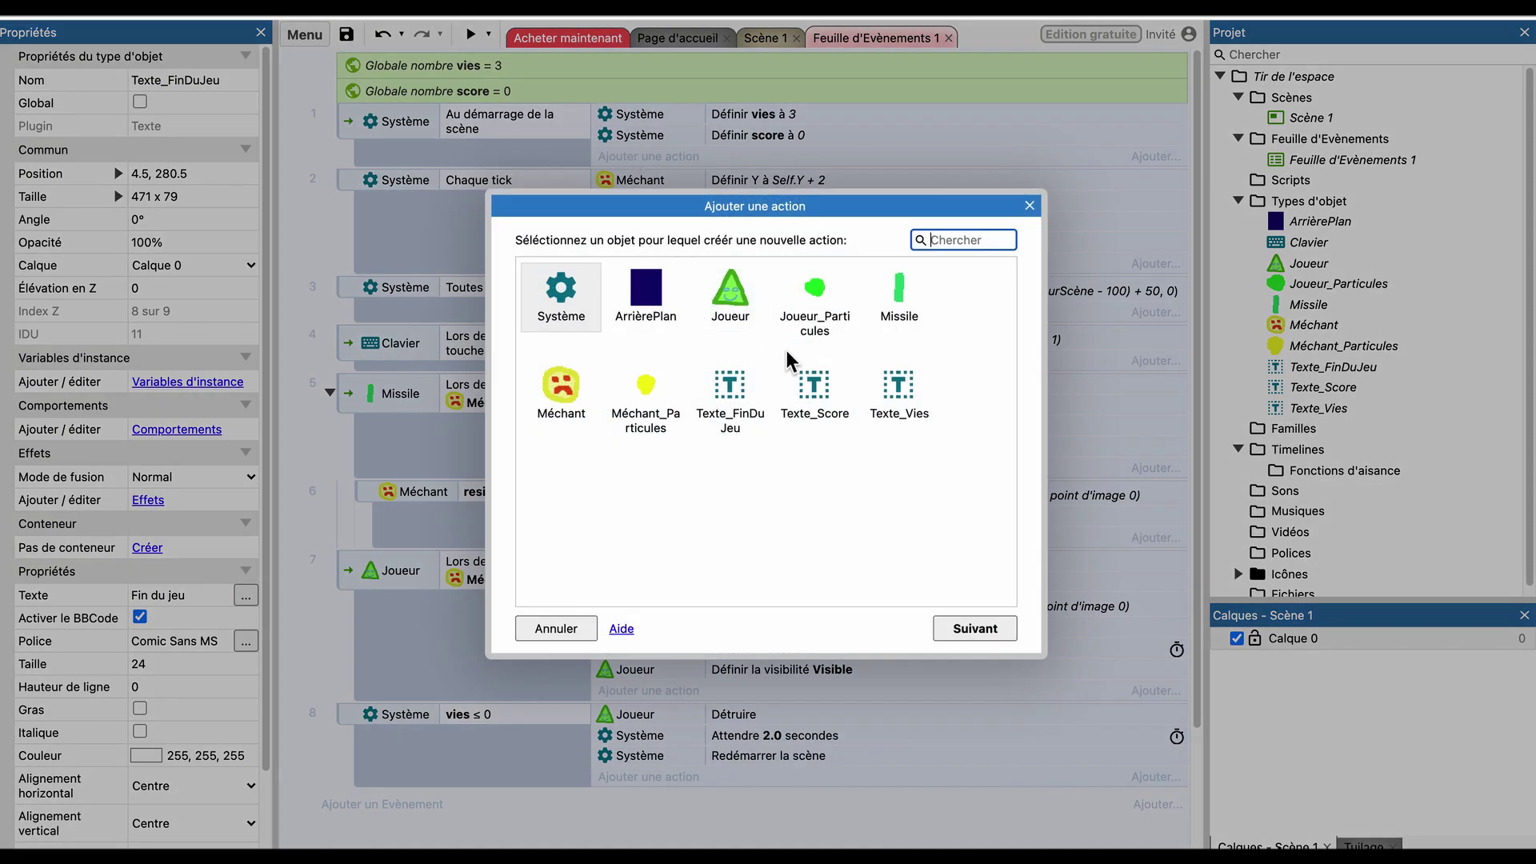
double_click(729, 385)
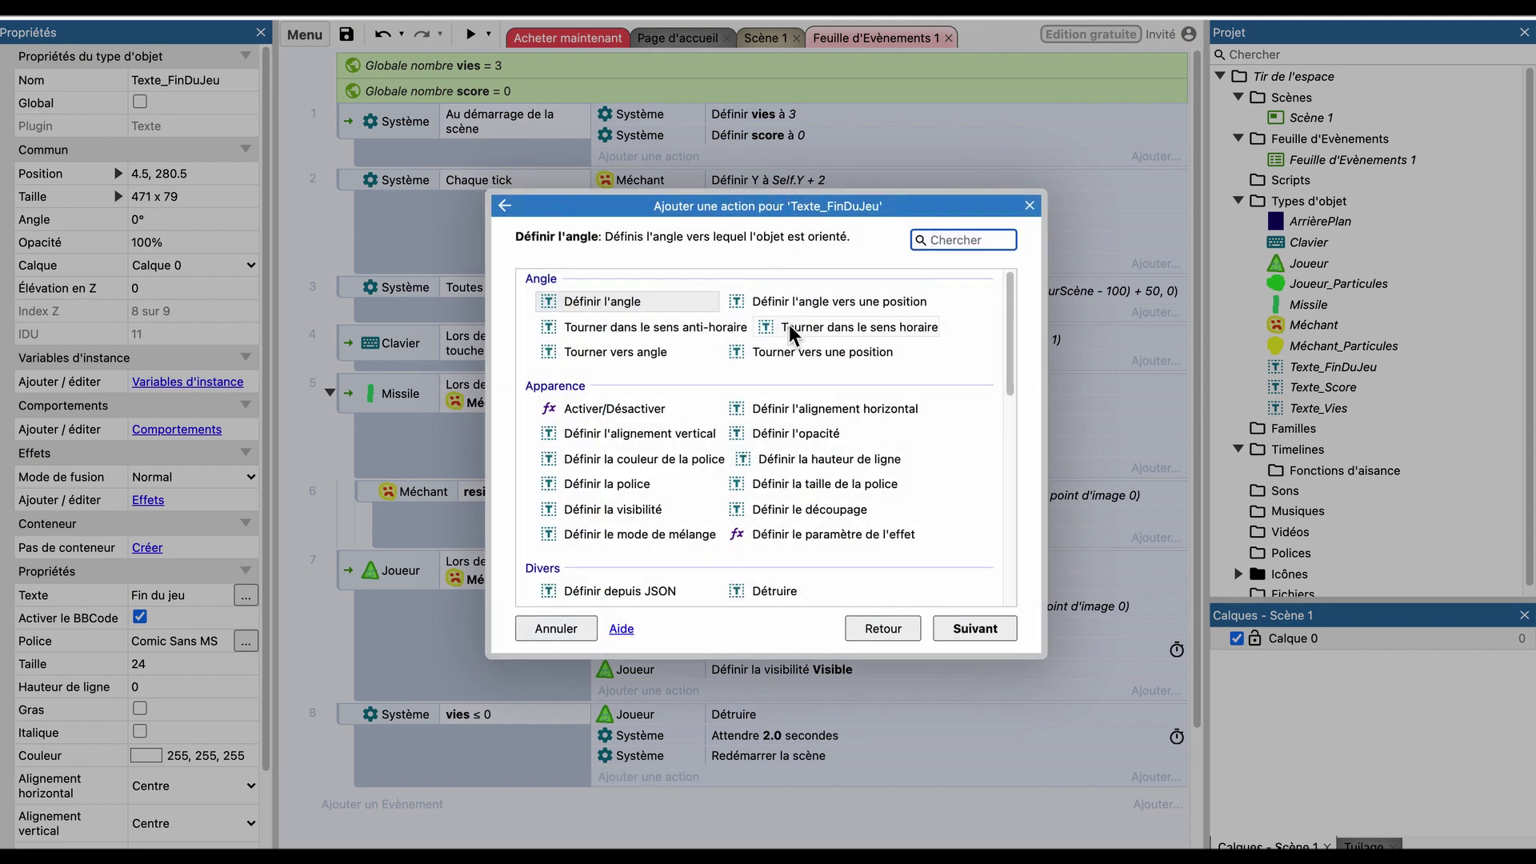
text(fis)
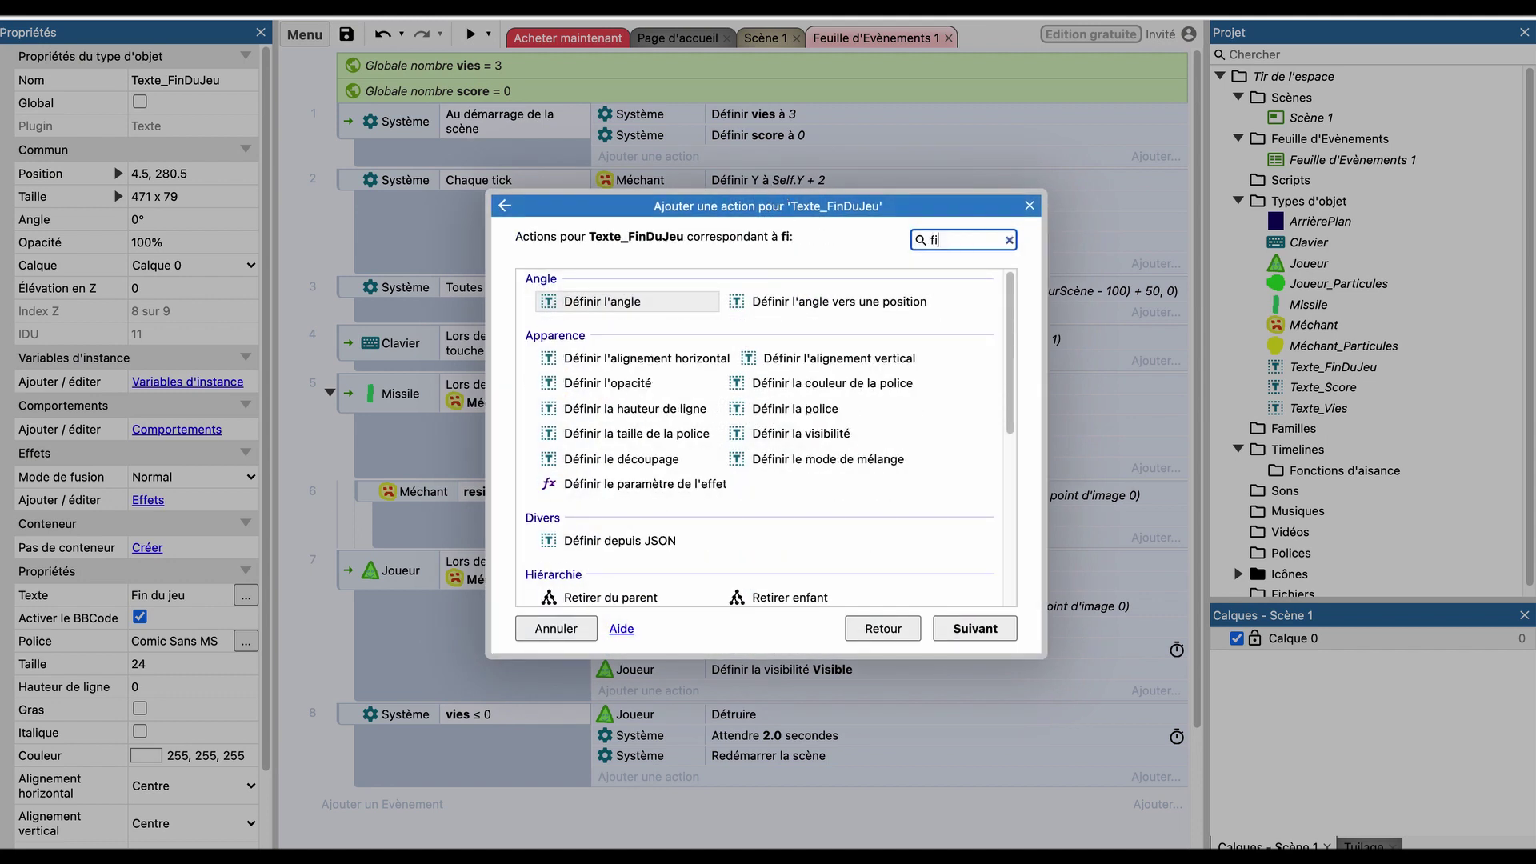
key(BackSpace)
key(BackSpace)
key(BackSpace)
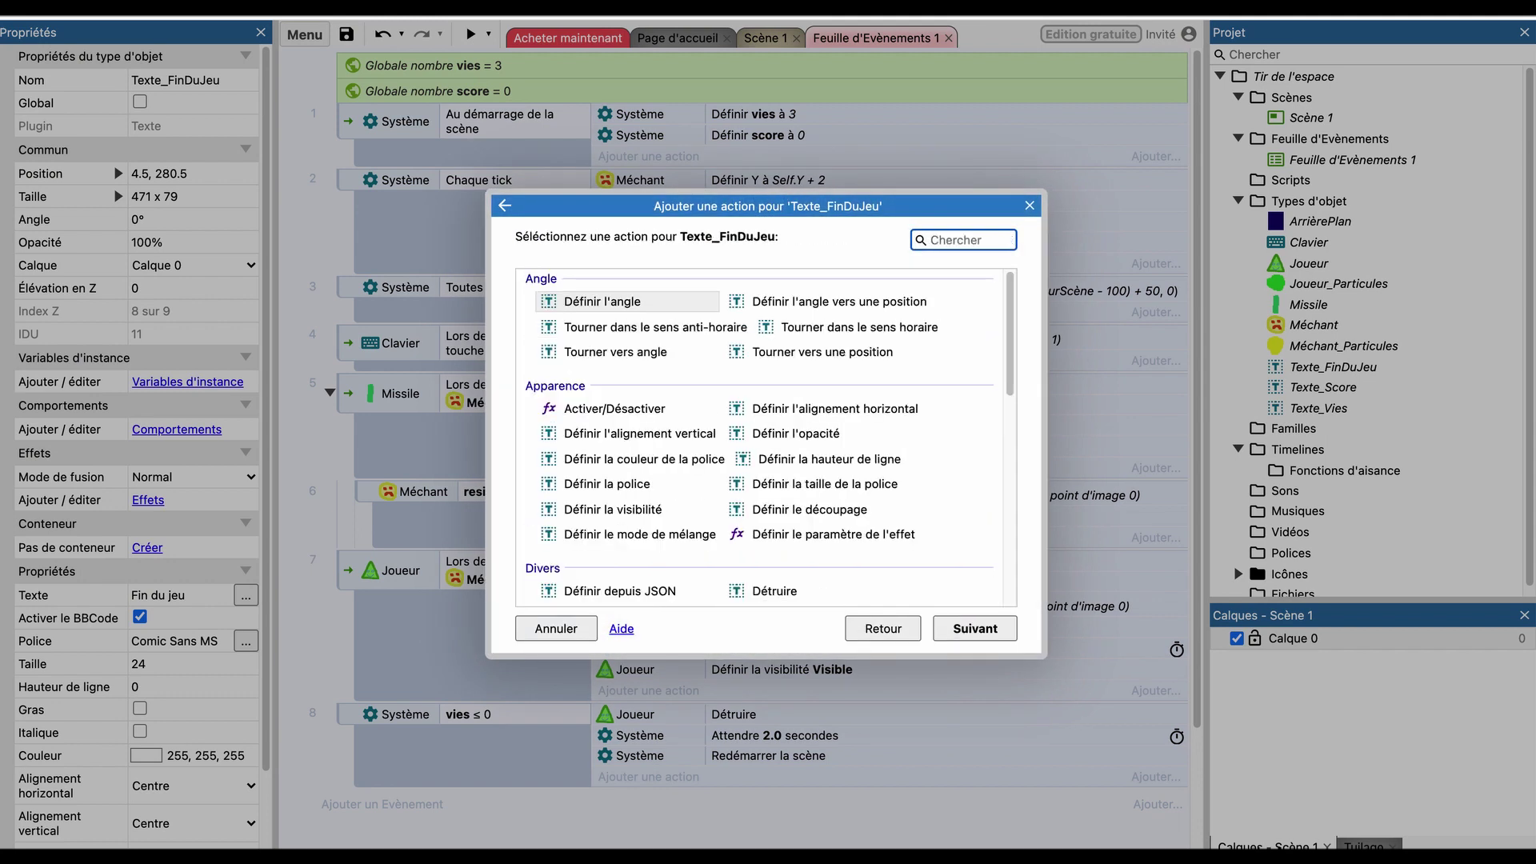
text(vis)
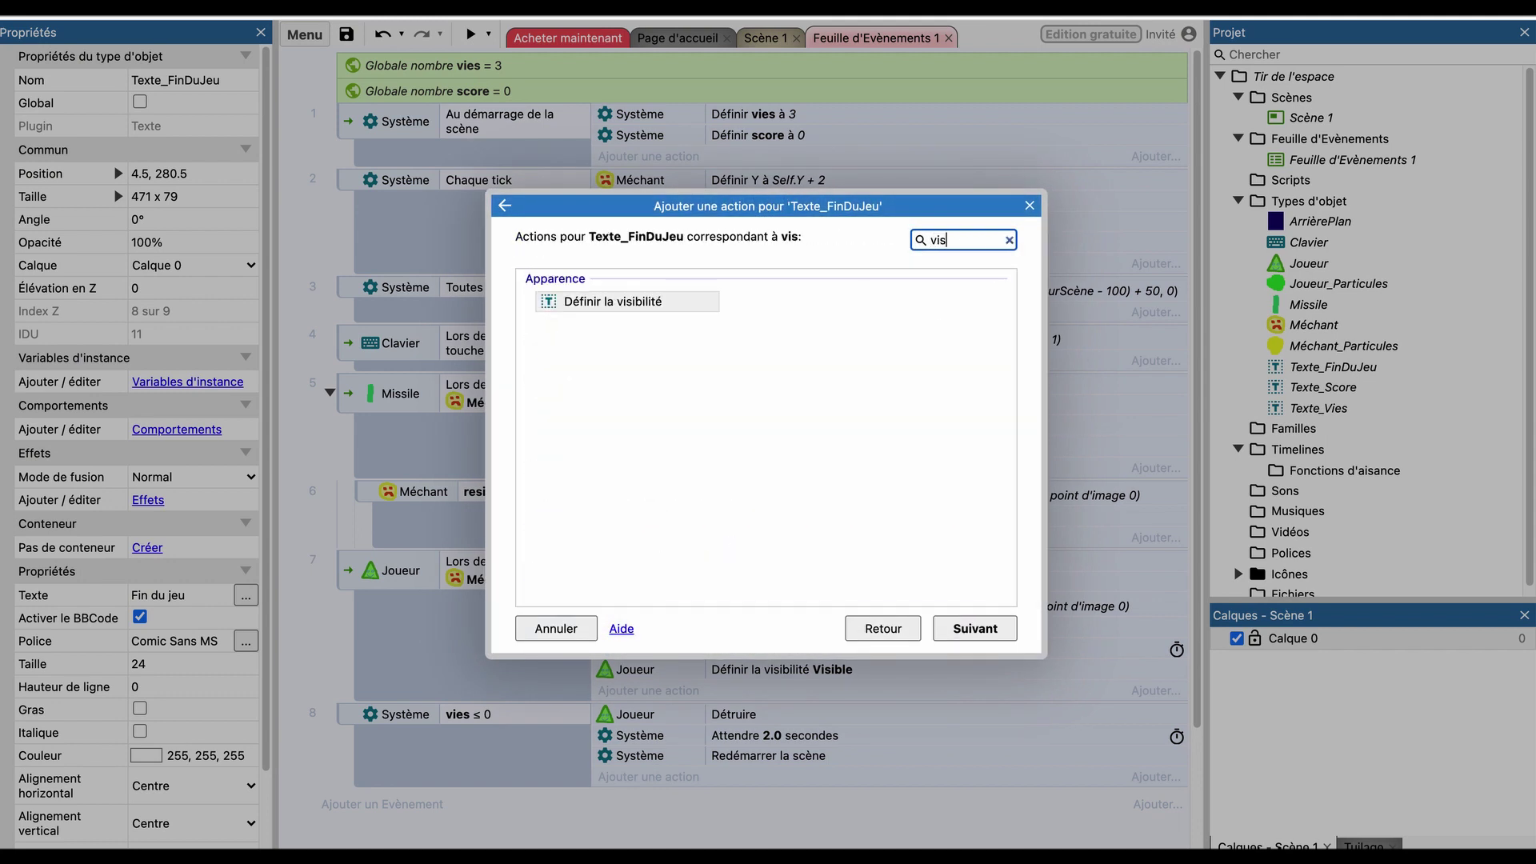
double_click(616, 303)
click(727, 376)
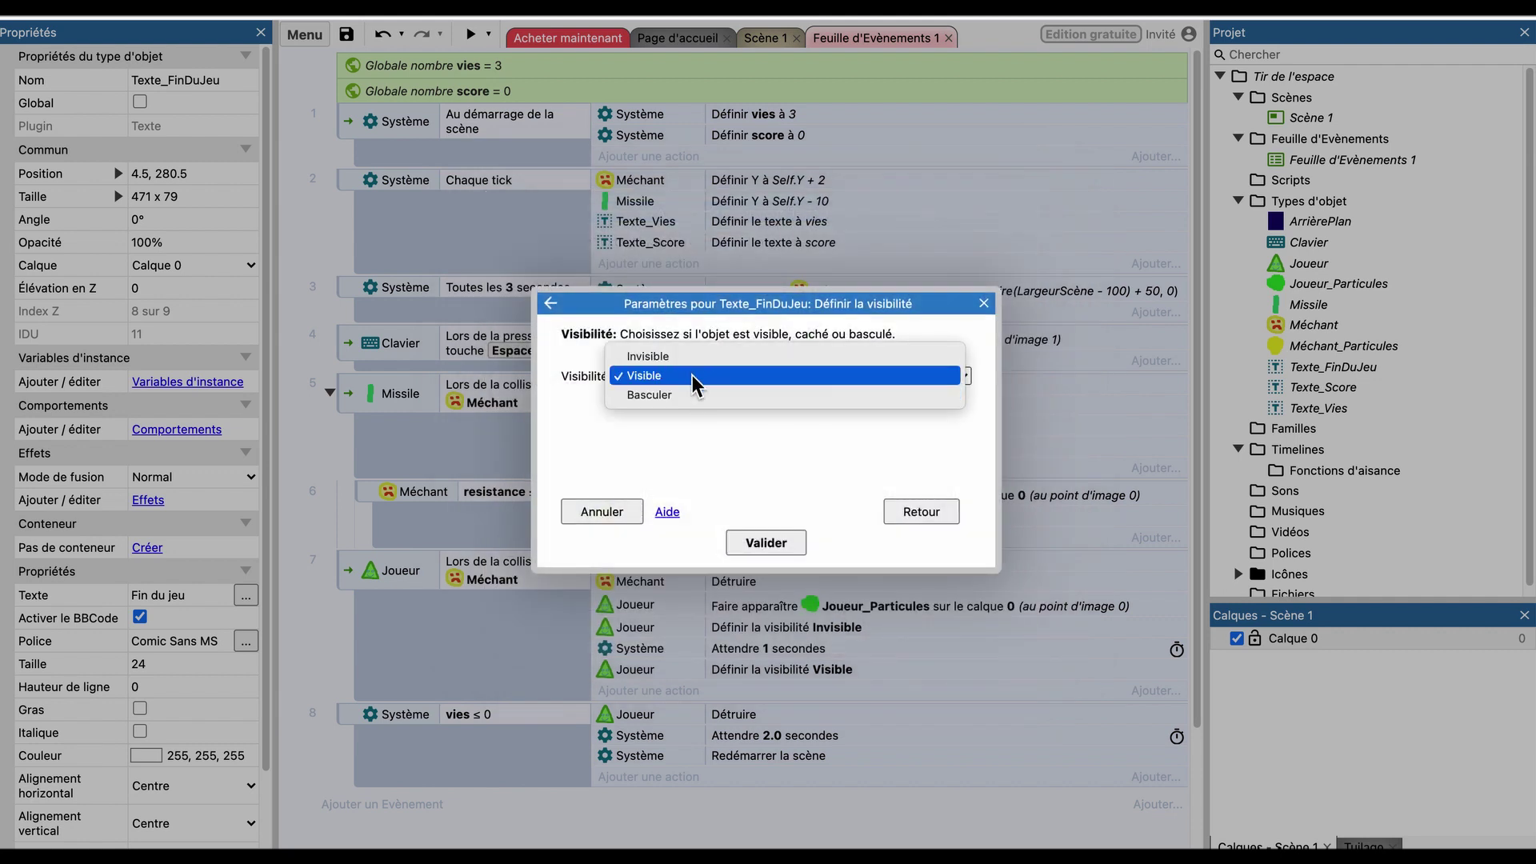
click(700, 375)
click(693, 375)
click(688, 363)
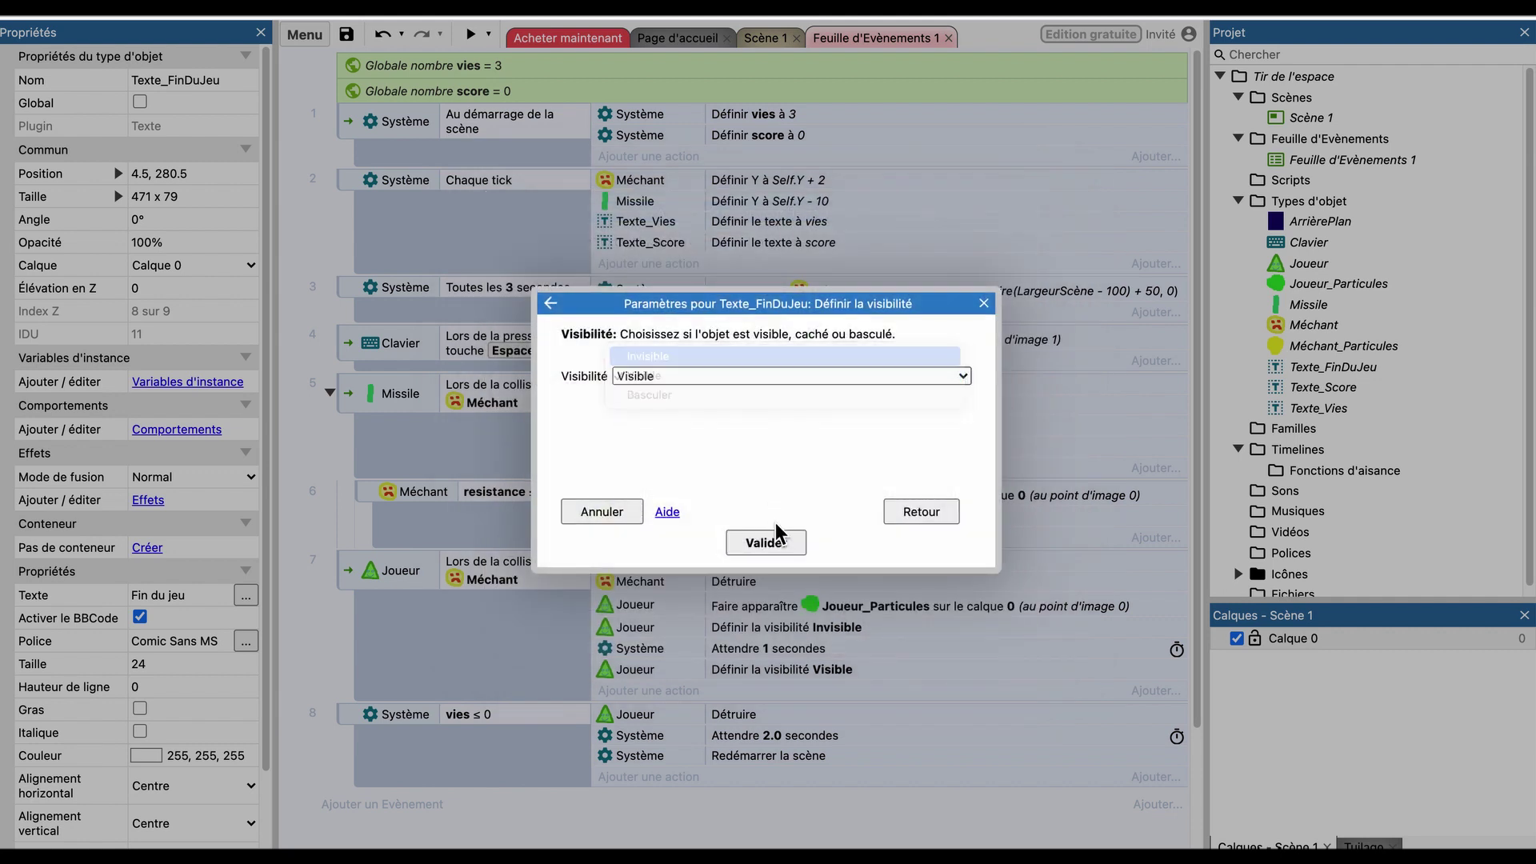
click(766, 542)
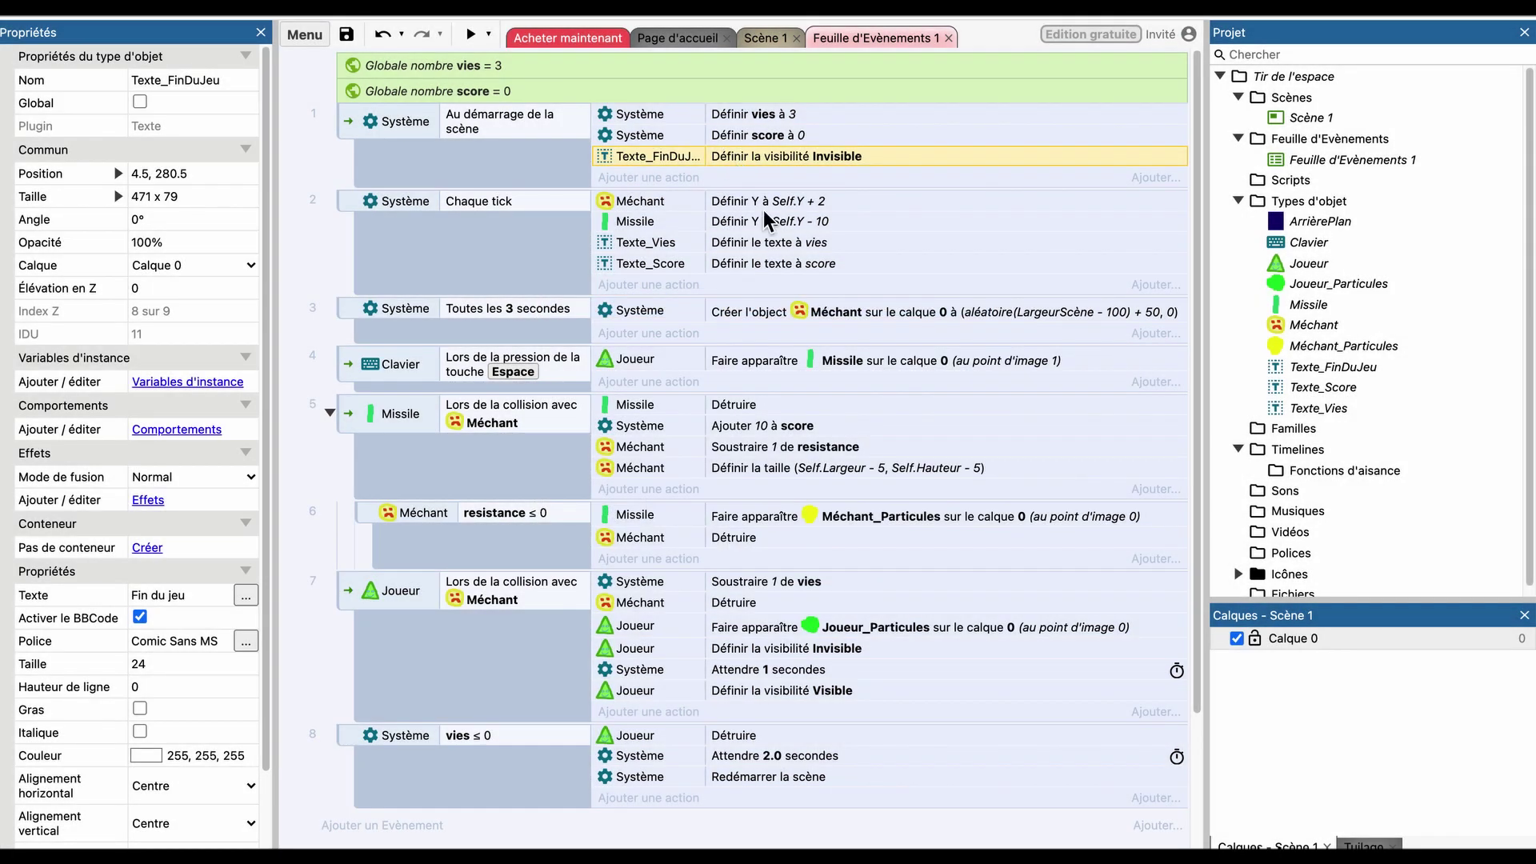
Copy the Texte_FinDuJeu visibility action into the vies ≤ 0 event, between Détruire and the 2.0-second wait.
click(734, 778)
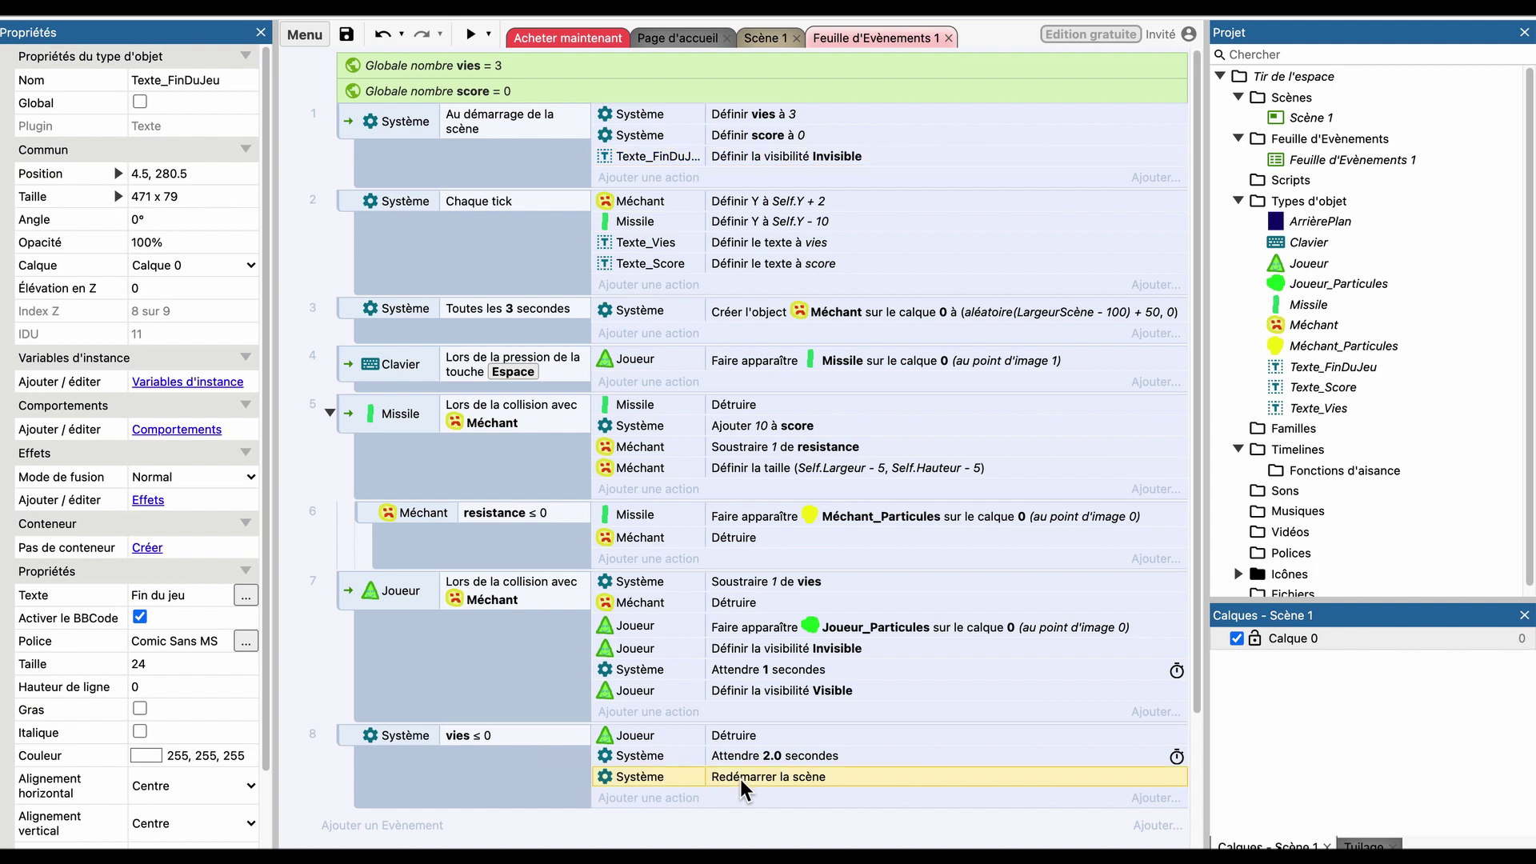
key(ctrl+v)
drag(789, 802, 901, 724)
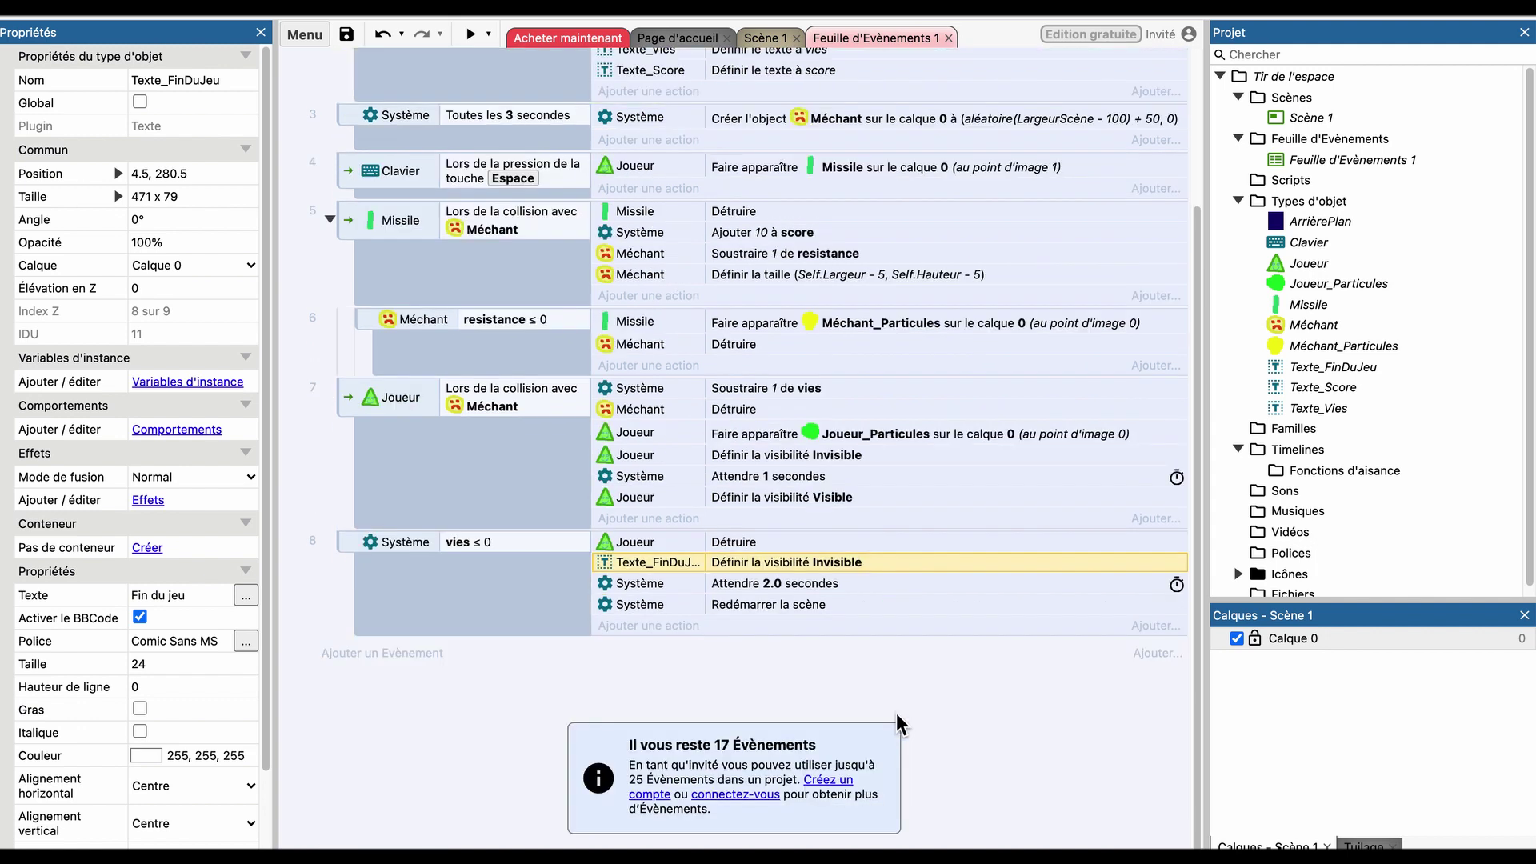
Set the visibility in the copied Texte_FinDuJeu action to Visible and widen the object-name column of the actions.
double_click(806, 566)
click(639, 376)
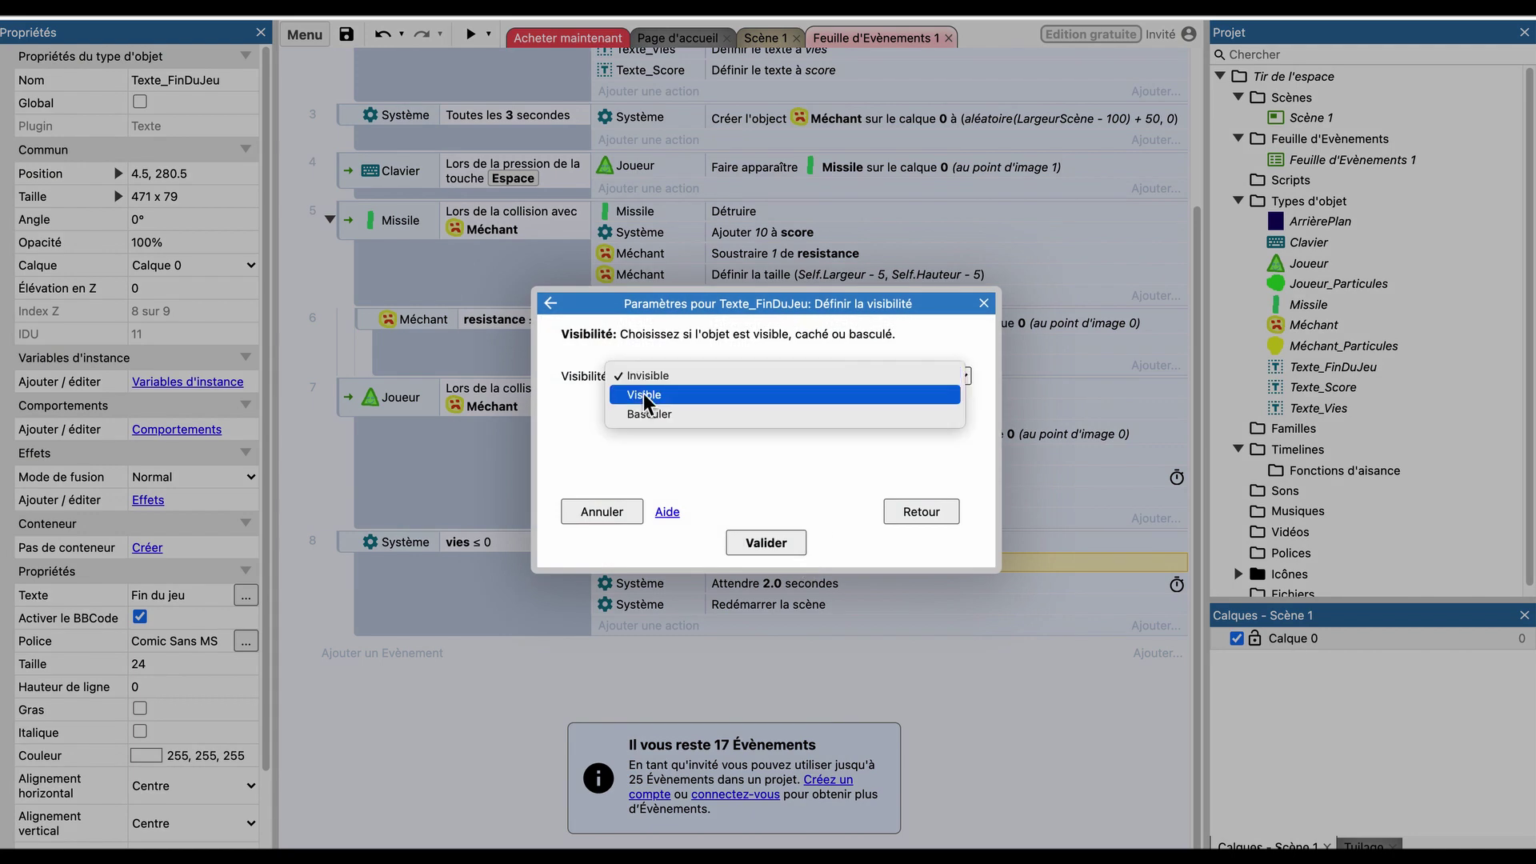
click(765, 542)
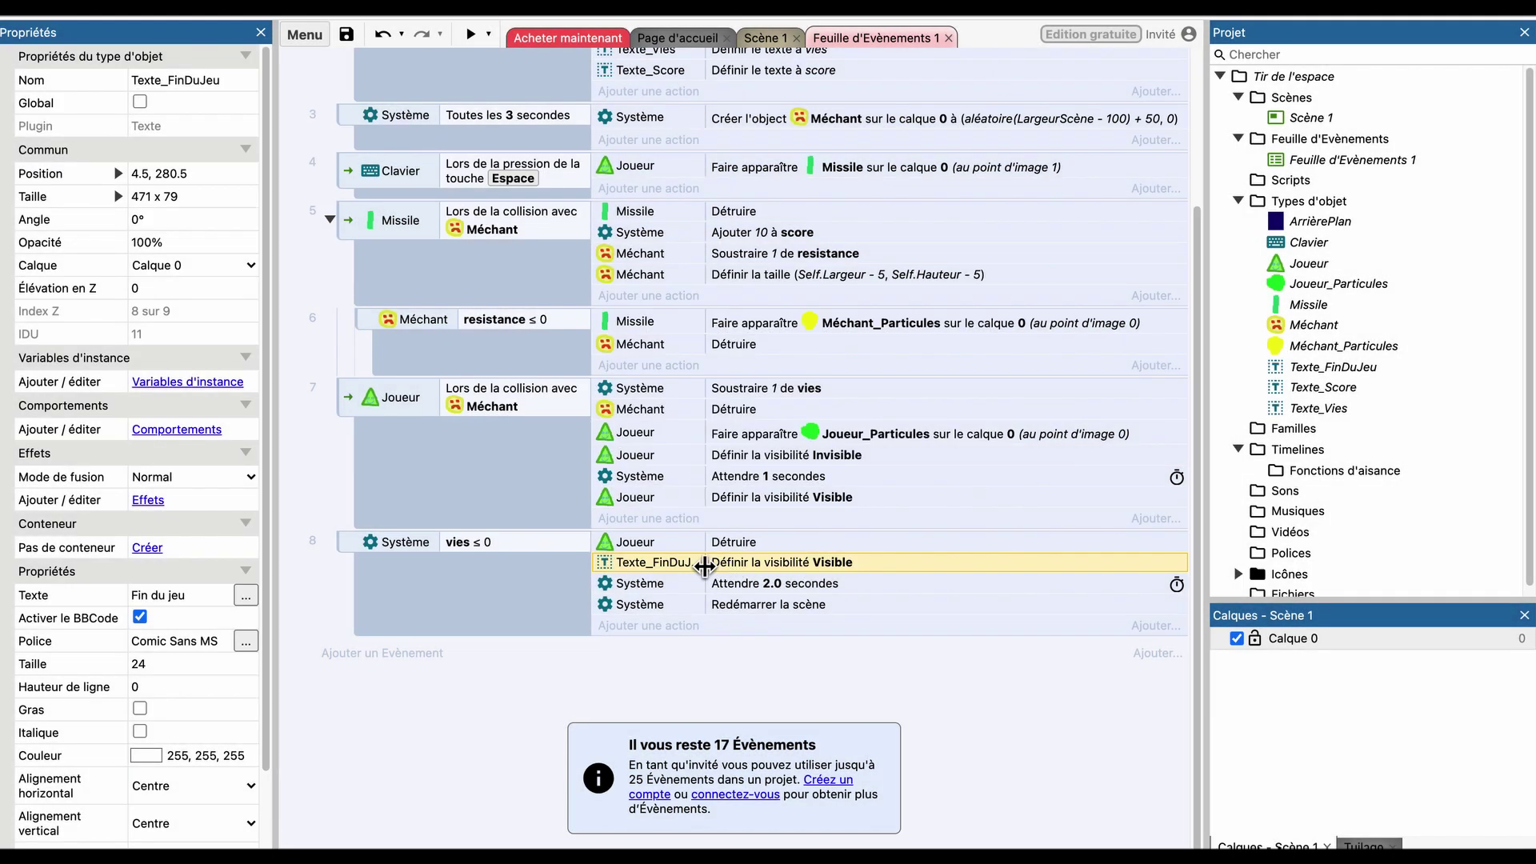
drag(704, 566, 742, 567)
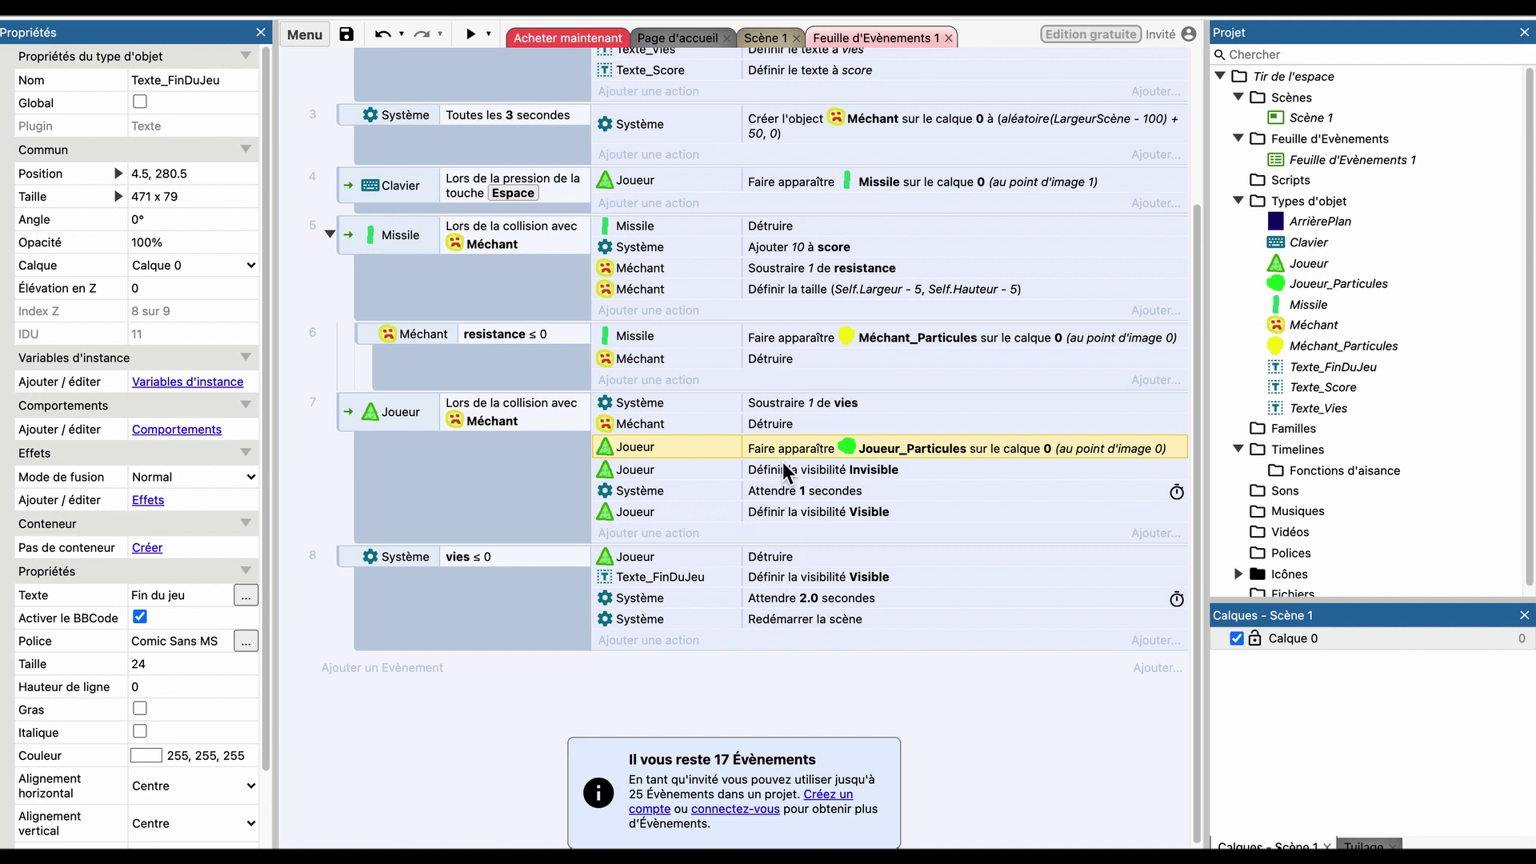
Preview the game, moving the player sideways and firing missiles at the enemies to test hits and particle bursts.
click(469, 36)
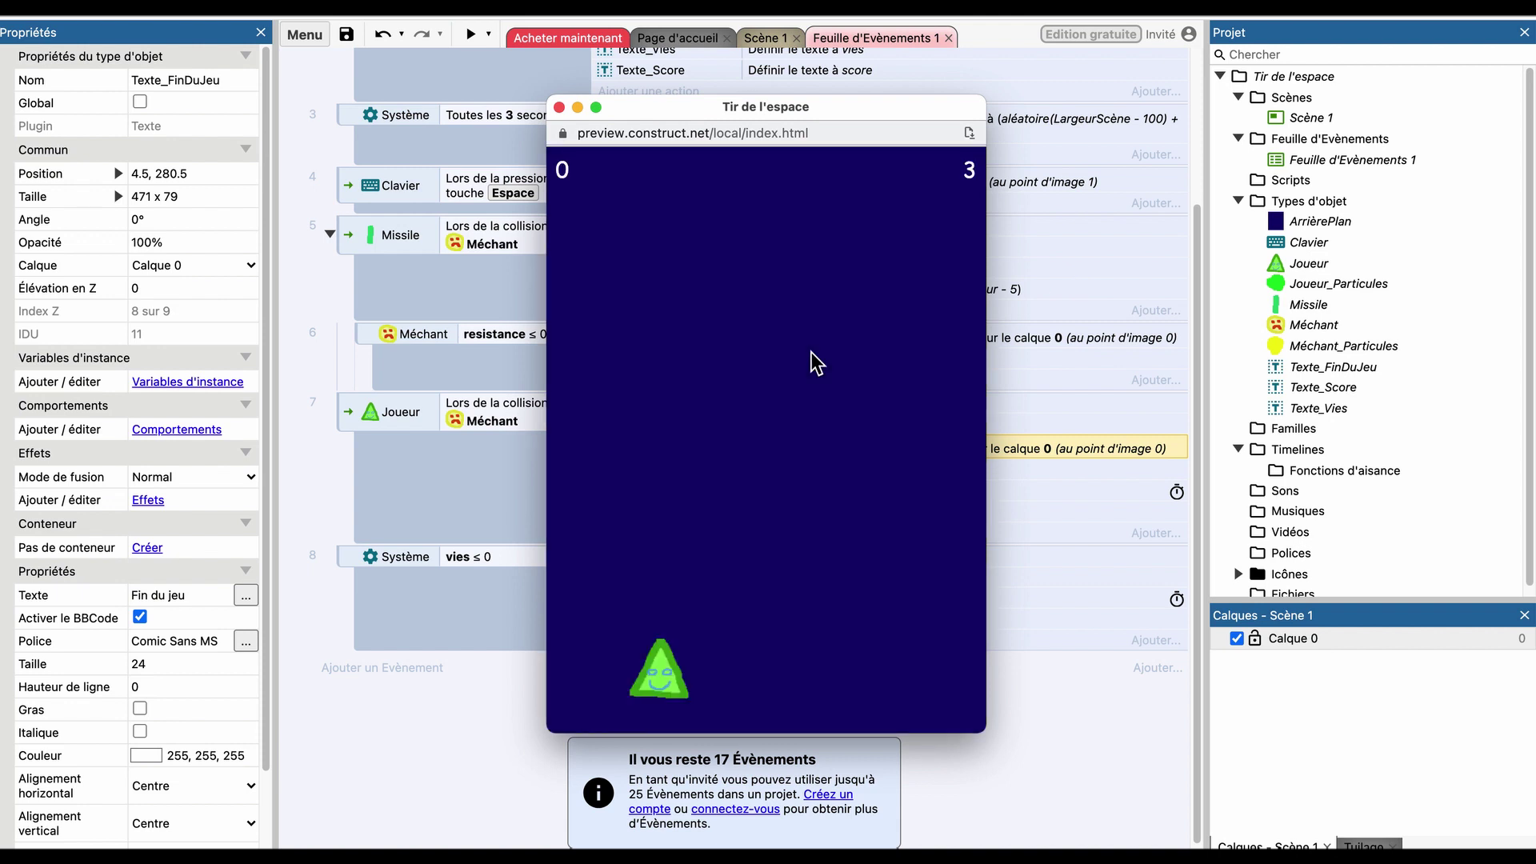
key(Right)
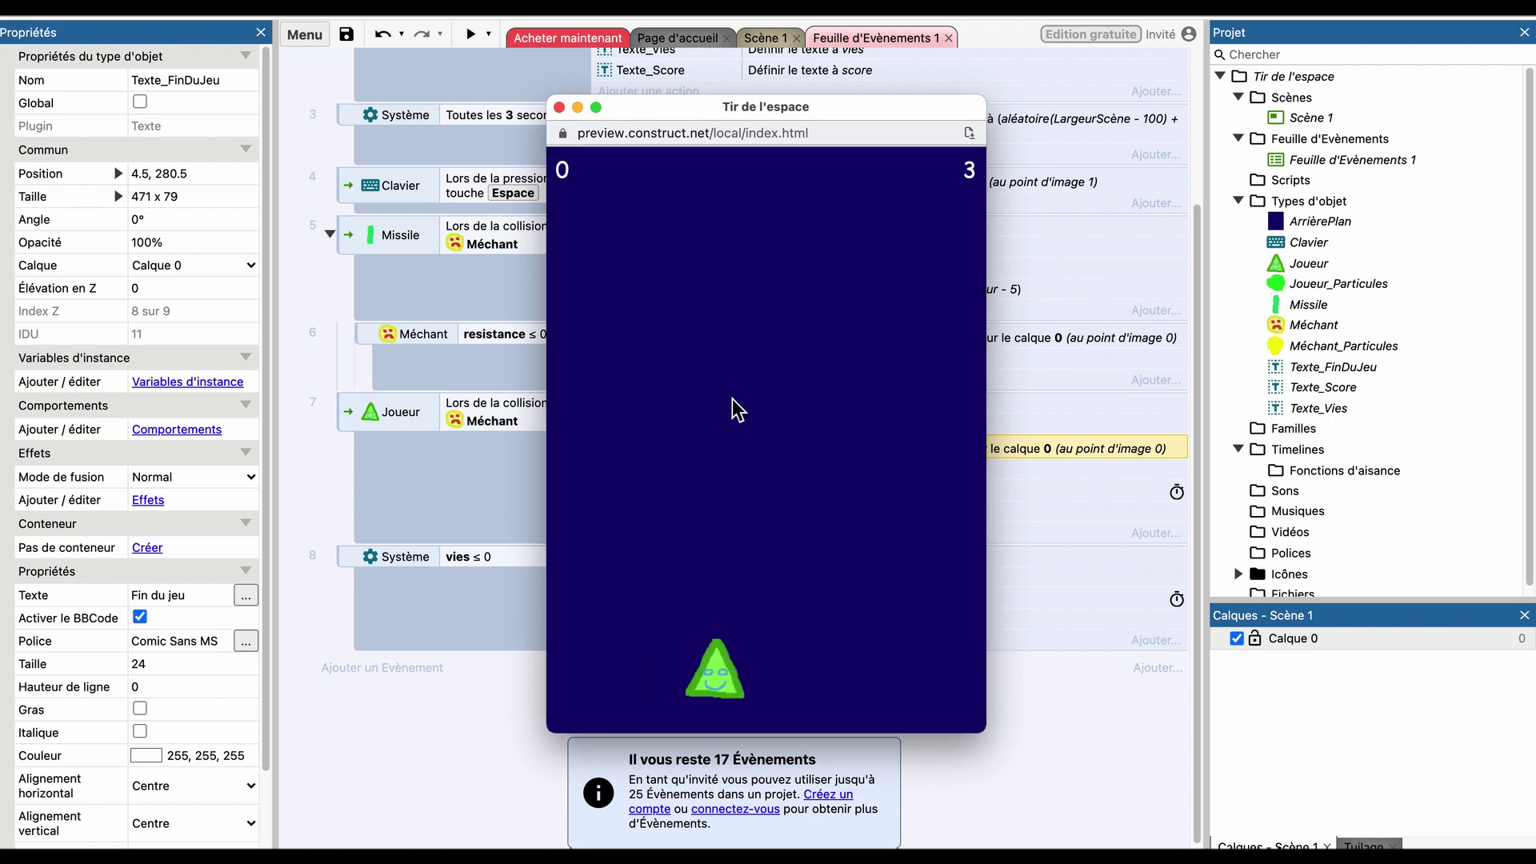
key(space)
key(Right)
key(space)
key(space)
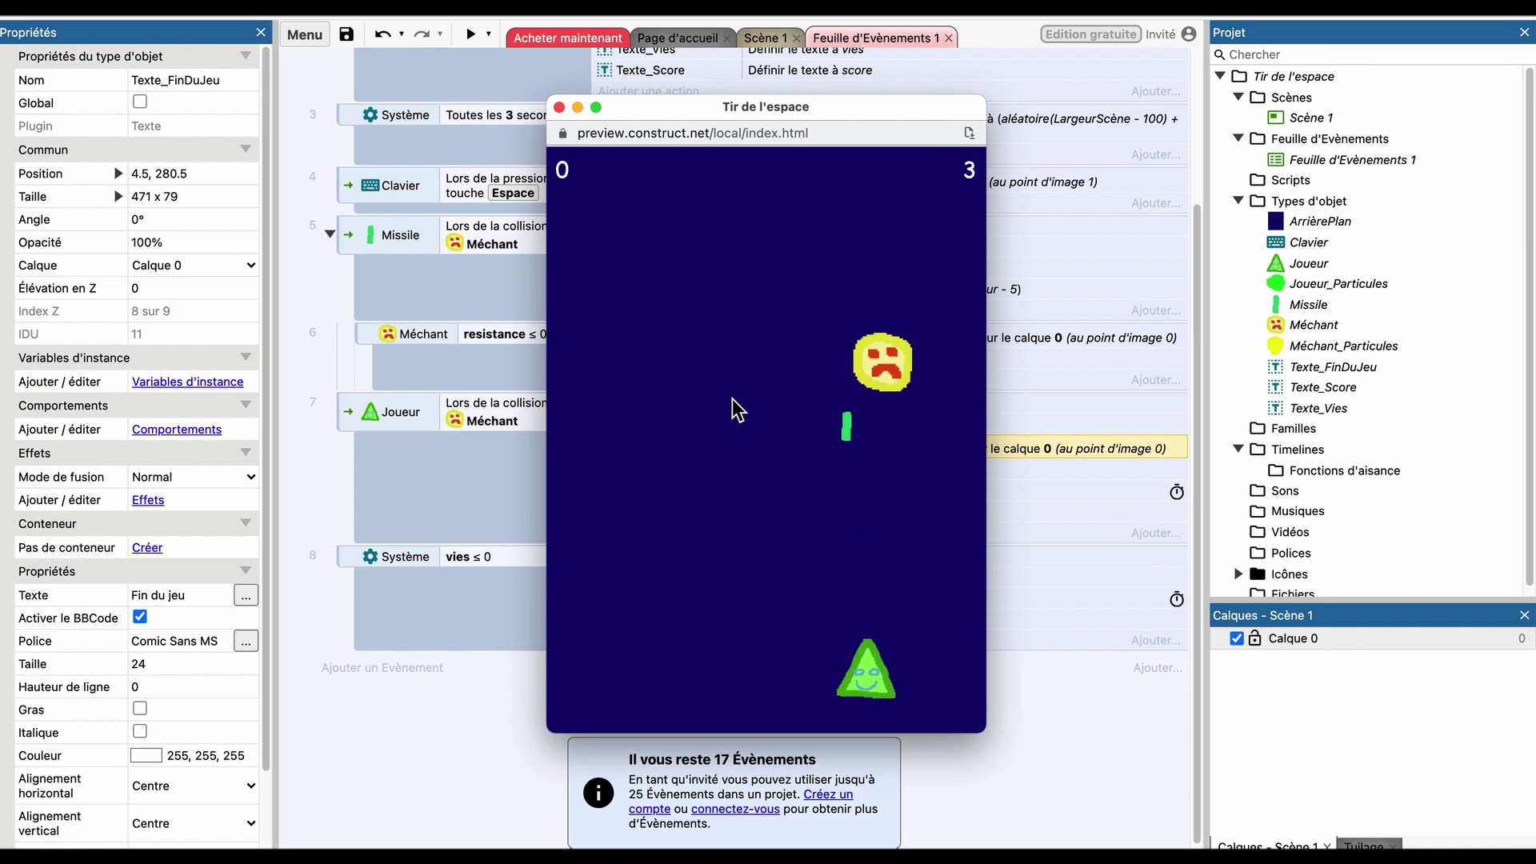
key(space)
key(Left)
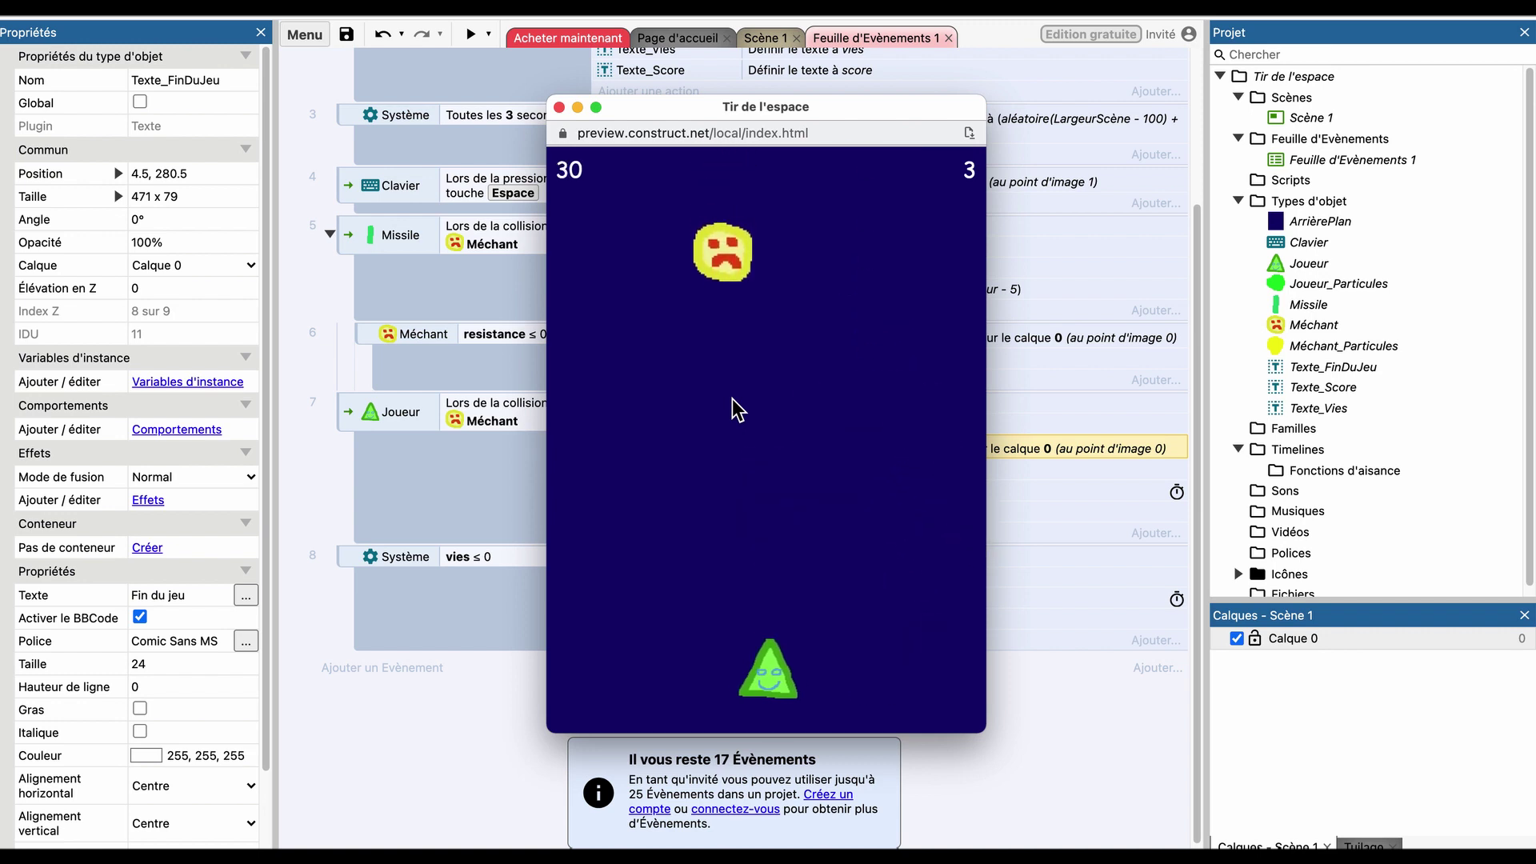
key(space)
key(space)
key(space)
key(Right)
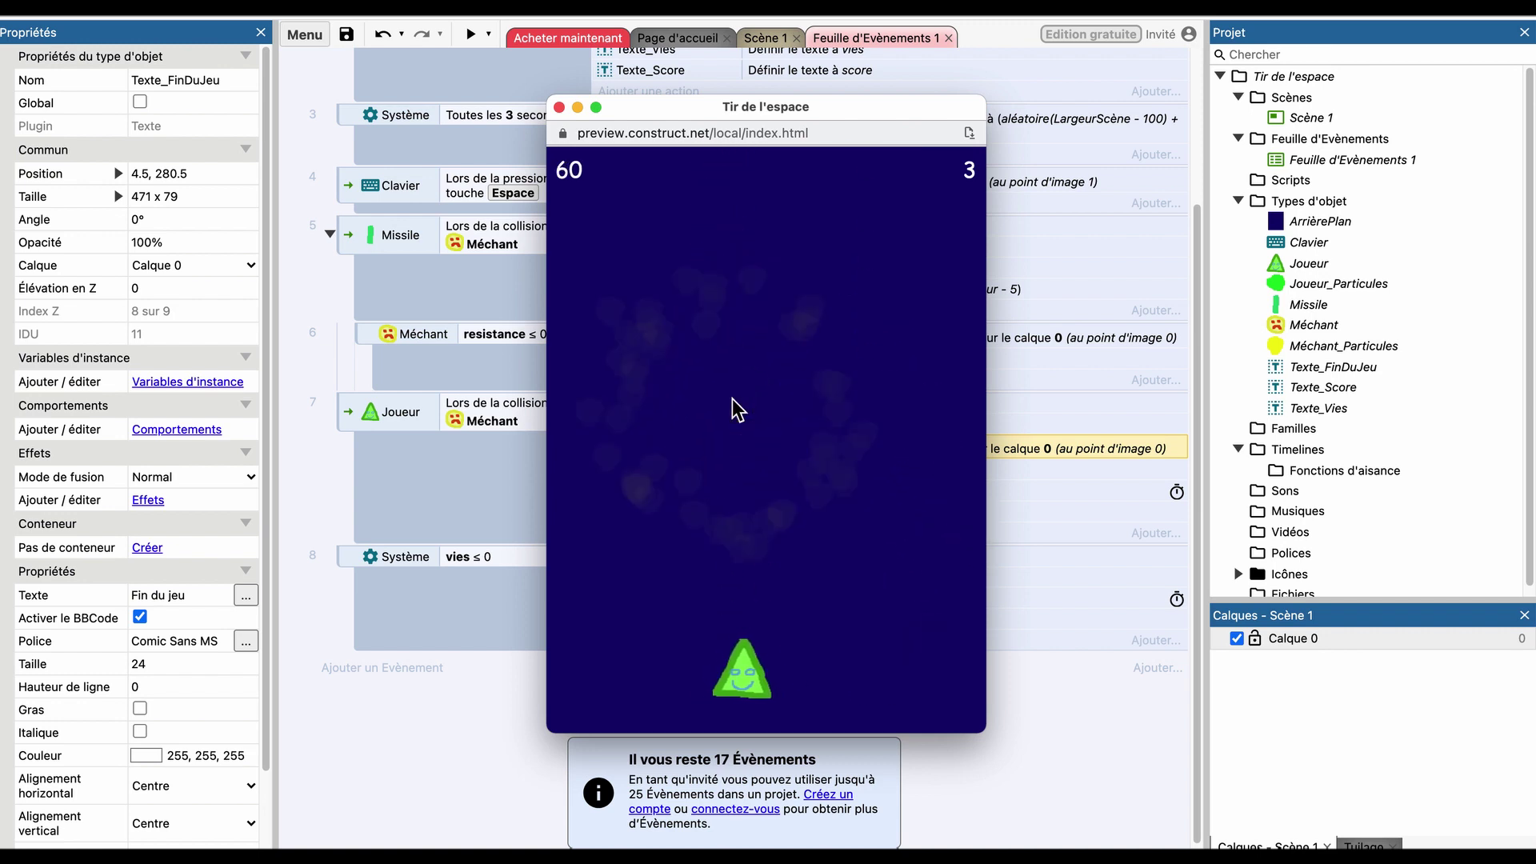
Let enemies hit the player until all lives are lost to test the game-over sequence, and resume play after the restart.
key(Right)
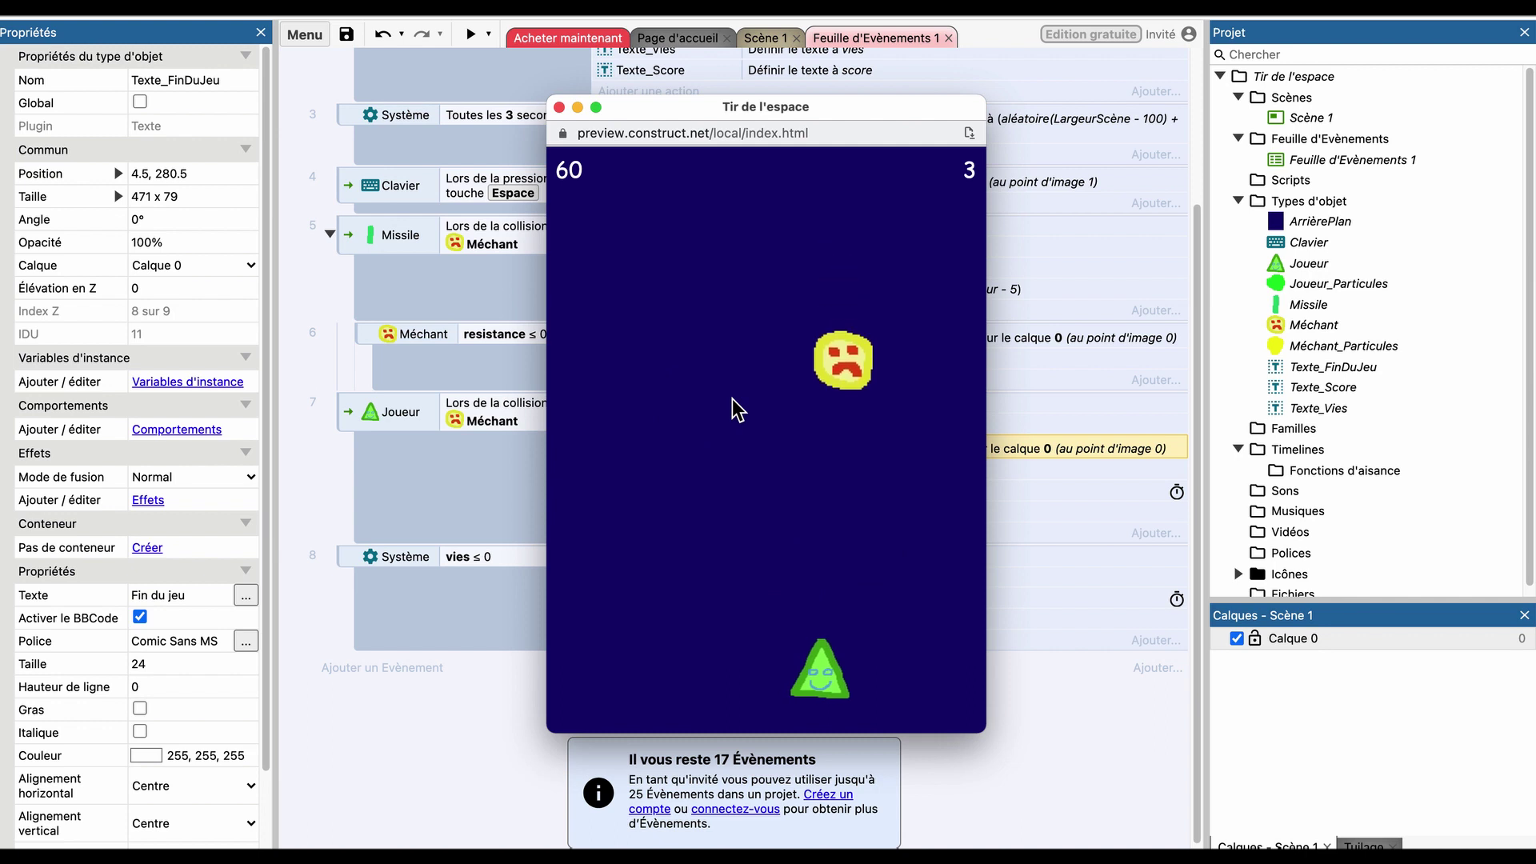
key(Right)
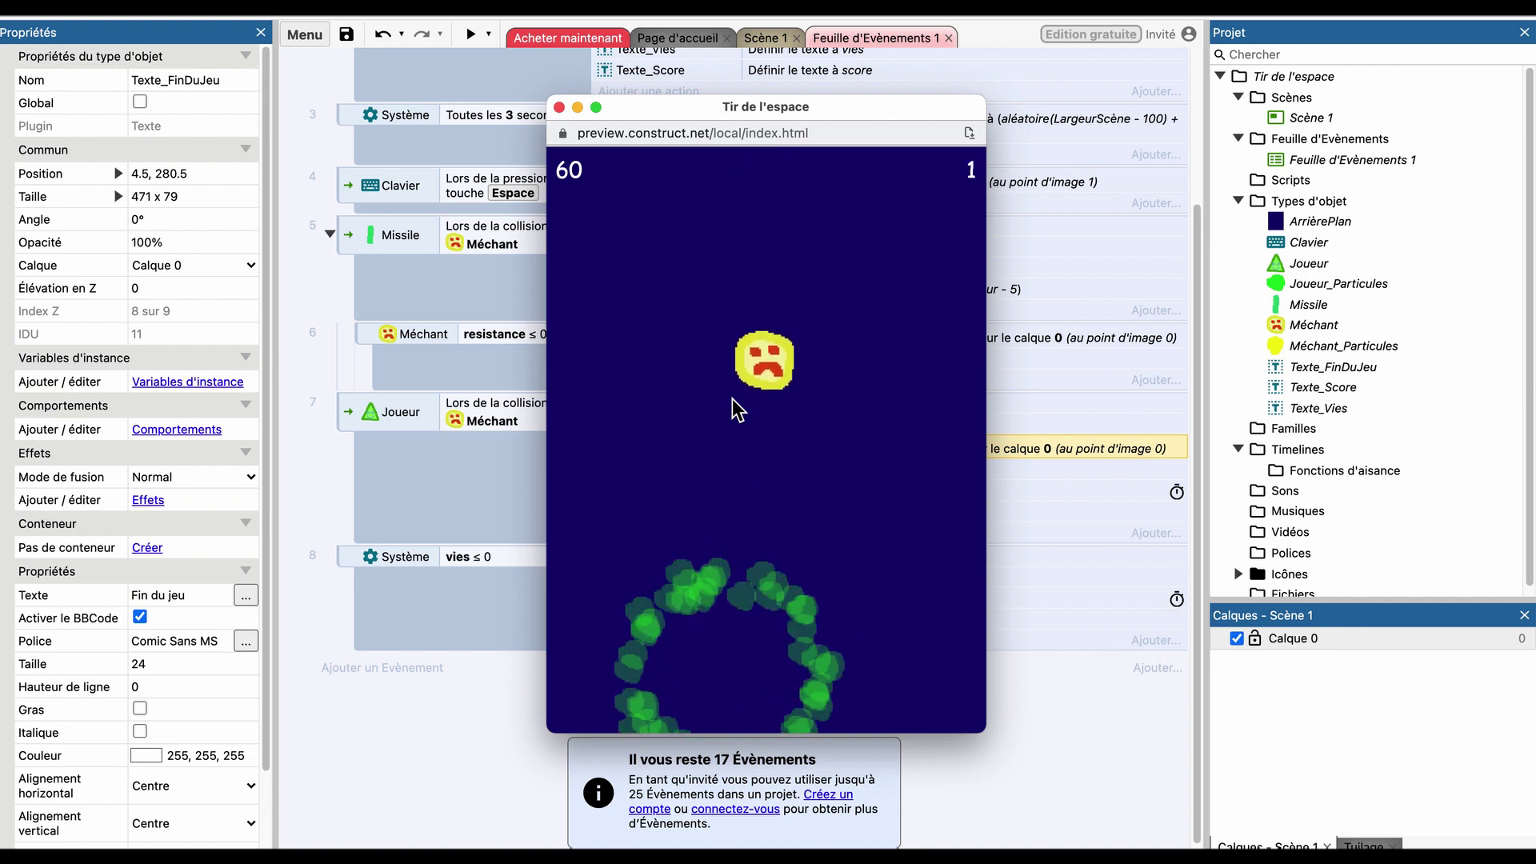
key(Right)
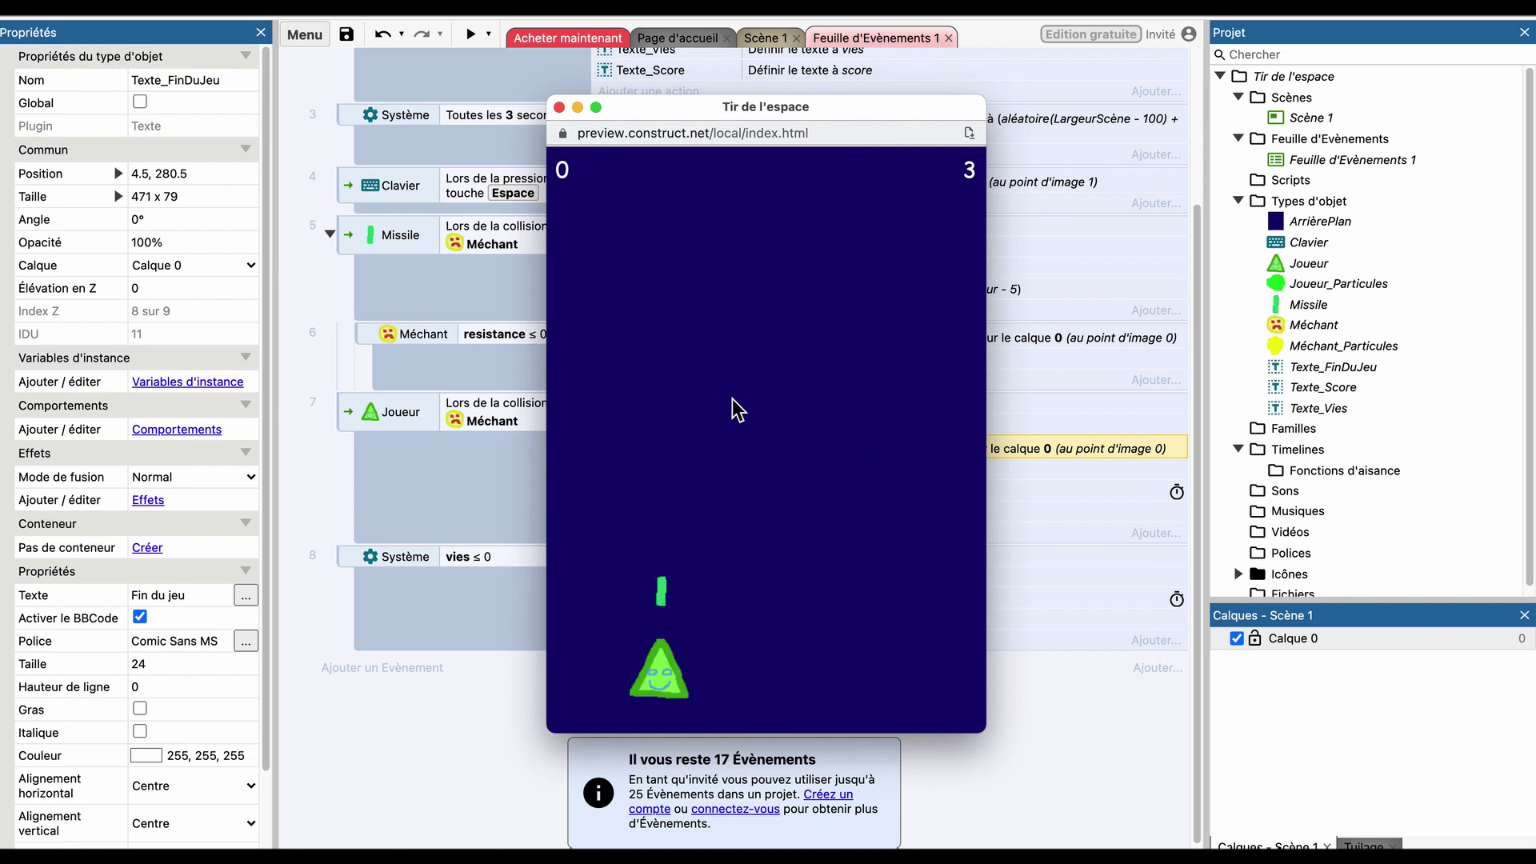
key(space)
key(space)
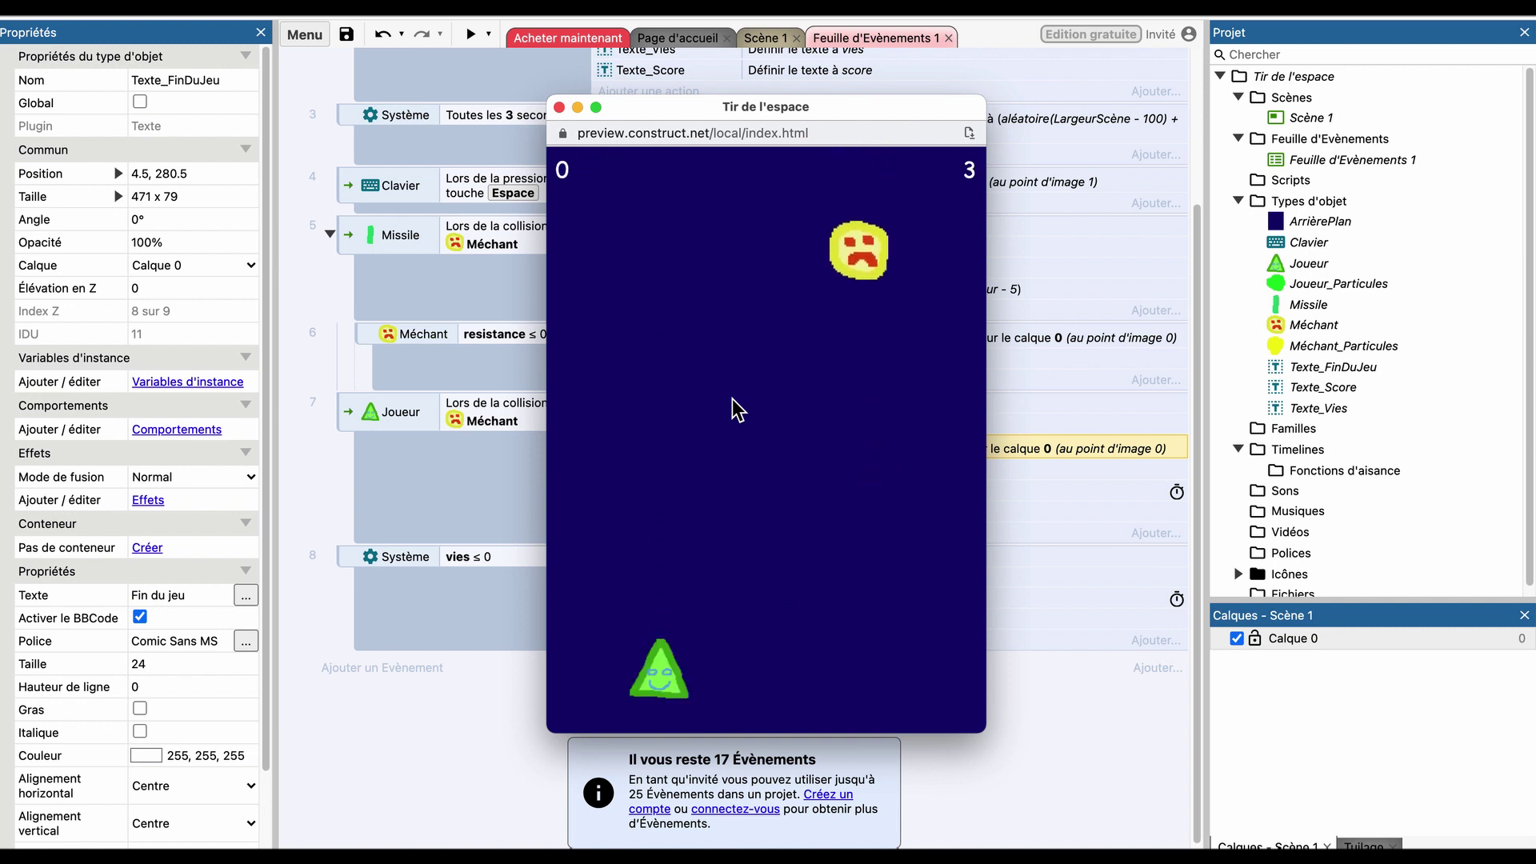
key(Right)
key(space)
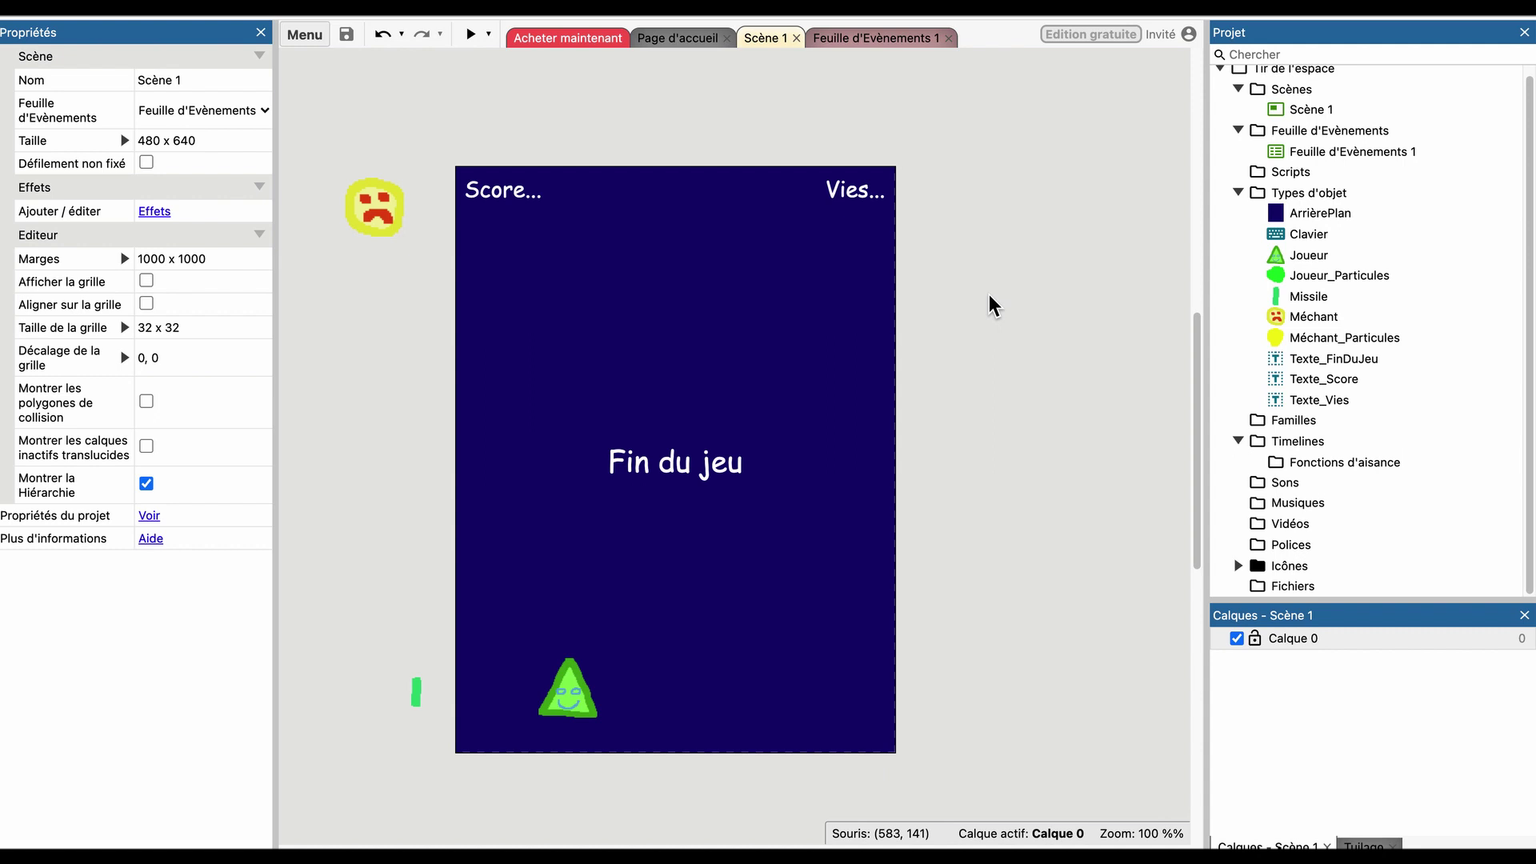
Review the finished scene, and look through the start page's demo projects and useful links such as guides, tutorials and manual.
middle_drag(973, 329, 1131, 342)
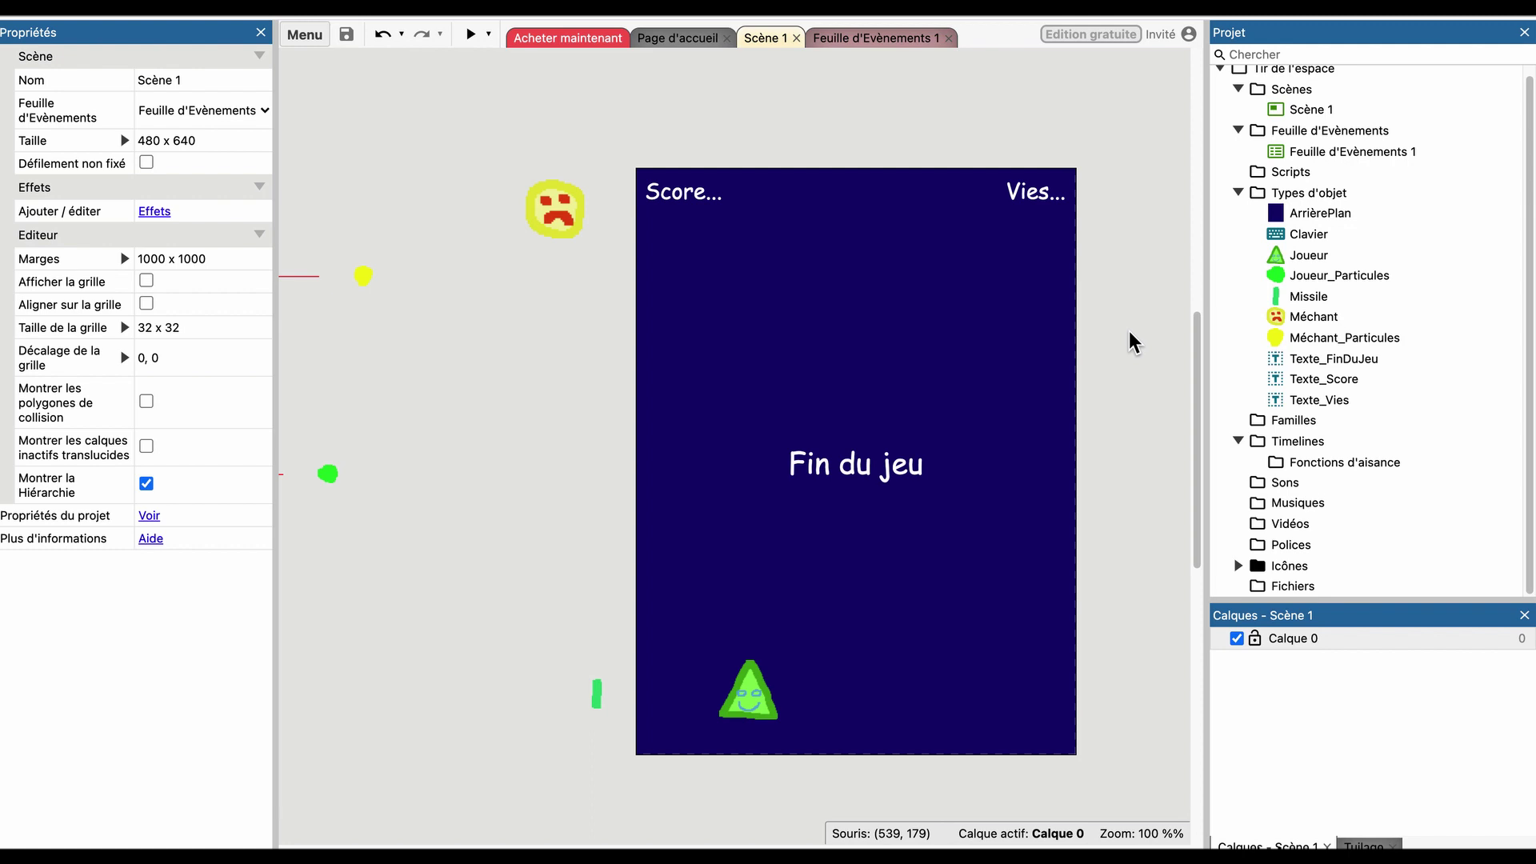
click(694, 40)
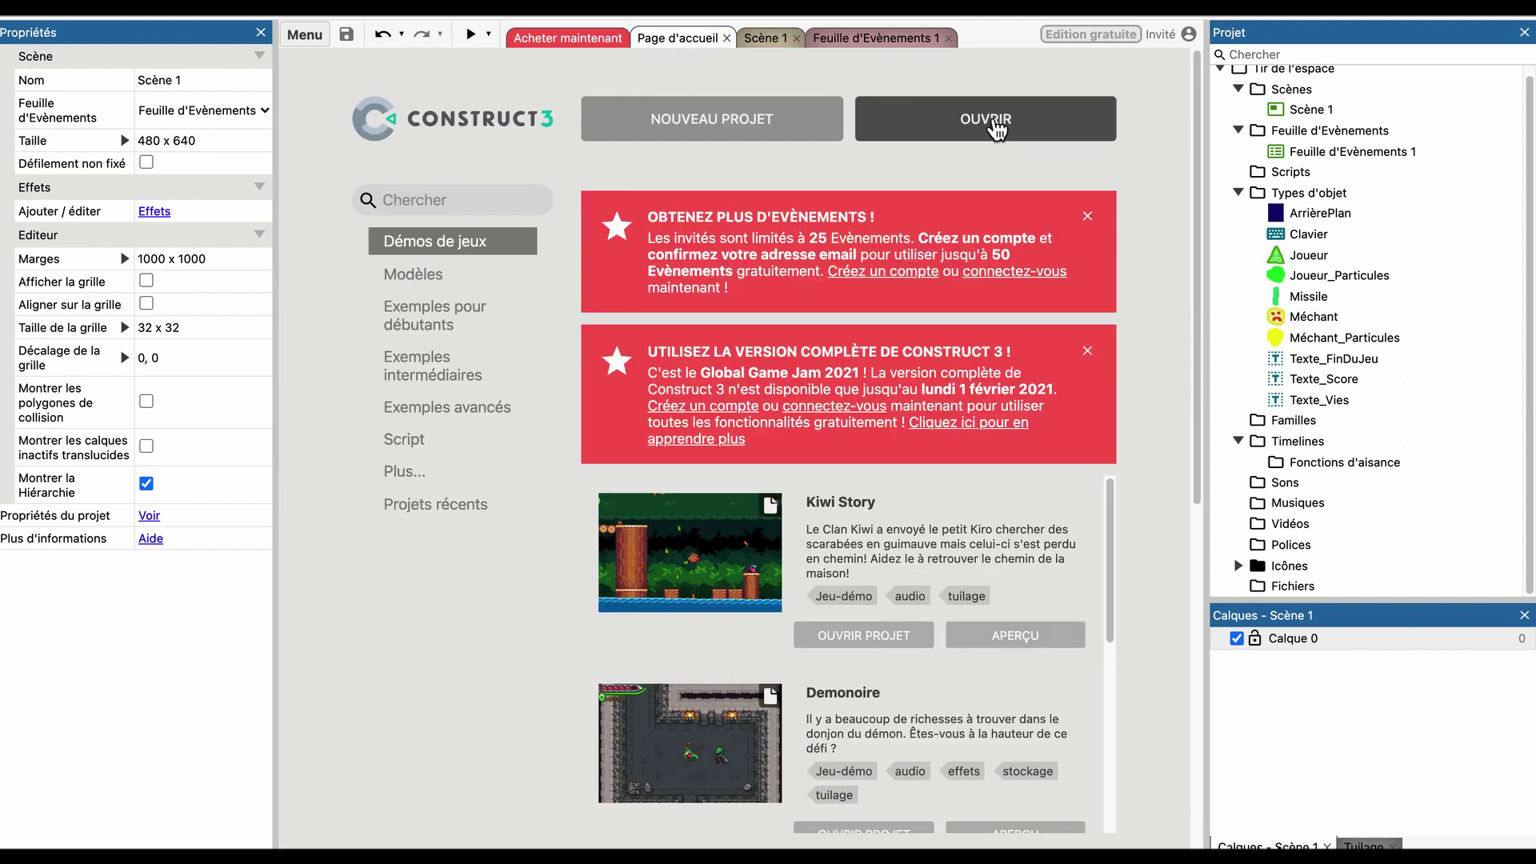
scroll(1045, 240, down, 6)
scroll(1045, 318, down, 2)
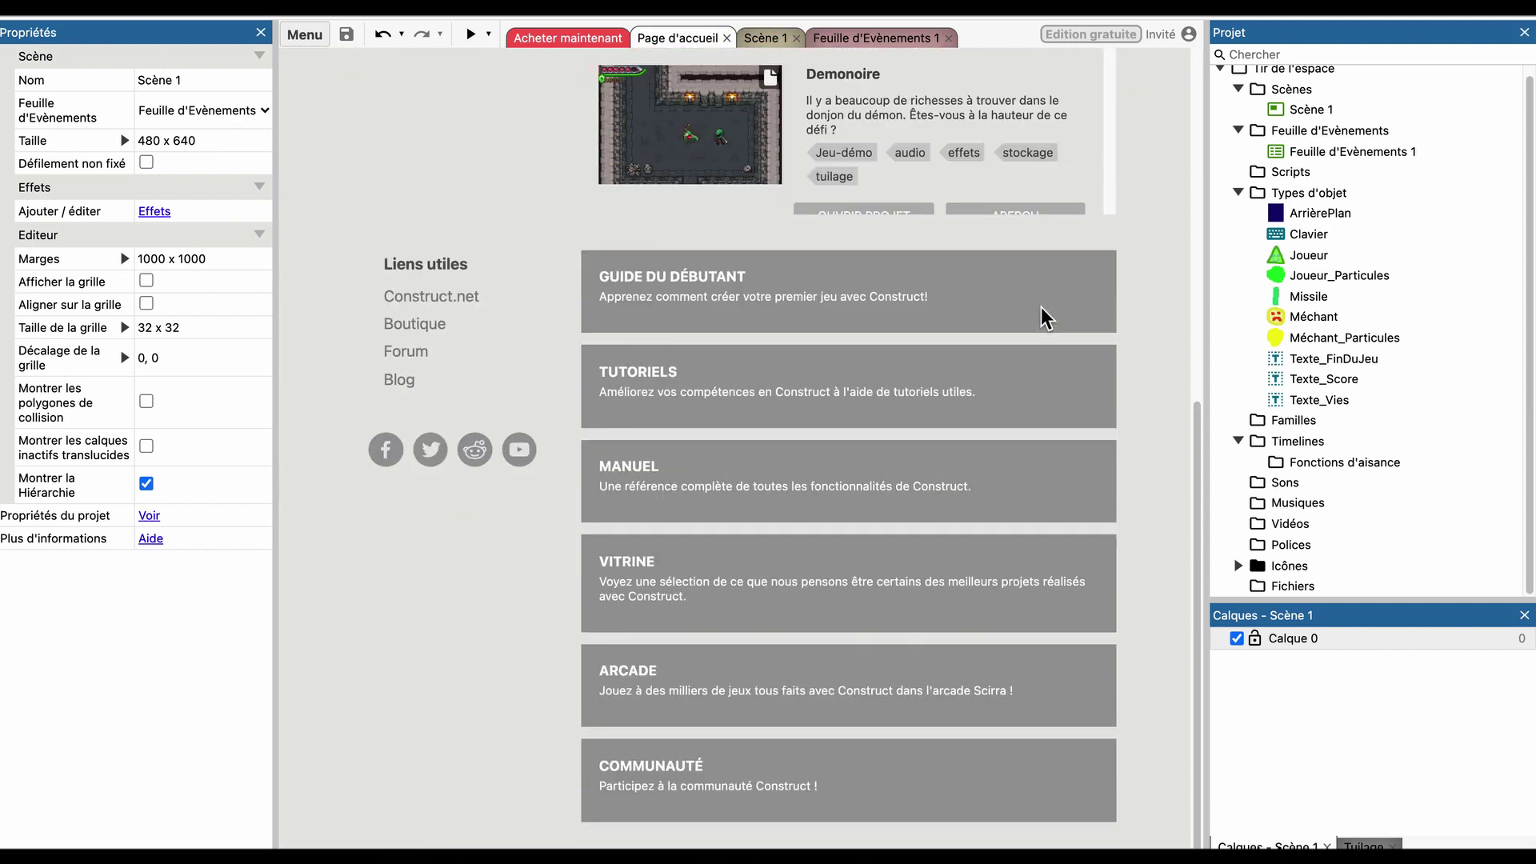
scroll(1045, 318, up, 8)
scroll(1040, 336, down, 4)
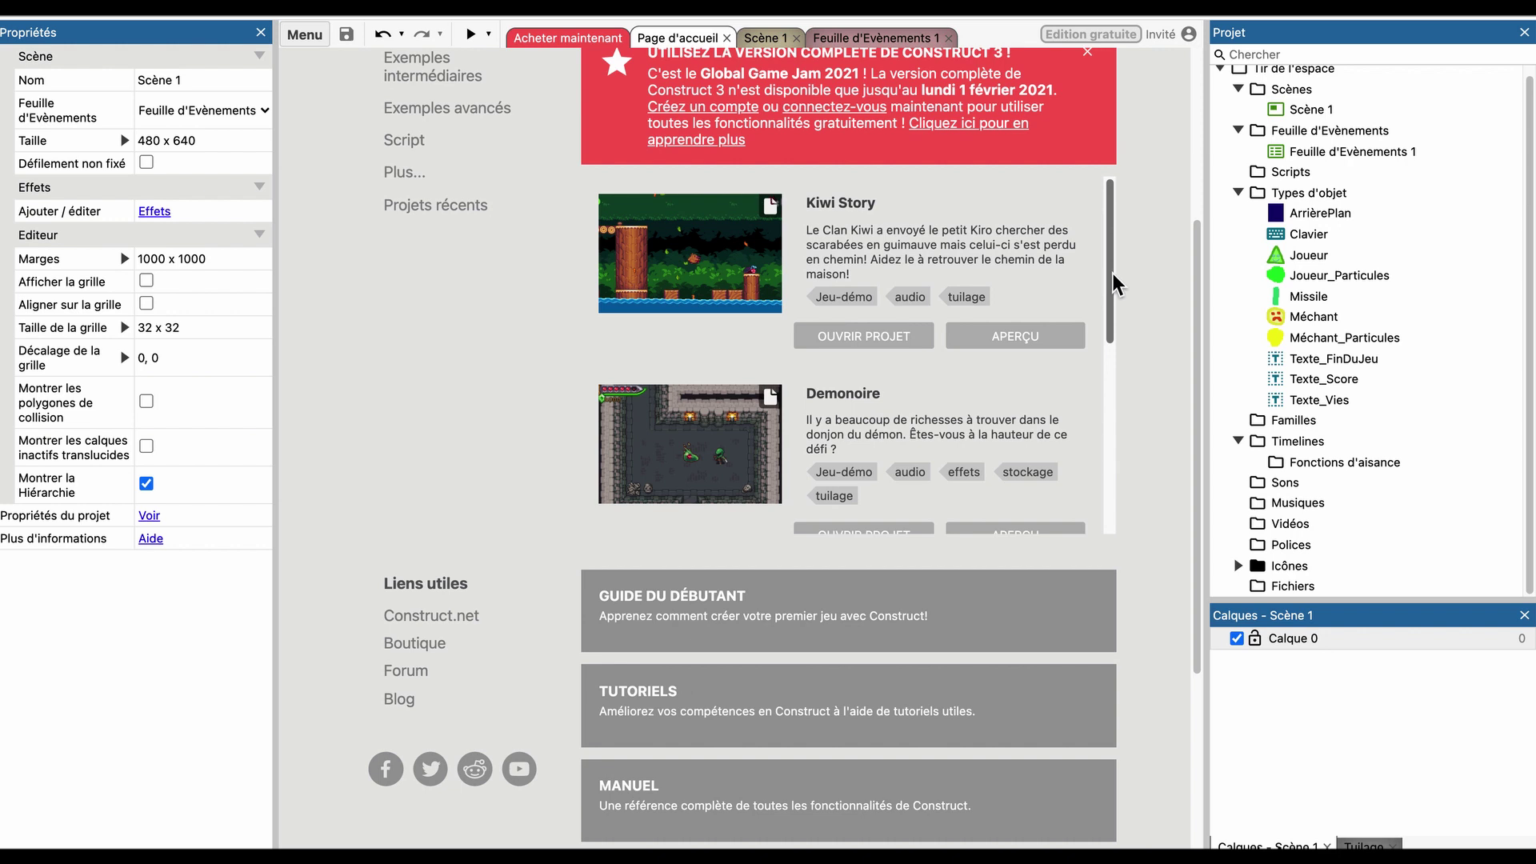
Open the Glokar demo project from the start page, closing the previously open project.
scroll(1114, 284, down, 2)
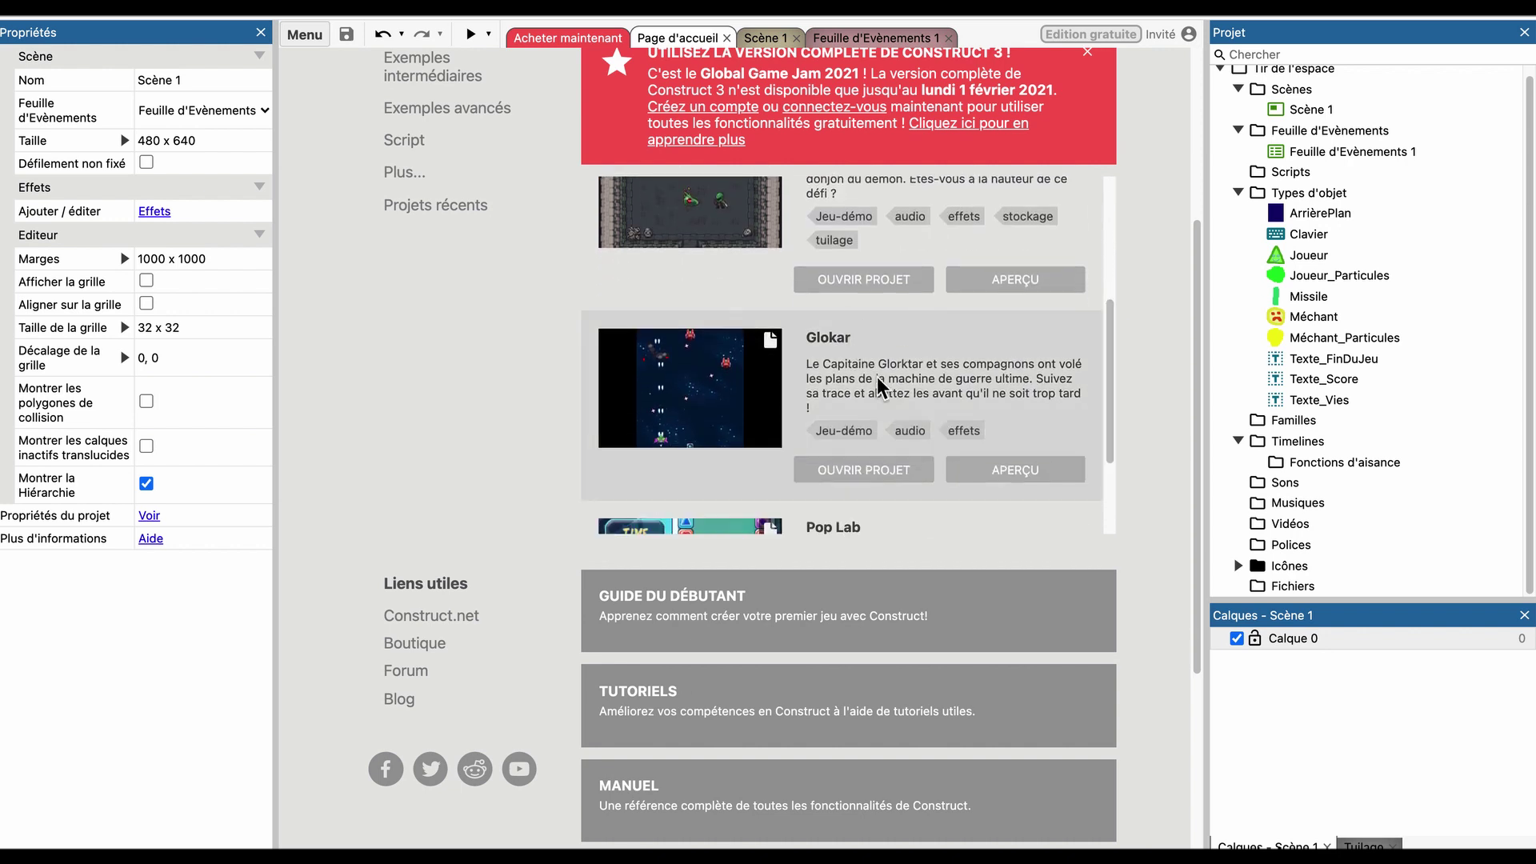
click(859, 471)
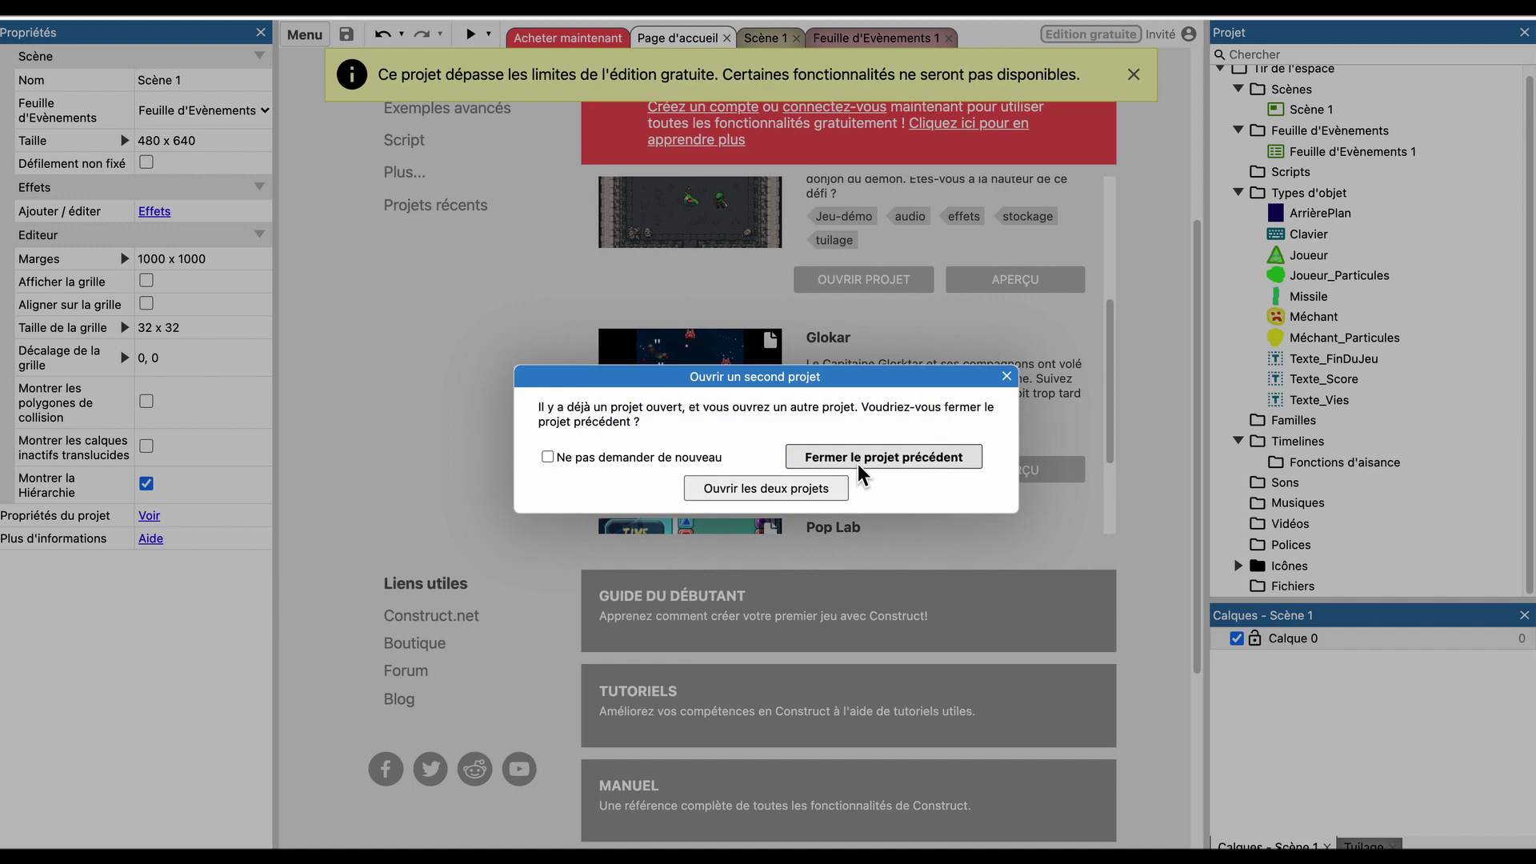
click(859, 472)
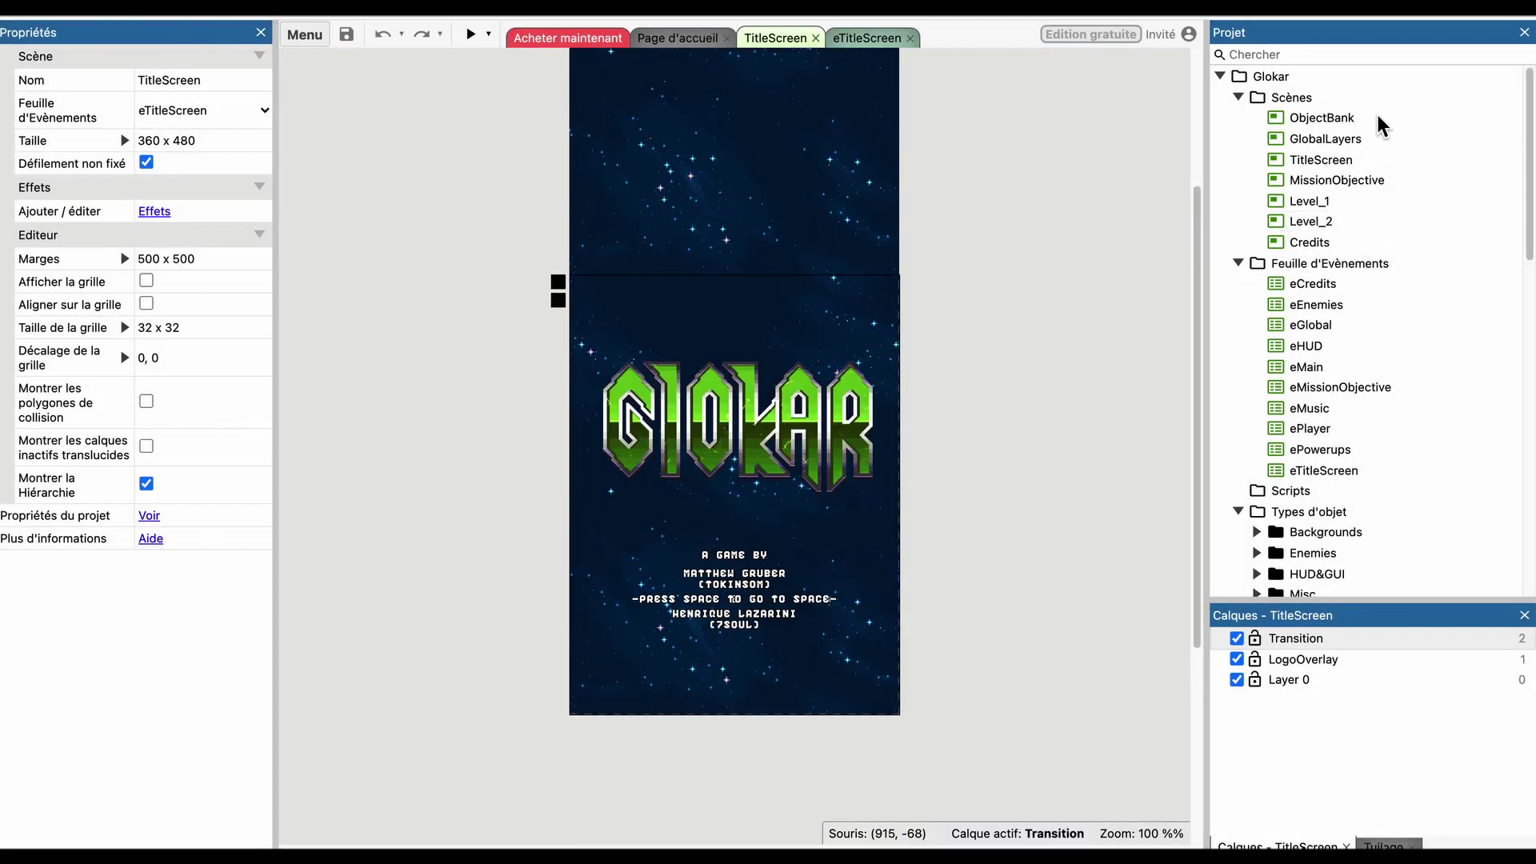
Look through the Glokar project's contents, expanding the SpriteFonts, Player_Bullets, Enemy_Bullets and Enemies families.
drag(1531, 164, 1529, 333)
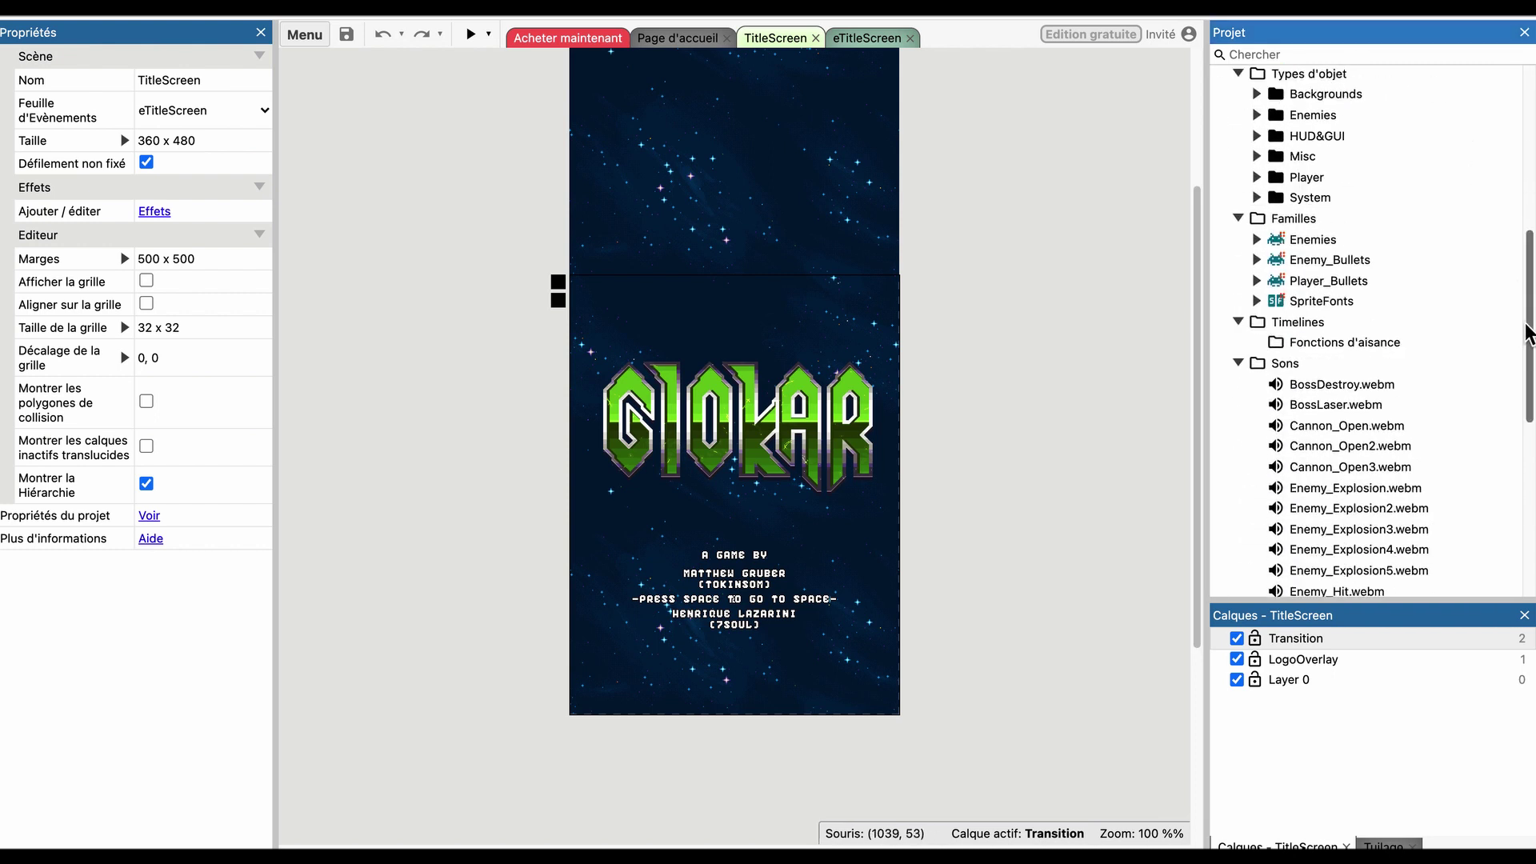
scroll(1264, 248, down, 2)
click(1257, 228)
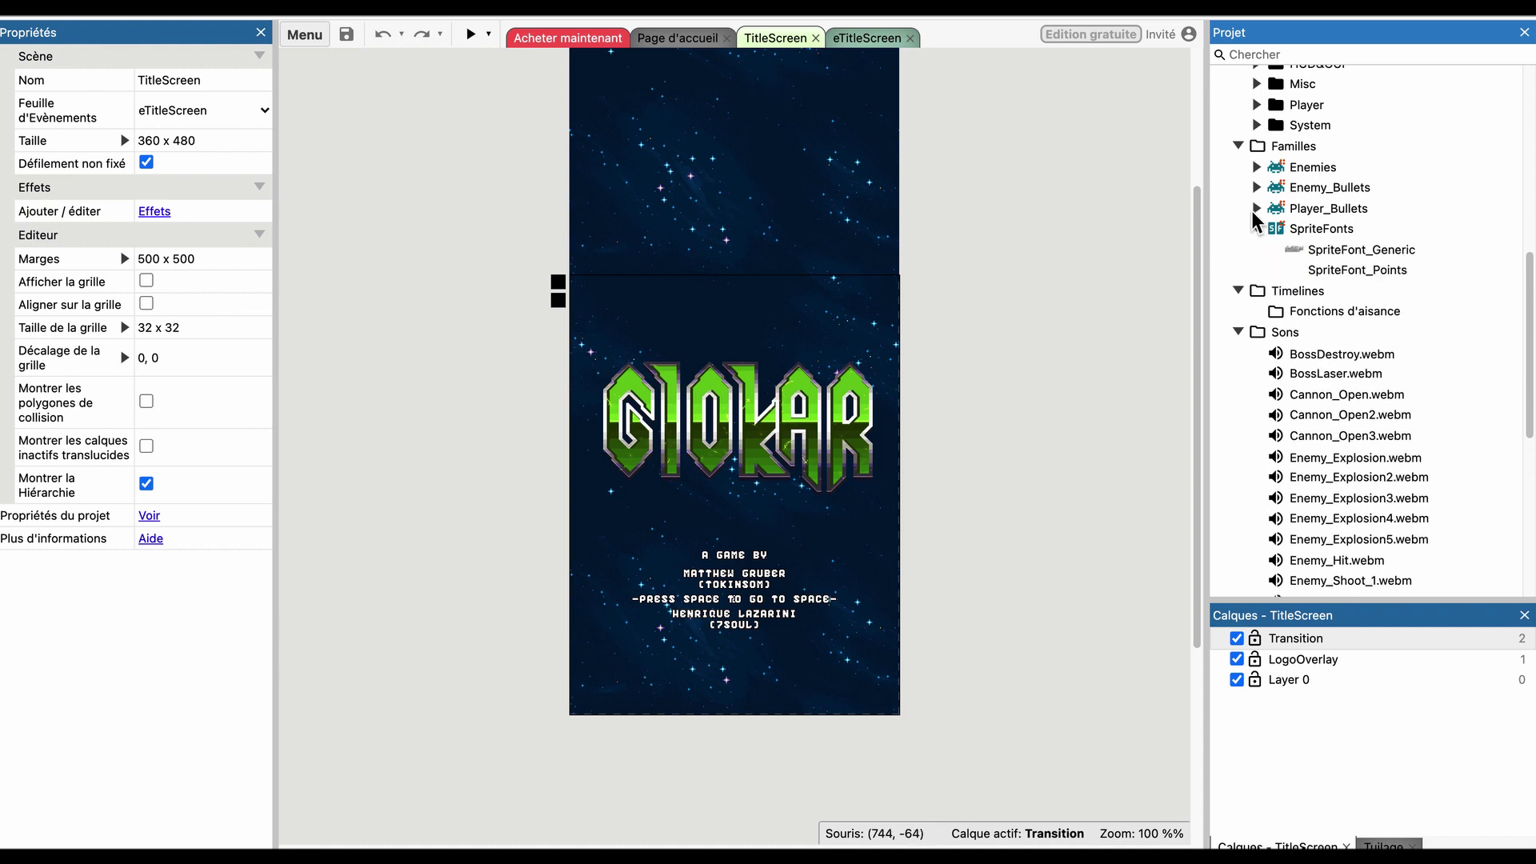
click(1257, 208)
click(1256, 187)
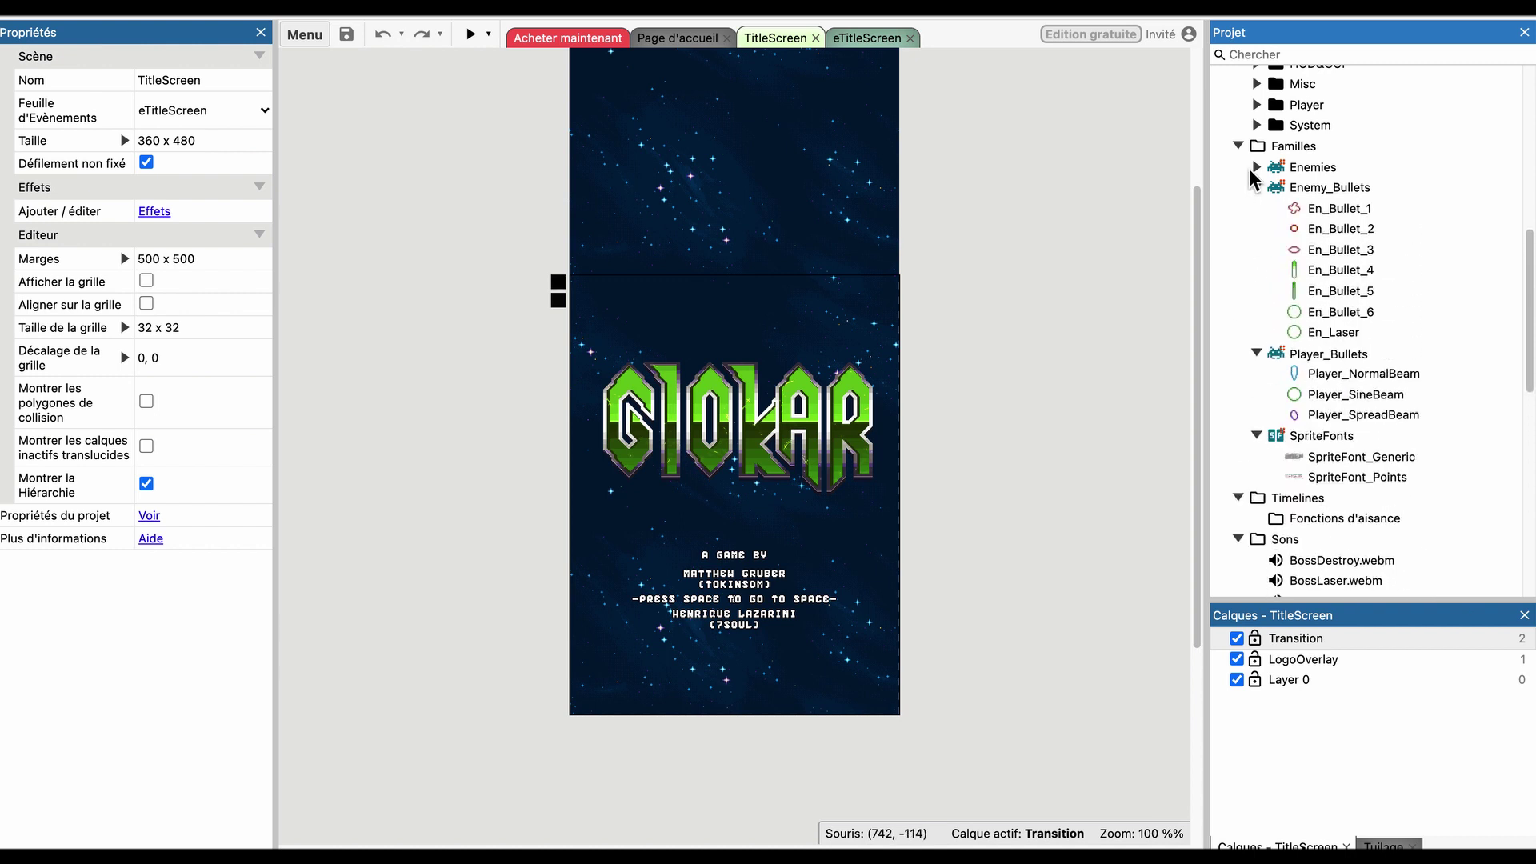
click(1255, 167)
scroll(1351, 248, up, 15)
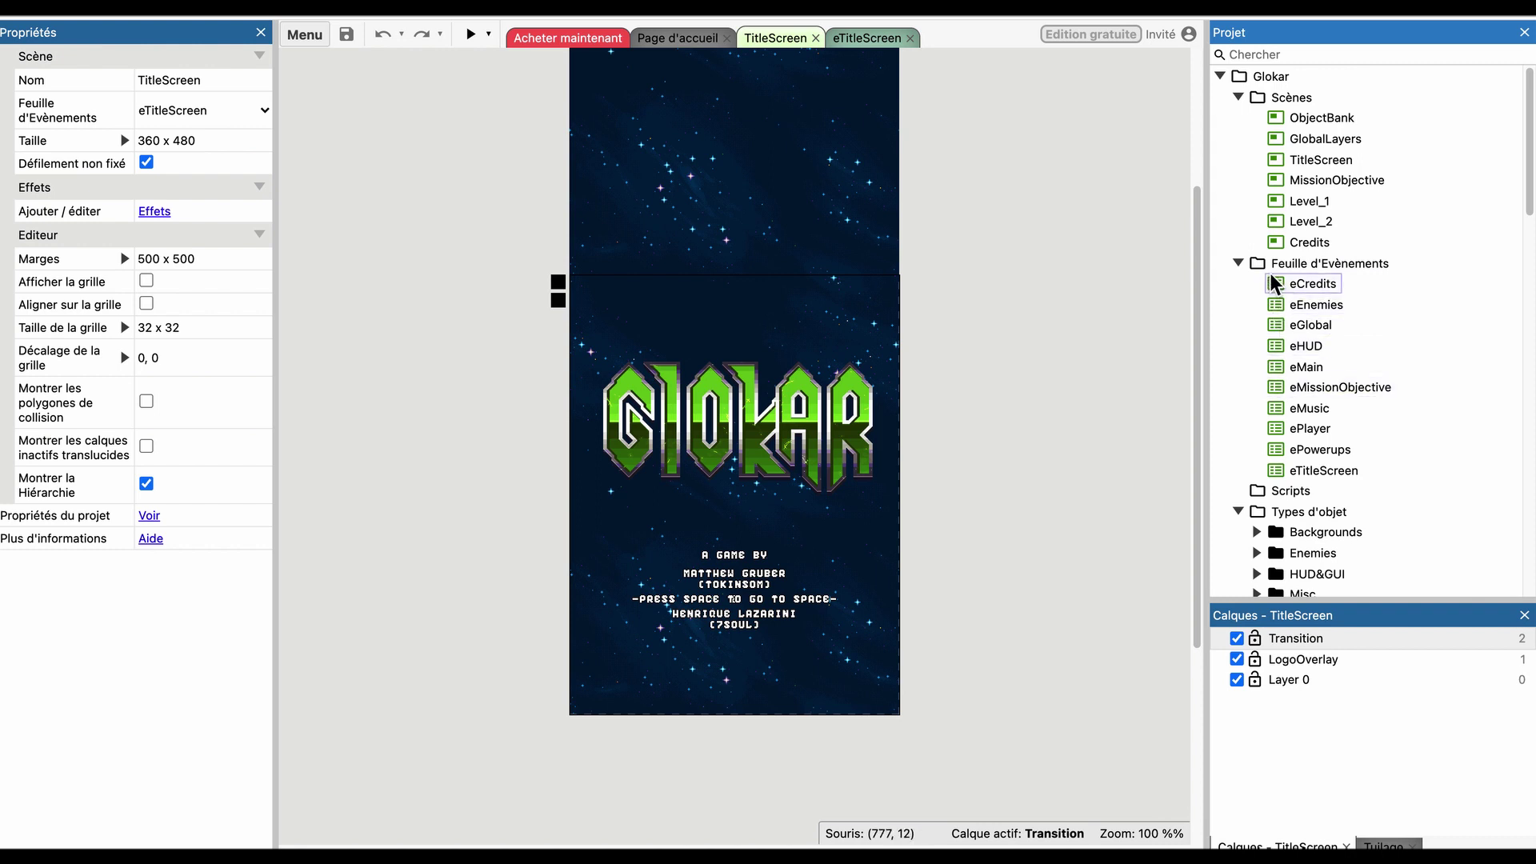
Open the eEnemies event sheet and examine its events, from enemy damage and item drops to the boss's death.
double_click(1272, 312)
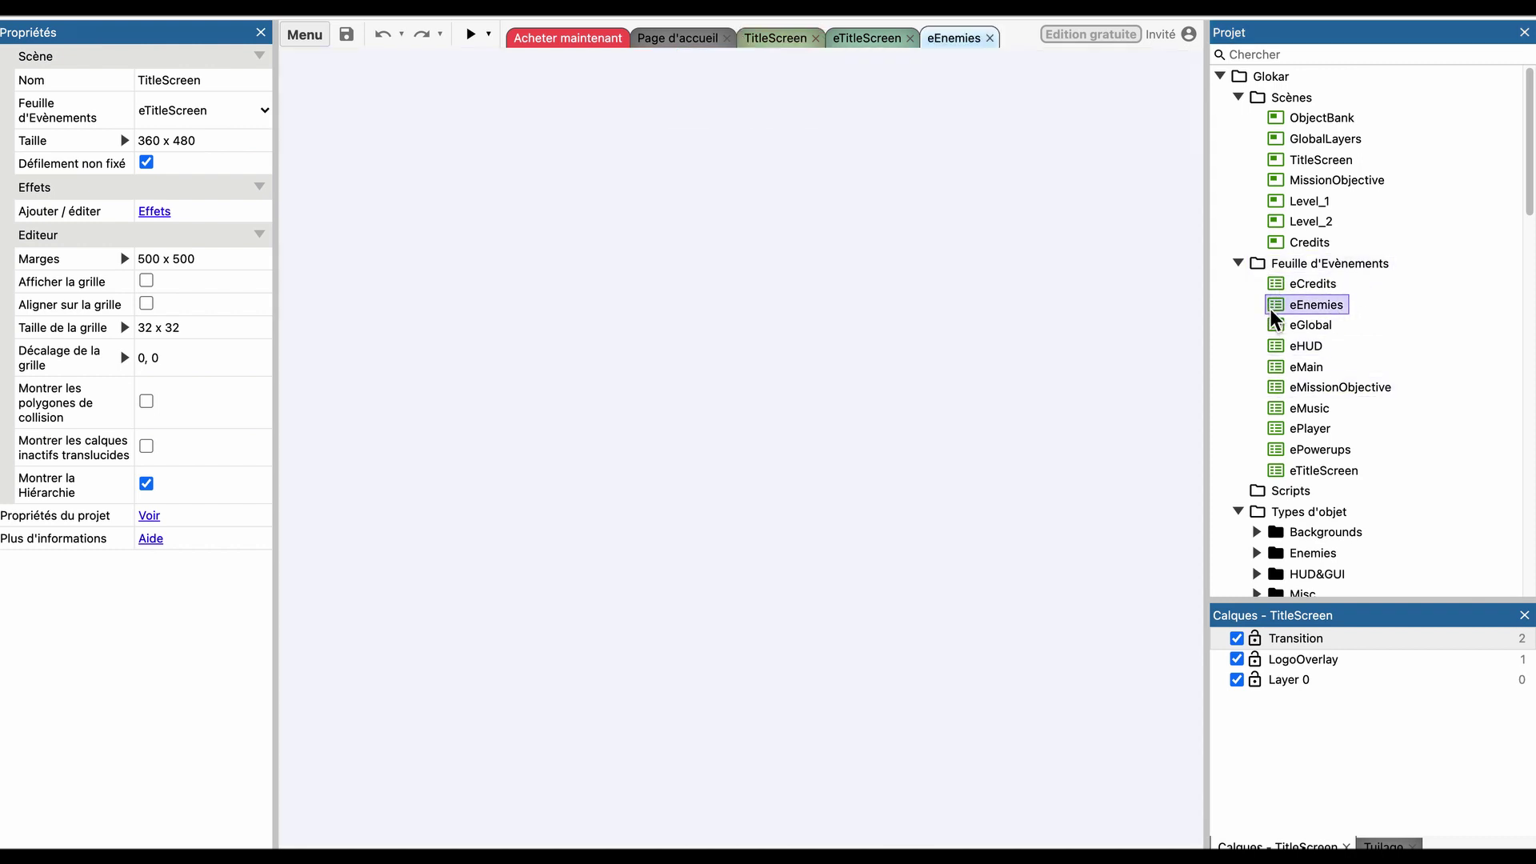
scroll(1167, 216, up, 20)
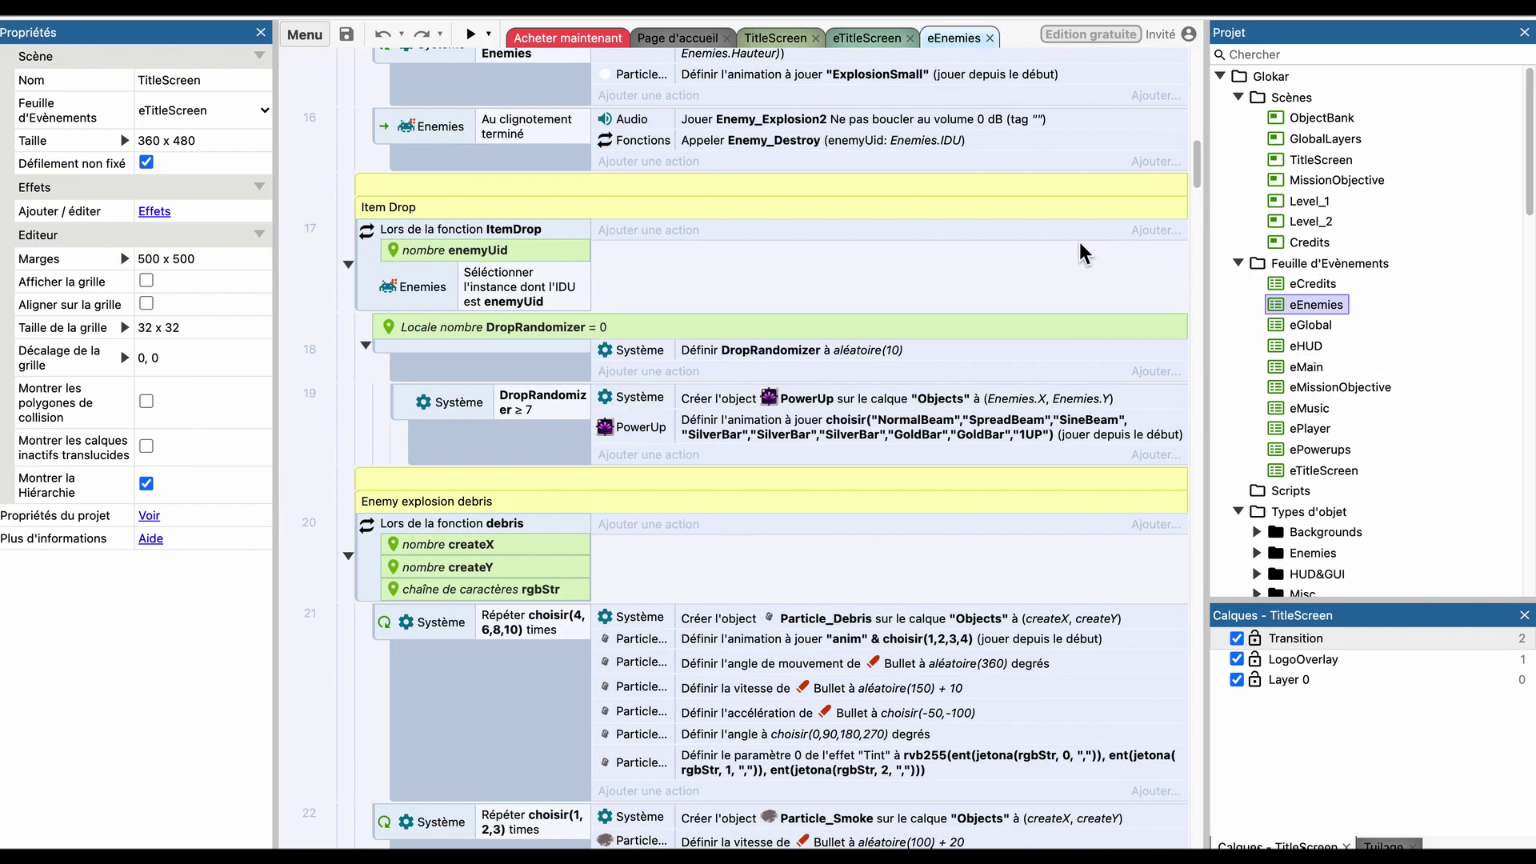
scroll(1080, 257, down, 7)
scroll(1079, 258, down, 20)
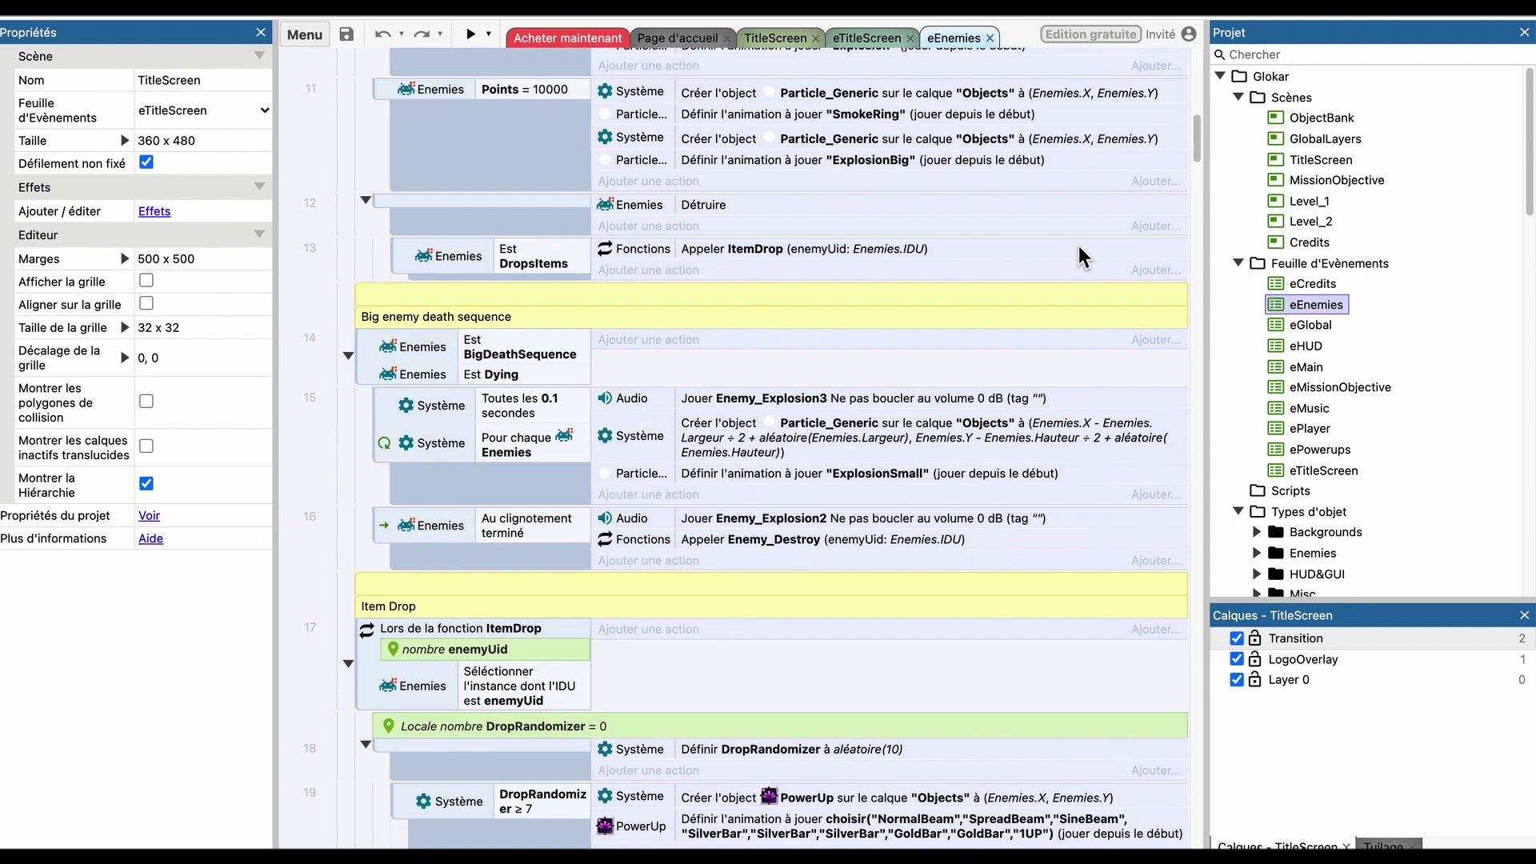
scroll(1079, 257, down, 20)
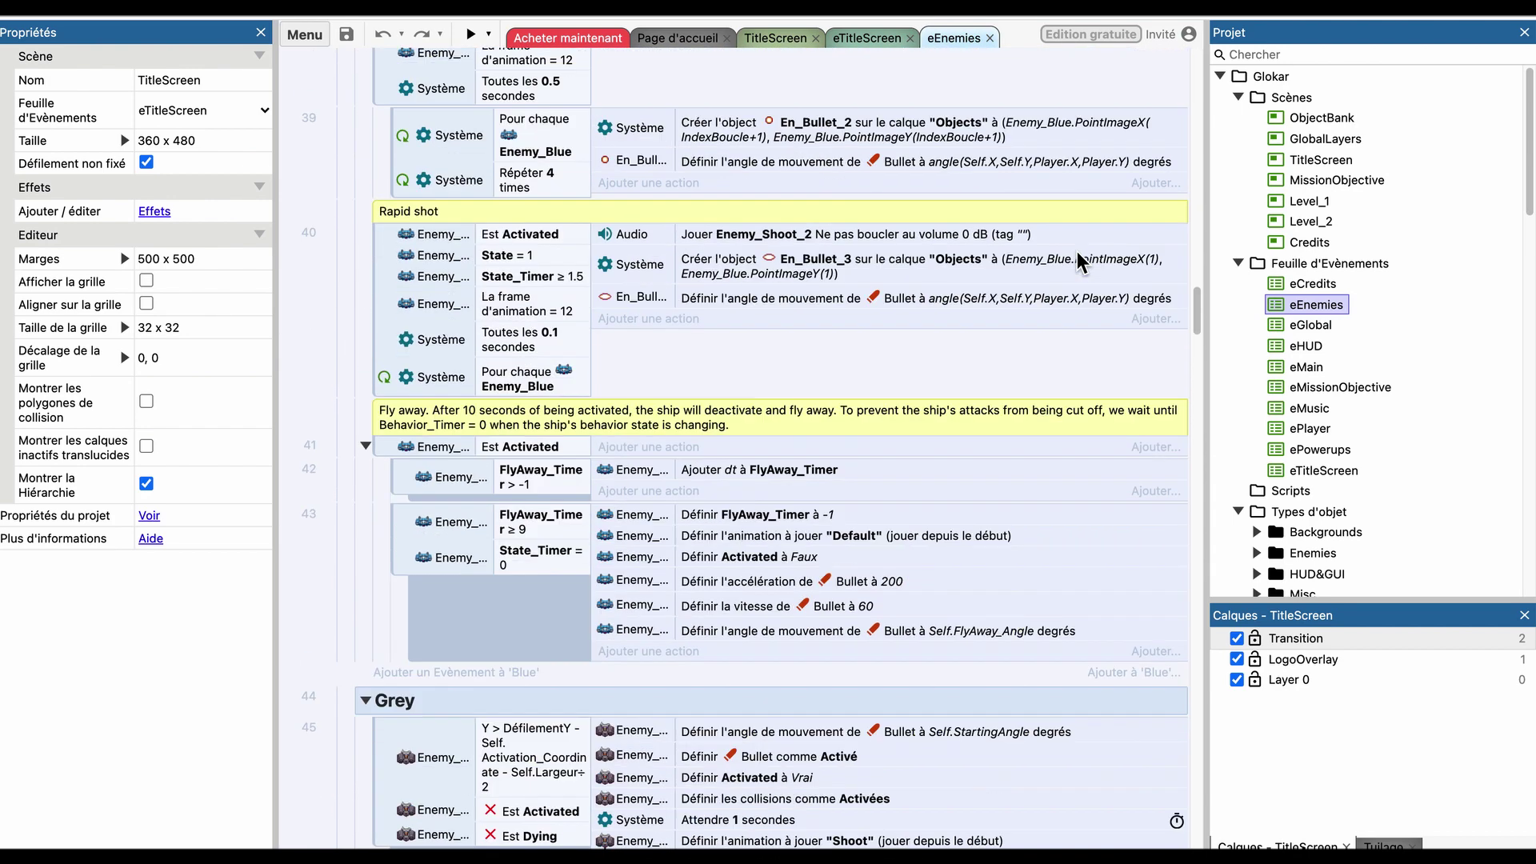
scroll(1130, 275, down, 20)
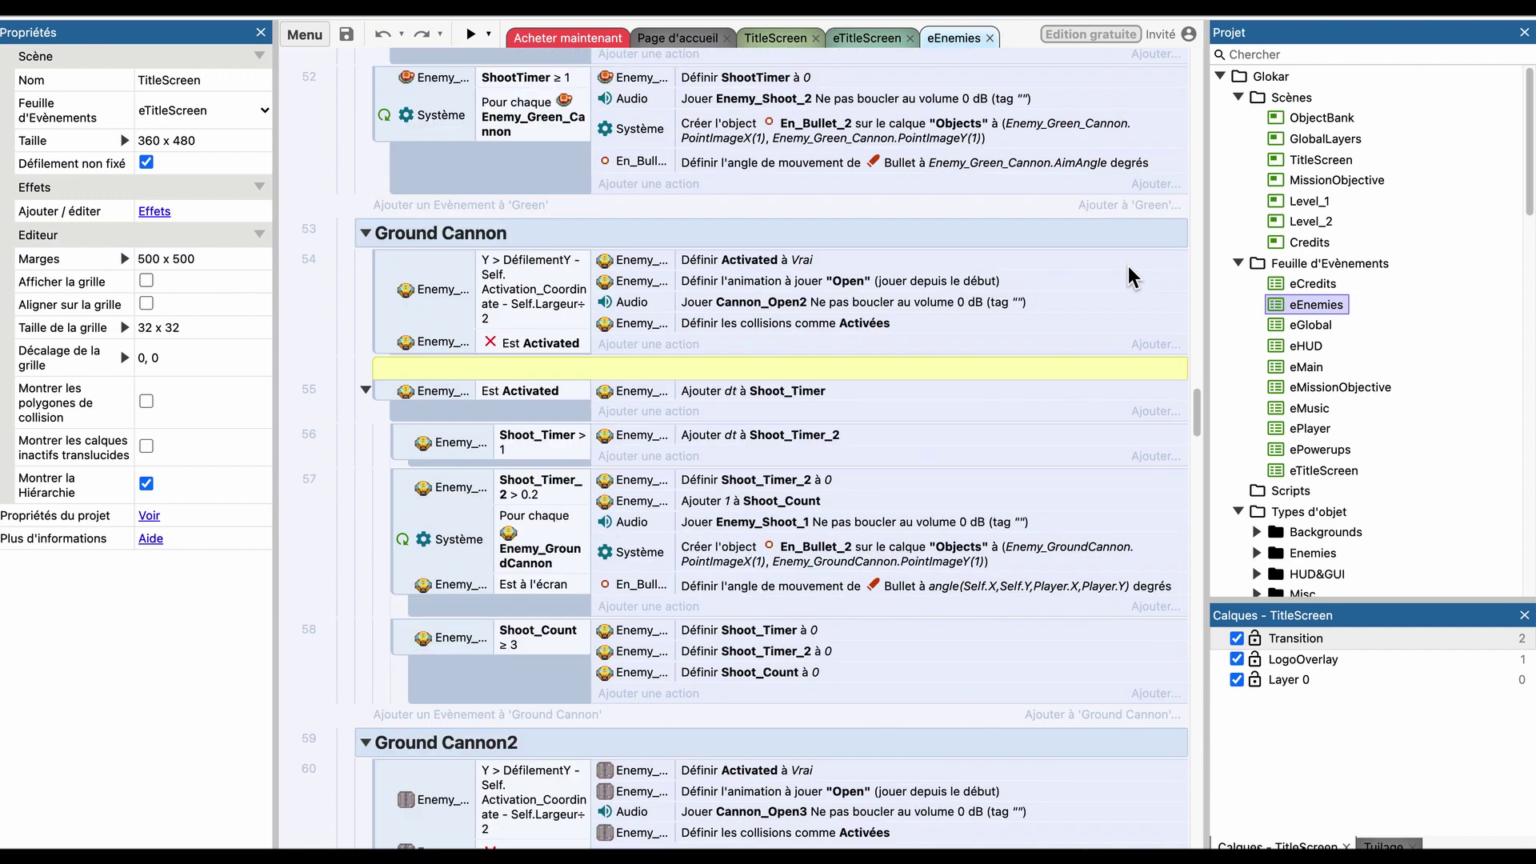
scroll(1130, 276, down, 20)
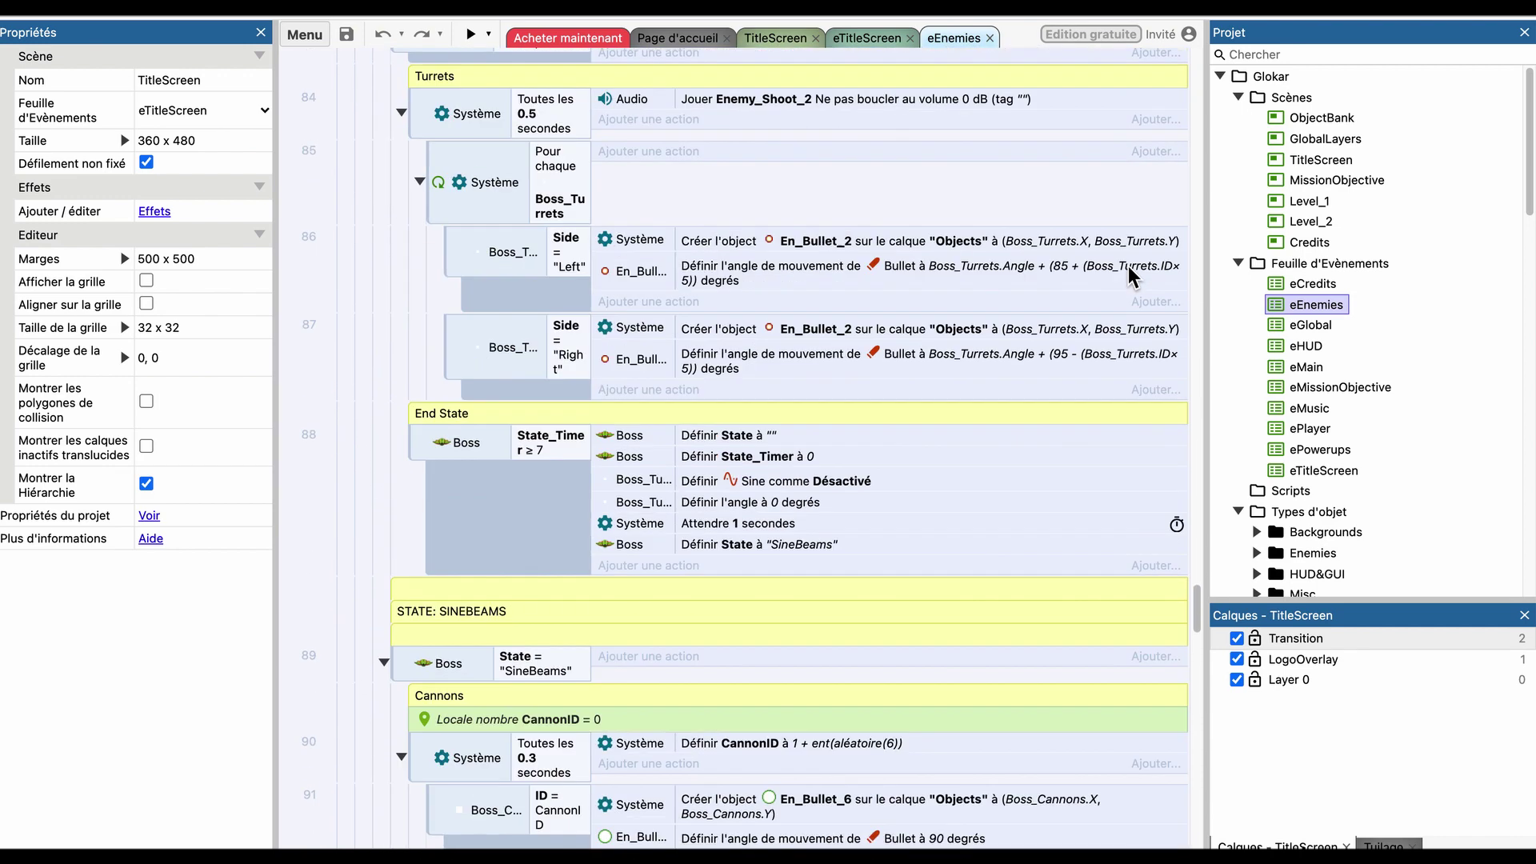
scroll(1130, 276, down, 20)
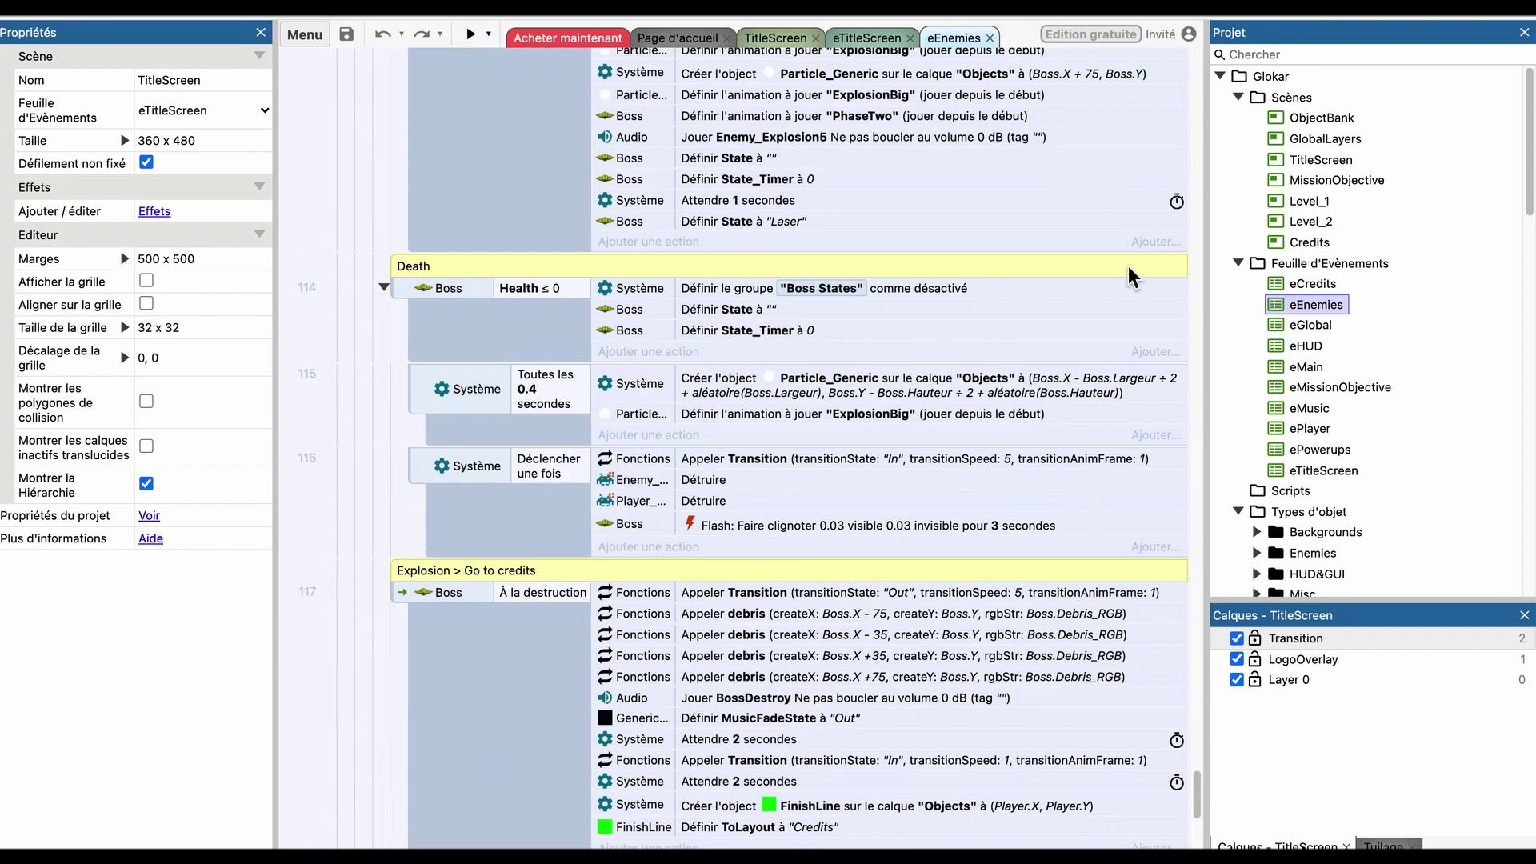
scroll(1131, 276, up, 5)
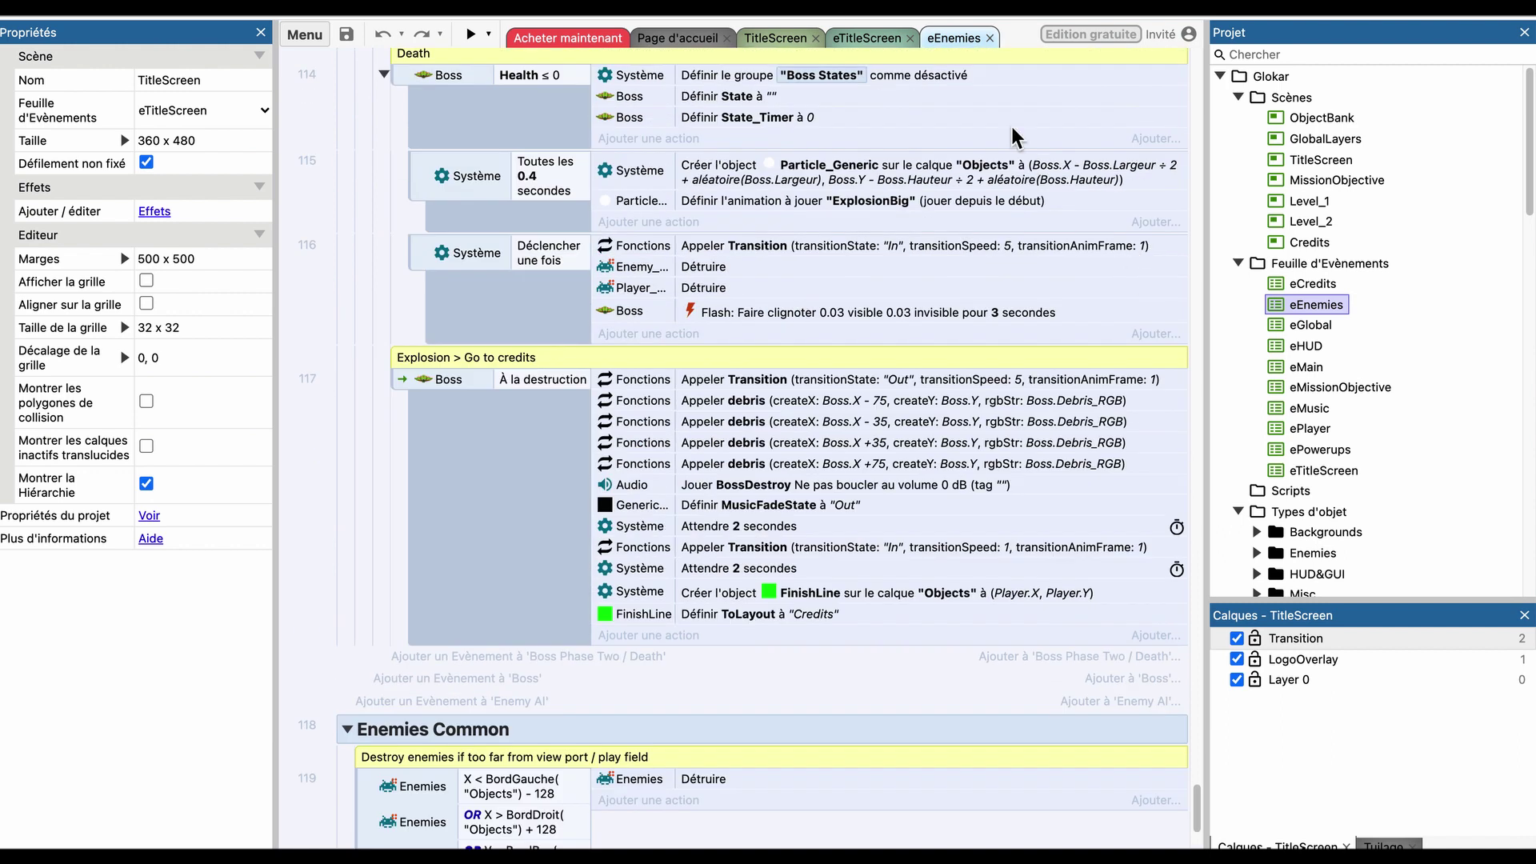
Preview the Level_1 scene, moving the ship sideways and firing at enemies, and close the preview.
click(471, 35)
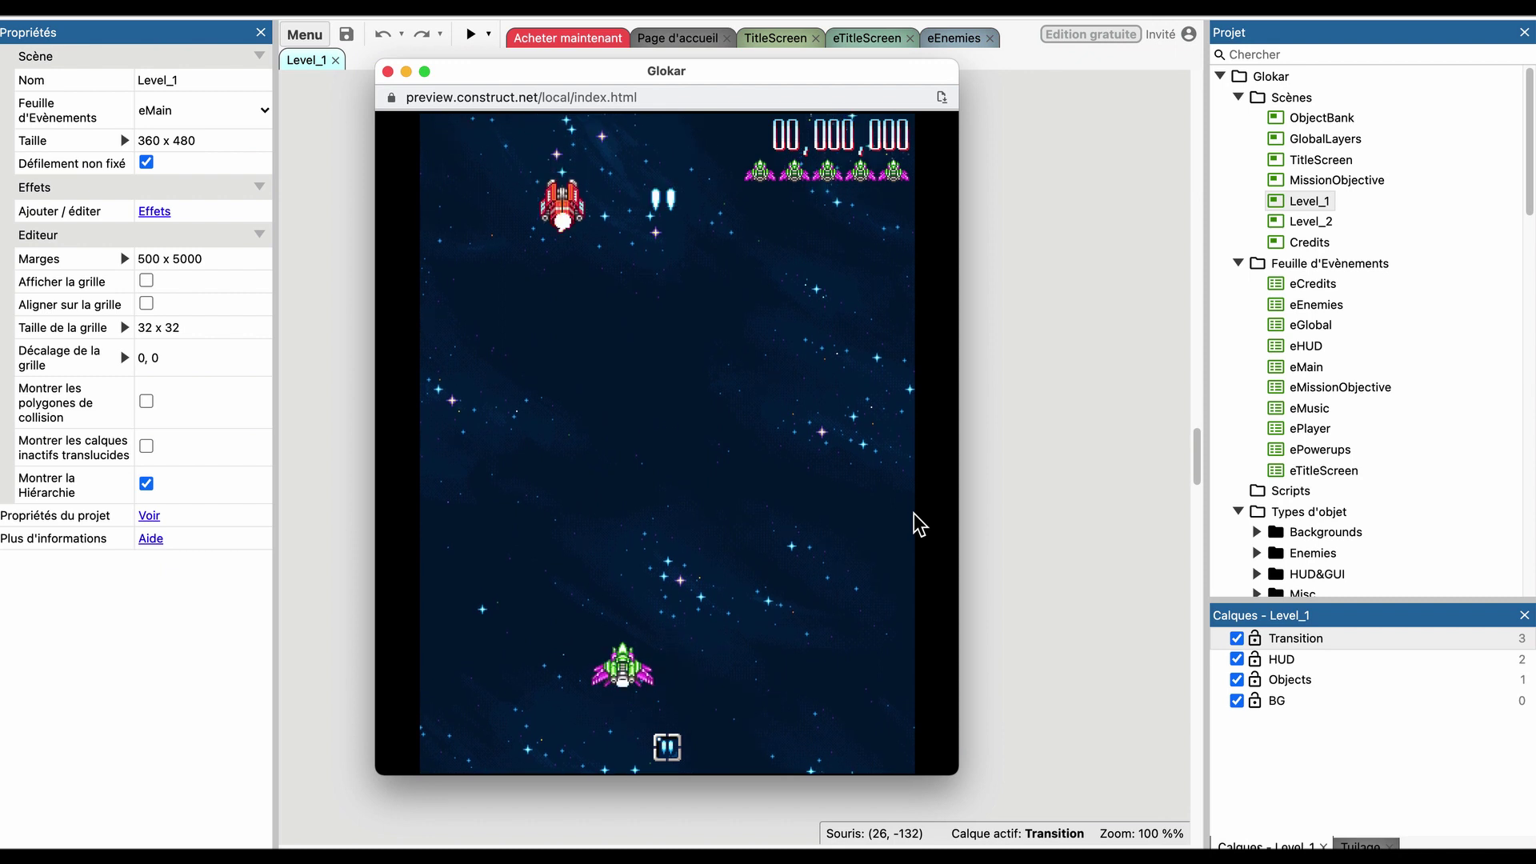
key(Left)
key(Right)
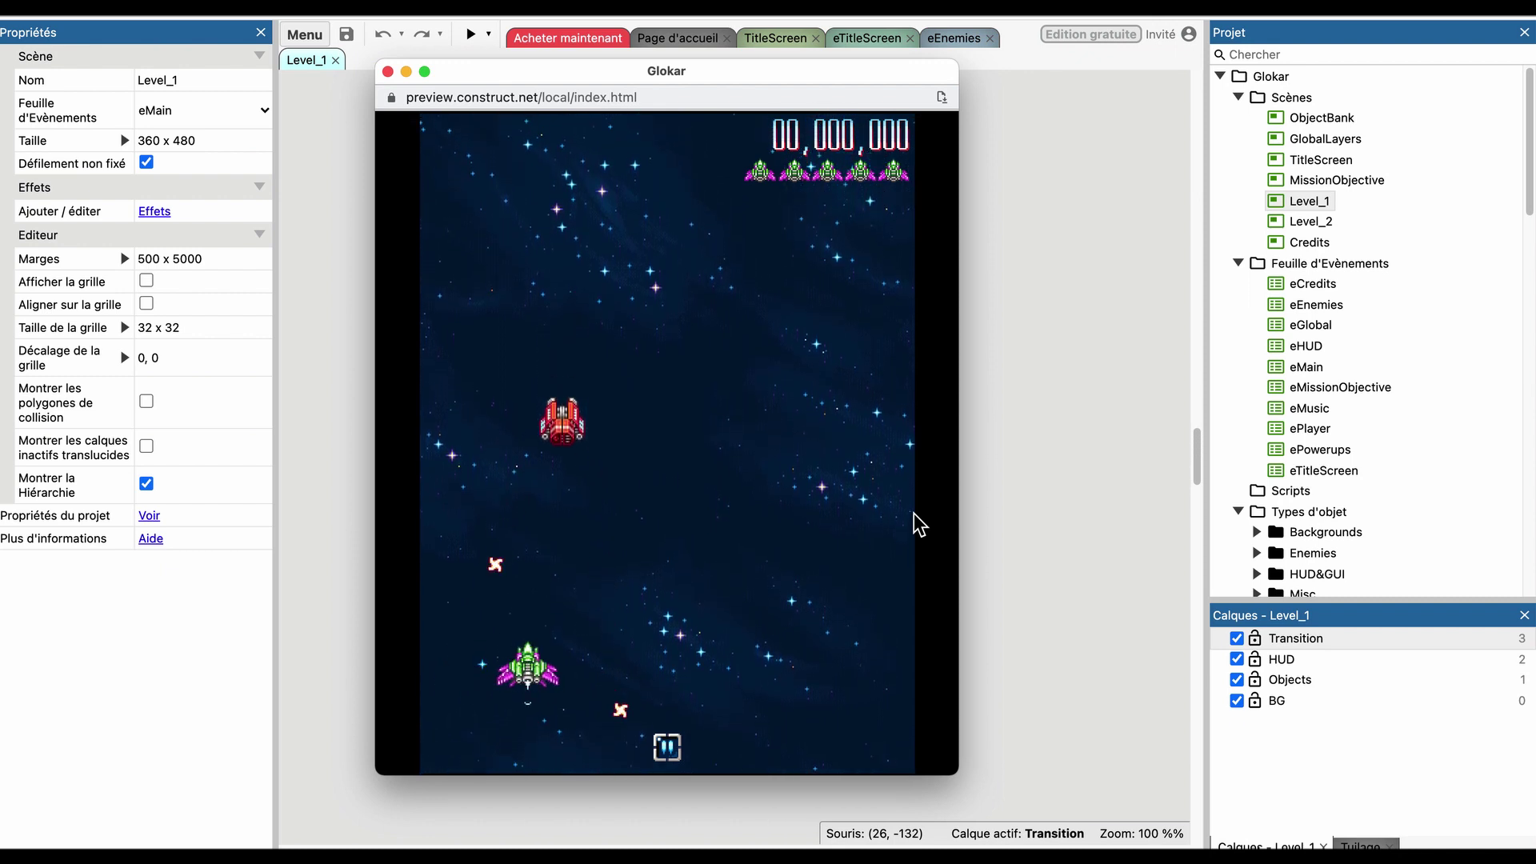
key(Right)
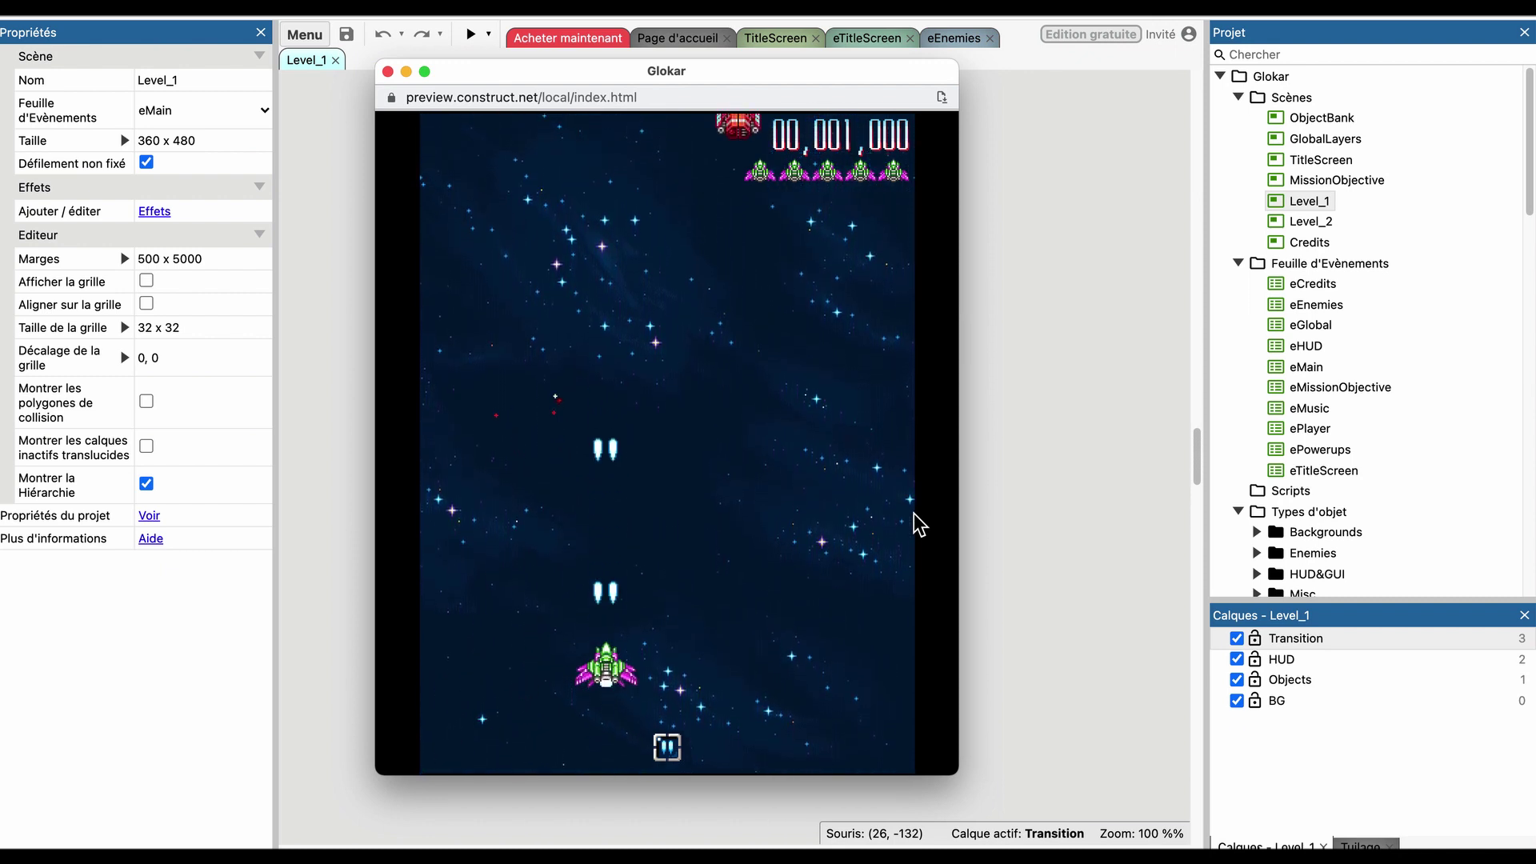
click(387, 71)
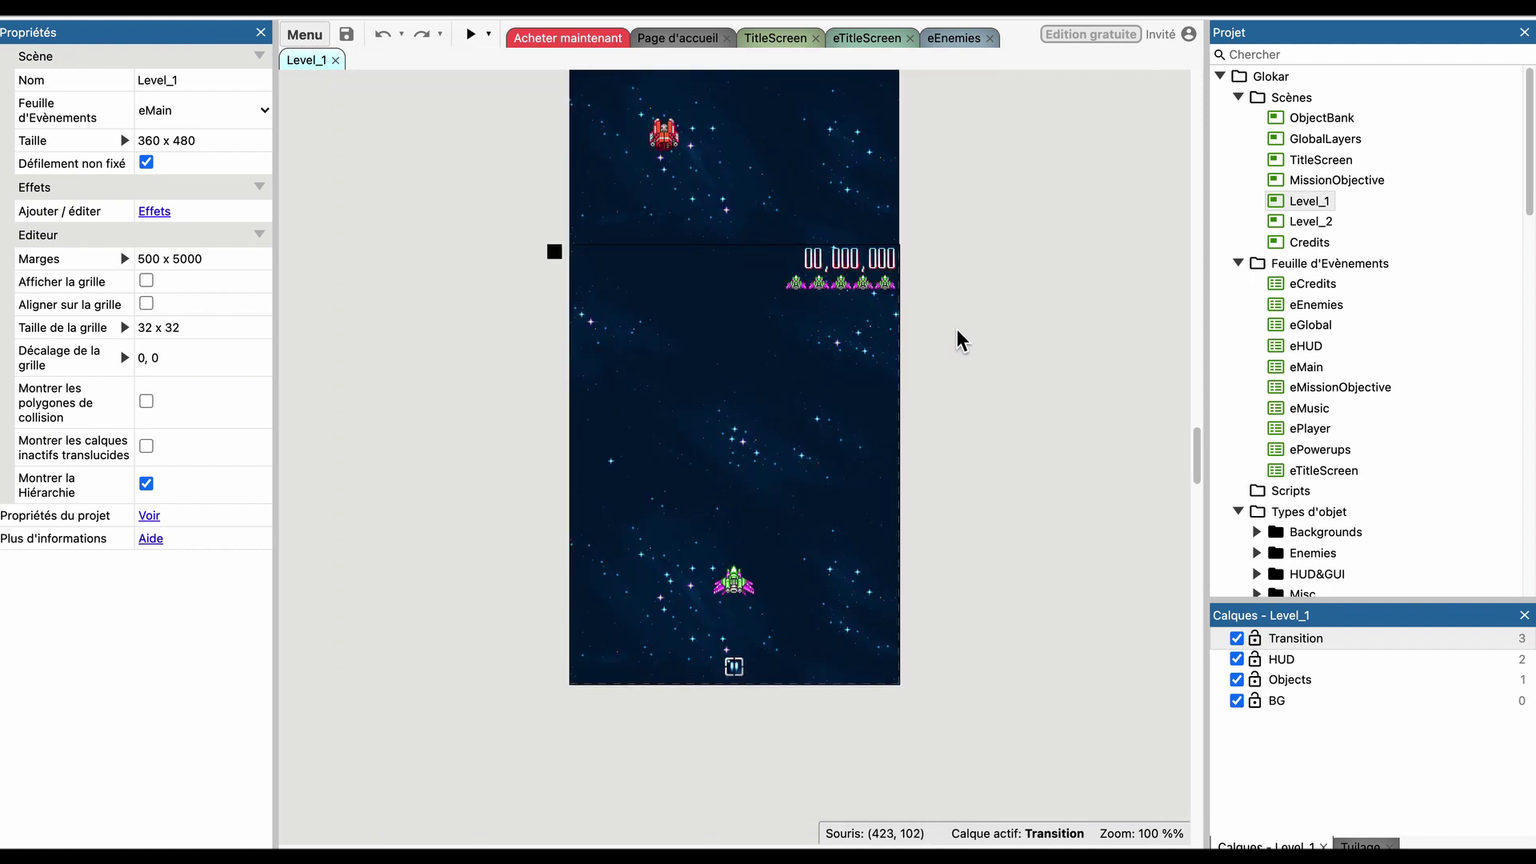
Return to the eEnemies event sheet and review its events back up to the Damage Enemy group.
click(974, 40)
scroll(1050, 395, up, 20)
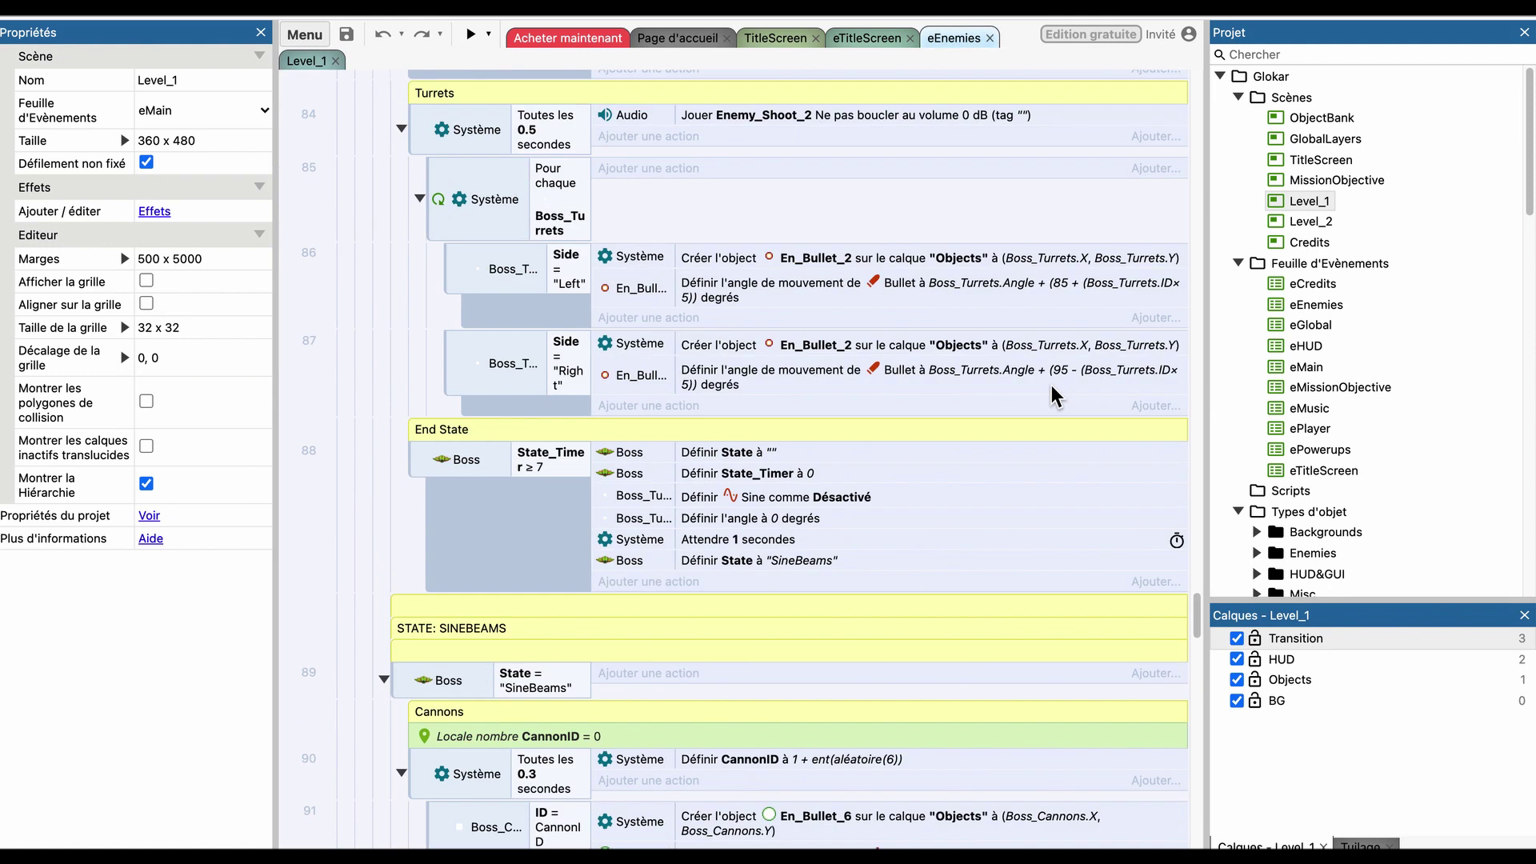
scroll(1051, 394, up, 15)
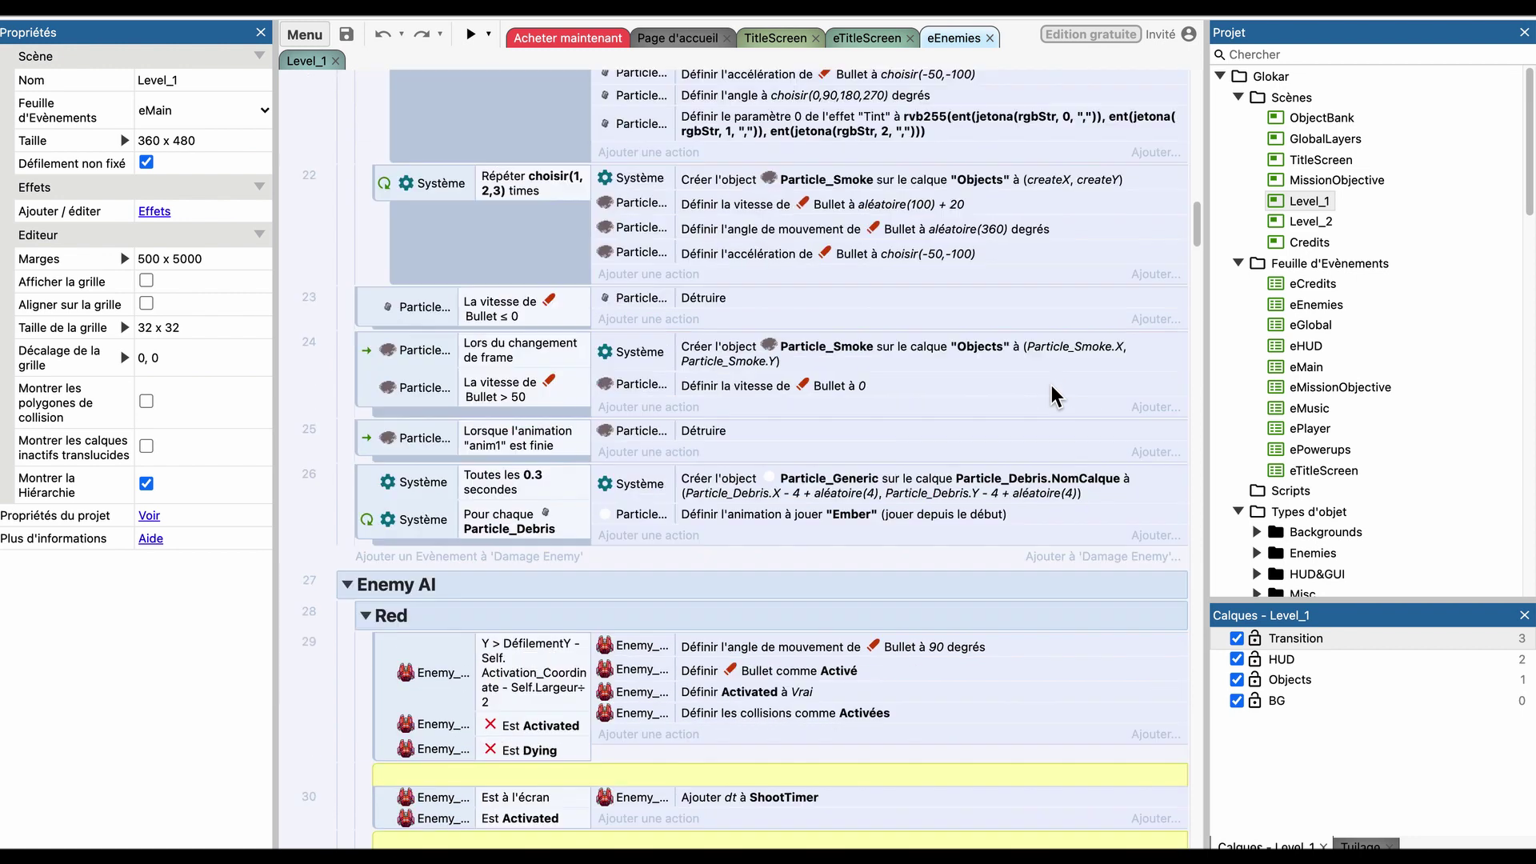
scroll(1051, 394, up, 10)
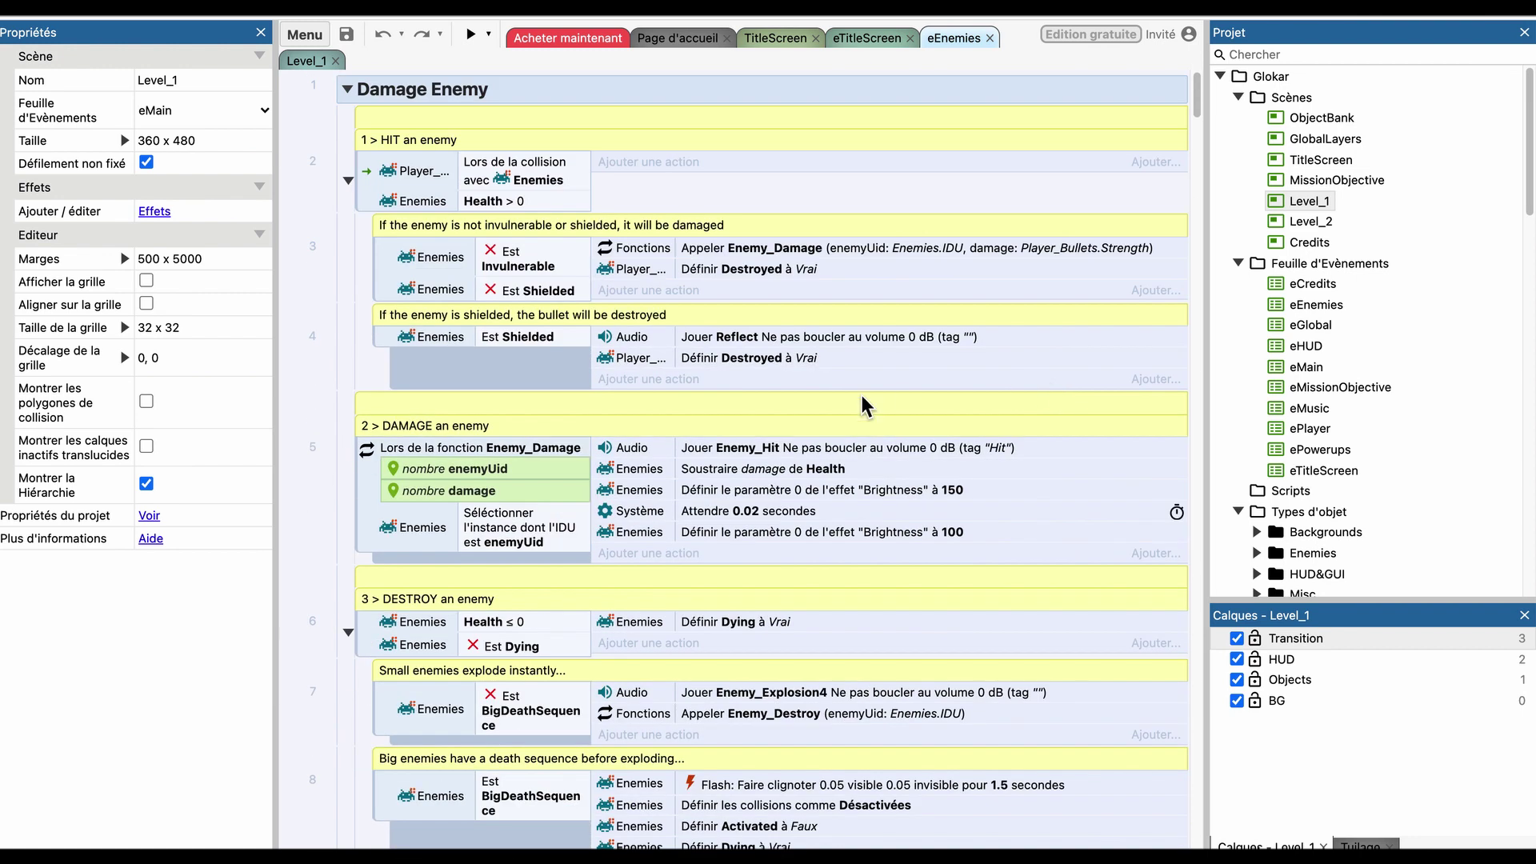